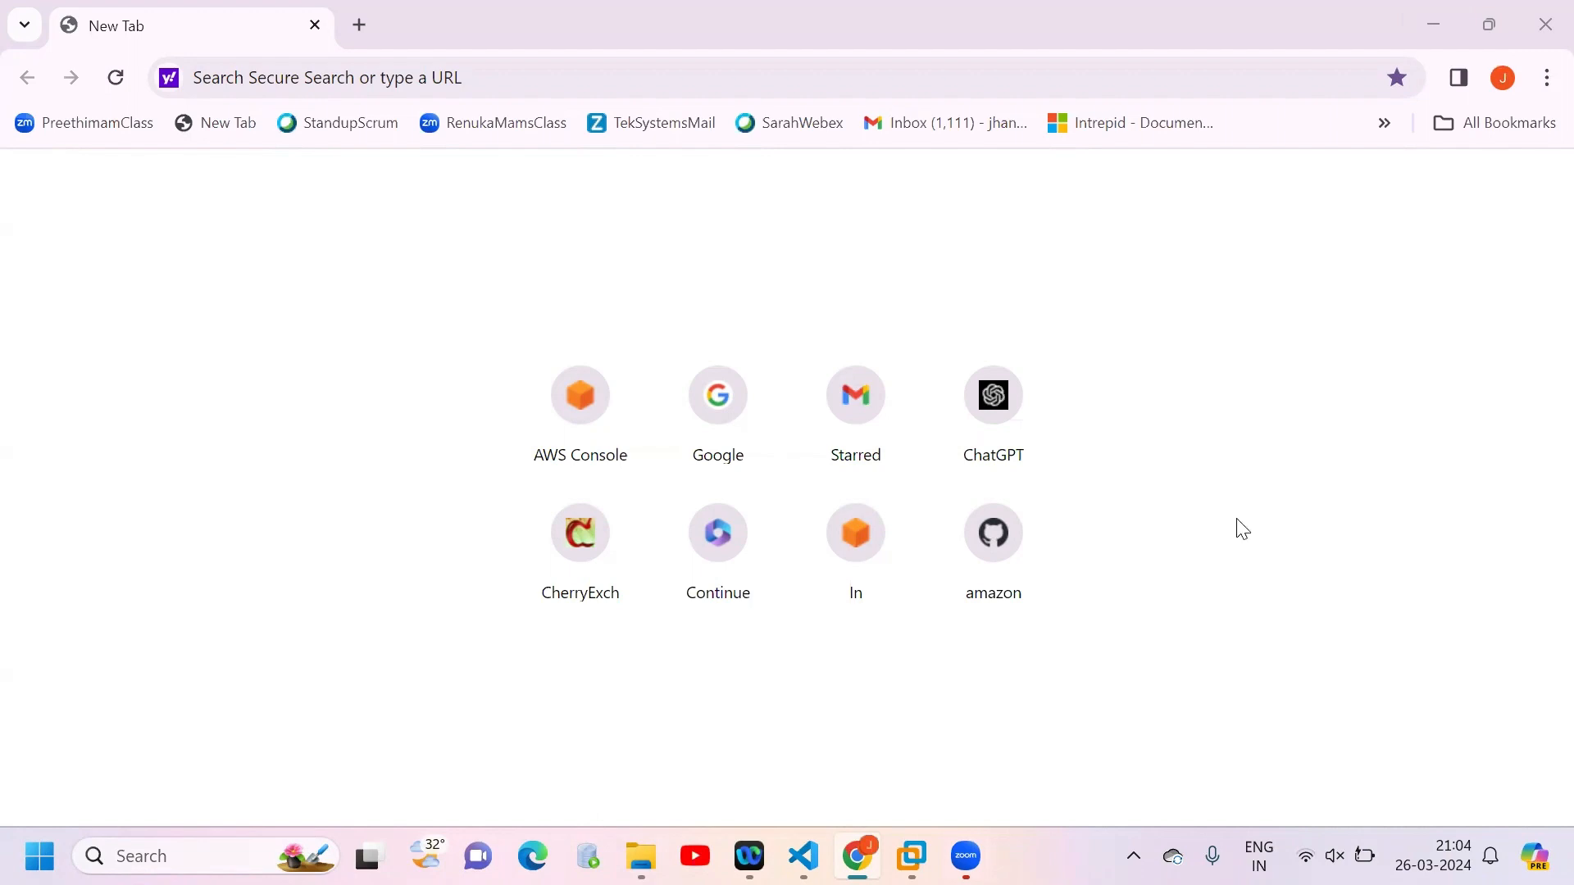
# Step: Search the web for "ibm datastage transformer string functions"
pyautogui.click(464, 84)
pyautogui.write('ibm ')
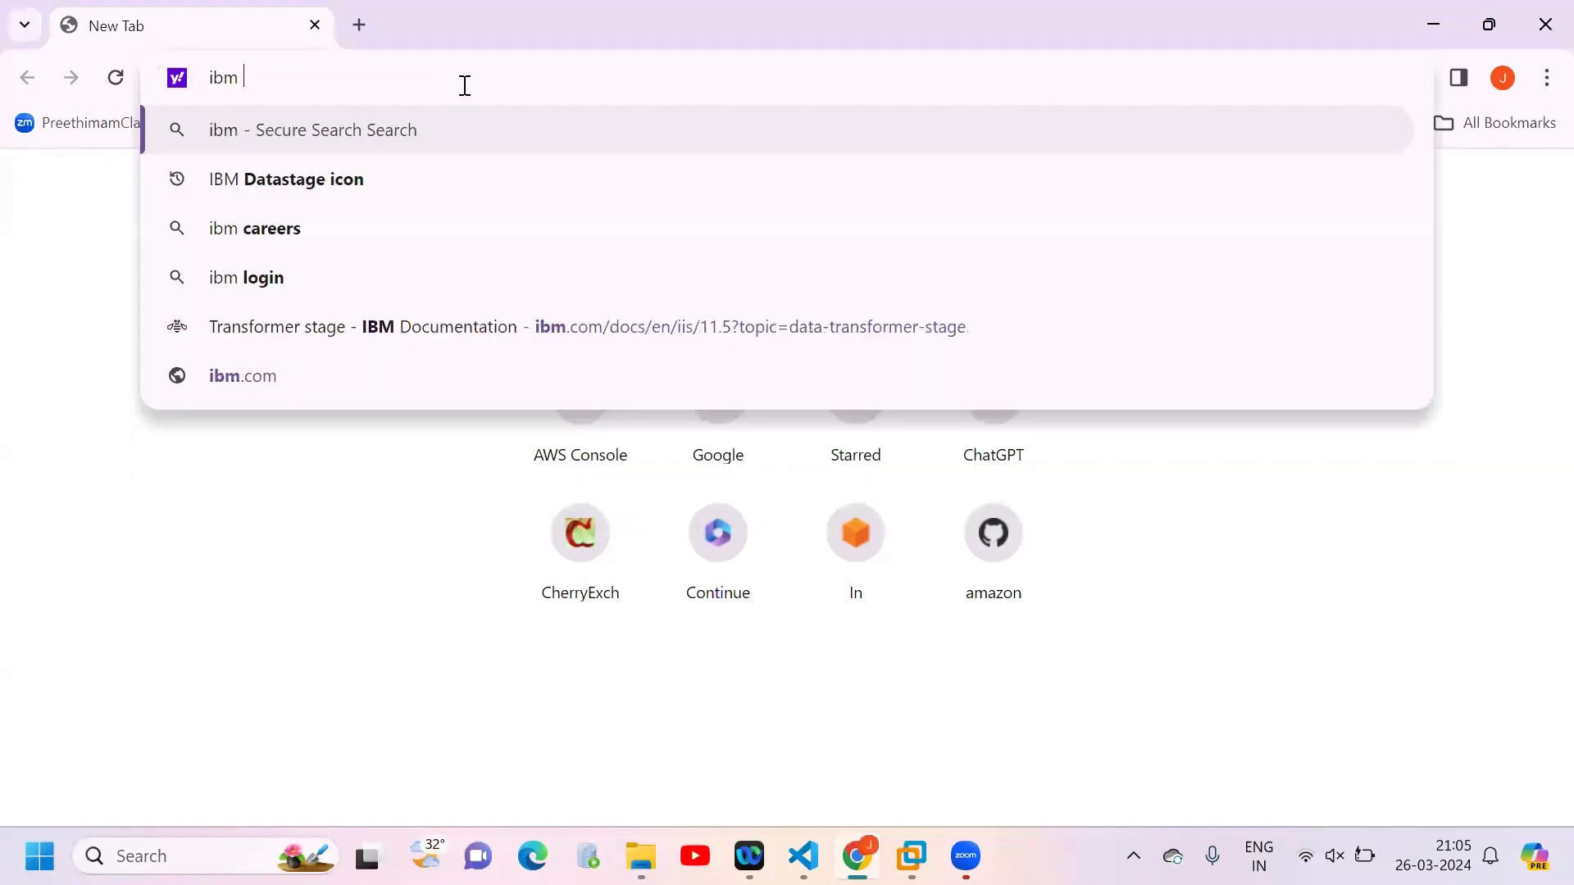
pyautogui.write('datastage g')
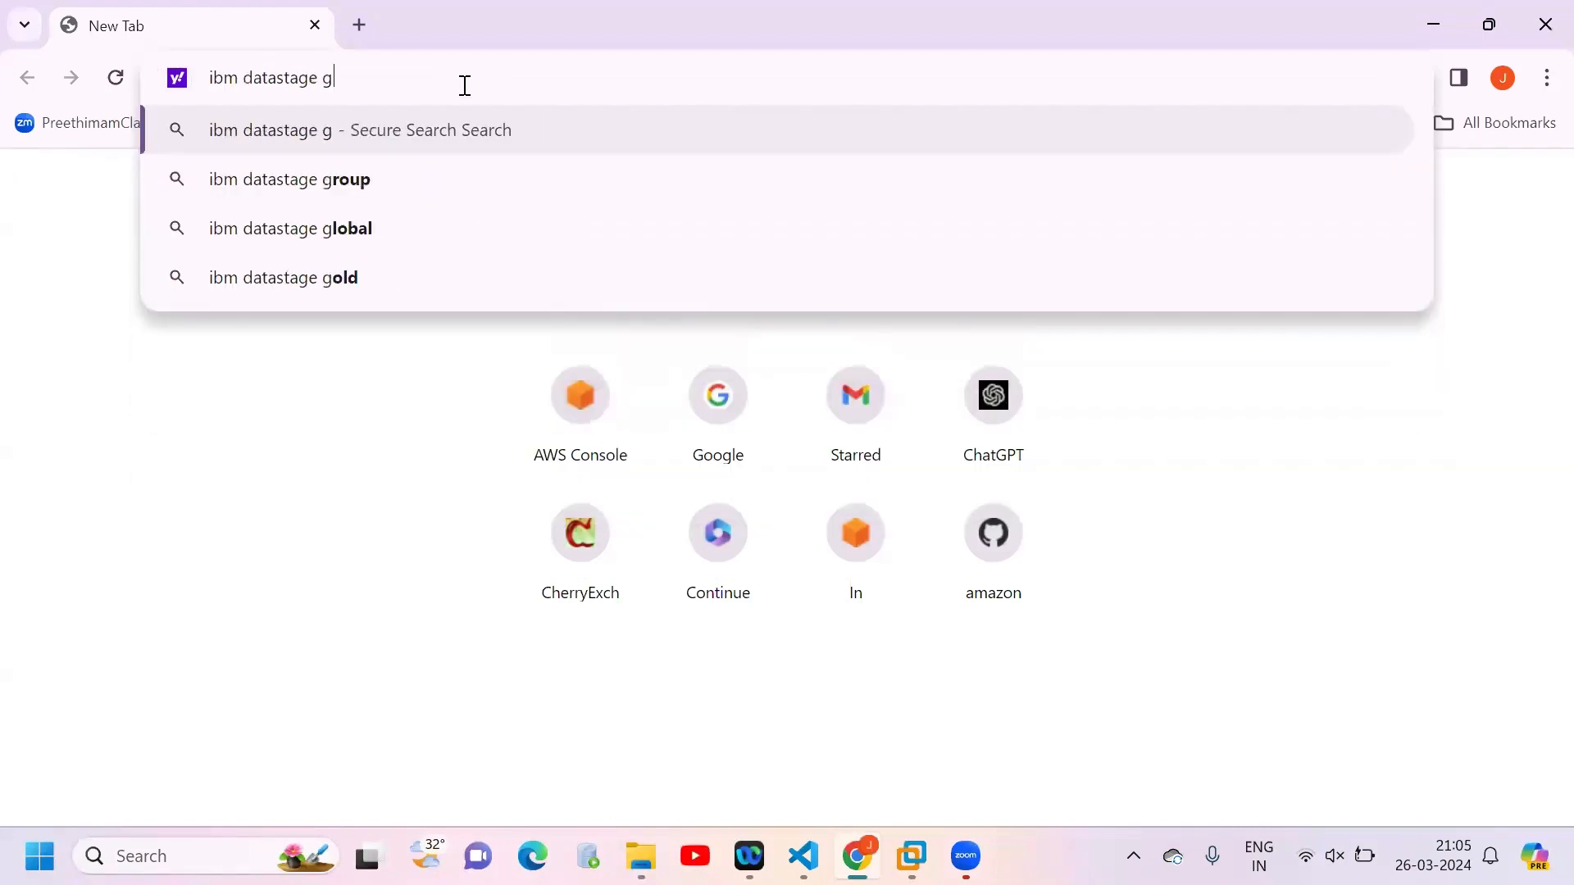
pyautogui.press('BackSpace')
pyautogui.write('transformer st')
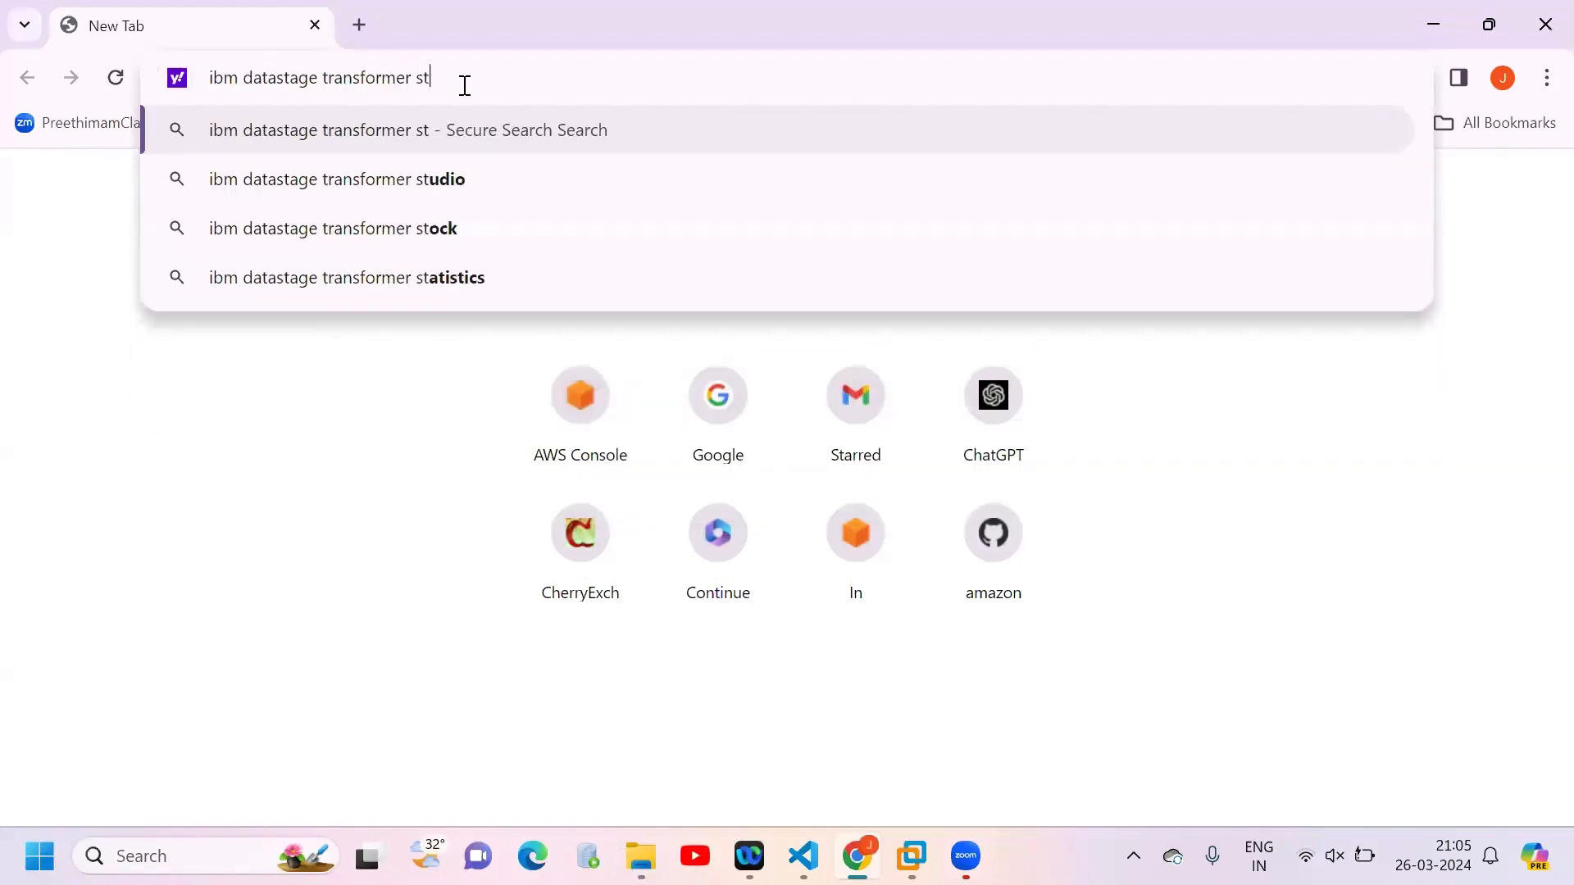
pyautogui.write('ring functions')
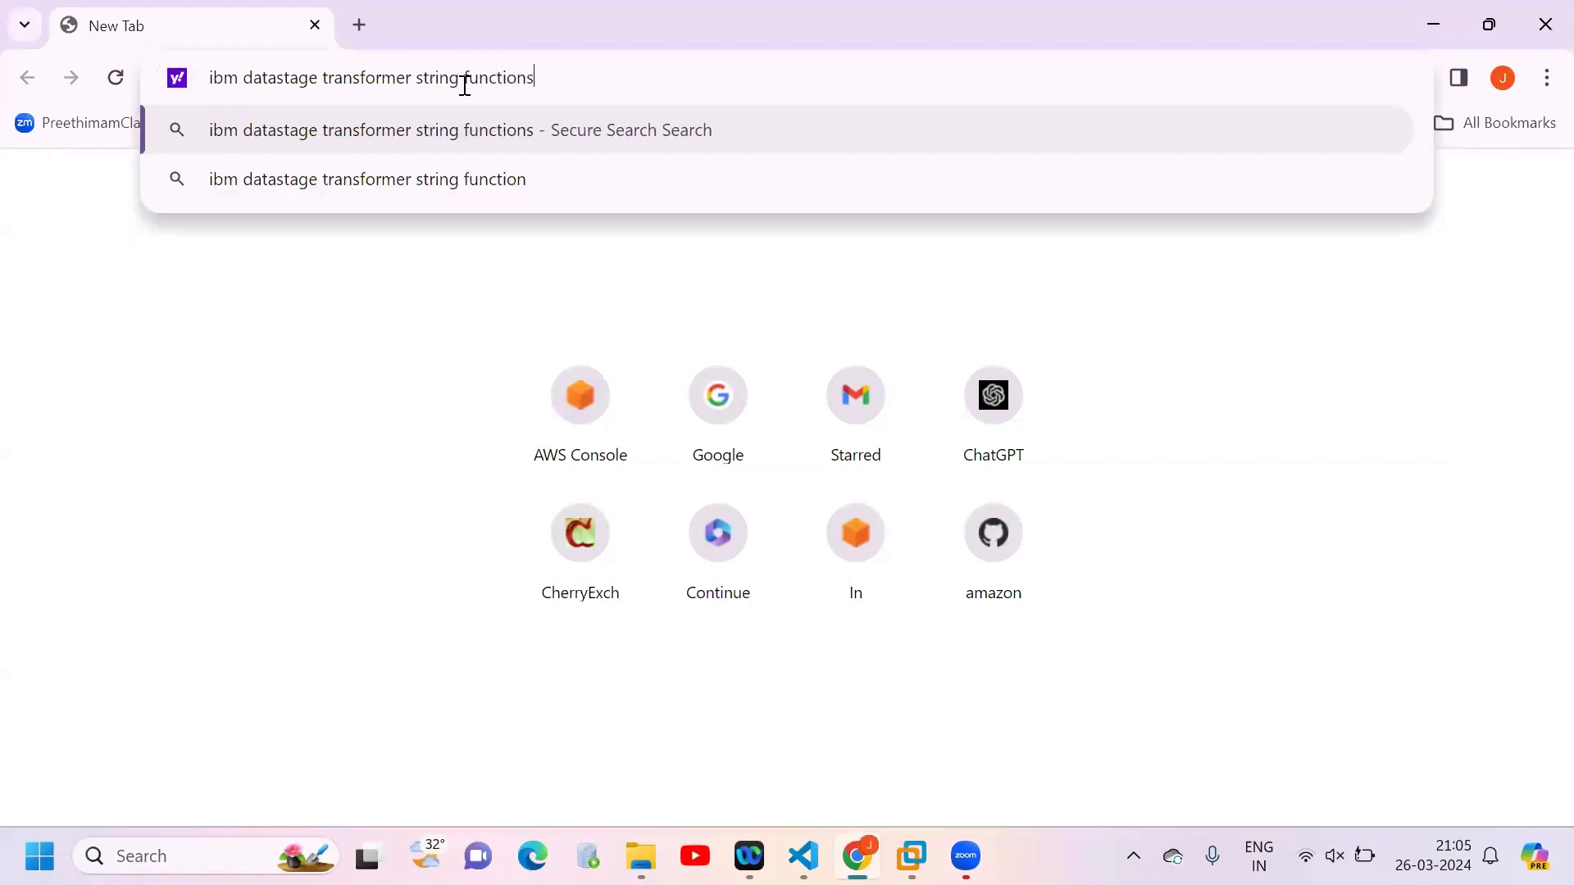
pyautogui.press('Return')
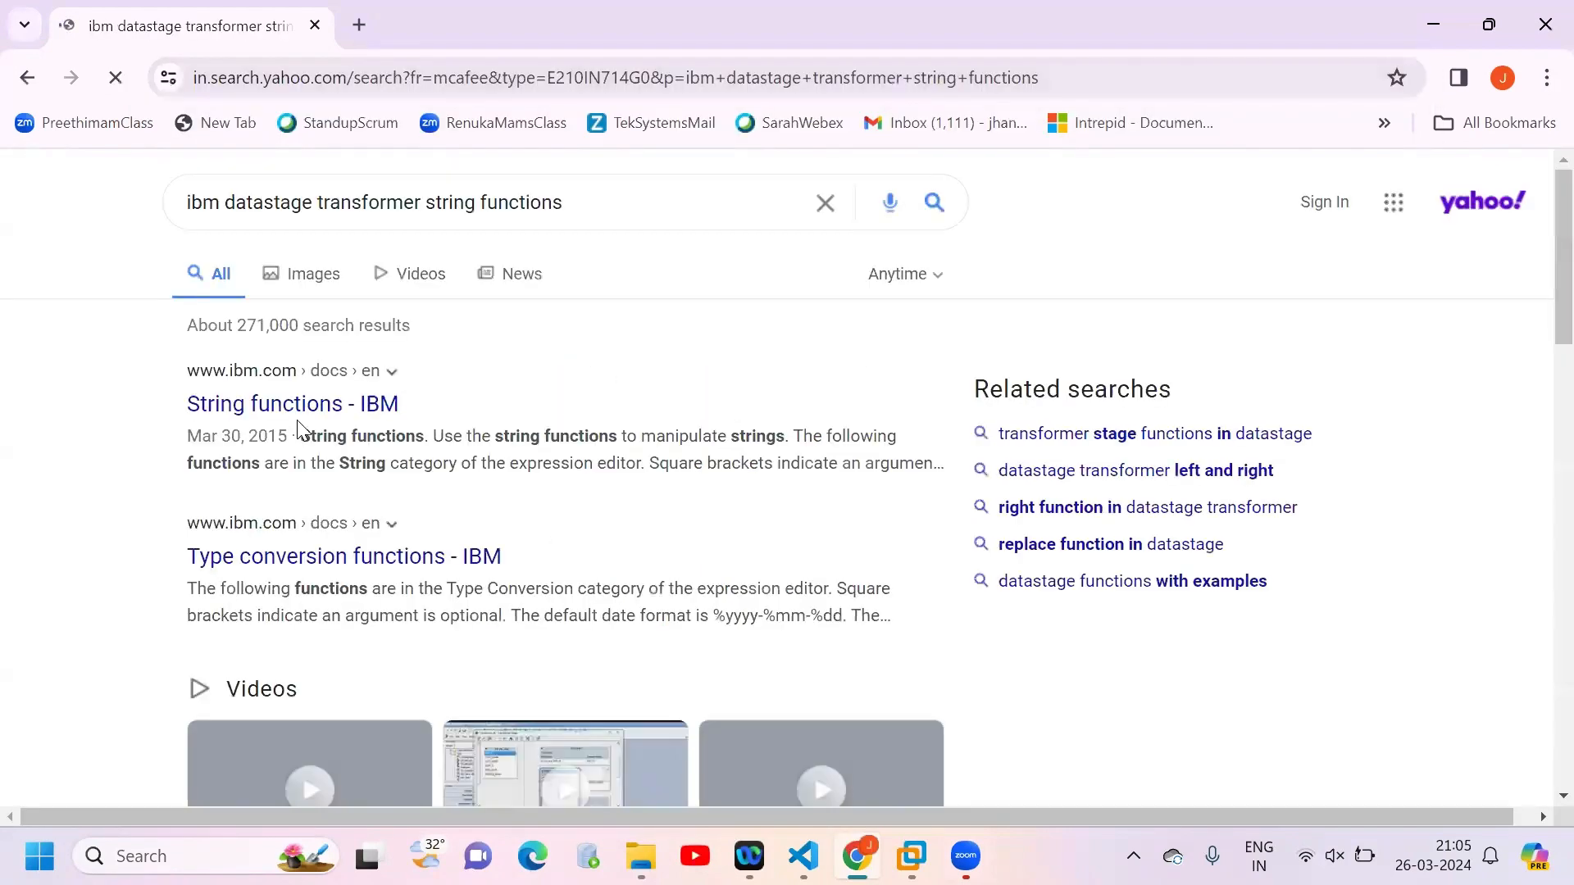
# Step: Open the IBM String functions result in a new tab and look through the function descriptions from AlNum to Convert
pyautogui.middleClick(300, 410)
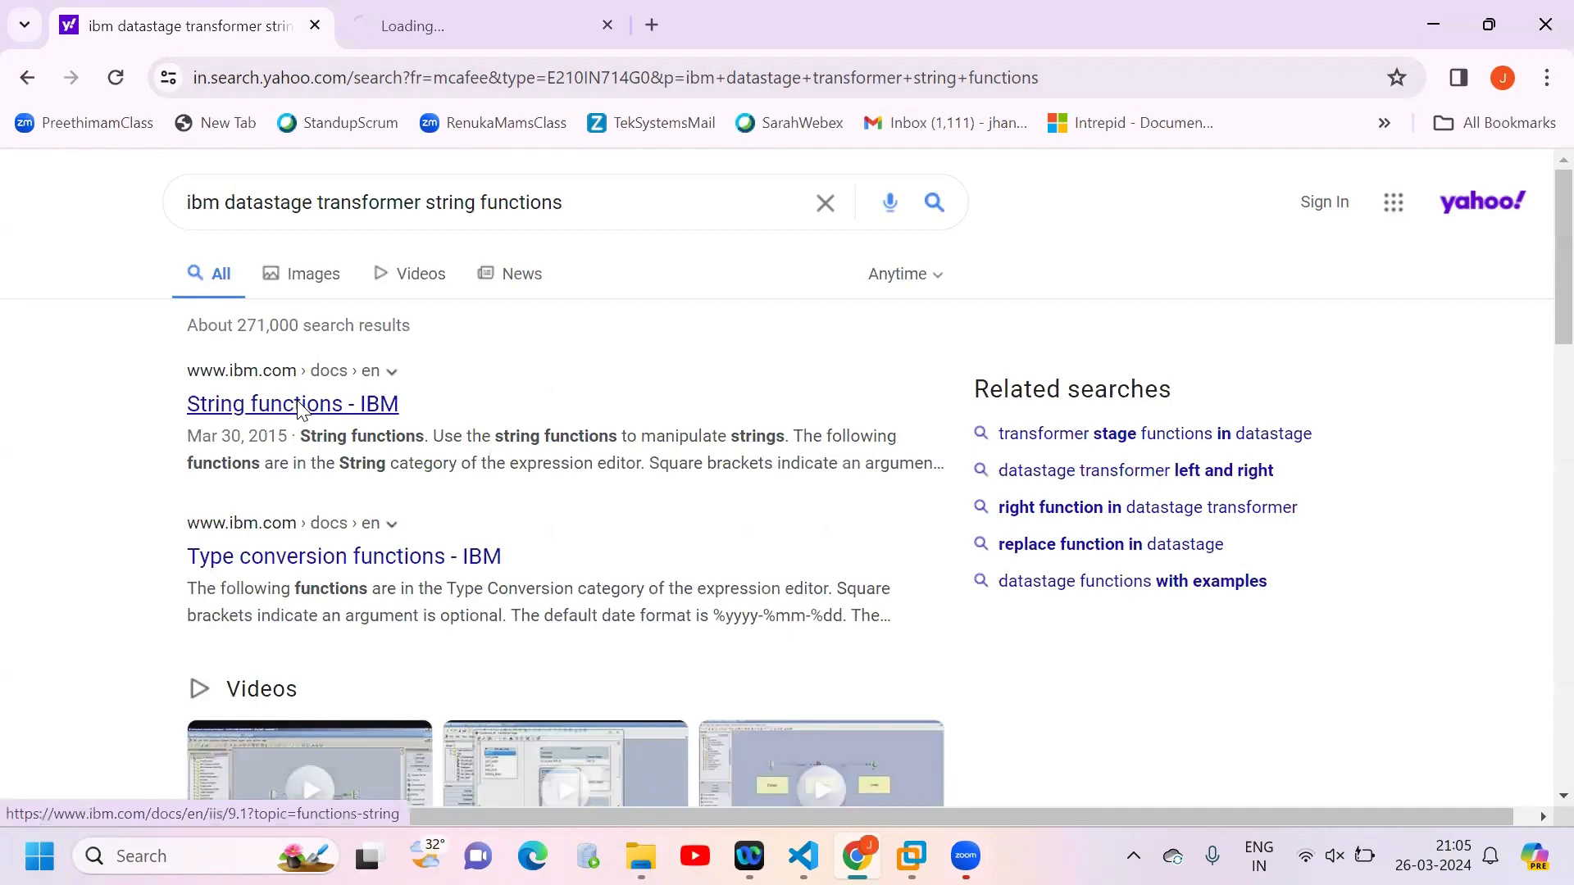
pyautogui.click(460, 32)
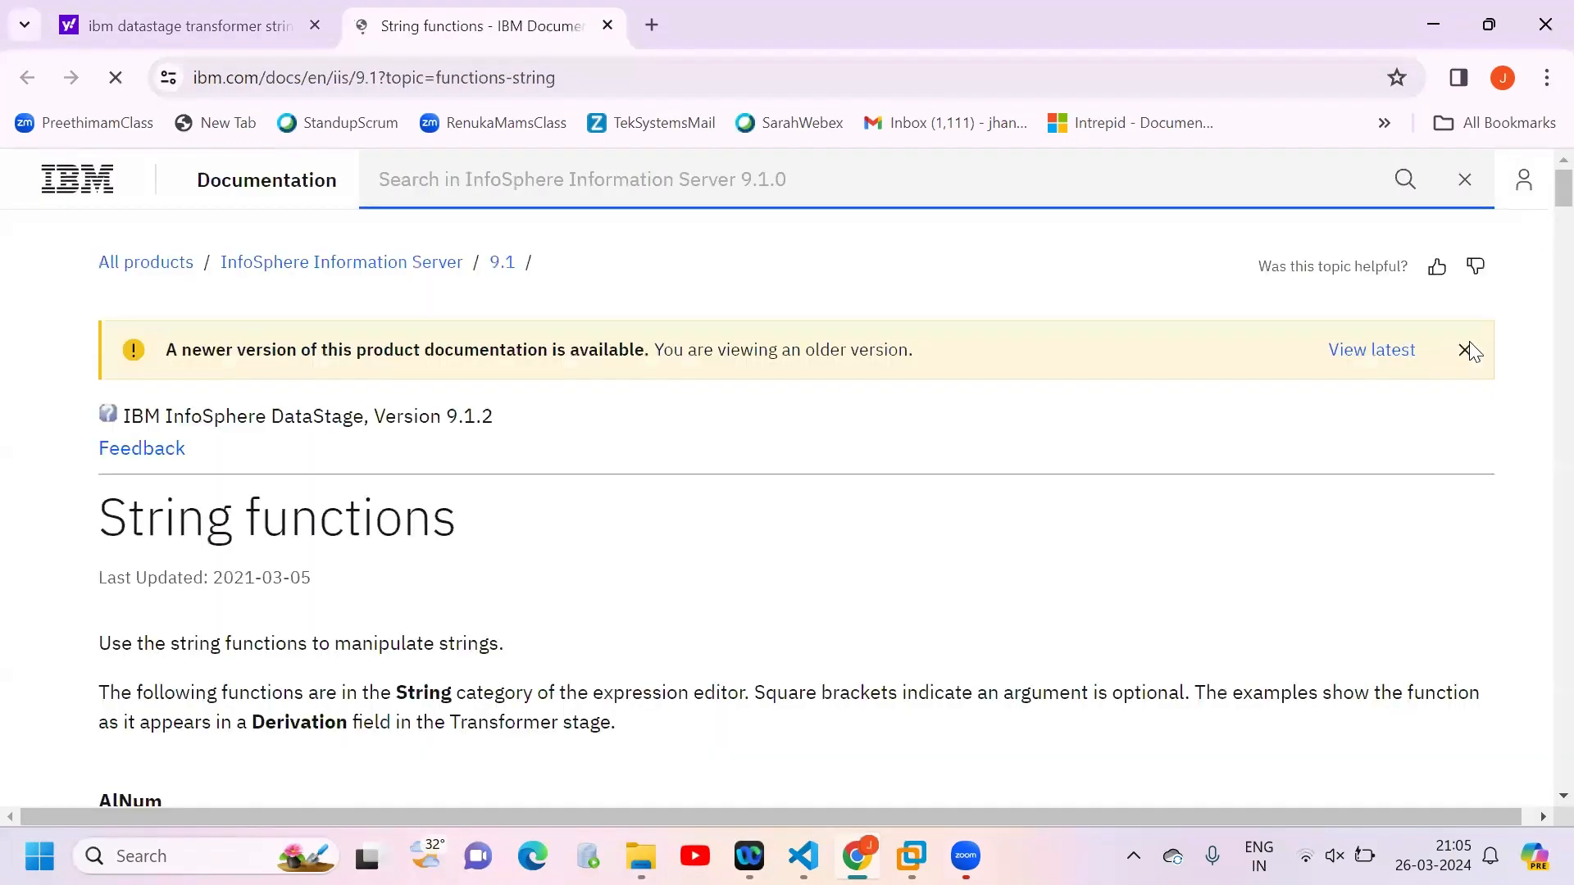
pyautogui.click(1467, 350)
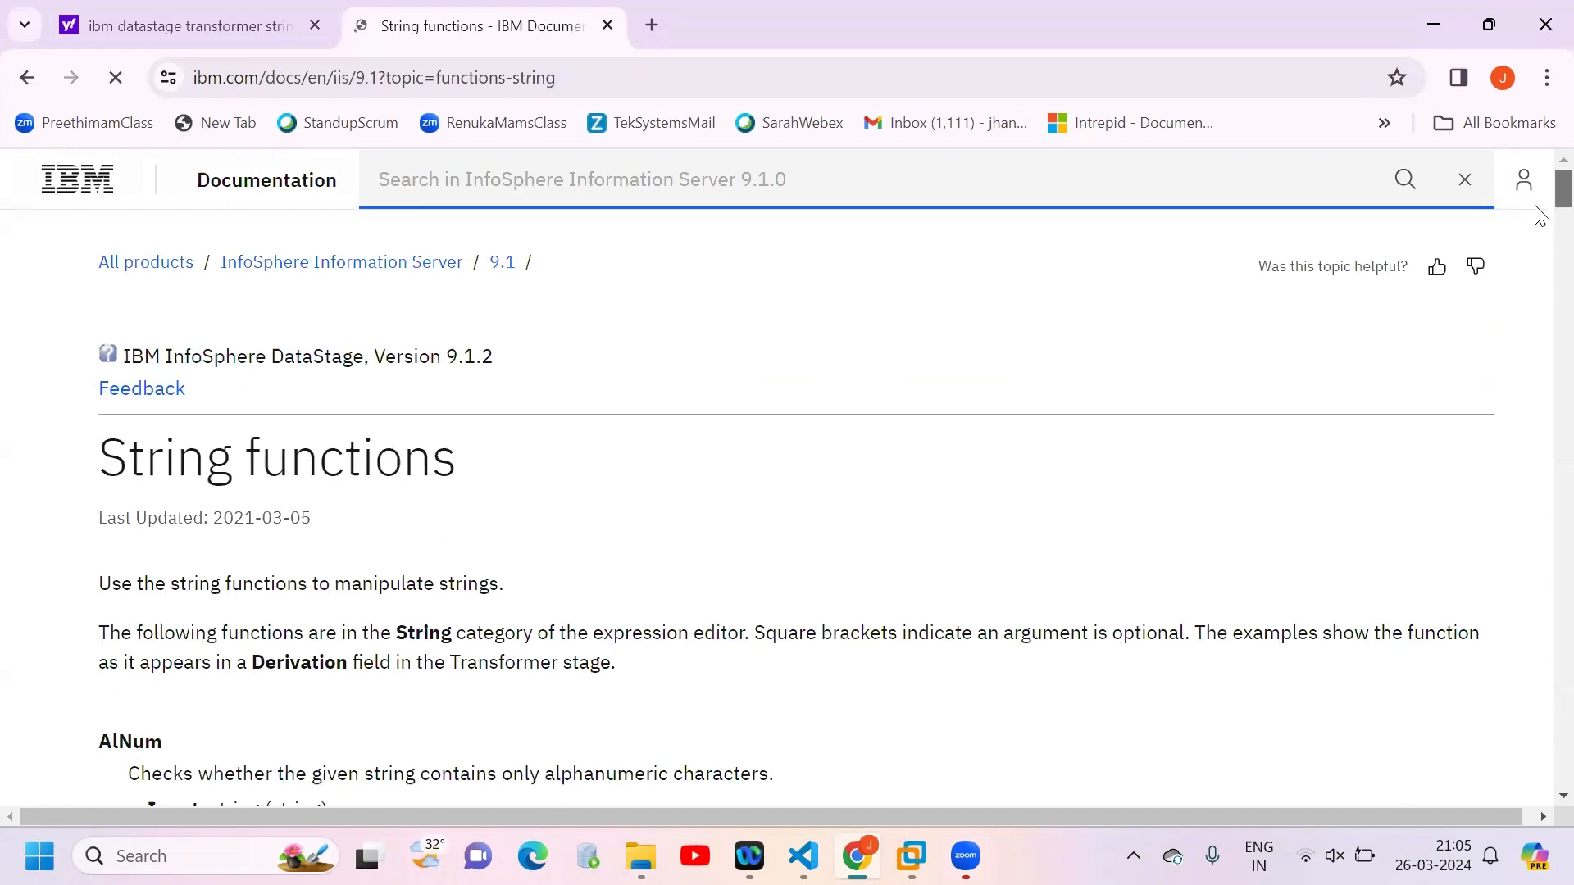
pyautogui.scroll(-5, 1539, 248)
pyautogui.scroll(-1, 1539, 254)
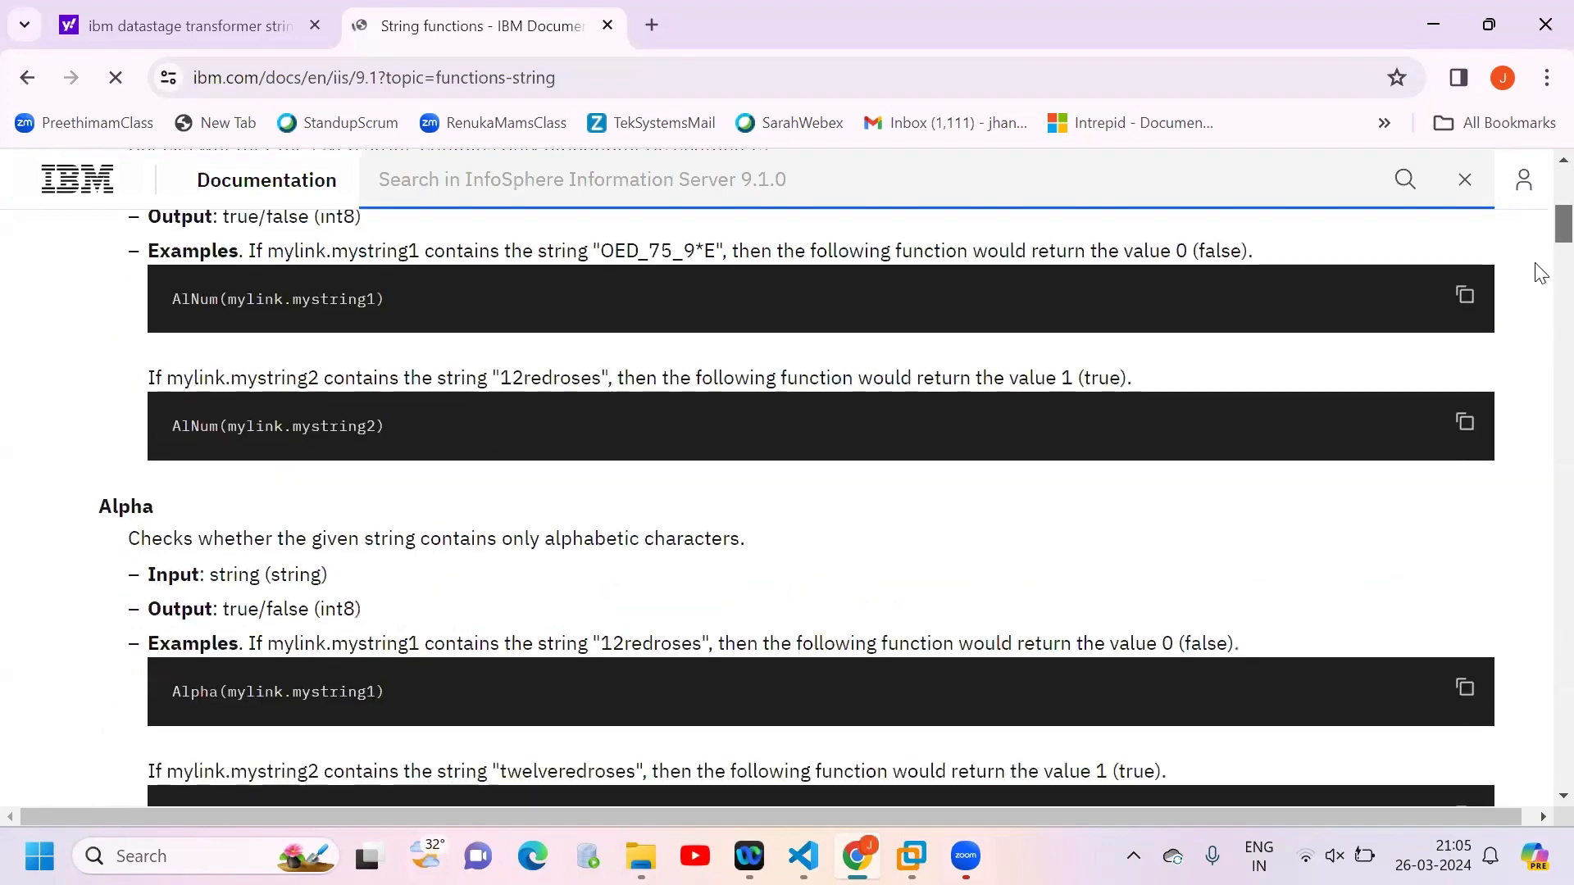
pyautogui.scroll(-6, 1540, 282)
pyautogui.scroll(-6, 1540, 307)
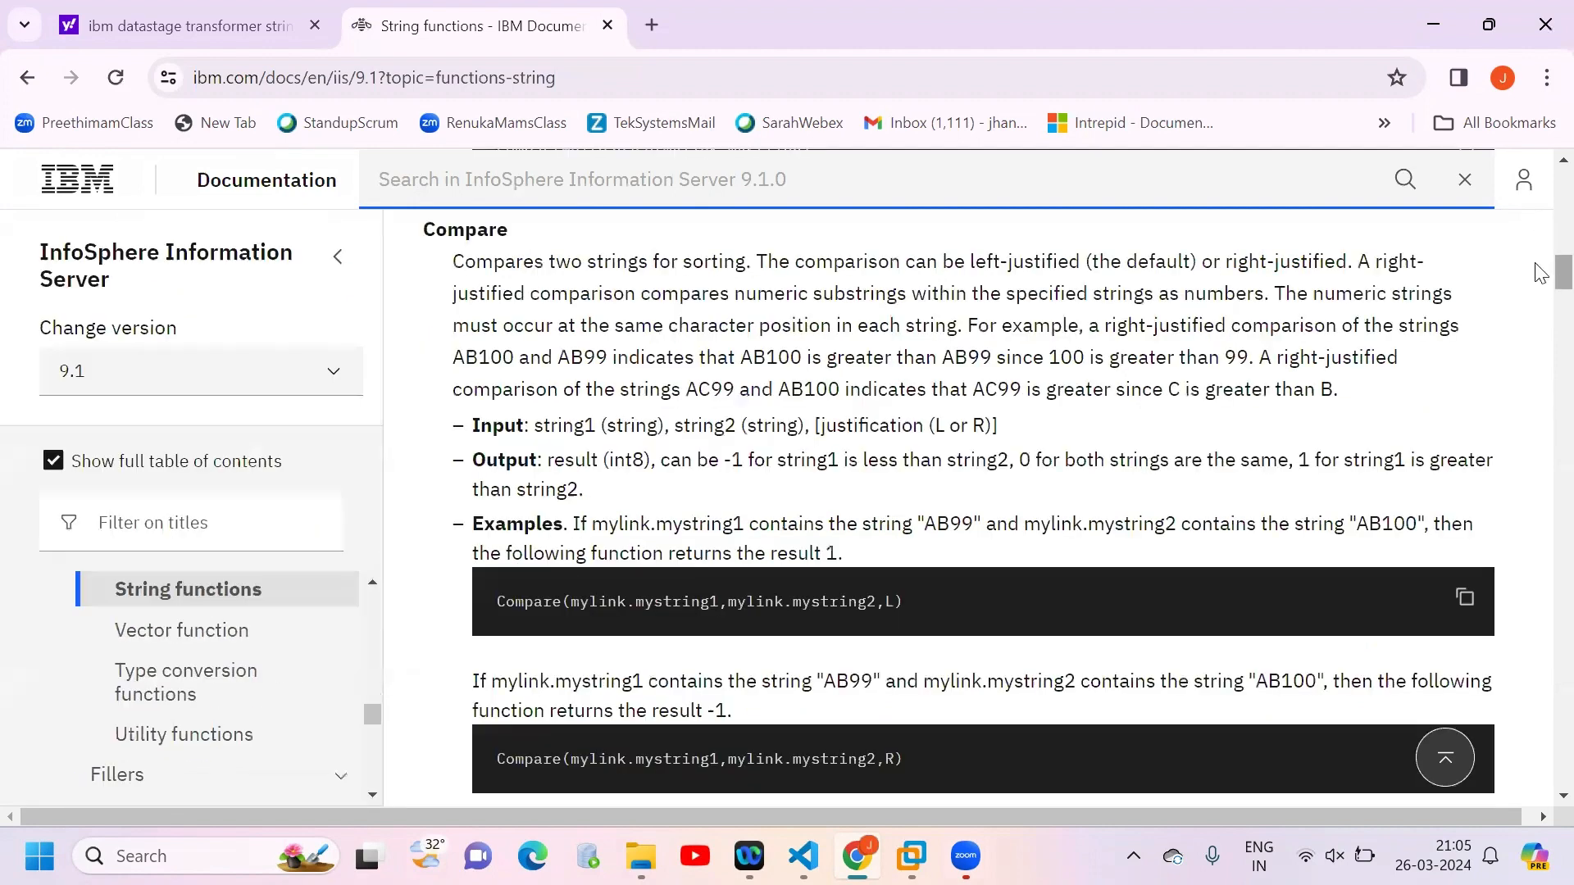
pyautogui.scroll(-8, 1546, 304)
pyautogui.scroll(-3, 1550, 328)
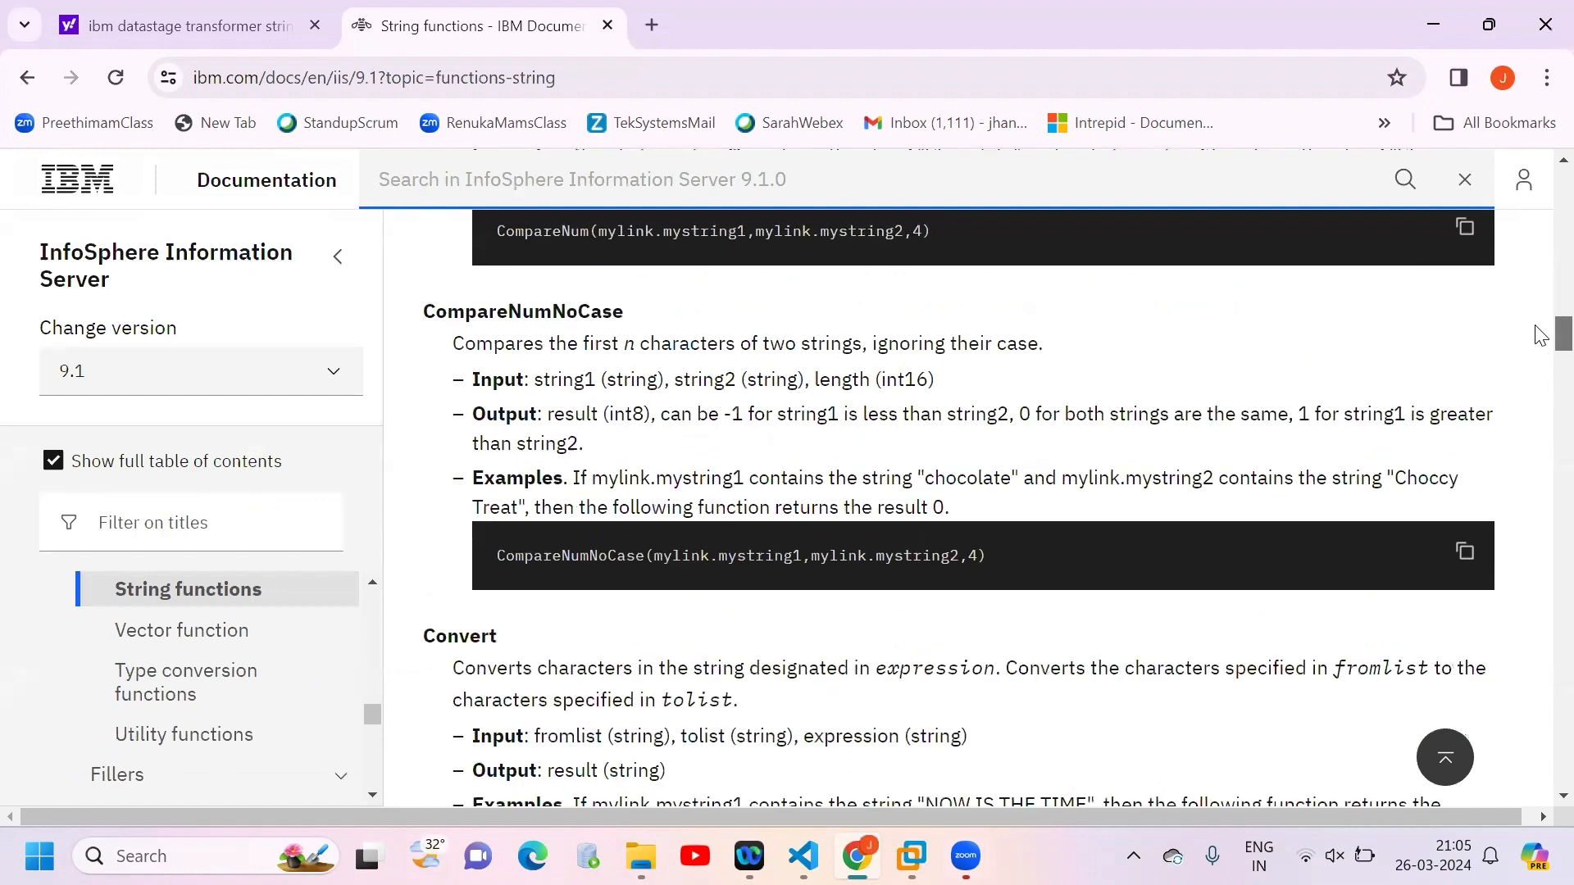
# Step: Switch to Notepad with a new empty document
pyautogui.click(182, 855)
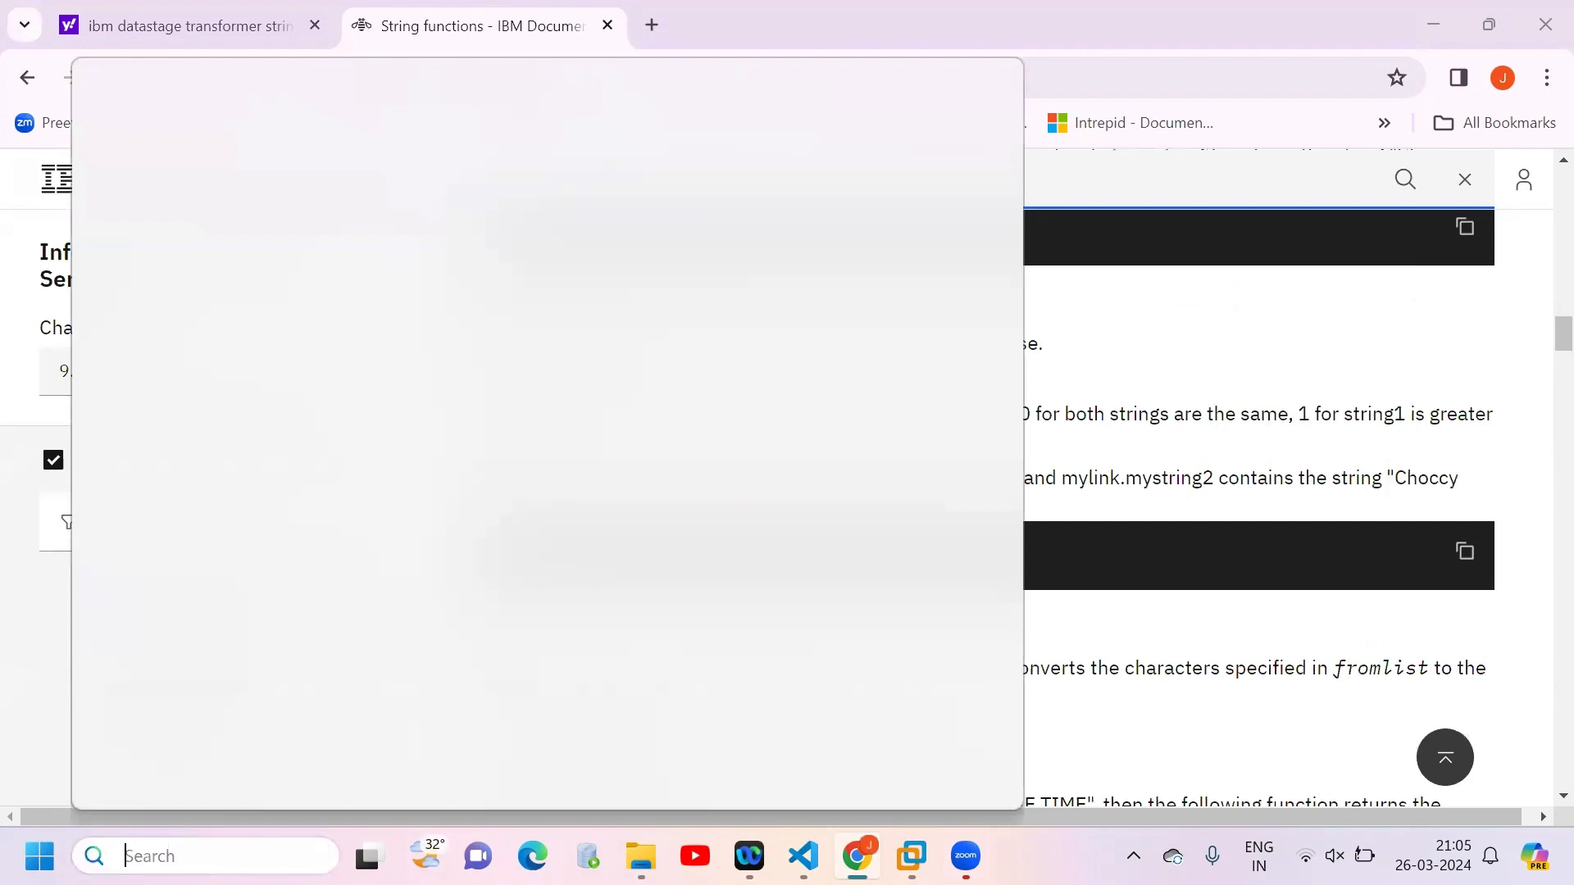
pyautogui.write('note')
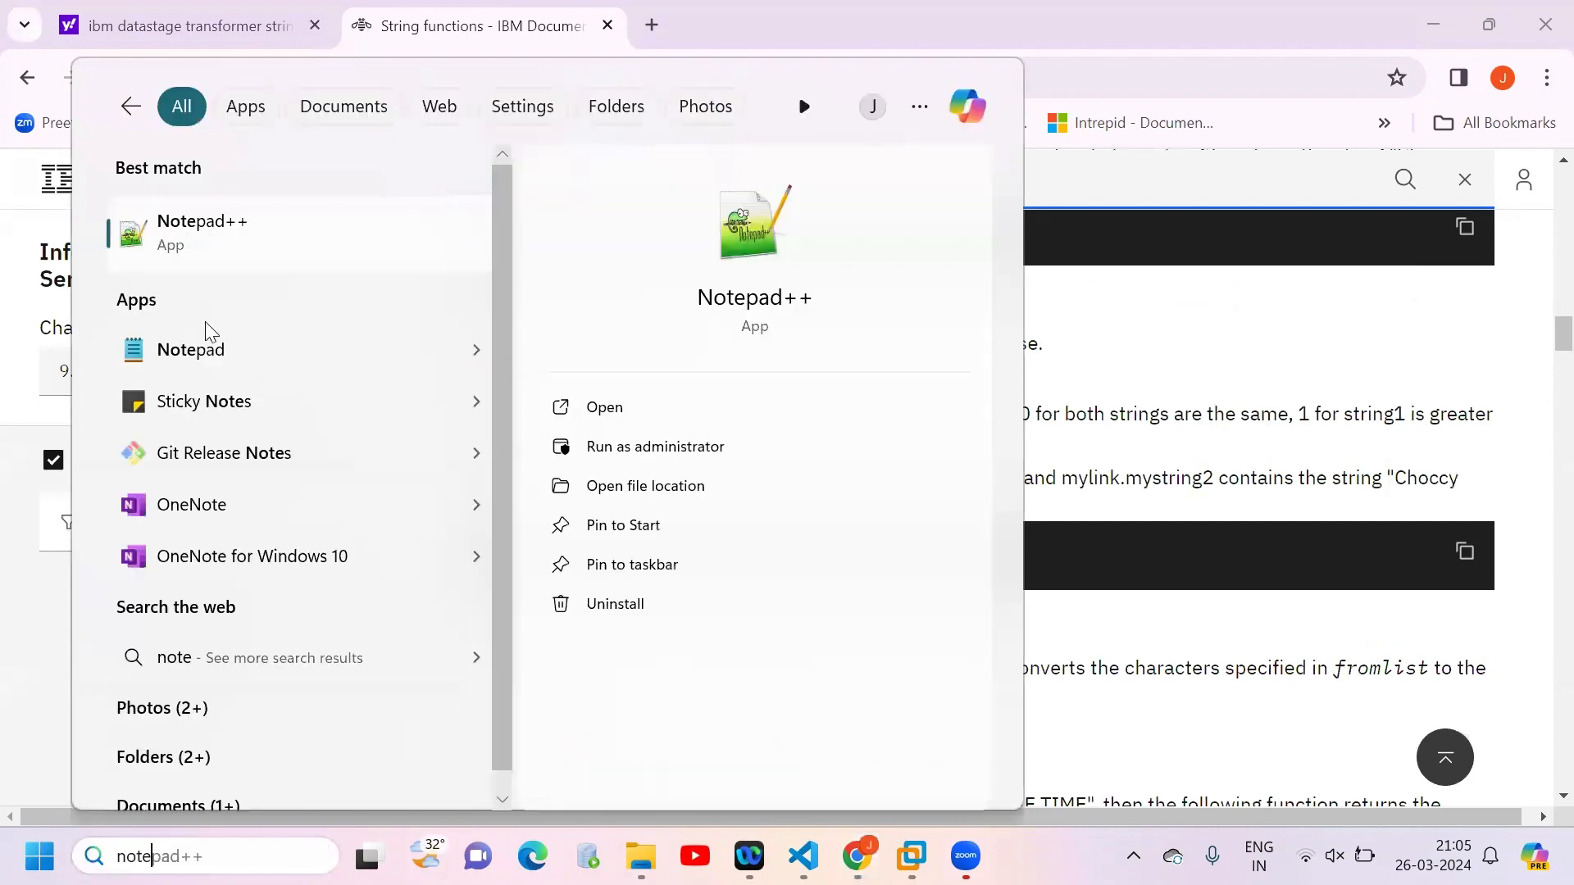
pyautogui.click(209, 349)
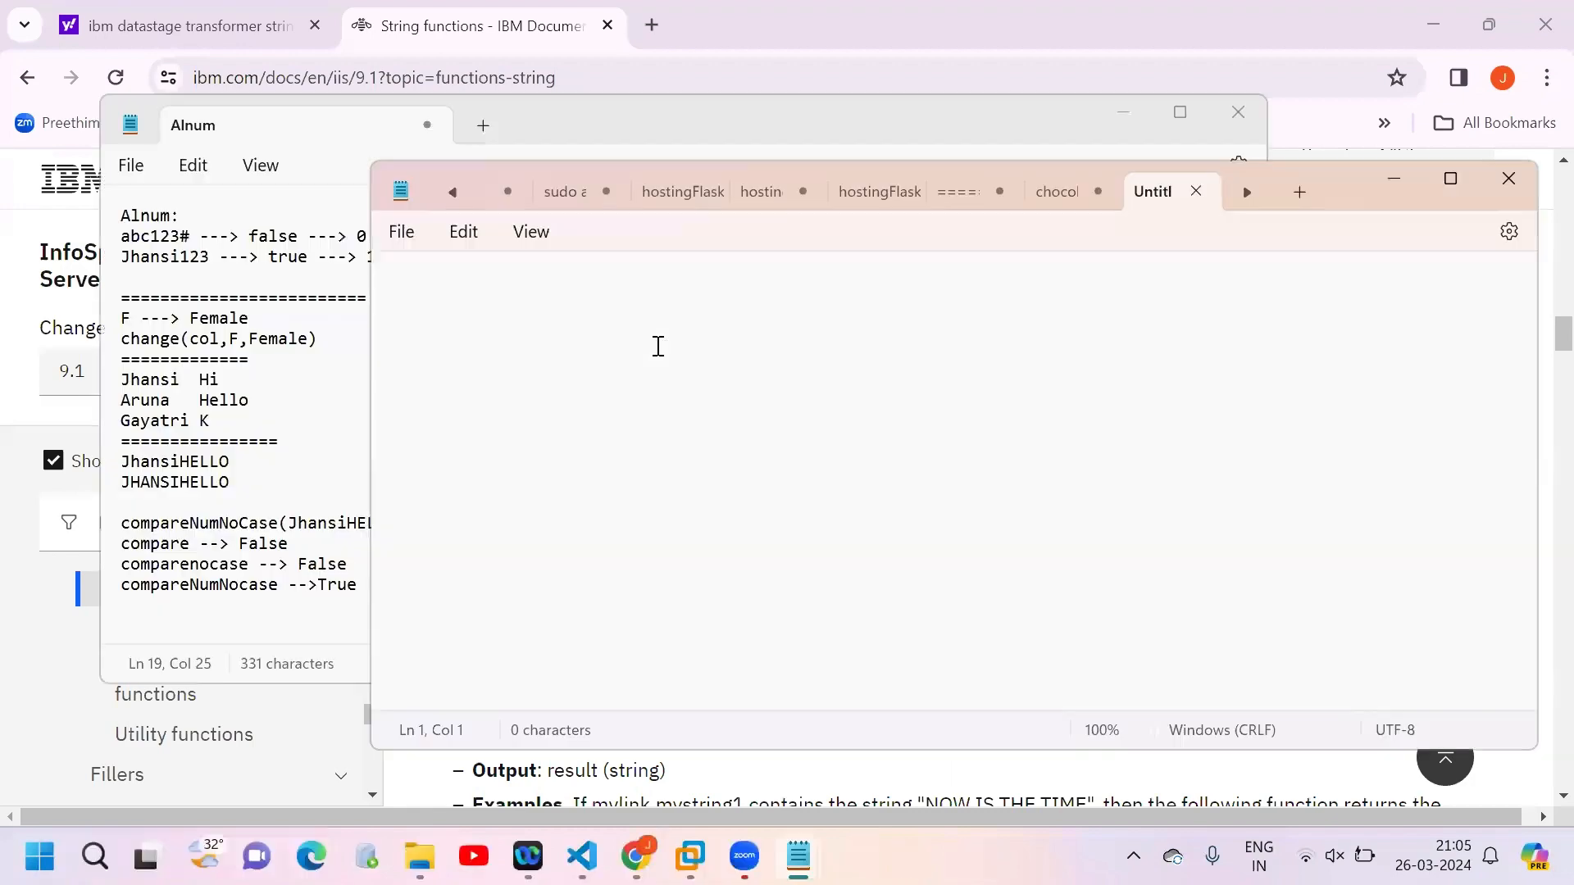
# Step: List the functions left, upcase, len, field, index and isnull on separate lines in the empty document
pyautogui.write('left')
pyautogui.press('Return')
pyautogui.write('upcase')
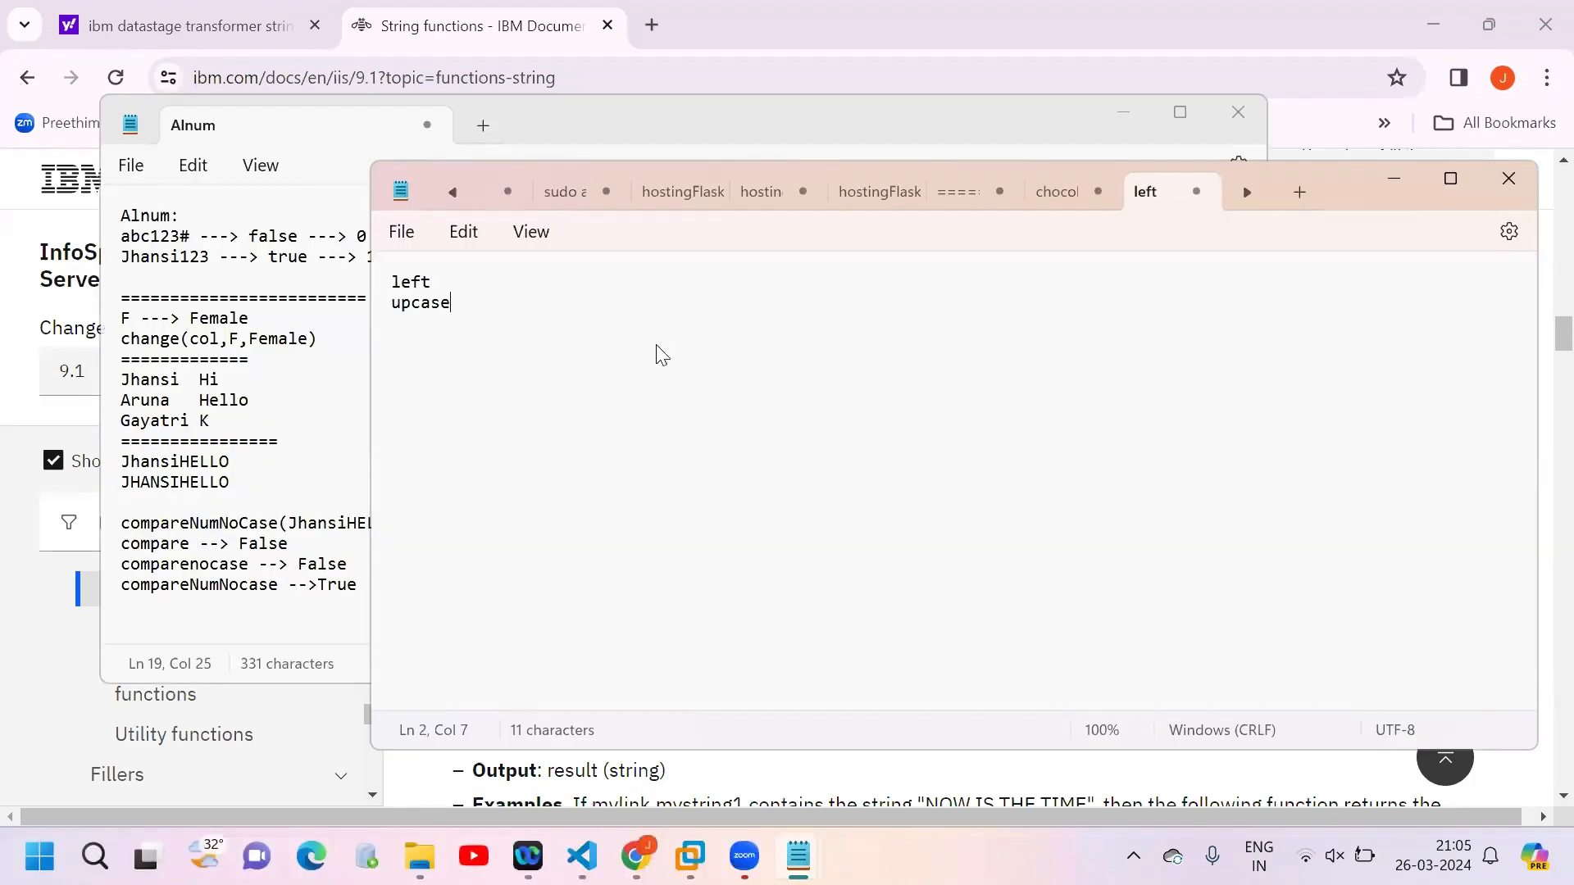
pyautogui.press('Return')
pyautogui.write('len')
pyautogui.press('Return')
pyautogui.write('field')
pyautogui.press('Return')
pyautogui.write('index')
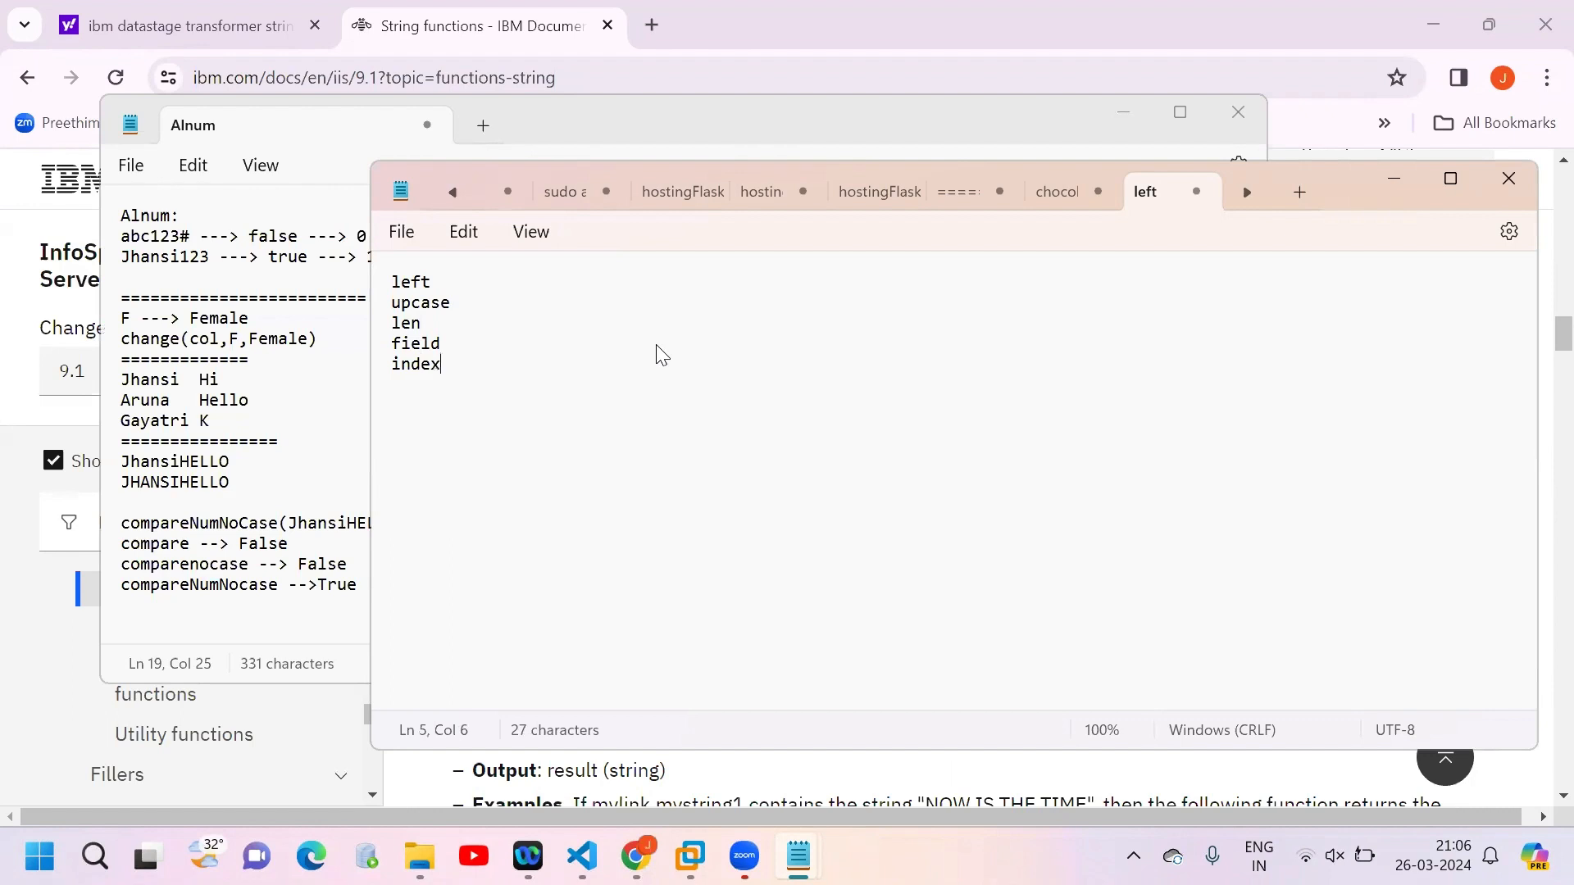
pyautogui.press('Return')
pyautogui.write('isnull')
pyautogui.press('Return')
# Step: Minimize the Alnum notes window and maximize the window holding the function list
pyautogui.moveTo(478, 385); pyautogui.dragTo(387, 293)
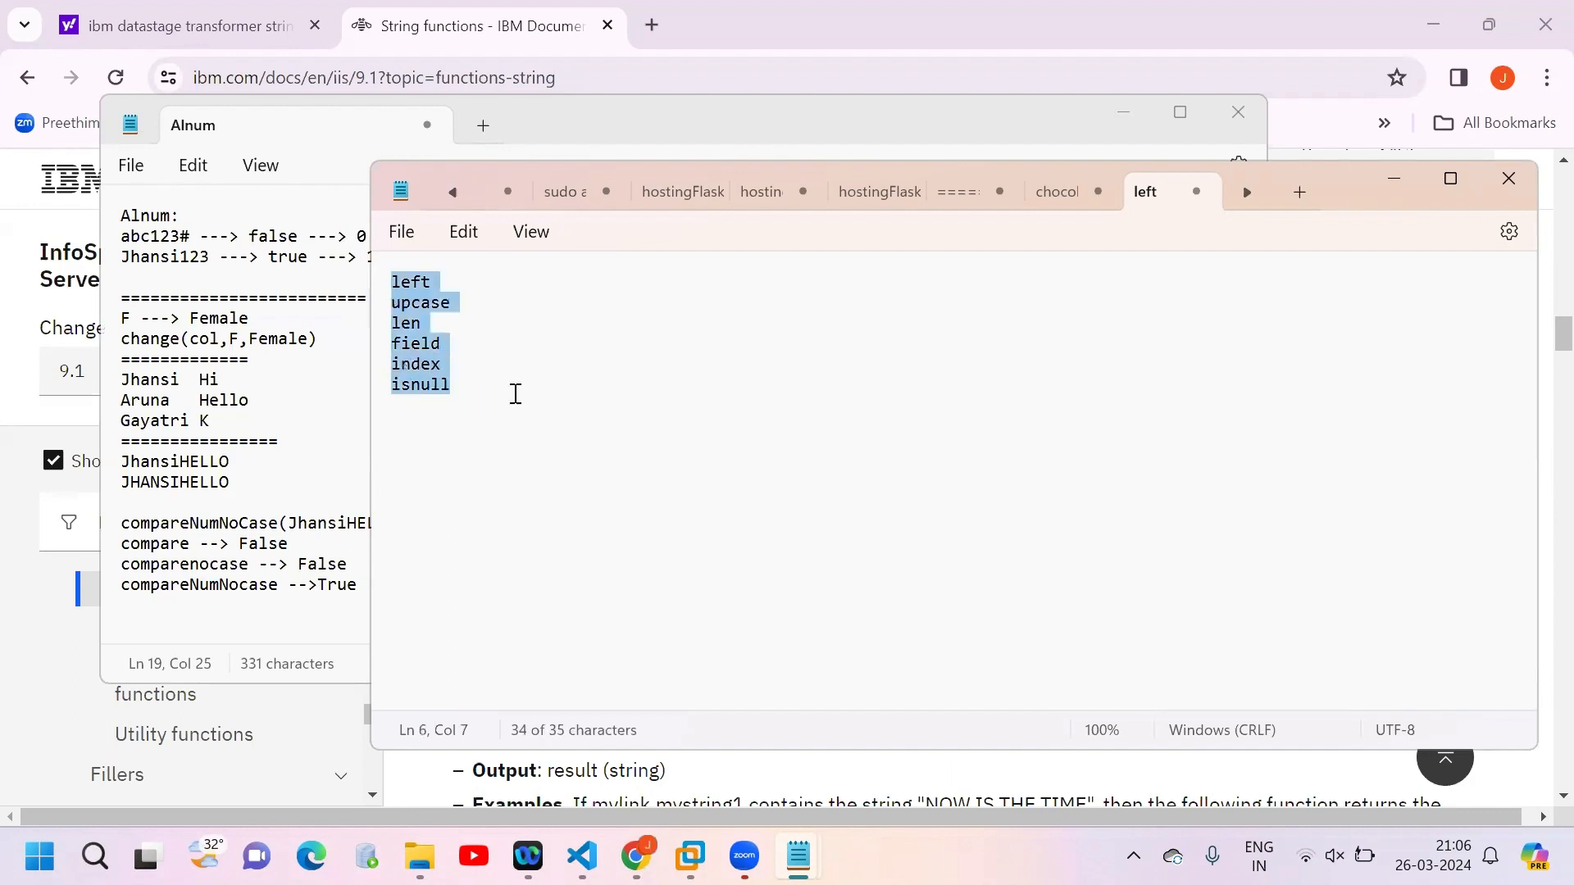
pyautogui.click(1117, 114)
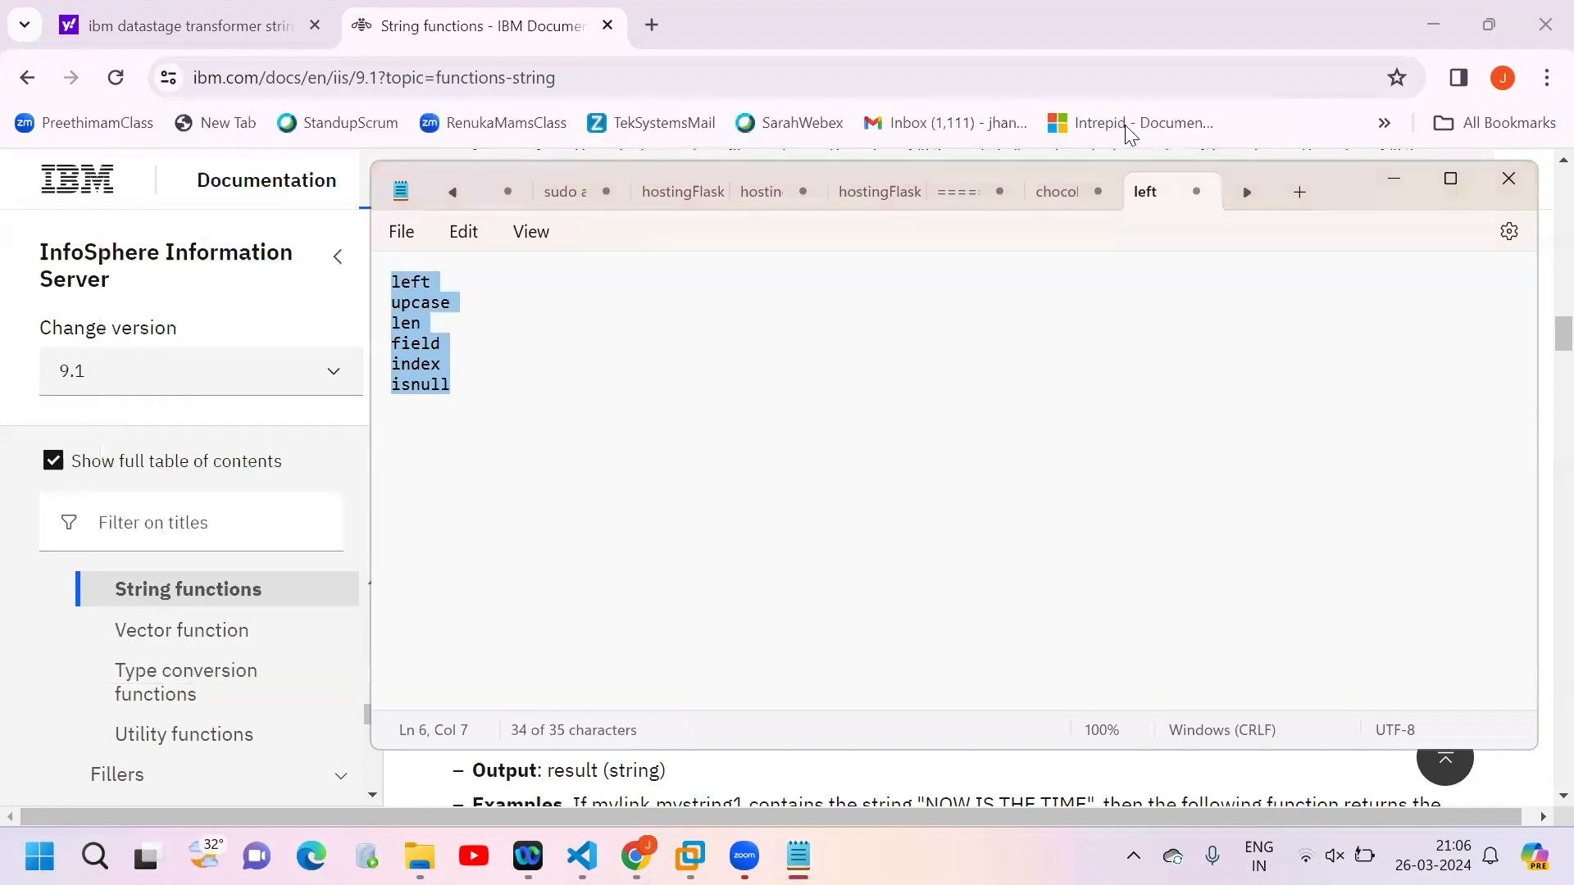
pyautogui.click(1451, 178)
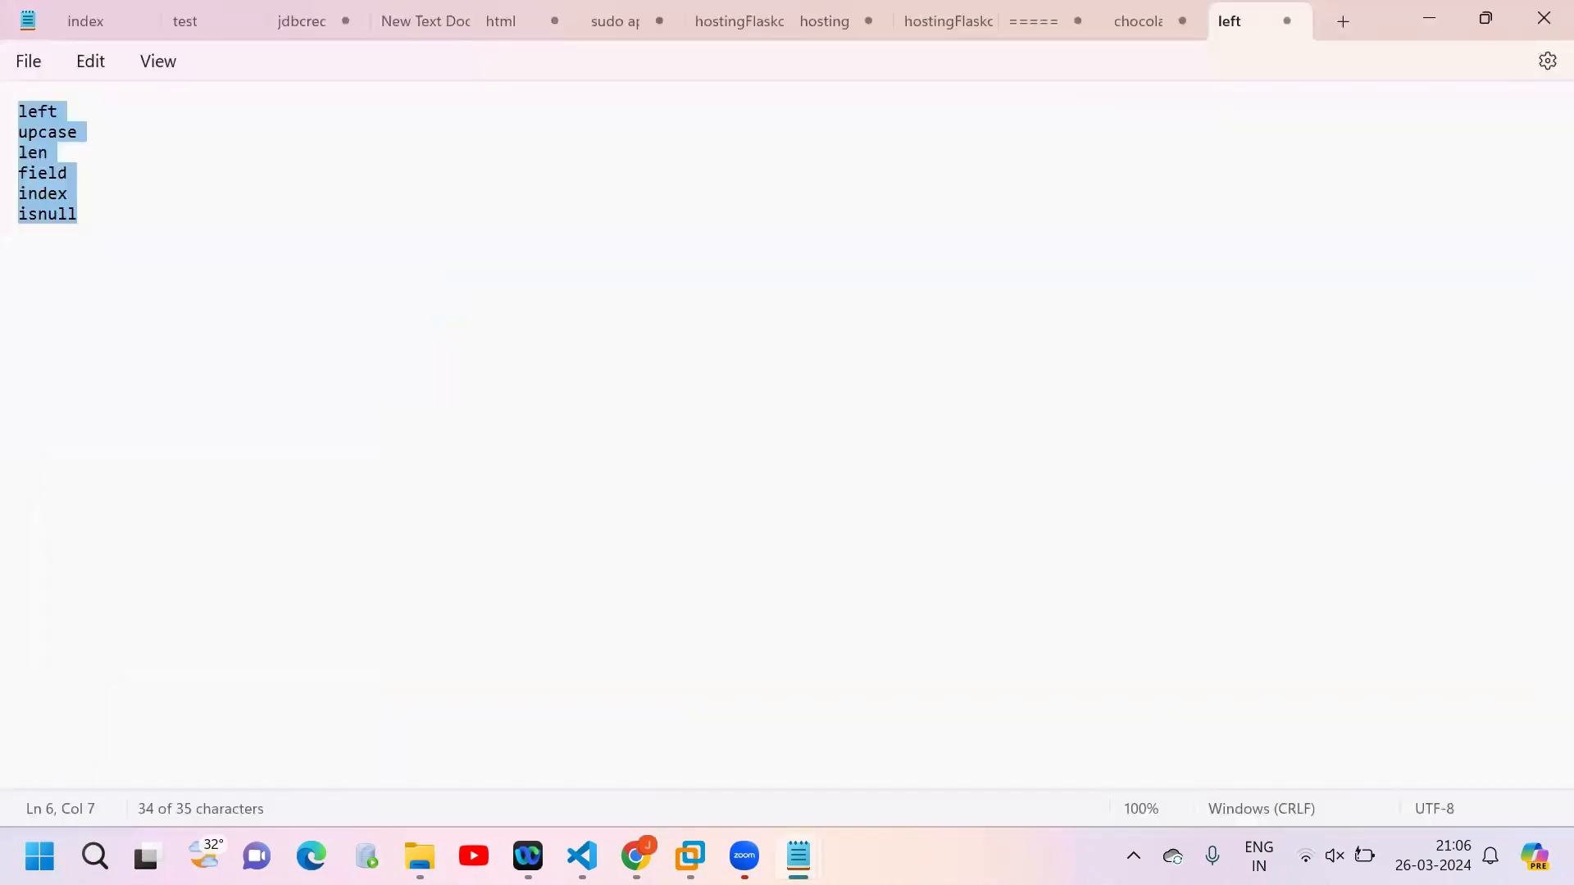
# Step: Switch to the Datastage virtual machine, open Employee_Full.txt from the March folder and copy all its employee records
pyautogui.click(987, 470)
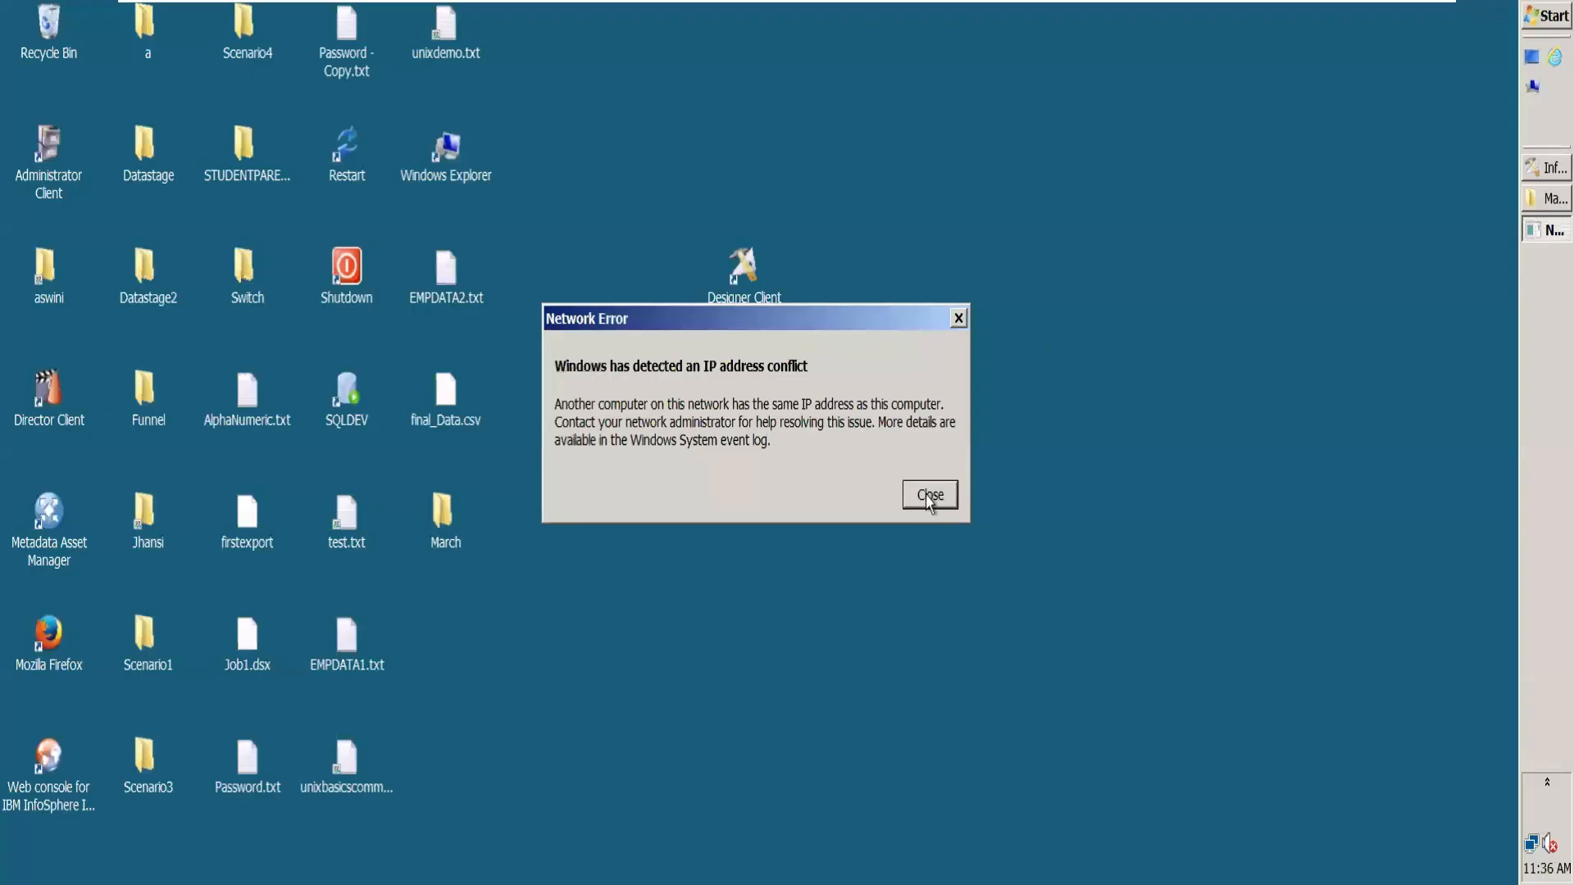
pyautogui.click(1533, 201)
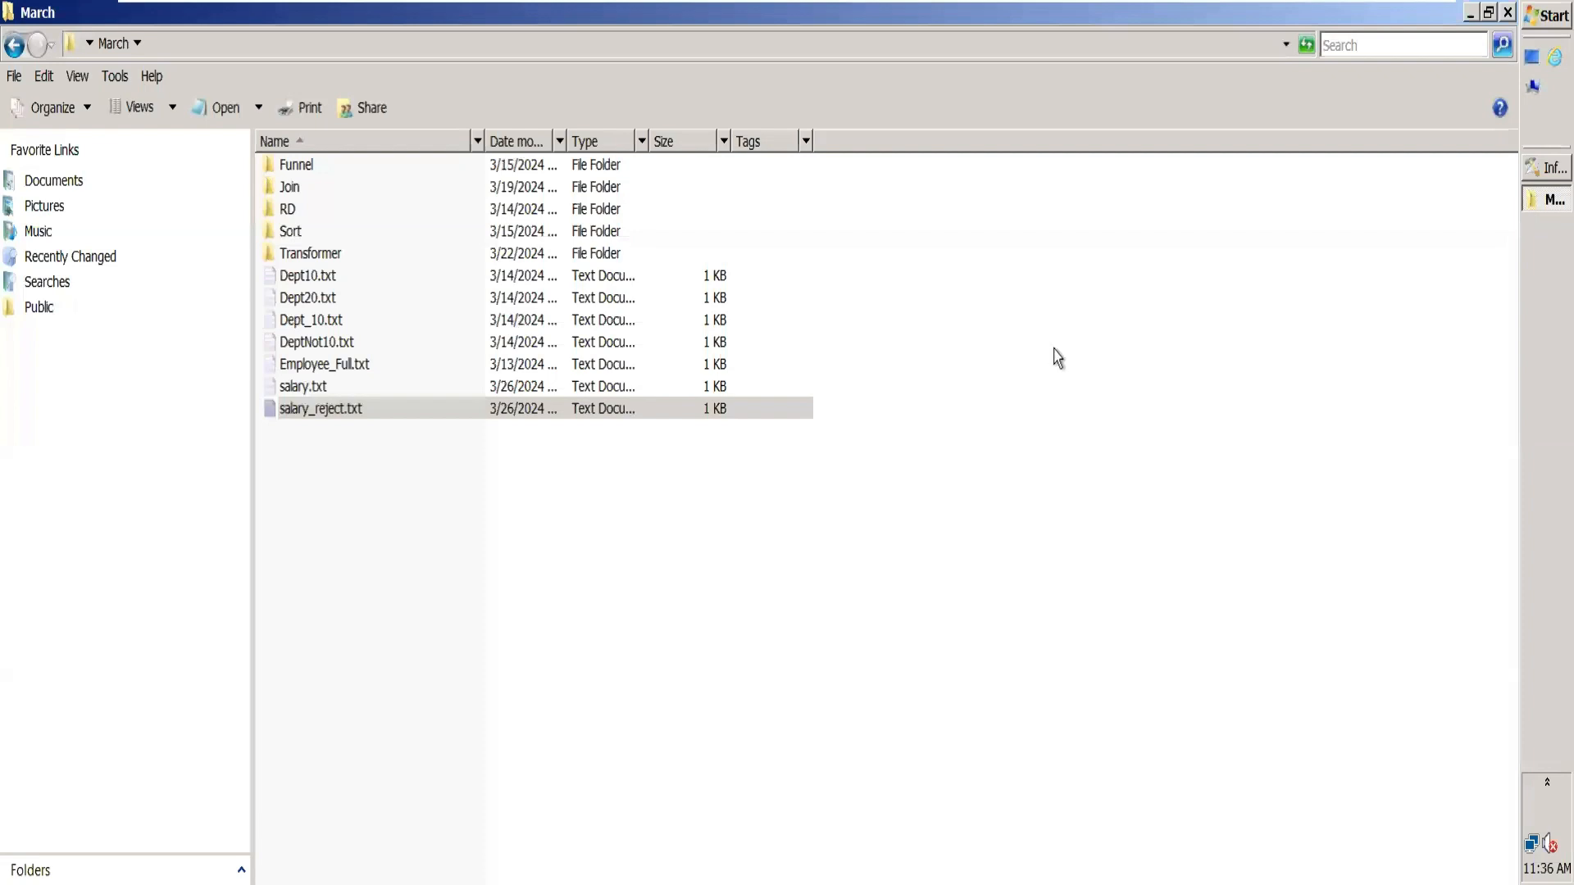
pyautogui.click(349, 373)
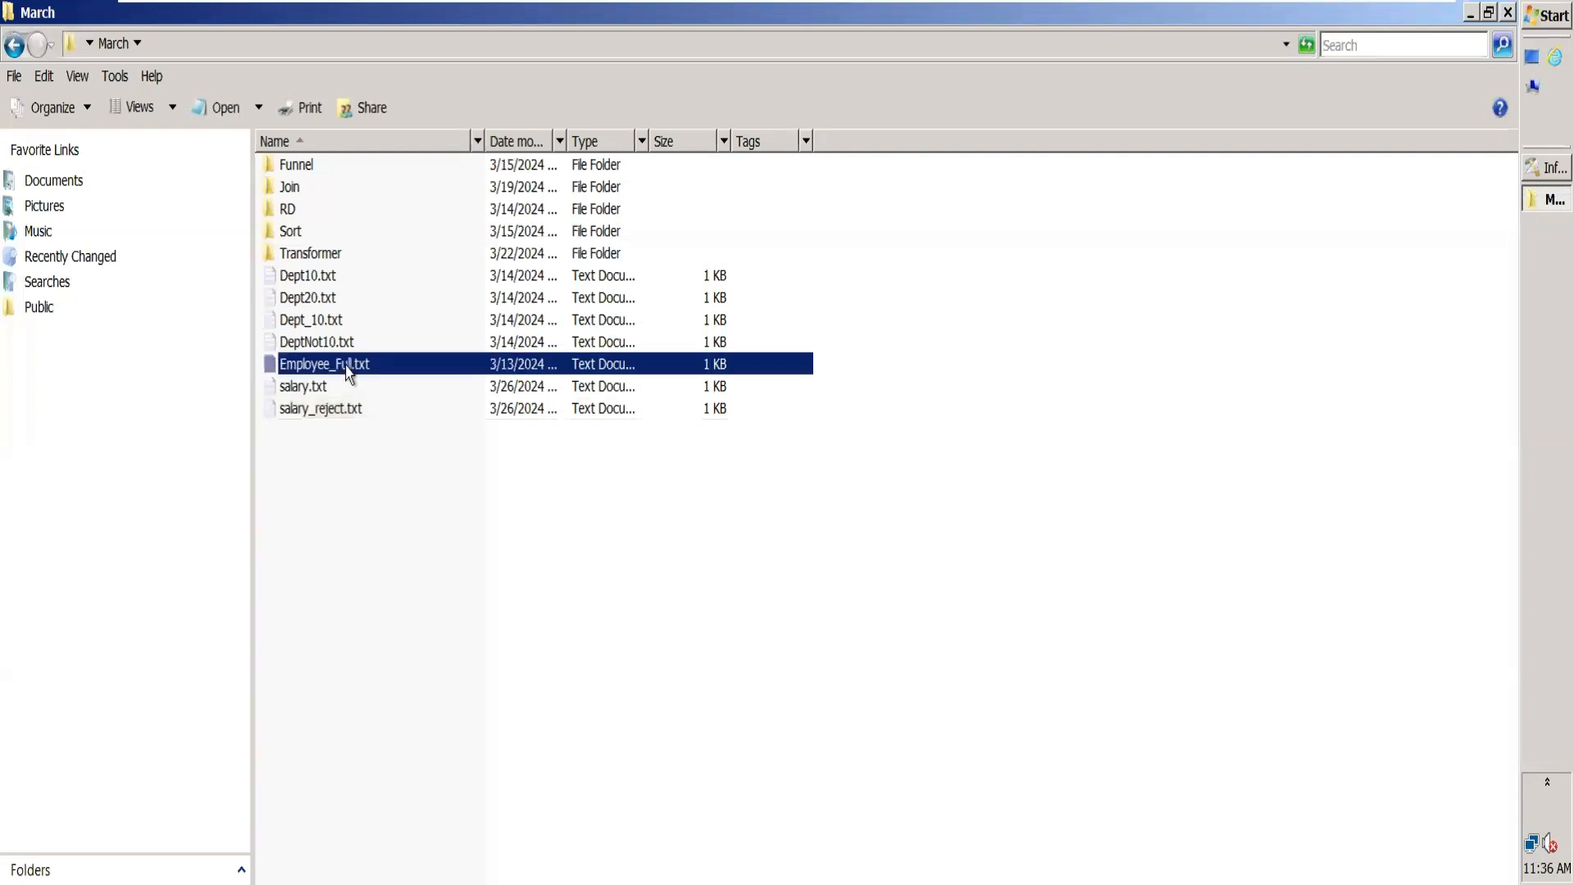
pyautogui.doubleClick(348, 373)
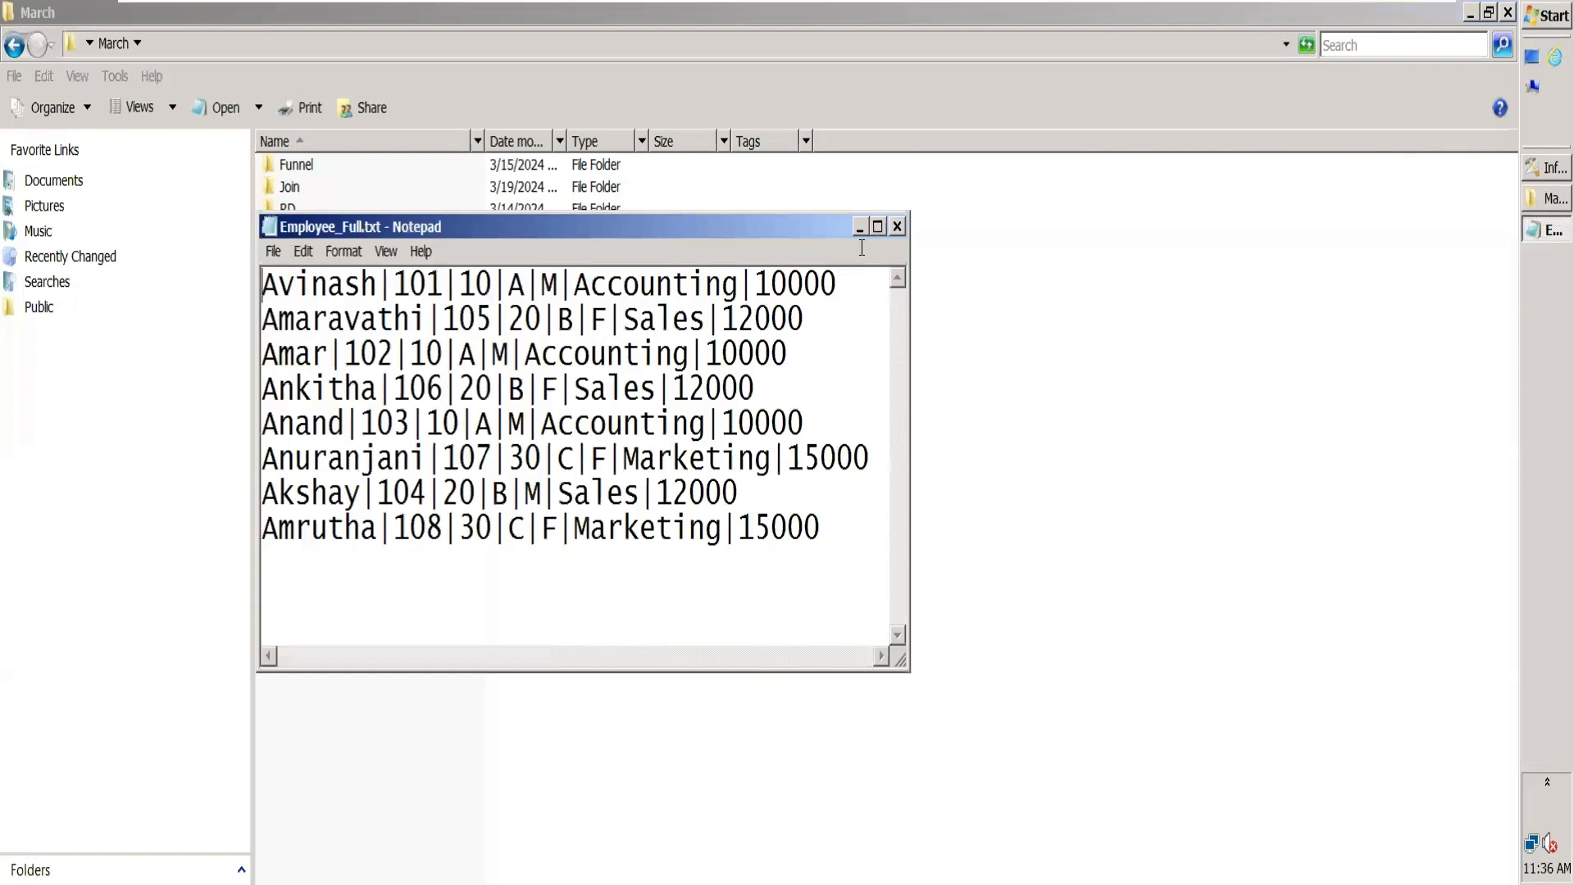
pyautogui.click(877, 227)
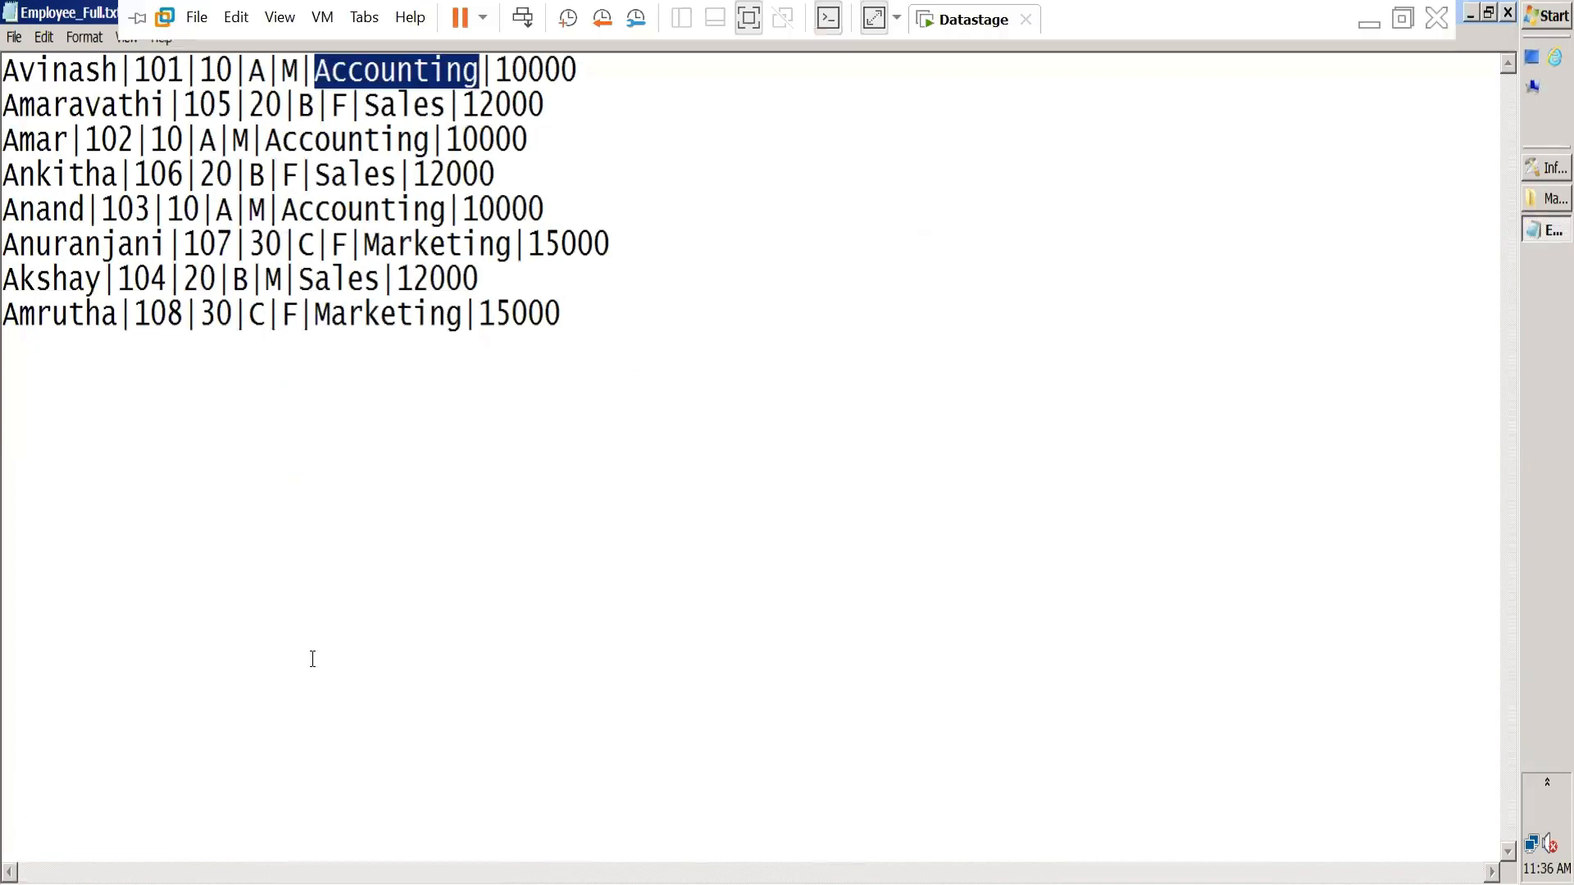
pyautogui.moveTo(584, 362); pyautogui.dragTo(4, 70)
pyautogui.hotkey('ctrl', 'c')
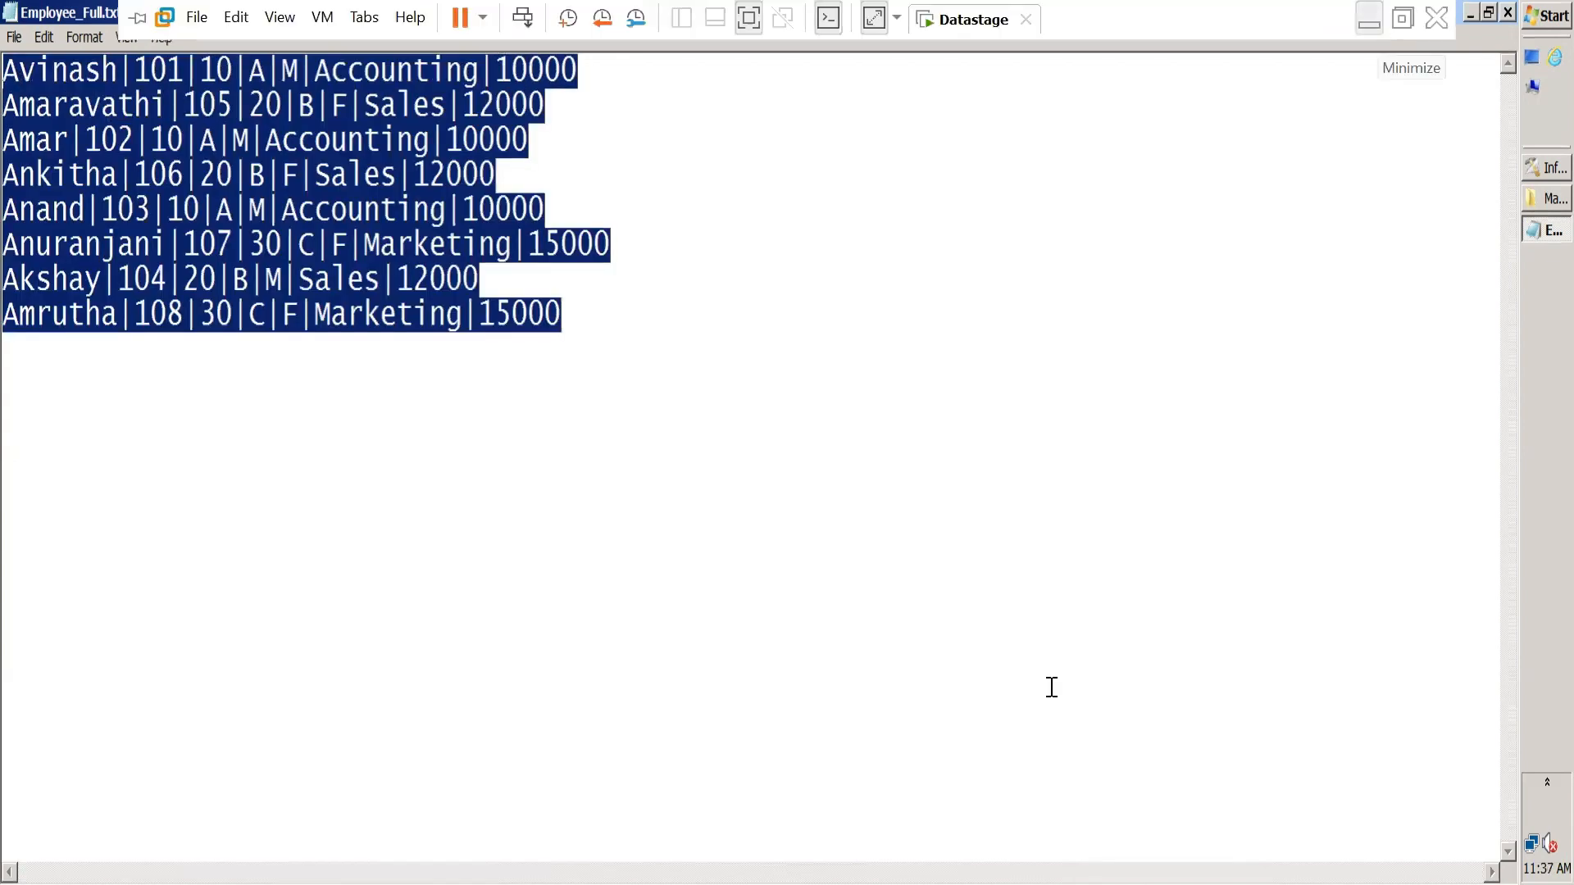
pyautogui.click(1377, 20)
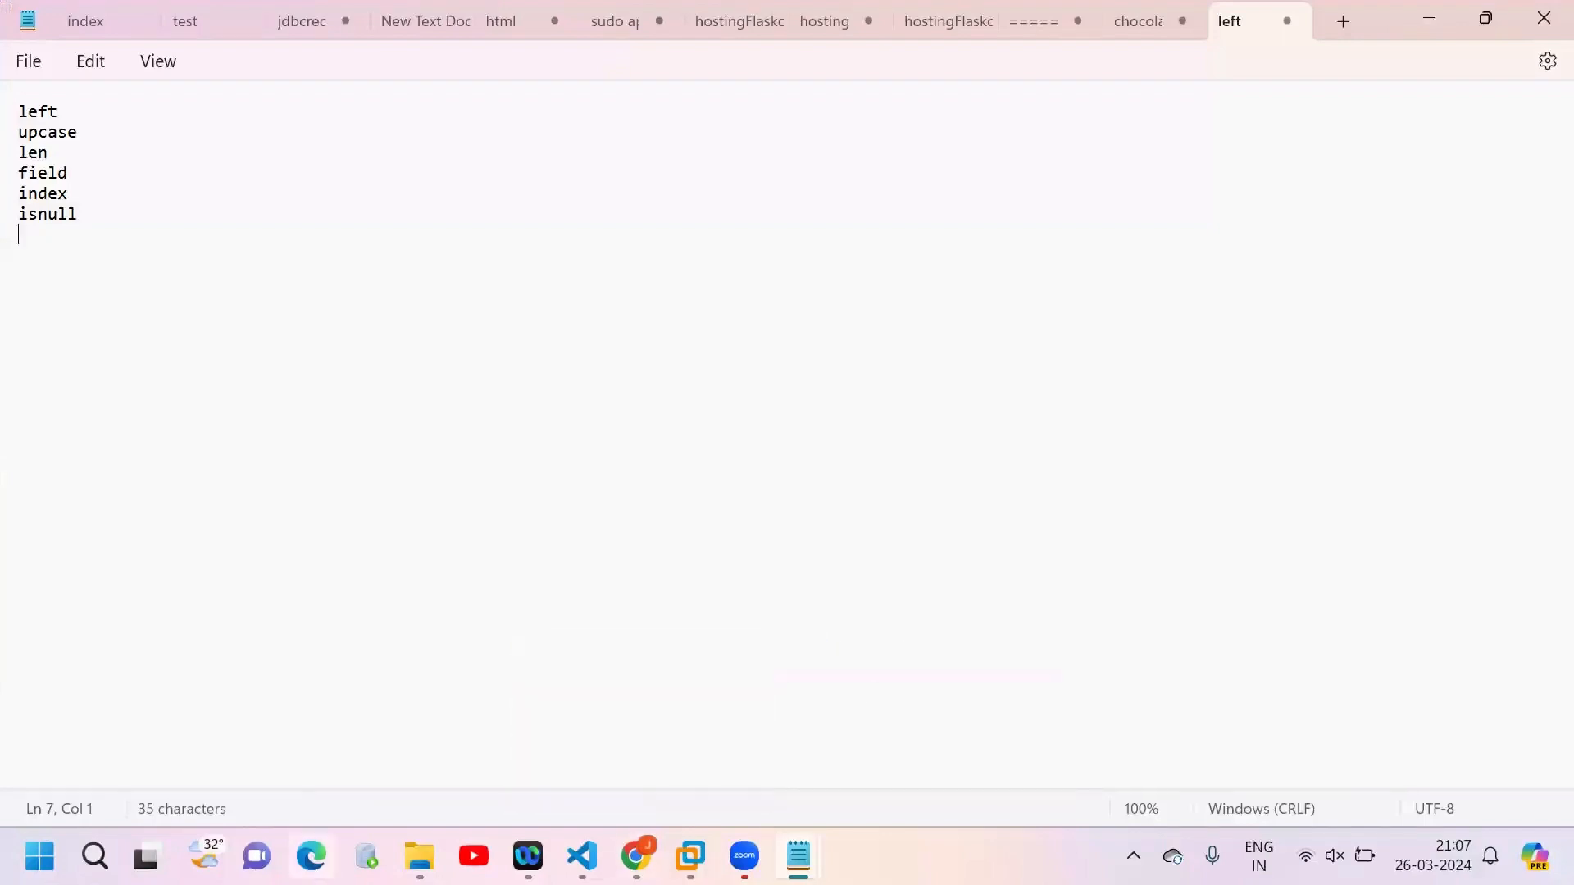
# Step: Switch to Excel and create a blank workbook
pyautogui.click(95, 856)
pyautogui.write('exce')
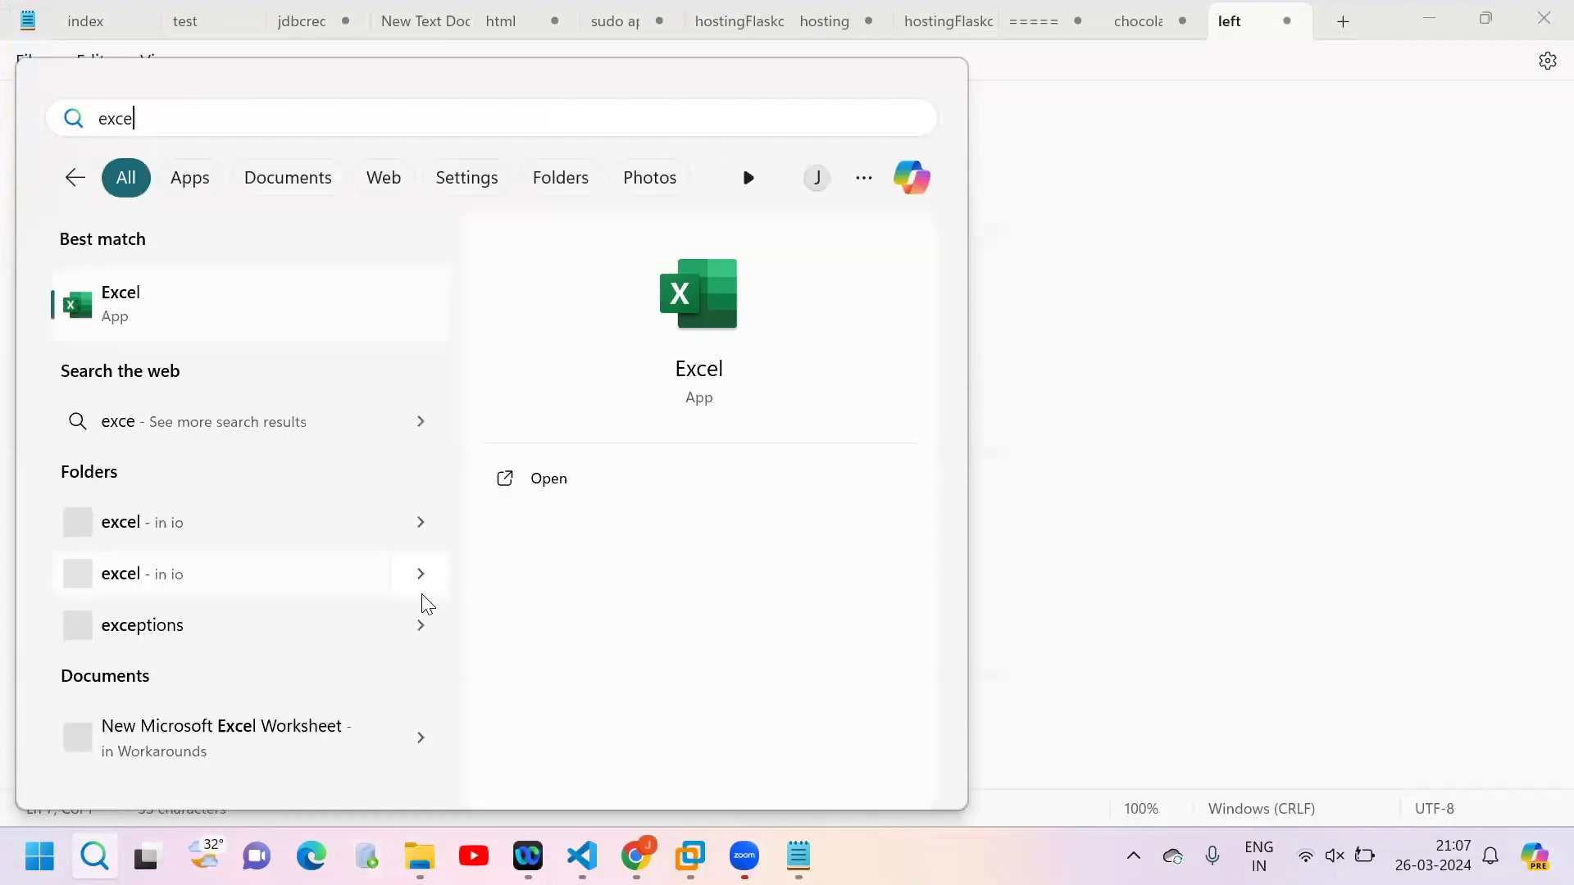
pyautogui.write('l')
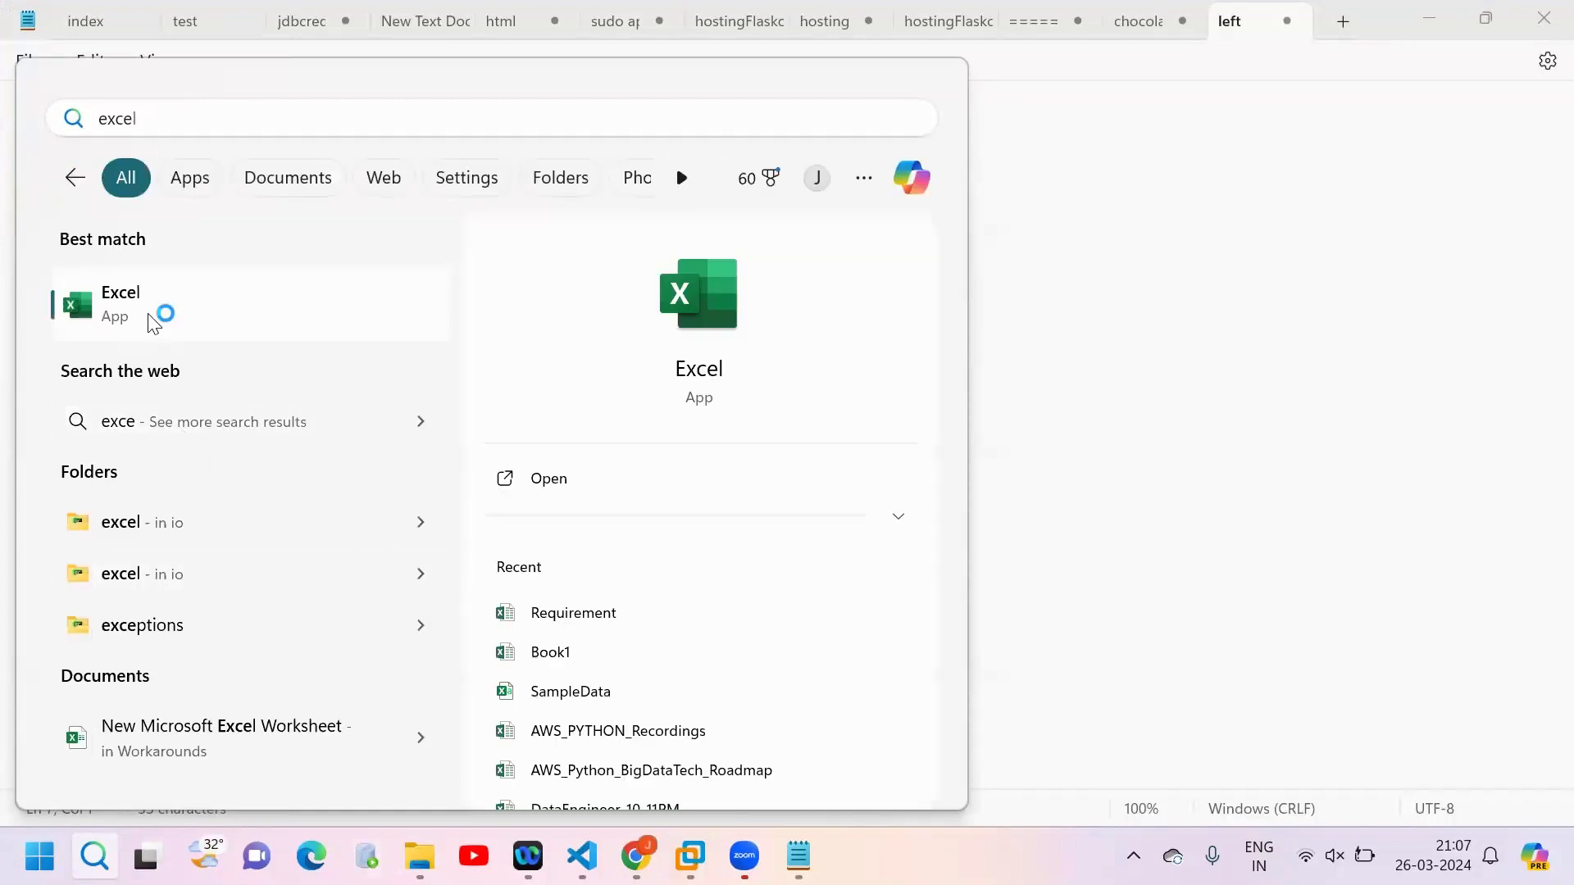
pyautogui.click(156, 318)
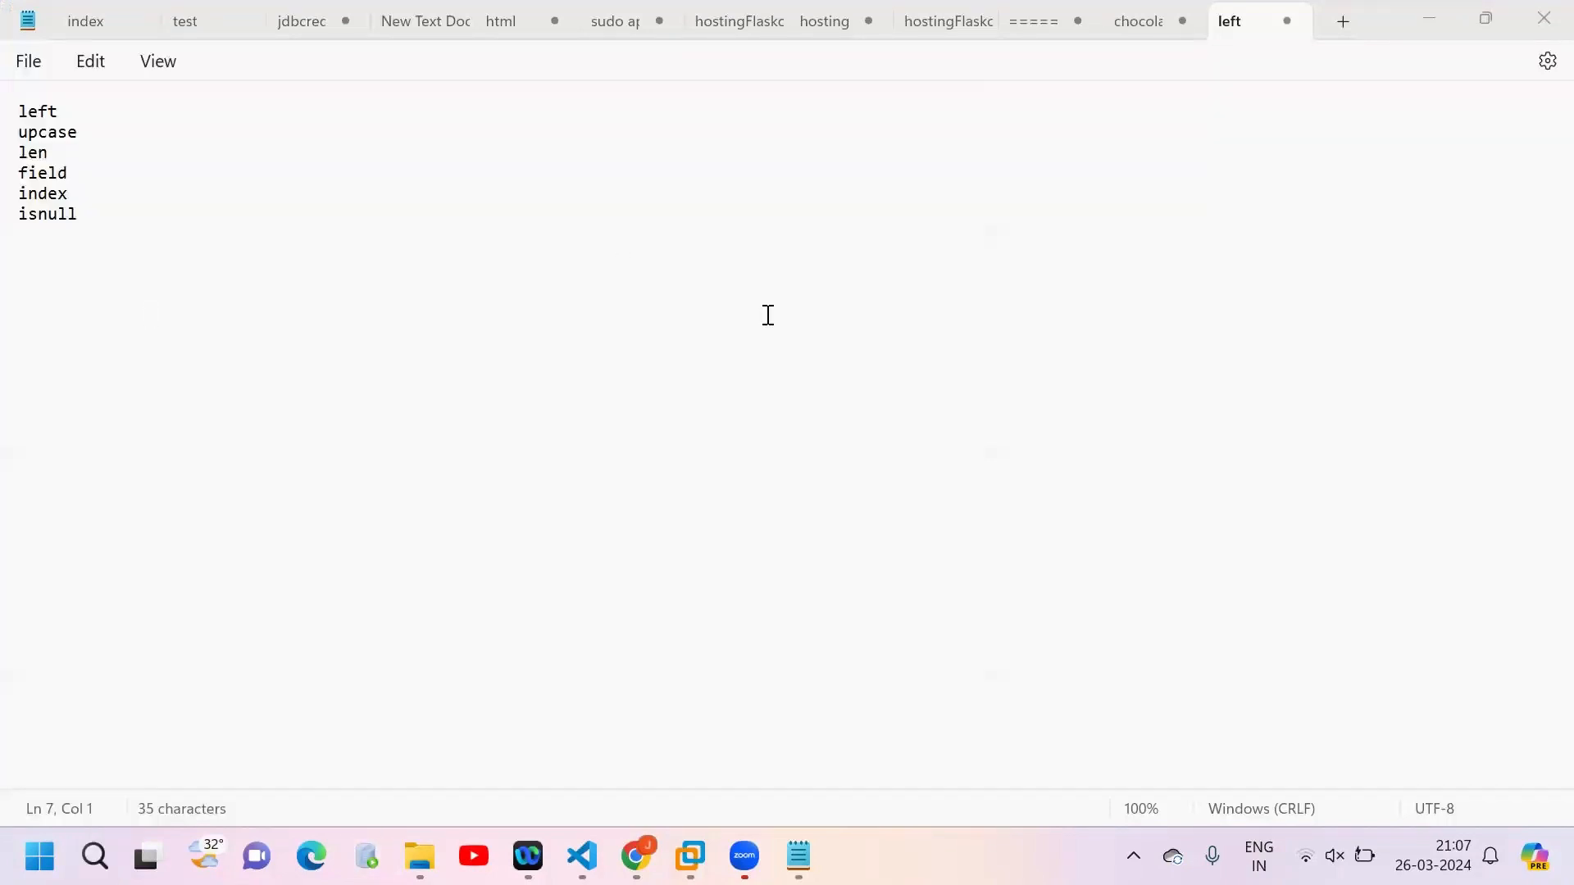
pyautogui.doubleClick(1017, 506)
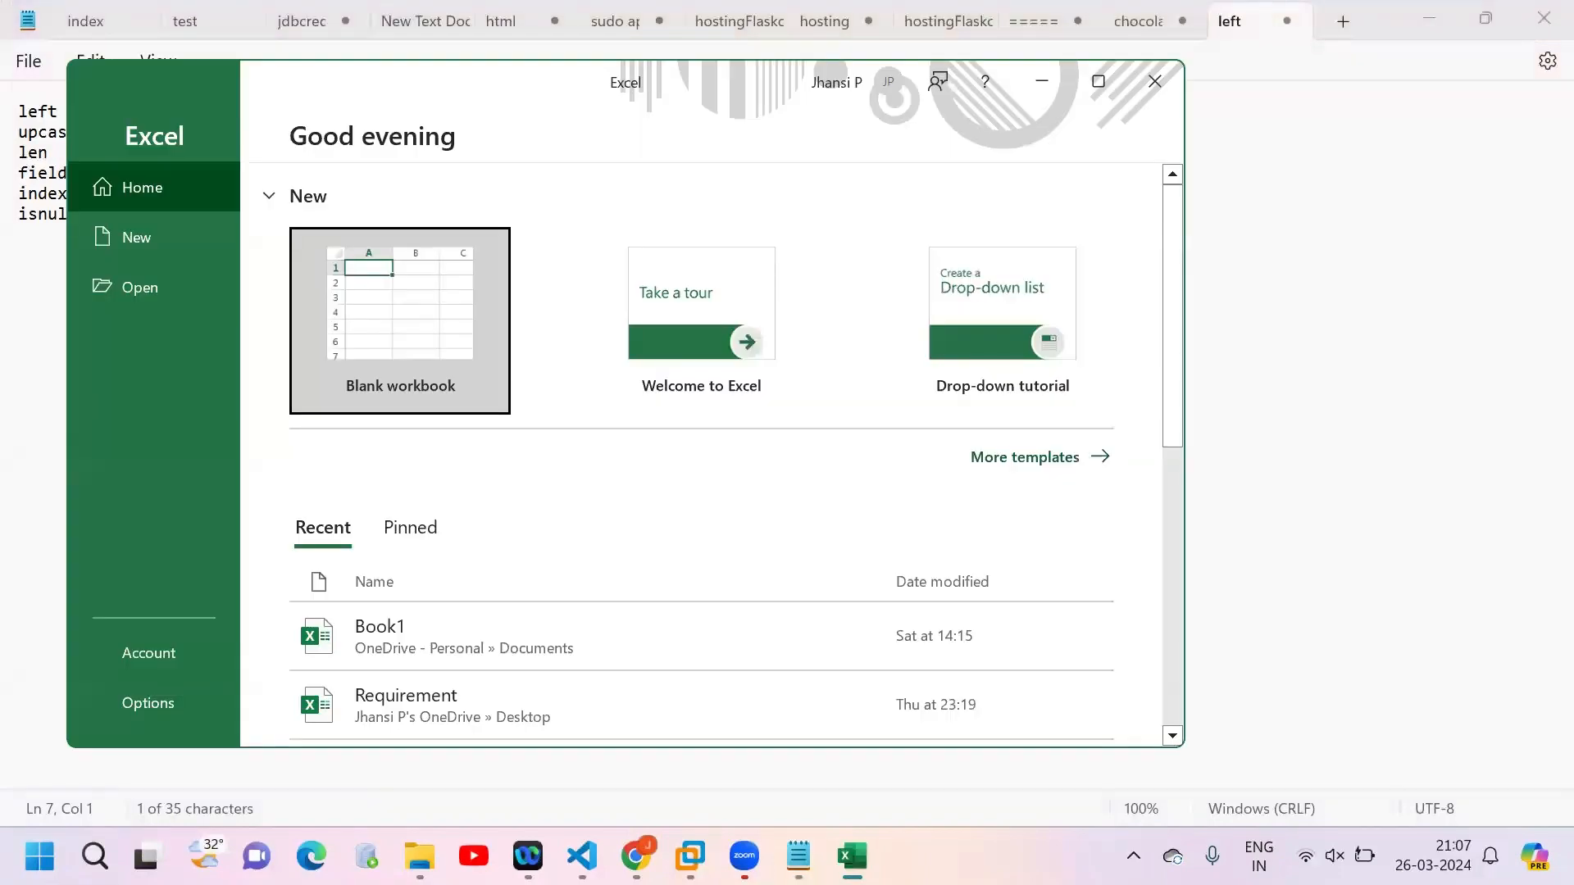
pyautogui.click(399, 334)
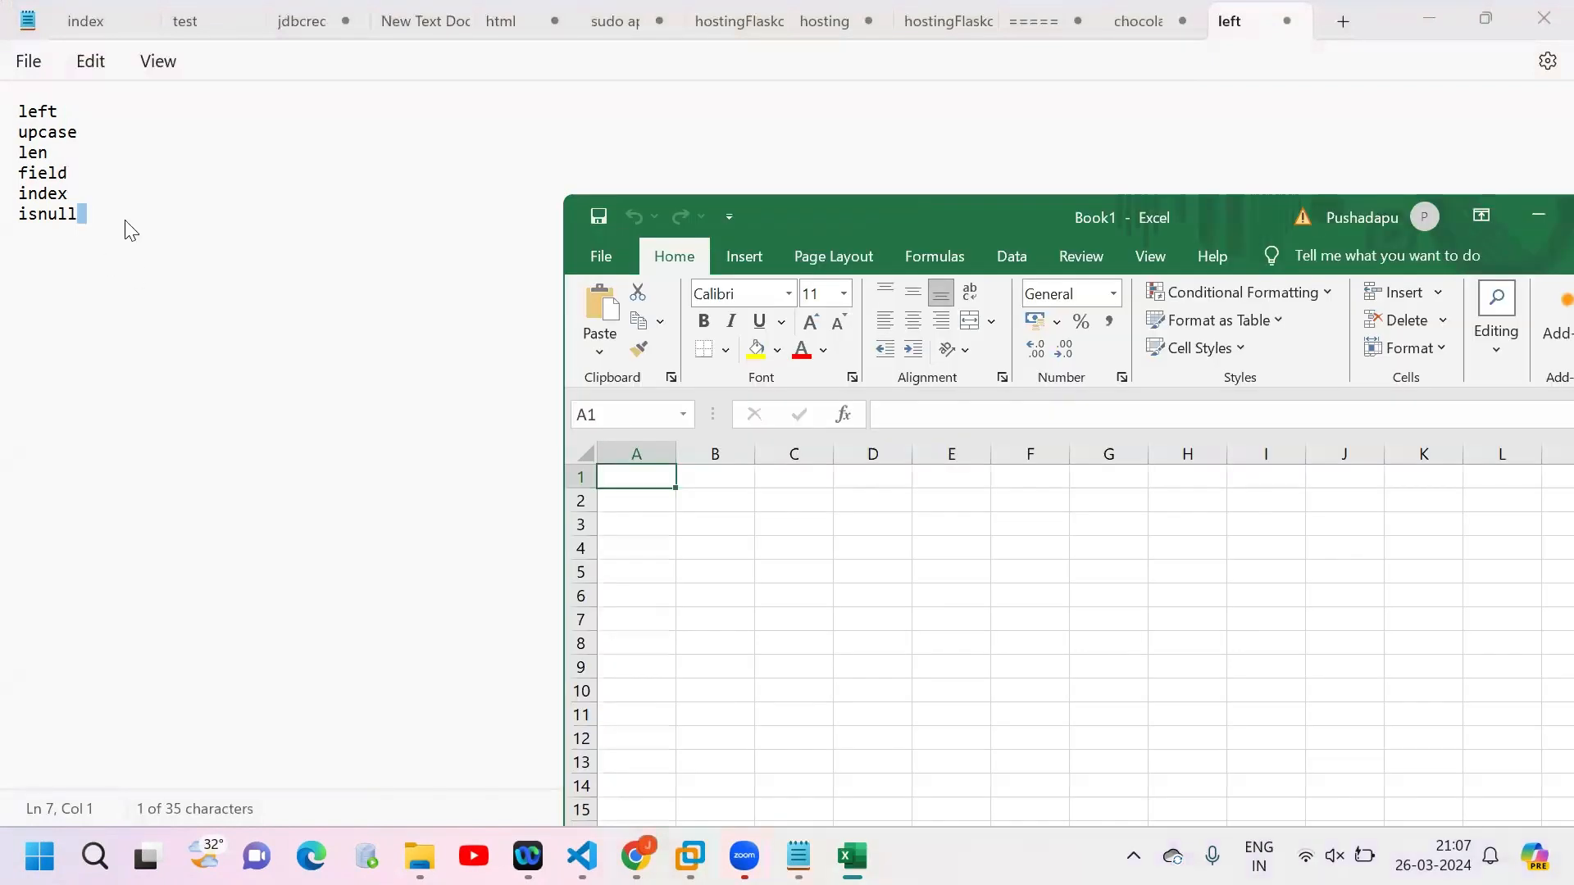
# Step: Add a dashed separator line below isnull in the Notepad list and paste the copied employee records under it
pyautogui.click(127, 220)
pyautogui.press('Return')
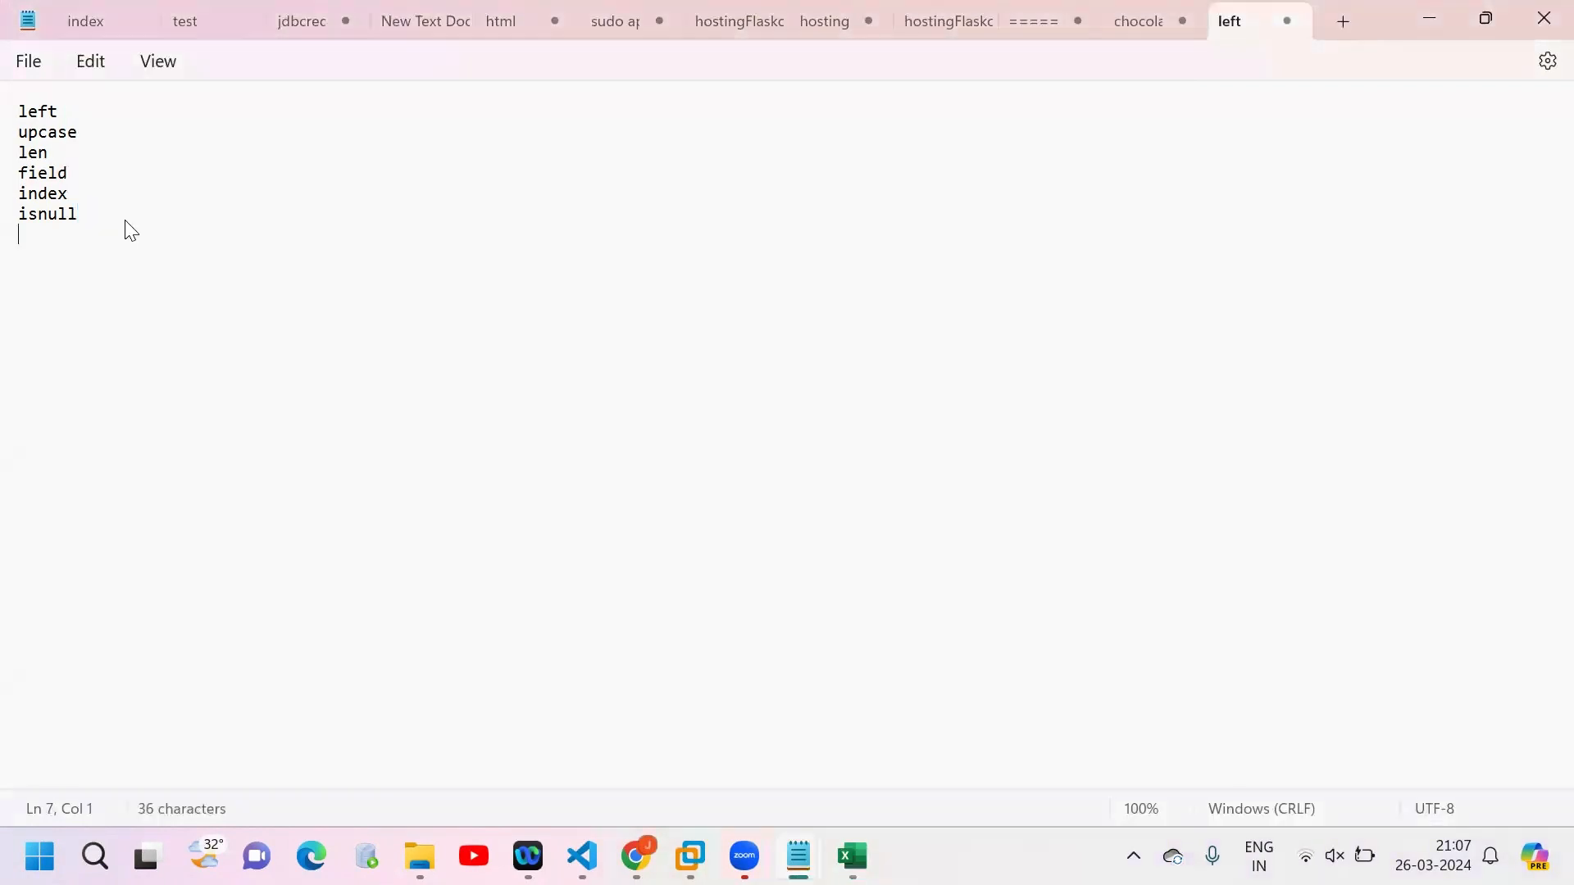
pyautogui.write('----------------------')
pyautogui.press('Return')
pyautogui.hotkey('ctrl', 'v')
# Step: Switch to the blank Excel workbook, enter the header SourceColumn in A1 and Name in A2
pyautogui.hotkey('alt', 'Tab')
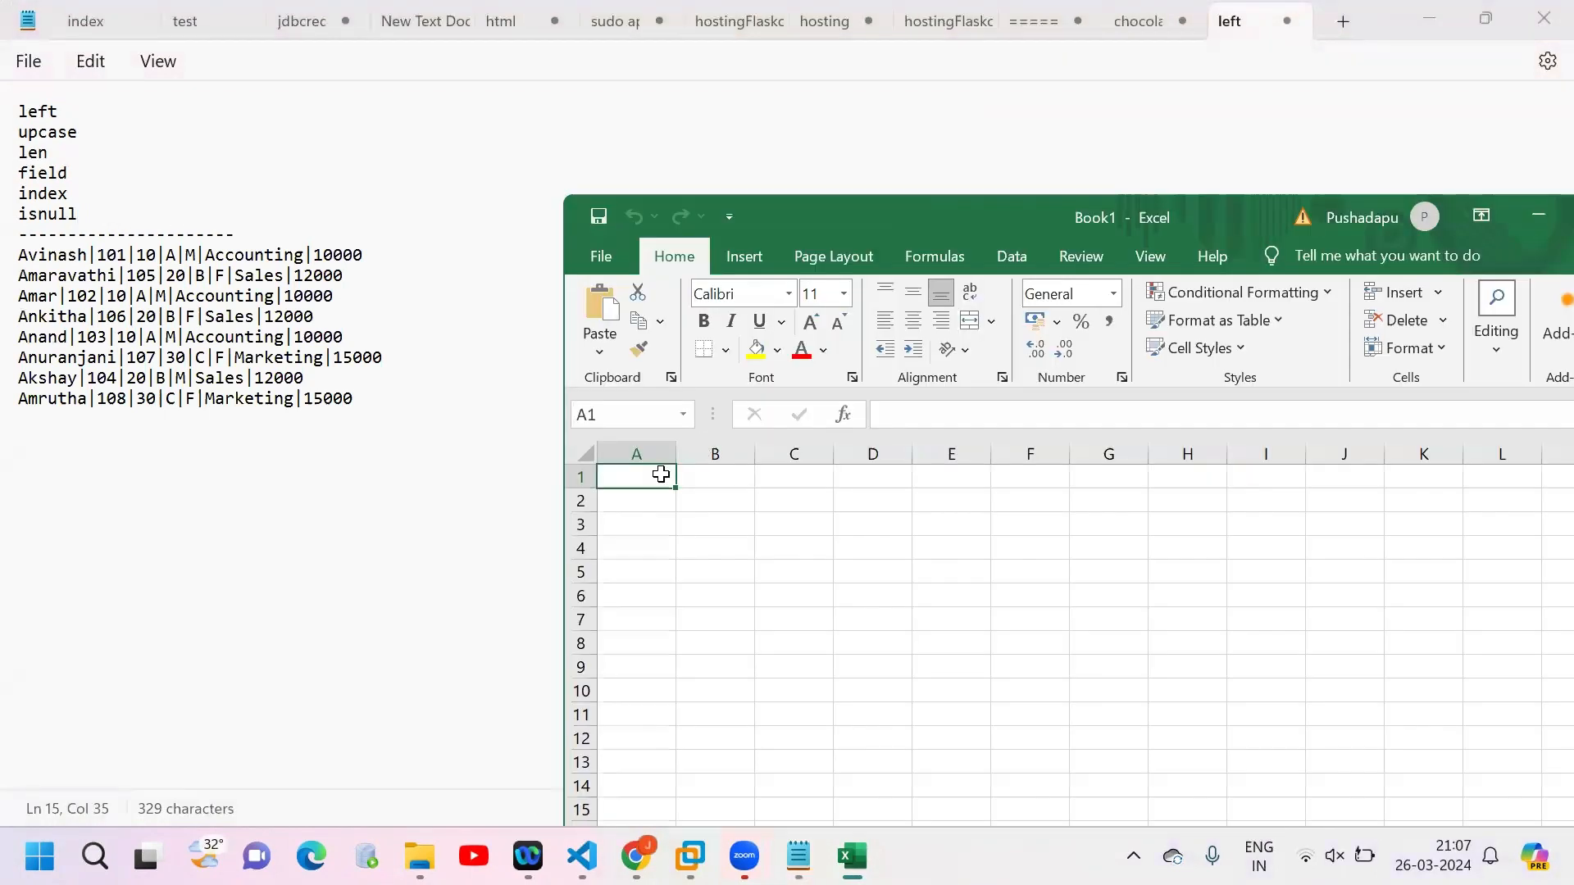
pyautogui.write('S')
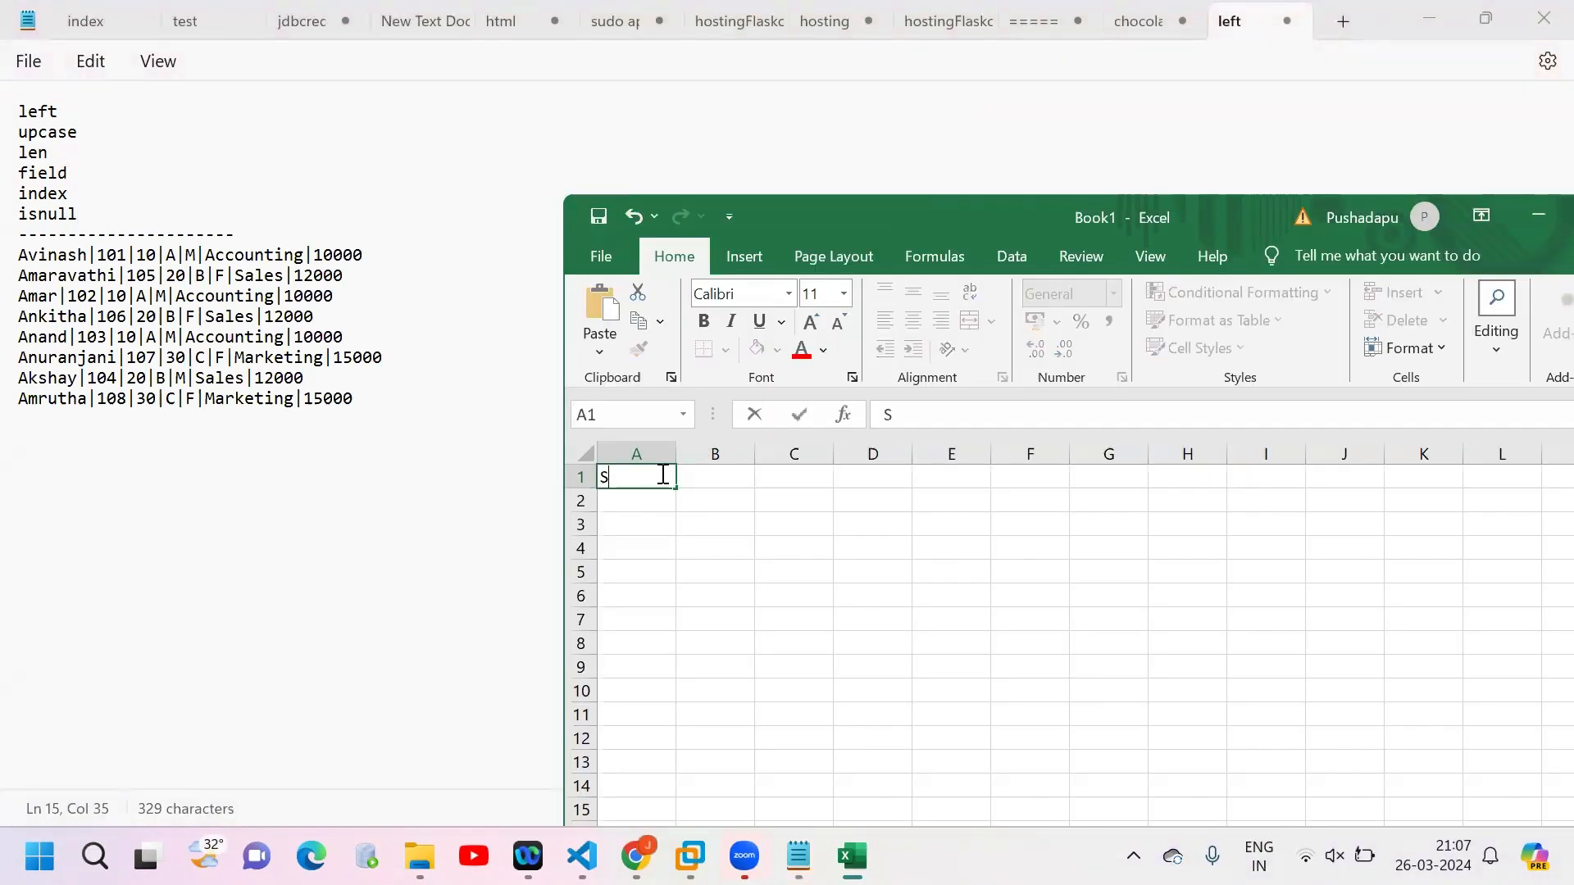
pyautogui.write('ourceColumn')
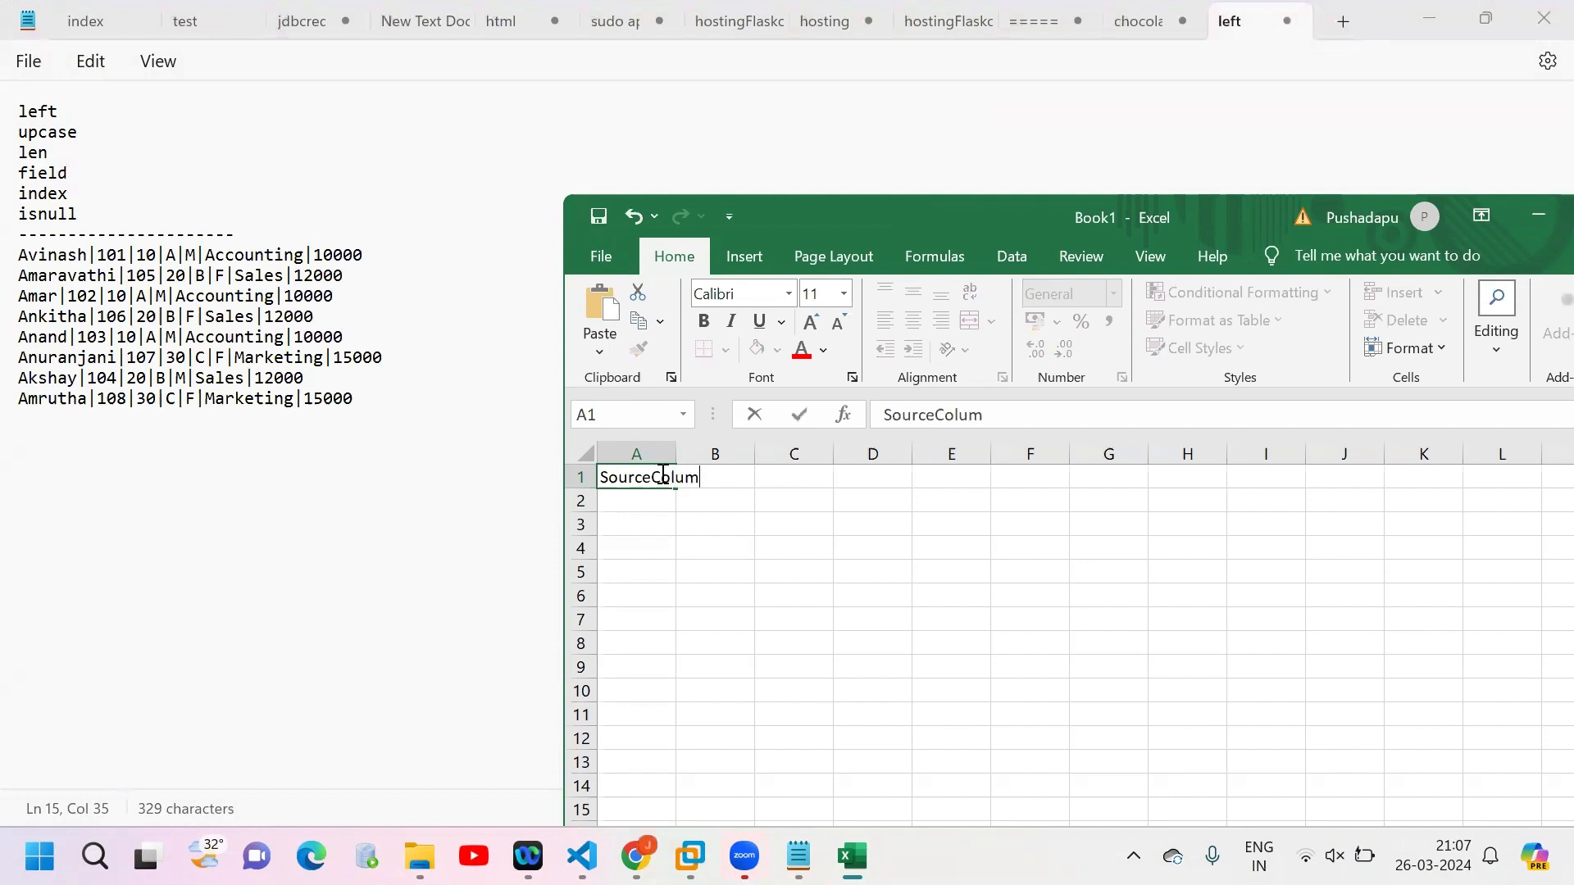
pyautogui.press('Return')
pyautogui.write('NAme')
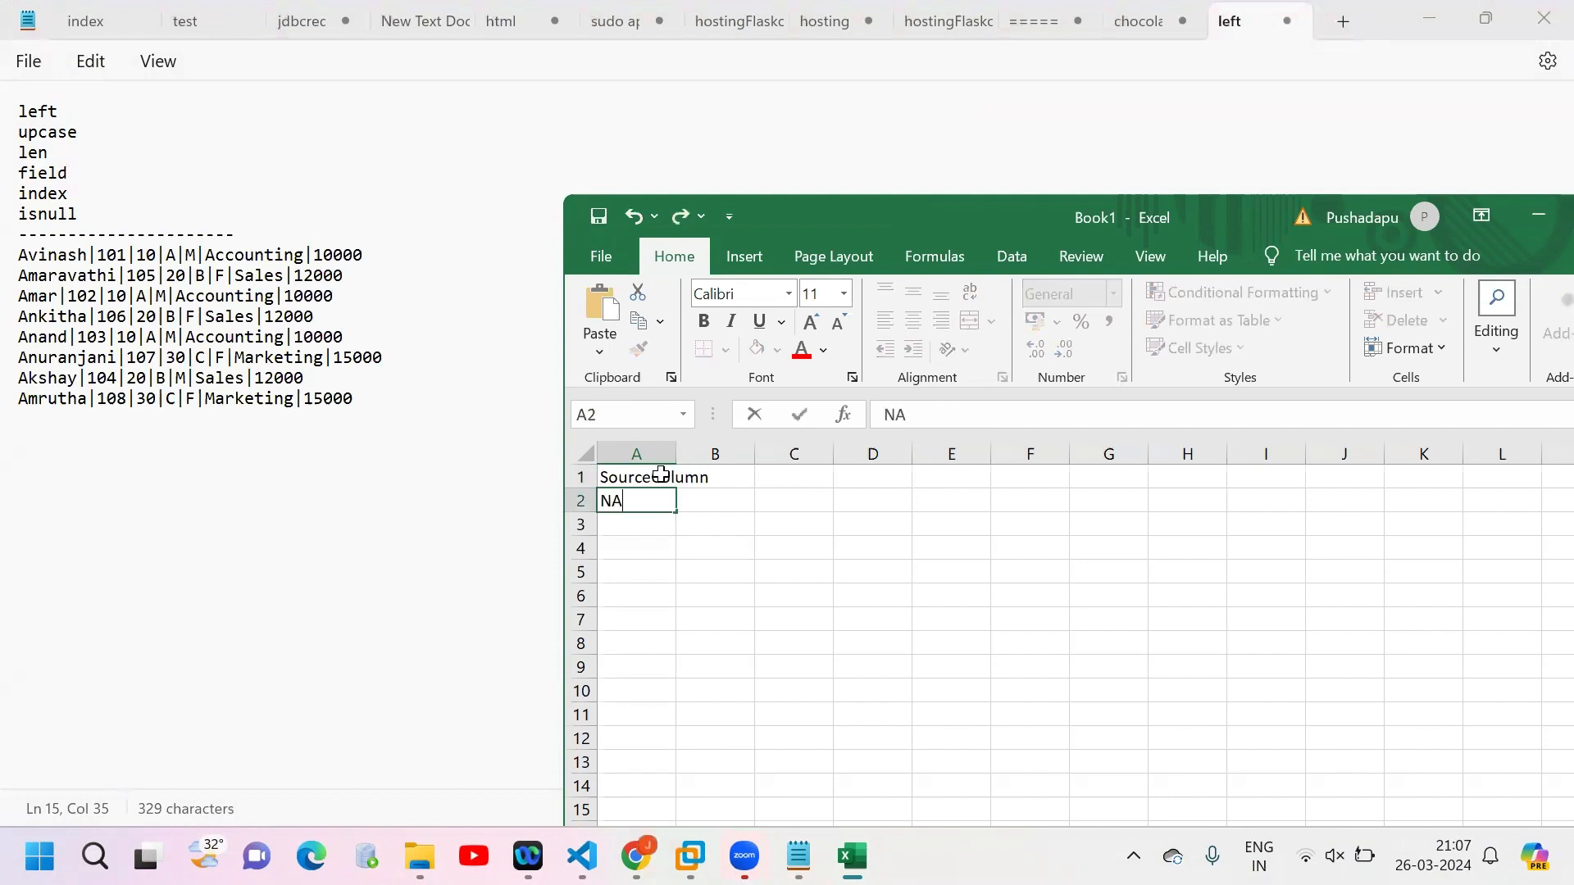
pyautogui.press('BackSpace')
pyautogui.press('BackSpace')
pyautogui.press('BackSpace')
pyautogui.write('ame')
pyautogui.press('Return')
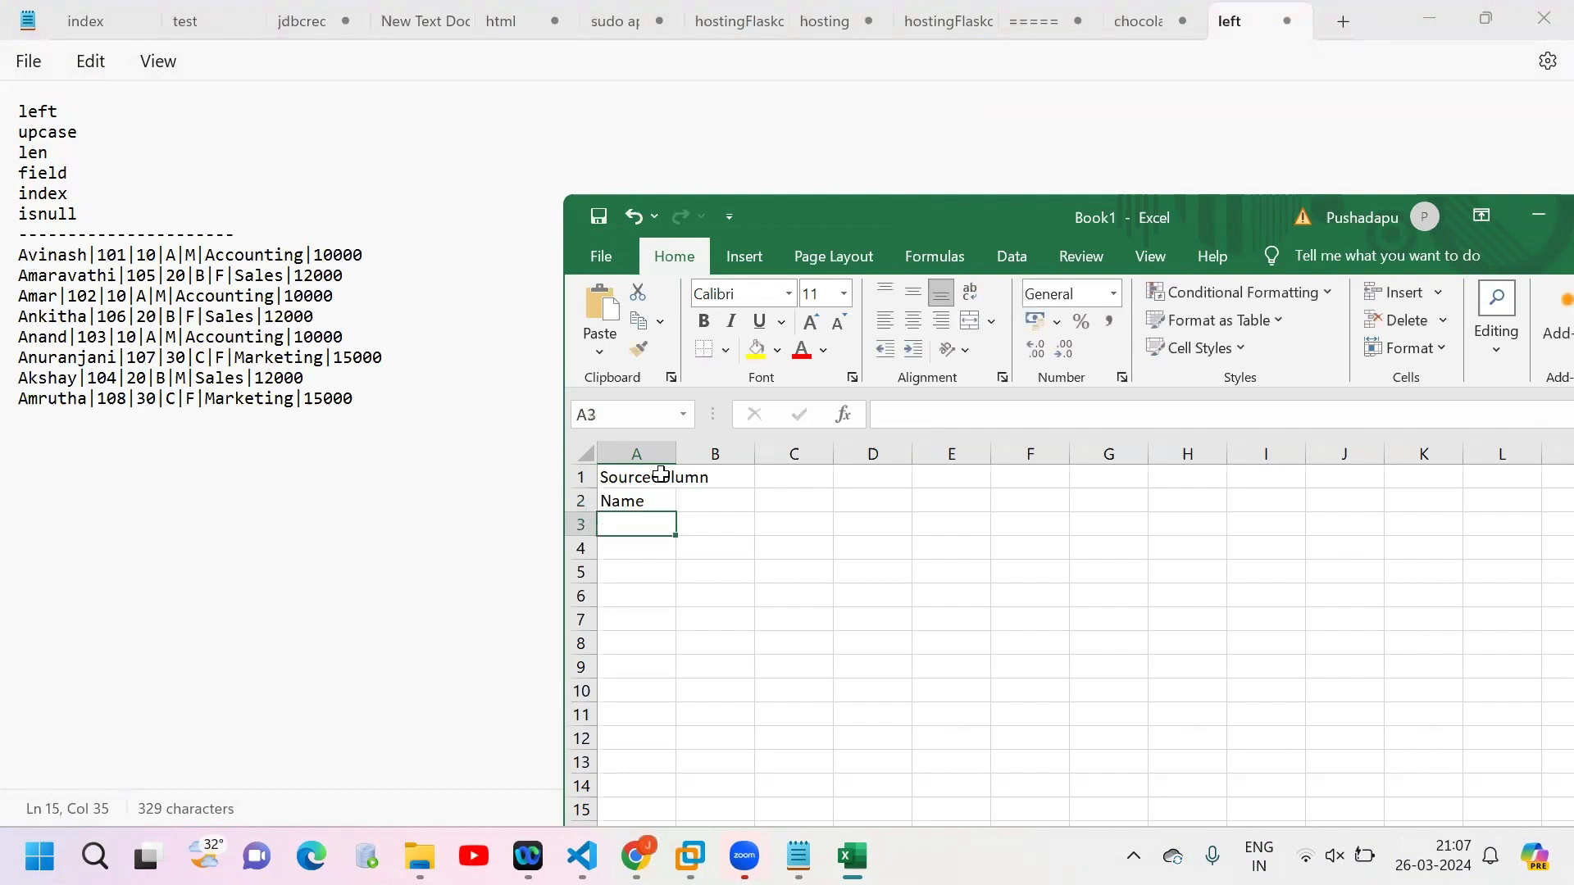
# Step: Continue the source column list below Name with empid, deptno, Grade, Gender, DeptNAme and Salary in A3 to A8
pyautogui.write('empid')
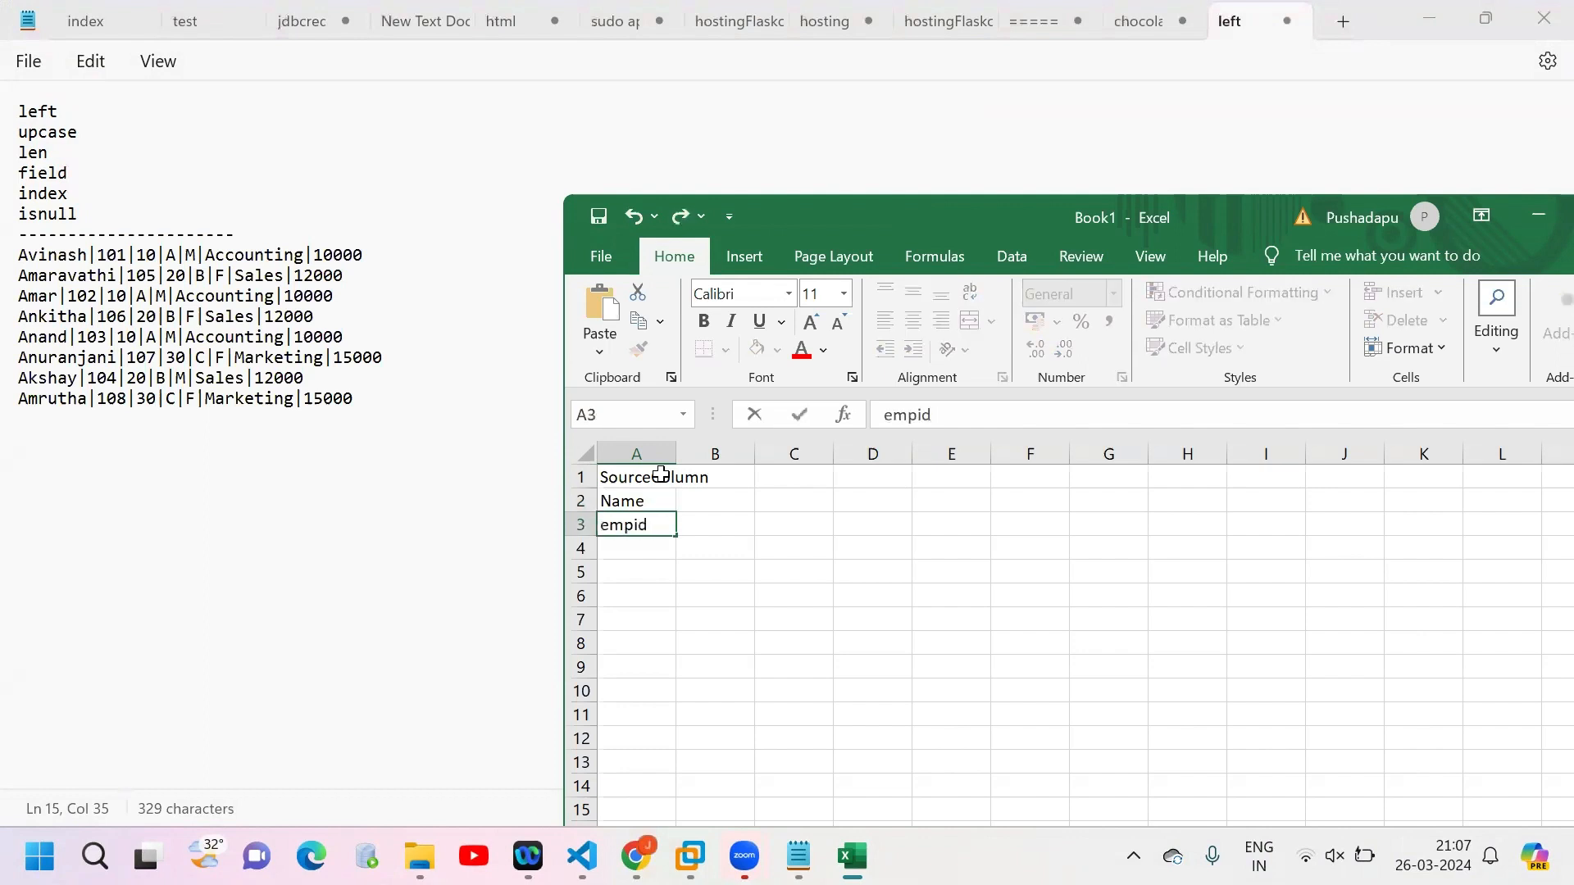
pyautogui.press('Return')
pyautogui.write('dept')
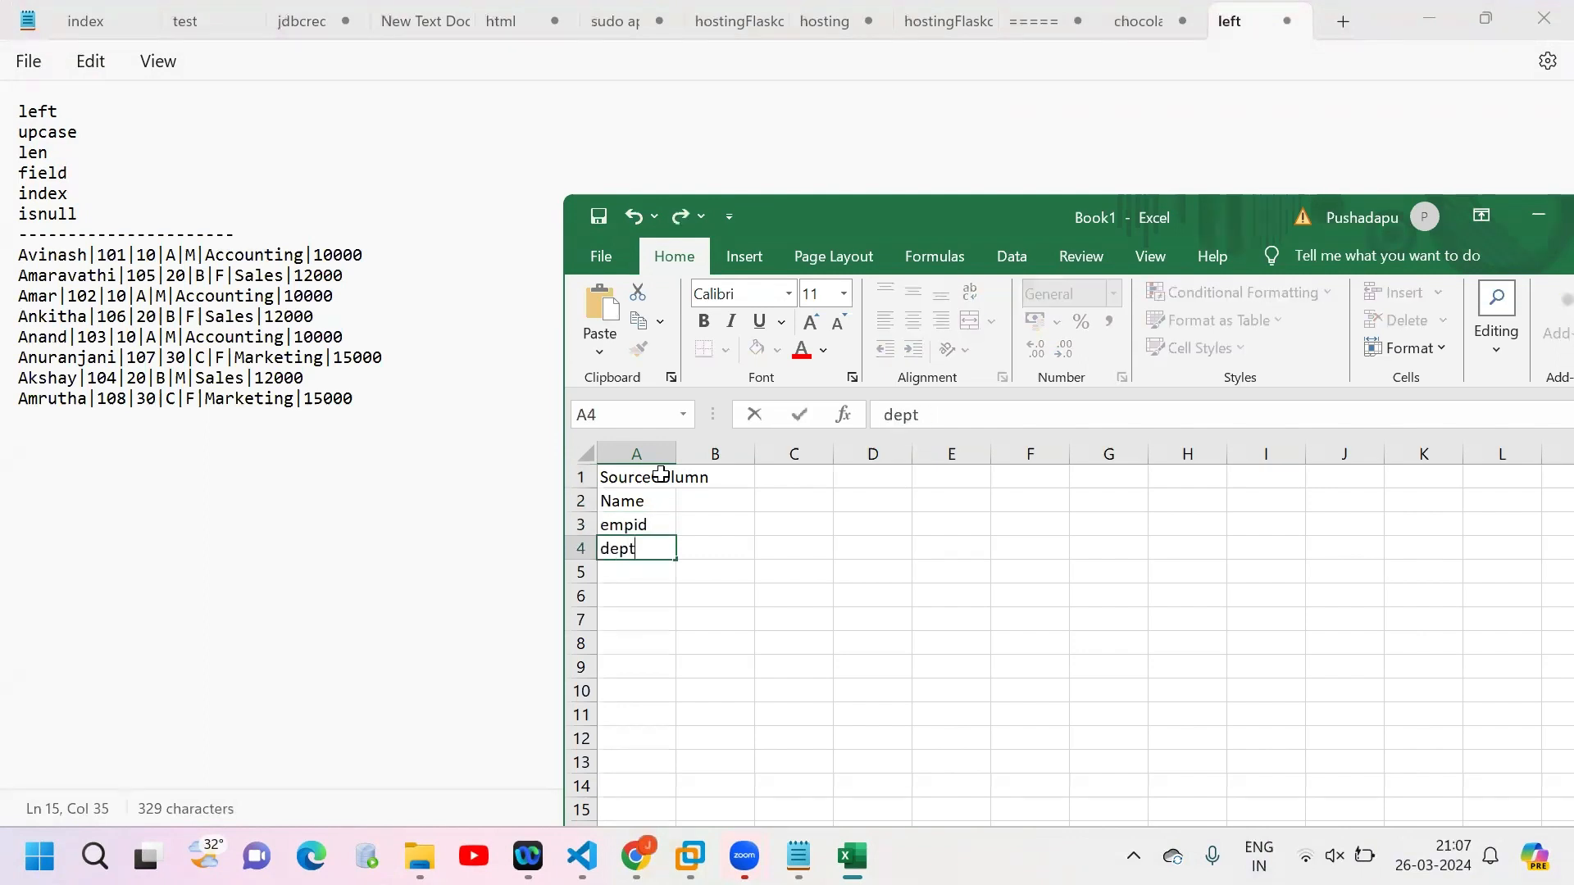
pyautogui.write('no')
pyautogui.press('Return')
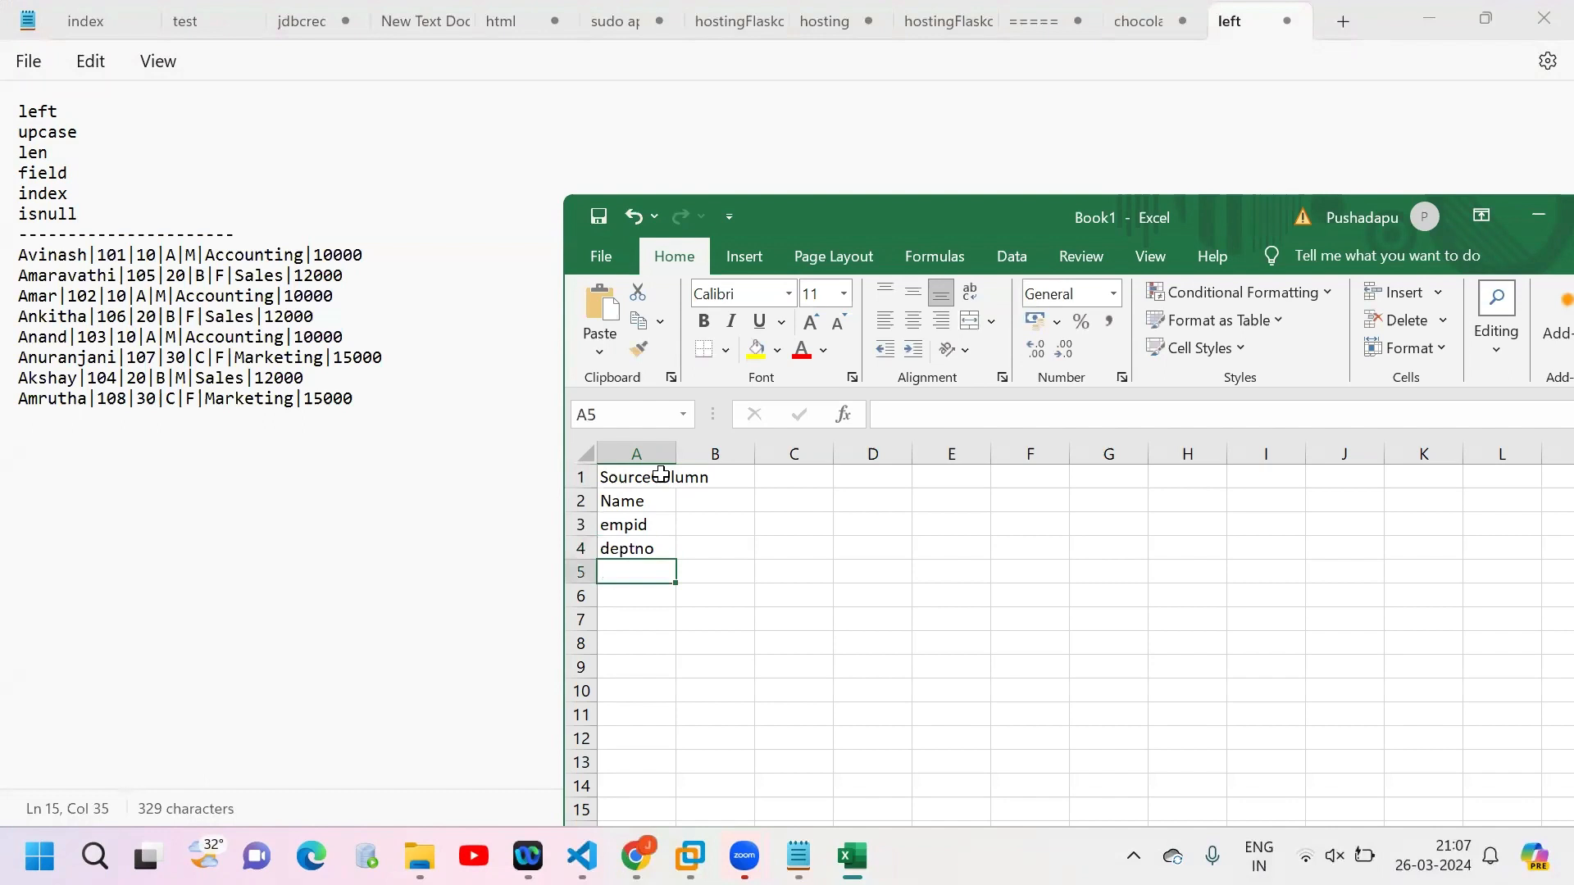
pyautogui.write('Grade')
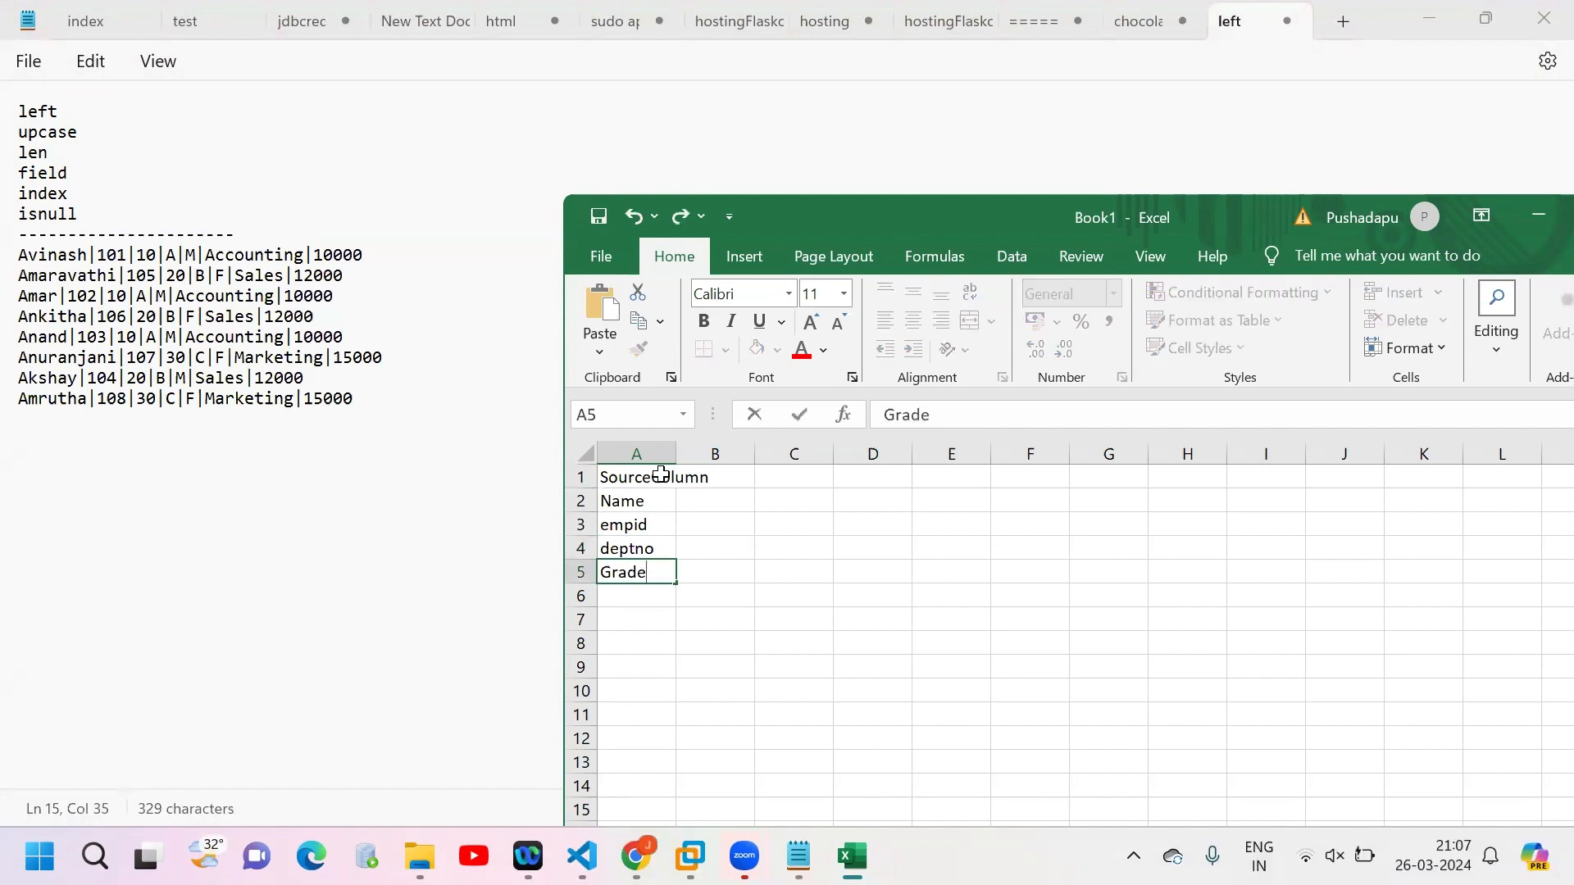
pyautogui.press('Return')
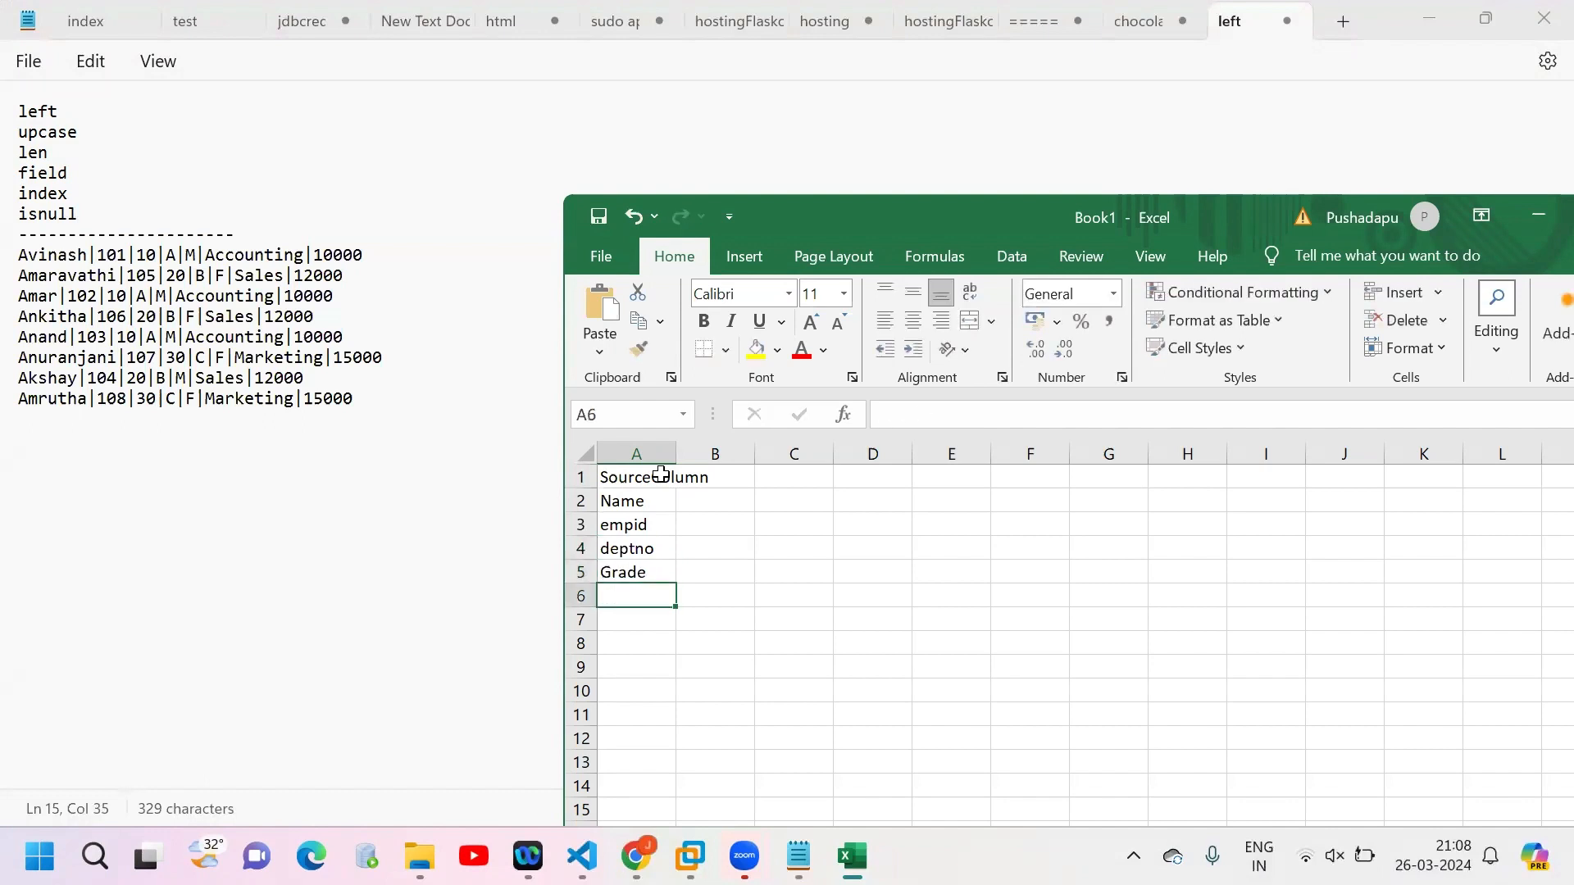
pyautogui.write('Gender')
pyautogui.press('Return')
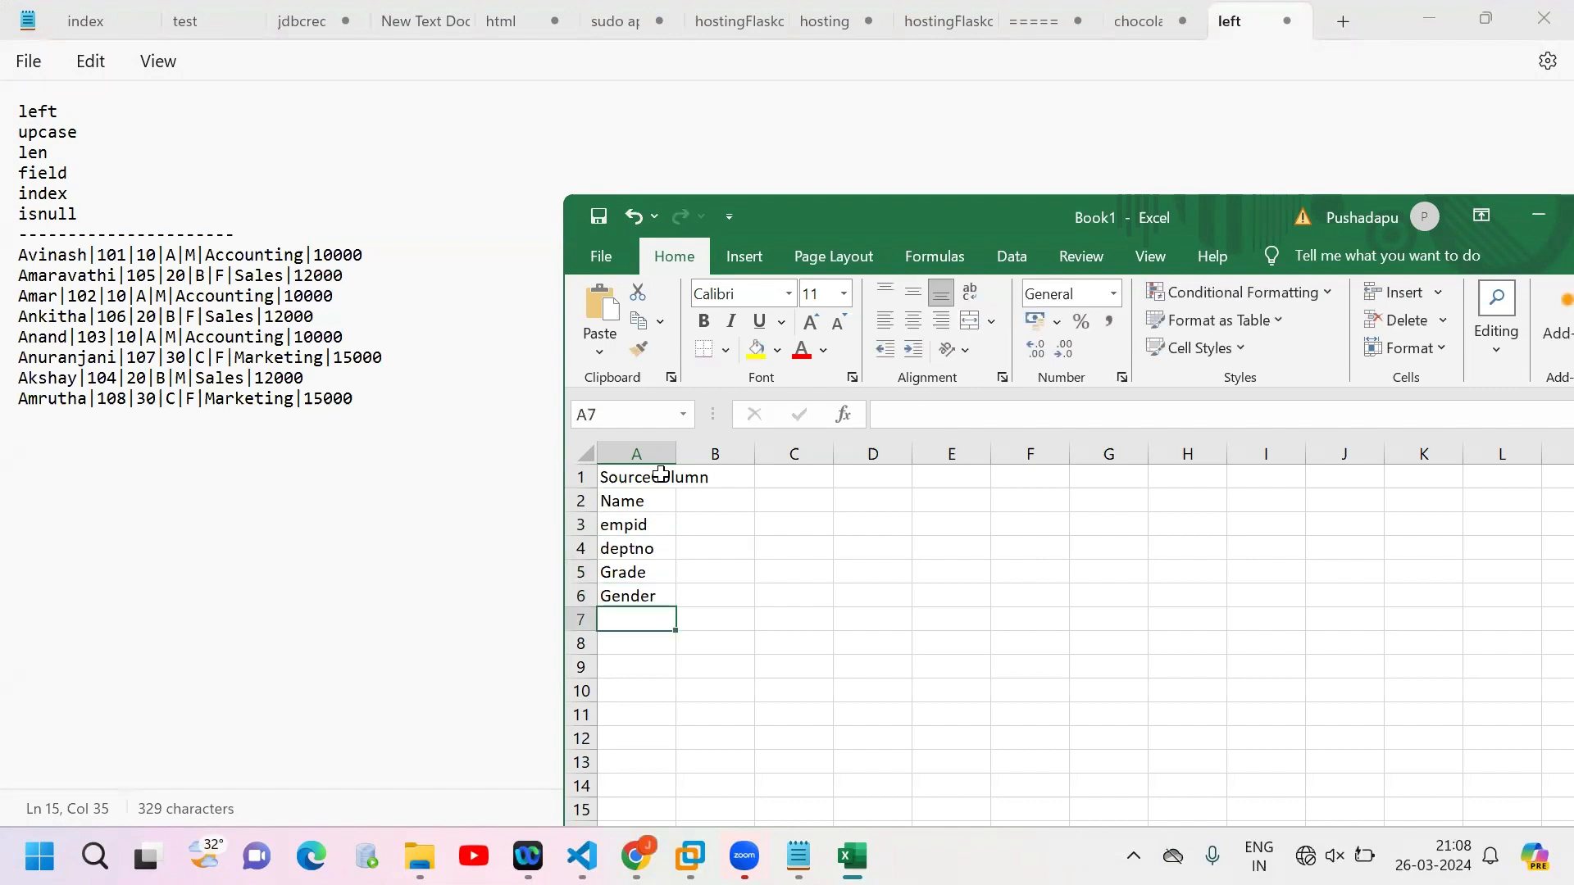
pyautogui.write('DeptNAme')
pyautogui.press('Return')
pyautogui.write('Salary')
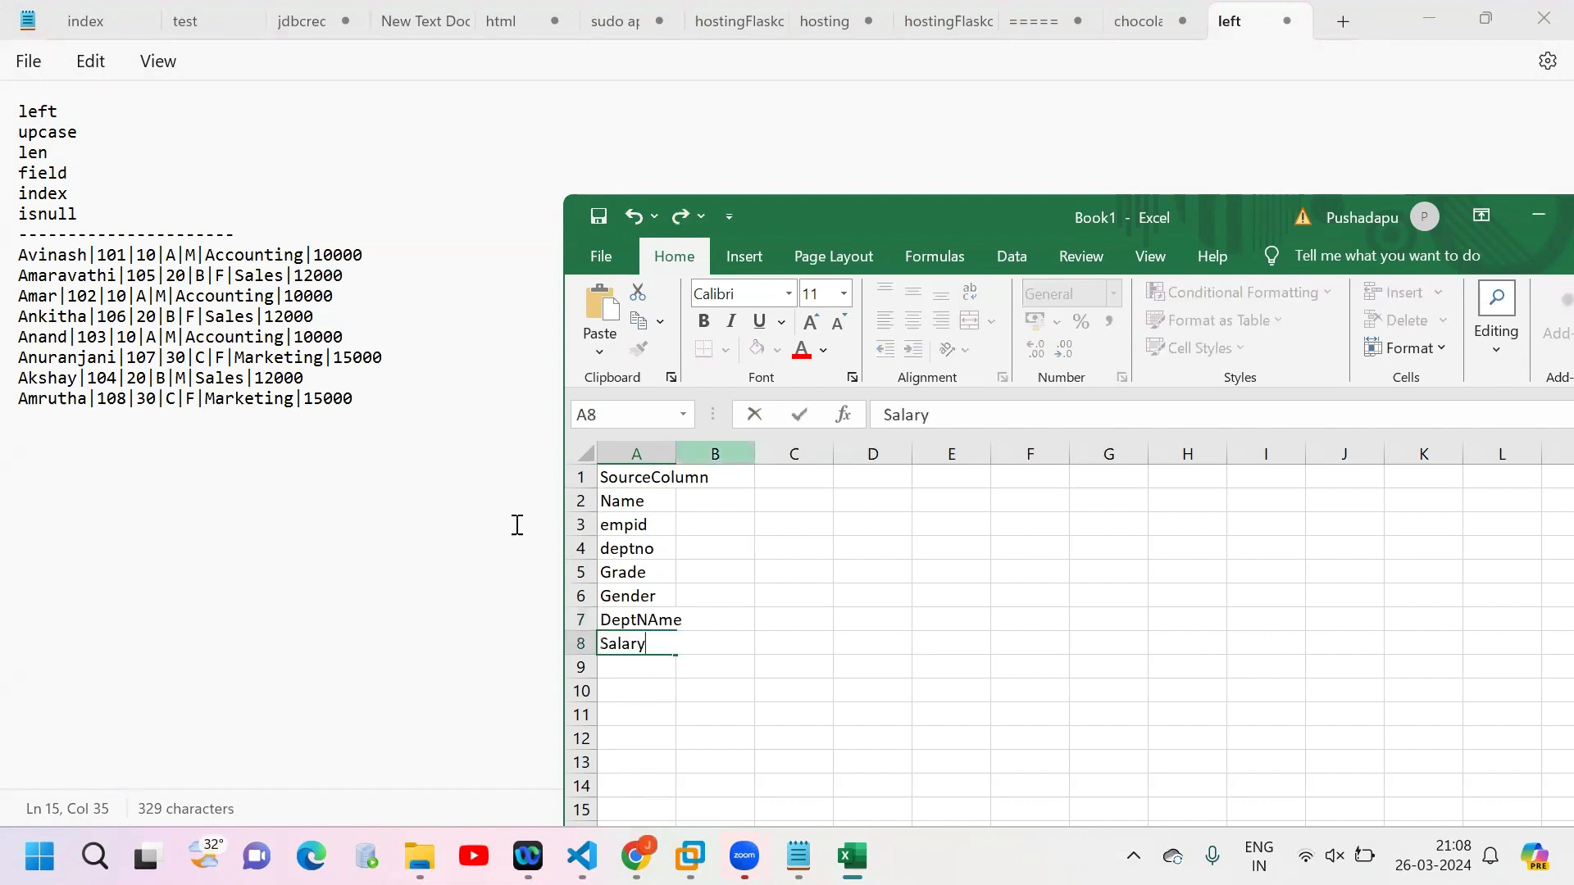
# Step: Make the SourceColumn header bold and add a bold Transformation header in B1
pyautogui.click(650, 483)
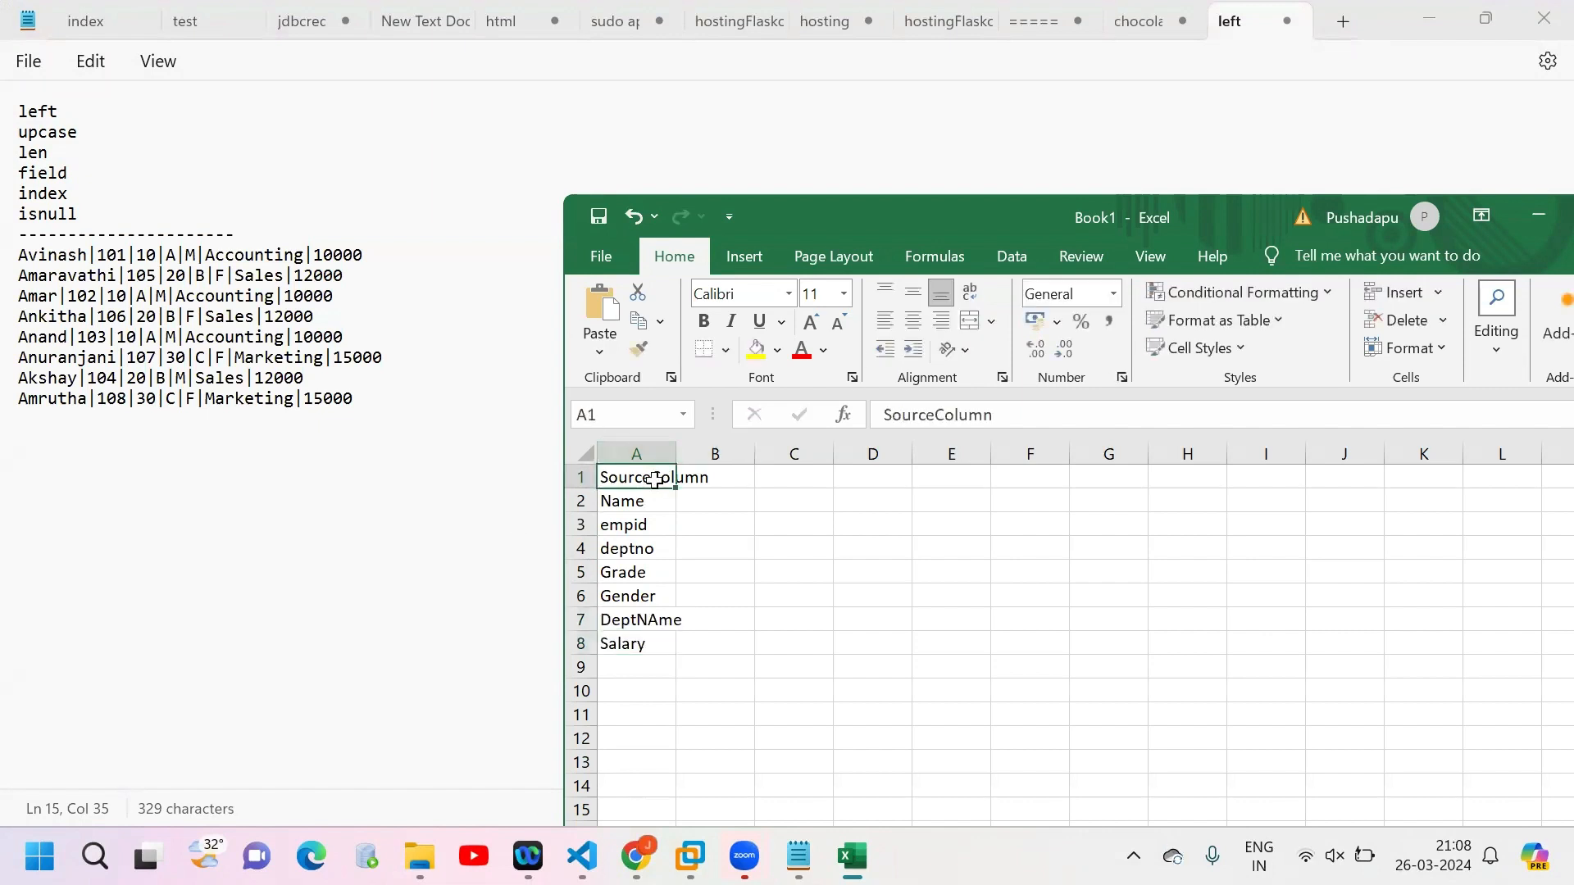
pyautogui.hotkey('ctrl', 'b')
pyautogui.click(728, 476)
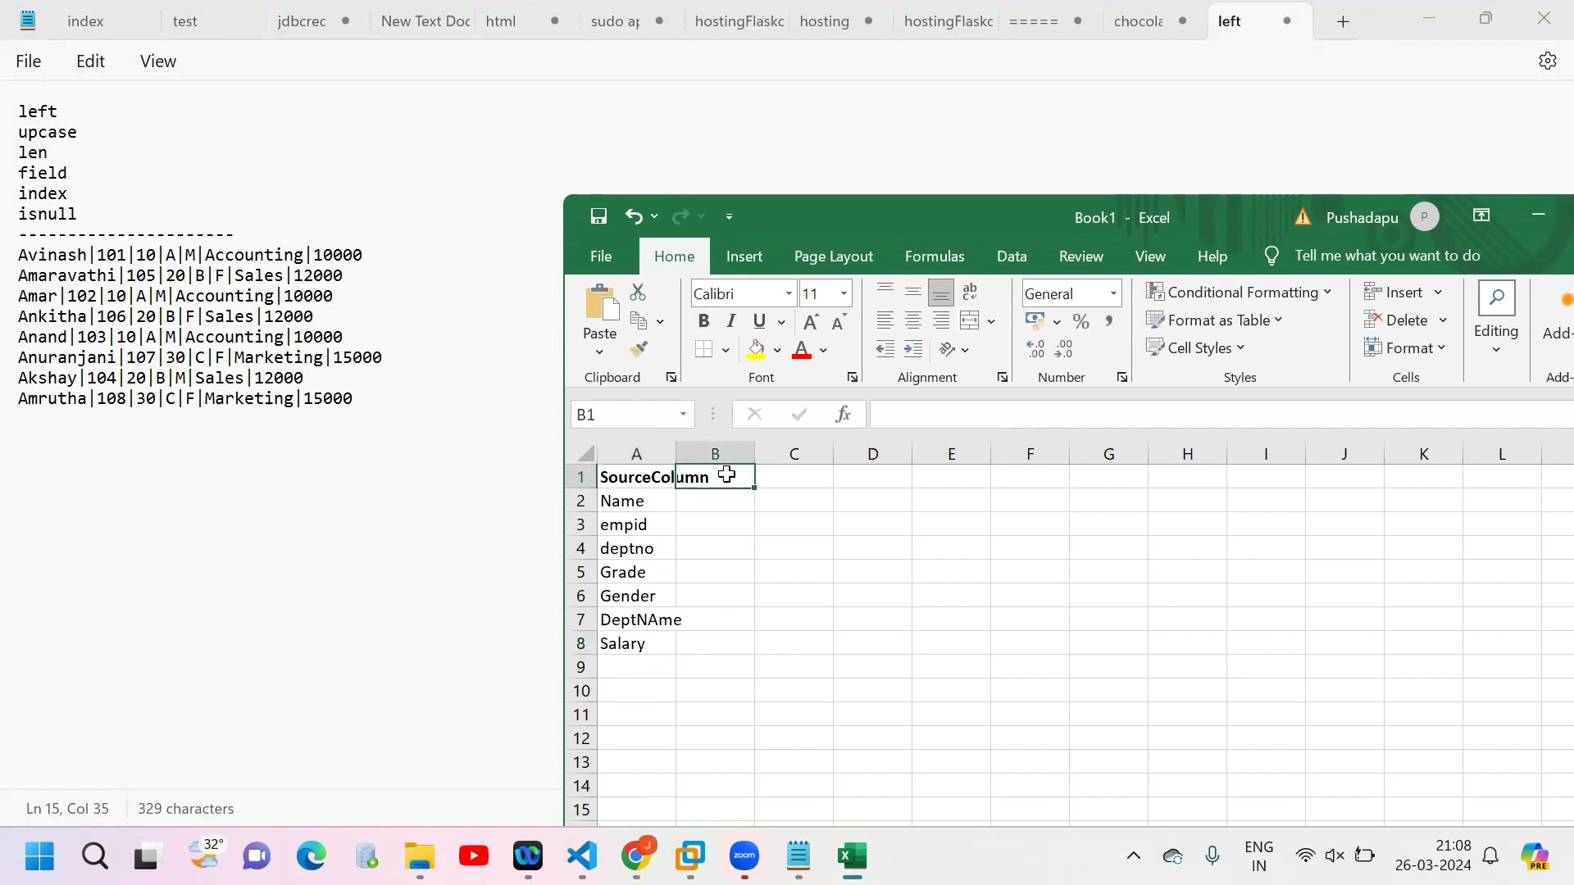
pyautogui.write('Transformat')
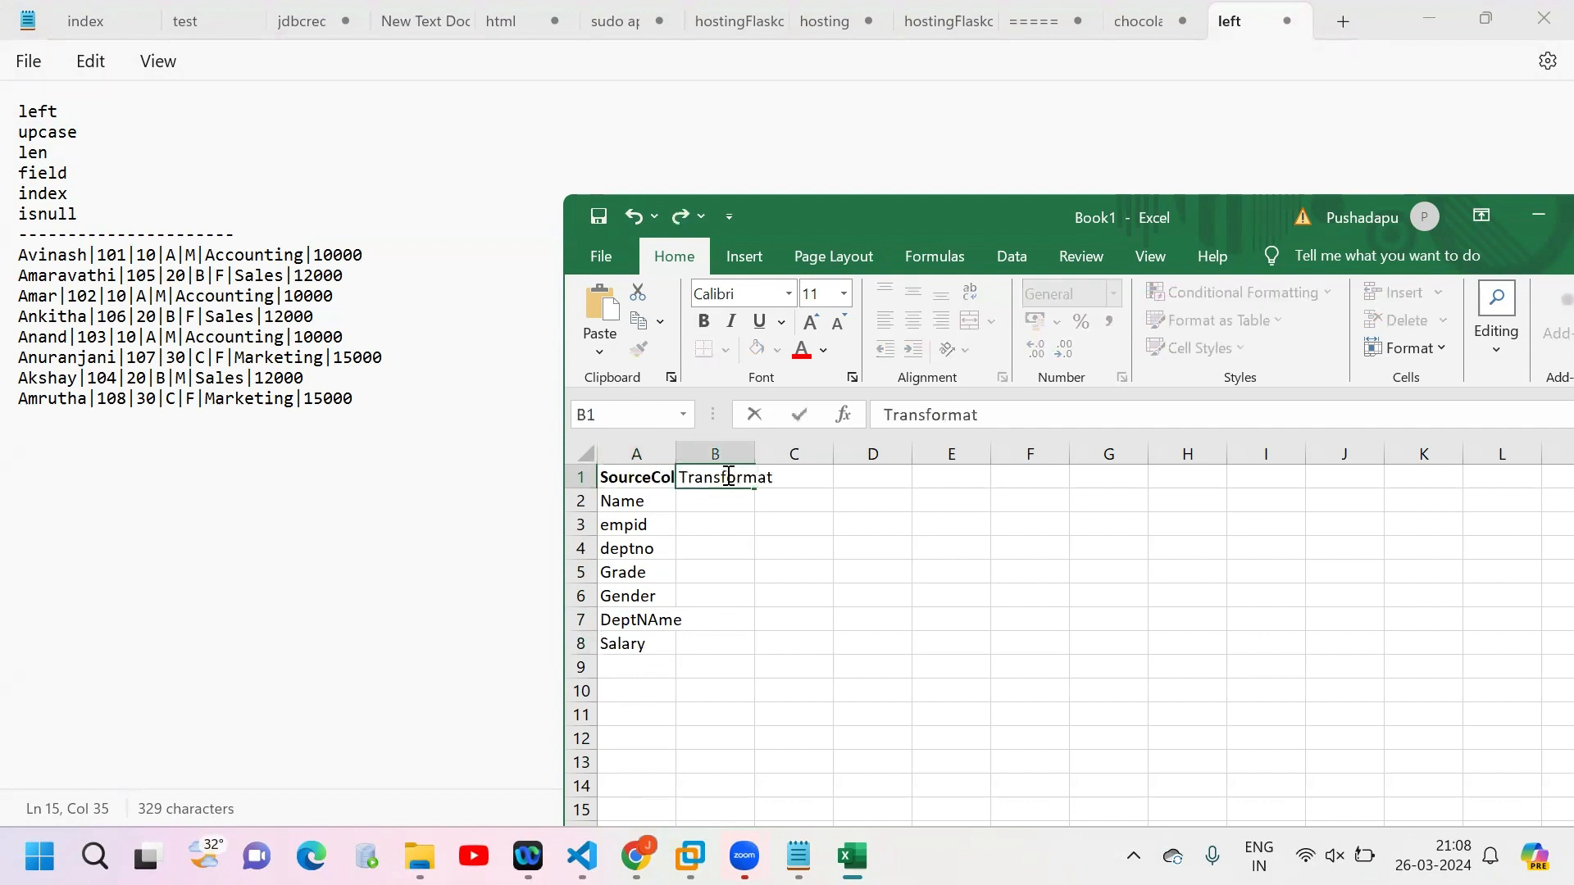
pyautogui.write('ion')
pyautogui.press('Return')
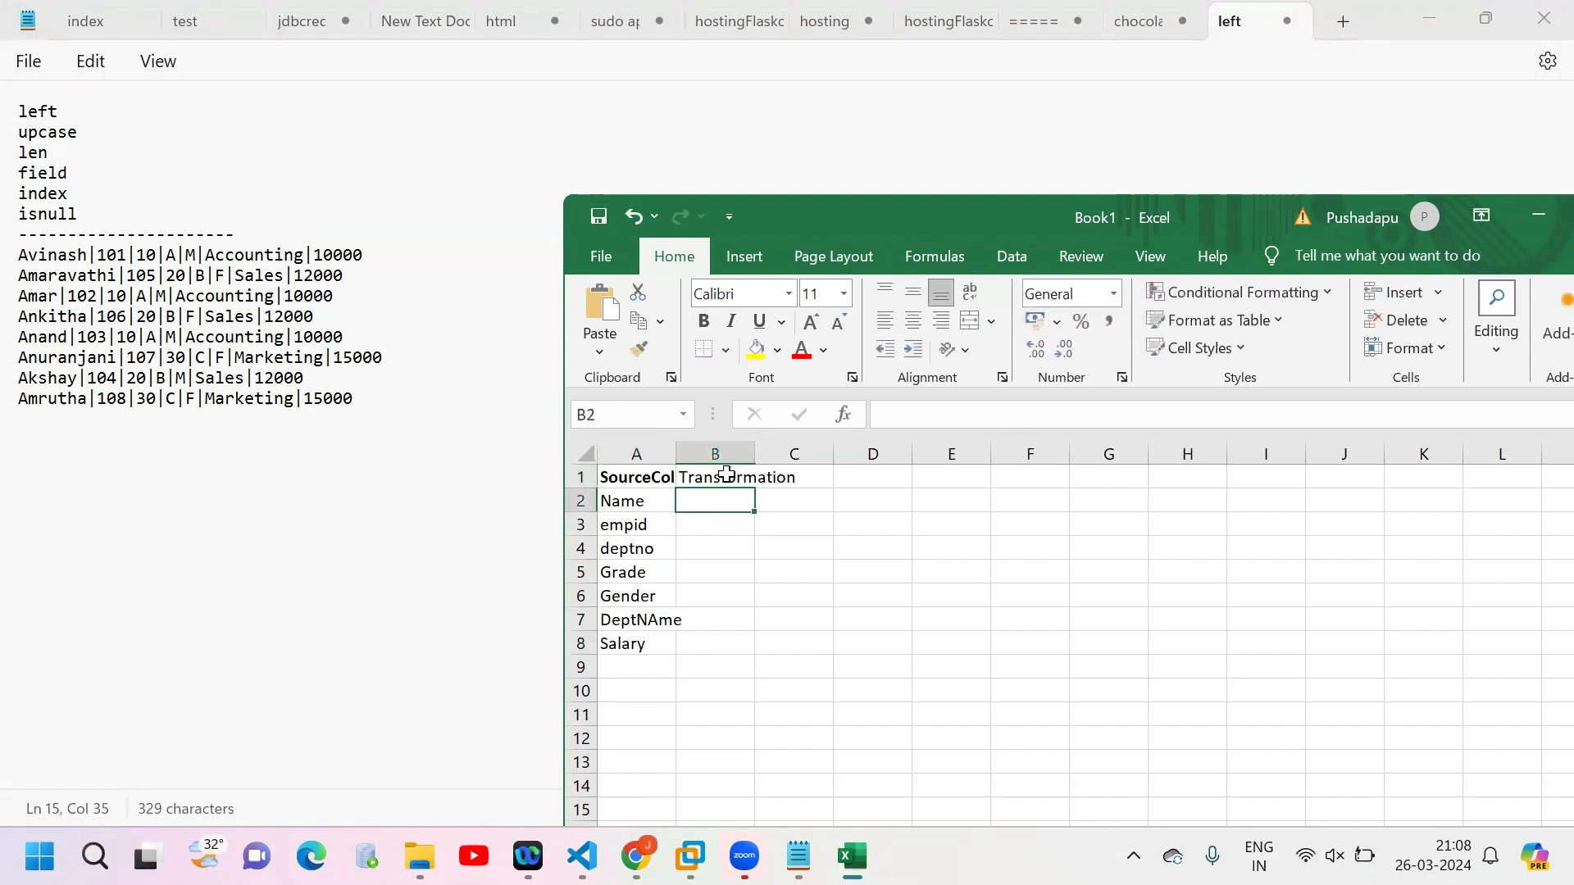
pyautogui.click(848, 546)
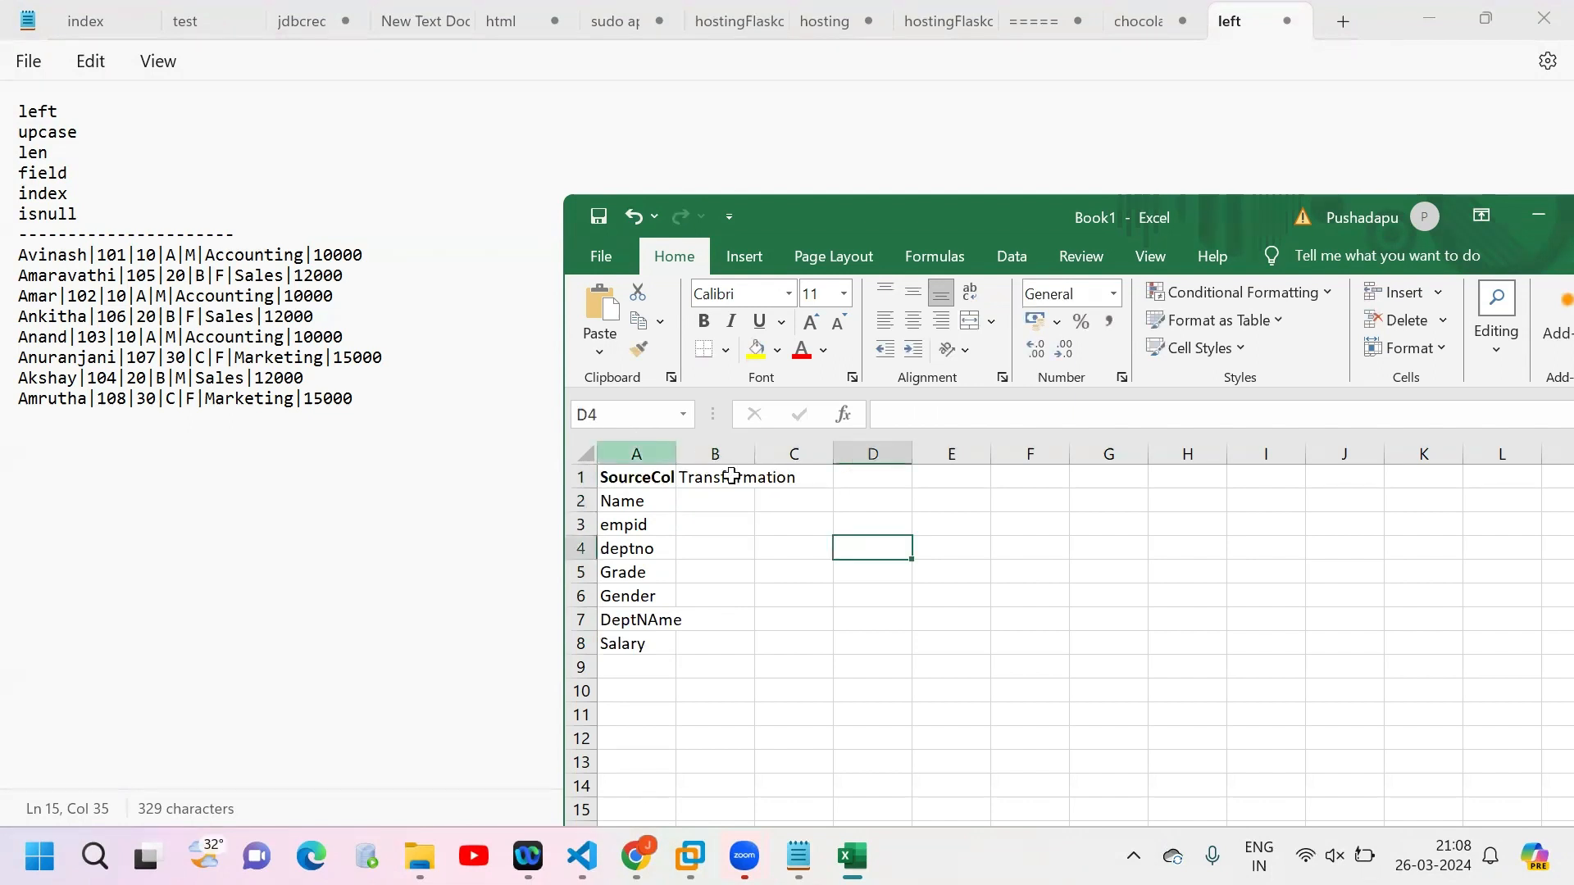
pyautogui.click(732, 476)
pyautogui.hotkey('ctrl', 'b')
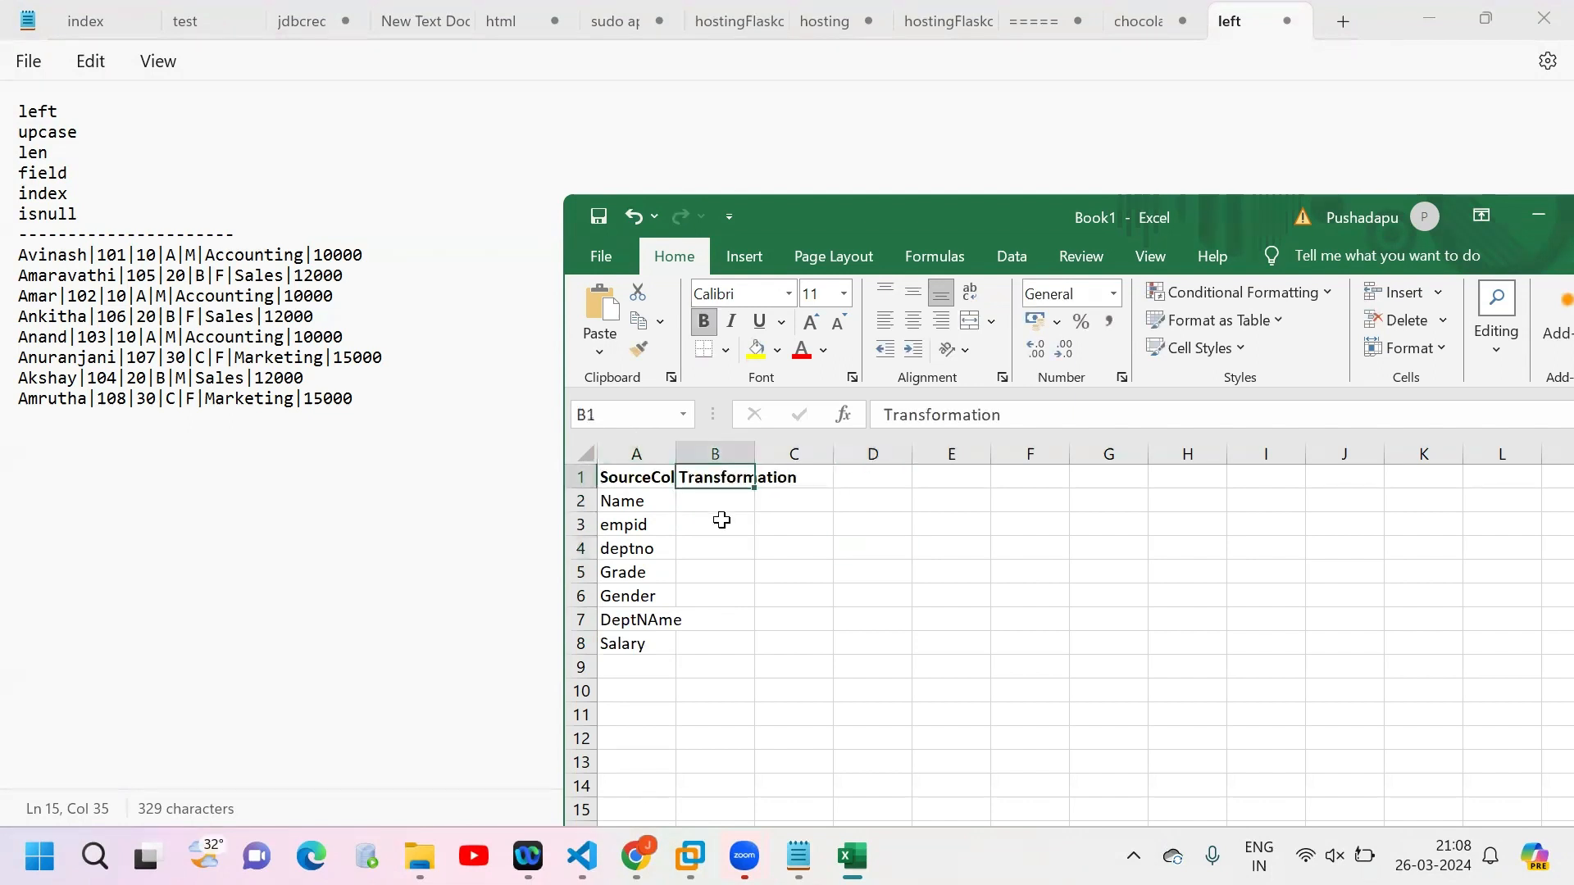
# Step: Enter upcase as the transformation for Name in B2
pyautogui.click(733, 505)
pyautogui.write('u')
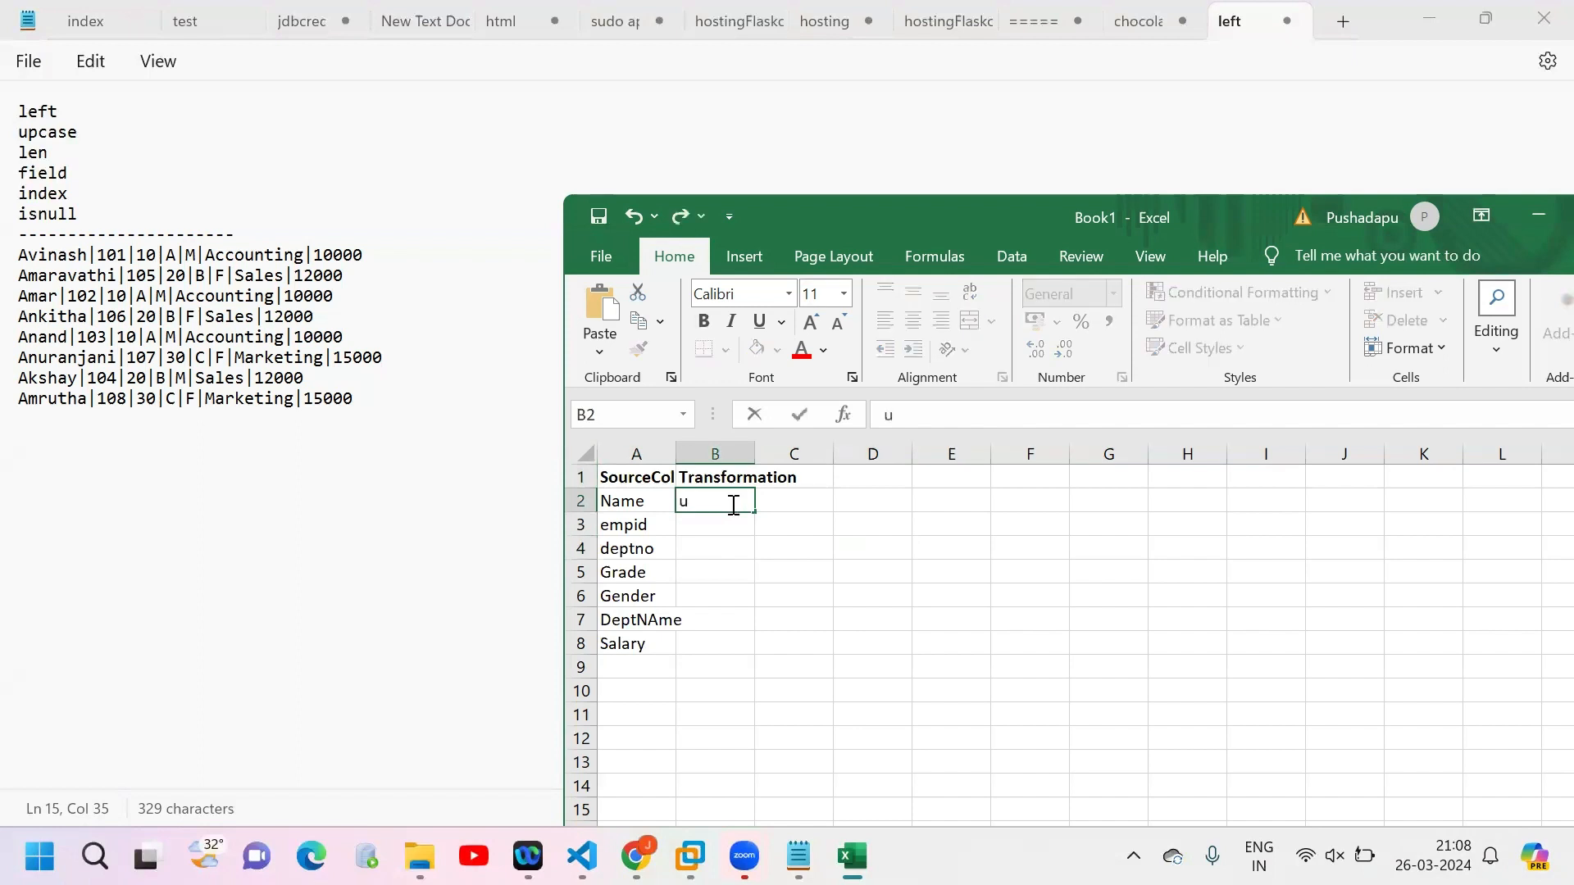
pyautogui.press('BackSpace')
pyautogui.write('upcase')
pyautogui.click(808, 502)
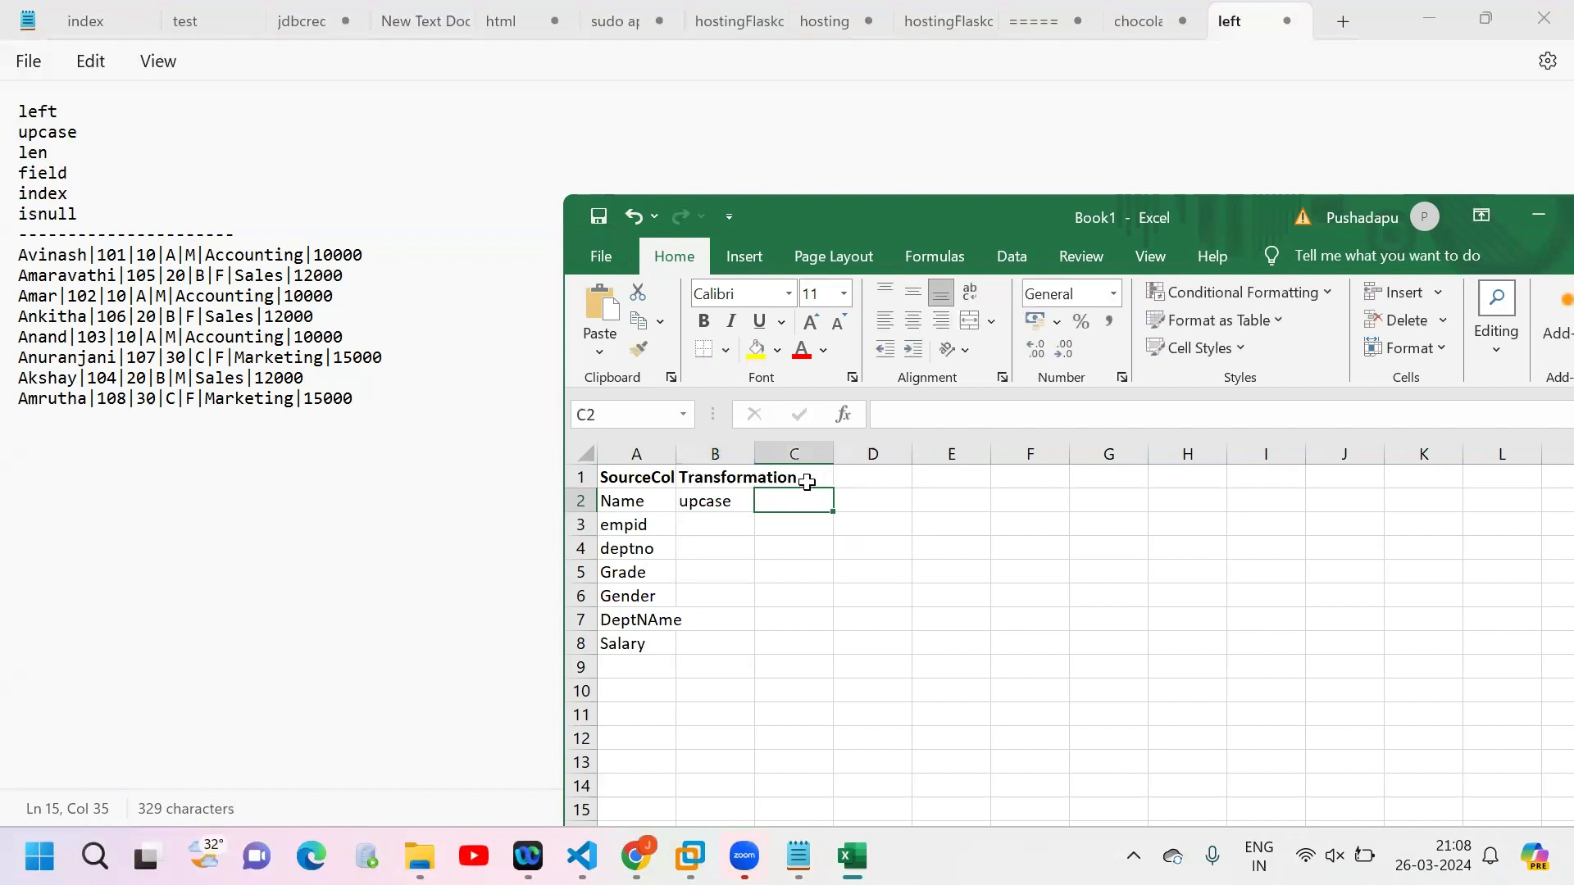
# Step: Add the header example in C1 beside Transformation
pyautogui.click(813, 477)
pyautogui.write('eg')
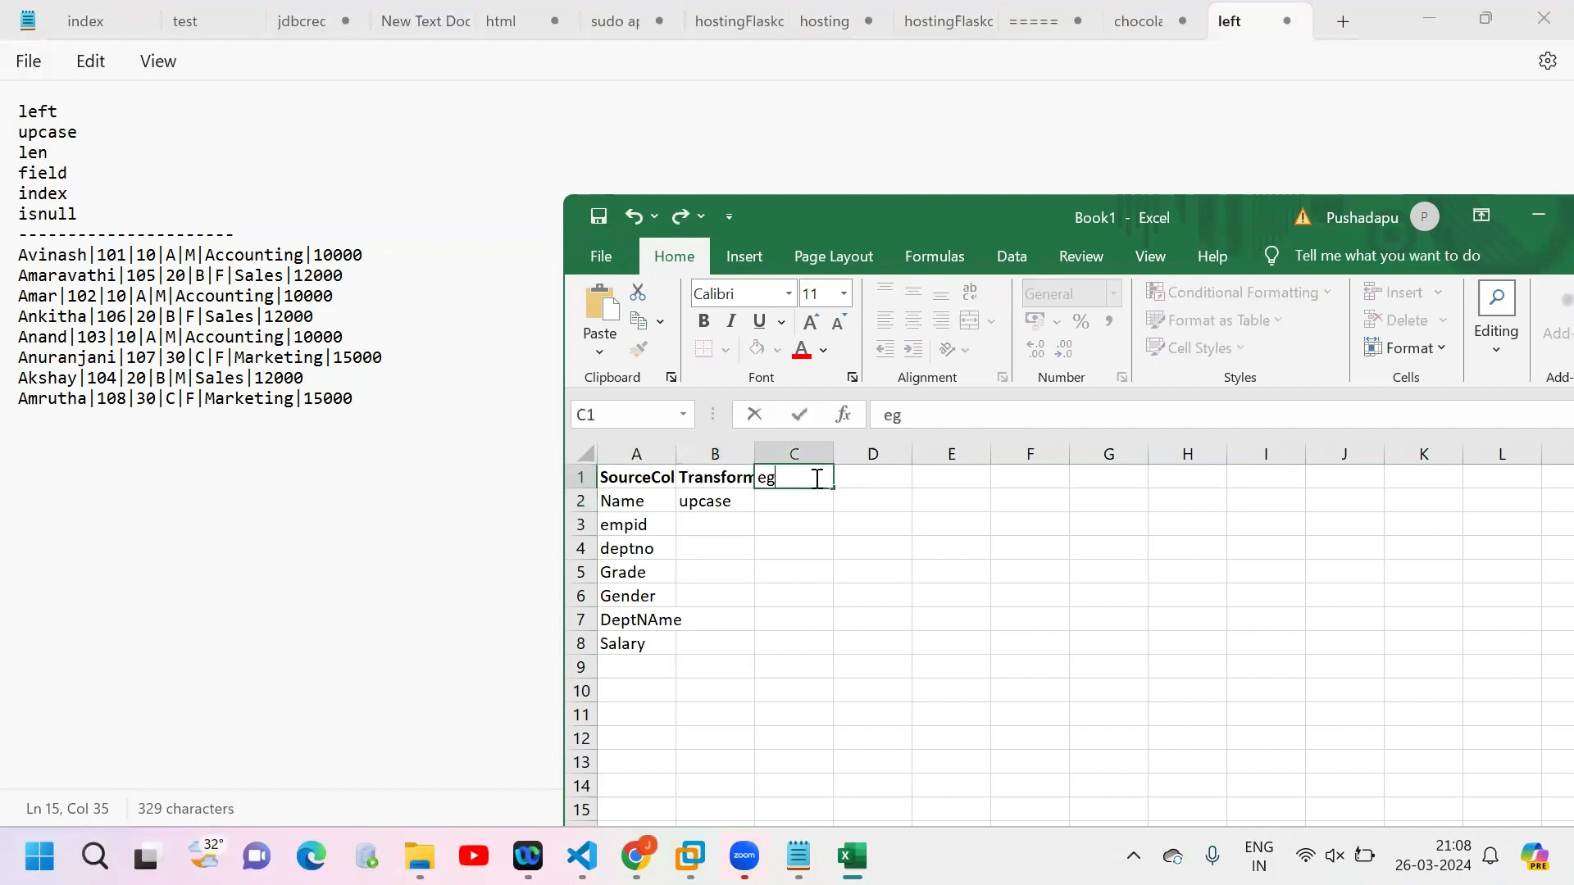
pyautogui.press('BackSpace')
pyautogui.write('xample')
pyautogui.press('Return')
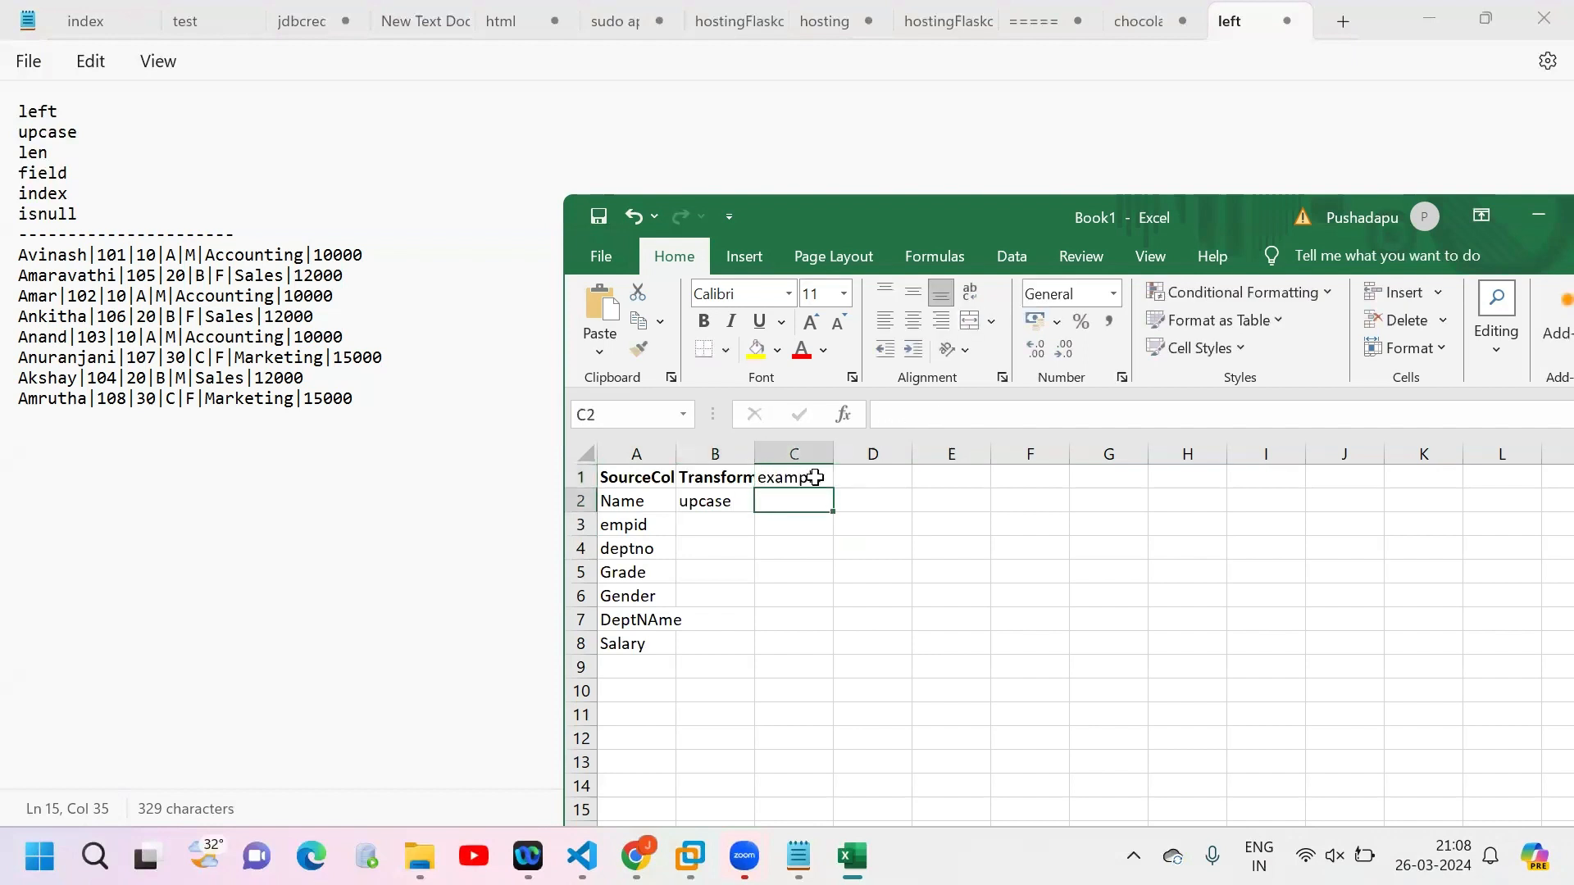
# Step: Write a two-line example in C2 with the first record's name as input and its uppercase form as output, and widen column C
pyautogui.write('input= Avinash')
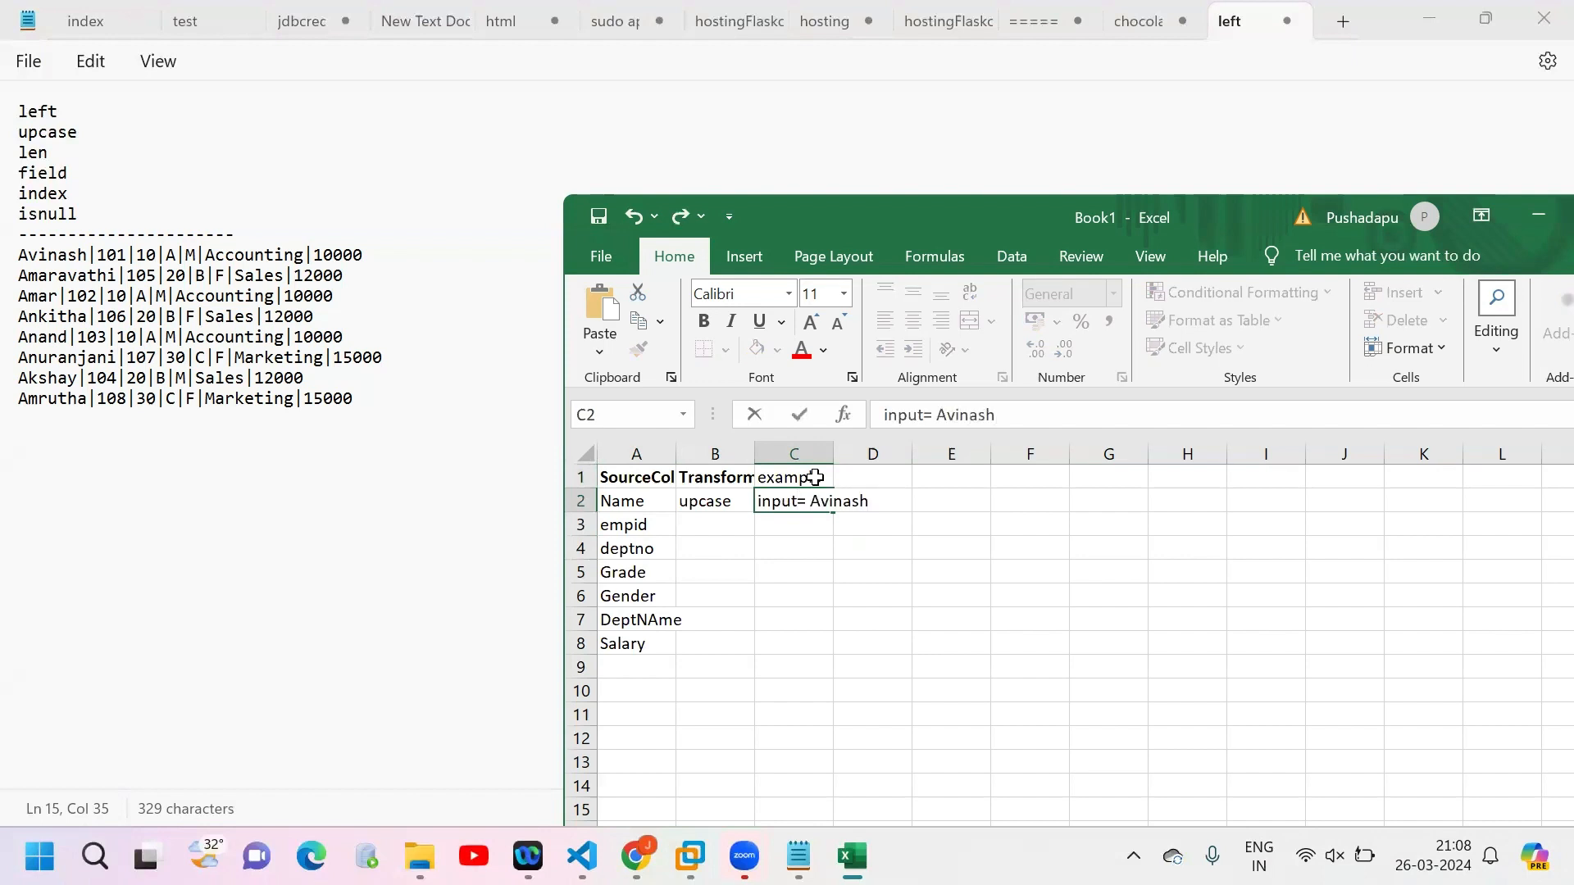
pyautogui.hotkey('alt', 'Return')
pyautogui.write('output')
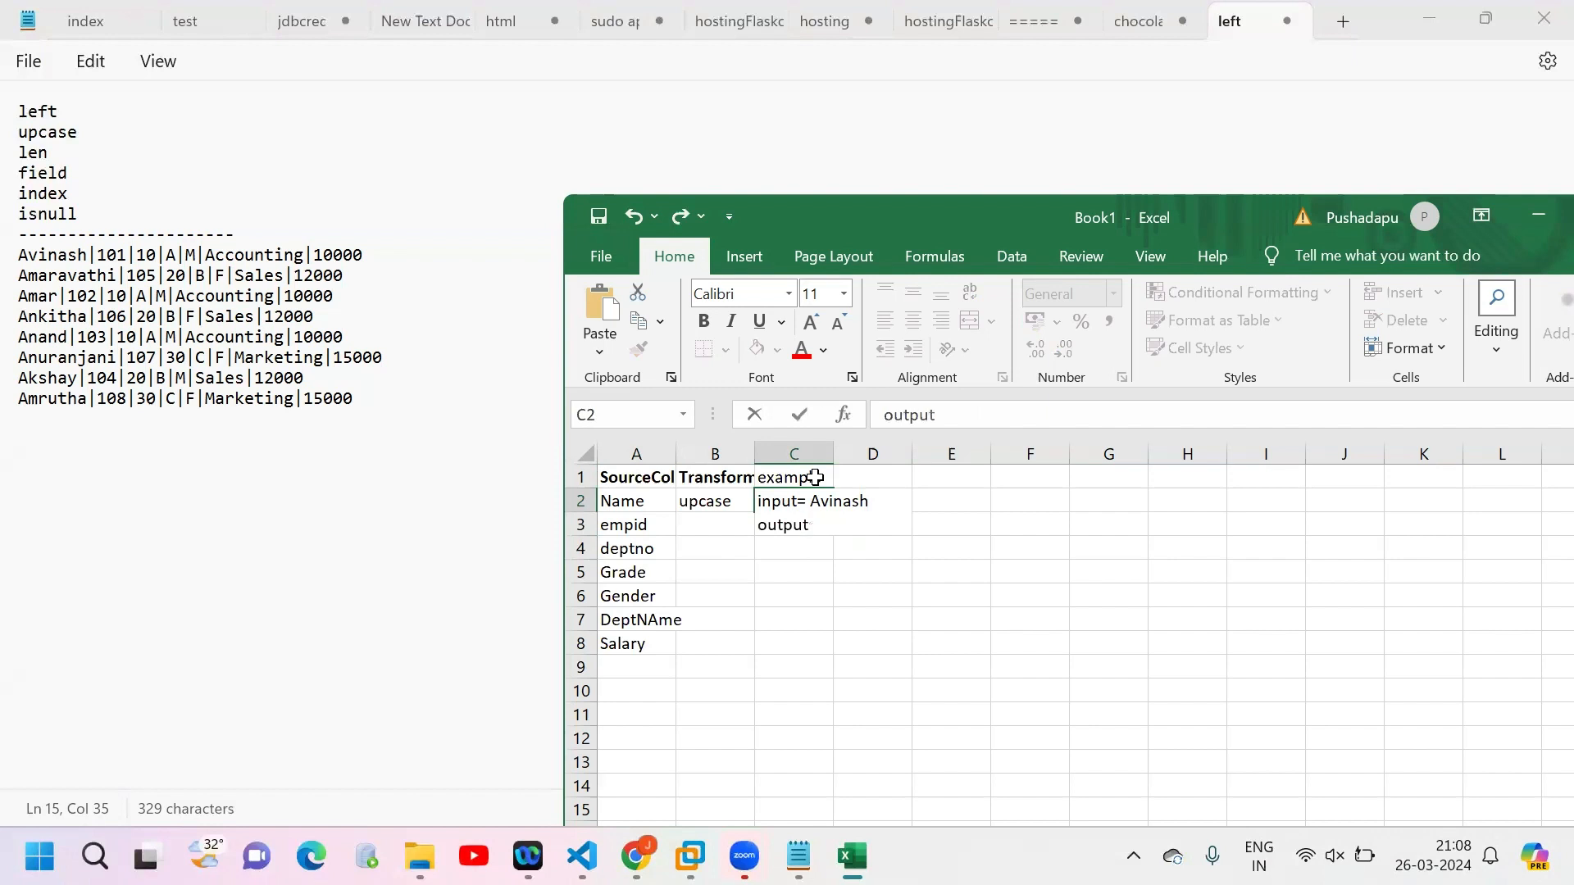
pyautogui.write(' = AVINASH')
pyautogui.press('Return')
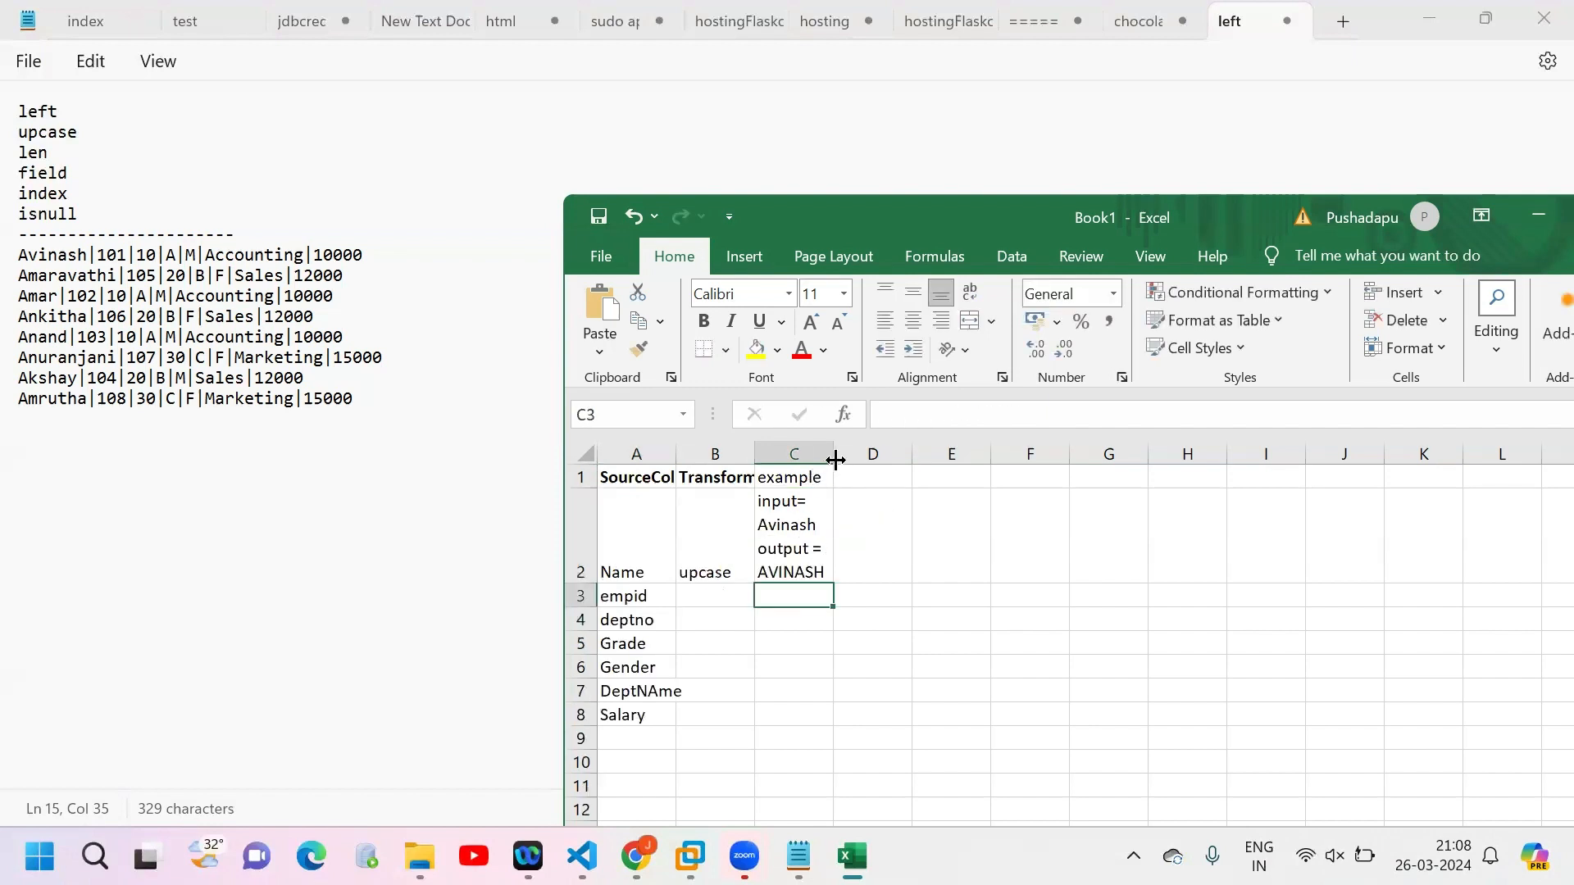
pyautogui.moveTo(833, 454); pyautogui.dragTo(916, 450)
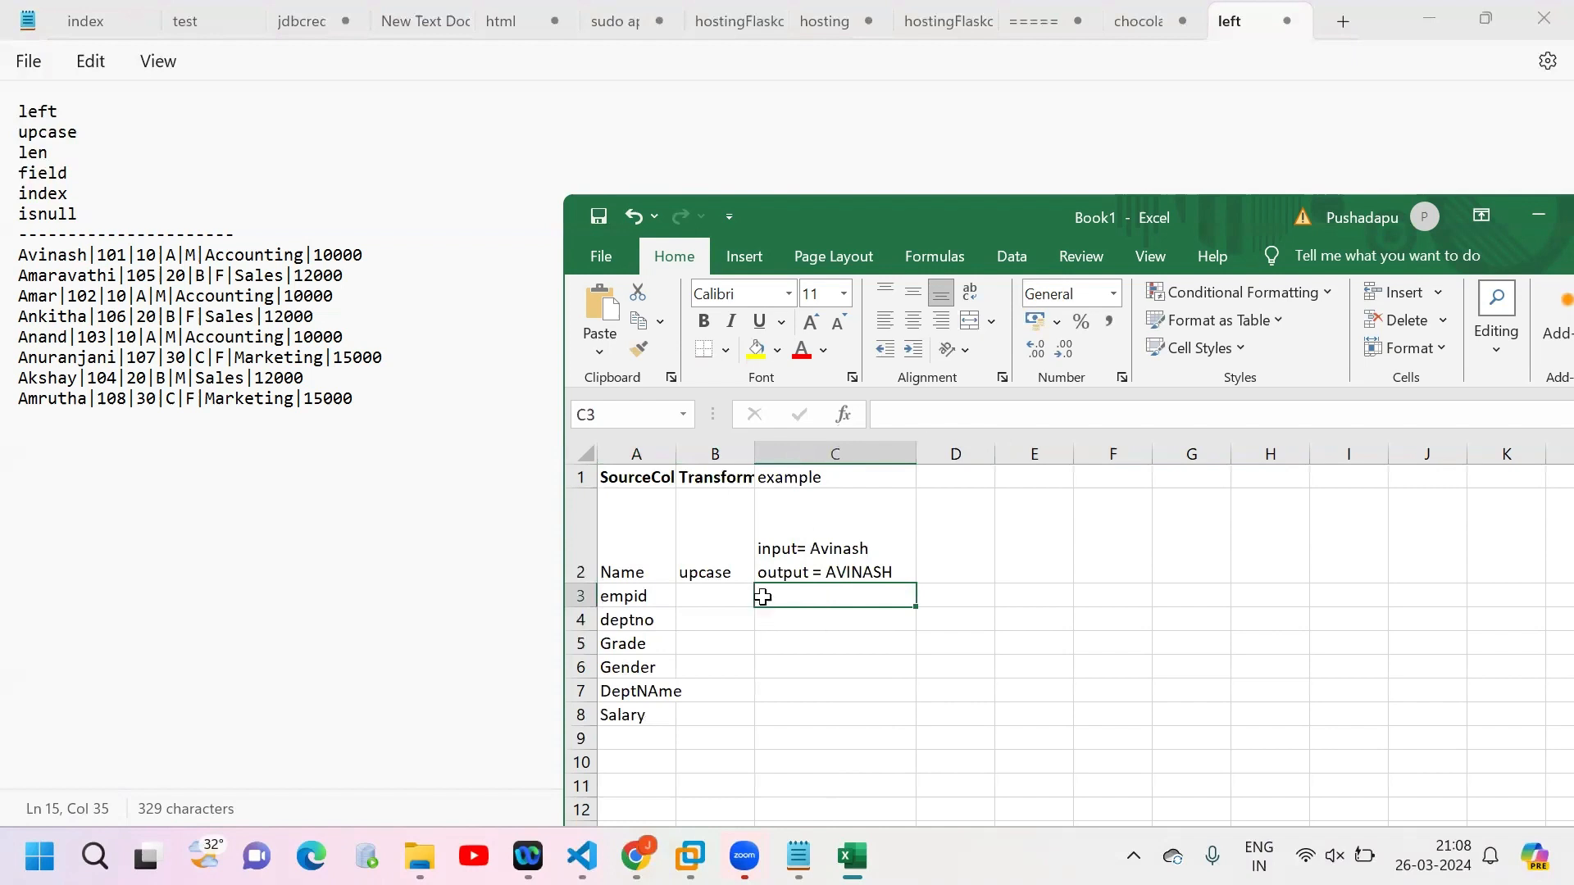
# Step: Enter "add prefix 0010" as the transformation for empid in B3 and fit column B to its contents
pyautogui.click(710, 594)
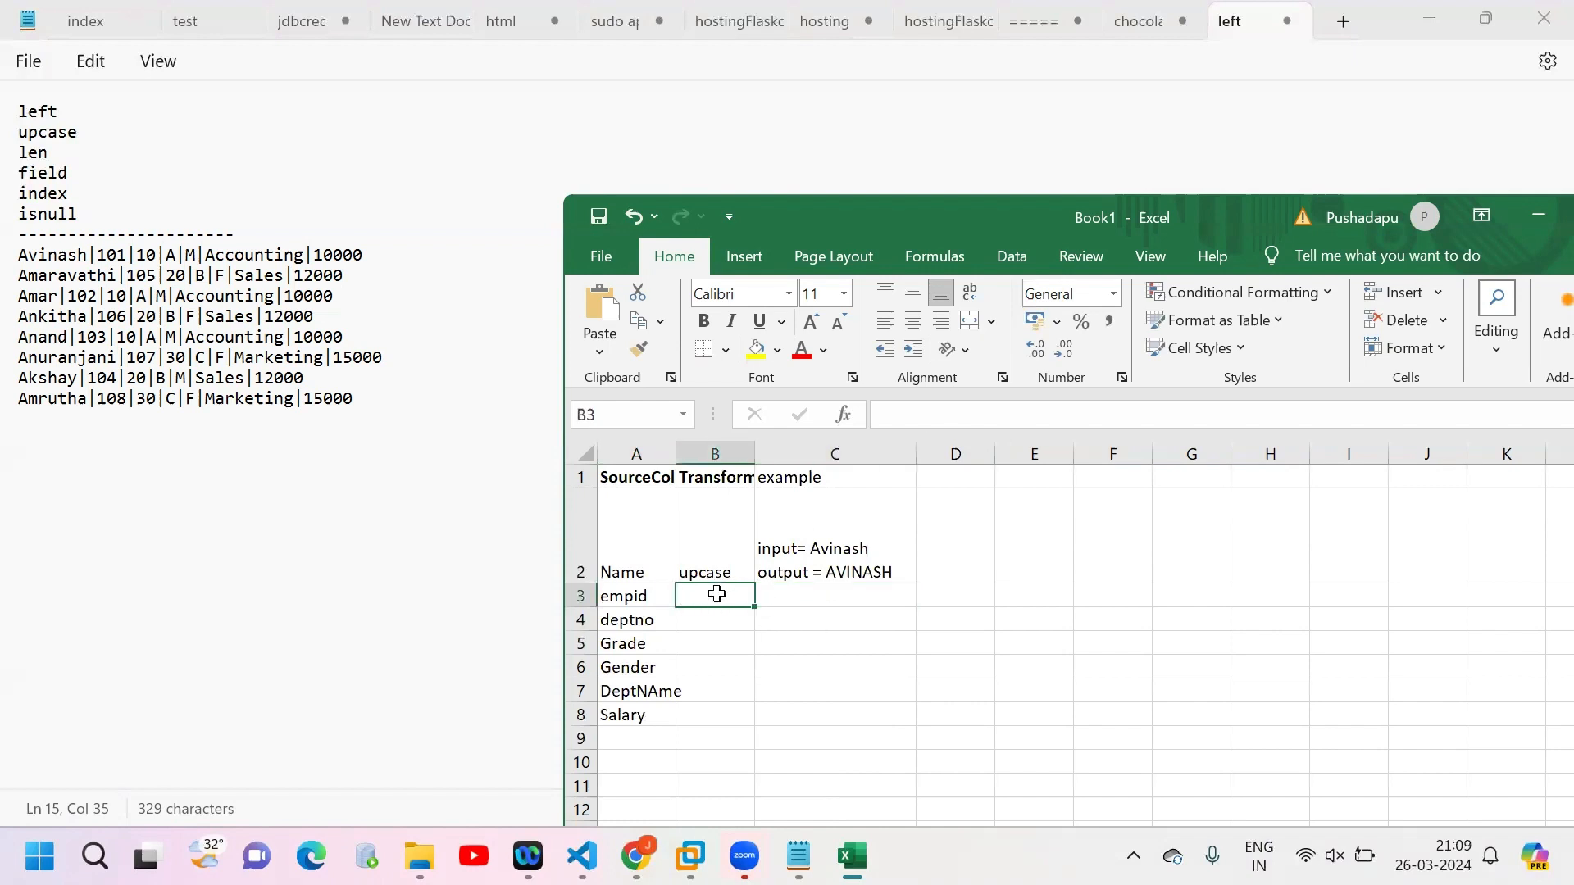
pyautogui.write('add')
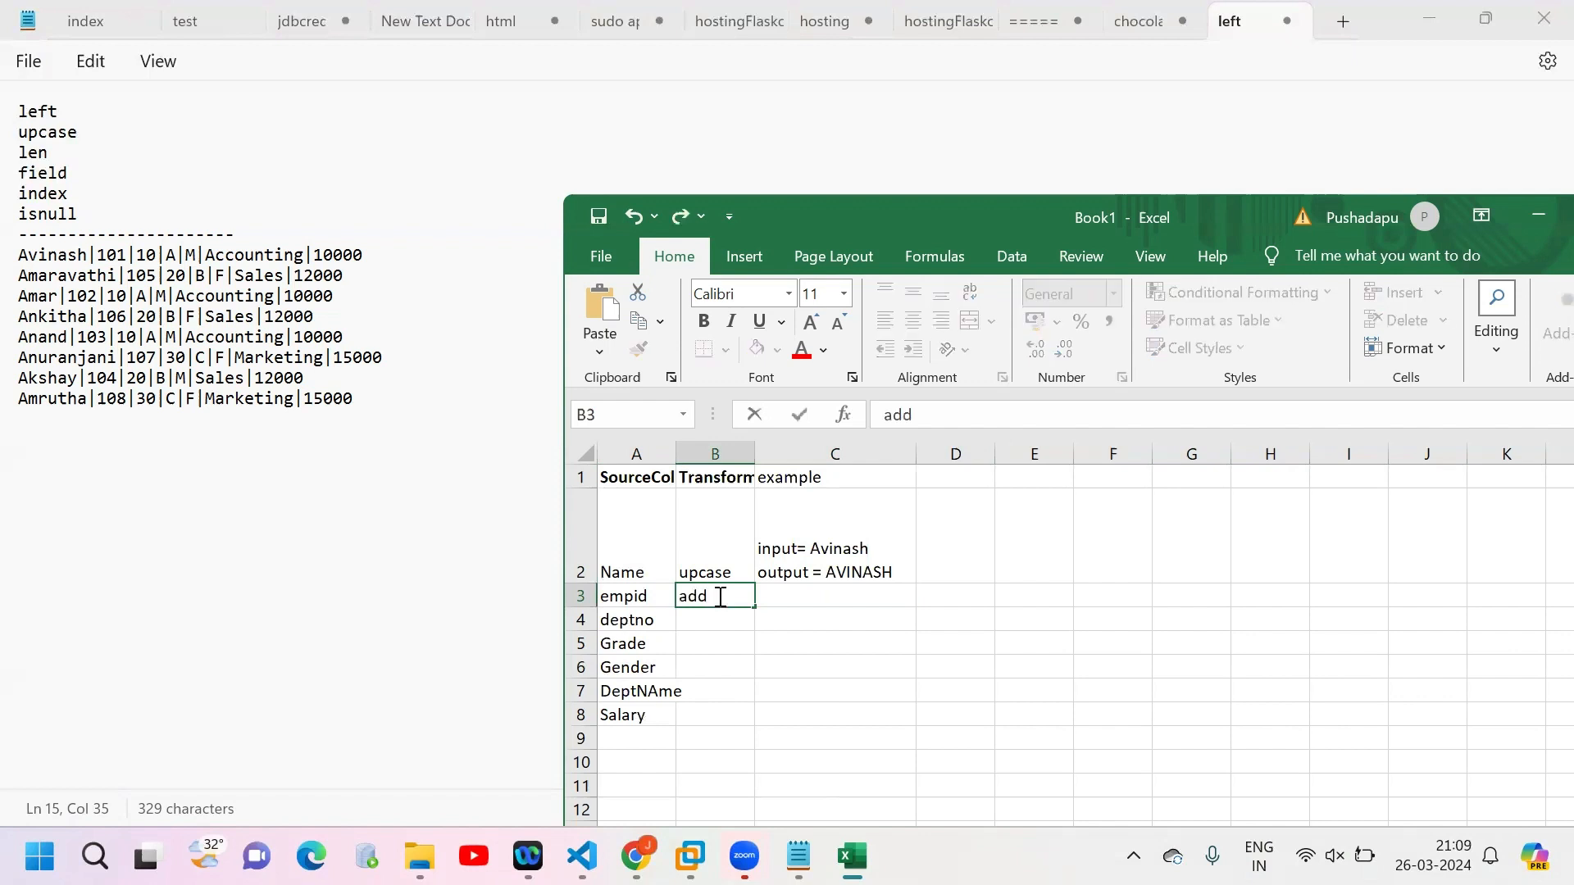
pyautogui.write(' prefix 0010')
pyautogui.click(984, 594)
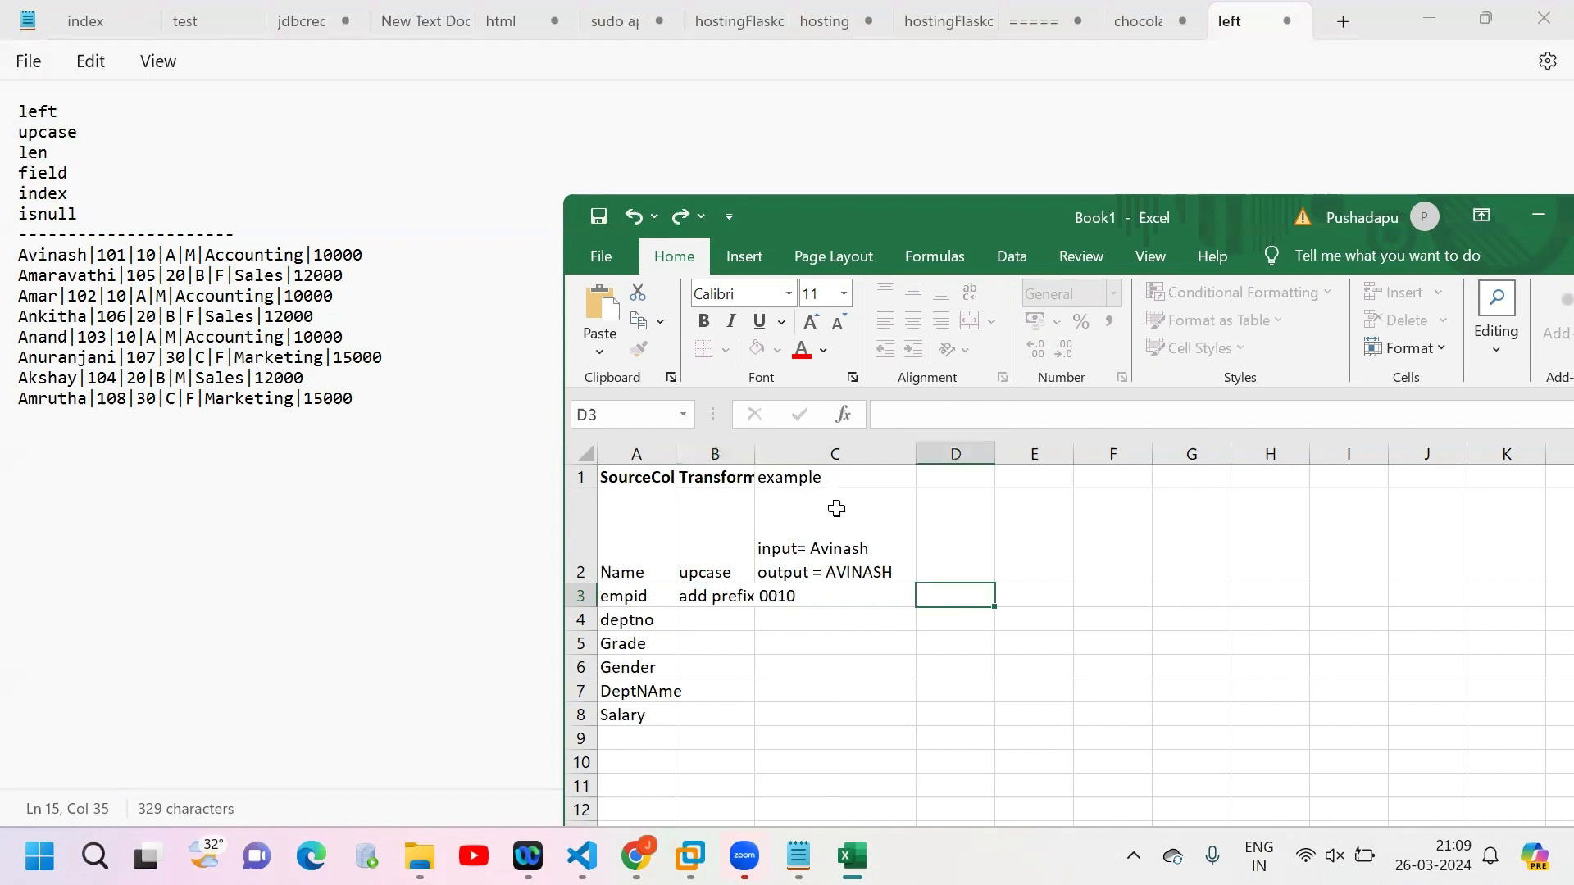
pyautogui.doubleClick(755, 450)
# Step: Write a two-line example in C3 with the first record's employee ID as input and that ID prefixed with 0010 as output
pyautogui.click(879, 592)
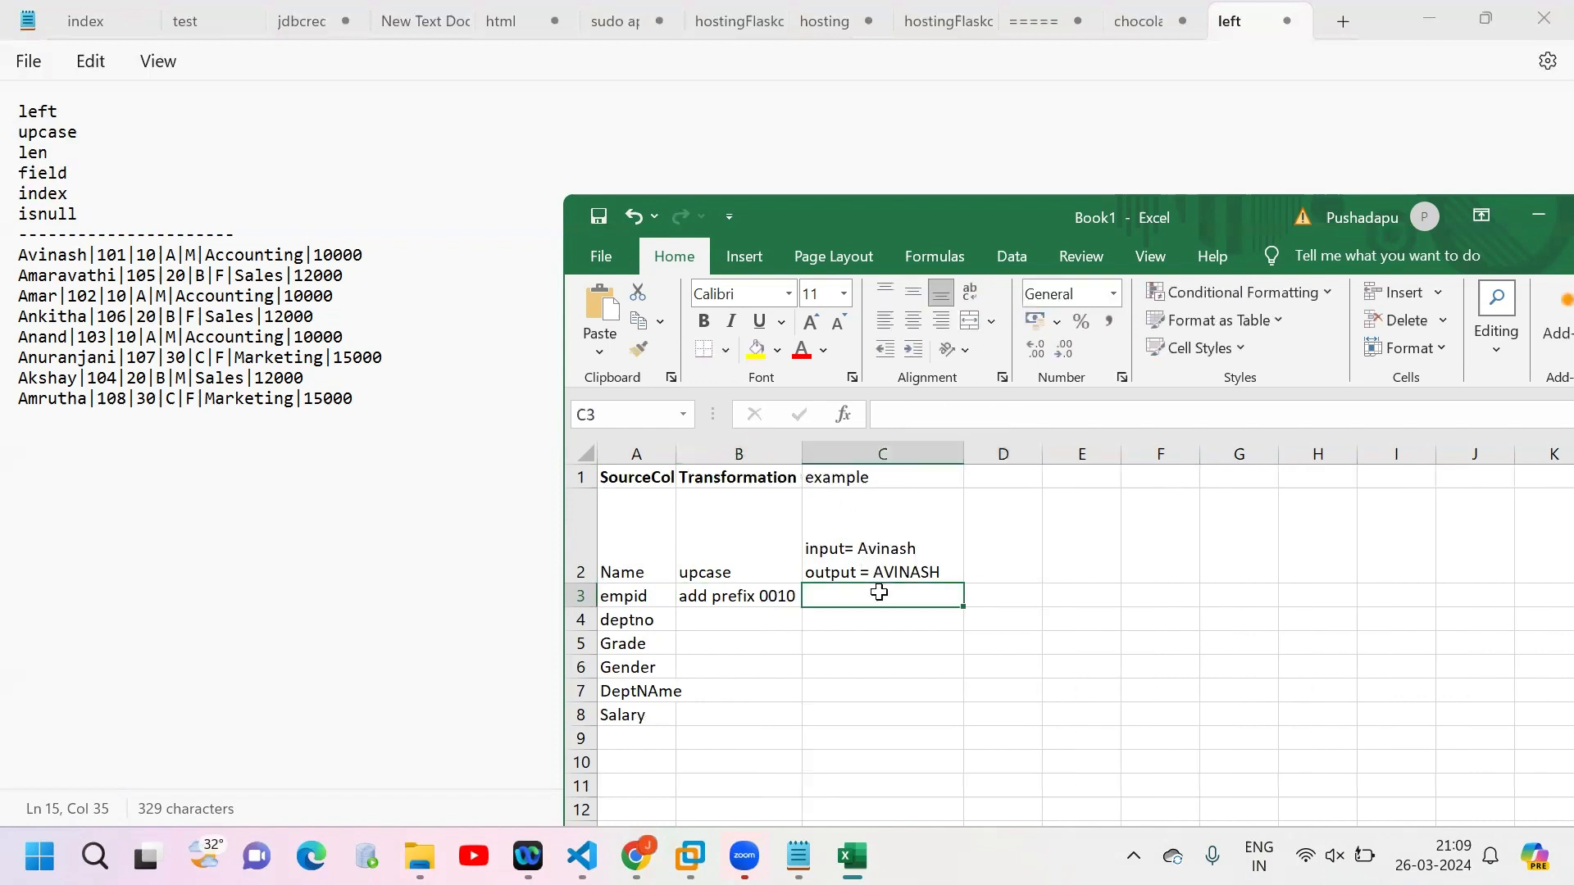
pyautogui.write('input=101')
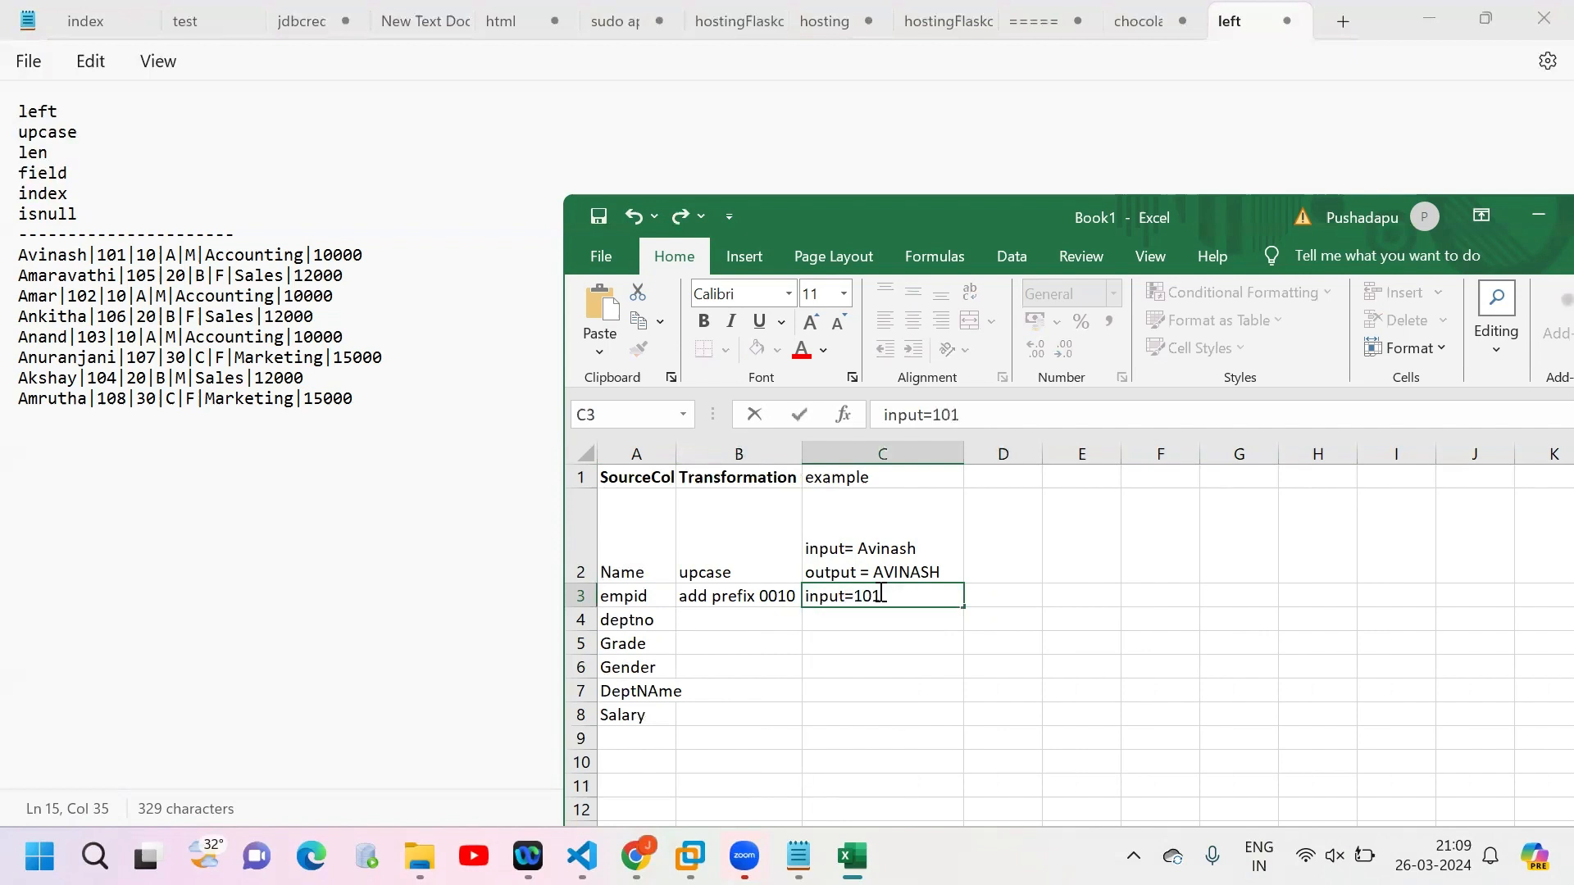
pyautogui.hotkey('alt', 'Return')
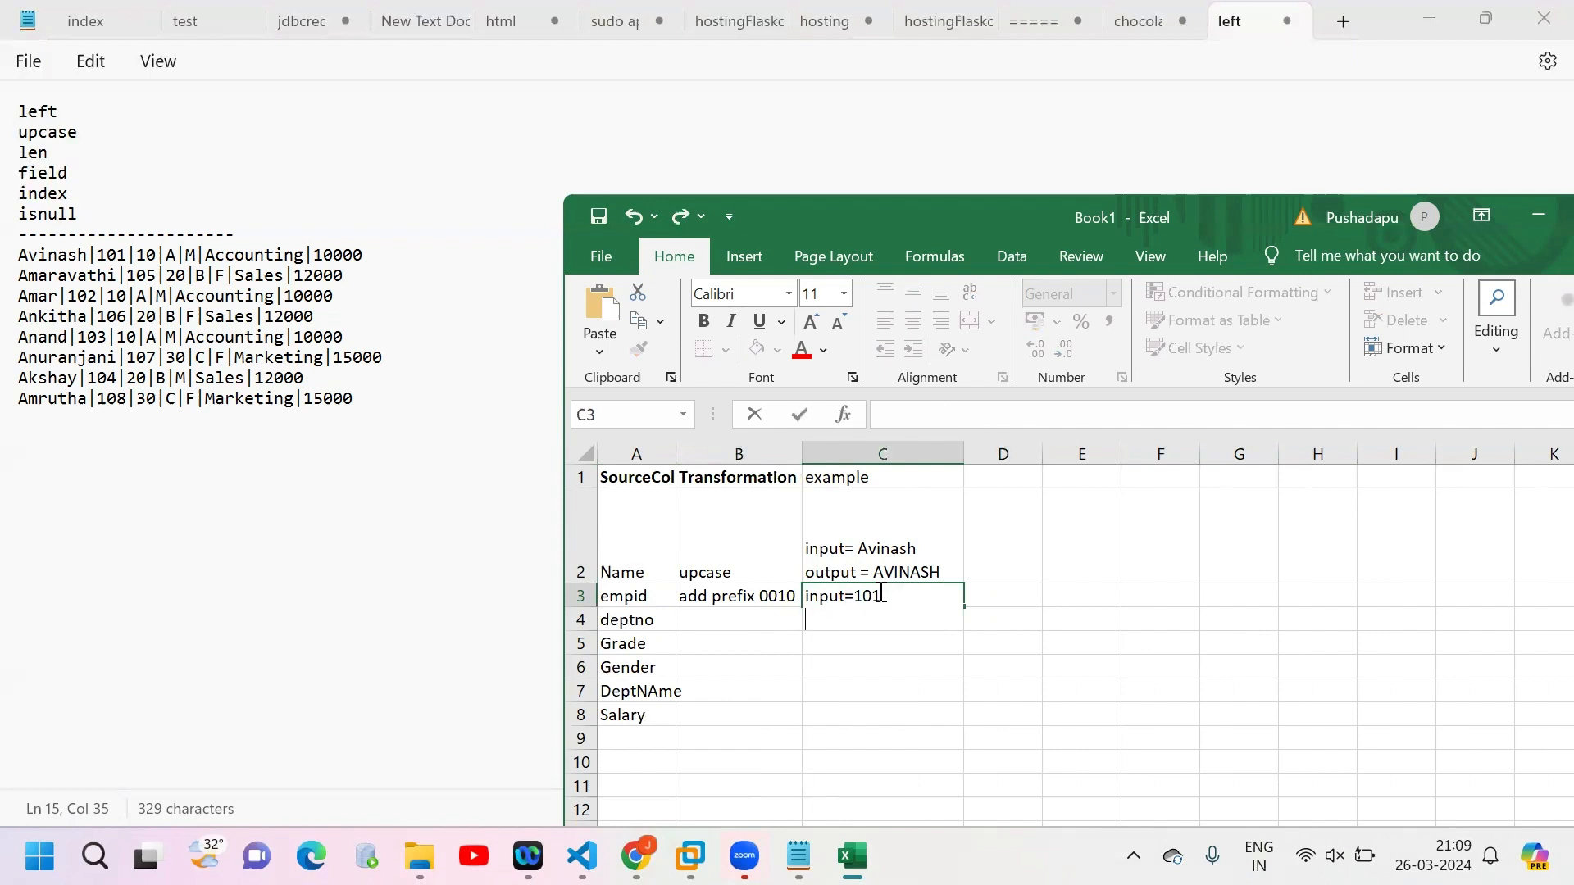
pyautogui.write('output = 0010')
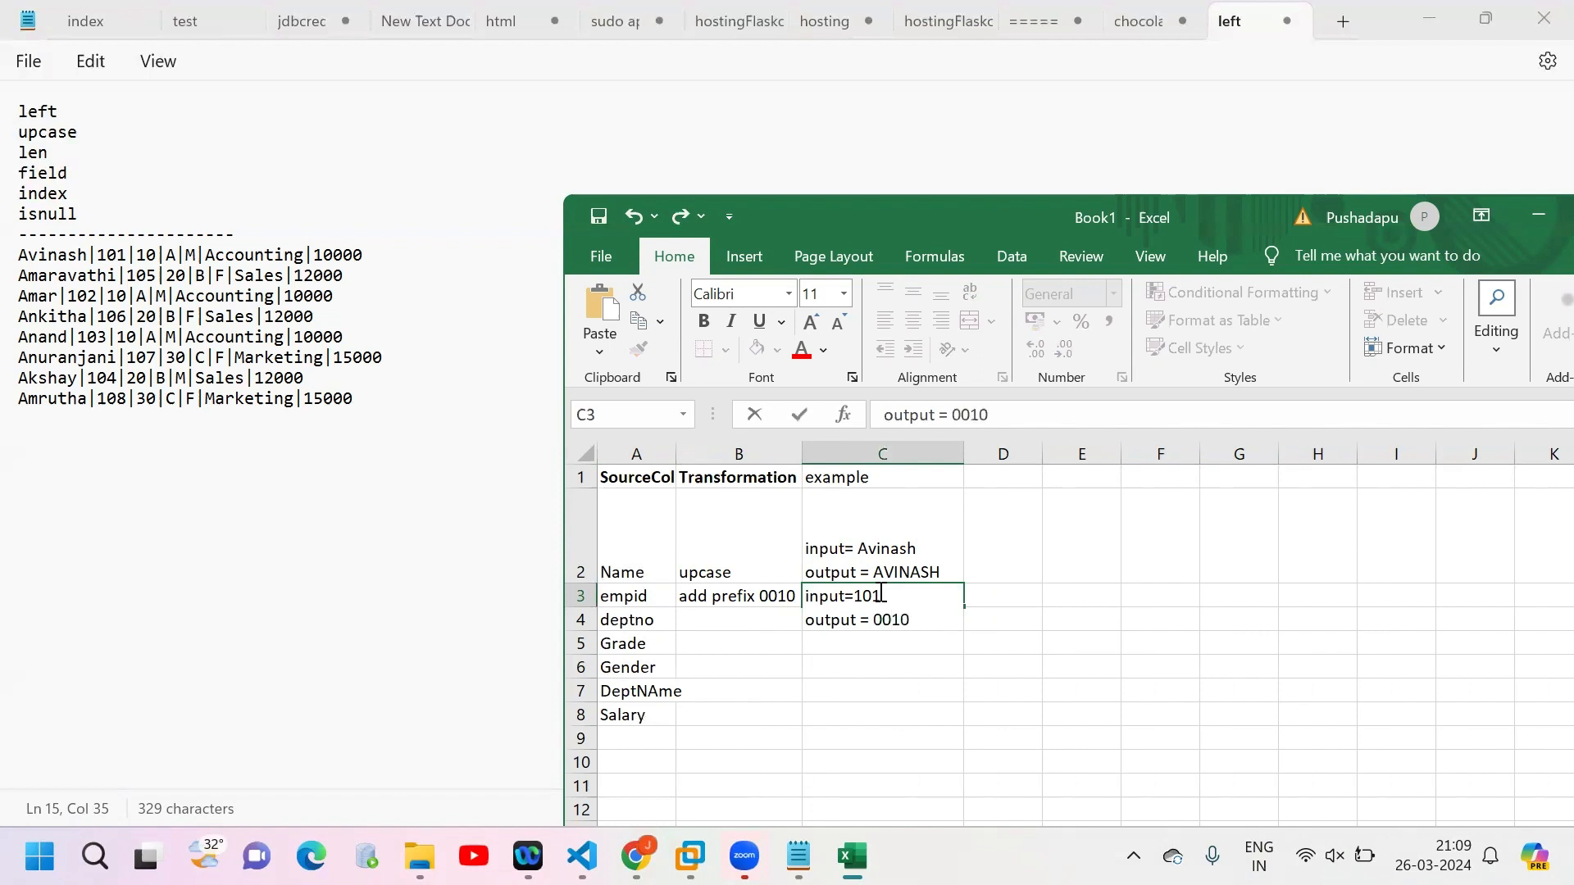
pyautogui.write('101')
pyautogui.click(1032, 622)
pyautogui.click(733, 639)
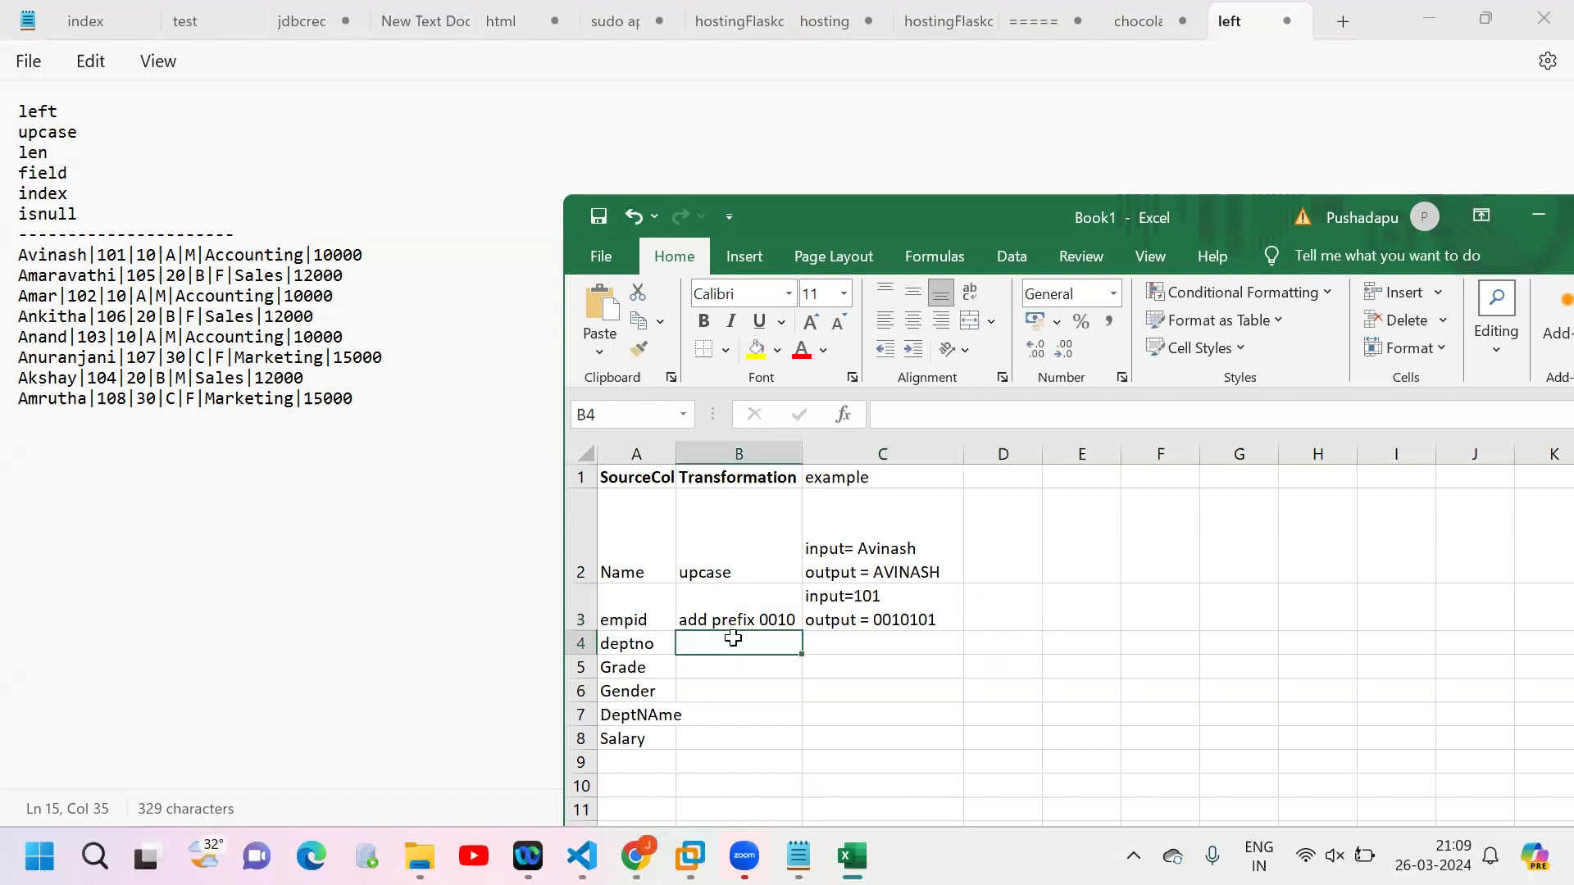
pyautogui.write('de')
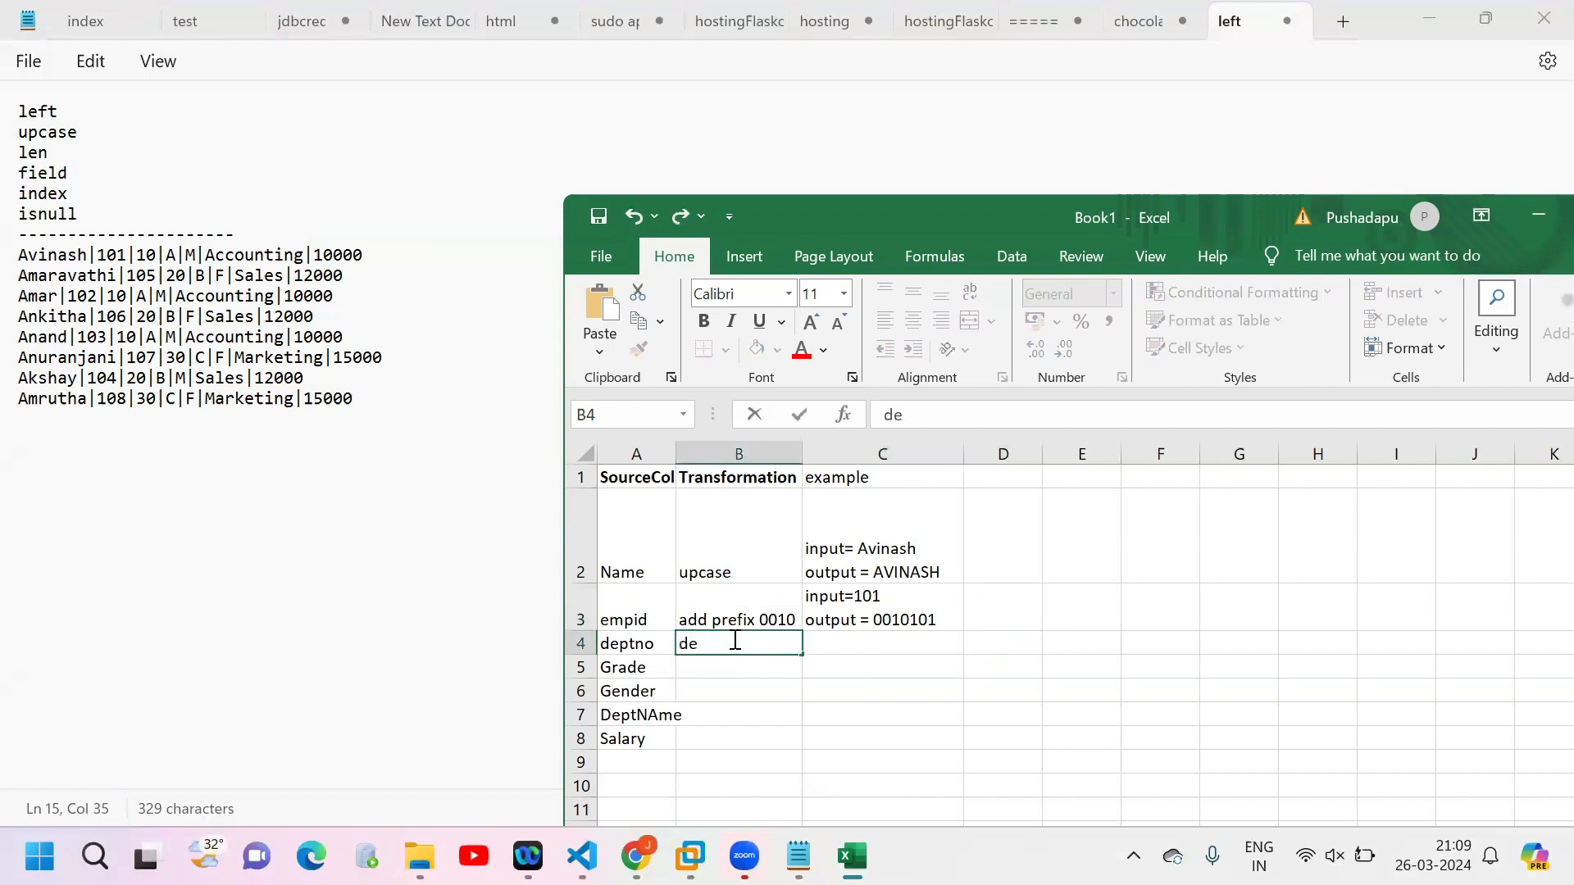
pyautogui.press('BackSpace')
pyautogui.press('BackSpace')
pyautogui.write('no transforma')
pyautogui.press('BackSpace')
pyautogui.press('BackSpace')
pyautogui.press('BackSpace')
pyautogui.press('BackSpace')
pyautogui.press('BackSpace')
pyautogui.press('BackSpace')
pyautogui.press('BackSpace')
pyautogui.press('BackSpace')
pyautogui.press('BackSpace')
pyautogui.press('BackSpace')
pyautogui.press('BackSpace')
pyautogui.press('BackSpace')
pyautogui.press('BackSpace')
pyautogui.write('length')
pyautogui.press('BackSpace')
pyautogui.press('BackSpace')
pyautogui.press('BackSpace')
pyautogui.press('BackSpace')
pyautogui.press('BackSpace')
pyautogui.press('BackSpace')
# Step: Enter "if length is less than 2 then append 0" as the transformation for deptno in B4 and widen column B to fit it
pyautogui.write('if length is less than ')
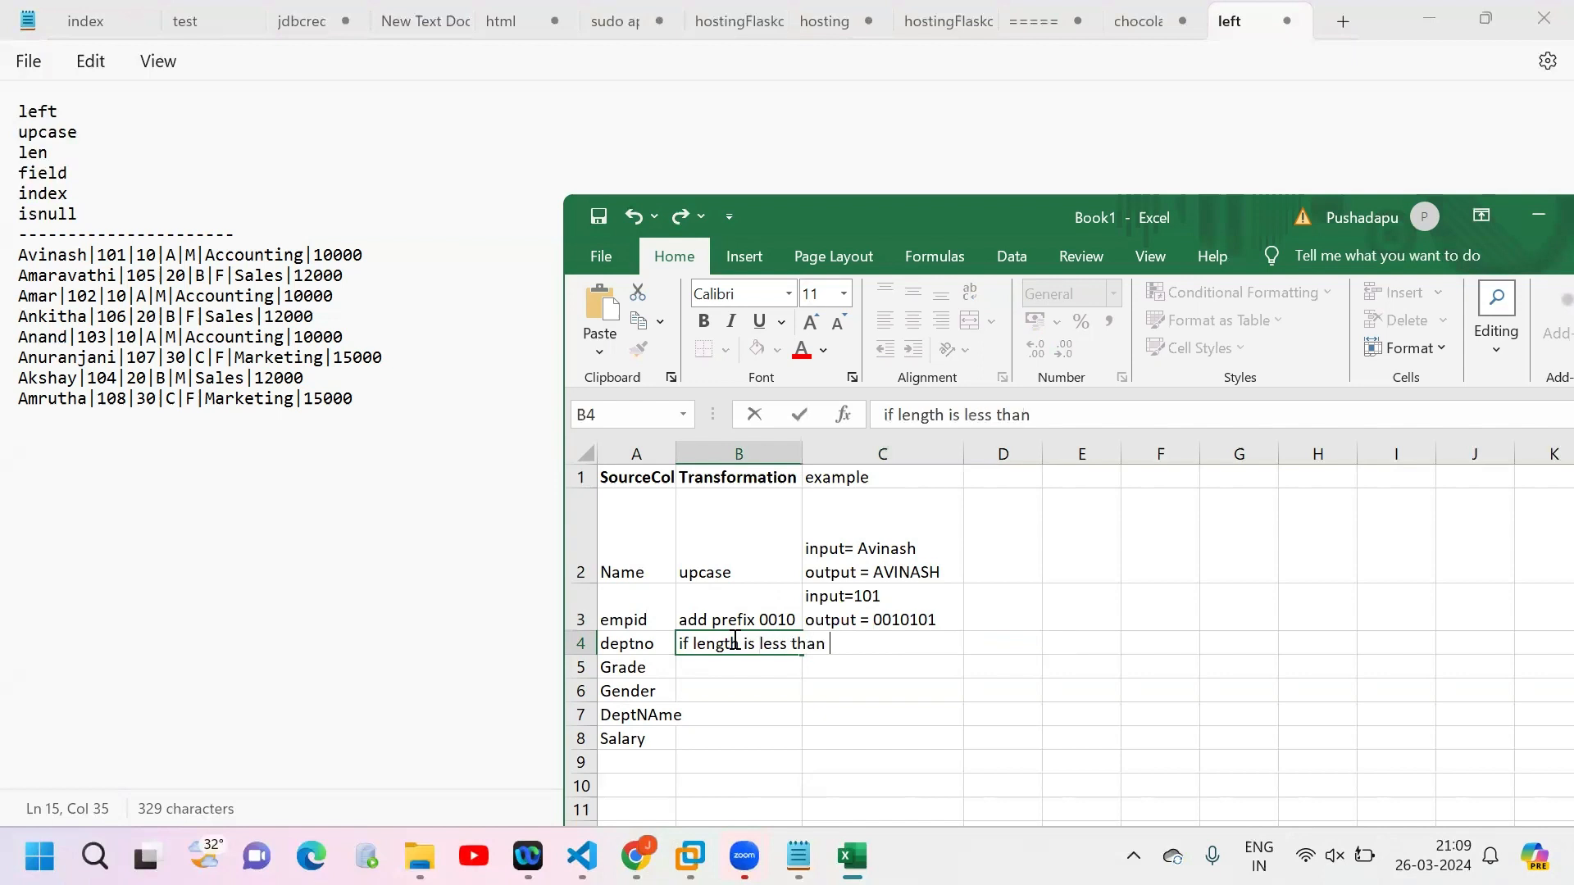
pyautogui.write('2 then appe')
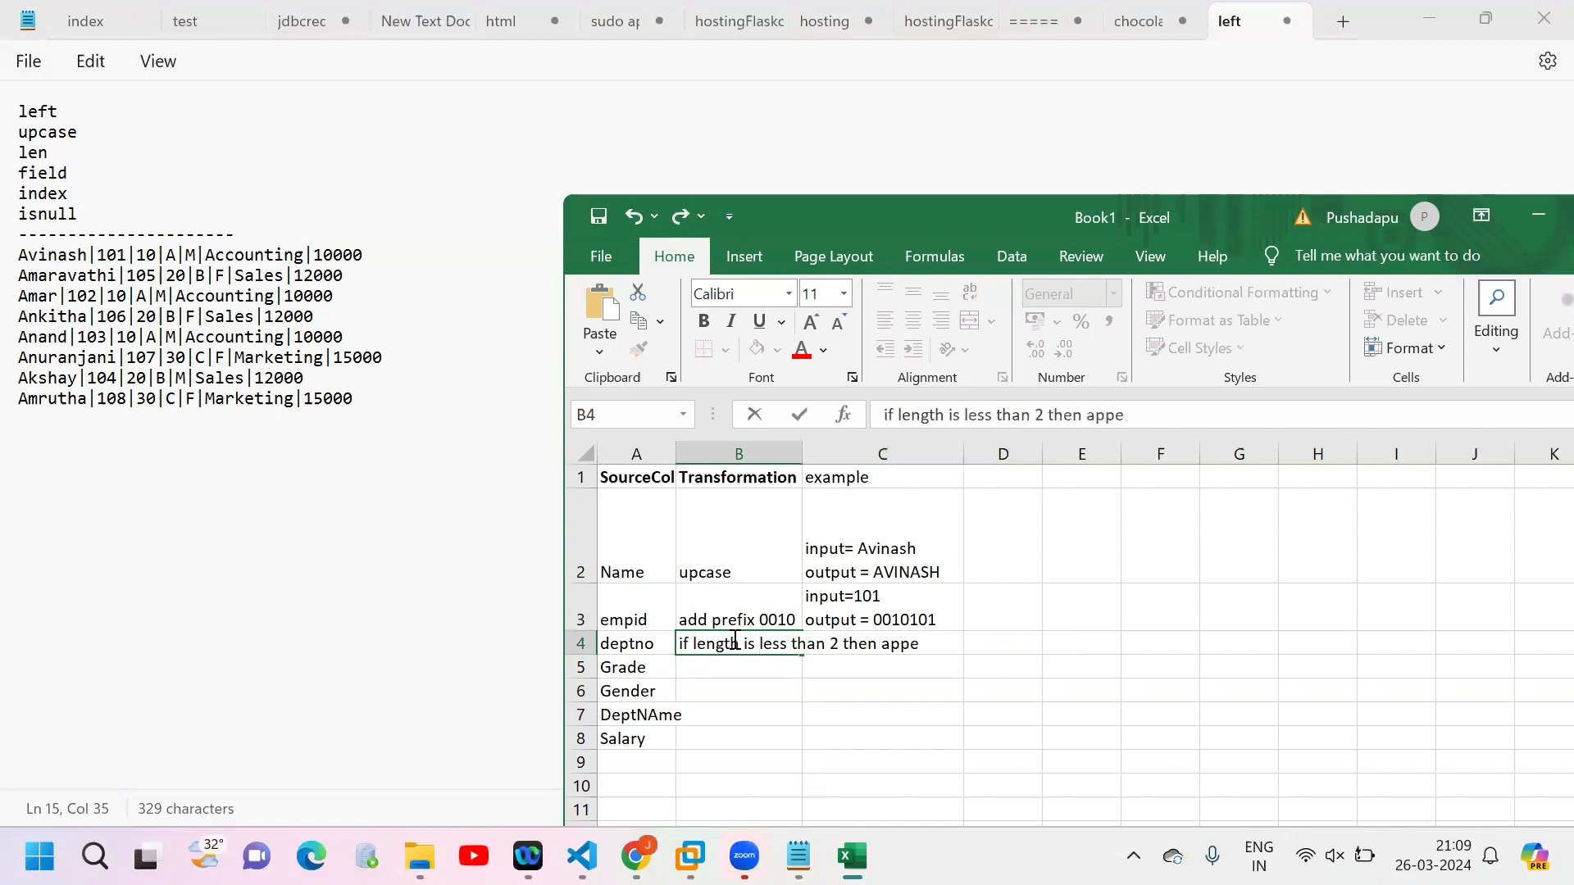
pyautogui.write('nd 0')
pyautogui.click(852, 682)
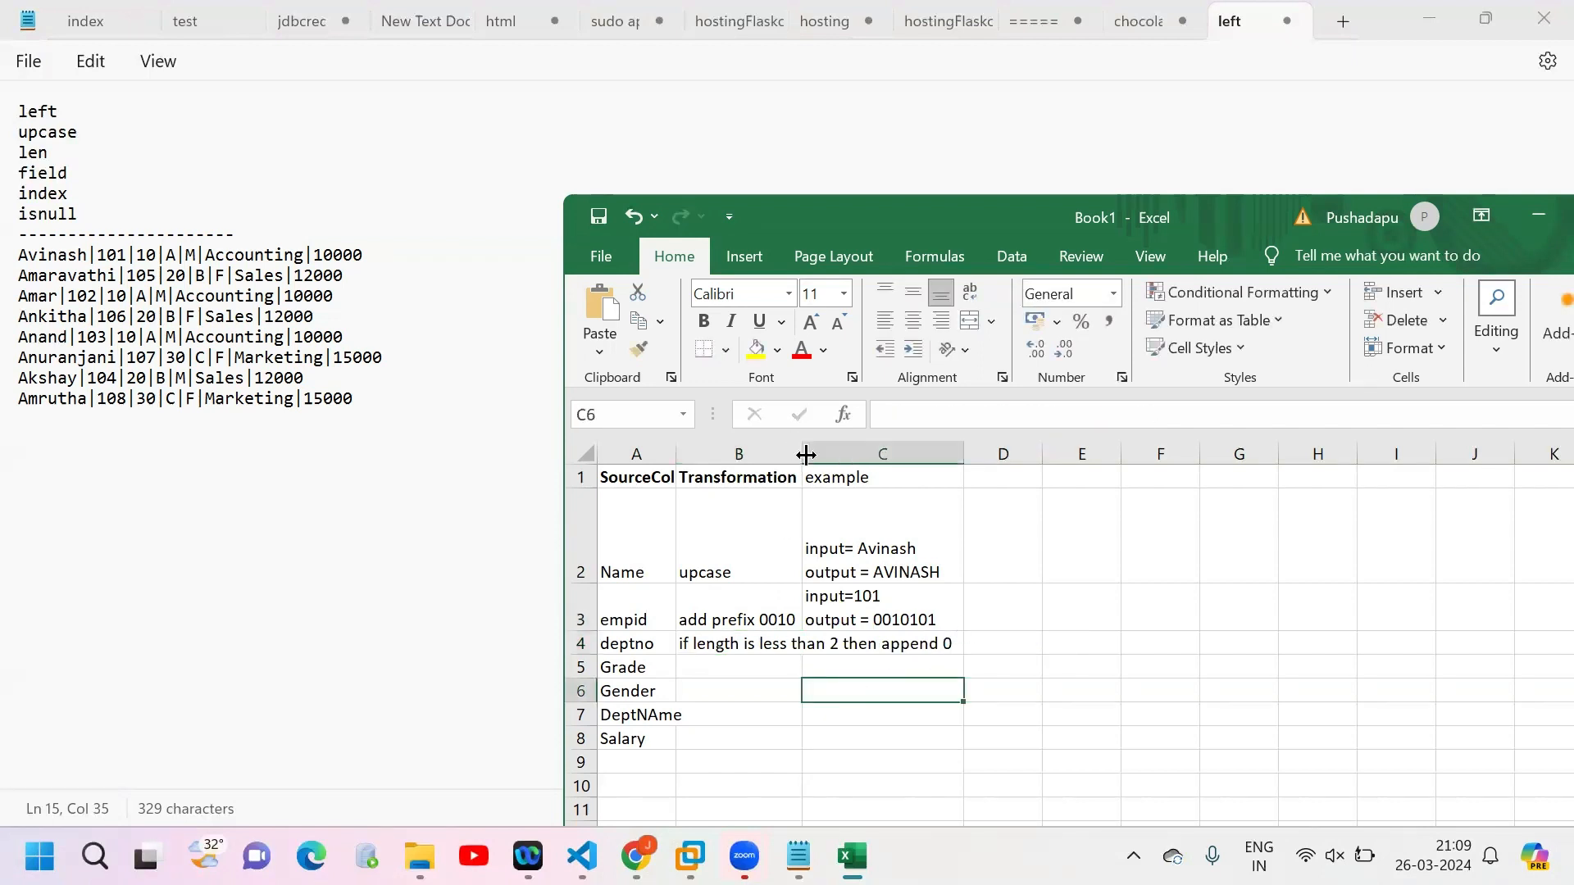
pyautogui.moveTo(806, 455); pyautogui.dragTo(960, 454)
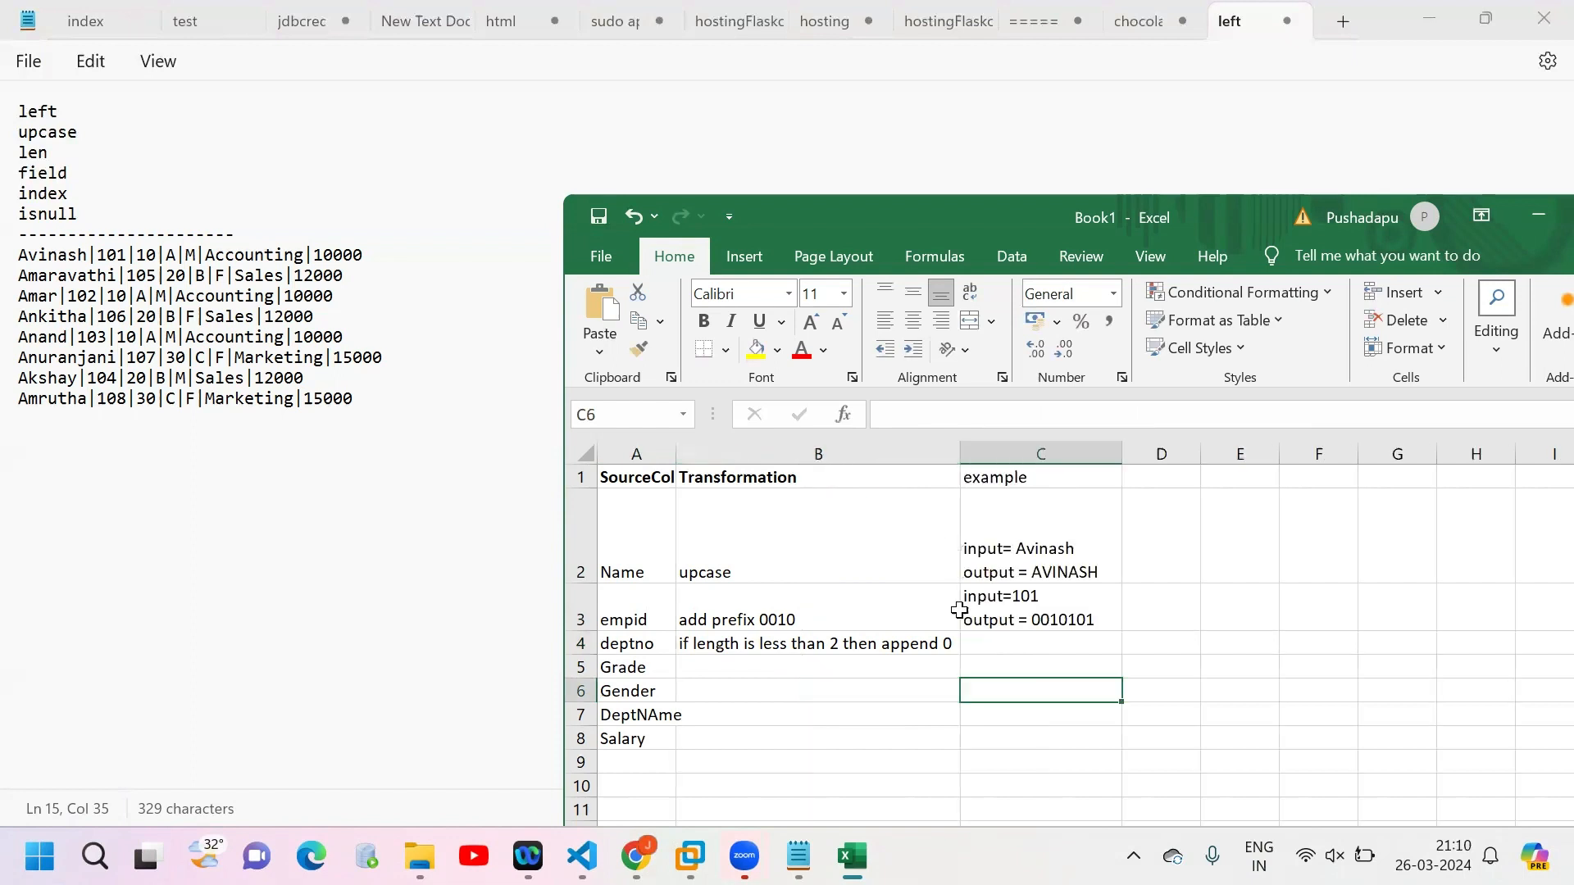
# Step: Change the length limit in the deptno transformation in B4 to 3
pyautogui.click(849, 643)
pyautogui.doubleClick(838, 643)
pyautogui.press('BackSpace')
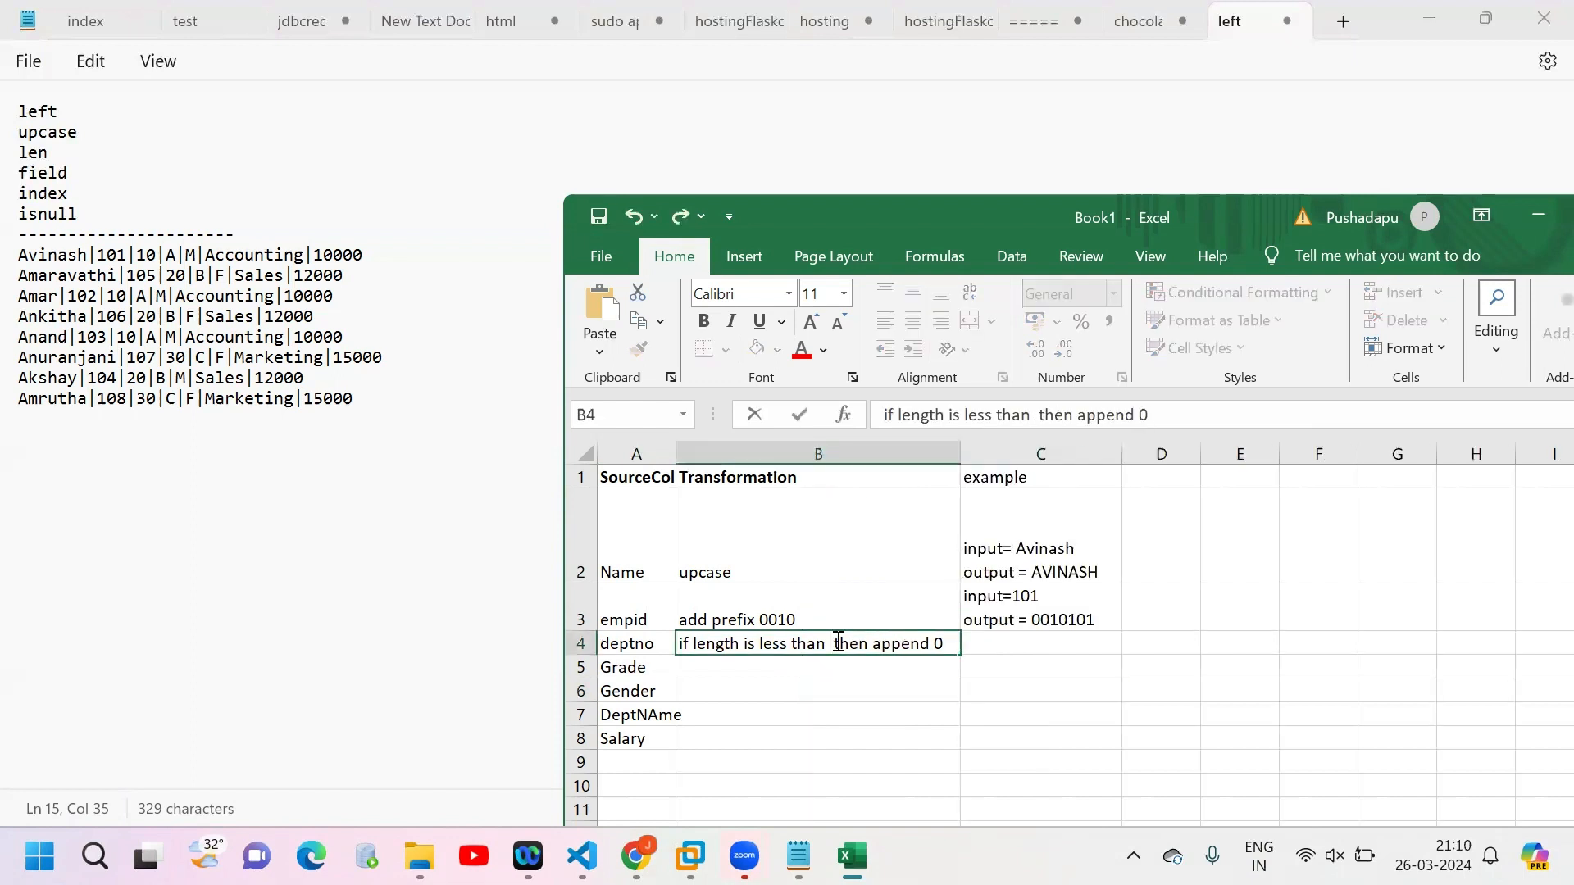
pyautogui.write('3')
pyautogui.click(1019, 650)
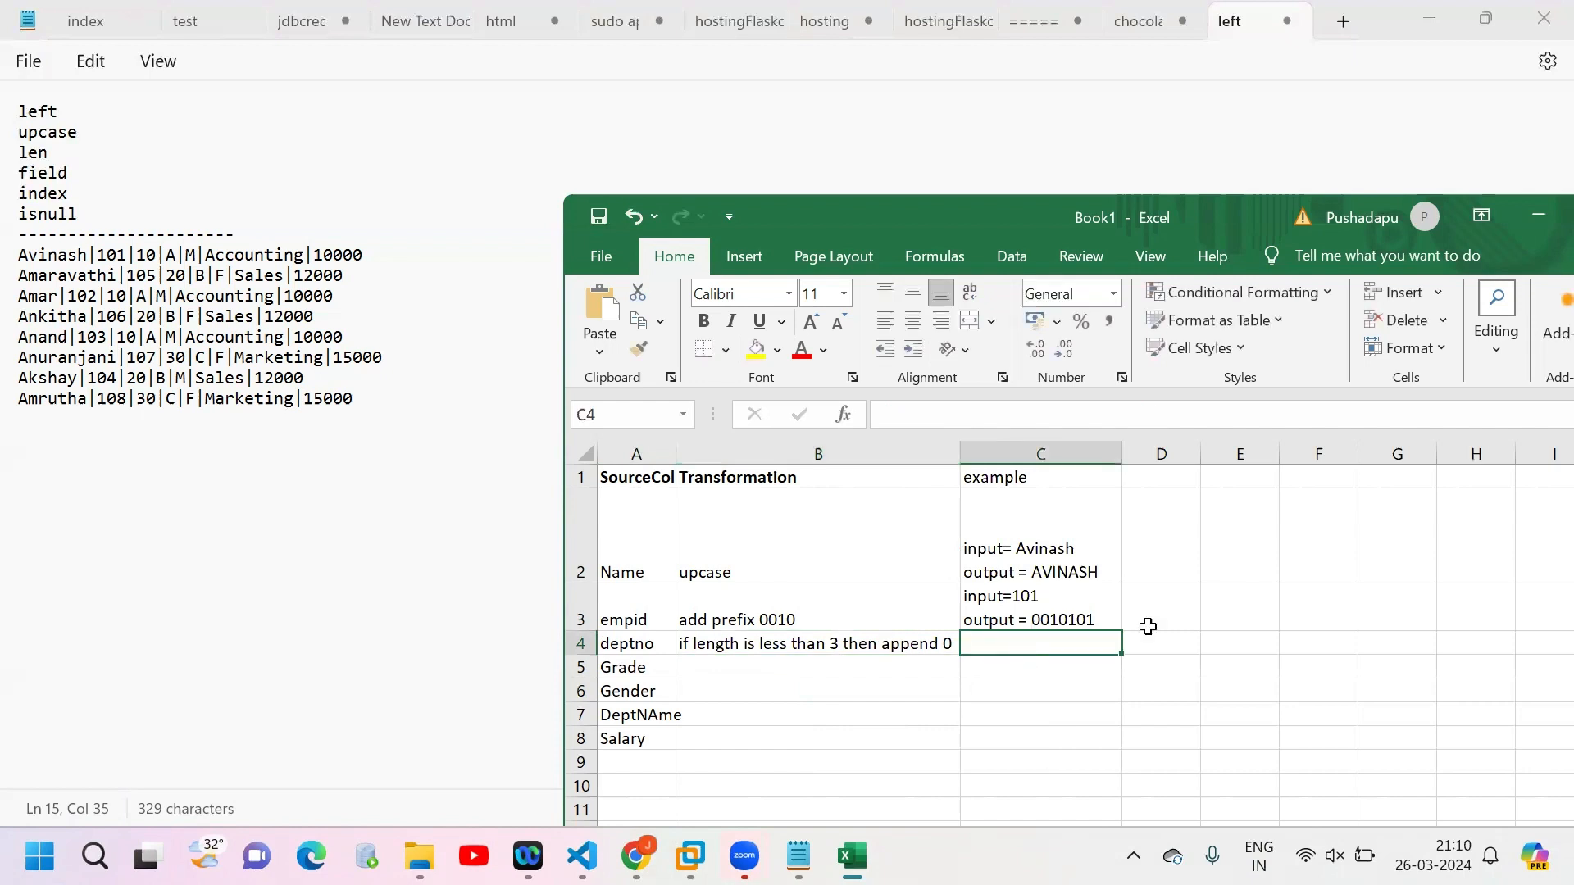
pyautogui.click(1147, 626)
# Step: Write a two-line example for deptno in C4 reading "10 --> 010" and "100 --> 100"
pyautogui.click(1045, 649)
pyautogui.write('10 --')
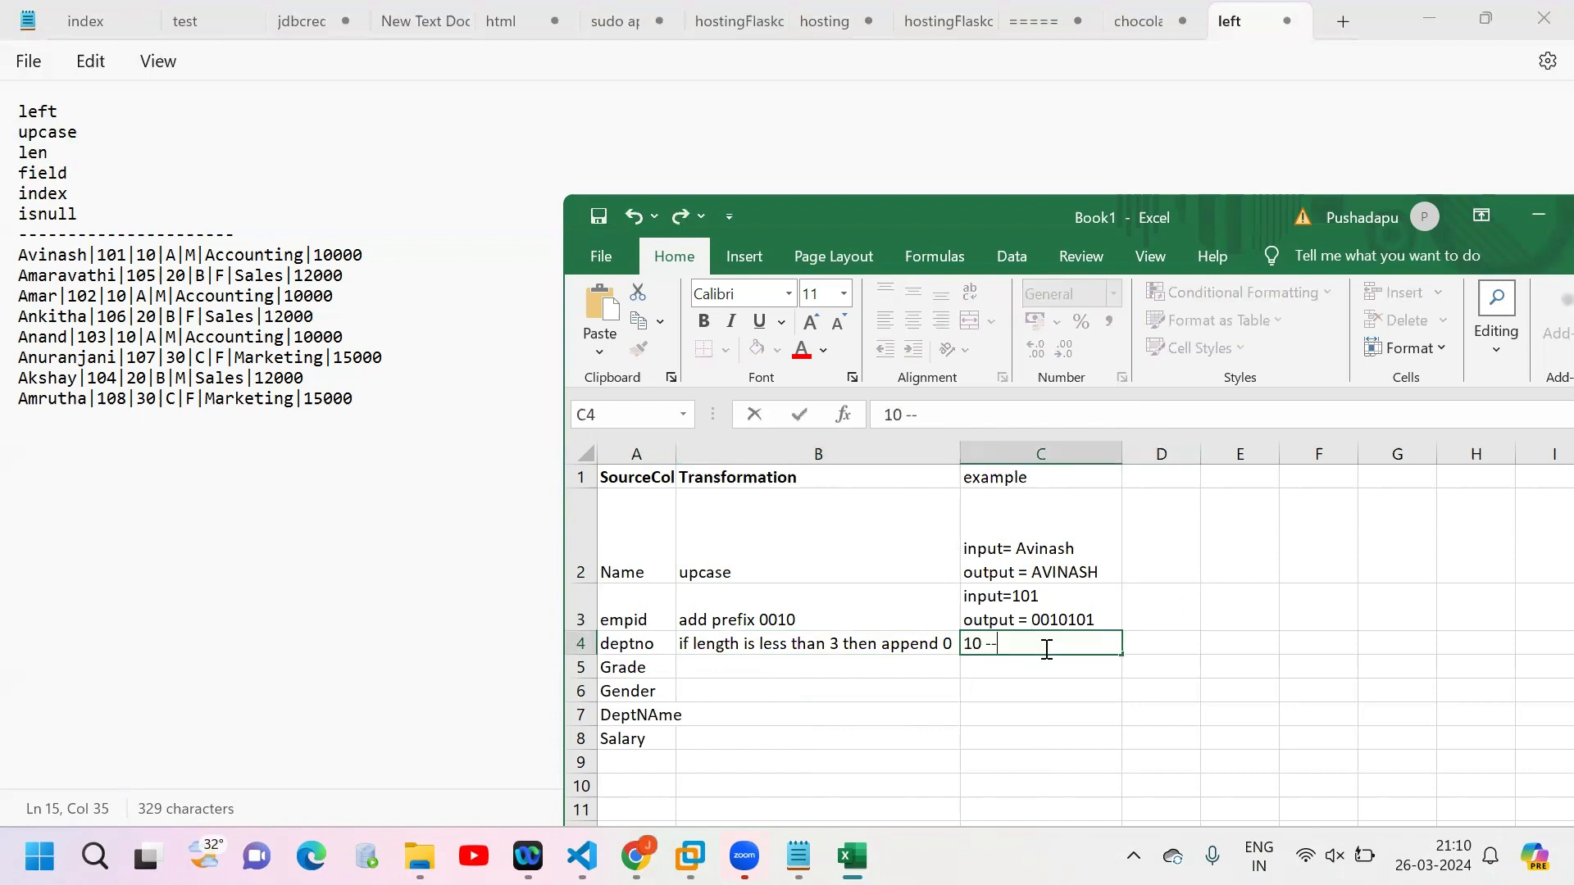
pyautogui.write('> 010')
pyautogui.hotkey('alt', 'Return')
pyautogui.write('100 --> 100')
pyautogui.click(1161, 762)
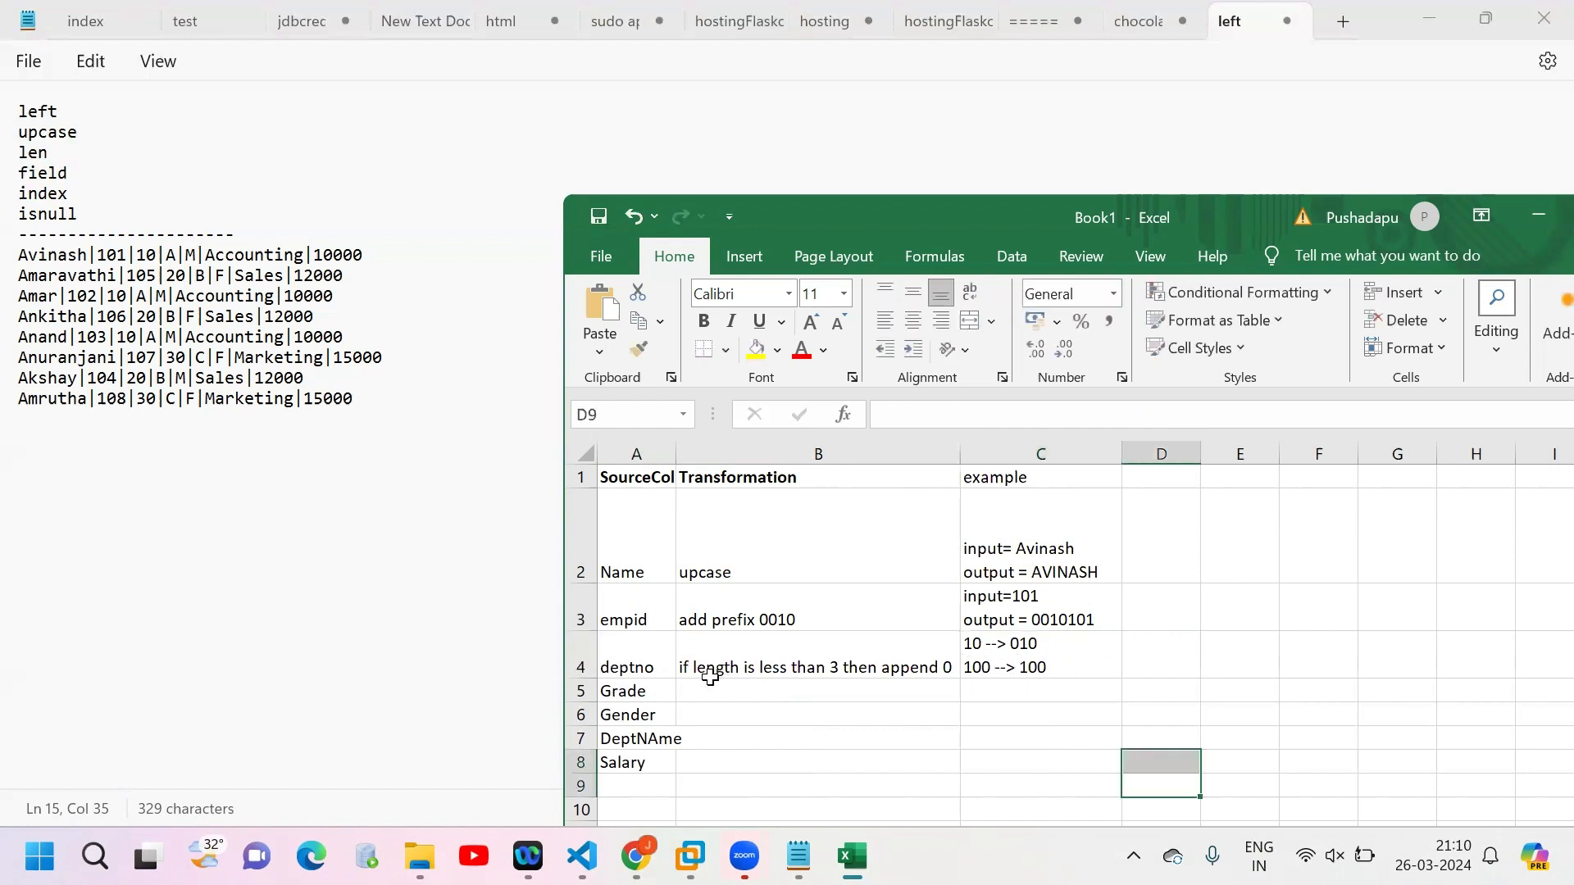
pyautogui.doubleClick(982, 645)
pyautogui.moveTo(982, 645); pyautogui.dragTo(961, 669)
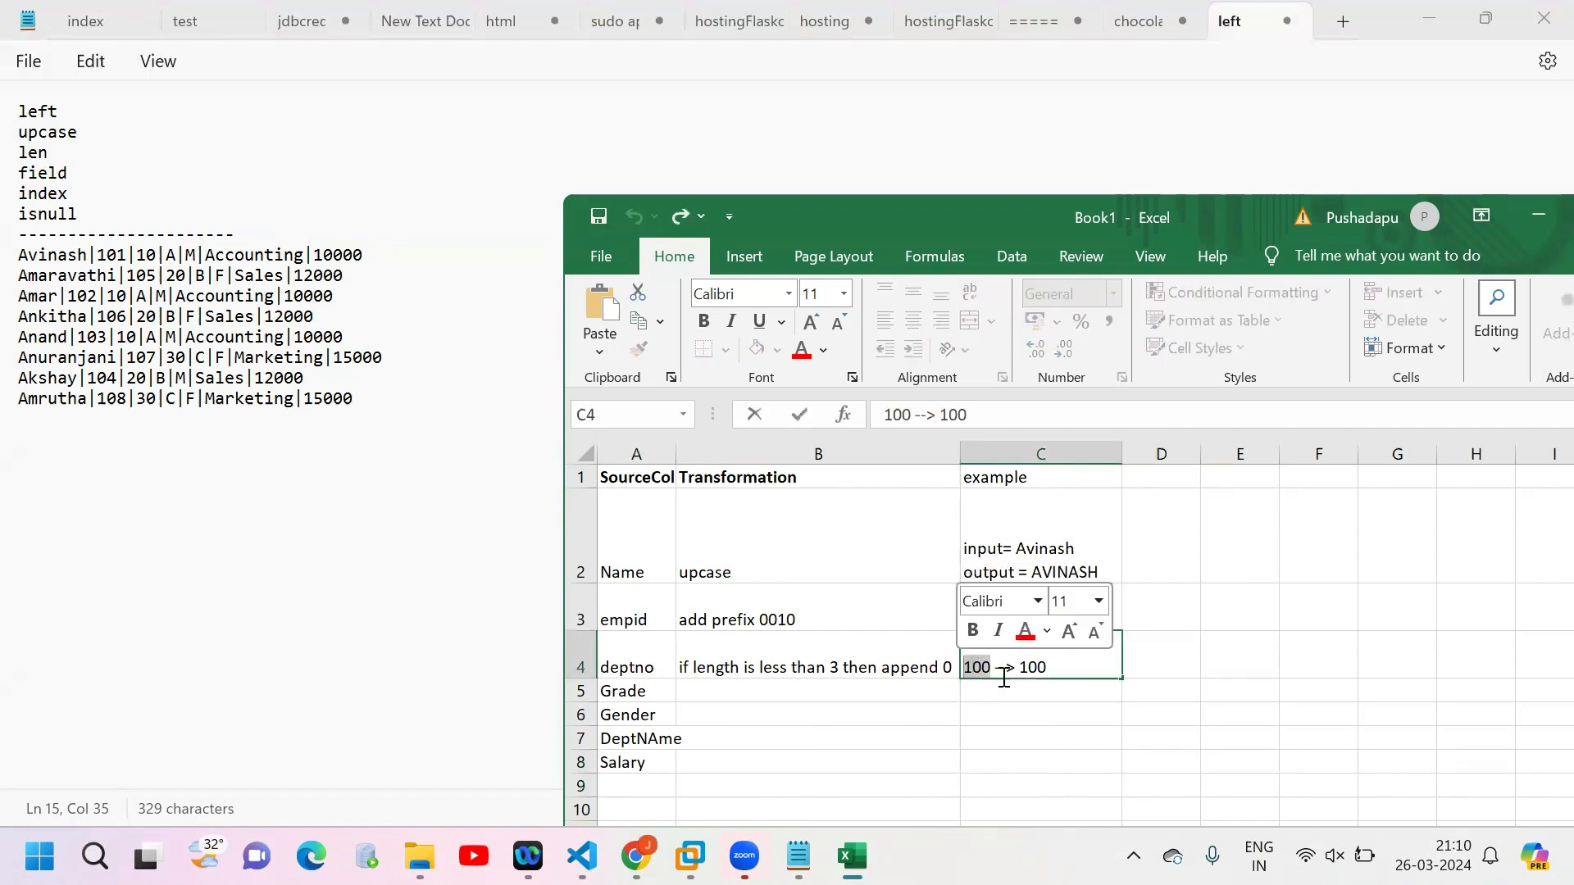
pyautogui.click(1140, 689)
pyautogui.click(974, 645)
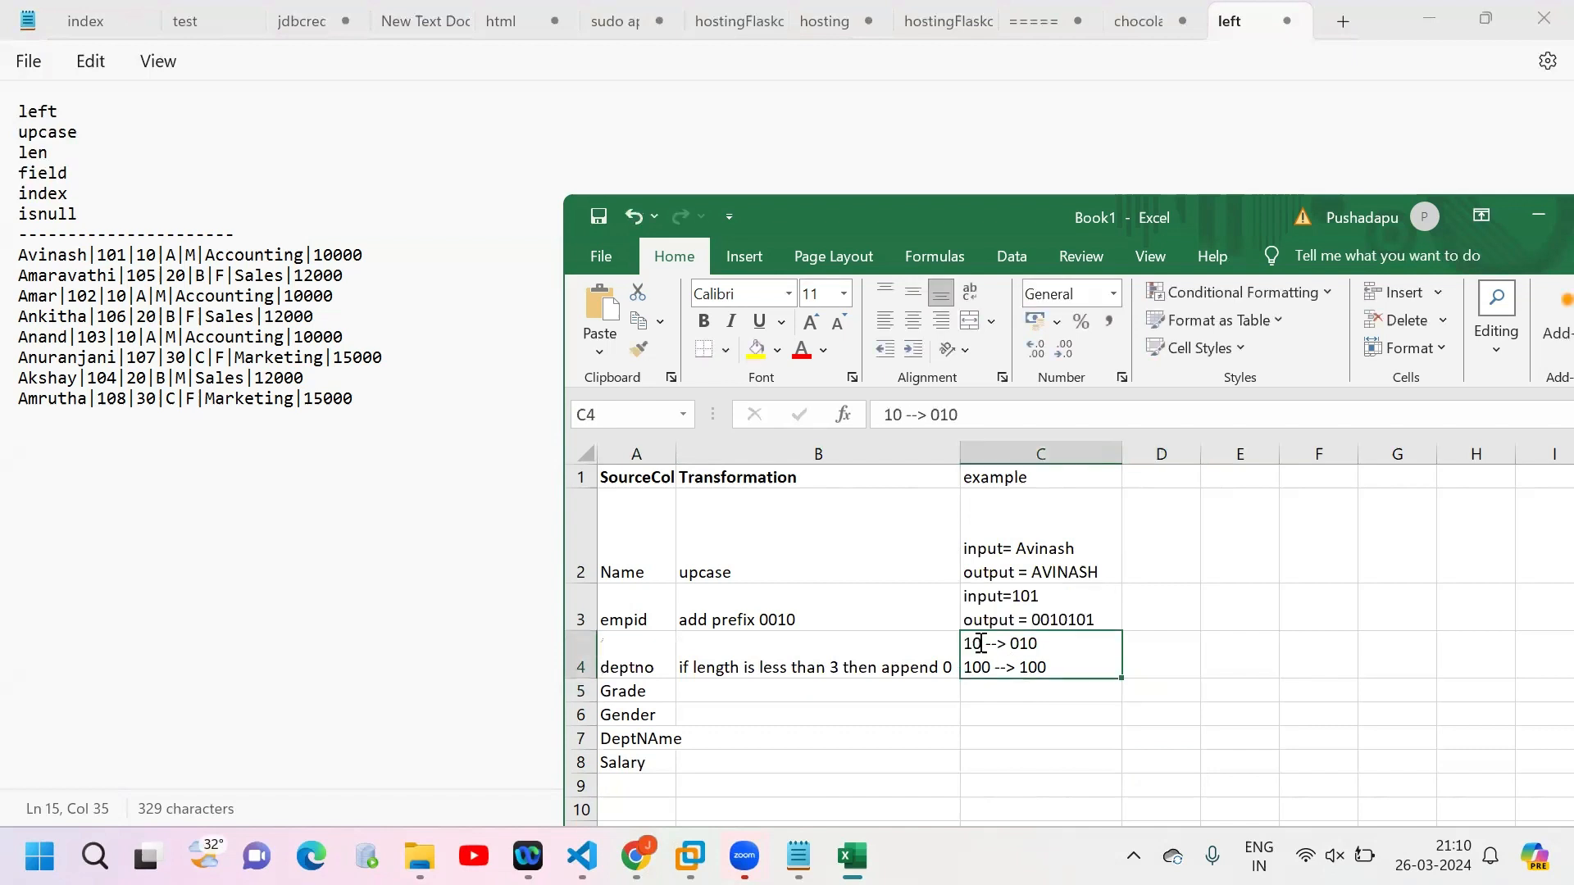
pyautogui.doubleClick(983, 644)
pyautogui.doubleClick(1022, 644)
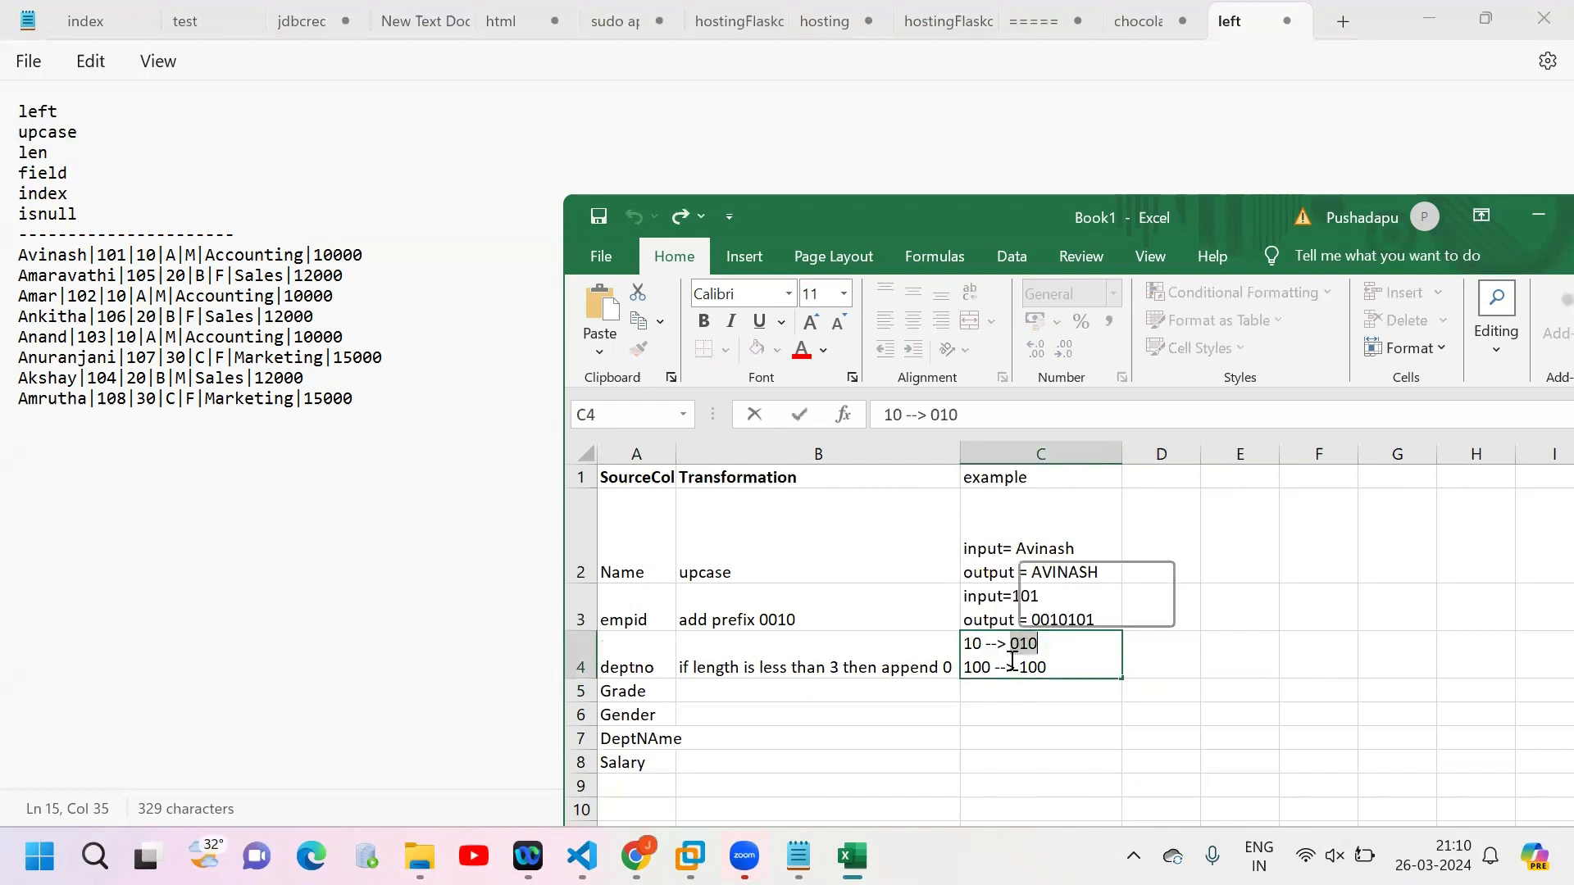
# Step: Set the length limit in the deptno transformation in B4 to 5
pyautogui.click(838, 668)
pyautogui.doubleClick(838, 668)
pyautogui.press('BackSpace')
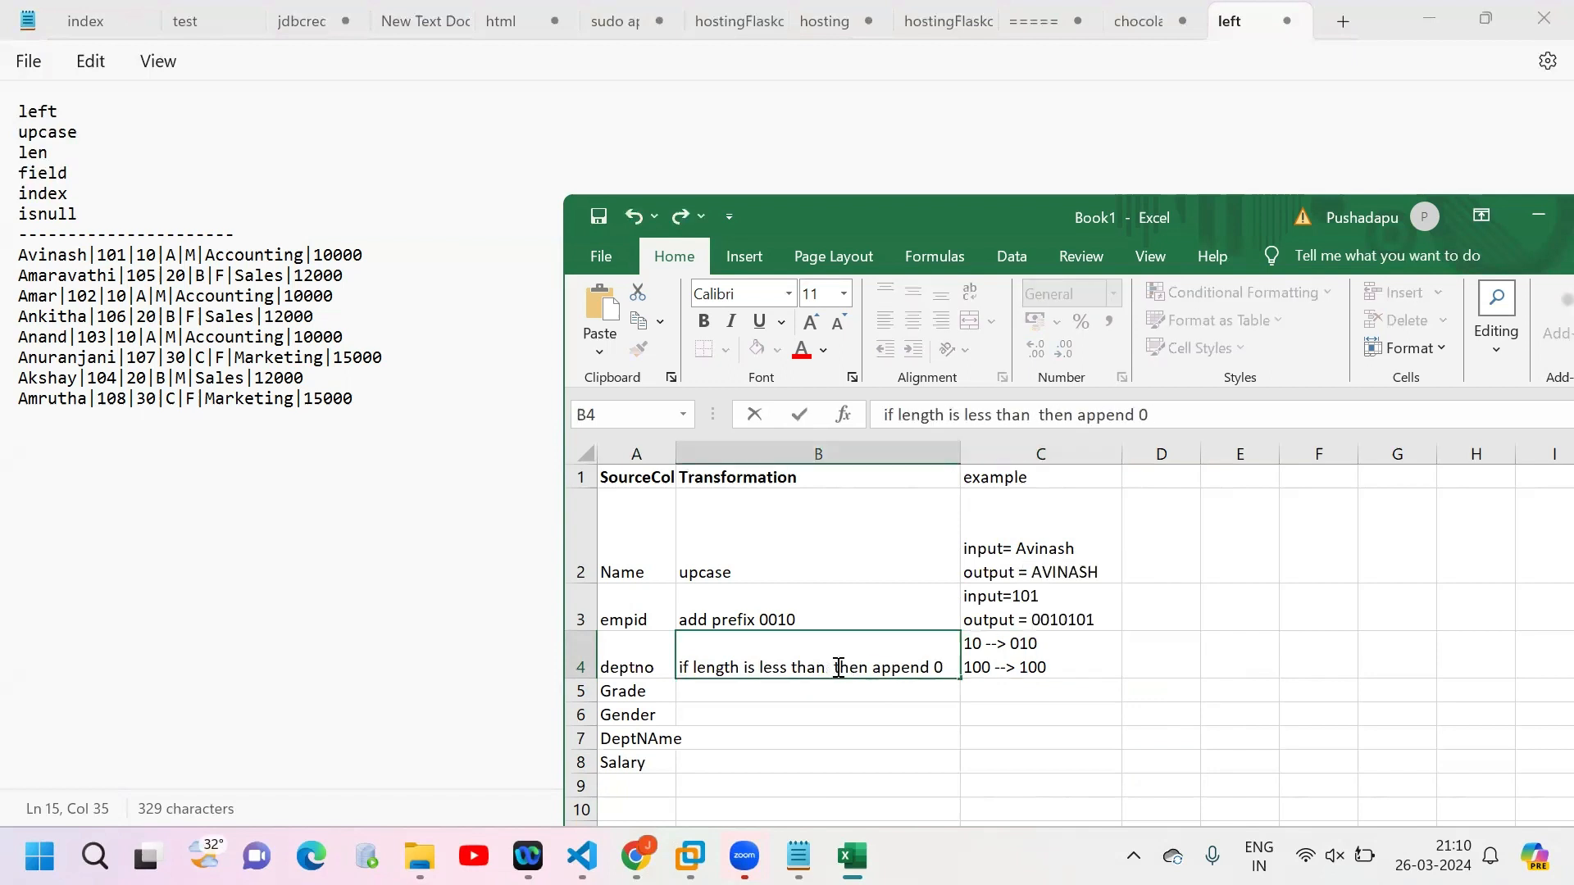
pyautogui.write('5')
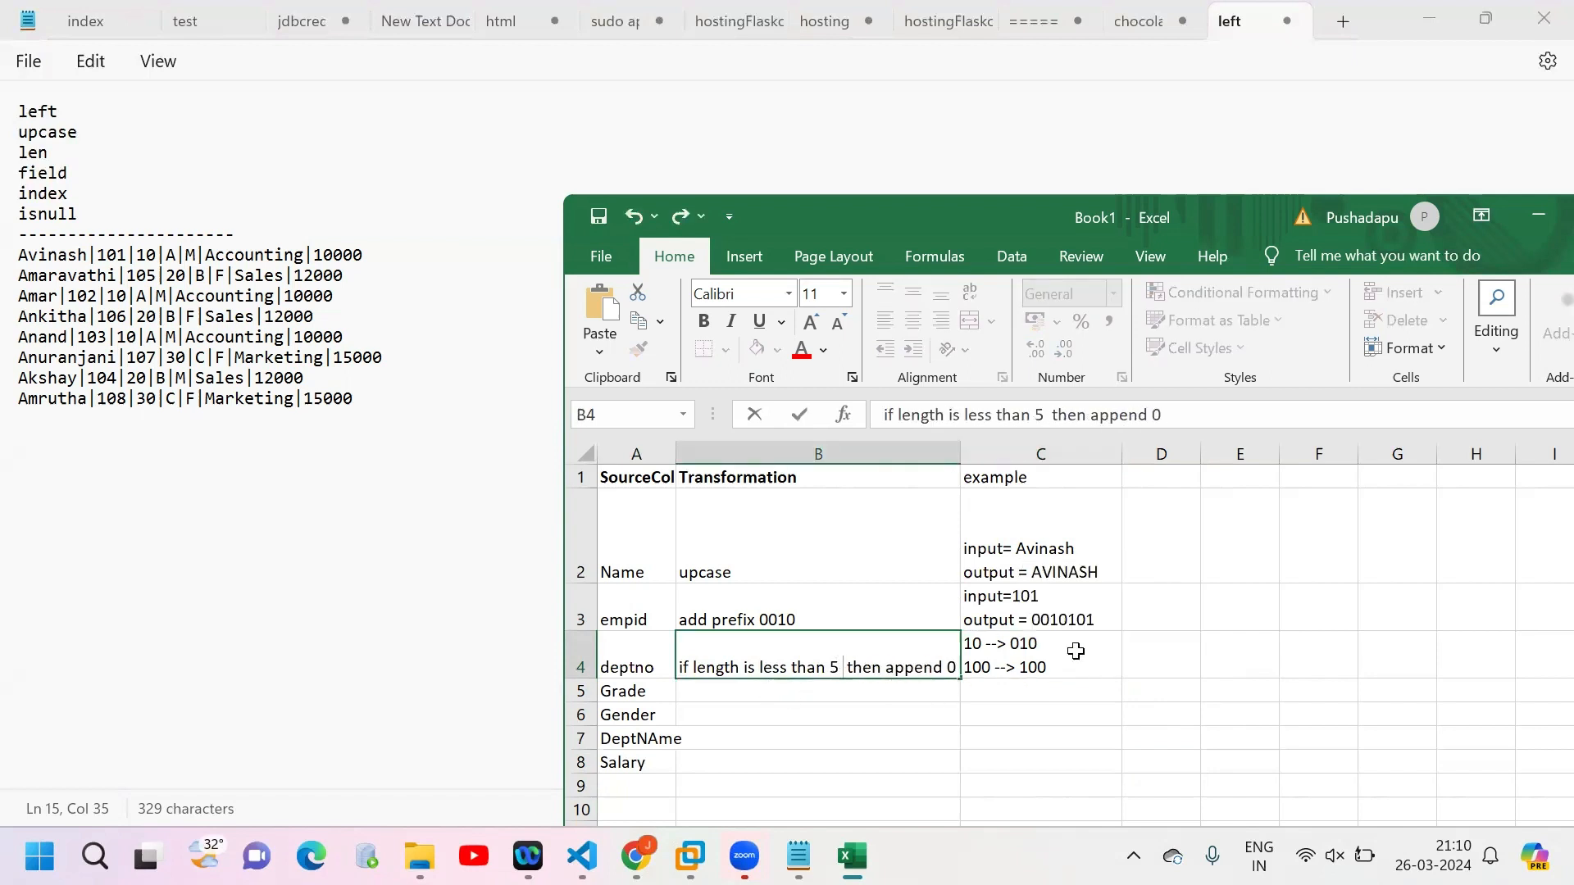
# Step: Pad the output on the first line of the deptno example in C4 with zeros so it reads 00010
pyautogui.click(1017, 644)
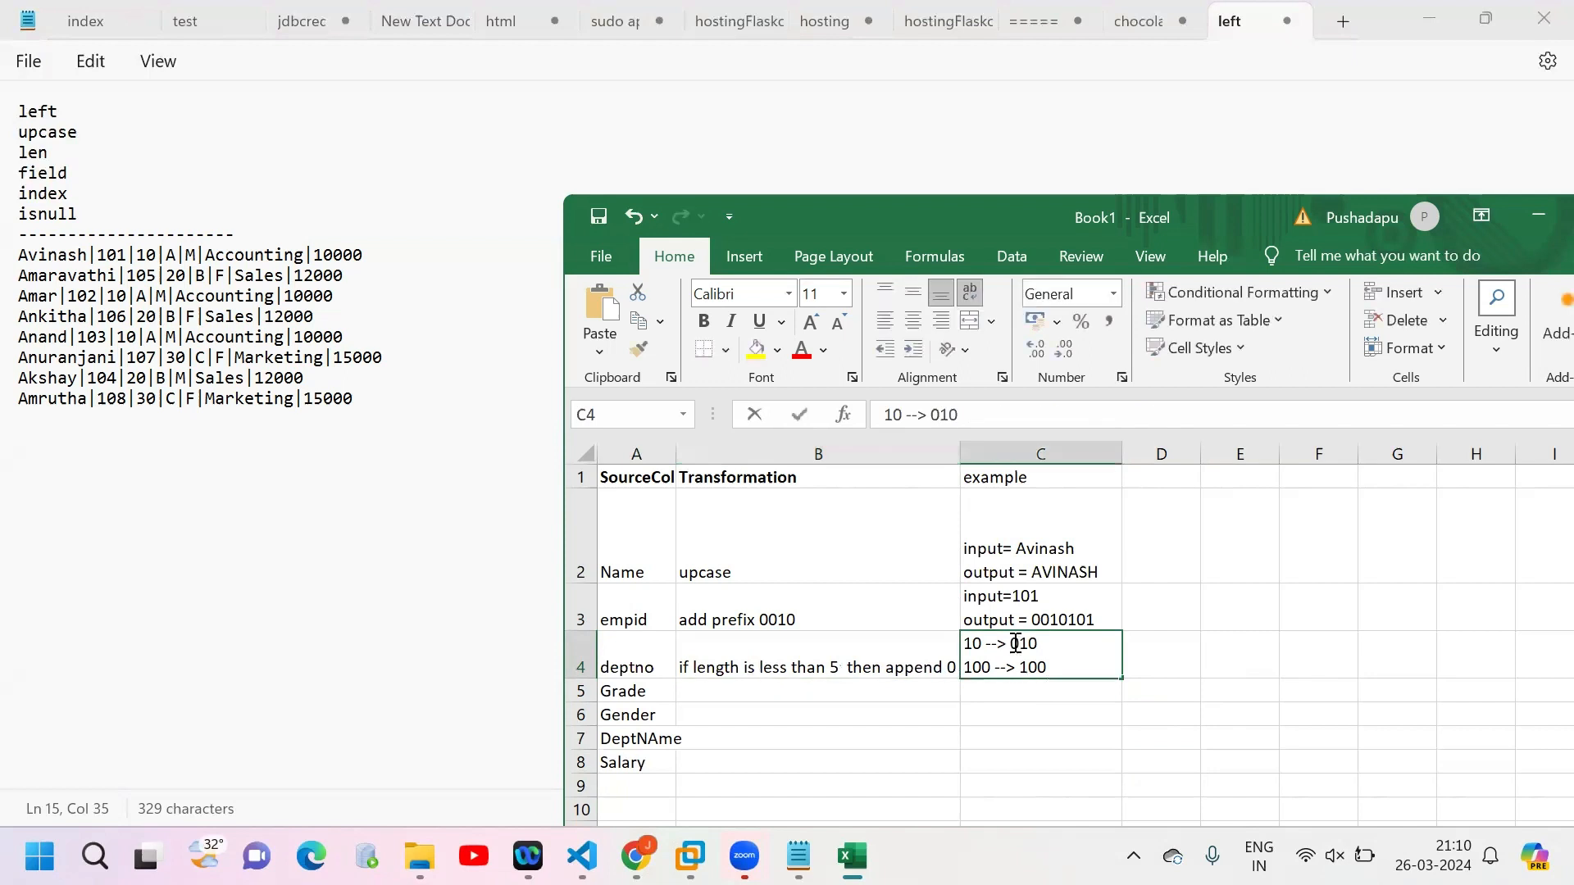
pyautogui.doubleClick(1016, 644)
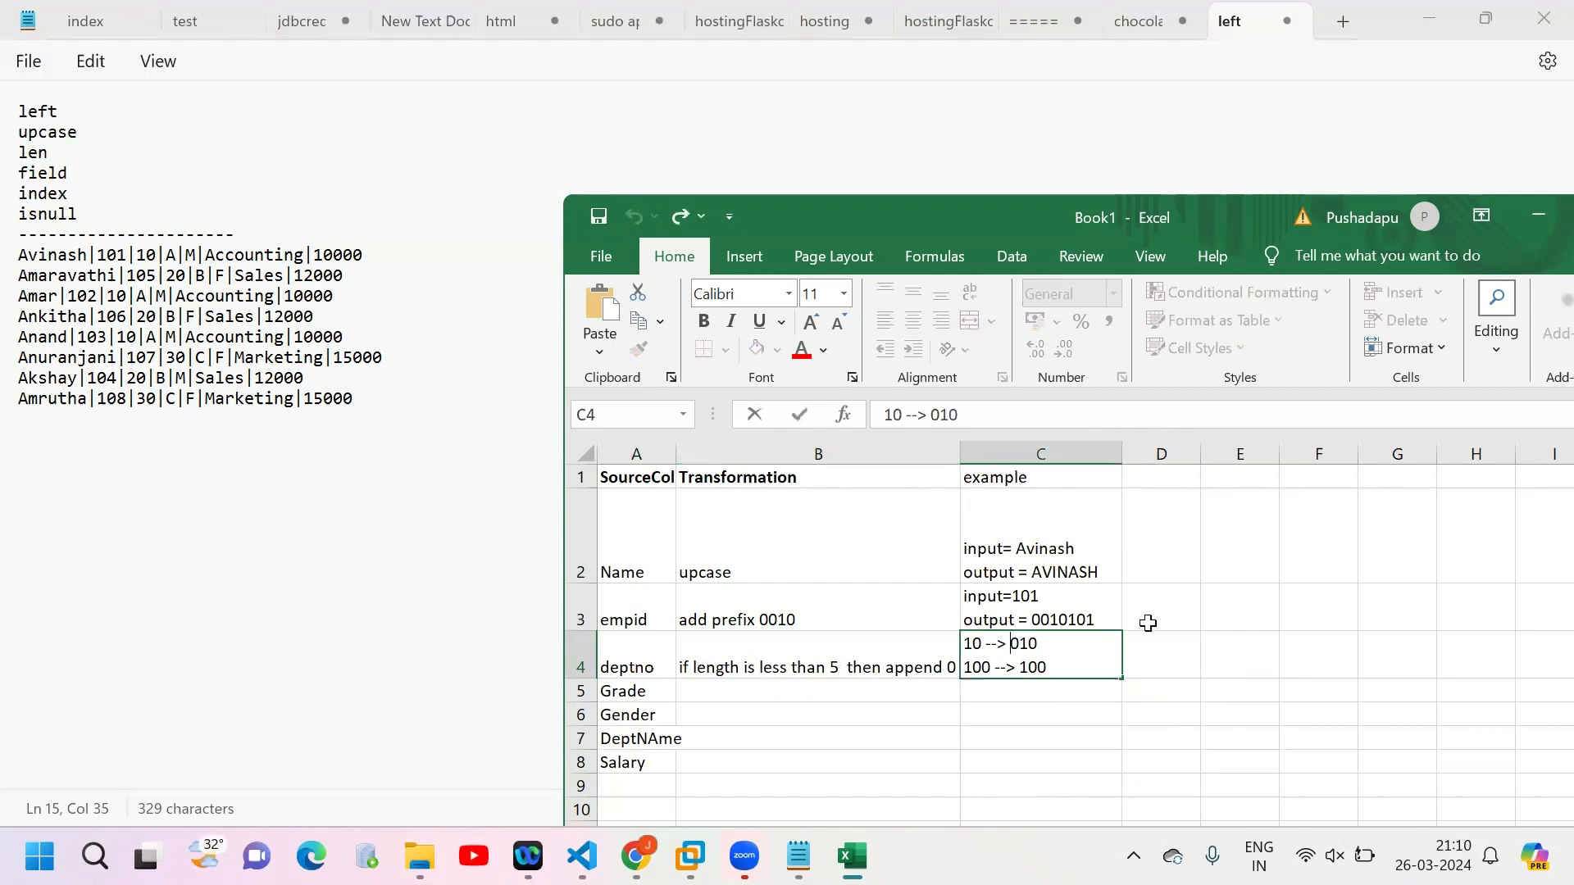
pyautogui.write('00')
pyautogui.moveTo(1068, 642); pyautogui.dragTo(1010, 645)
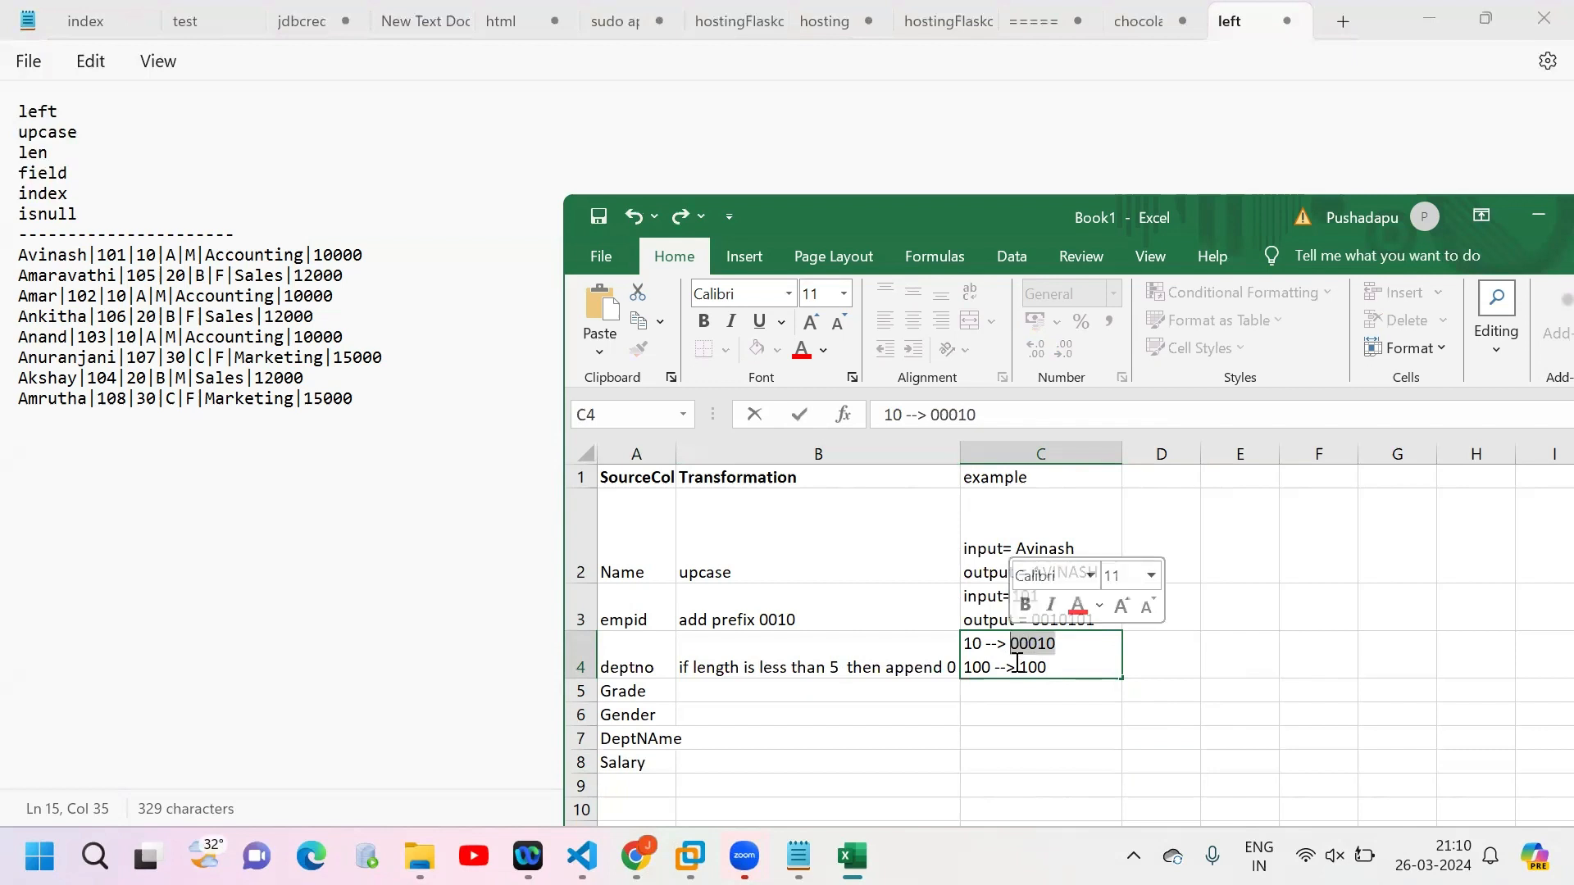
# Step: Pad the output on the second line of the deptno example in C4 so it reads 00100
pyautogui.click(1020, 665)
pyautogui.press('Return')
pyautogui.press('Return')
pyautogui.press('Return')
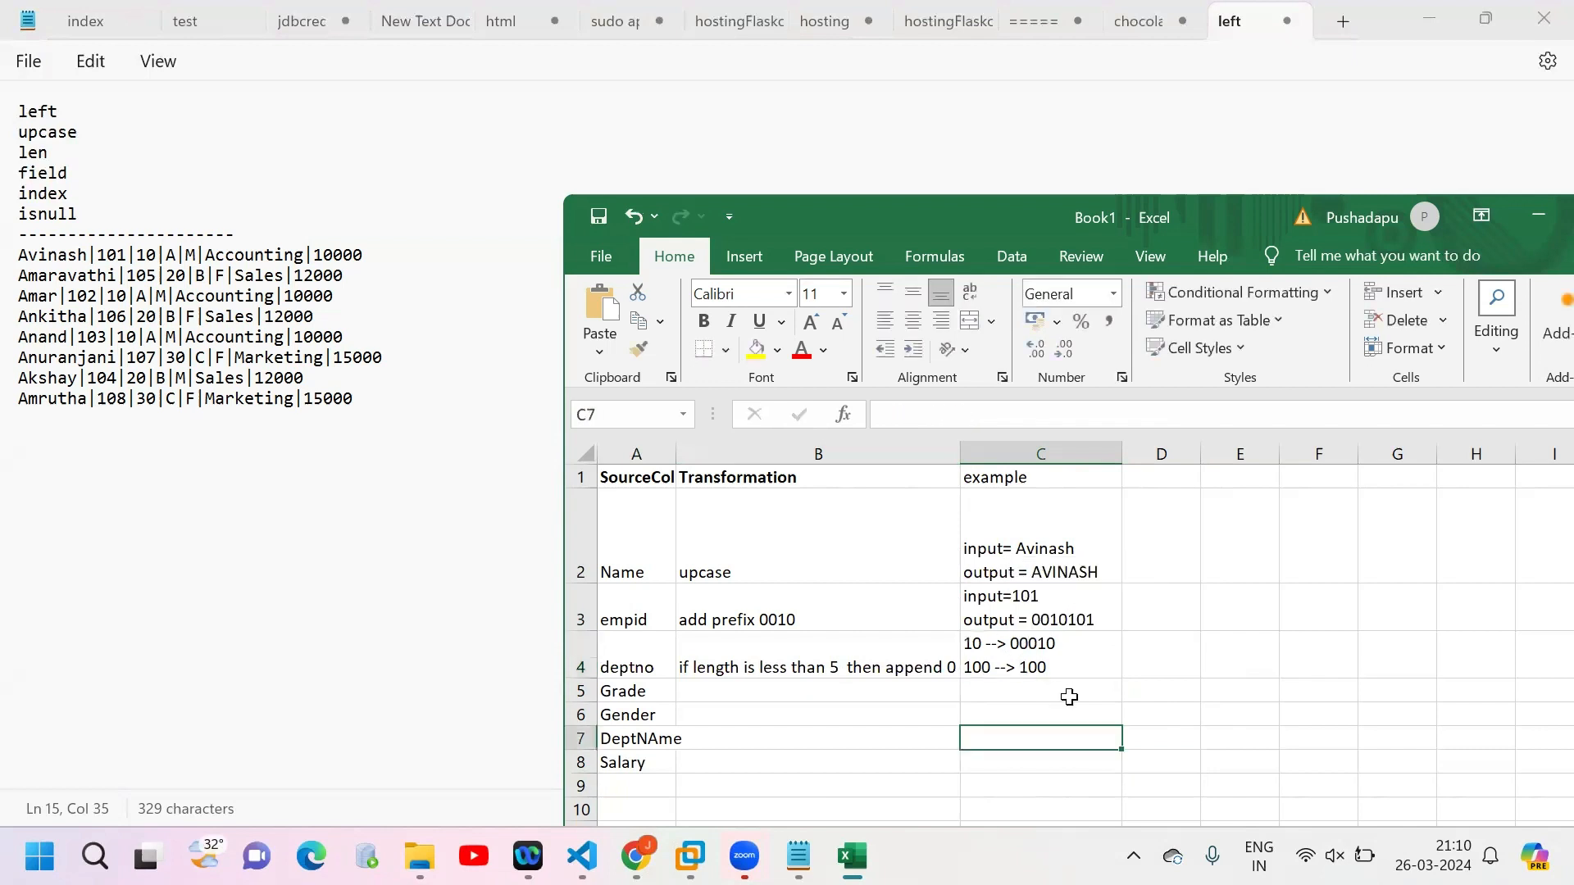
pyautogui.write('0')
pyautogui.press('BackSpace')
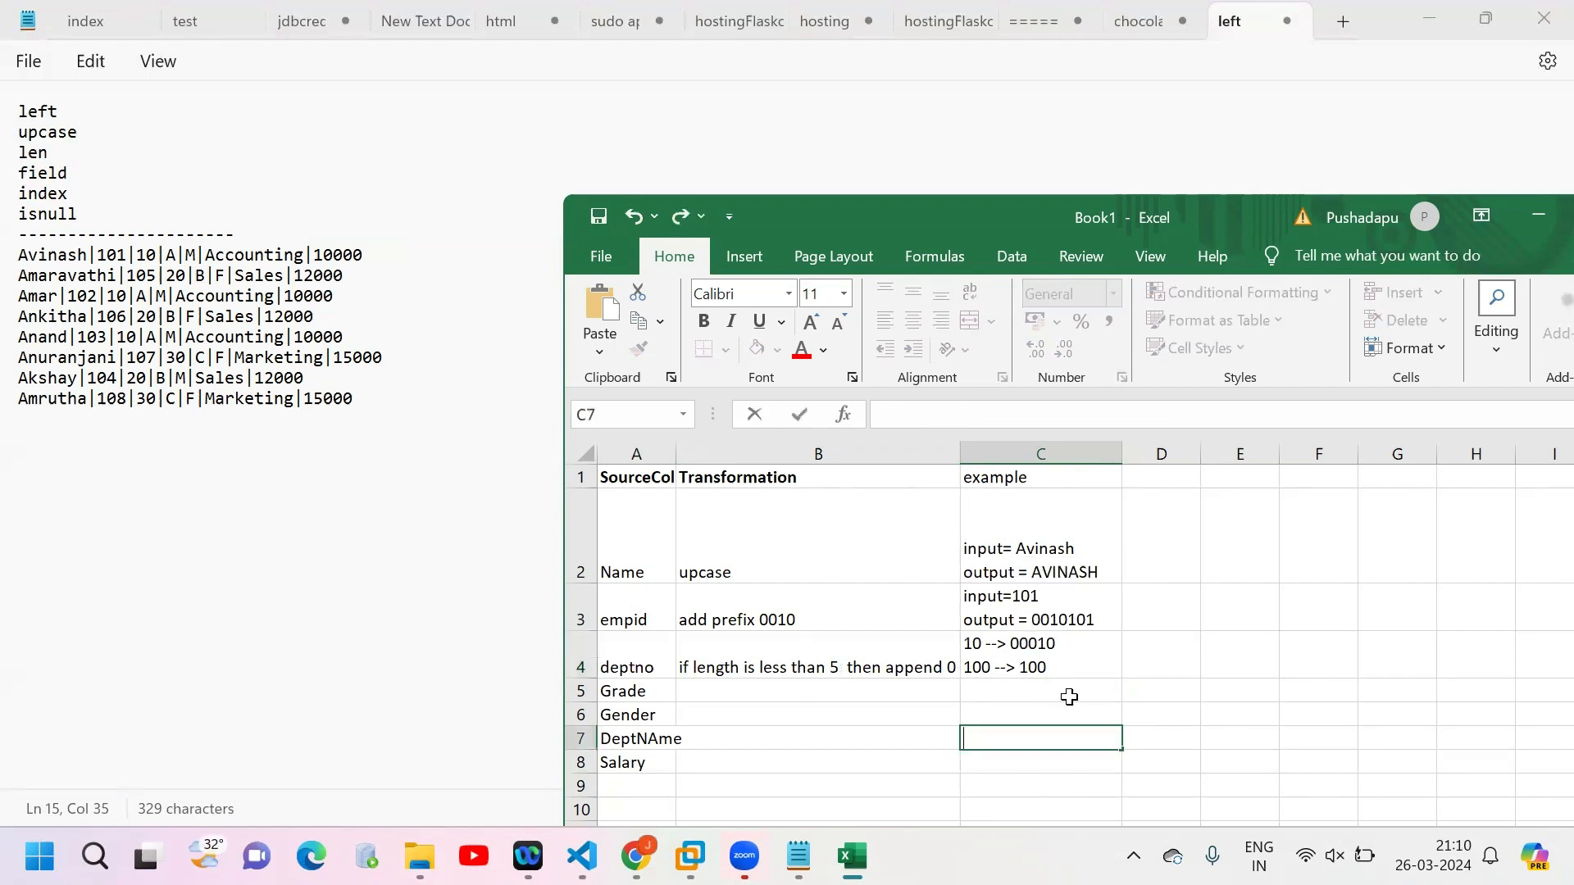
pyautogui.click(1021, 665)
pyautogui.doubleClick(1021, 664)
pyautogui.write('00')
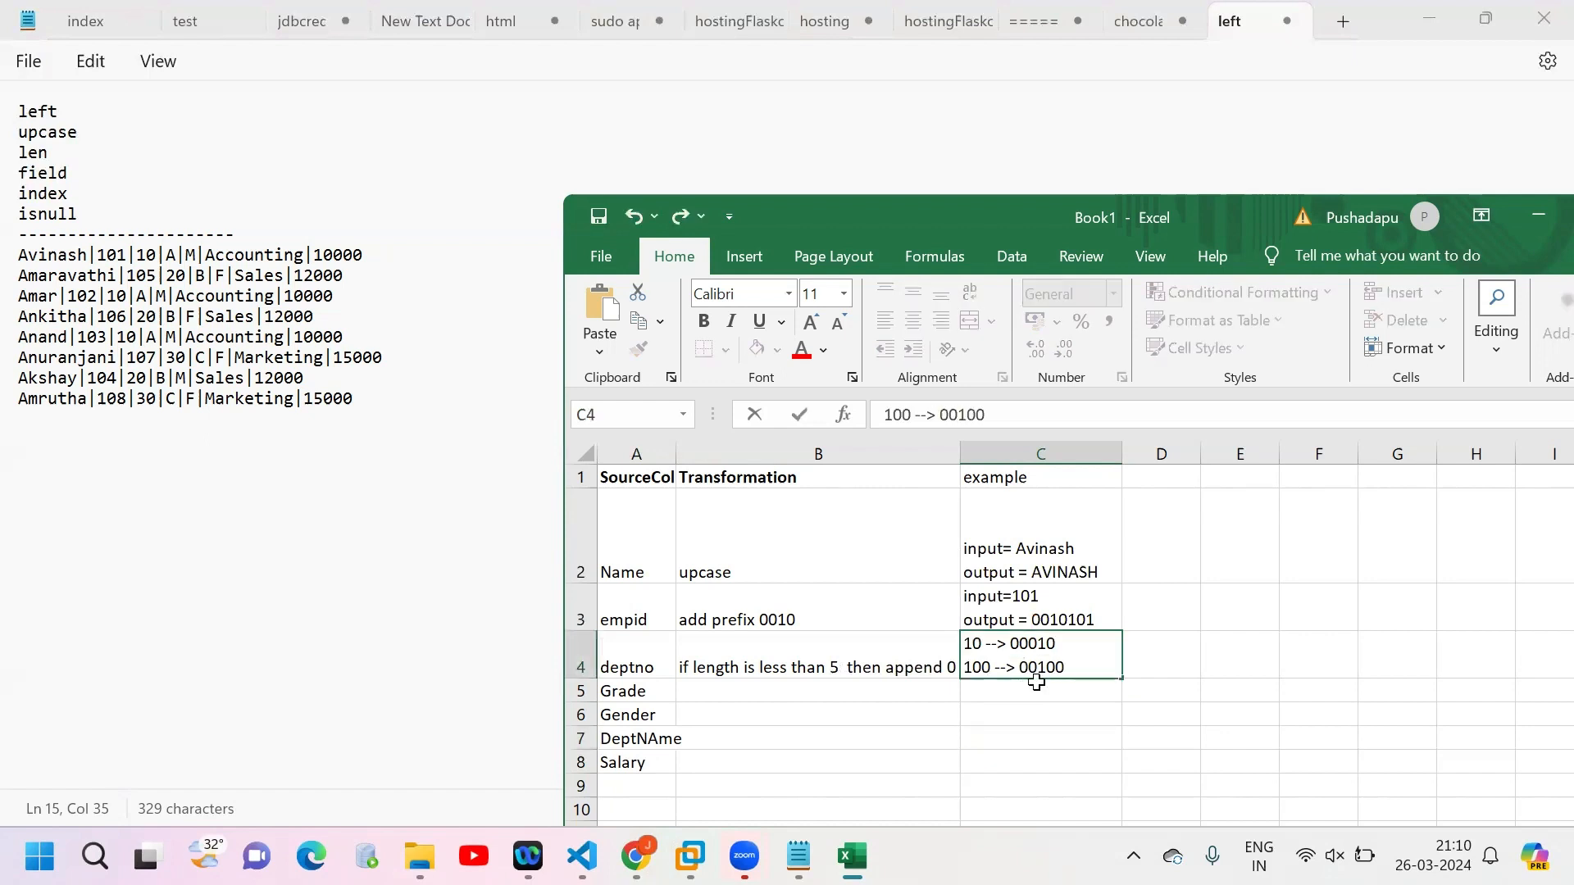
pyautogui.doubleClick(1040, 666)
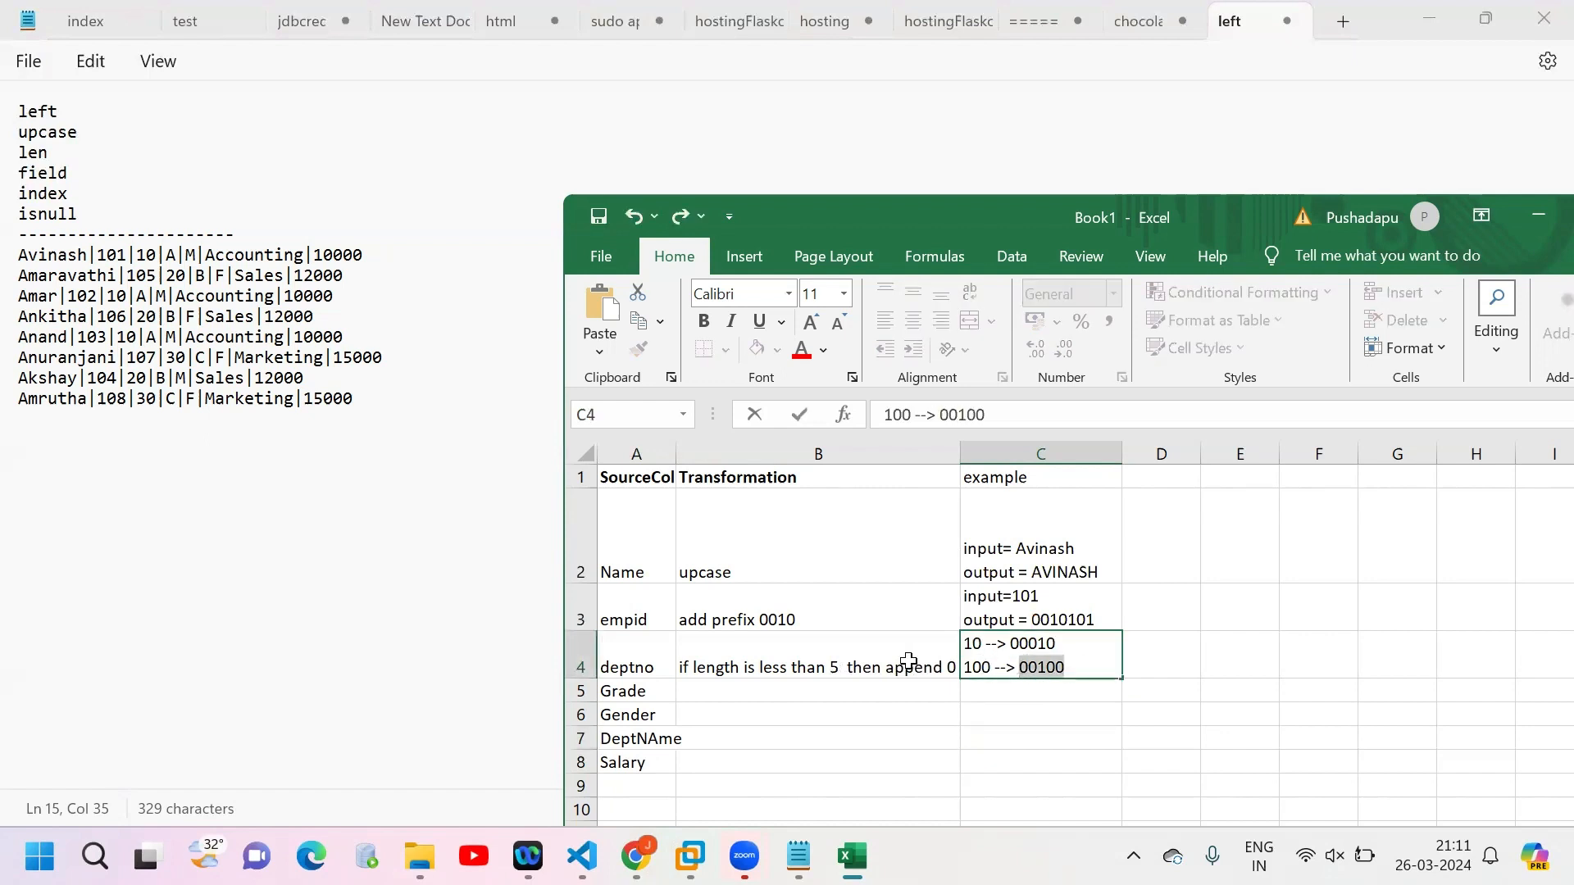
# Step: Enter "no transformation" as the transformation for Grade in B5
pyautogui.click(804, 691)
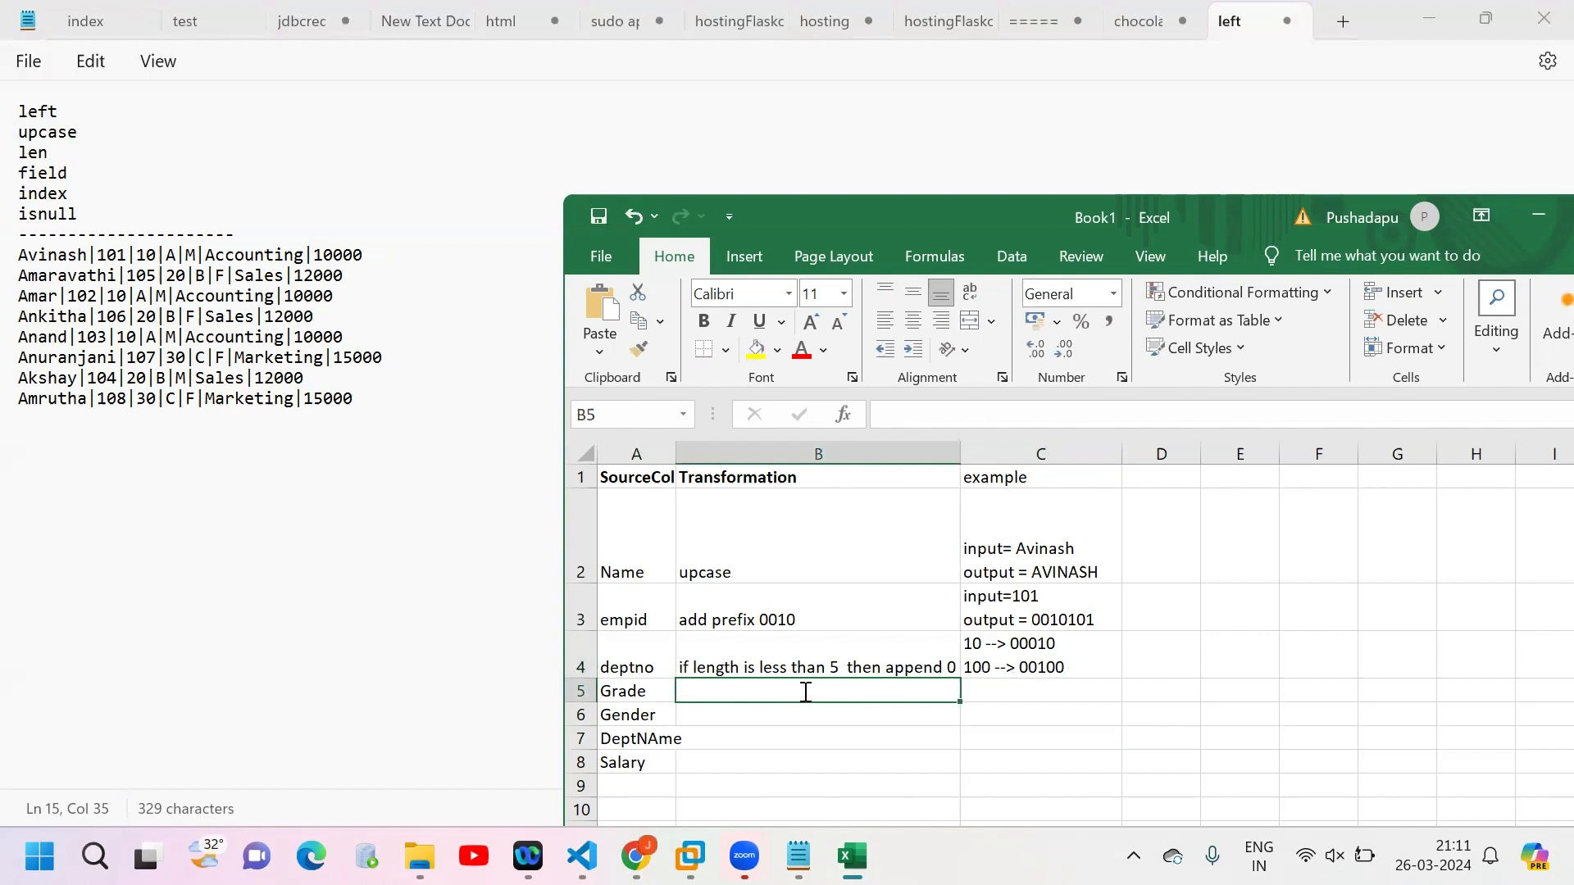
pyautogui.write('no transformation')
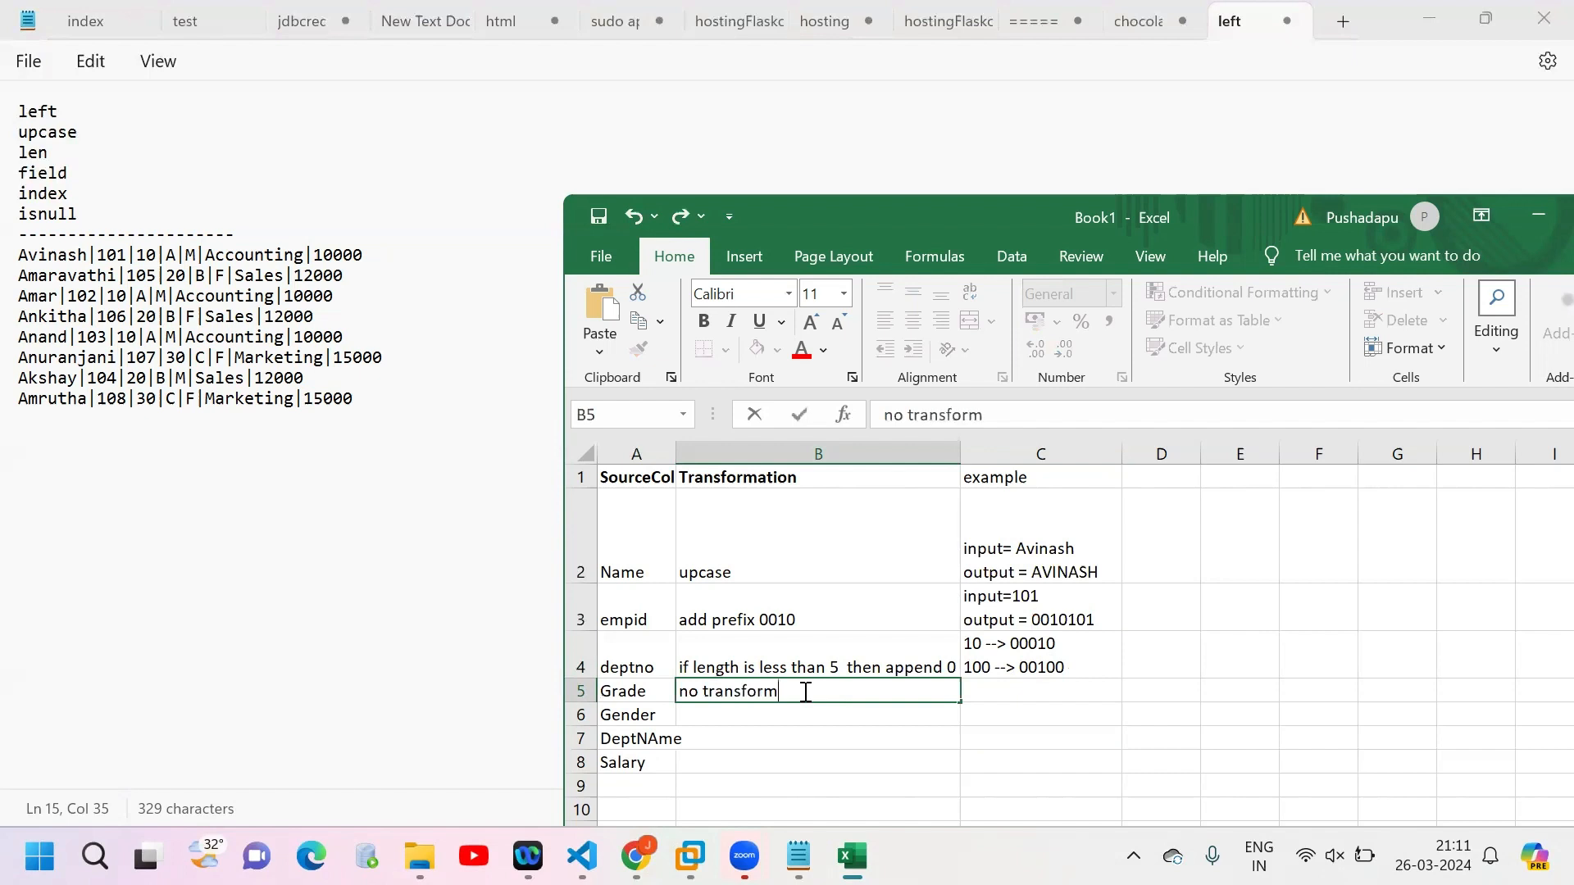
pyautogui.press('Return')
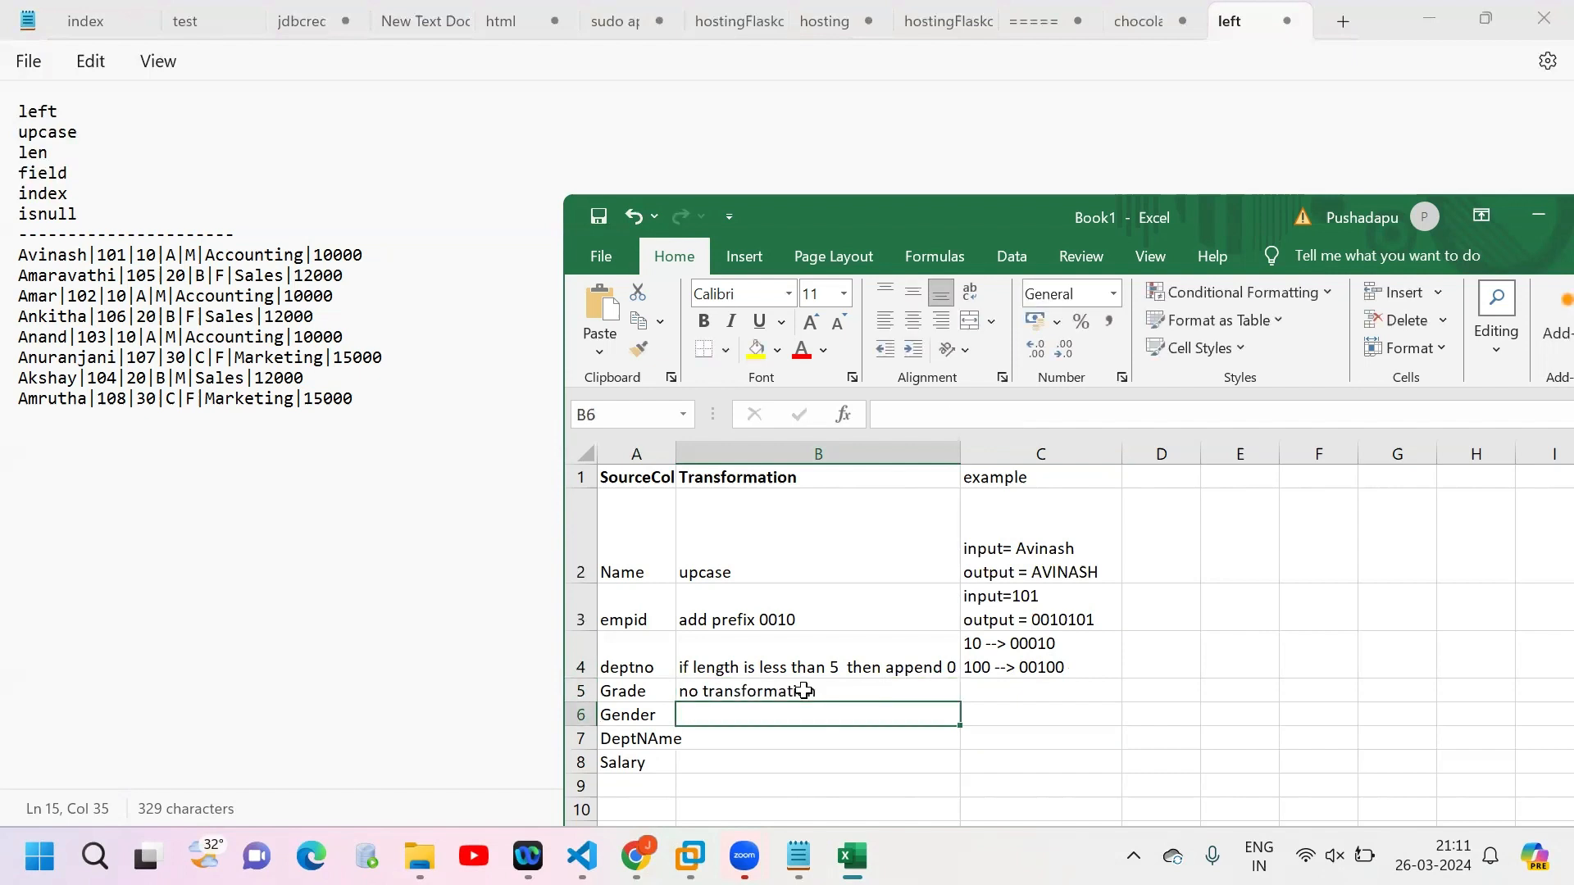
# Step: Enter "if Gender is Null then save them to a different file" as the Gender transformation in B6 and fit column B to its contents
pyautogui.write('if')
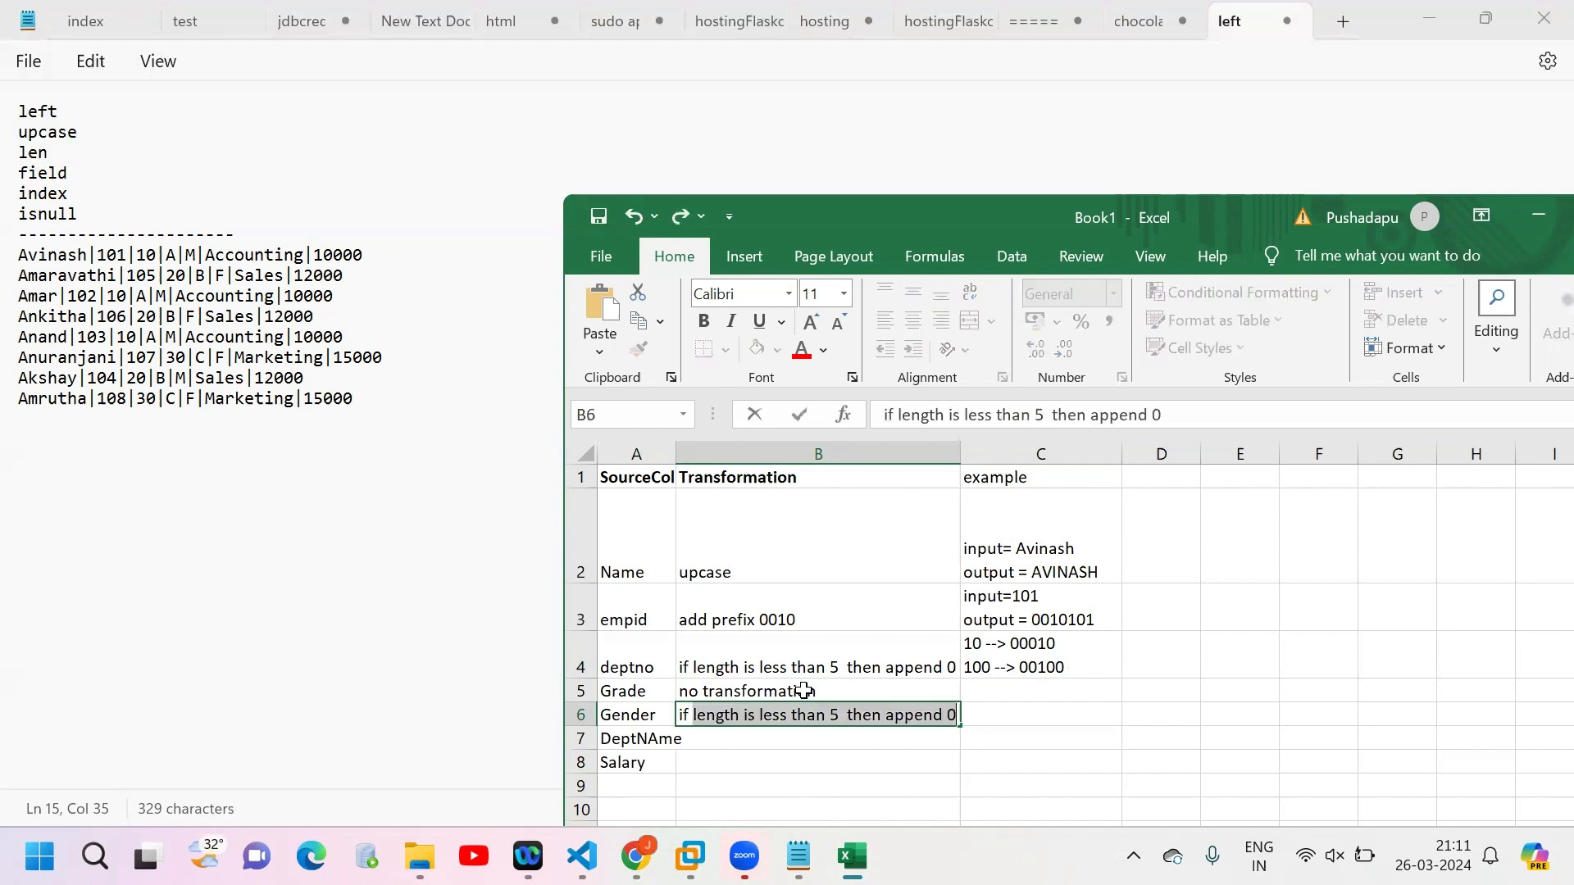
pyautogui.write(' Gender is ')
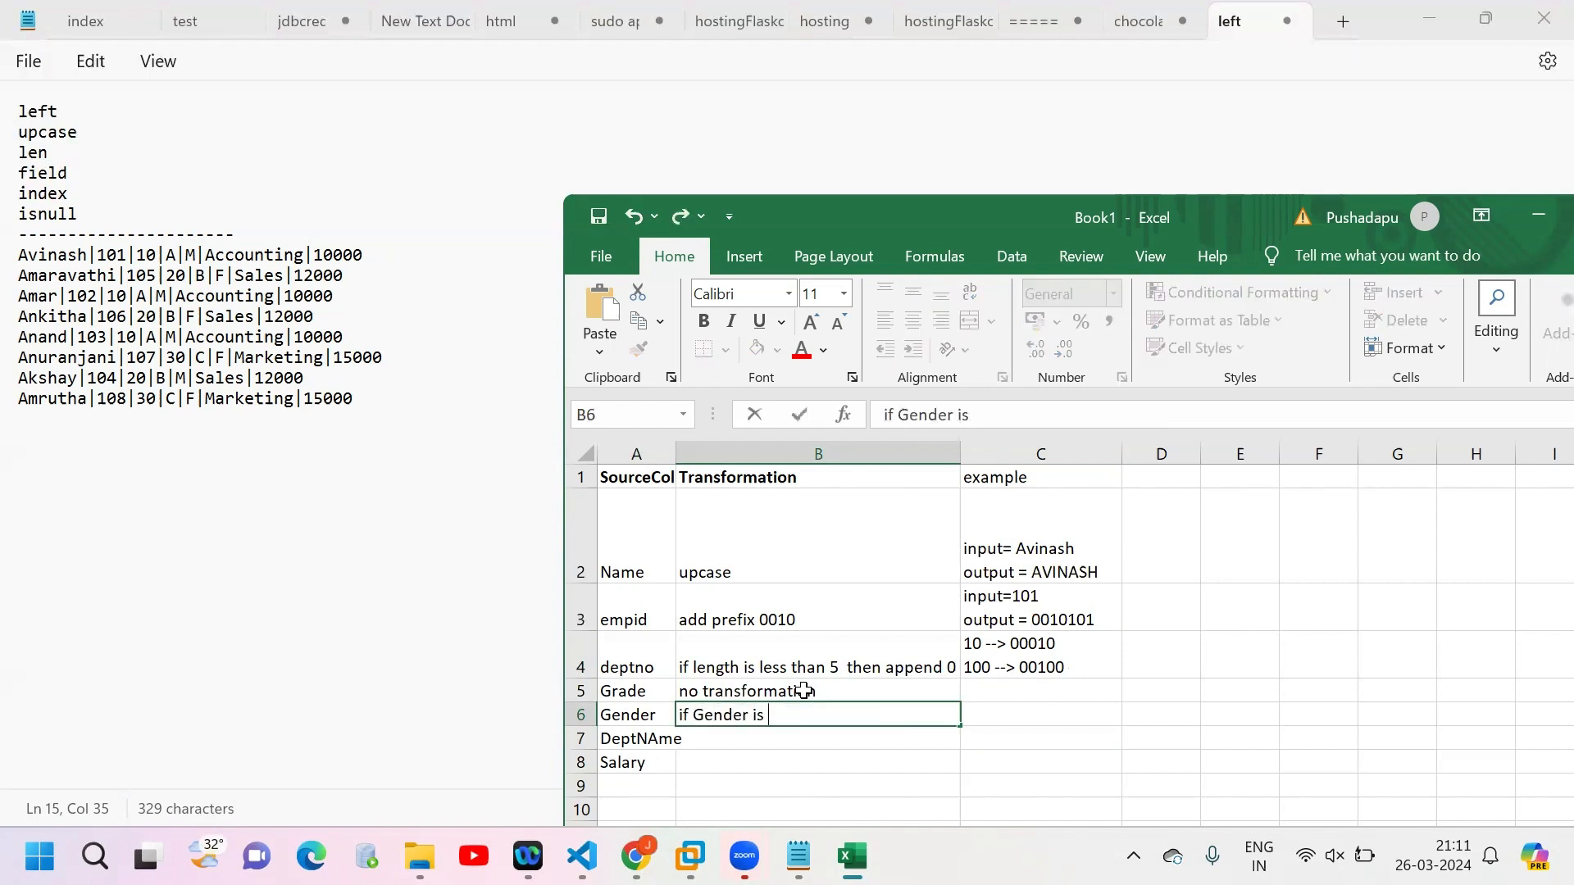
pyautogui.write('Null then save them to a ')
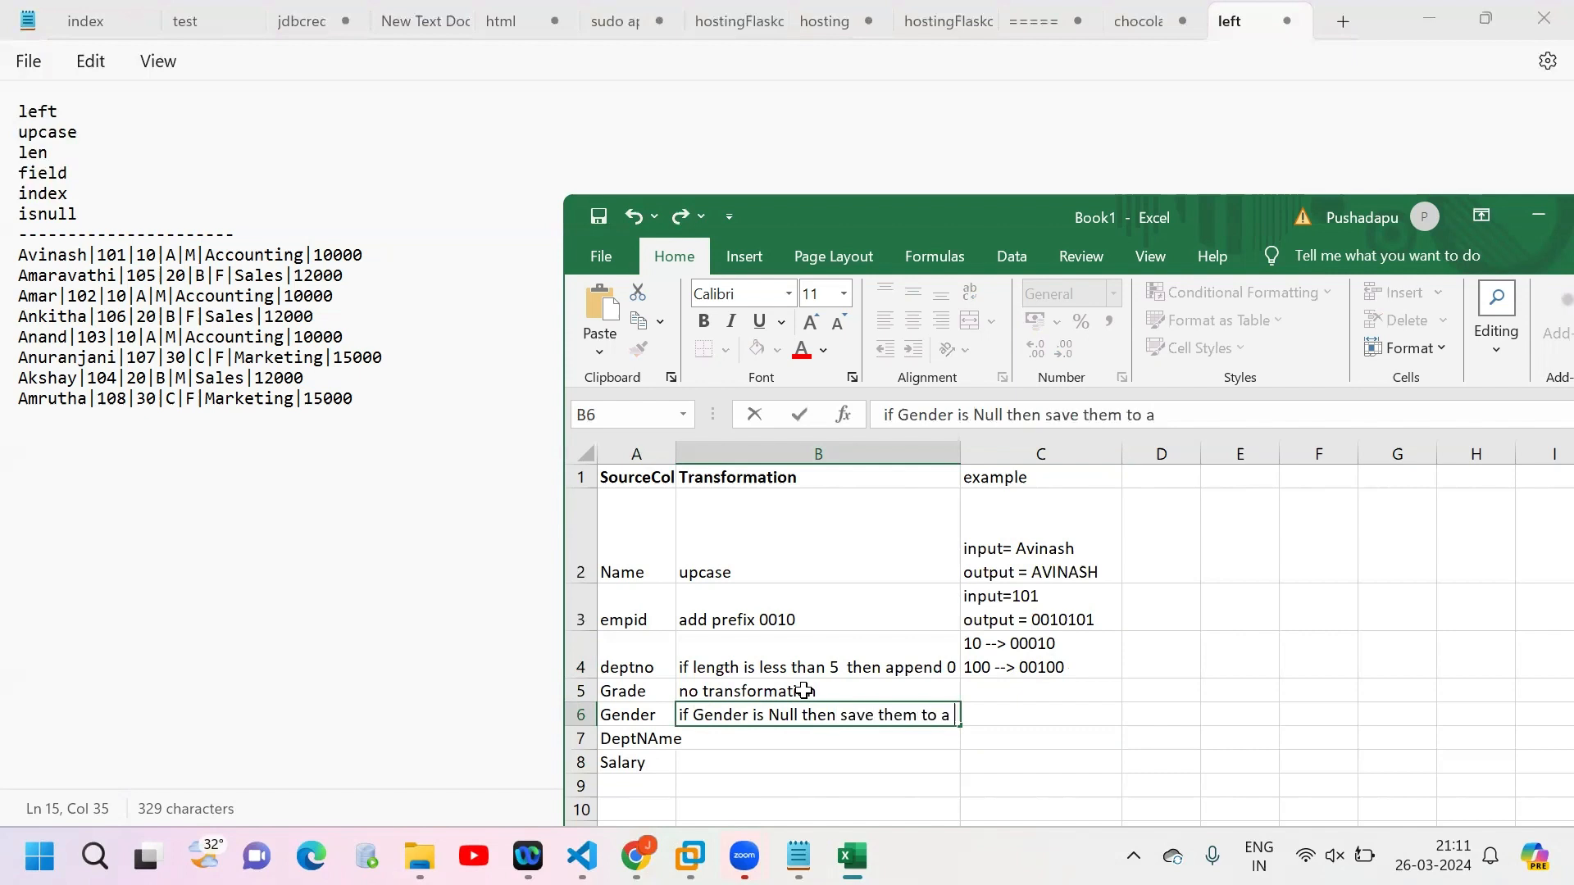
pyautogui.write('different fil')
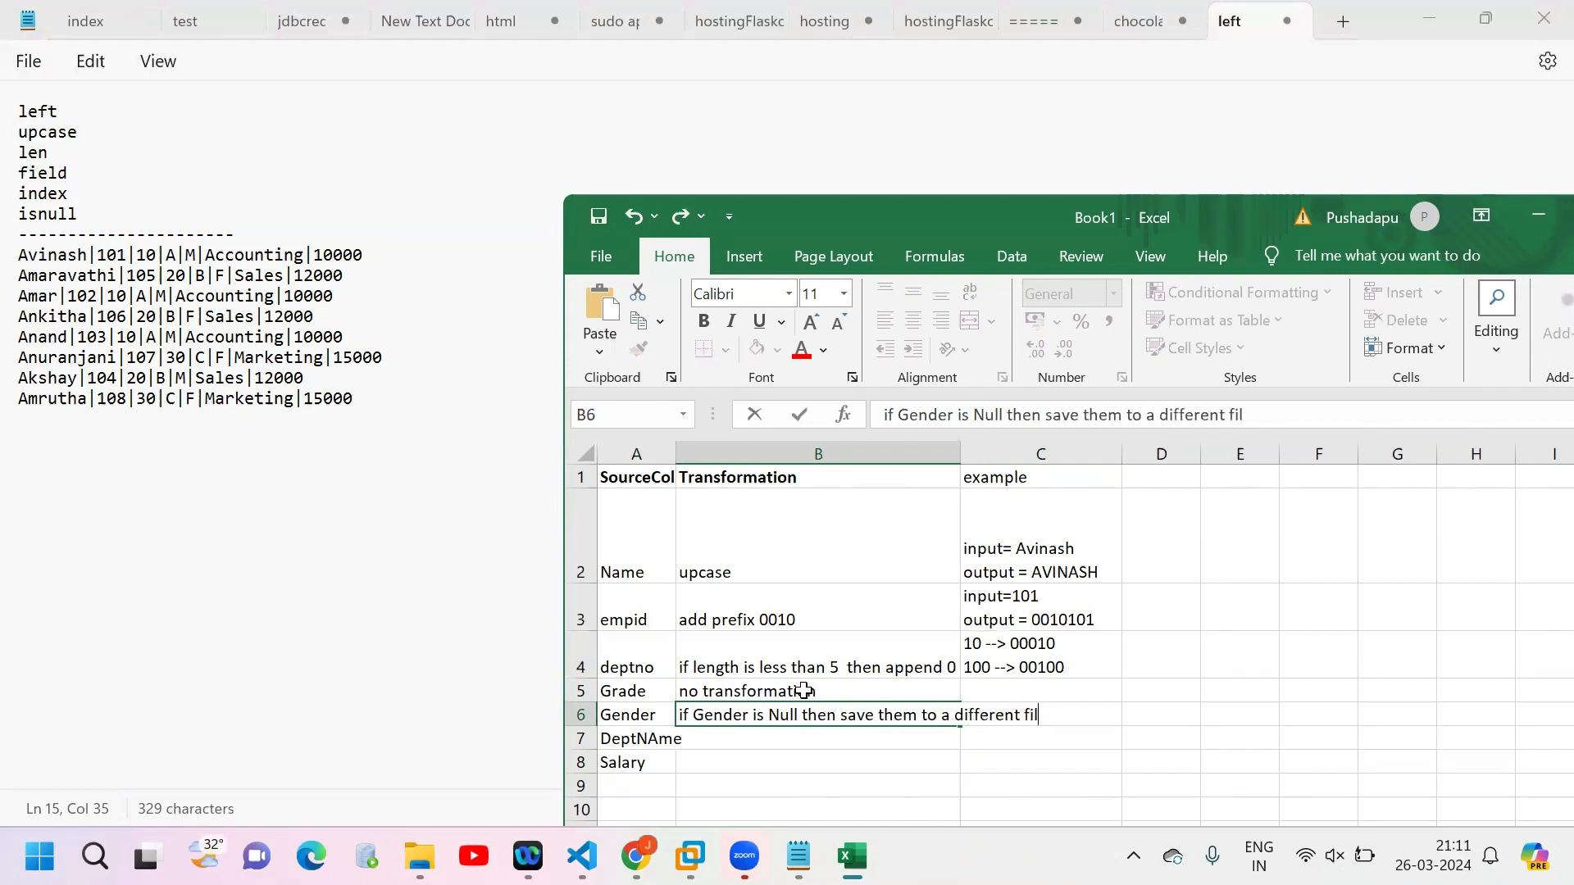
pyautogui.write('e')
pyautogui.press('Return')
pyautogui.click(828, 714)
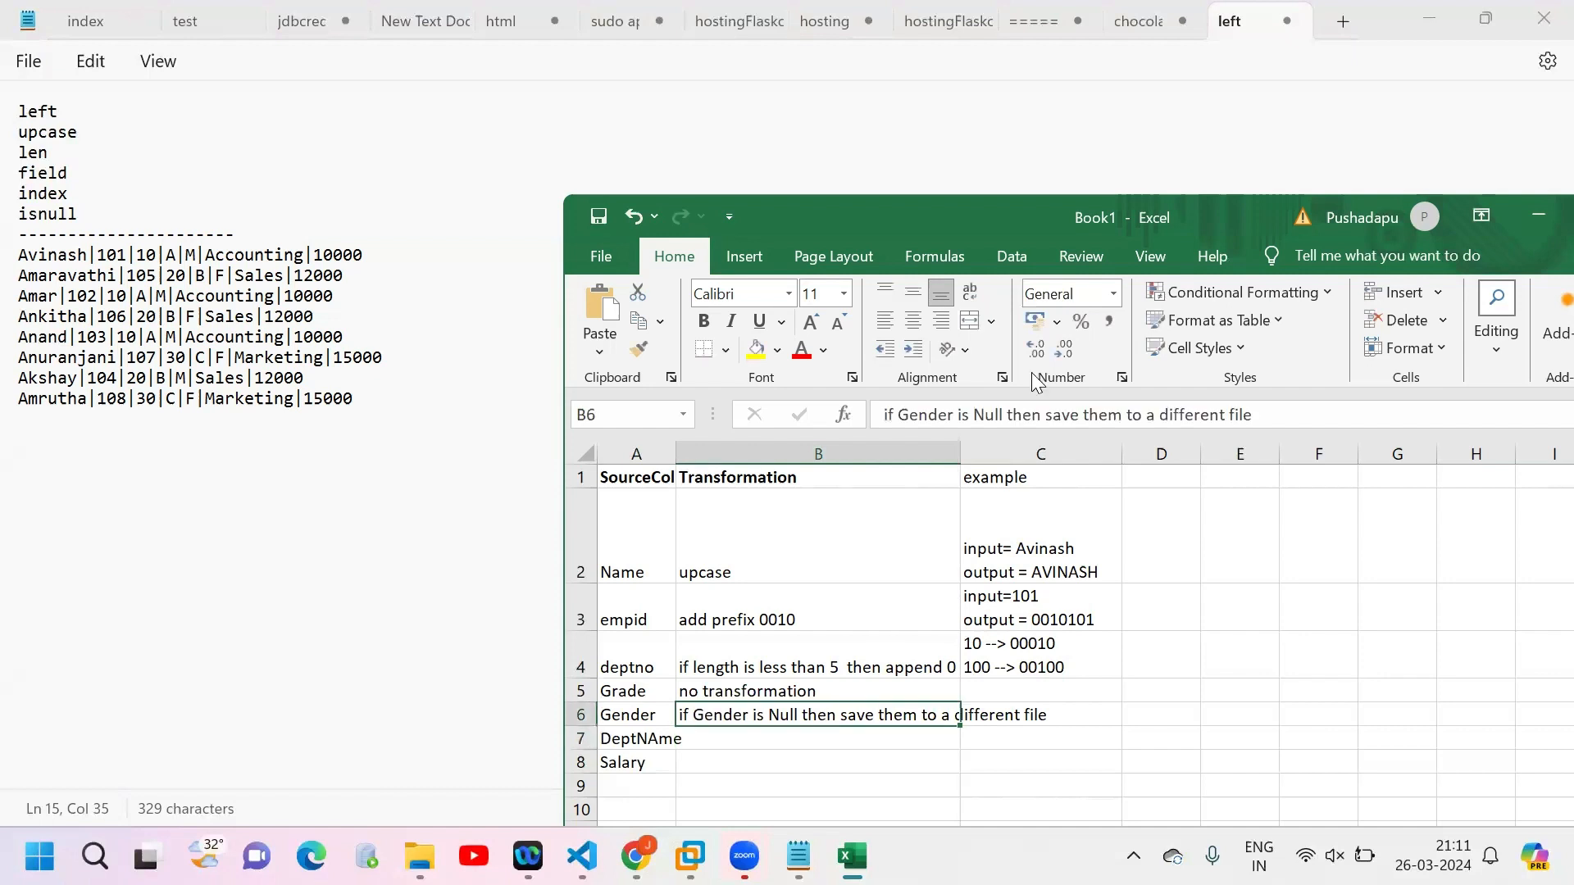
pyautogui.doubleClick(959, 452)
# Step: Enter "take first 5 characters" as the transformation for the department name in B7
pyautogui.press('Down')
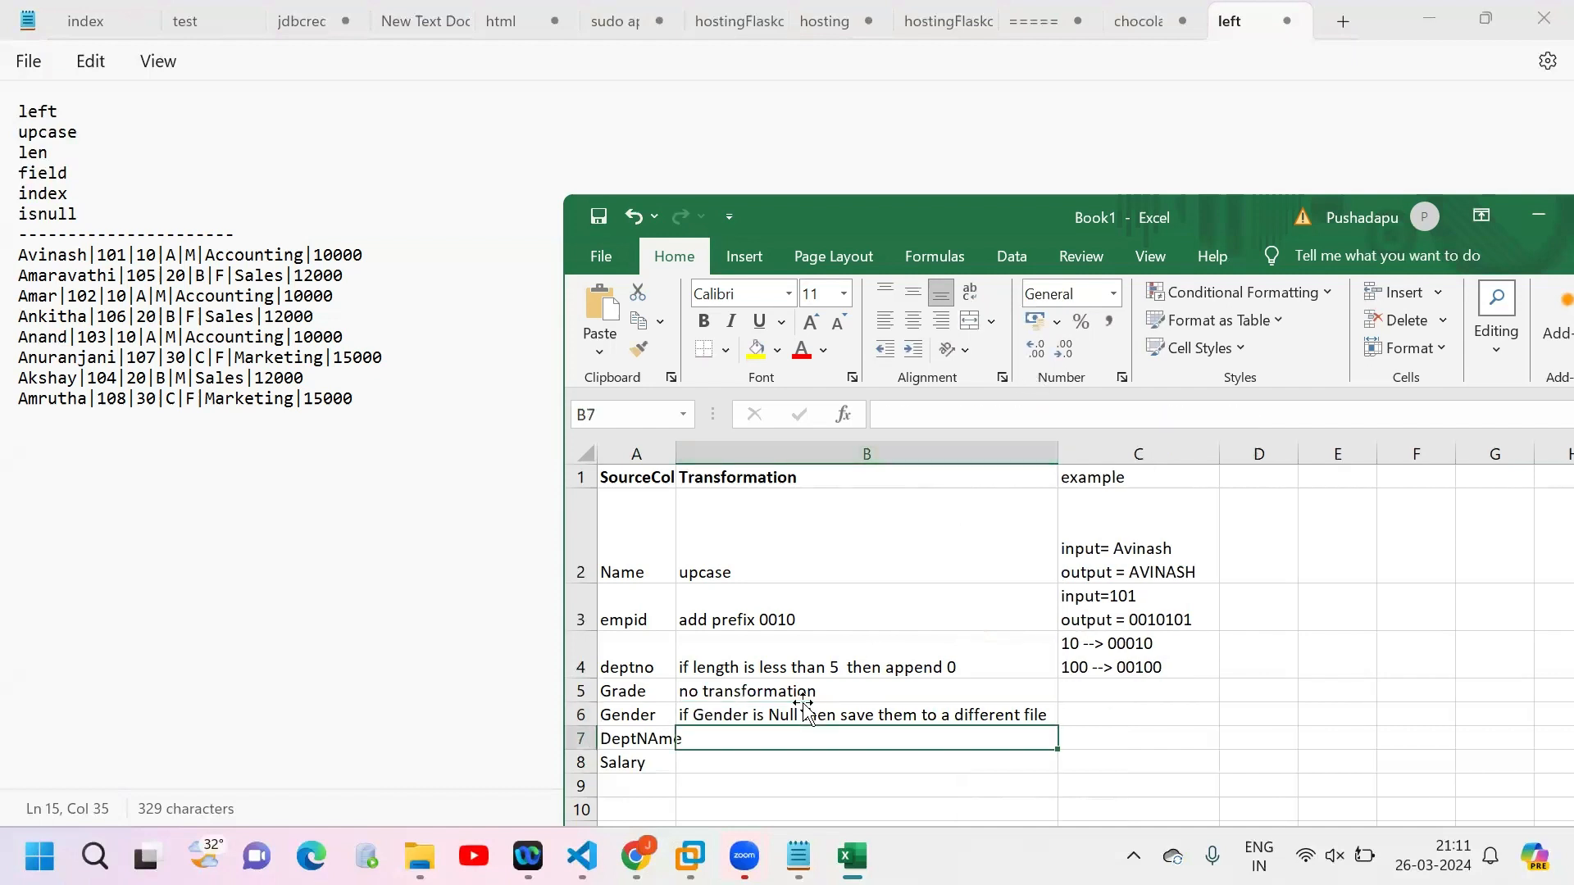
pyautogui.write('take first 4')
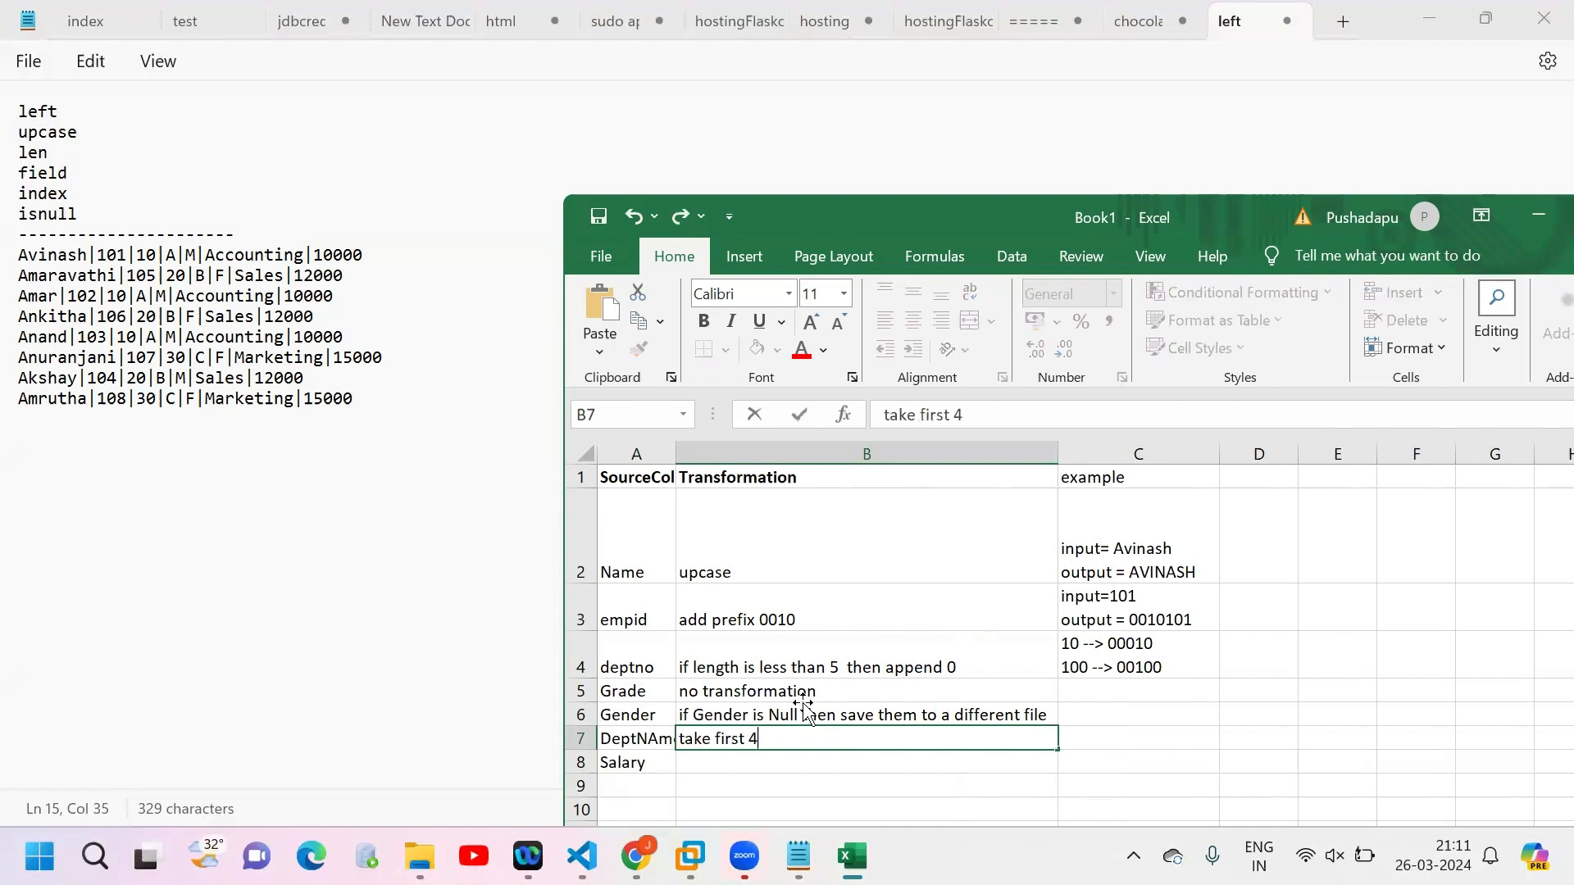
pyautogui.press('BackSpace')
pyautogui.write('5 characters')
pyautogui.press('Tab')
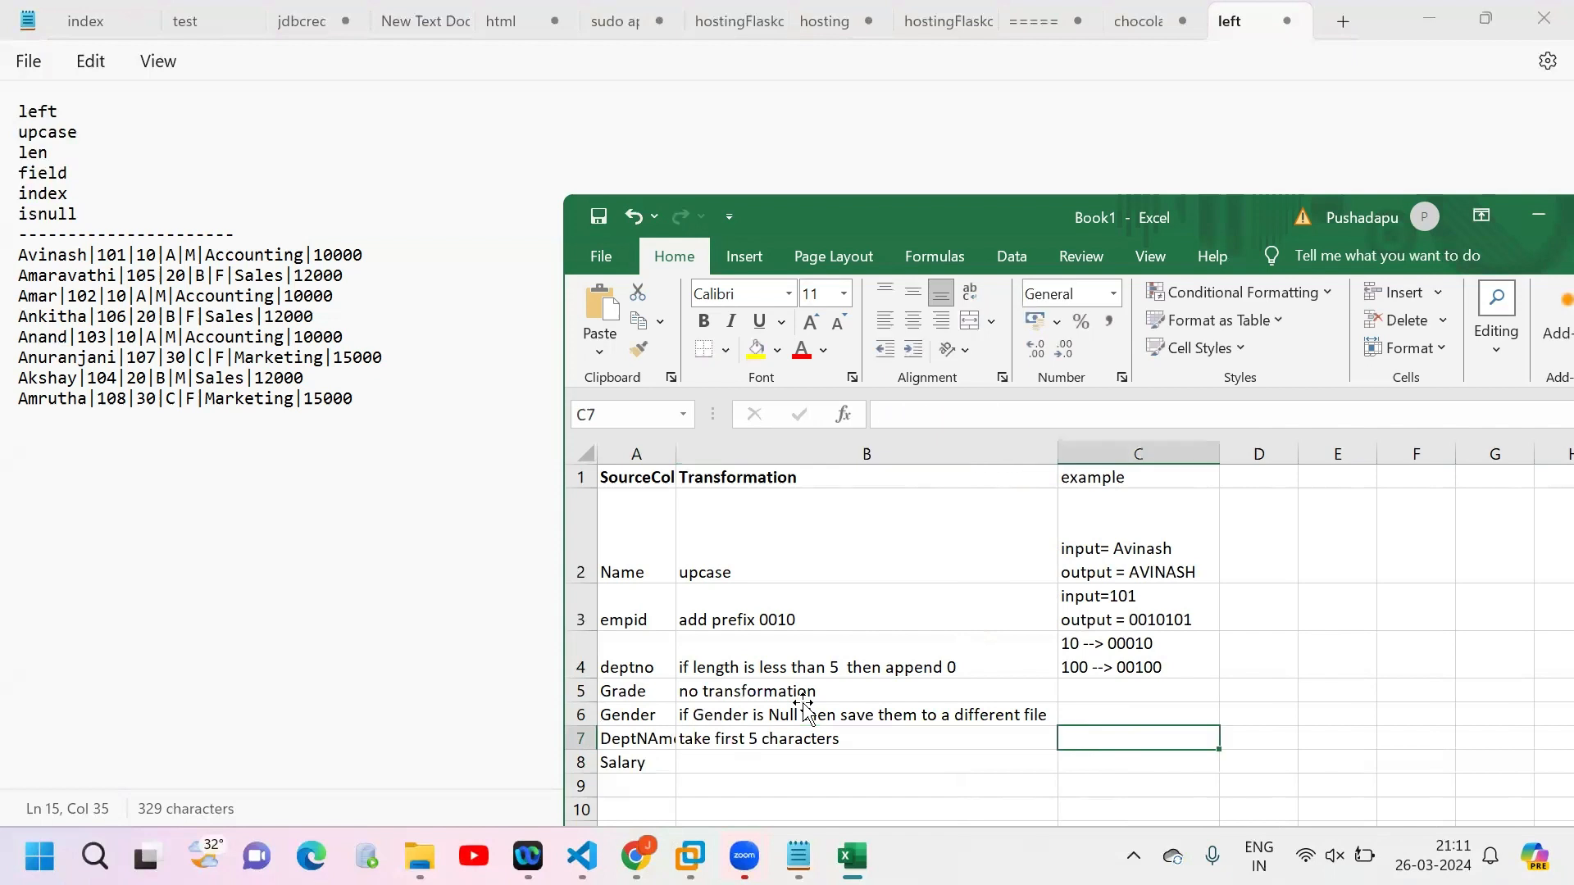
# Step: Enter the department name example in C7 as two lines, "Accounting --> Accou" and "Sales --> Sales"
pyautogui.write('Accounting')
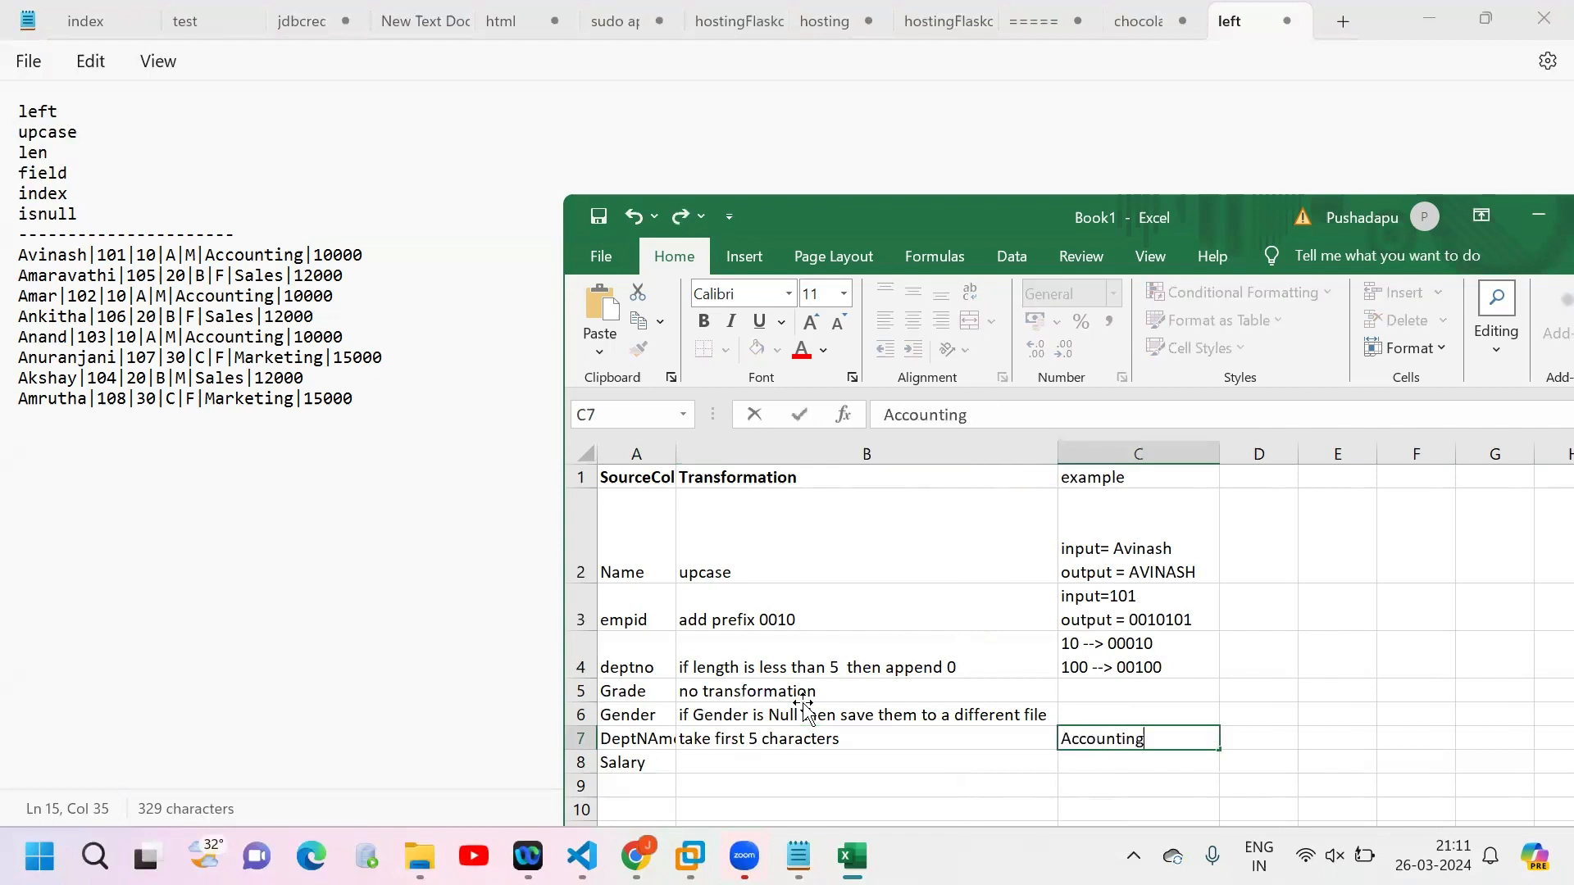
pyautogui.write(' --> Accou')
pyautogui.press('Return')
pyautogui.write('Sales --')
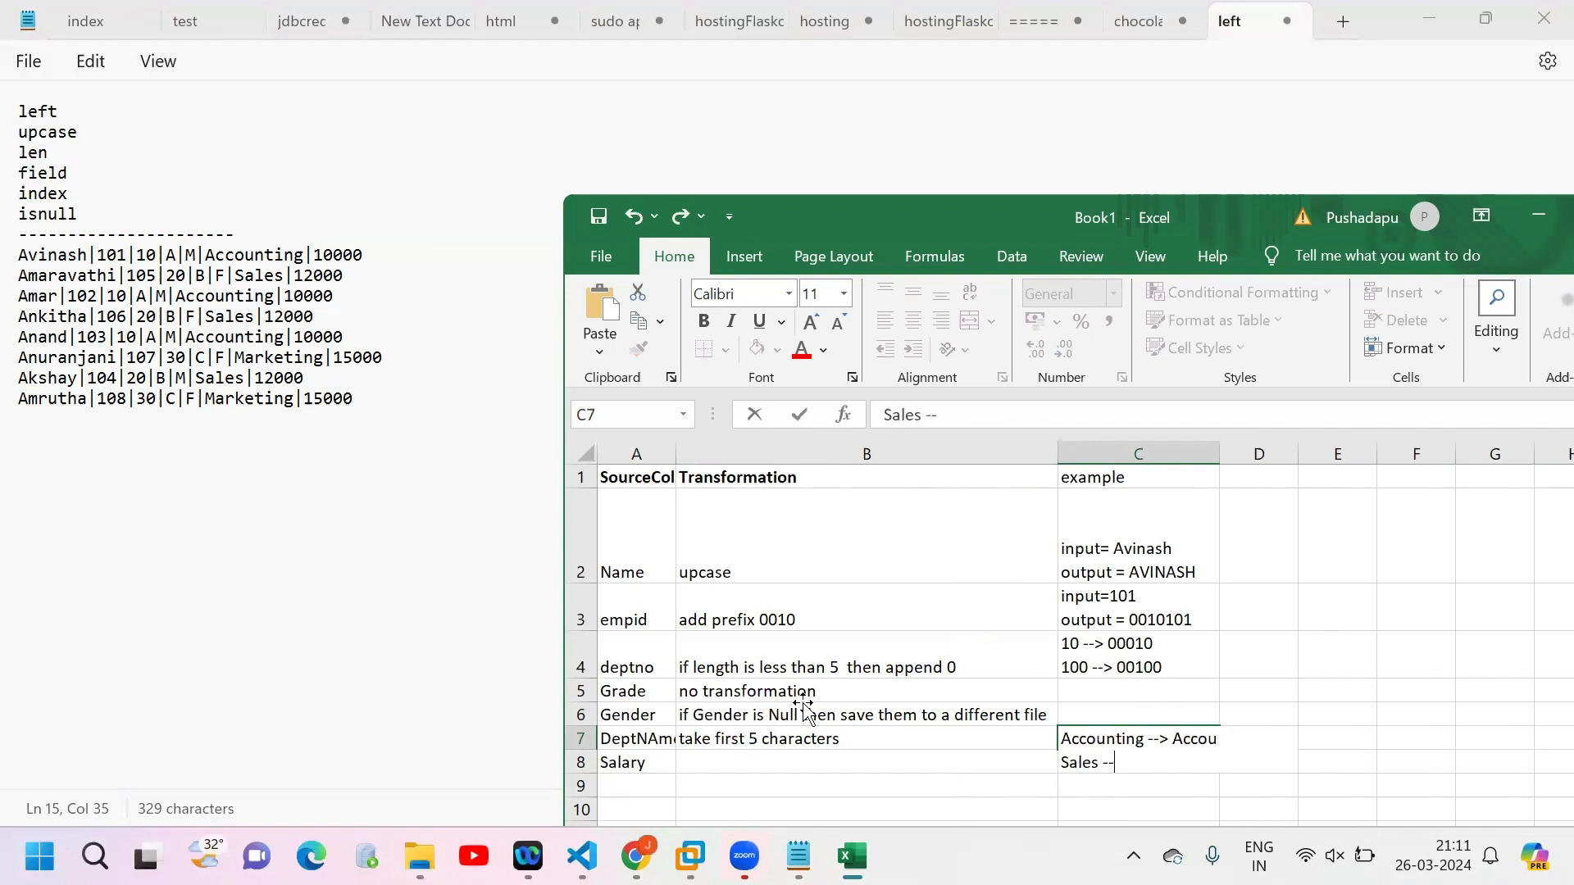
pyautogui.write('> Sales')
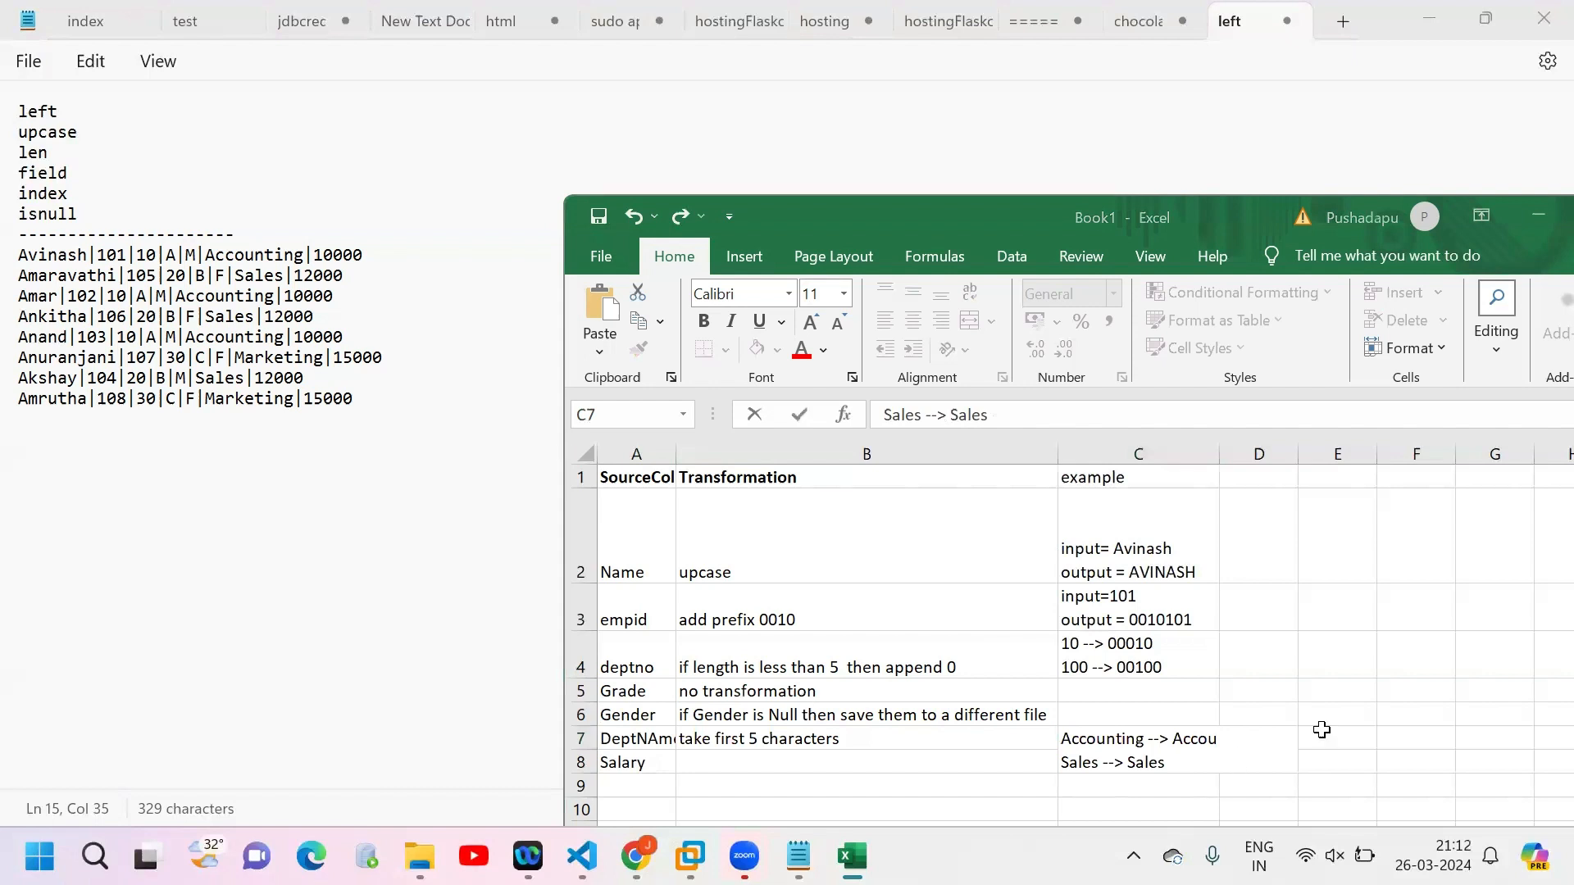
pyautogui.click(1407, 695)
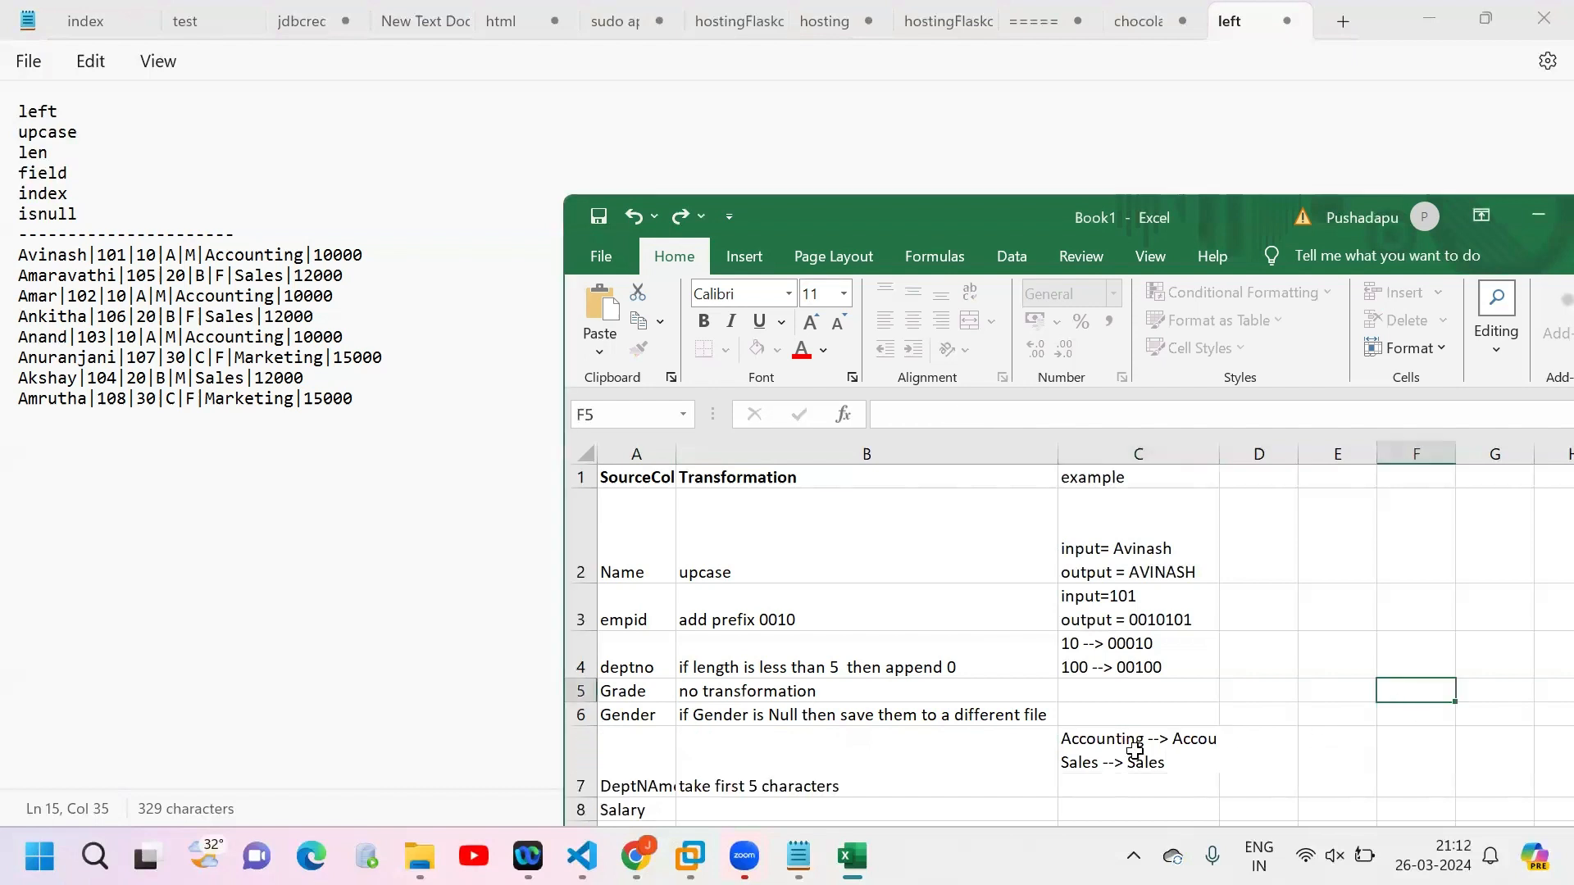
# Step: Switch to the notes and delete the field and index entries from the function list, leaving left, upcase, len and isnull
pyautogui.click(824, 805)
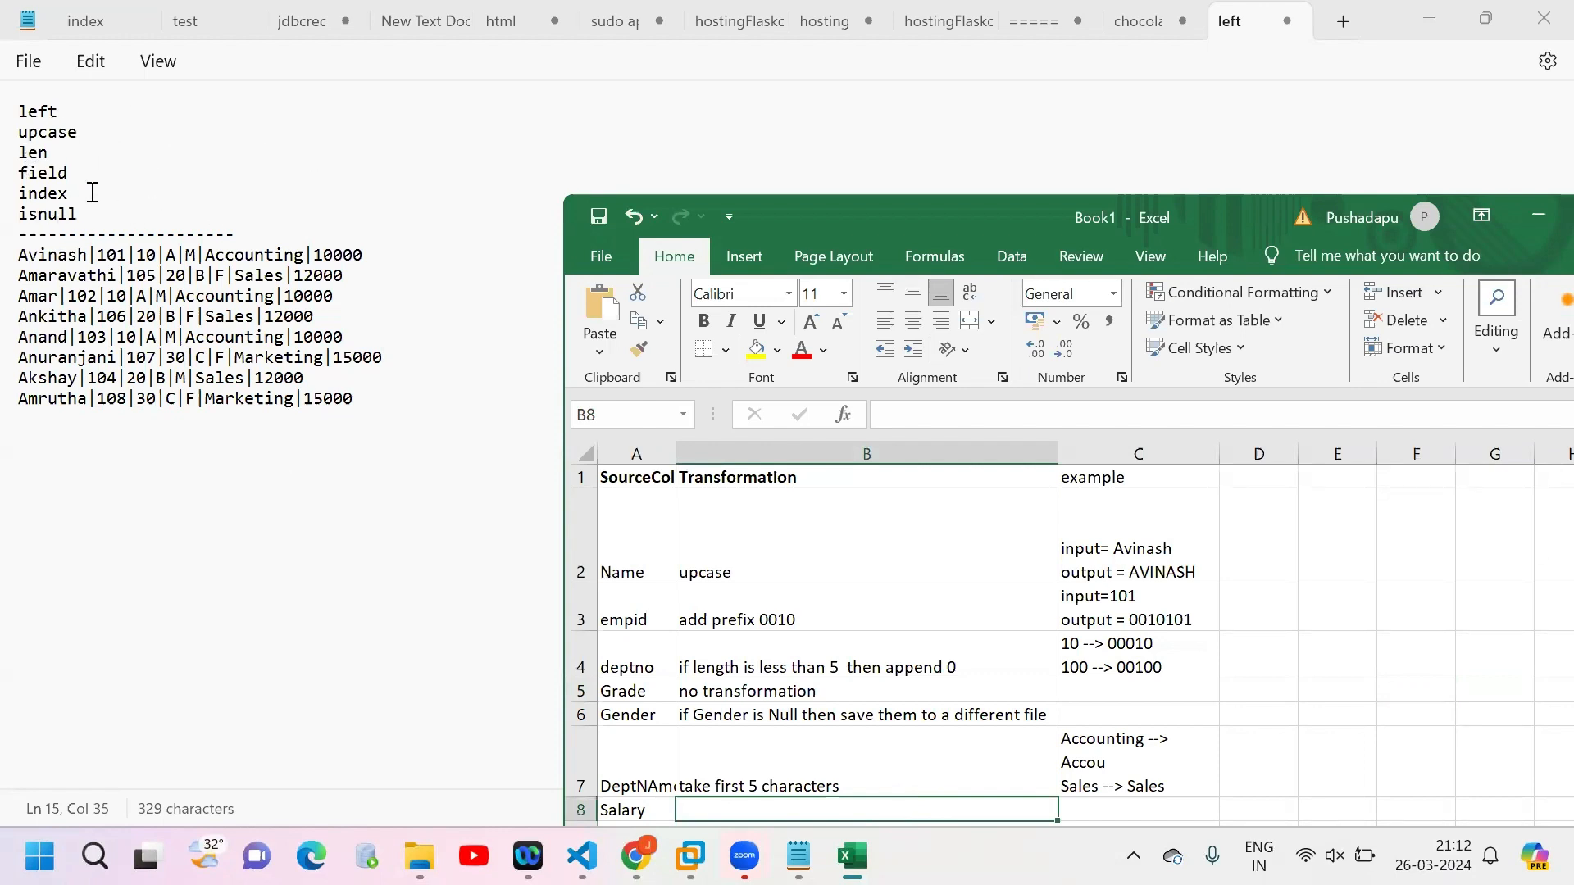
pyautogui.moveTo(93, 193); pyautogui.dragTo(9, 176)
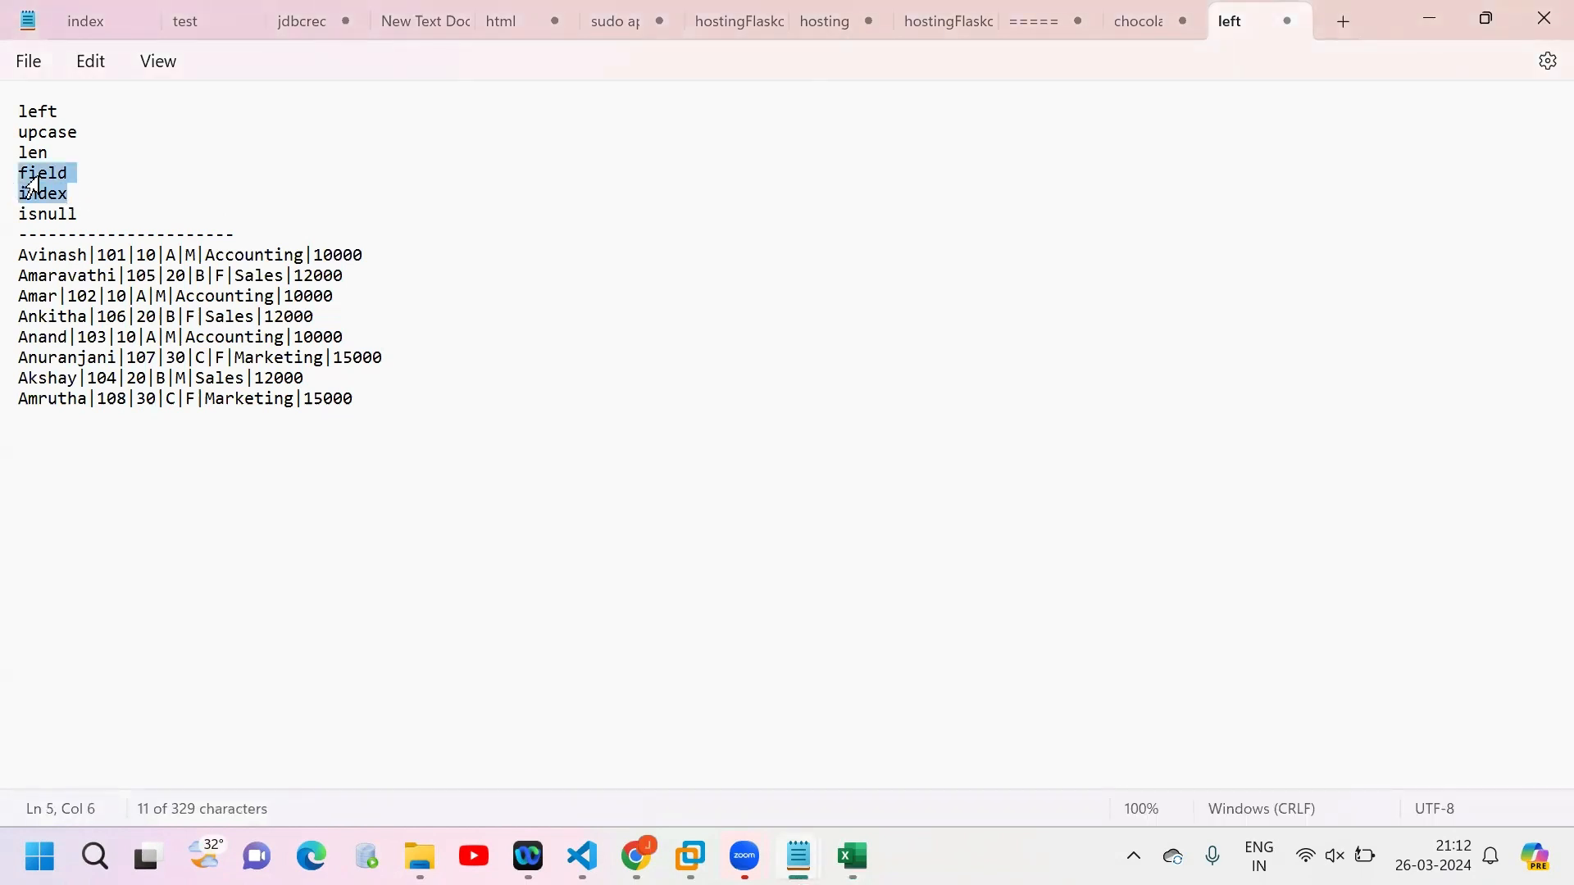
pyautogui.press('BackSpace')
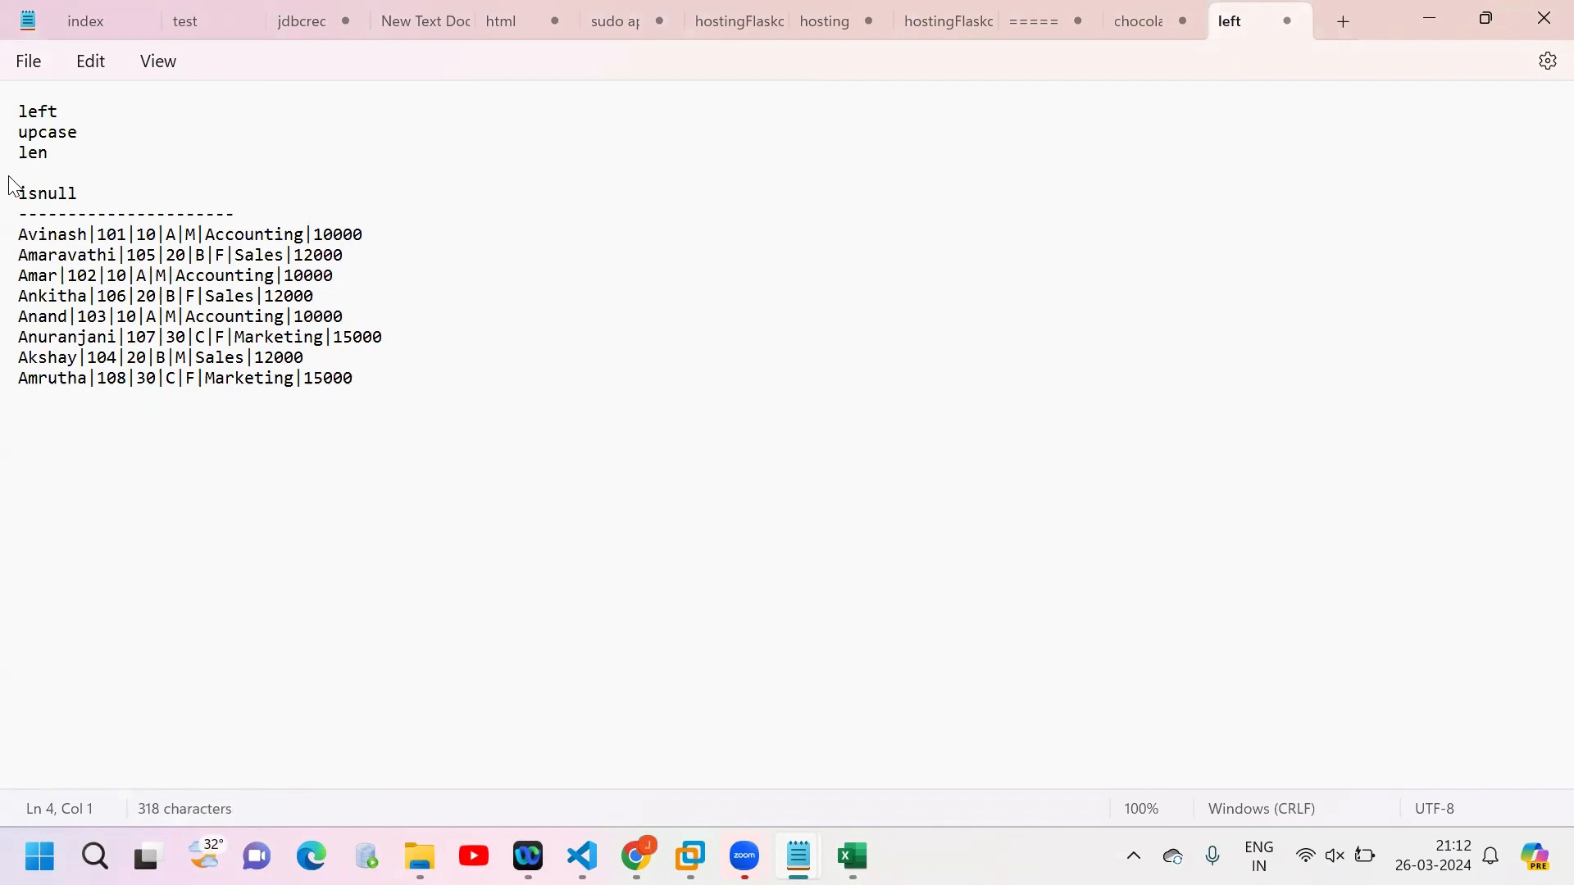
pyautogui.press('BackSpace')
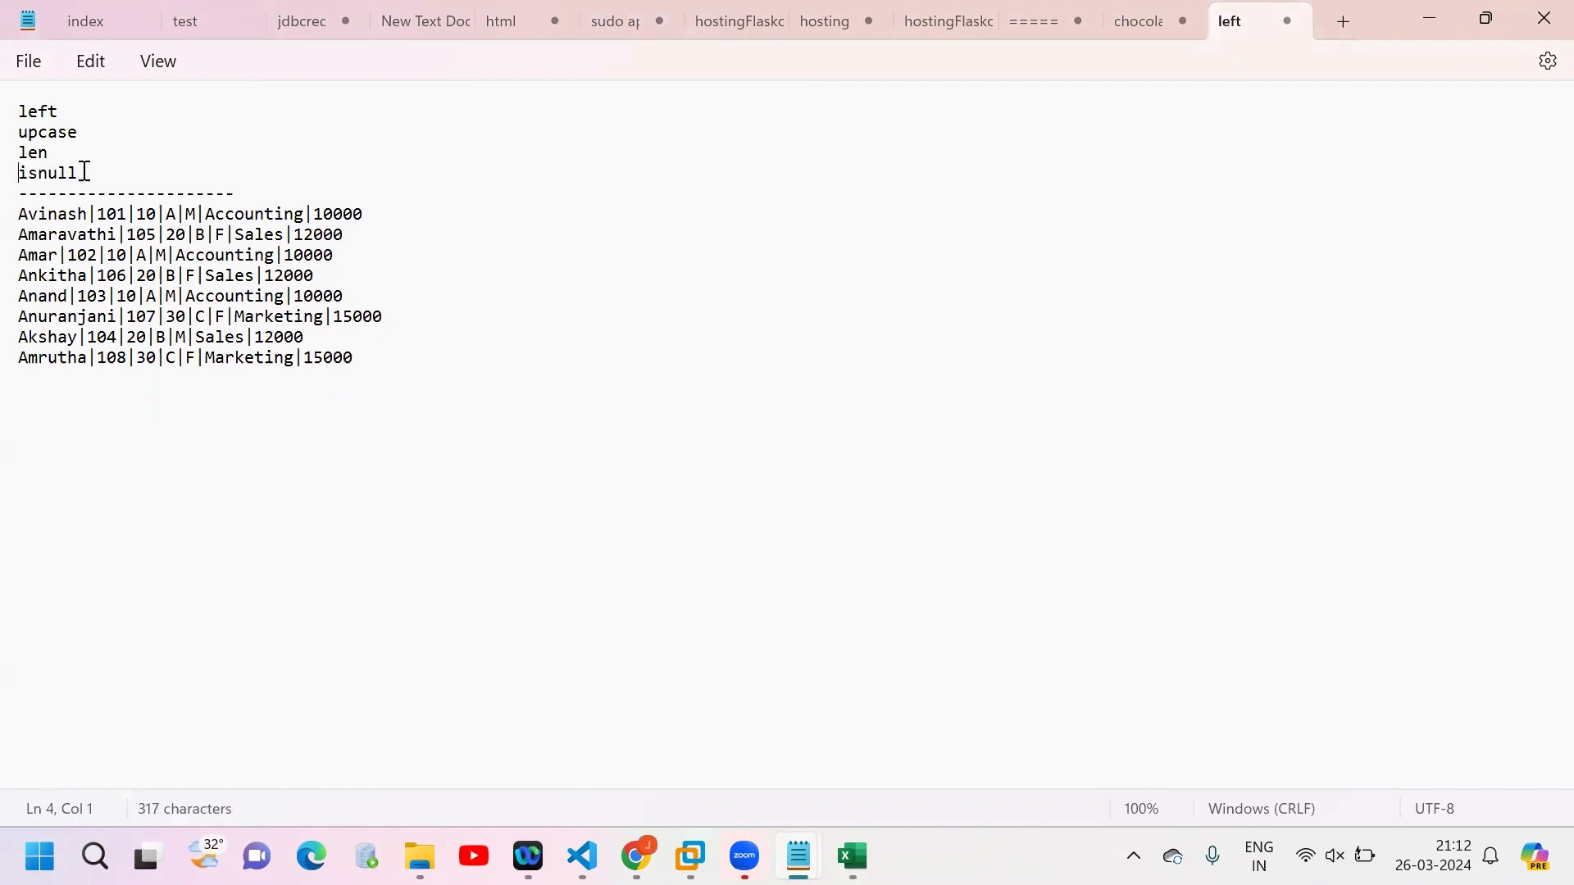
pyautogui.moveTo(82, 173); pyautogui.dragTo(16, 109)
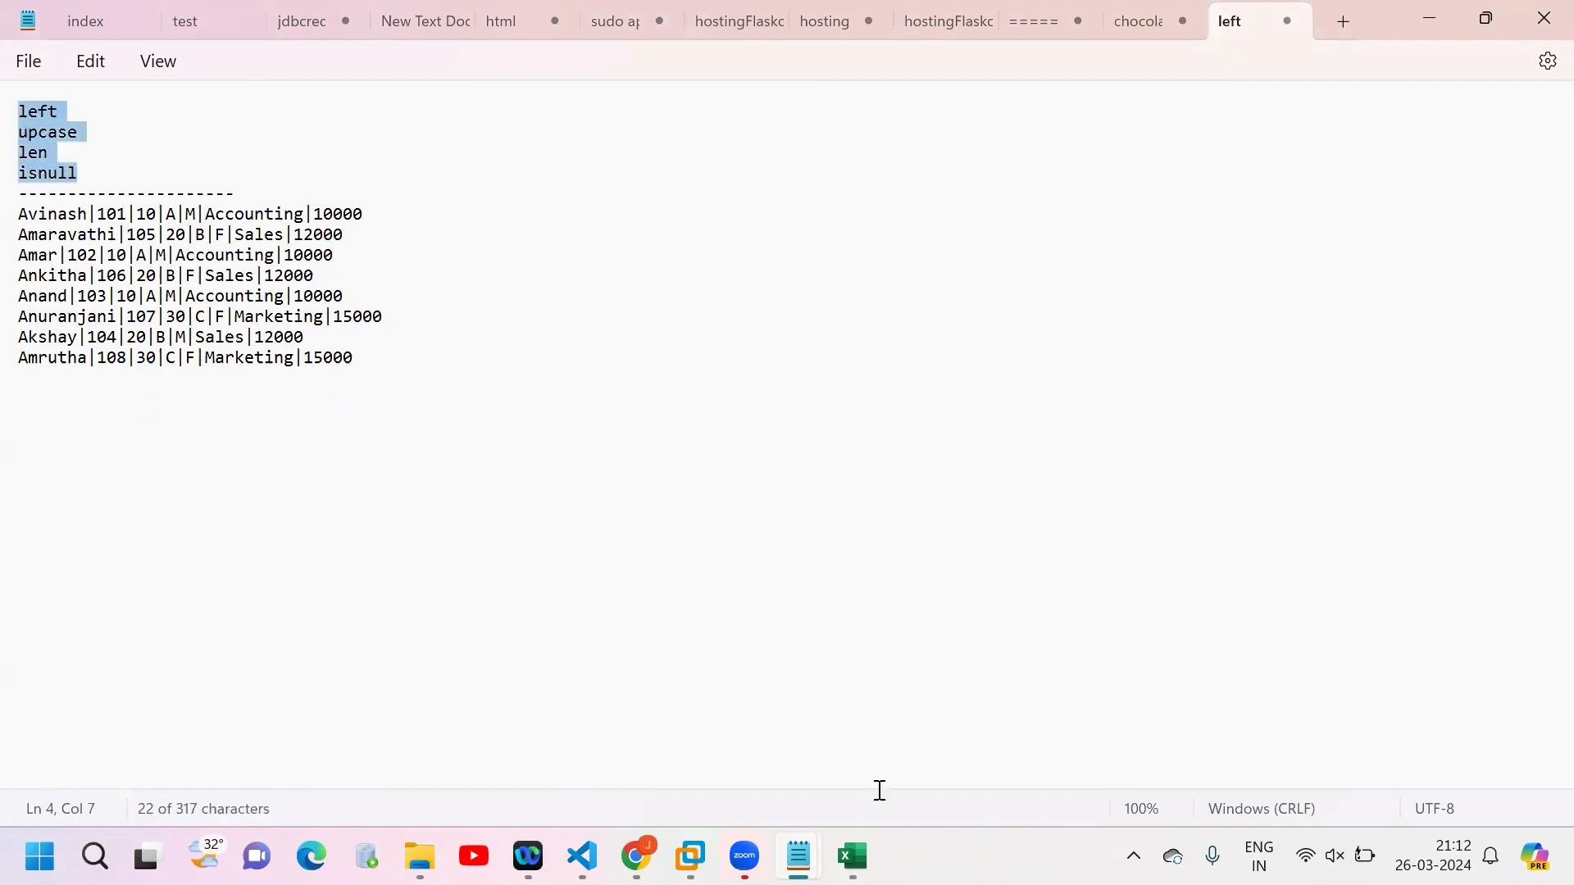
# Step: Return to the Excel mapping sheet and enter "no transformation" as the transformation for Salary in B8
pyautogui.click(853, 855)
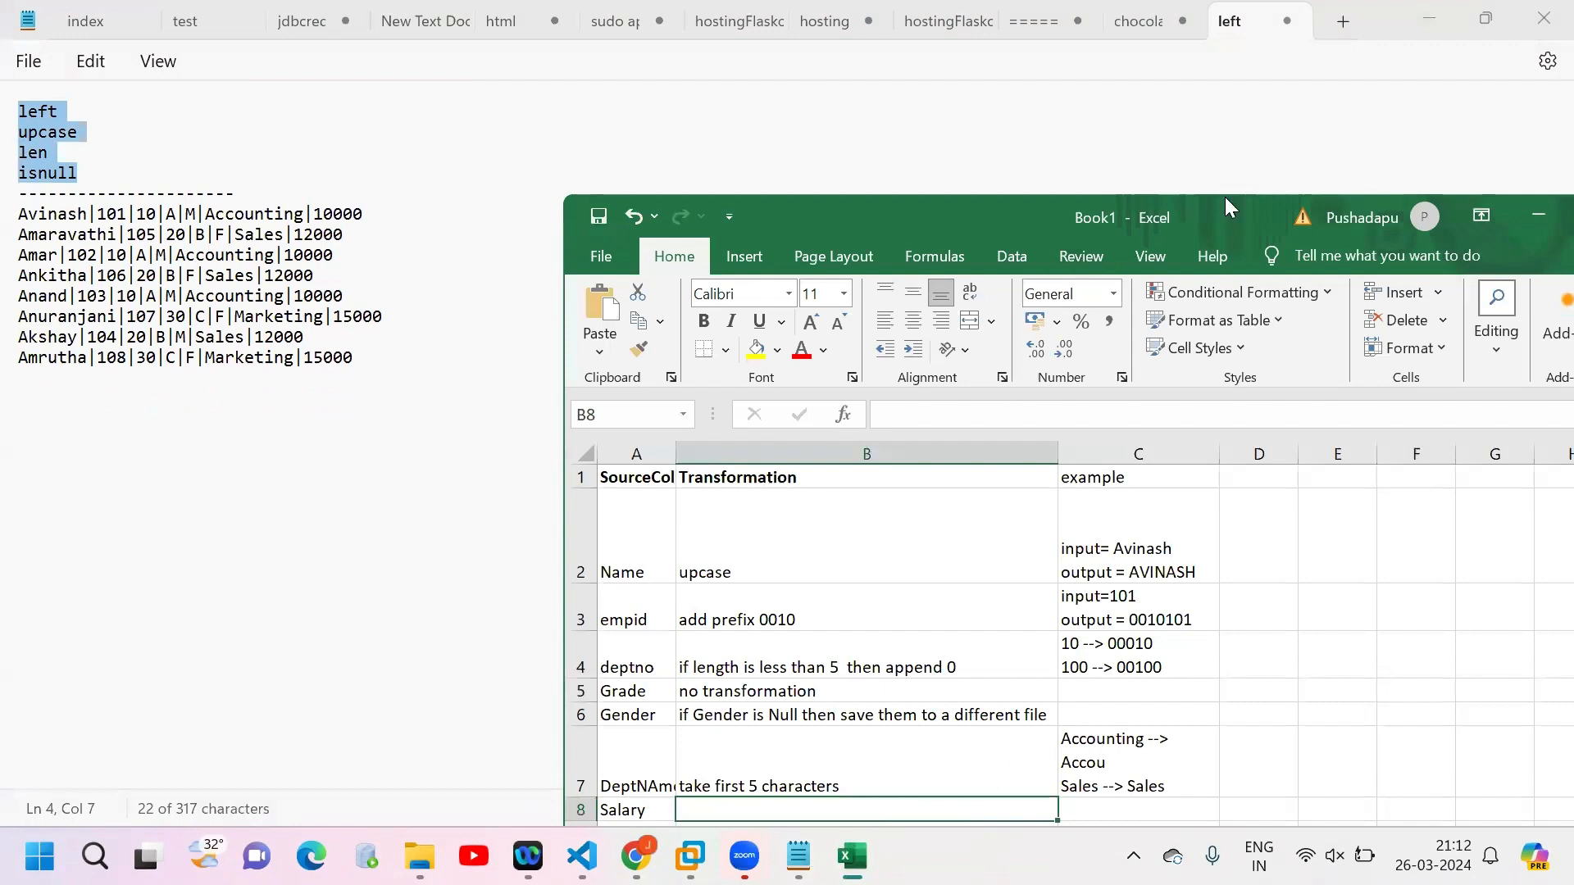
pyautogui.moveTo(1227, 218); pyautogui.dragTo(1192, 87)
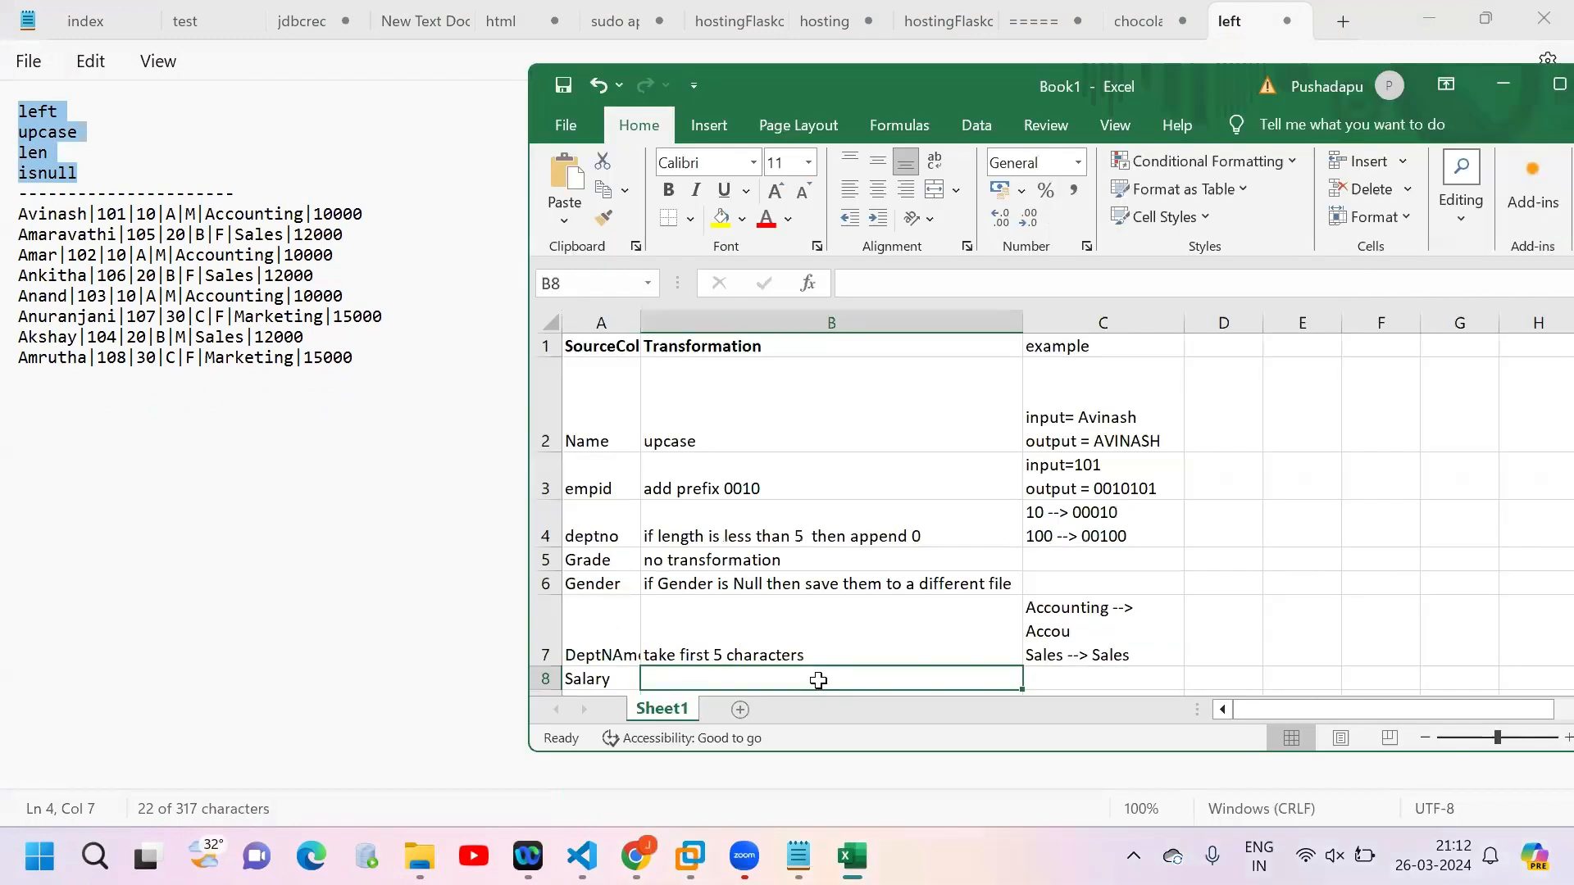
pyautogui.write('no')
pyautogui.press('Tab')
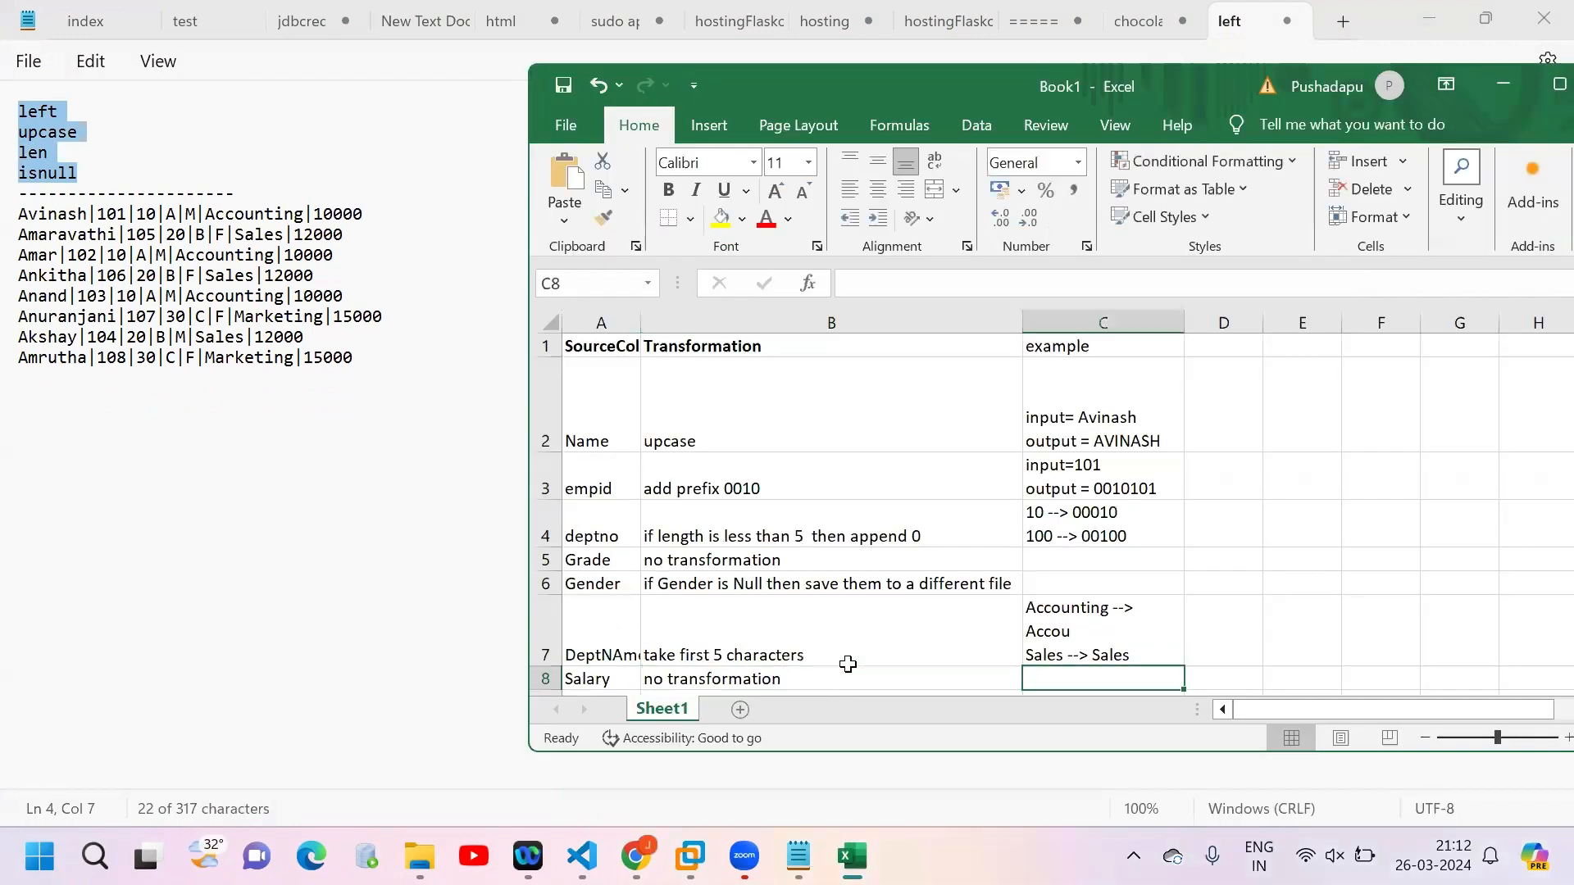
# Step: Enter "Constraint/Condition" in C6 as the Gender example and widen column C so the text fits on one line
pyautogui.click(996, 586)
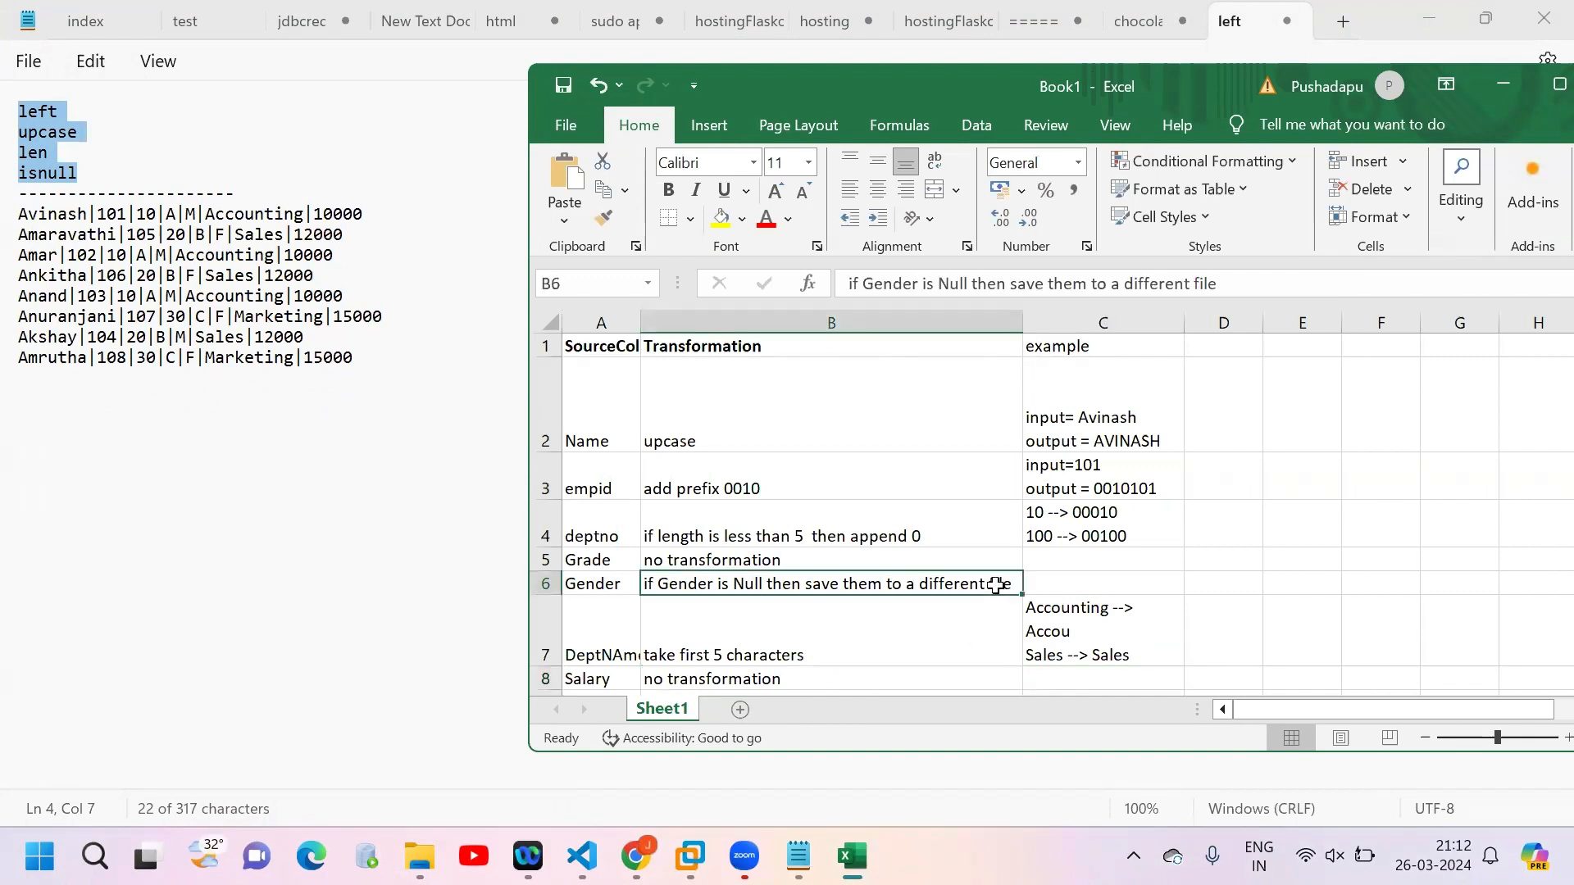
pyautogui.hotkey('ctrl', 'c')
pyautogui.doubleClick(1064, 587)
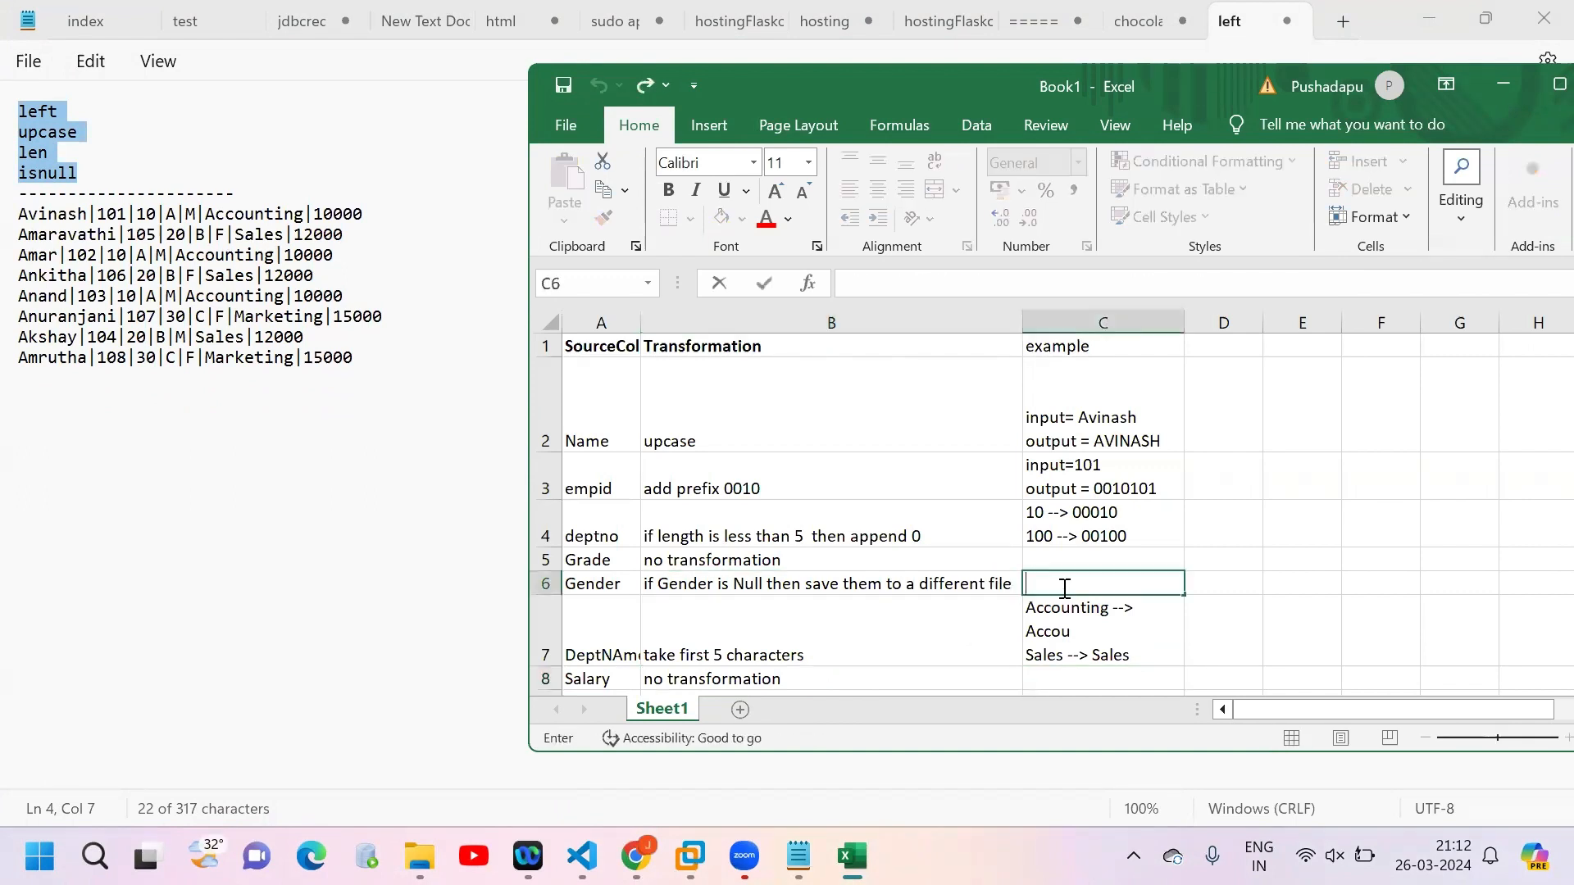
pyautogui.write('Constraint')
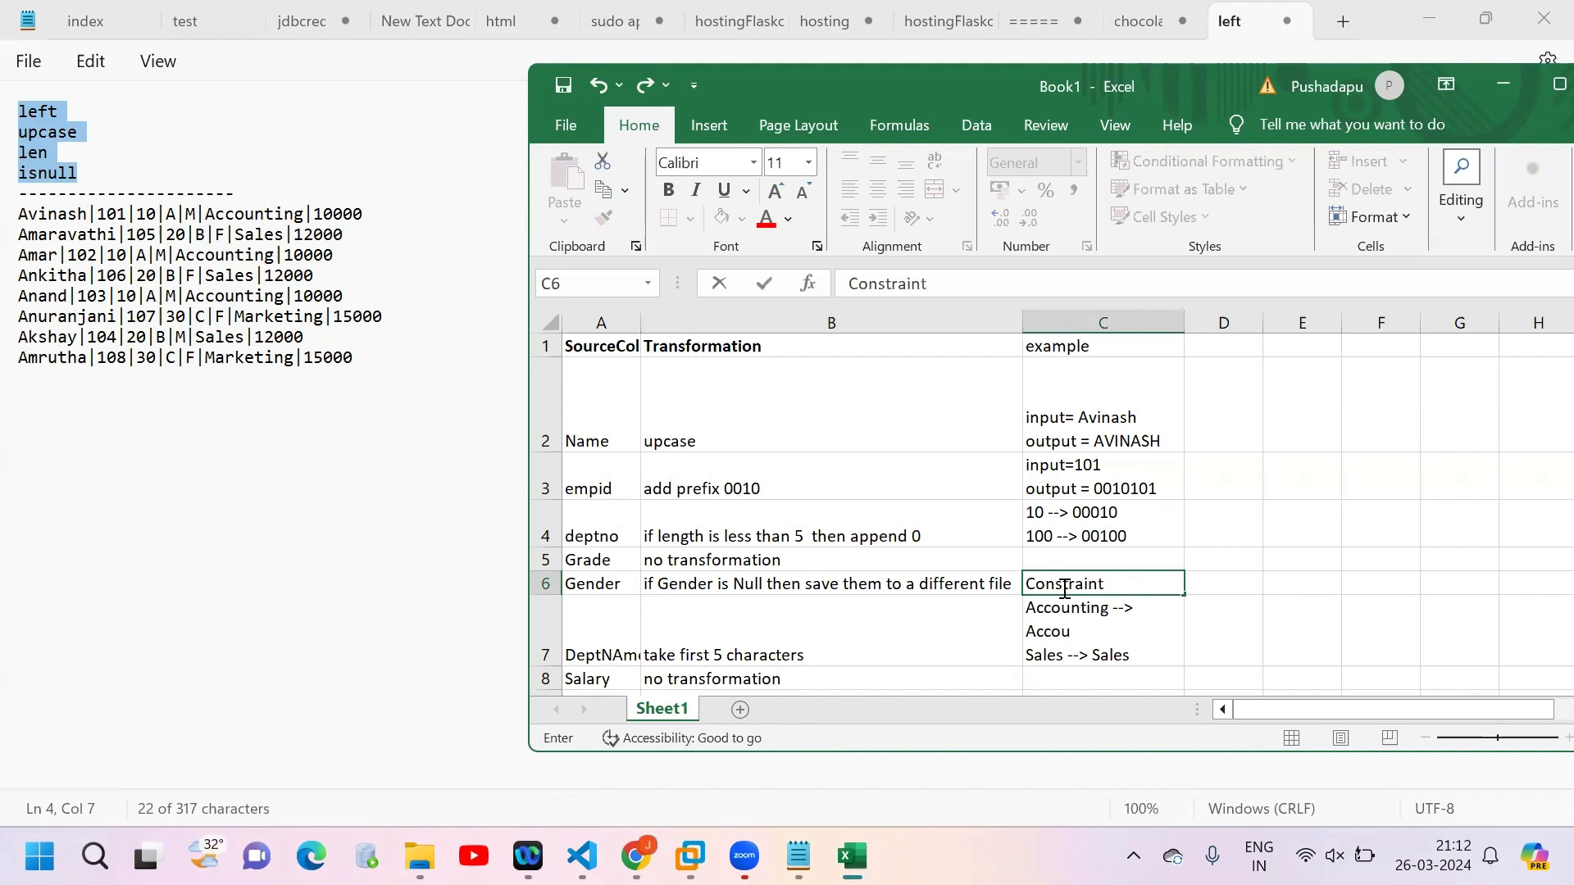
pyautogui.write('/Condition')
pyautogui.press('Tab')
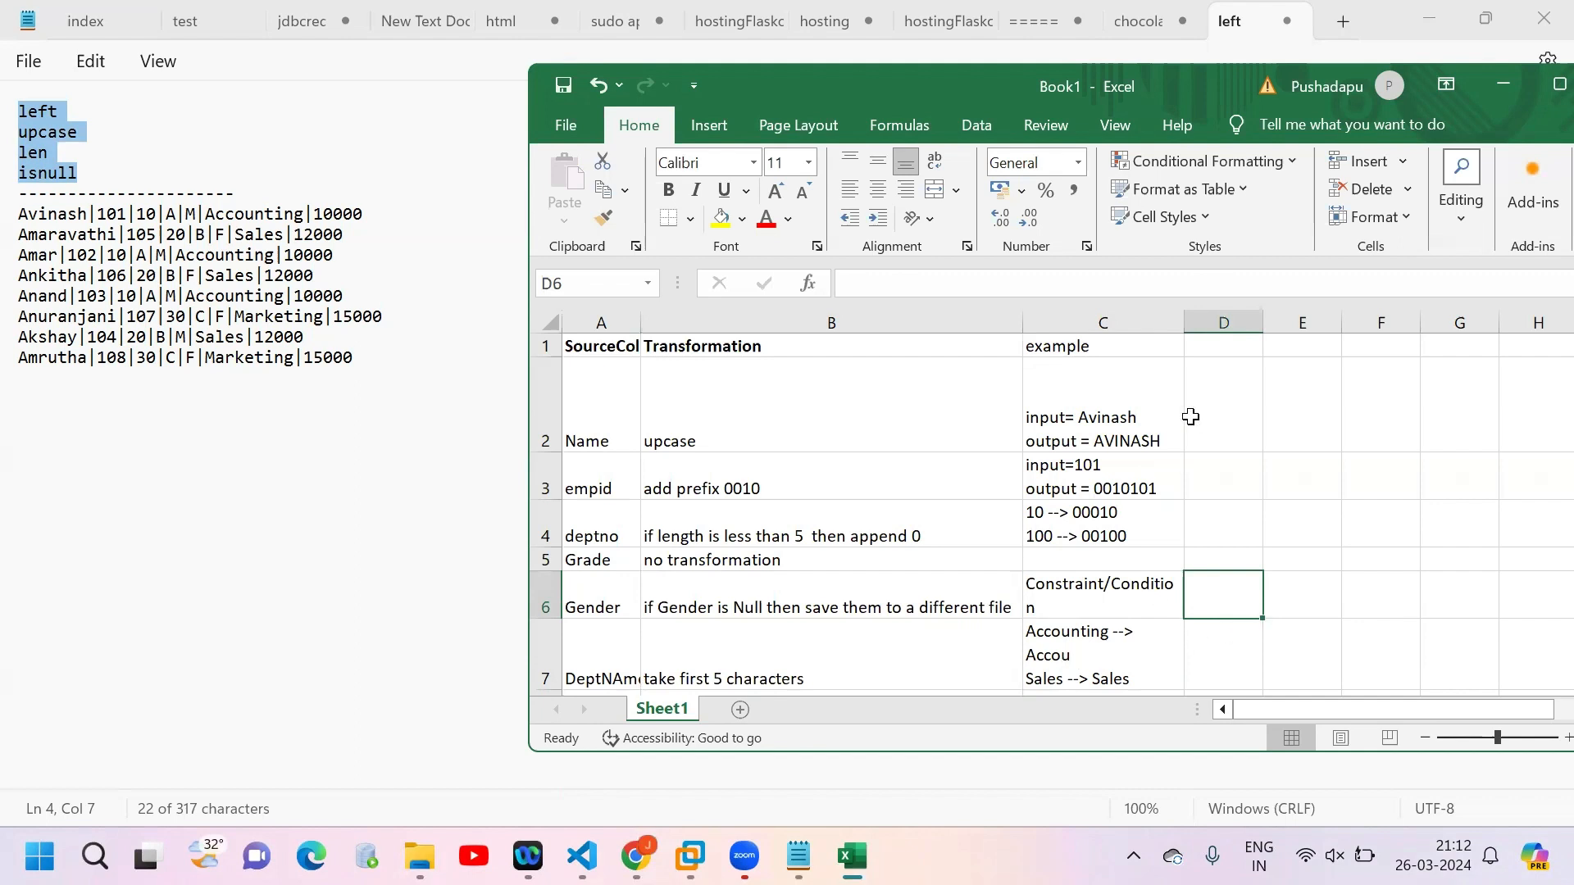
pyautogui.moveTo(1184, 322); pyautogui.dragTo(1264, 322)
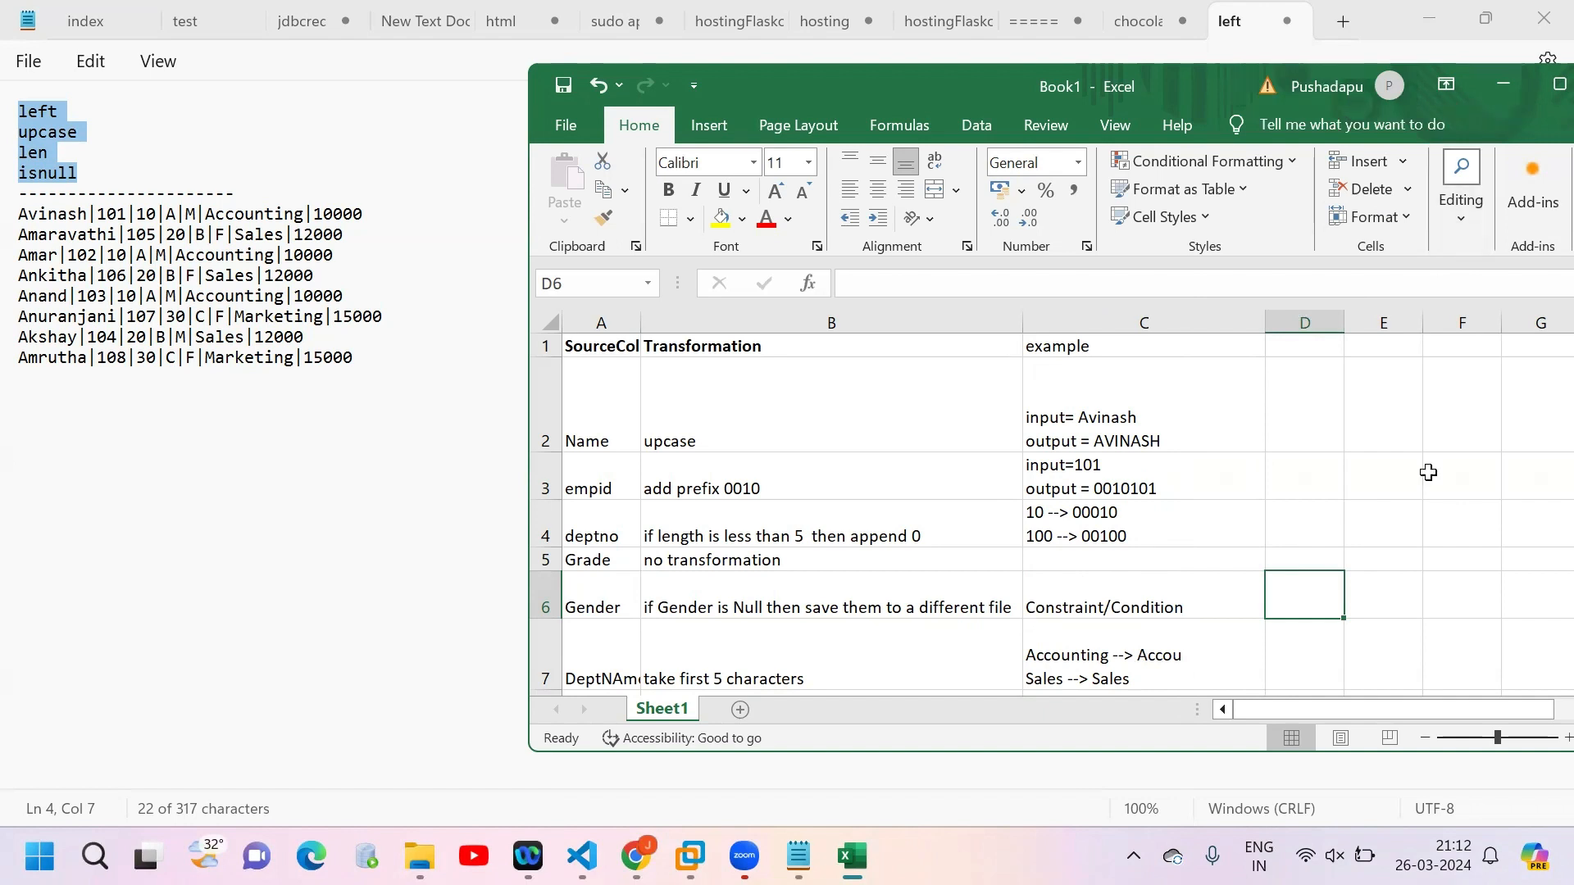
# Step: Enlarge the workbook window to full screen height and fit column A to its contents
pyautogui.moveTo(1199, 70); pyautogui.dragTo(1213, 39)
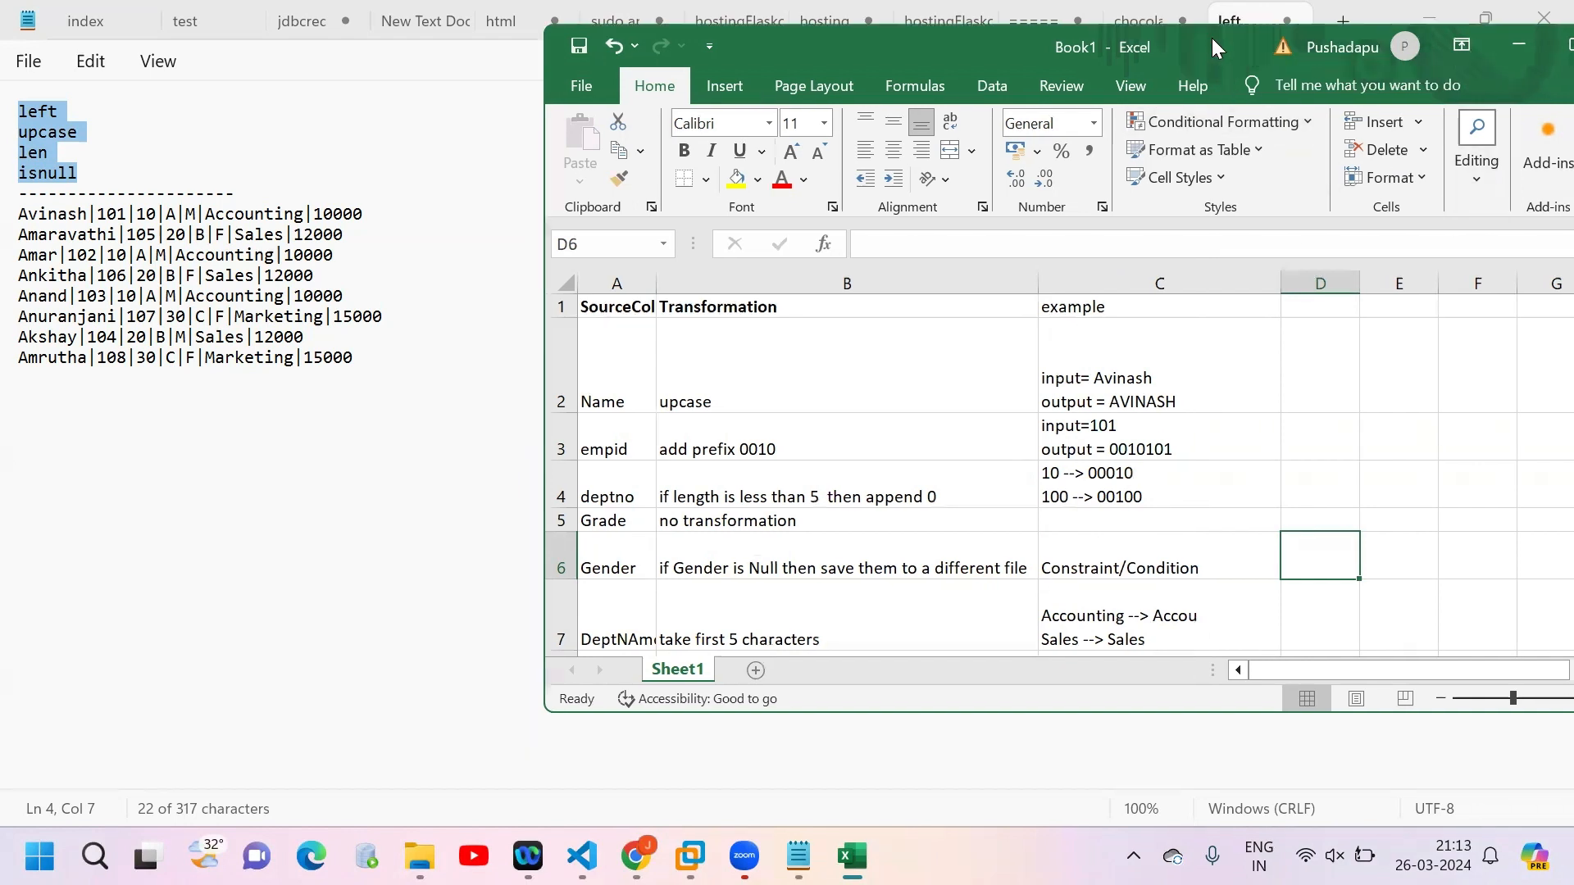
pyautogui.doubleClick(1226, 719)
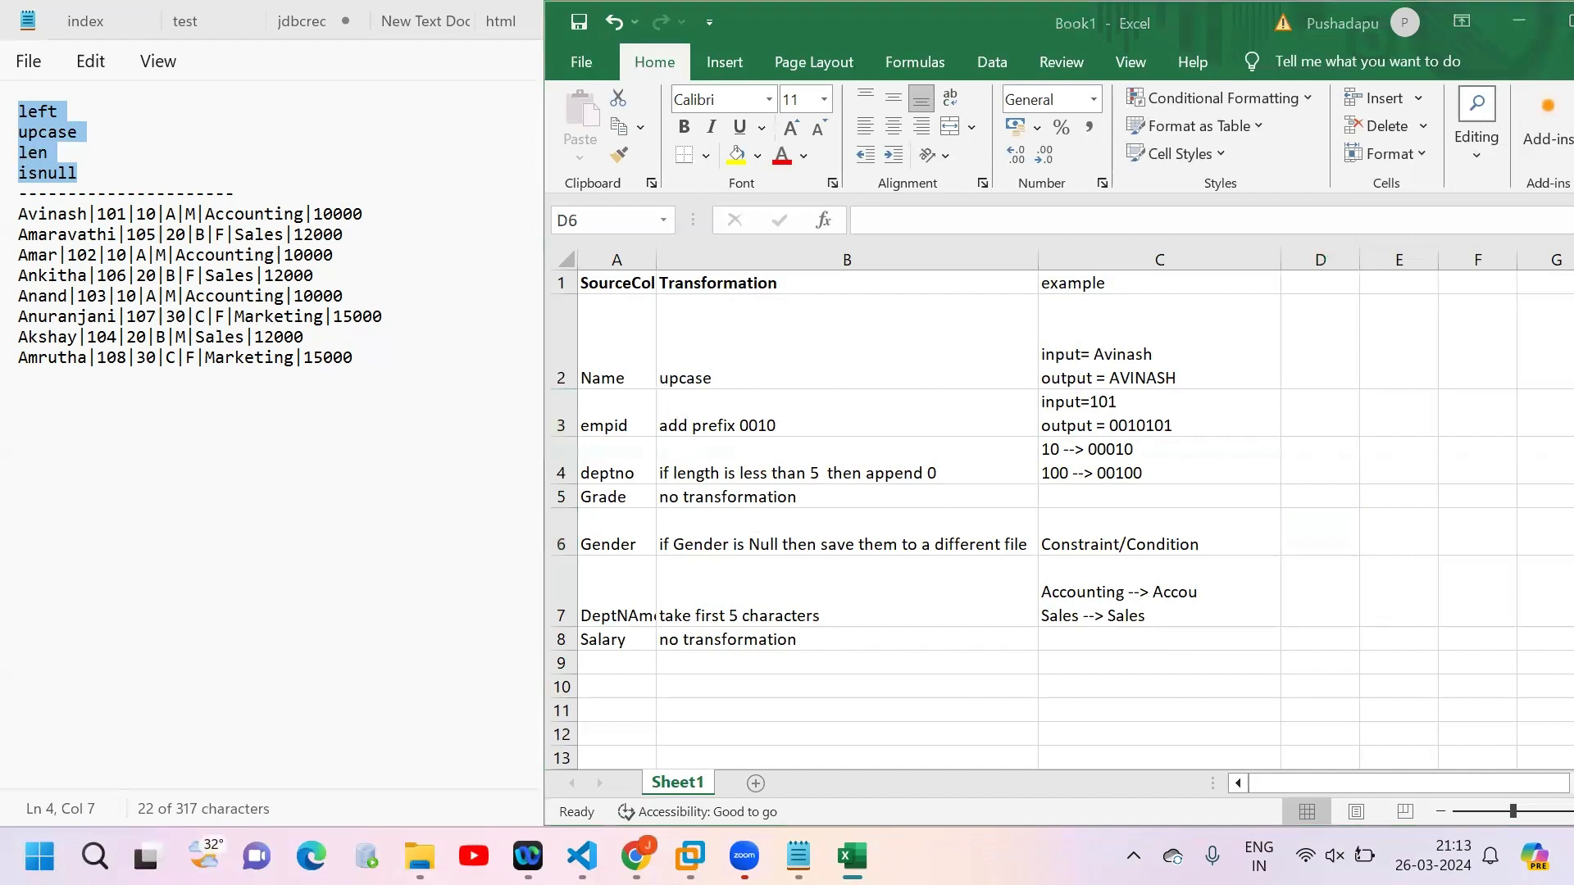
pyautogui.doubleClick(656, 259)
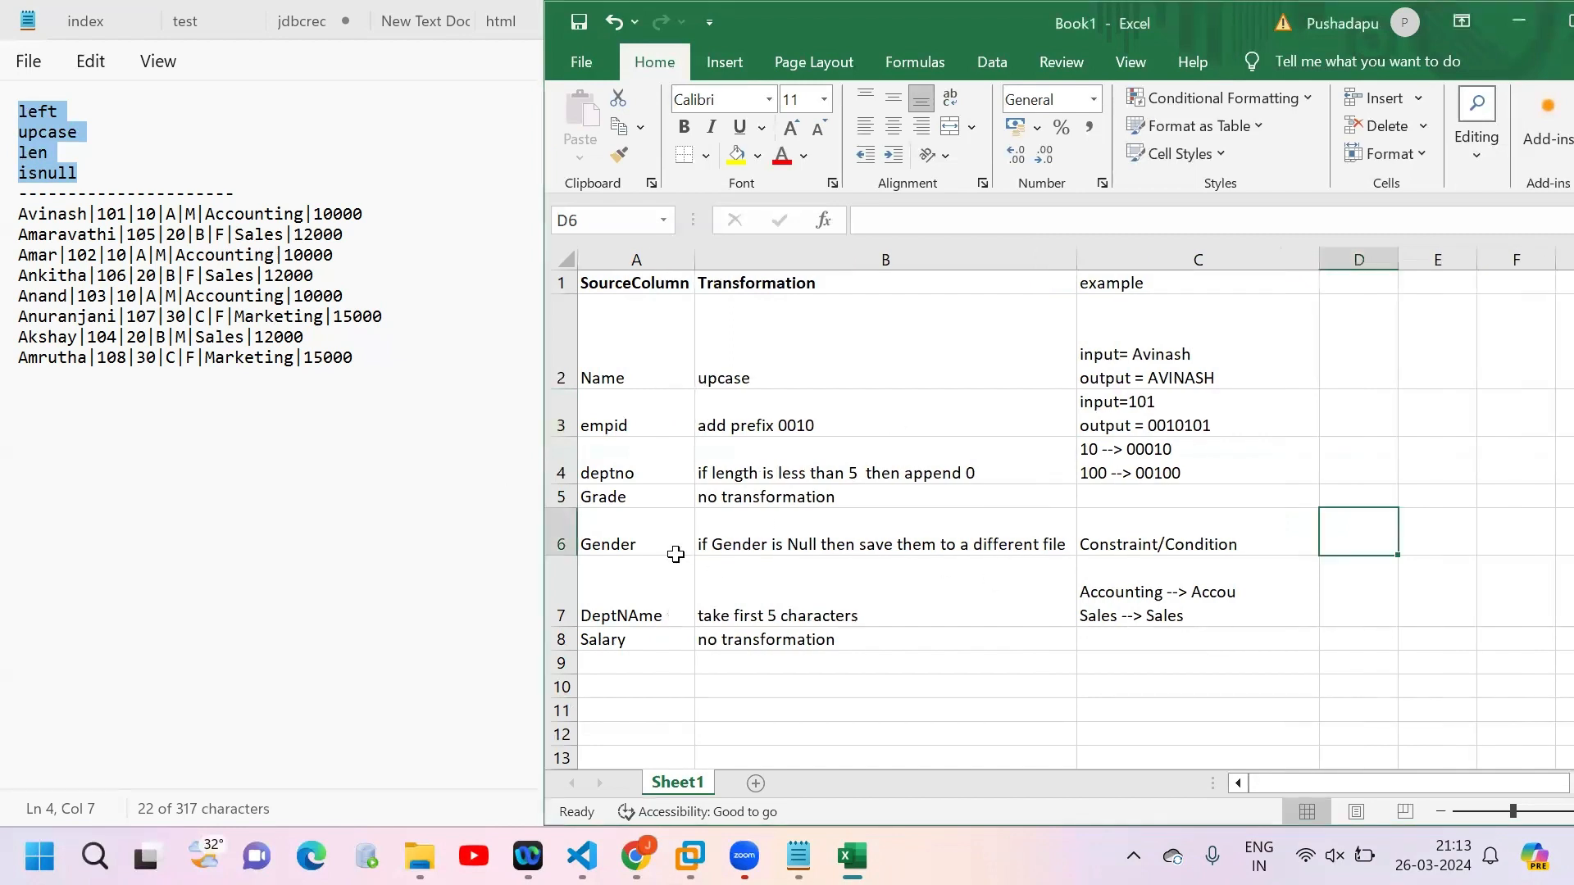
# Step: In the notes' sample data, set the department number to 100 in the first and third records and 200 in the seventh
pyautogui.click(156, 215)
pyautogui.press('super+Up')
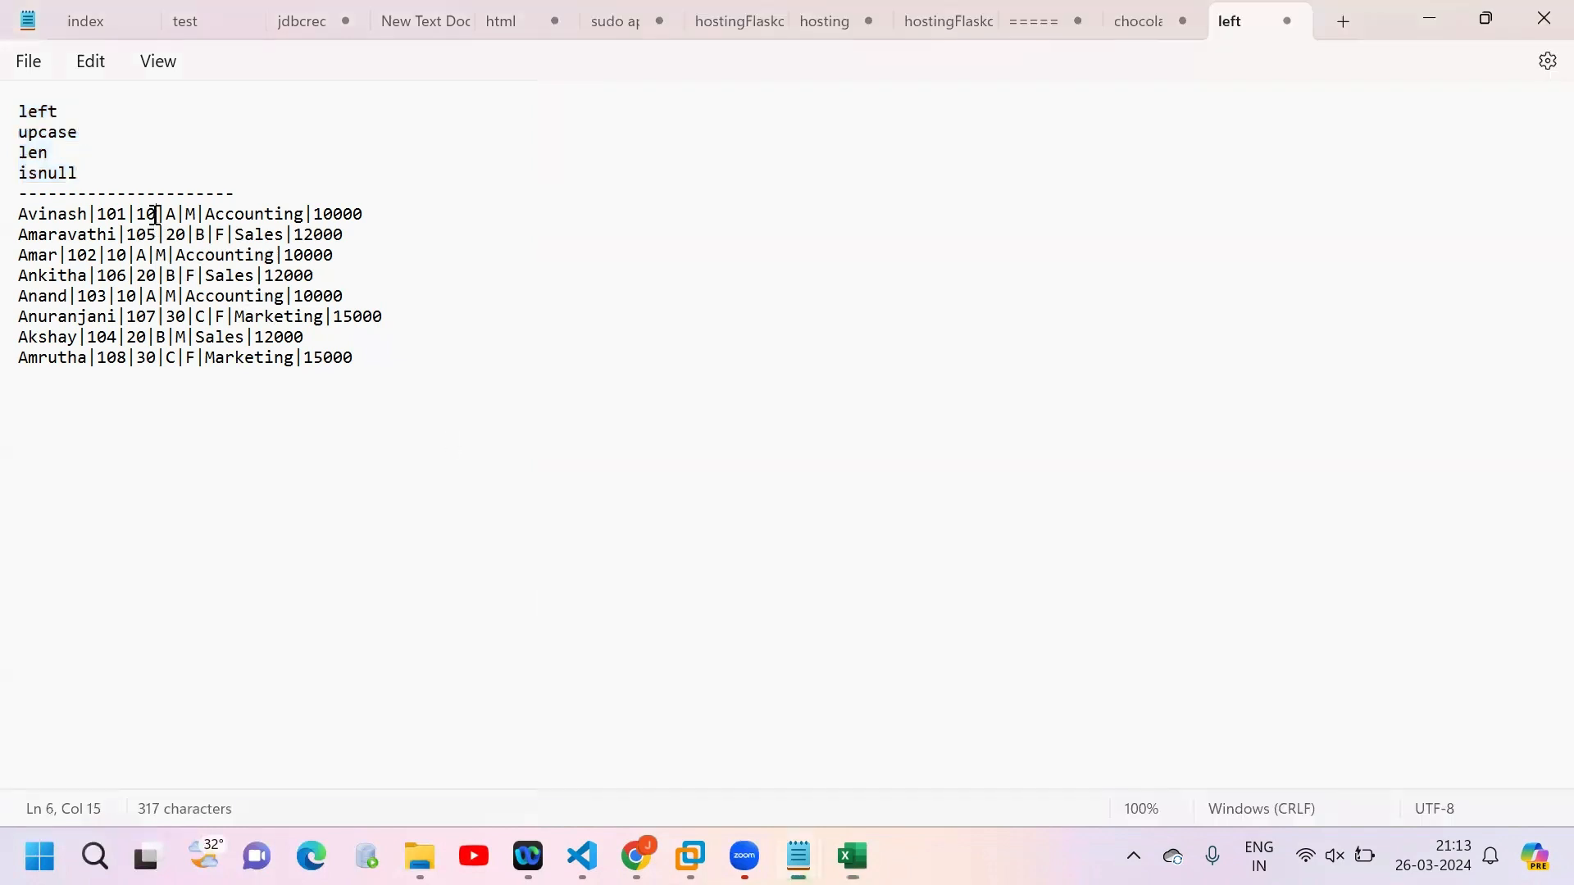
pyautogui.write('0')
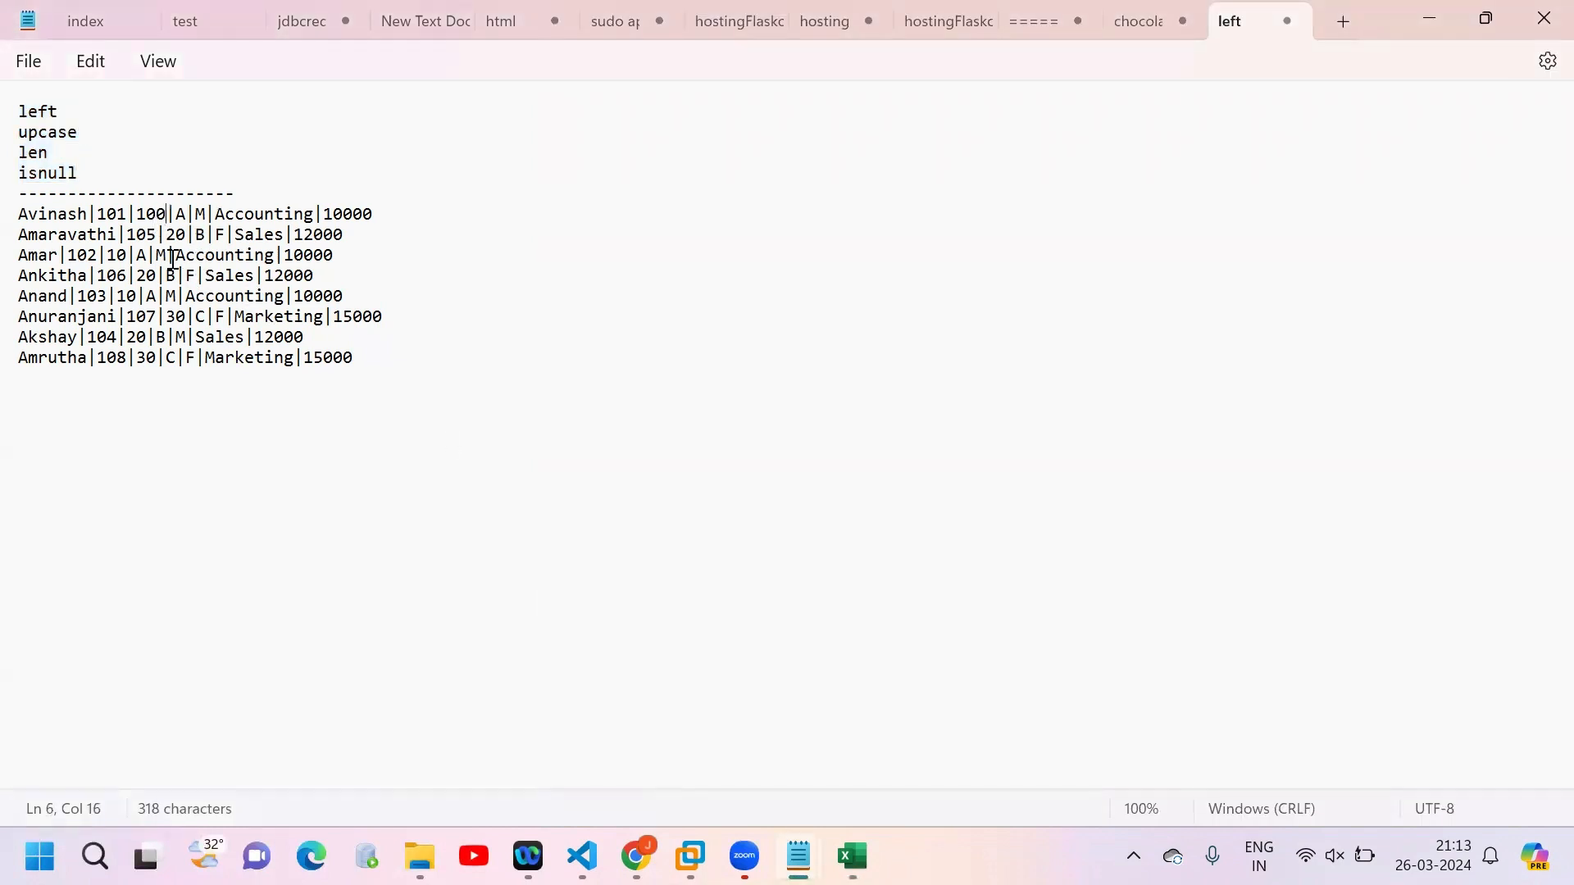
pyautogui.click(130, 259)
pyautogui.write('0')
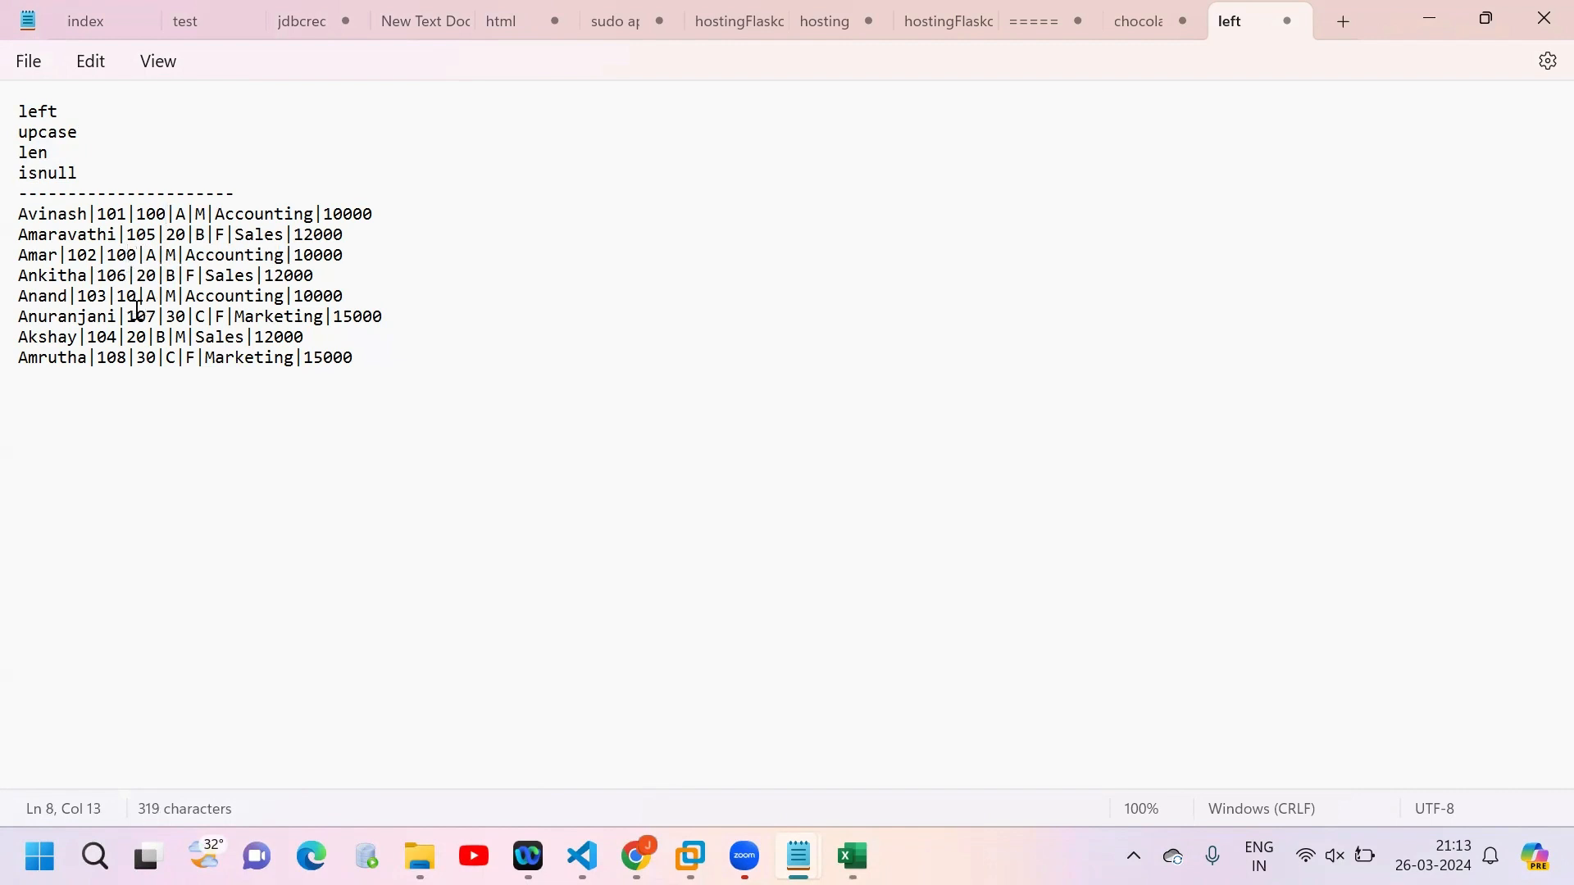
pyautogui.click(150, 338)
pyautogui.write('0')
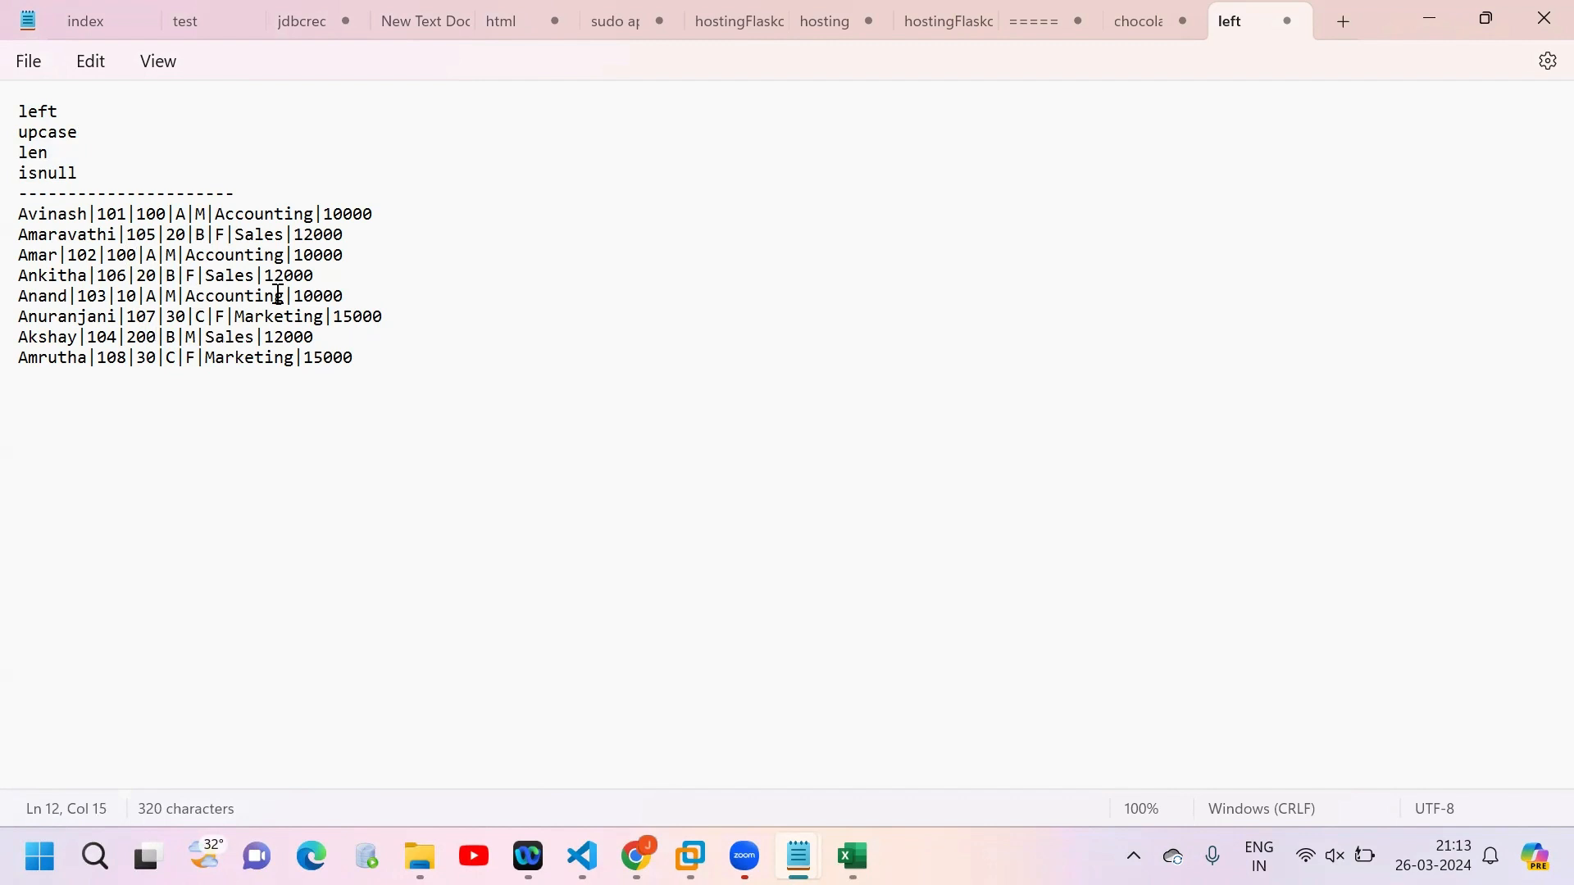
# Step: Remove the gender values from the last two employee records in the notes, keeping the pipe delimiters
pyautogui.hotkey('alt', 'Tab')
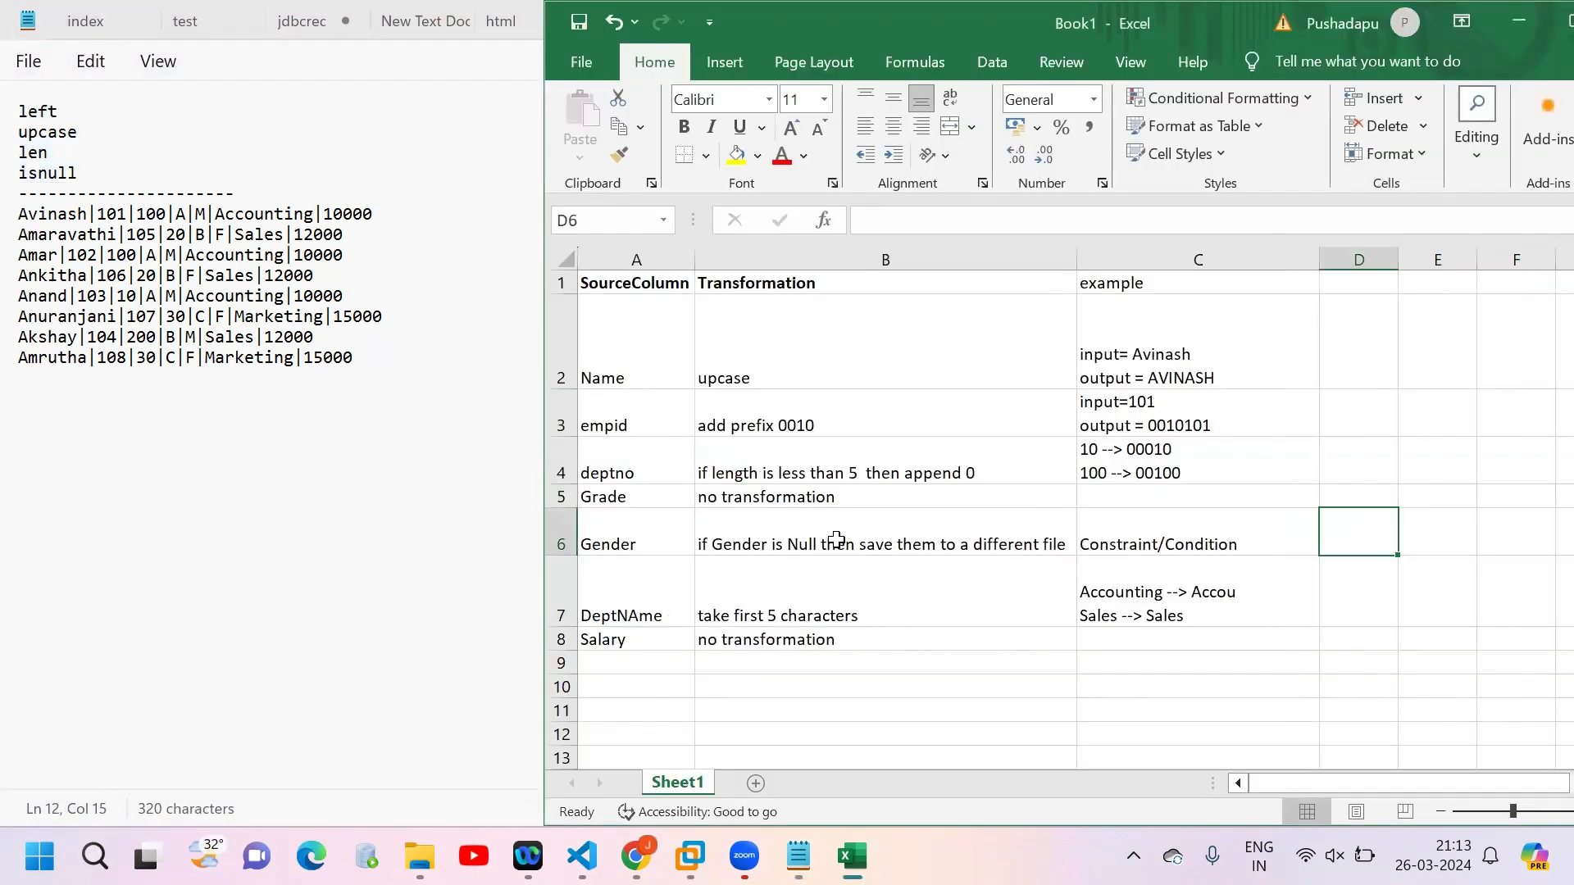
pyautogui.click(203, 342)
pyautogui.press('BackSpace')
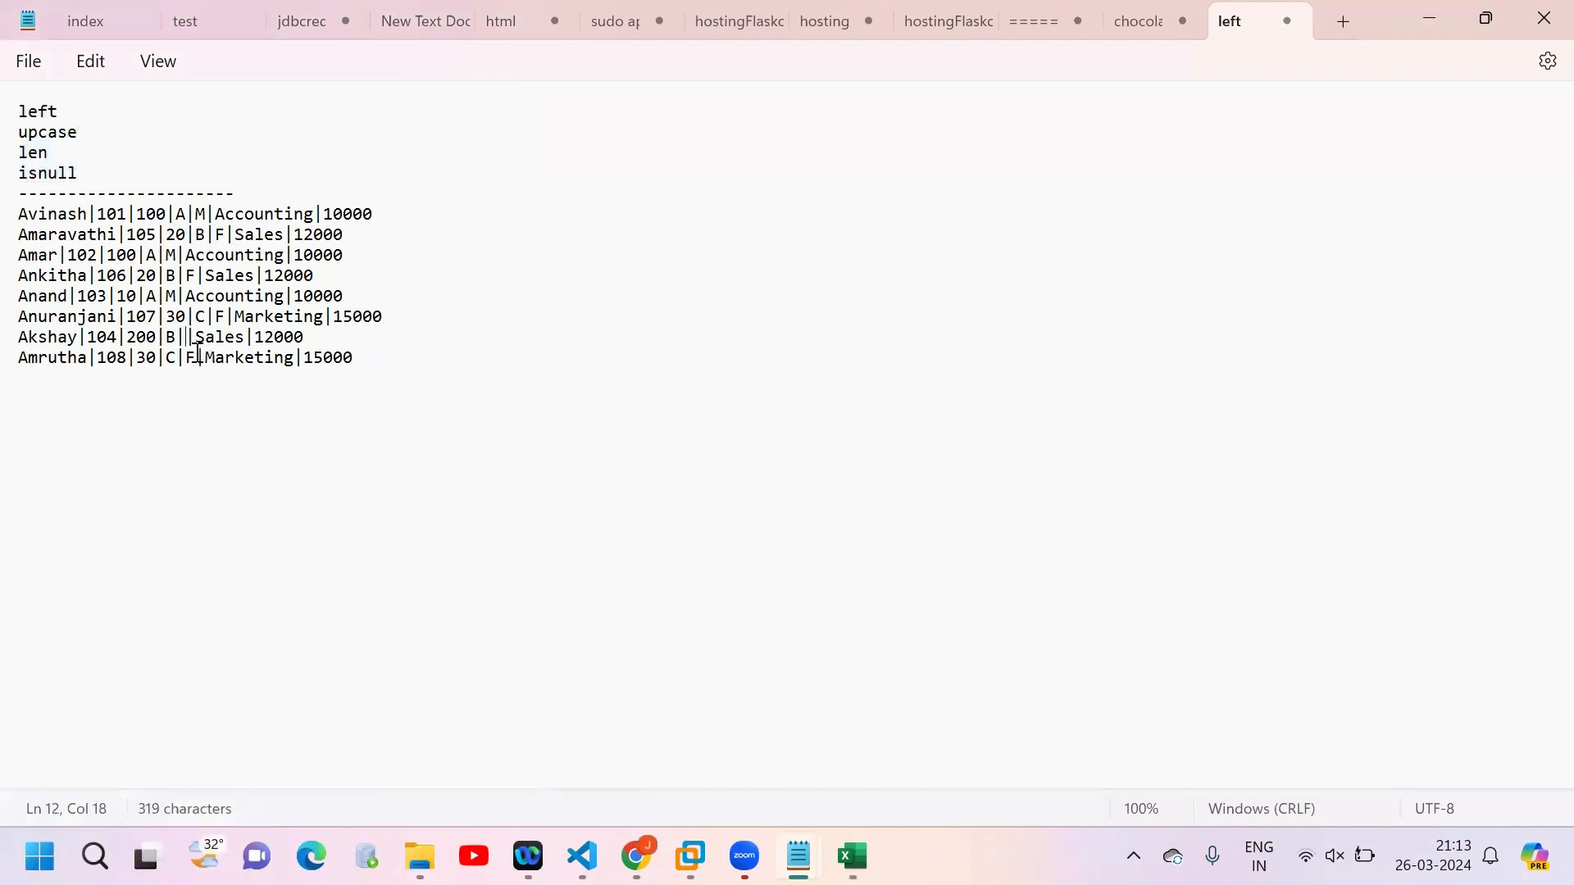
pyautogui.press('BackSpace')
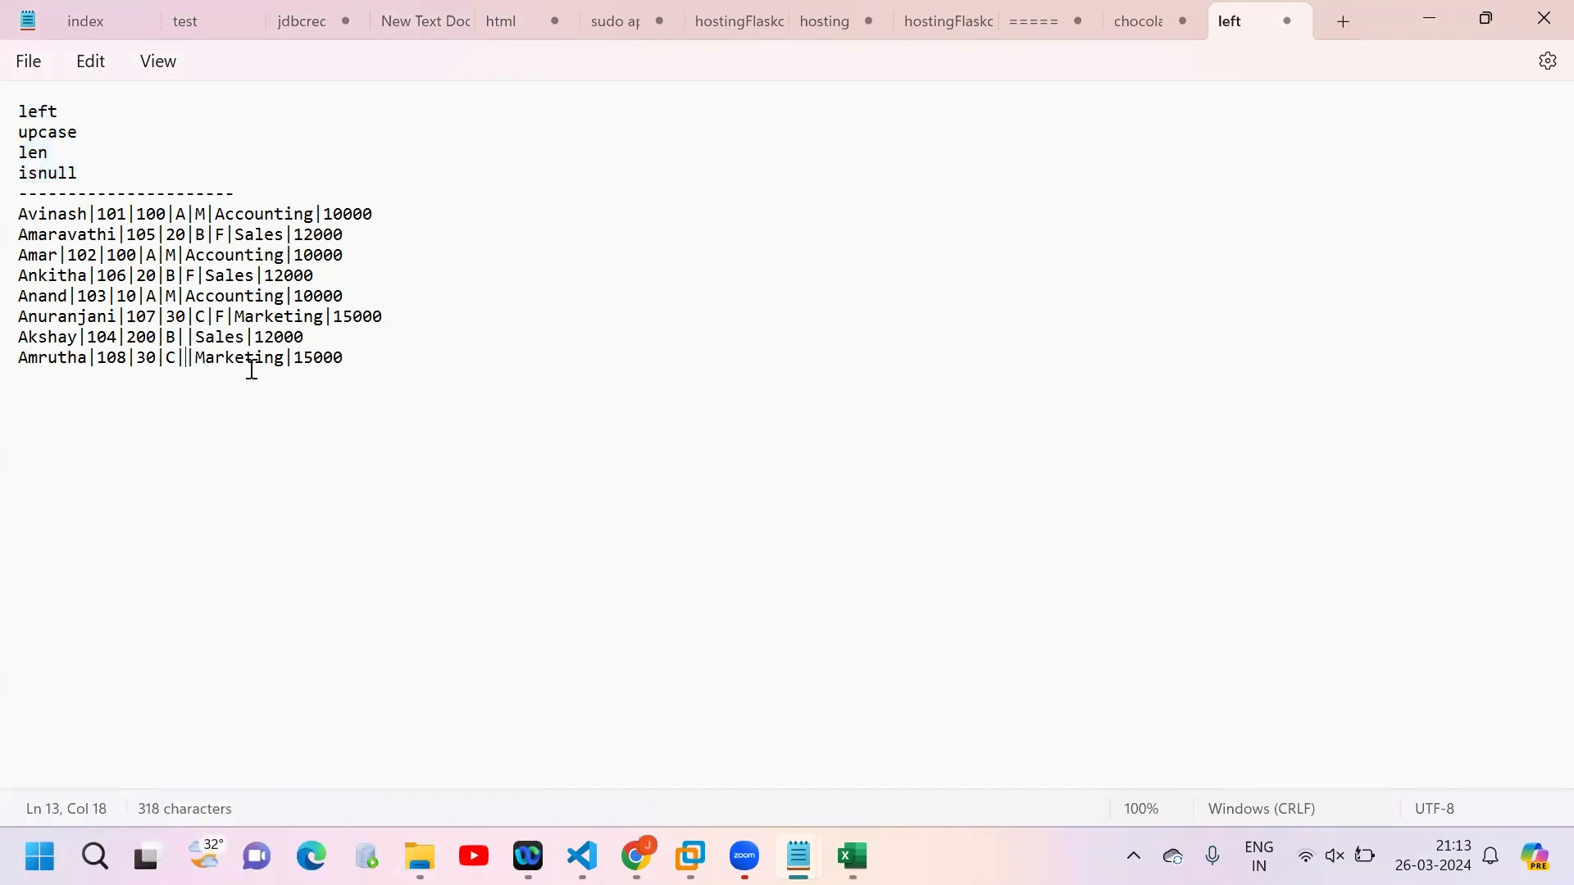
# Step: Copy the eight updated employee records from the notes and replace the contents of Employee_Full.txt on the remote machine with them
pyautogui.moveTo(366, 365); pyautogui.dragTo(73, 278)
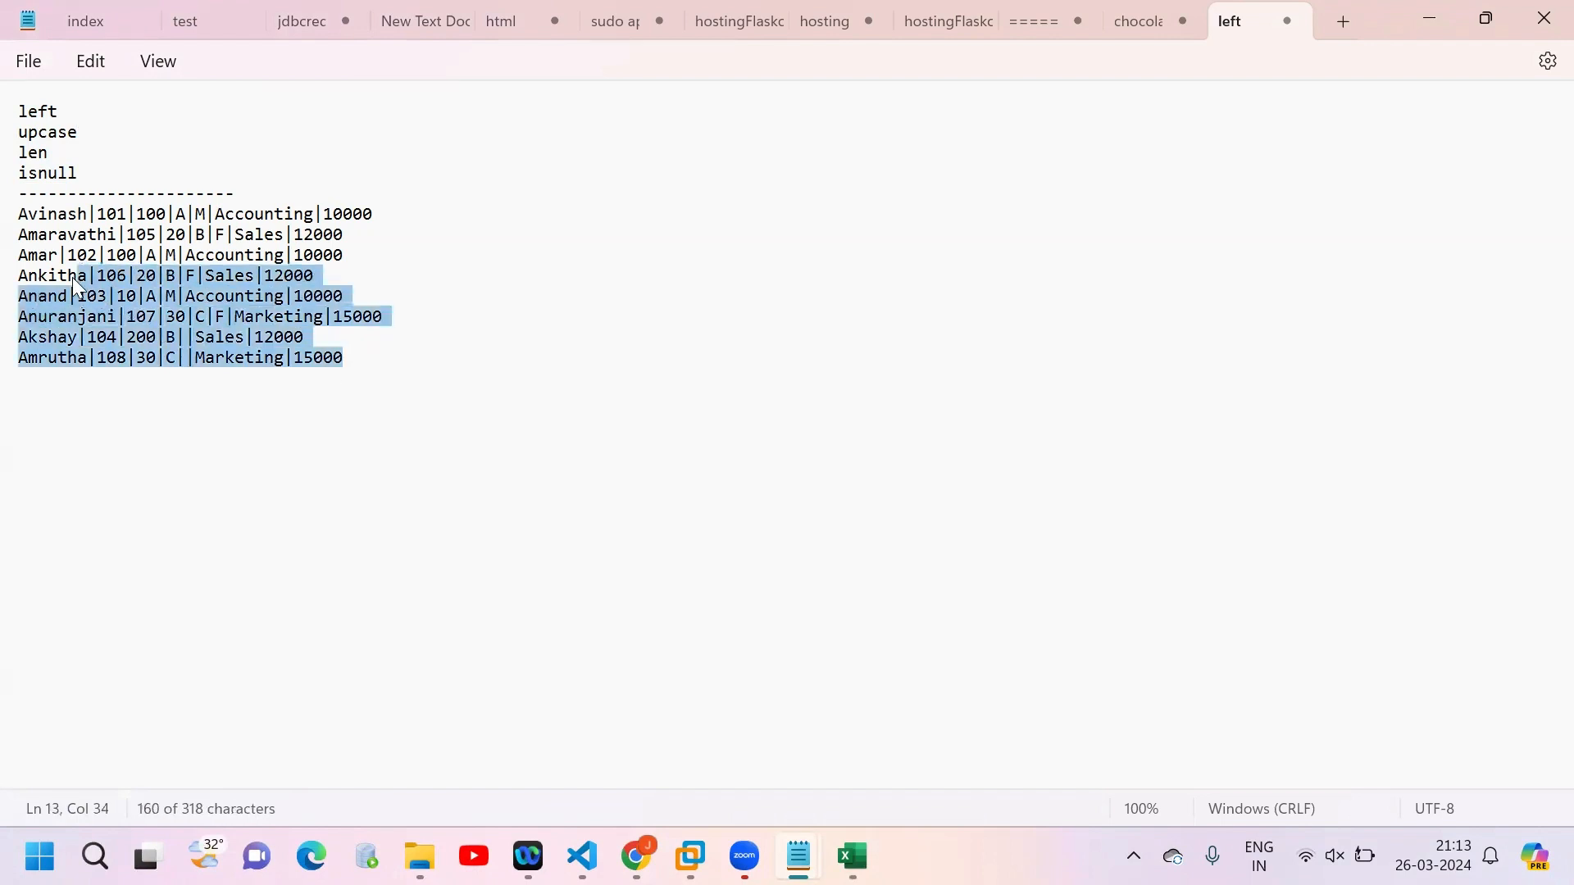
pyautogui.doubleClick(190, 337)
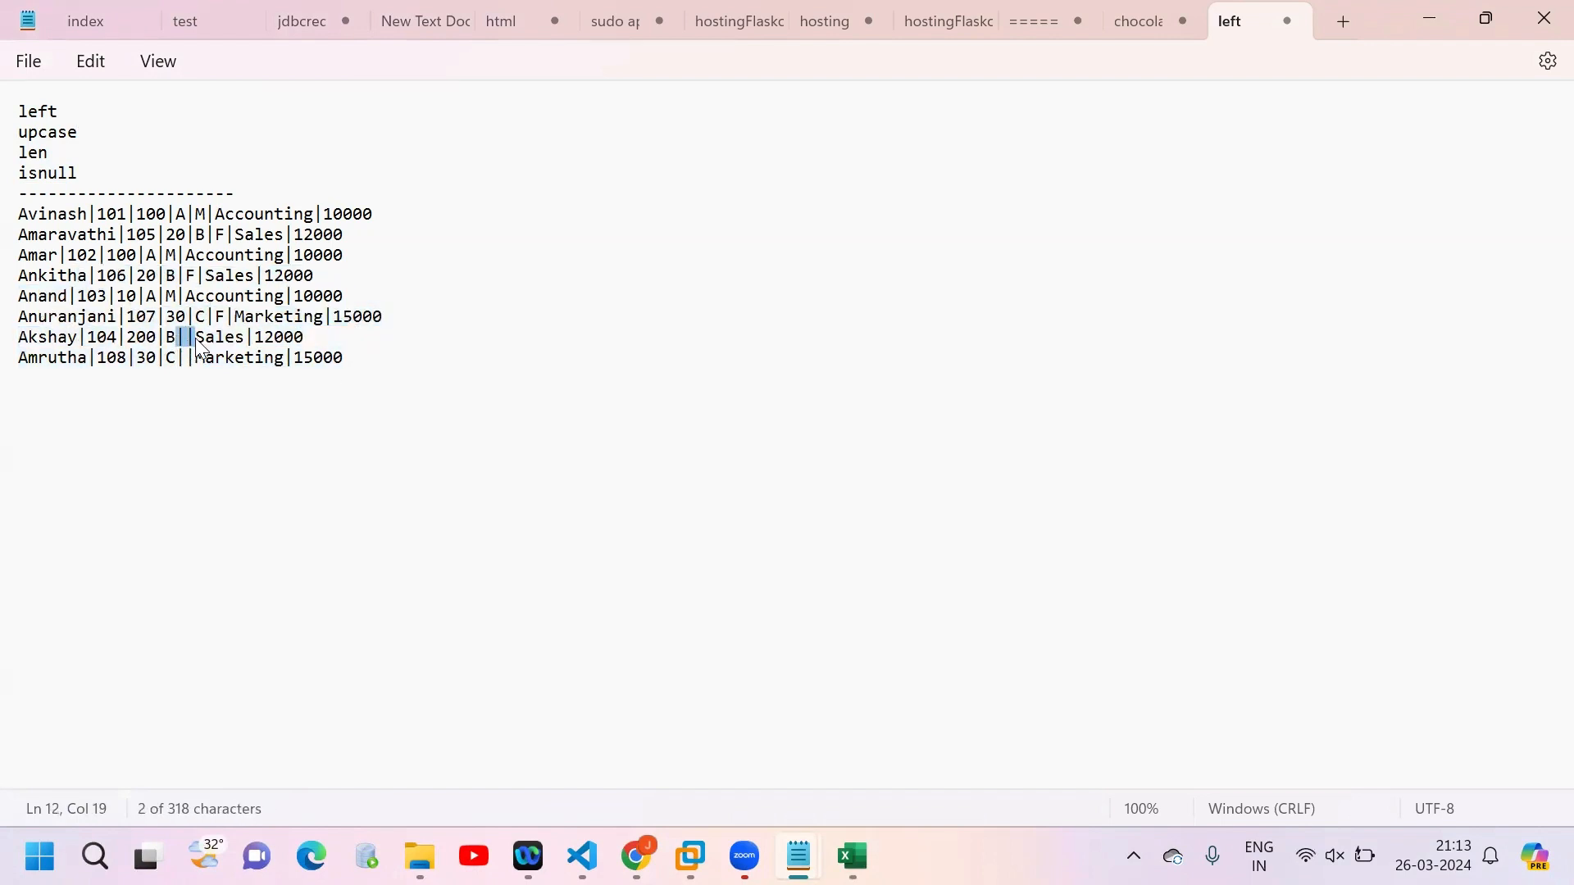
pyautogui.moveTo(344, 365); pyautogui.dragTo(7, 214)
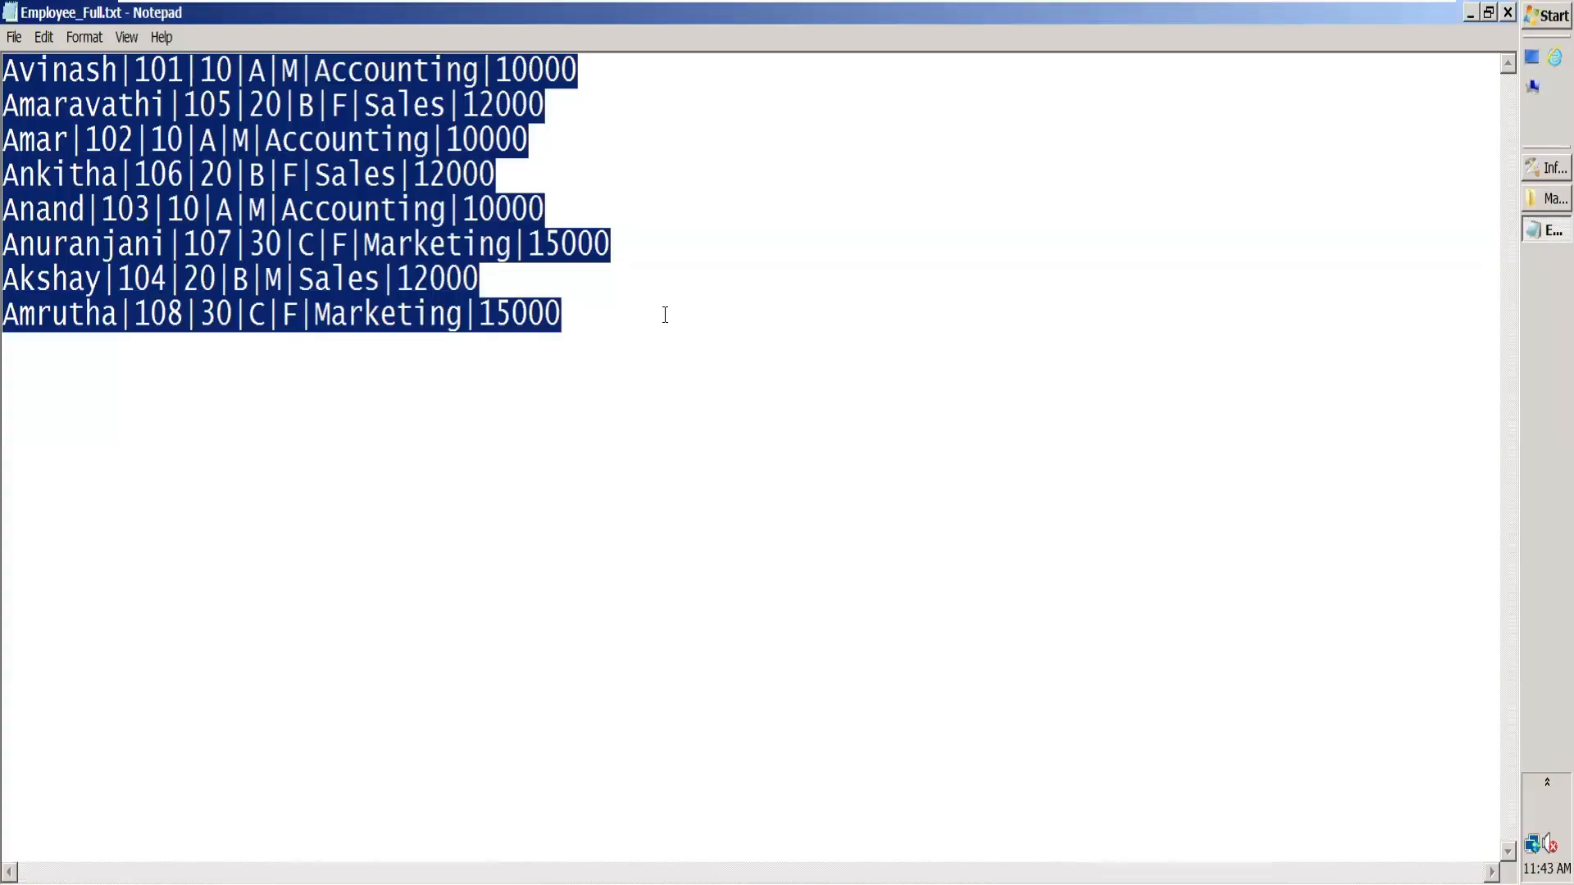
pyautogui.hotkey('ctrl', 'v')
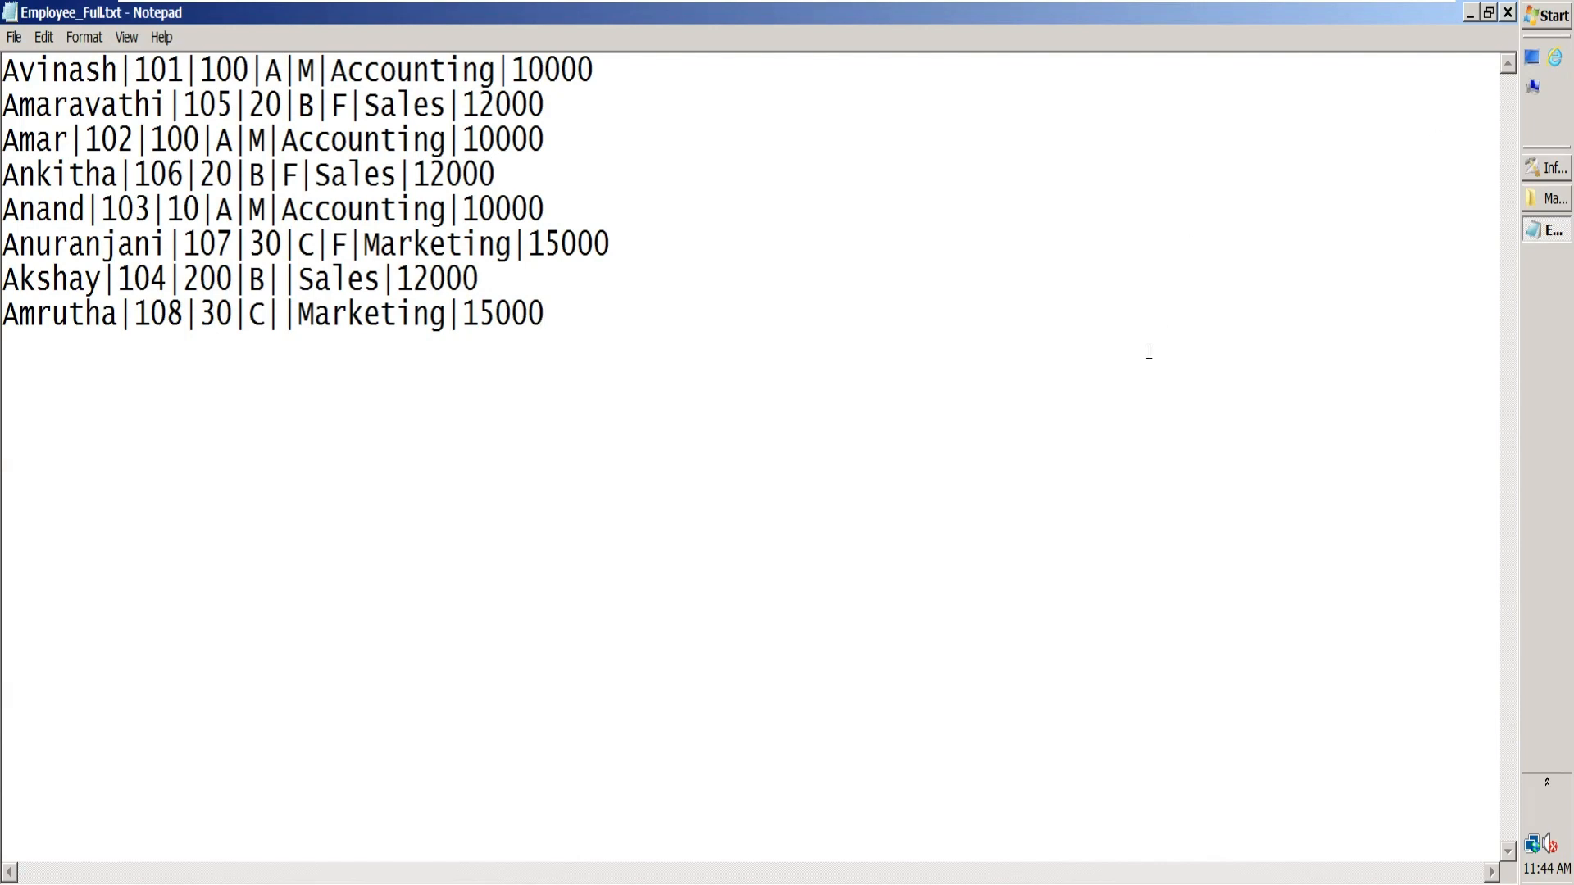
# Step: Switch to DataStage Designer, create a new parallel job and close the job log view
pyautogui.click(1532, 178)
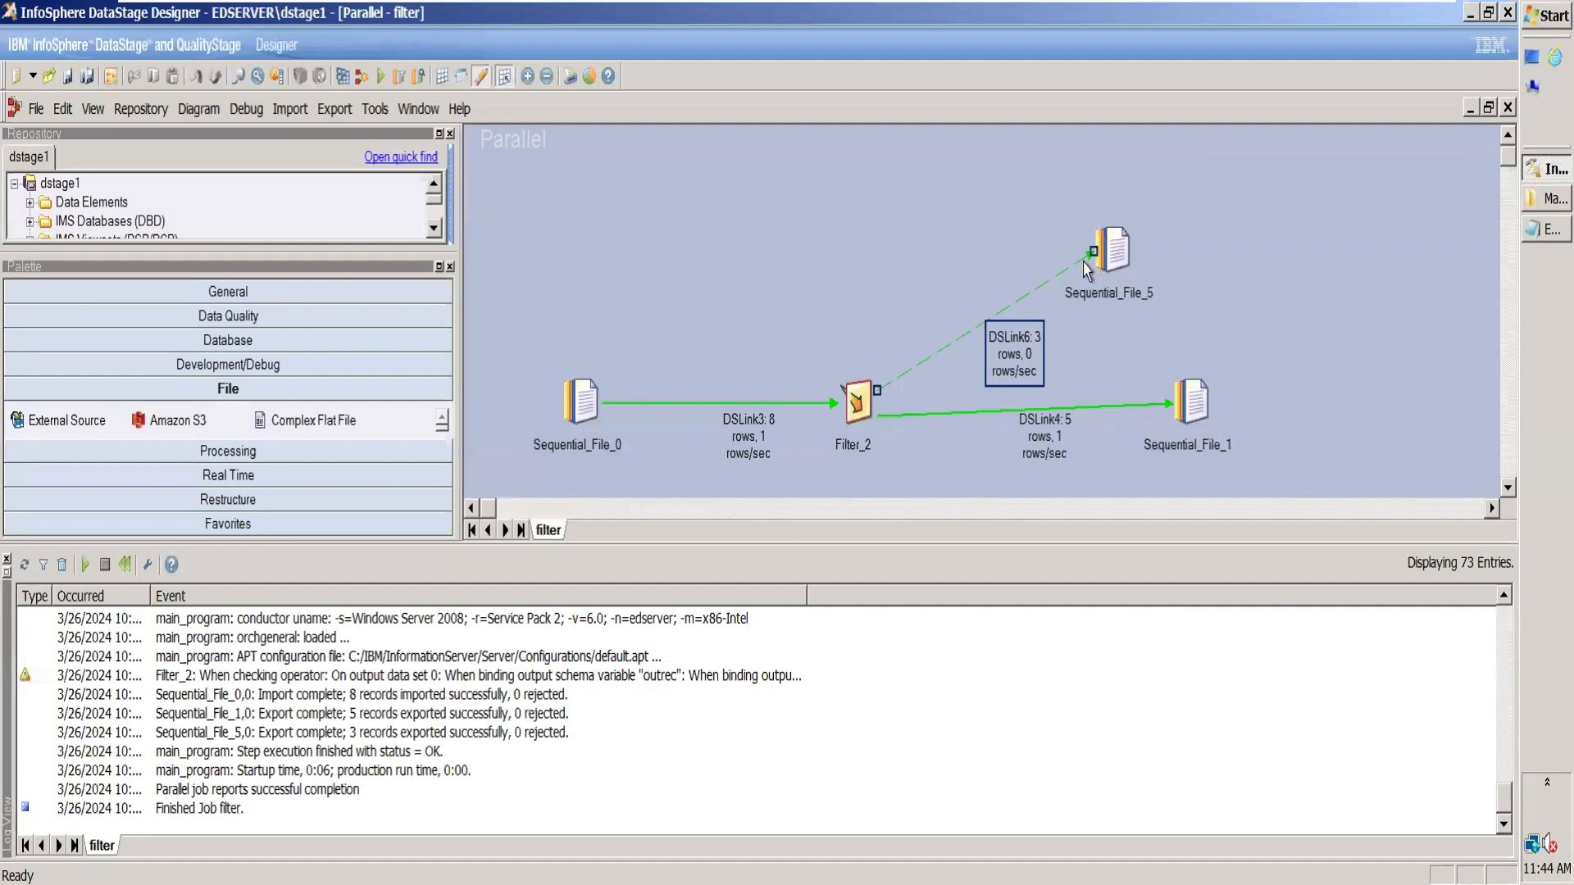
pyautogui.click(36, 109)
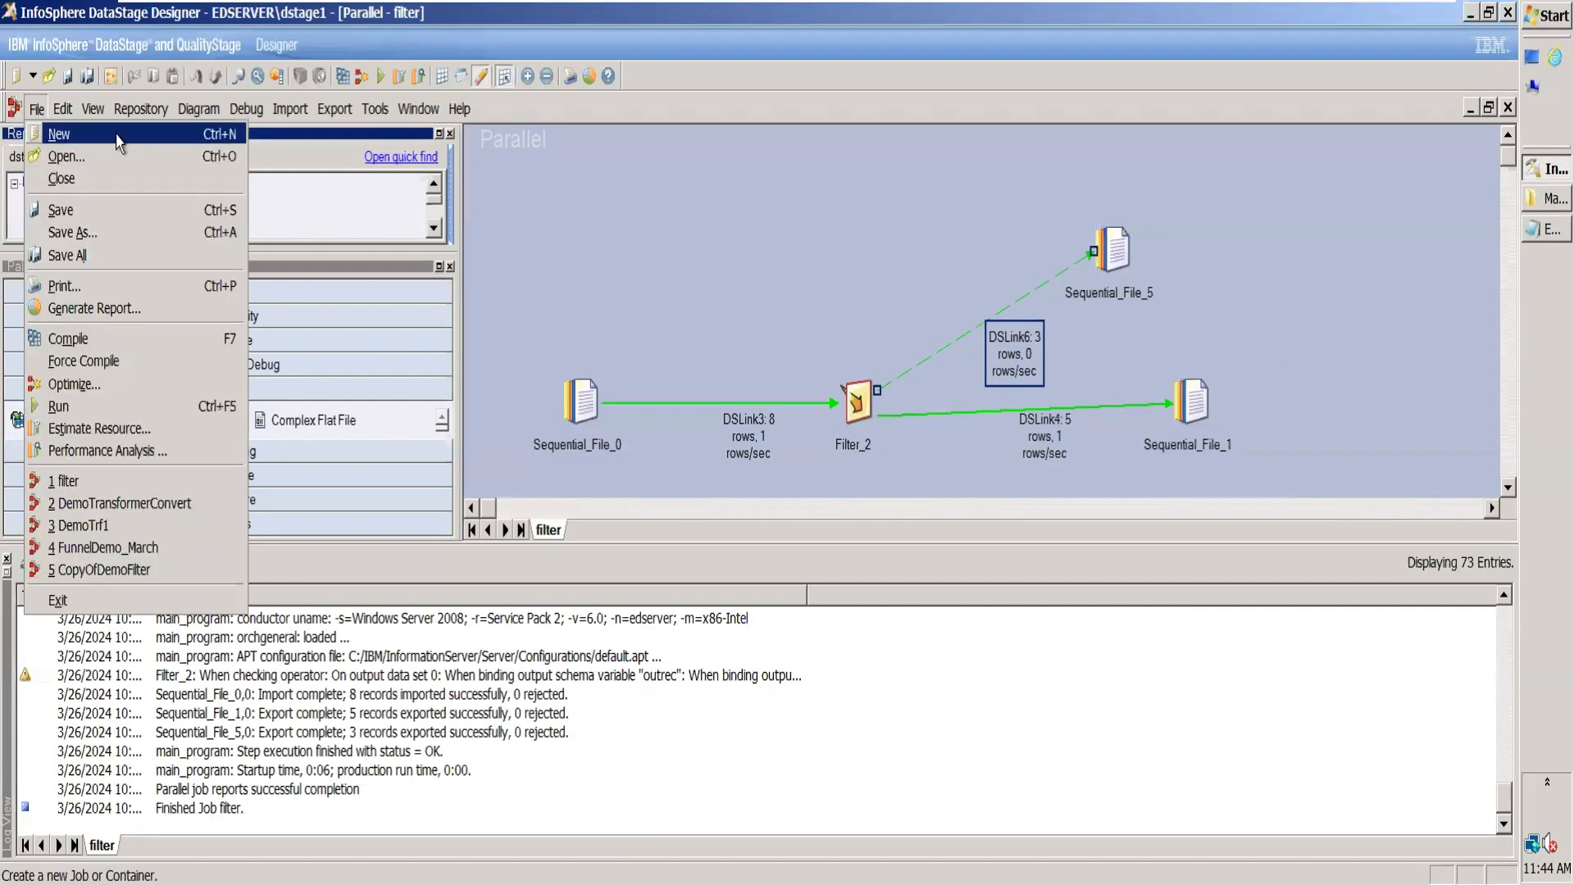
pyautogui.click(119, 136)
pyautogui.click(819, 279)
pyautogui.click(881, 669)
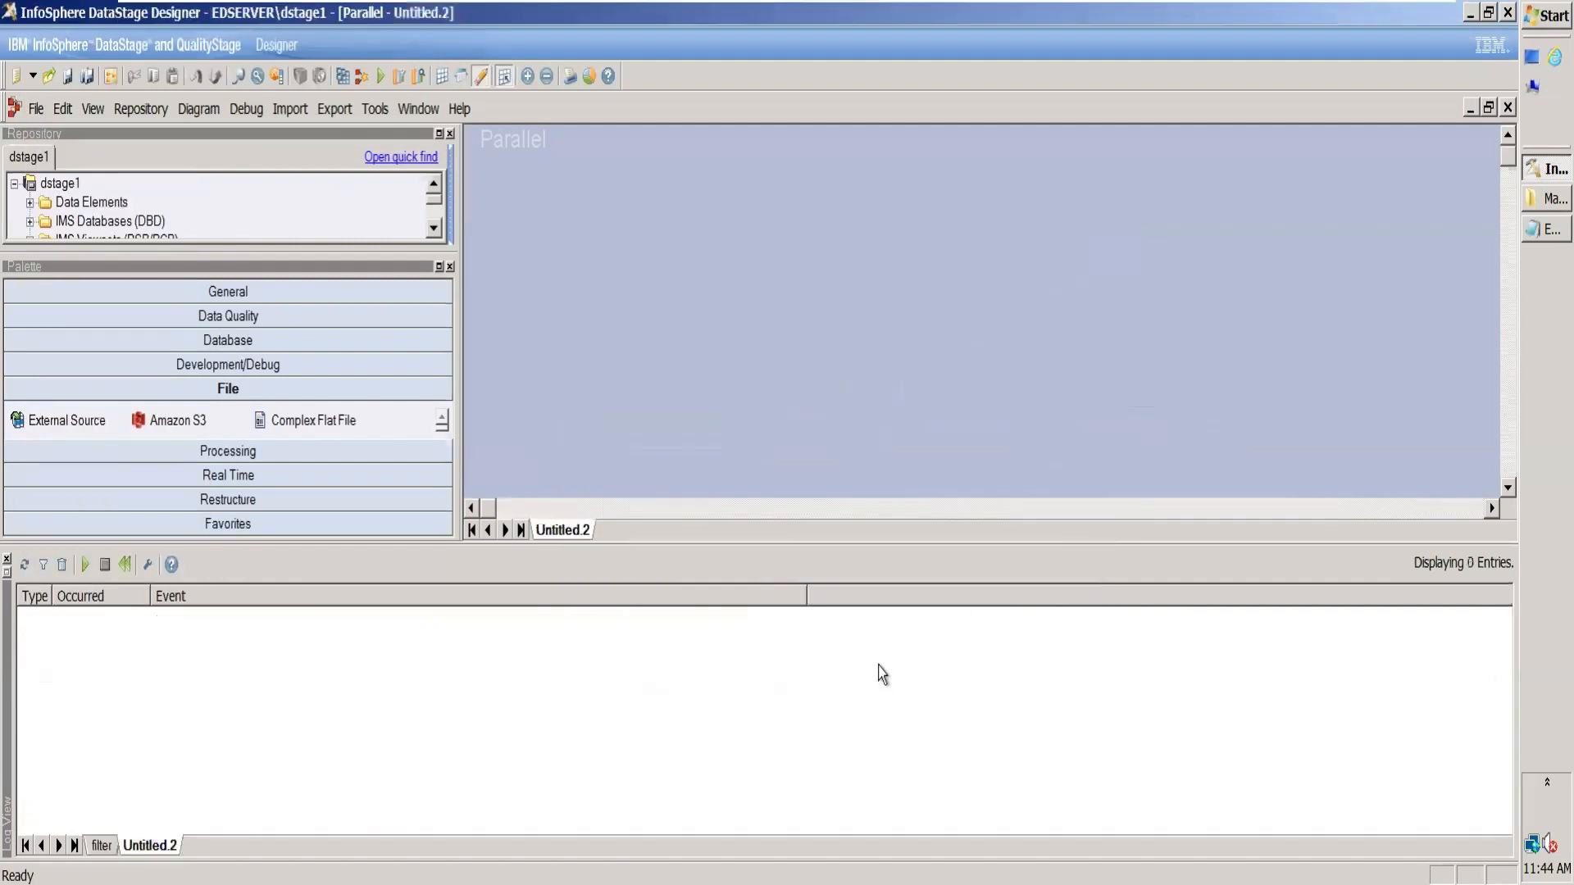
pyautogui.click(7, 560)
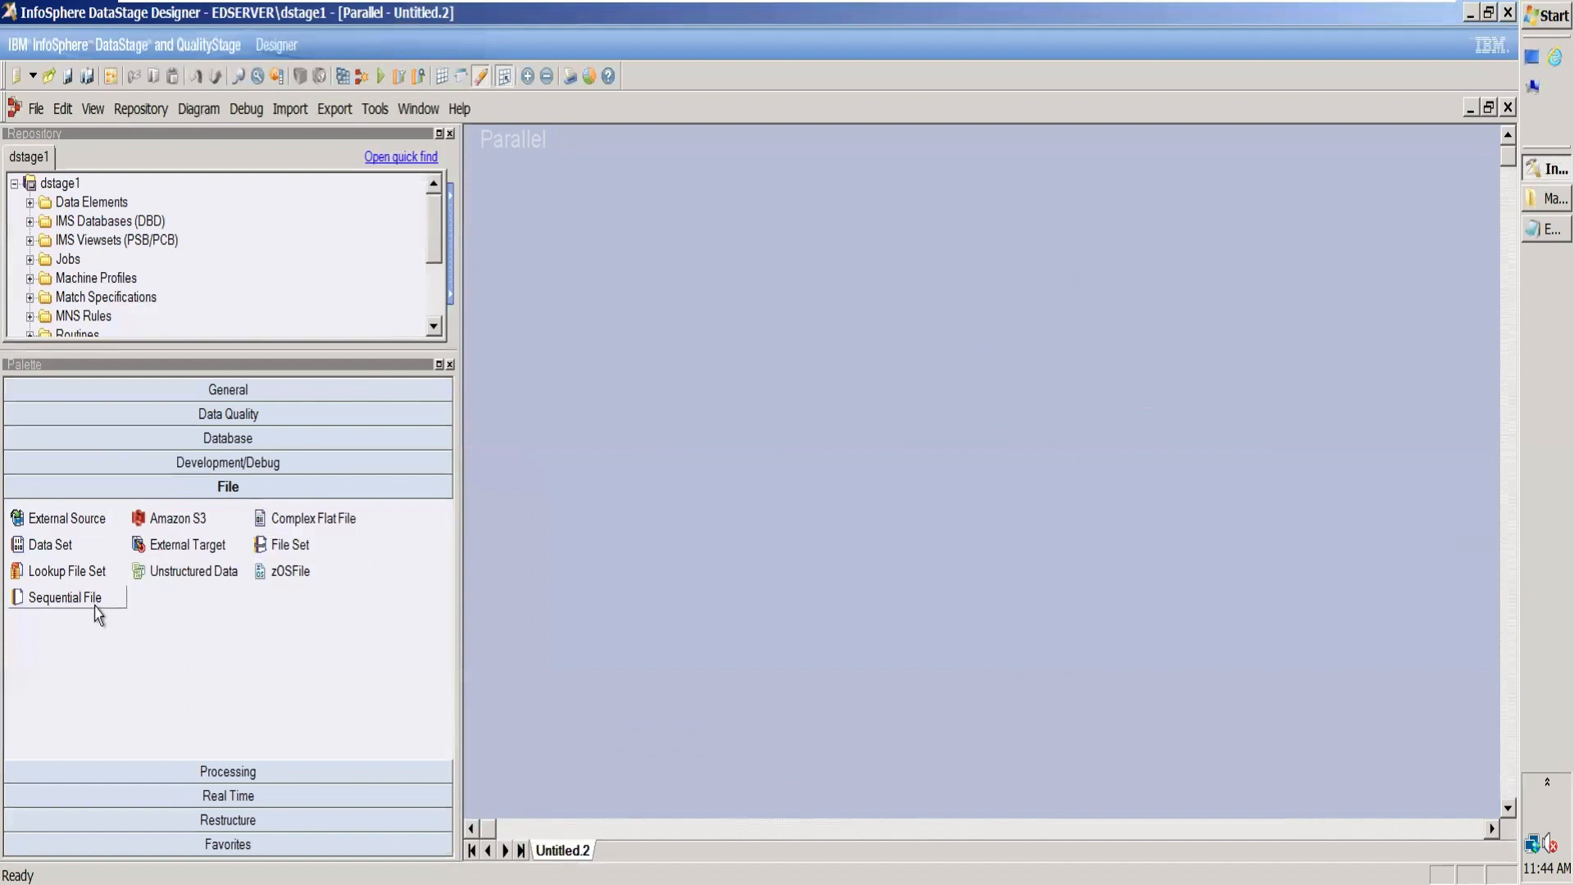
# Step: Place a Sequential File source stage linked to a Transformer stage, and draw two diverging output links from the Transformer
pyautogui.moveTo(41, 601); pyautogui.dragTo(938, 451)
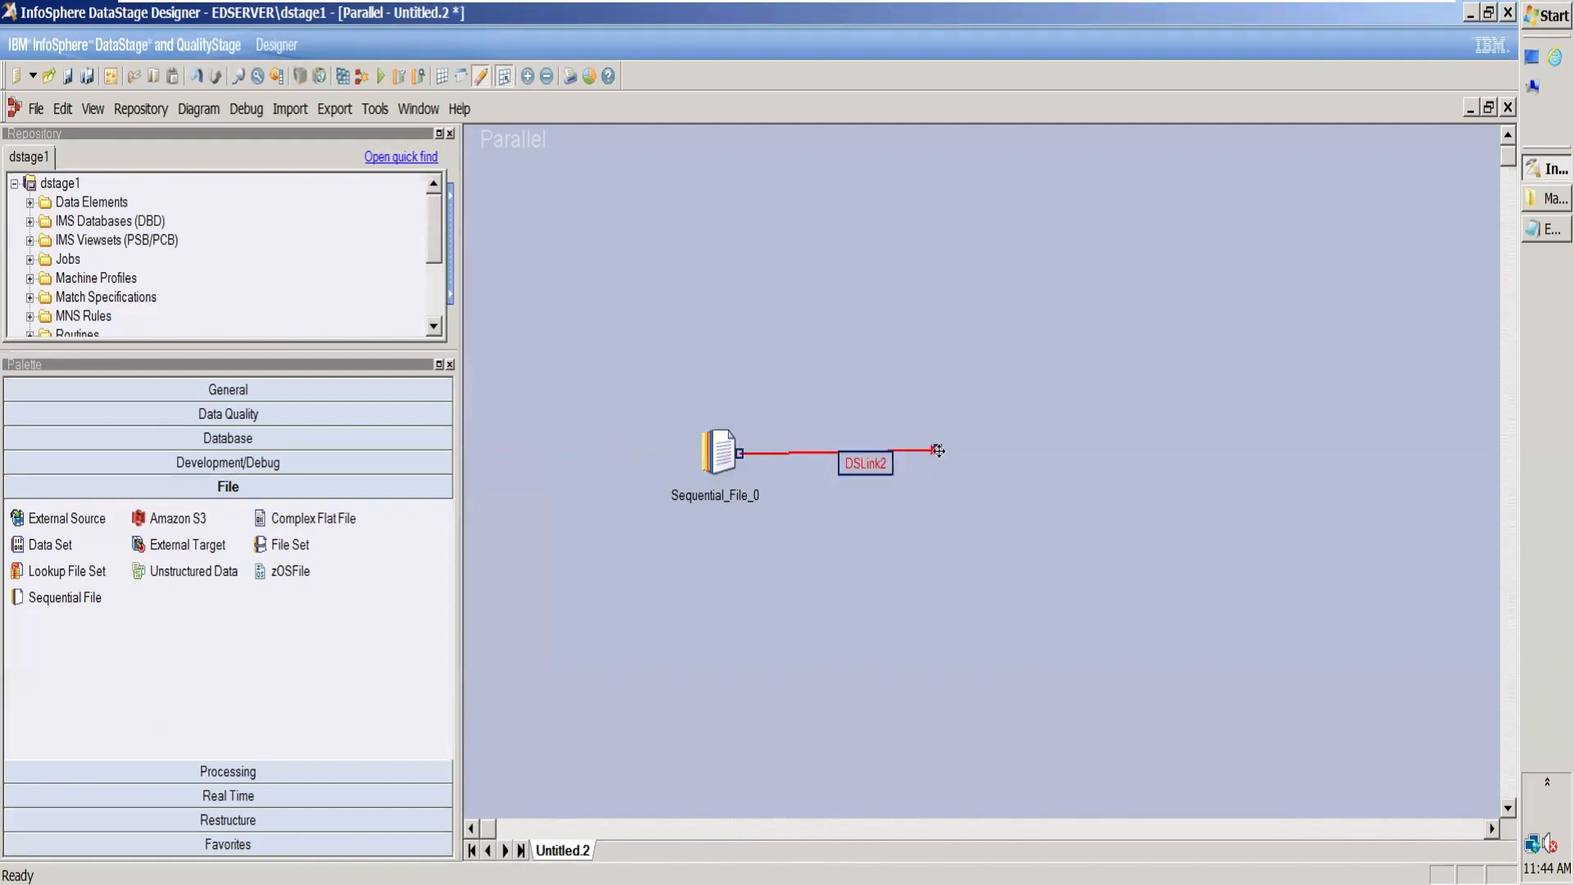
pyautogui.click(248, 778)
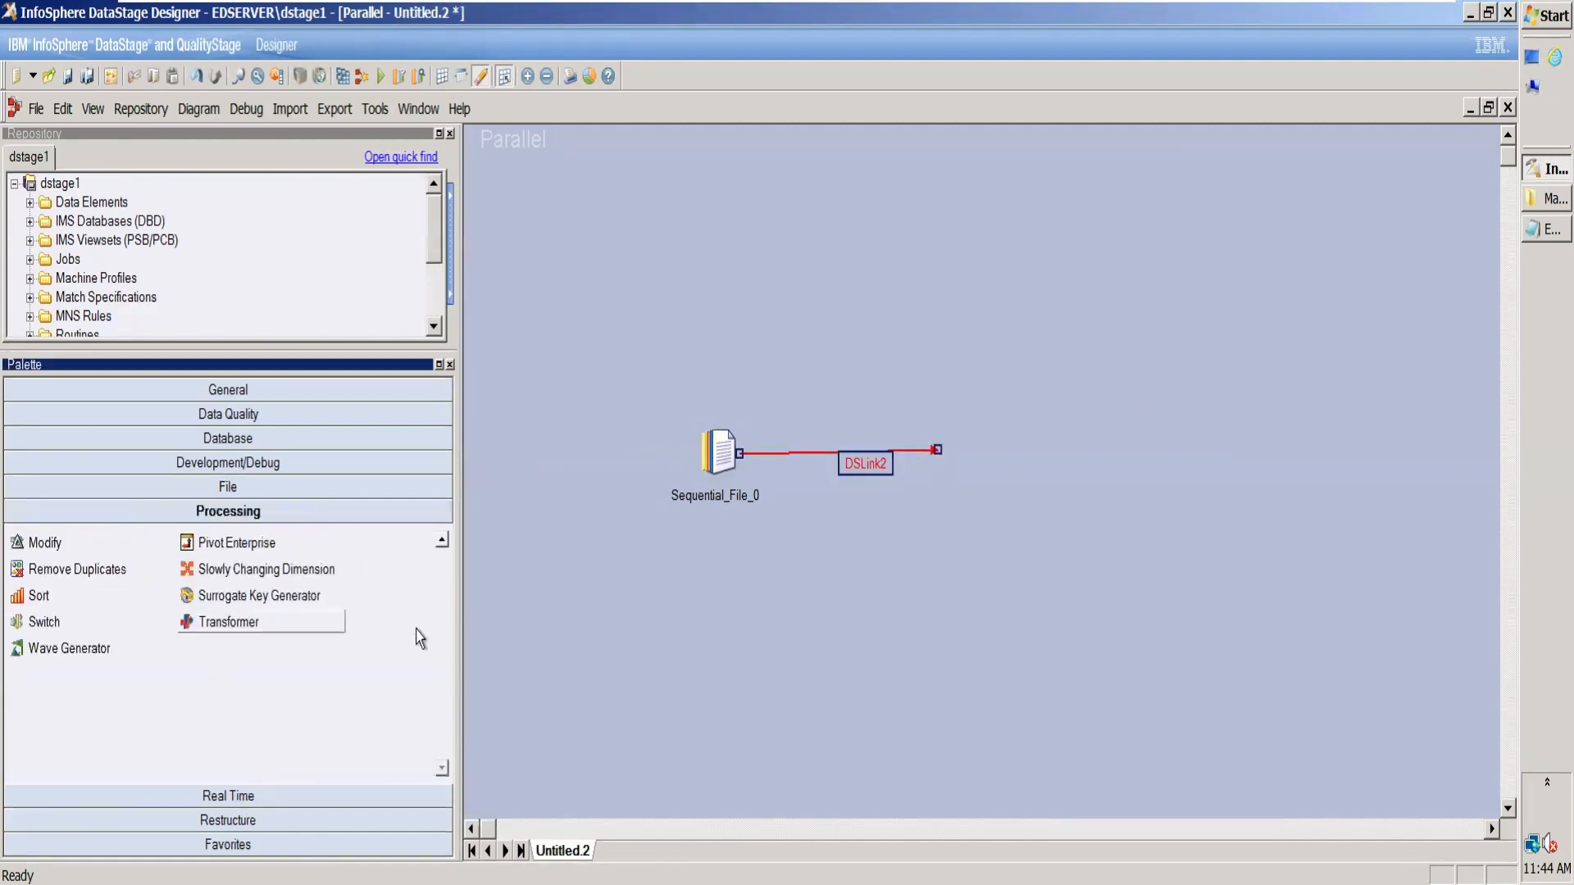
pyautogui.moveTo(207, 621)
pyautogui.mouseDown()
pyautogui.moveTo(896, 560)
pyautogui.moveTo(966, 456)
pyautogui.moveTo(947, 452)
pyautogui.moveTo(1168, 301)
pyautogui.mouseUp()
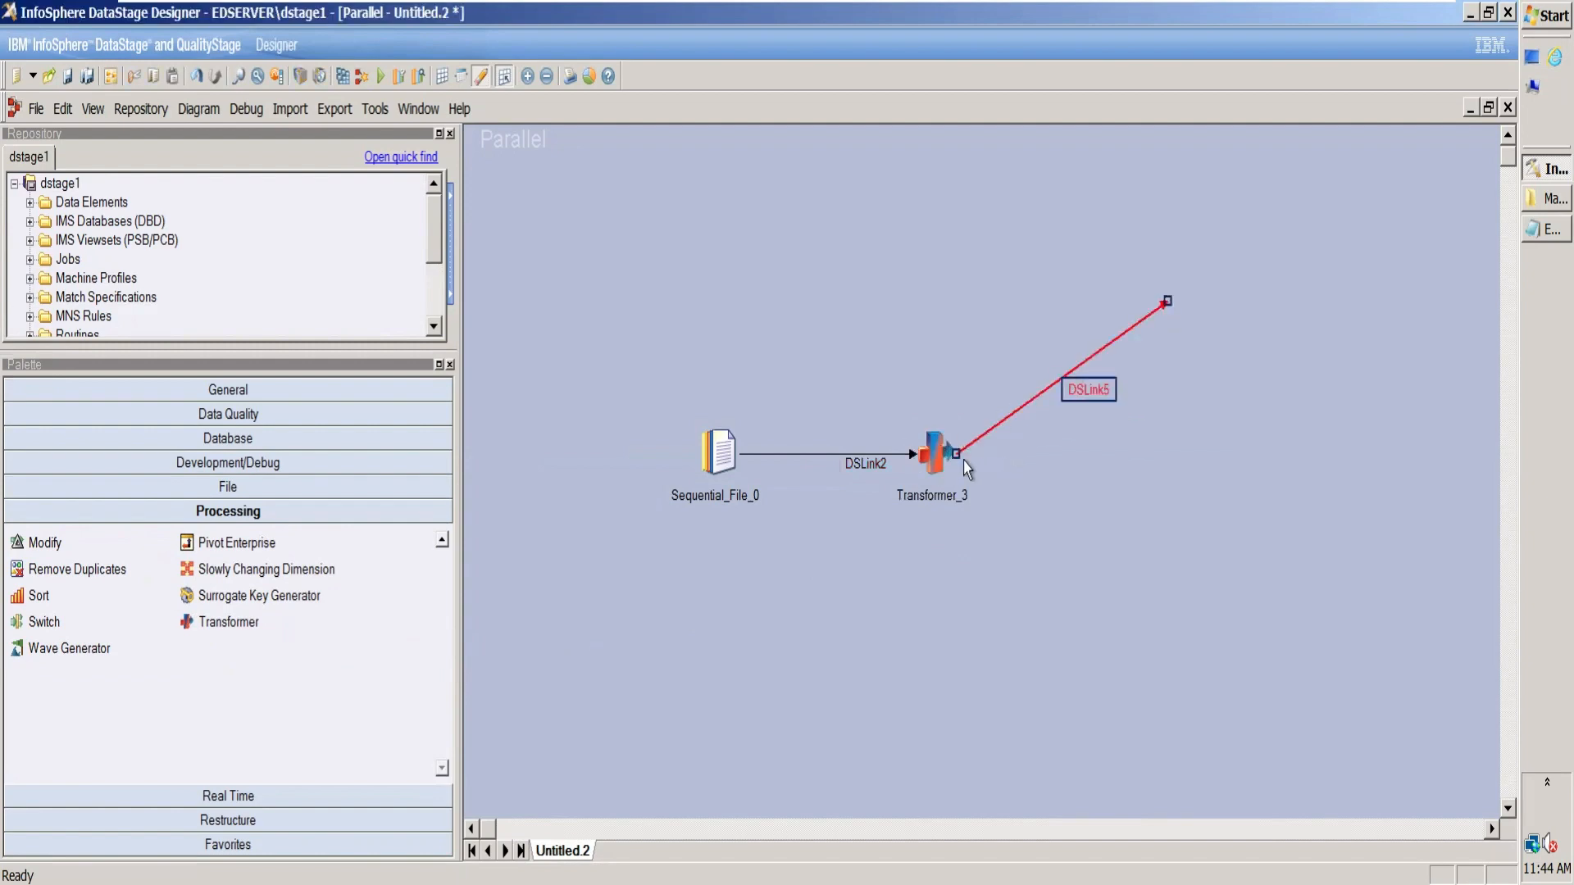
pyautogui.moveTo(965, 467); pyautogui.dragTo(1190, 555)
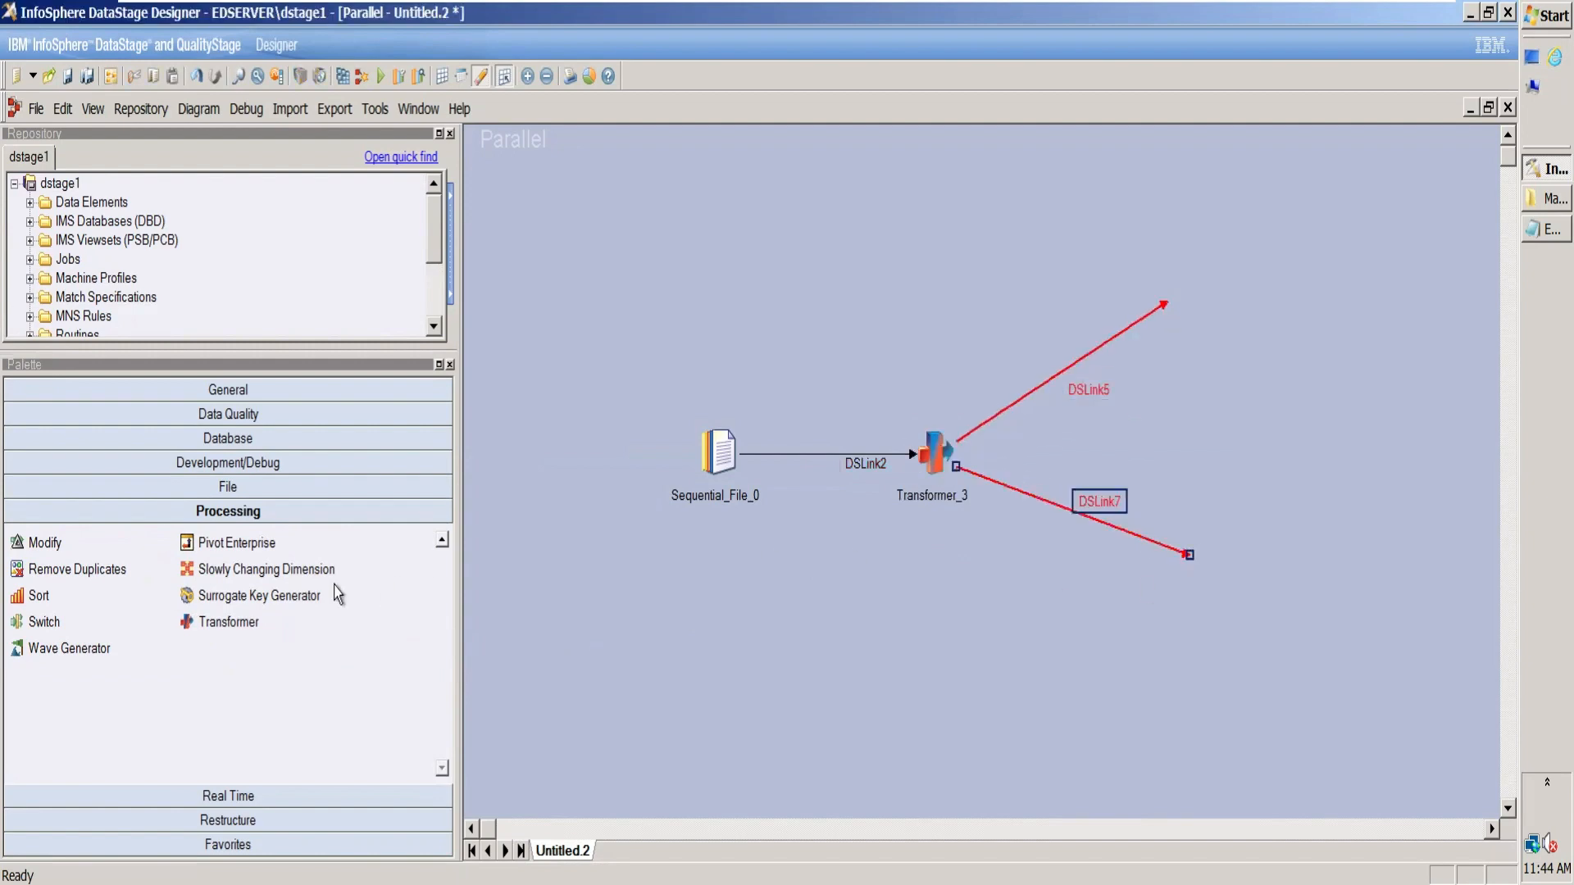
# Step: Add a Sequential File target on the Transformer's upper link, place a copy of it at the lower link, and delete the copy's extra link
pyautogui.click(287, 490)
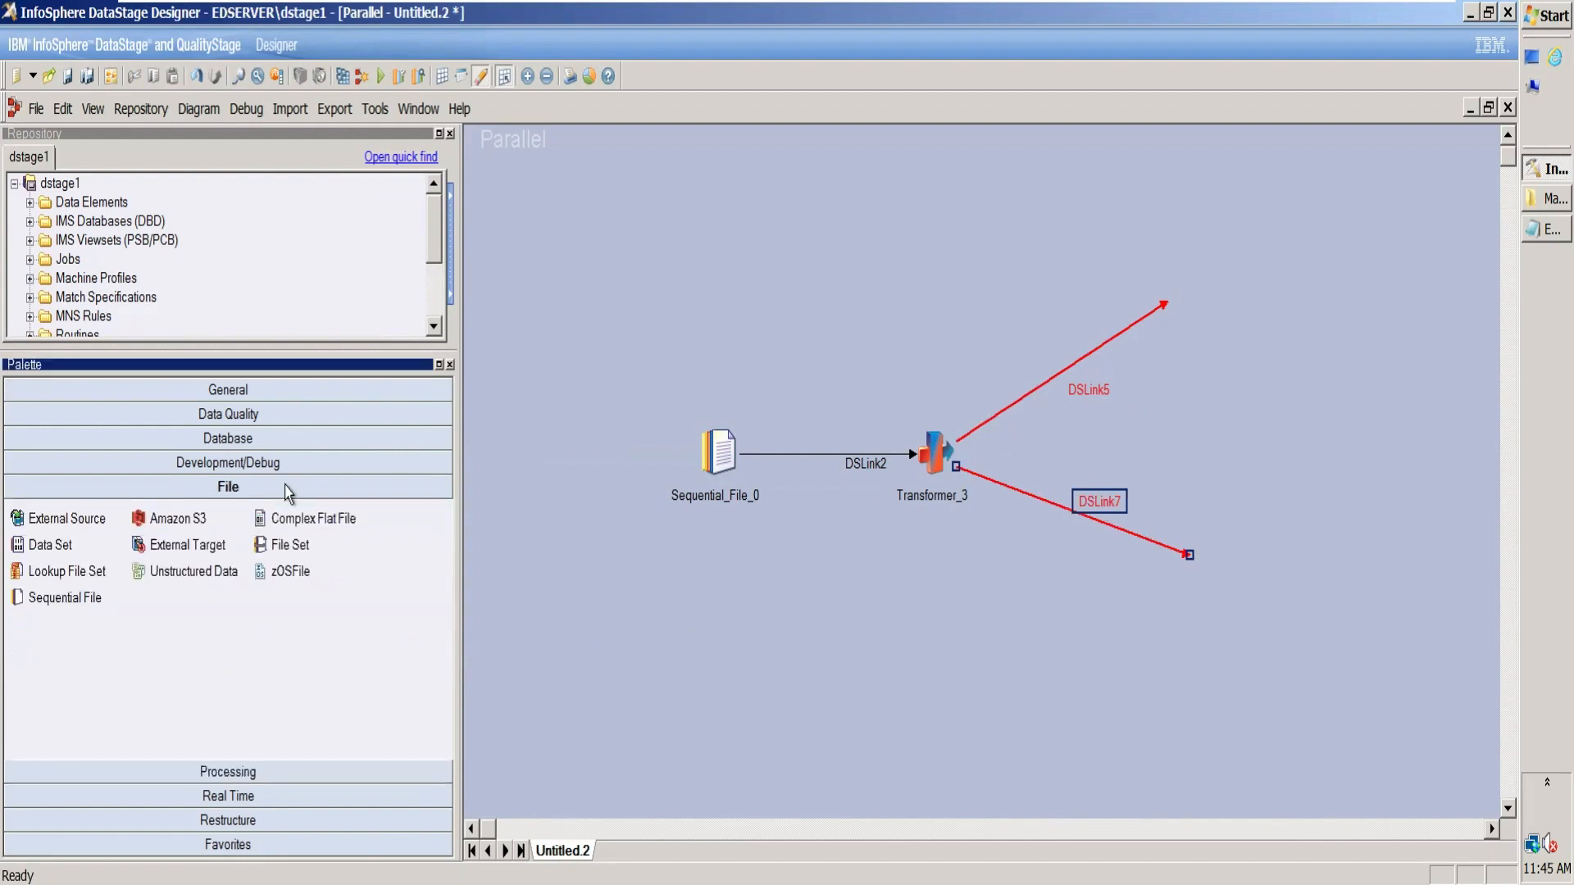
pyautogui.moveTo(57, 598); pyautogui.dragTo(1167, 302)
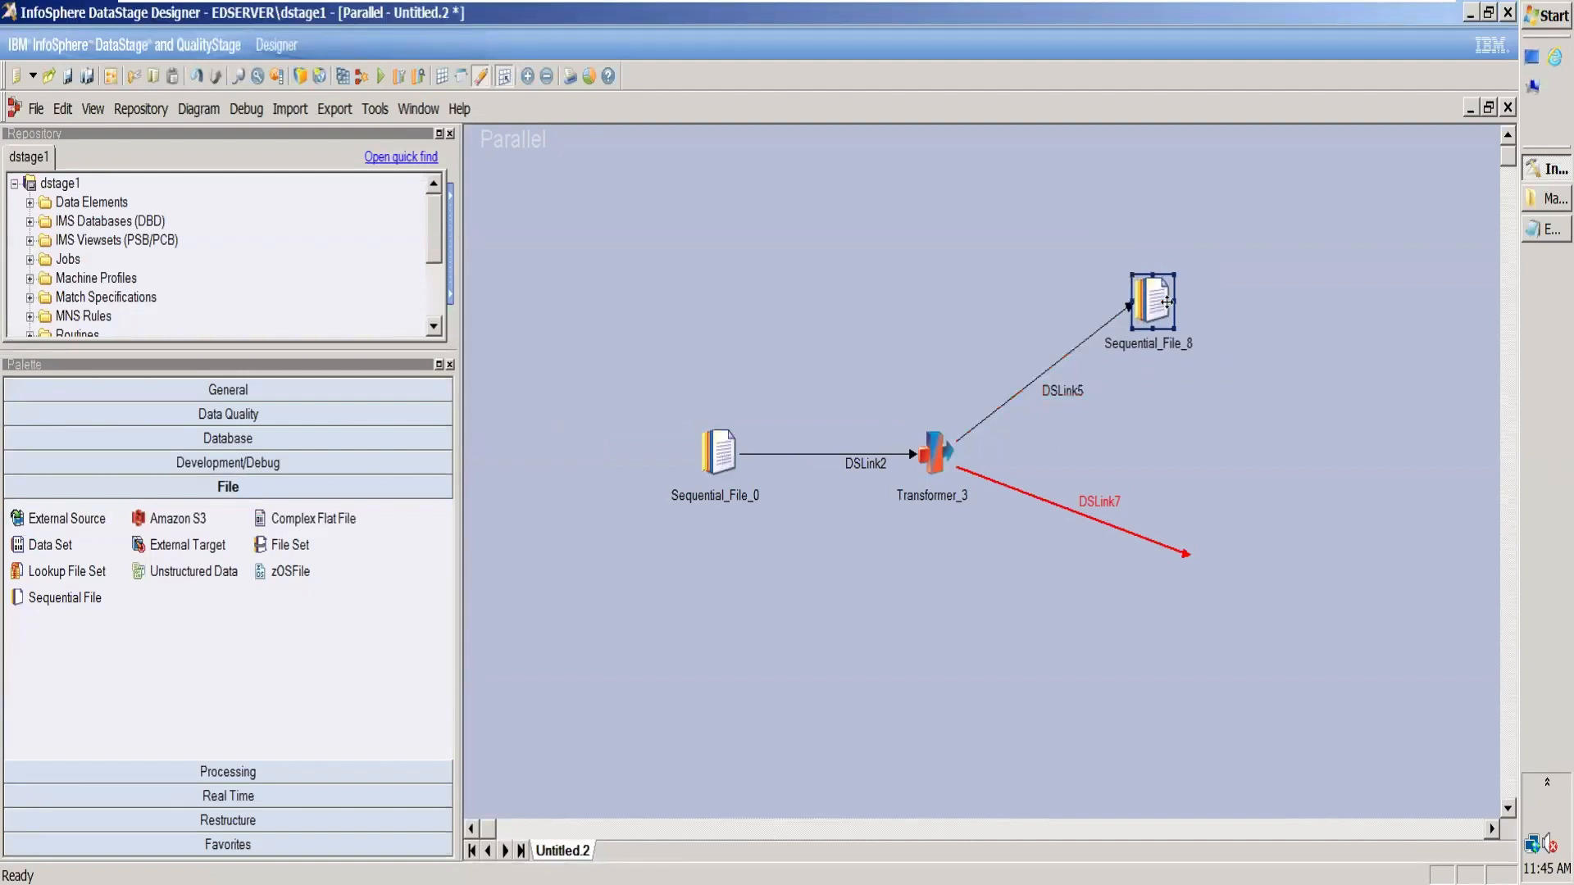
pyautogui.hotkey('ctrl', 'c')
pyautogui.hotkey('ctrl', 'v')
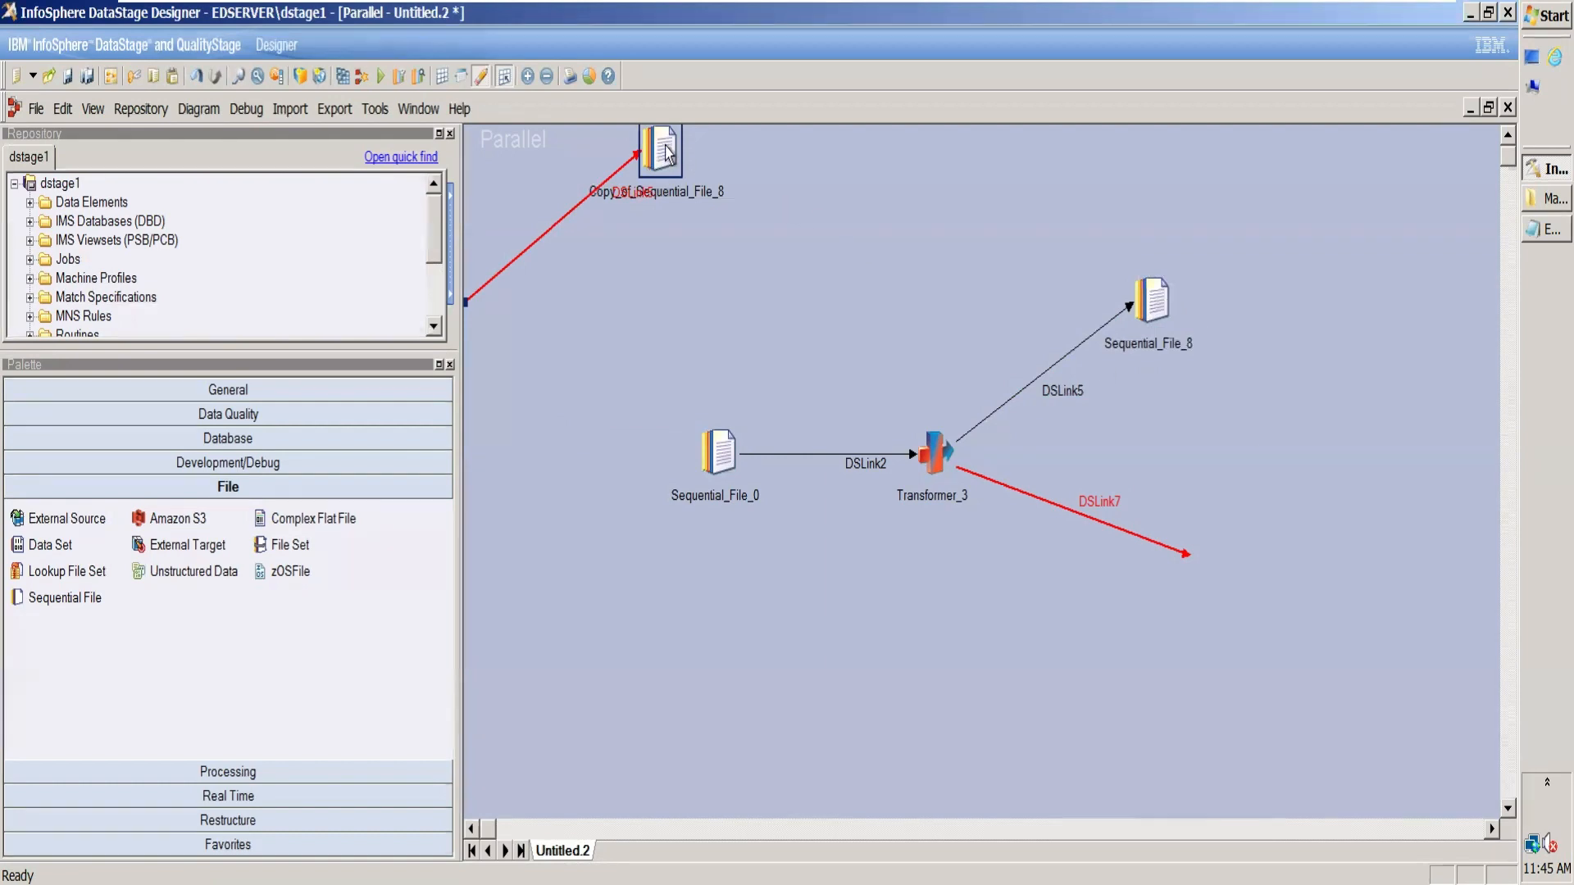
pyautogui.moveTo(666, 146); pyautogui.dragTo(1195, 548)
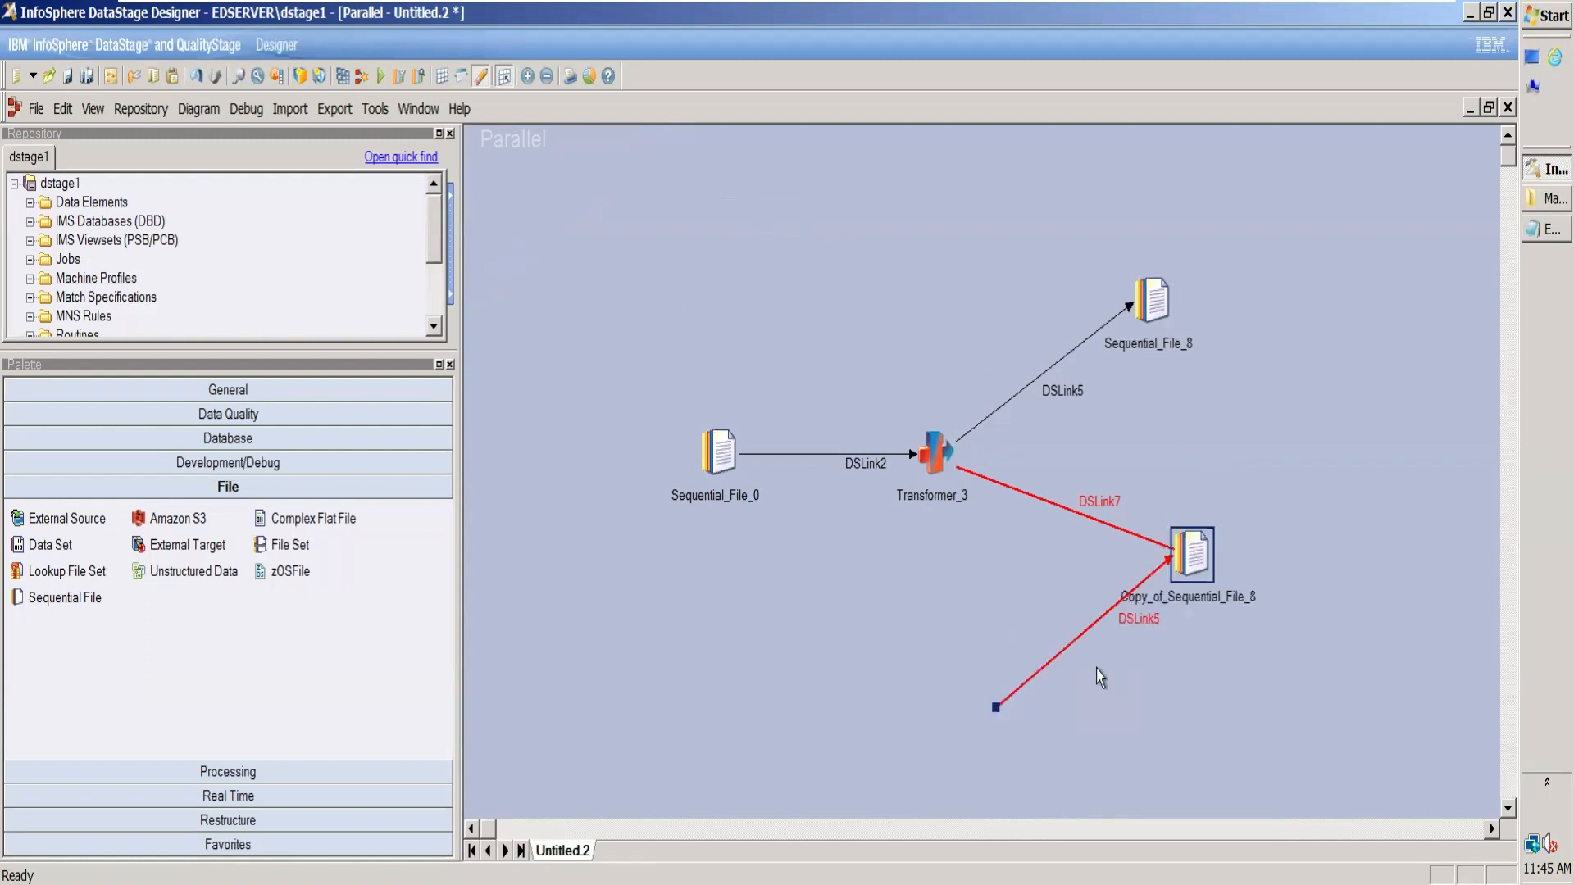
pyautogui.click(1103, 616)
pyautogui.press('Delete')
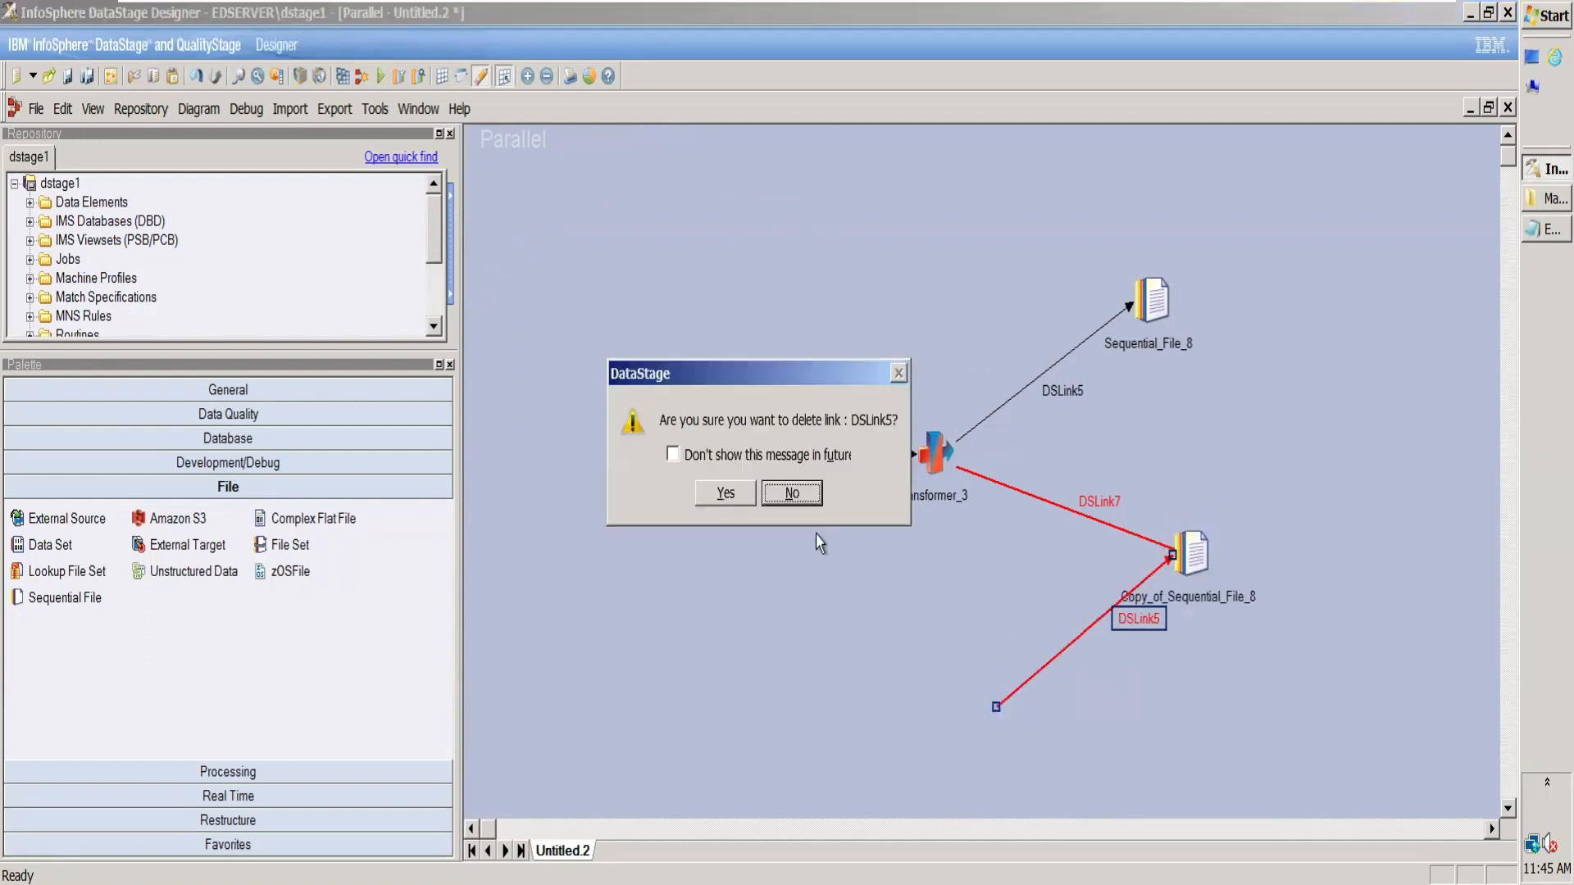
pyautogui.click(726, 495)
# Step: Reposition the copied Sequential File stage so that the Transformer's lower output link attaches to it
pyautogui.moveTo(1197, 563)
pyautogui.mouseDown()
pyautogui.moveTo(1219, 563)
pyautogui.moveTo(1203, 565)
pyautogui.mouseUp()
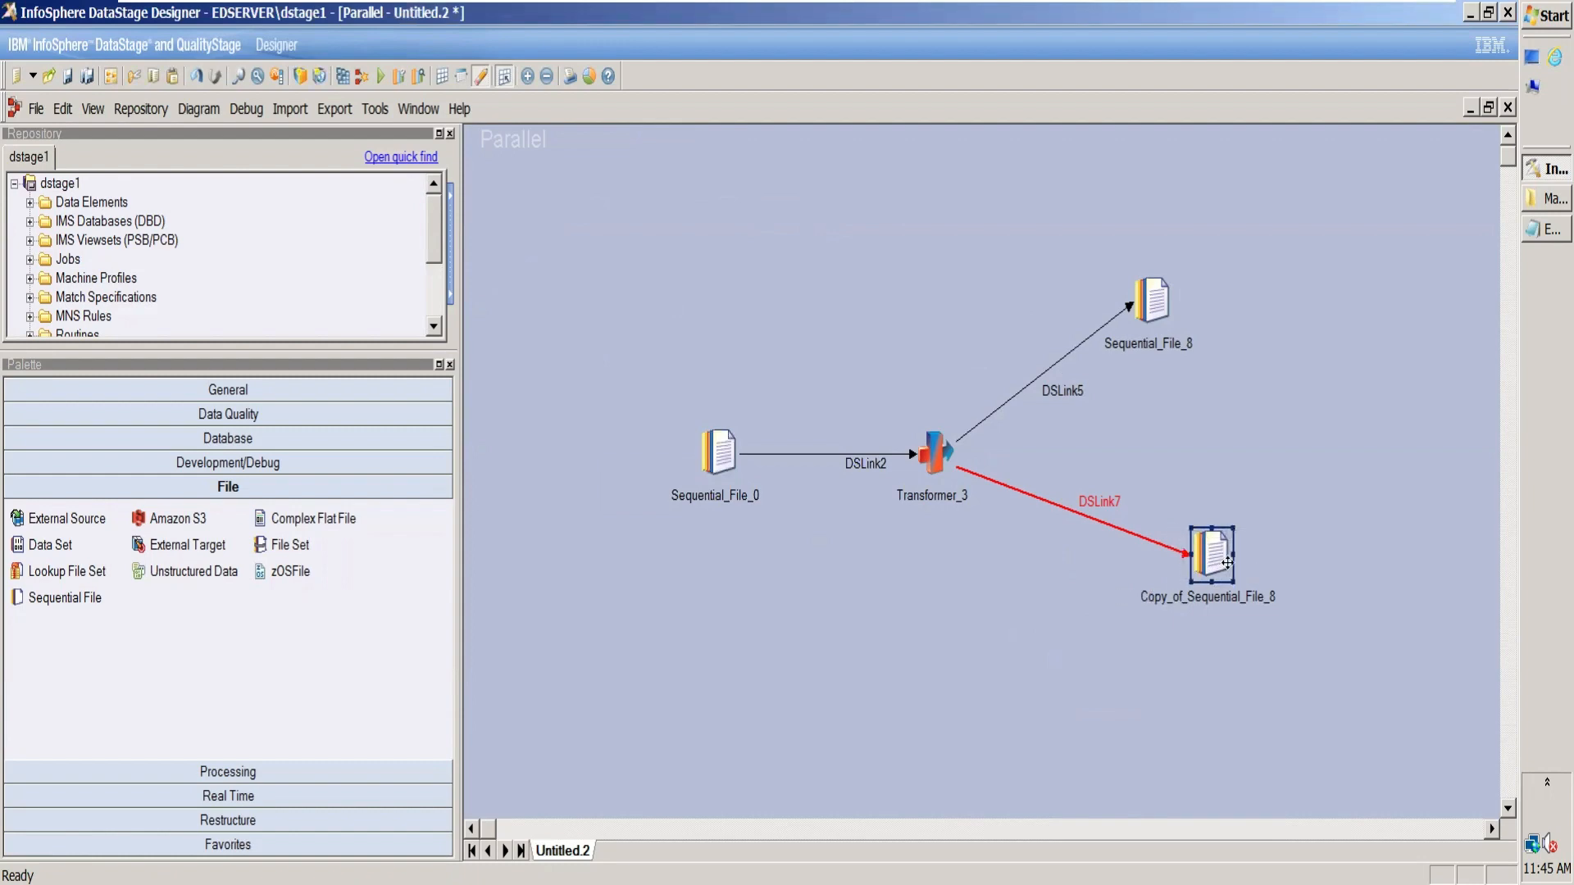
pyautogui.click(1212, 558)
pyautogui.click(1212, 556)
pyautogui.click(1299, 575)
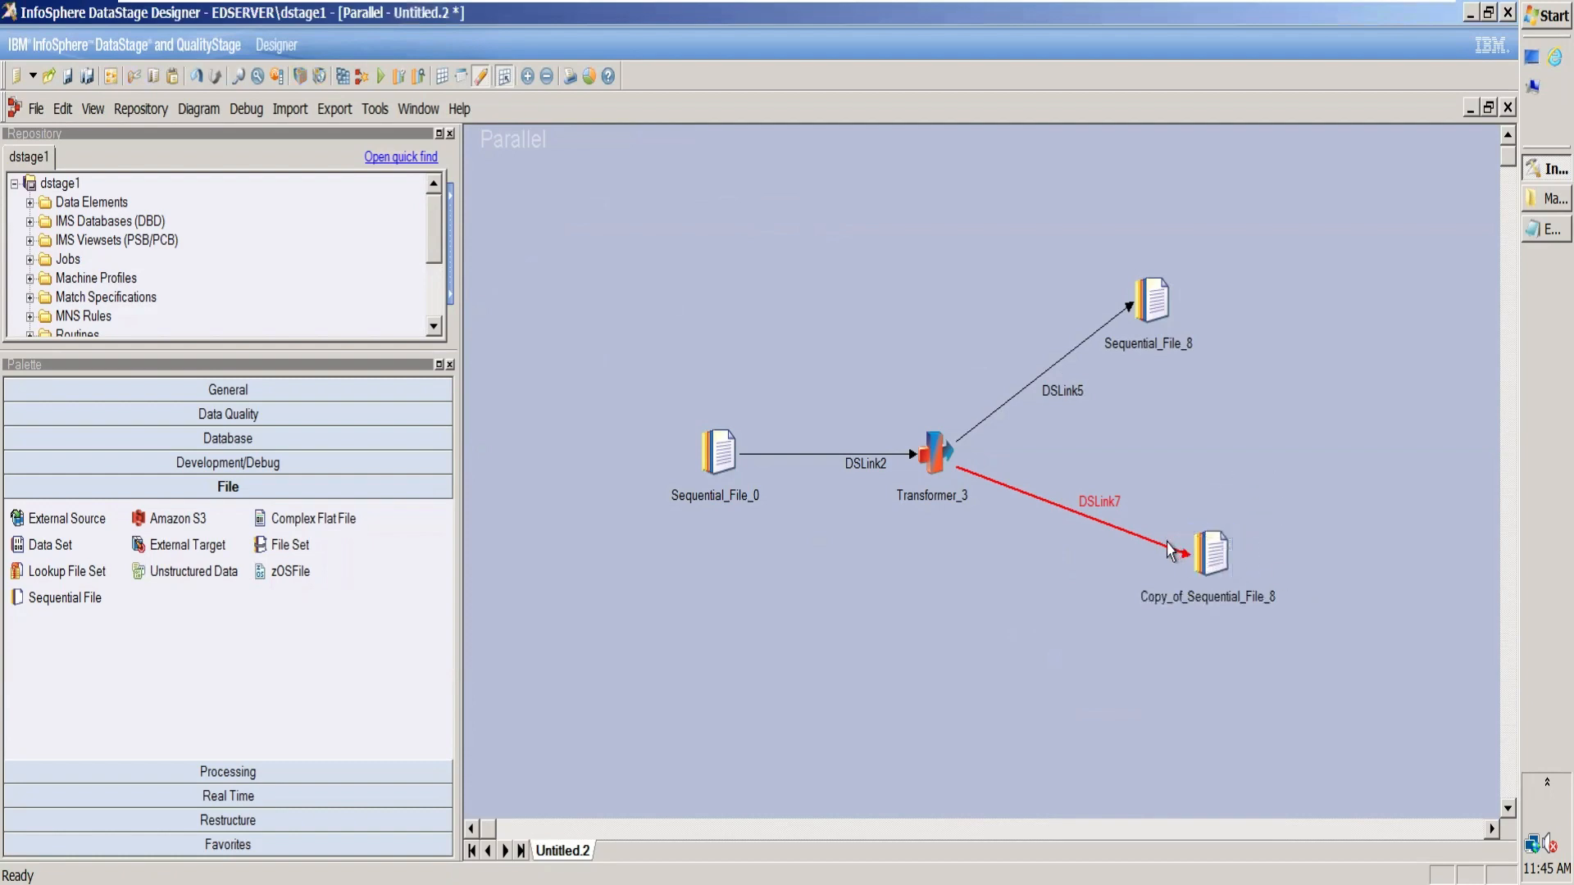
pyautogui.click(1184, 554)
pyautogui.moveTo(954, 467); pyautogui.dragTo(920, 452)
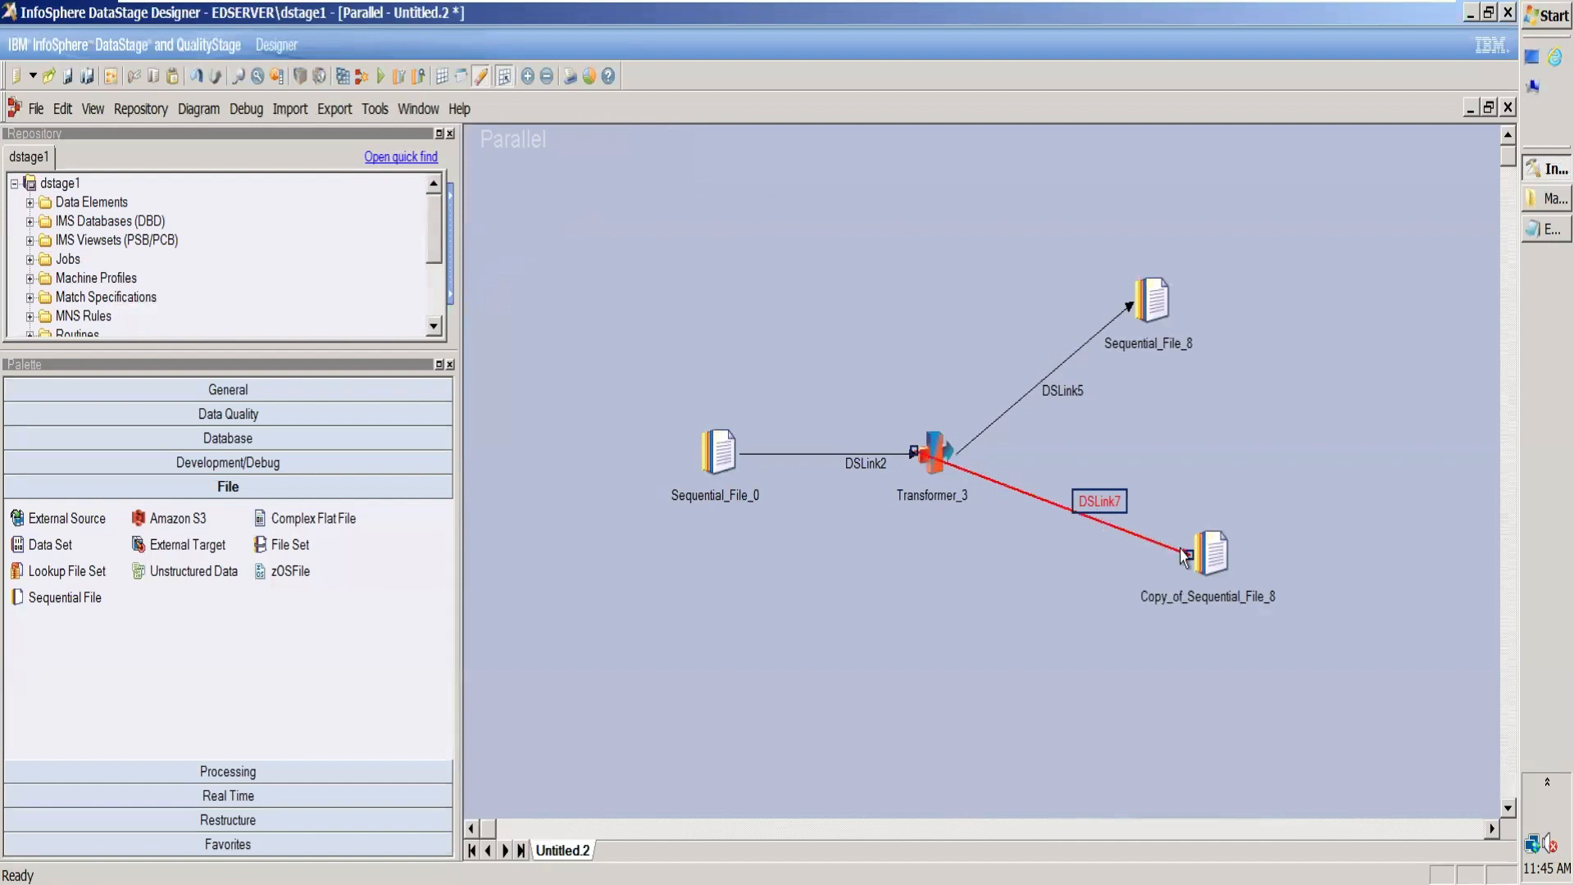
pyautogui.moveTo(920, 454)
pyautogui.mouseDown()
pyautogui.moveTo(964, 469)
pyautogui.moveTo(920, 427)
pyautogui.mouseUp()
pyautogui.click(1224, 545)
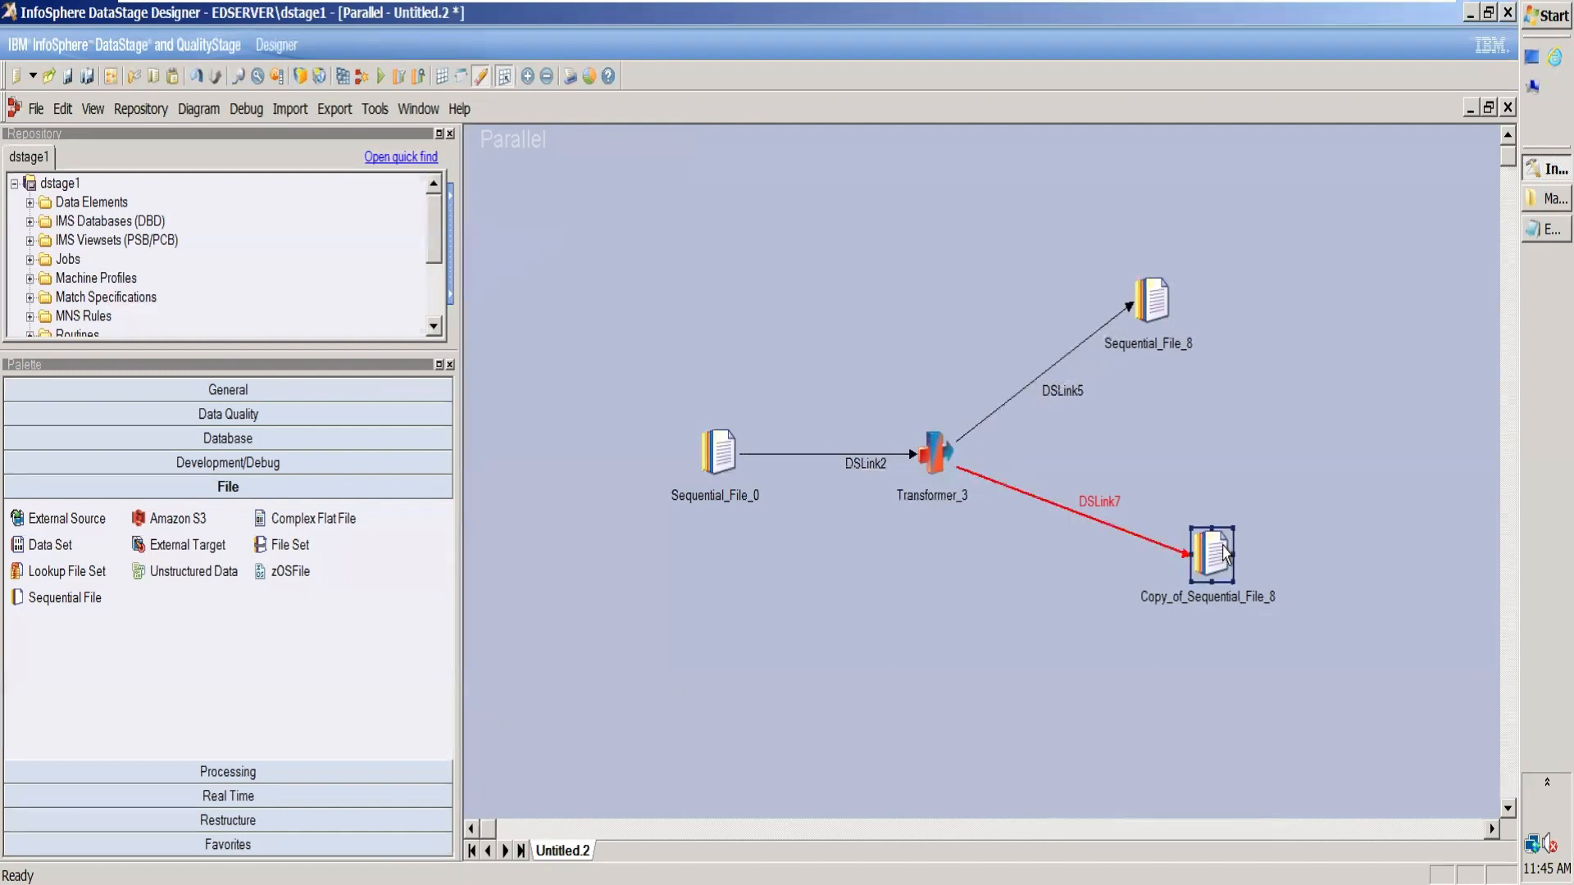
pyautogui.moveTo(1198, 548); pyautogui.dragTo(1179, 548)
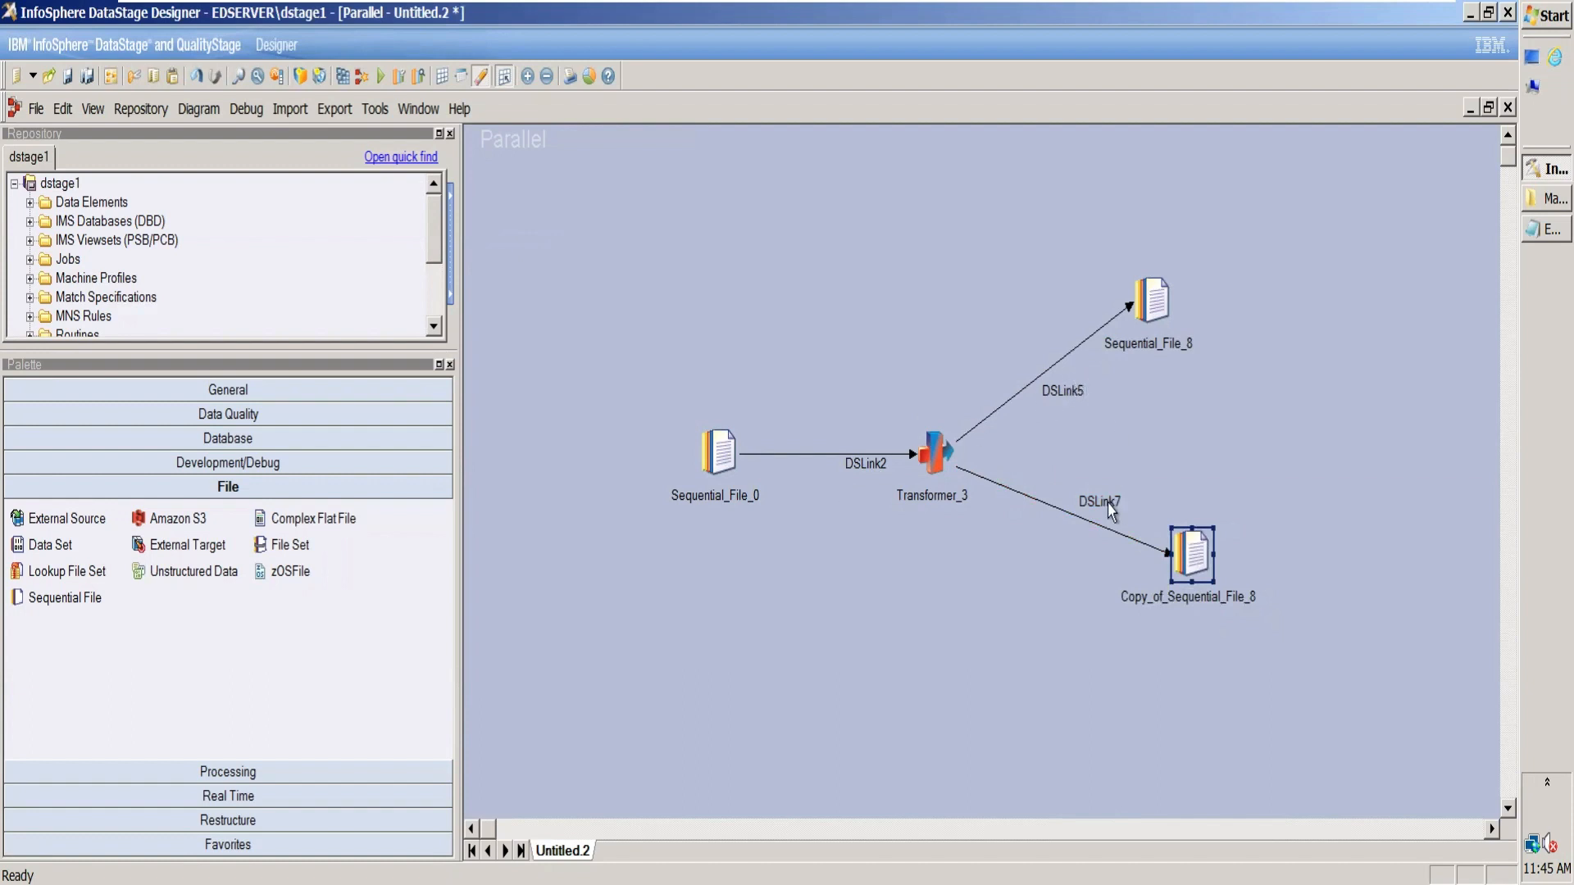
# Step: Rename the source stage Seq_EmployeeData, its output link LnkToXfm and the Transformer stage Xfm
pyautogui.click(740, 501)
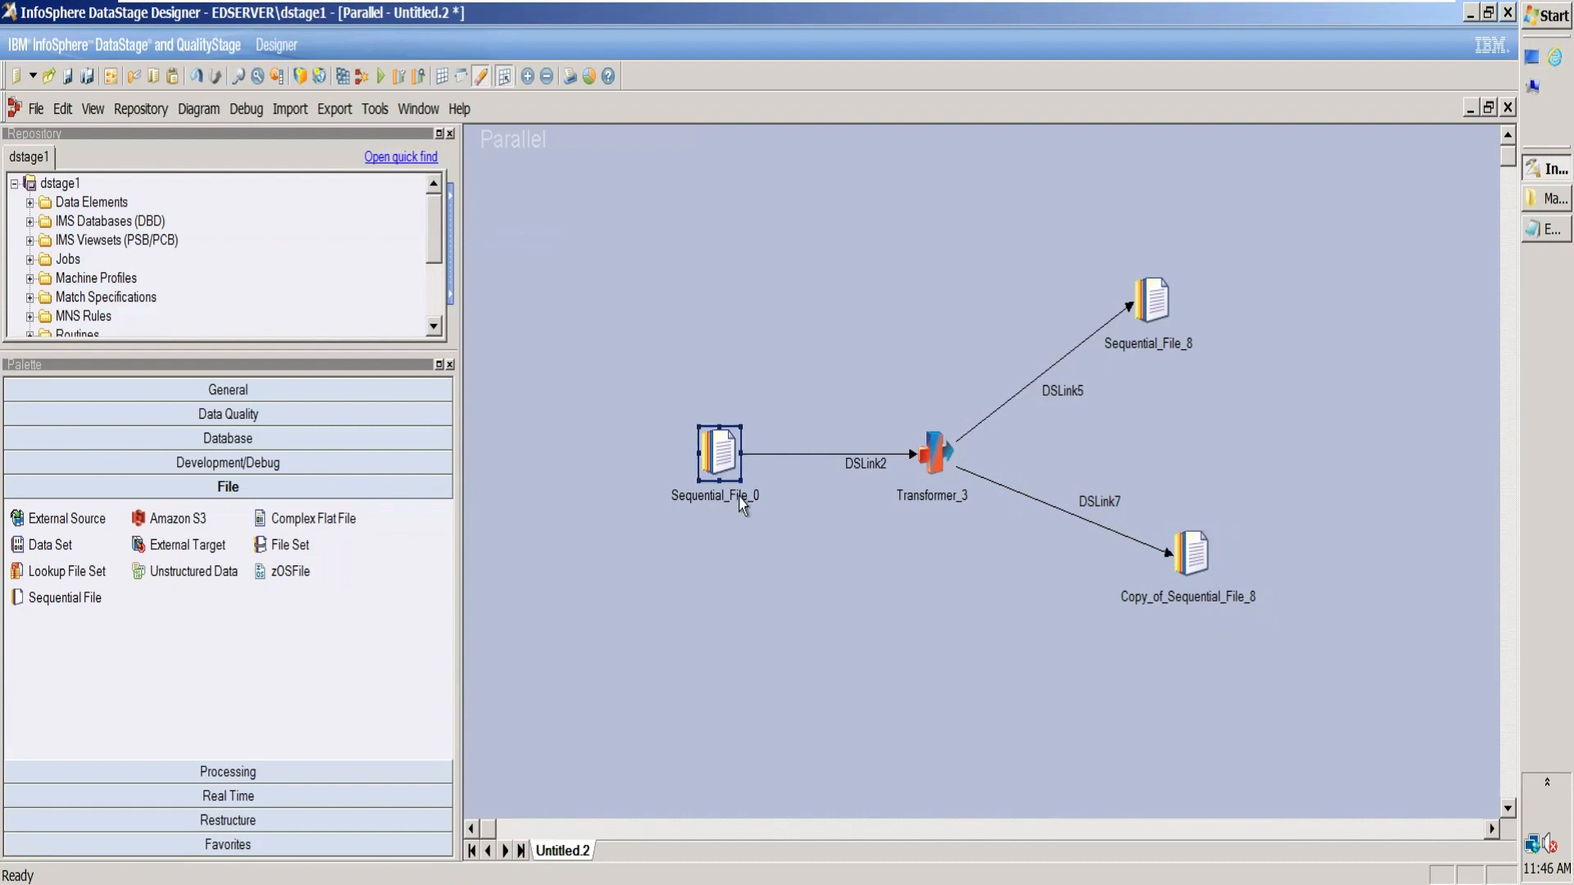
pyautogui.click(739, 500)
pyautogui.write('Seq')
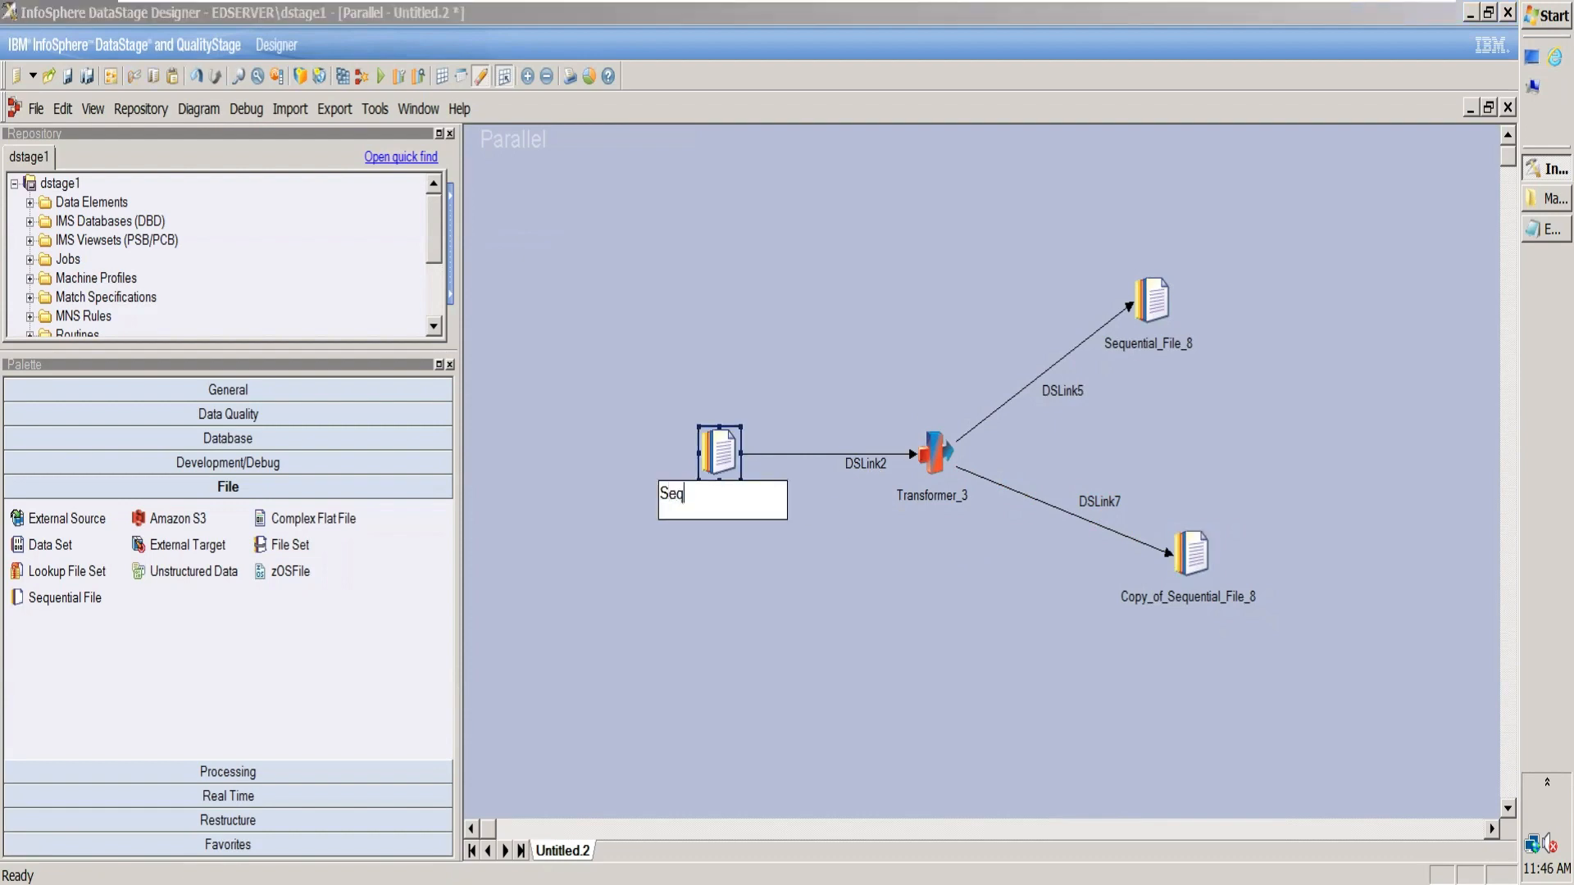
pyautogui.write('_EmployeeData')
pyautogui.click(855, 462)
pyautogui.write('Lnk')
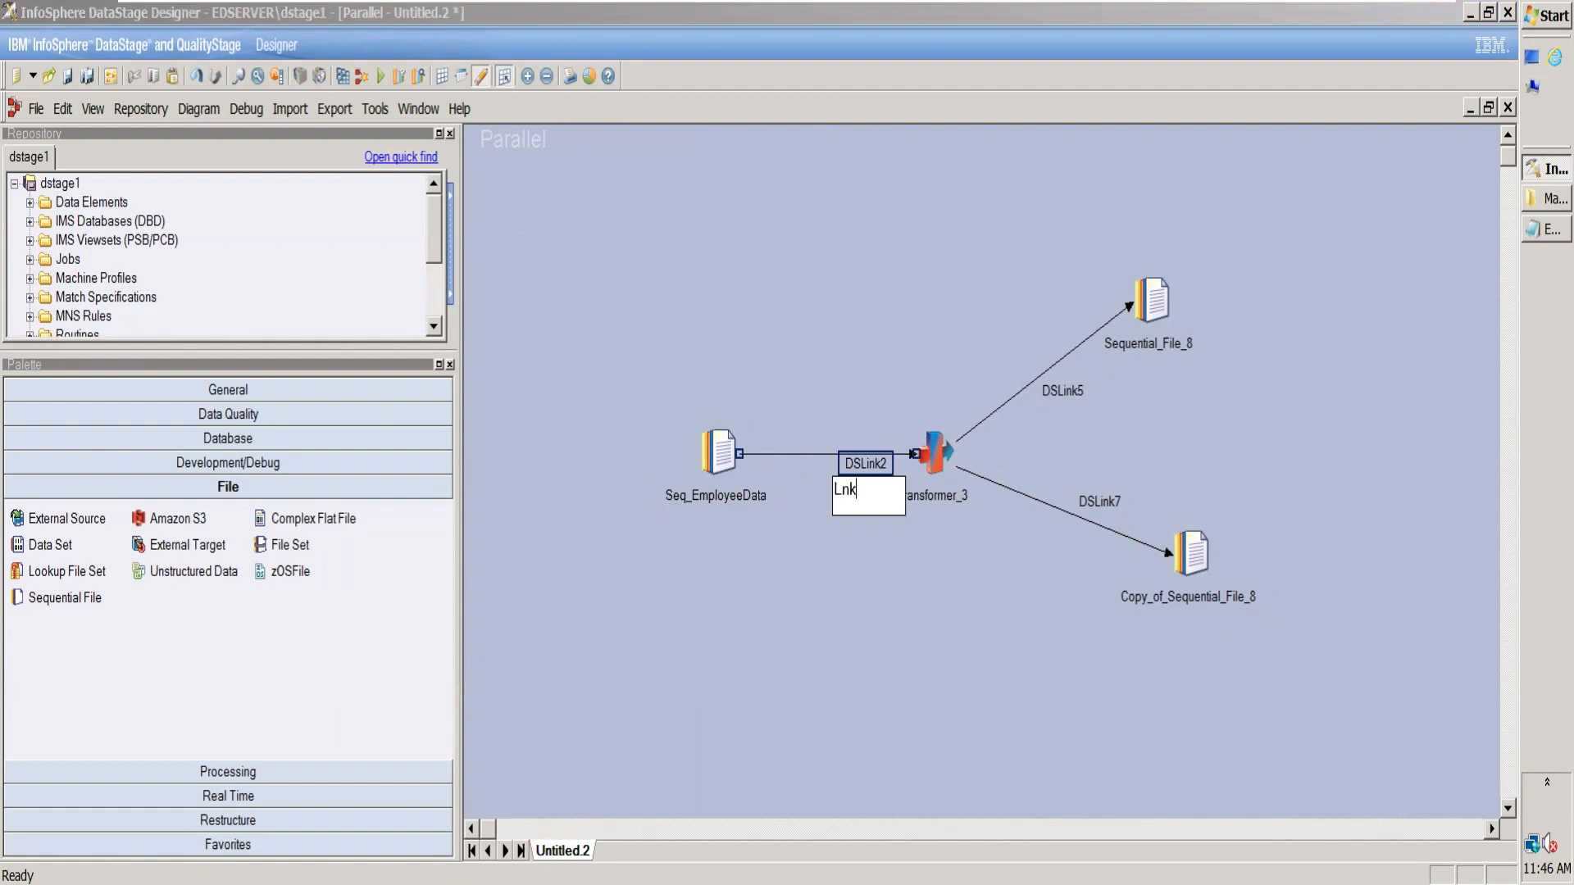
pyautogui.write('ToXfm')
pyautogui.click(949, 507)
pyautogui.write('Xfm')
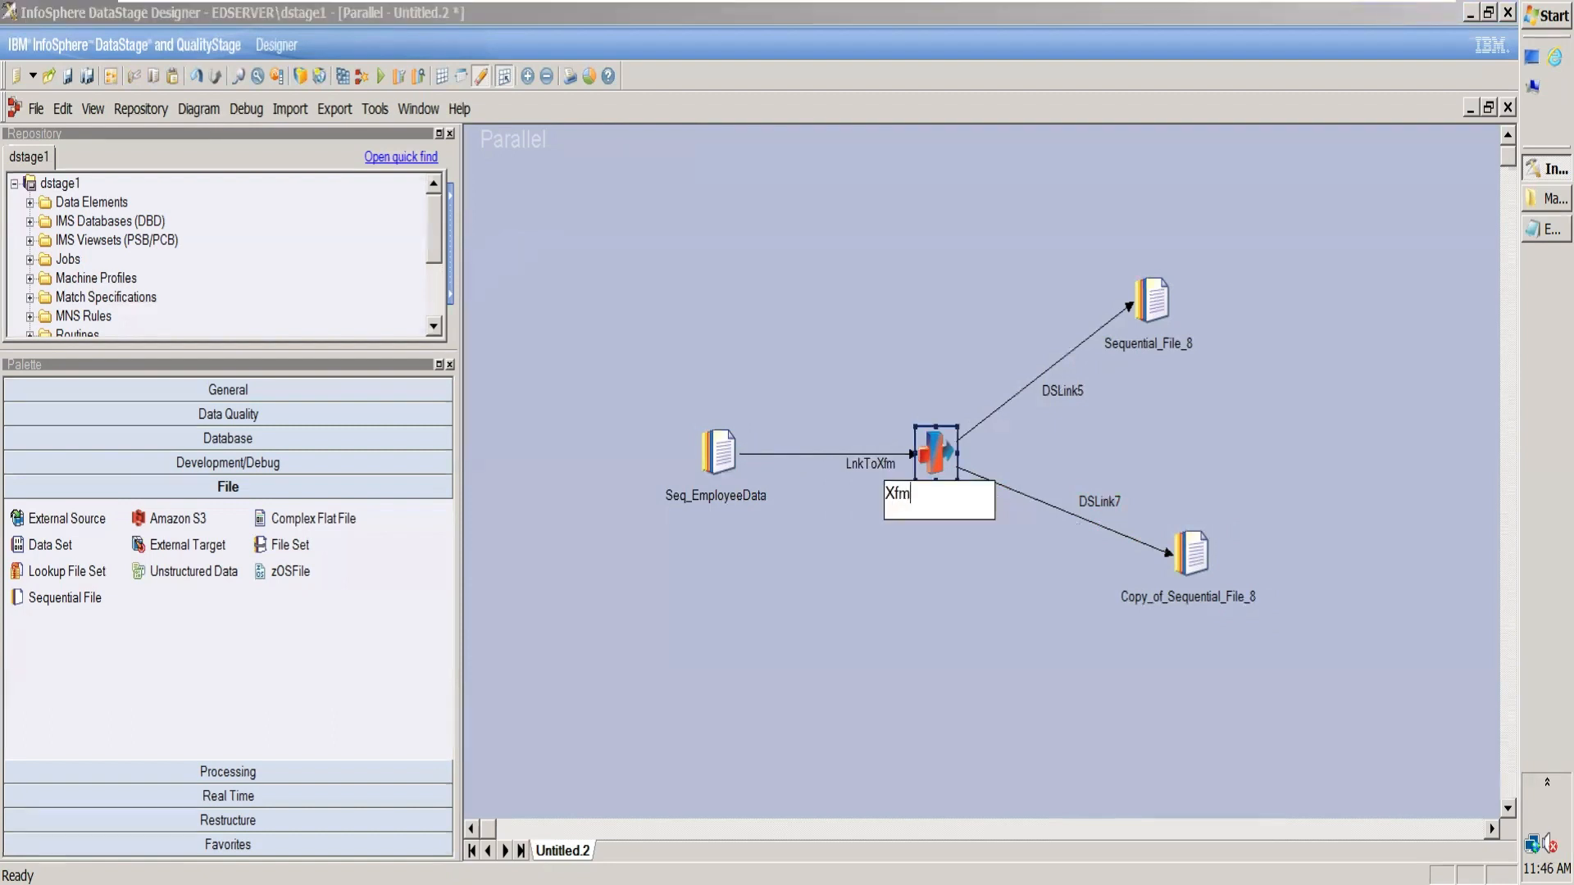
# Step: Rename the Transformer's upper output link LnkToNullGender and its target file stage FileNullGender
pyautogui.click(1071, 396)
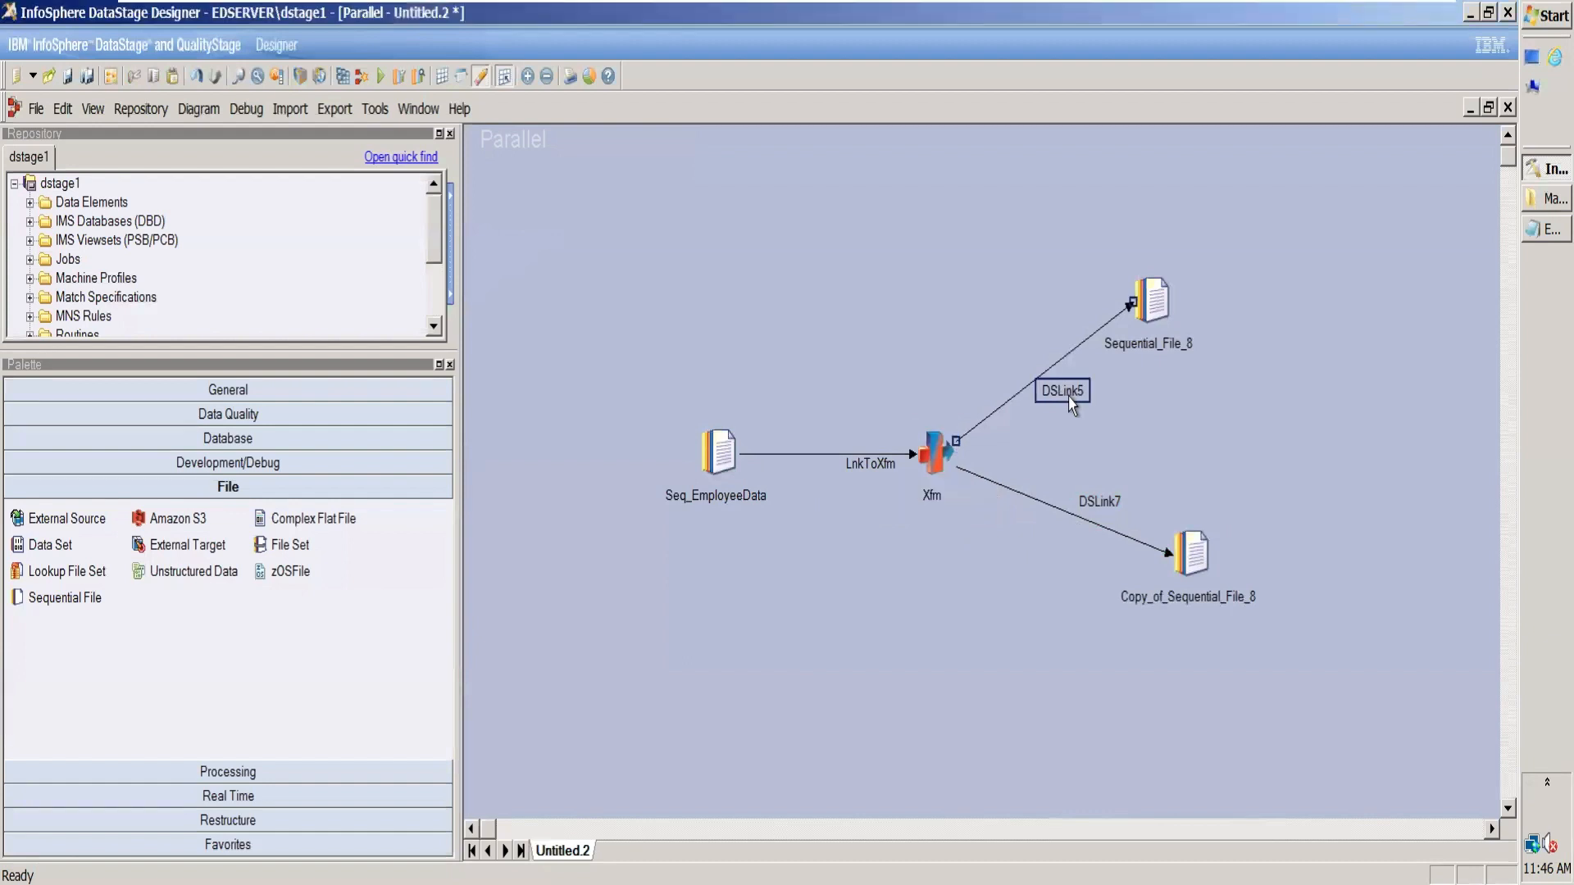
pyautogui.write('LnkTo')
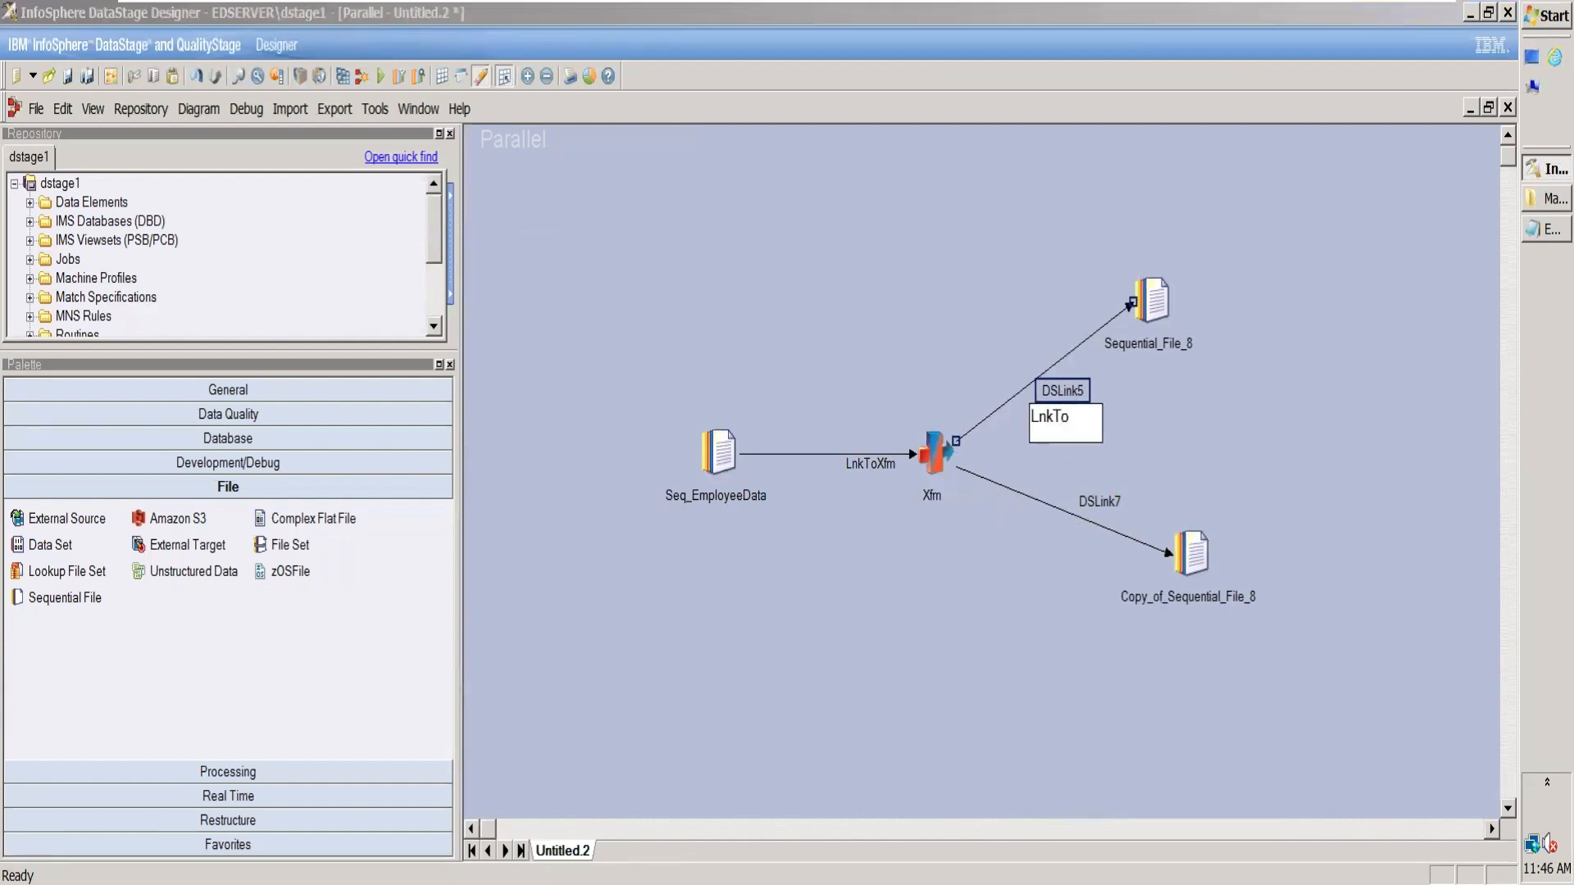
pyautogui.write('NullGender')
pyautogui.click(1161, 351)
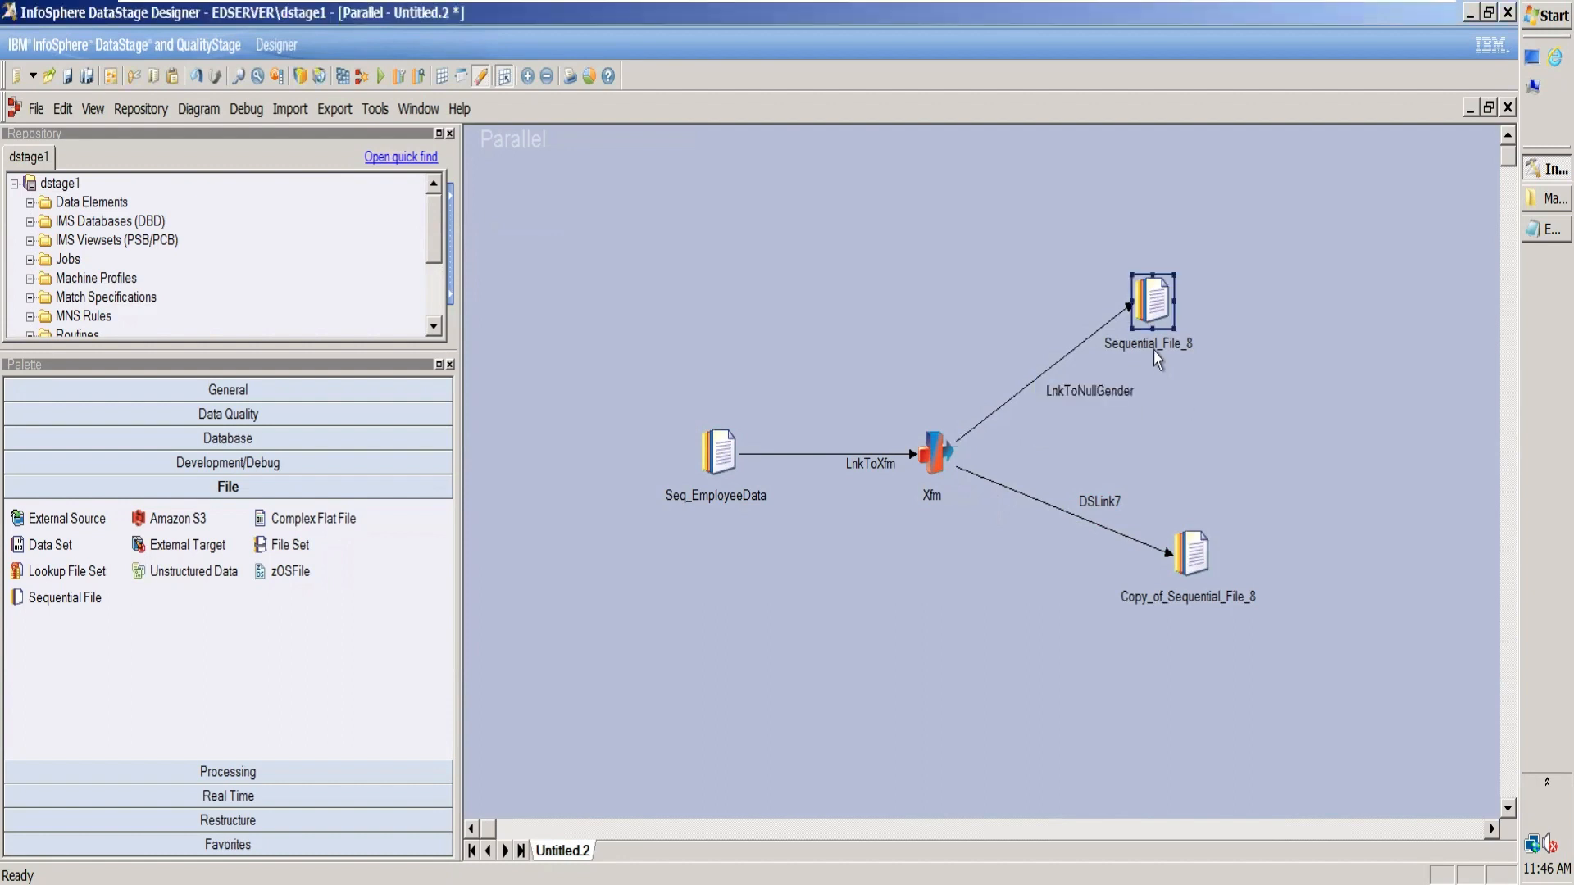
pyautogui.click(1165, 341)
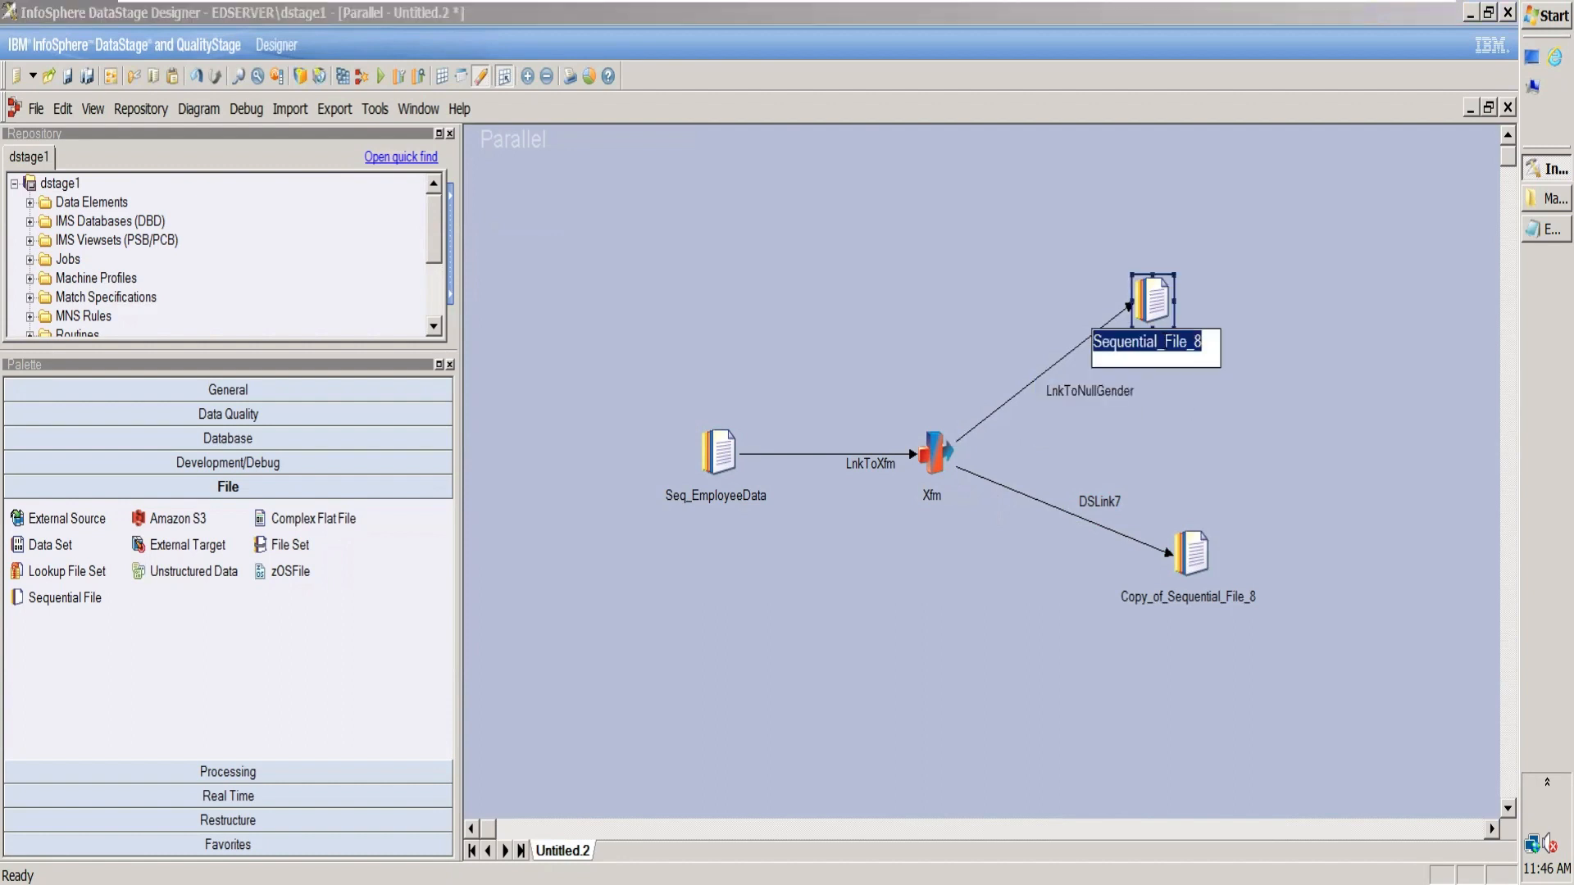
pyautogui.write('File')
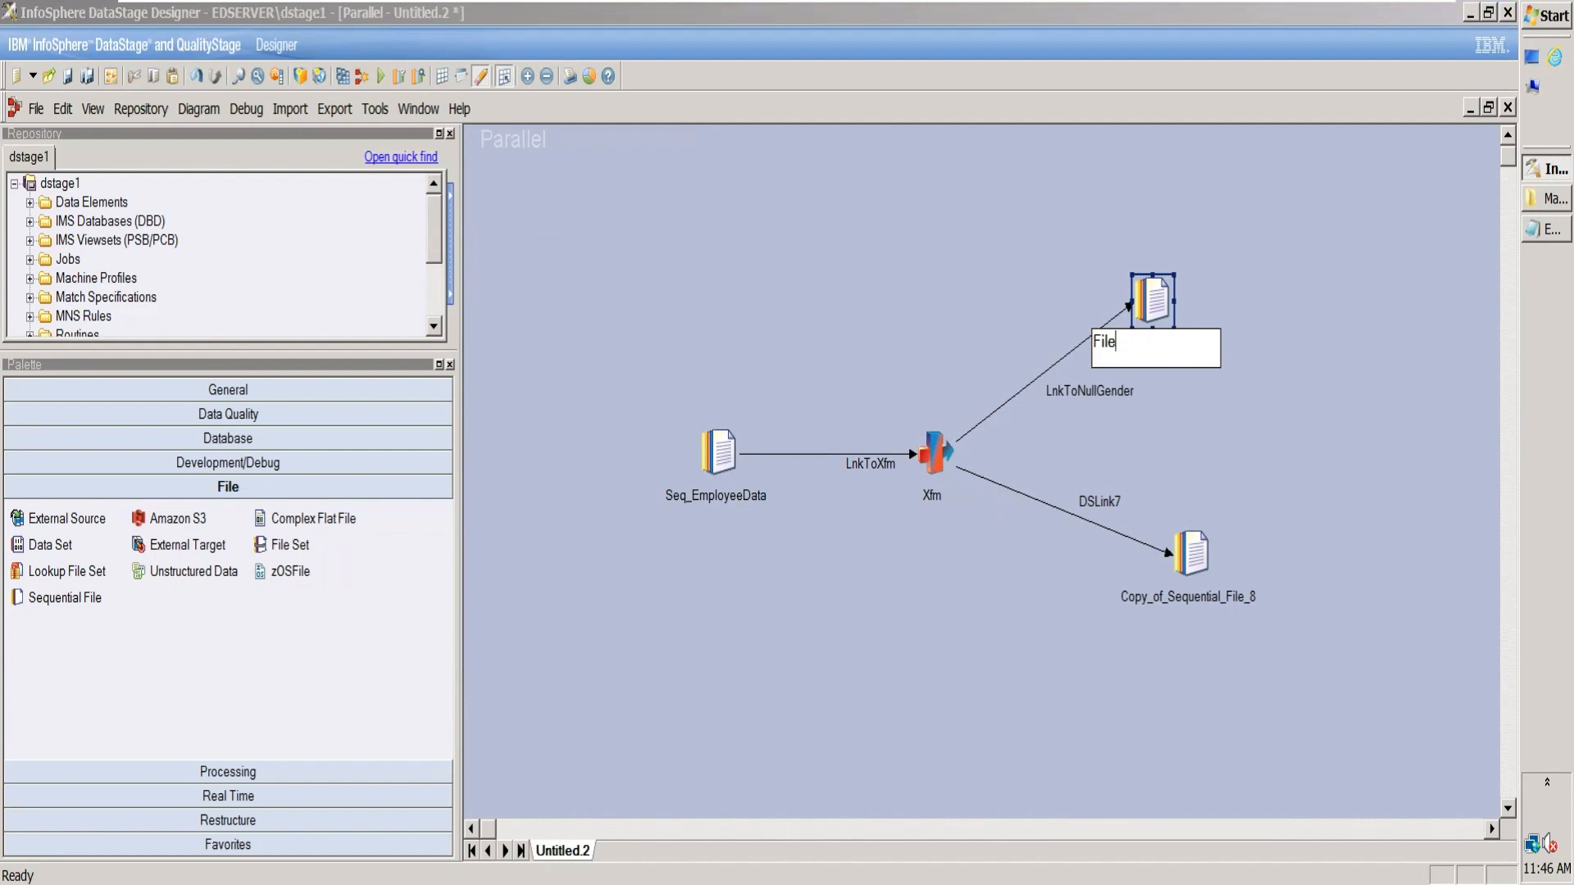
pyautogui.write('NullGender')
# Step: Rename the Transformer's lower output link LnkToOuput and its target file stage Seq_Output
pyautogui.click(1105, 508)
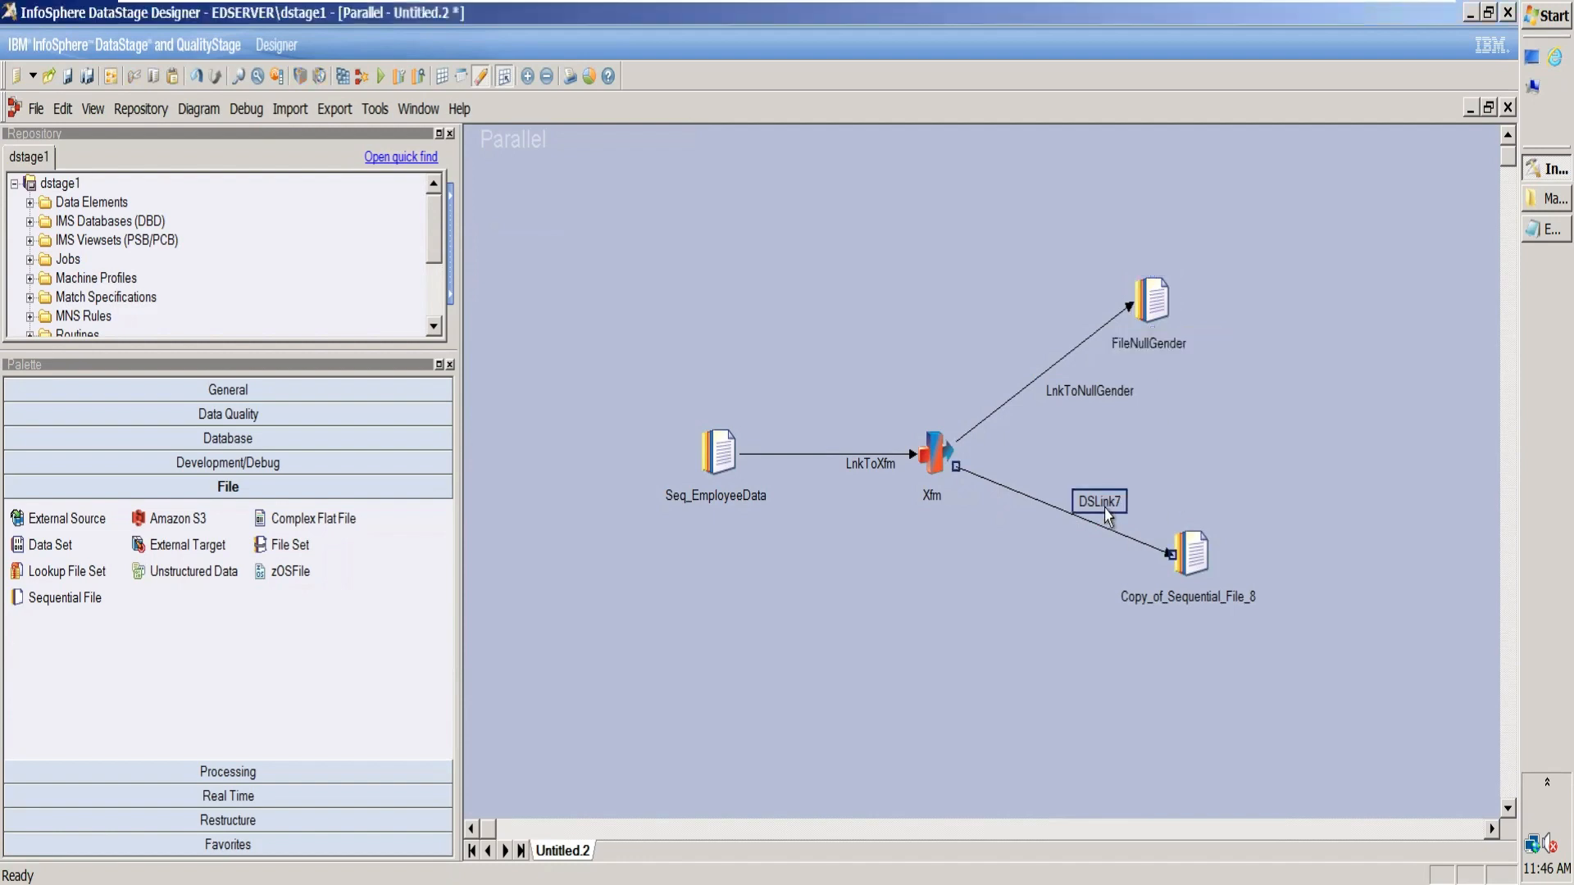
pyautogui.click(1106, 508)
pyautogui.write('LnkTo')
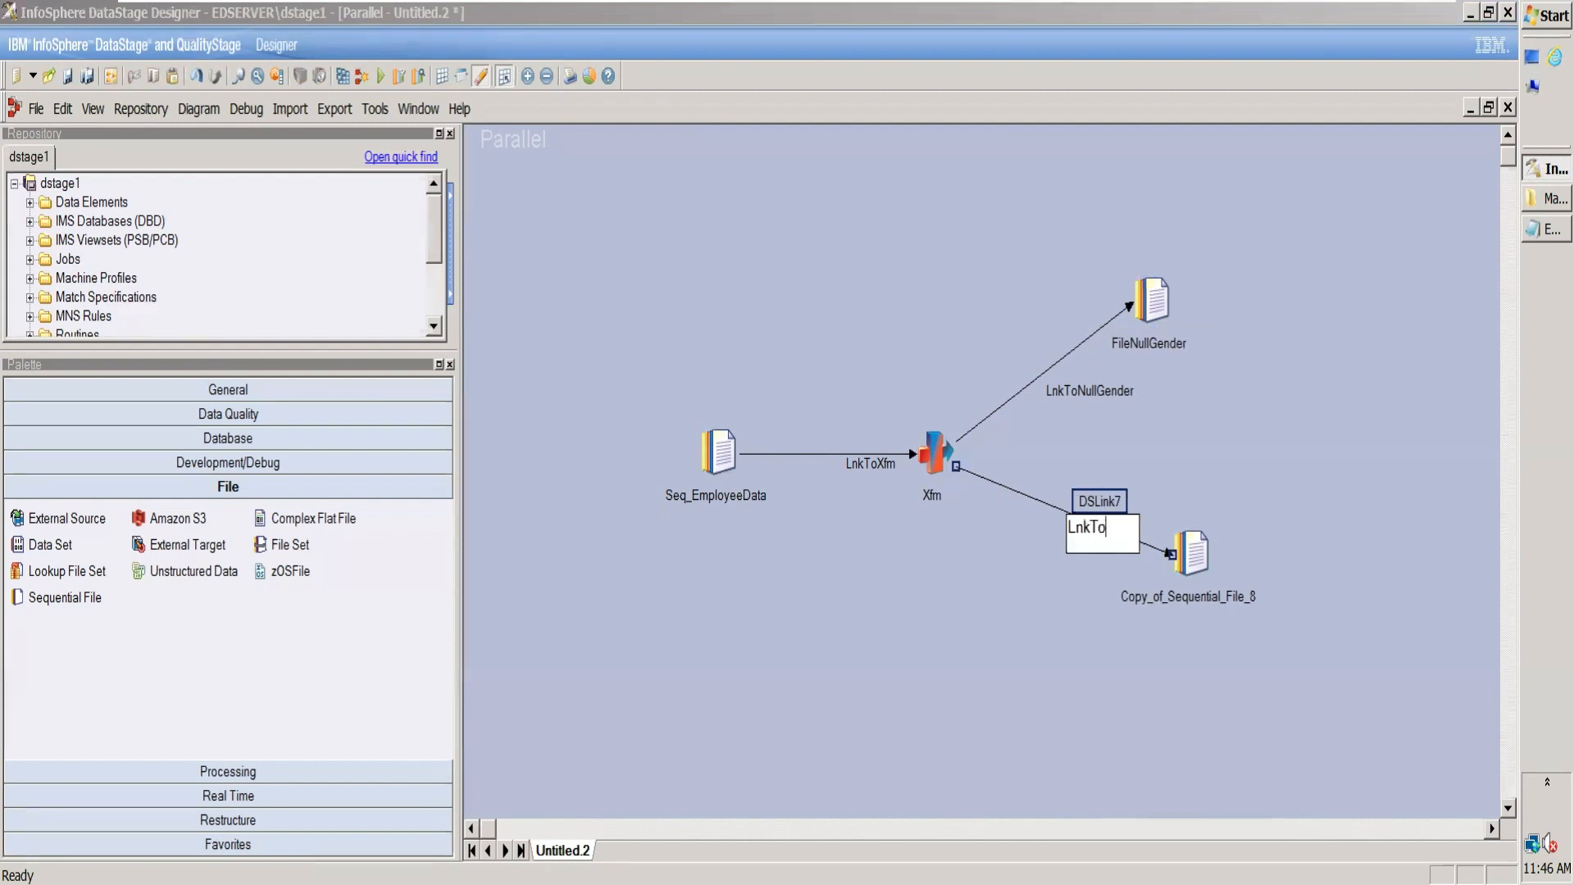
pyautogui.write('Ouptut')
pyautogui.click(1182, 600)
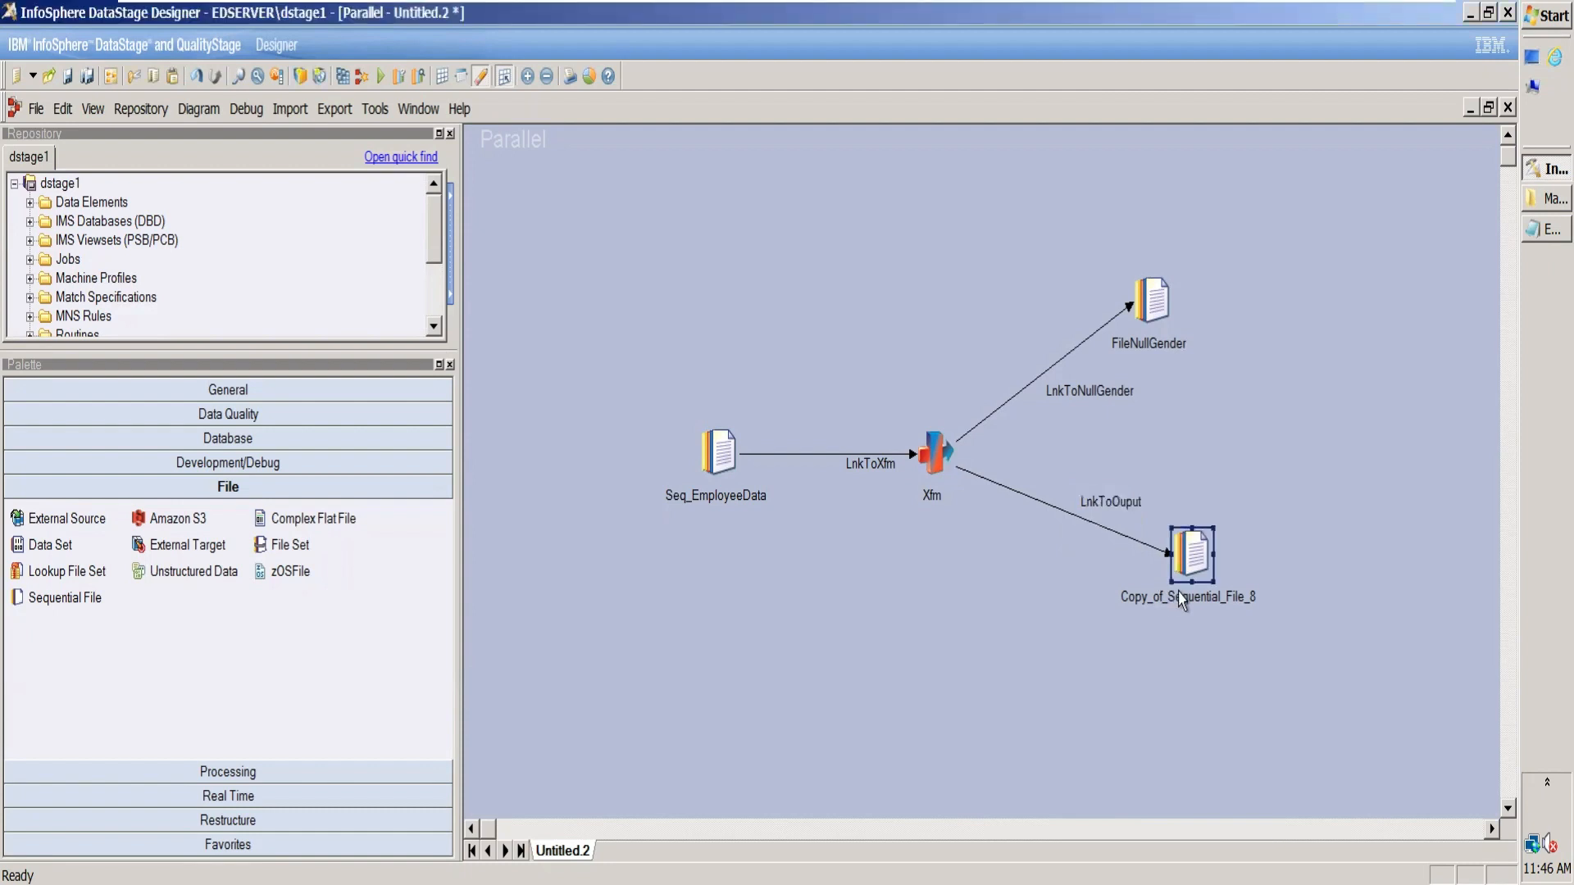
pyautogui.click(1181, 599)
pyautogui.write('Seq')
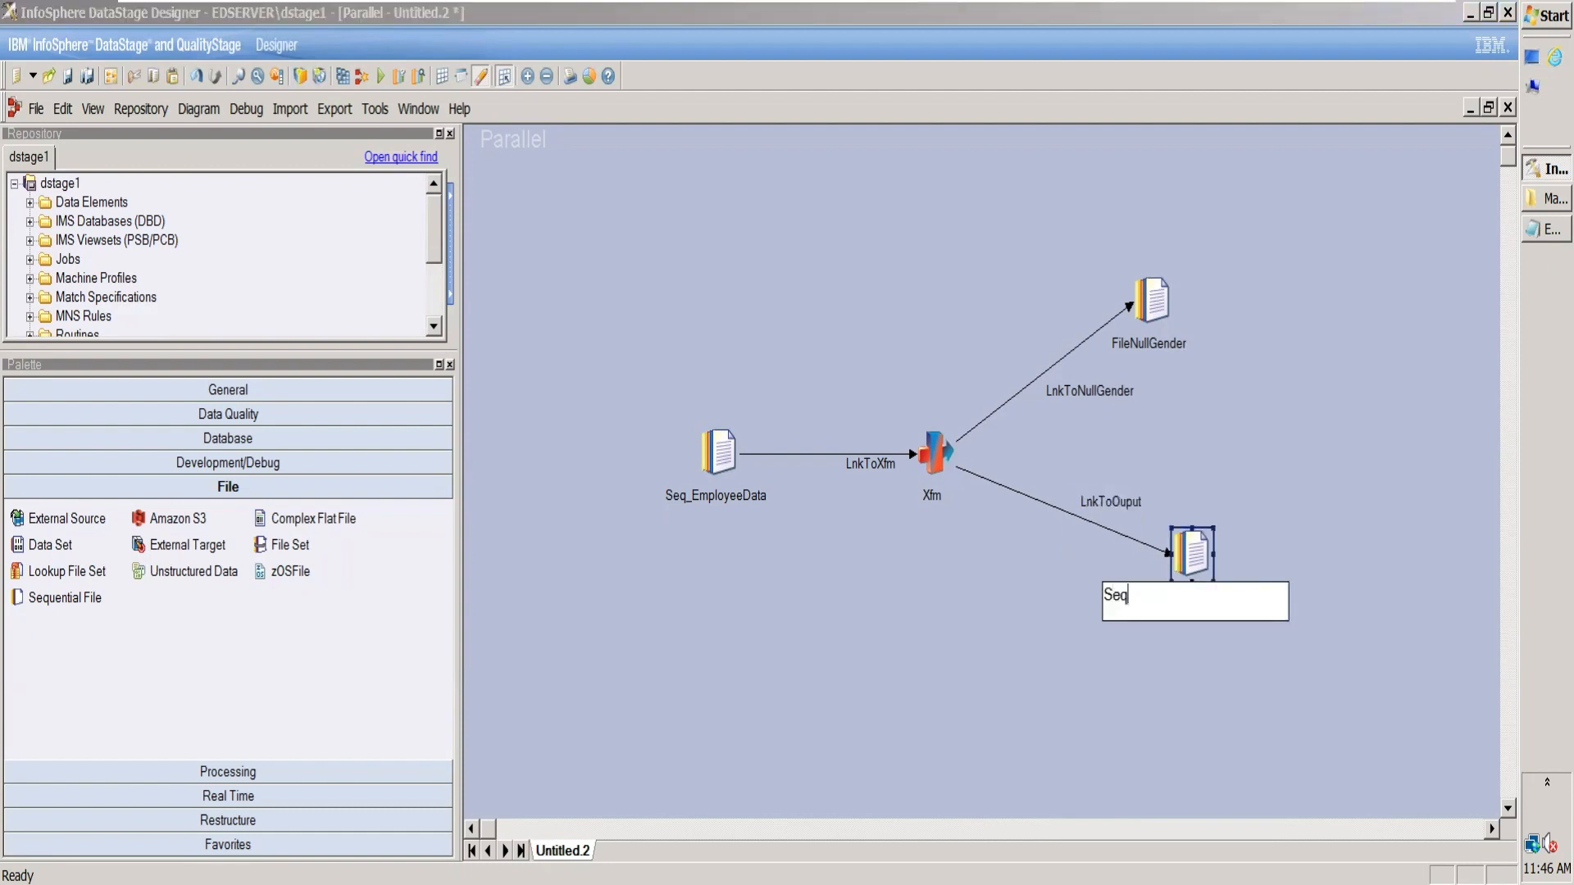
pyautogui.write('_Output')
# Step: Correct the lower output link's name to LnkToOutput and move both output link labels to the Transformer side of their links
pyautogui.click(1143, 518)
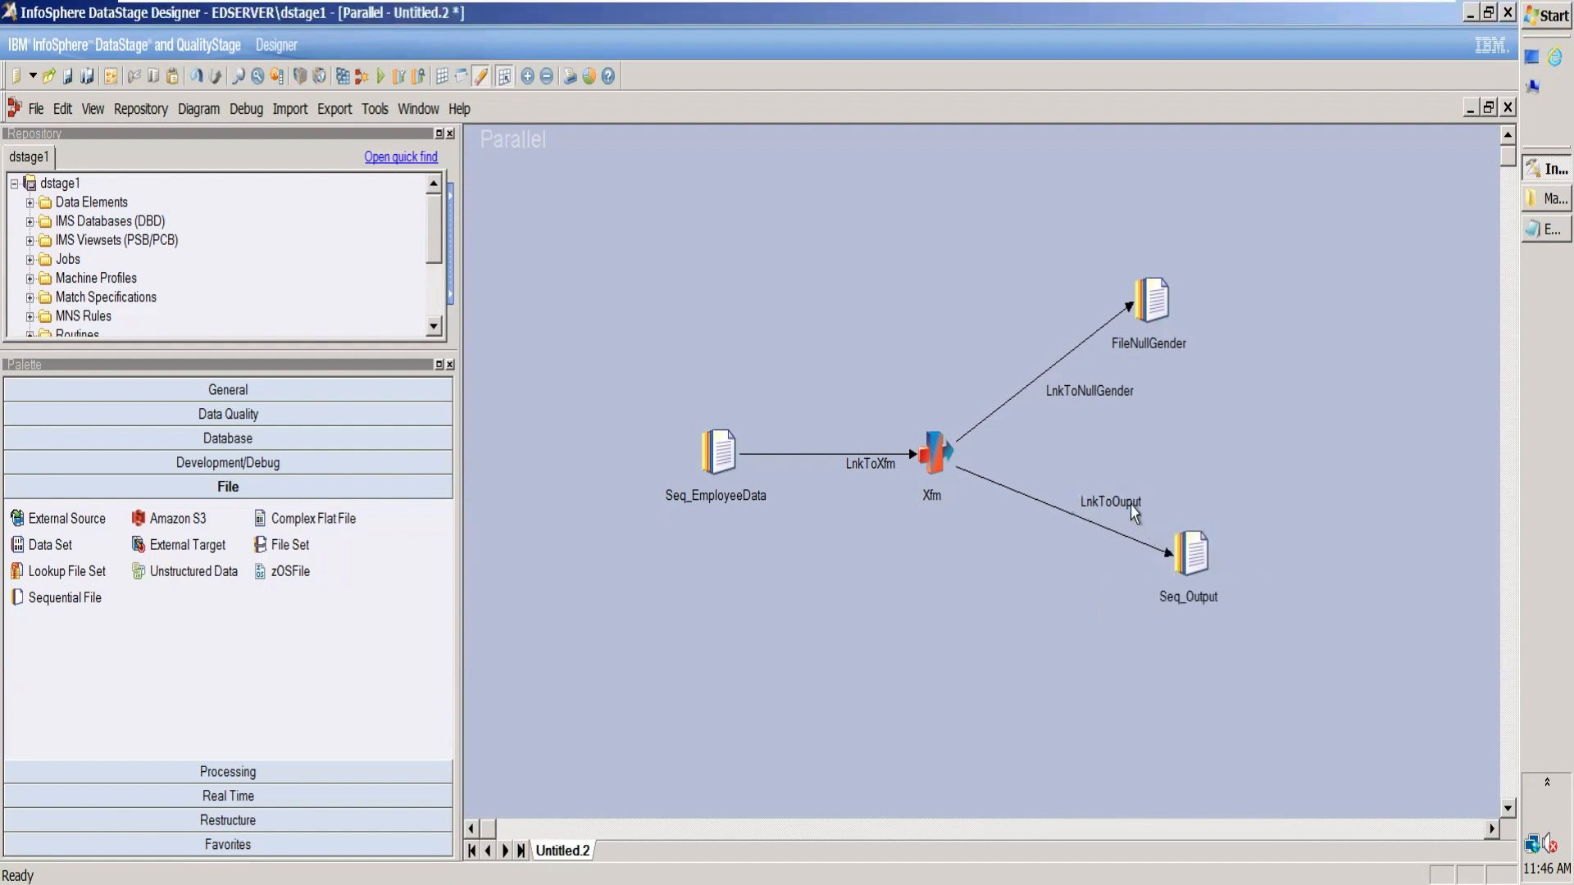
pyautogui.click(1134, 514)
pyautogui.click(1123, 527)
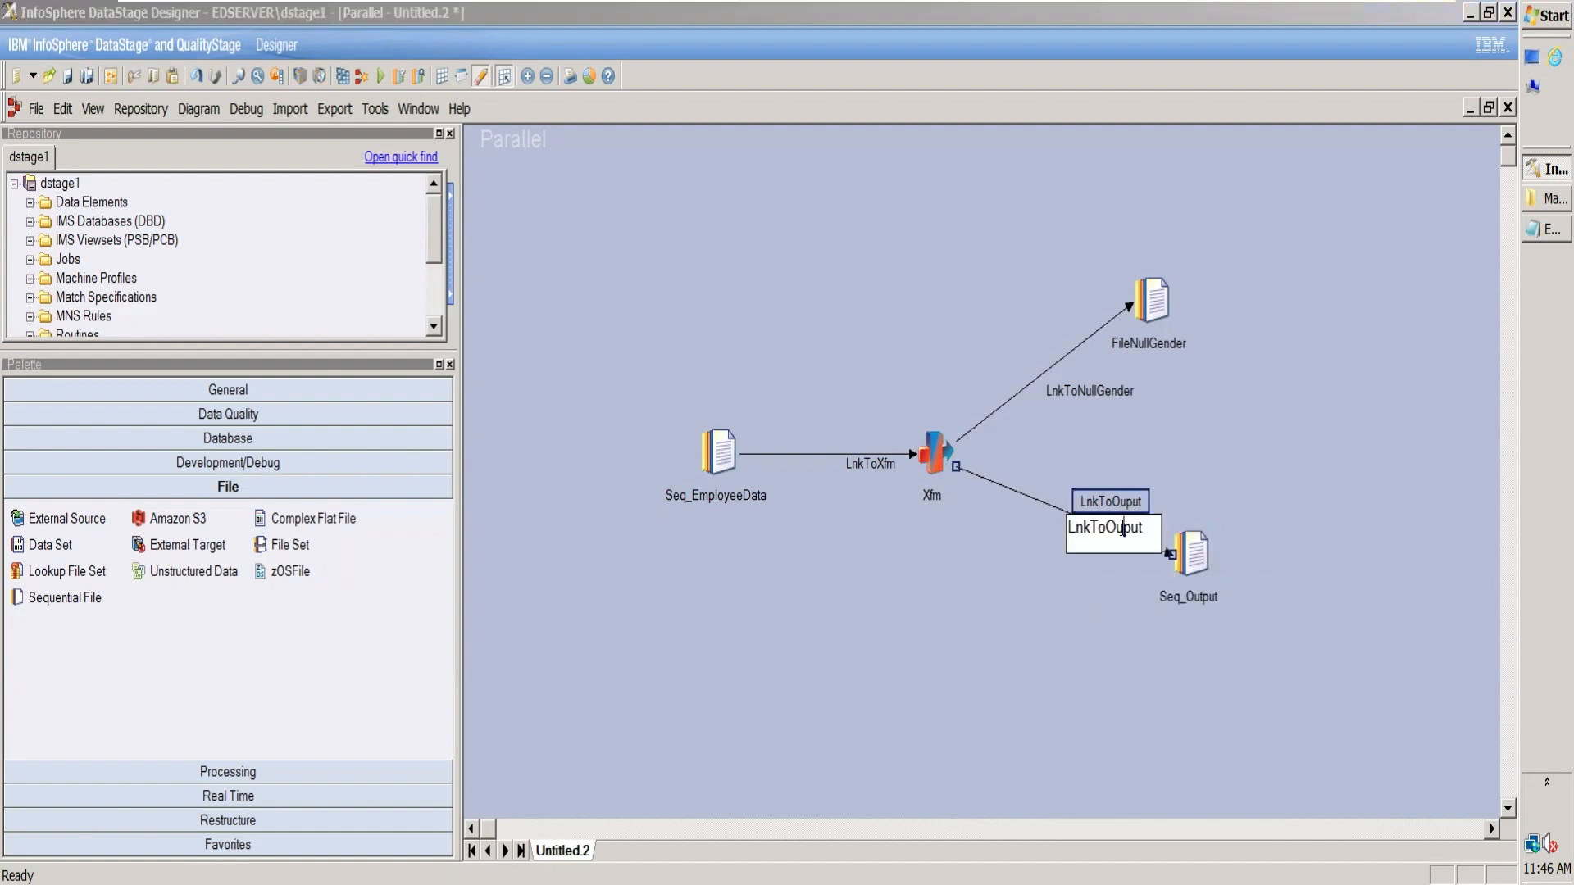
pyautogui.write('t')
pyautogui.click(1062, 690)
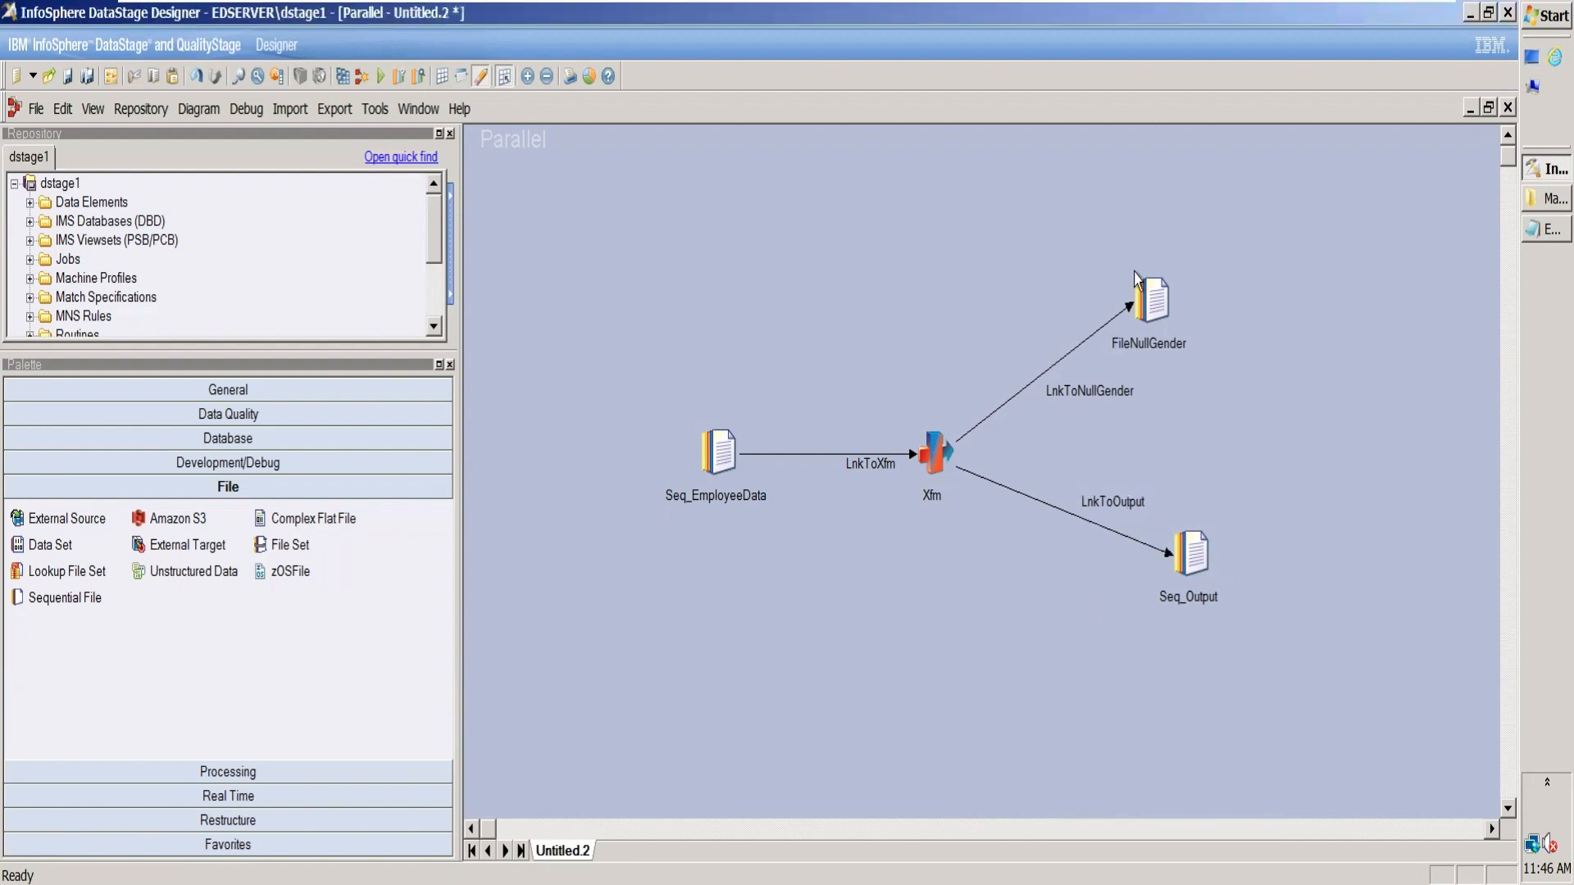
pyautogui.moveTo(1024, 380); pyautogui.dragTo(1027, 382)
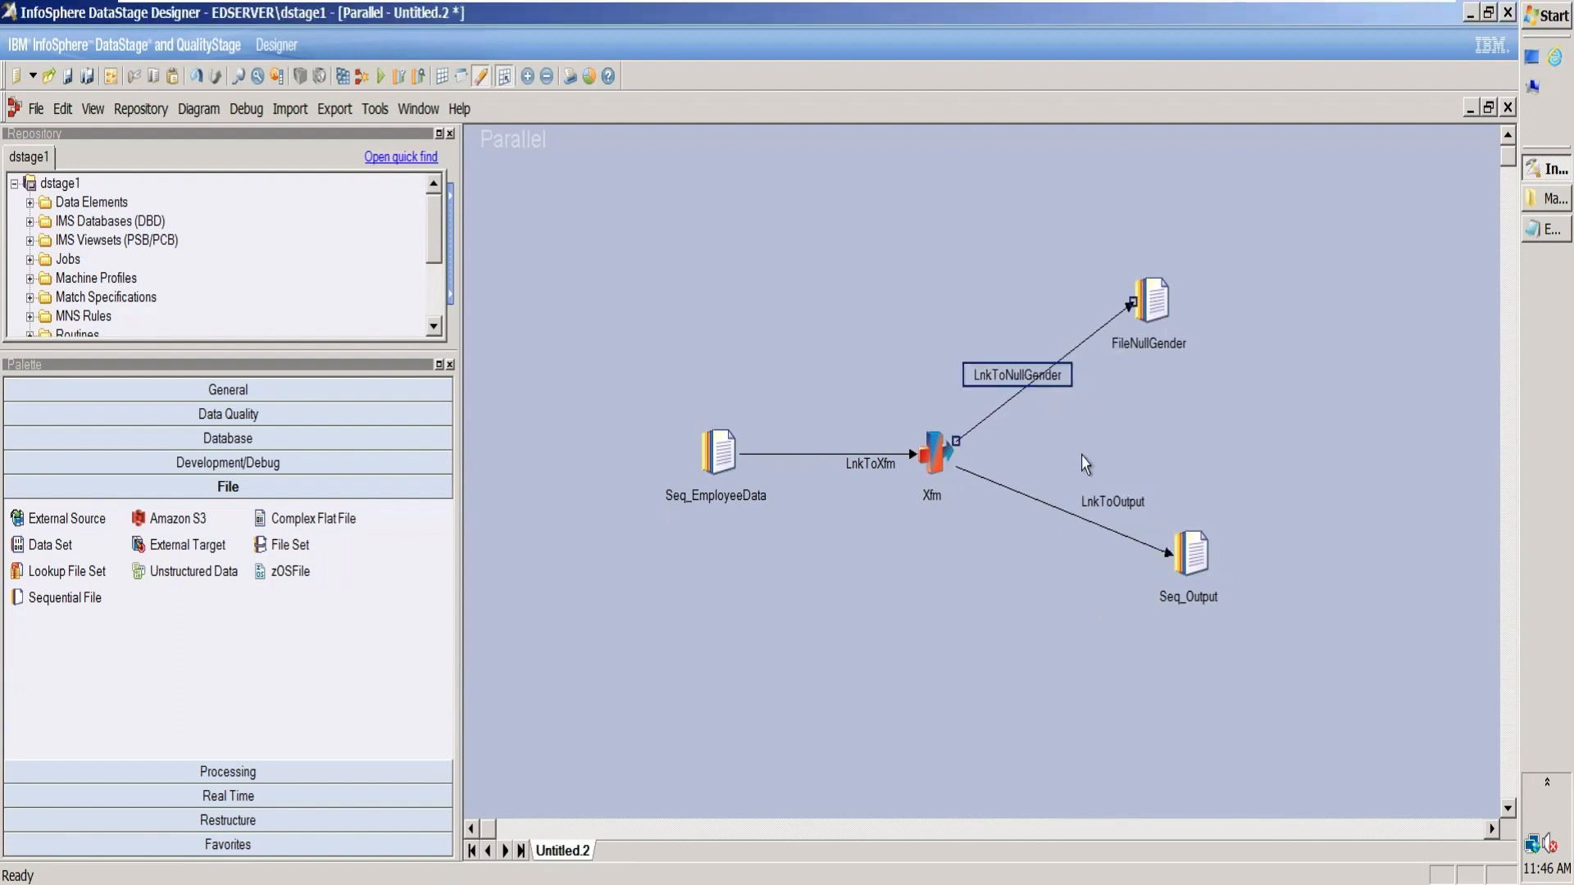
pyautogui.moveTo(1109, 502); pyautogui.dragTo(1025, 534)
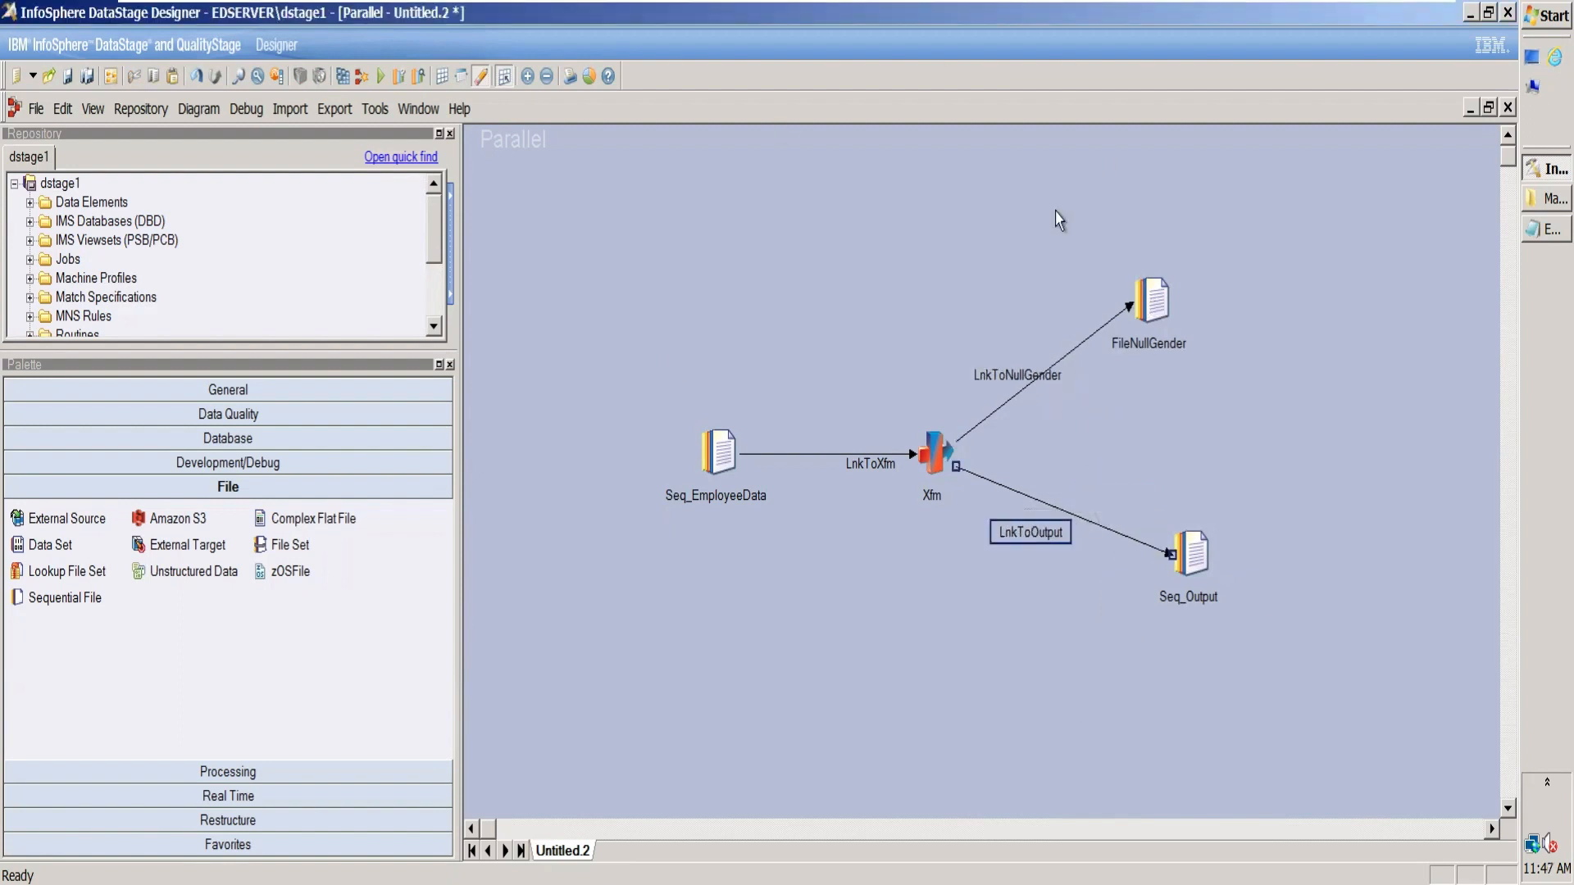
# Step: Save the parallel job as DemoTrf2 in the \Jobs\March folder
pyautogui.click(67, 76)
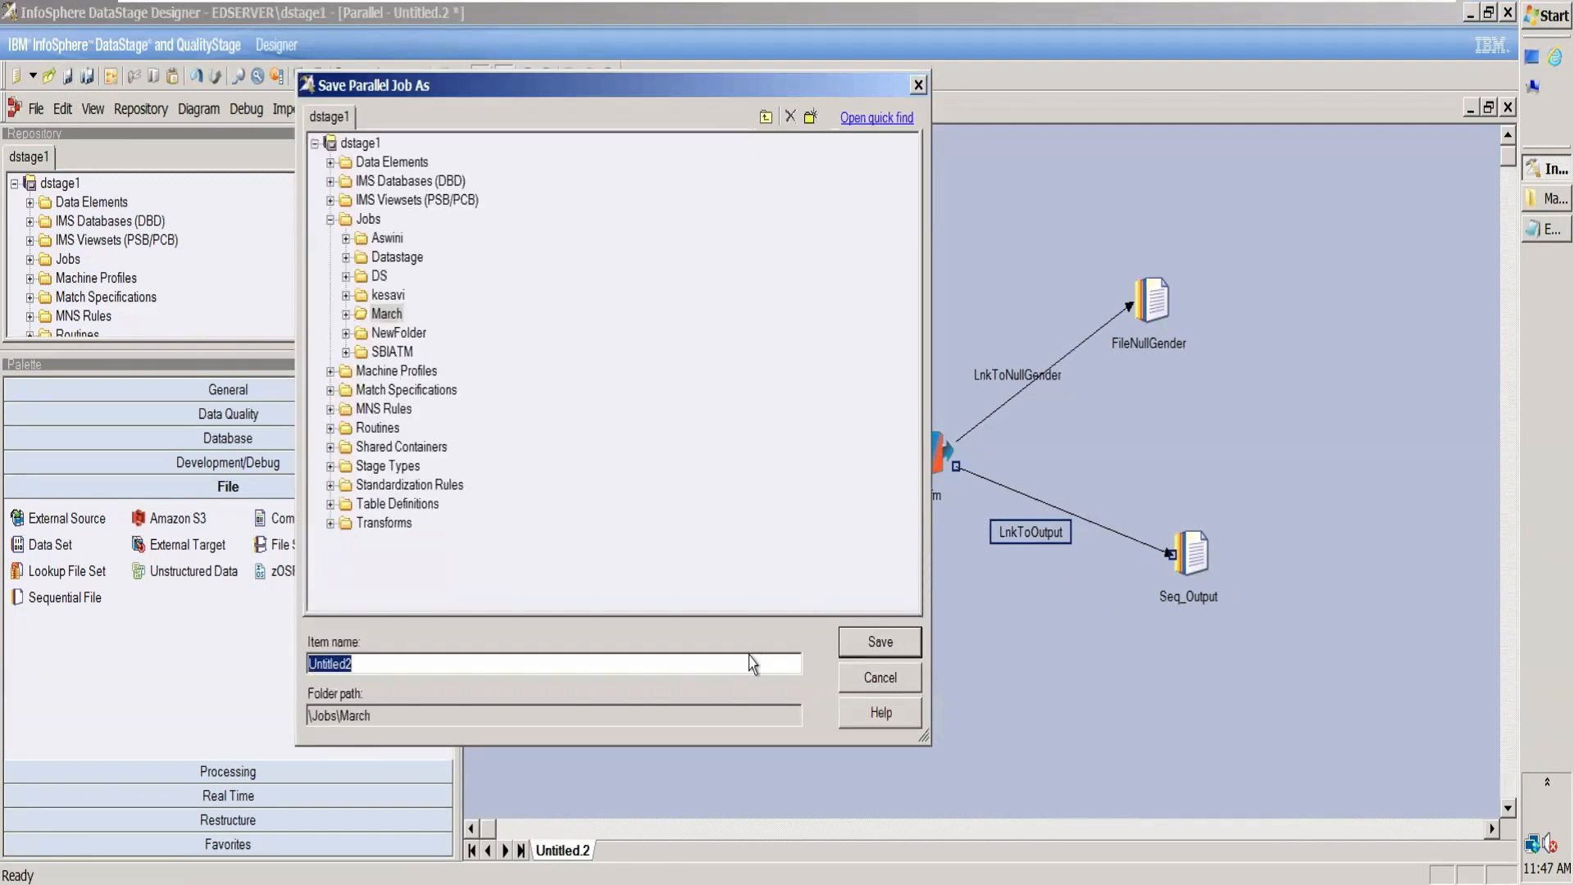
pyautogui.press('BackSpace')
pyautogui.write('DemoTrf2')
pyautogui.click(886, 642)
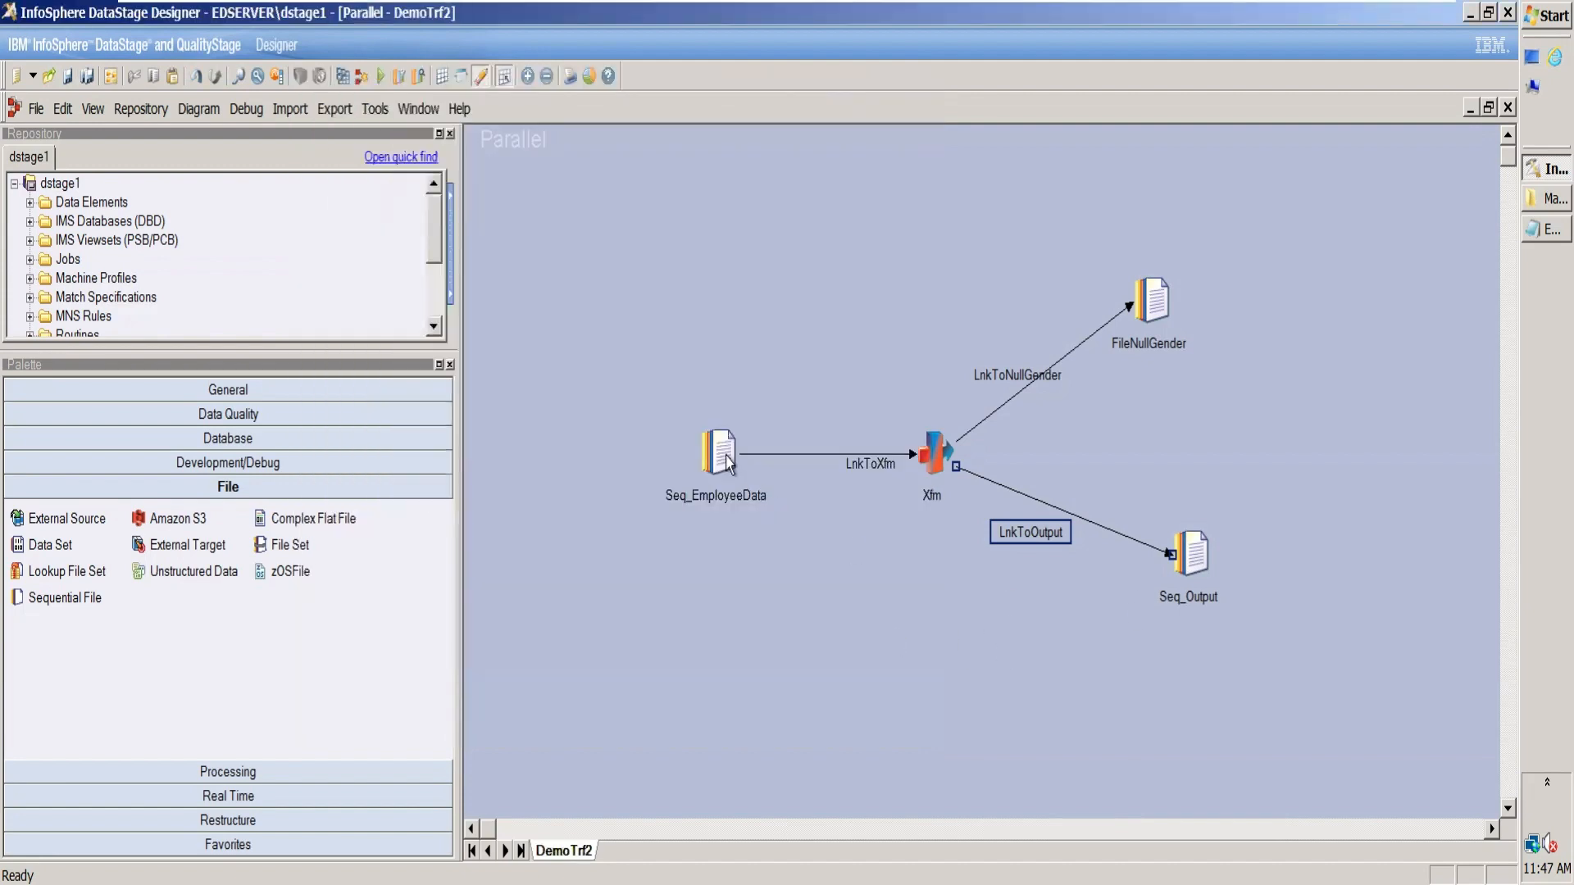
# Step: Set the Seq_EmployeeData stage's source file to C:\Users\student\Desktop\March\Employee_Full.txt
pyautogui.doubleClick(719, 455)
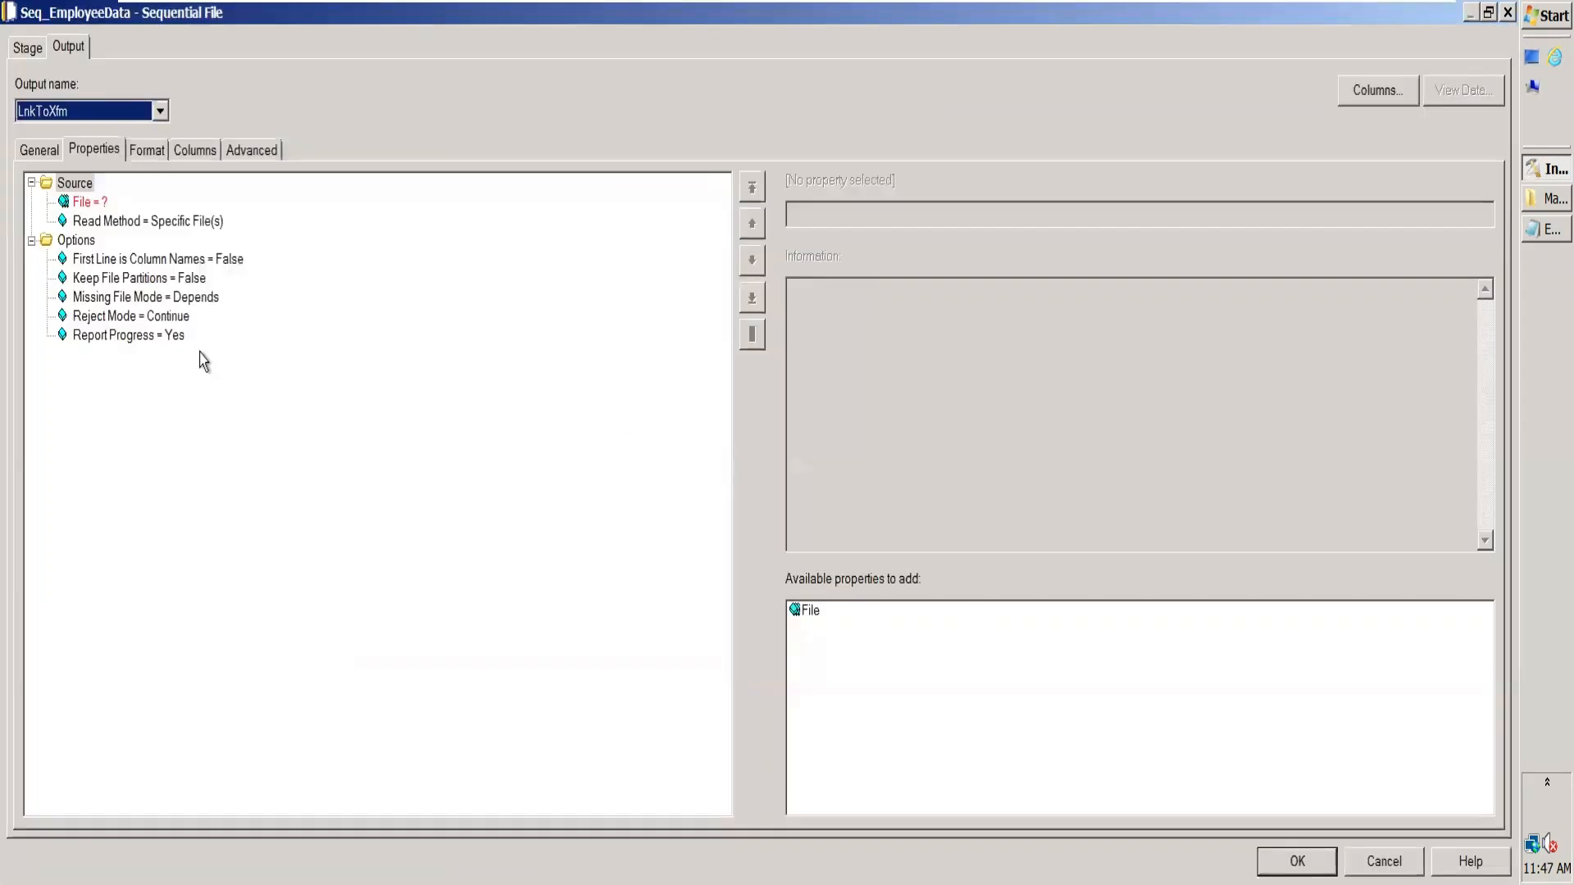
pyautogui.click(90, 203)
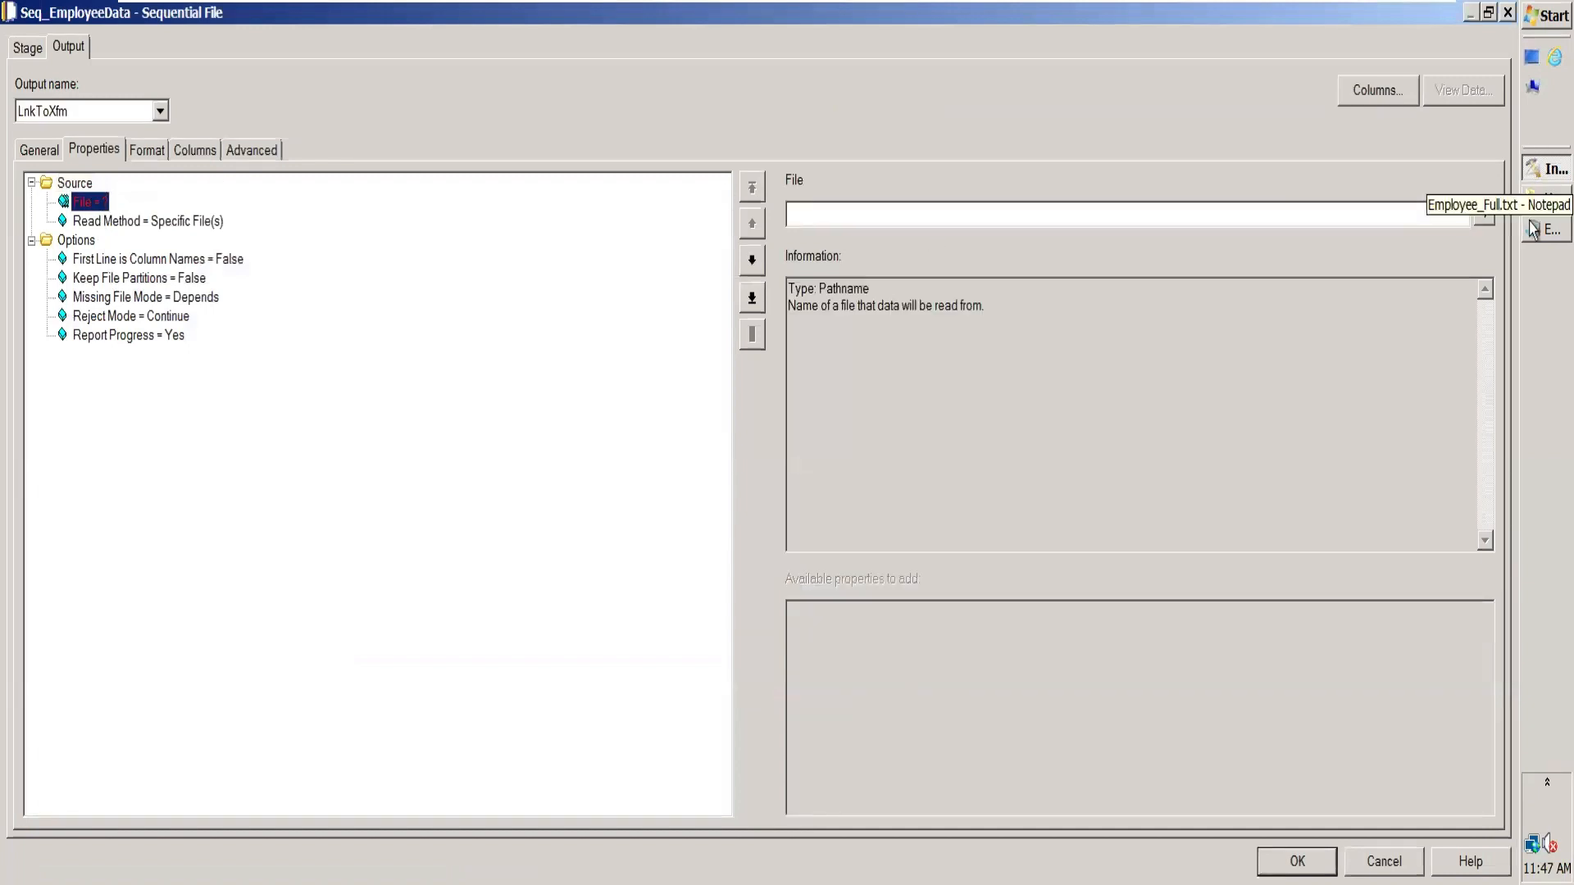
pyautogui.click(1548, 199)
pyautogui.click(706, 41)
pyautogui.hotkey('ctrl', 'c')
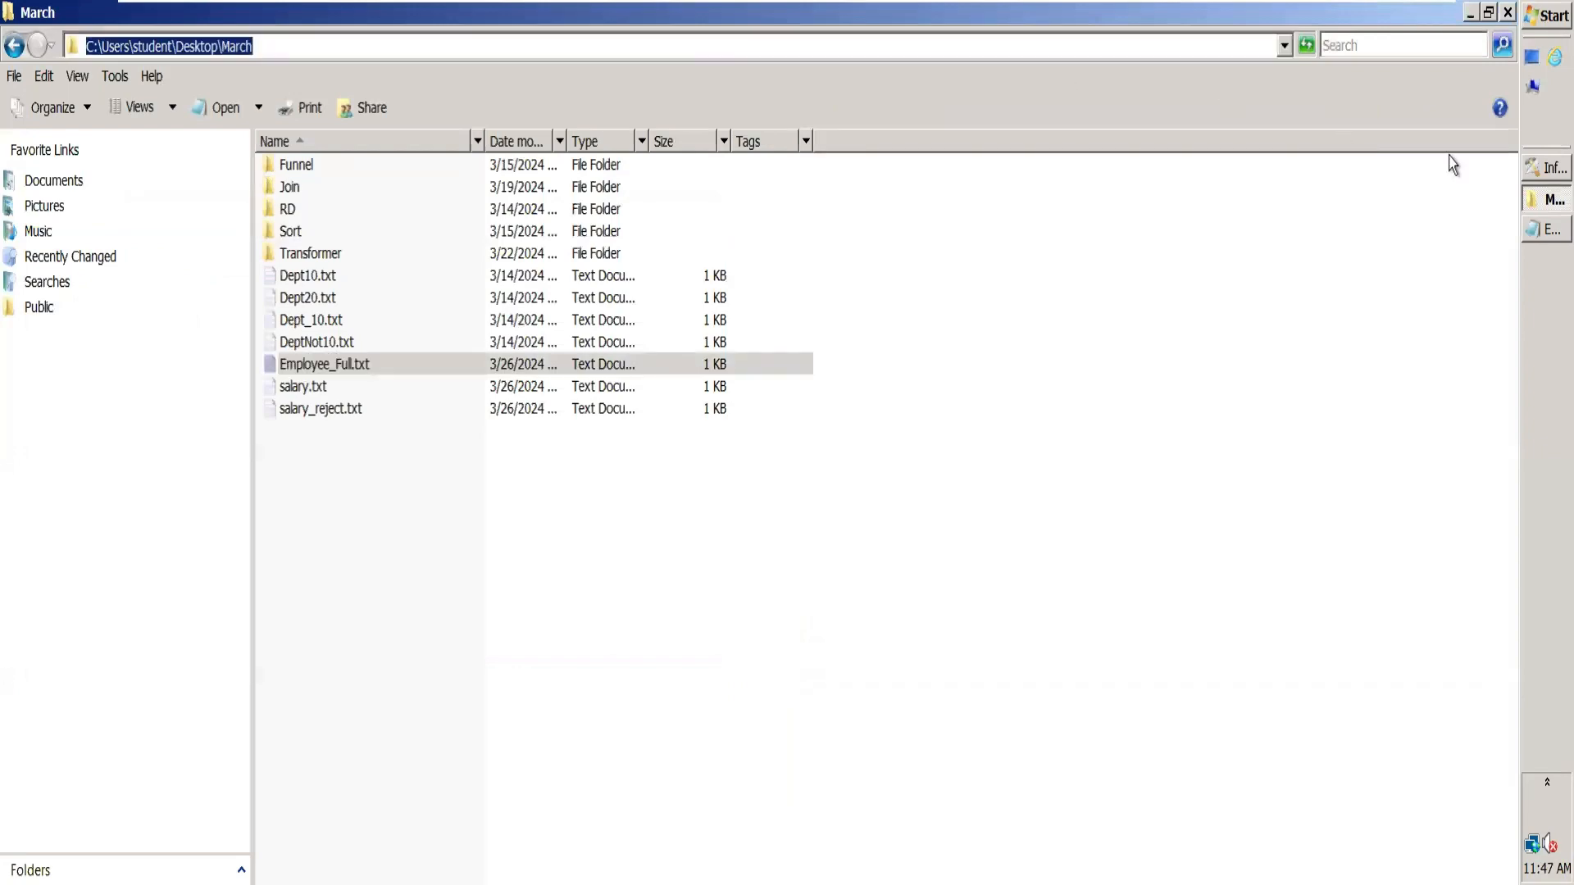
pyautogui.click(1546, 170)
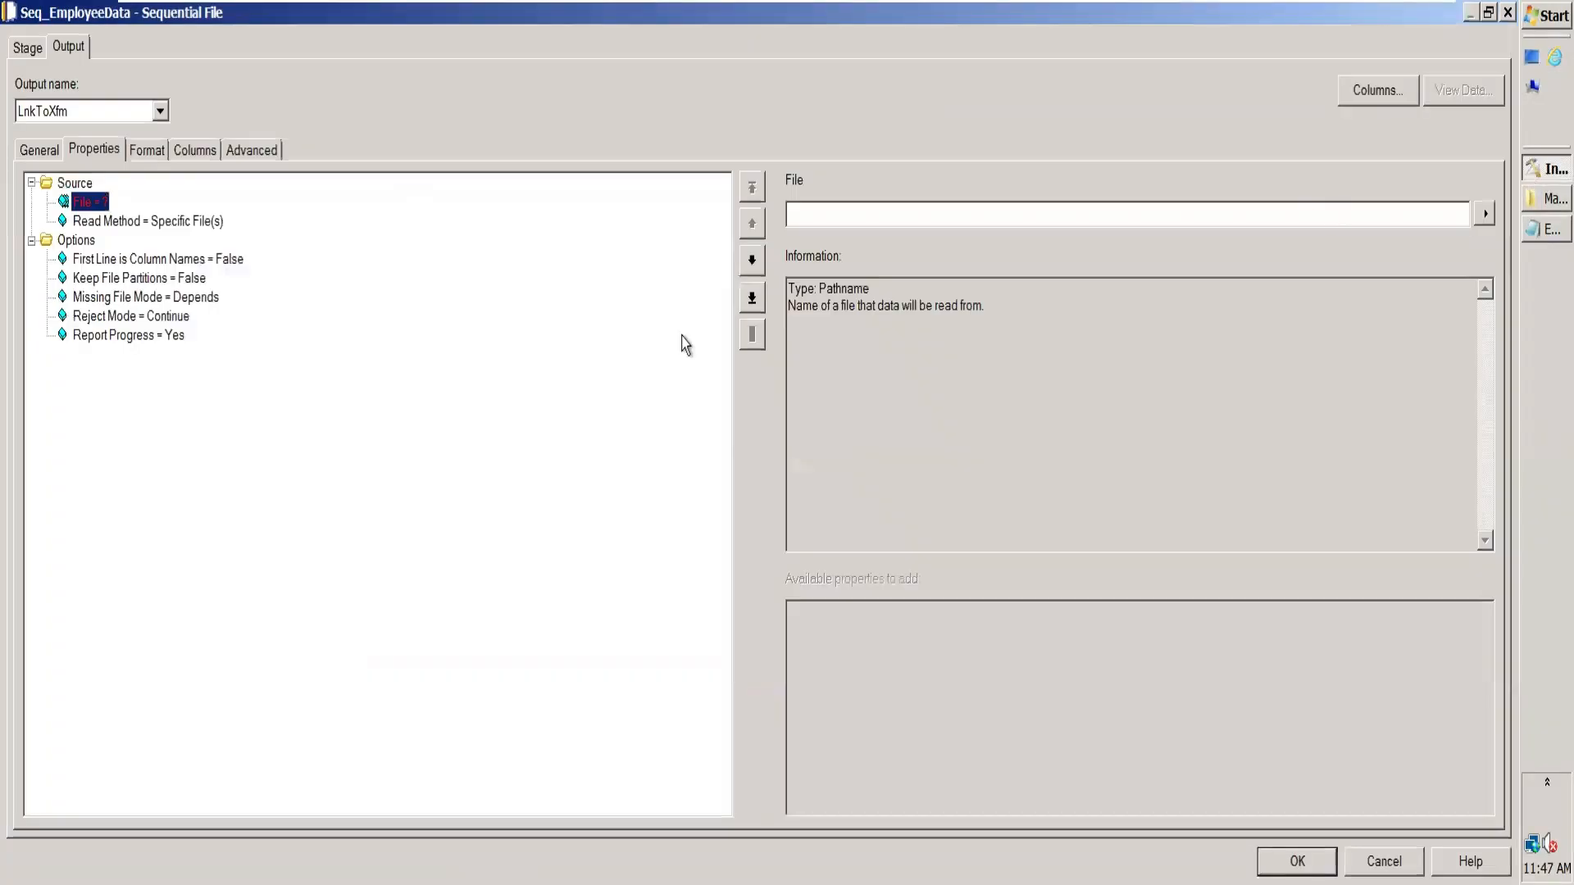
pyautogui.click(854, 211)
pyautogui.hotkey('ctrl', 'v')
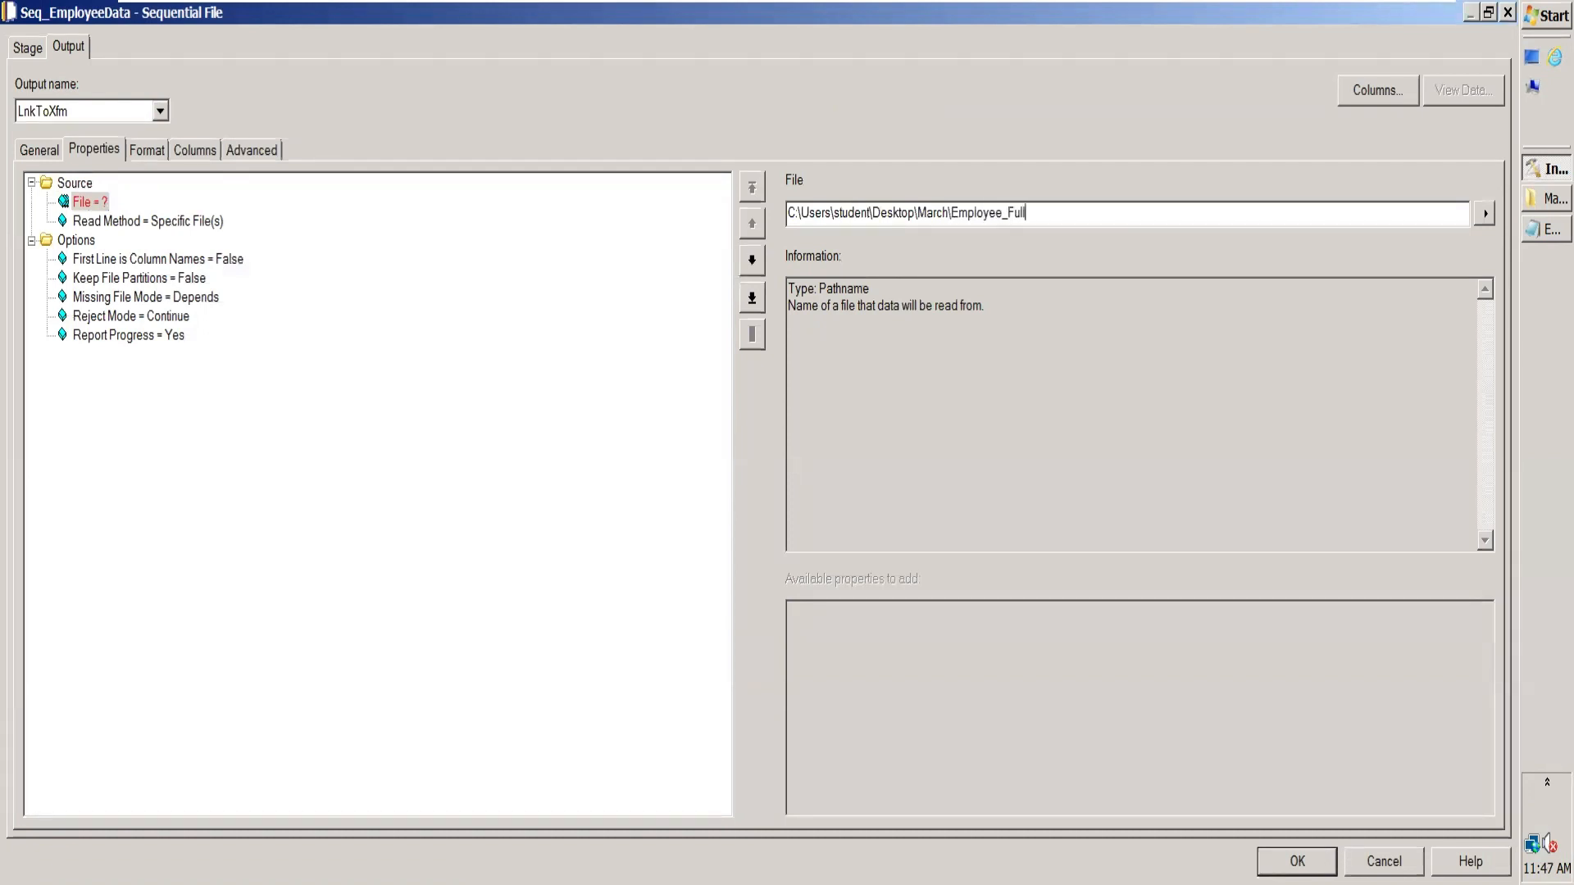
pyautogui.click(197, 264)
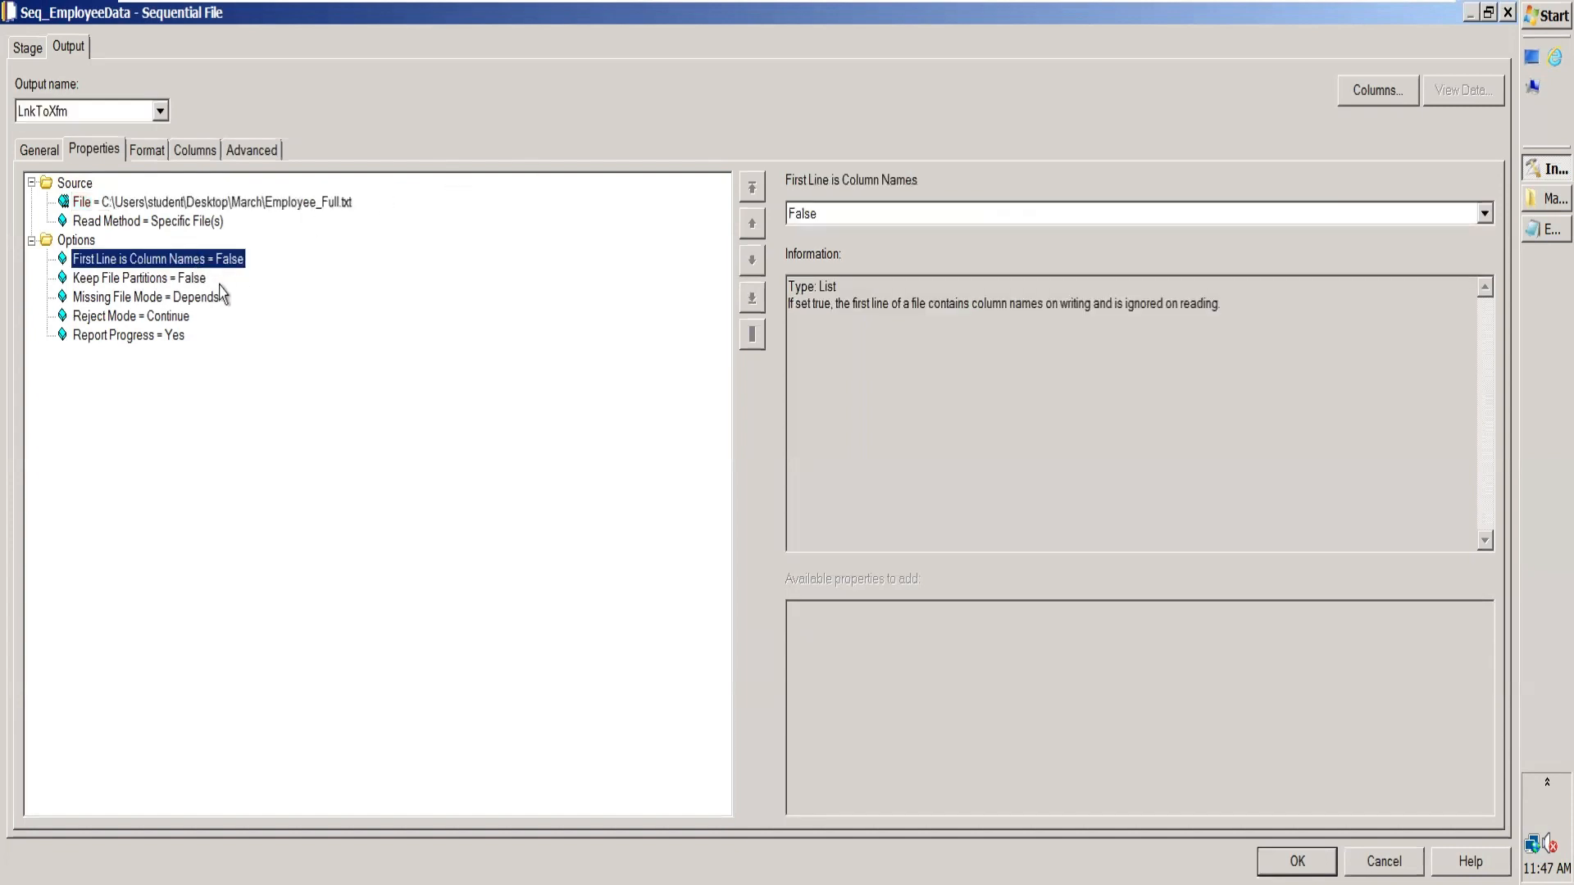
# Step: Set the source file format's field delimiter to | and its quote option to none
pyautogui.click(138, 154)
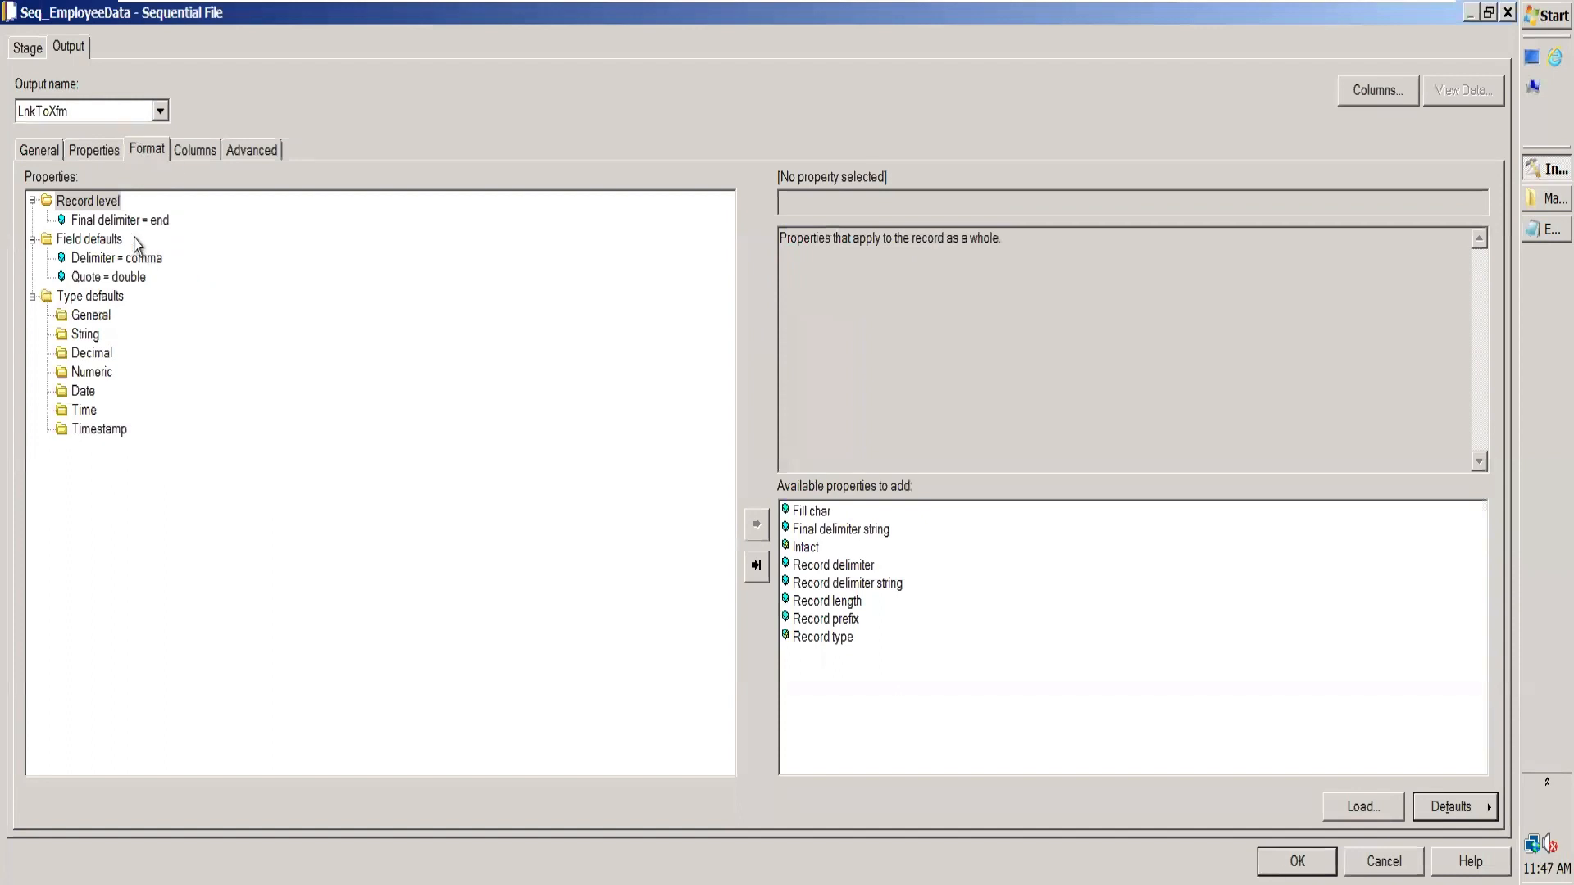
pyautogui.click(149, 221)
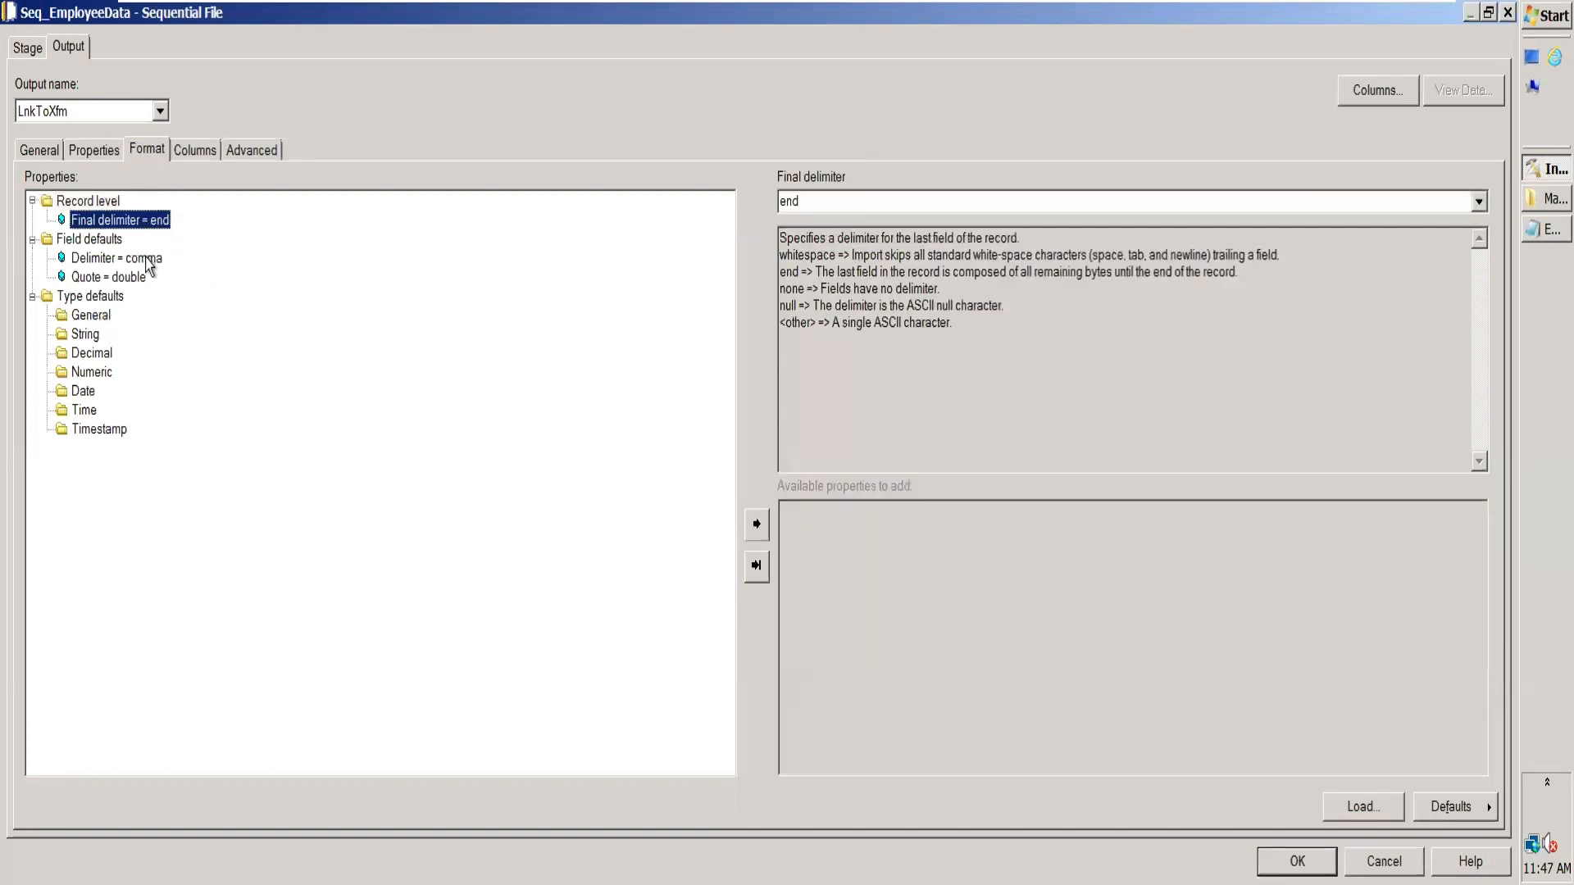
pyautogui.click(148, 258)
pyautogui.click(862, 202)
pyautogui.write('|')
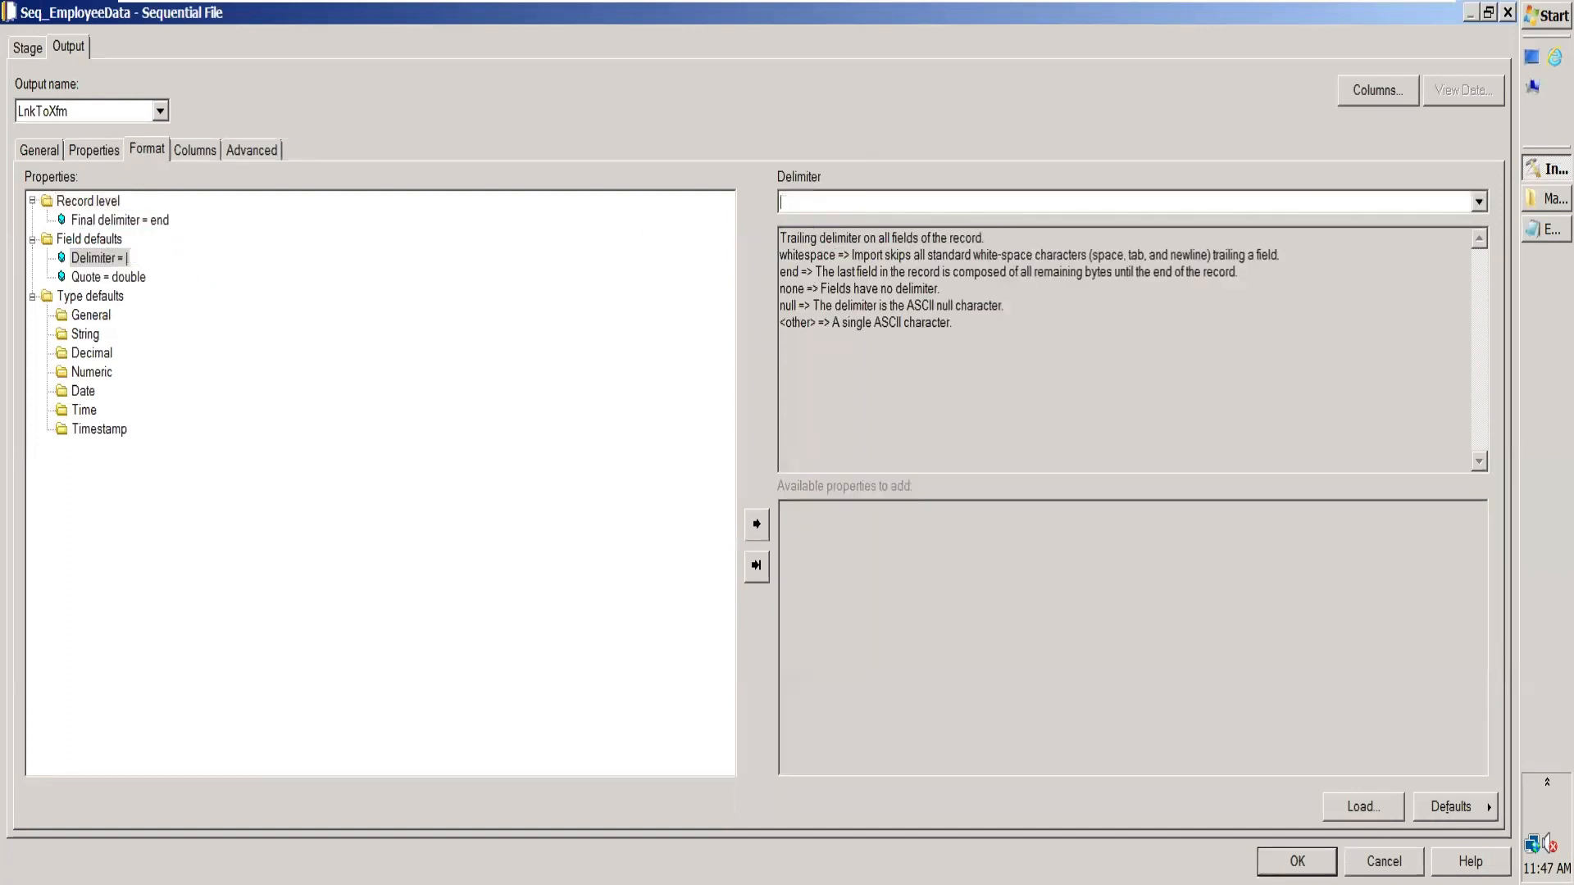
pyautogui.click(125, 278)
pyautogui.click(1479, 202)
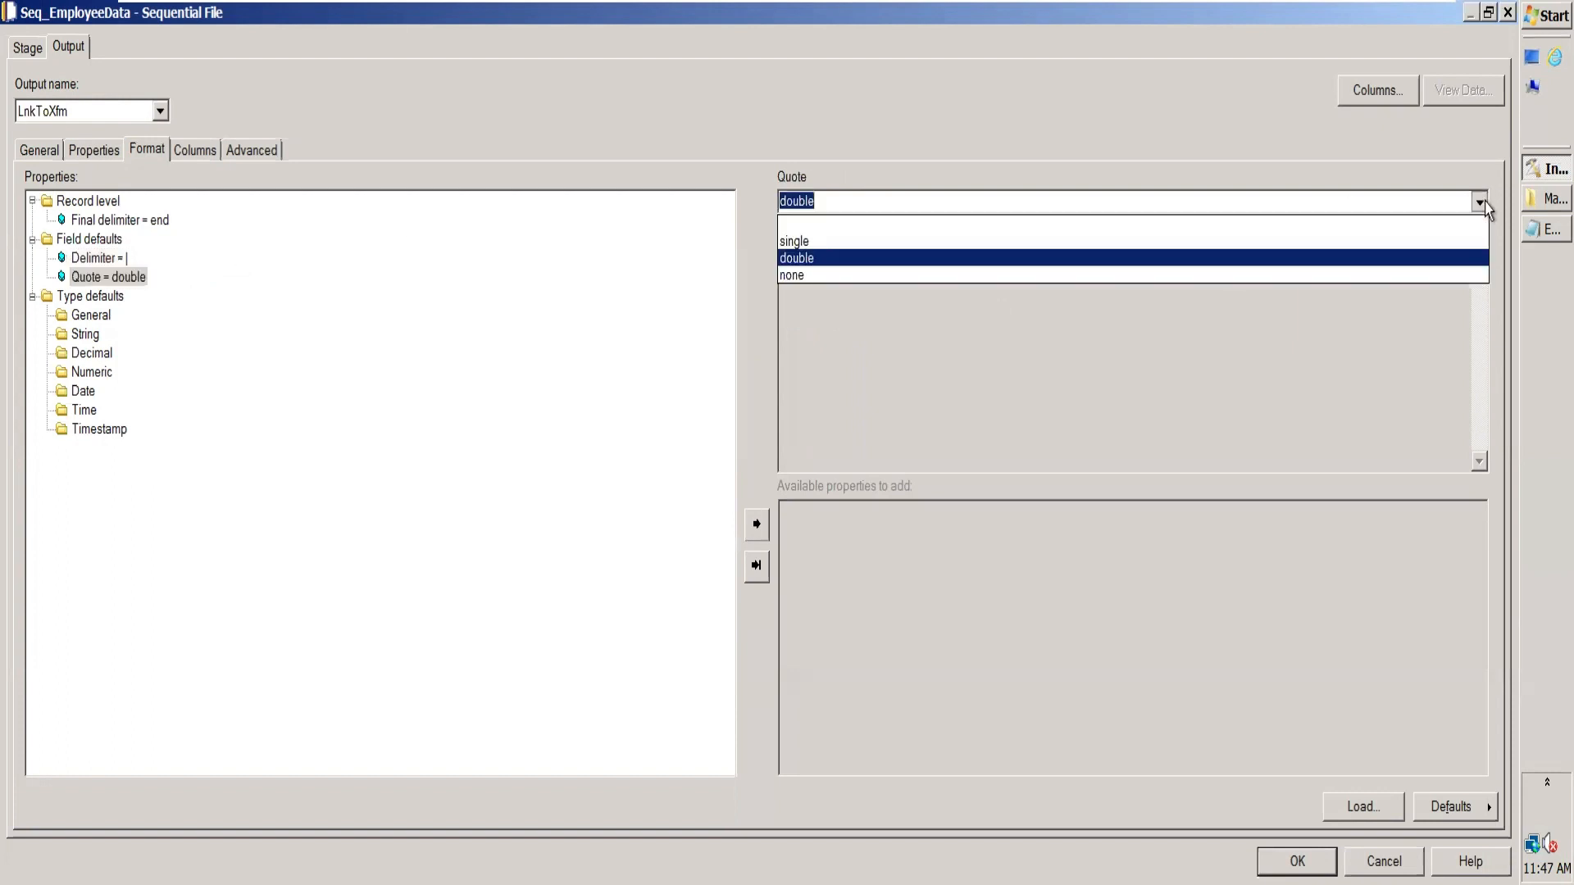
pyautogui.click(1349, 276)
# Step: Check the field order in Employee_Full.txt and define the first two source columns, Name and EmpId
pyautogui.click(1531, 233)
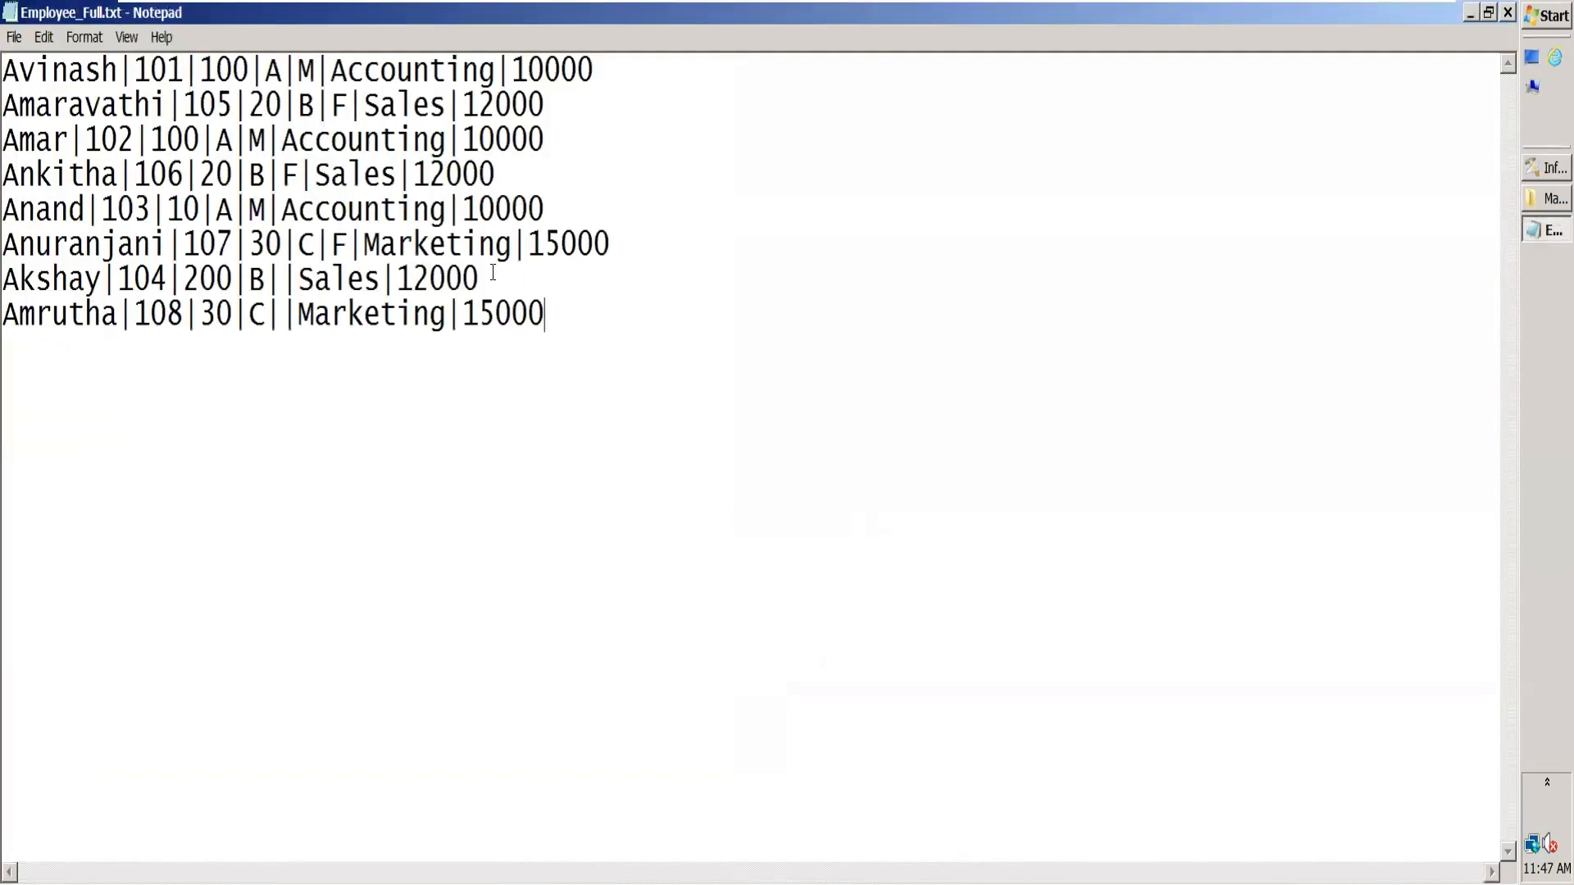
pyautogui.click(1509, 14)
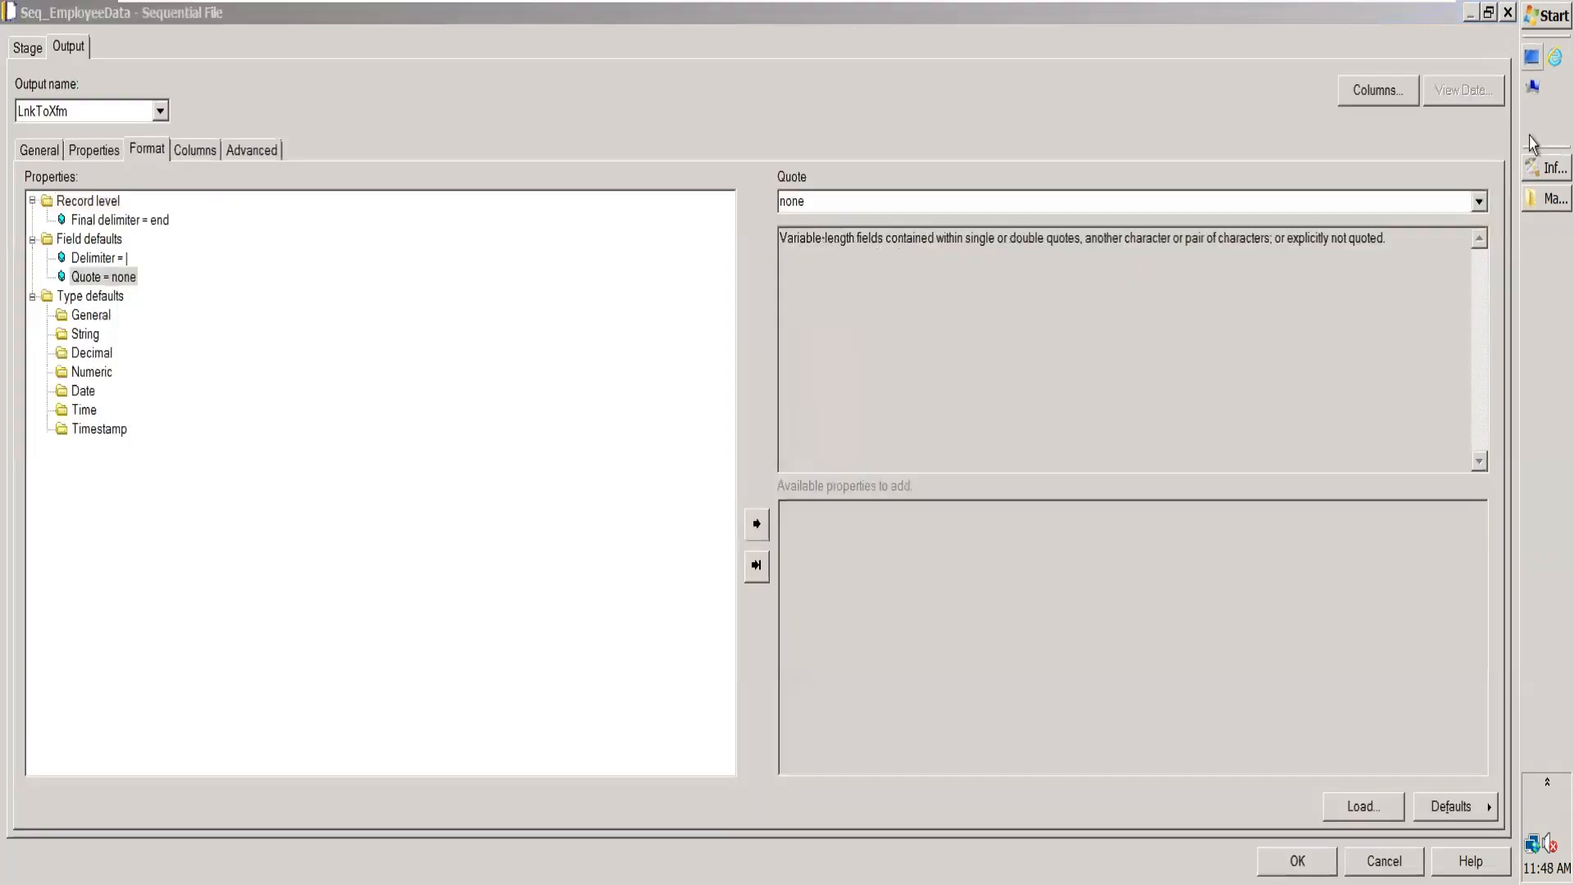
pyautogui.click(216, 156)
pyautogui.click(88, 202)
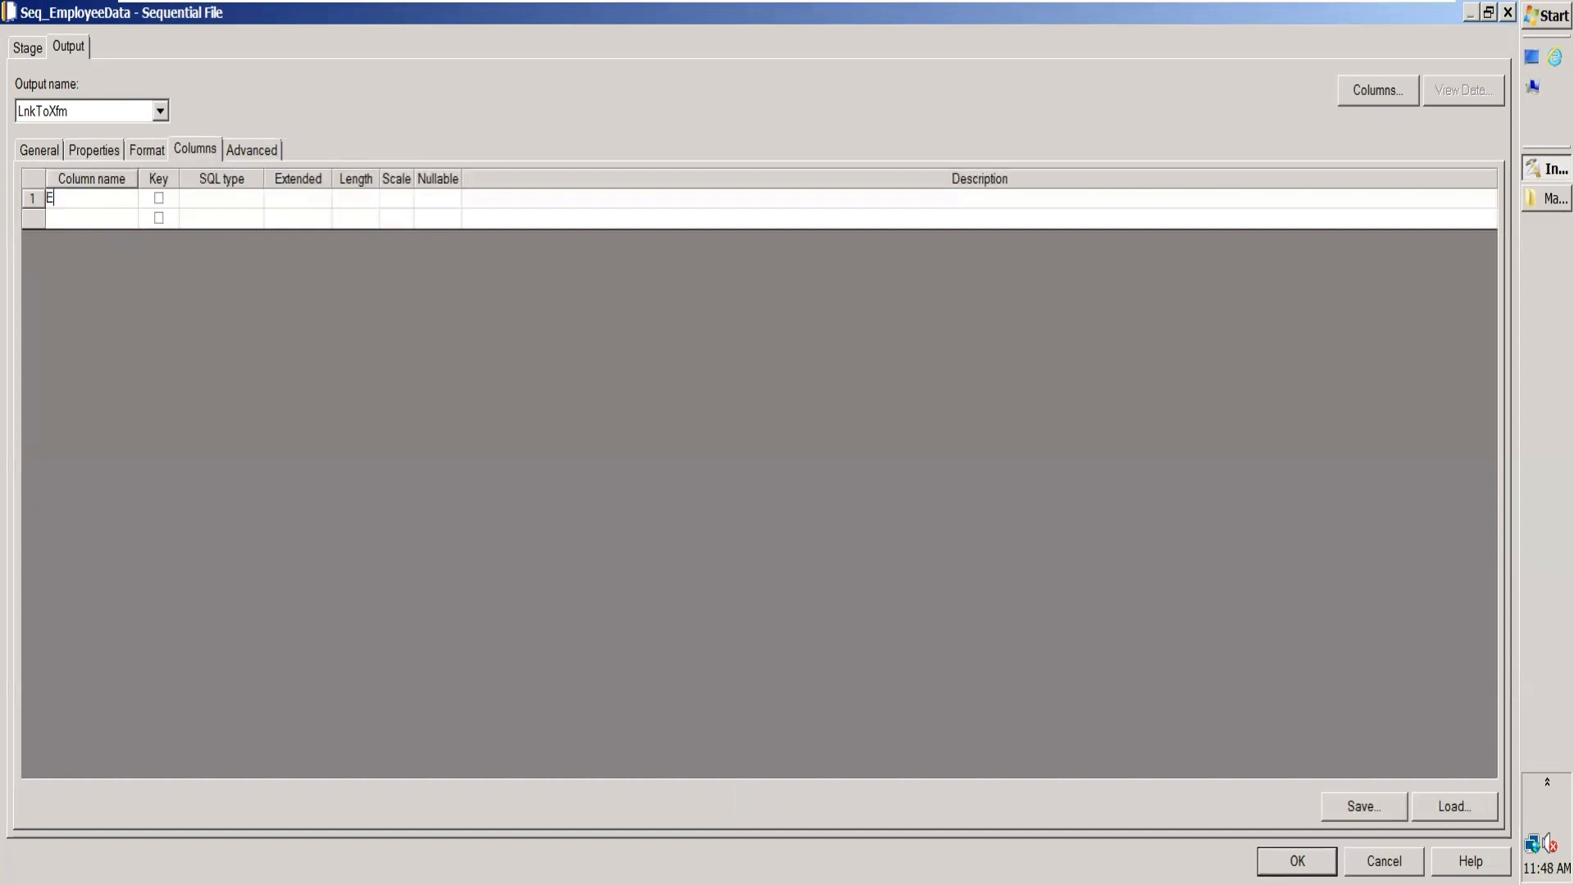
pyautogui.write('Name')
pyautogui.press('Return')
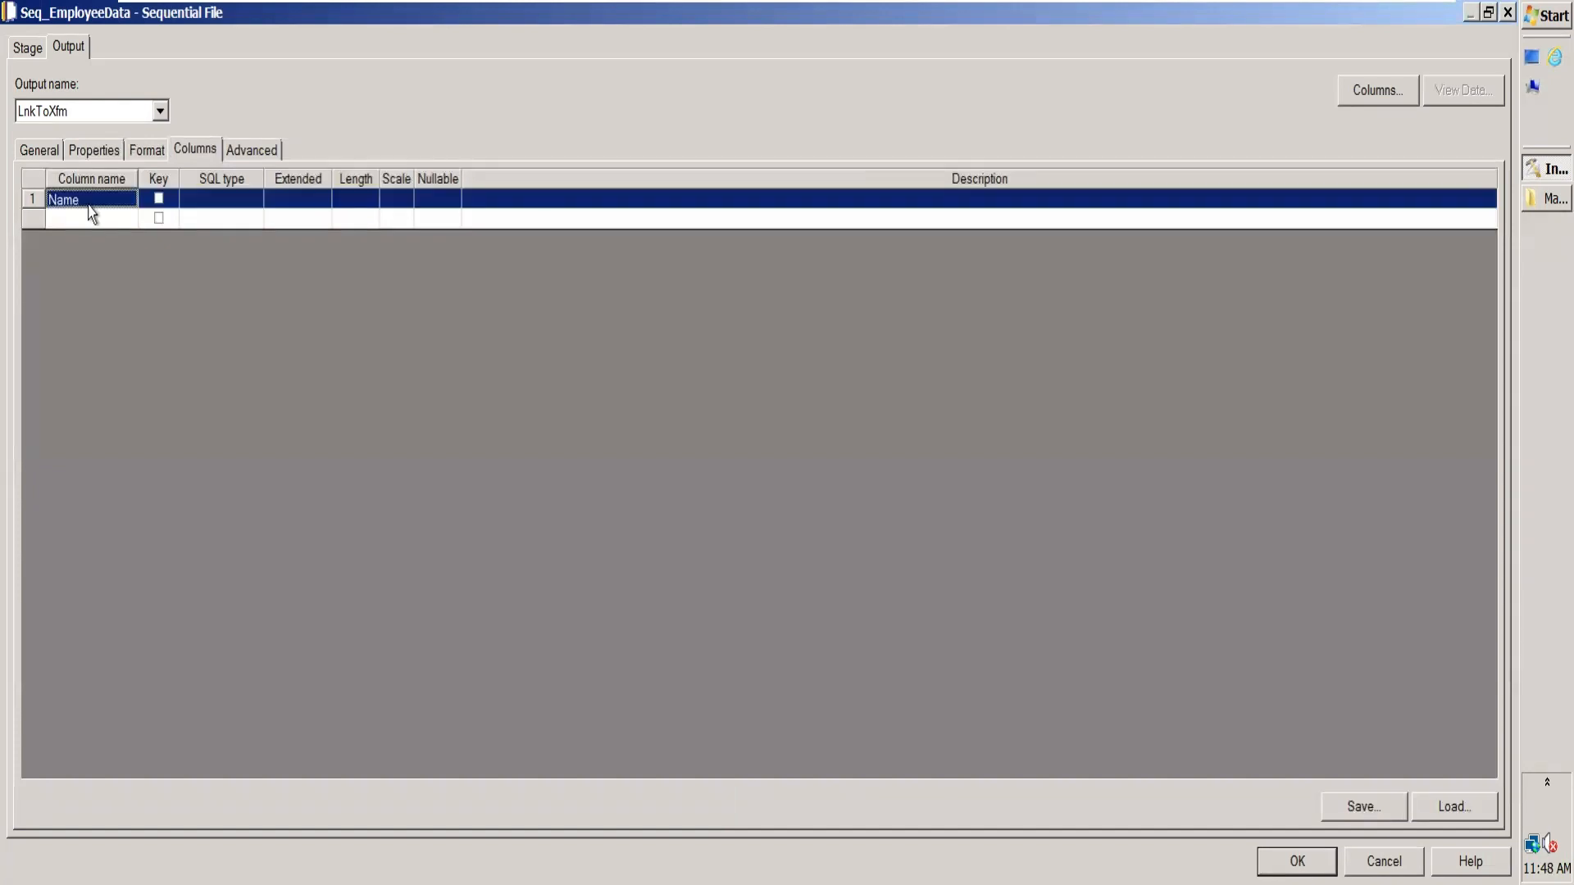
pyautogui.click(94, 219)
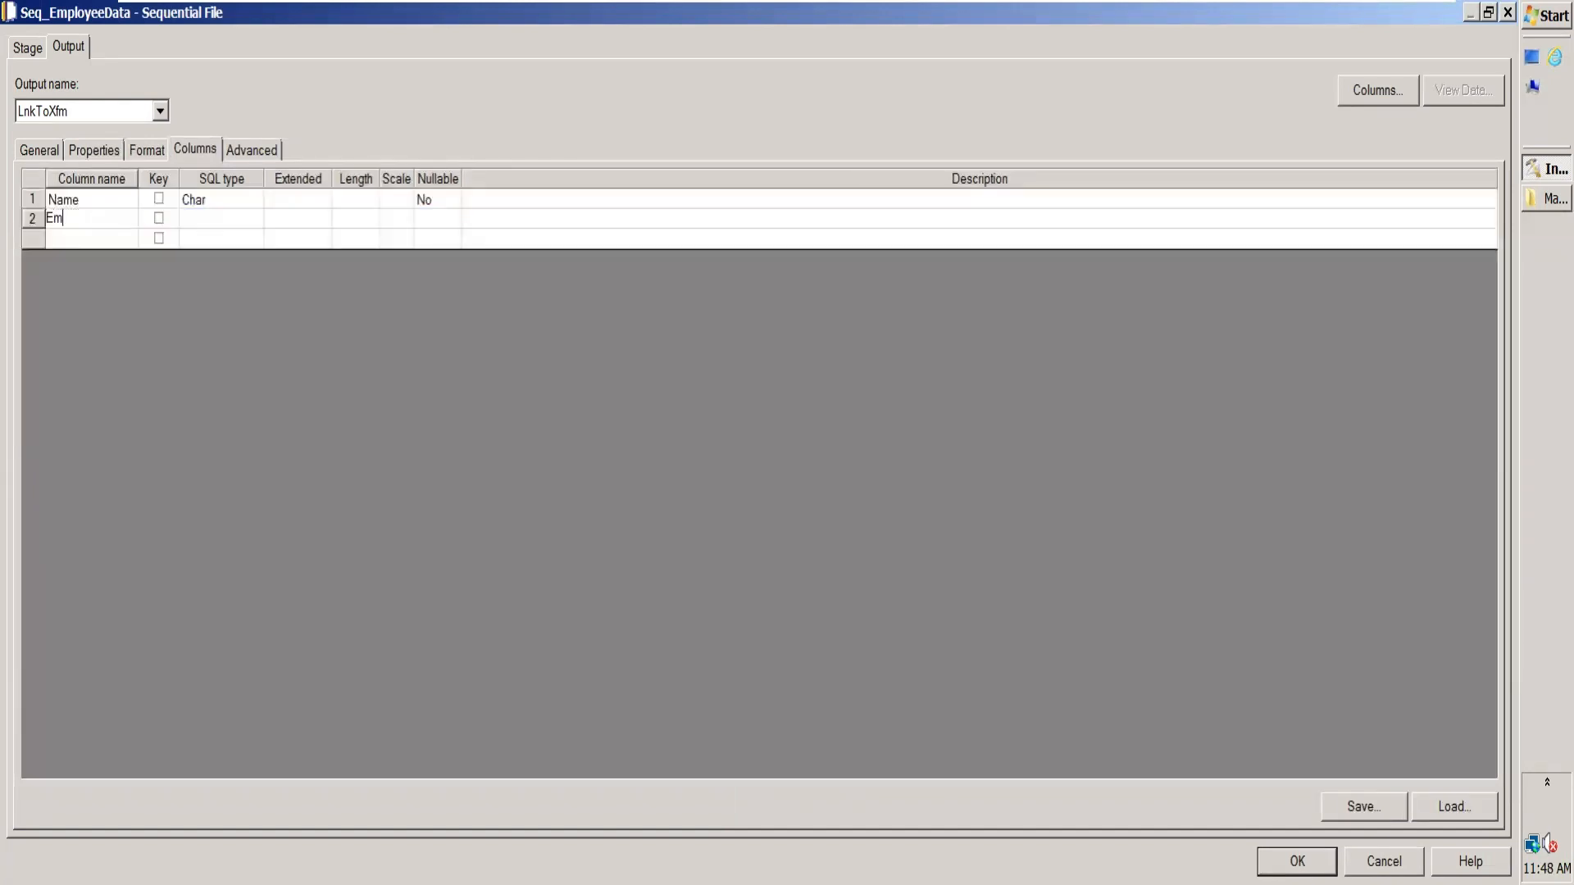
pyautogui.write('Empld')
pyautogui.press('Return')
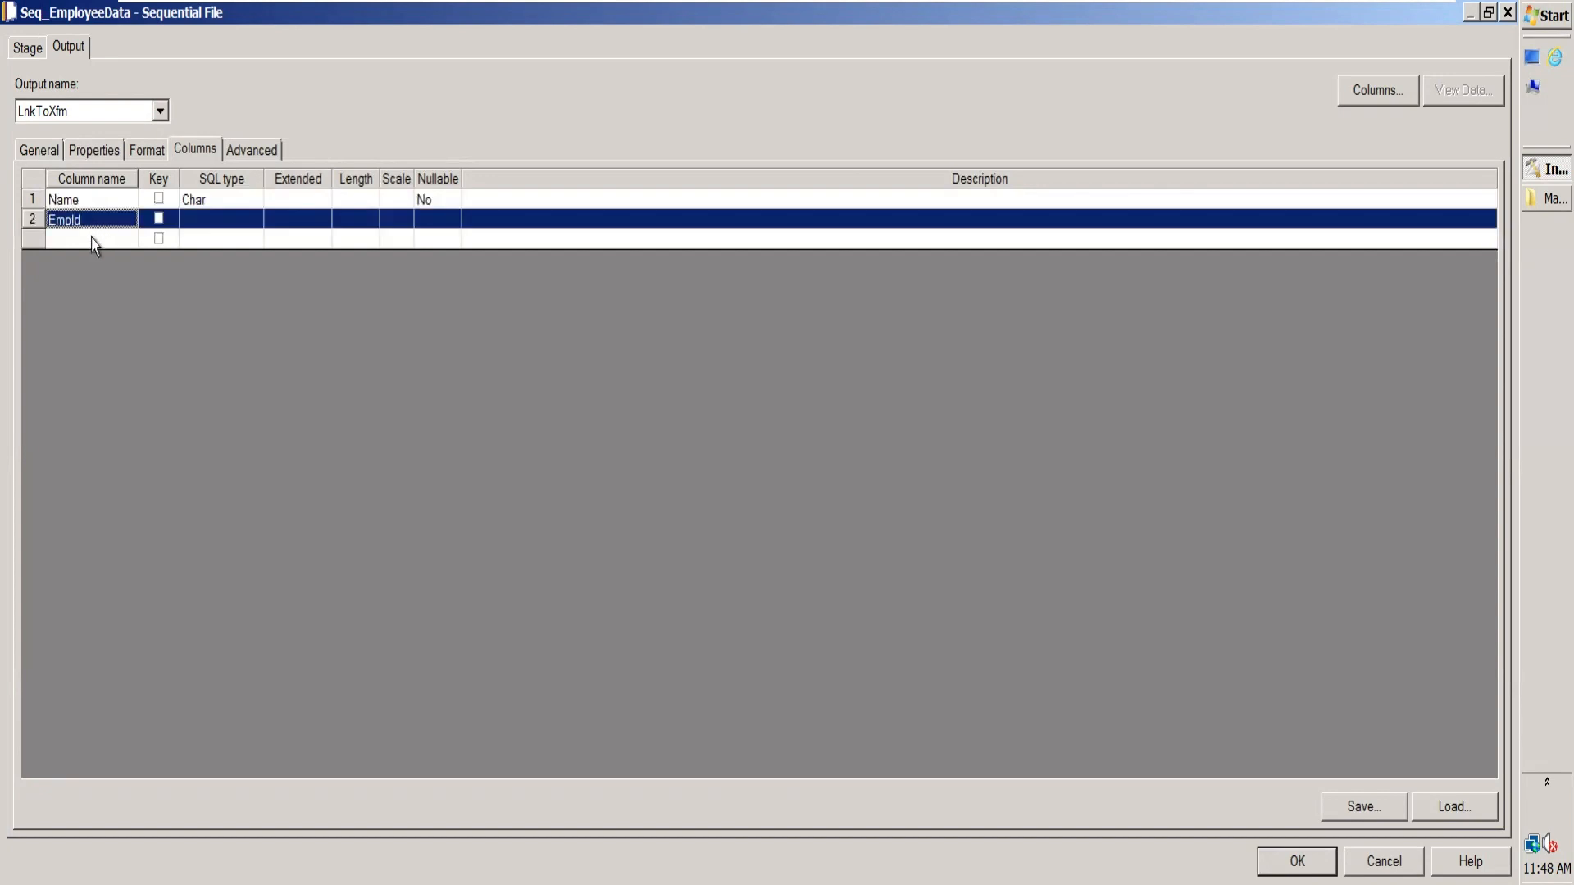
# Step: Add the source columns DeptId and Grade below EmpId
pyautogui.click(93, 239)
pyautogui.write('D')
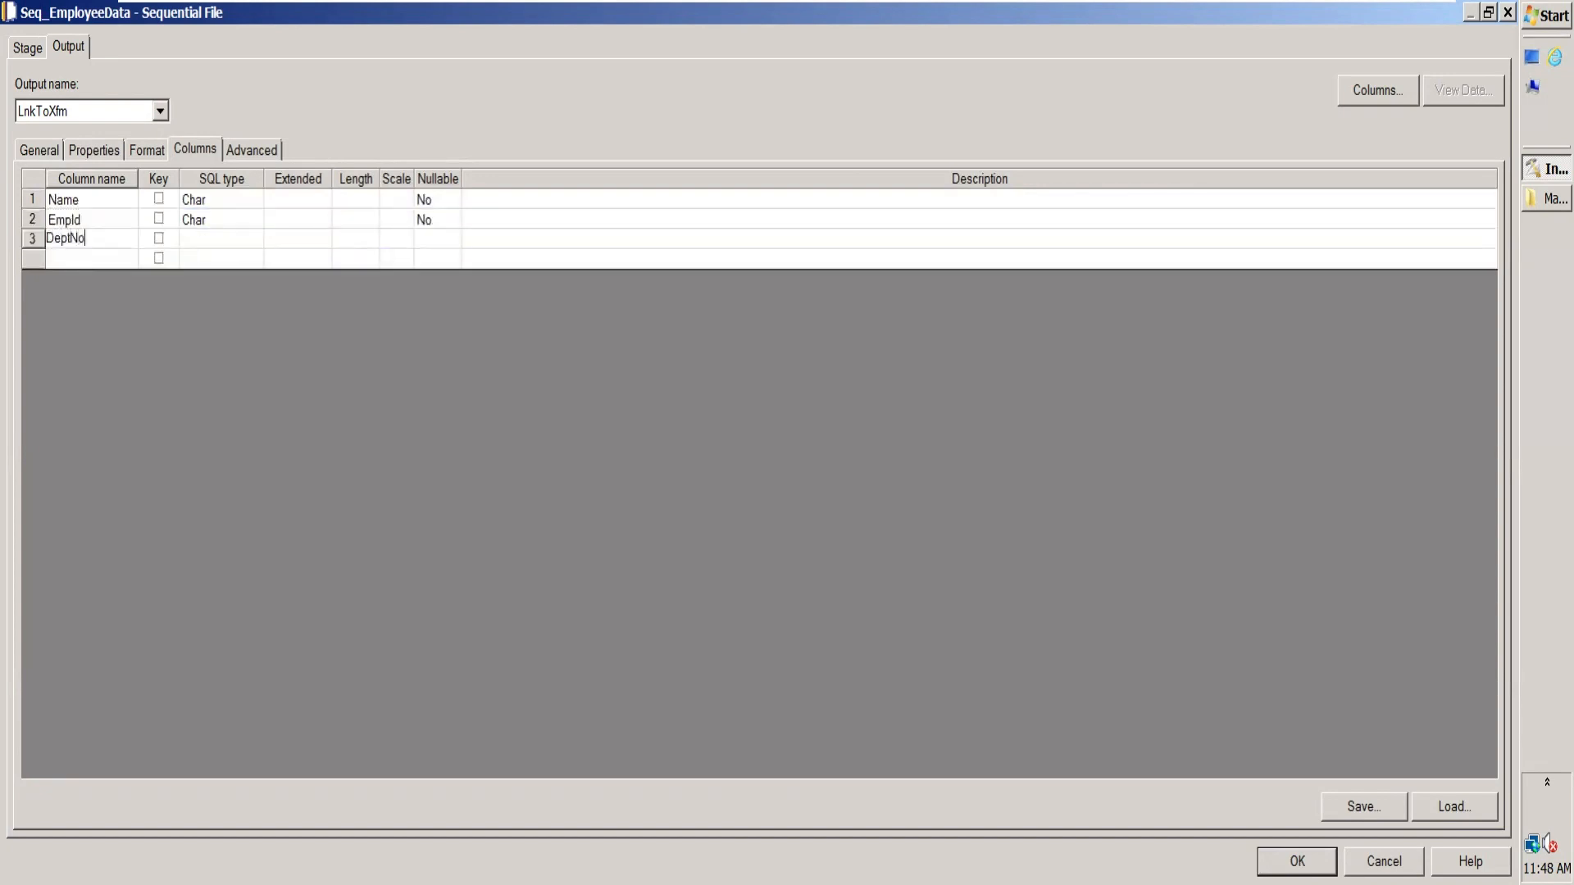
pyautogui.write('eptId')
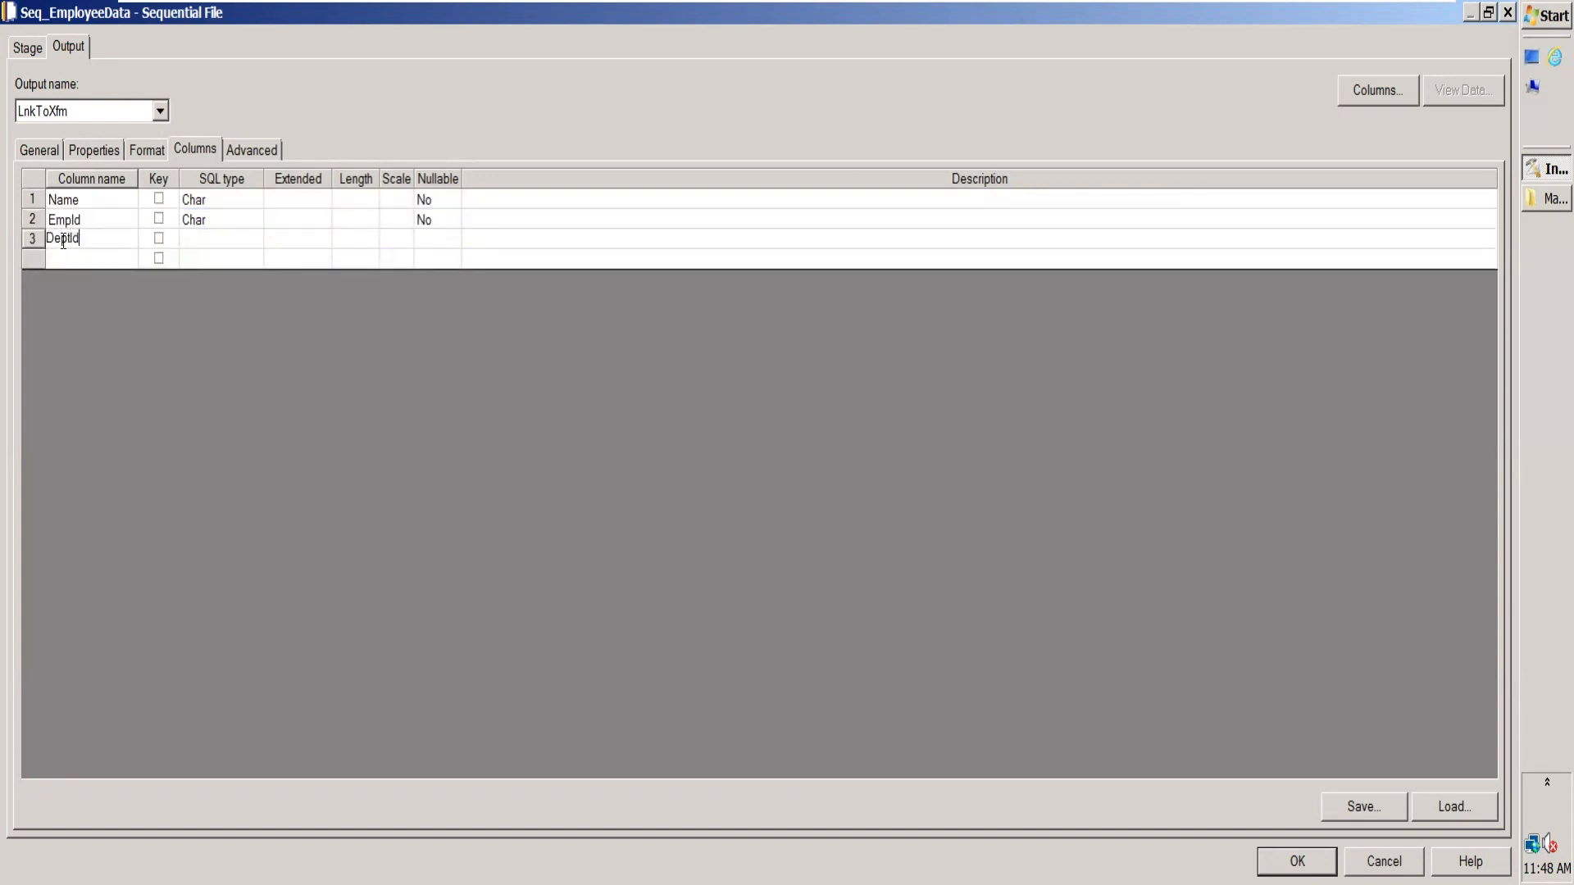
pyautogui.press('Return')
pyautogui.click(79, 259)
pyautogui.write('Grade')
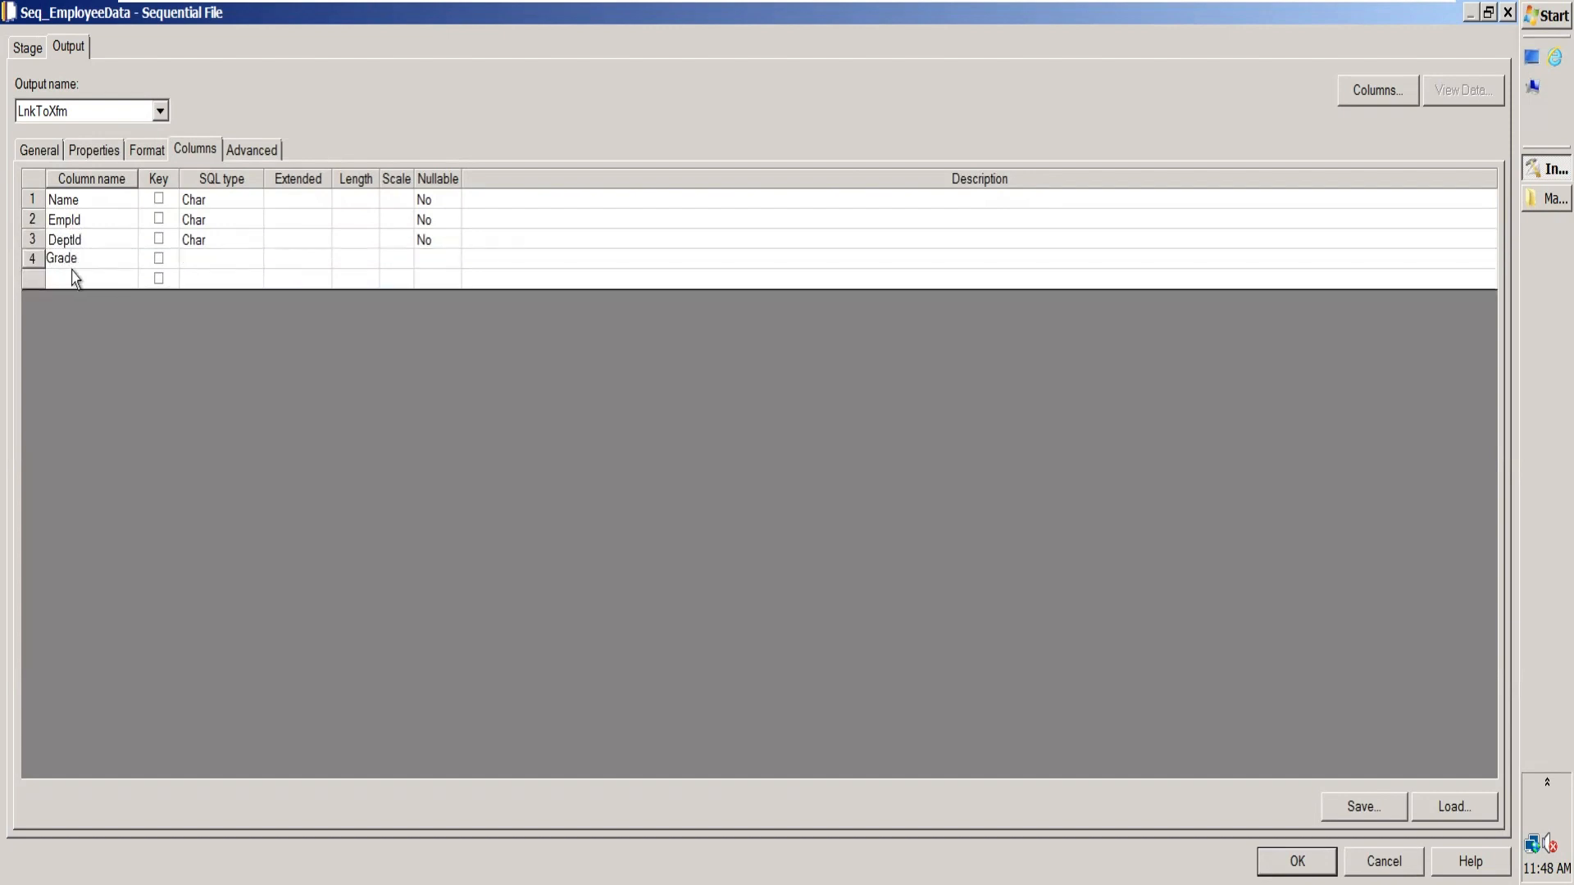
pyautogui.press('Return')
# Step: Add the remaining source columns Gender, DeptName and Salary below Grade
pyautogui.click(72, 279)
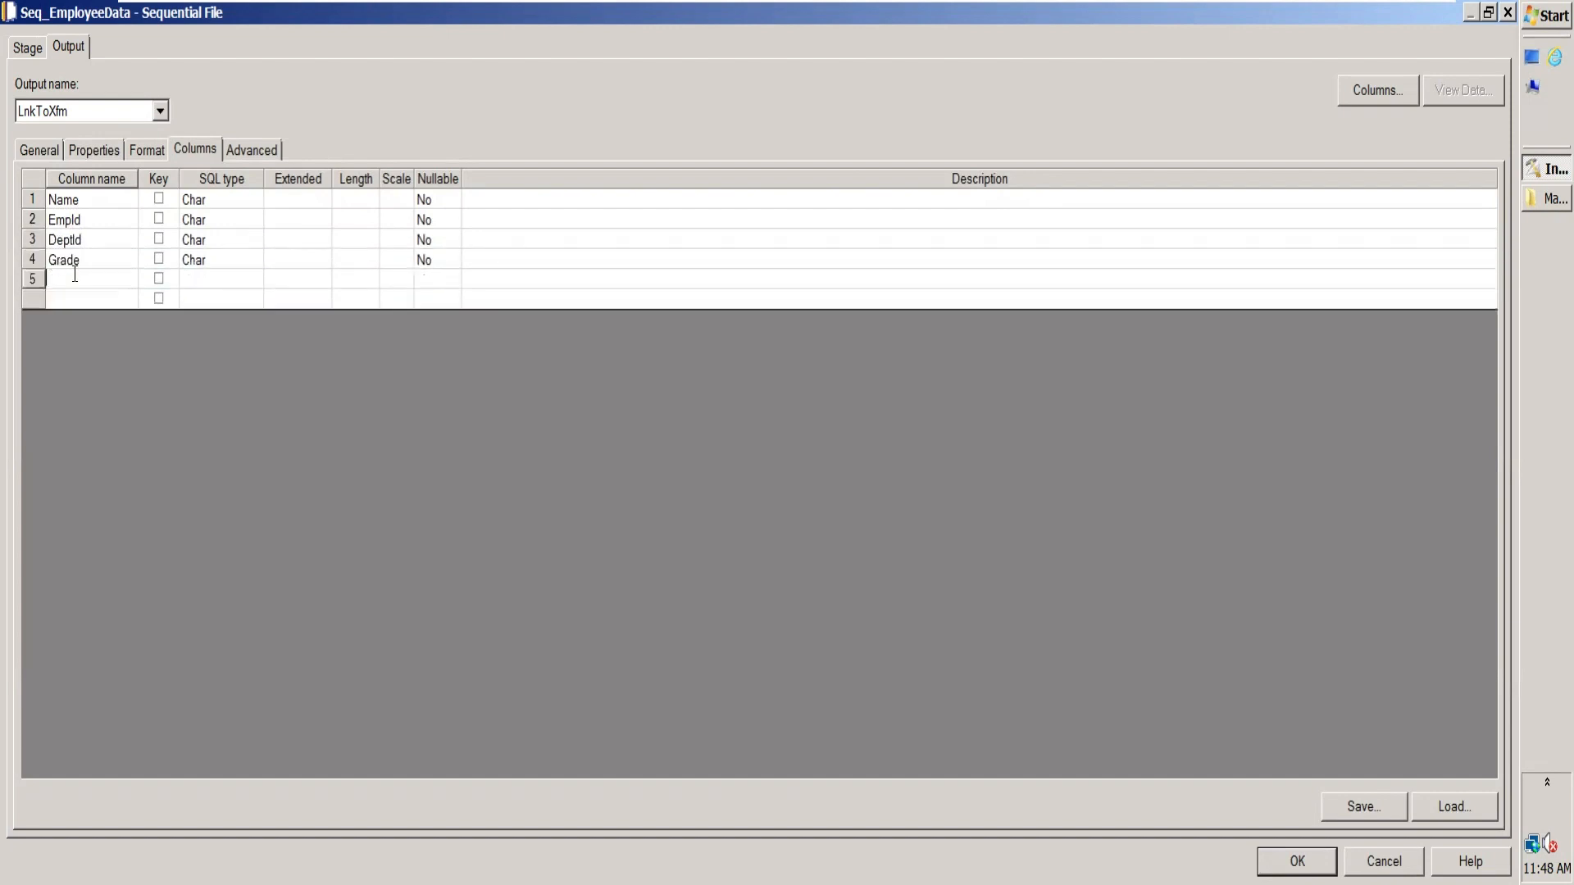
pyautogui.write('Gender')
pyautogui.press('Return')
pyautogui.click(66, 298)
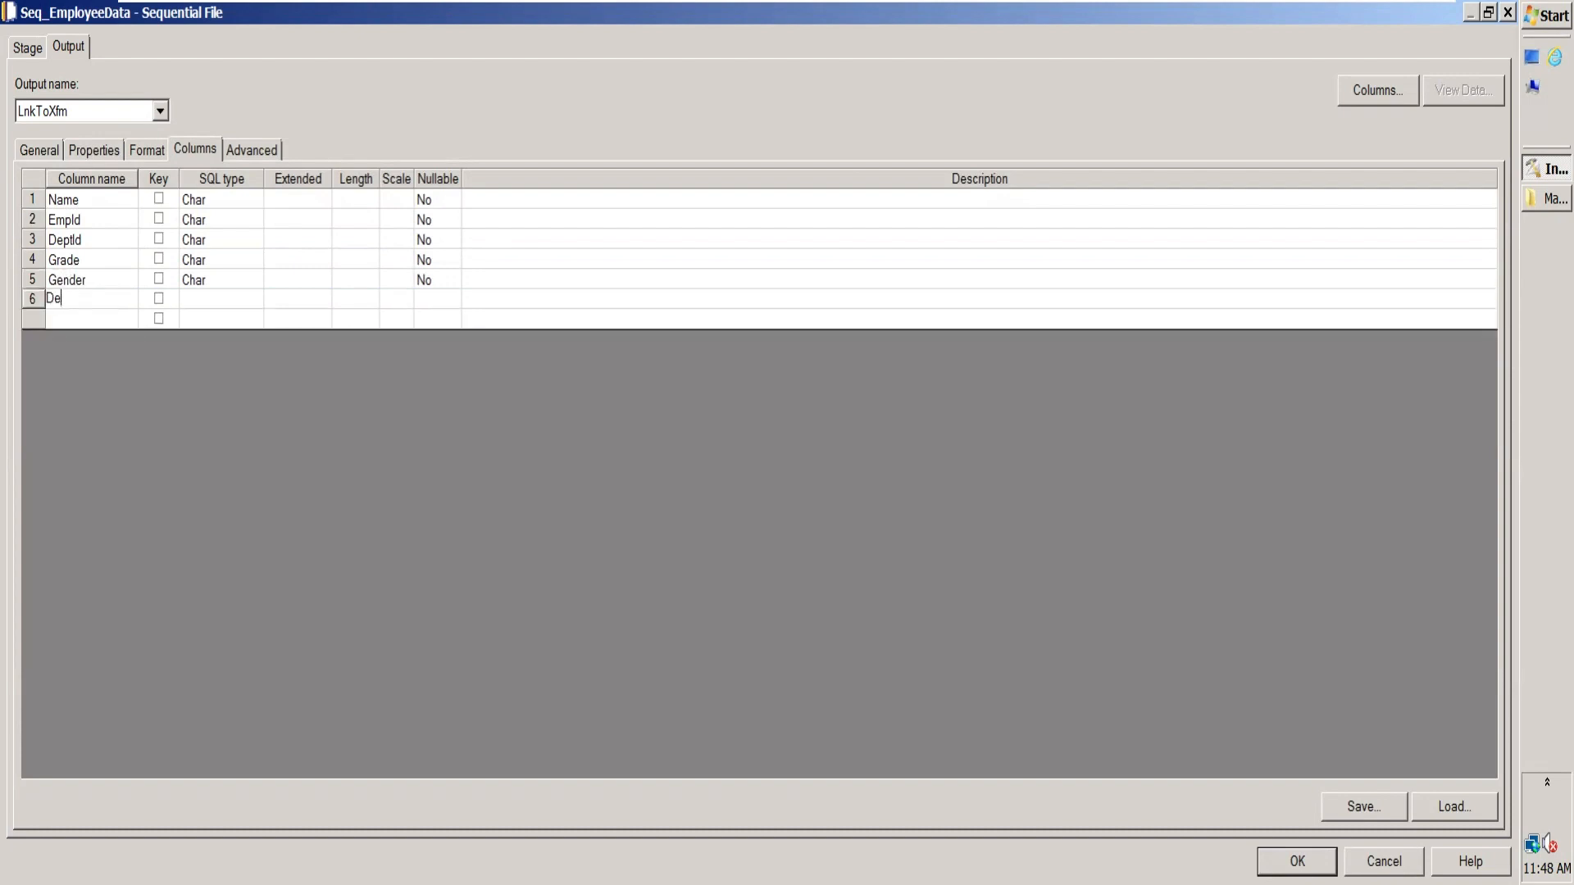
pyautogui.write('DeptName')
pyautogui.press('Return')
pyautogui.click(53, 318)
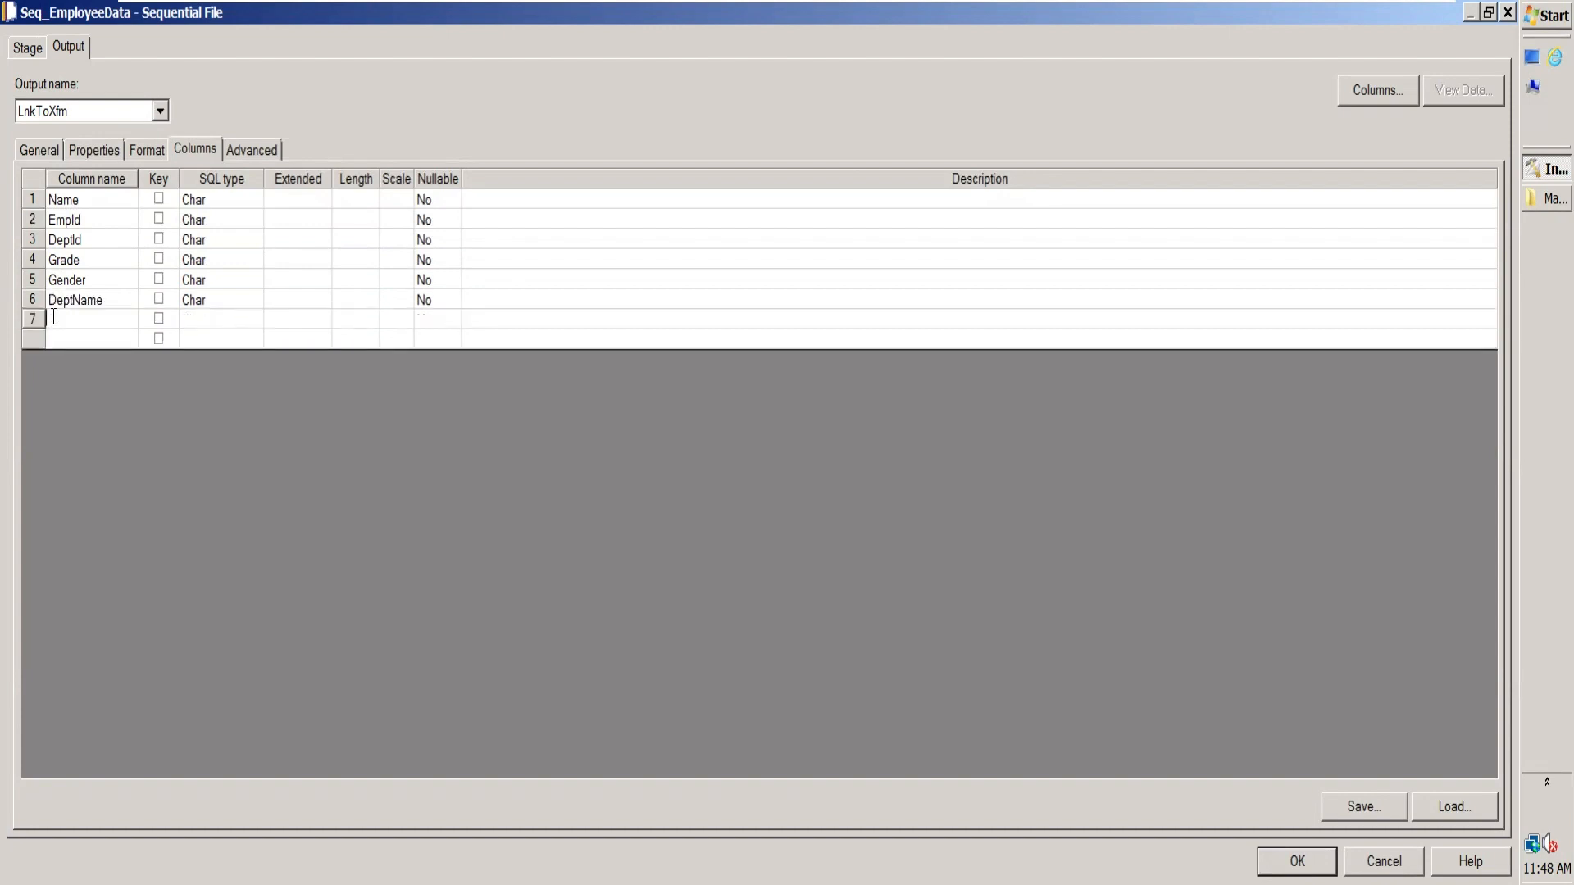
pyautogui.click(102, 242)
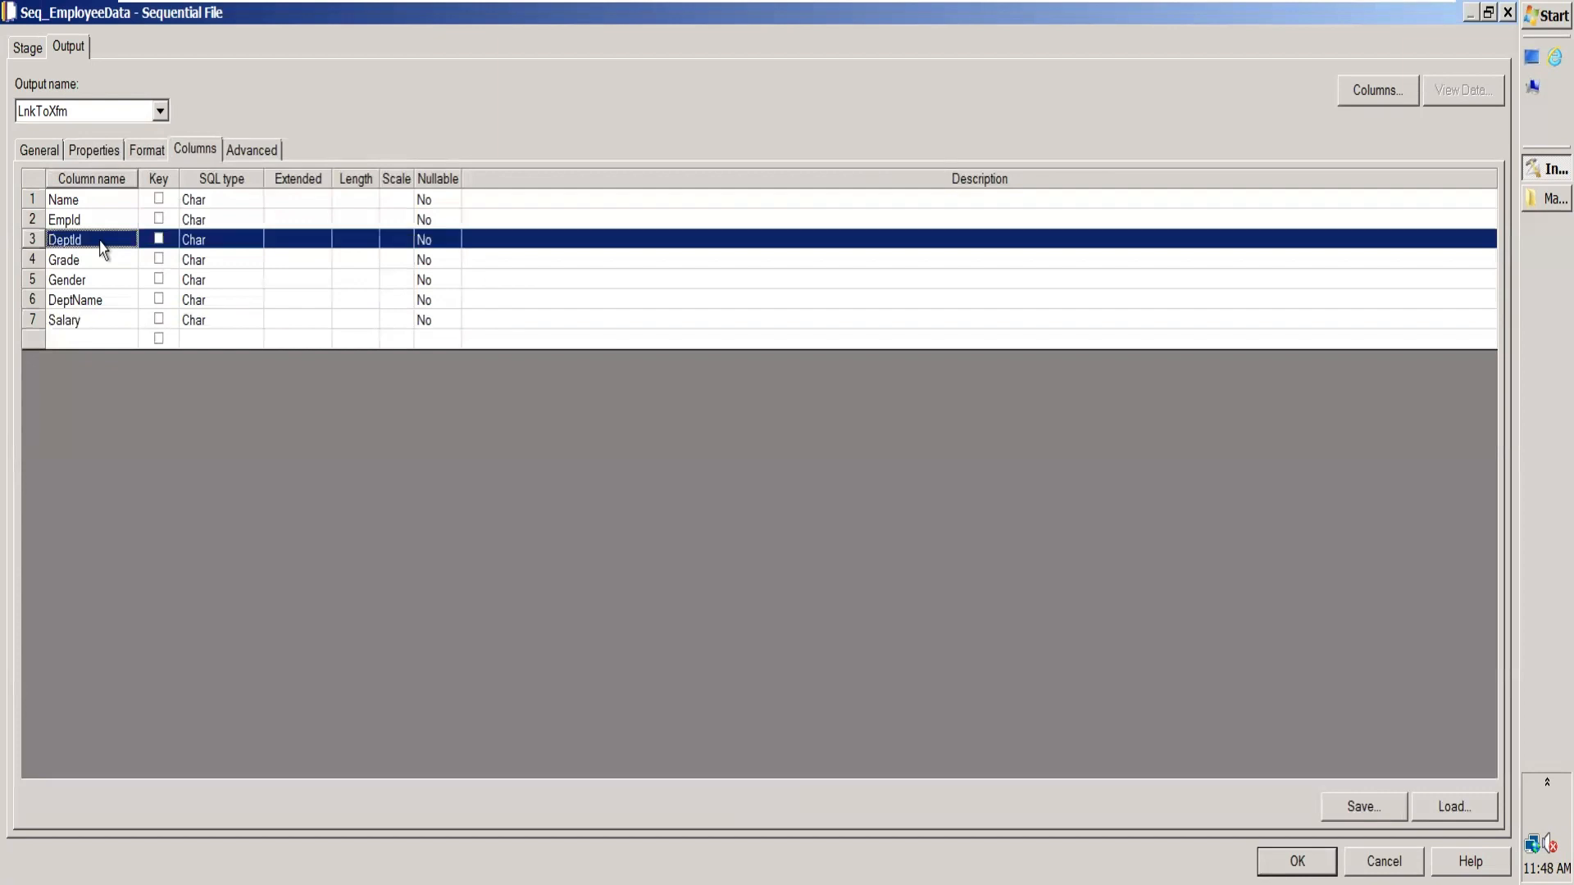
# Step: Check the ID values in Employee_Full.txt and set the SQL type of the EmpId and DeptId columns to VarChar
pyautogui.click(1535, 199)
pyautogui.doubleClick(350, 367)
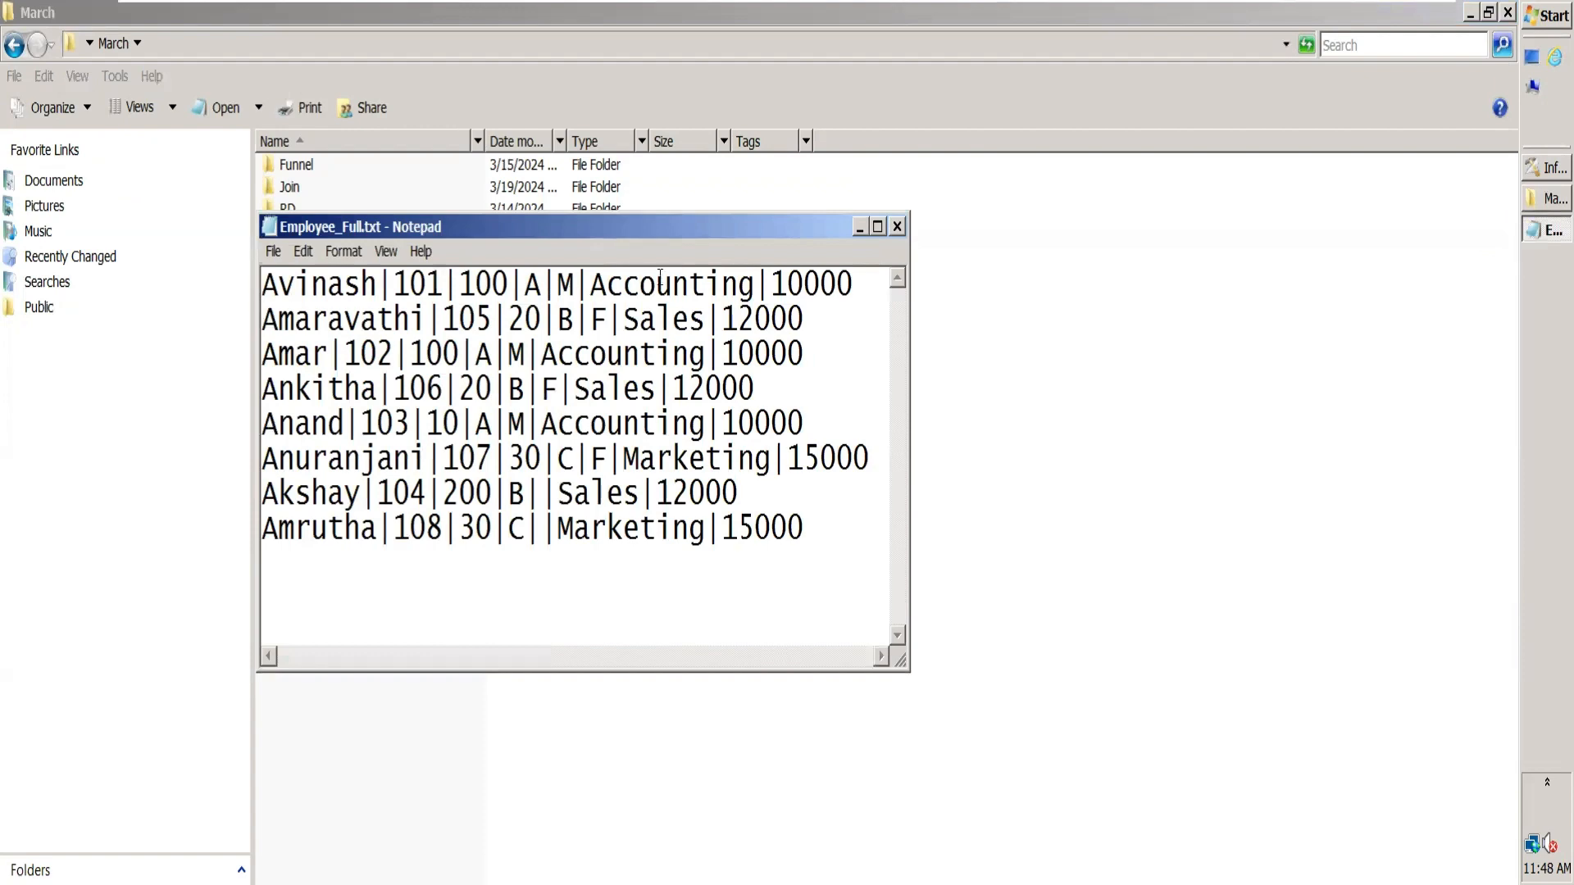
pyautogui.click(897, 227)
pyautogui.click(1470, 13)
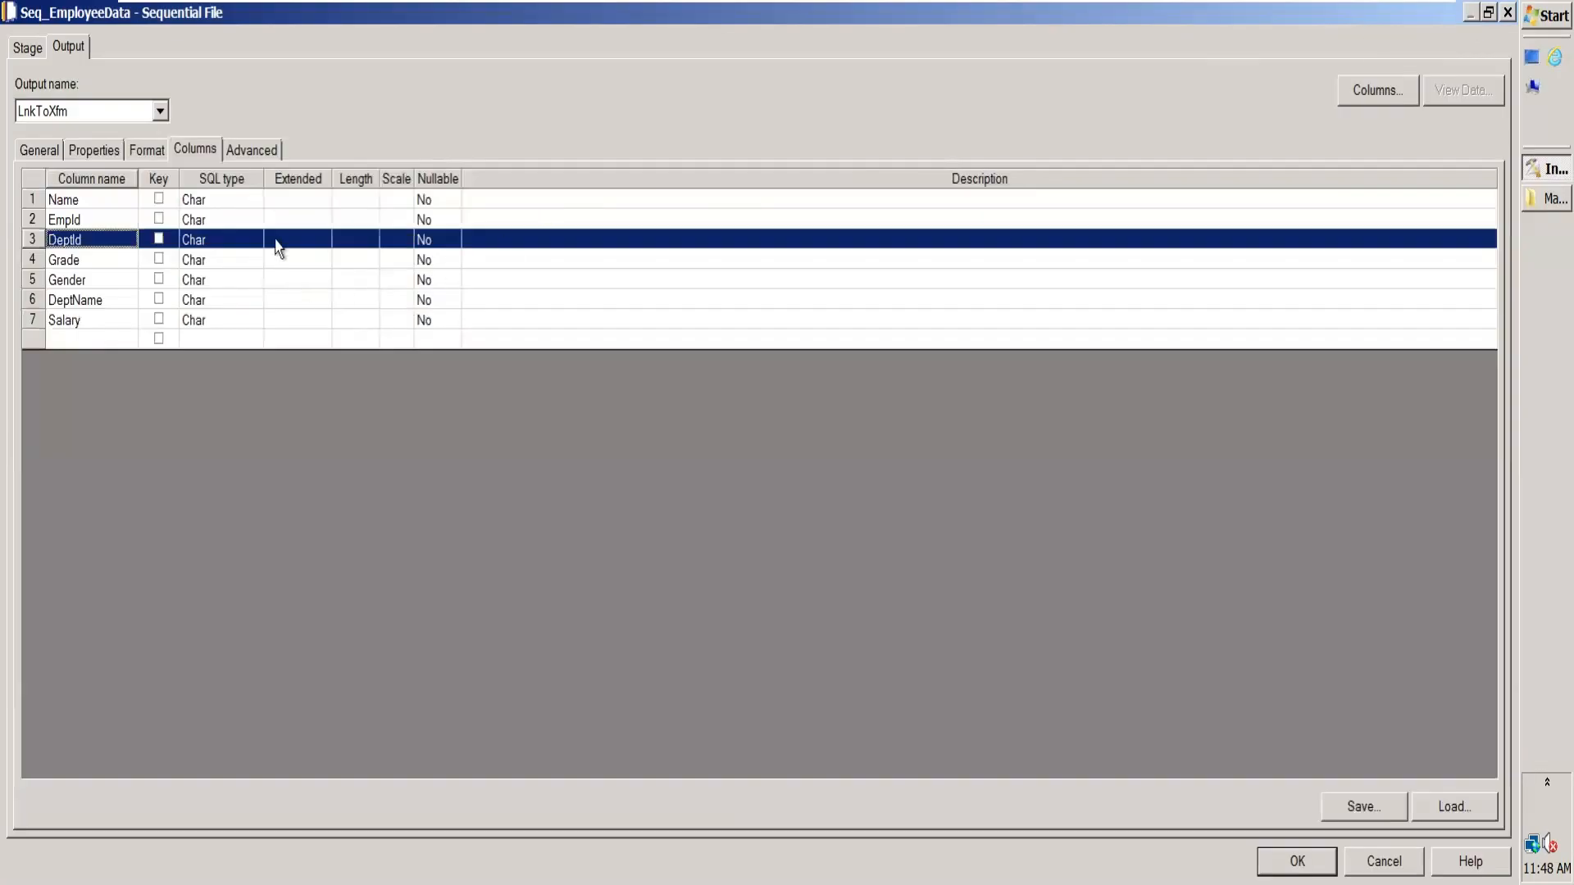
pyautogui.click(218, 201)
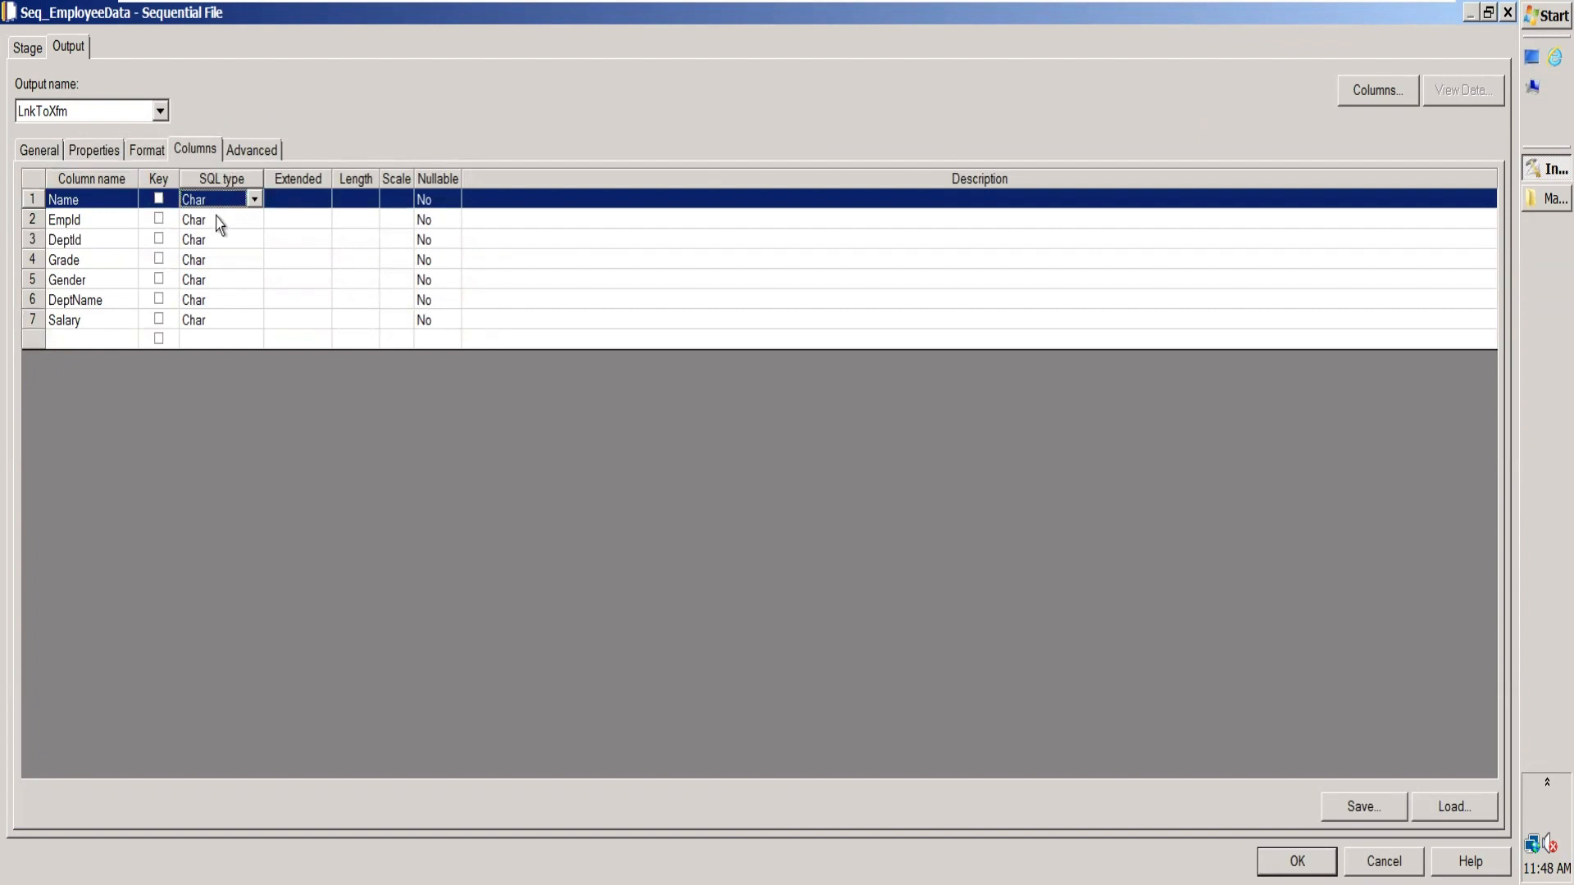
pyautogui.click(220, 226)
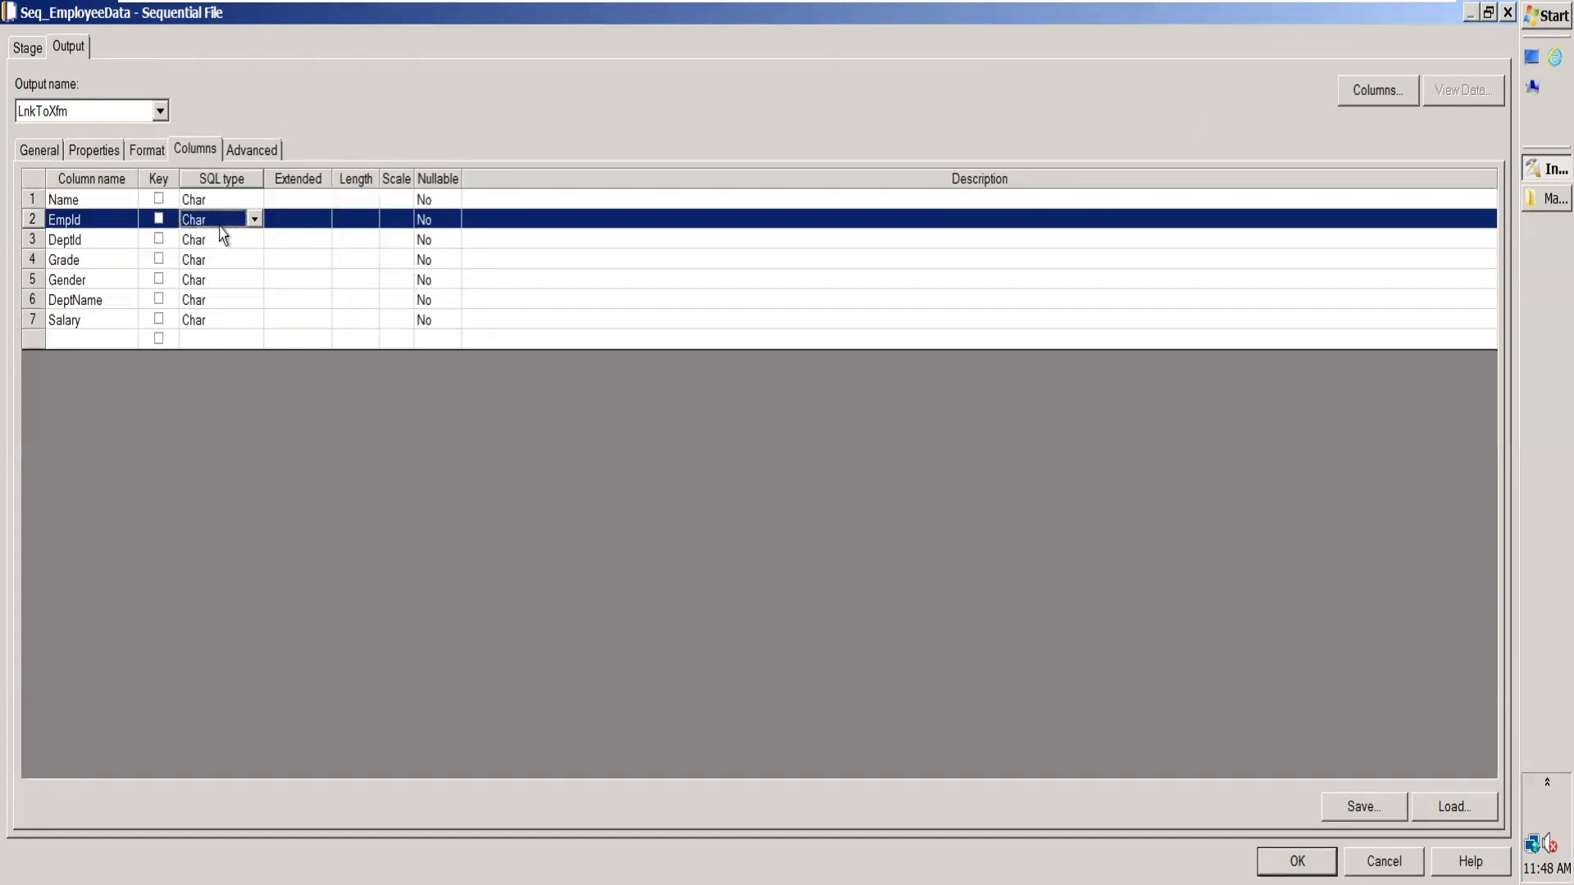
pyautogui.press('i')
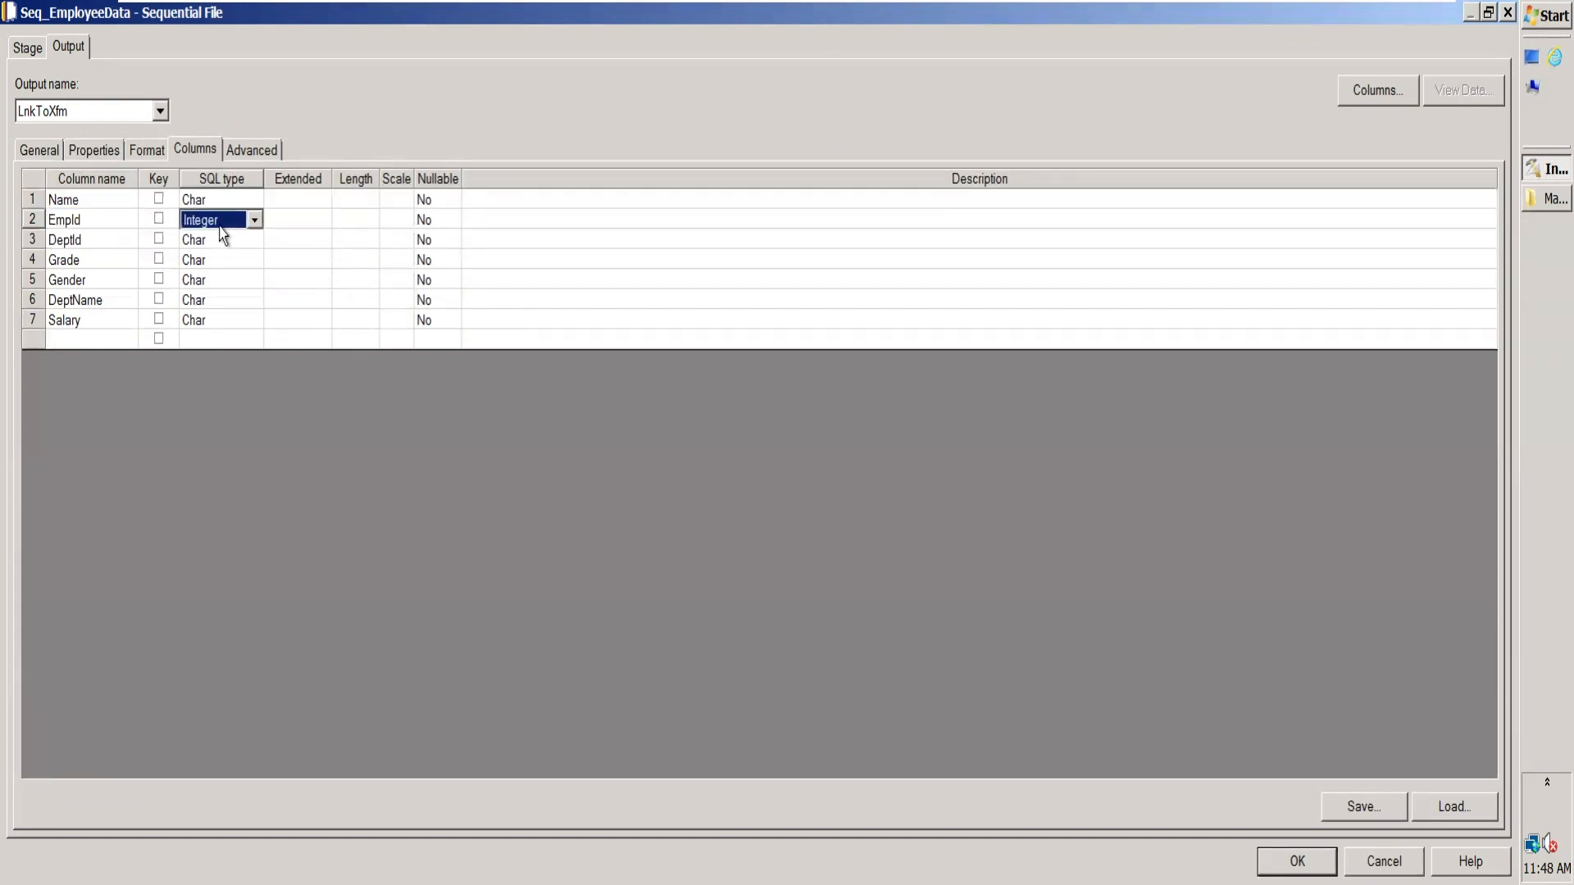
pyautogui.press('v')
pyautogui.press('v')
pyautogui.click(238, 247)
pyautogui.press('v')
pyautogui.press('v')
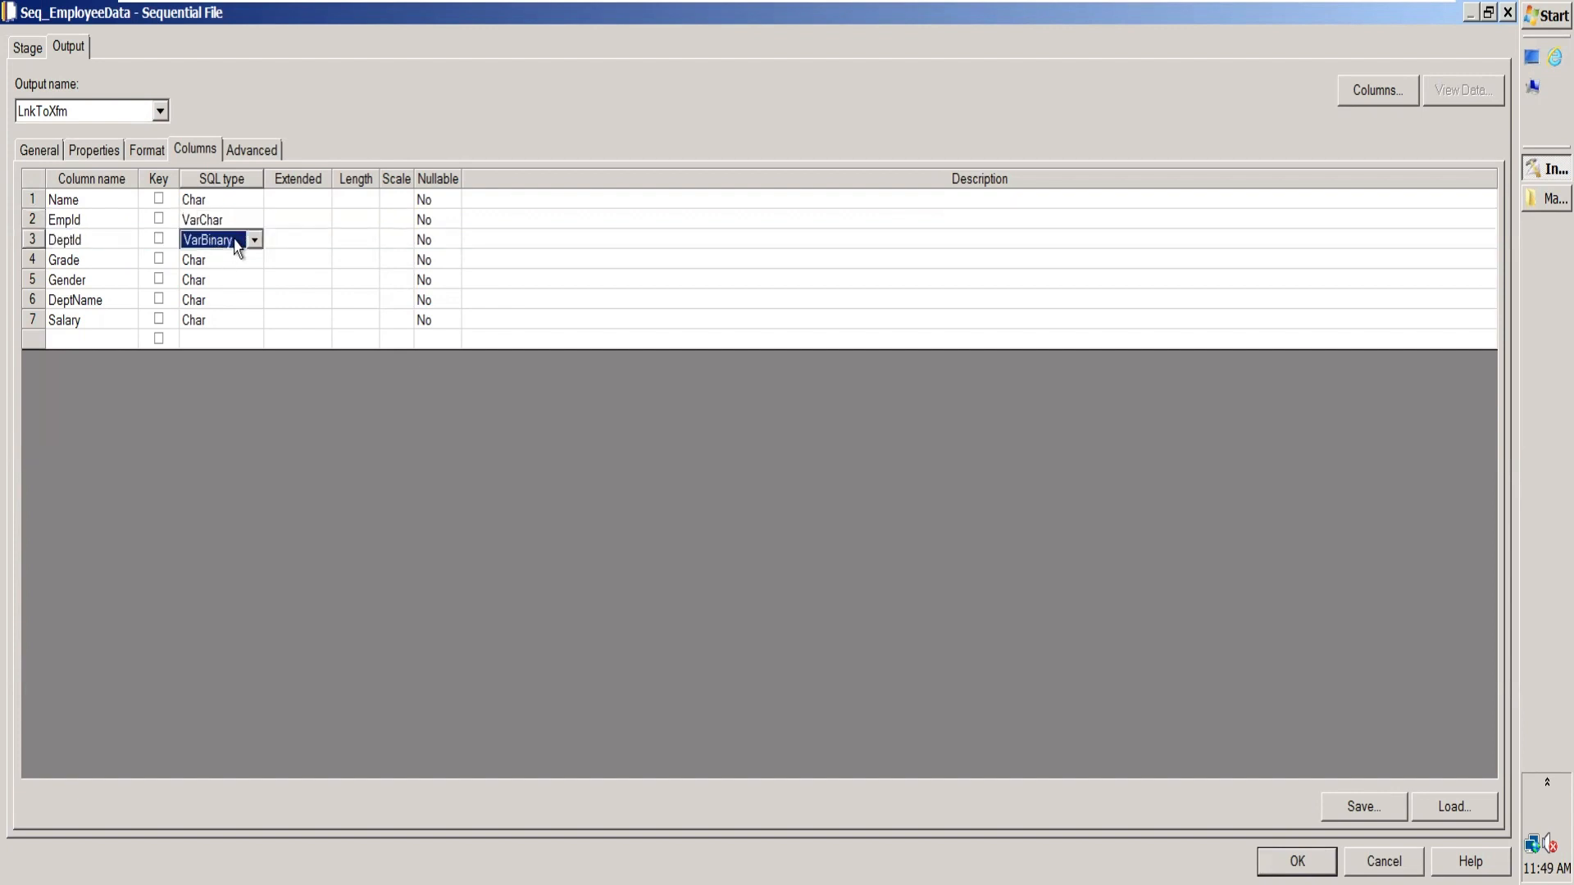
# Step: Set the Salary column's SQL type to Integer, leaving Grade, Gender and DeptName as Char
pyautogui.click(227, 265)
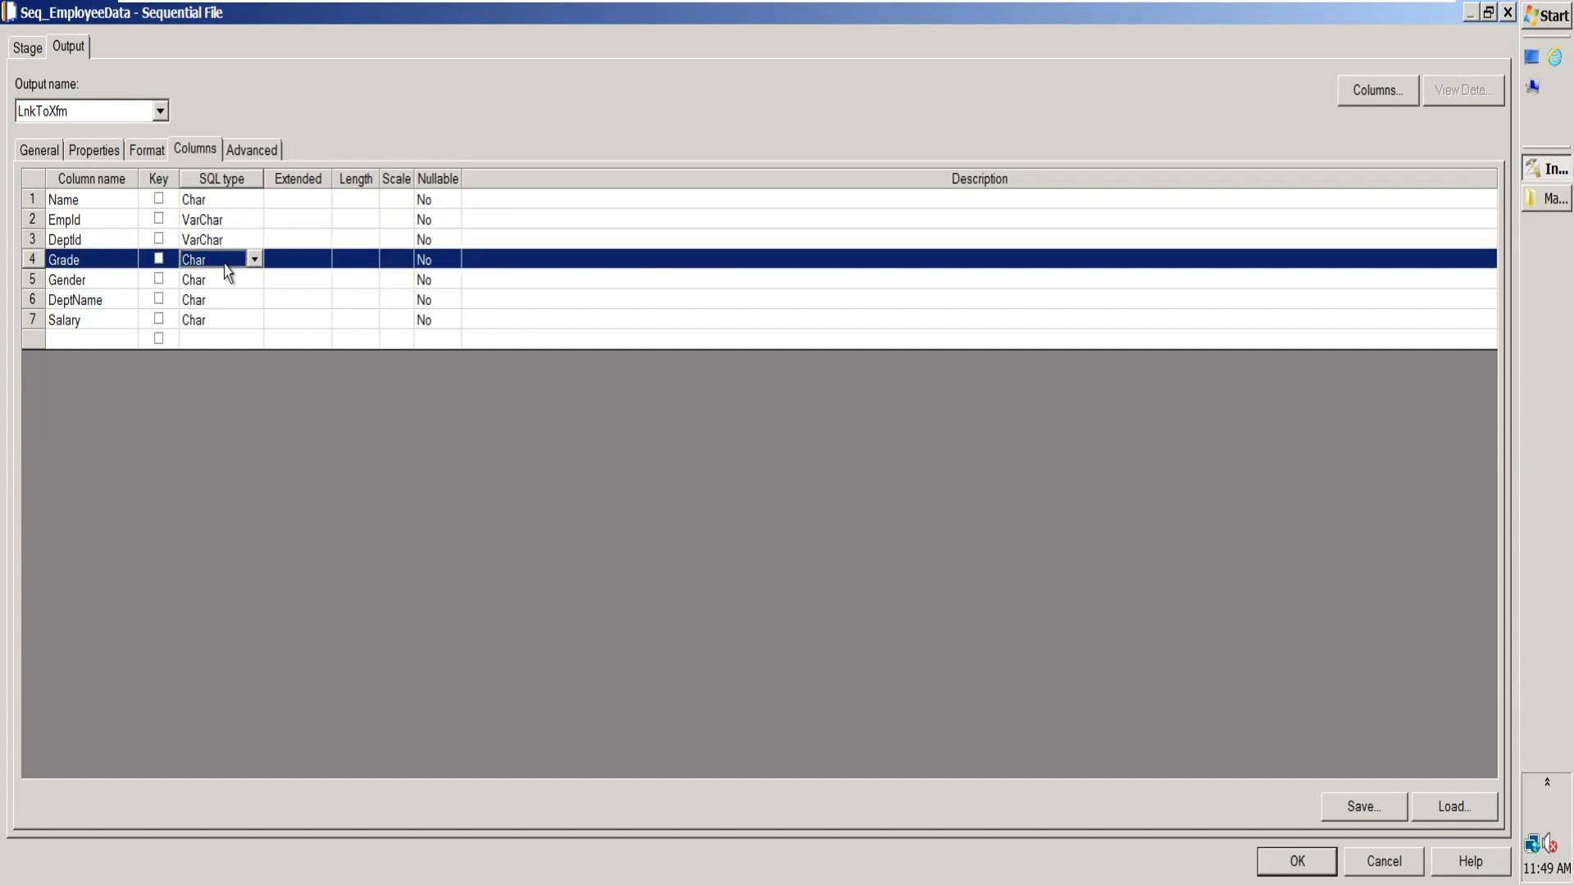
pyautogui.click(216, 286)
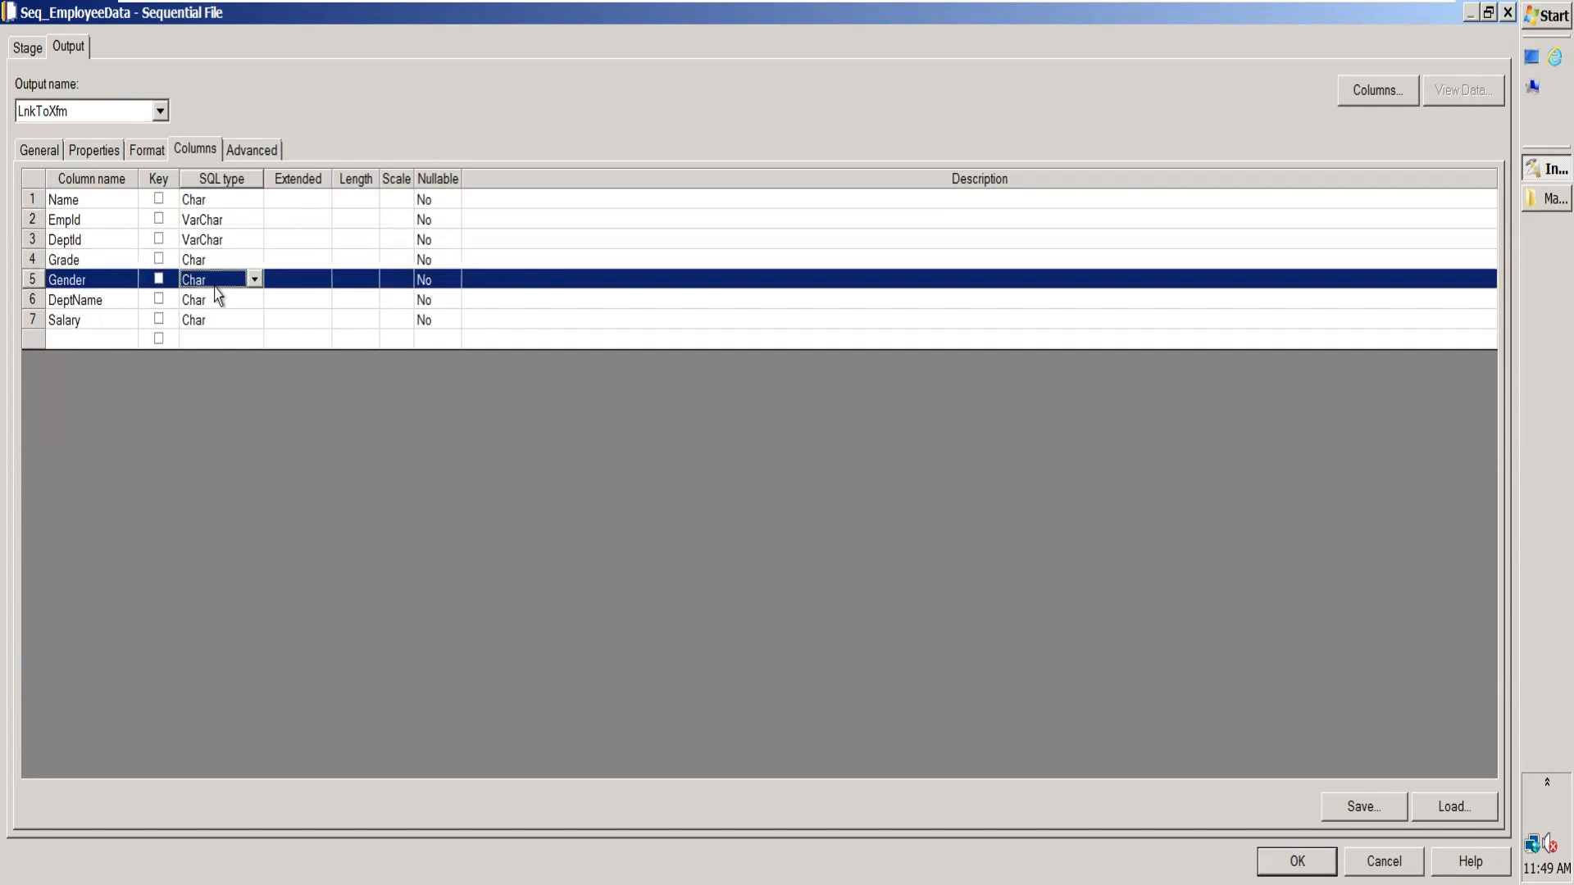
pyautogui.click(216, 306)
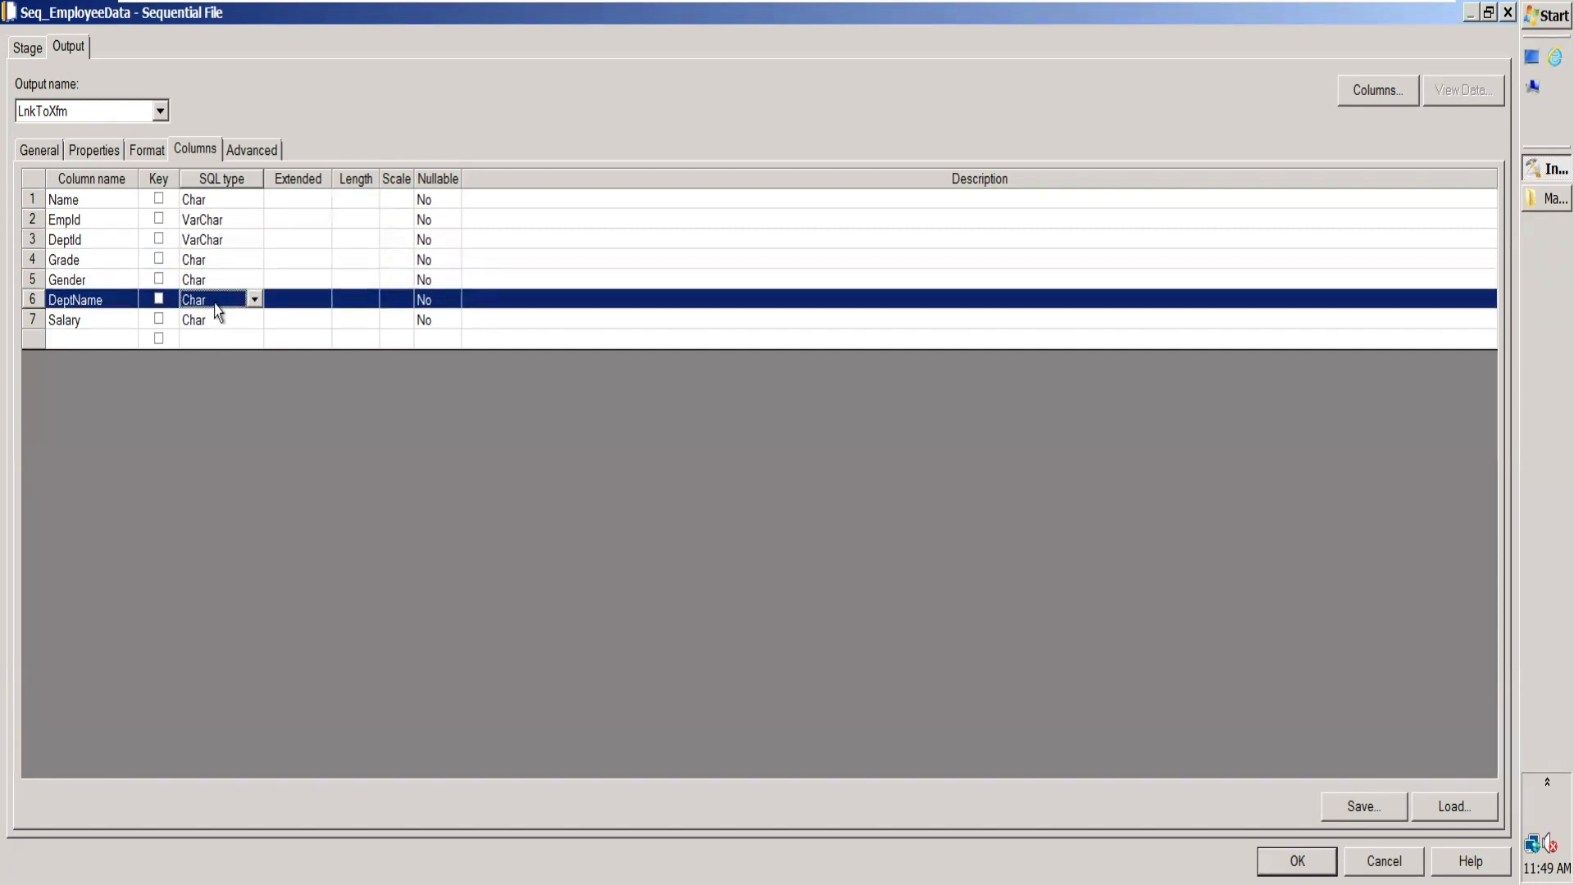
pyautogui.click(216, 322)
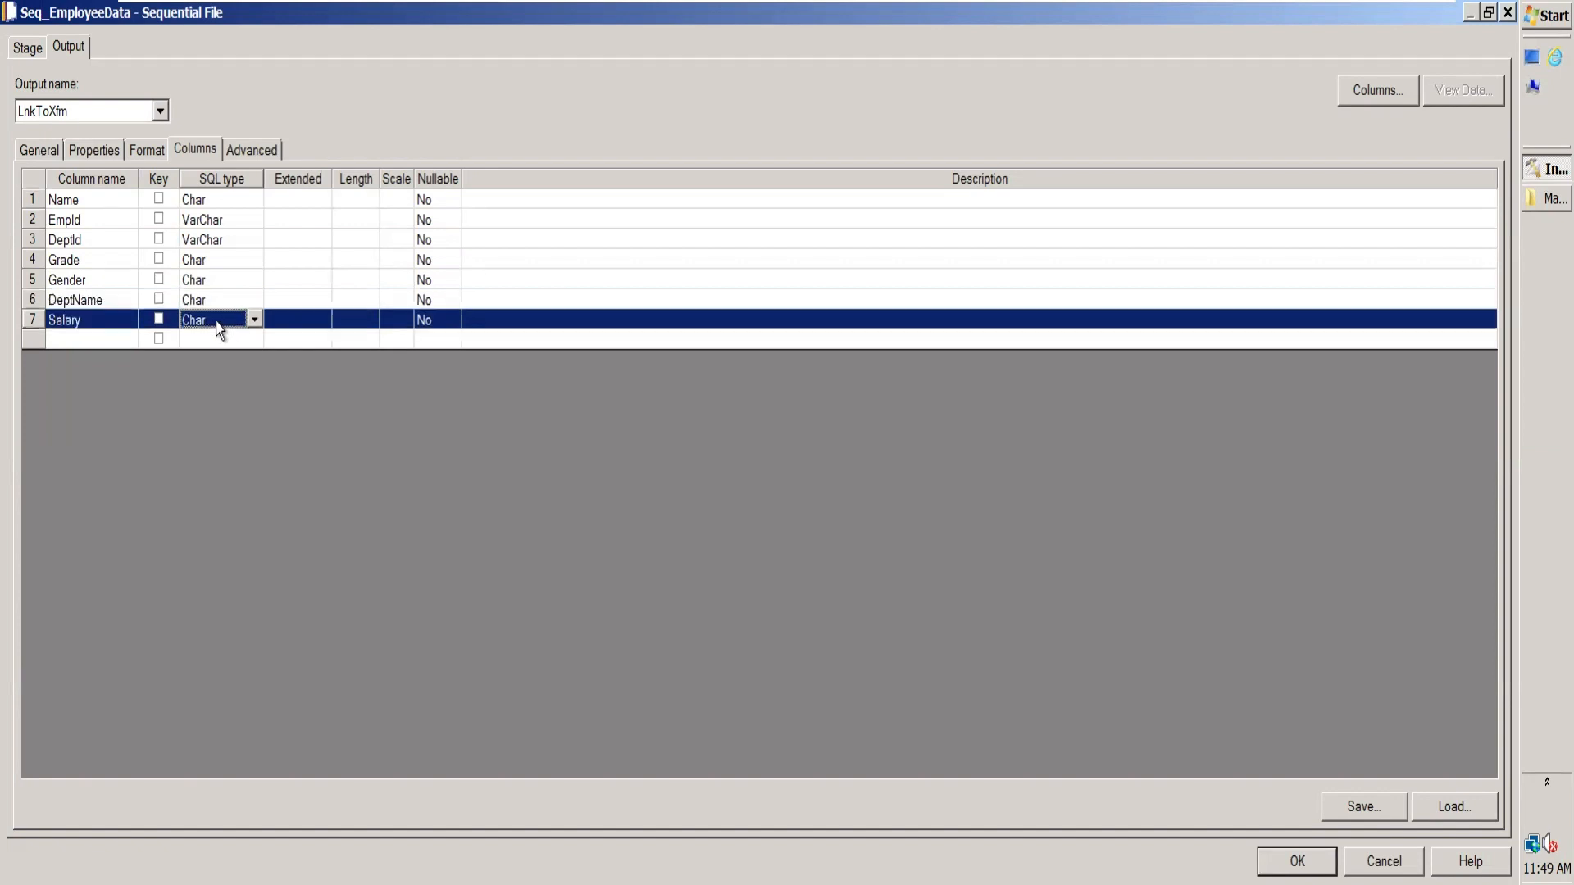
pyautogui.press('i')
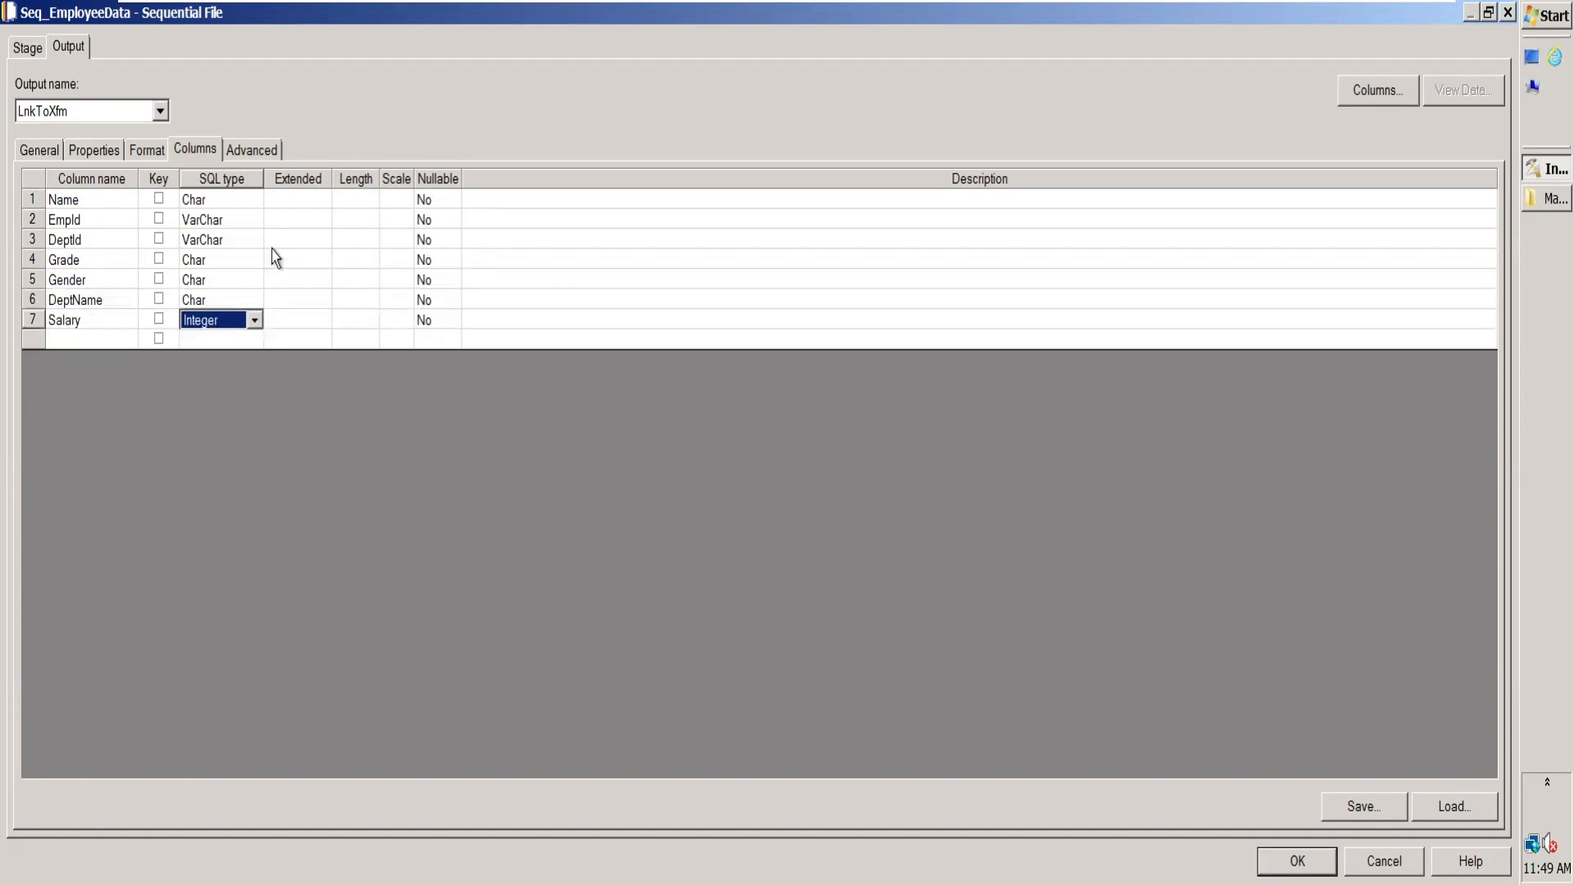
# Step: Make the Gender column nullable and accept the Seq_EmployeeData column definitions
pyautogui.click(88, 282)
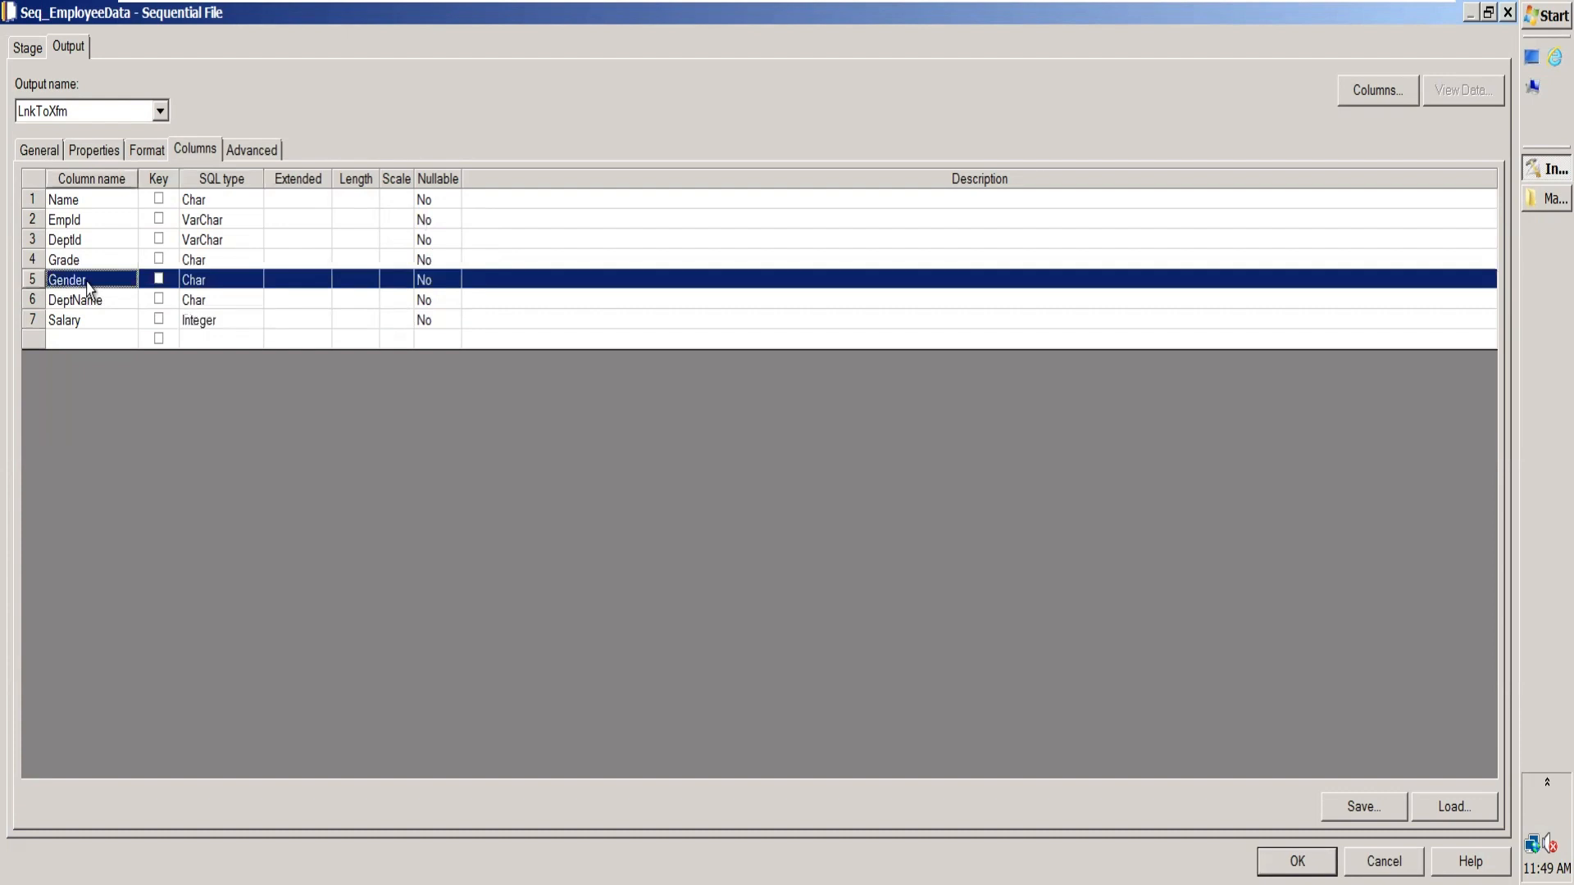
pyautogui.click(428, 283)
pyautogui.click(451, 281)
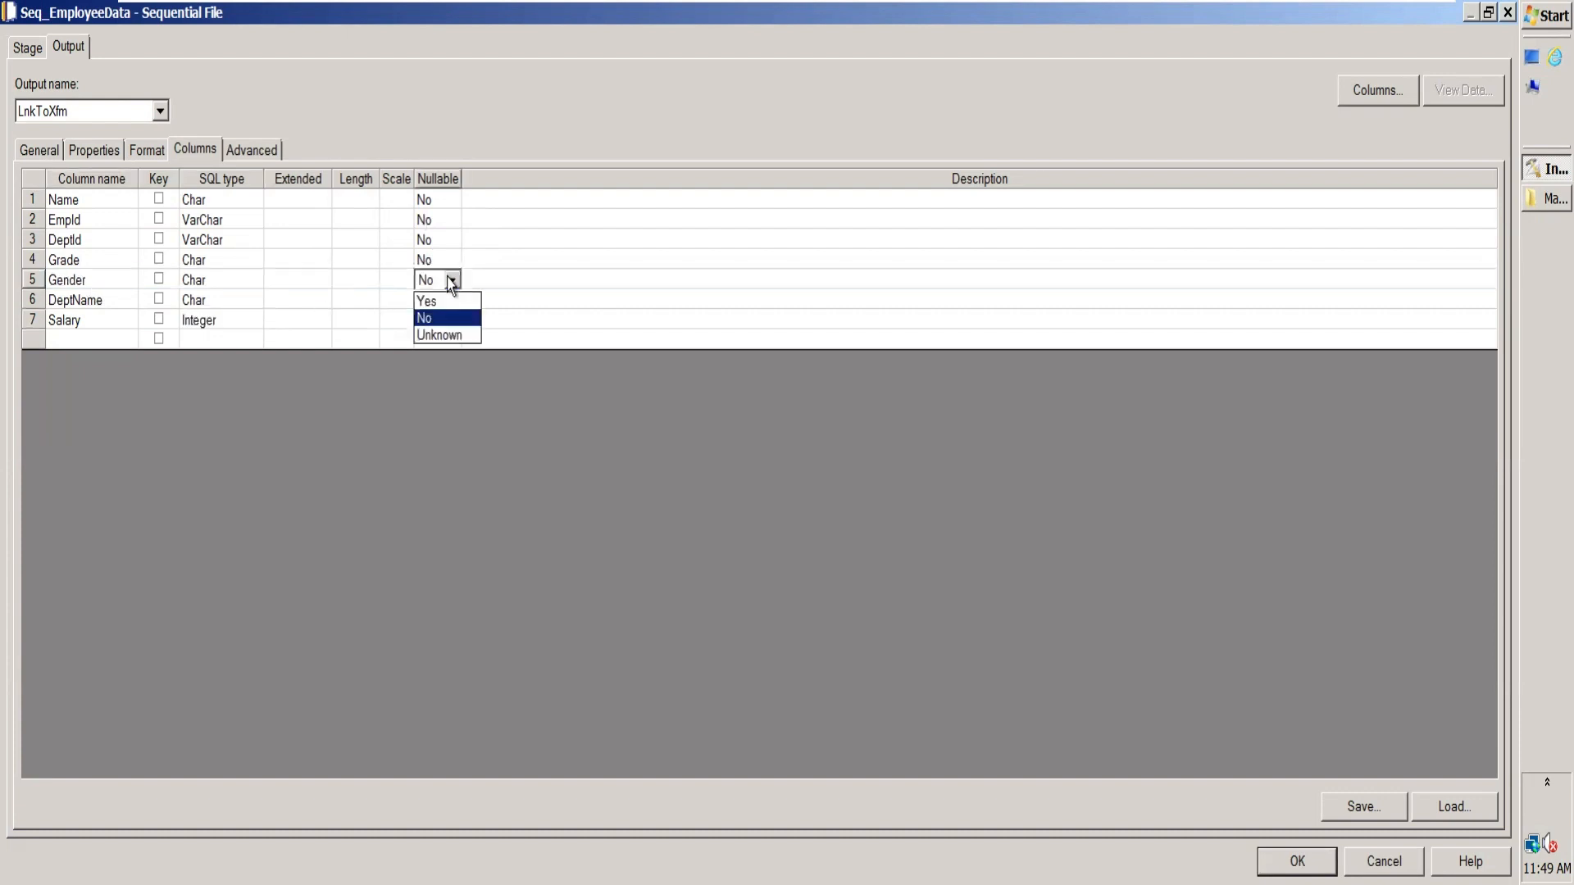
pyautogui.click(442, 301)
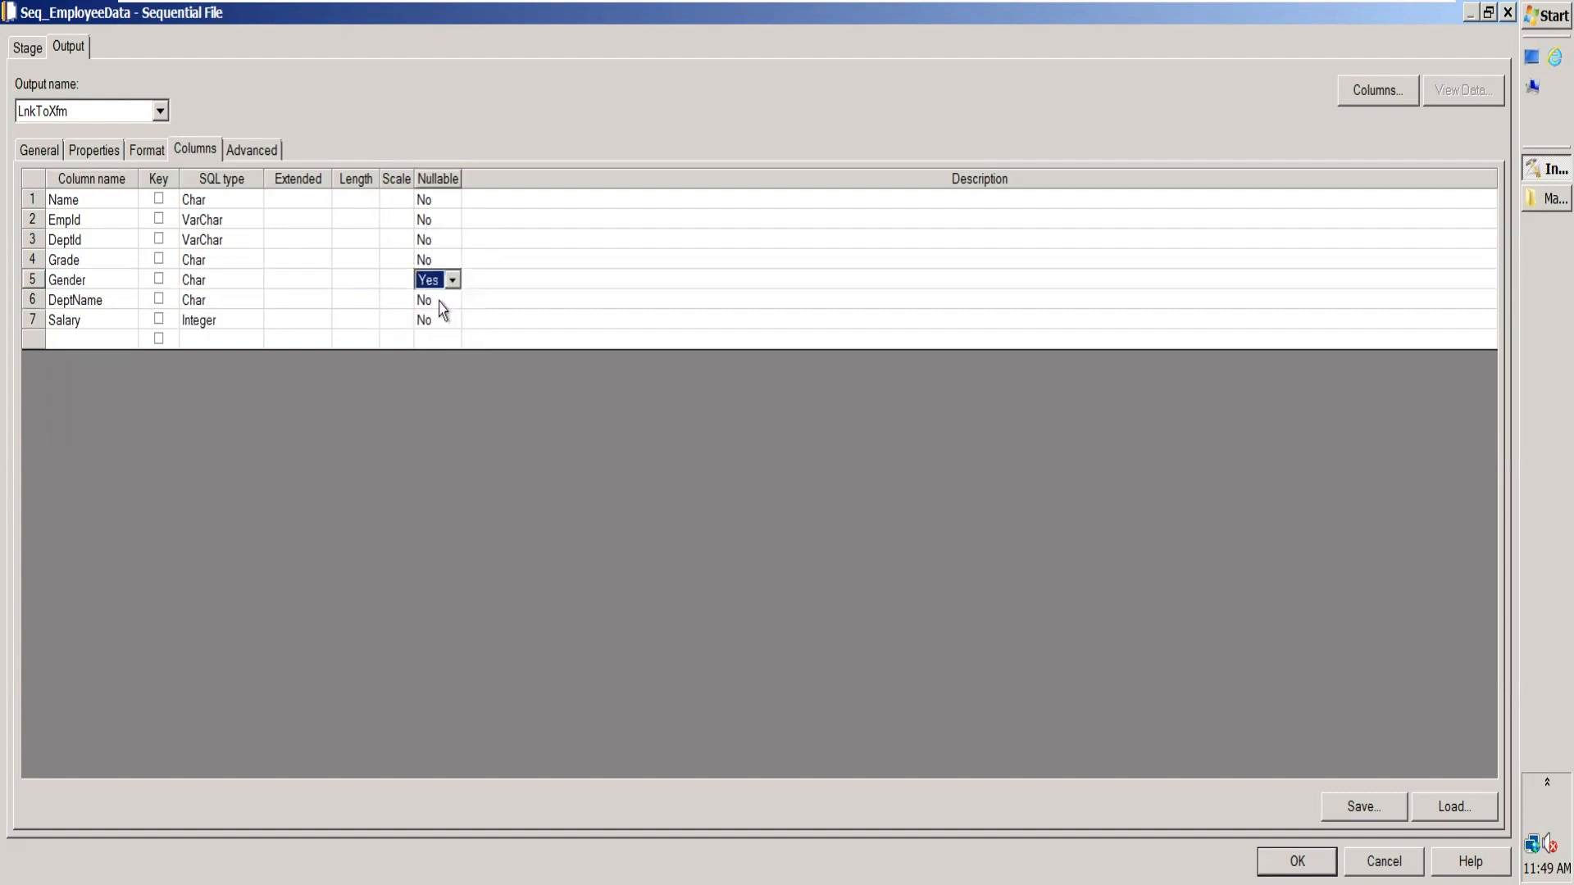
pyautogui.click(55, 287)
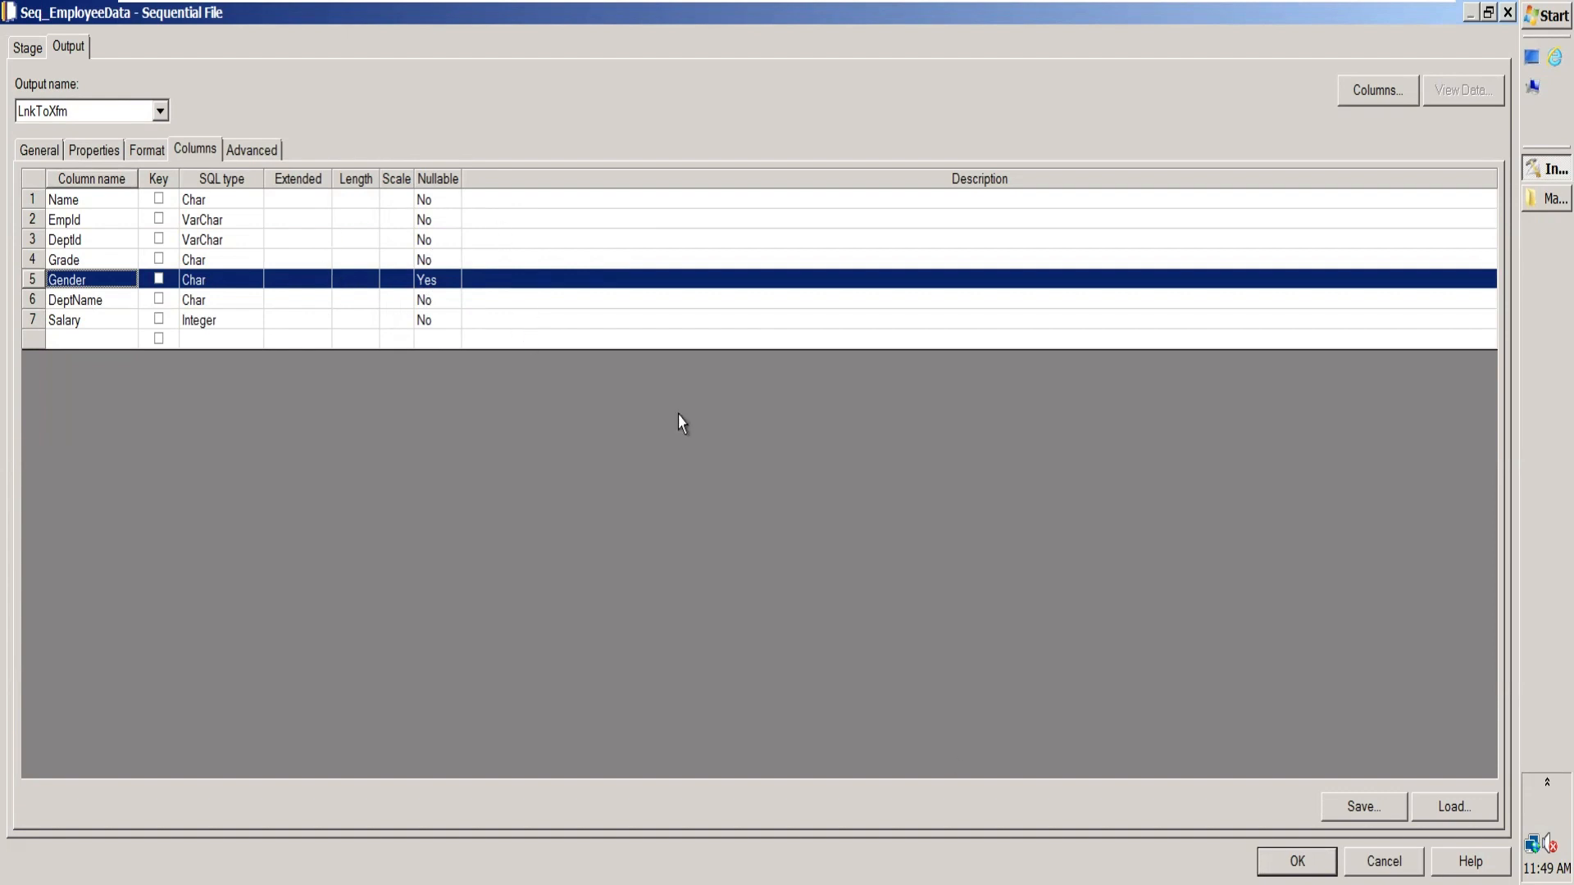
pyautogui.click(1298, 862)
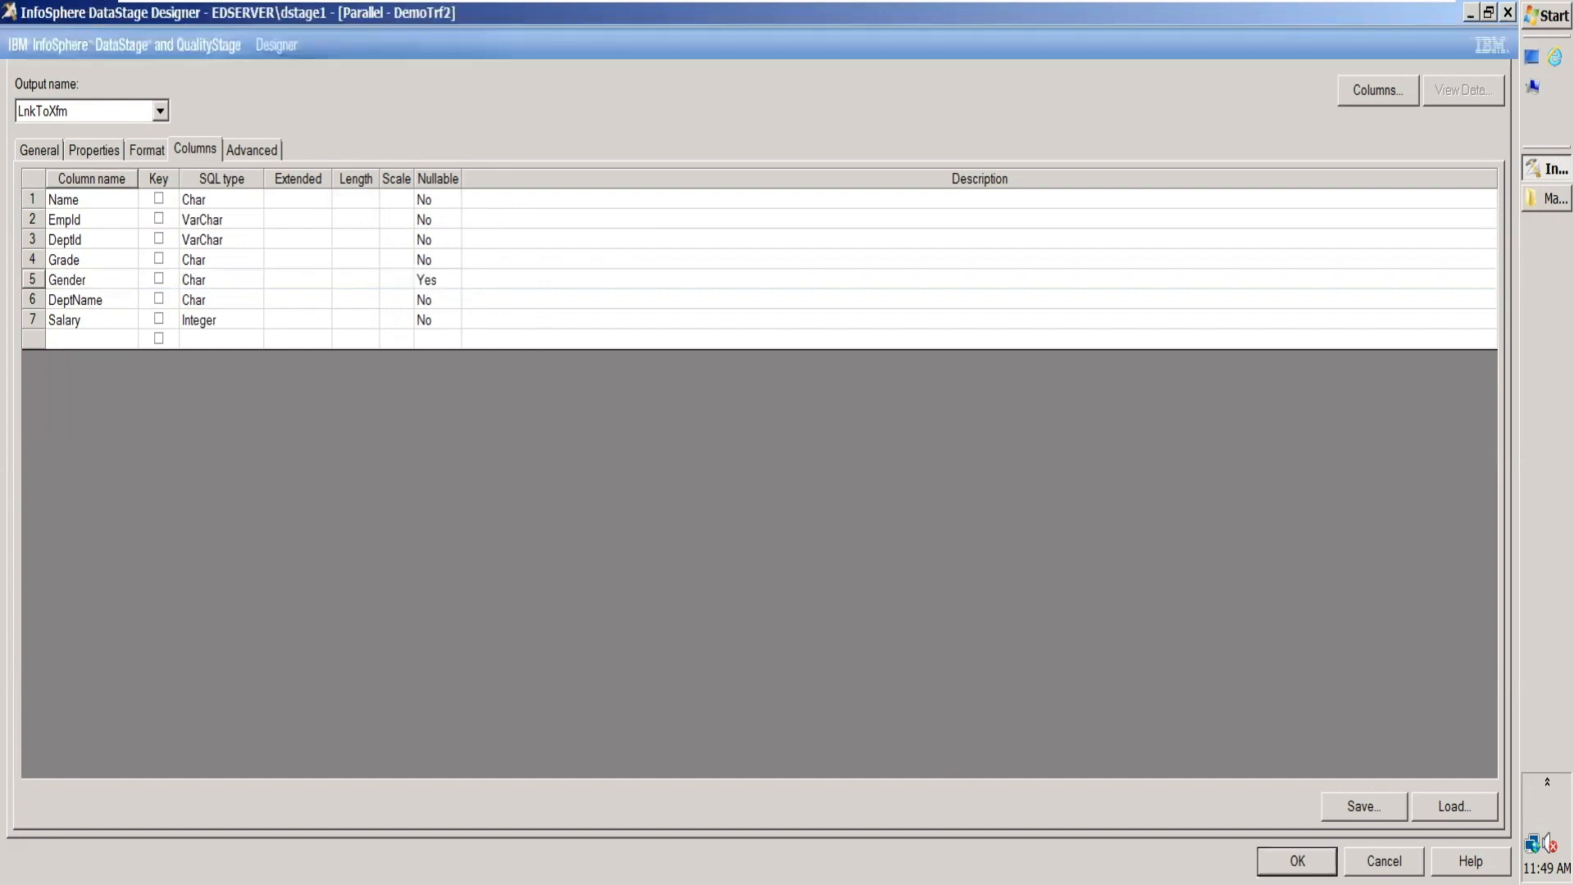
# Step: Reopen the Seq_EmployeeData stage and preview the data read from Employee_Full.txt
pyautogui.doubleClick(731, 480)
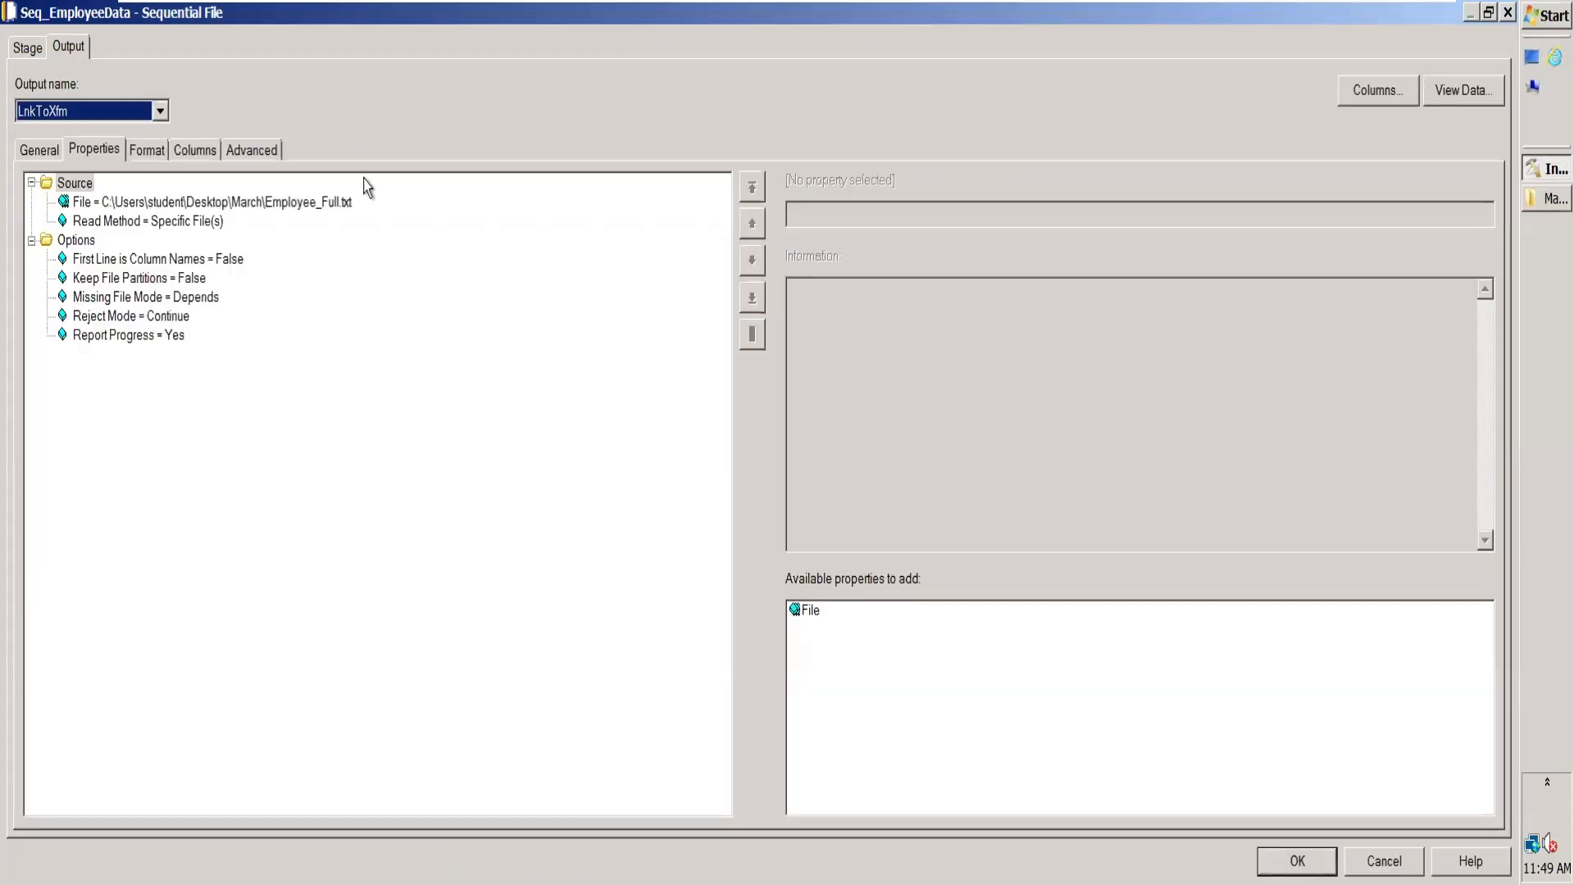
pyautogui.click(1477, 90)
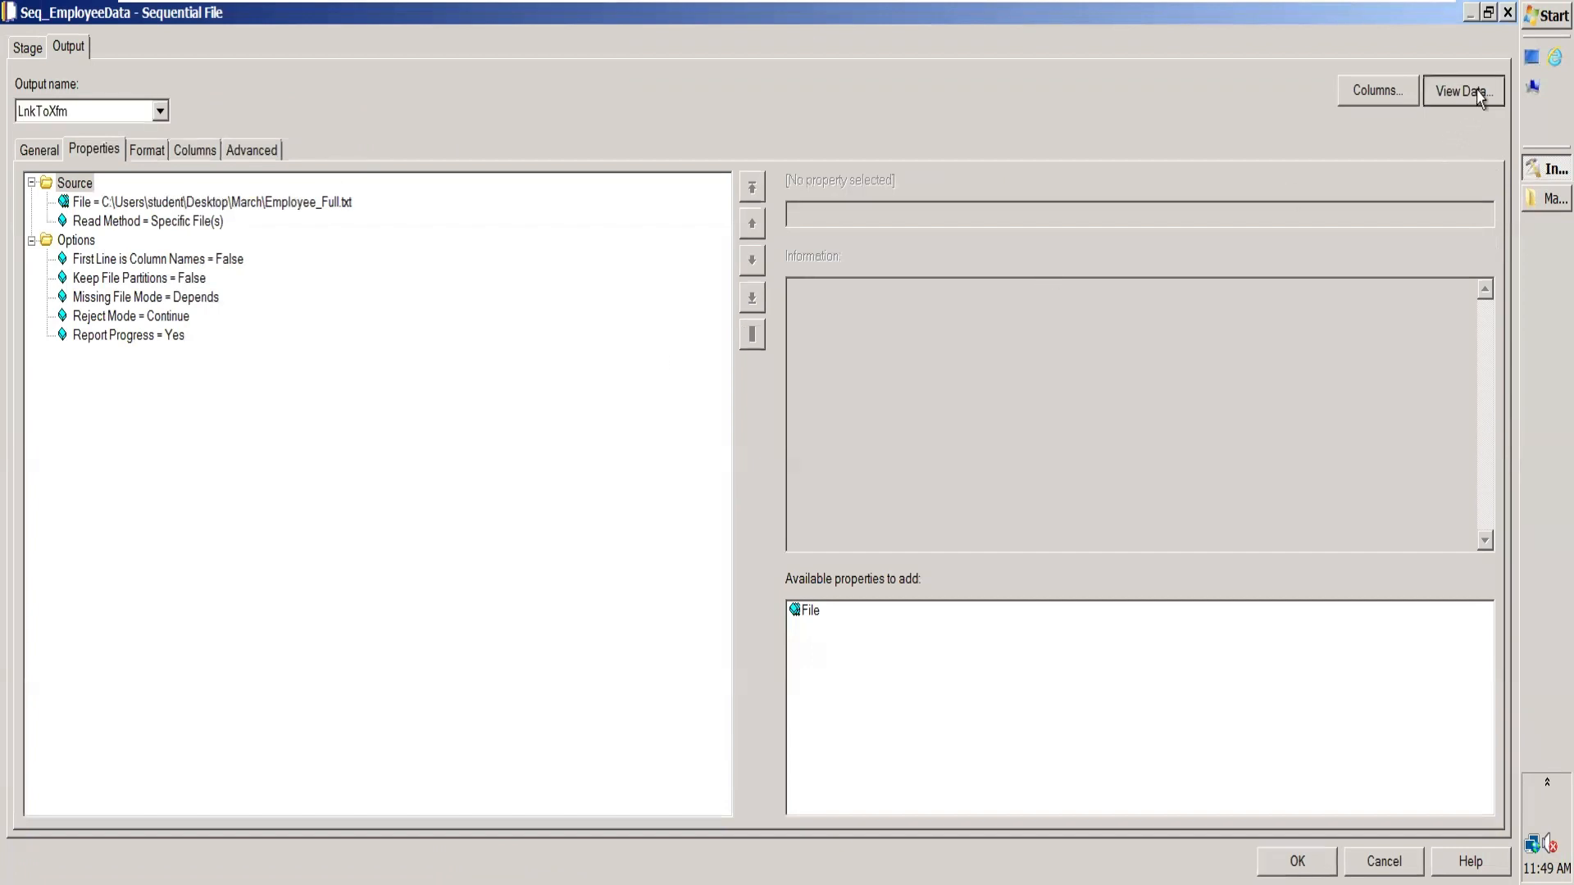
pyautogui.click(961, 388)
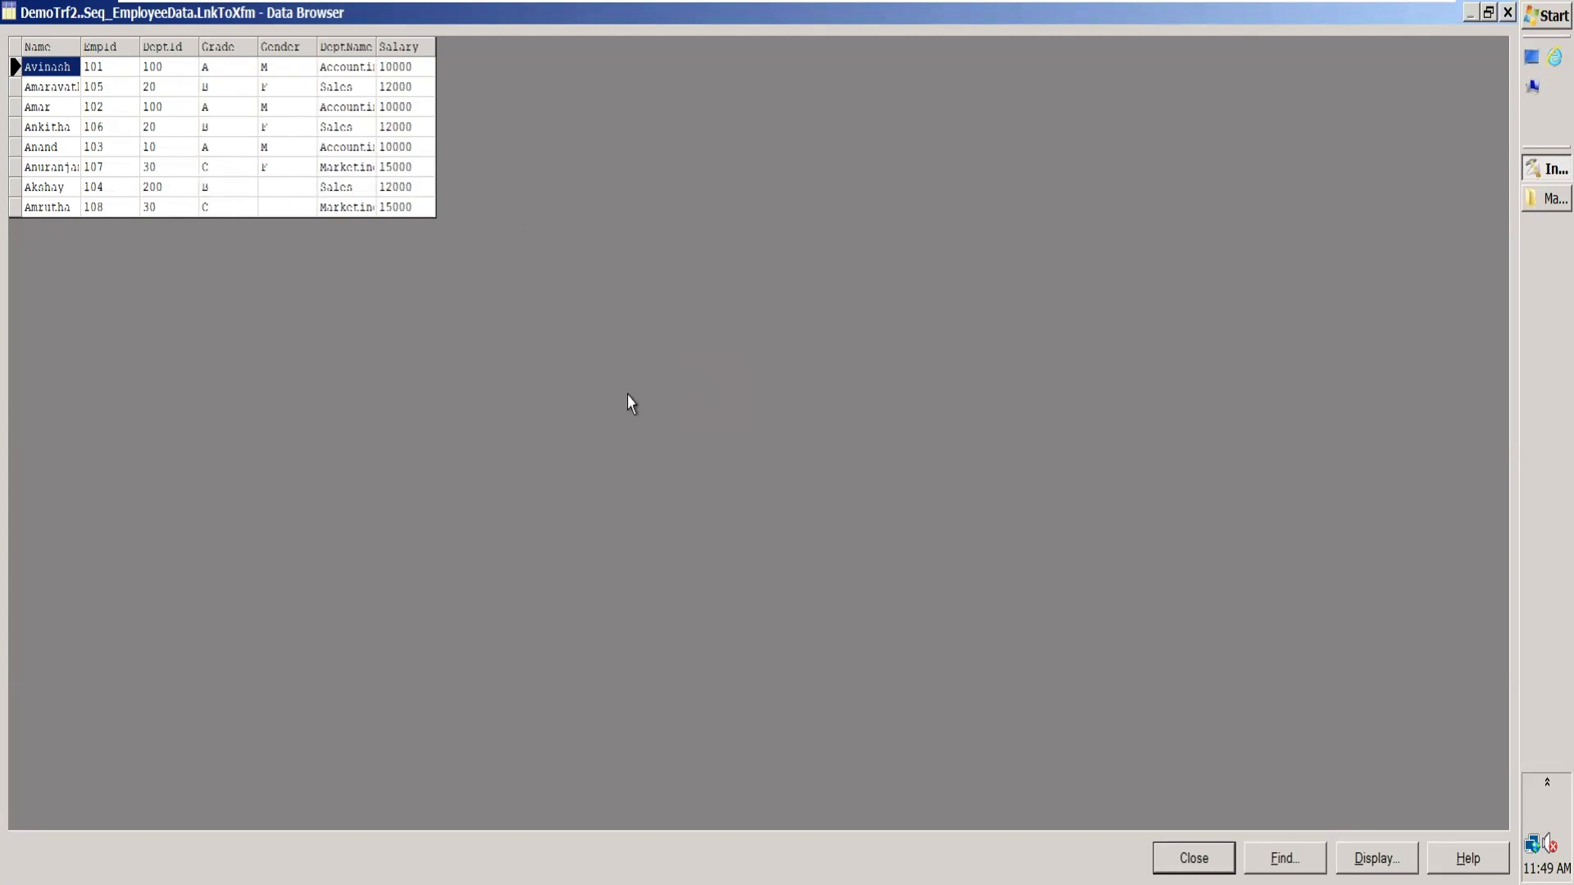
pyautogui.moveTo(1193, 858); pyautogui.dragTo(1130, 448)
# Step: Switch to the Excel workbook, review the example column of the transformation rules, and return to the DataStage data preview
pyautogui.moveTo(1279, 7)
pyautogui.click(1375, 19)
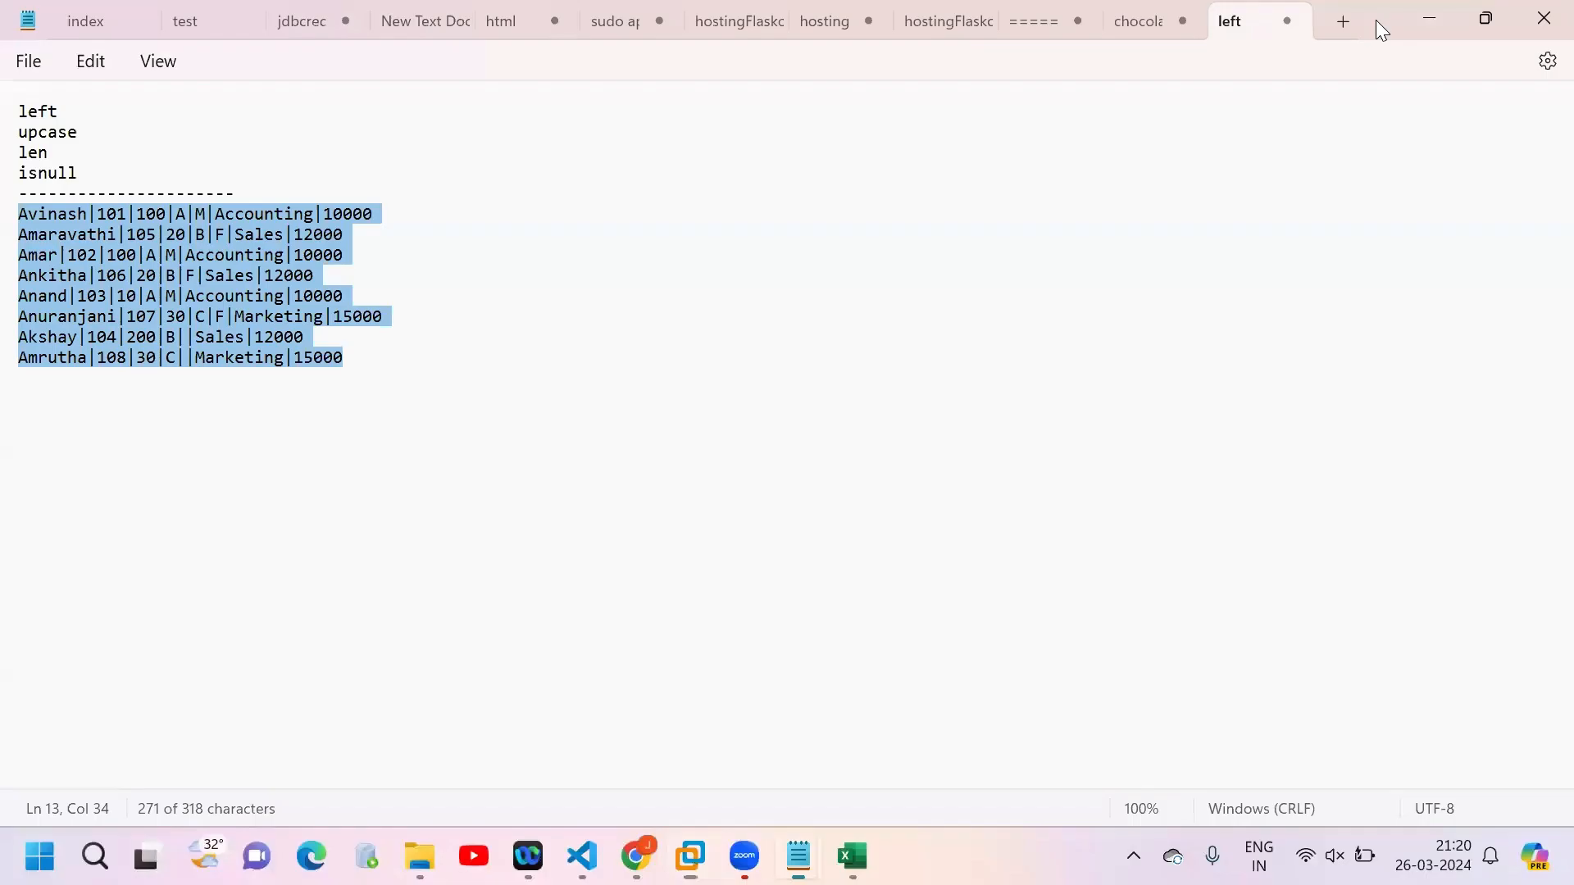
pyautogui.click(853, 857)
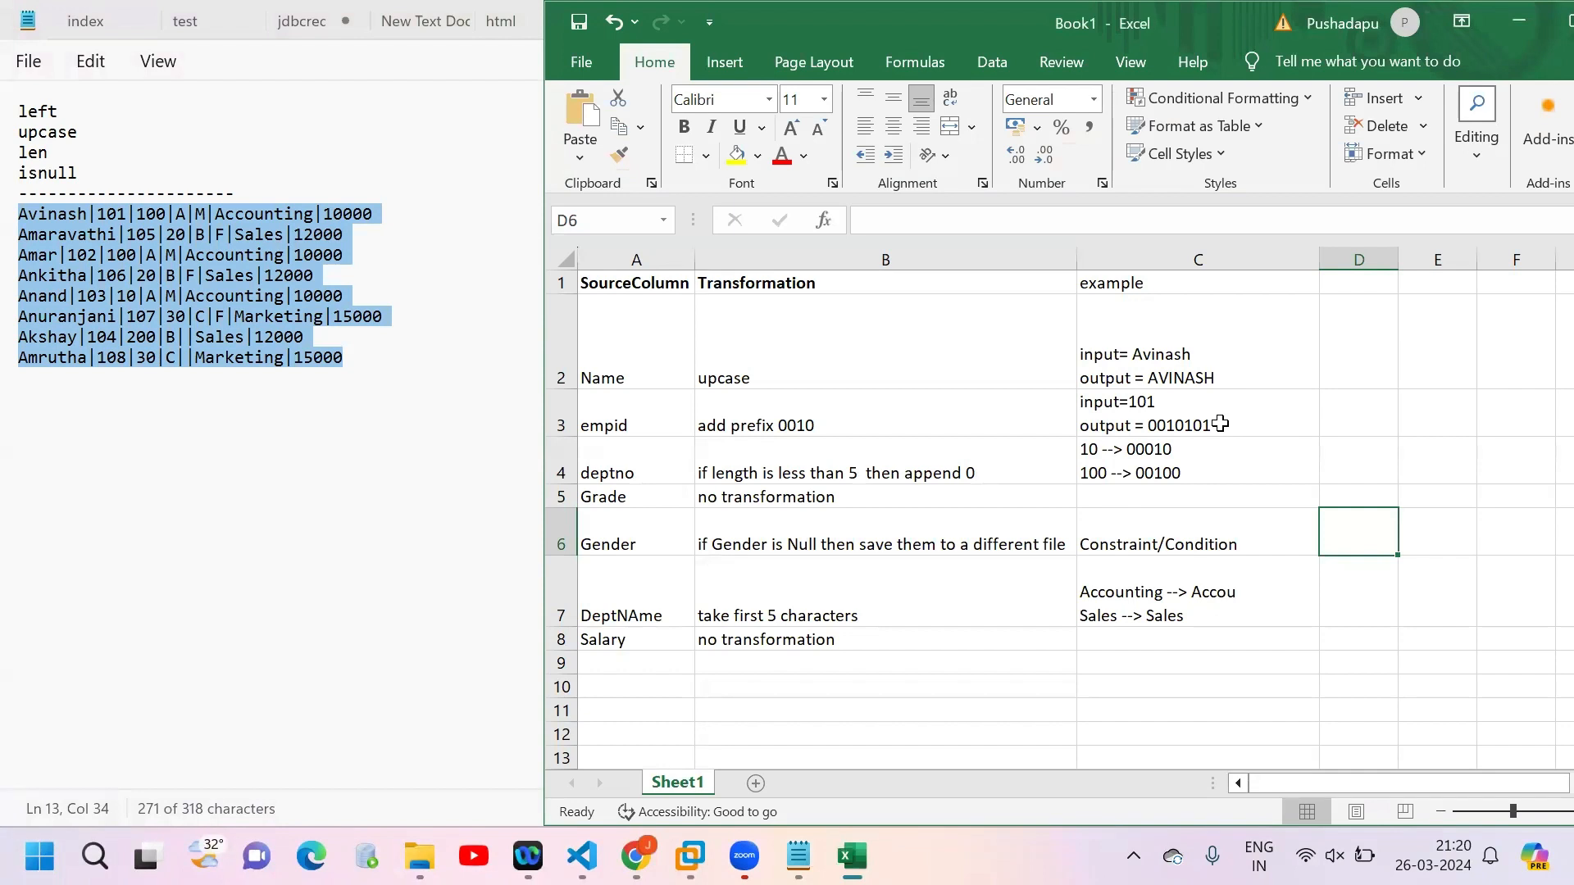
pyautogui.moveTo(1184, 318); pyautogui.dragTo(1206, 667)
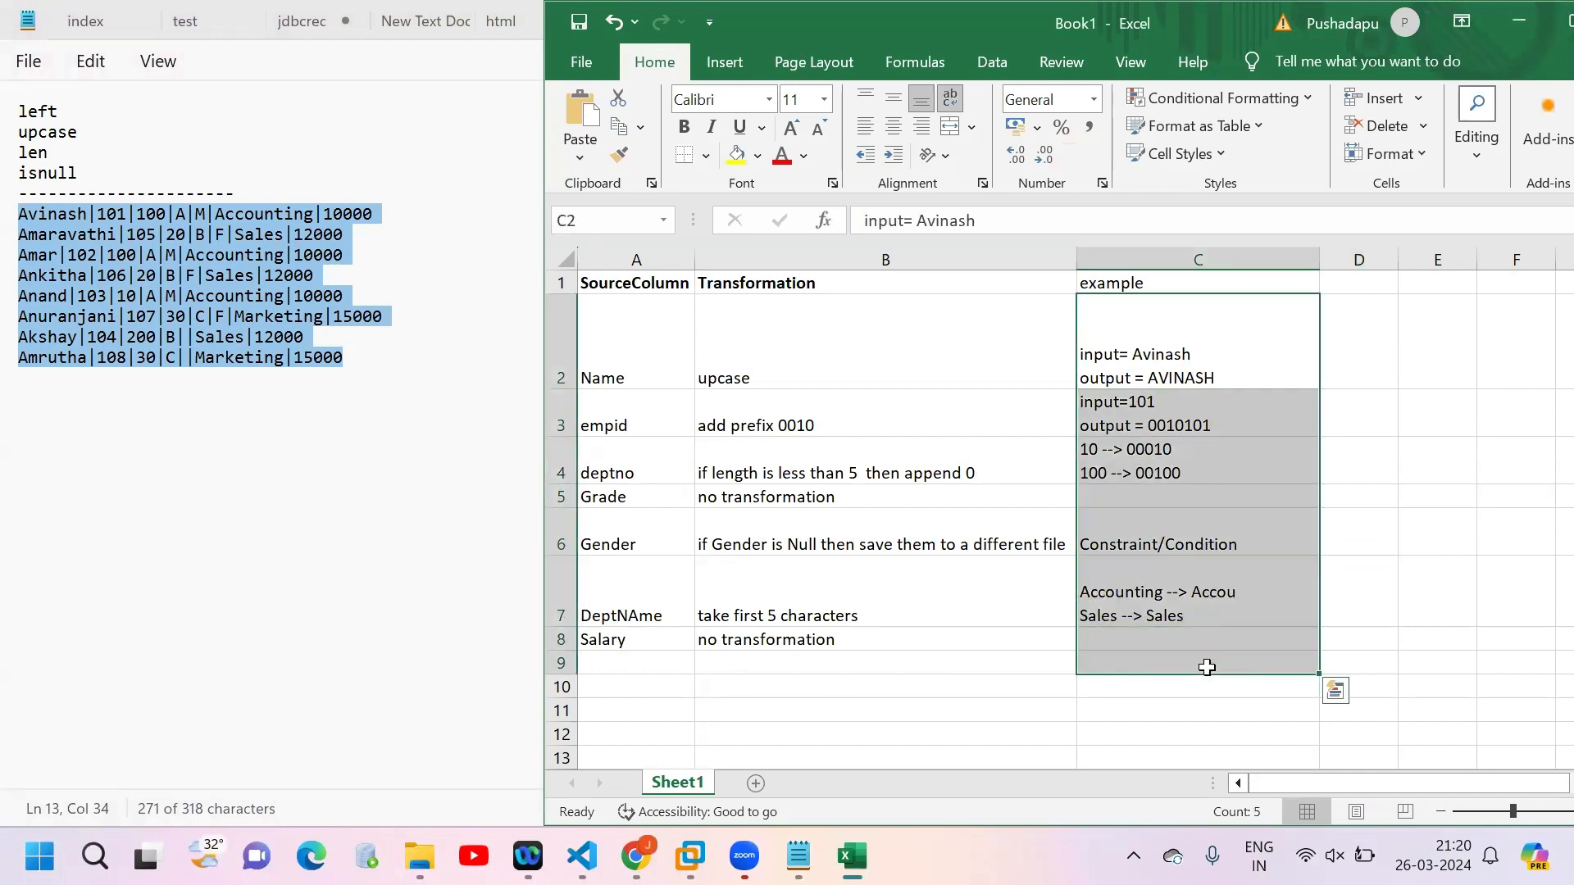
pyautogui.hotkey('alt', 'Tab')
pyautogui.hotkey('alt', 'Tab')
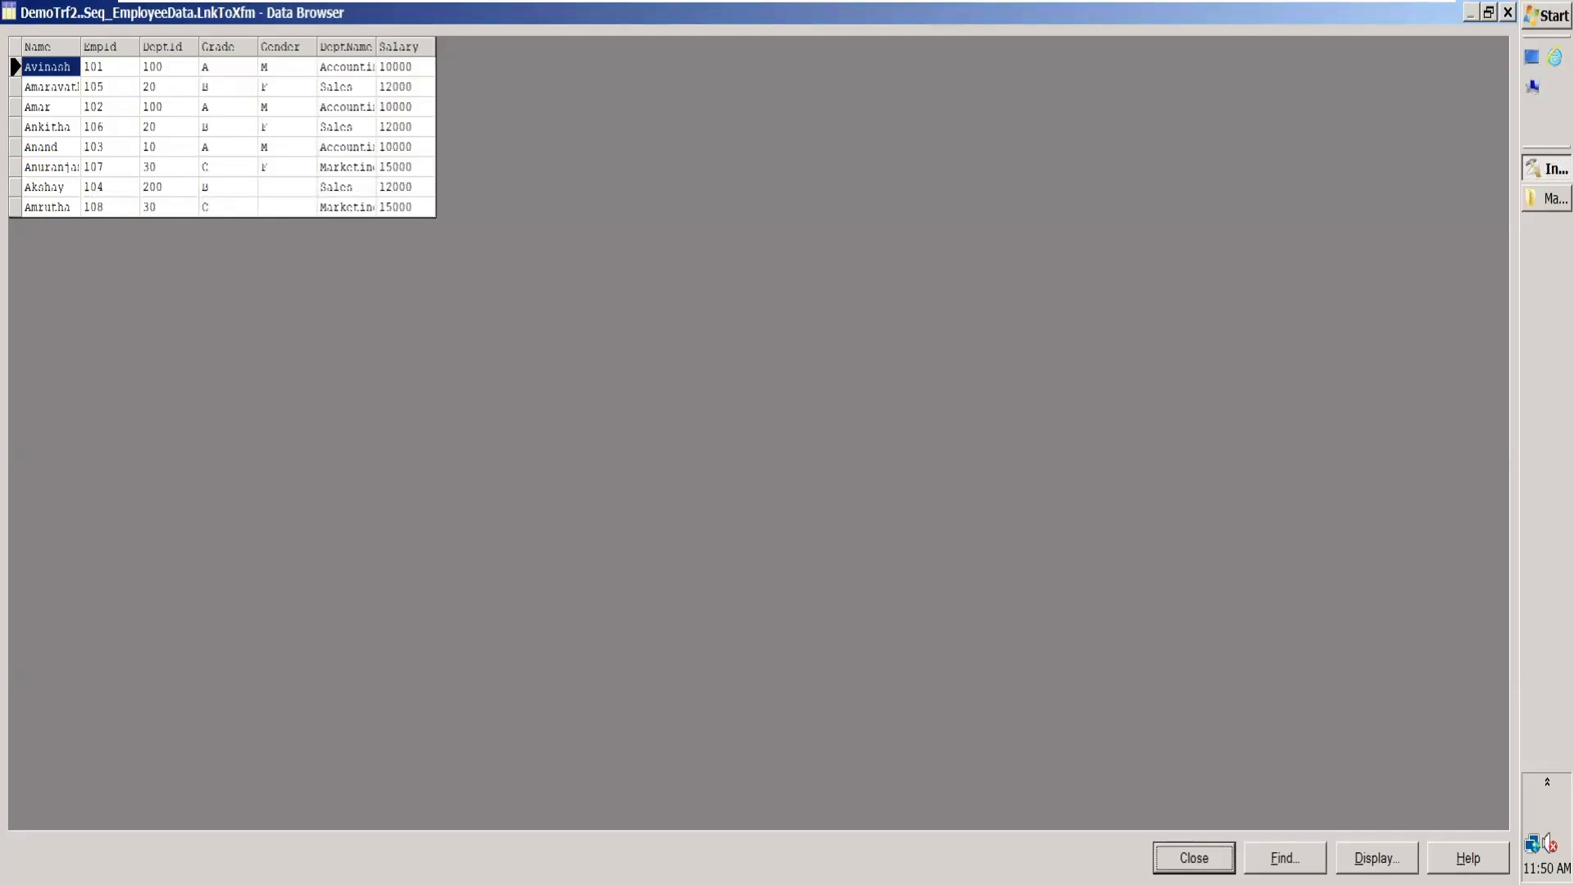
# Step: Close the data preview and source stage, and open the Xfm Transformer stage with a taller link area
pyautogui.click(1194, 859)
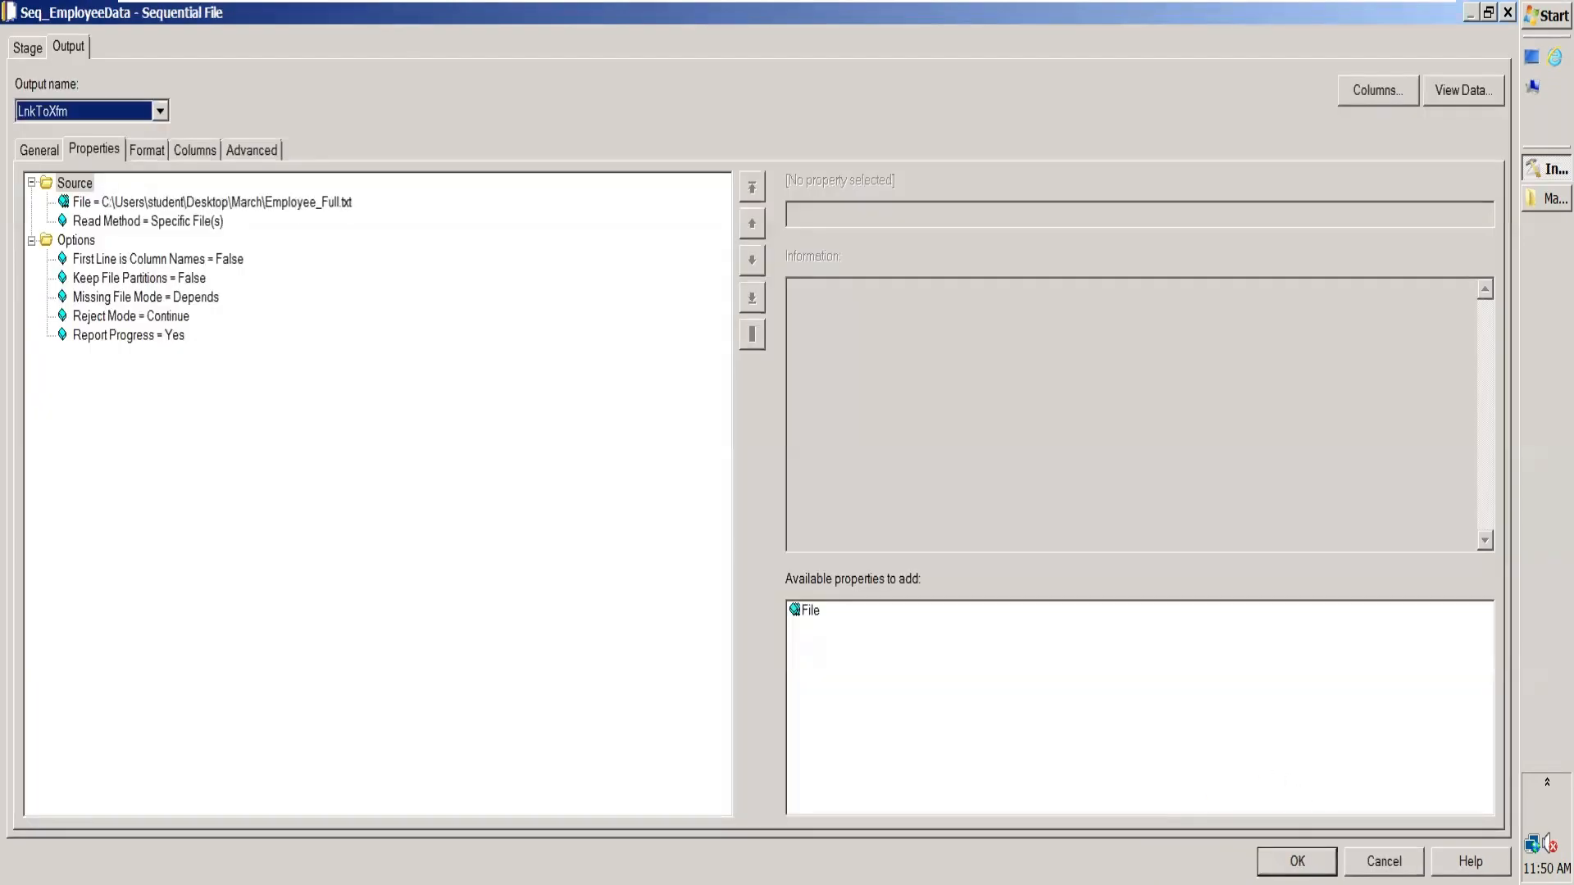
pyautogui.click(1297, 860)
pyautogui.doubleClick(936, 459)
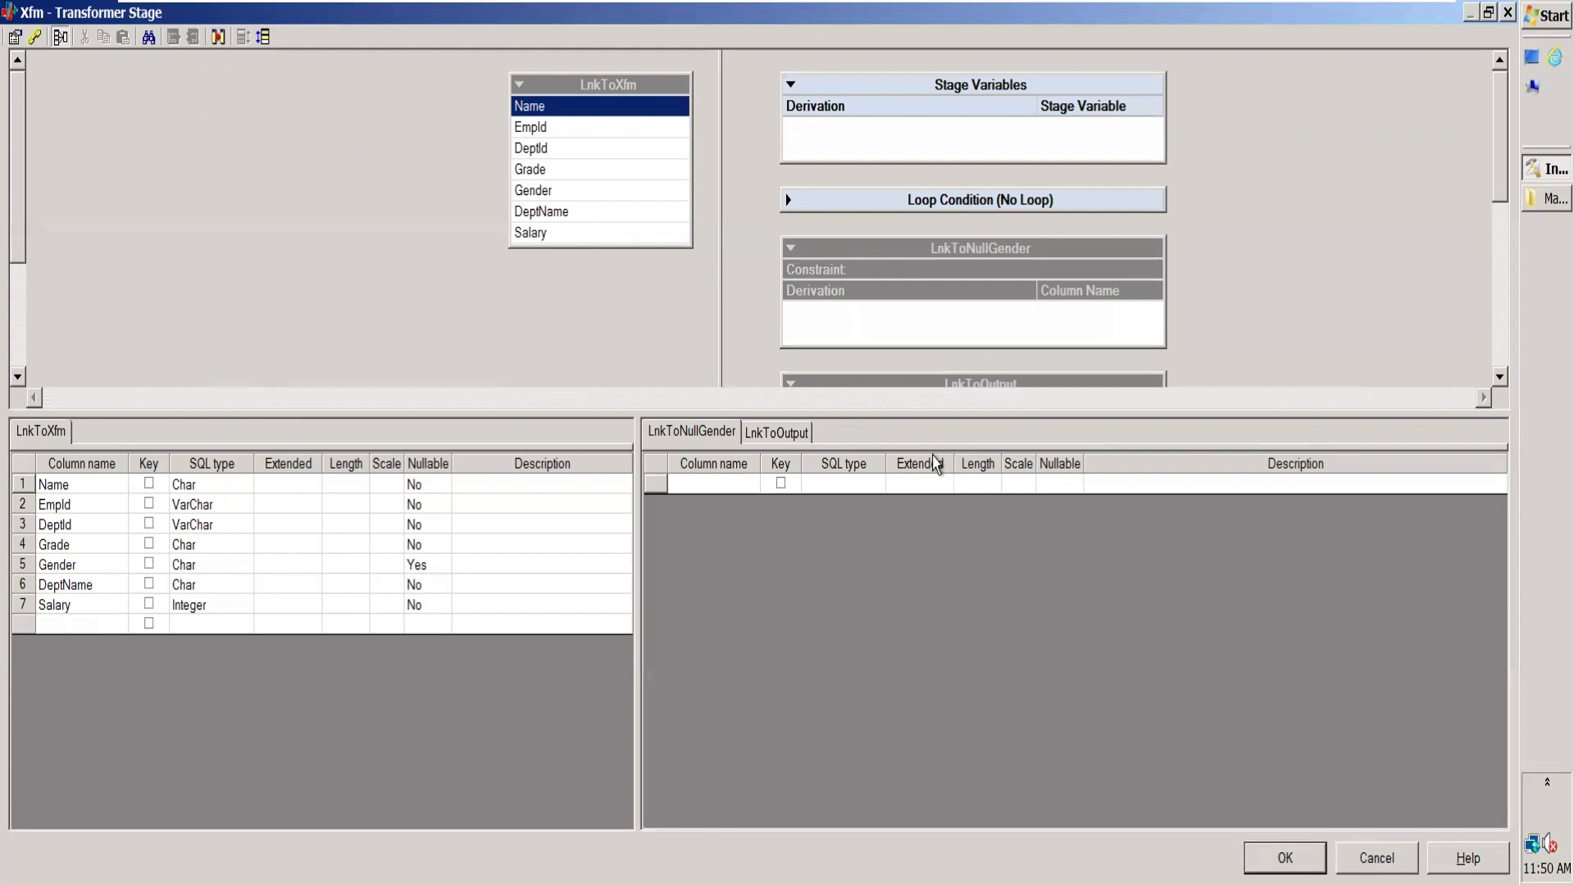
pyautogui.moveTo(881, 412); pyautogui.dragTo(907, 672)
pyautogui.moveTo(919, 599); pyautogui.dragTo(936, 529)
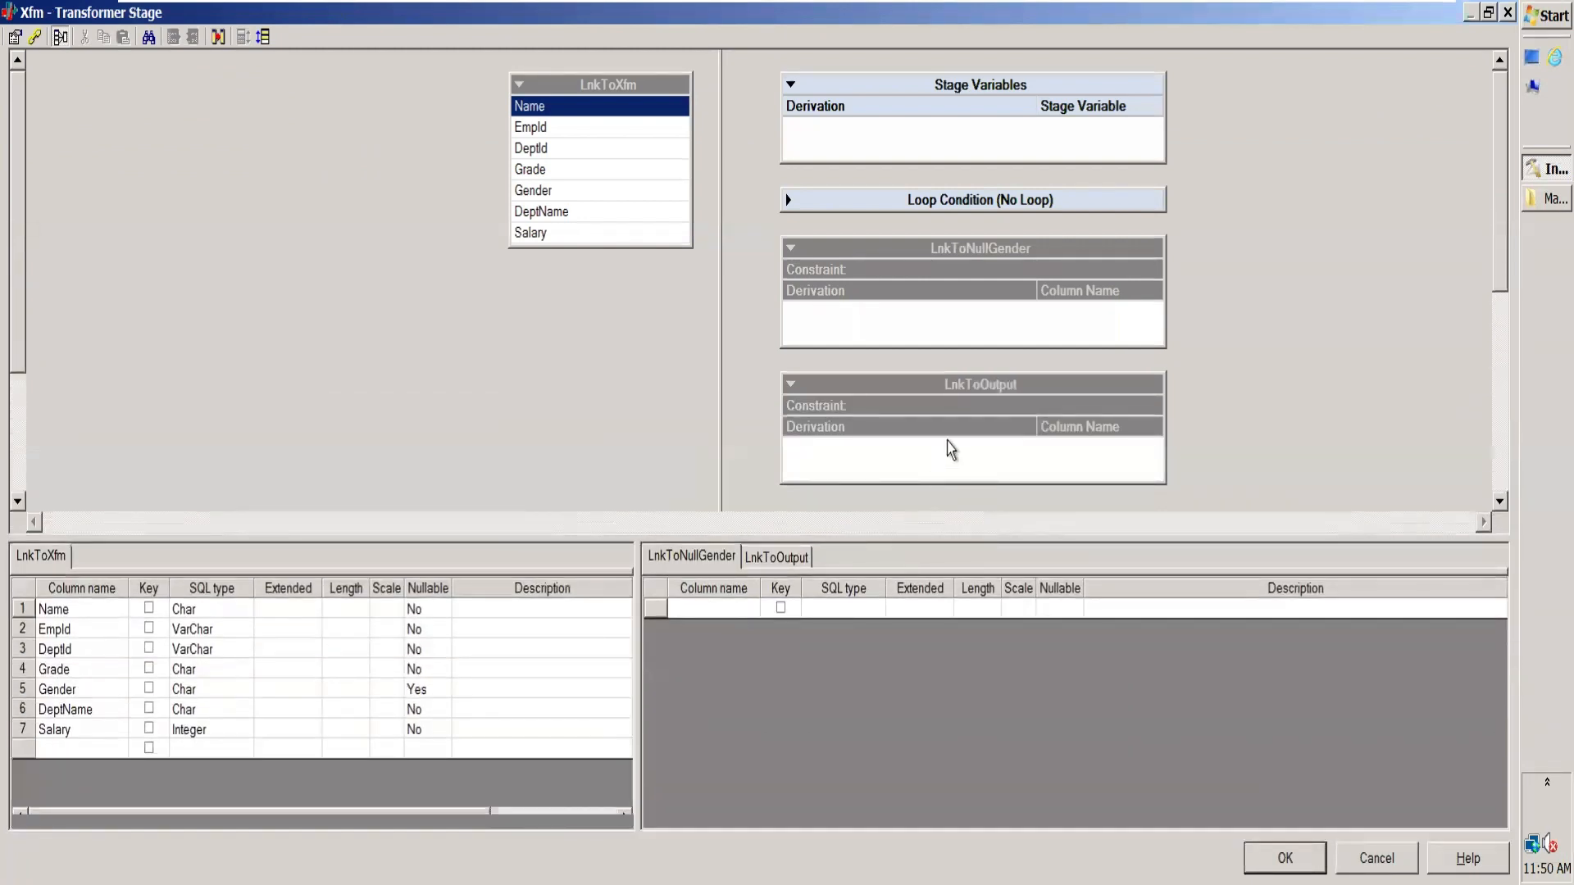
# Step: Map all LnkToXfm columns, Name through Salary, to both the LnkToOutput and LnkToNullGender links
pyautogui.click(932, 385)
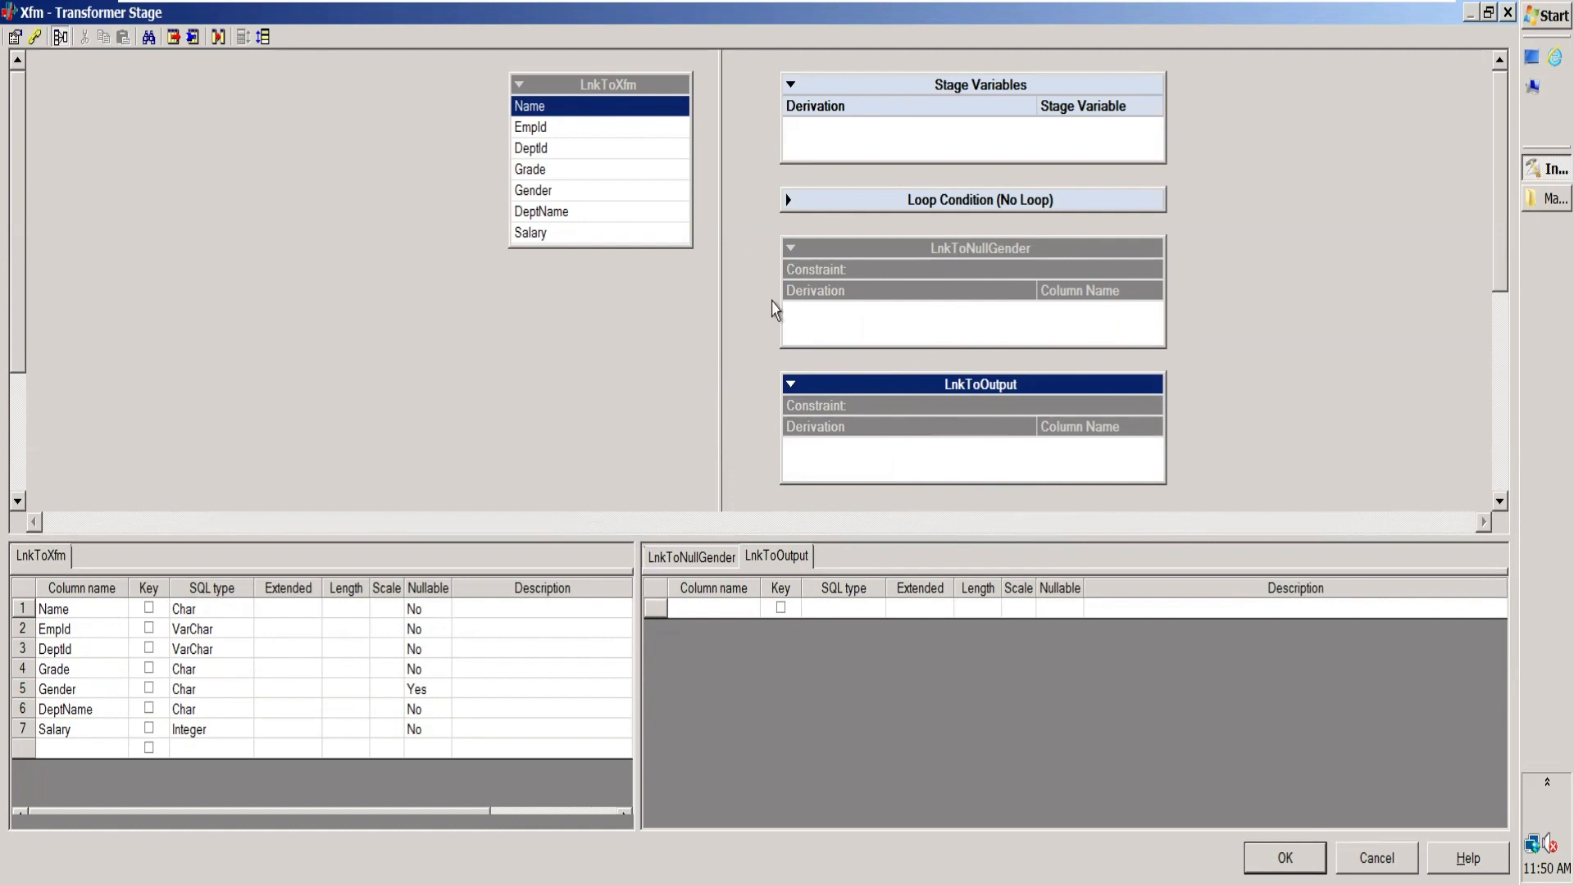
pyautogui.click(522, 85)
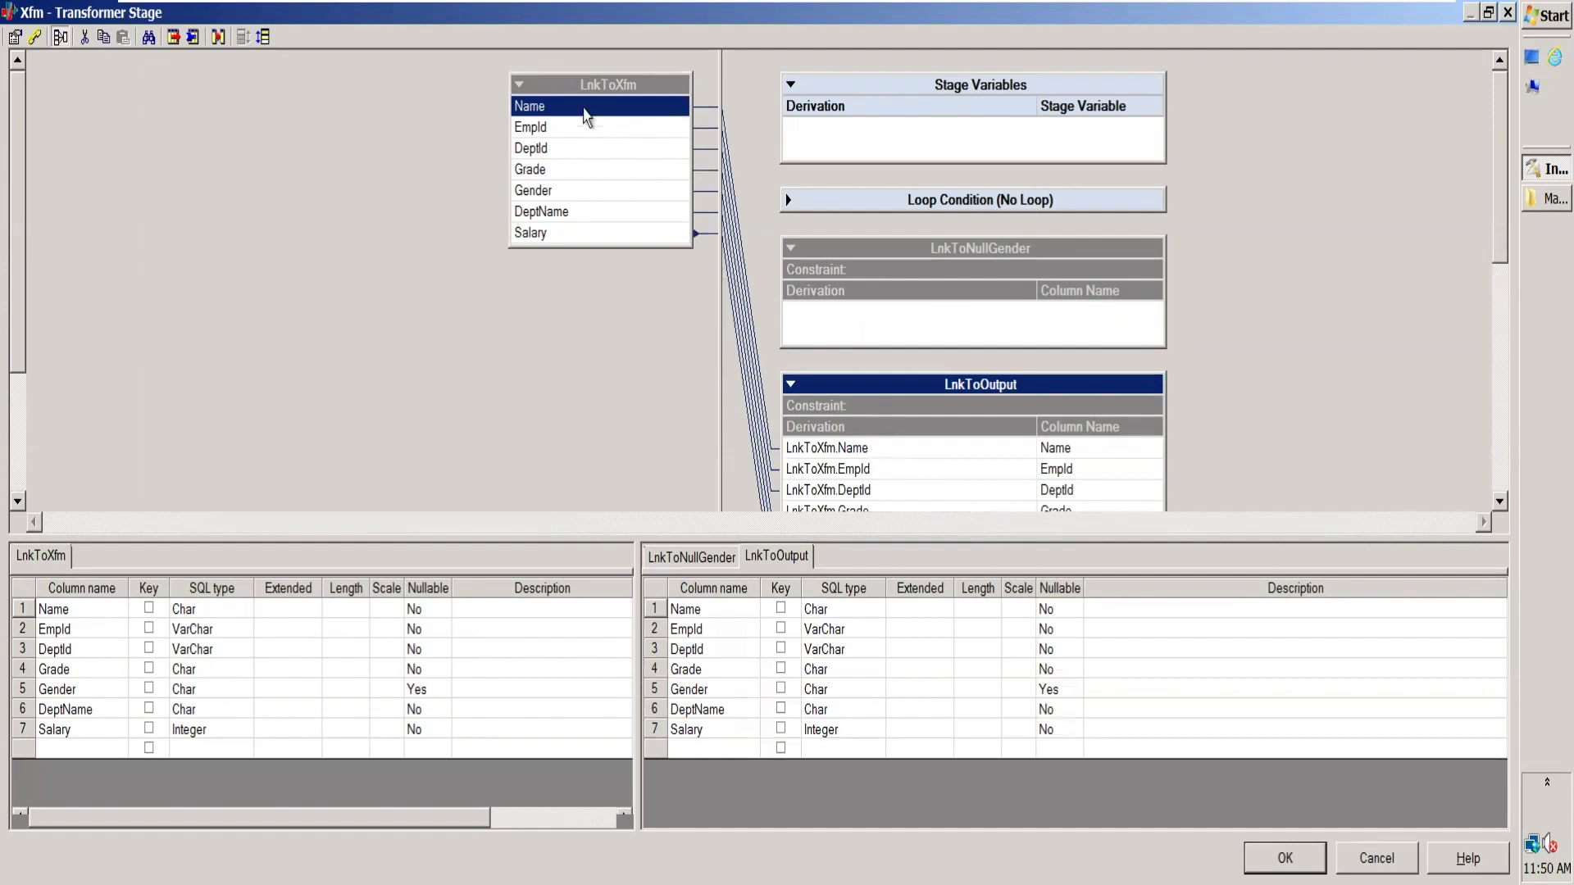
pyautogui.moveTo(876, 539); pyautogui.dragTo(895, 679)
pyautogui.moveTo(560, 94); pyautogui.dragTo(905, 333)
pyautogui.click(961, 574)
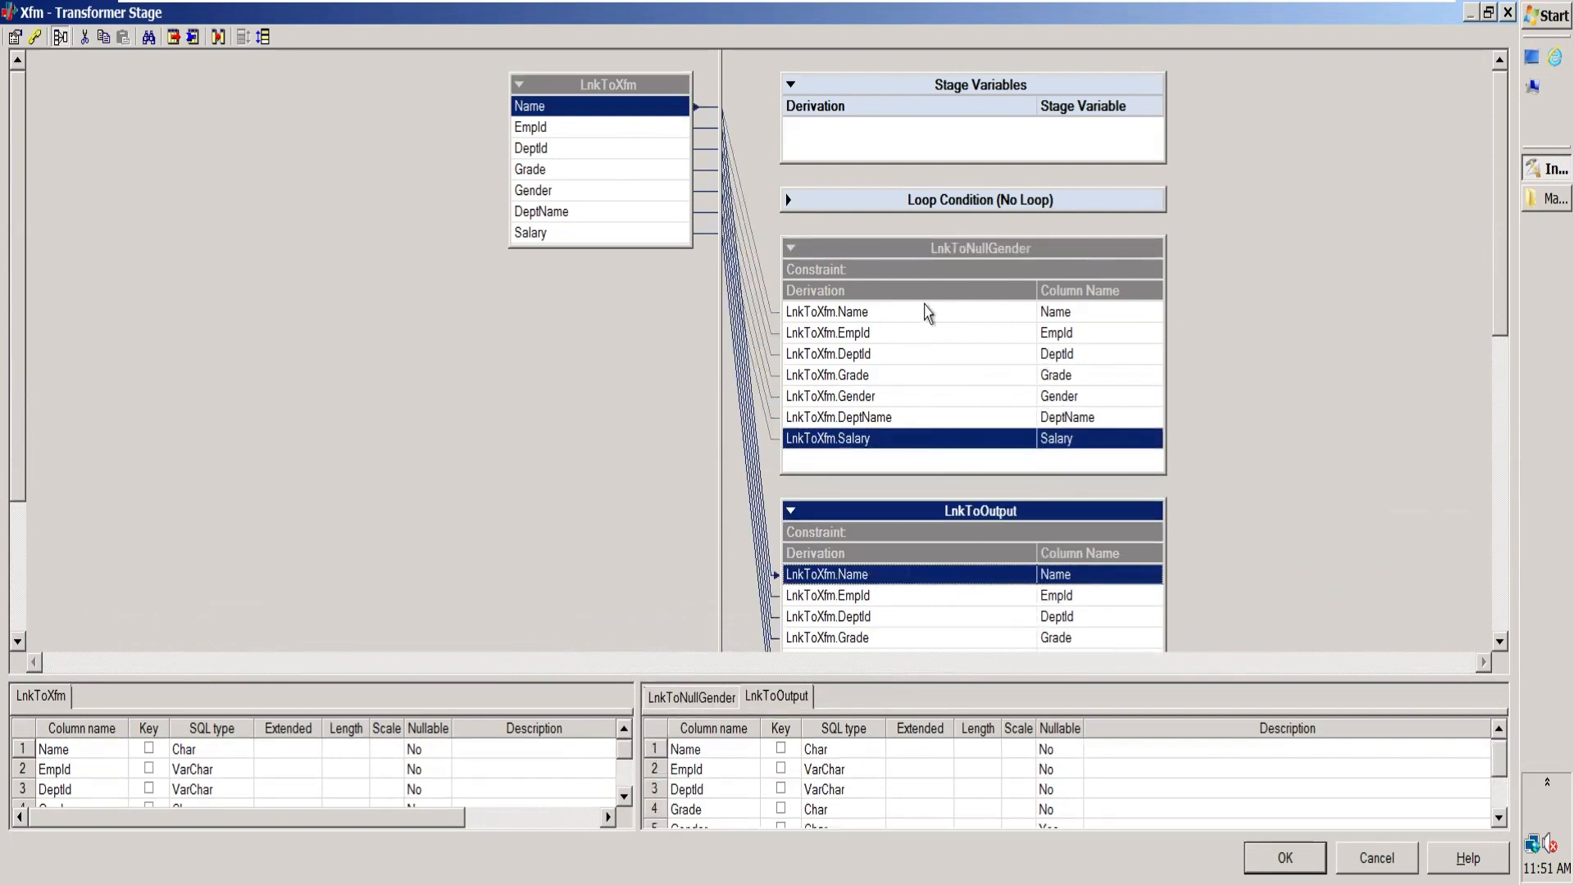
# Step: Open the Name column's derivation in the LnkToNullGender link for editing
pyautogui.click(878, 315)
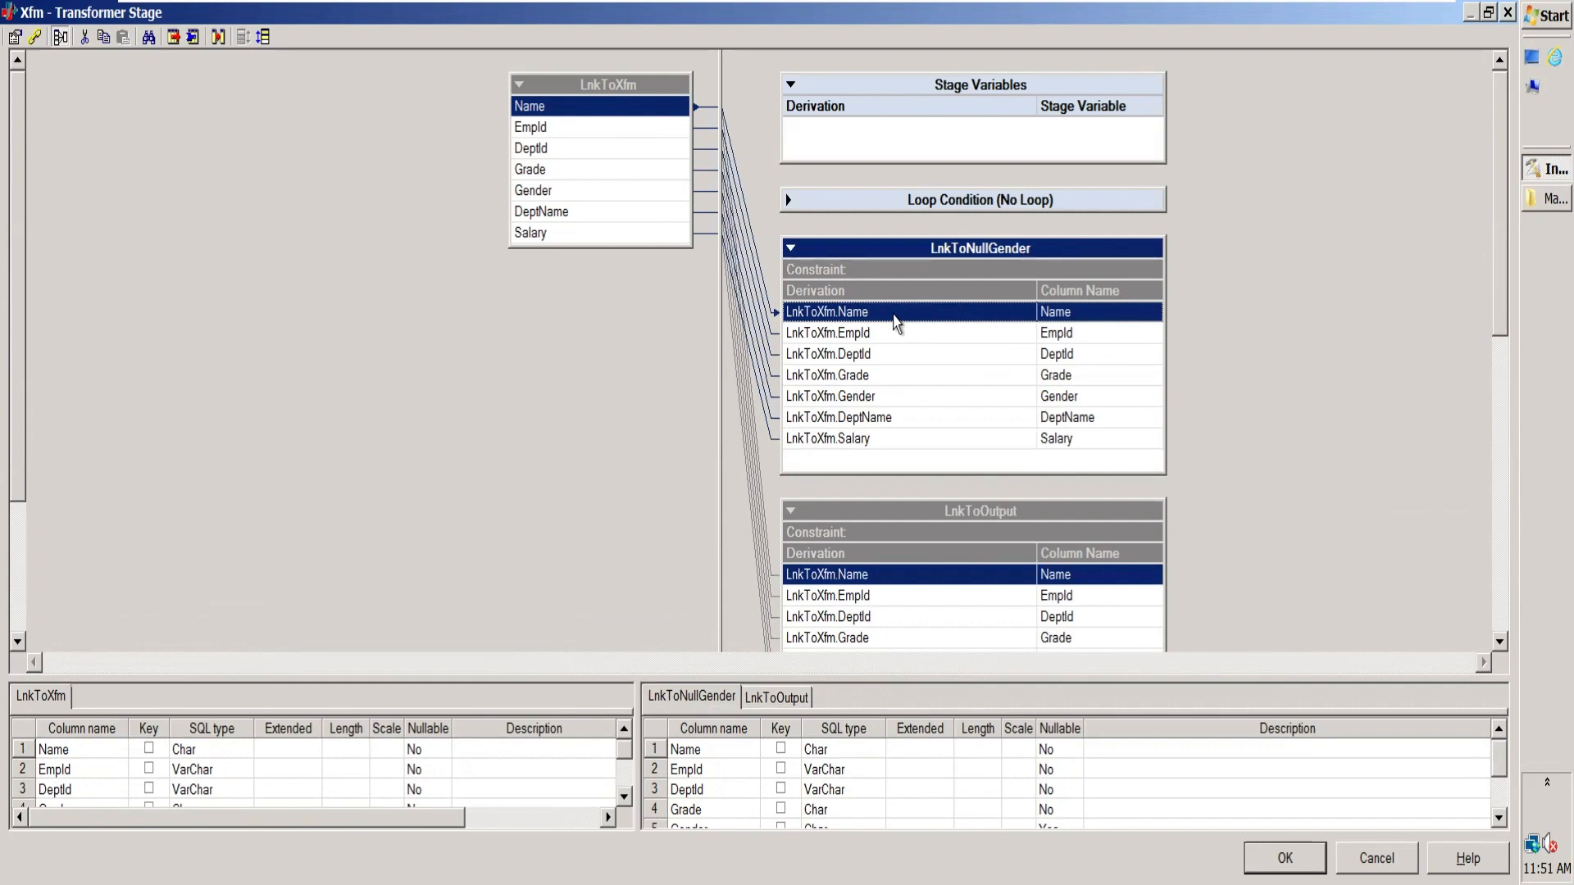
pyautogui.doubleClick(791, 314)
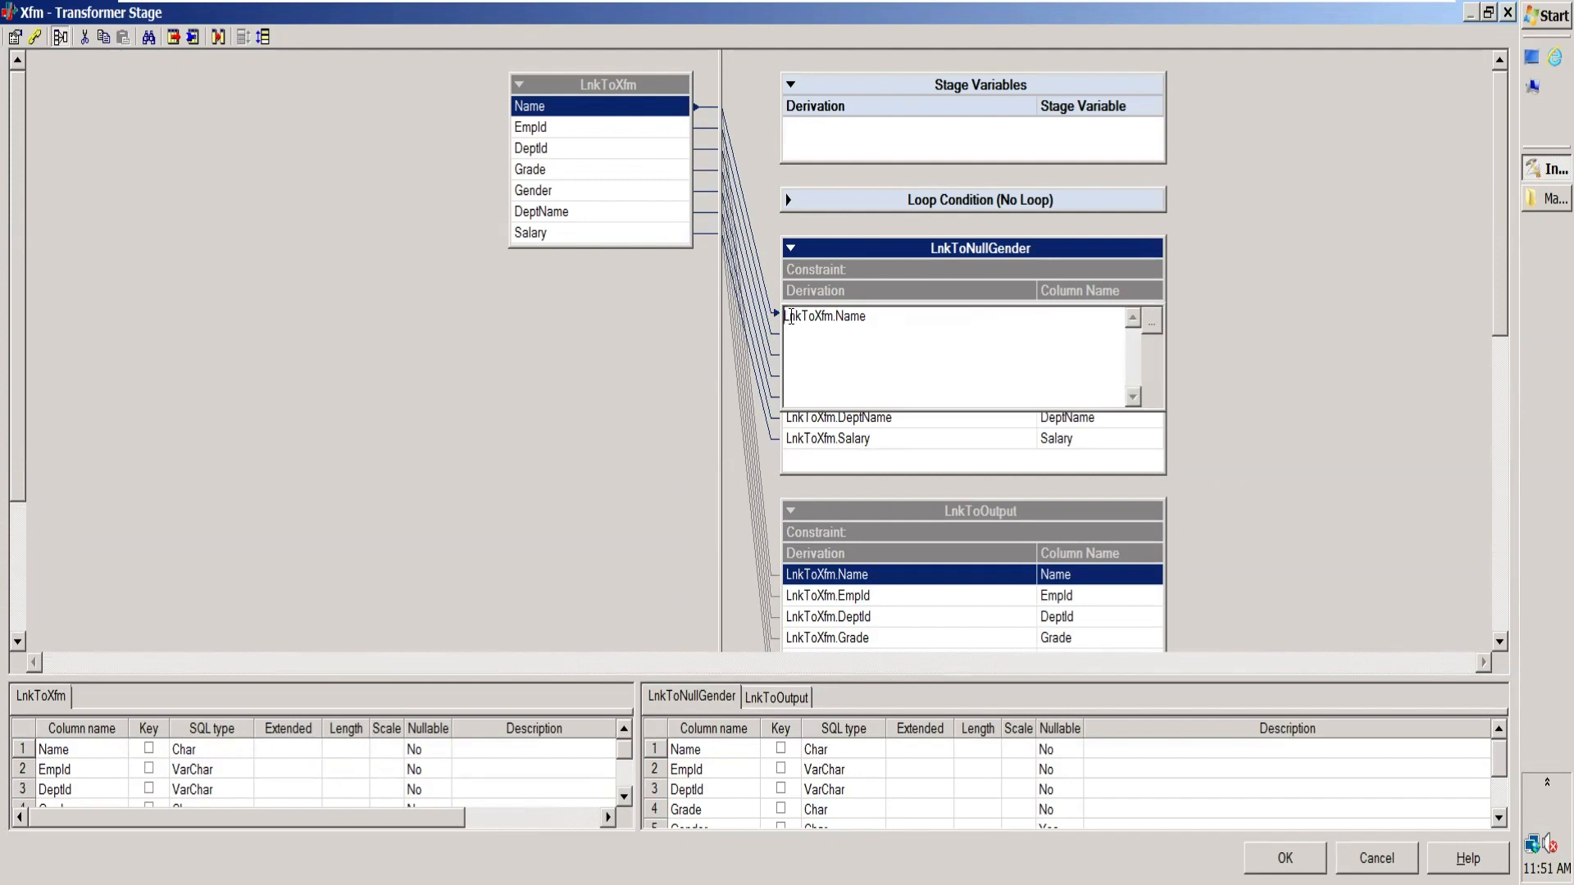
pyautogui.click(902, 453)
pyautogui.click(878, 320)
pyautogui.doubleClick(878, 321)
pyautogui.click(1155, 324)
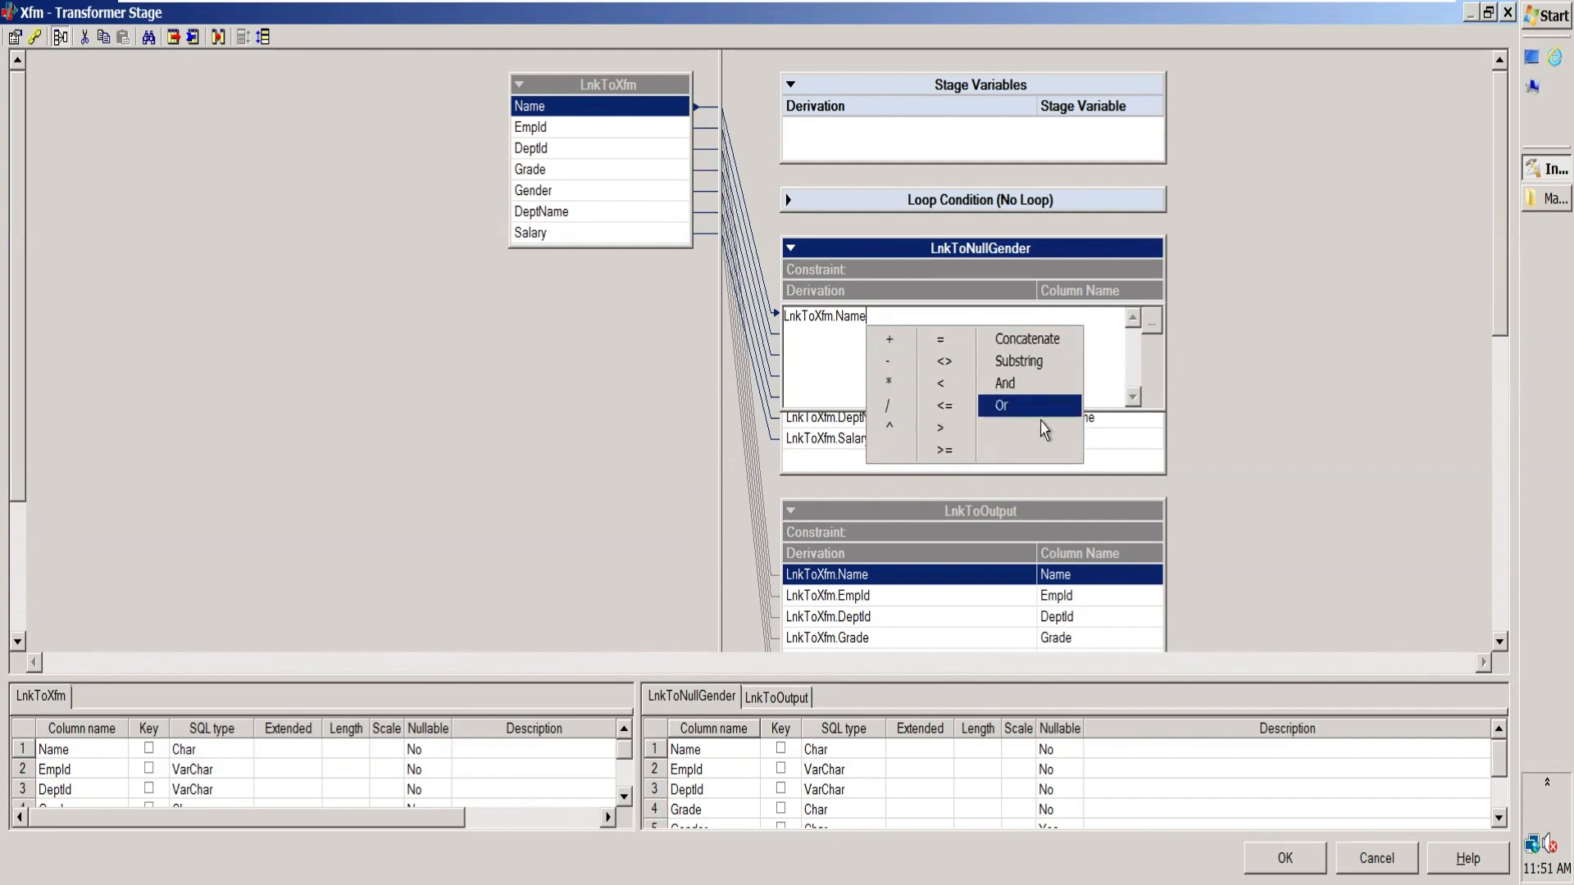
pyautogui.click(884, 316)
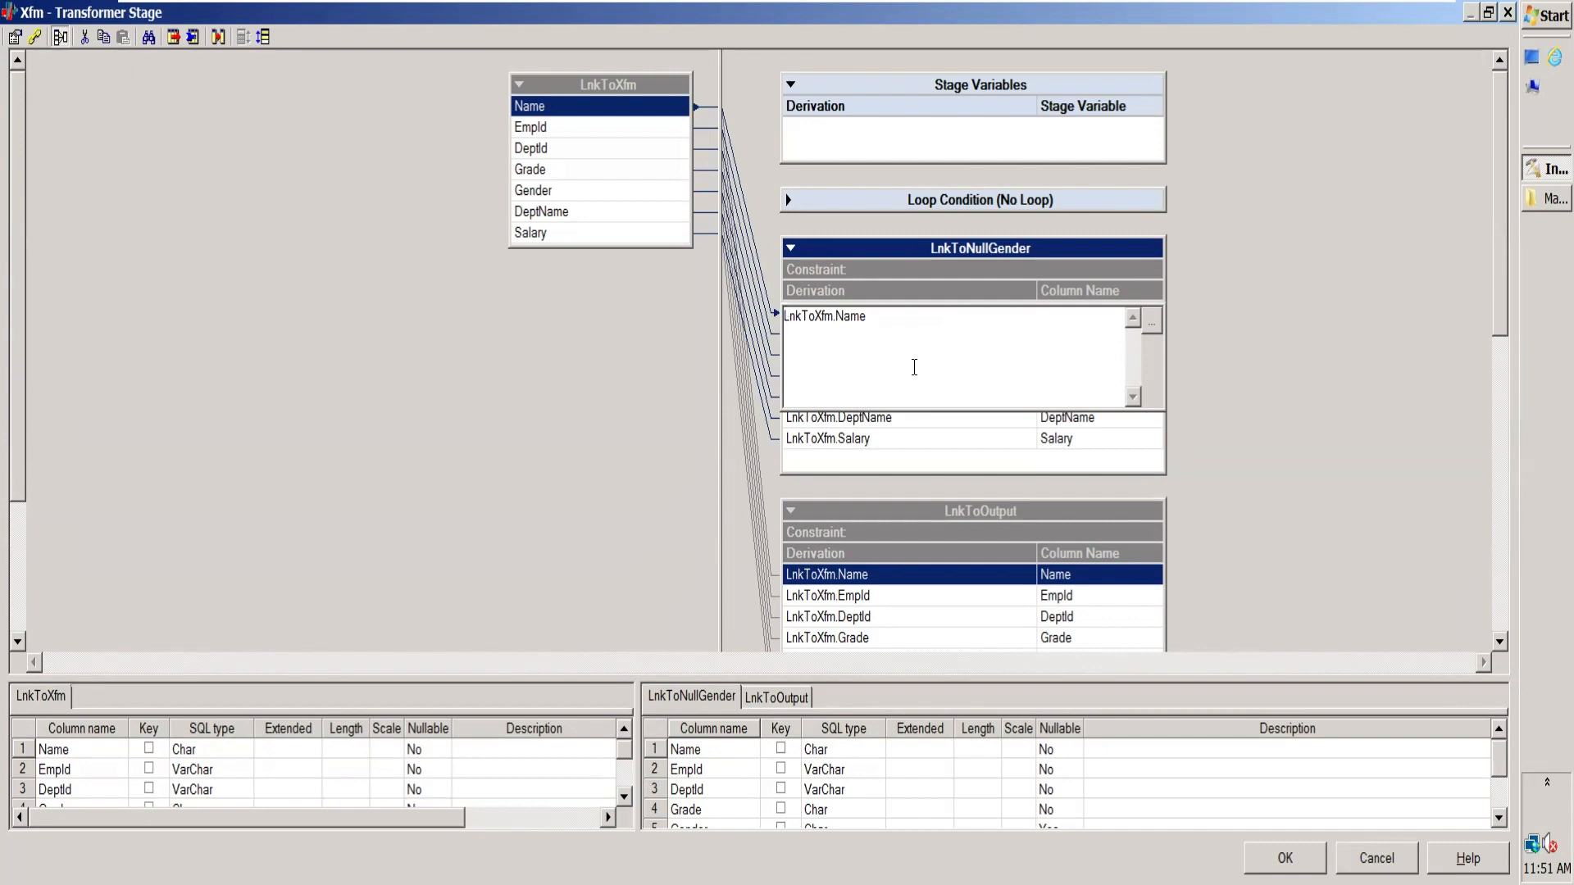
# Step: Wrap the Name derivation of LnkToNullGender in the UpCase string function, giving UpCase(LnkToXfm.Name)
pyautogui.click(1152, 321)
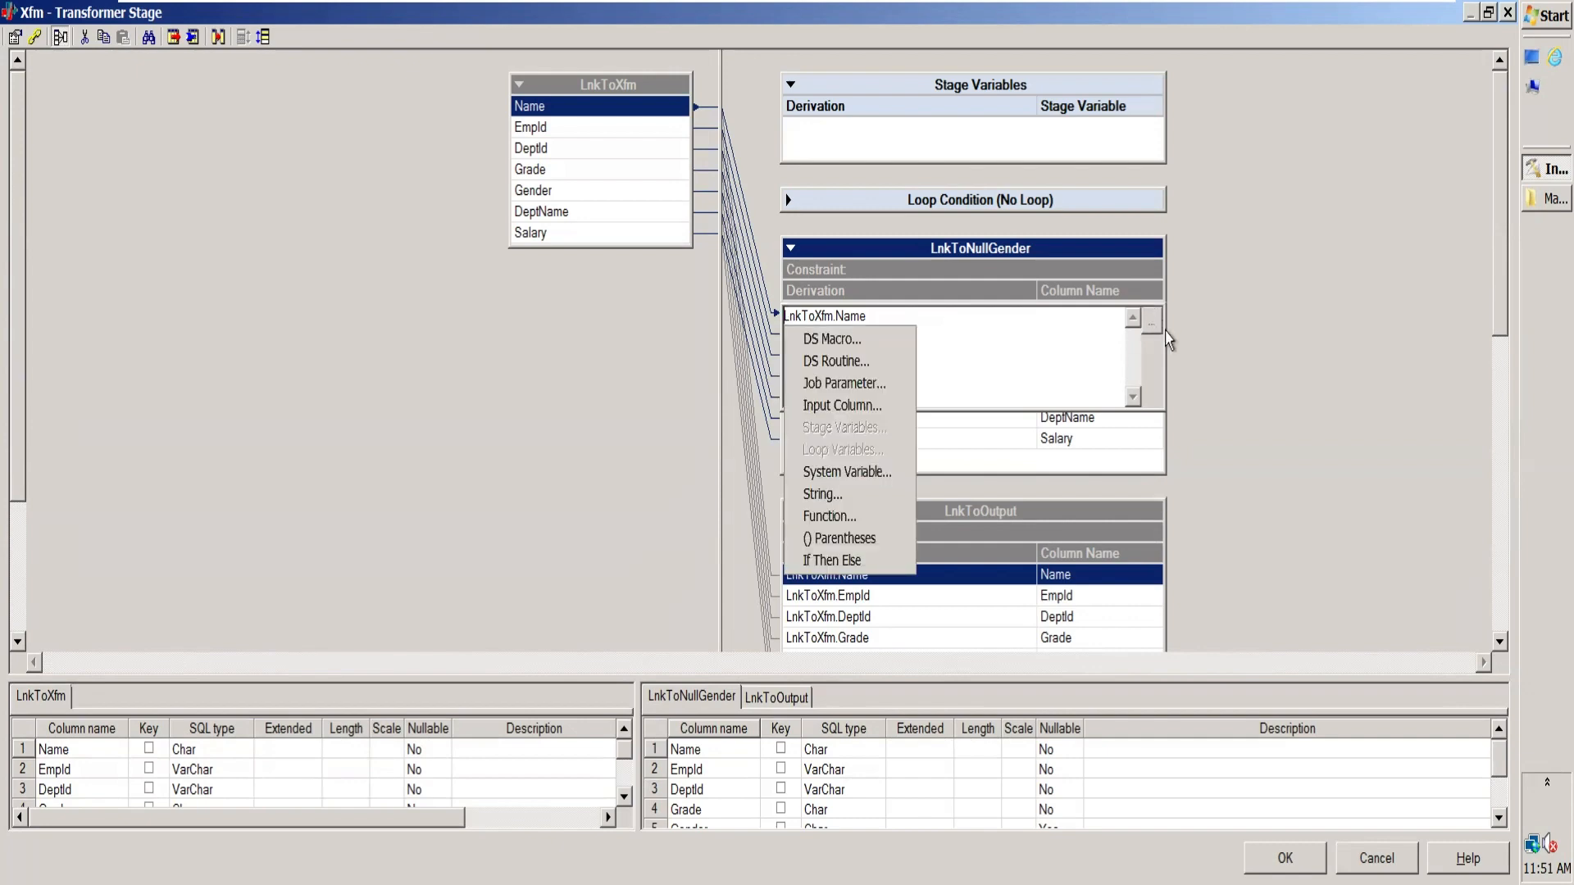
pyautogui.click(838, 520)
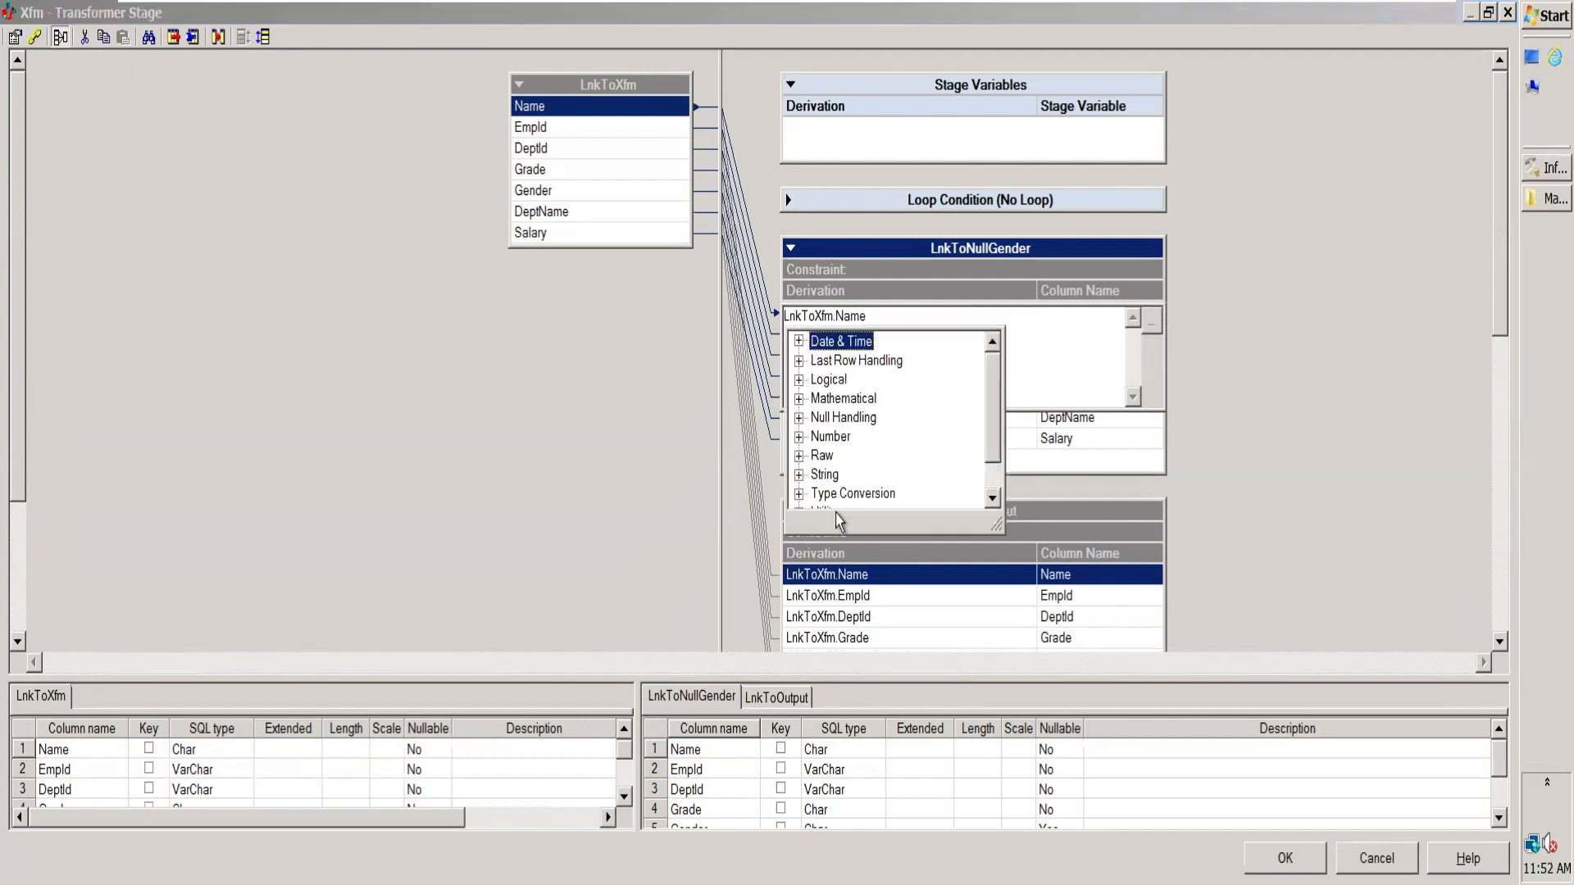
pyautogui.click(800, 475)
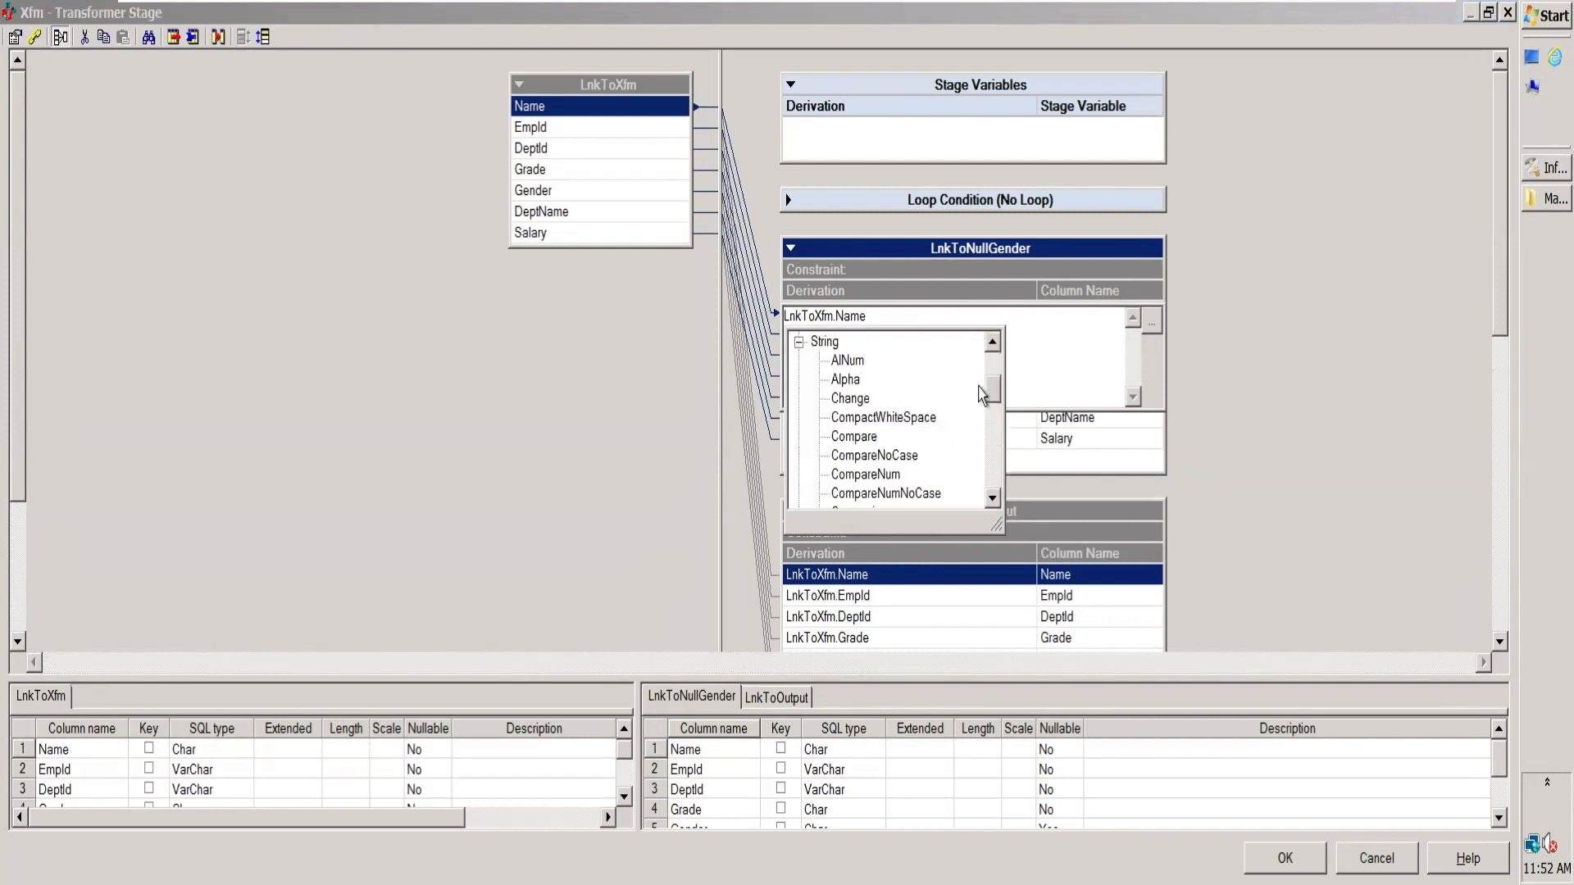
pyautogui.moveTo(992, 400); pyautogui.dragTo(993, 479)
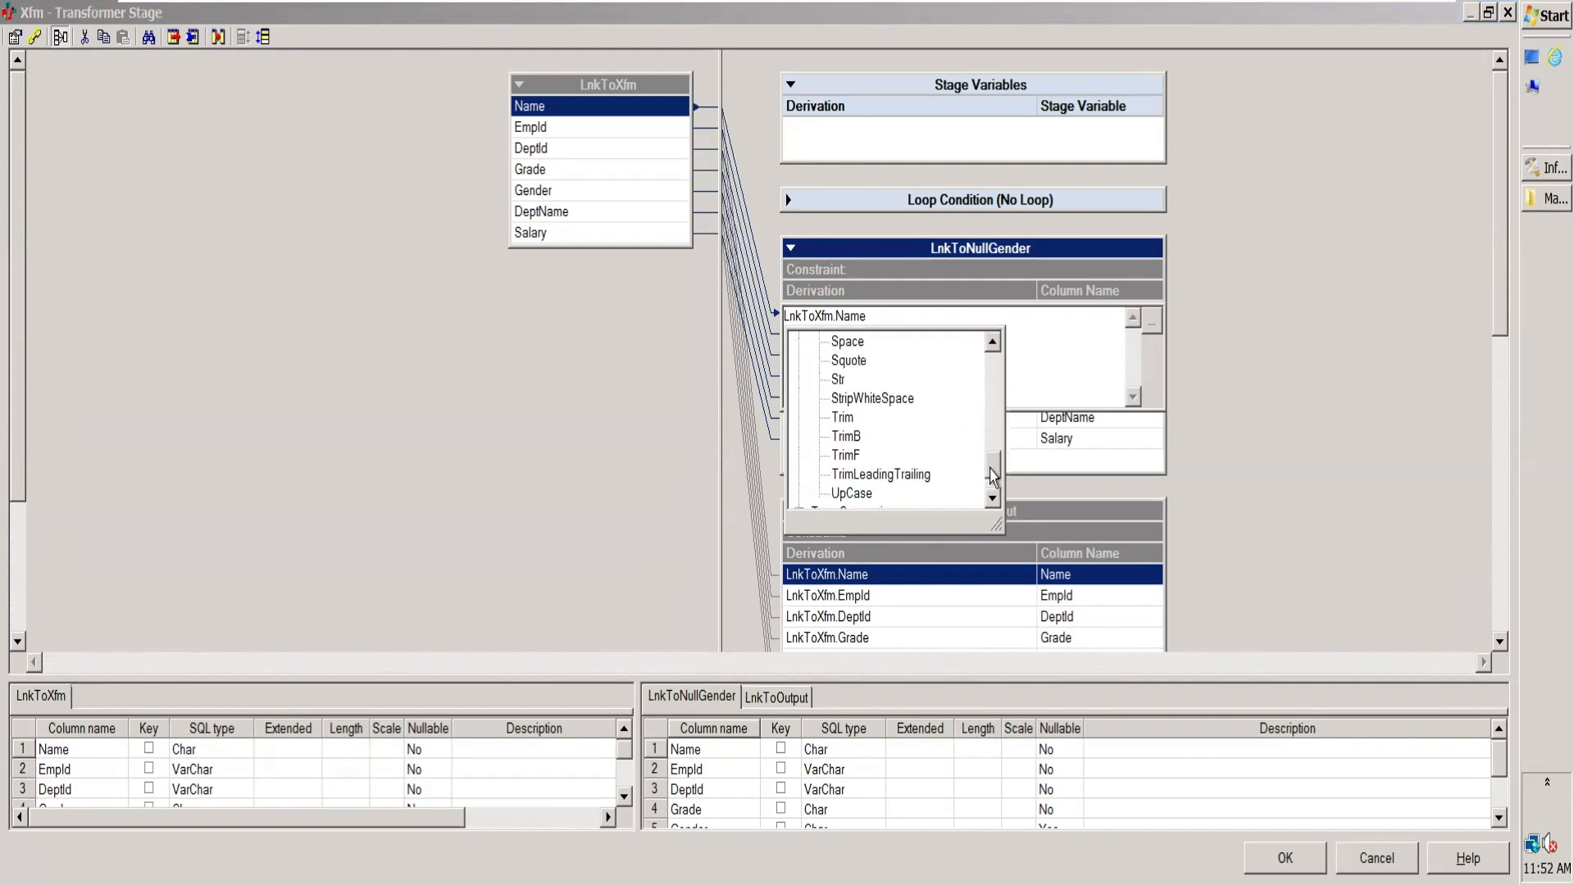
pyautogui.click(851, 494)
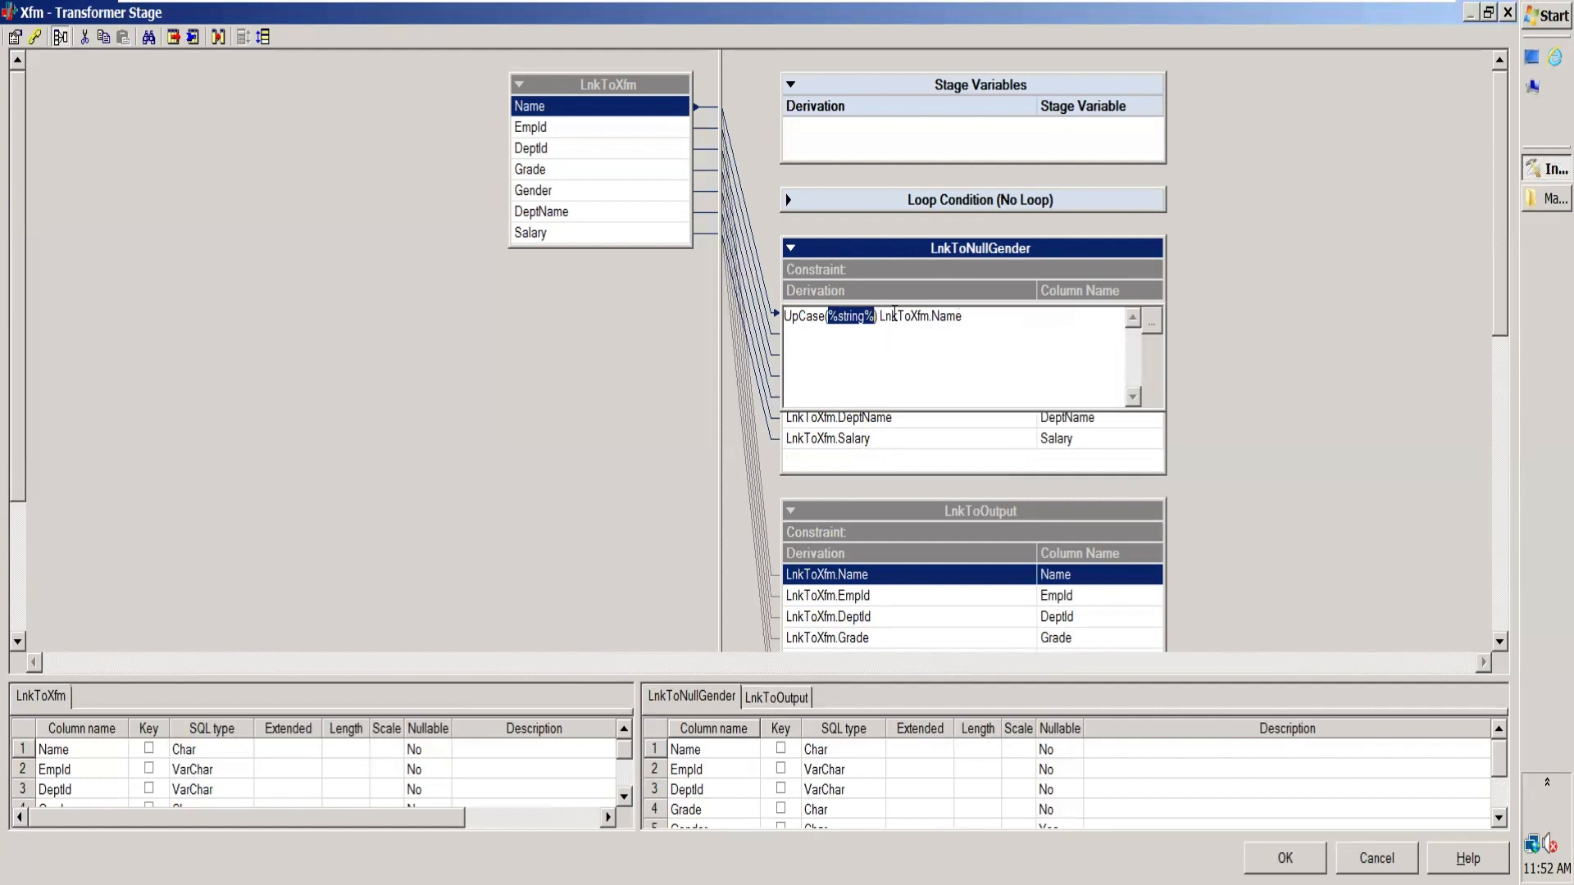
pyautogui.press('Delete')
pyautogui.press('Delete')
pyautogui.press('Delete')
pyautogui.click(915, 442)
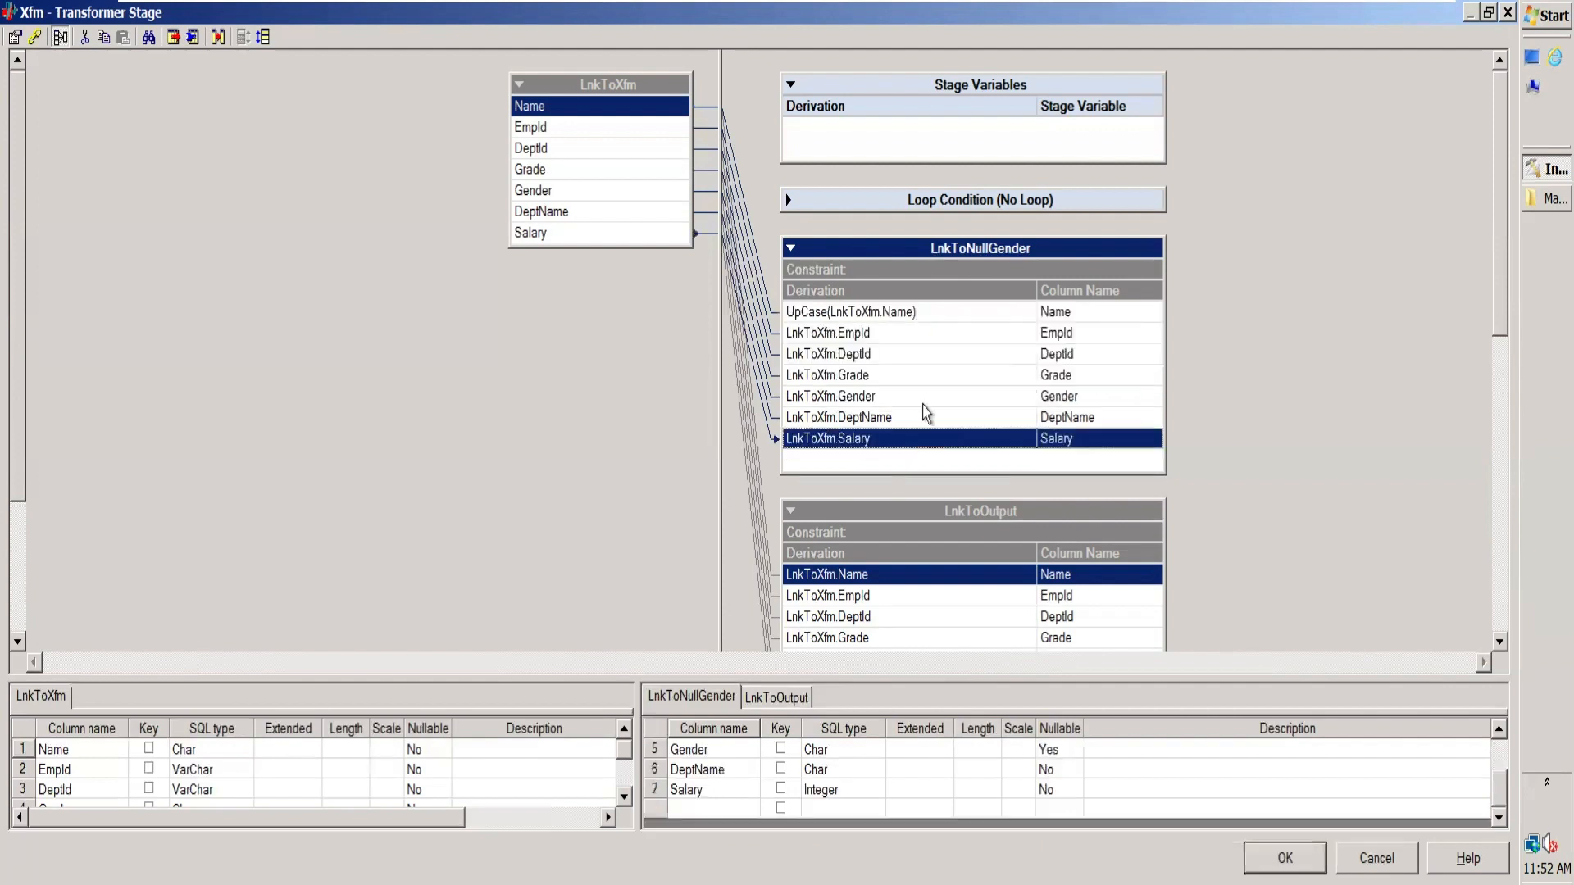
pyautogui.click(912, 319)
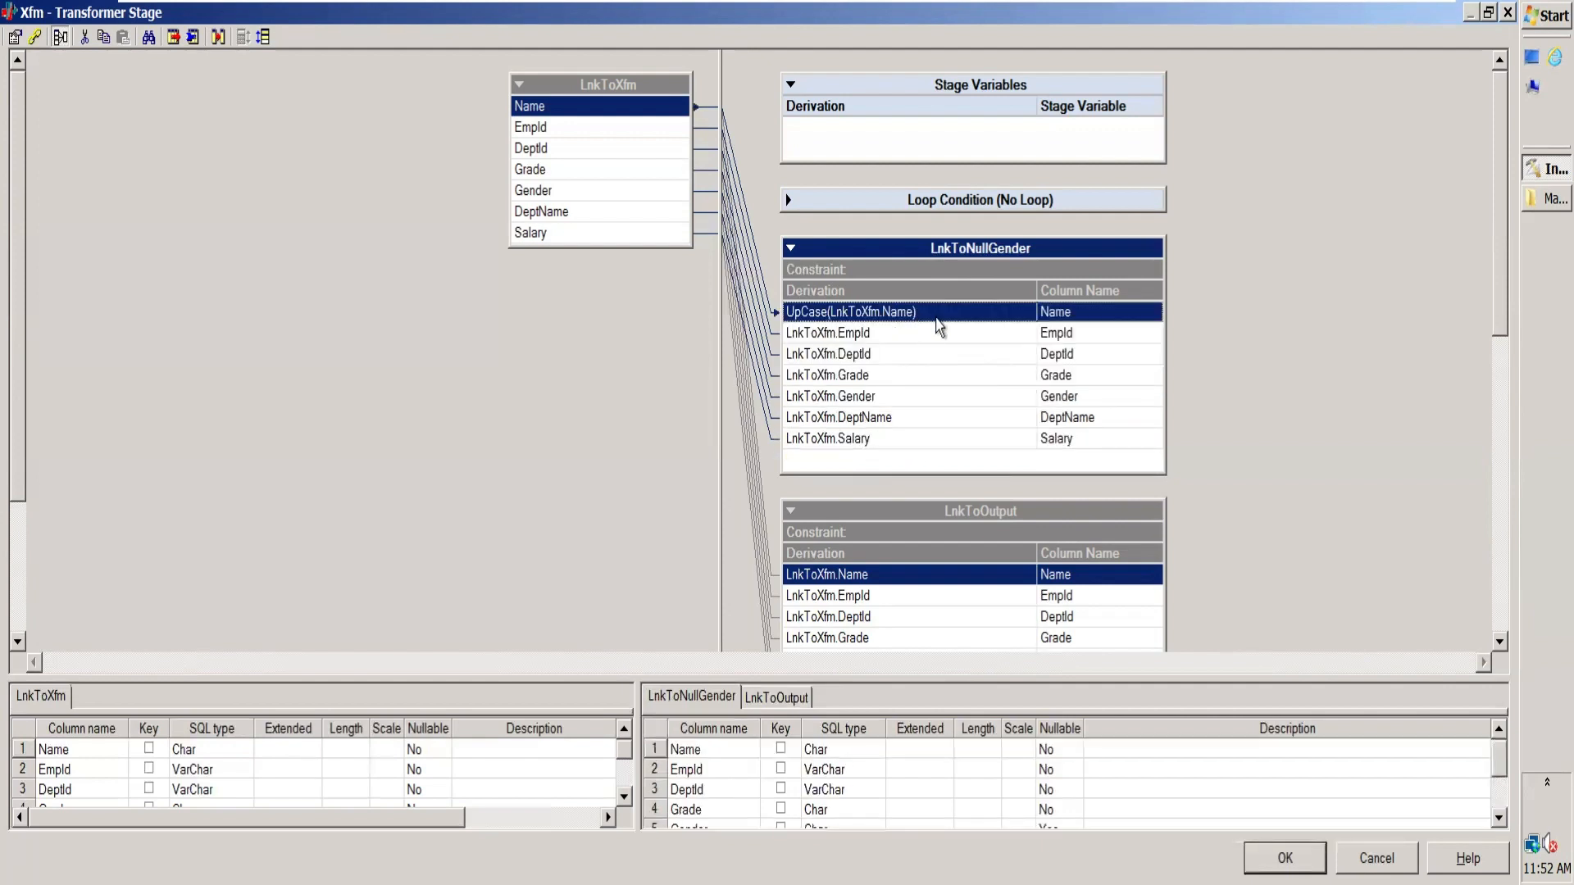
# Step: Open the EmpId derivation of LnkToNullGender and look through the available string functions
pyautogui.click(884, 335)
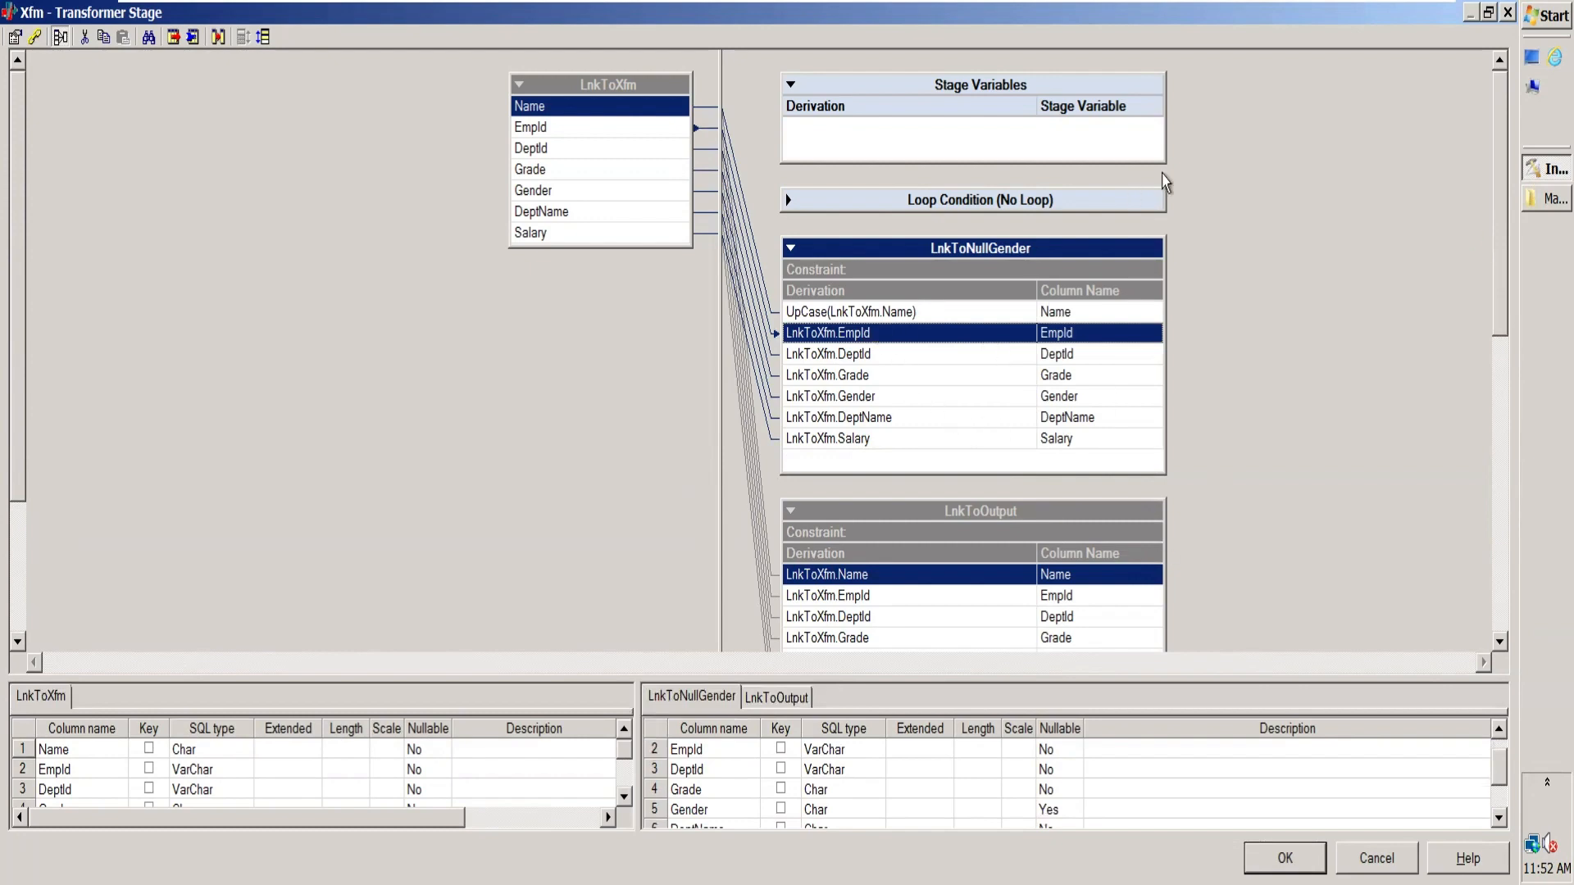
pyautogui.doubleClick(876, 346)
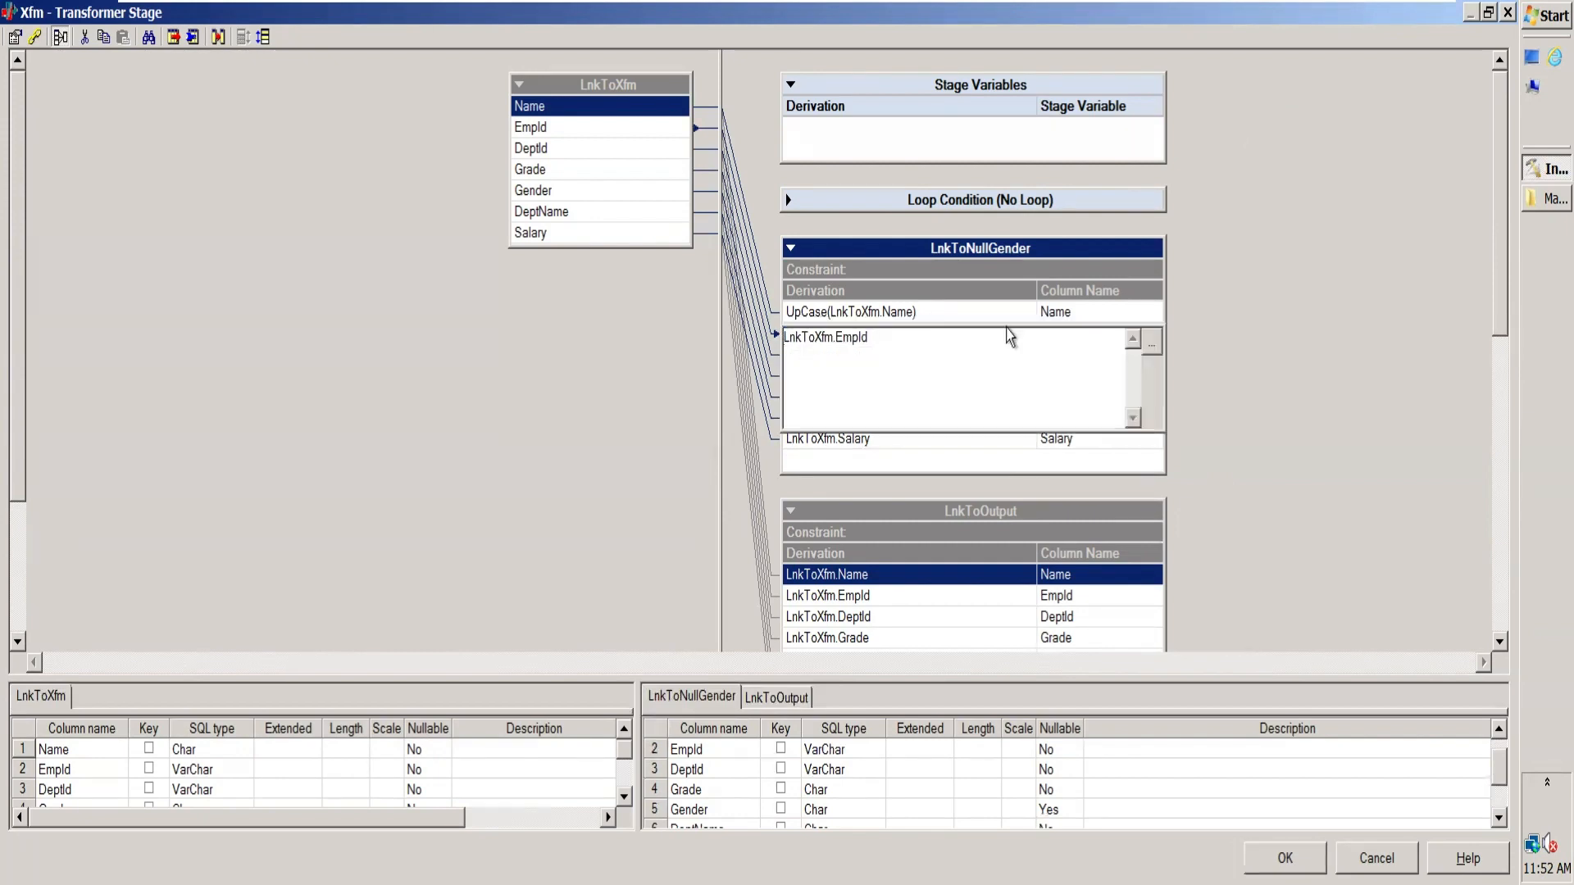
pyautogui.click(1153, 343)
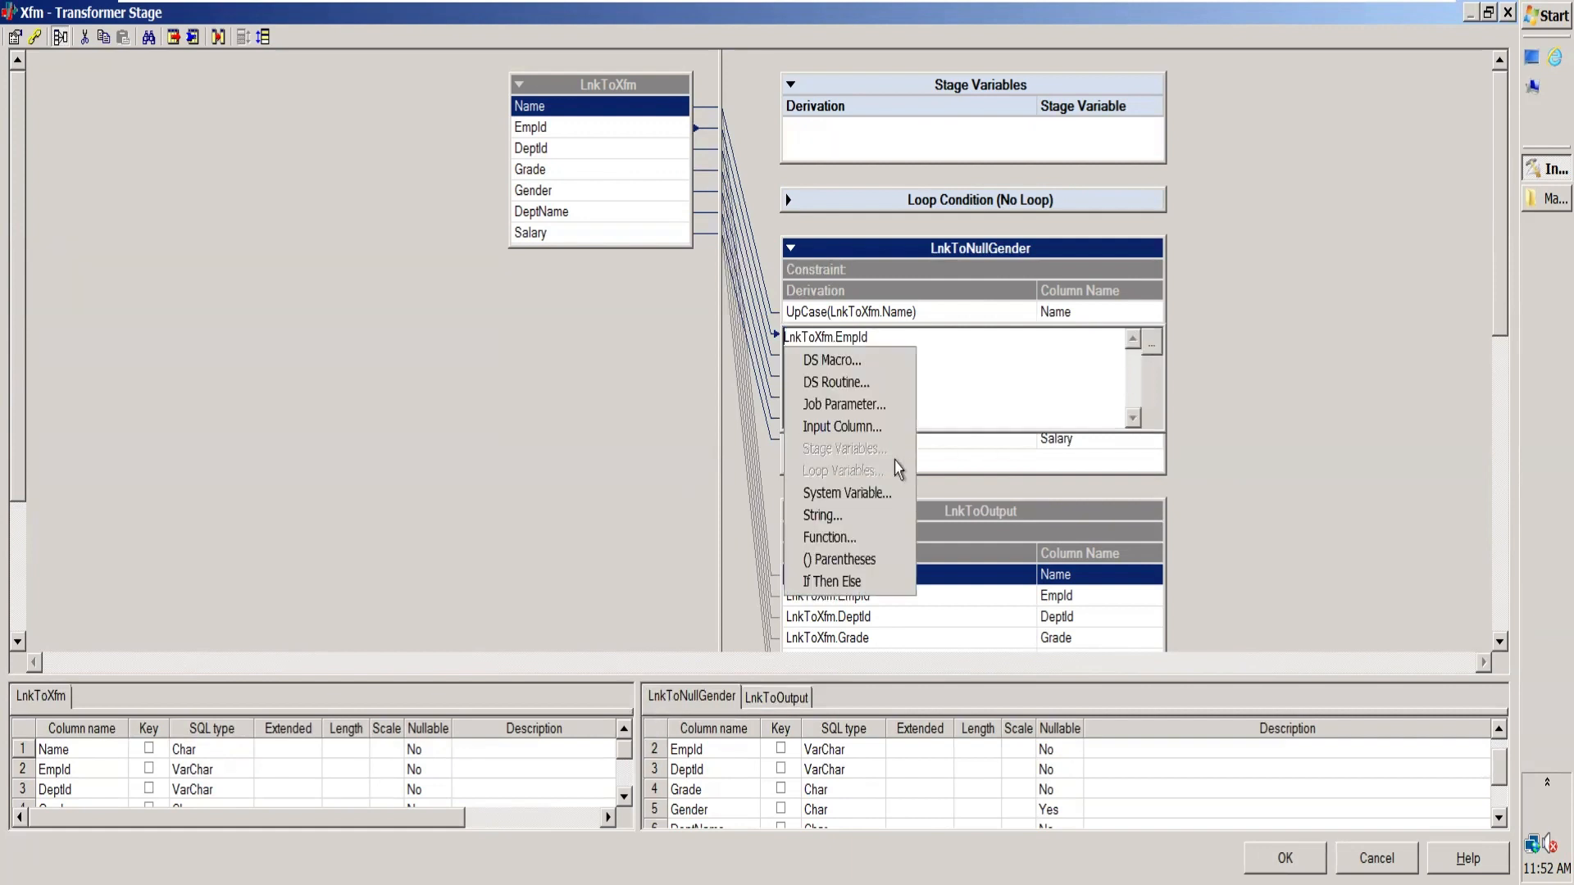
pyautogui.click(875, 538)
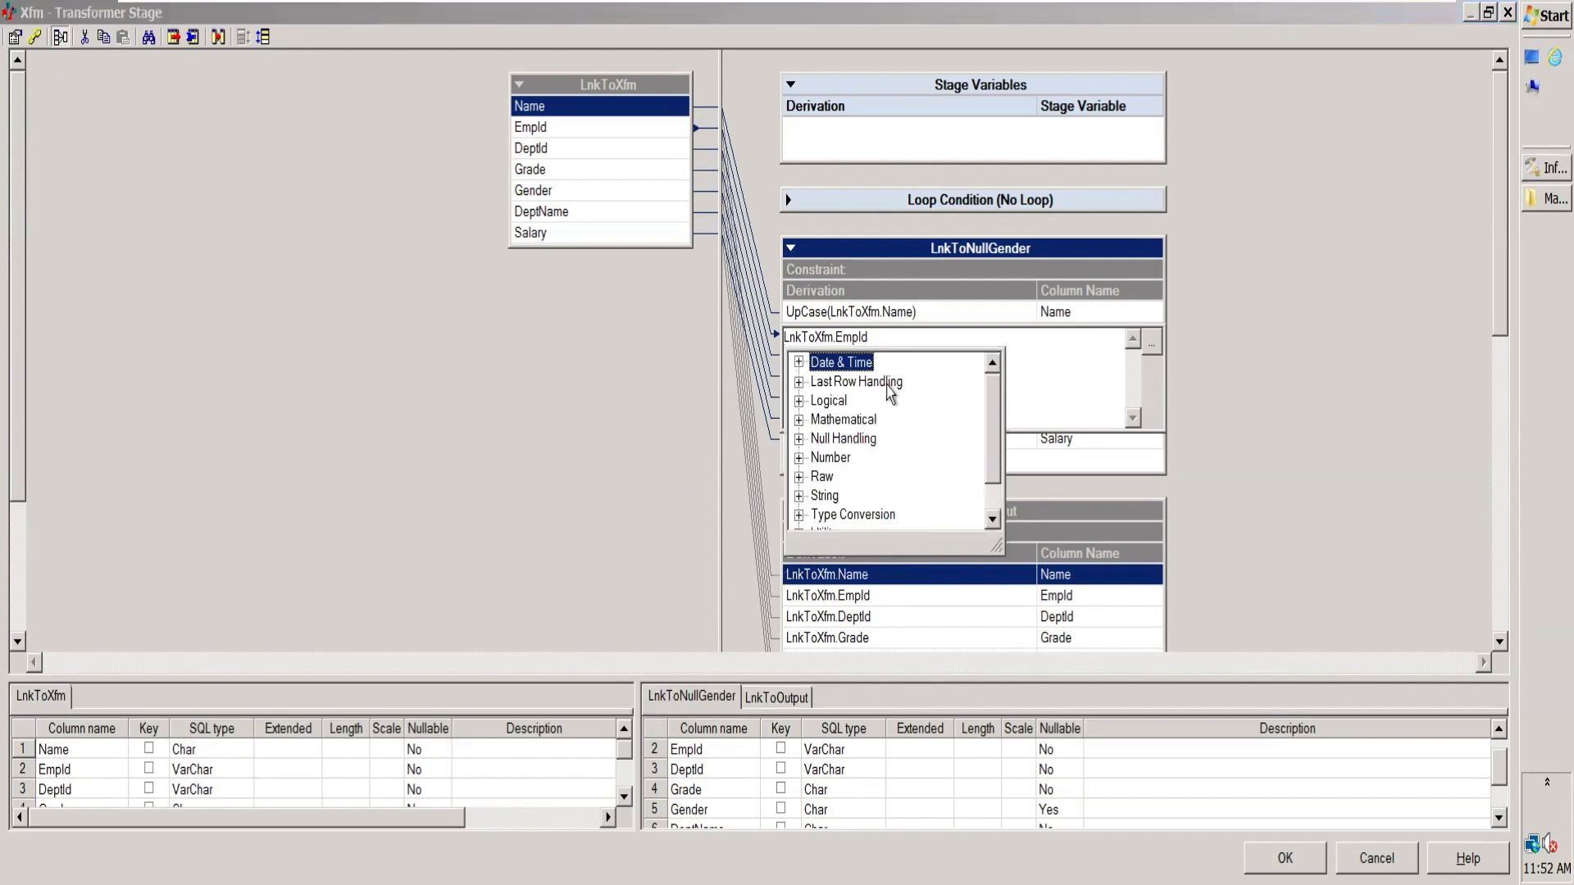
pyautogui.click(799, 497)
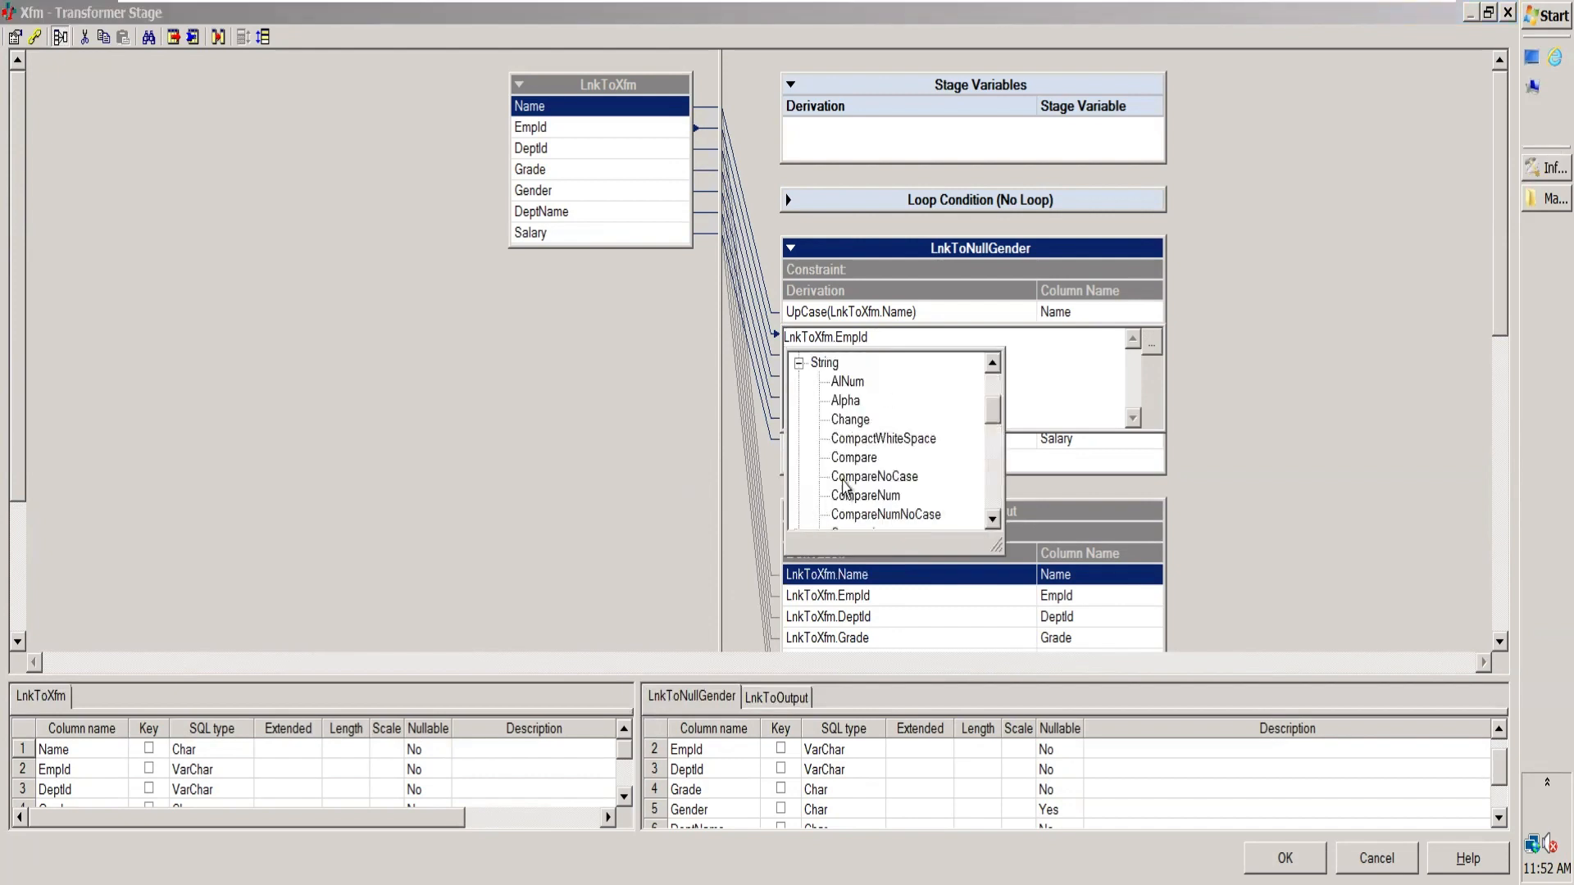
pyautogui.click(992, 519)
pyautogui.click(992, 519)
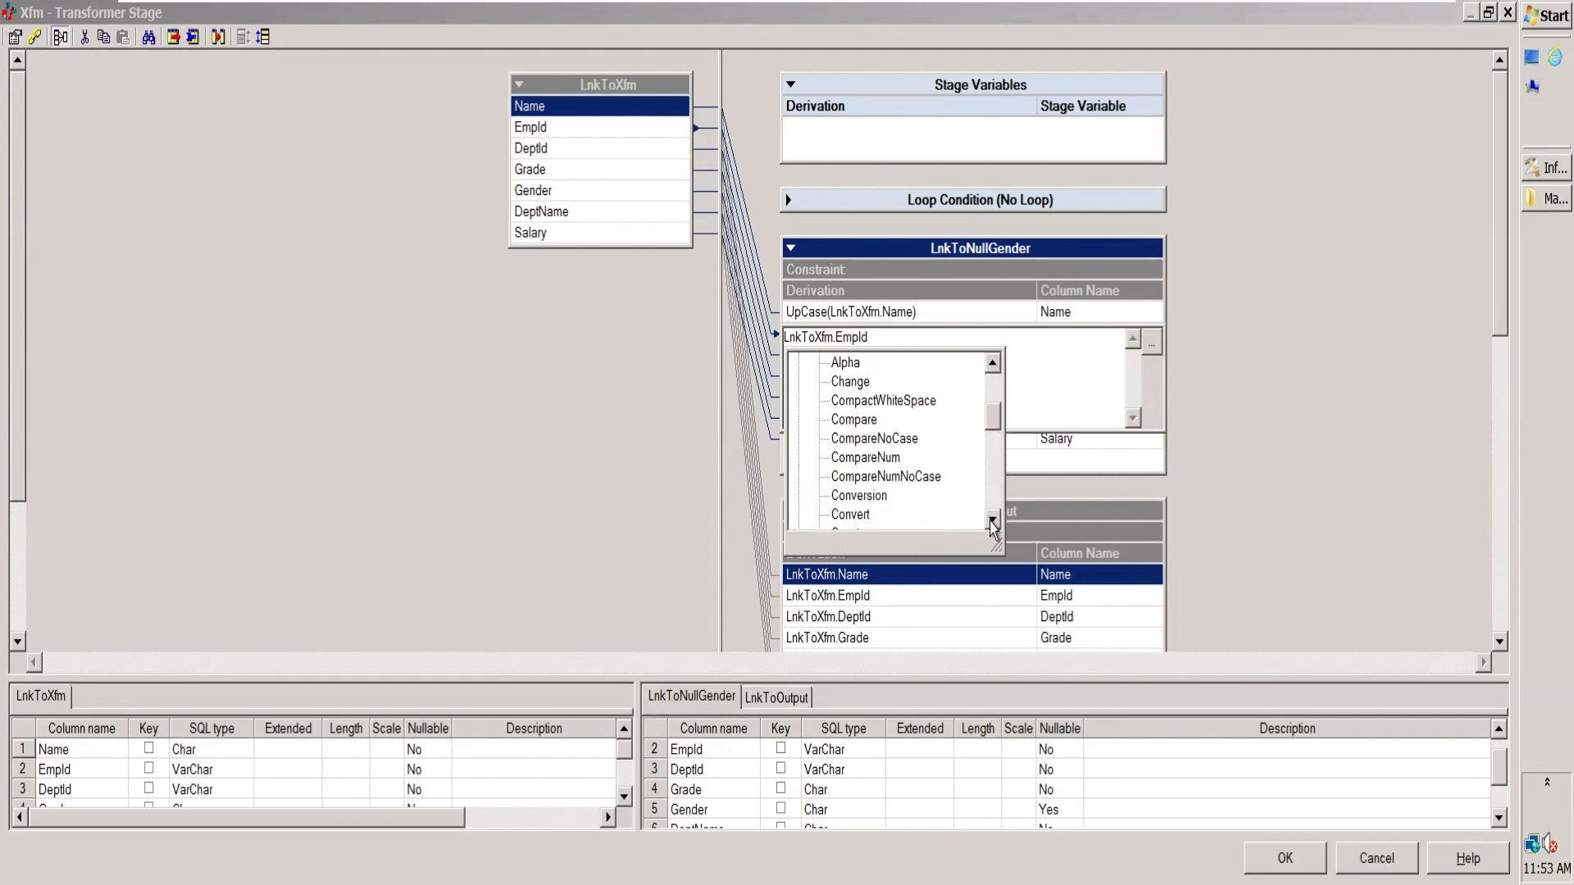
pyautogui.click(992, 519)
pyautogui.click(992, 519)
pyautogui.click(993, 521)
pyautogui.click(992, 522)
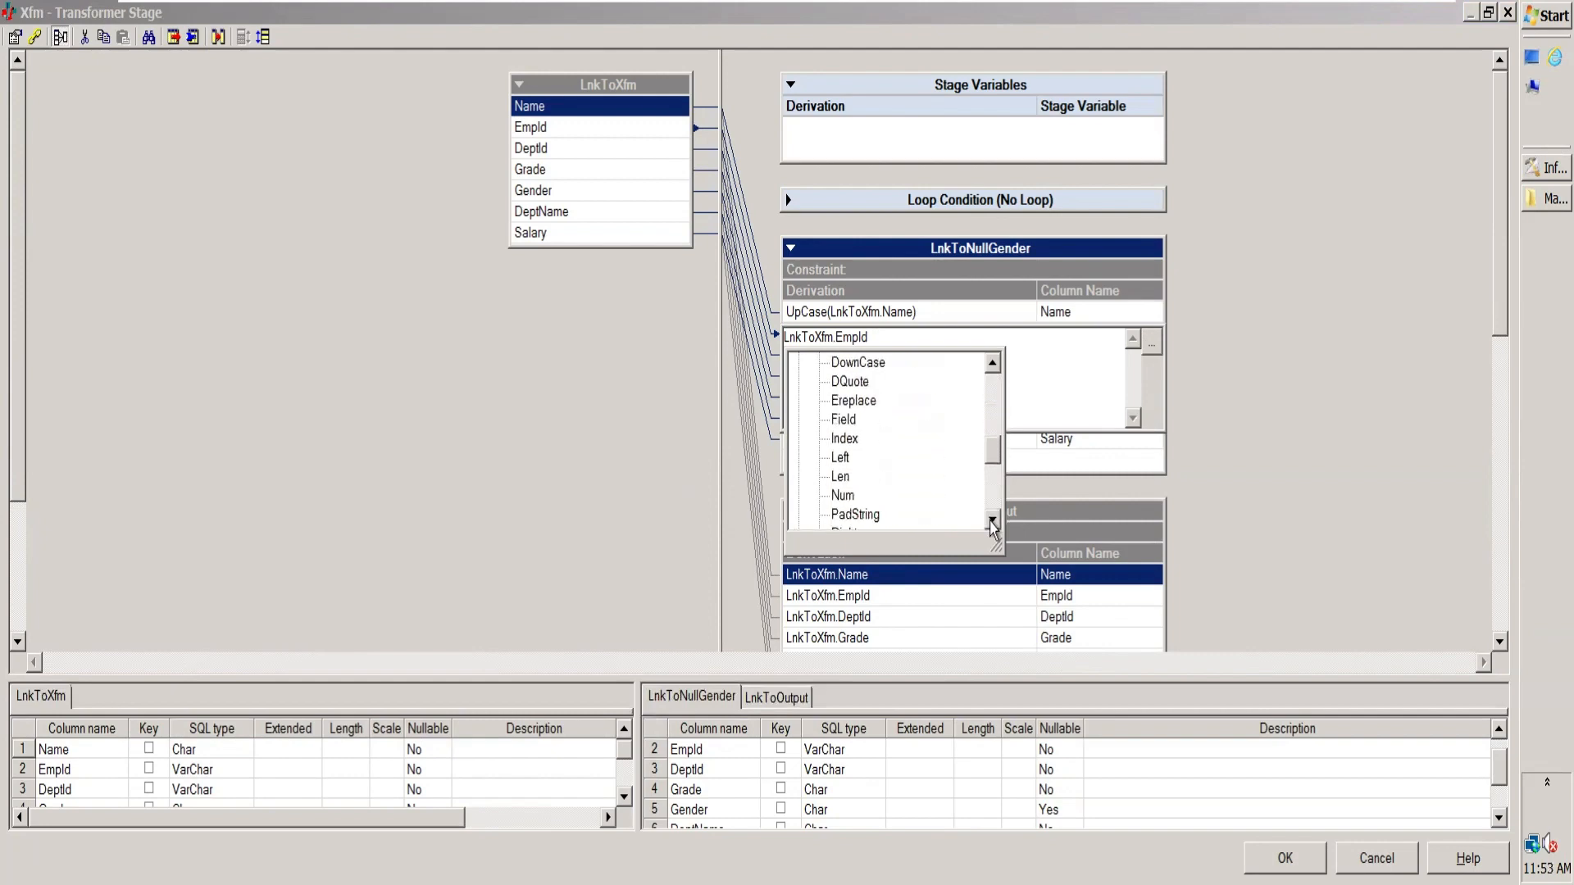
pyautogui.click(992, 521)
pyautogui.click(992, 522)
pyautogui.click(992, 521)
pyautogui.click(992, 521)
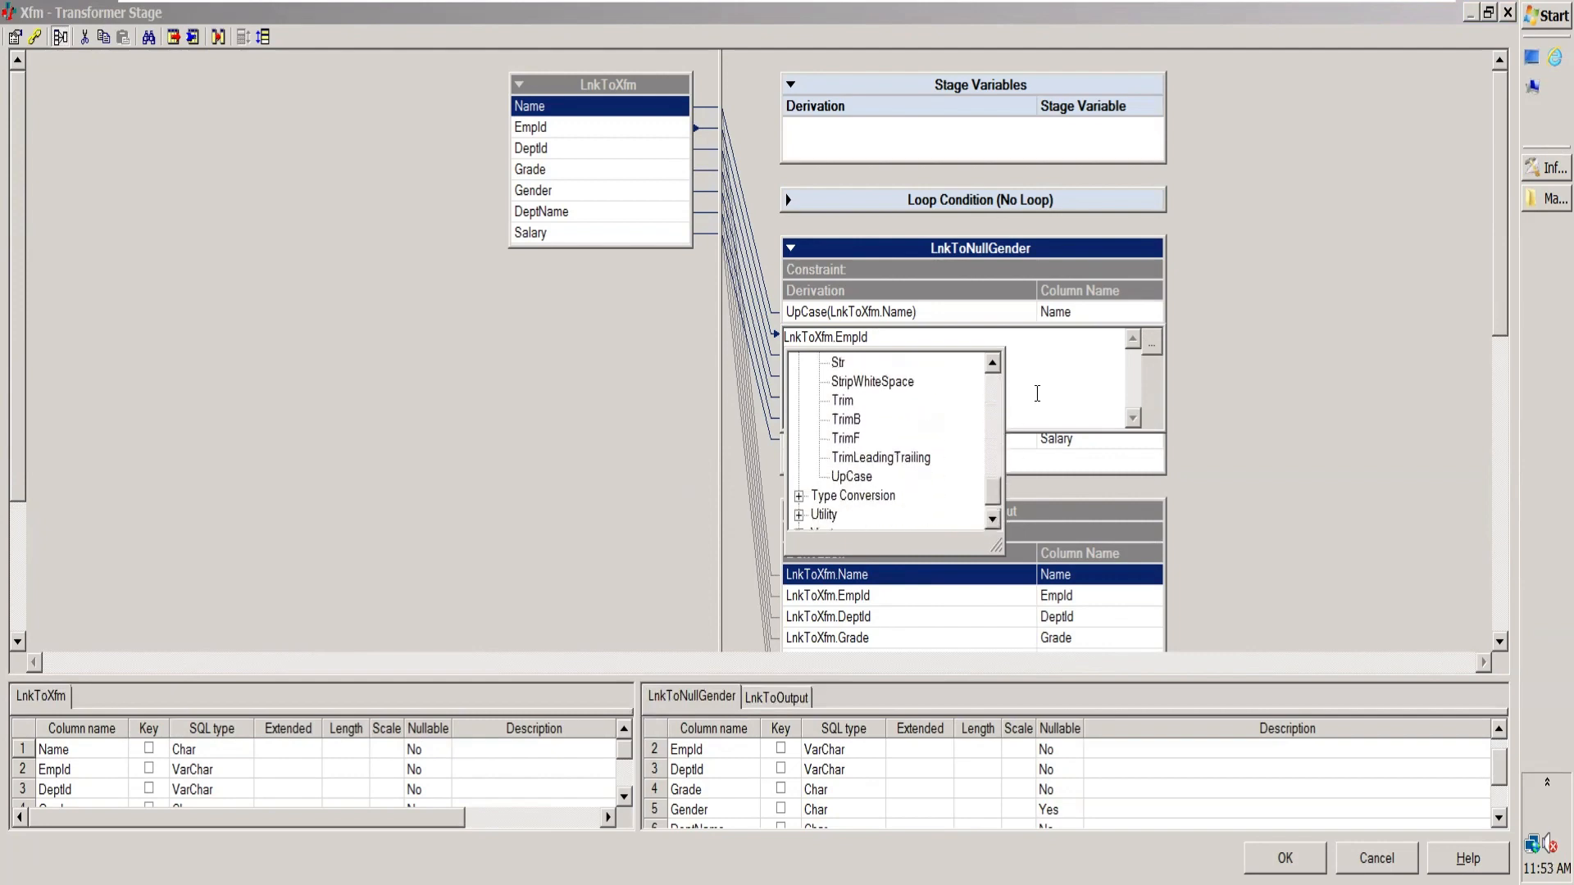
pyautogui.click(1037, 393)
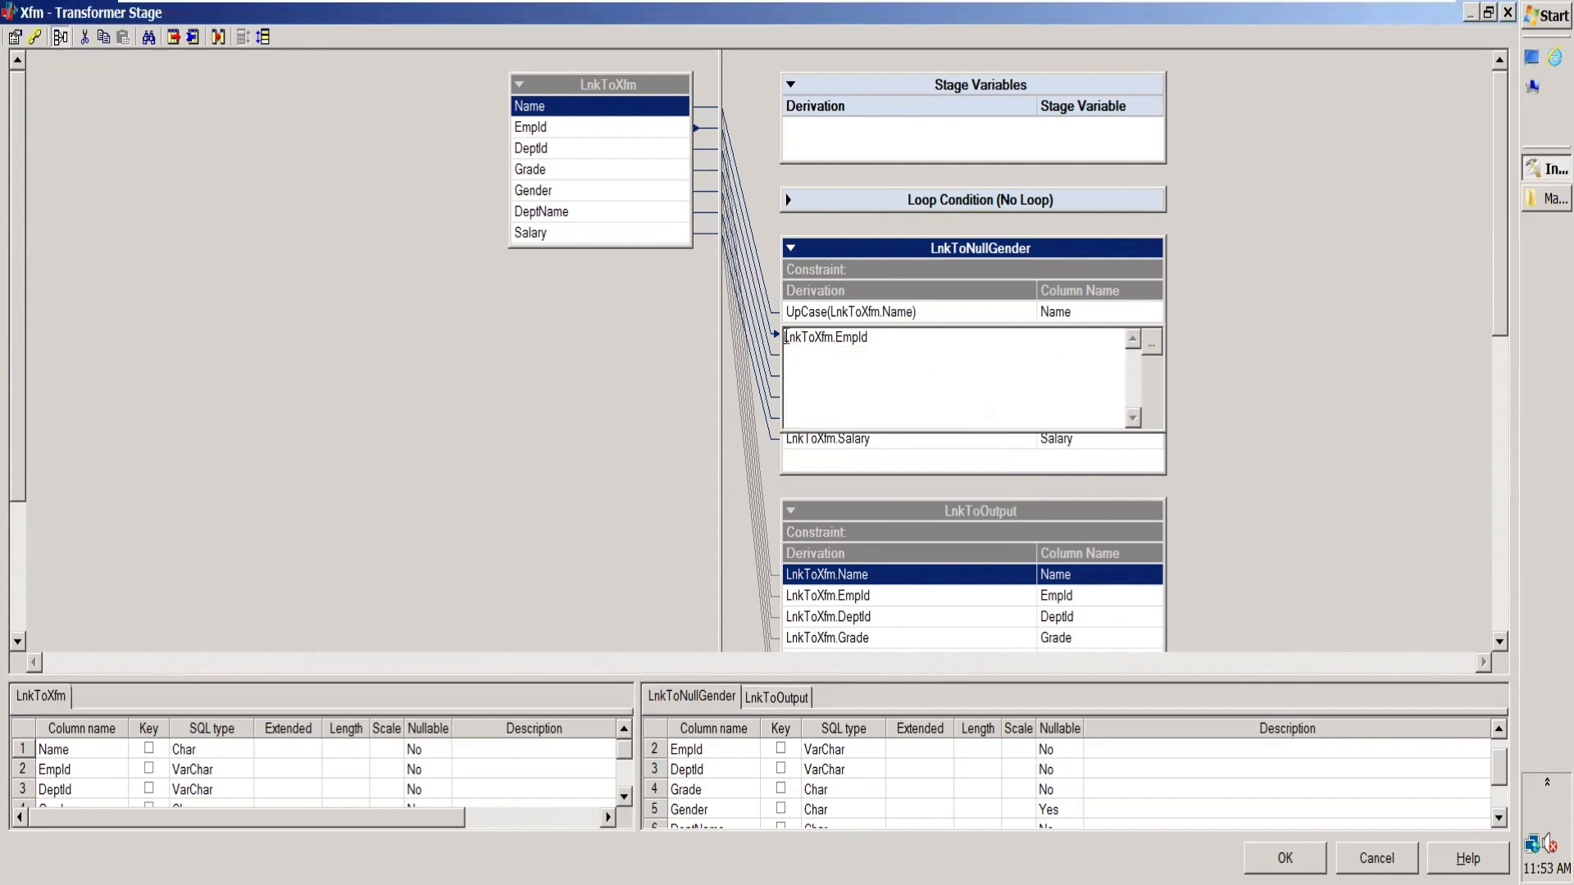
# Step: Prefix the EmpId derivation of LnkToNullGender with the literal "0010" and a colon, giving "0010":LnkToXfm.EmpId
pyautogui.write(':')
pyautogui.write('"')
pyautogui.write('0010')
pyautogui.write('"')
pyautogui.moveTo(817, 337); pyautogui.dragTo(776, 345)
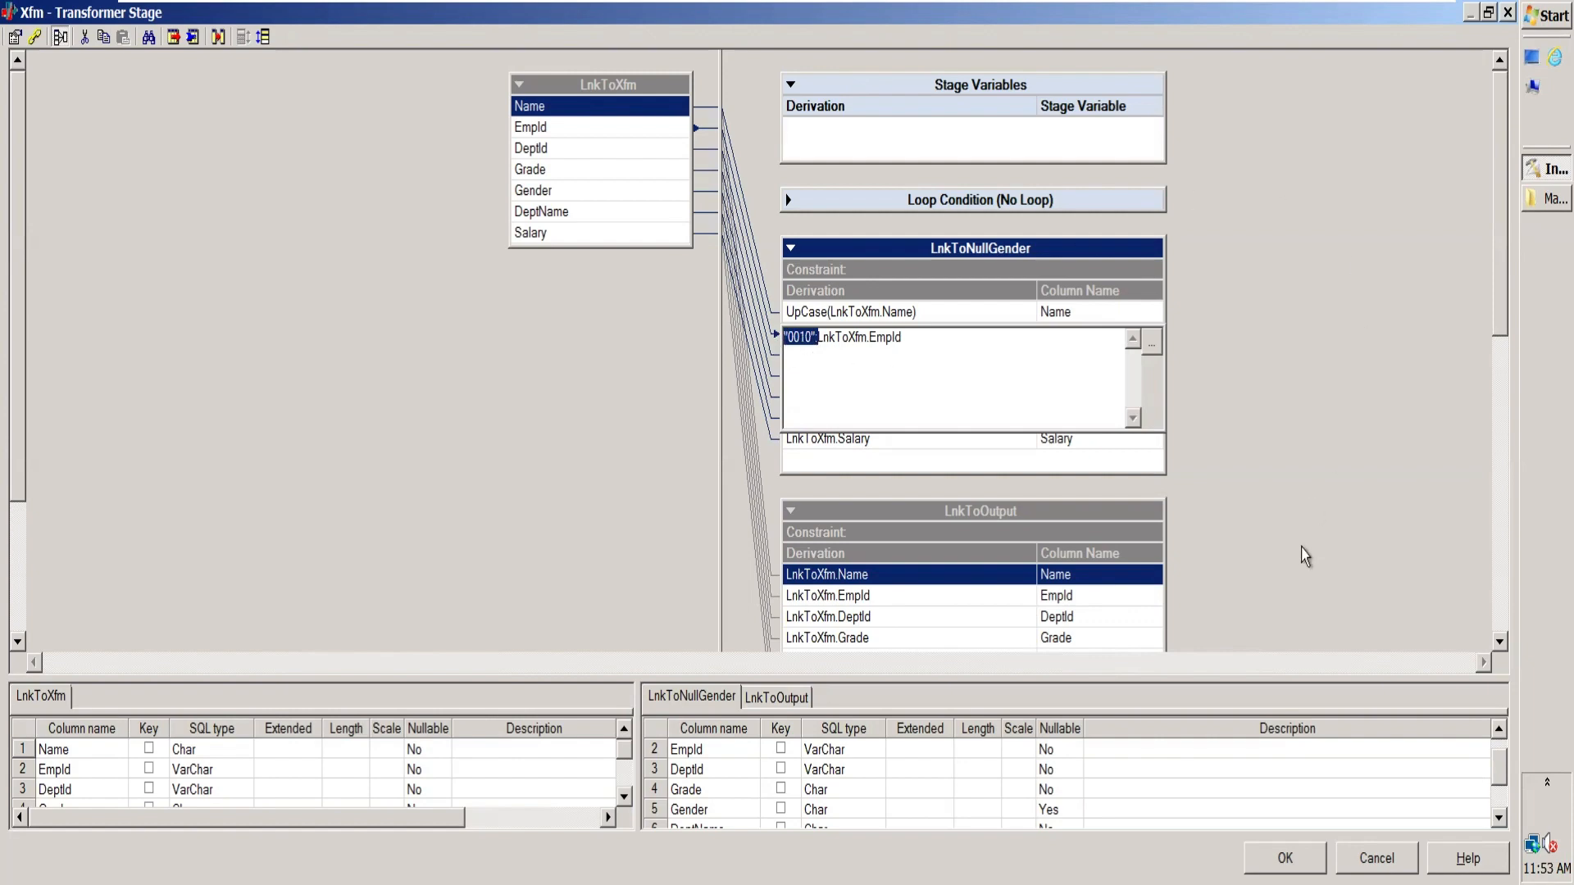
pyautogui.rightClick(1530, 424)
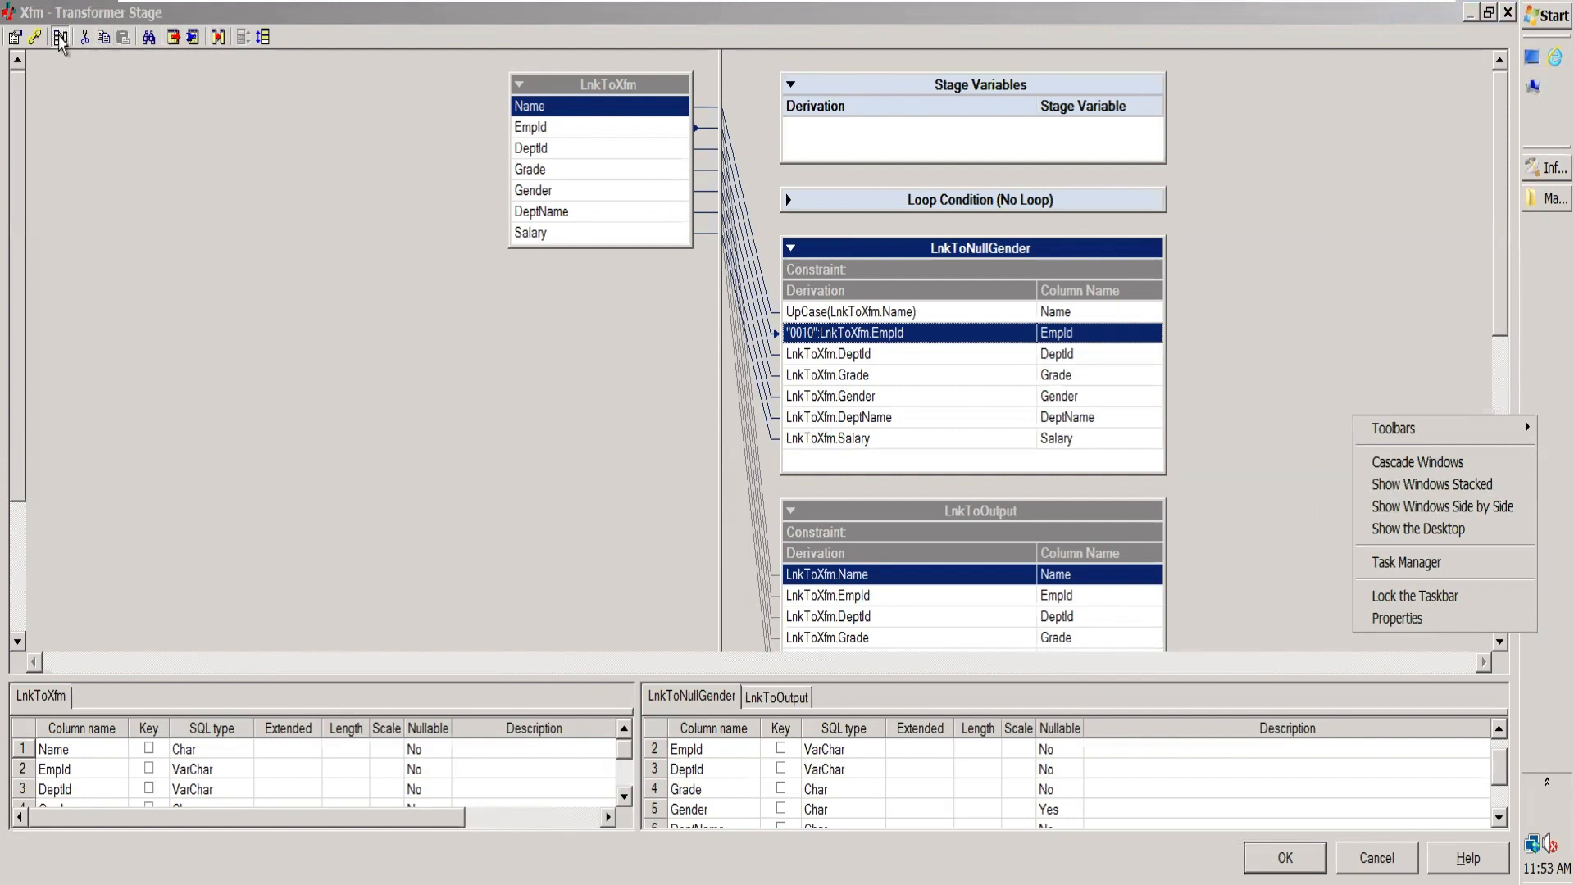
pyautogui.rightClick(1530, 263)
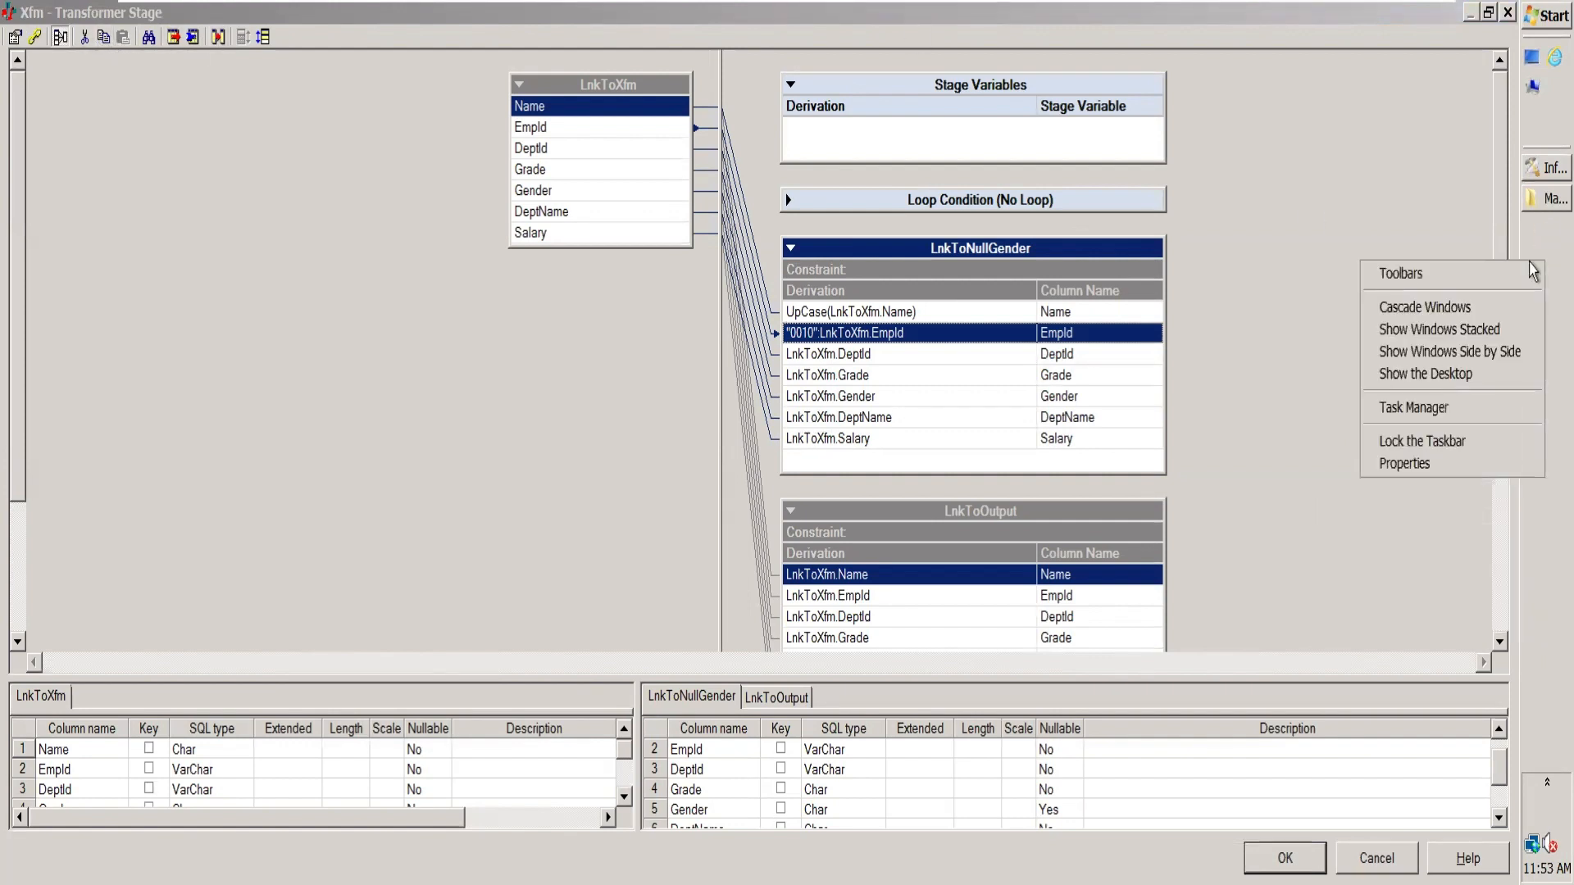
pyautogui.click(1482, 470)
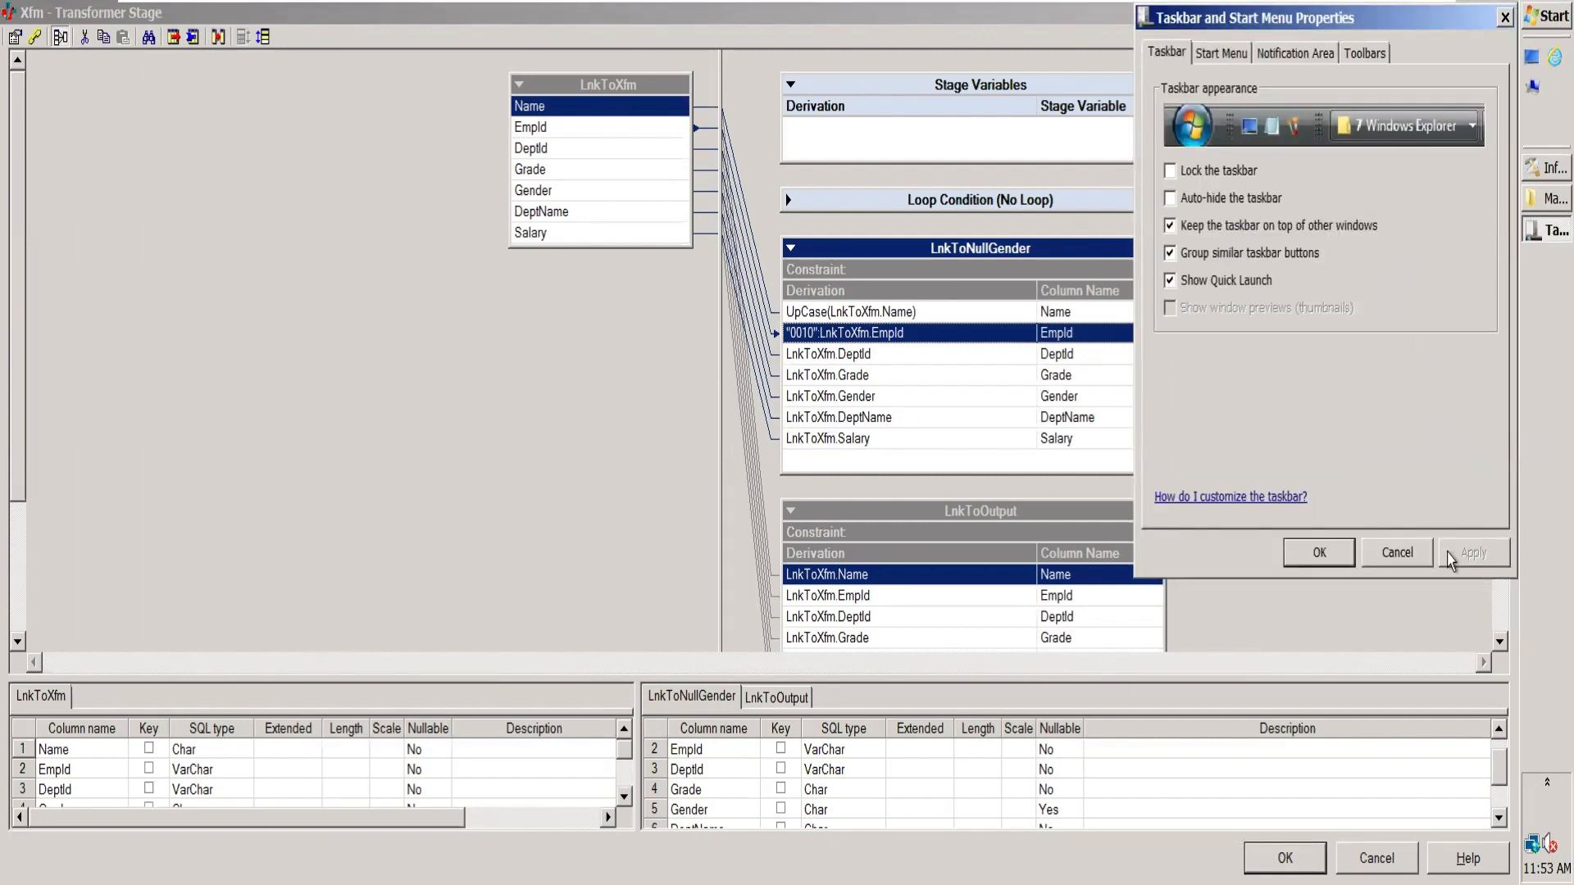
pyautogui.click(1427, 563)
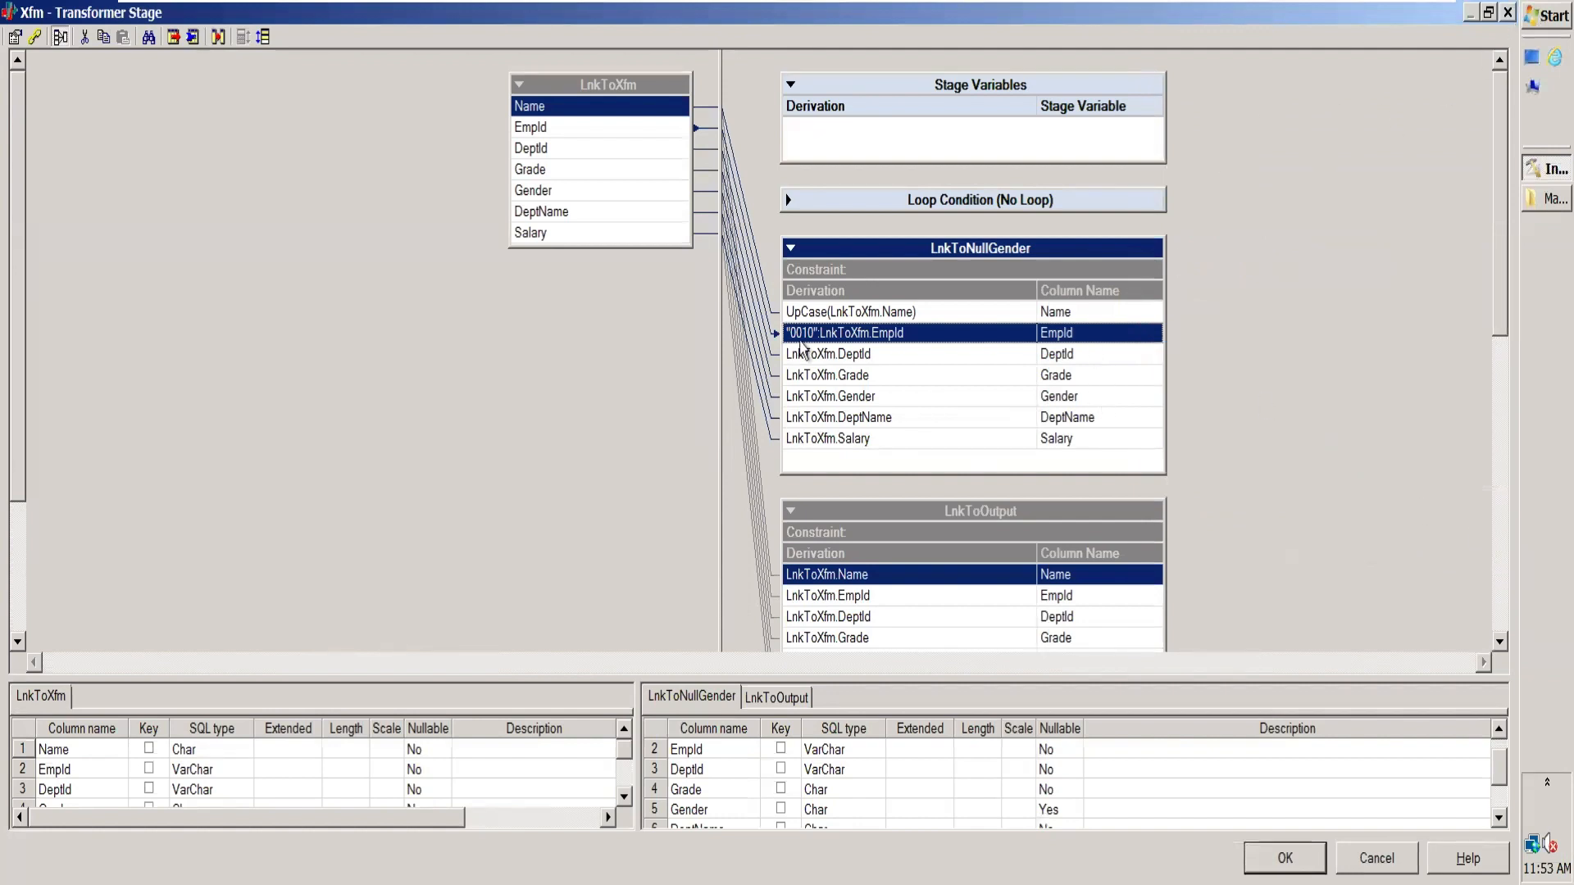
# Step: Copy the full EmpId derivation of LnkToNullGender into a new Notepad document
pyautogui.doubleClick(817, 335)
pyautogui.moveTo(799, 346); pyautogui.dragTo(763, 353)
pyautogui.hotkey('ctrl', 'c')
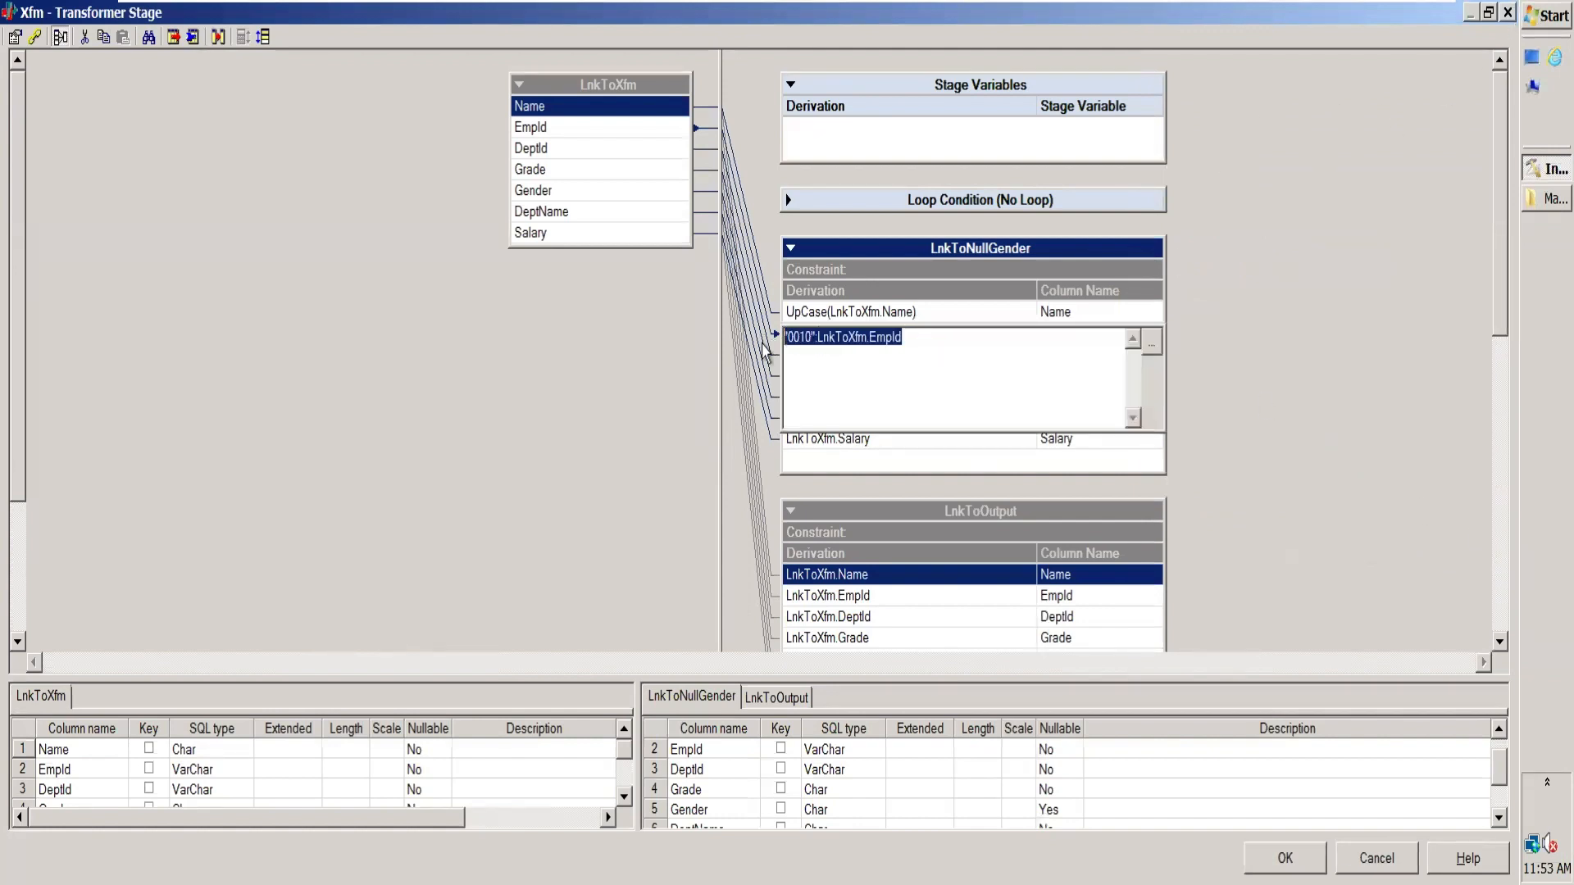
pyautogui.click(1543, 17)
pyautogui.click(1238, 182)
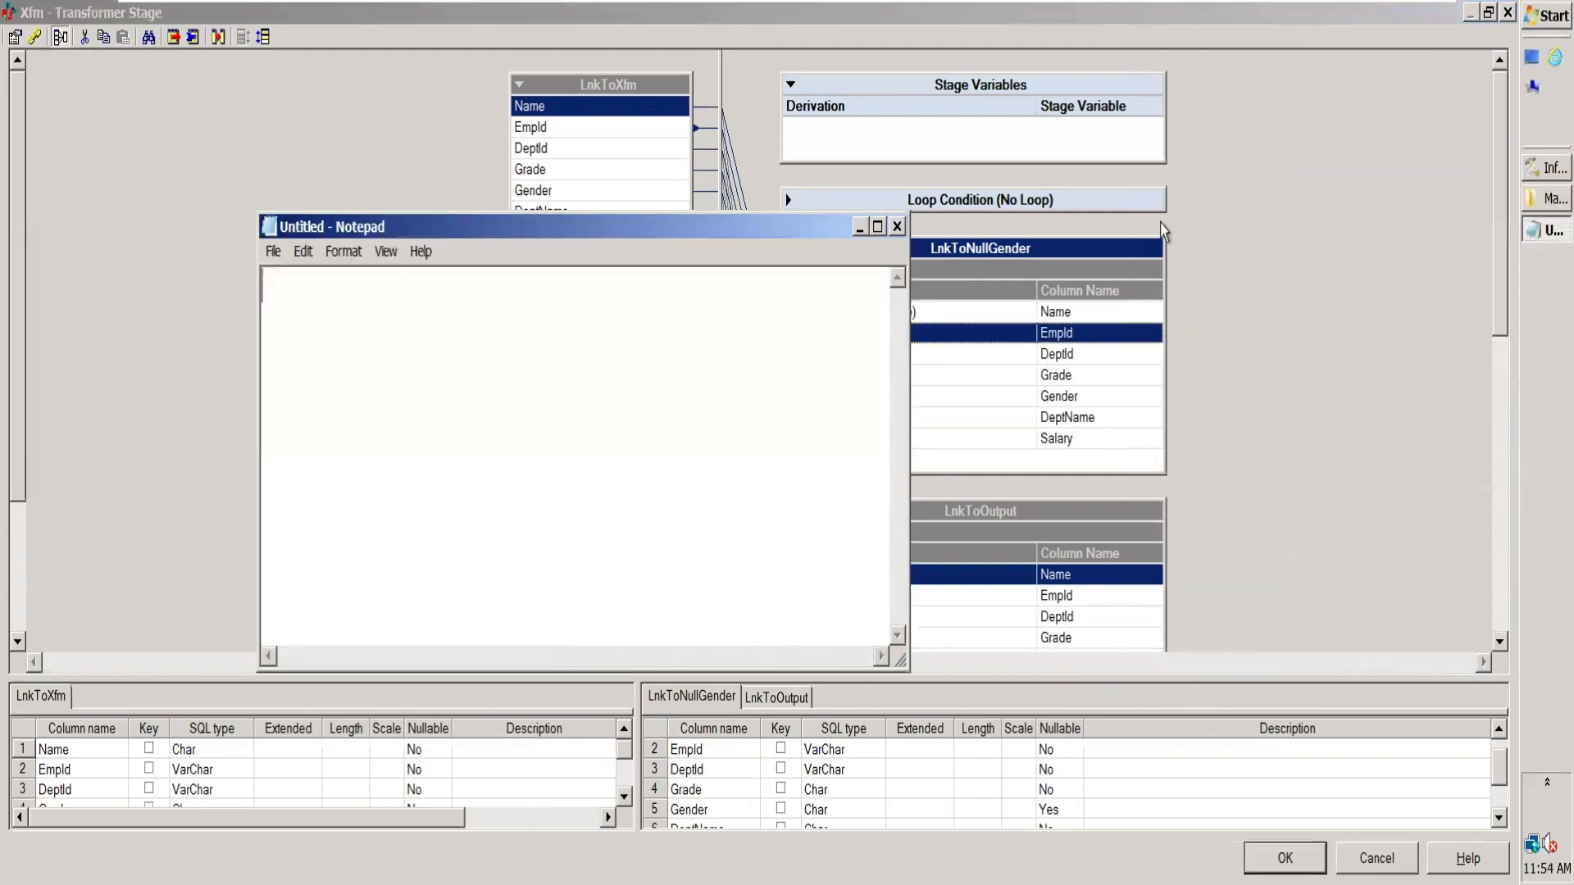
pyautogui.hotkey('ctrl', 'v')
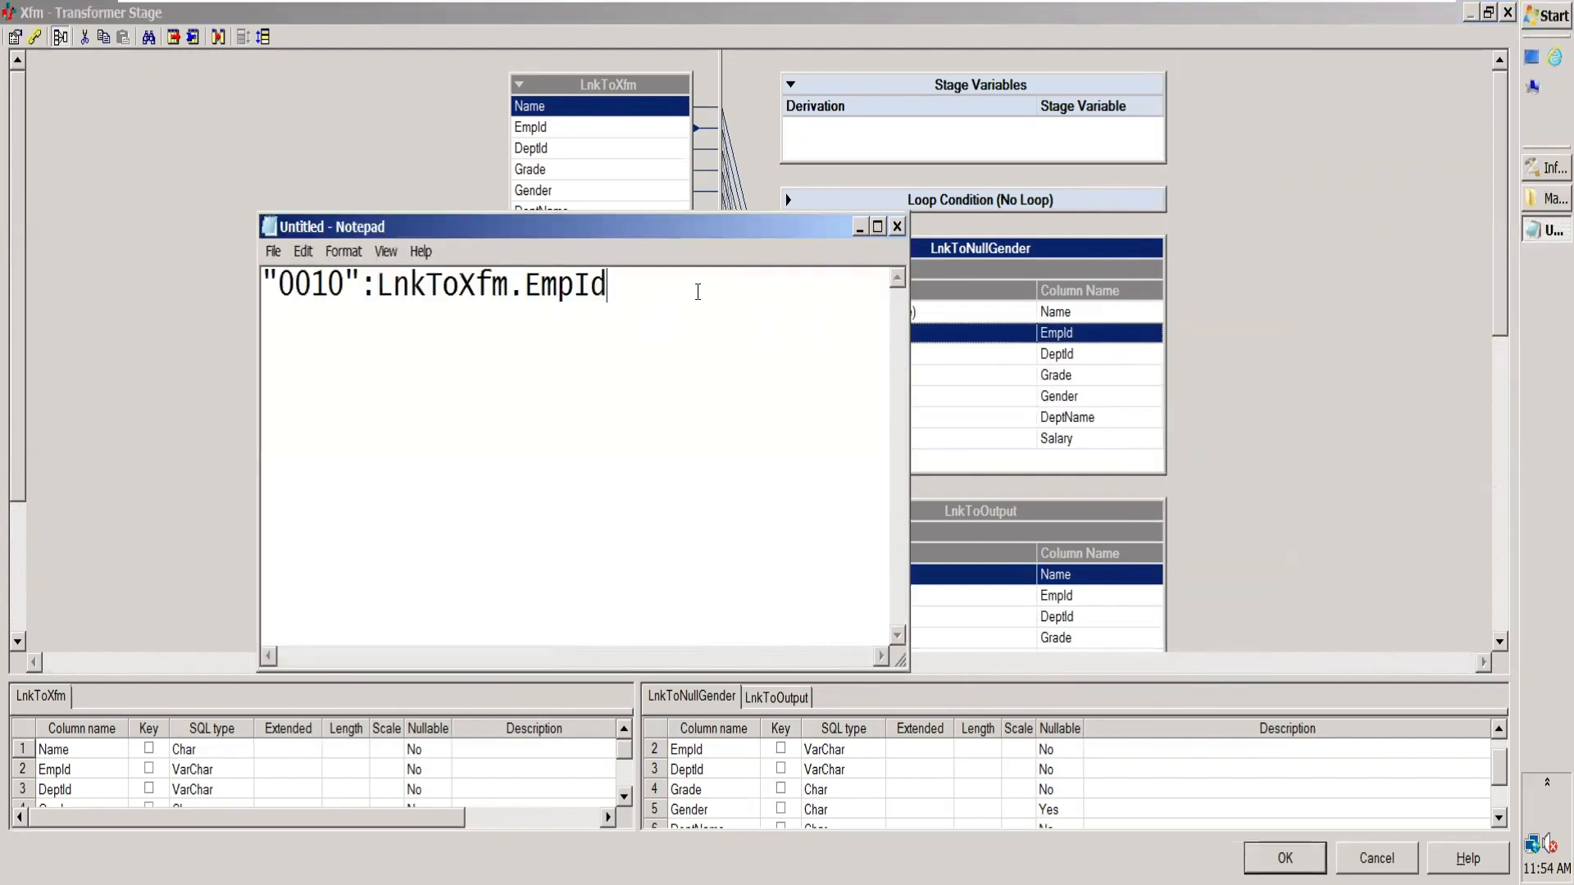
# Step: Highlight the 0010 literal and the colon operator in the pasted expression to examine its parts
pyautogui.moveTo(692, 332); pyautogui.dragTo(187, 291)
pyautogui.click(447, 347)
pyautogui.click(344, 284)
pyautogui.moveTo(344, 285); pyautogui.dragTo(283, 284)
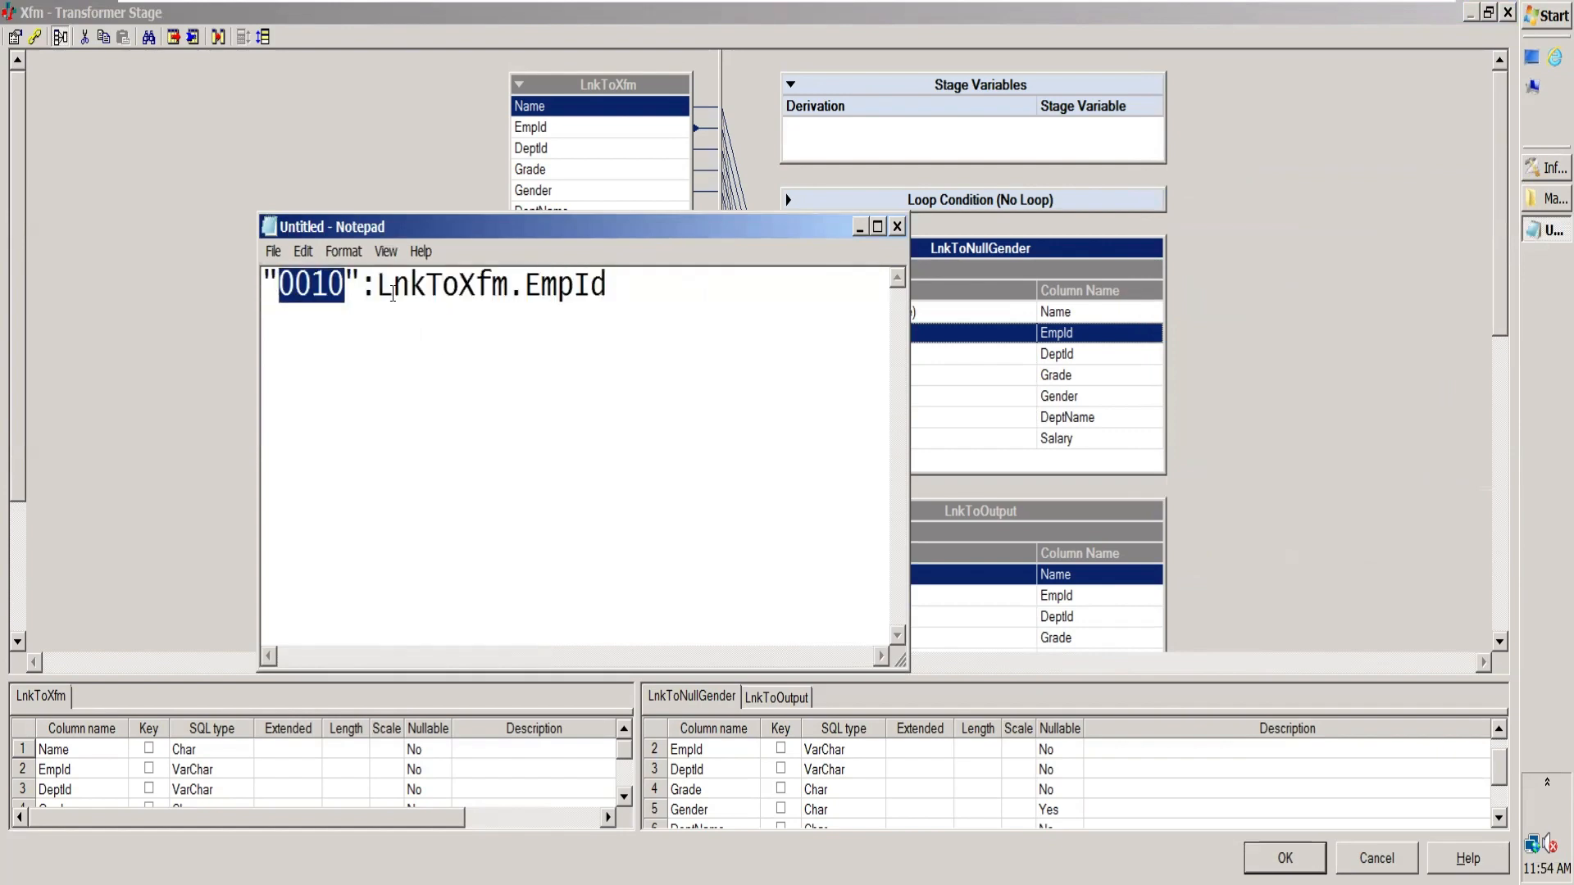
pyautogui.click(363, 285)
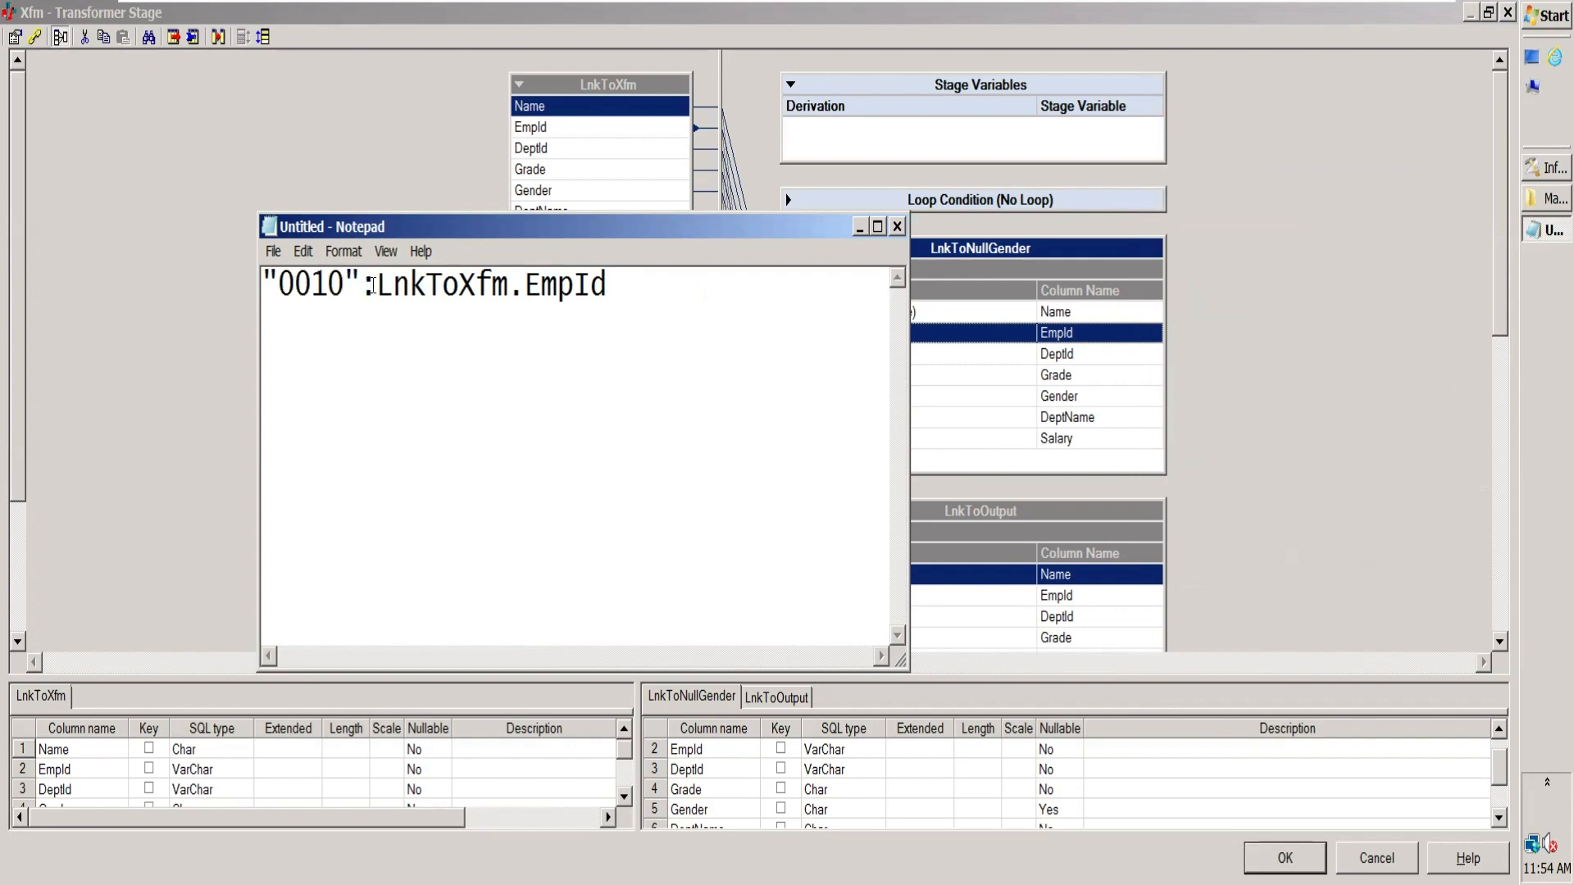
pyautogui.moveTo(372, 285); pyautogui.dragTo(378, 285)
# Step: Add a sample name below the expression, plus an example line joining that name with "Hi" by a colon and its combined result
pyautogui.press('End')
pyautogui.press('Return')
pyautogui.write('Jhansi')
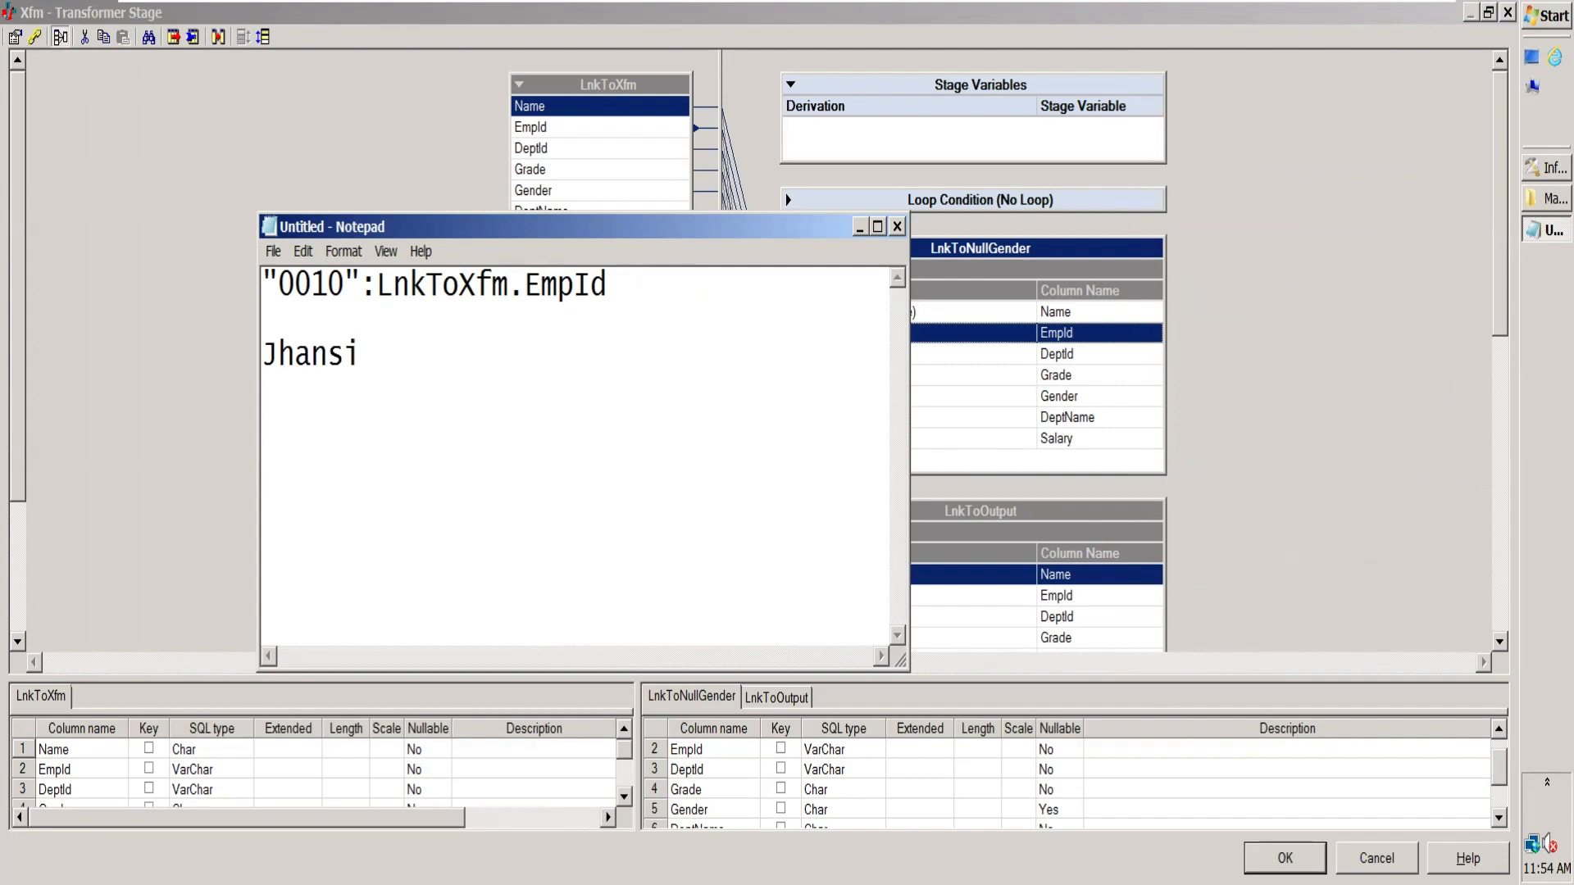
pyautogui.press('Return')
pyautogui.press('Return')
pyautogui.write('Jhansi : "Hi')
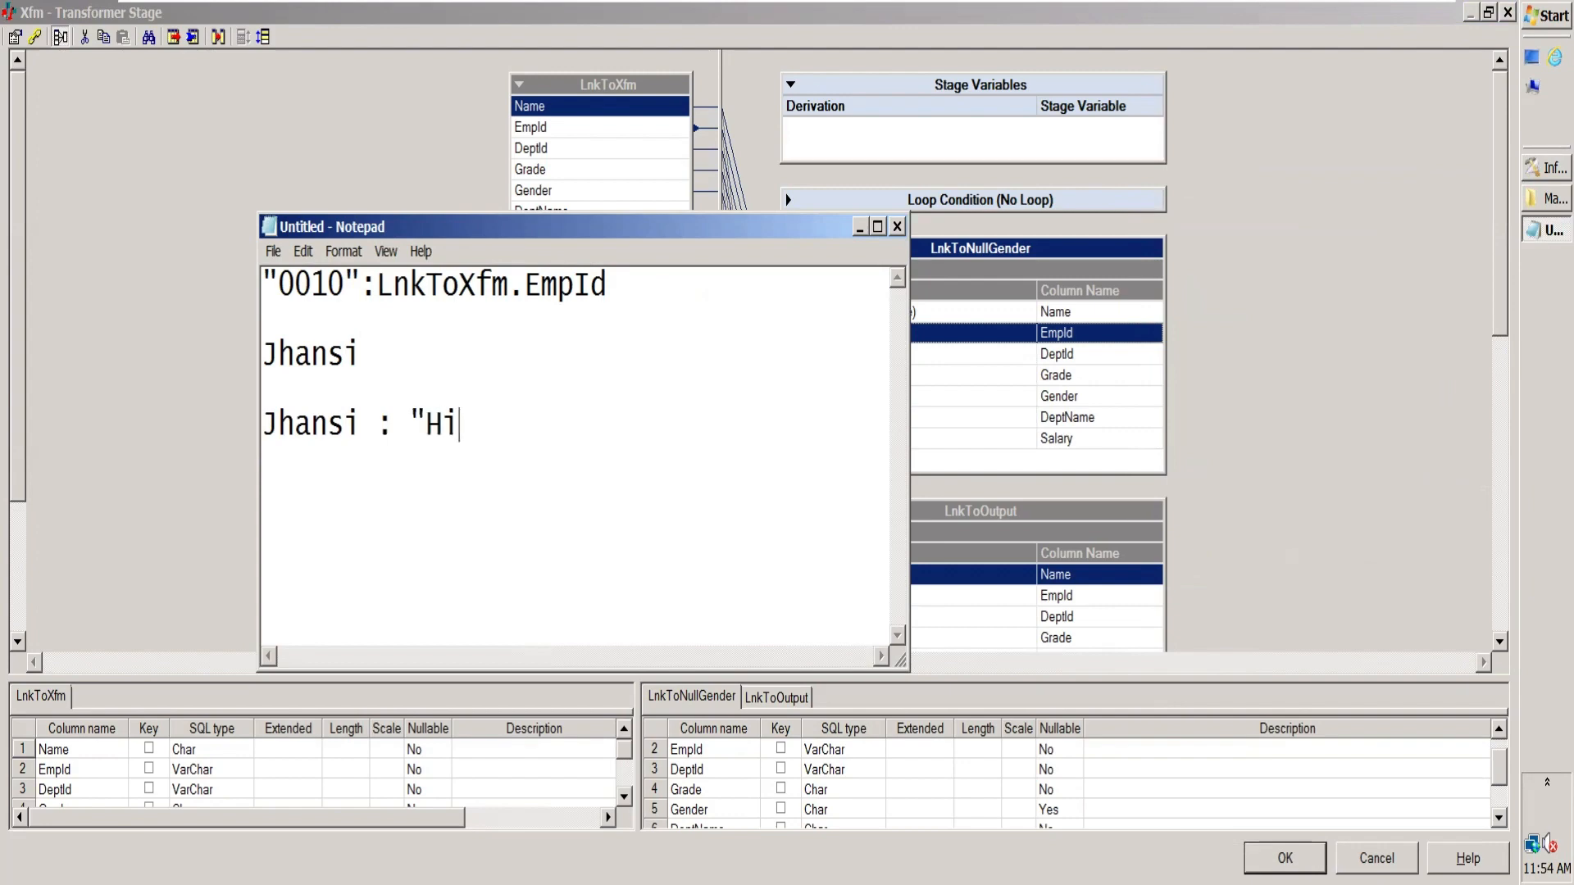
pyautogui.write('" --- > JhansiHi')
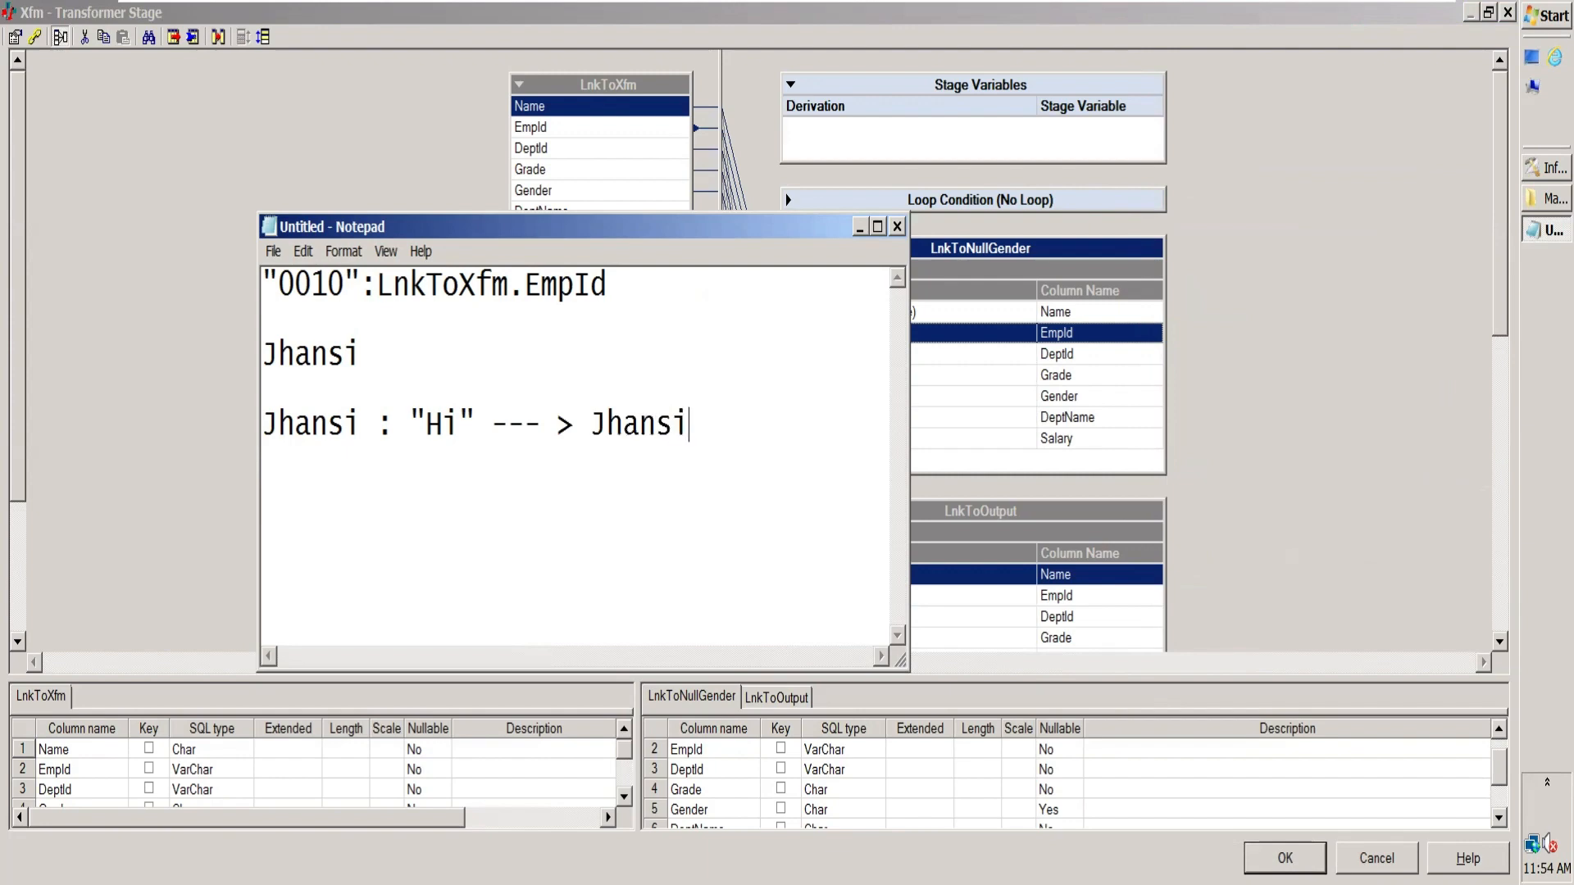
# Step: Add a second concatenation example reading "Hi" : "How are you" ---> HiHow are you
pyautogui.press('Return')
pyautogui.press('Return')
pyautogui.write('H')
pyautogui.press('BackSpace')
pyautogui.write('"Hi" ')
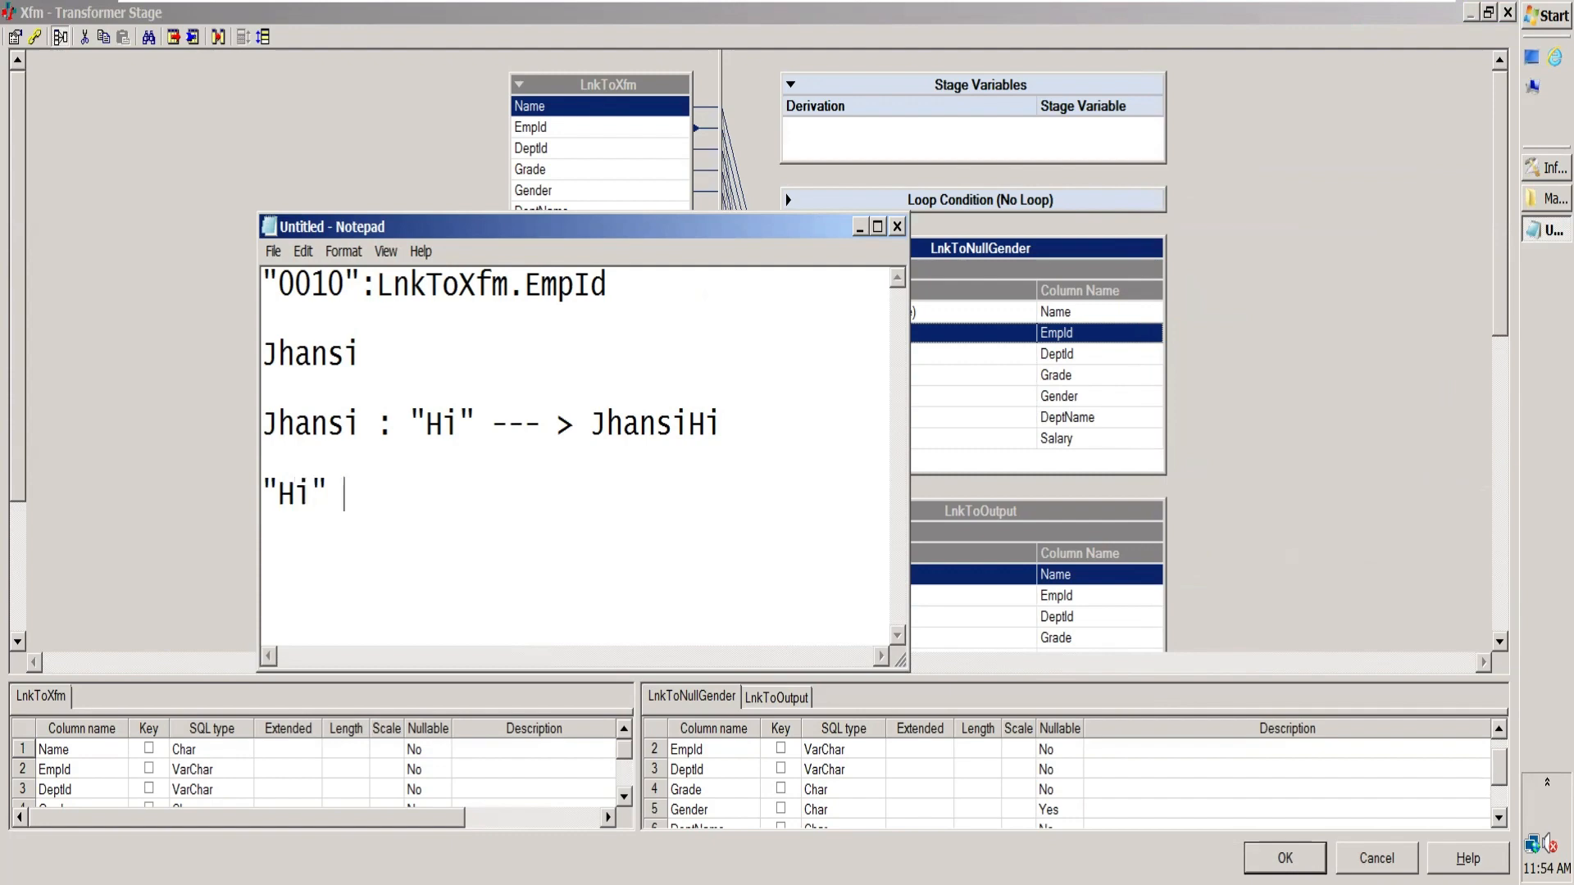
pyautogui.write(': "Hw')
pyautogui.press('BackSpace')
pyautogui.write('ow are')
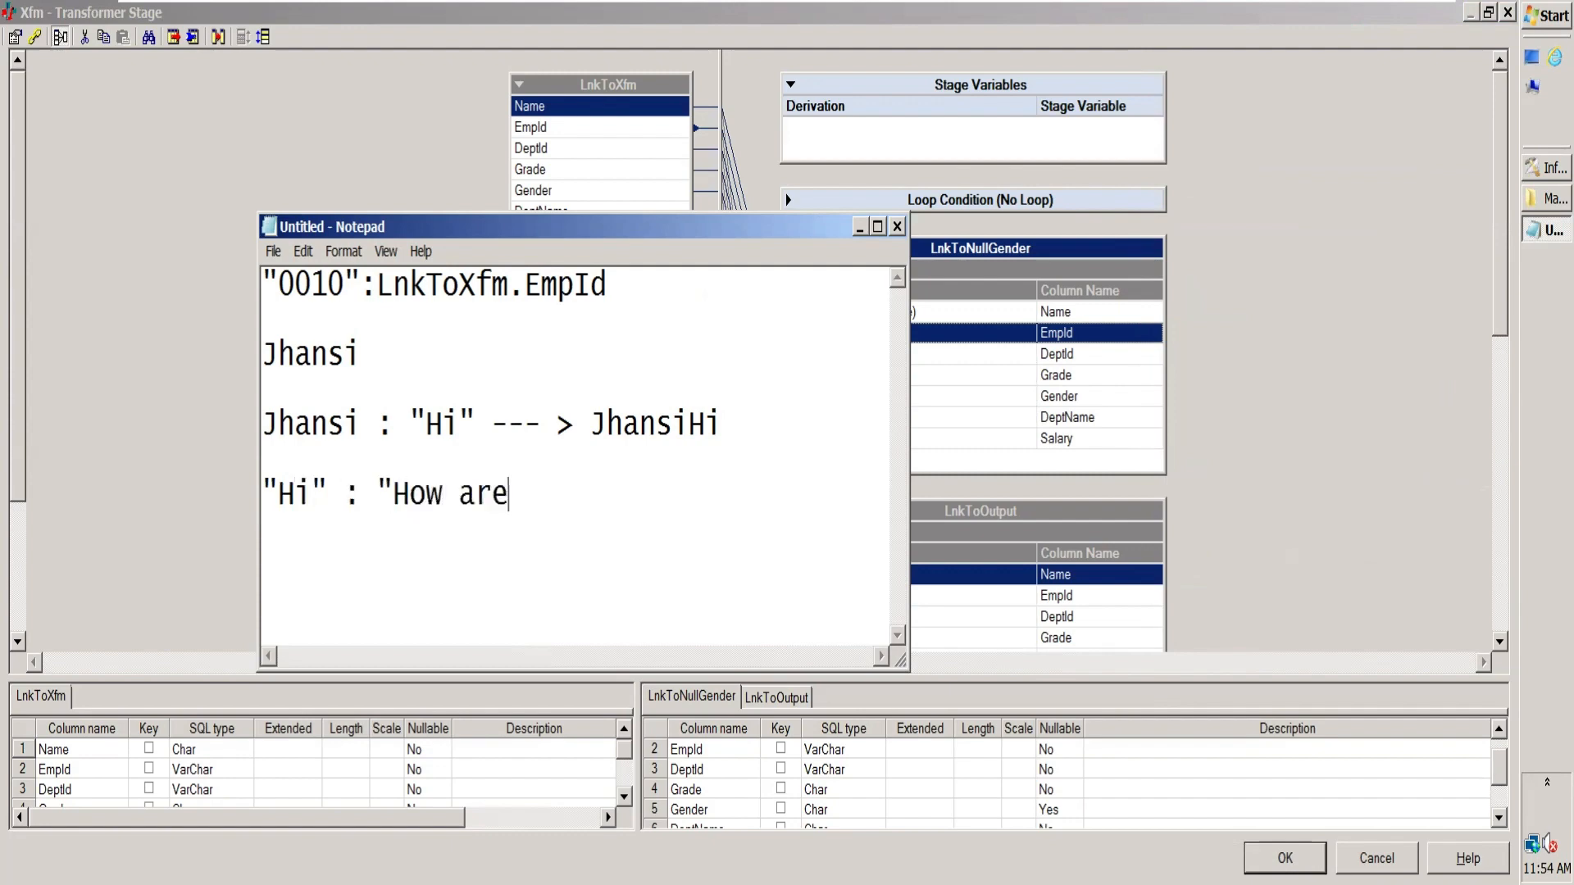
pyautogui.write(' you" ---> Hi ')
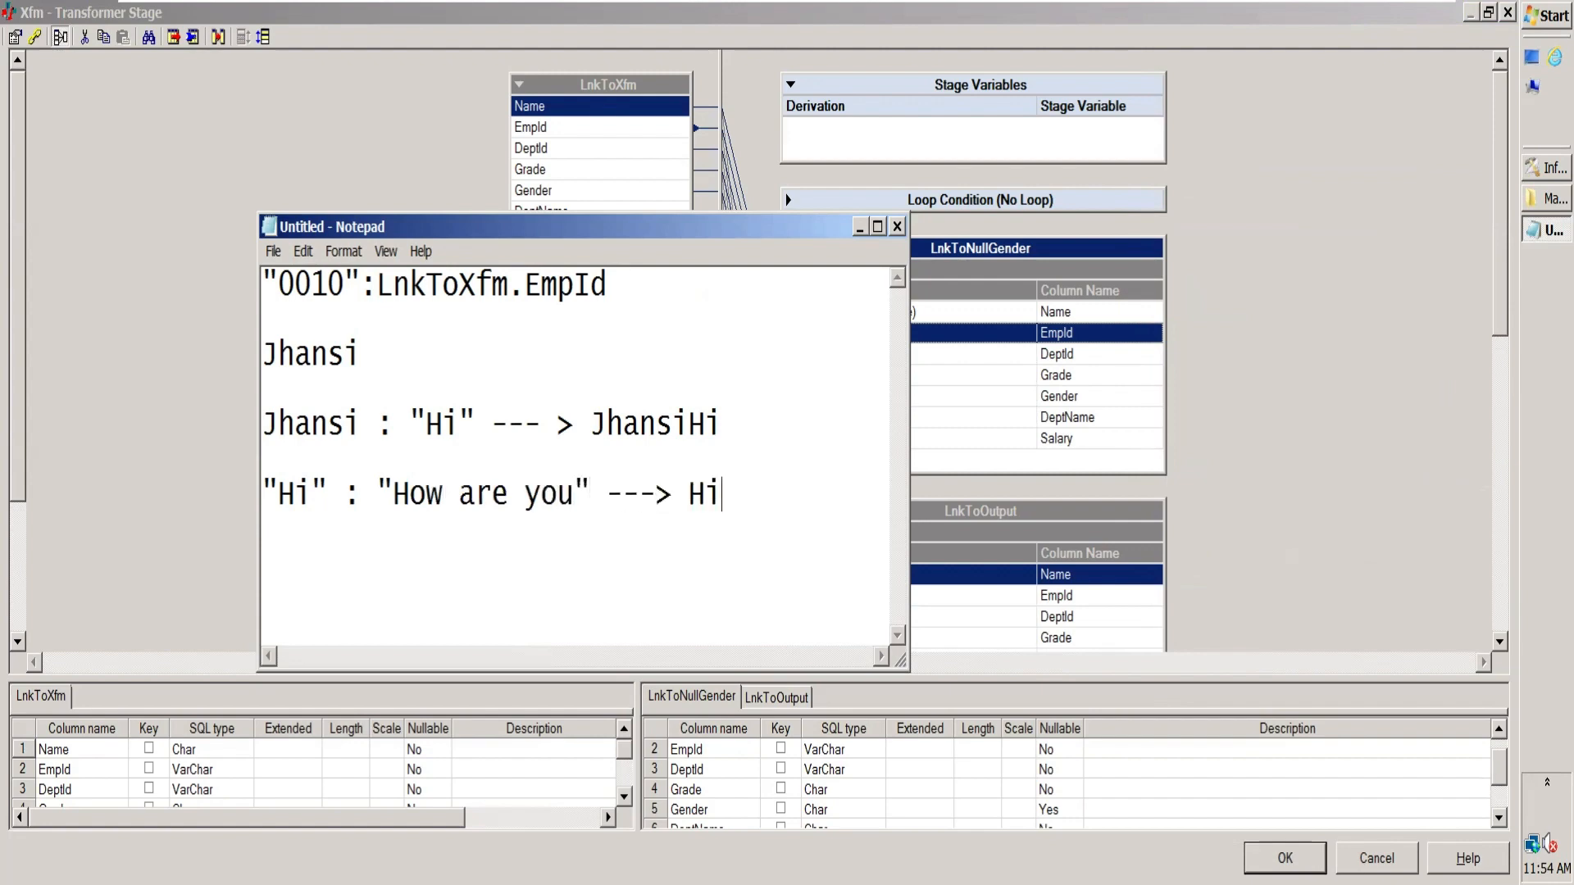
pyautogui.write('Howar')
pyautogui.press('BackSpace')
pyautogui.press('BackSpace')
pyautogui.write('are you')
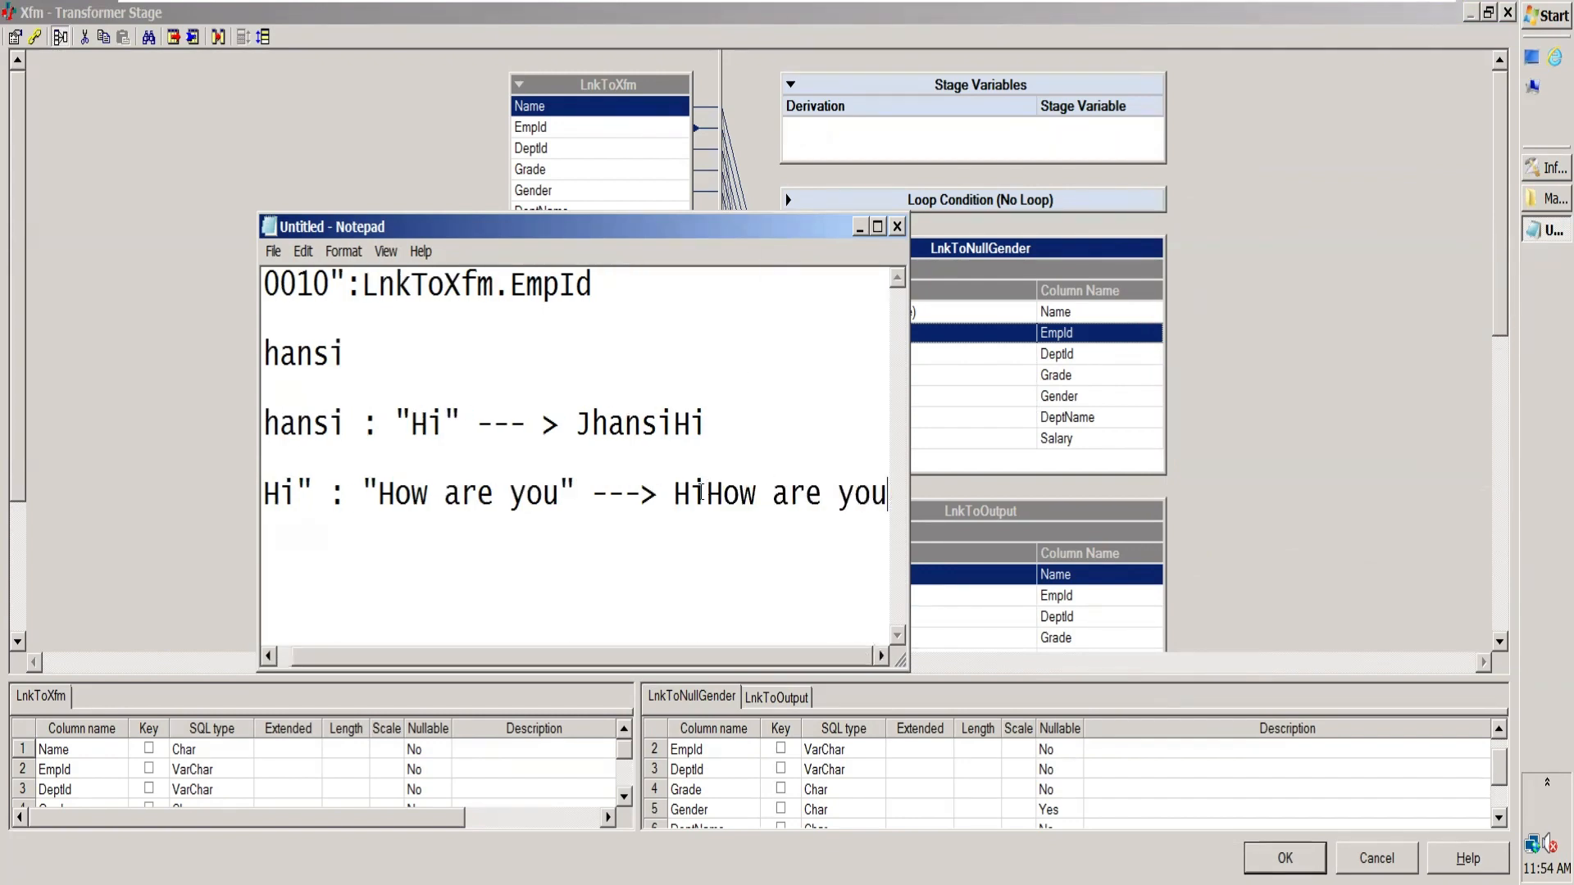
# Step: Insert a space before How in the quoted string of the second example and highlight the colon operator
pyautogui.click(374, 486)
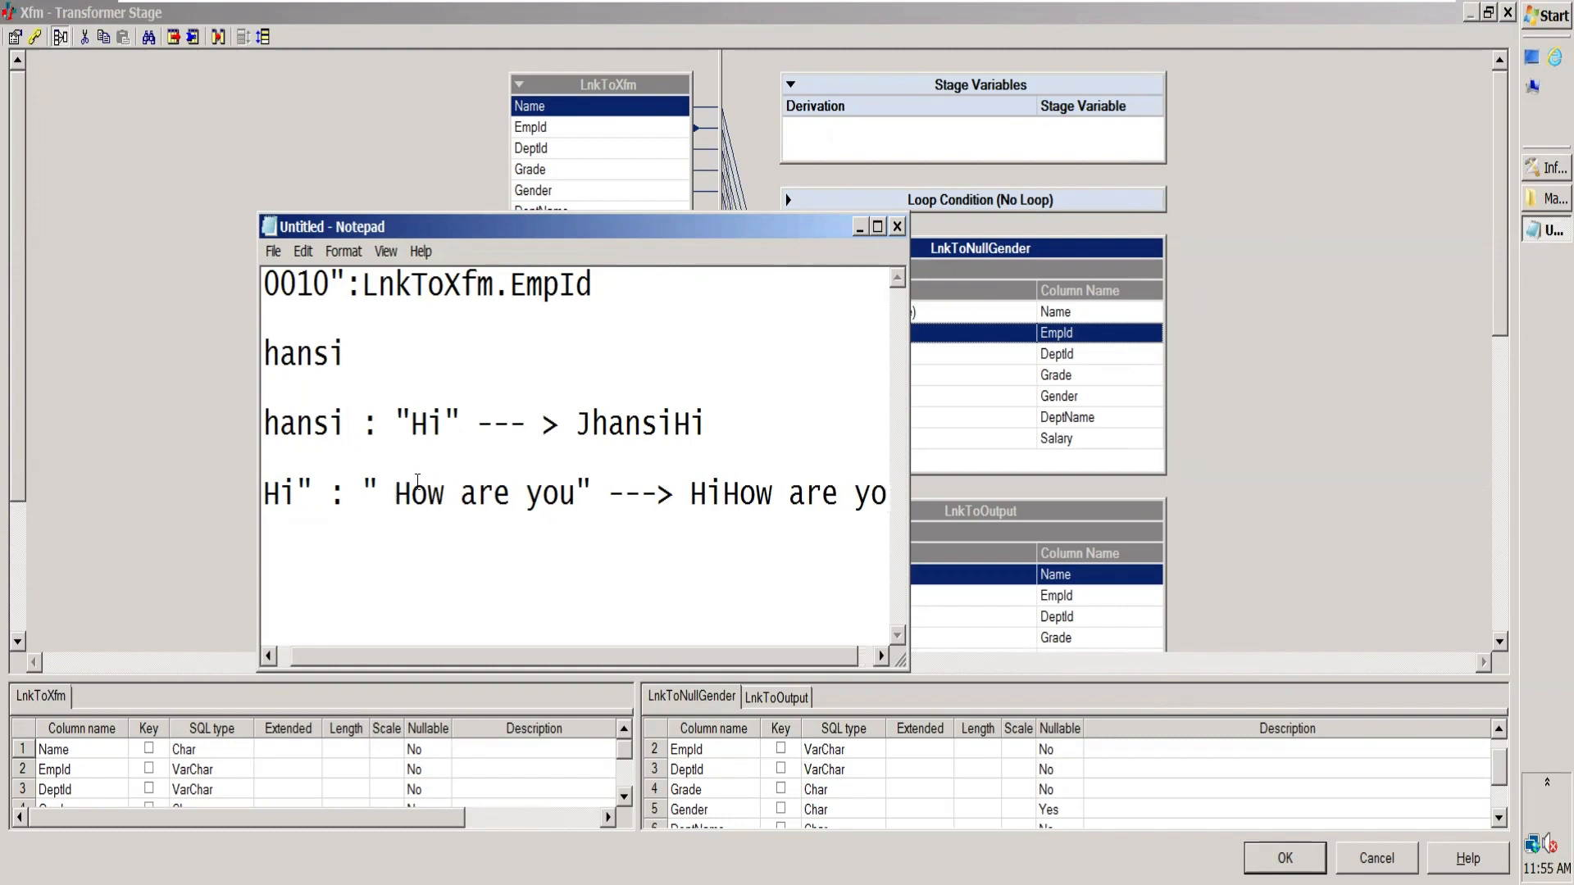
pyautogui.moveTo(346, 496); pyautogui.dragTo(329, 495)
pyautogui.moveTo(736, 658); pyautogui.dragTo(558, 642)
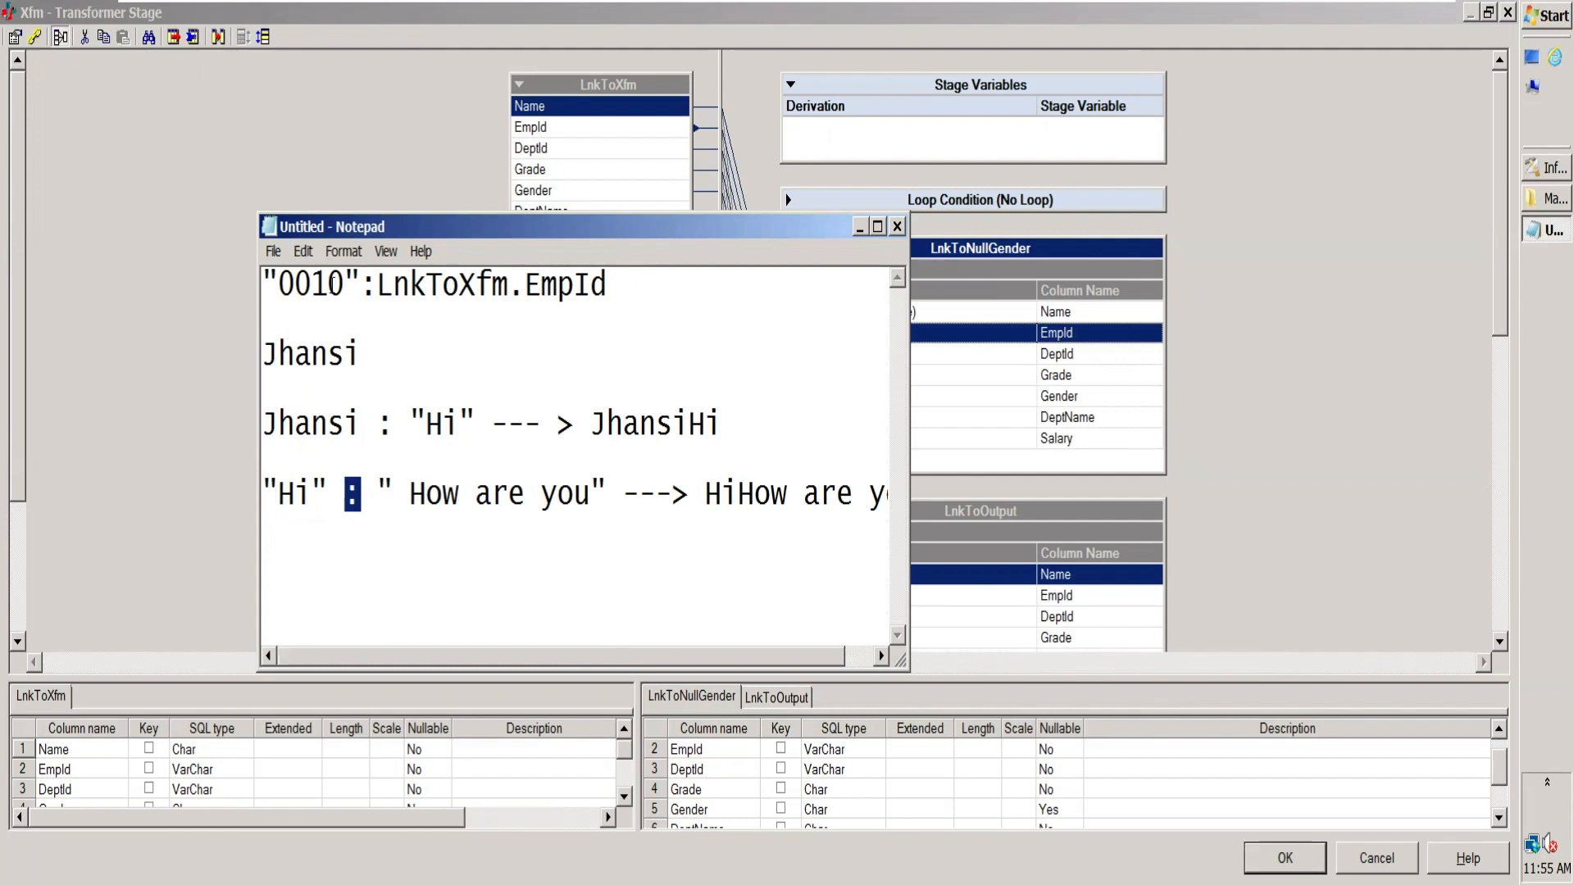
# Step: Highlight the 0010 literal and the quoted "Hi" in the notes to examine them, and minimize Notepad
pyautogui.doubleClick(334, 285)
pyautogui.moveTo(356, 285); pyautogui.dragTo(273, 284)
pyautogui.moveTo(476, 425); pyautogui.dragTo(410, 424)
pyautogui.click(859, 227)
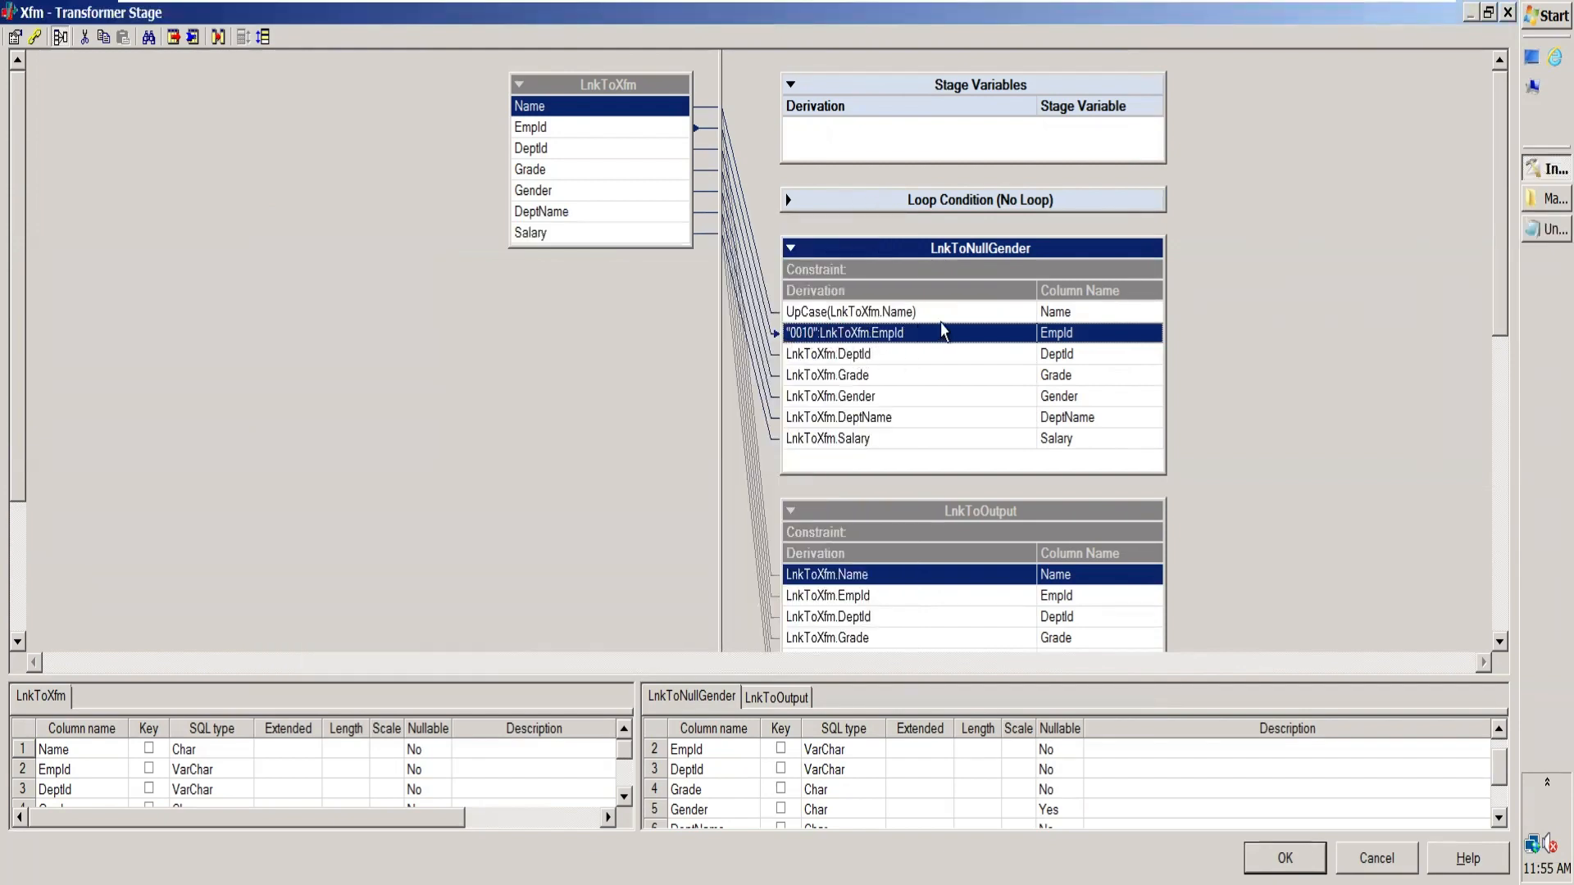
# Step: Select the DeptId derivation in LnkToNullGender and switch to the Excel mapping sheet to check the deptno transformation rule
pyautogui.click(896, 355)
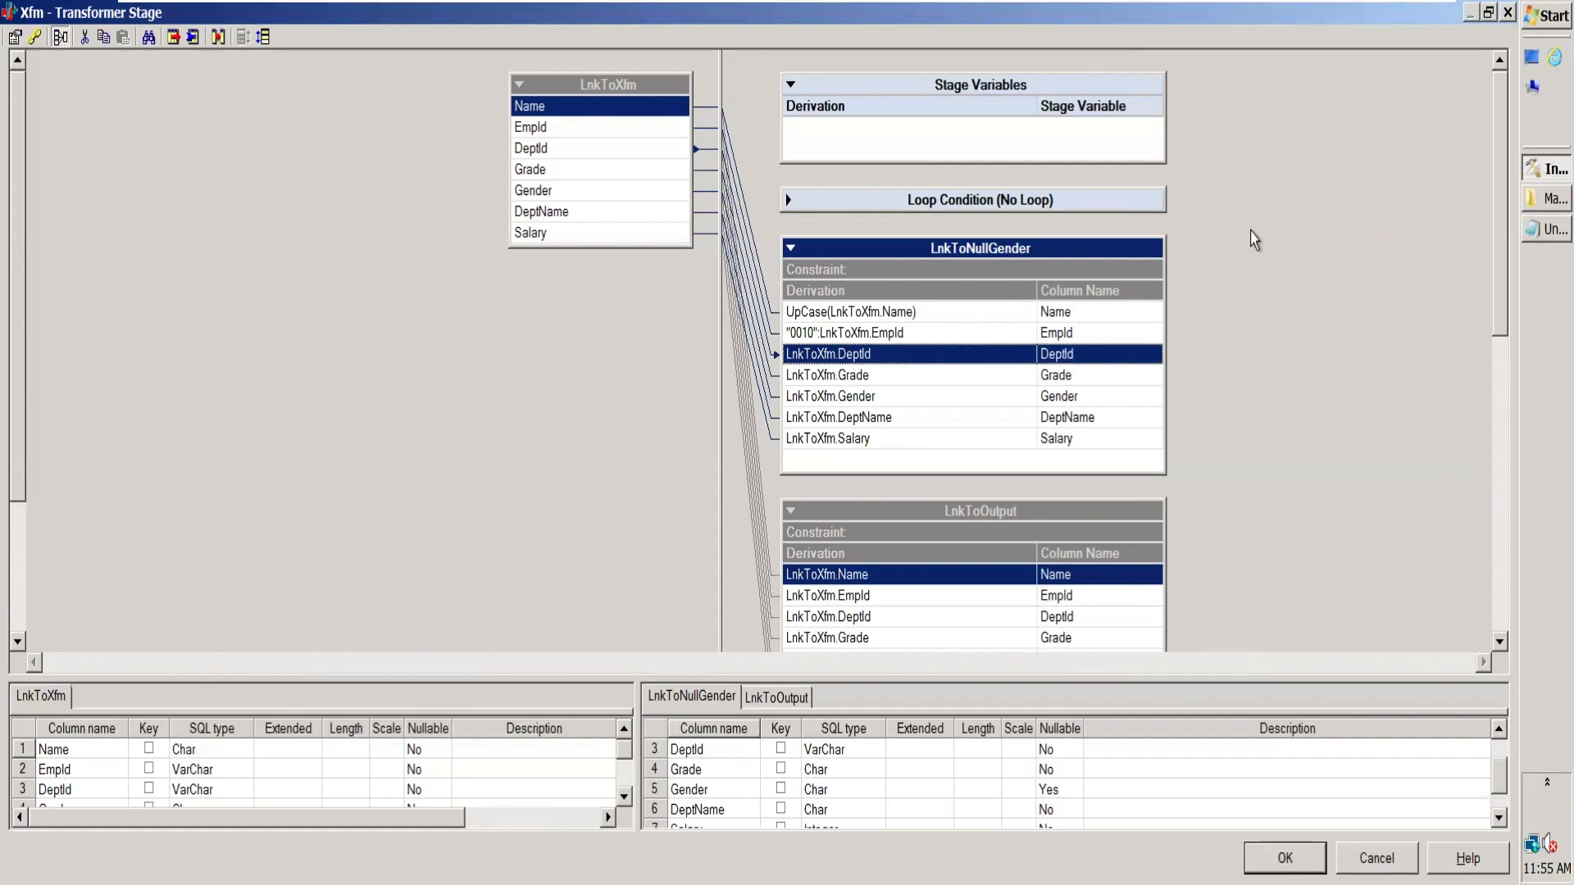
pyautogui.moveTo(1435, 10)
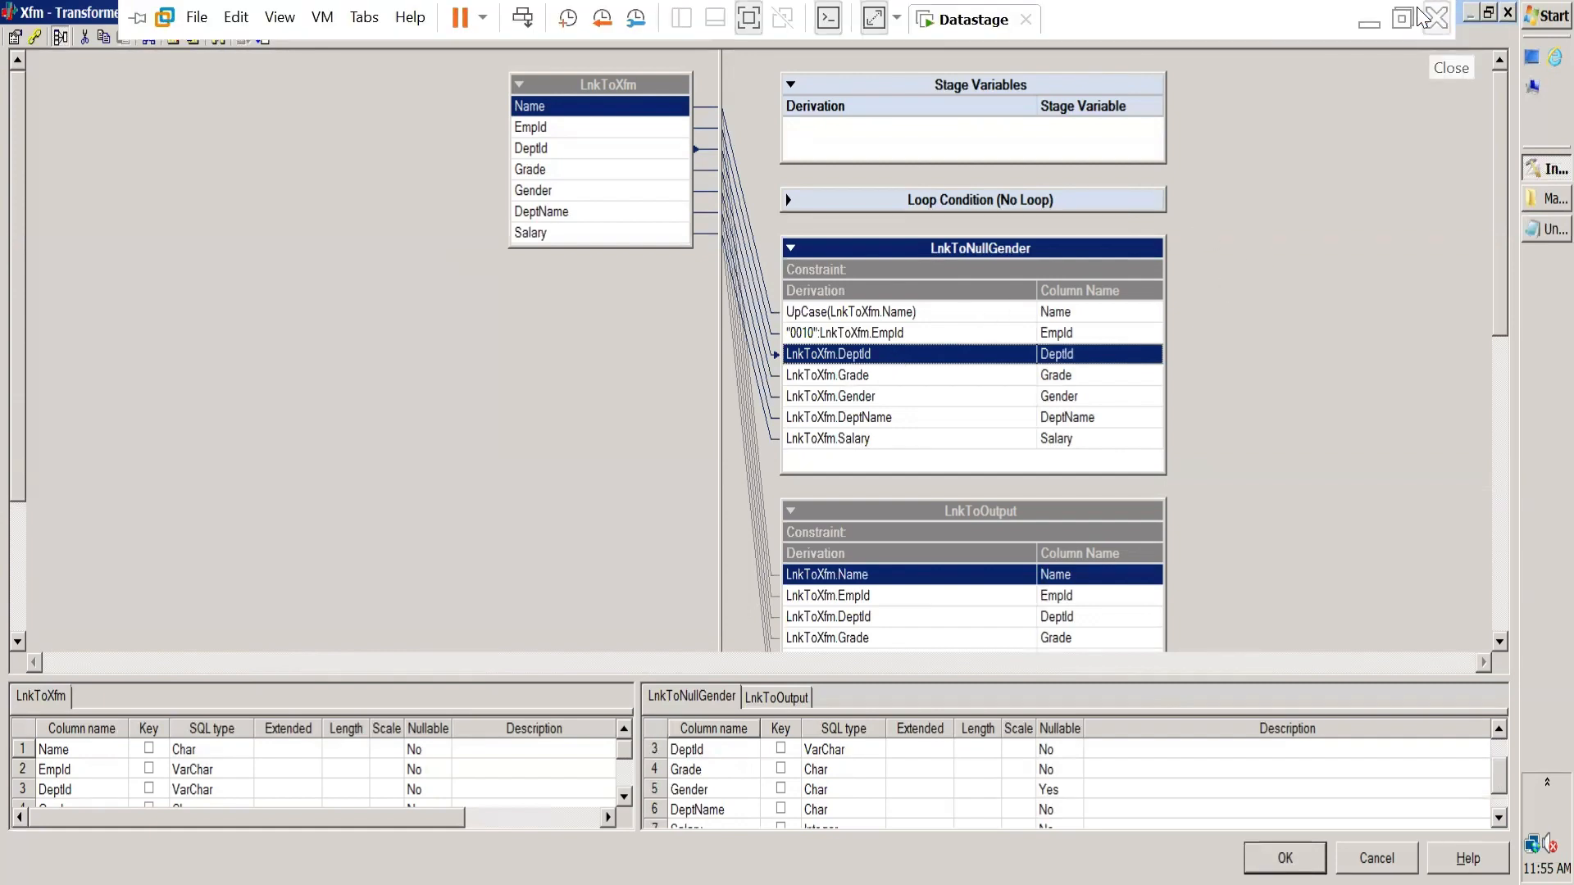
pyautogui.click(1368, 22)
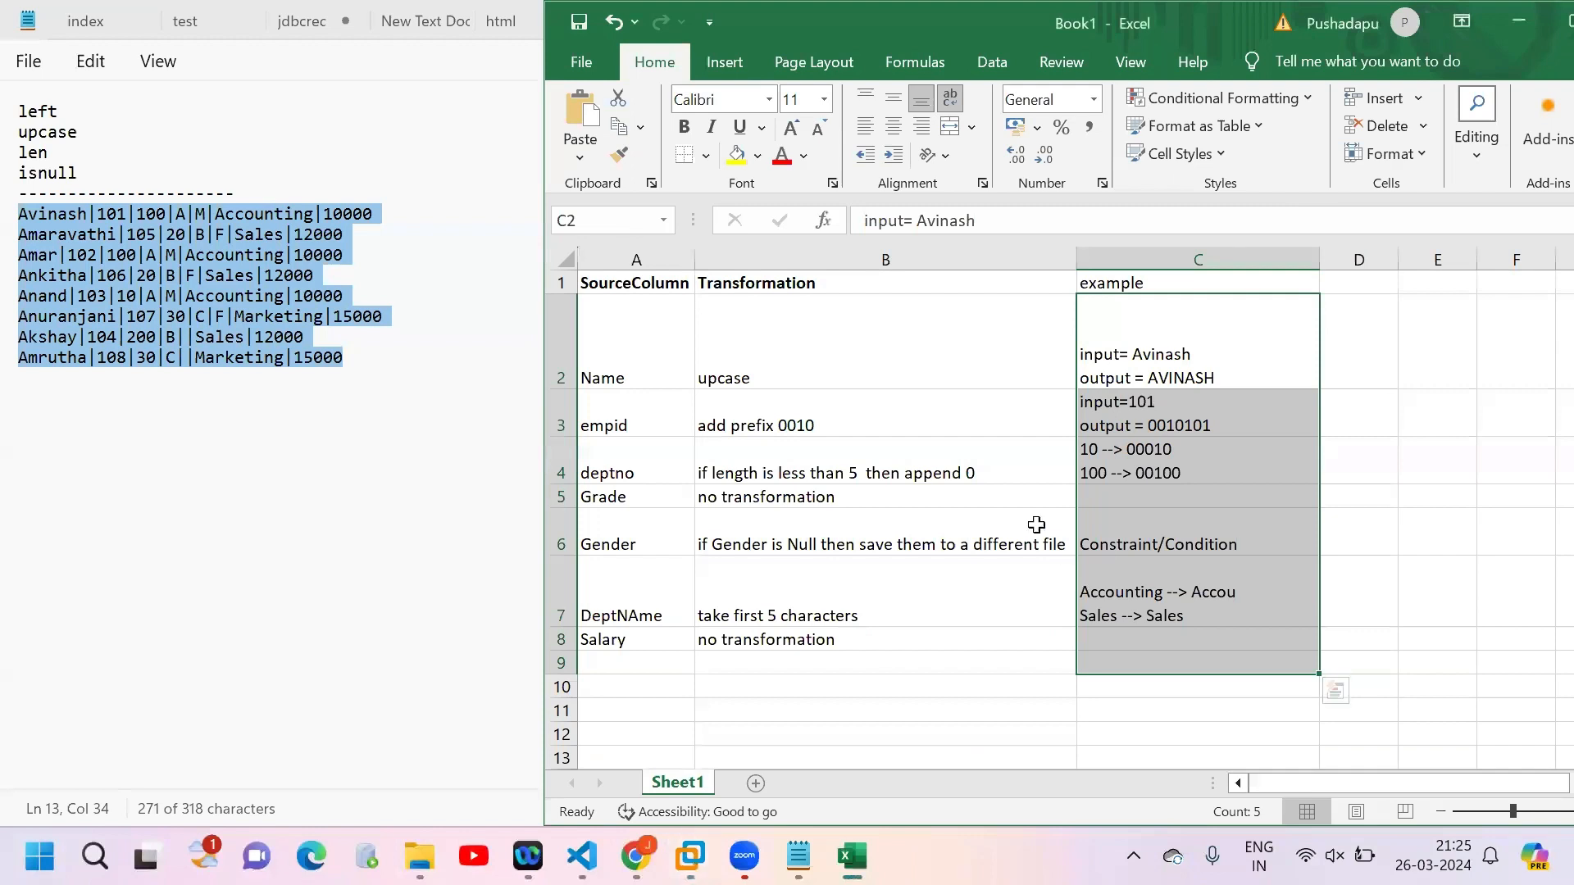
pyautogui.click(939, 475)
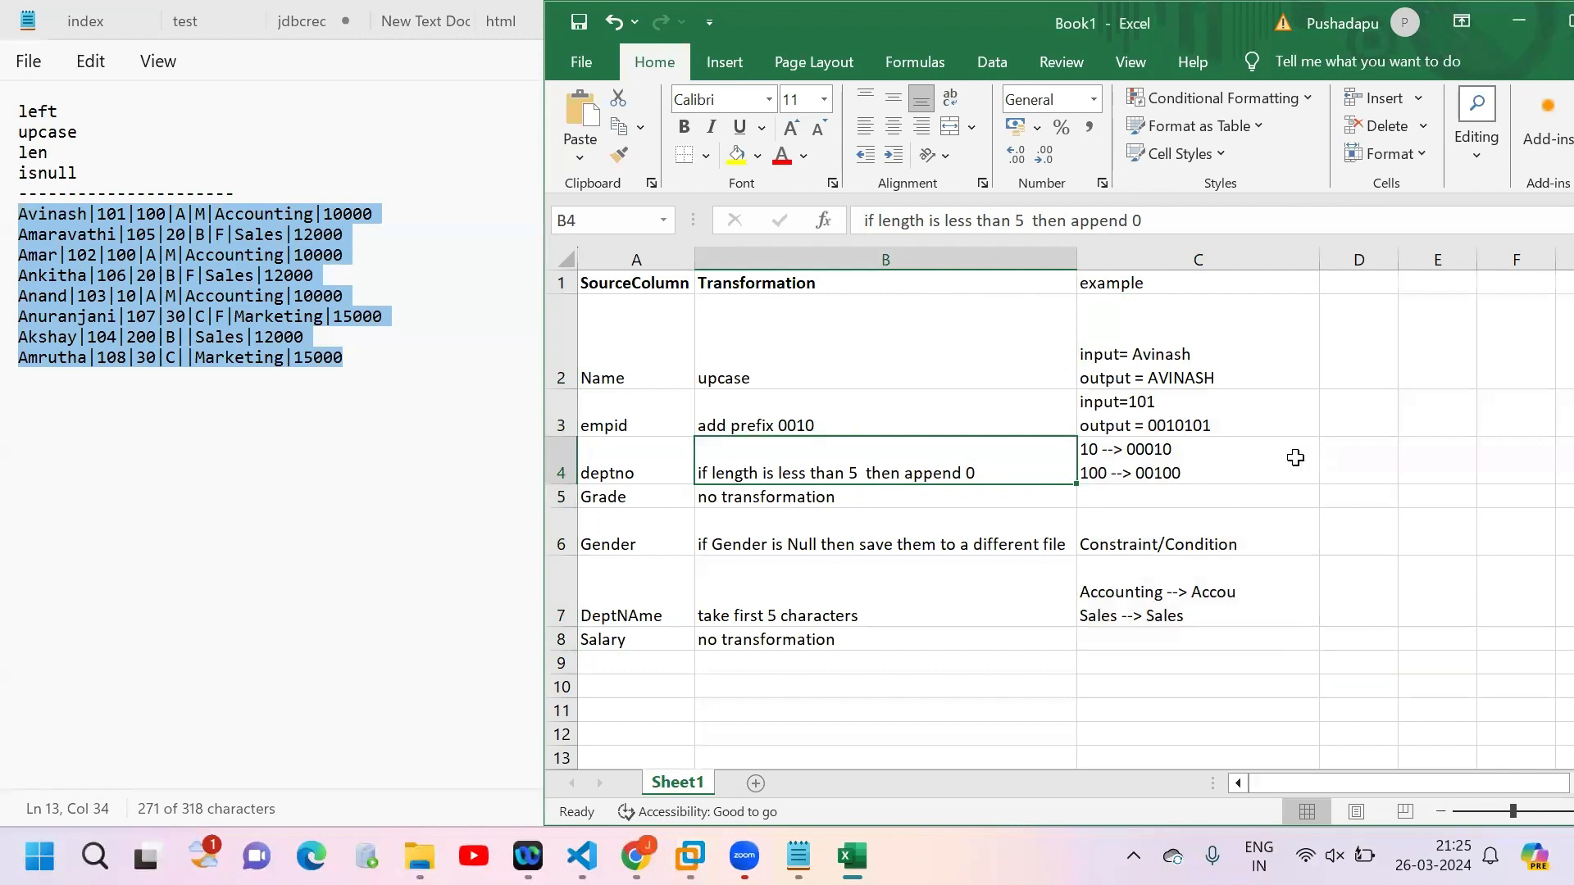
# Step: Examine the deptno examples in cell C4, highlighting the original values and their zero-padded outputs
pyautogui.click(1103, 453)
pyautogui.doubleClick(1103, 454)
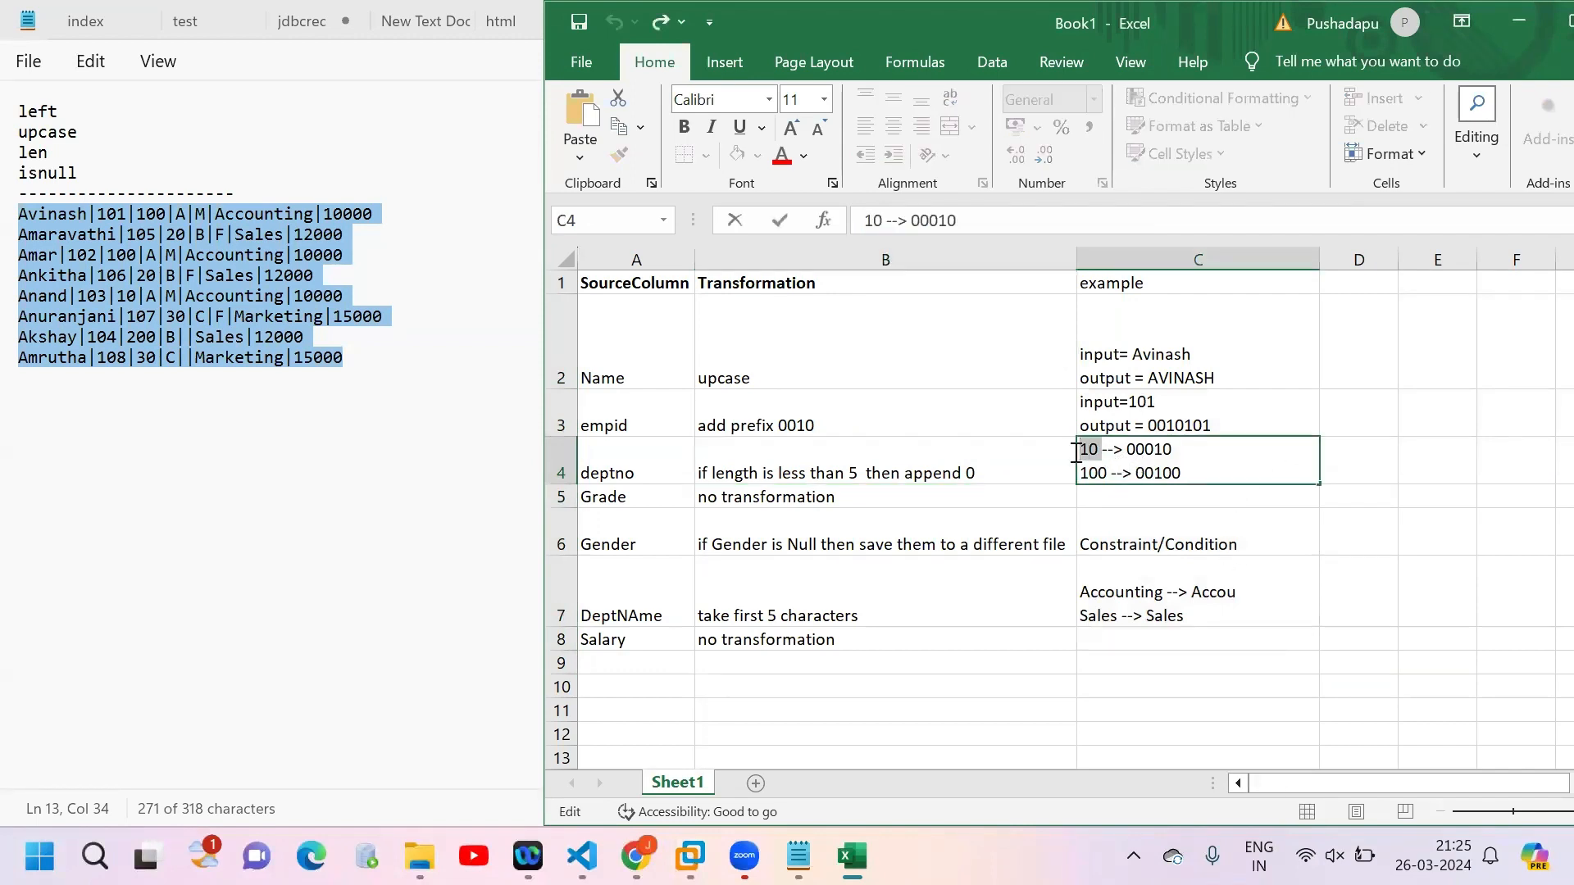
pyautogui.doubleClick(1079, 451)
pyautogui.click(1158, 449)
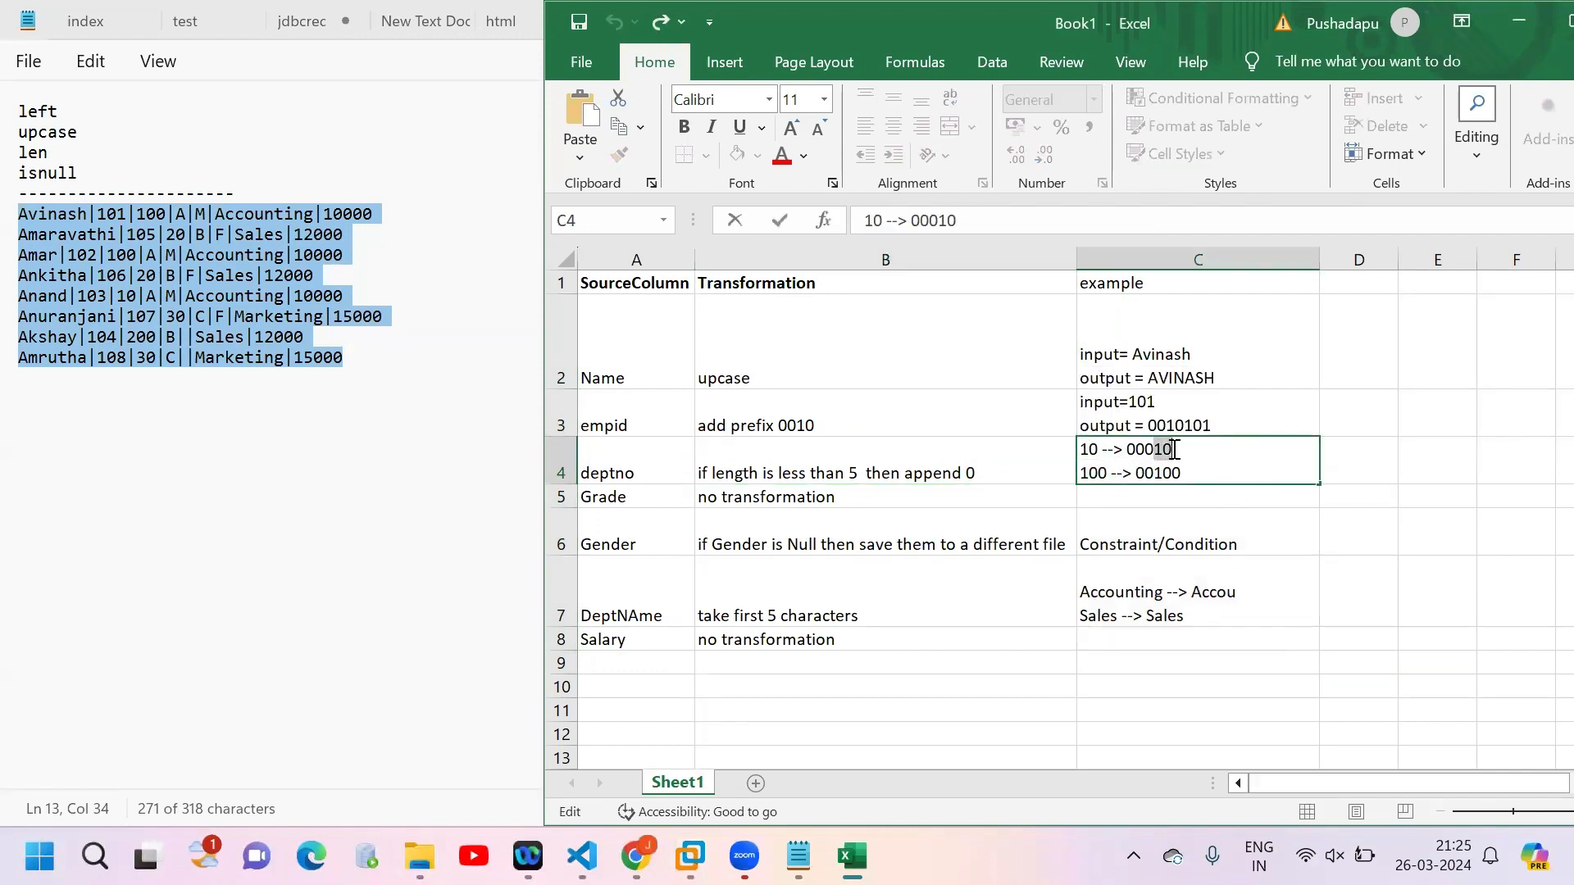
pyautogui.moveTo(1152, 449); pyautogui.dragTo(1064, 450)
pyautogui.click(1111, 473)
pyautogui.click(1158, 473)
pyautogui.click(1213, 475)
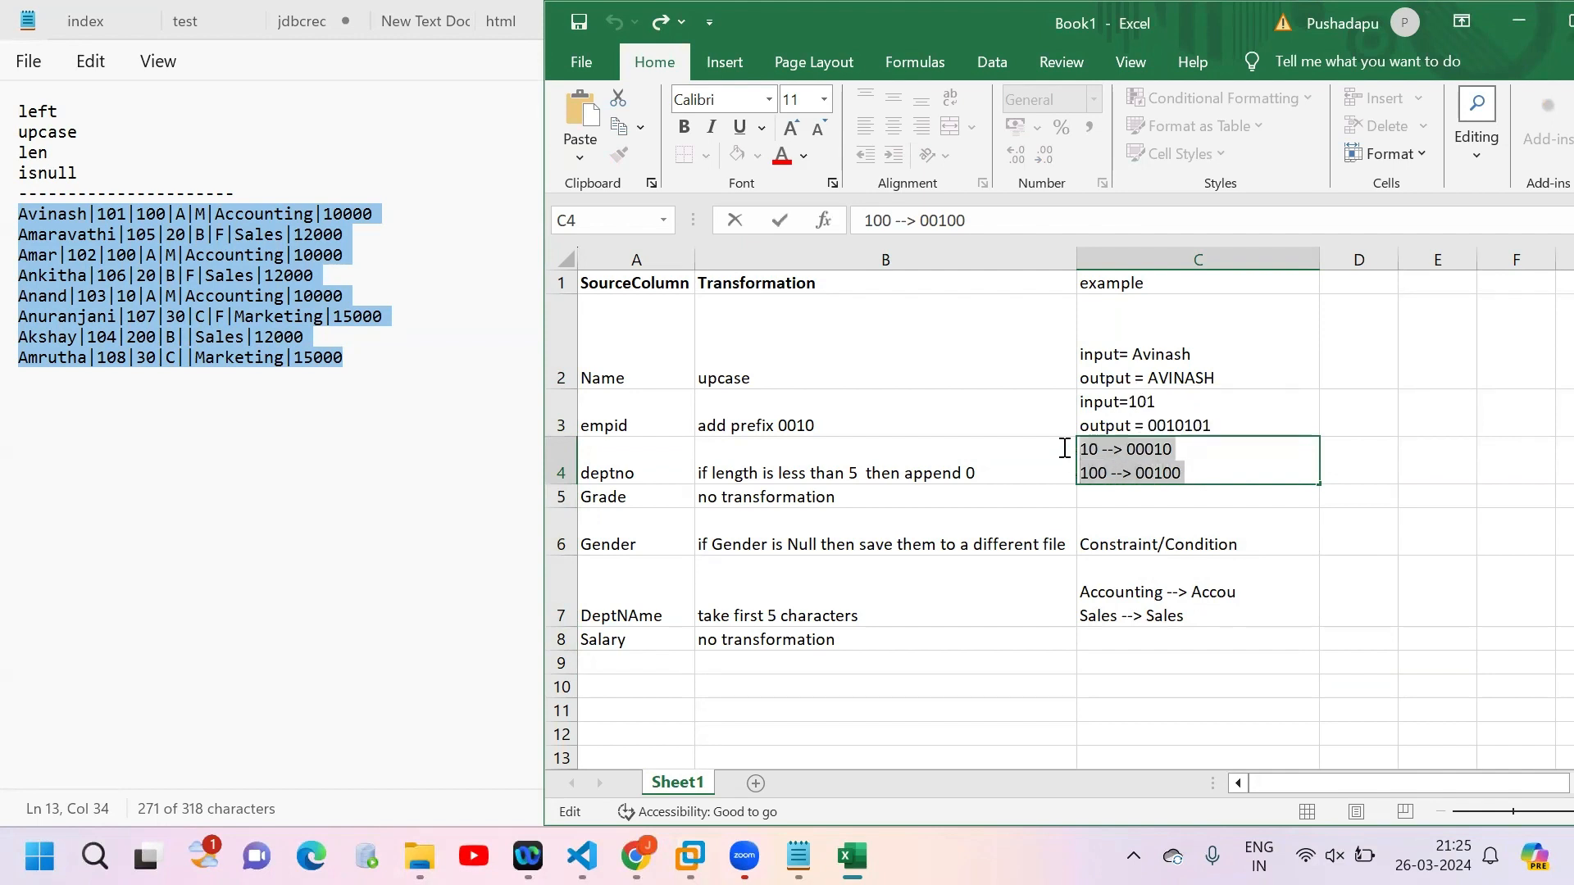
pyautogui.click(1064, 450)
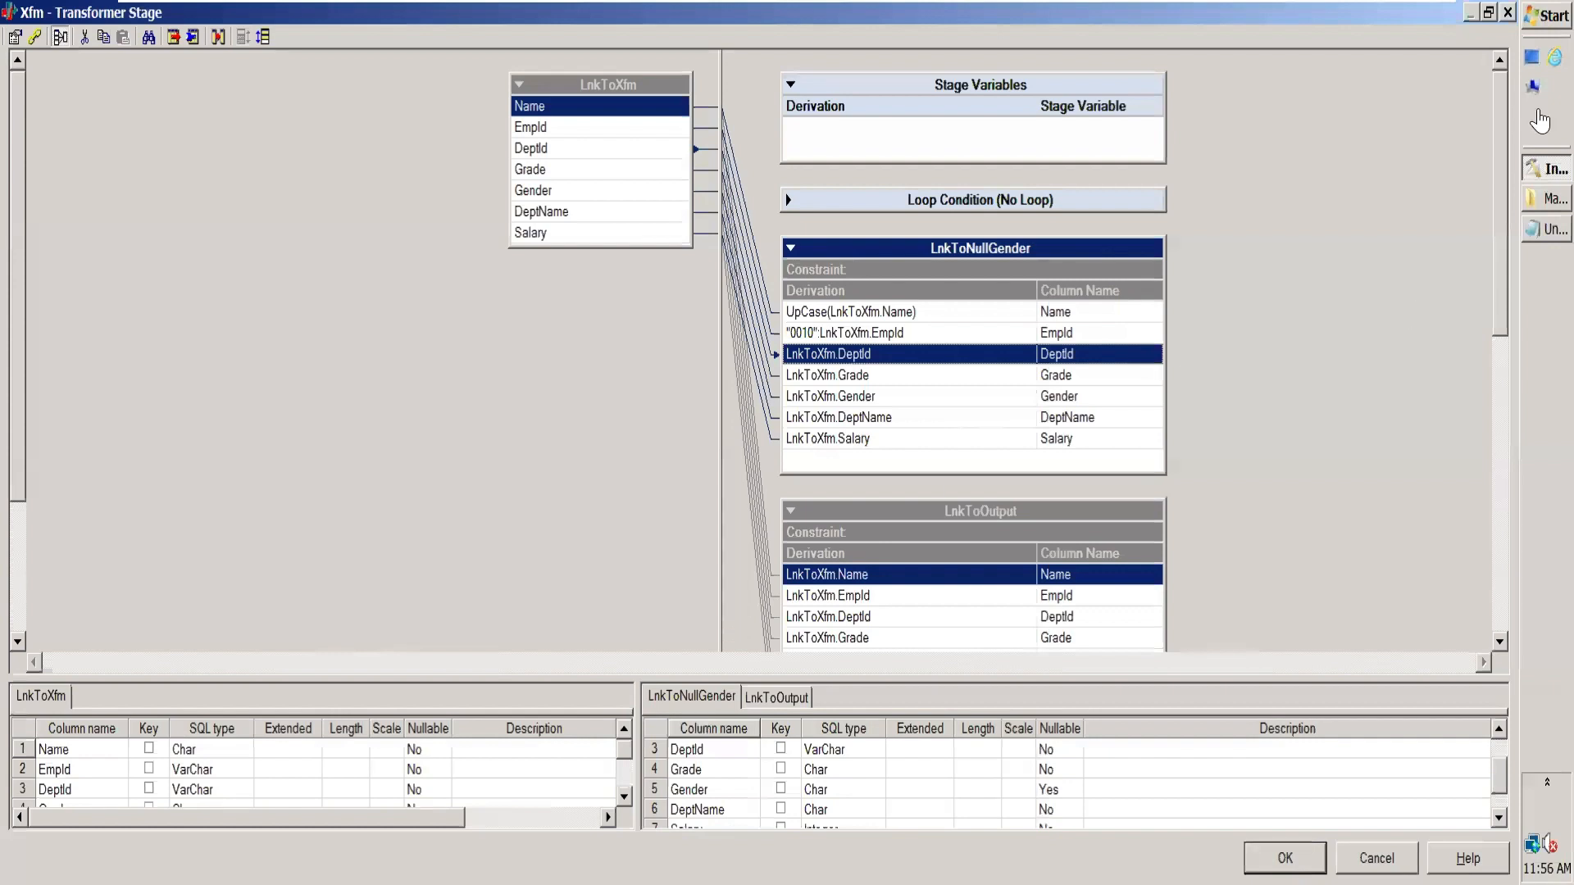
# Step: Switch to the untitled Notepad in the virtual machine, maximize it and clear all its text
pyautogui.click(1531, 234)
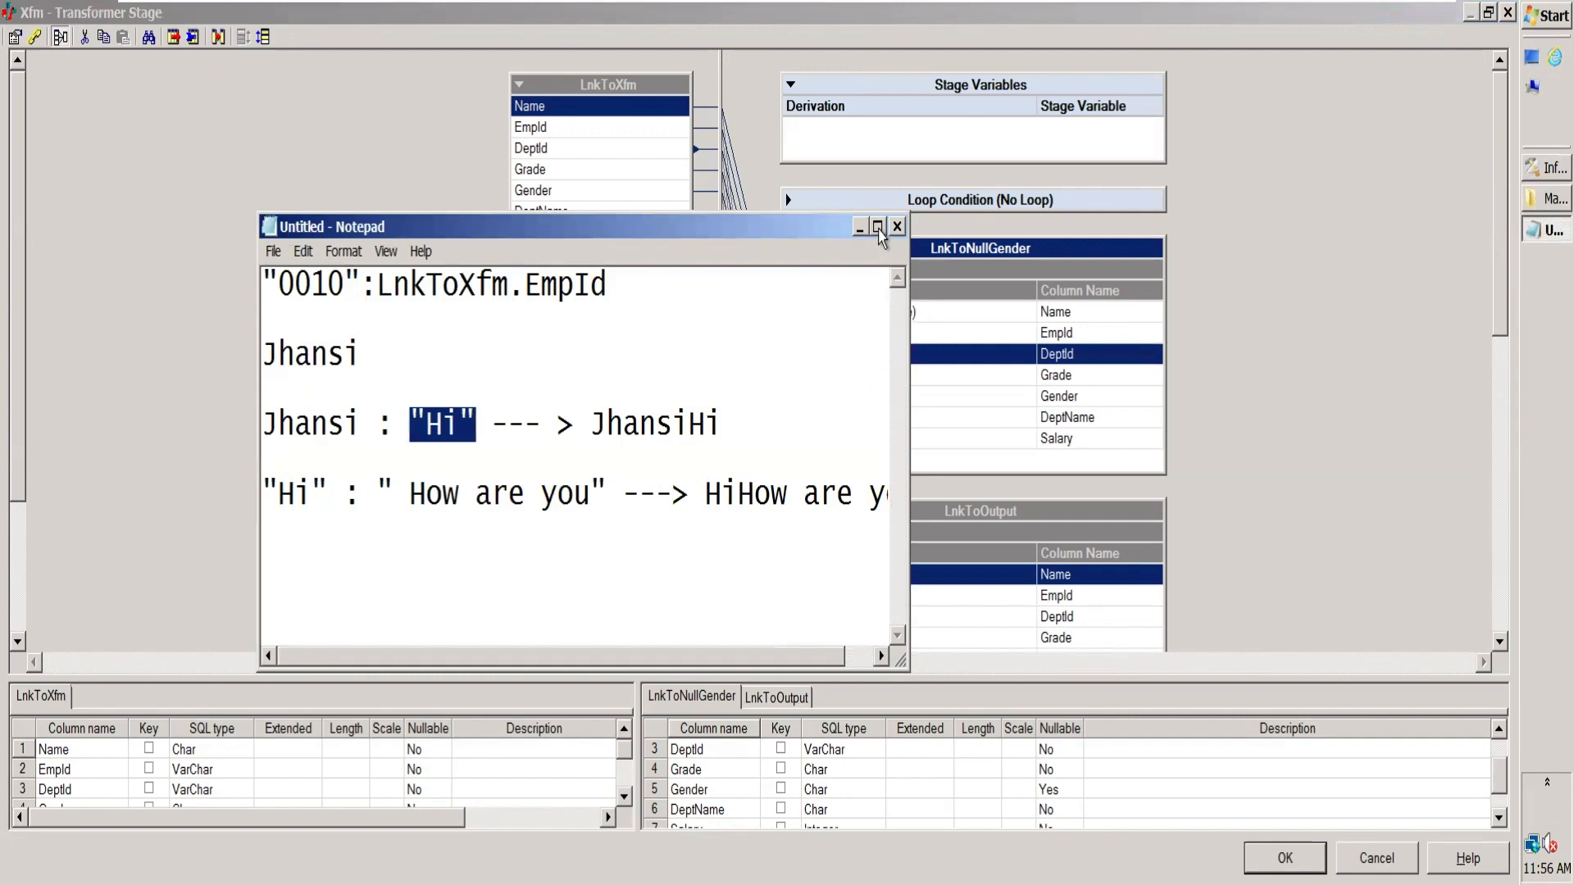
pyautogui.click(876, 226)
pyautogui.hotkey('ctrl', 'a')
pyautogui.press('Delete')
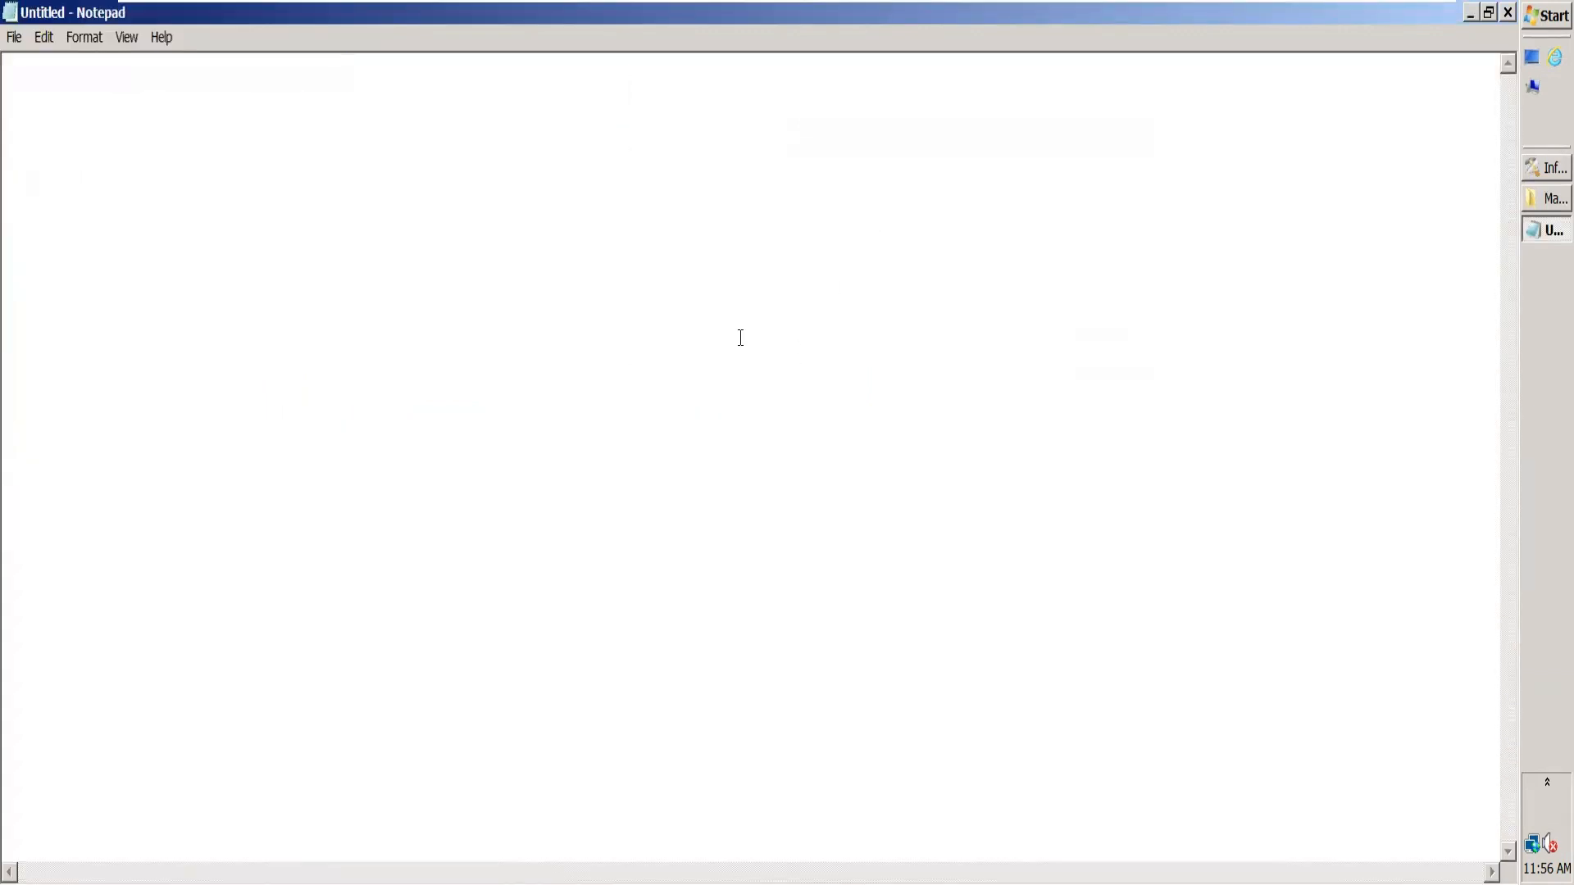
# Step: Write the note line length --> len() -- length of column
pyautogui.write('length ')
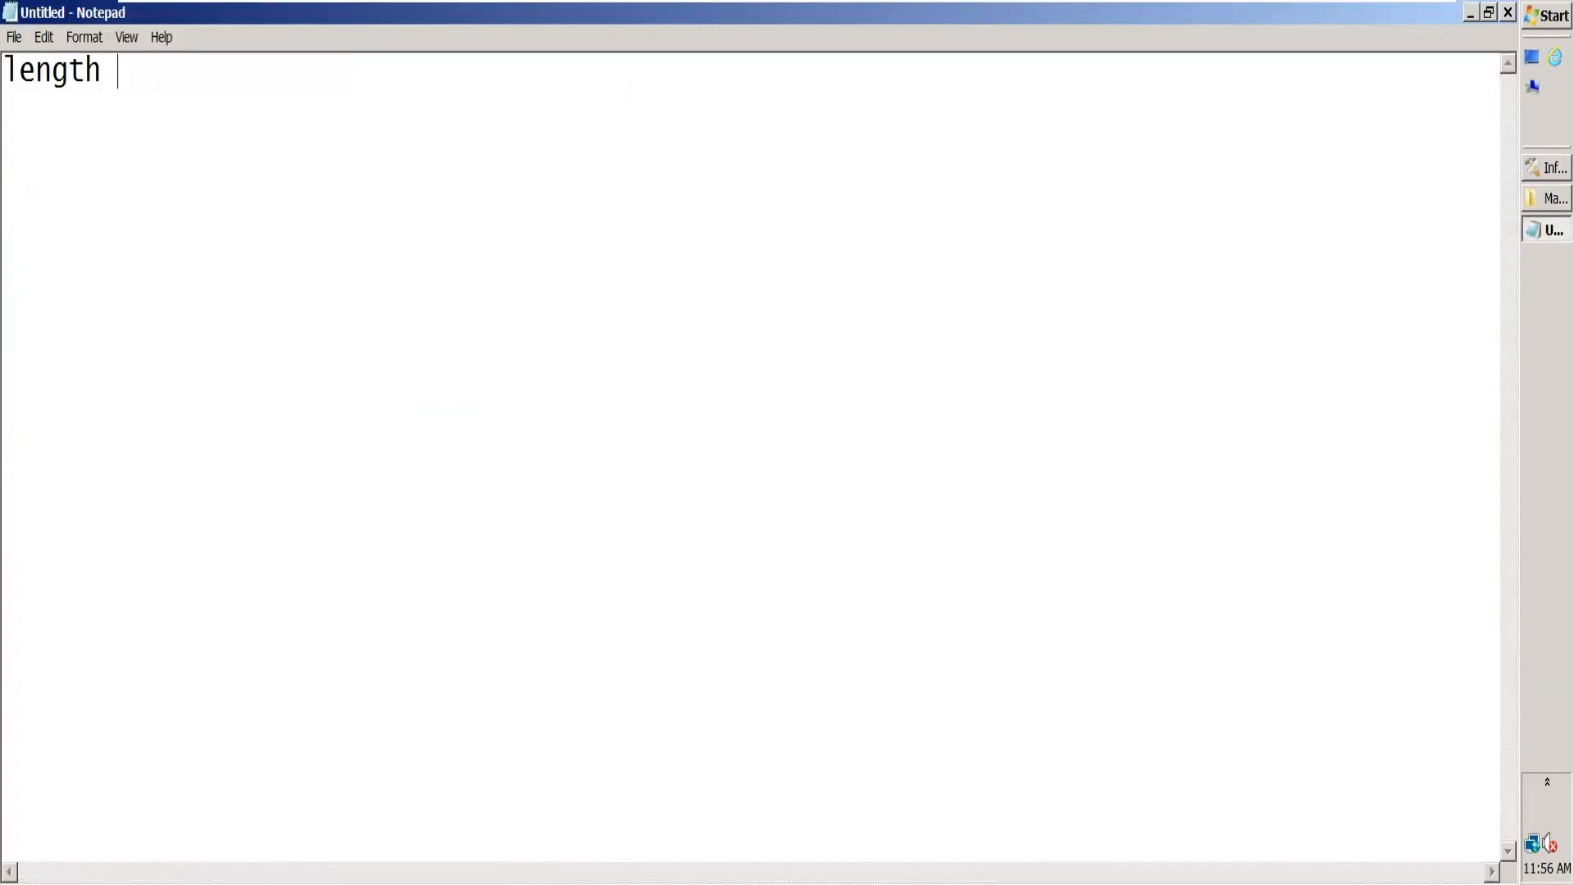
pyautogui.write('--> len()')
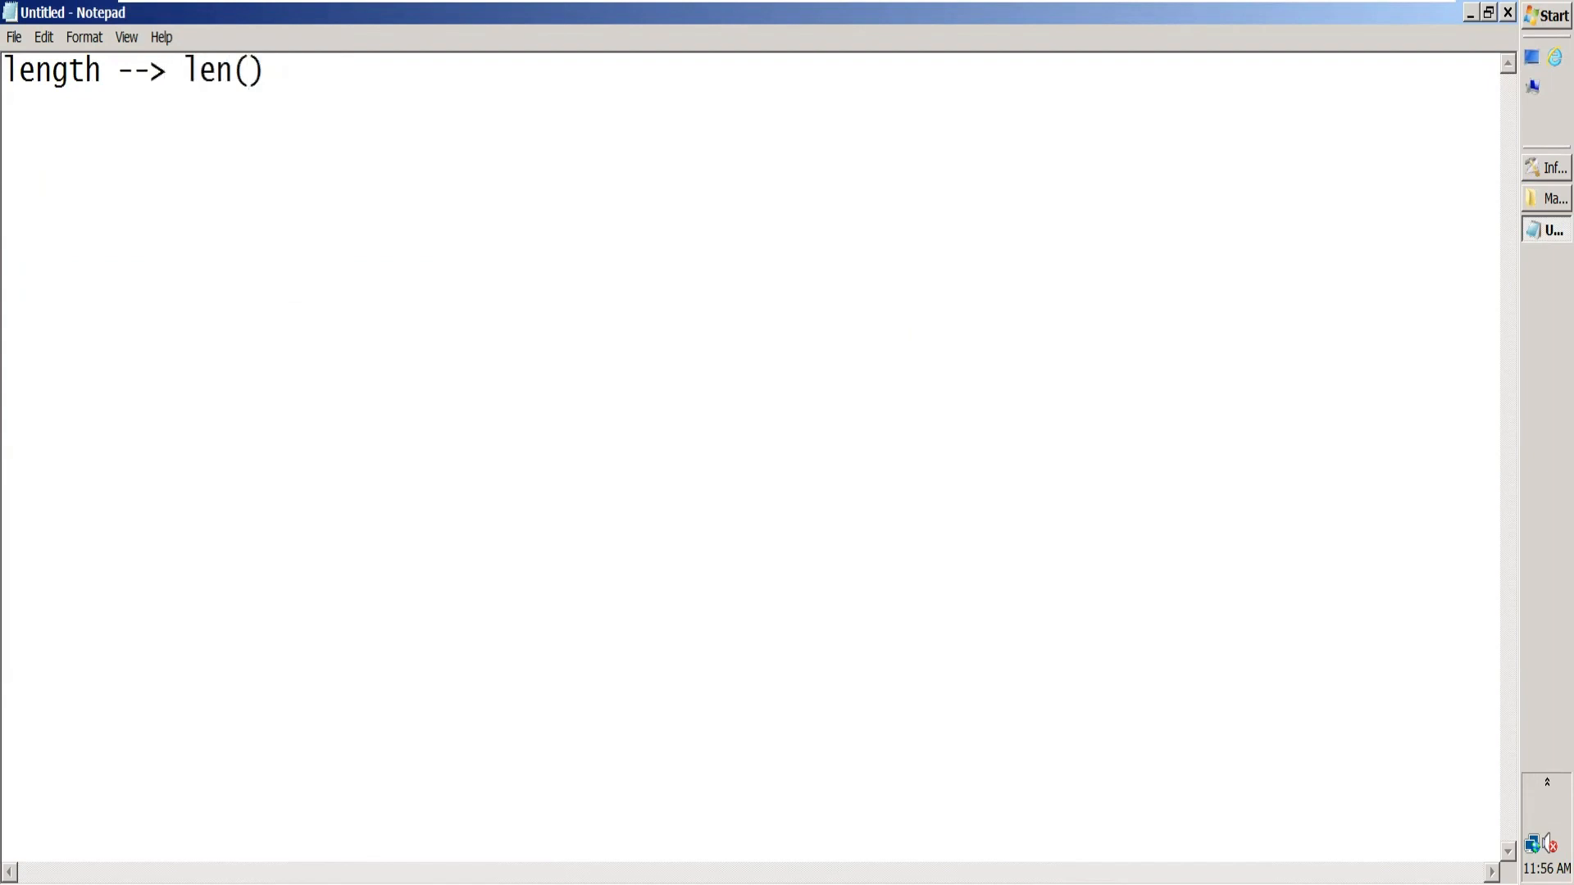
pyautogui.write(' -- length of column')
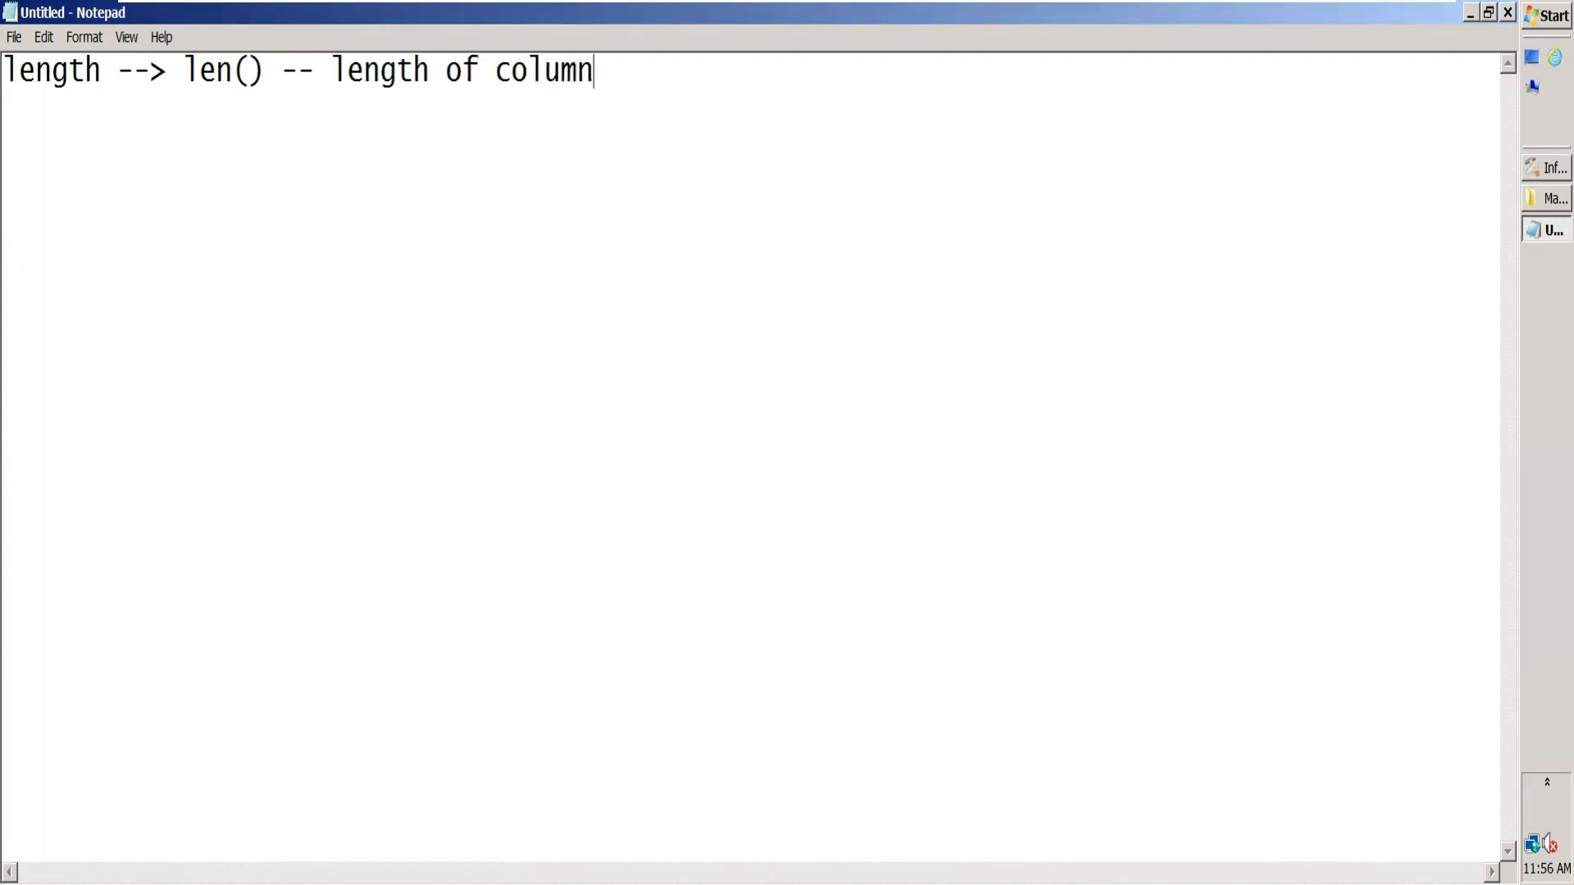
# Step: Below a blank line, write the expression if len < 5 then str('0',column)
pyautogui.press('Return')
pyautogui.write('if len <5')
pyautogui.press('BackSpace')
pyautogui.write('5 then ')
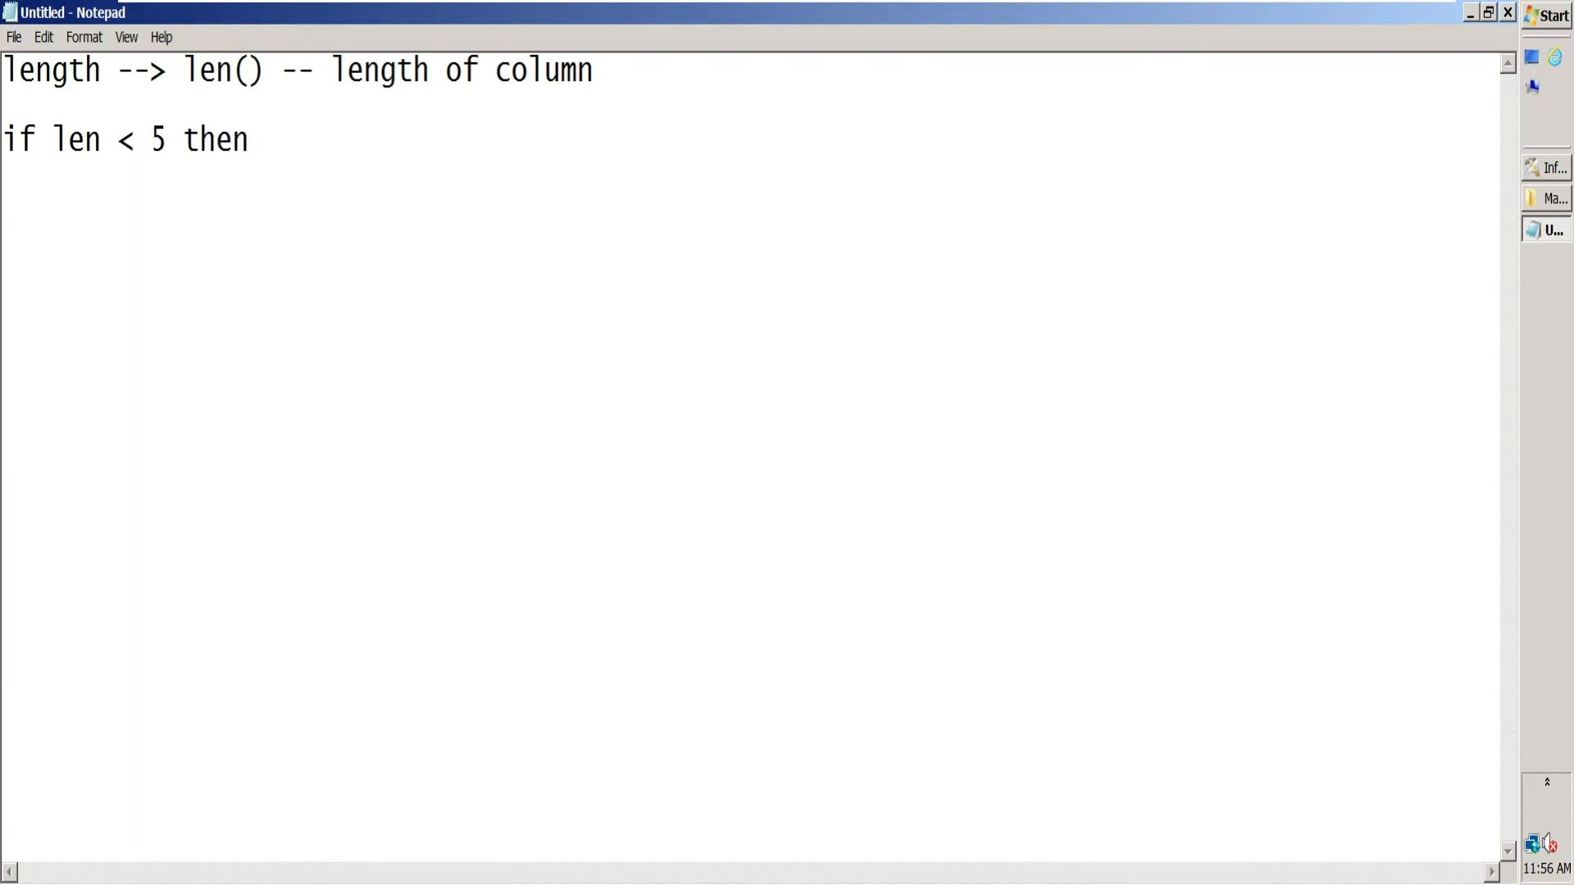
pyautogui.write('"')
pyautogui.press('BackSpace')
pyautogui.write("str('0',column)")
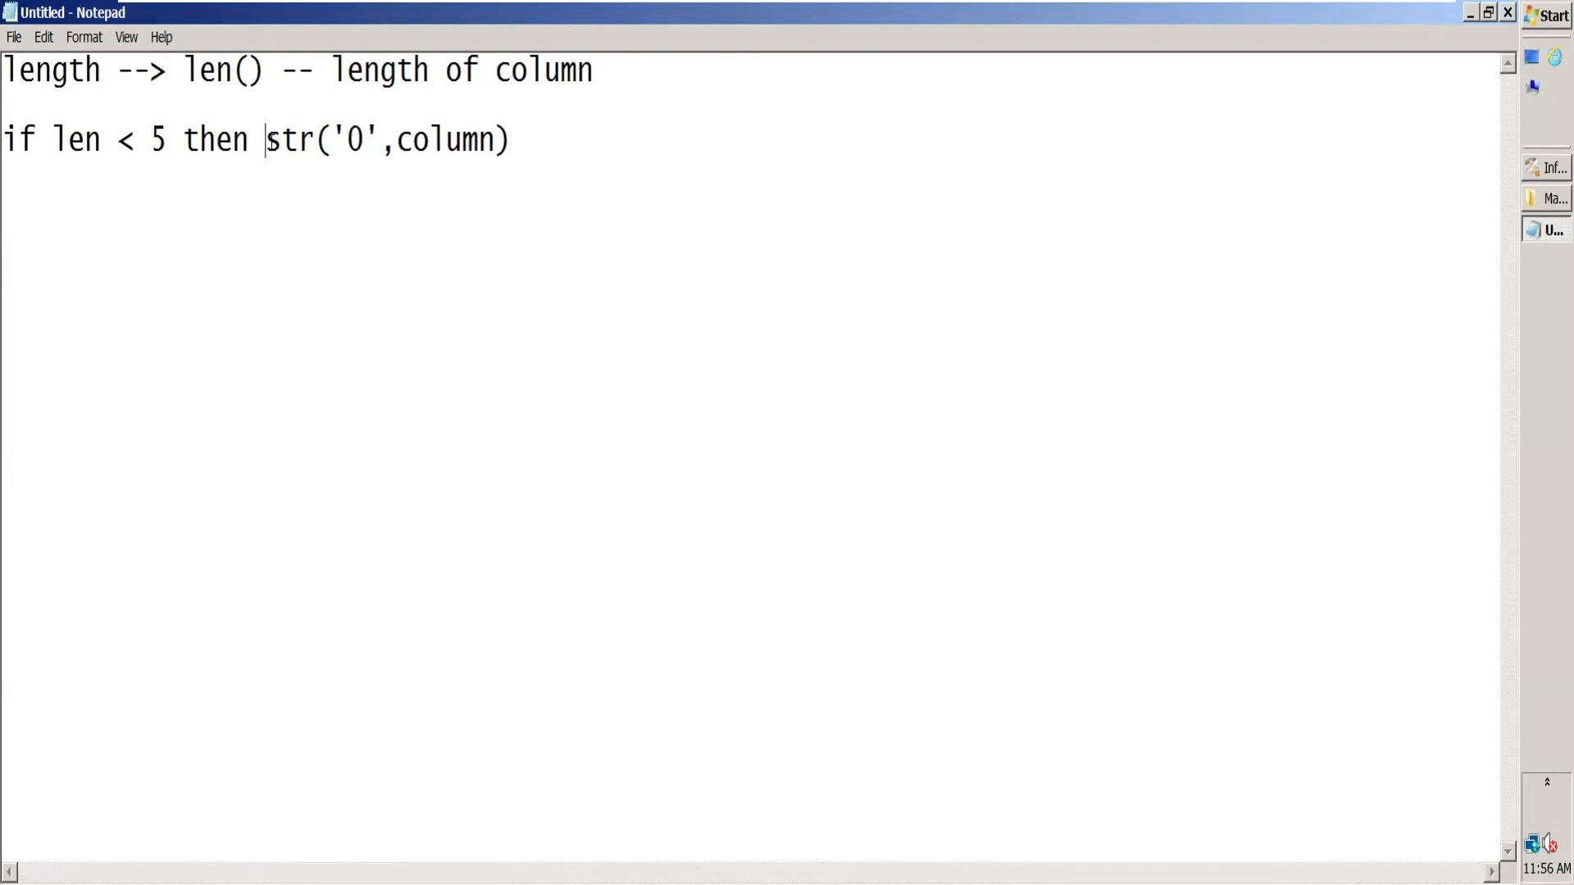
# Step: Highlight the str function name, its column argument and the '0' argument to examine the expression's parts
pyautogui.moveTo(270, 141); pyautogui.dragTo(315, 141)
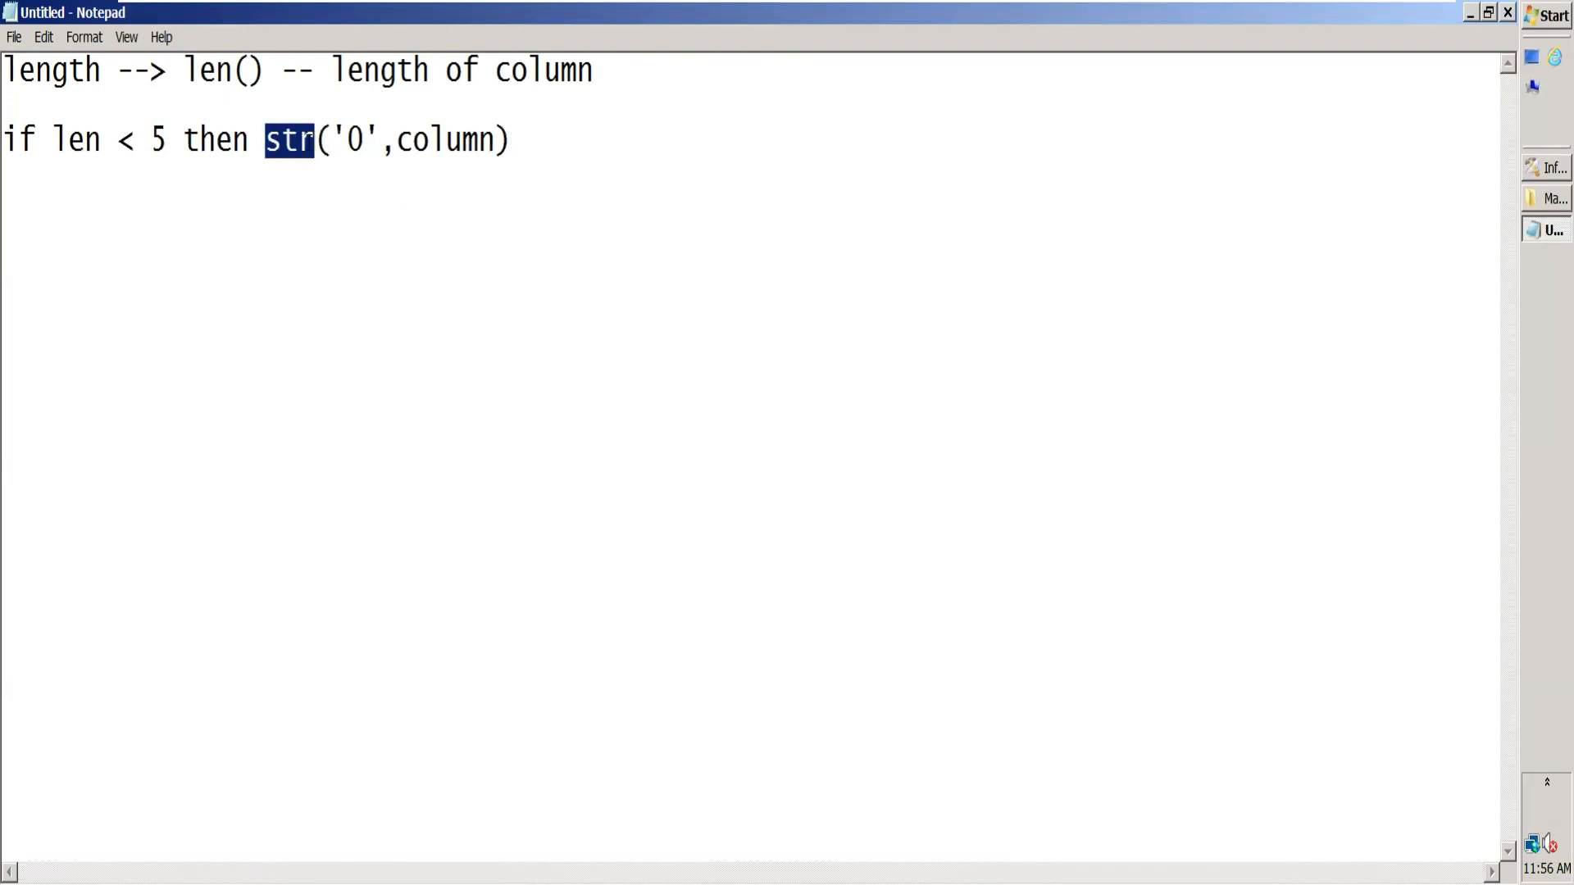
pyautogui.moveTo(379, 140); pyautogui.dragTo(528, 143)
pyautogui.click(432, 179)
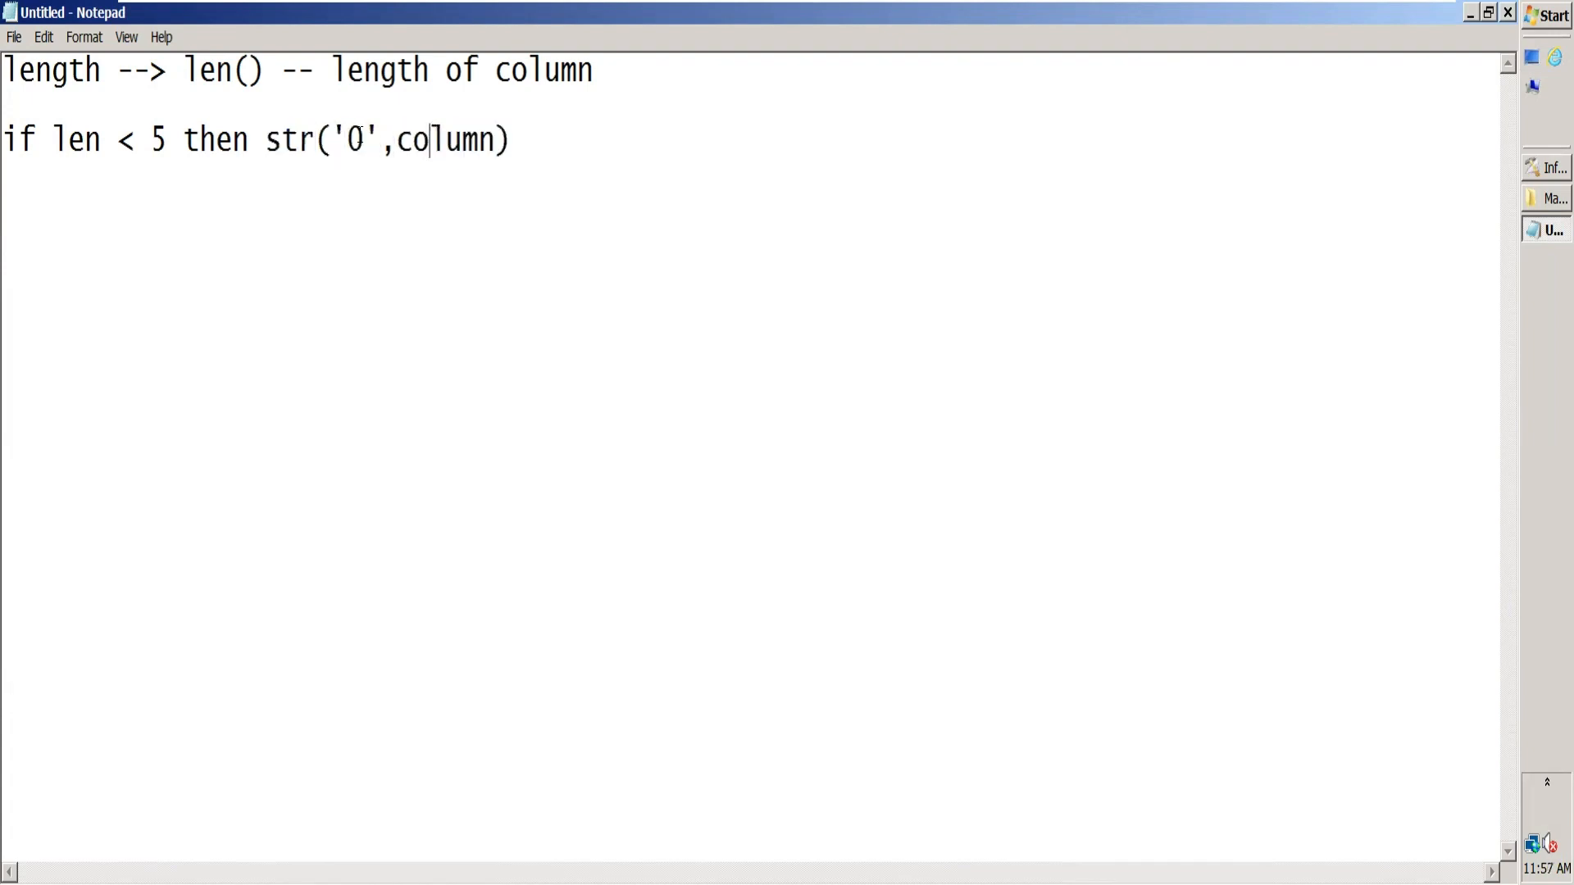
pyautogui.doubleClick(355, 130)
pyautogui.click(355, 129)
# Step: Add 5-len(column) as the third argument of the str expression
pyautogui.click(499, 139)
pyautogui.write(',5-')
pyautogui.write('len(co')
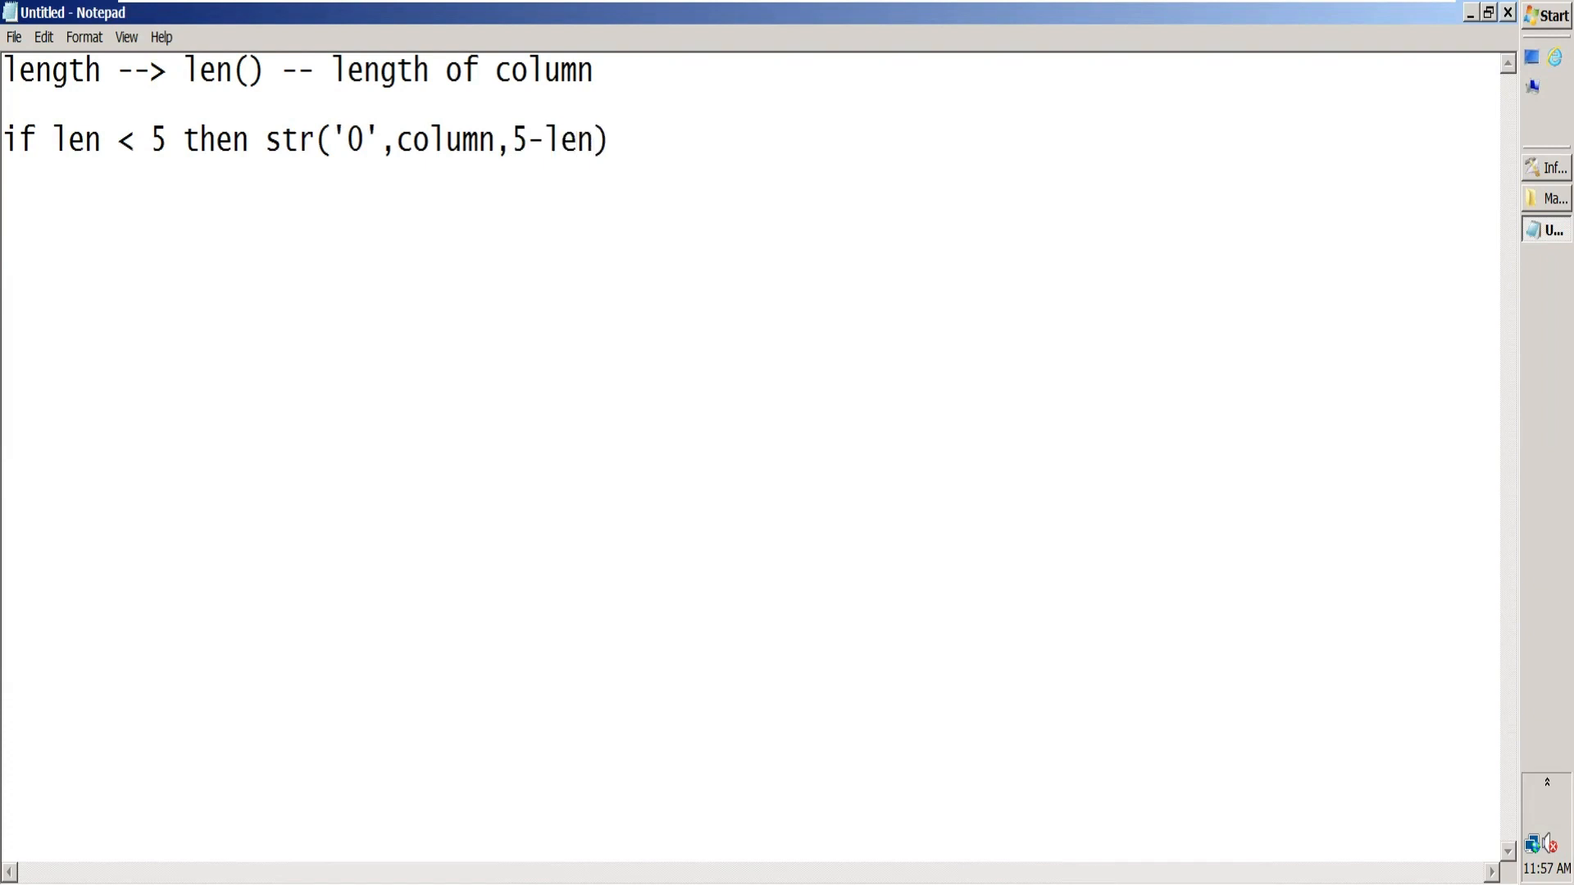
pyautogui.write('lumn')
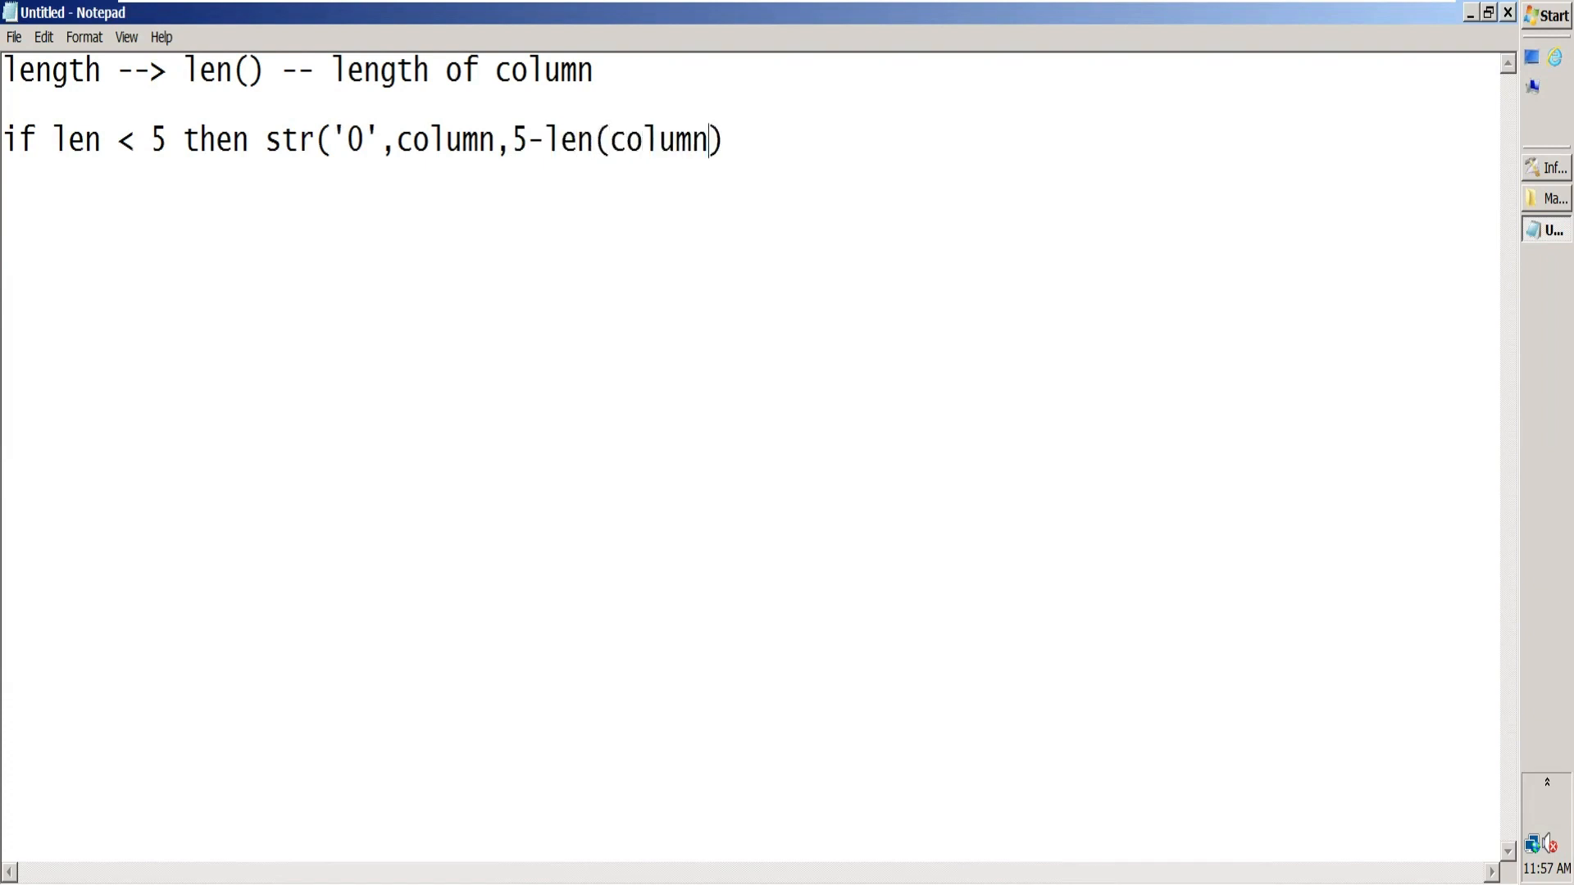
pyautogui.write(')')
# Step: Highlight the condition before the str expression and delete the text "if len < 5 then"
pyautogui.moveTo(180, 141); pyautogui.dragTo(2, 141)
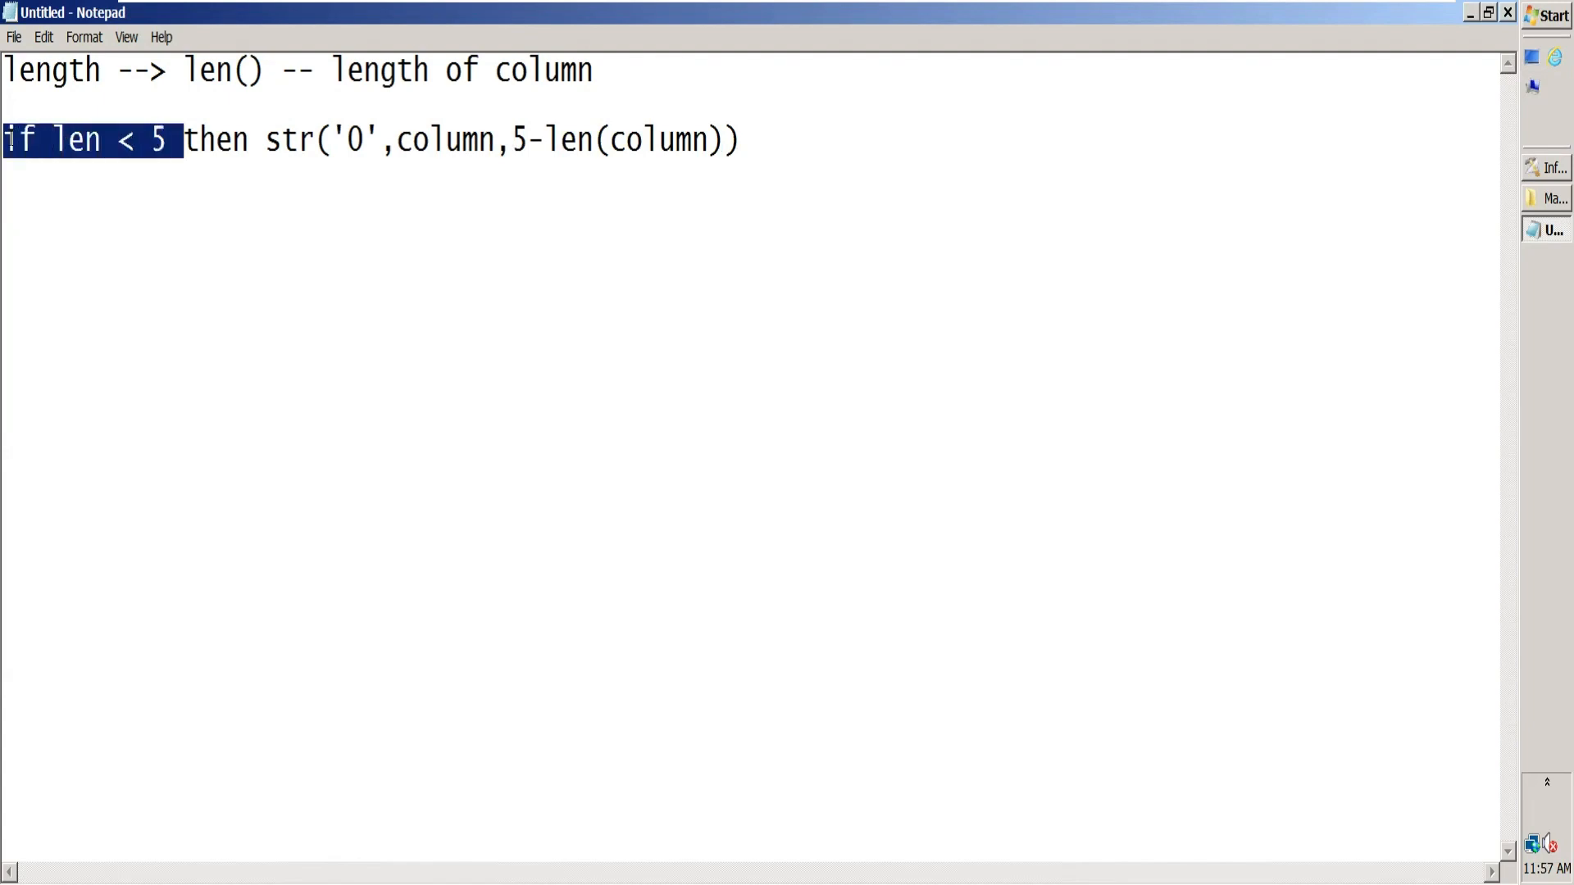
pyautogui.click(261, 143)
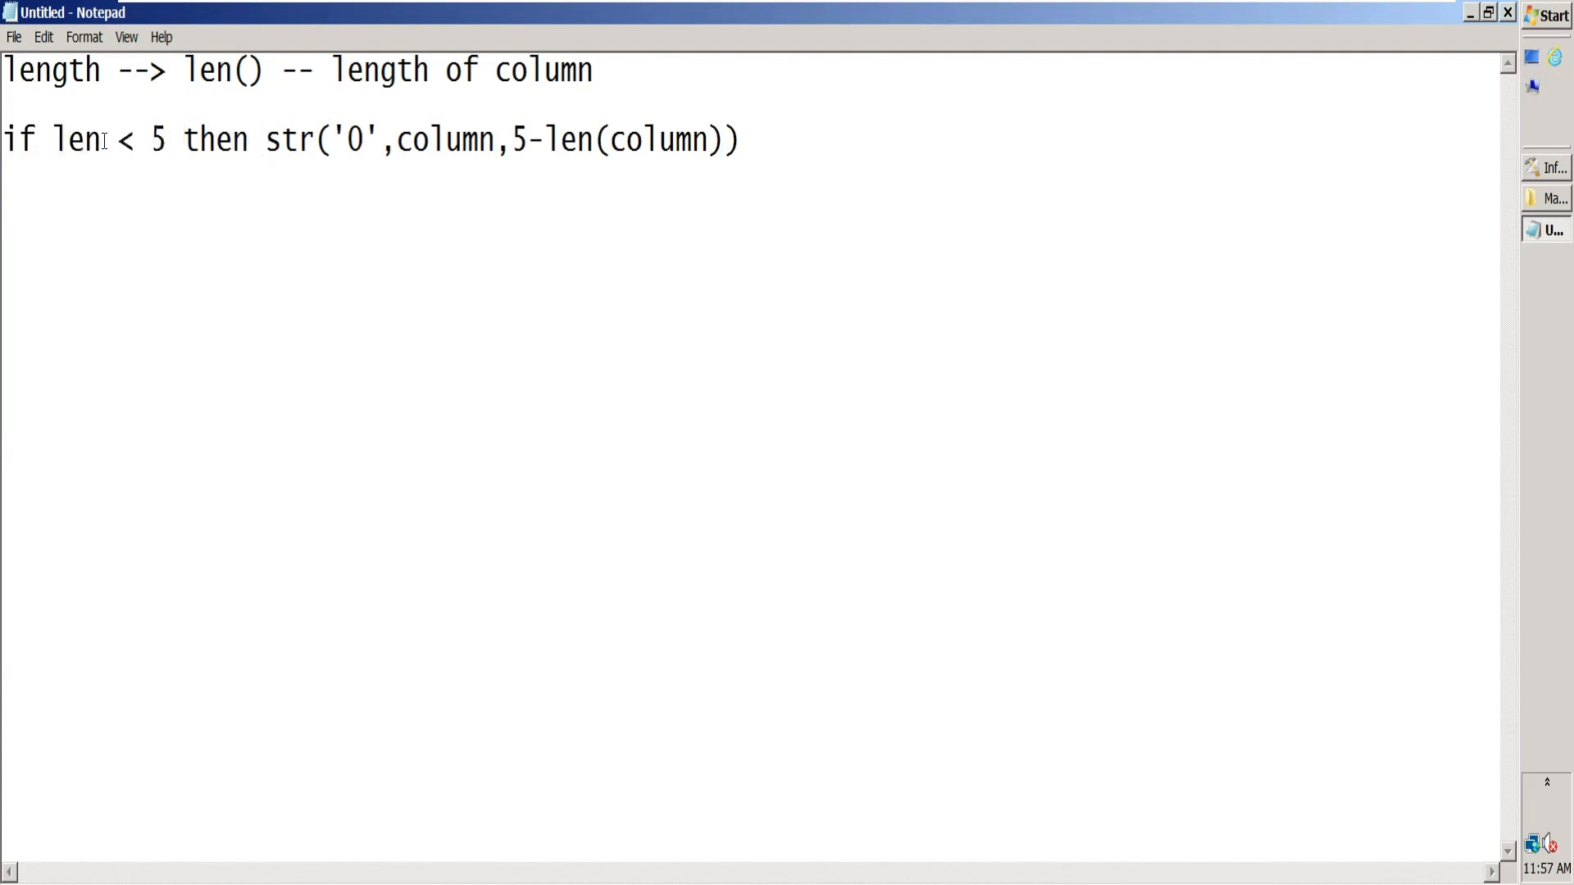
pyautogui.moveTo(263, 141); pyautogui.dragTo(4, 141)
pyautogui.press('Delete')
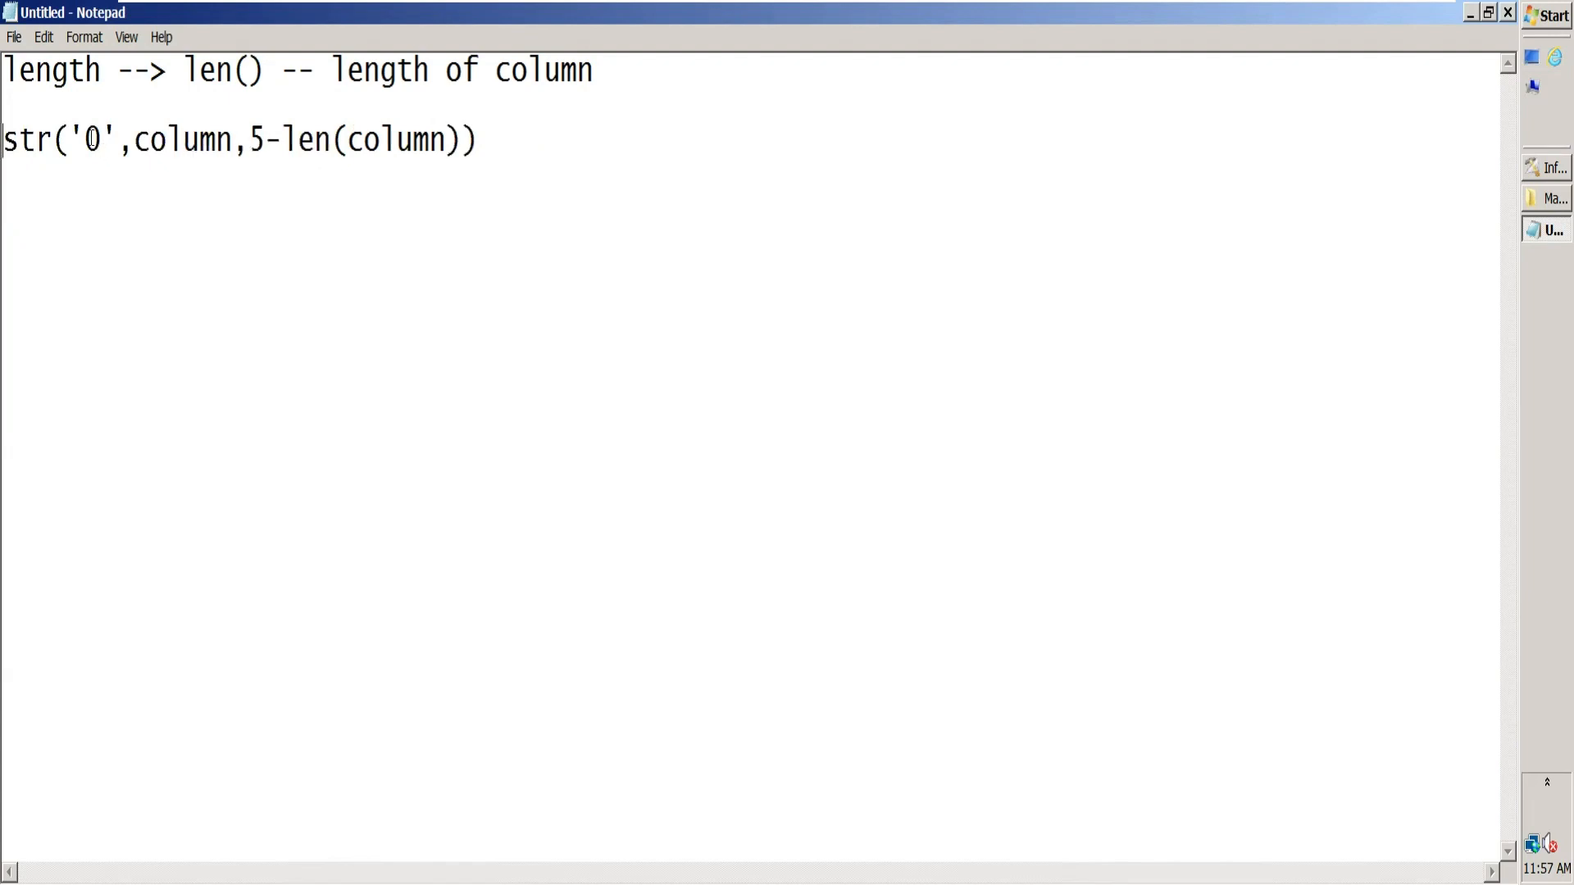
# Step: Add a dashed separator line below the str expression, followed by a blank line
pyautogui.click(527, 147)
pyautogui.press('Return')
pyautogui.write('=')
pyautogui.press('BackSpace')
pyautogui.write('--------------------------------------------')
pyautogui.press('Return')
pyautogui.press('Return')
# Step: Write two logic lines below the separator: "first calculate the length of column" and "compare it with 5"
pyautogui.write('first calculate')
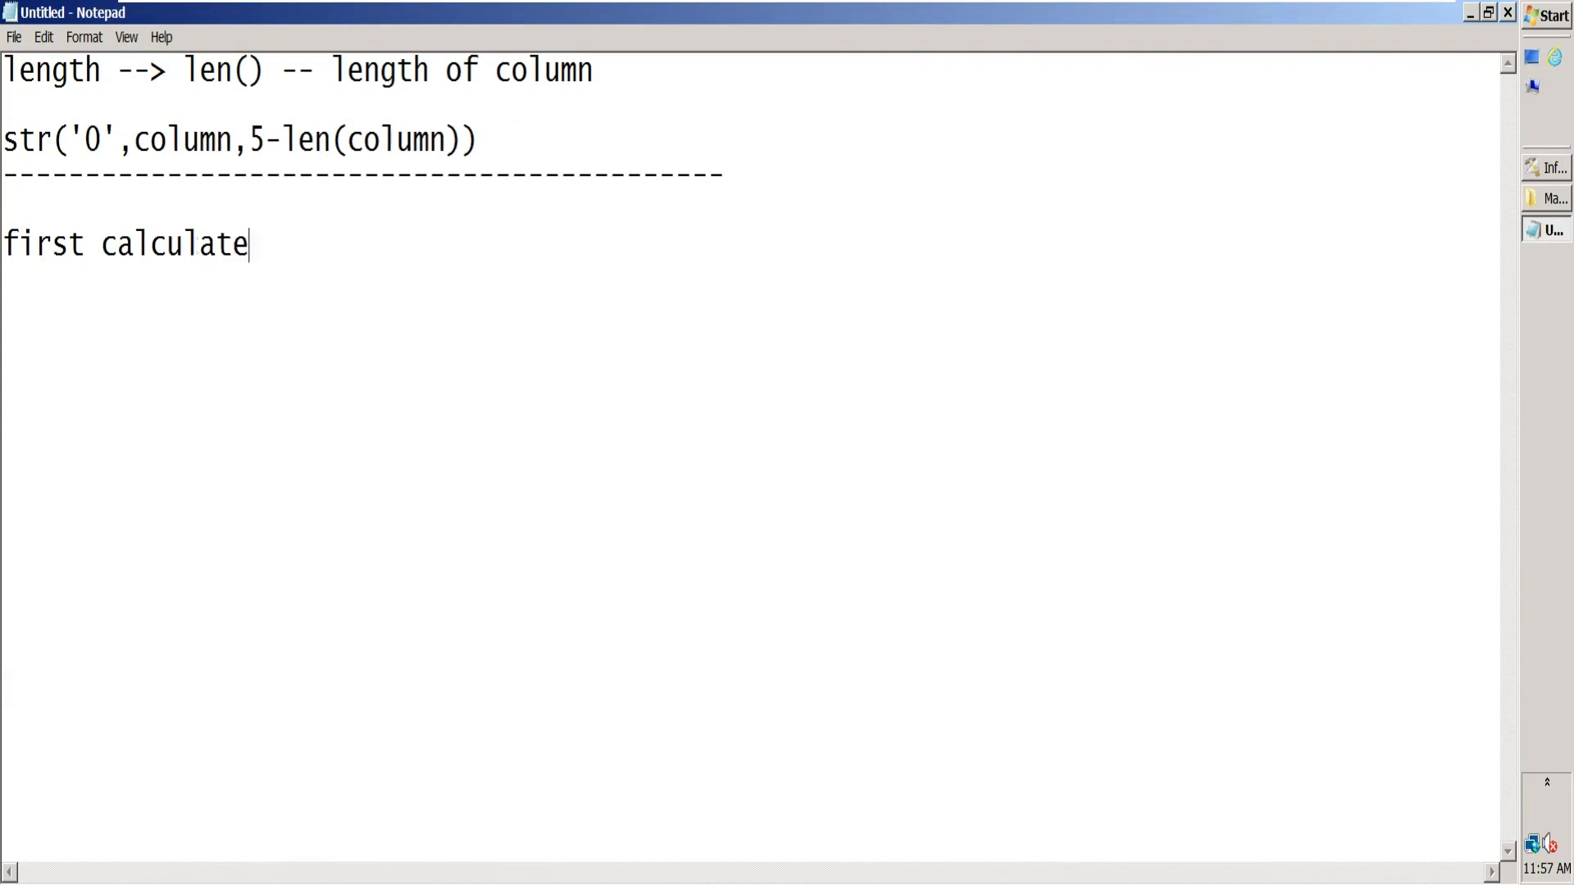
pyautogui.write(' the length of')
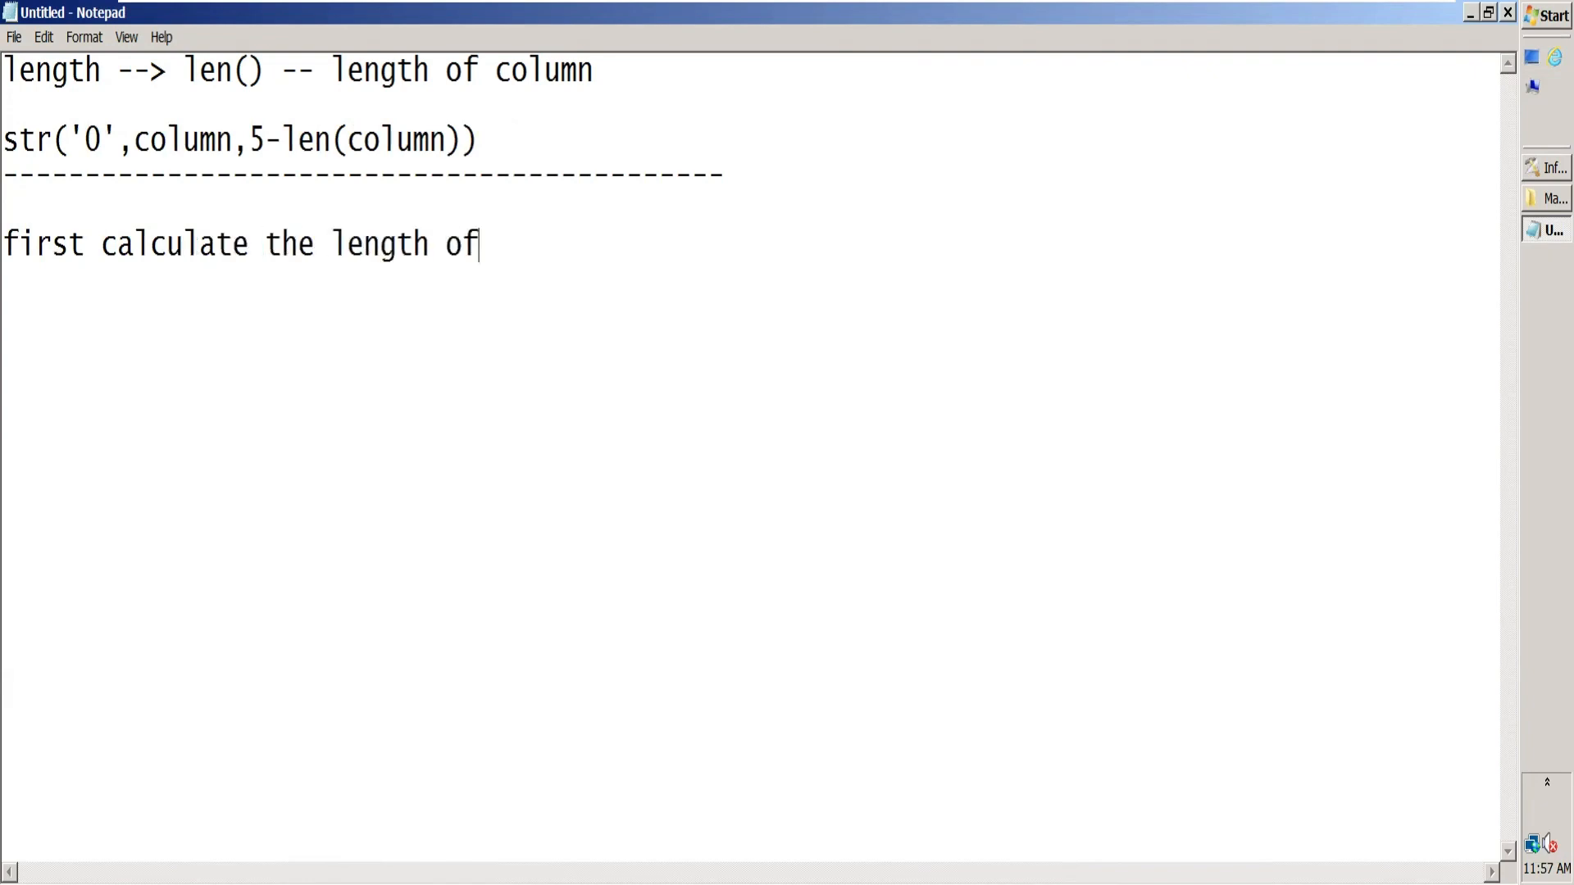
pyautogui.write(' columnif')
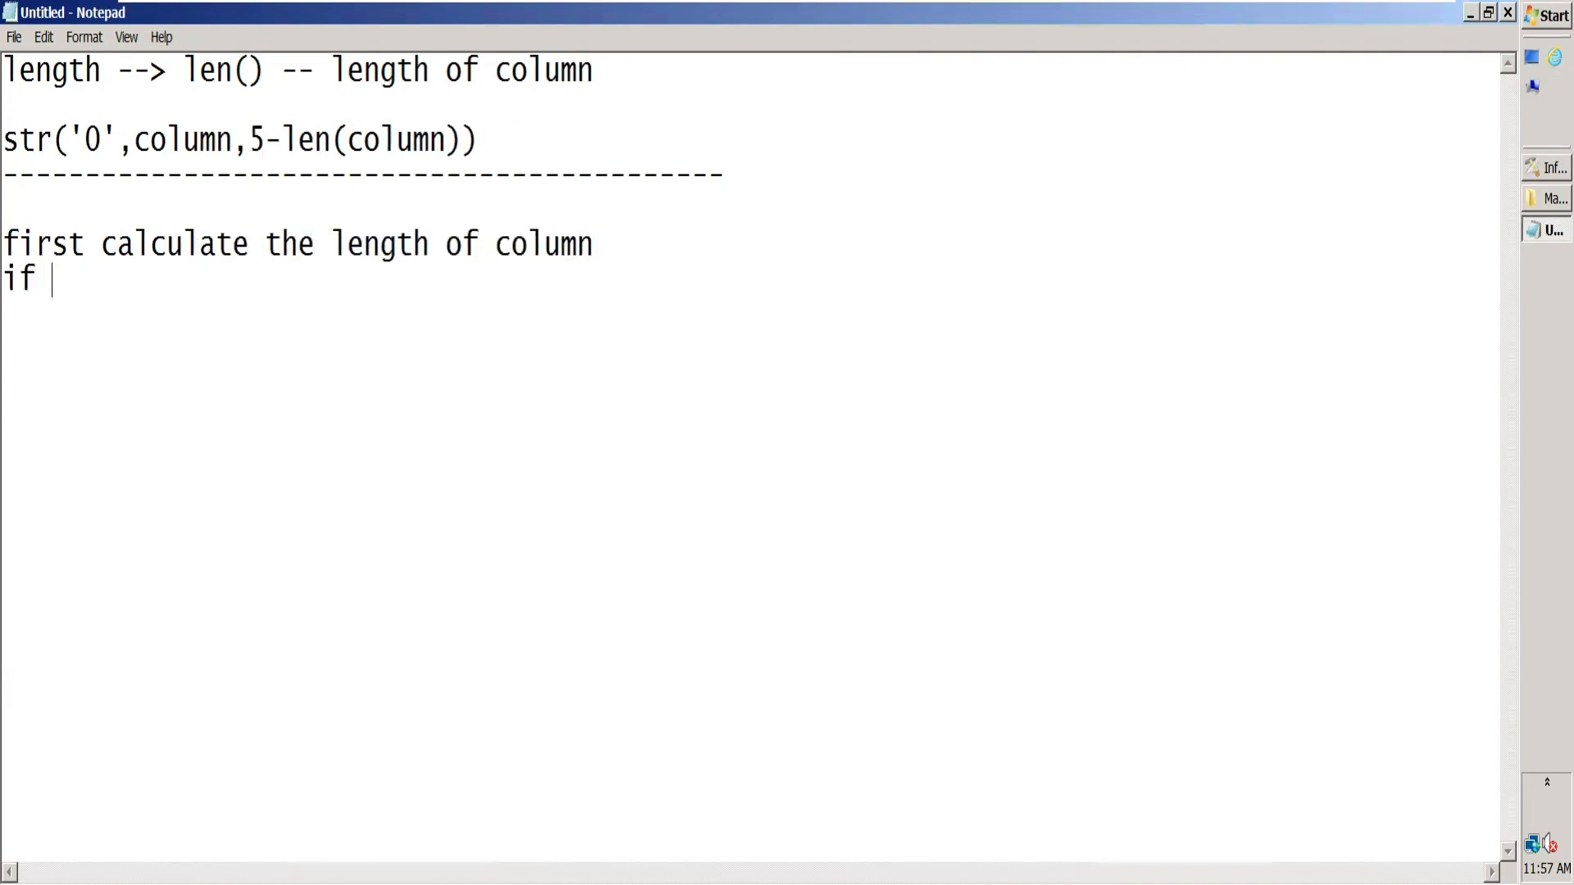
pyautogui.press('BackSpace')
pyautogui.press('BackSpace')
pyautogui.write('compate')
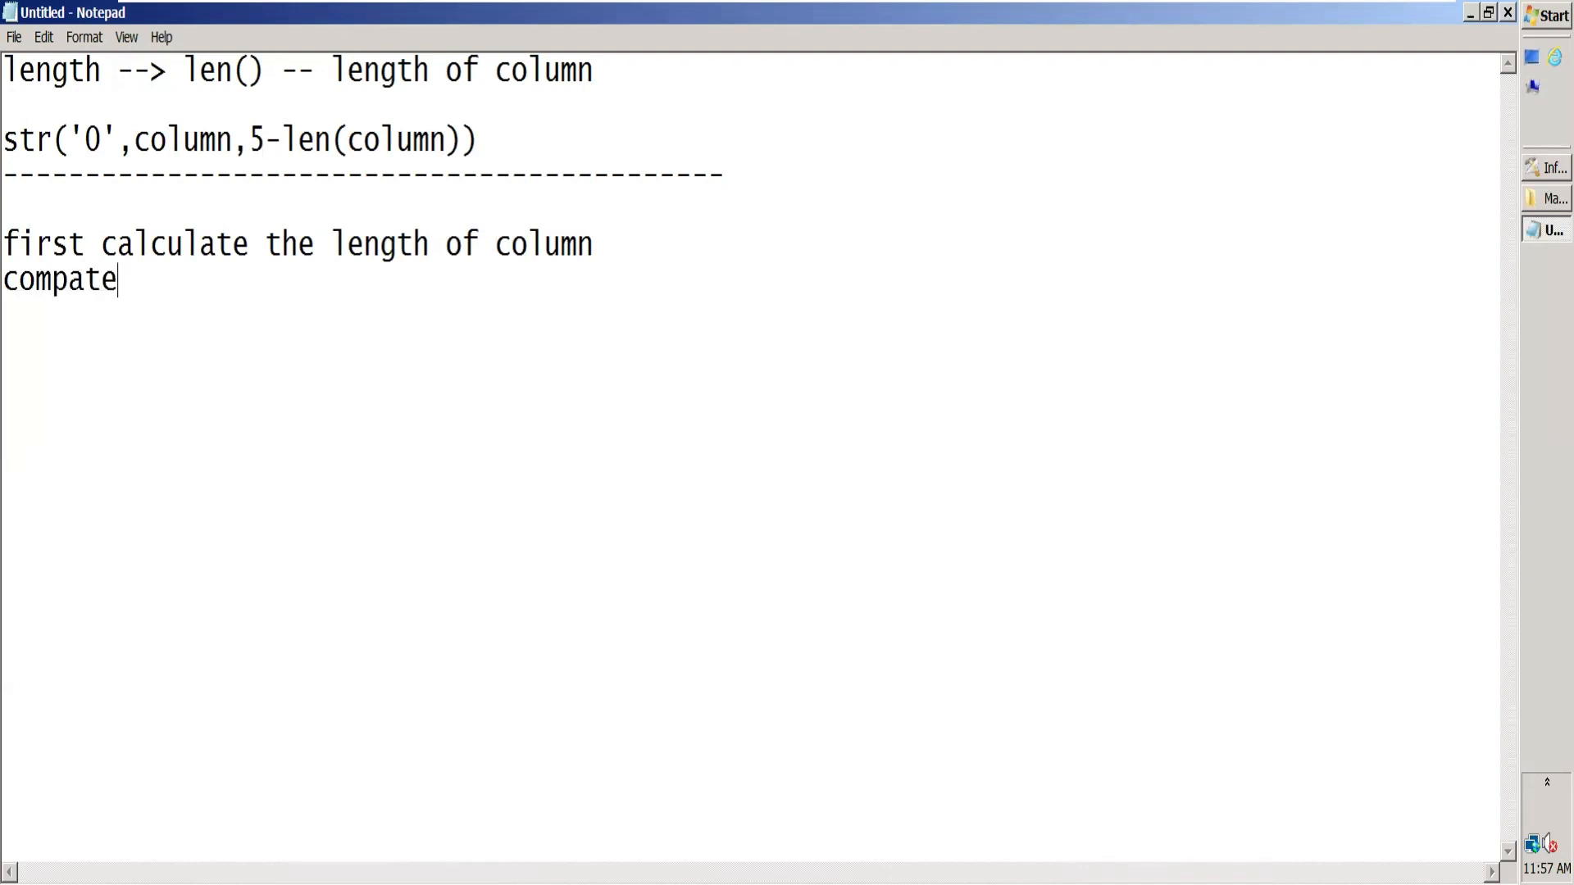
pyautogui.press('BackSpace')
pyautogui.press('BackSpace')
pyautogui.write('re it with 5')
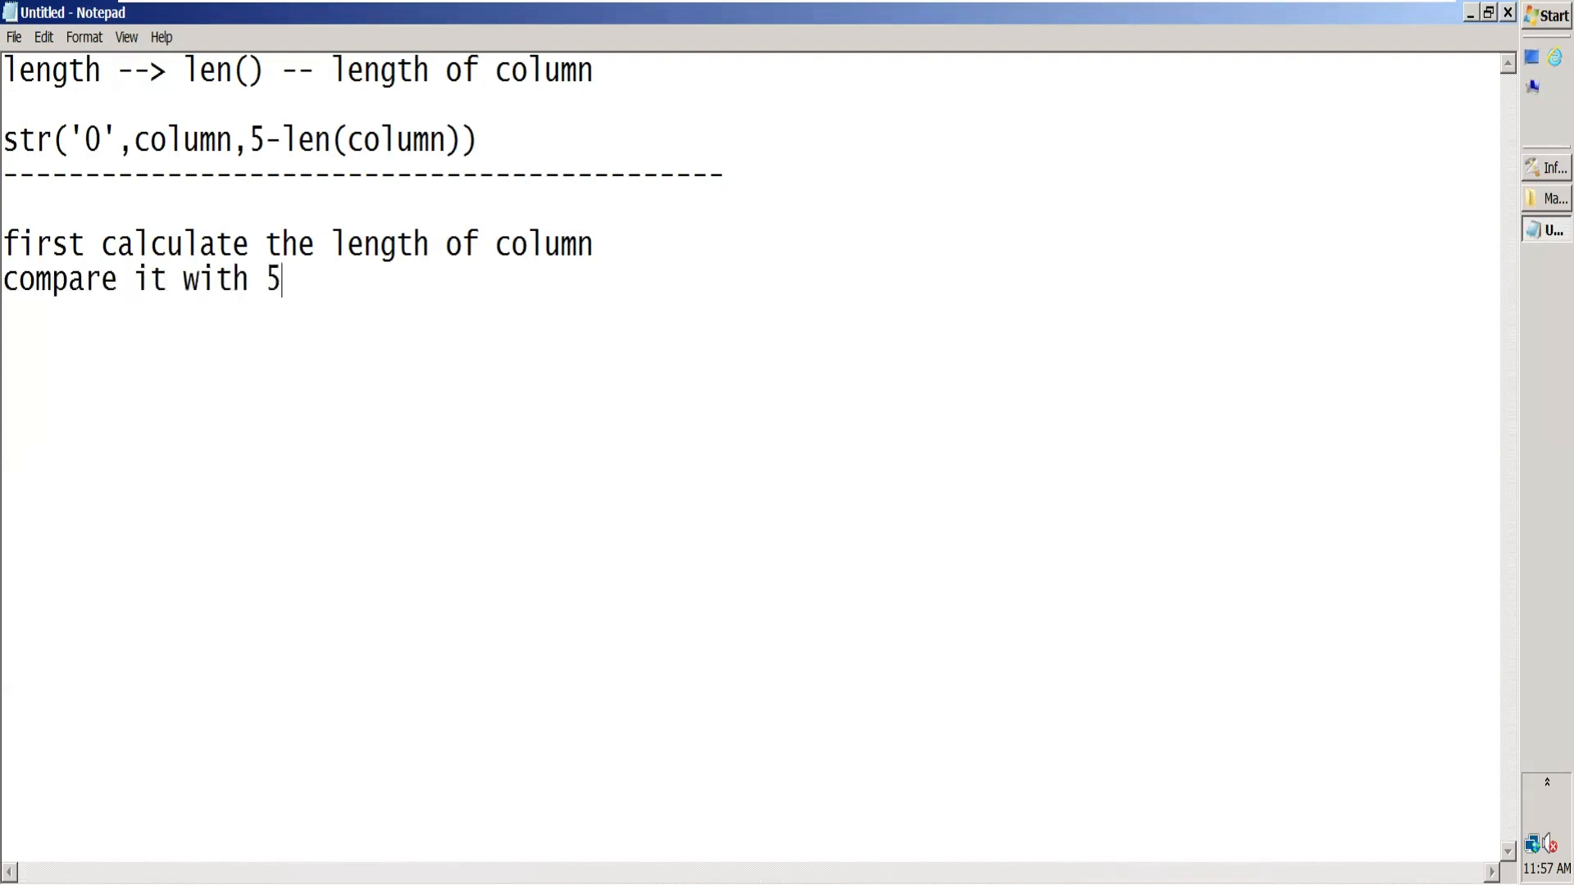
# Step: Add a third logic line reading "append prefix 0 5-len(col)" and highlight its 0
pyautogui.press('Return')
pyautogui.write('append')
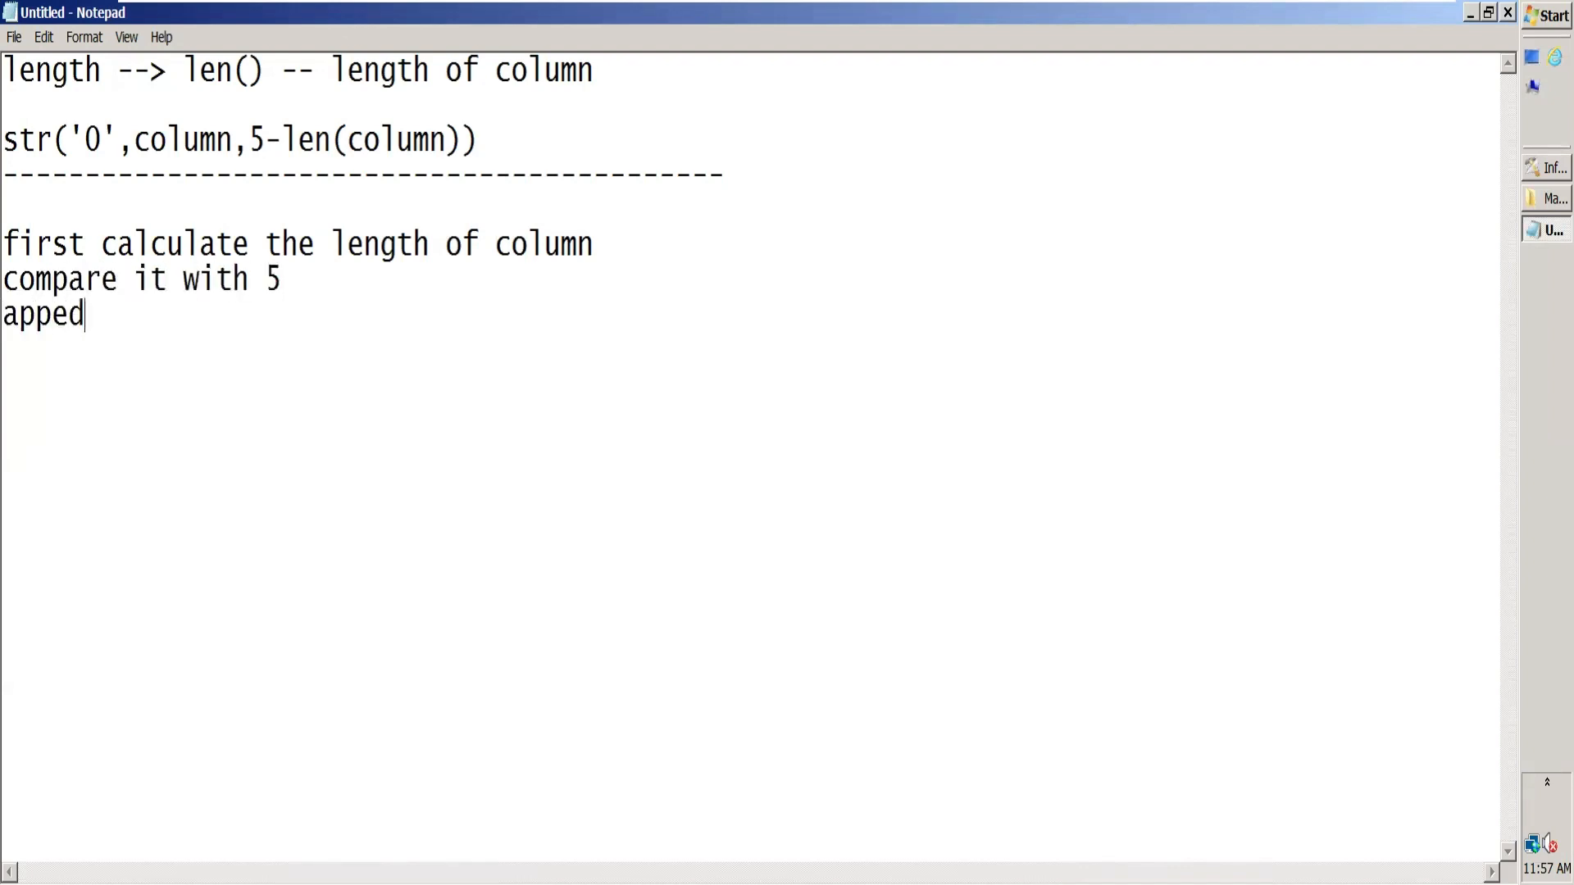
pyautogui.press('BackSpace')
pyautogui.write('nd prefix ')
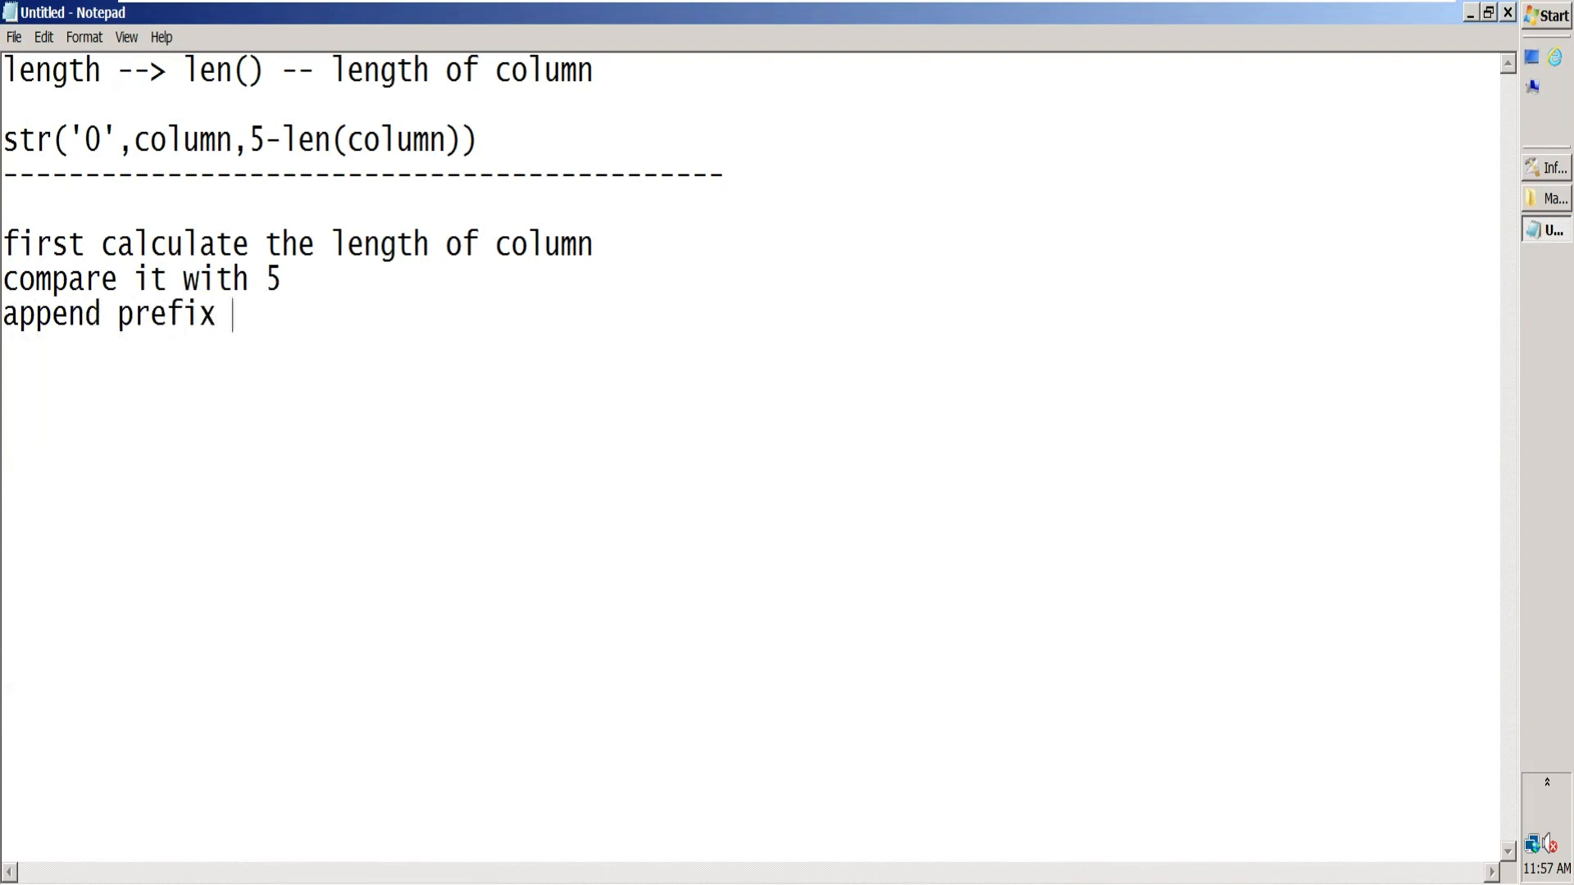
pyautogui.write('0')
pyautogui.write(' 5-ke')
pyautogui.press('BackSpace')
pyautogui.press('BackSpace')
pyautogui.write('len(')
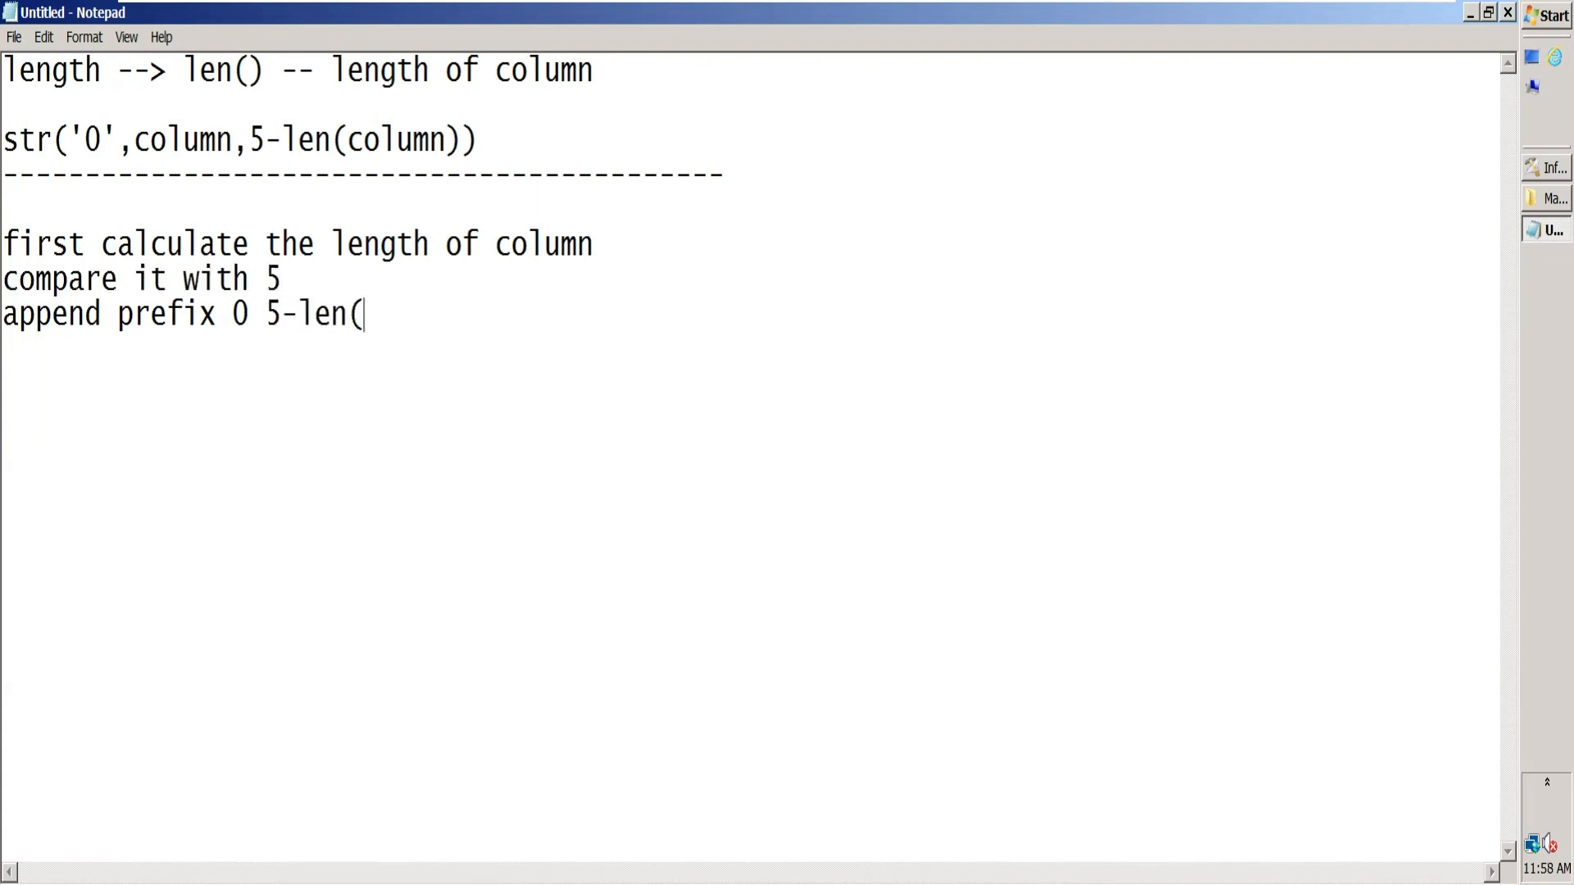
pyautogui.write('col)')
pyautogui.moveTo(250, 313); pyautogui.dragTo(229, 311)
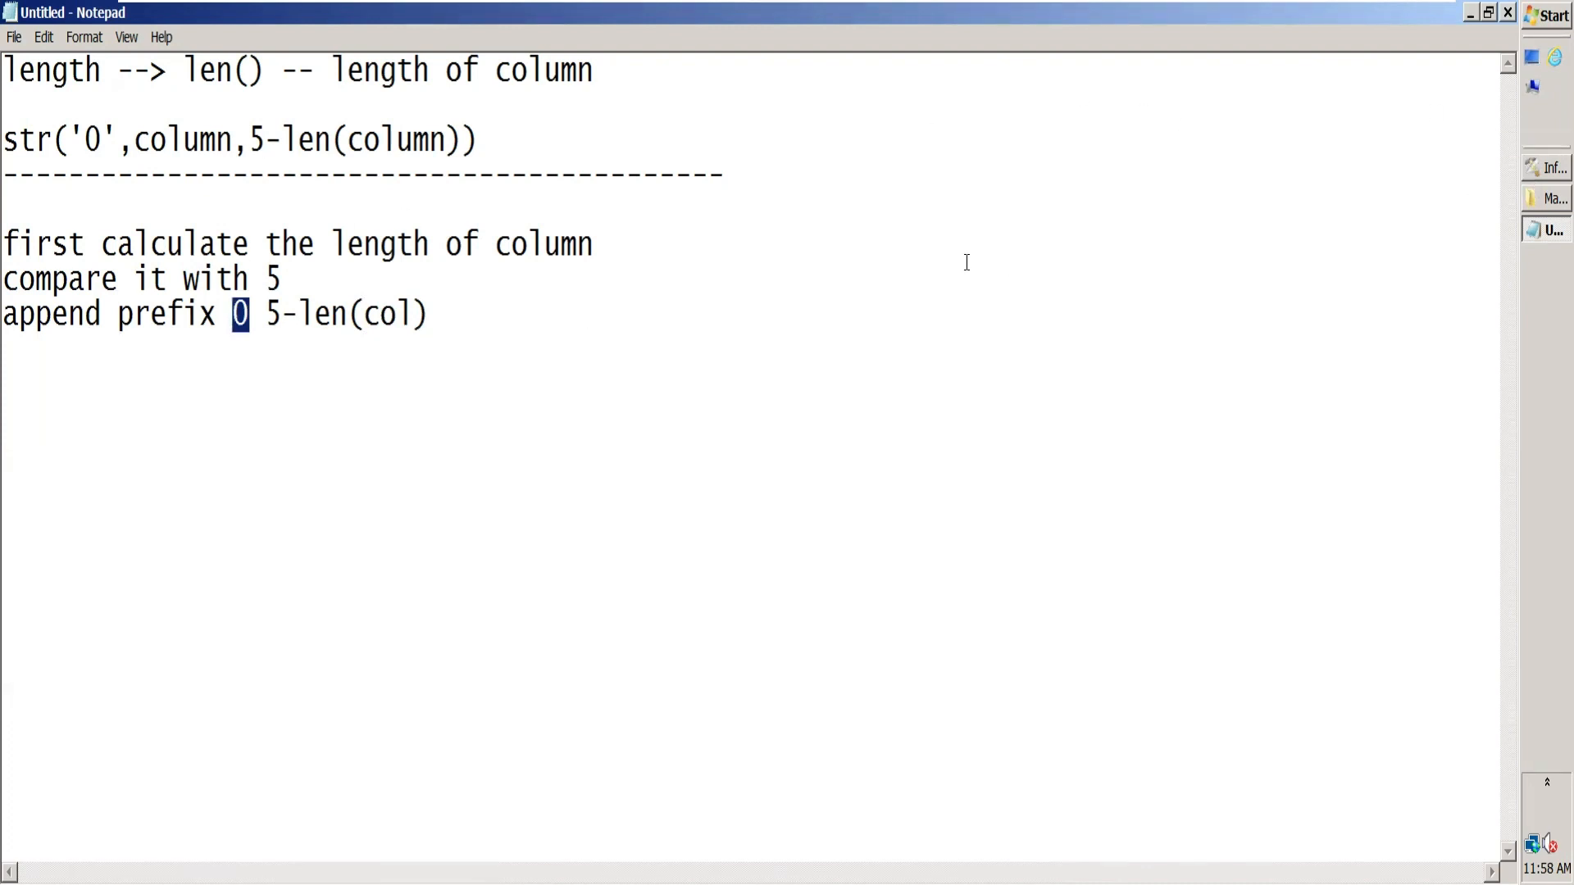
# Step: Add 0010 at the end of the dashed separator line and highlight it
pyautogui.click(763, 163)
pyautogui.write('0010')
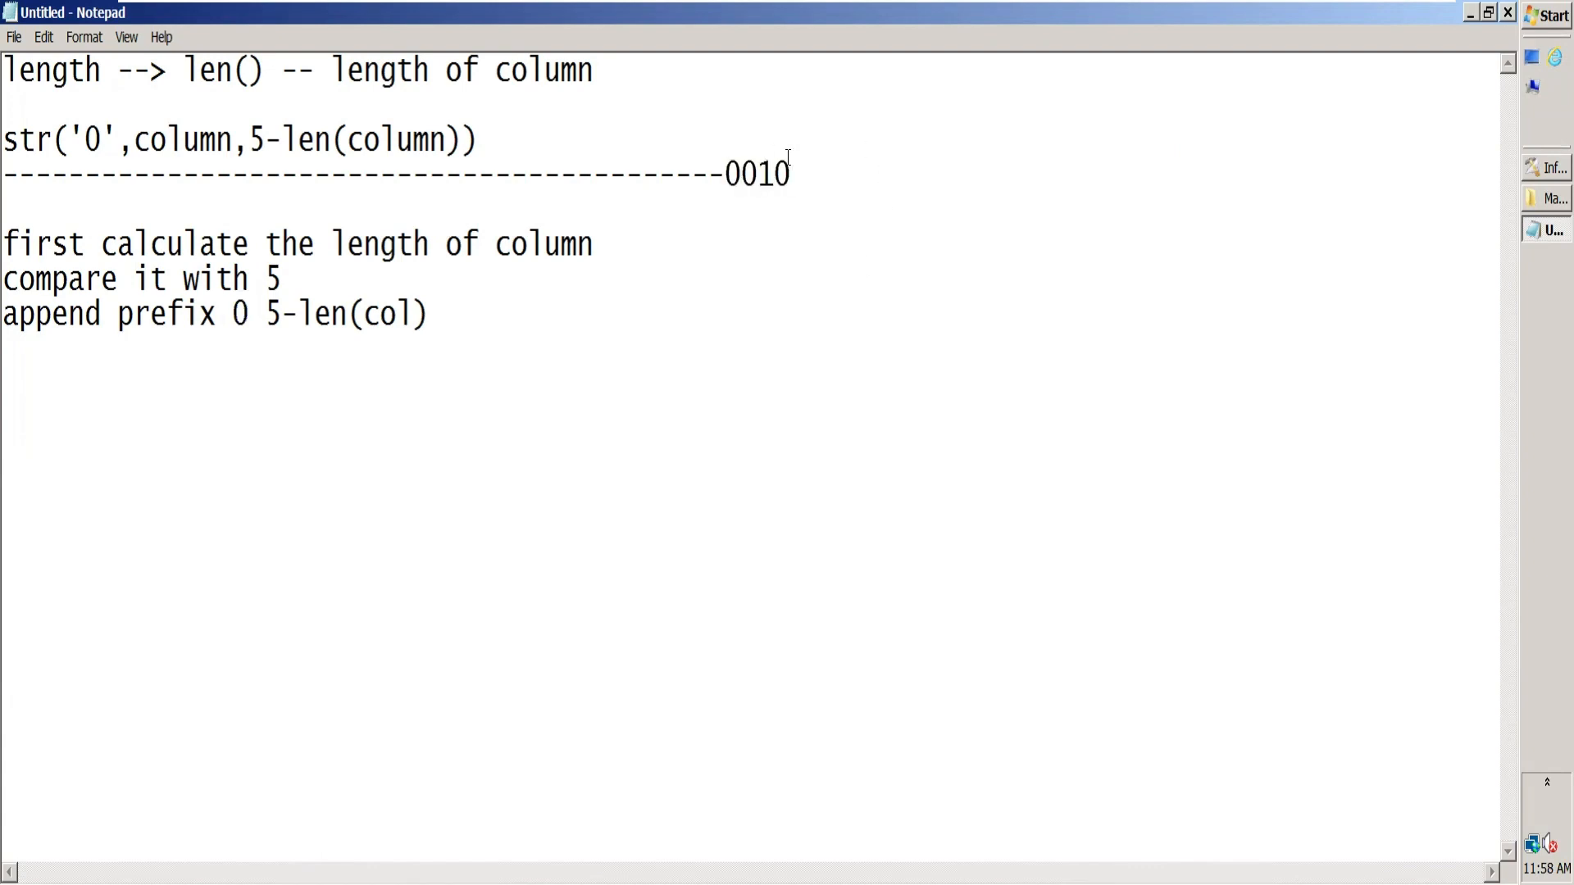
pyautogui.moveTo(790, 173); pyautogui.dragTo(727, 172)
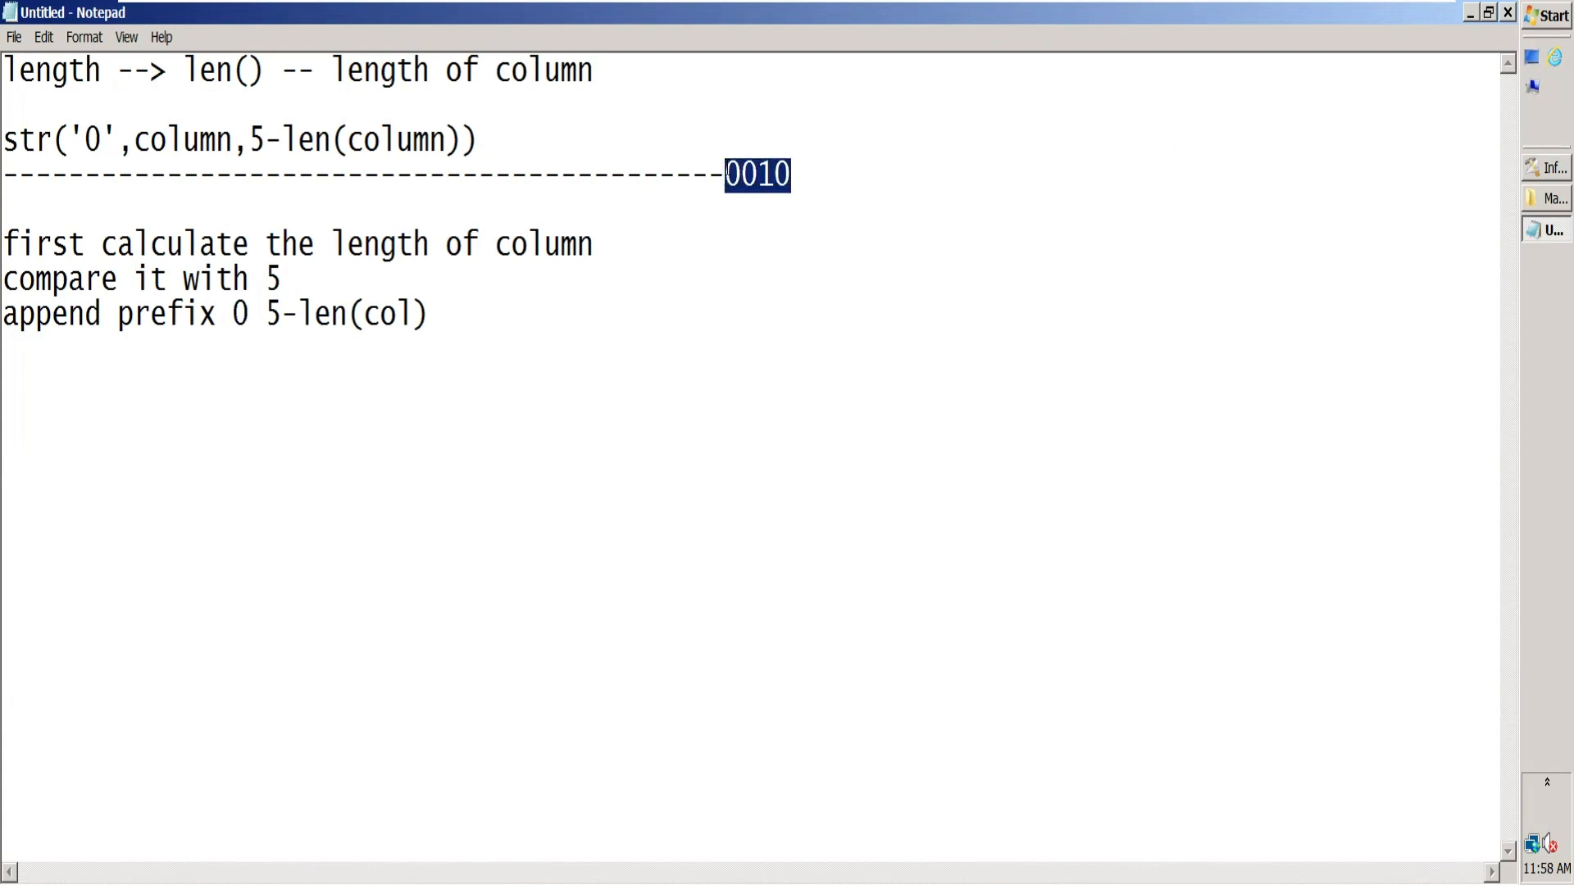
pyautogui.click(818, 179)
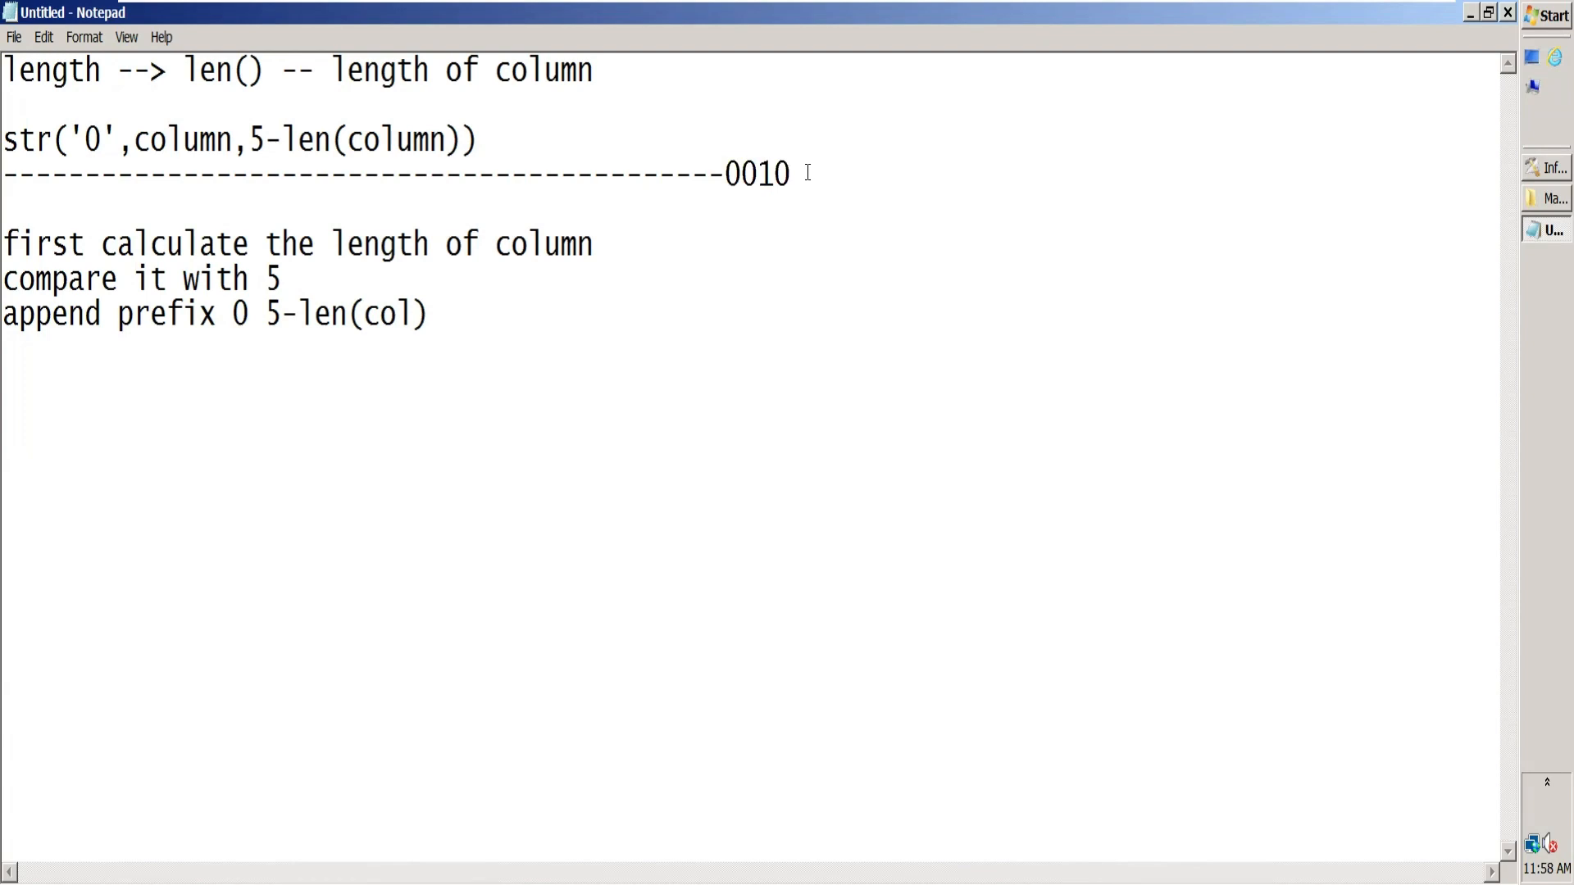
# Step: Highlight 0010 at the end of the dashed separator, and str in the expression above it
pyautogui.moveTo(807, 175); pyautogui.dragTo(723, 172)
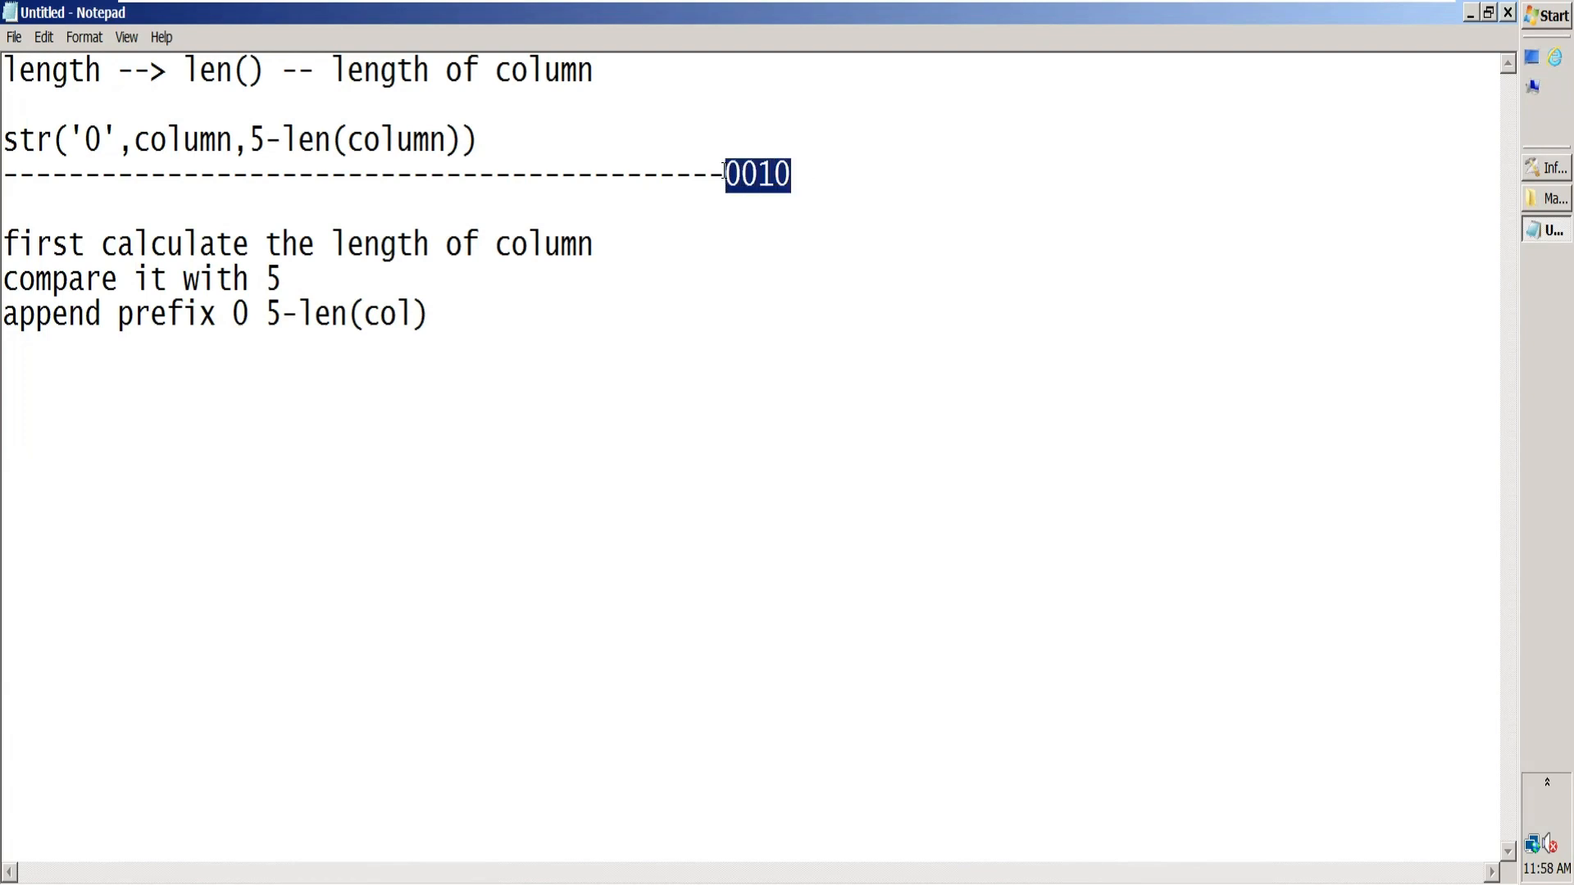
pyautogui.click(223, 314)
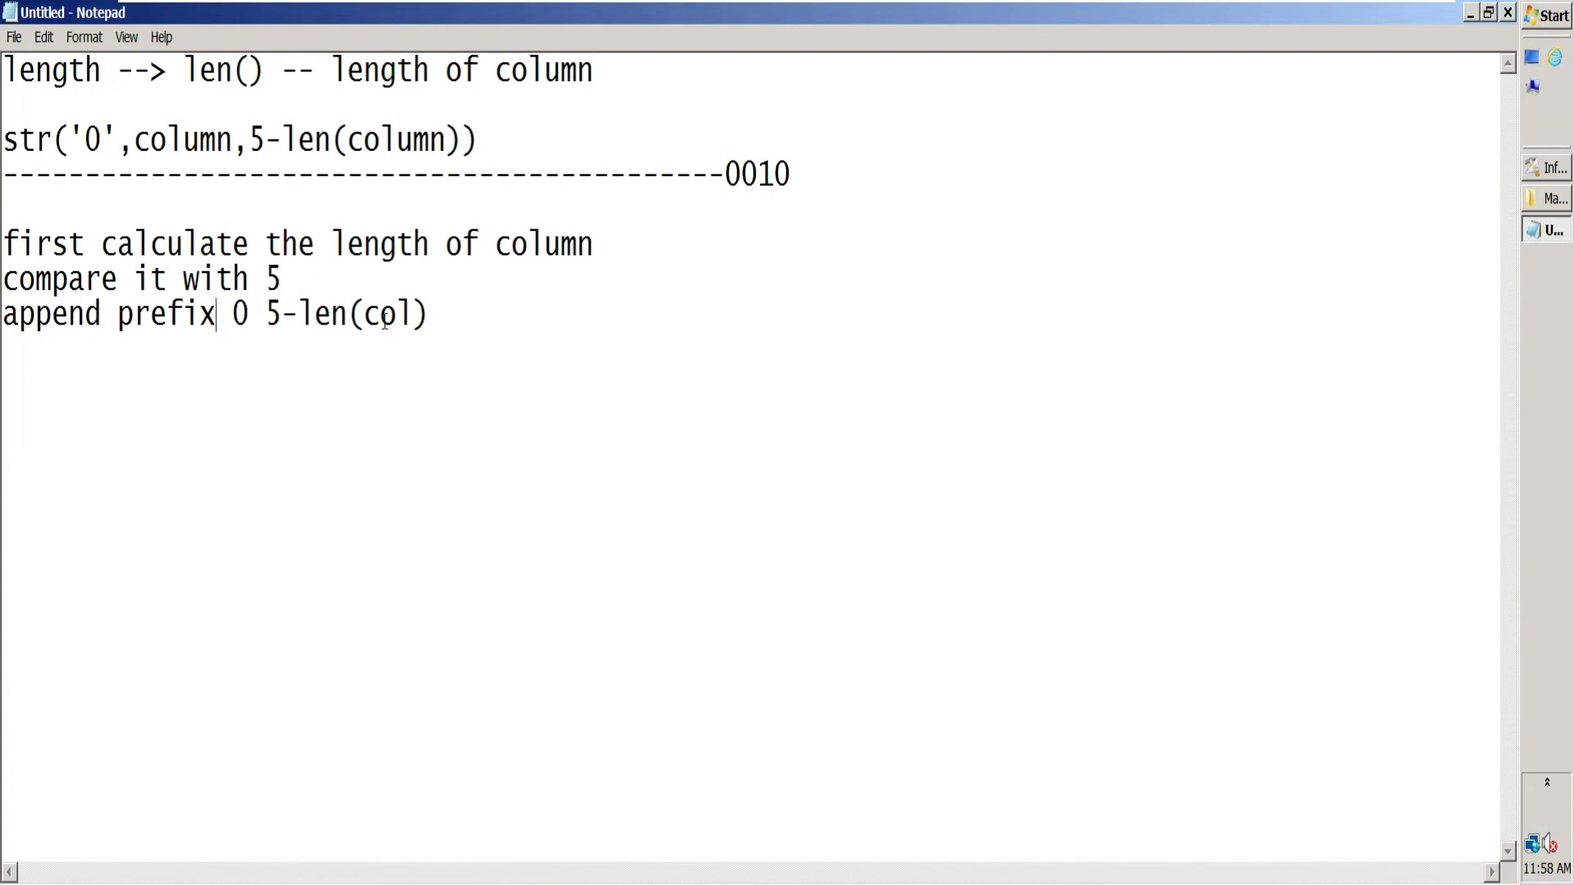
pyautogui.hotkey('shift', 'Left')
pyautogui.doubleClick(52, 141)
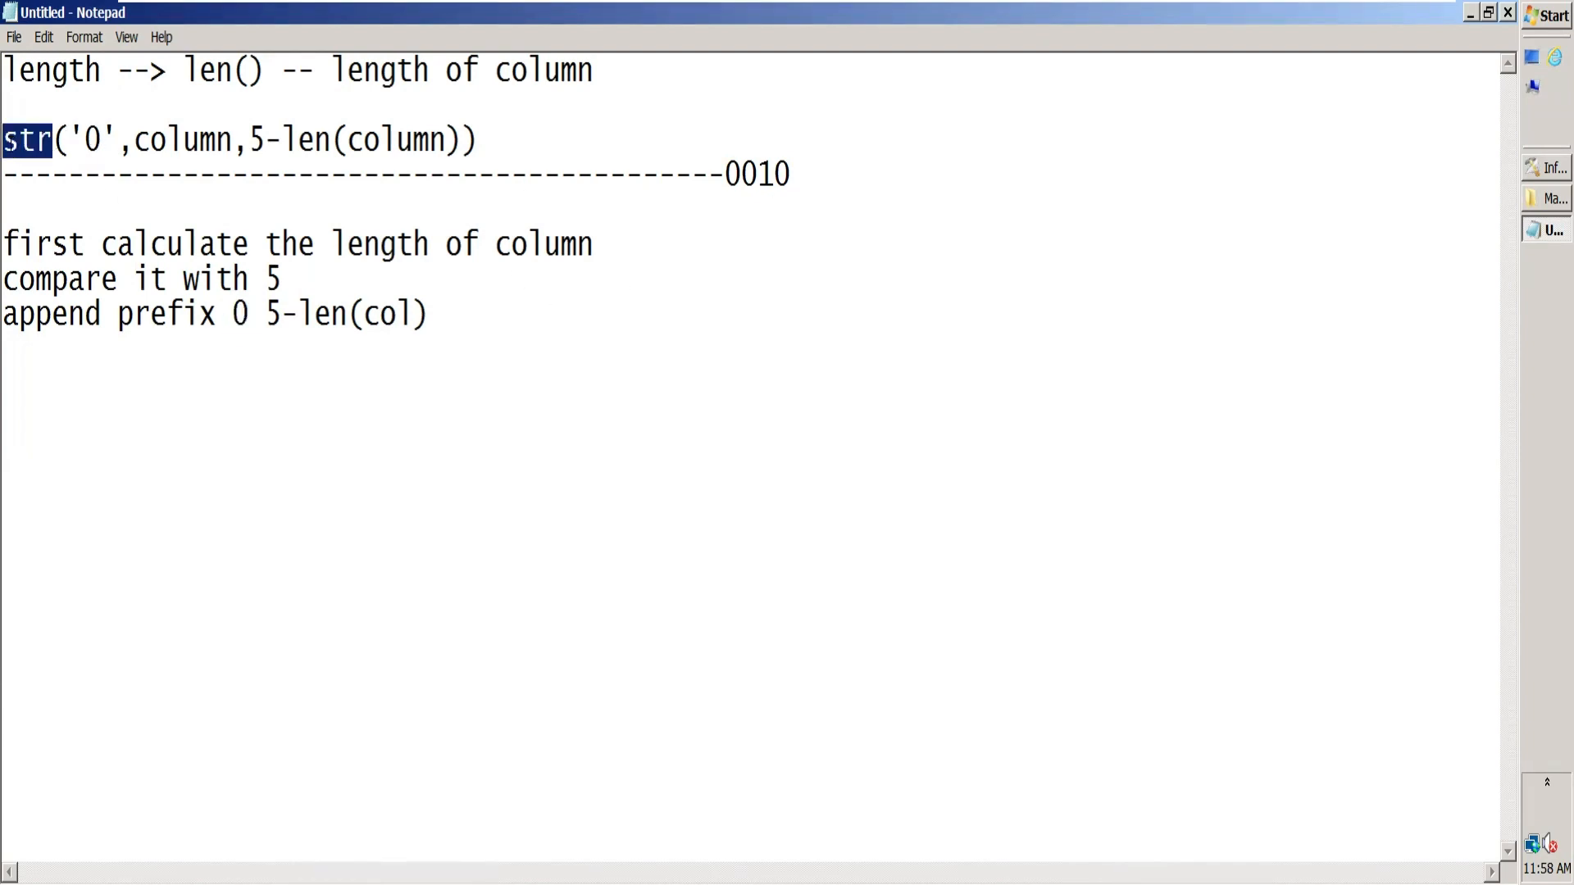
pyautogui.moveTo(54, 141); pyautogui.dragTo(7, 148)
# Step: Add a dashed separator below the logic lines, followed by the example line "str K,5 ---> KKKKK"
pyautogui.click(473, 316)
pyautogui.press('Return')
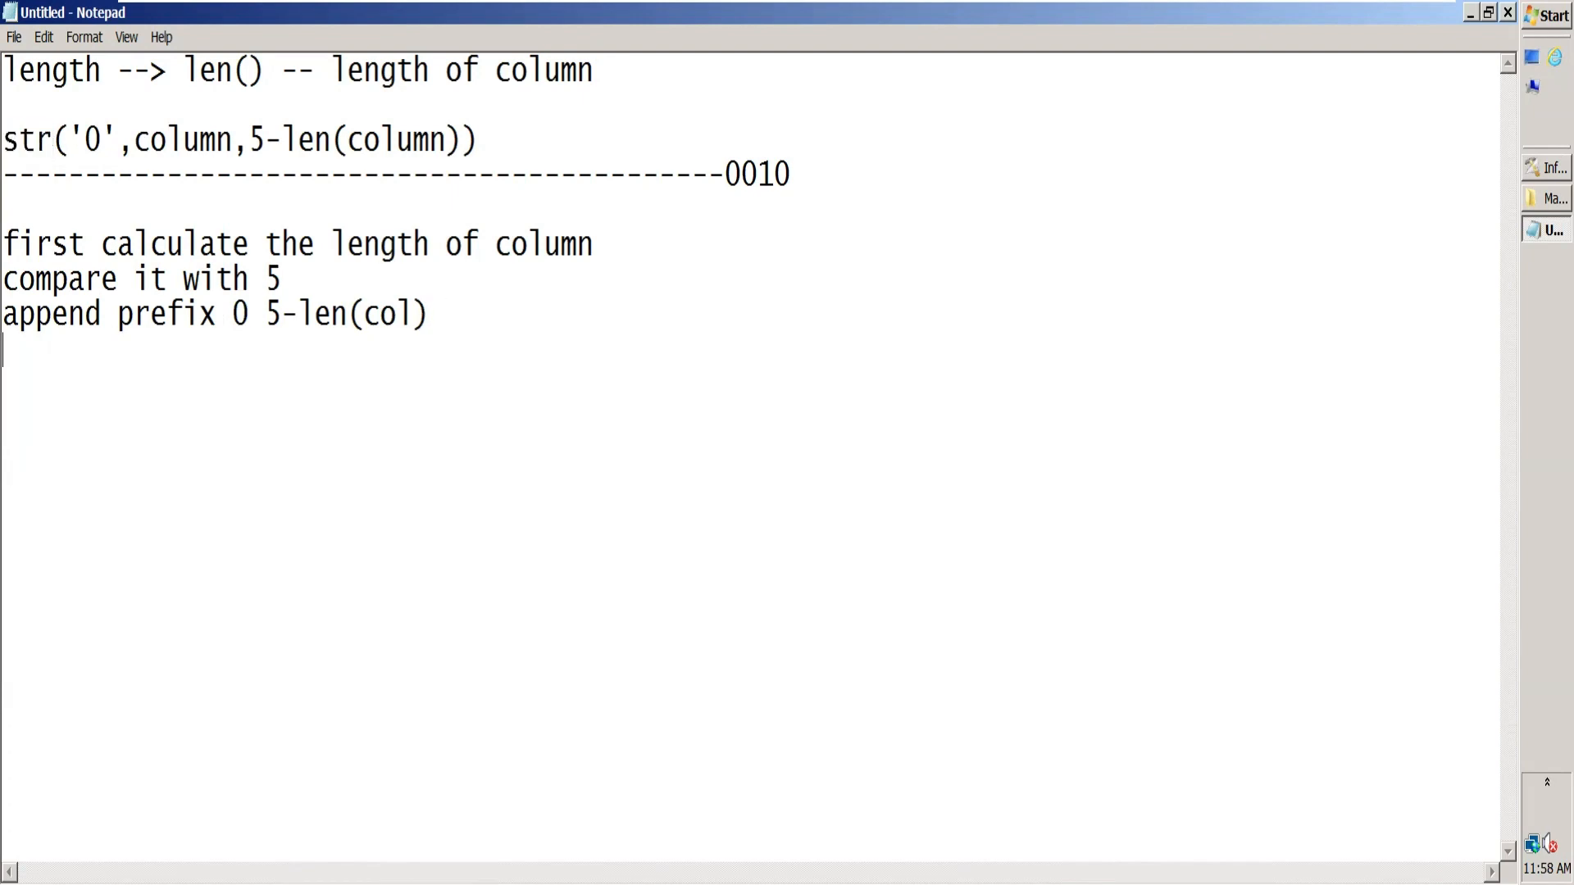
pyautogui.write('--')
pyautogui.write('str ')
pyautogui.write('K')
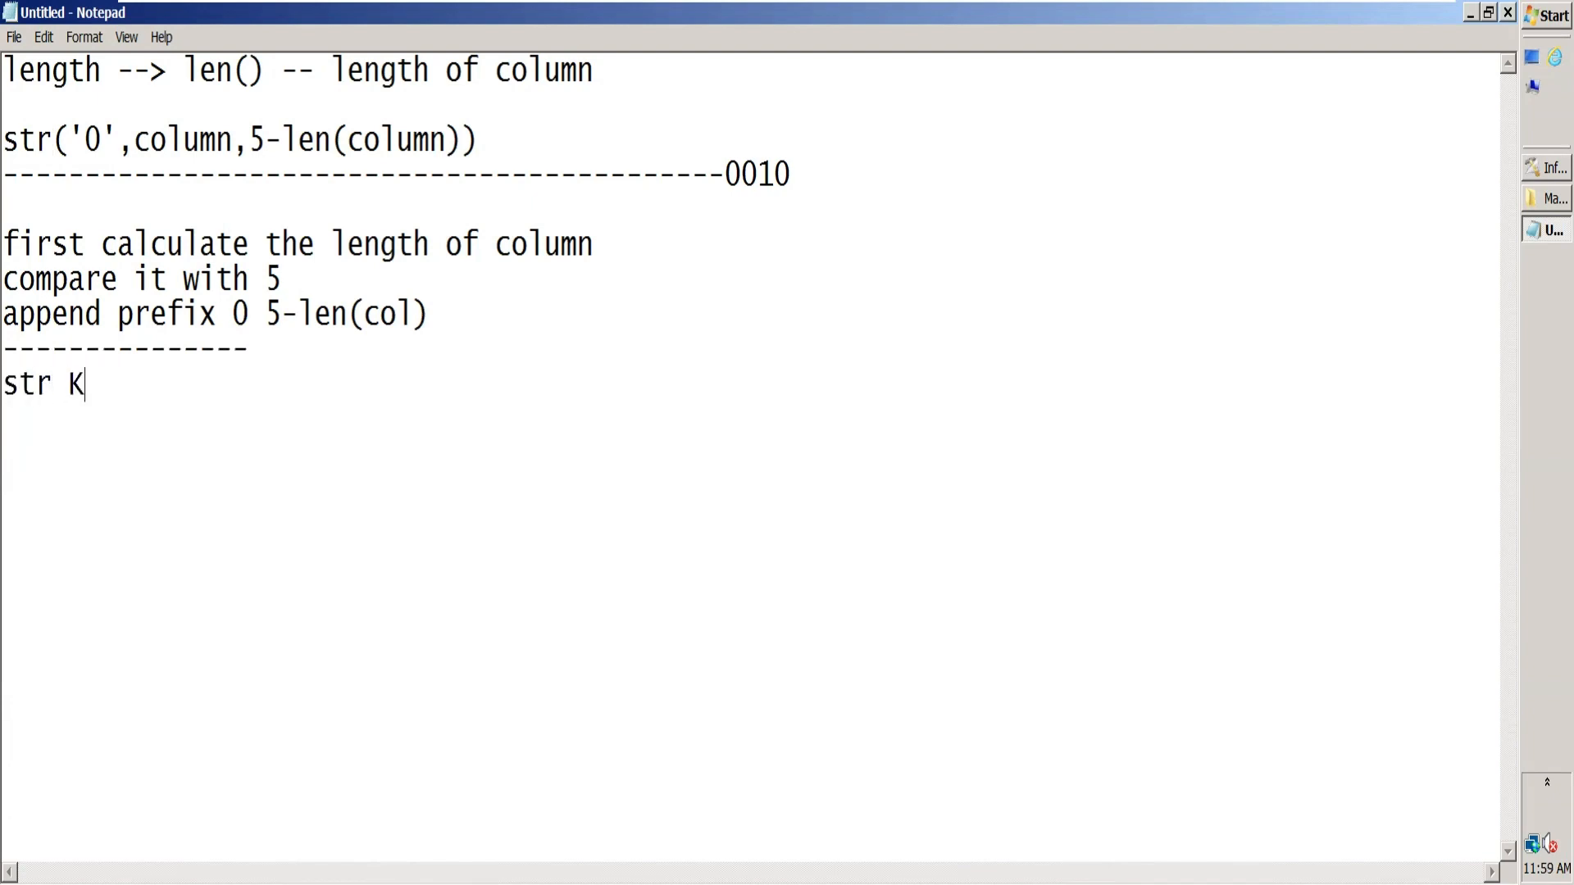
pyautogui.write(',5 ---> KKKKK')
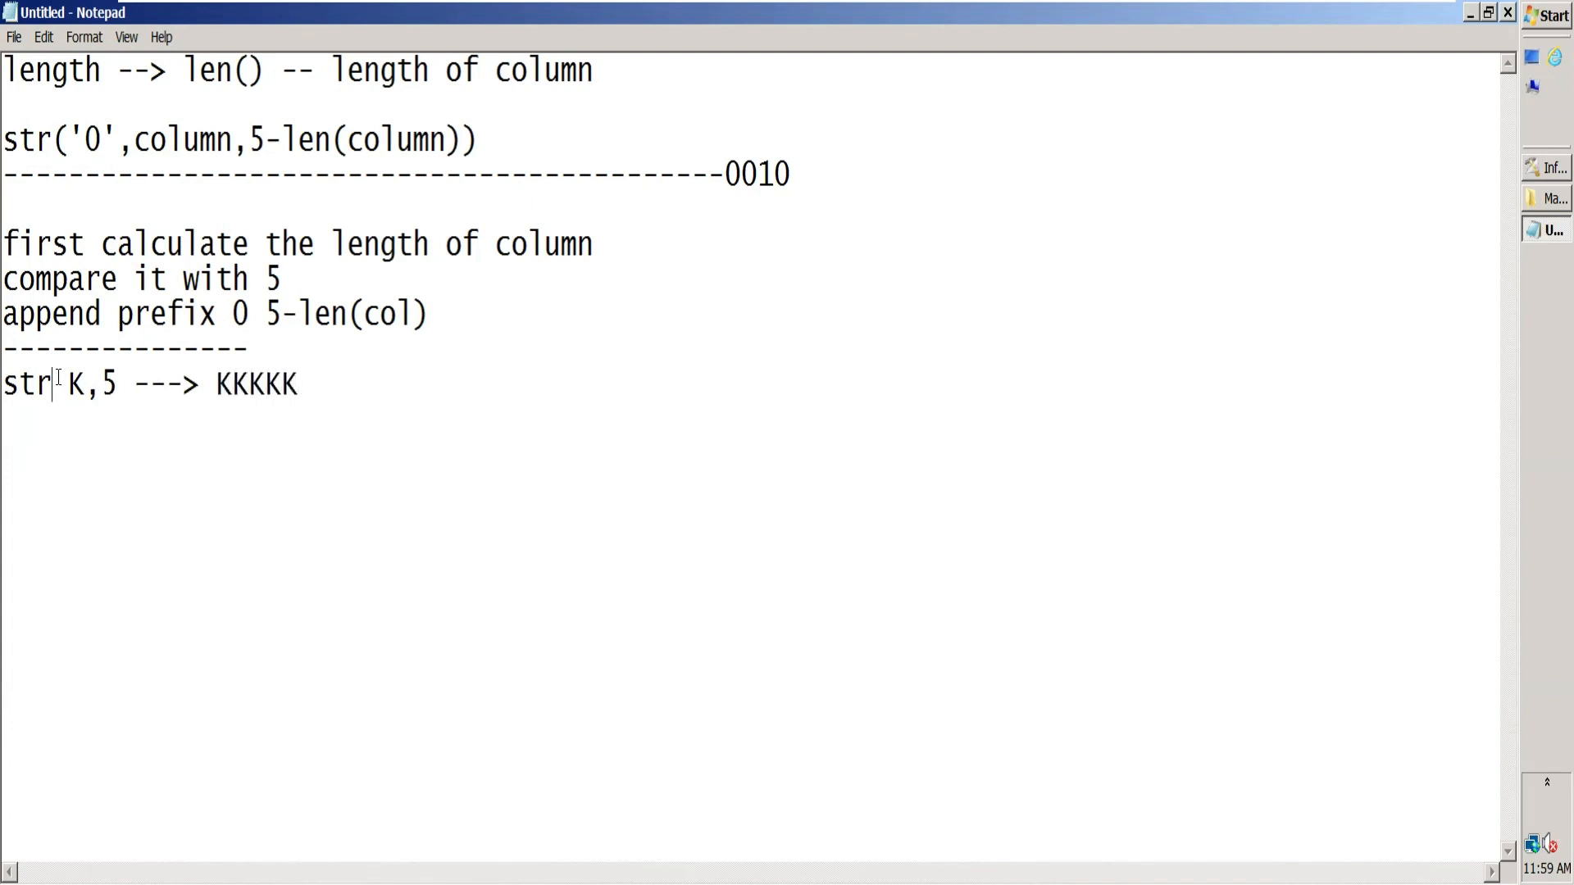
pyautogui.write('(')
# Step: Enclose the K,5 arguments of the str example in parentheses
pyautogui.press('Right')
pyautogui.press('Right')
pyautogui.press('Right')
pyautogui.press('Right')
pyautogui.press('Right')
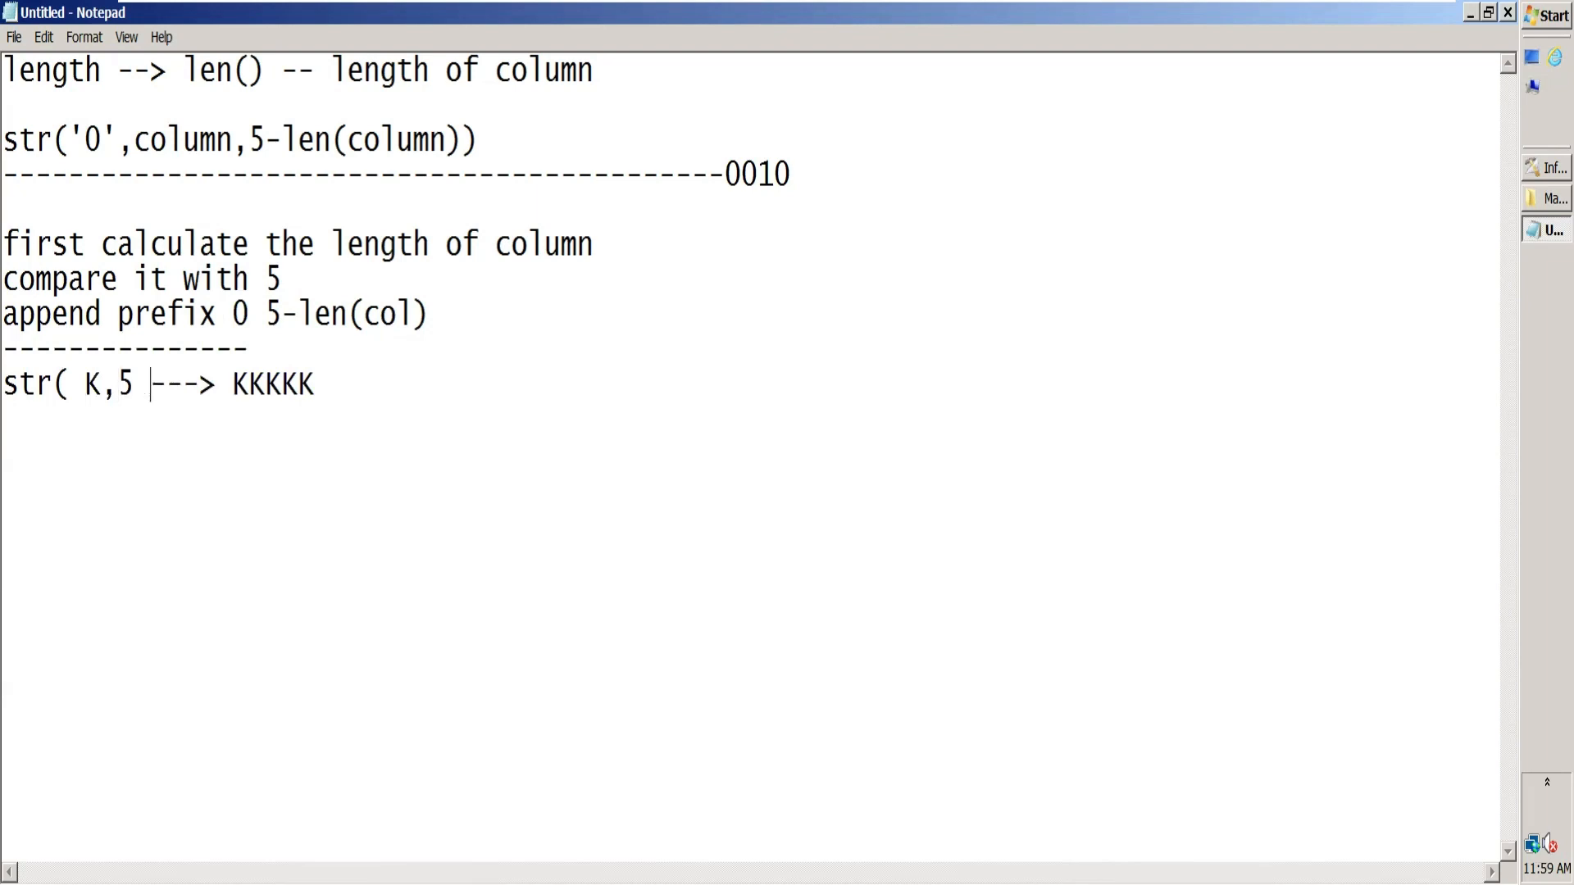
pyautogui.write(')')
# Step: Add a second example line reading "str(0,3) ---> 000" and highlight its 3
pyautogui.click(375, 361)
pyautogui.click(351, 383)
pyautogui.press('Return')
pyautogui.write('s')
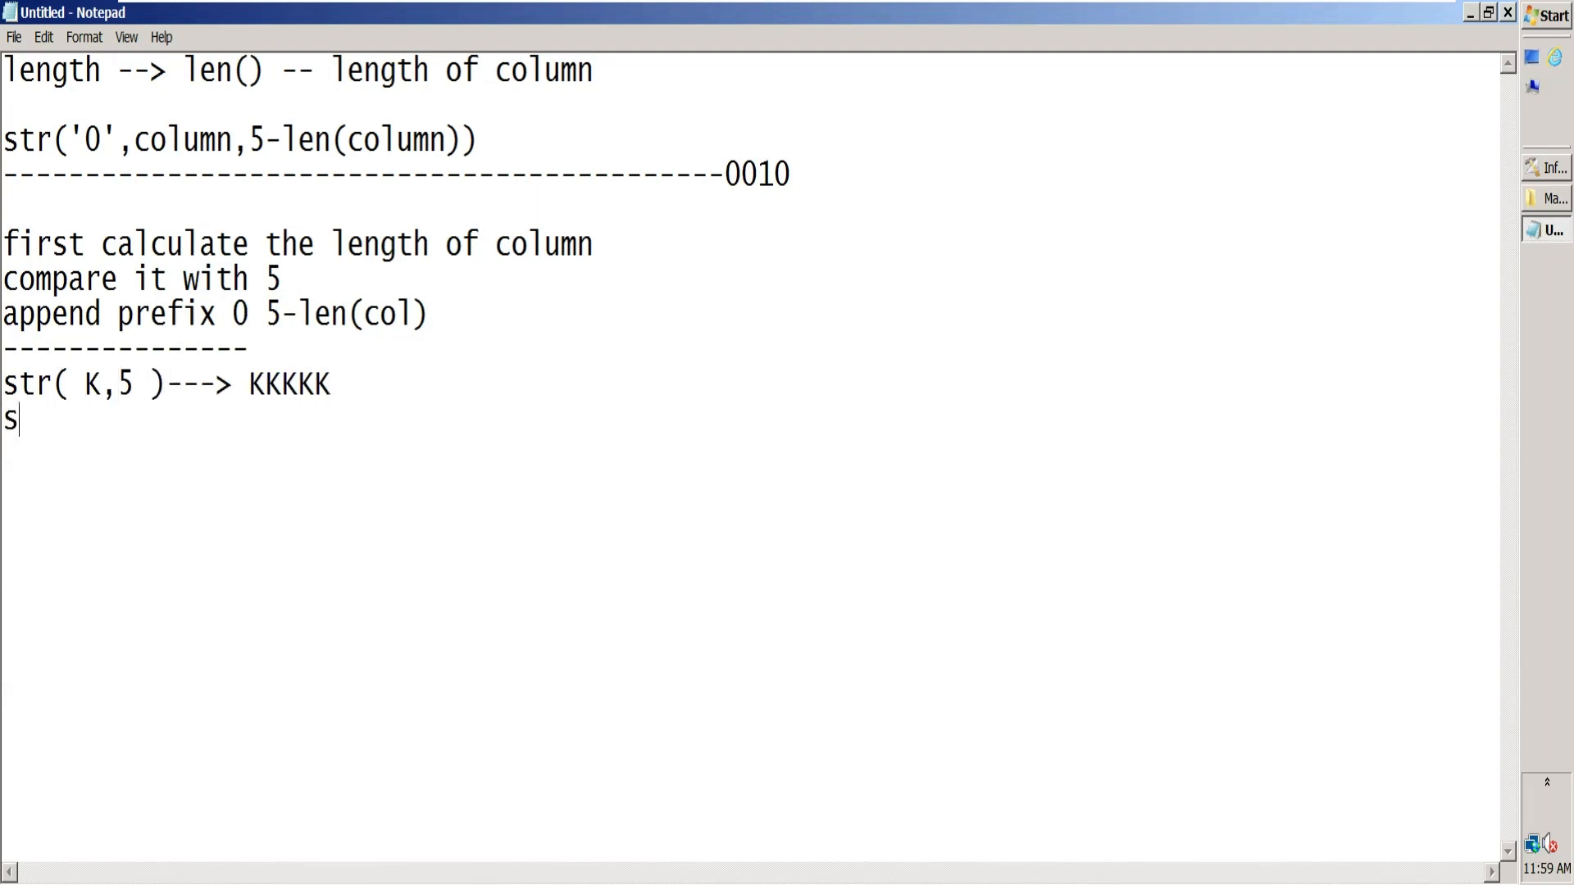
pyautogui.write('tr(0,3) ---> 0')
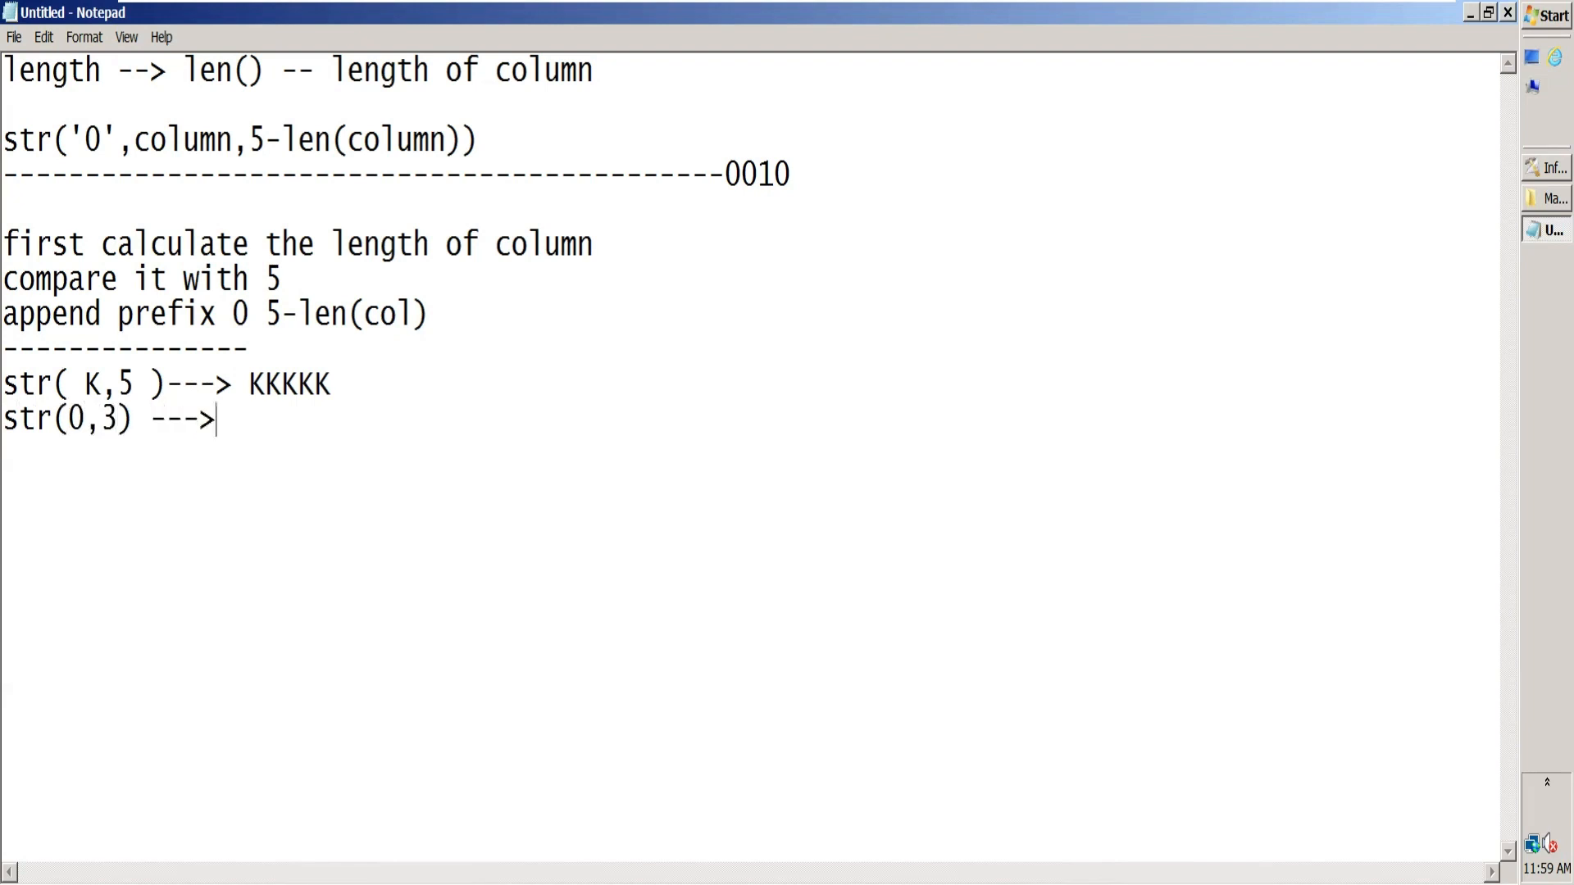
pyautogui.write('00')
pyautogui.moveTo(120, 419); pyautogui.dragTo(101, 419)
pyautogui.click(121, 418)
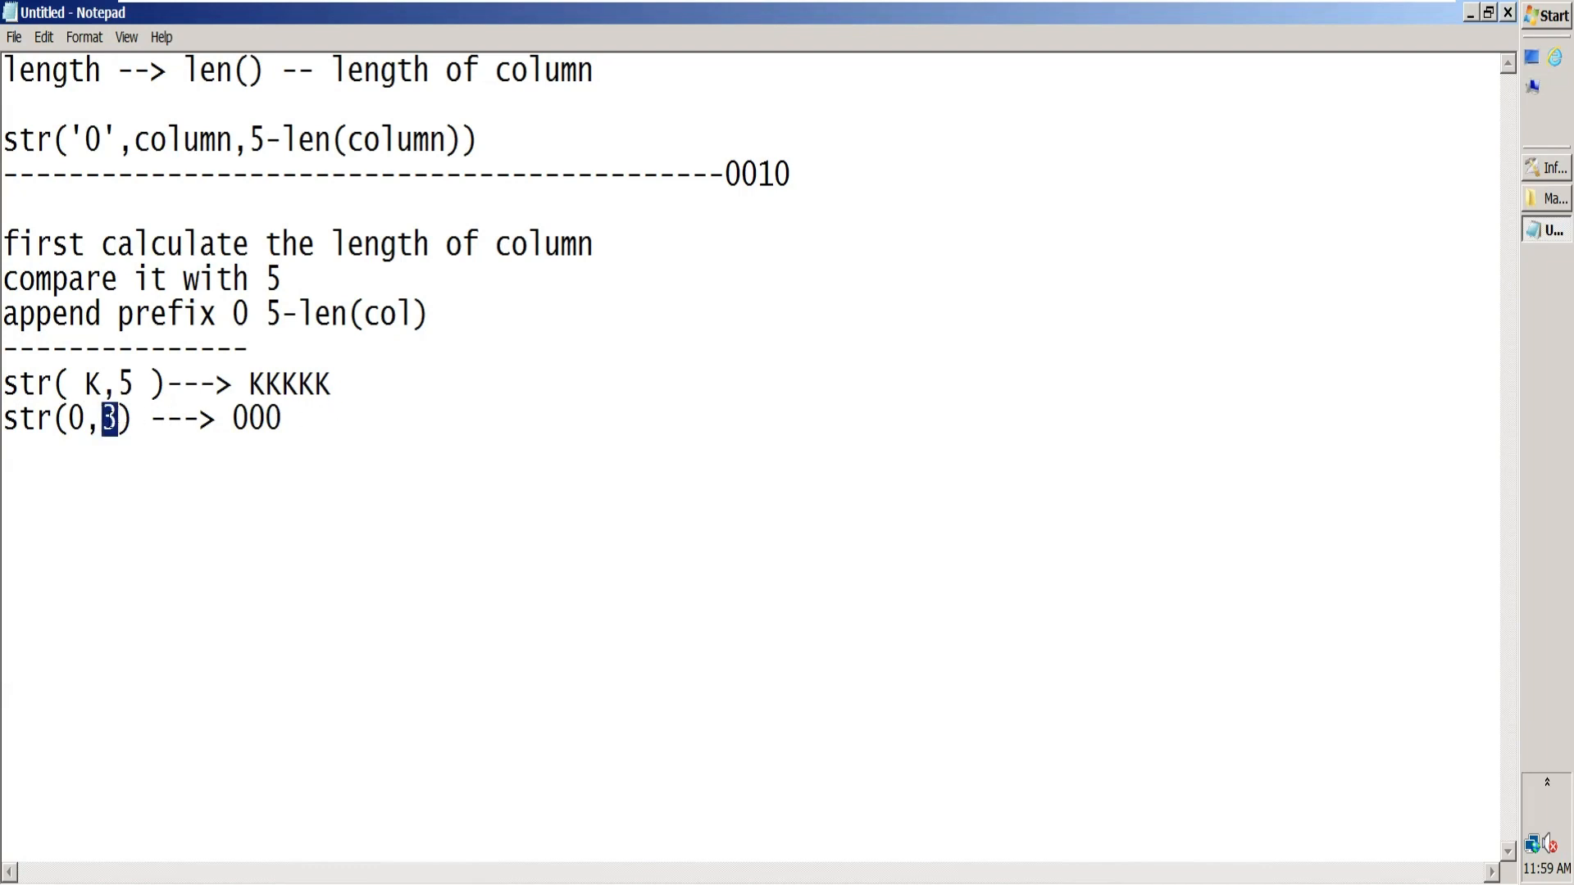
# Step: Leave a blank line below the str examples and write "len --> length of col"
pyautogui.click(308, 411)
pyautogui.press('Return')
pyautogui.press('Return')
pyautogui.write('len ')
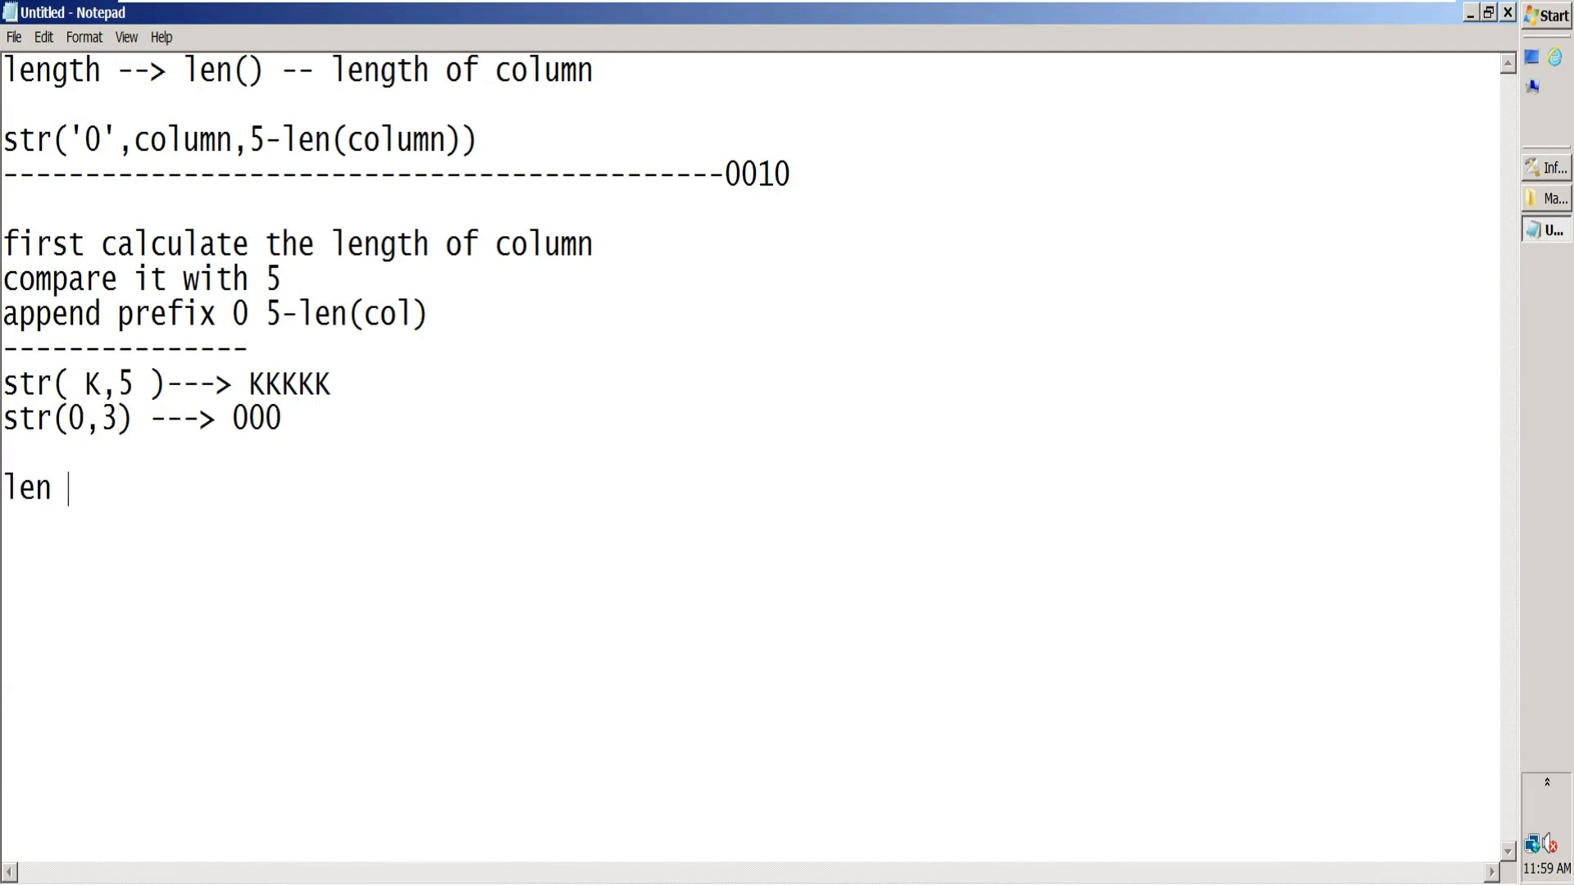
pyautogui.write('--> length o')
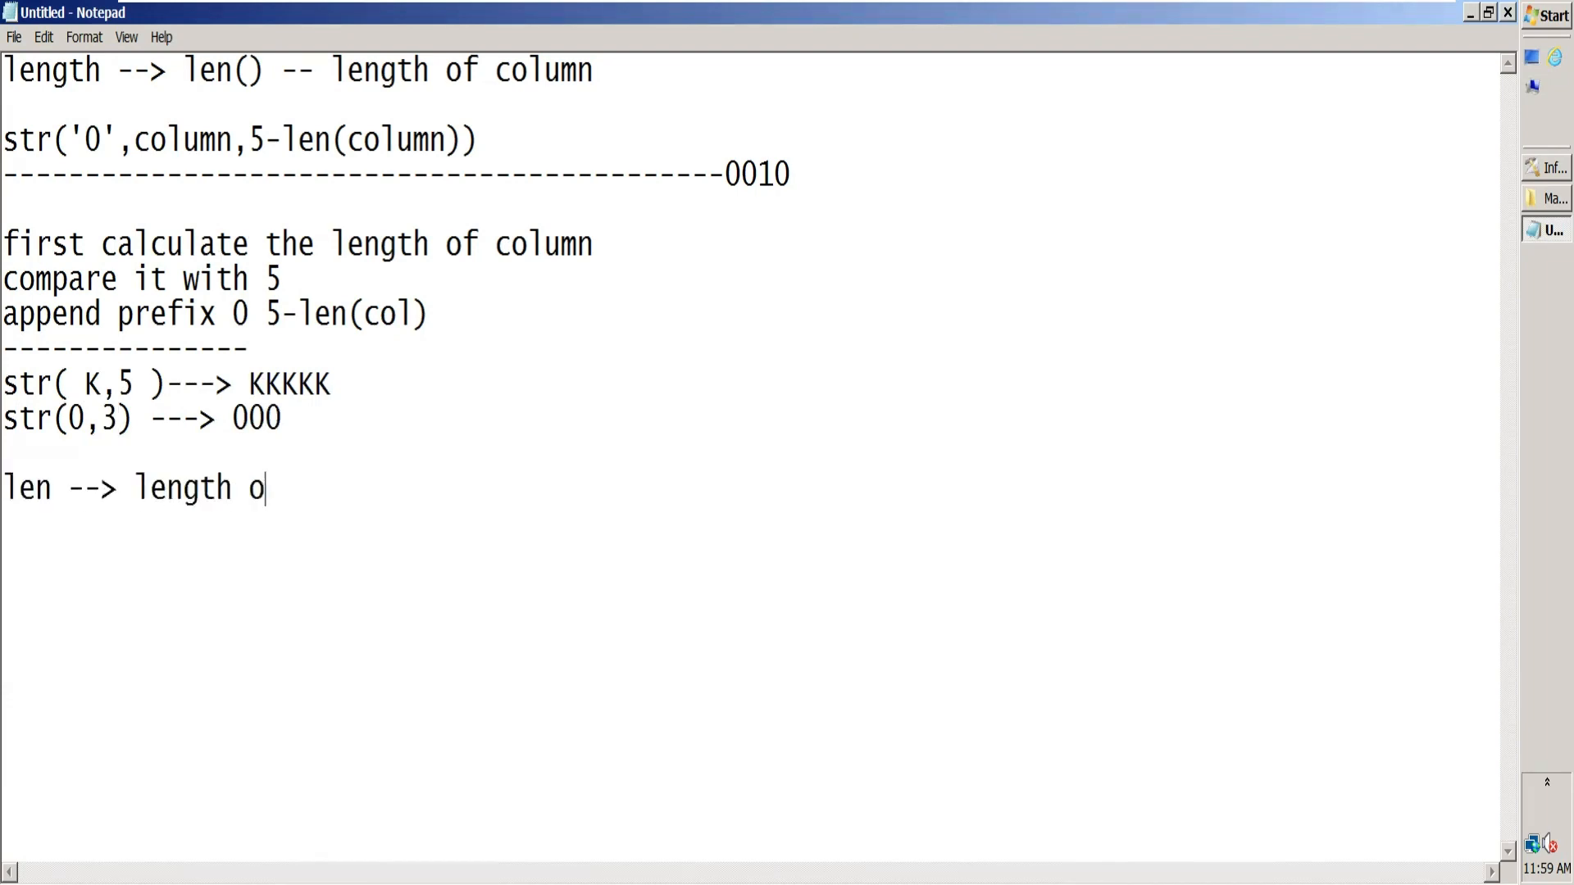
pyautogui.write('f t')
pyautogui.press('BackSpace')
pyautogui.write('col')
pyautogui.press('Return')
# Step: Write "5-len(col)" below the len line and highlight the 0 in the str(0,3) example
pyautogui.click(118, 418)
pyautogui.click(369, 485)
pyautogui.press('Return')
pyautogui.write('5-len')
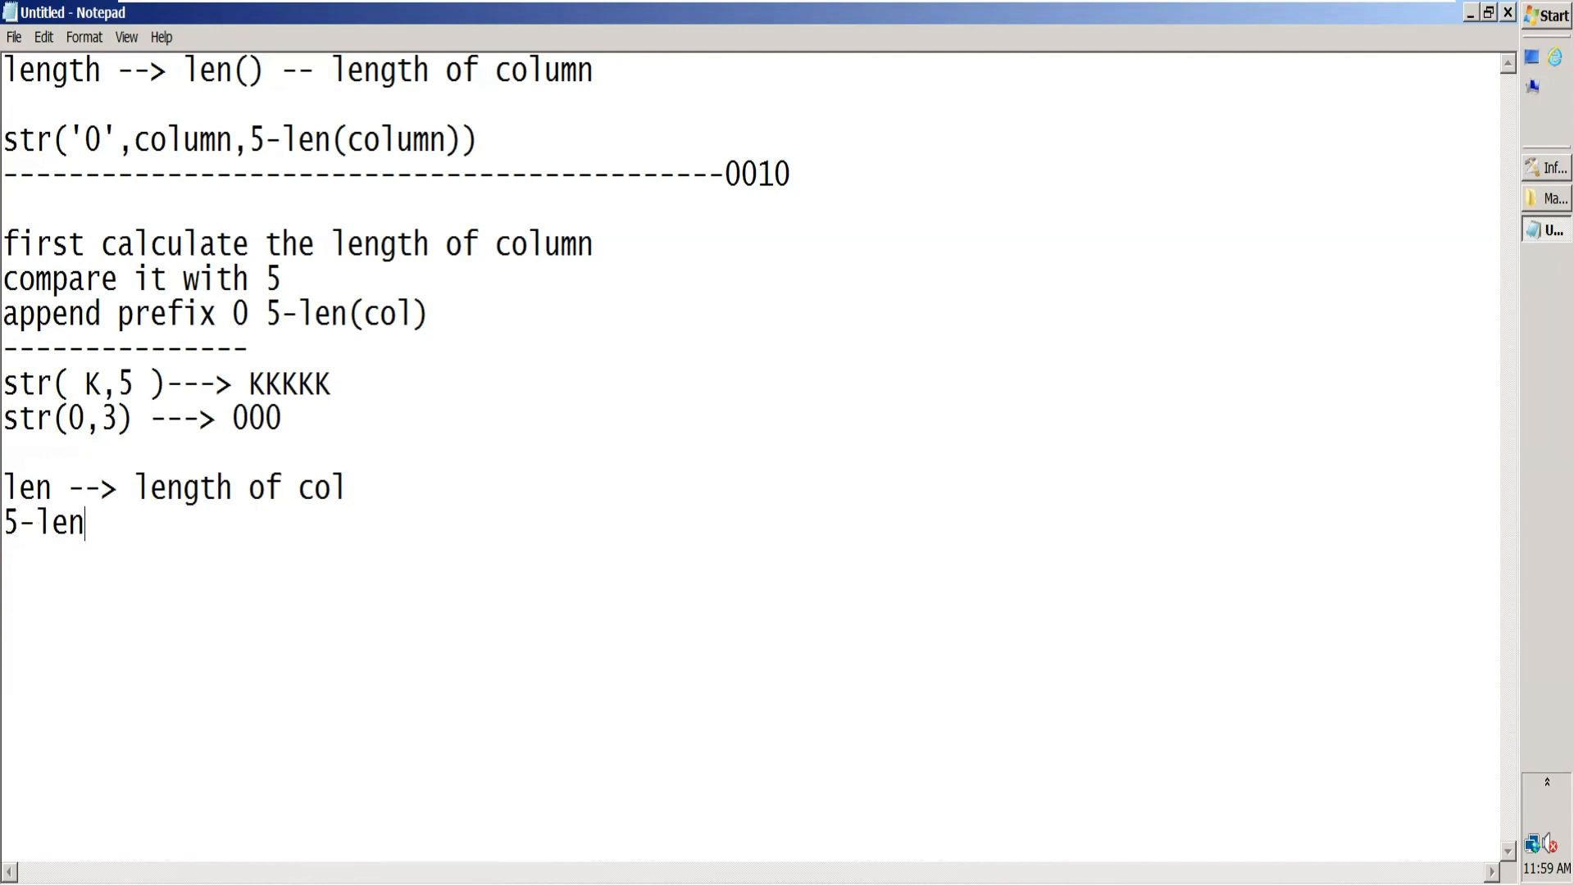
pyautogui.write('(col)')
pyautogui.moveTo(121, 417); pyautogui.dragTo(68, 418)
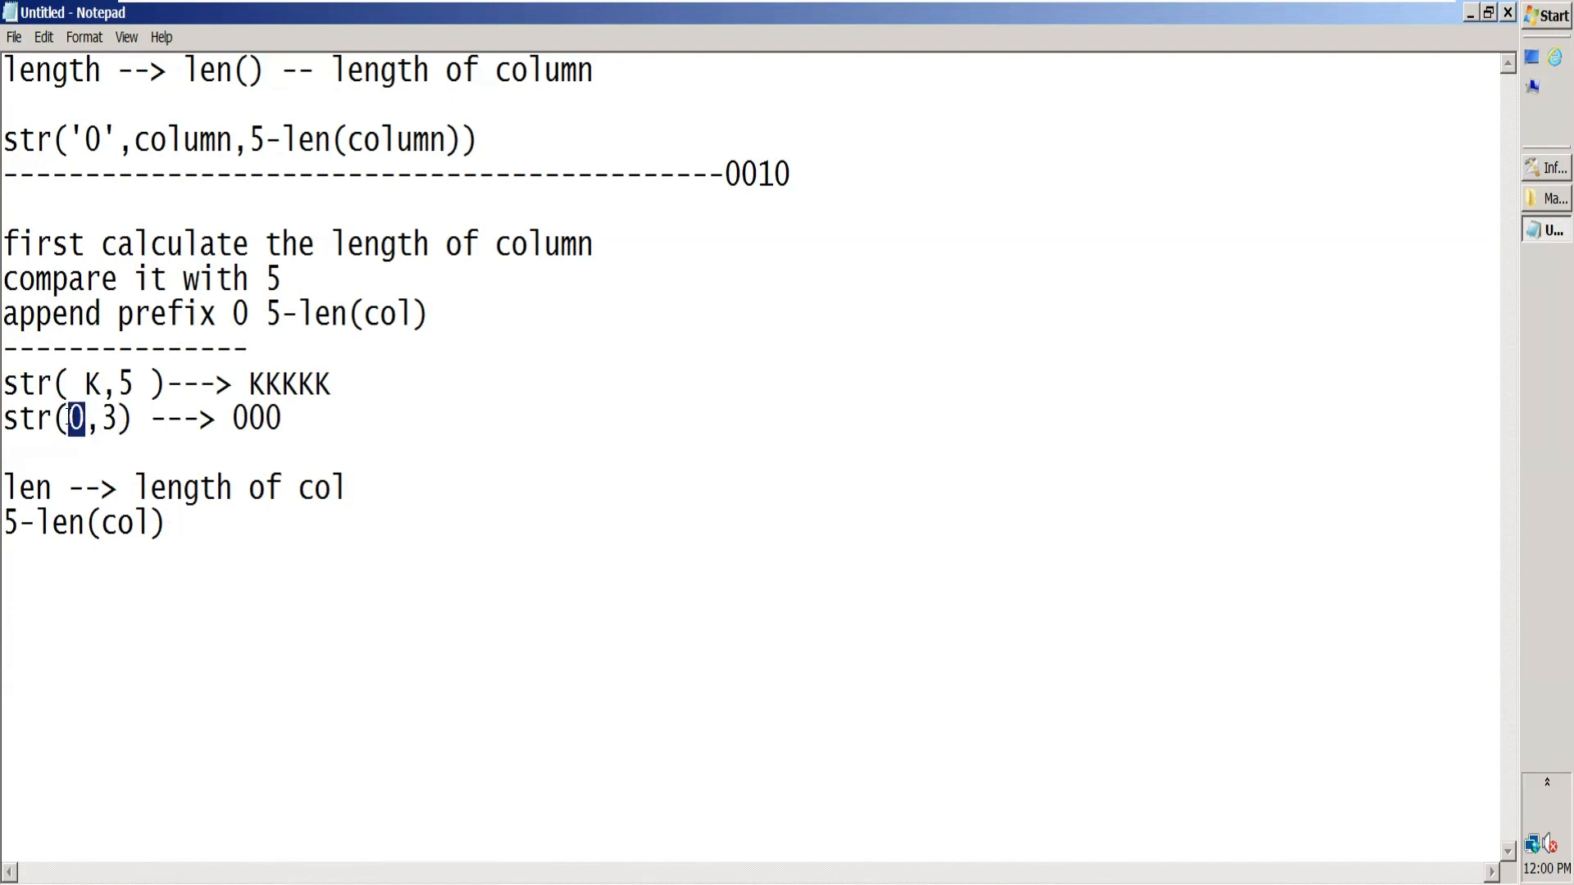
# Step: Switch to the DataStage Transformer Stage and insert the Str string function before LnkToXfm.DeptId in LnkToNullGender's DeptId derivation
pyautogui.click(1532, 170)
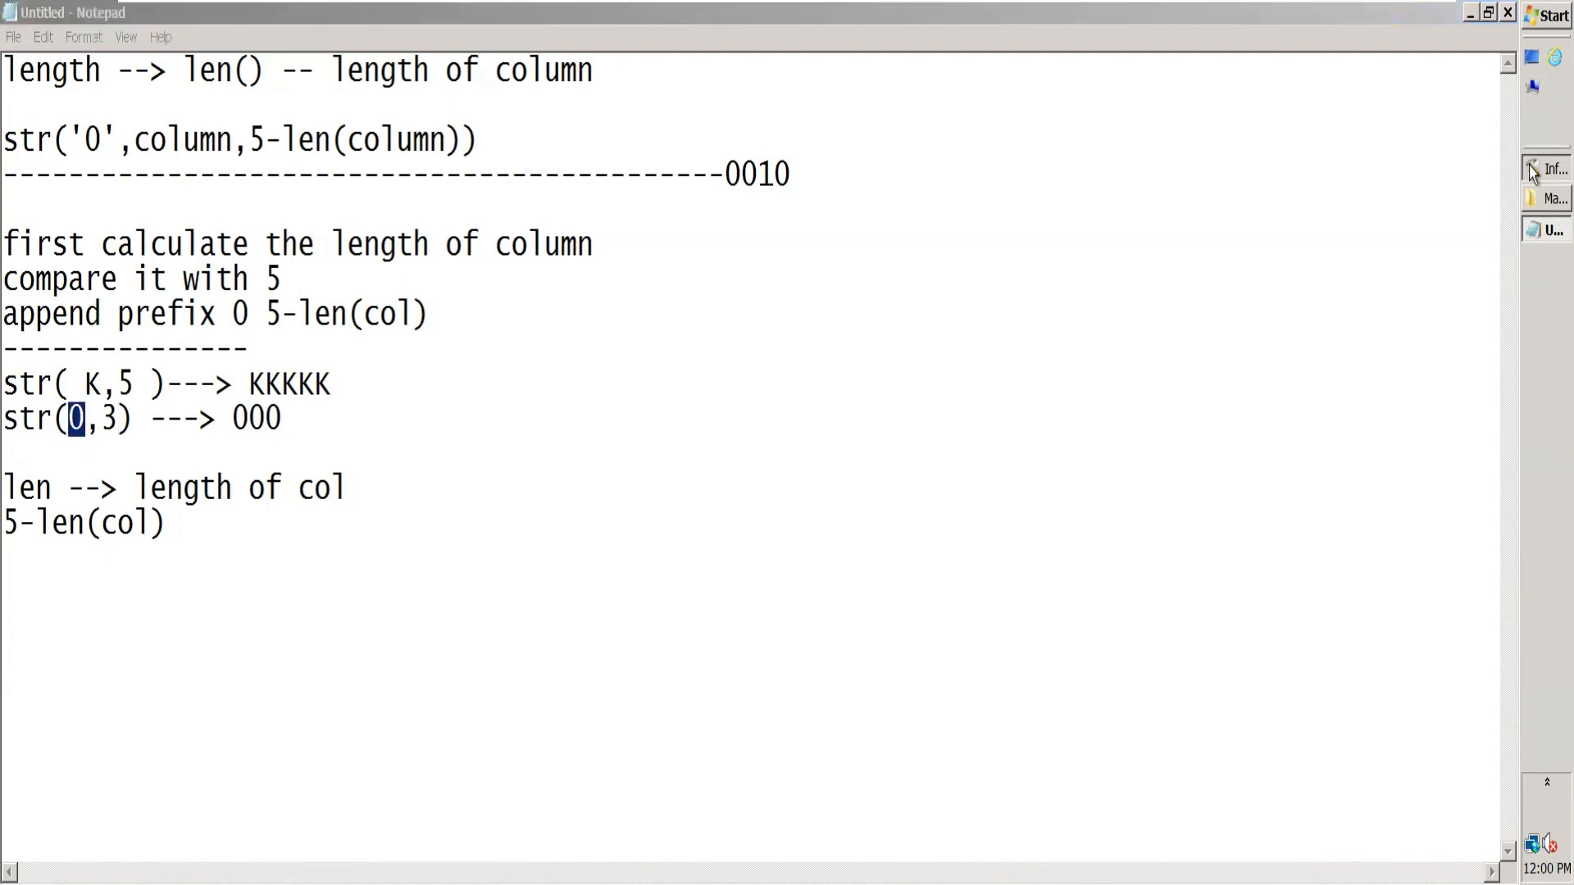
pyautogui.doubleClick(814, 356)
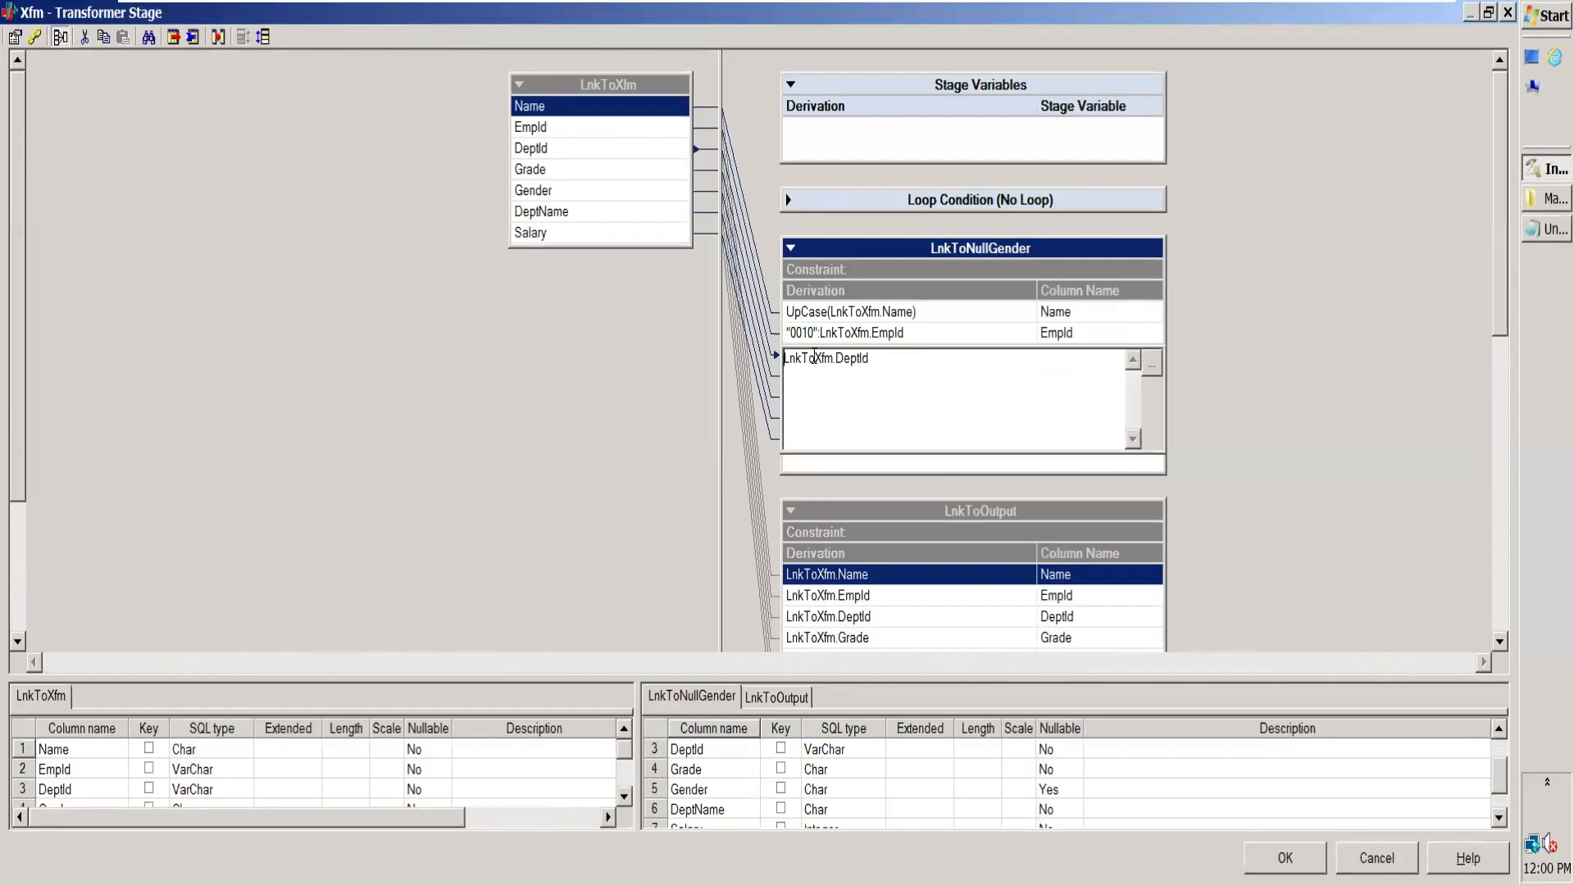
pyautogui.click(1152, 363)
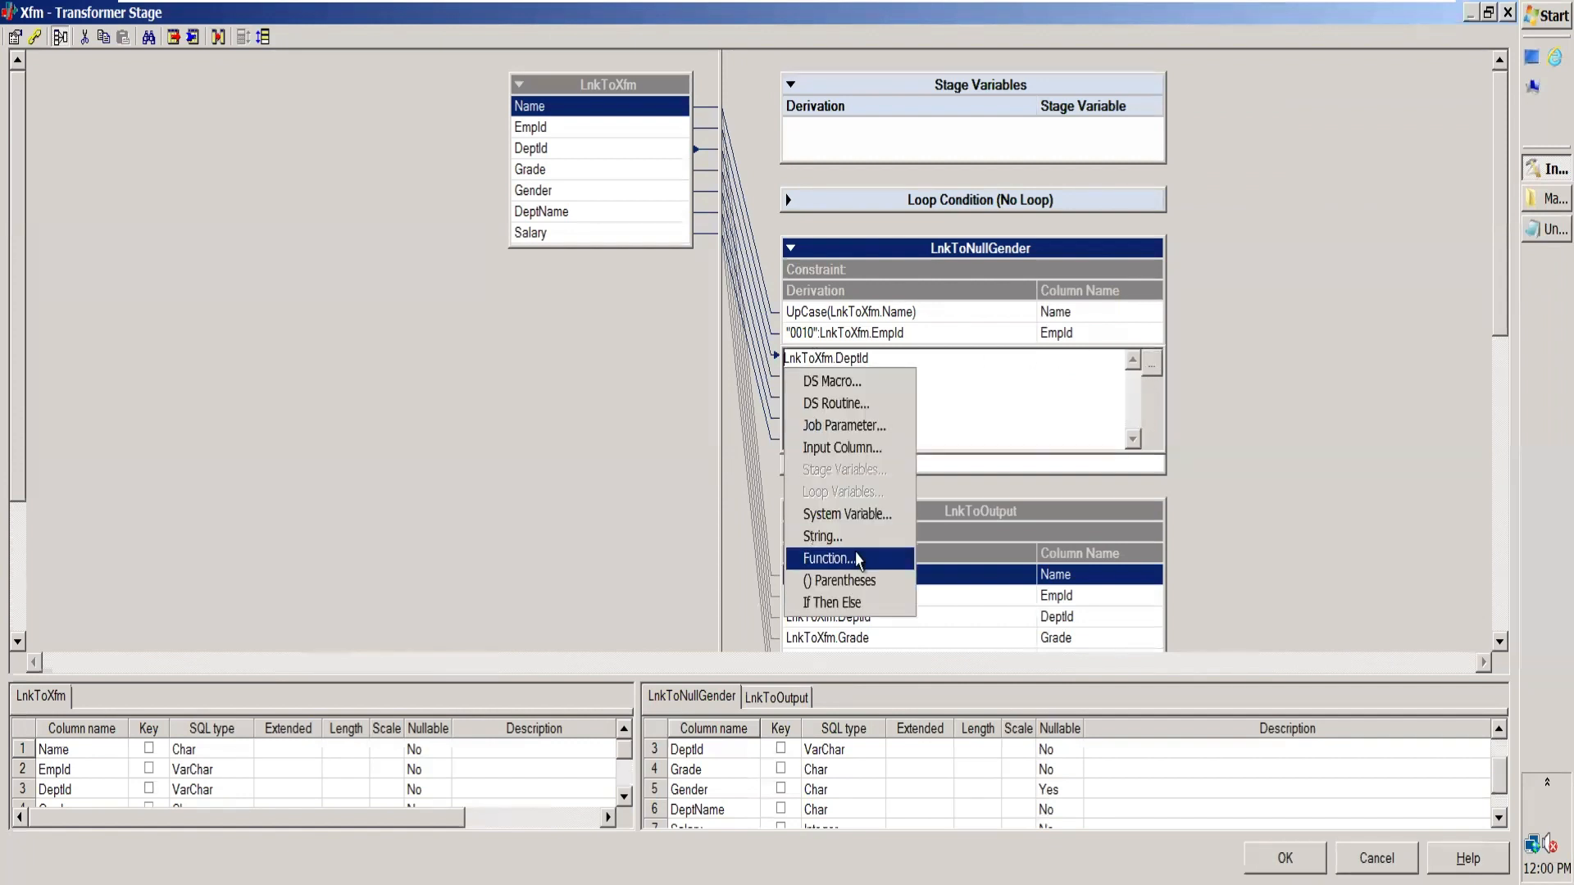
pyautogui.click(853, 559)
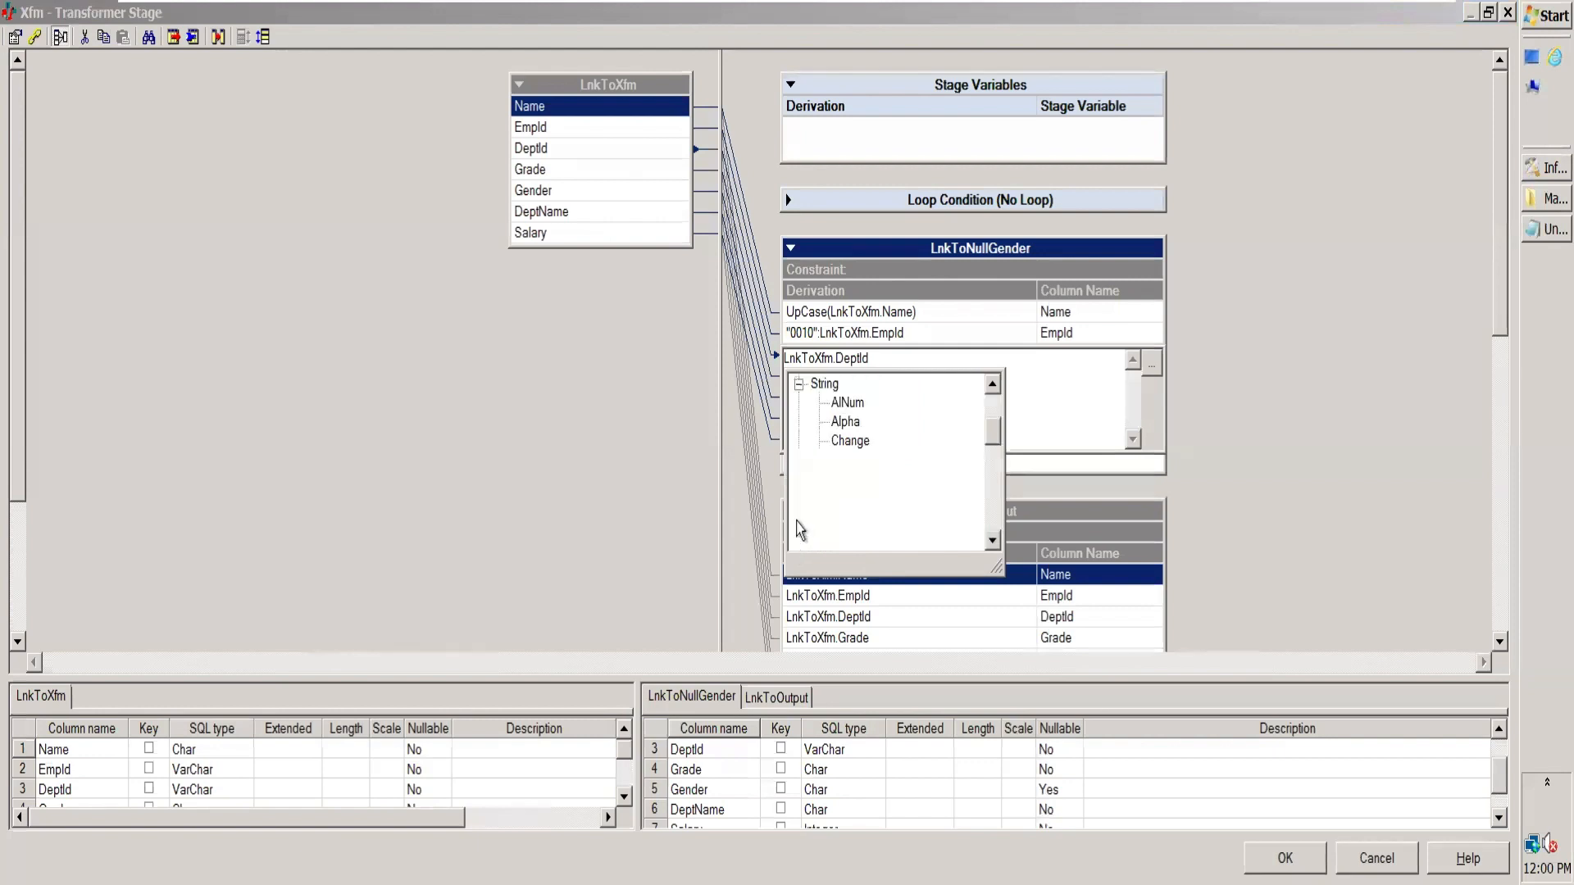
pyautogui.click(798, 517)
pyautogui.moveTo(997, 435); pyautogui.dragTo(1013, 495)
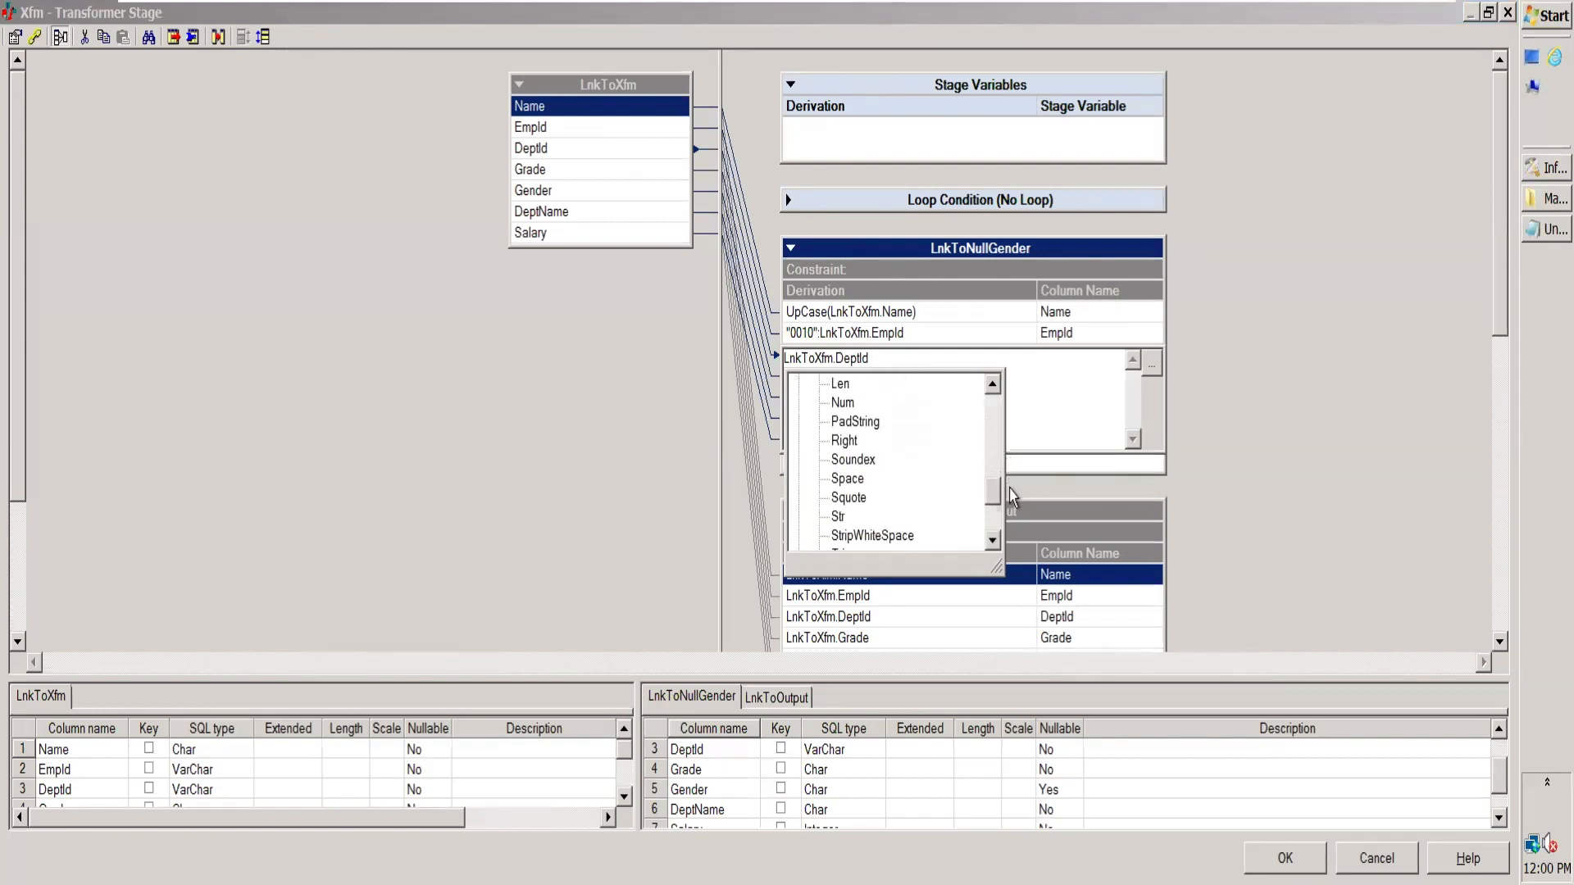
pyautogui.click(838, 516)
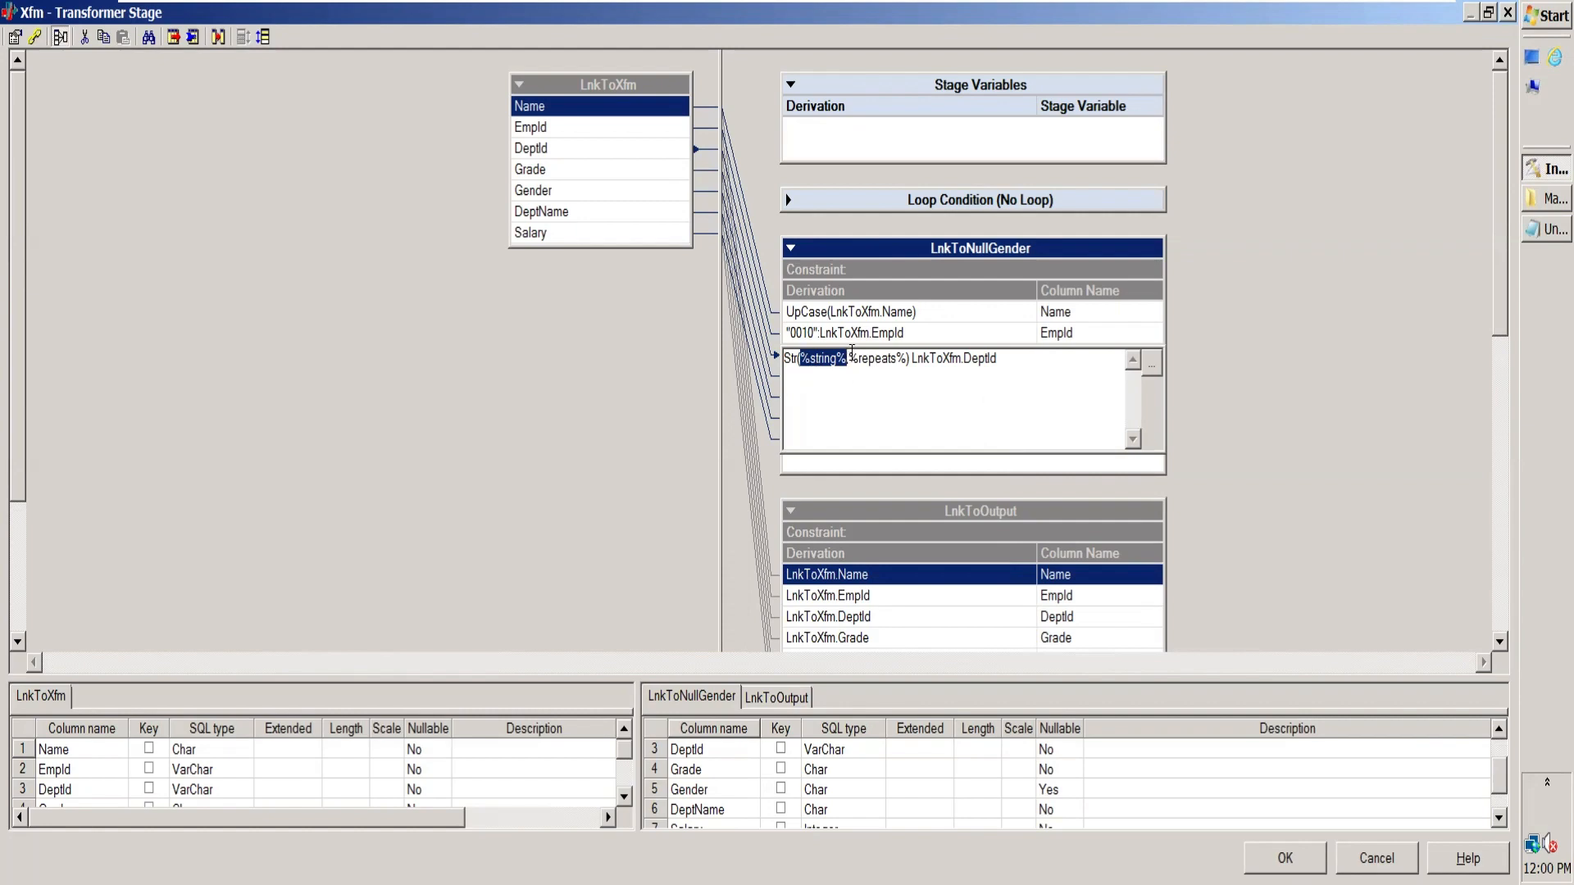
# Step: Replace the Str function's %string% placeholder with "0"
pyautogui.press('Delete')
pyautogui.write('"')
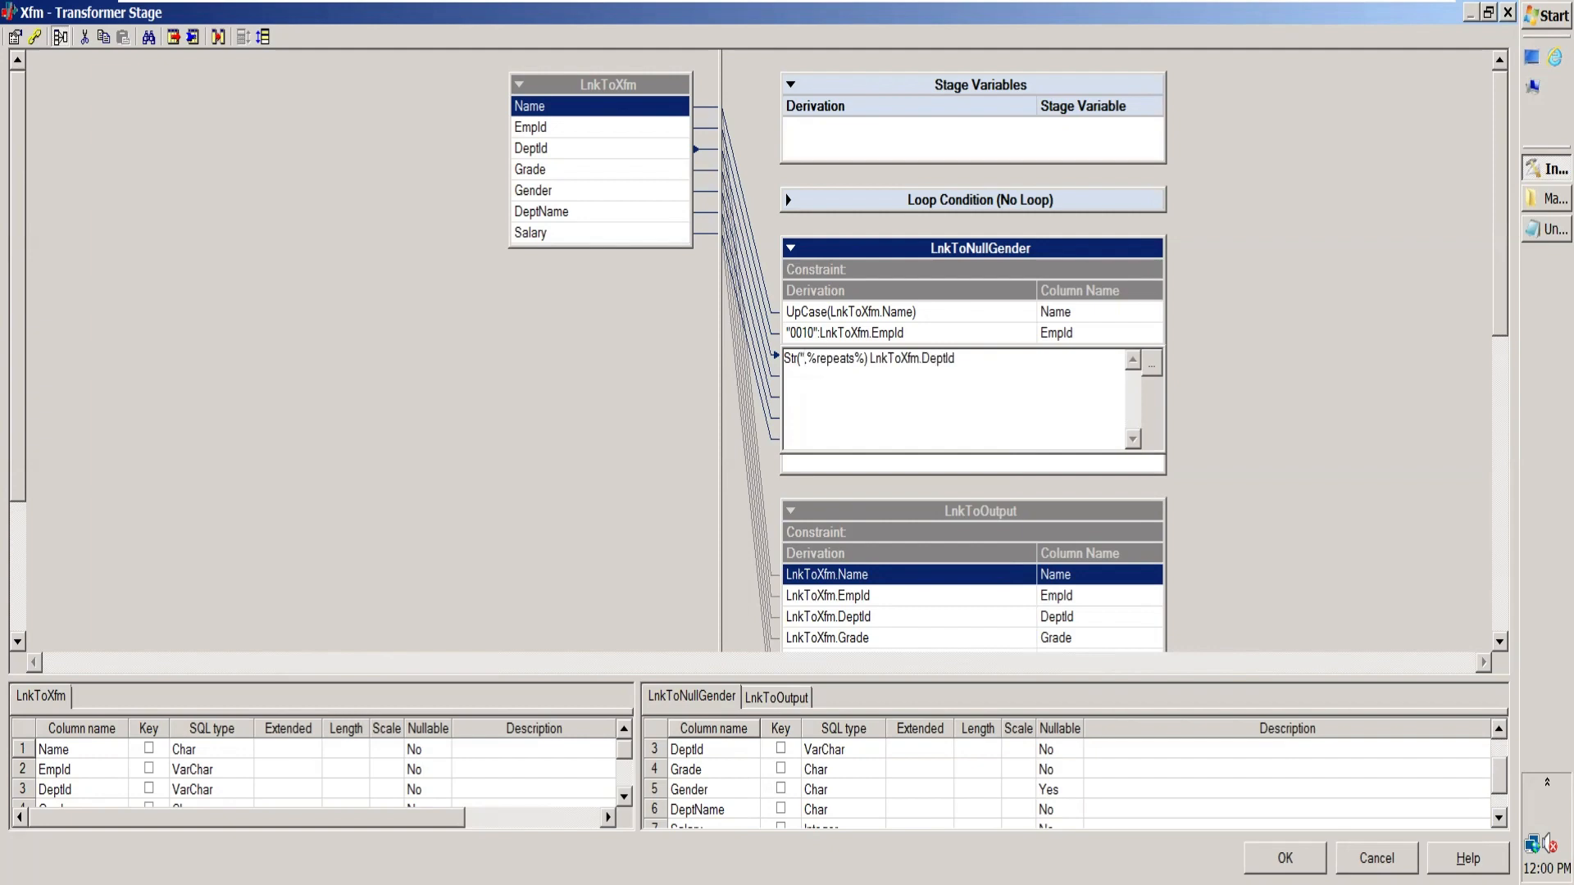
pyautogui.write('0"')
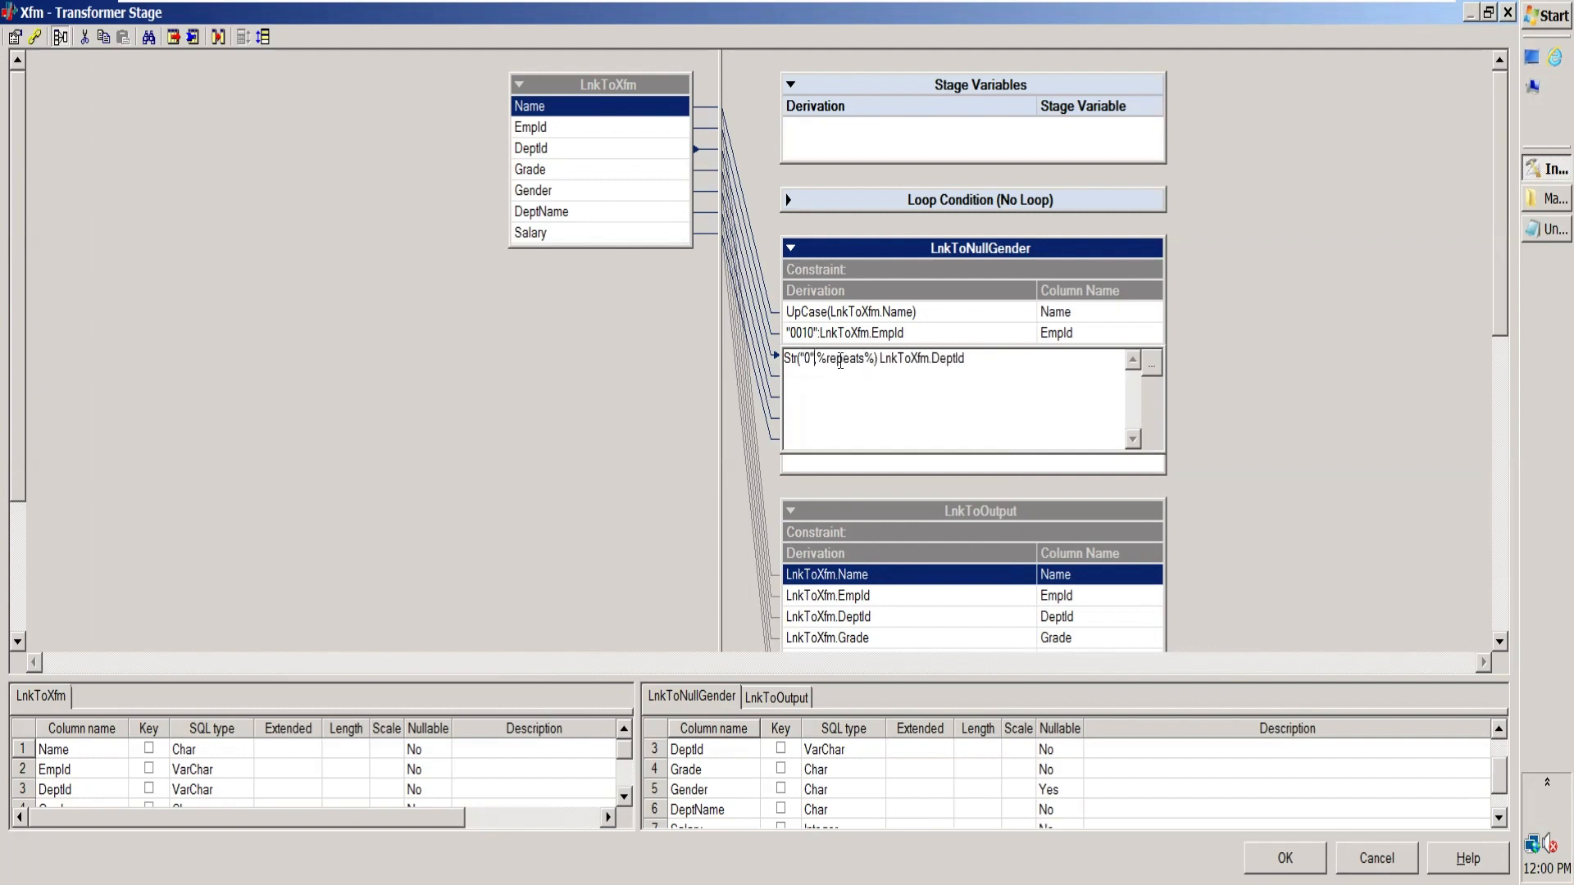
# Step: Replace the %repeats% placeholder with 5-len(LnkToXfm.DeptId), inserting DeptId from the input columns
pyautogui.moveTo(816, 359); pyautogui.dragTo(877, 358)
pyautogui.press('Delete')
pyautogui.write('5')
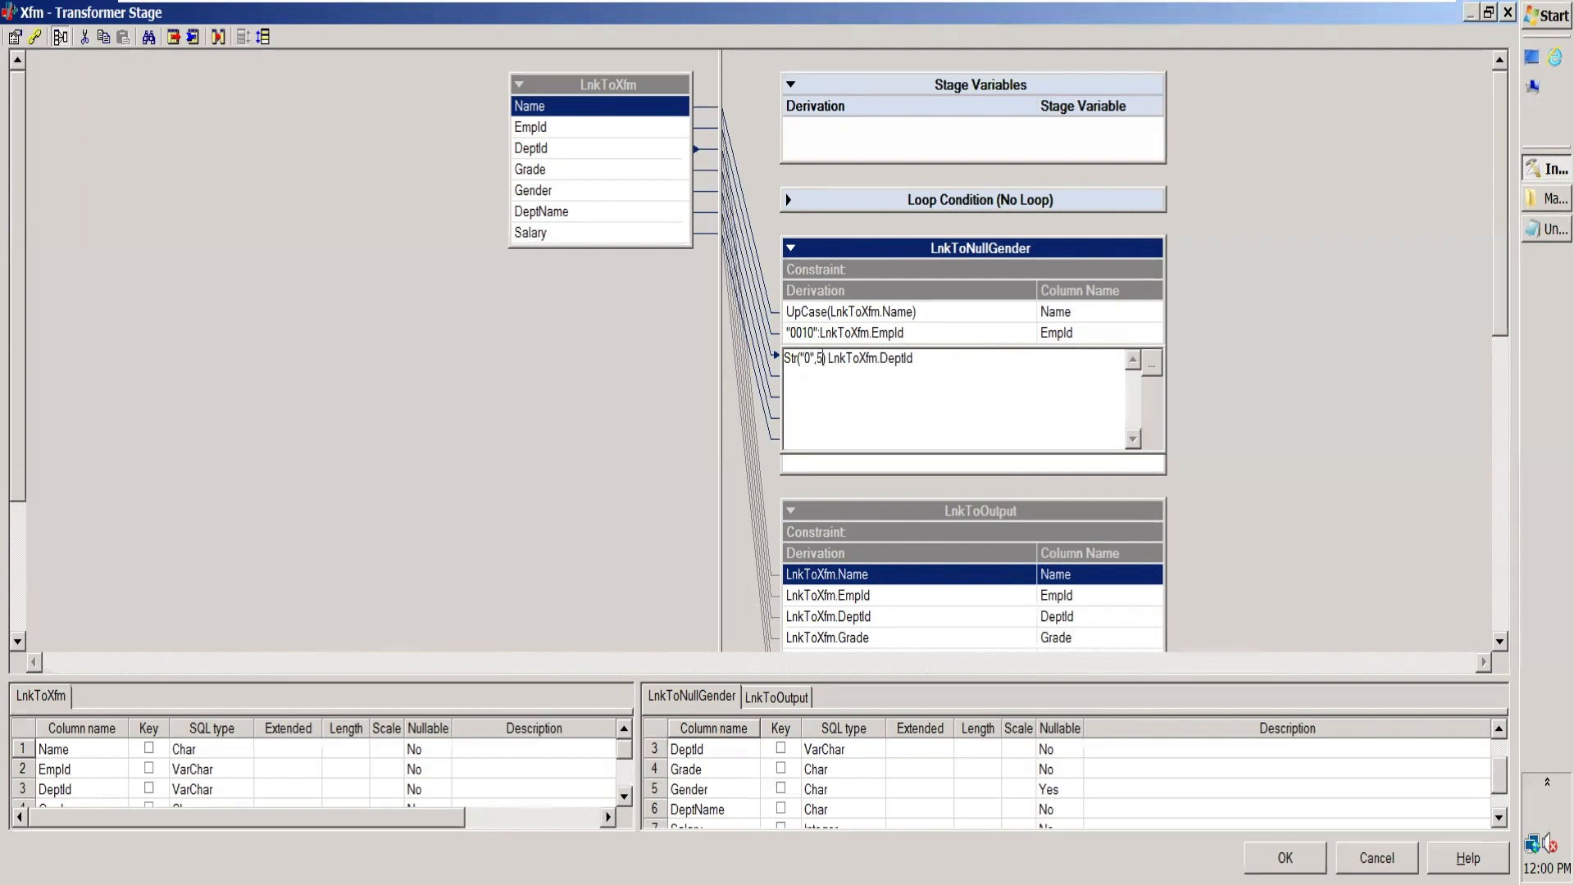
pyautogui.write('-len()')
pyautogui.click(1152, 362)
pyautogui.click(926, 447)
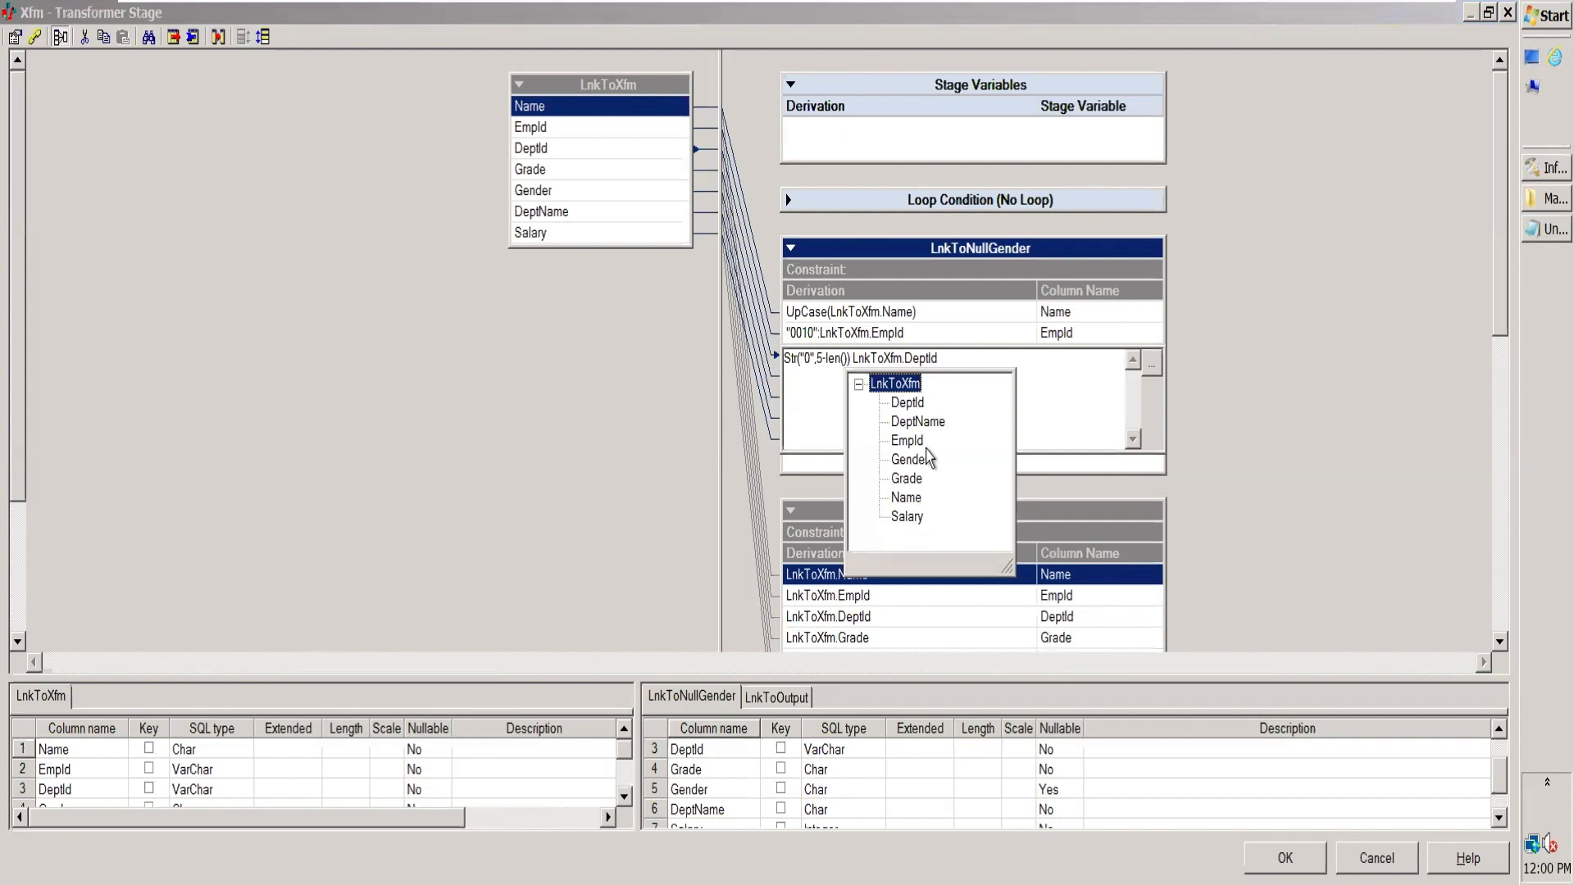
pyautogui.click(915, 404)
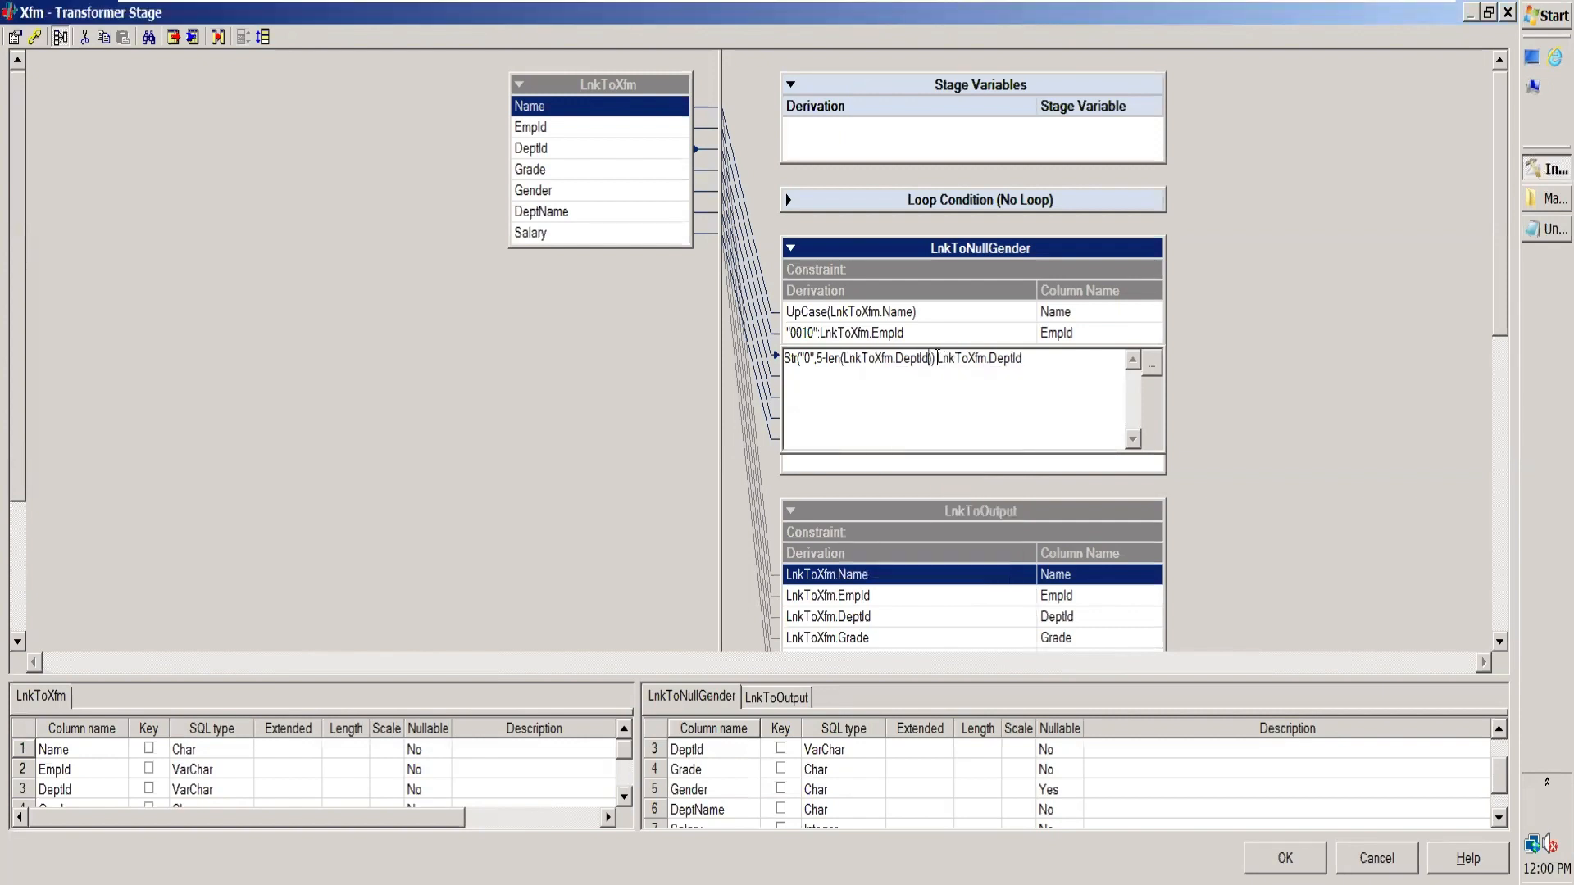
# Step: Concatenate the Str function and LnkToXfm.DeptId with a colon in the DeptId derivation
pyautogui.moveTo(937, 358); pyautogui.dragTo(768, 361)
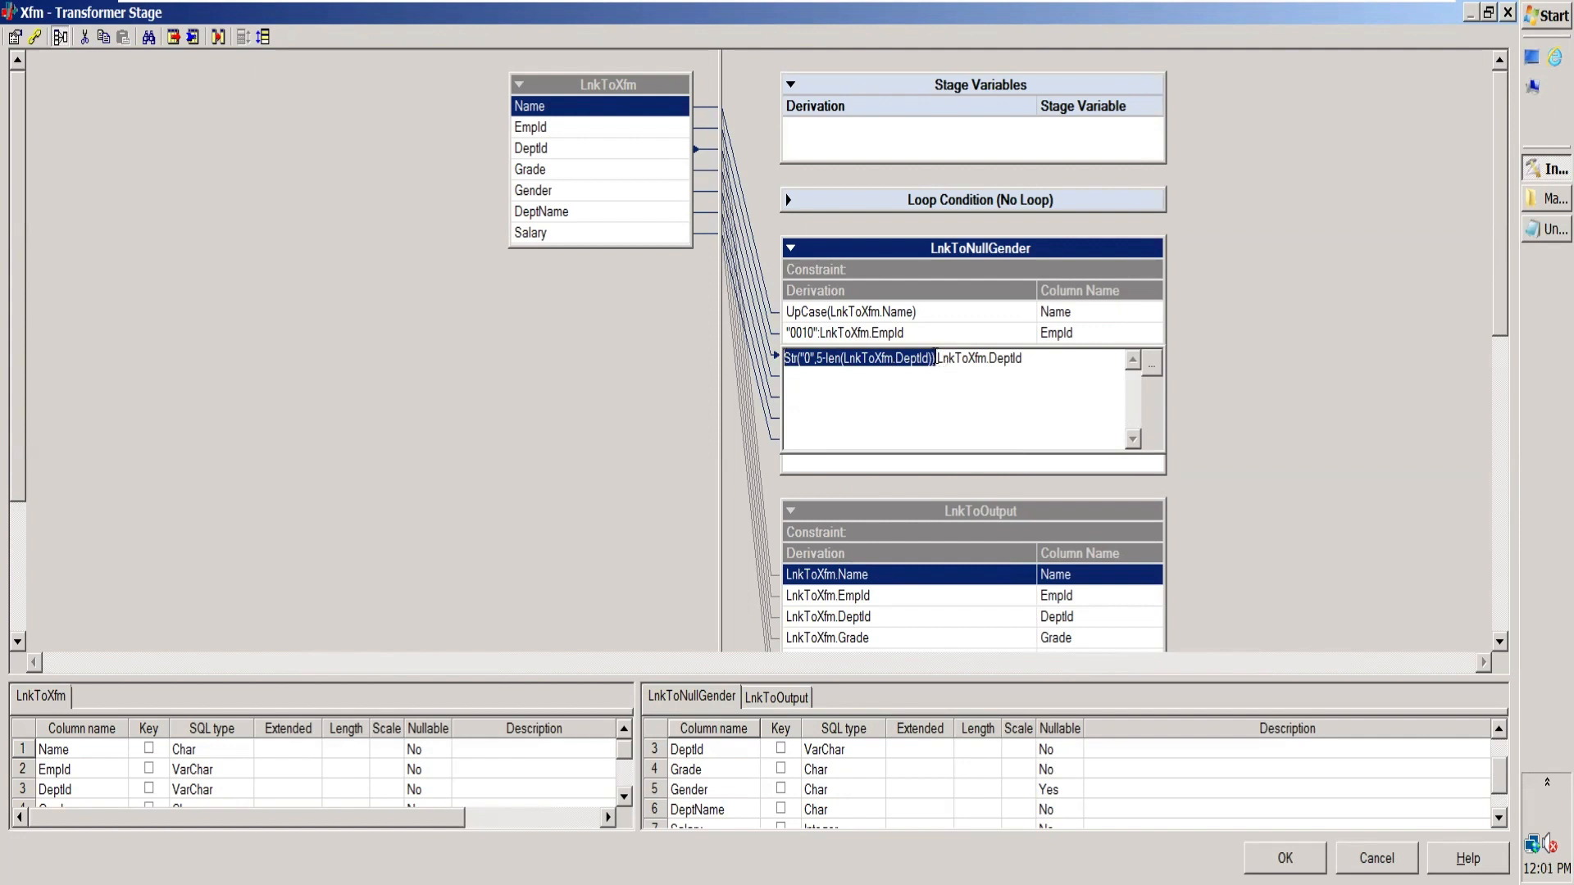
pyautogui.moveTo(937, 358); pyautogui.dragTo(1047, 359)
pyautogui.click(1013, 394)
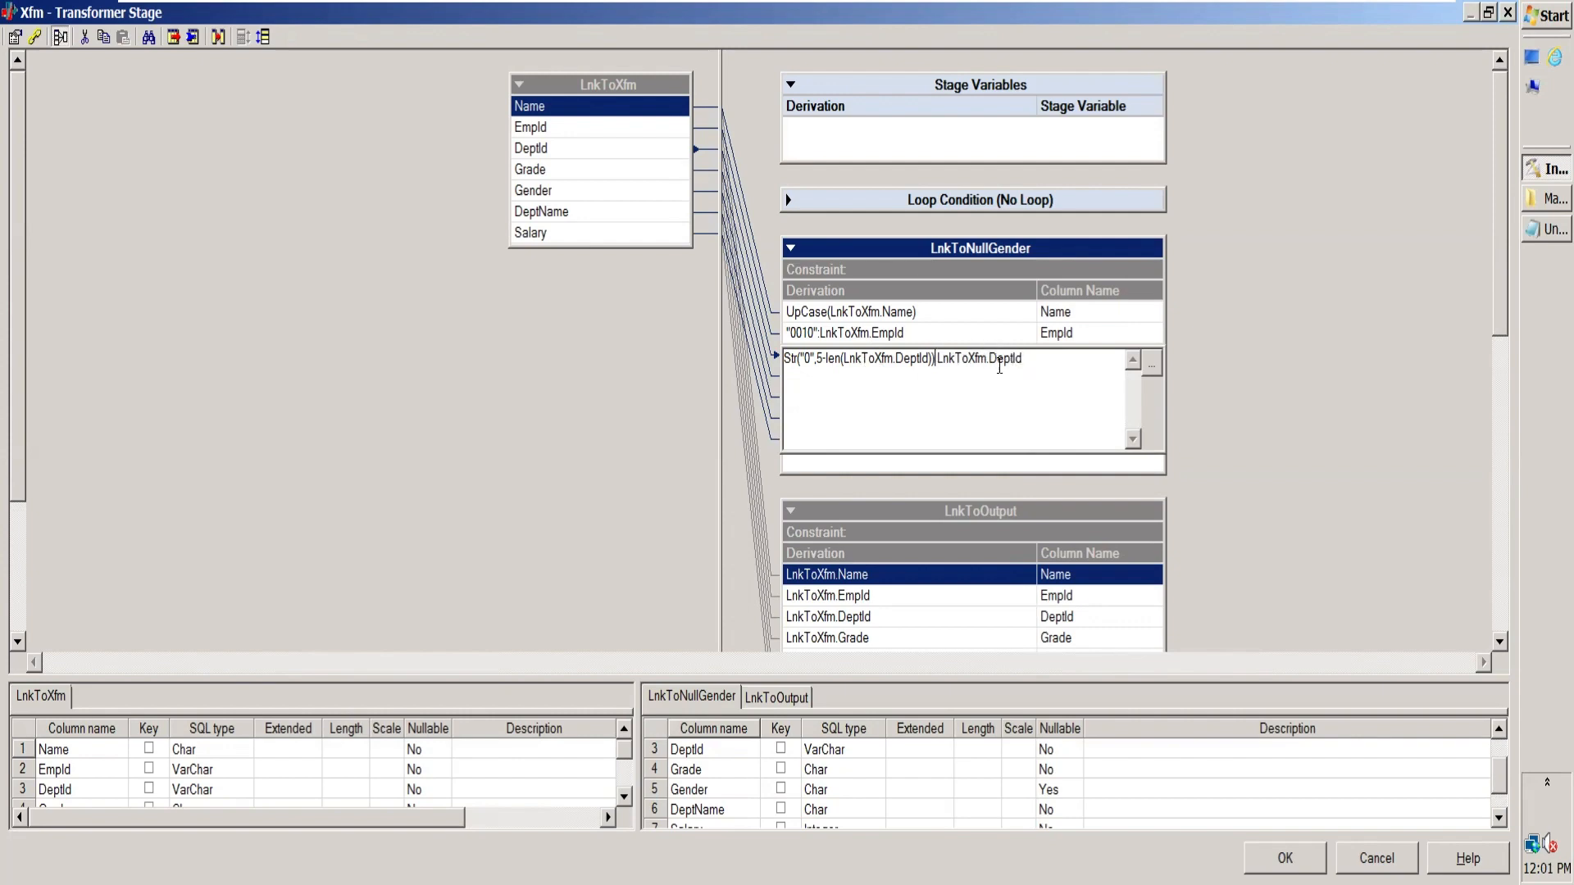
pyautogui.write(':')
pyautogui.click(991, 337)
pyautogui.doubleClick(992, 355)
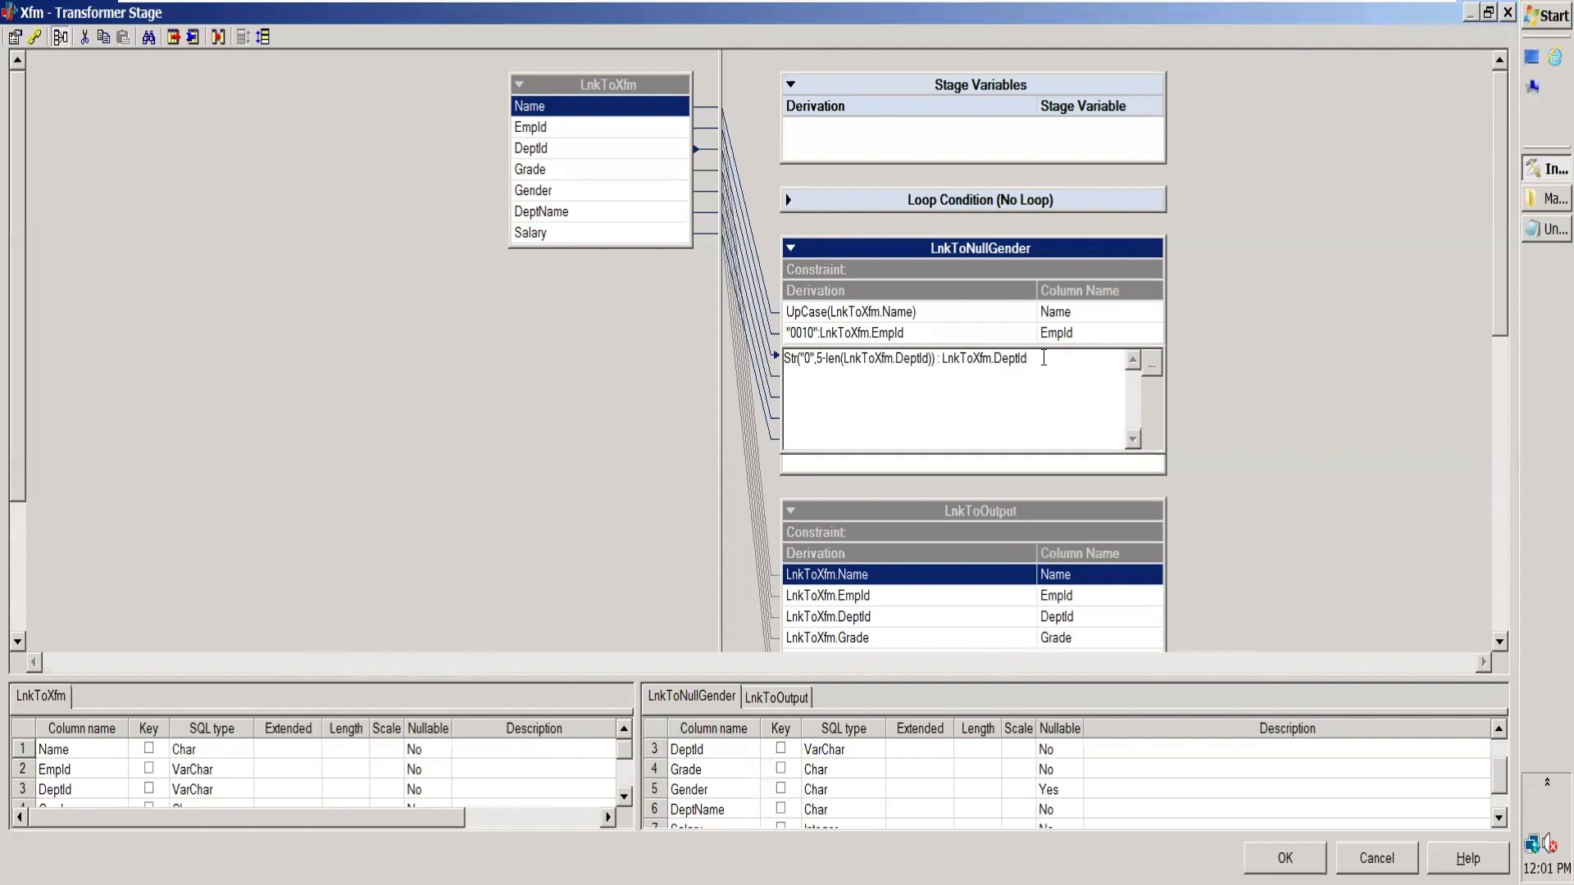
# Step: Copy the full DeptId derivation, switch to Notepad, and paste it below a new dashed separator at the end of the notes
pyautogui.moveTo(1043, 358); pyautogui.dragTo(736, 375)
pyautogui.hotkey('ctrl', 'c')
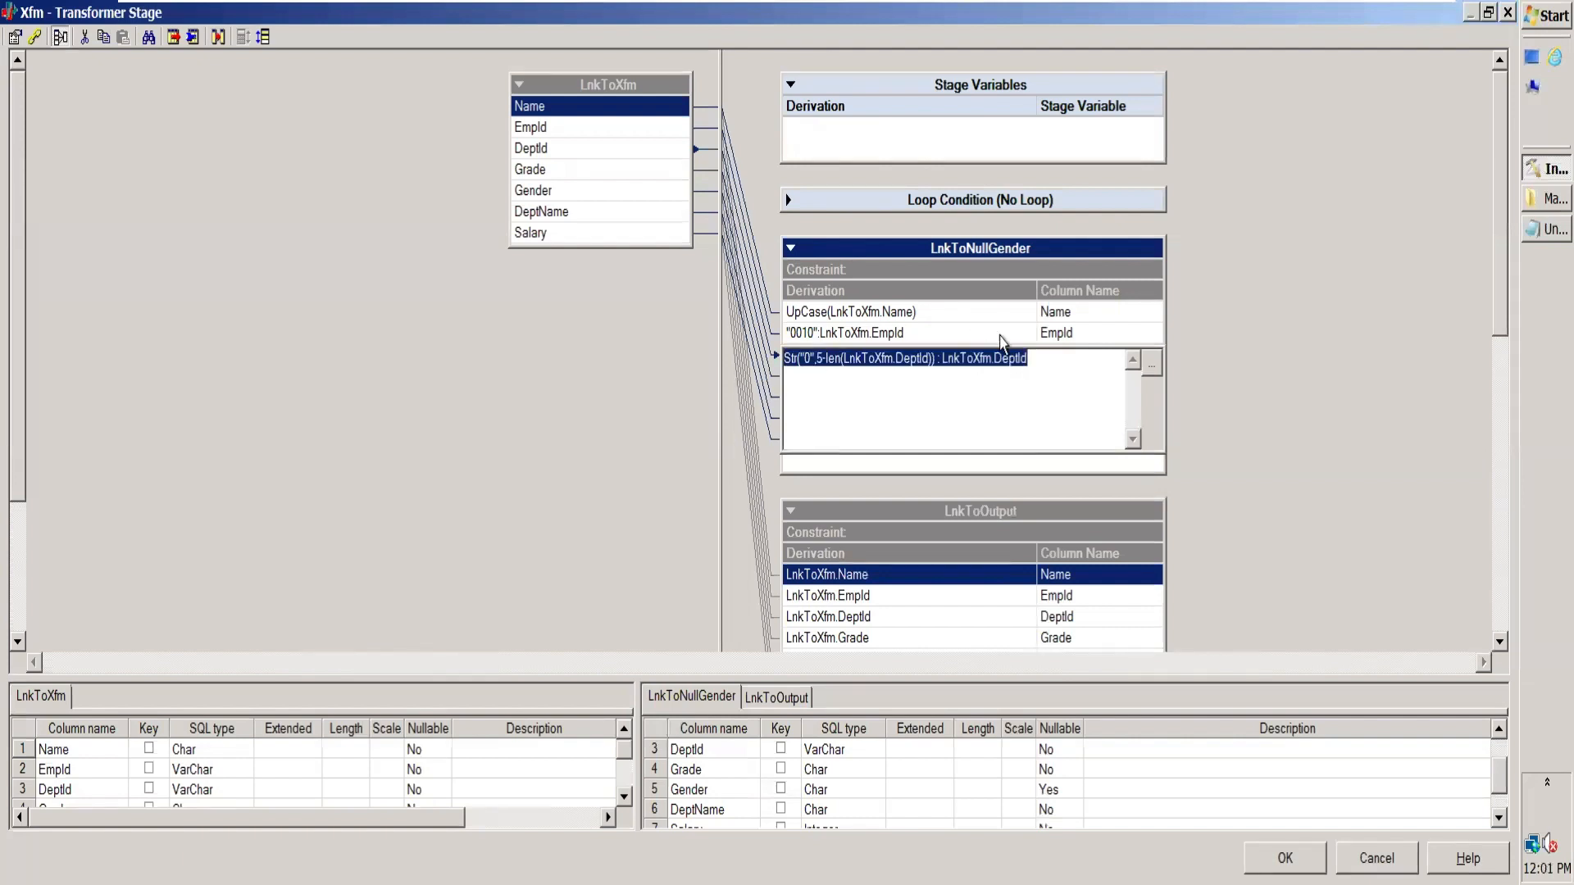
pyautogui.click(1544, 230)
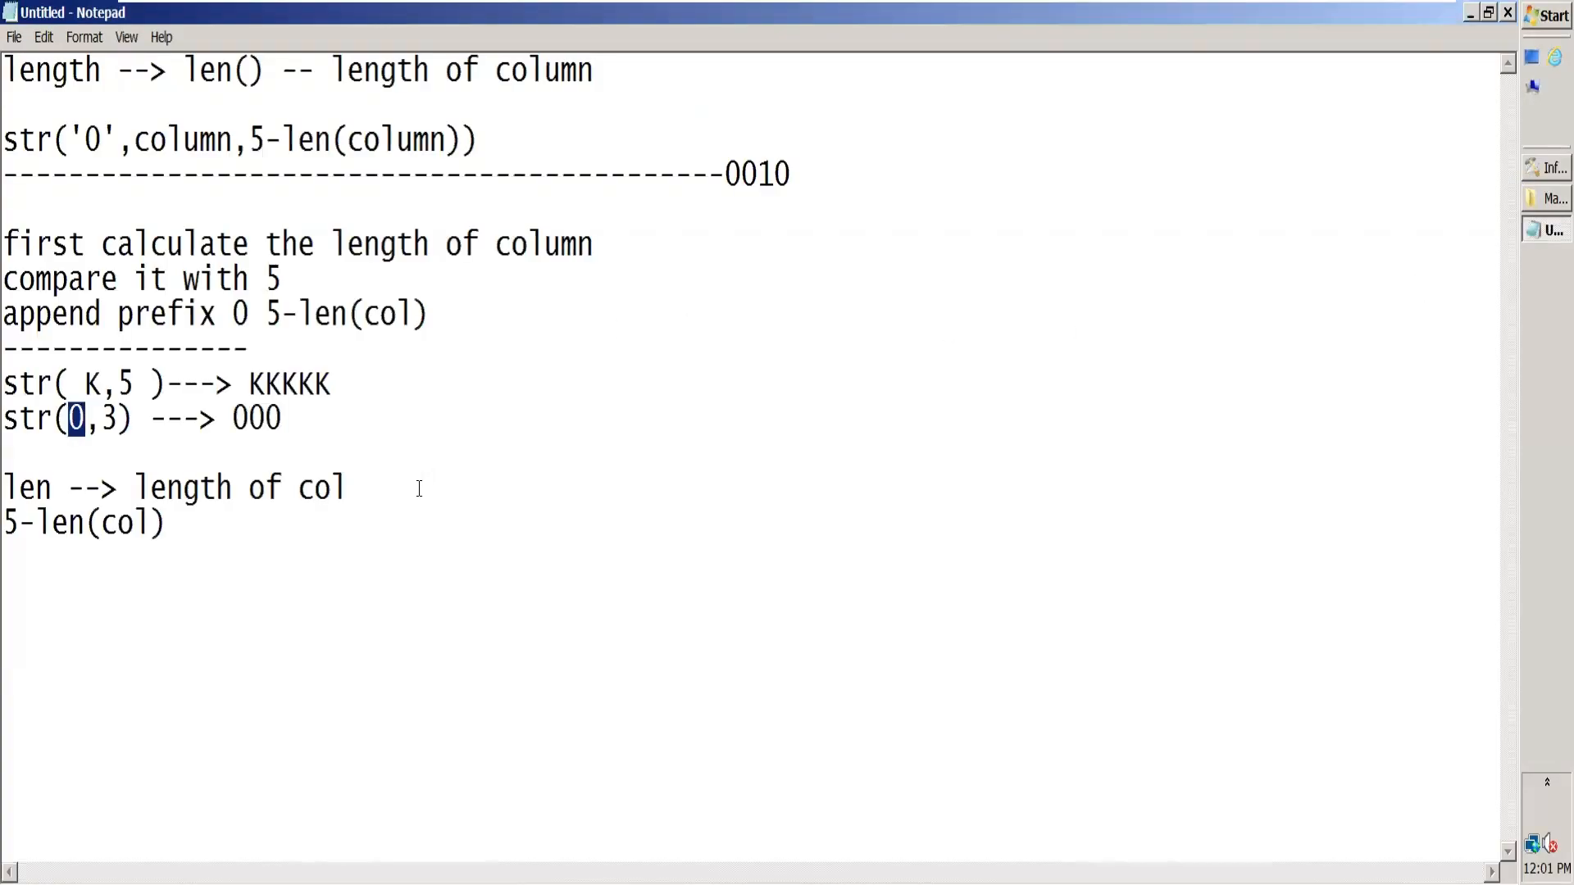
pyautogui.click(269, 518)
pyautogui.press('Return')
pyautogui.write('---------------')
pyautogui.press('Return')
pyautogui.hotkey('ctrl', 'v')
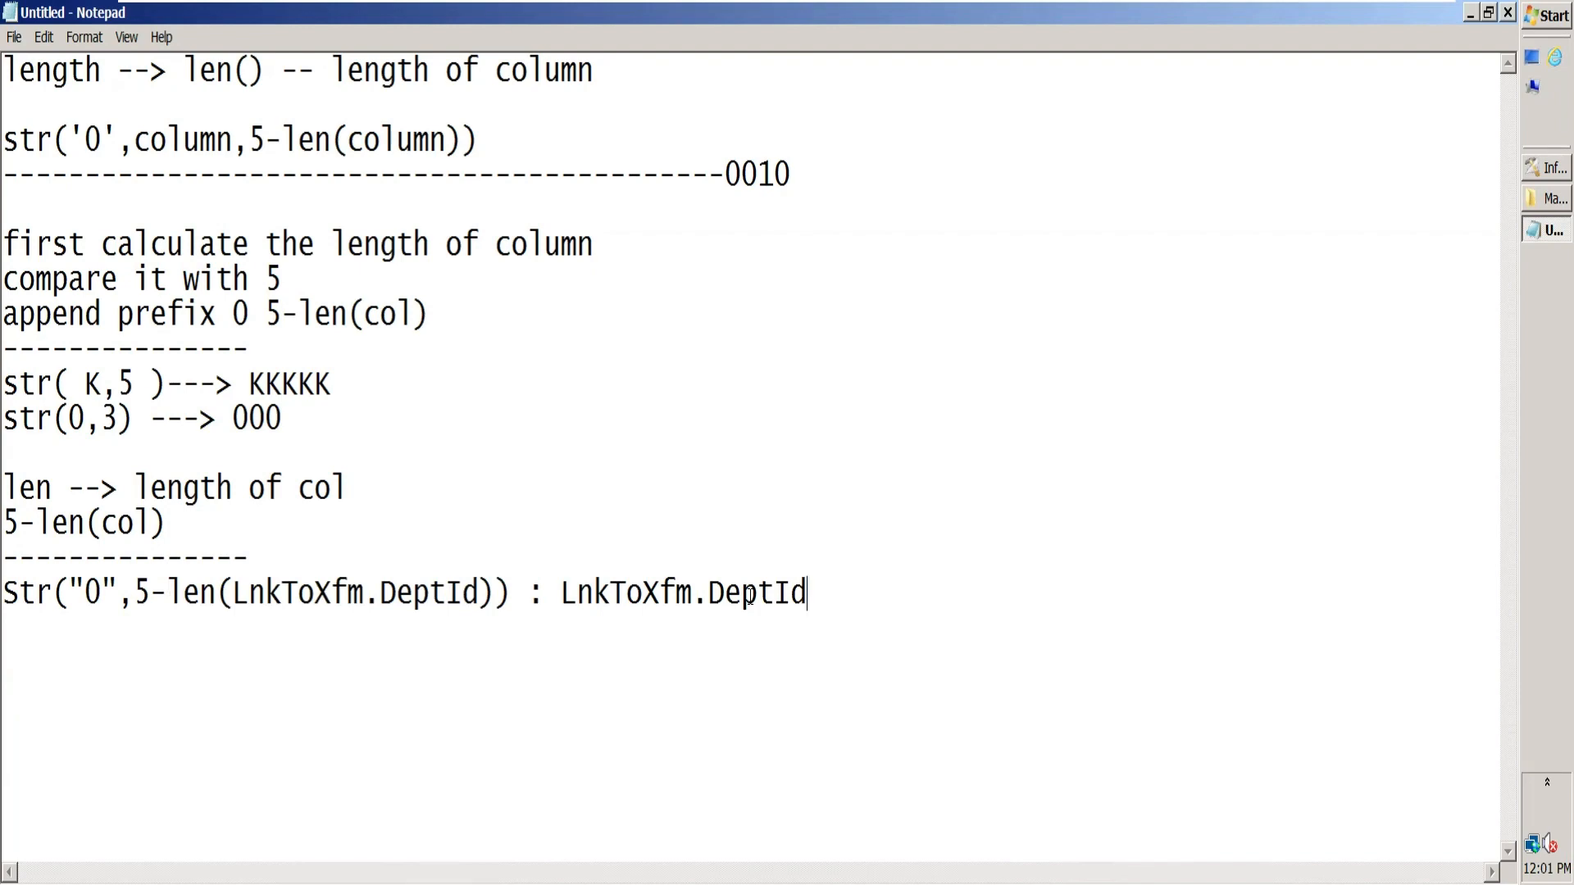
# Step: Write the example result 00010 below the pasted derivation, leaving a blank line between them, and highlight the : LnkToXfm.DeptId part
pyautogui.press('Return')
pyautogui.press('Return')
pyautogui.write('0')
pyautogui.write('00')
pyautogui.moveTo(528, 593); pyautogui.dragTo(836, 593)
pyautogui.click(79, 647)
pyautogui.write('10')
pyautogui.press('Return')
pyautogui.press('Return')
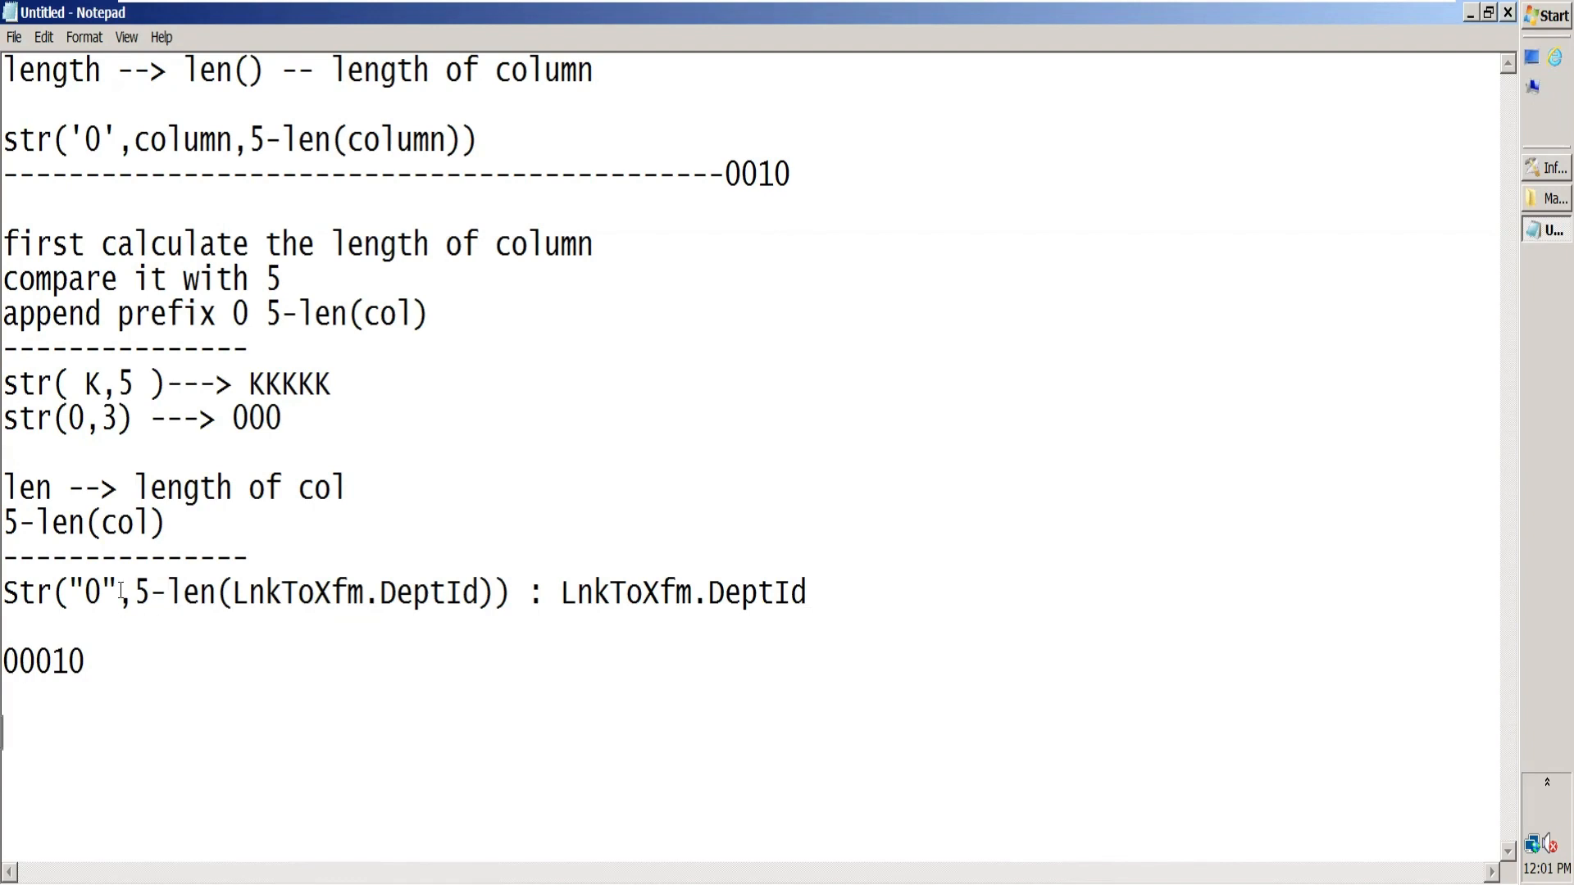
# Step: Highlight 5-len(LnkToXfm.DeptId) in the pasted derivation and insert a line break after 00010
pyautogui.moveTo(141, 590); pyautogui.dragTo(495, 592)
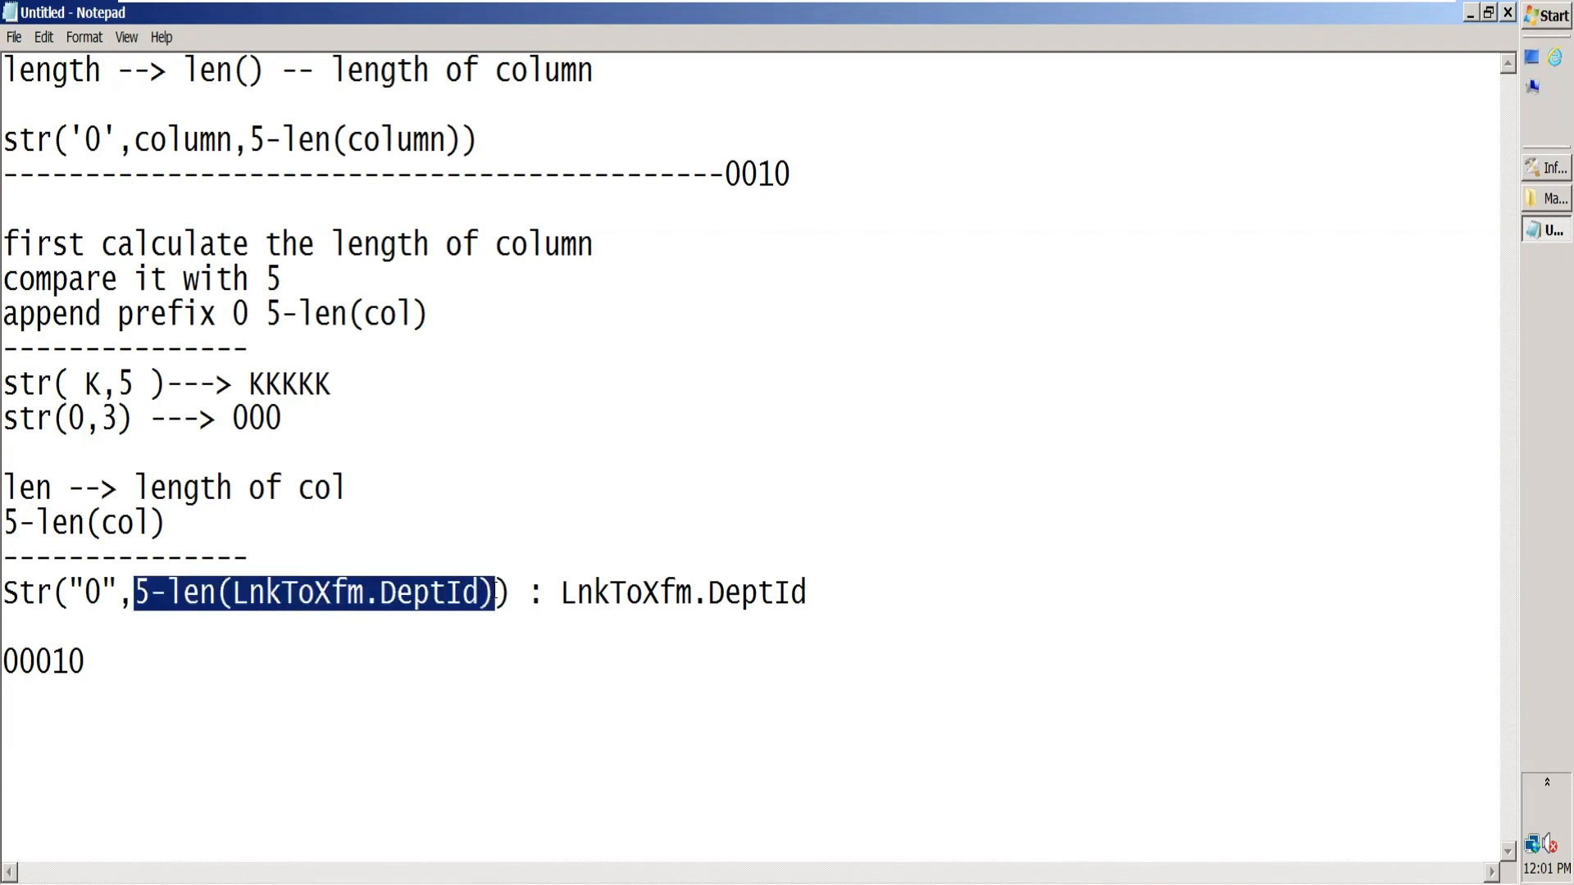
pyautogui.click(116, 674)
pyautogui.press('Return')
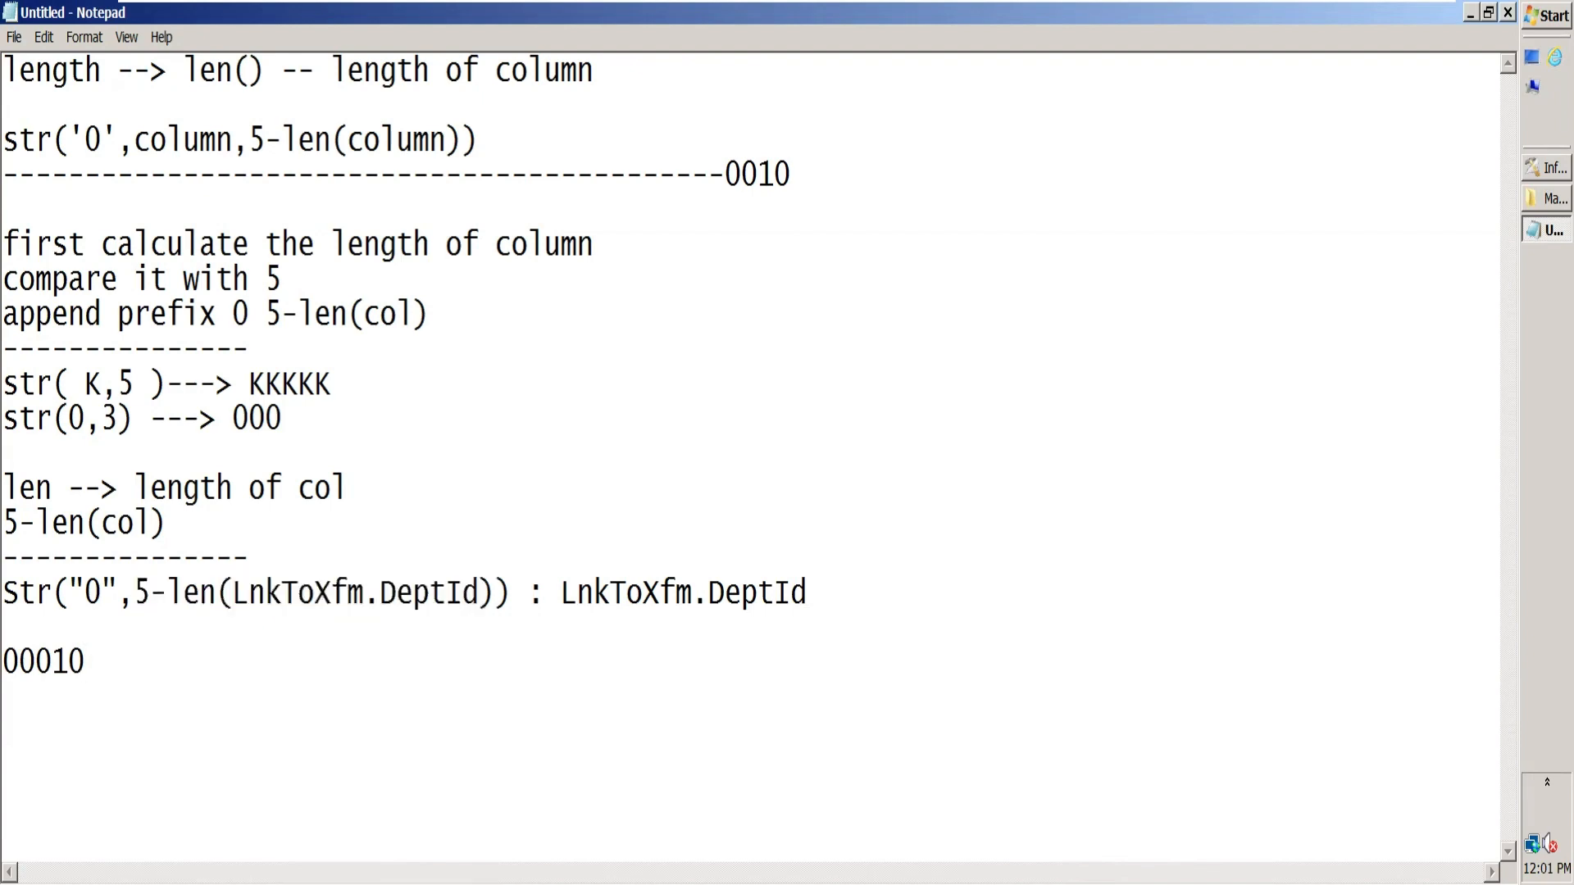
# Step: Write a second example result 00100 below 00010 in the notes and highlight the full DeptId derivation
pyautogui.write('00100')
pyautogui.moveTo(919, 551); pyautogui.dragTo(37, 557)
pyautogui.click(355, 615)
pyautogui.moveTo(931, 594); pyautogui.dragTo(3, 594)
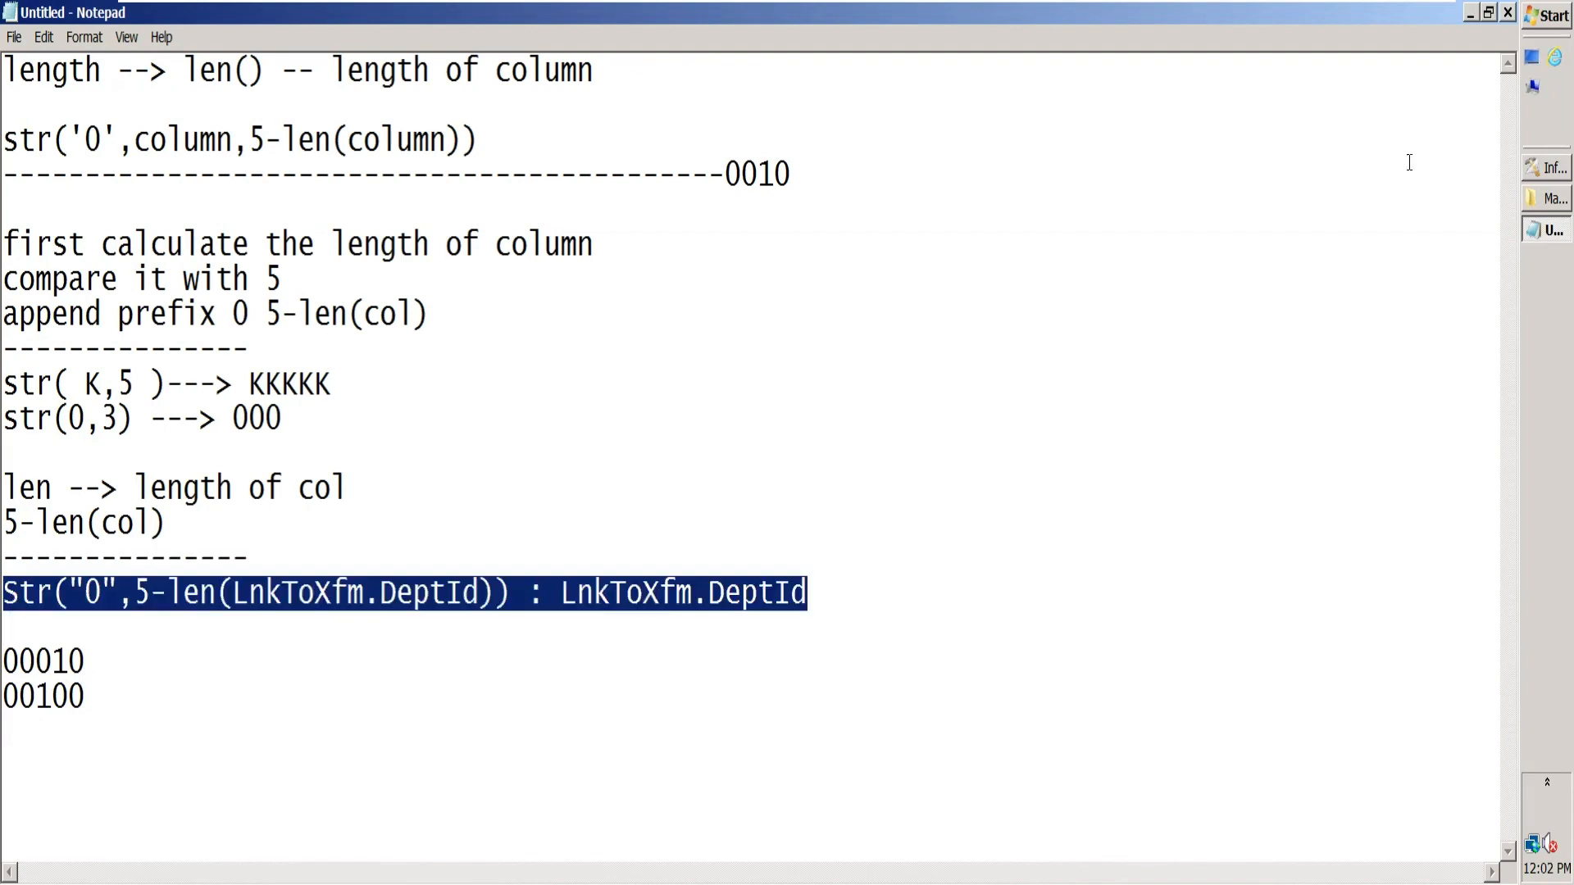
# Step: Switch to the Excel mapping sheet, review the Grade, Gender and DeptName rules, and return to the LnkToNullGender columns in the DataStage Transformer
pyautogui.click(1535, 170)
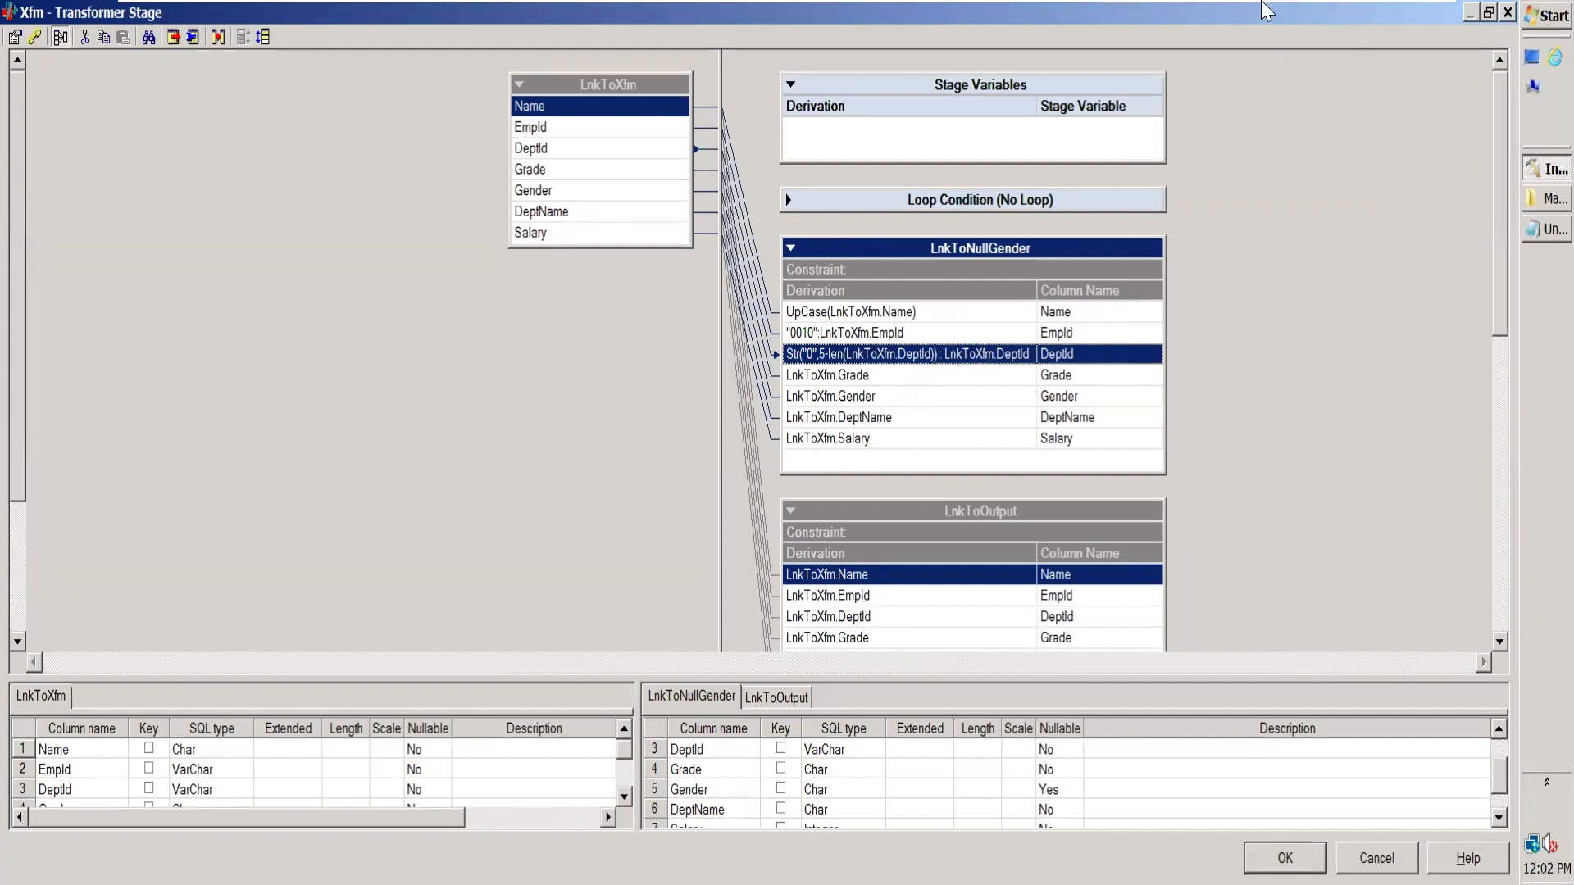
pyautogui.moveTo(1247, 1)
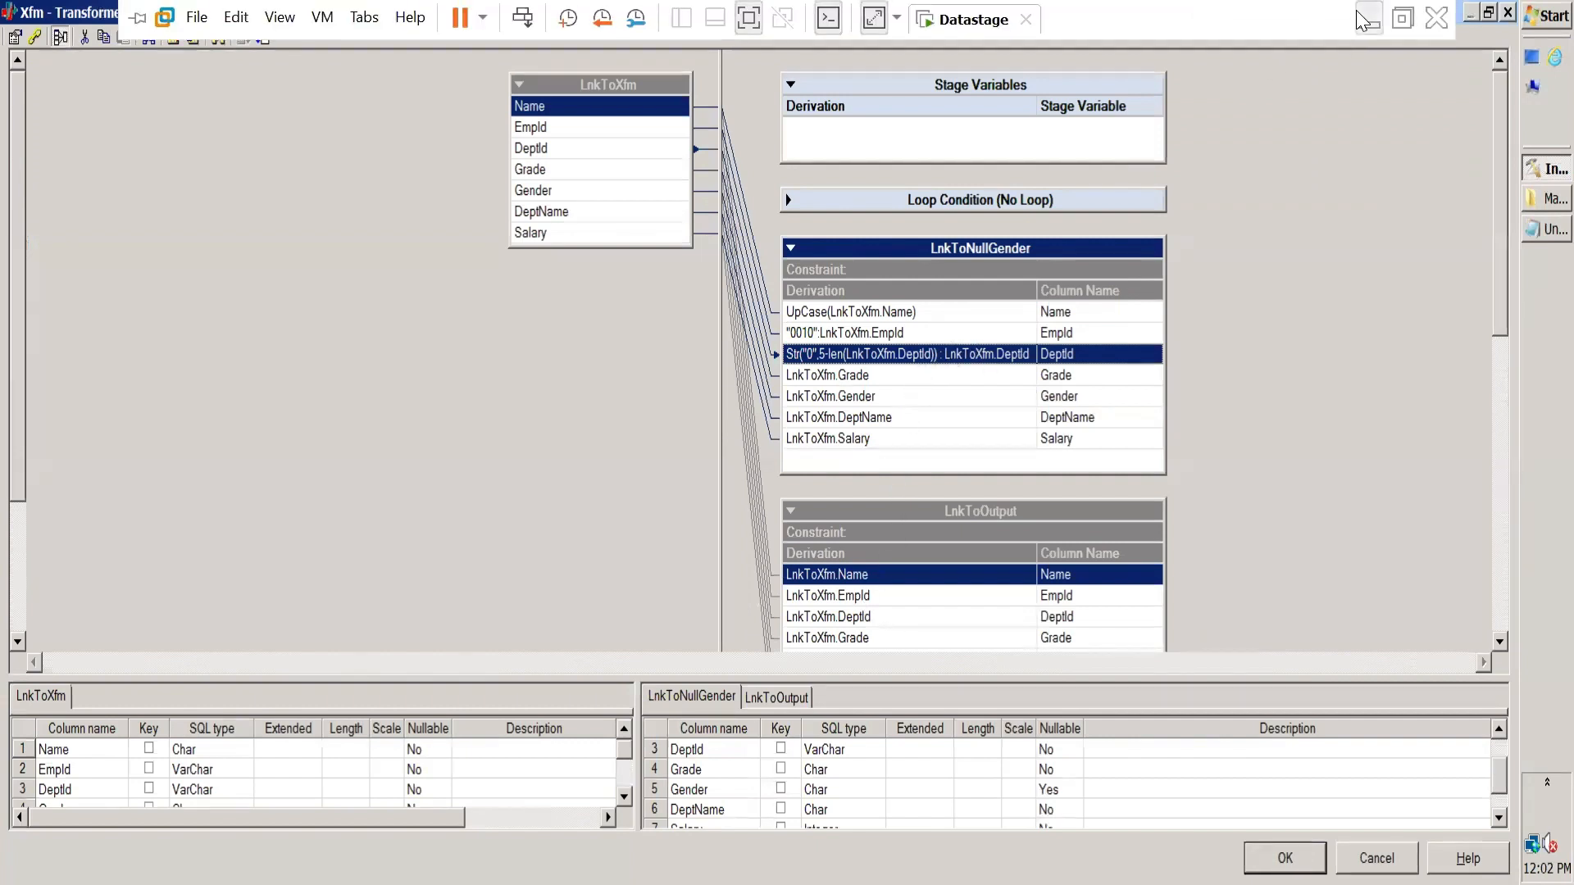
pyautogui.click(918, 448)
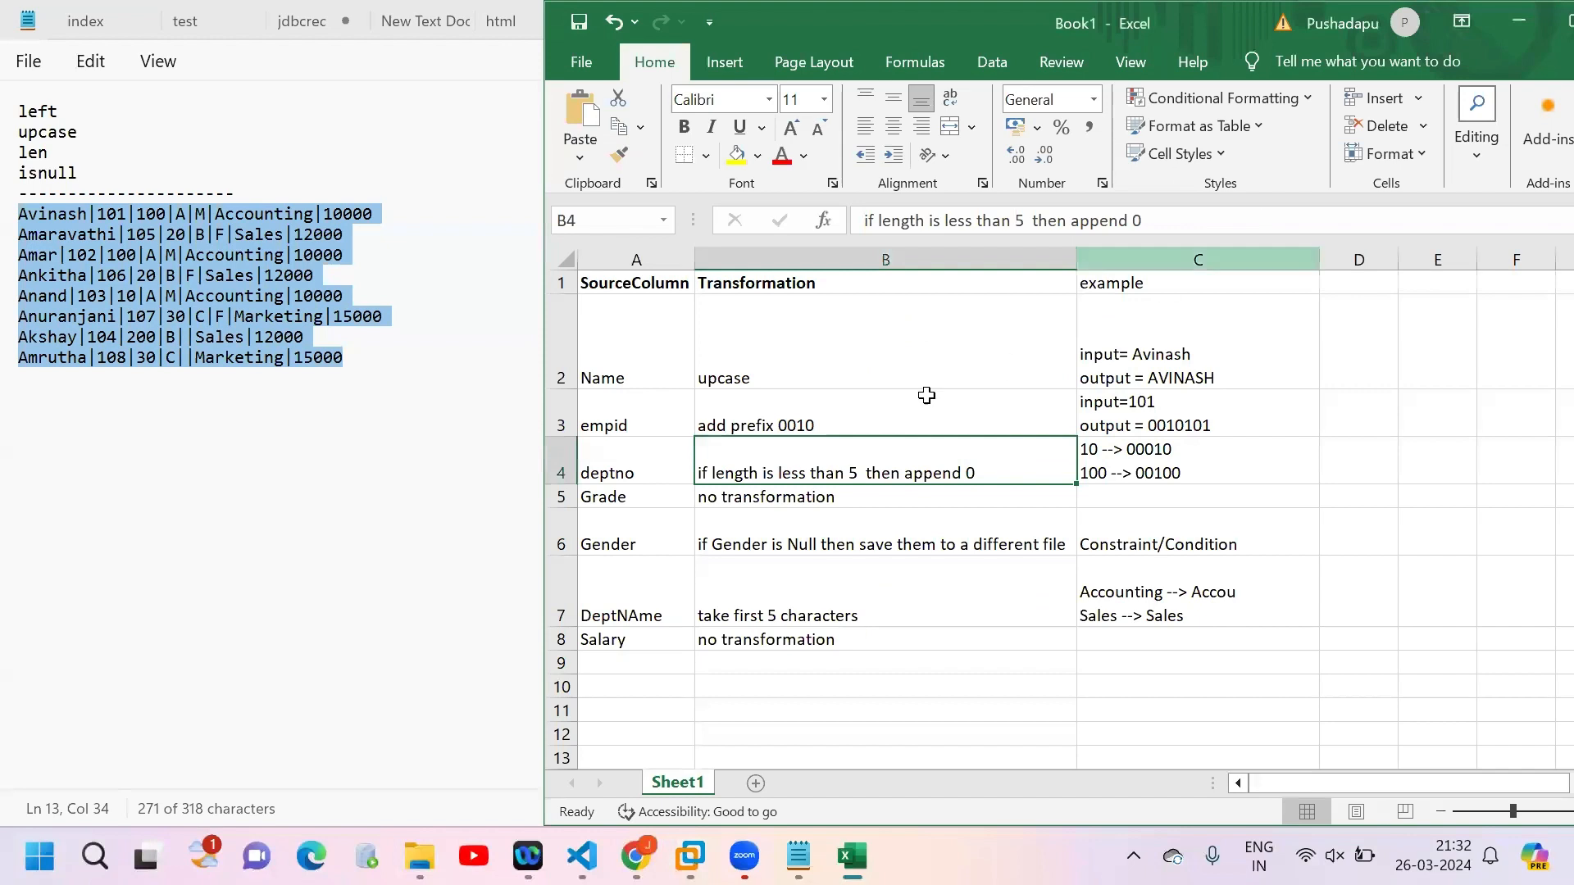
pyautogui.click(647, 501)
pyautogui.click(821, 495)
pyautogui.click(632, 529)
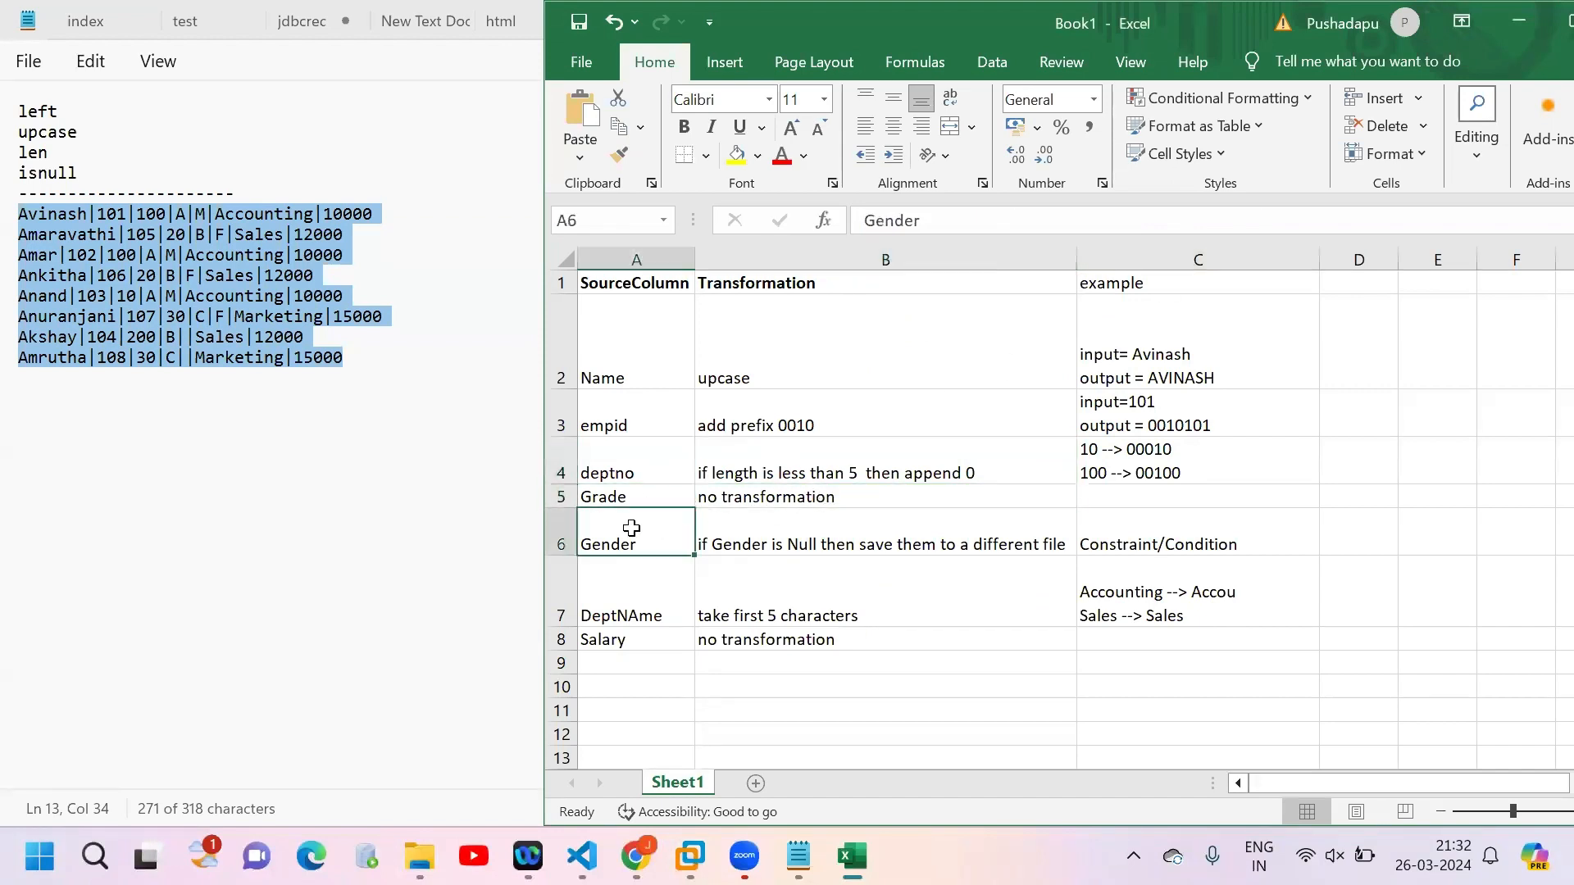
pyautogui.click(808, 536)
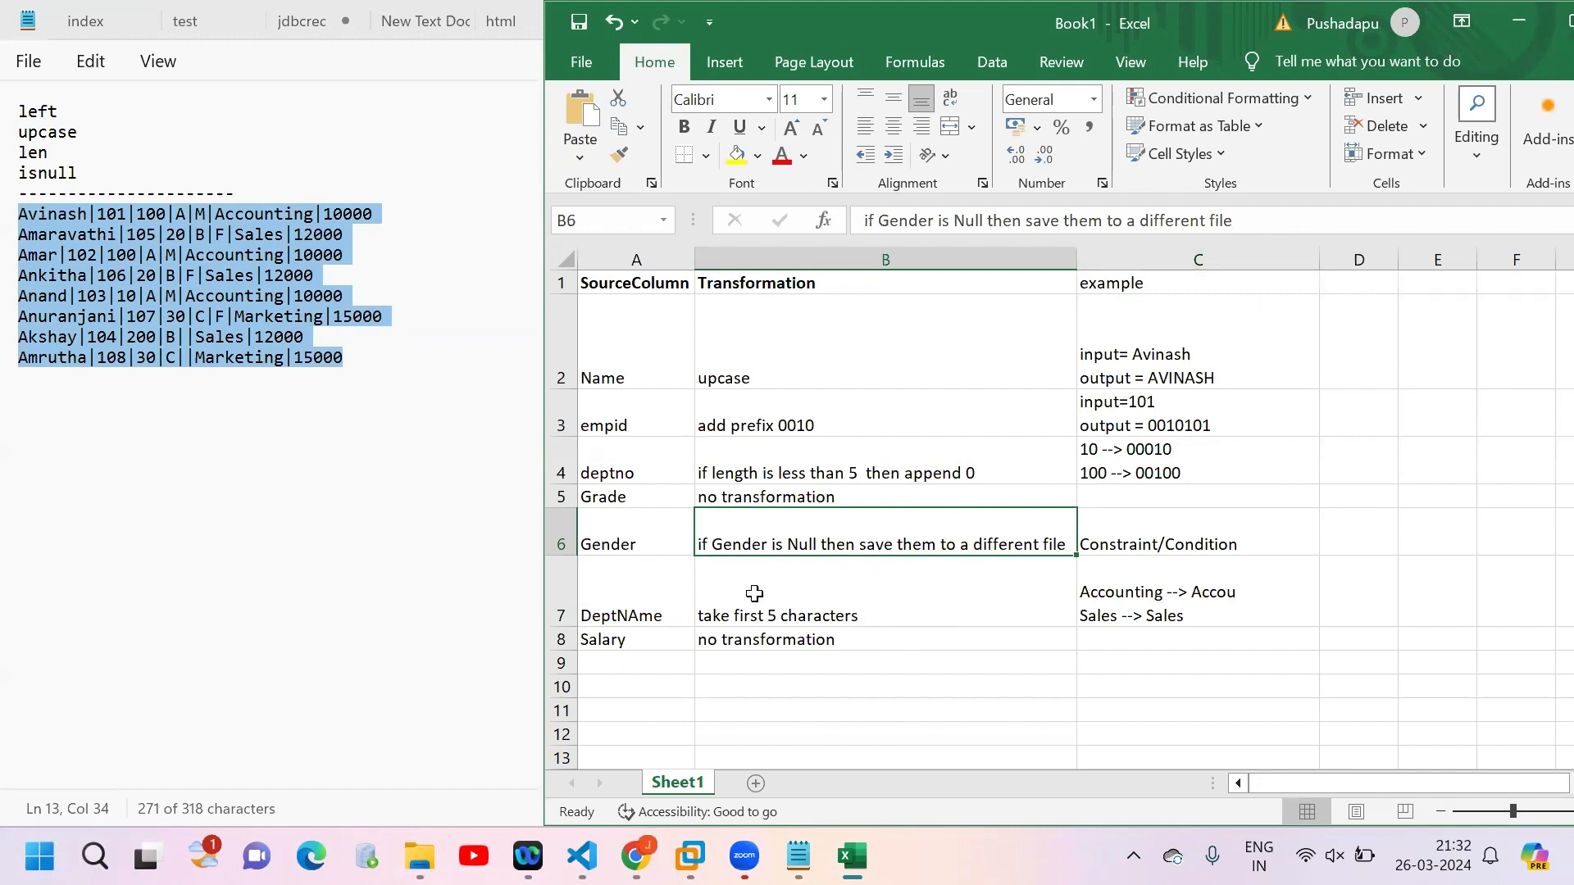
pyautogui.click(673, 612)
pyautogui.doubleClick(795, 613)
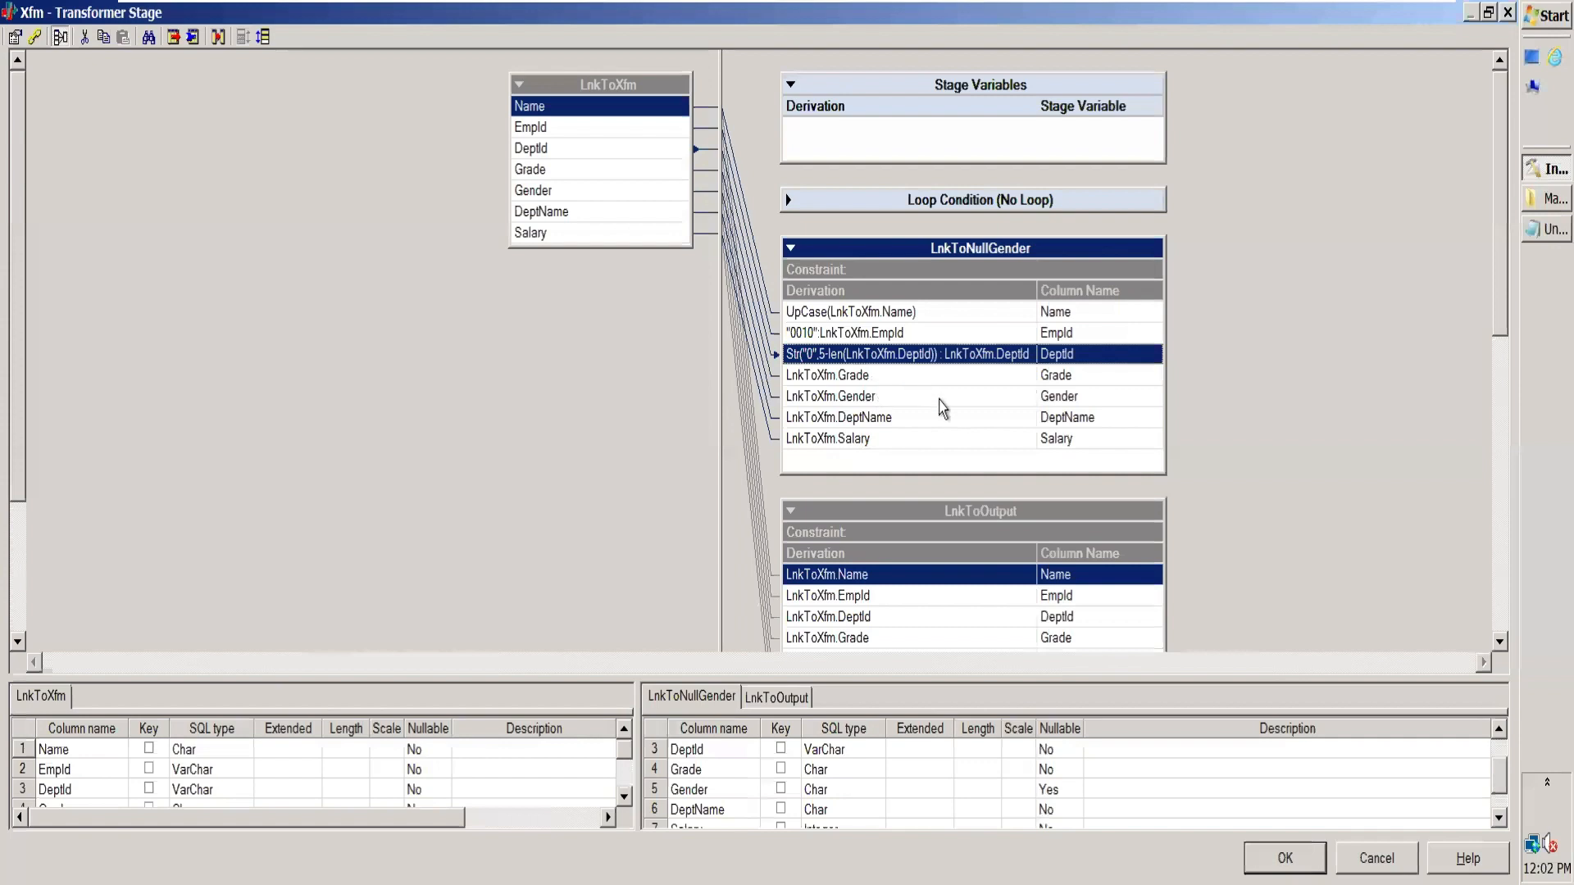
pyautogui.click(942, 402)
pyautogui.click(910, 377)
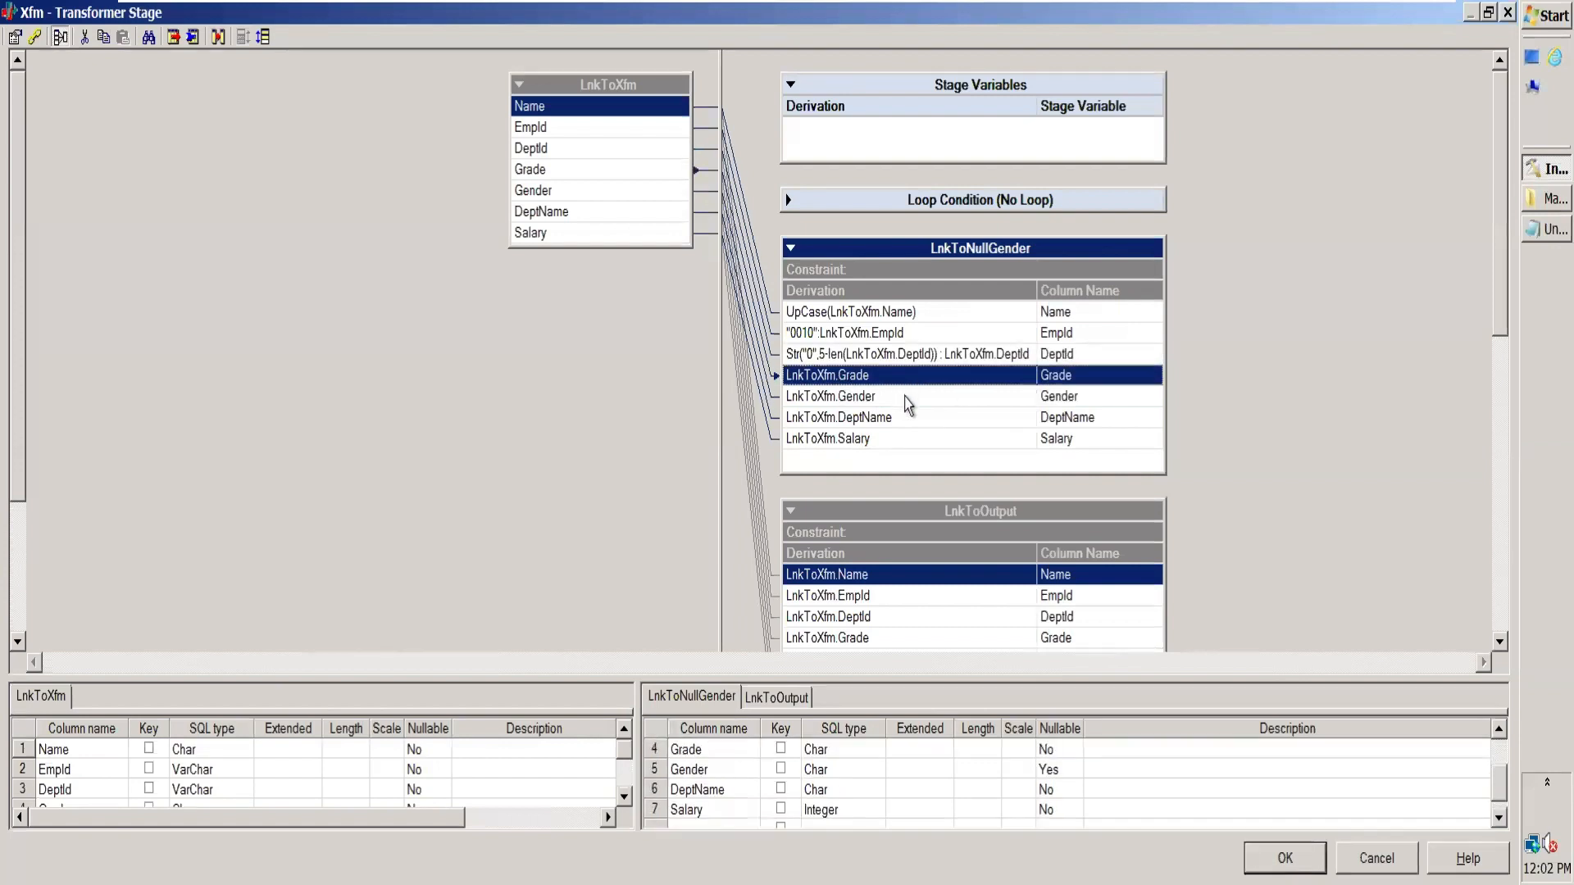
pyautogui.click(908, 399)
pyautogui.click(914, 439)
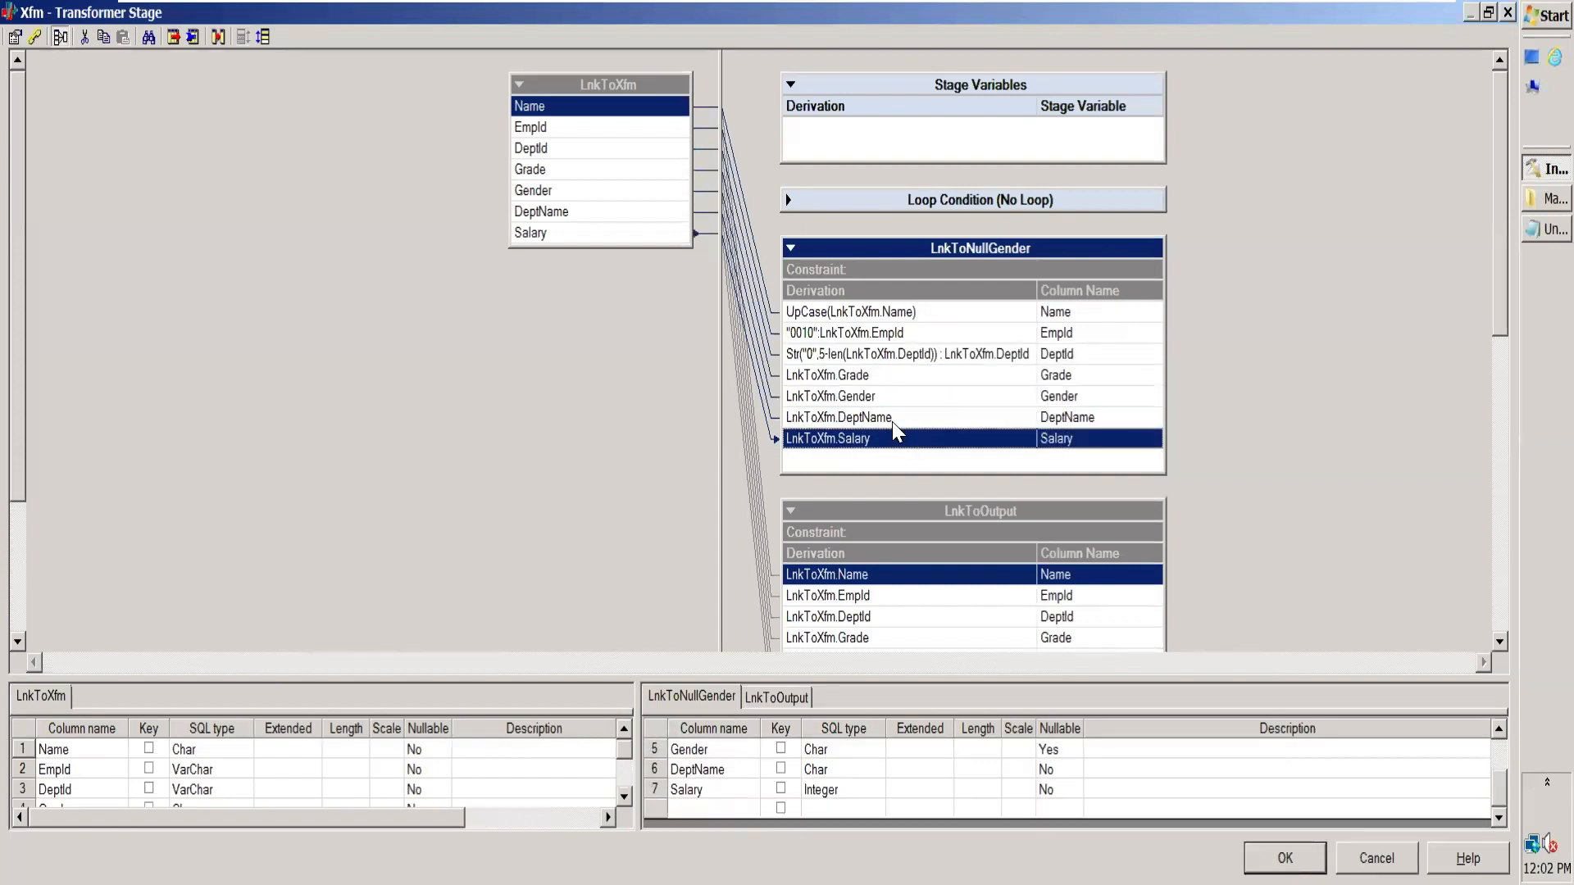
# Step: Open the DeptName derivation of LnkToNullGender for editing and insert the string function Left before LnkToXfm.DeptName
pyautogui.click(1137, 419)
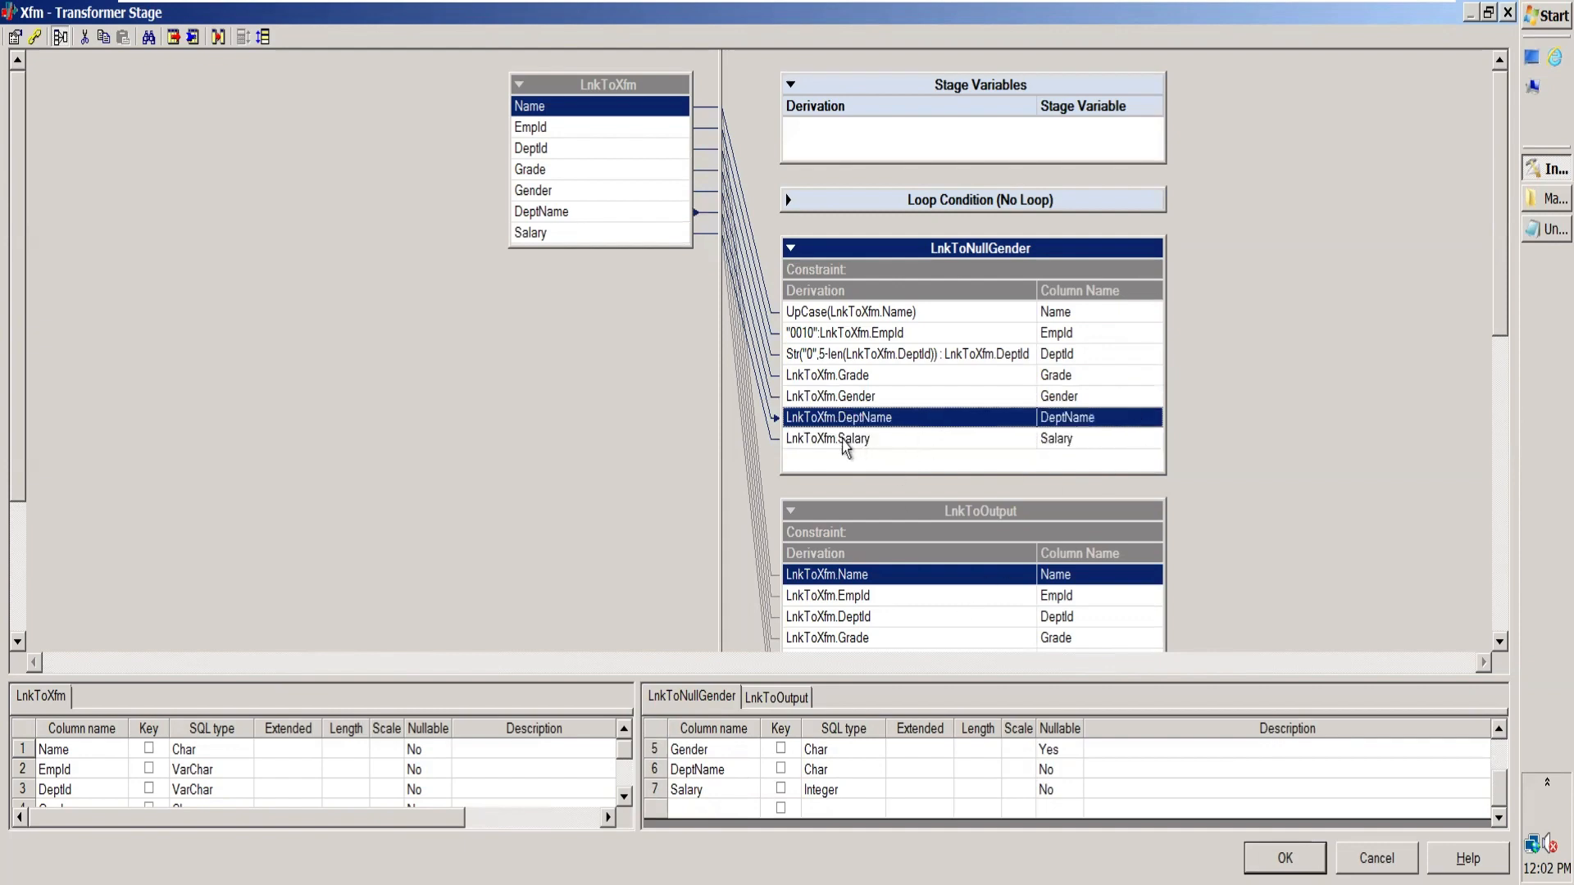
pyautogui.doubleClick(787, 417)
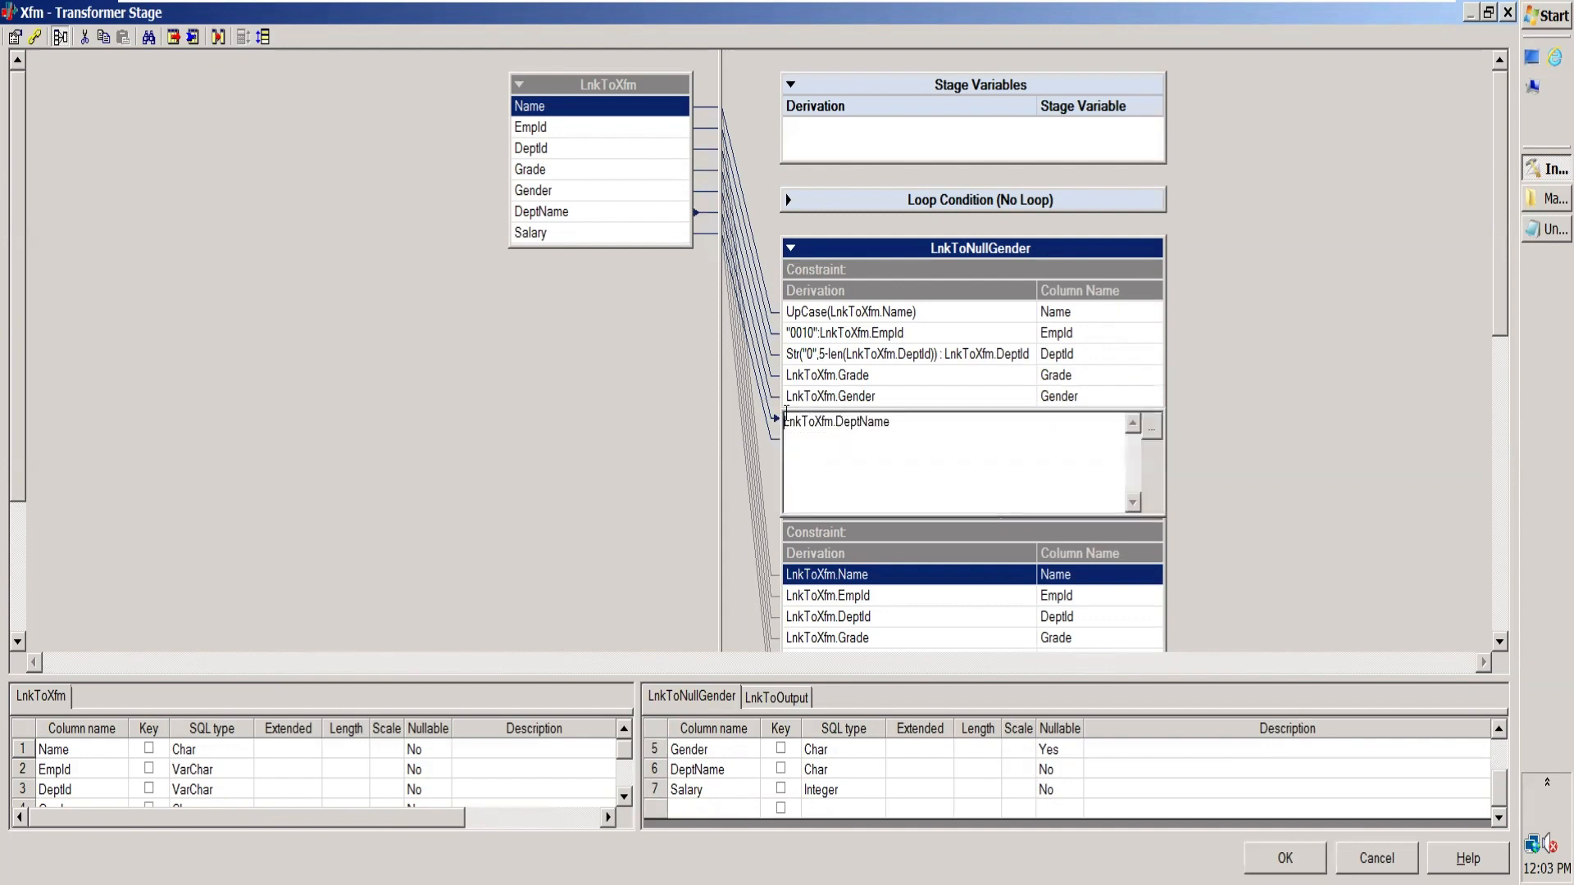
pyautogui.click(1153, 427)
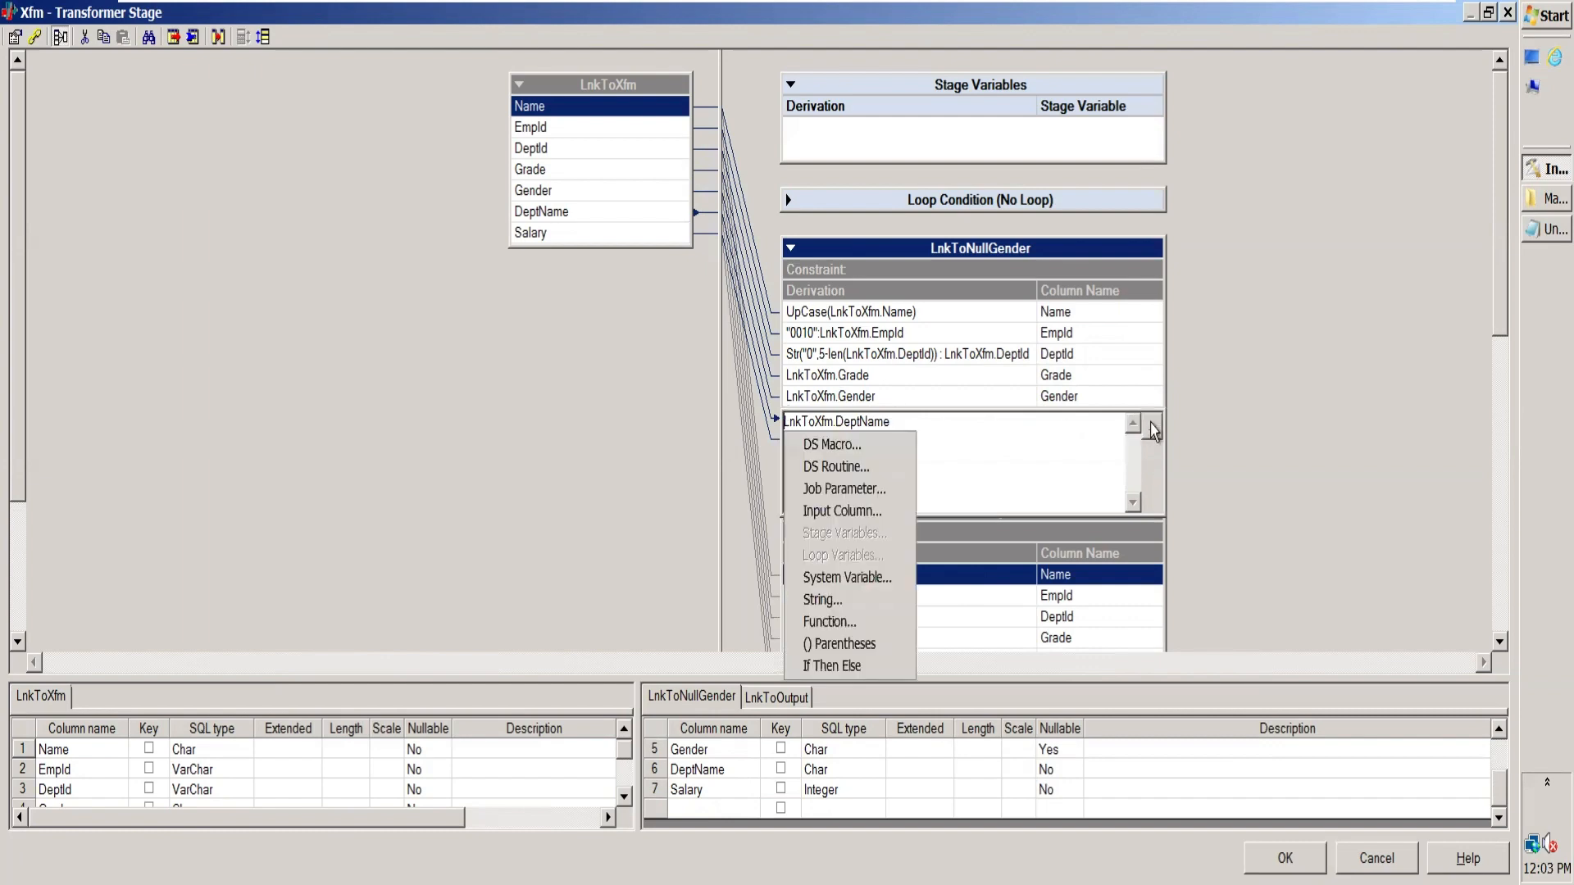
pyautogui.click(857, 624)
pyautogui.click(801, 581)
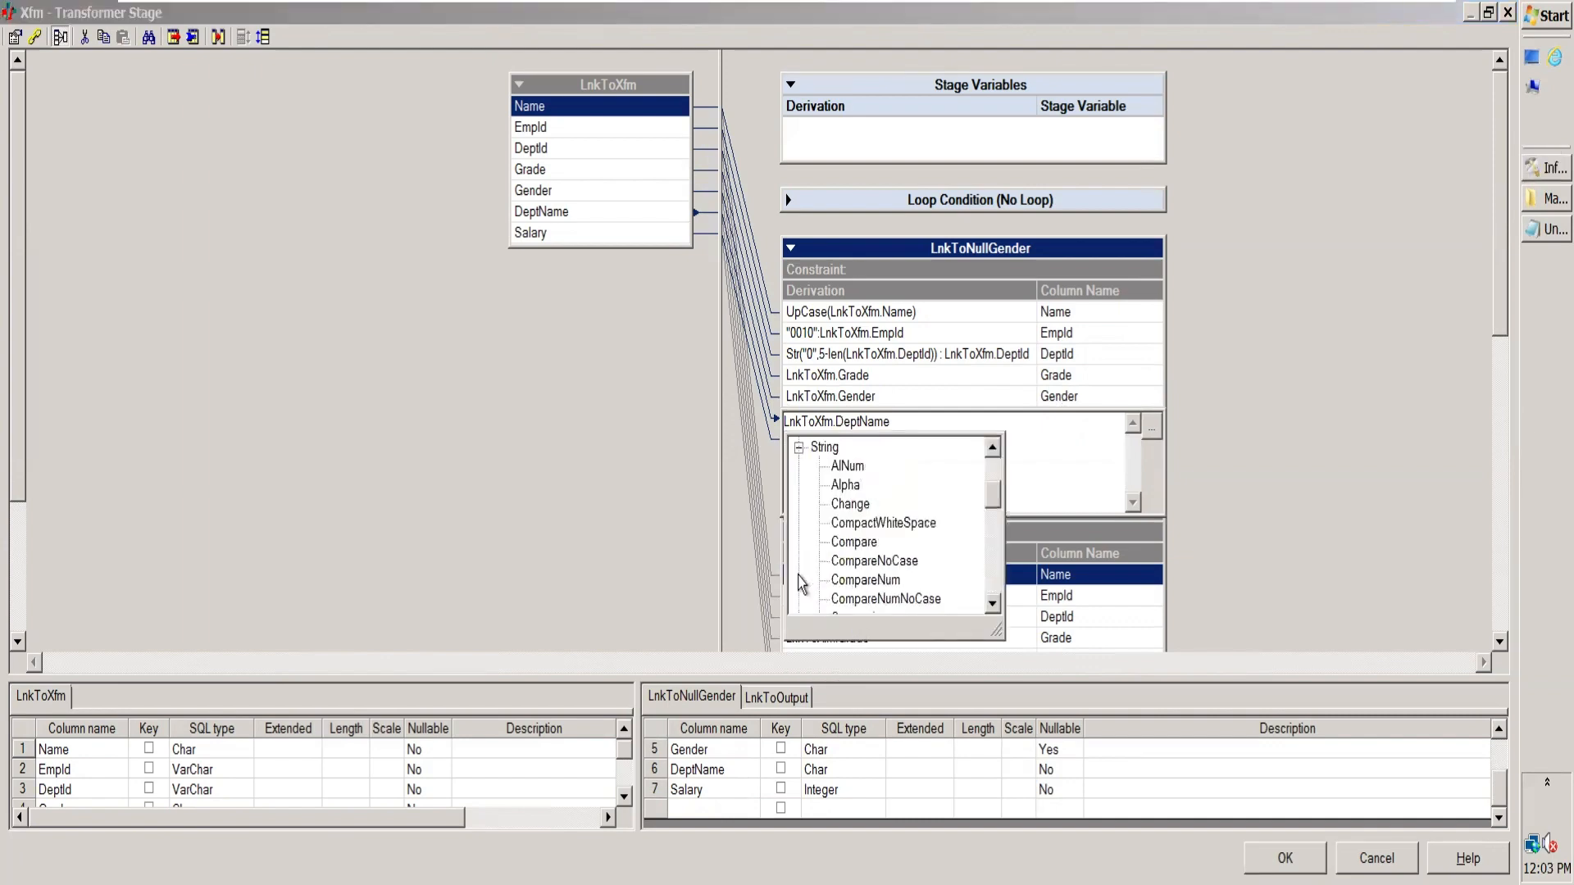
pyautogui.click(994, 605)
pyautogui.click(994, 605)
pyautogui.click(993, 605)
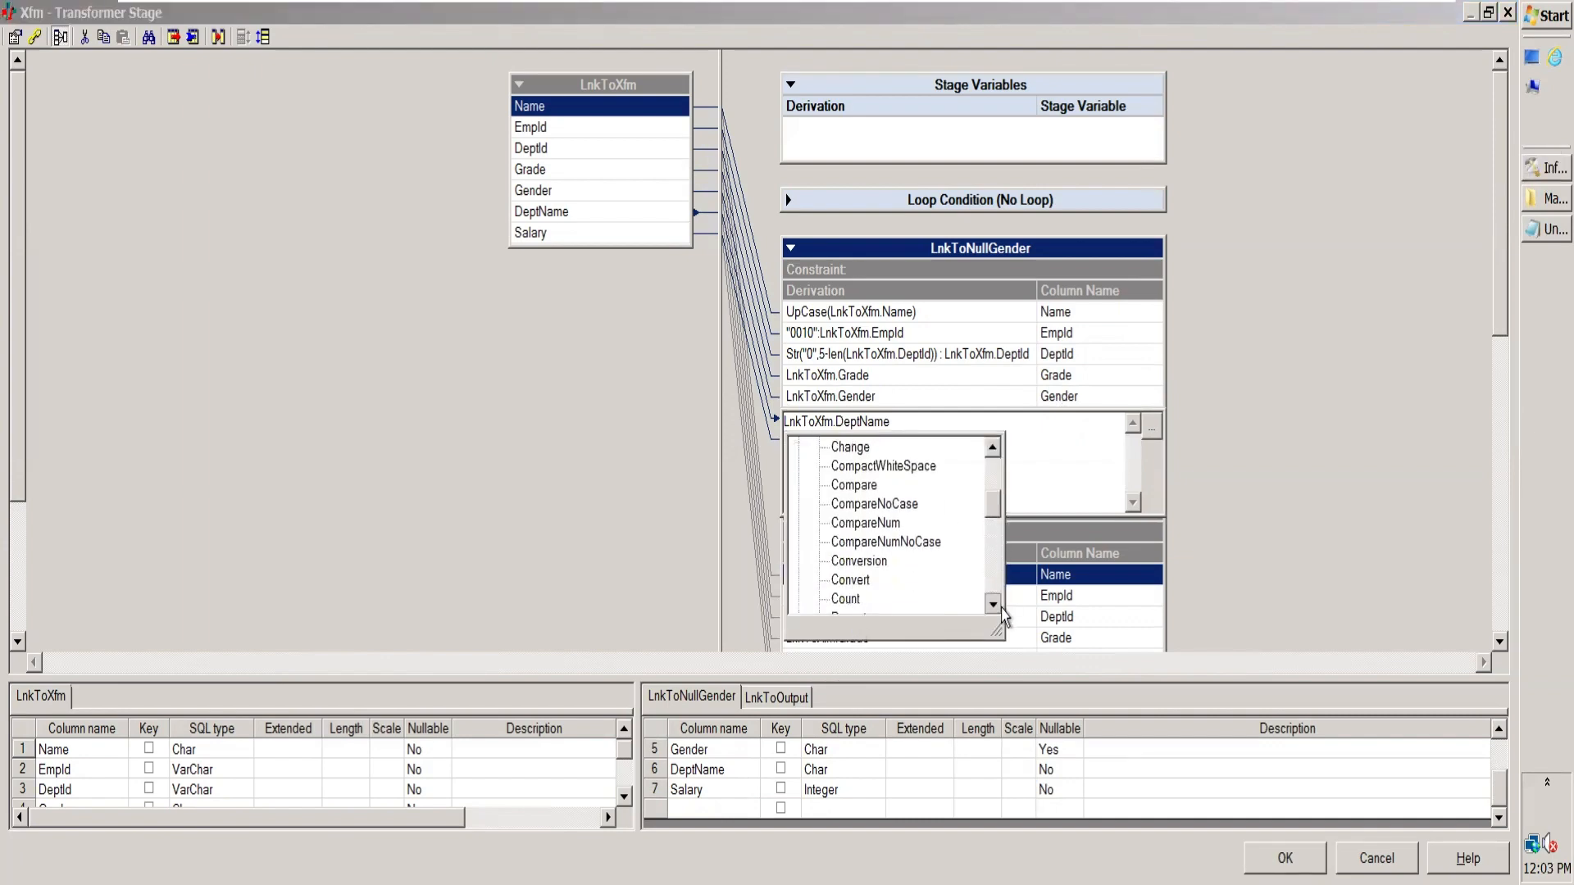
pyautogui.scroll(-3, 994, 605)
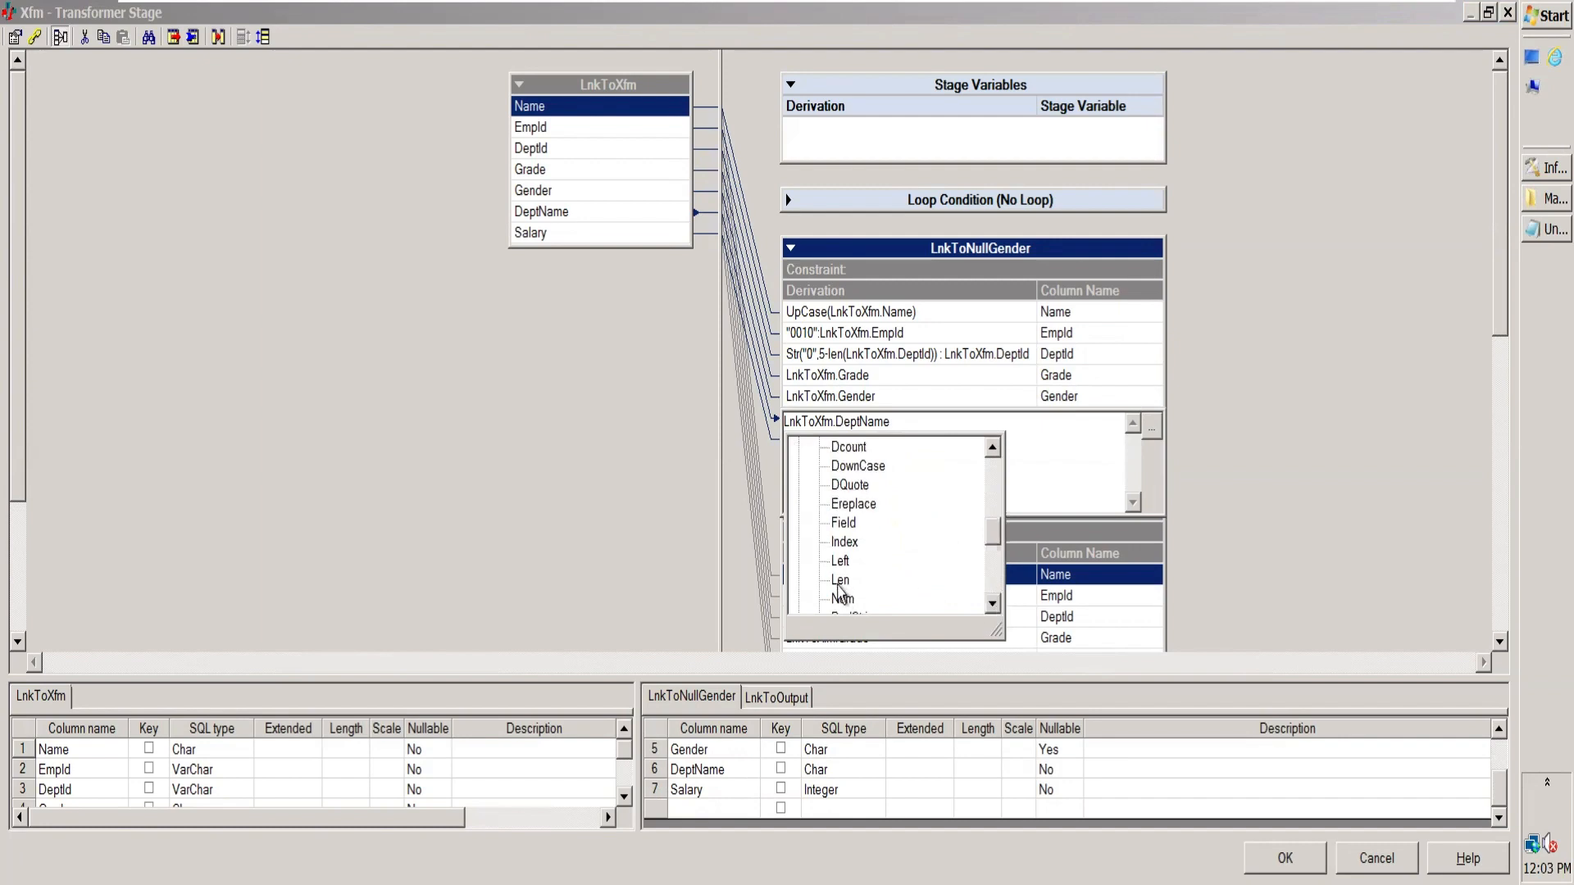
pyautogui.click(840, 560)
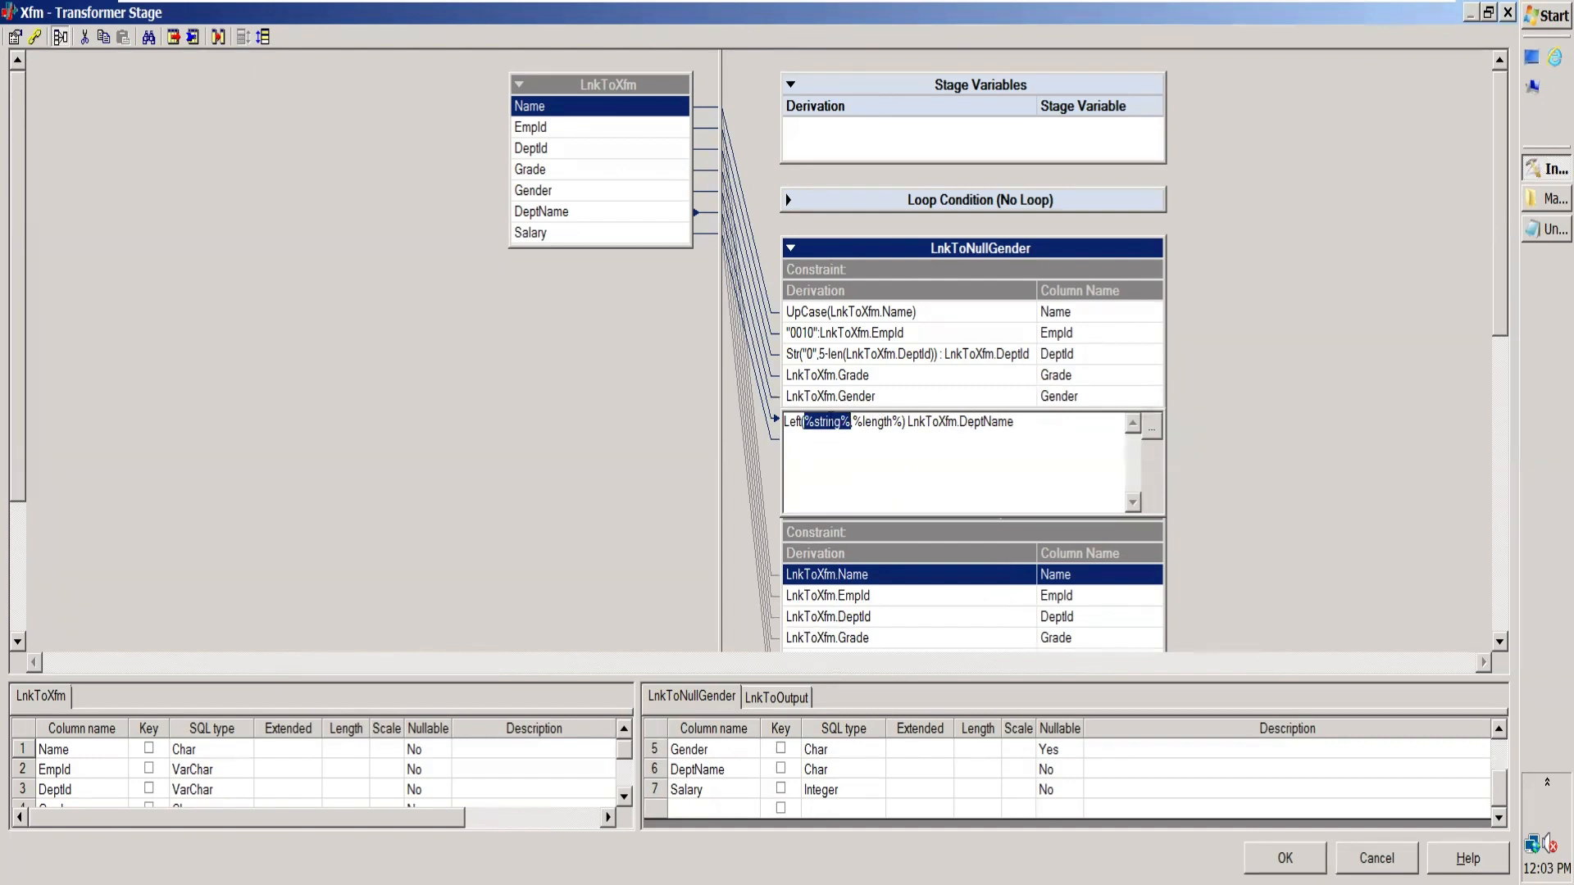
# Step: Replace the Left function's placeholders with LnkToXfm.DeptName and 5 so the derivation reads Left(LnkToXfm.DeptName,5)
pyautogui.press('Delete')
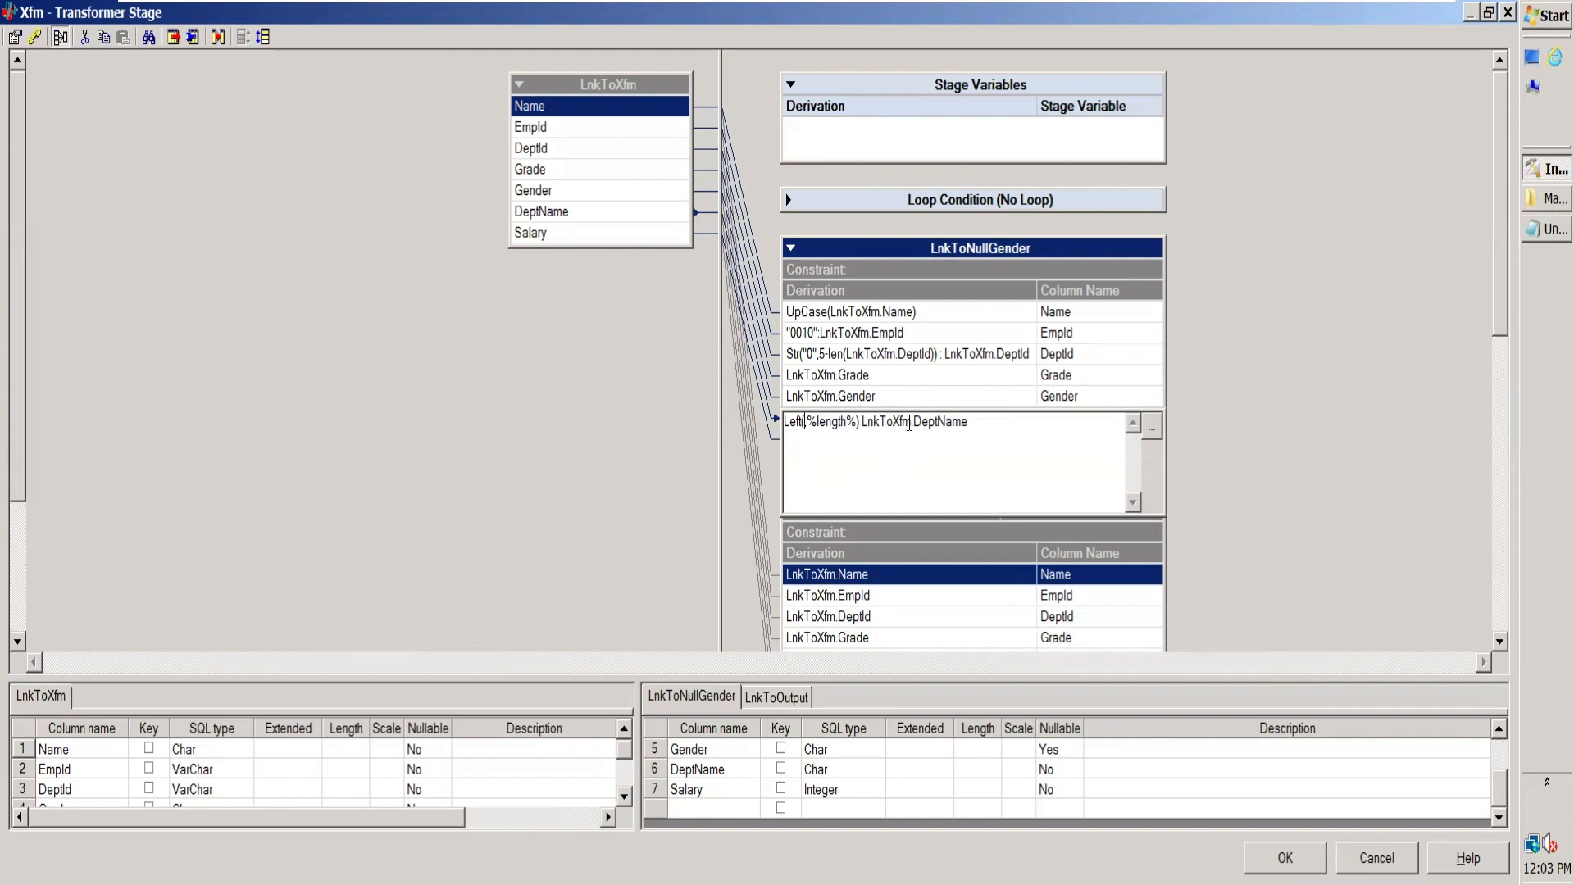
pyautogui.doubleClick(909, 424)
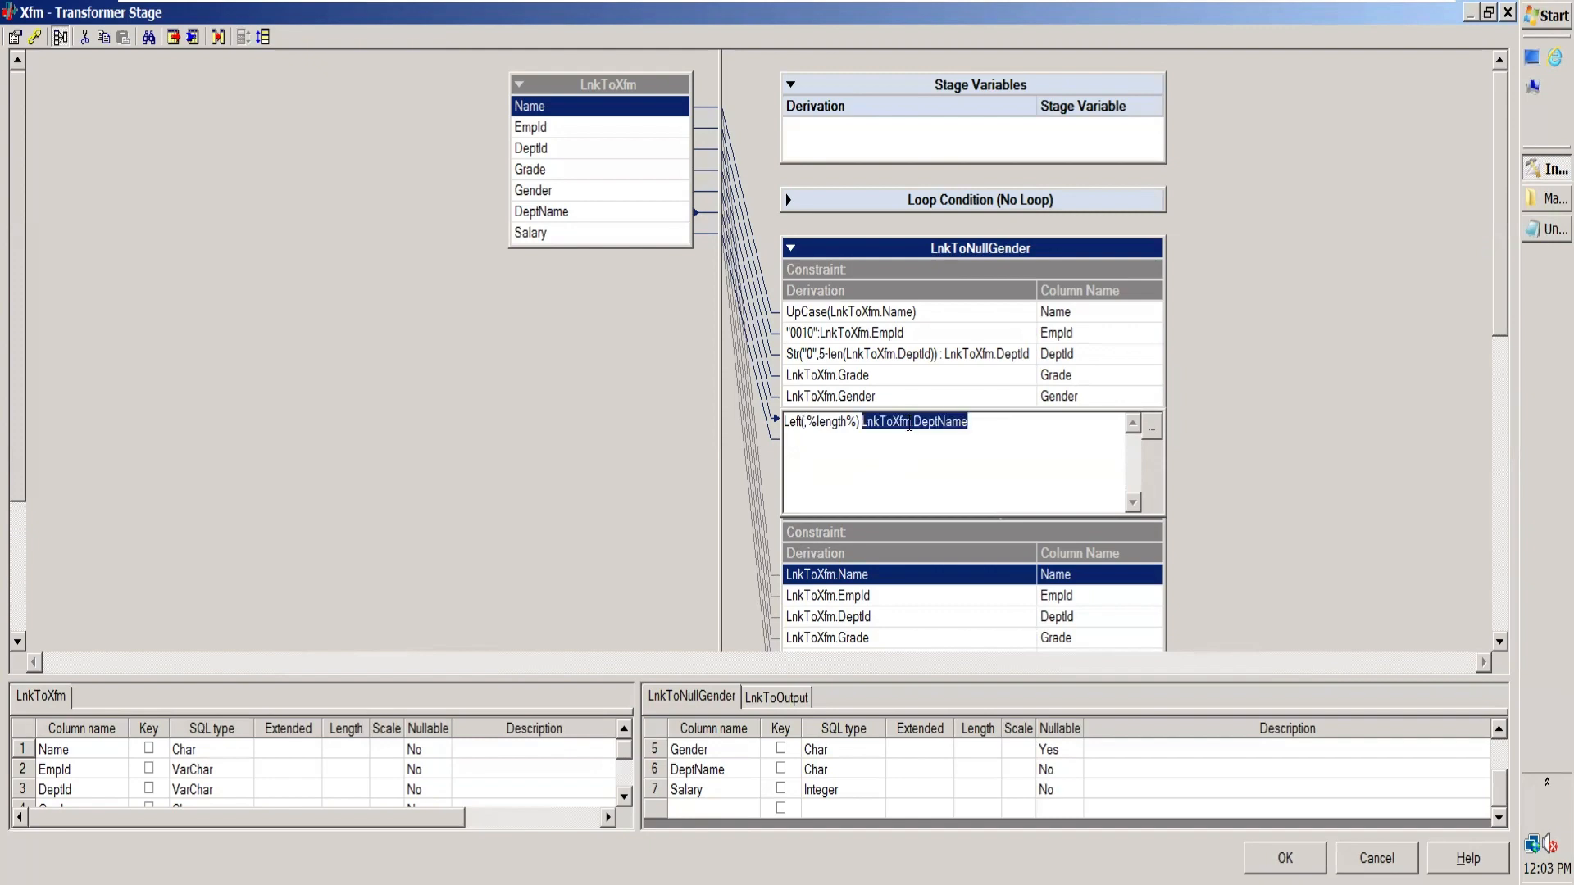
pyautogui.hotkey('ctrl', 'x')
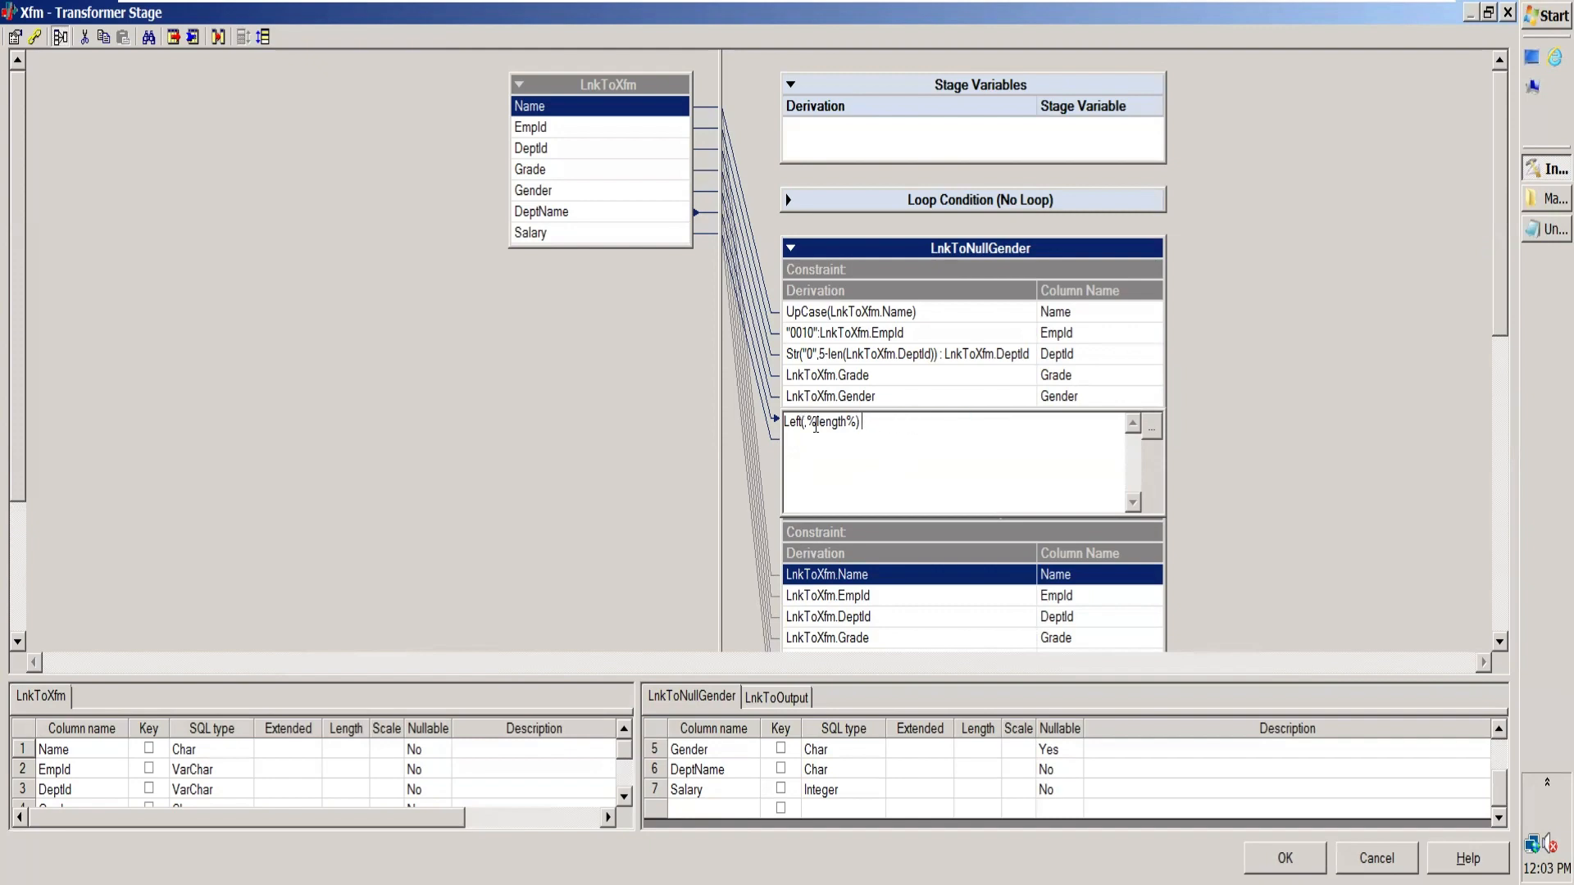
pyautogui.click(804, 423)
pyautogui.press('Delete')
pyautogui.hotkey('ctrl', 'v')
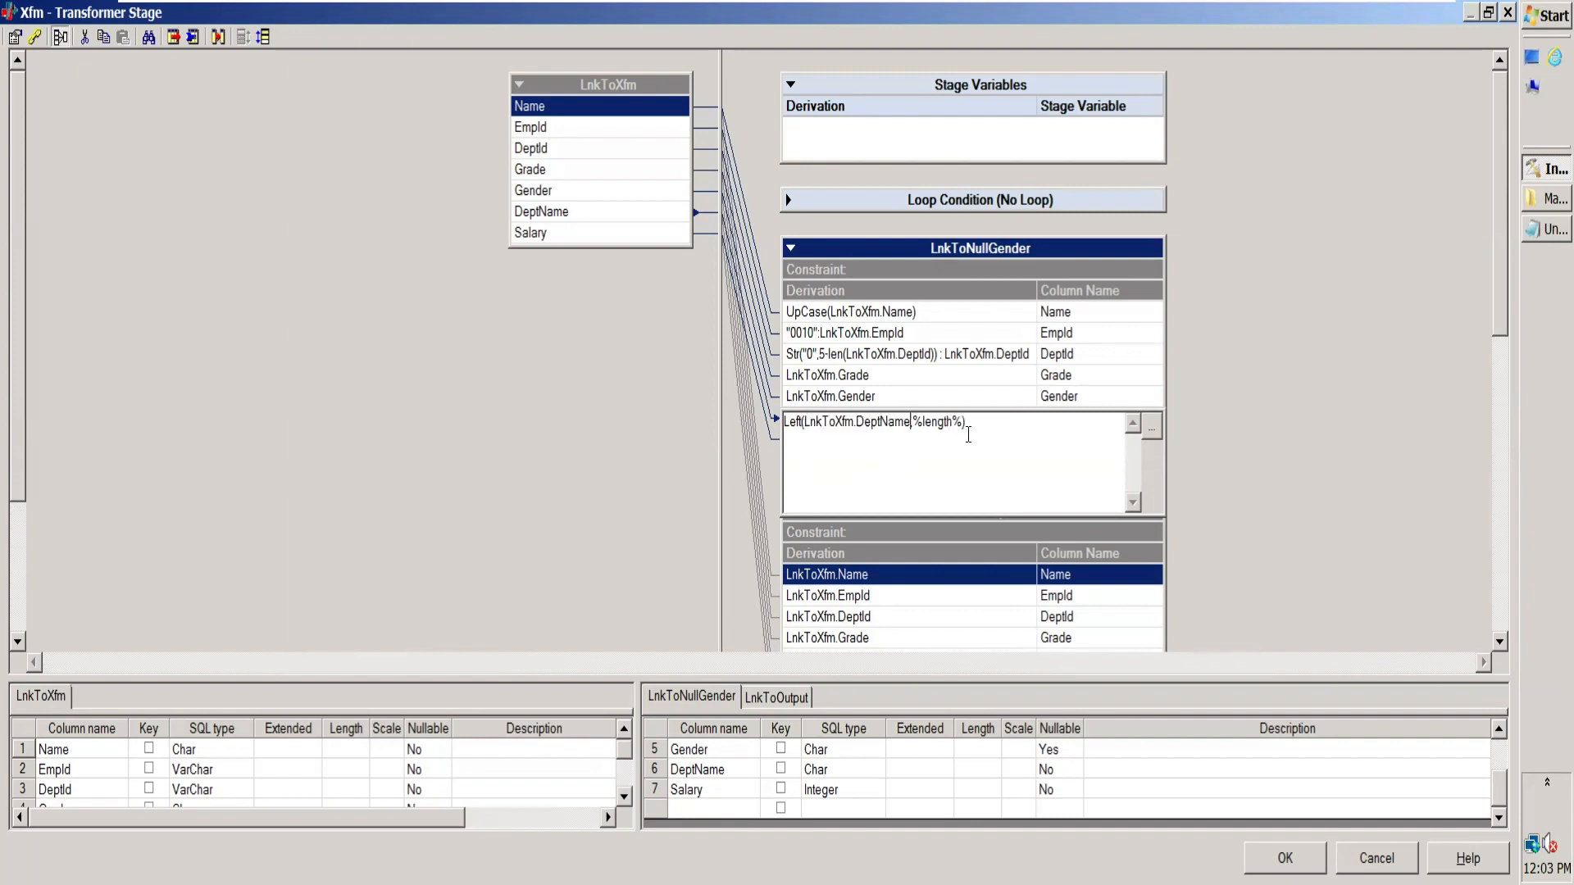
pyautogui.doubleClick(942, 422)
pyautogui.press('Delete')
pyautogui.write('5')
# Step: Switch to Notepad, add blank lines below the last dashed separator, write the example accounting there, and highlight its first five letters
pyautogui.click(1530, 234)
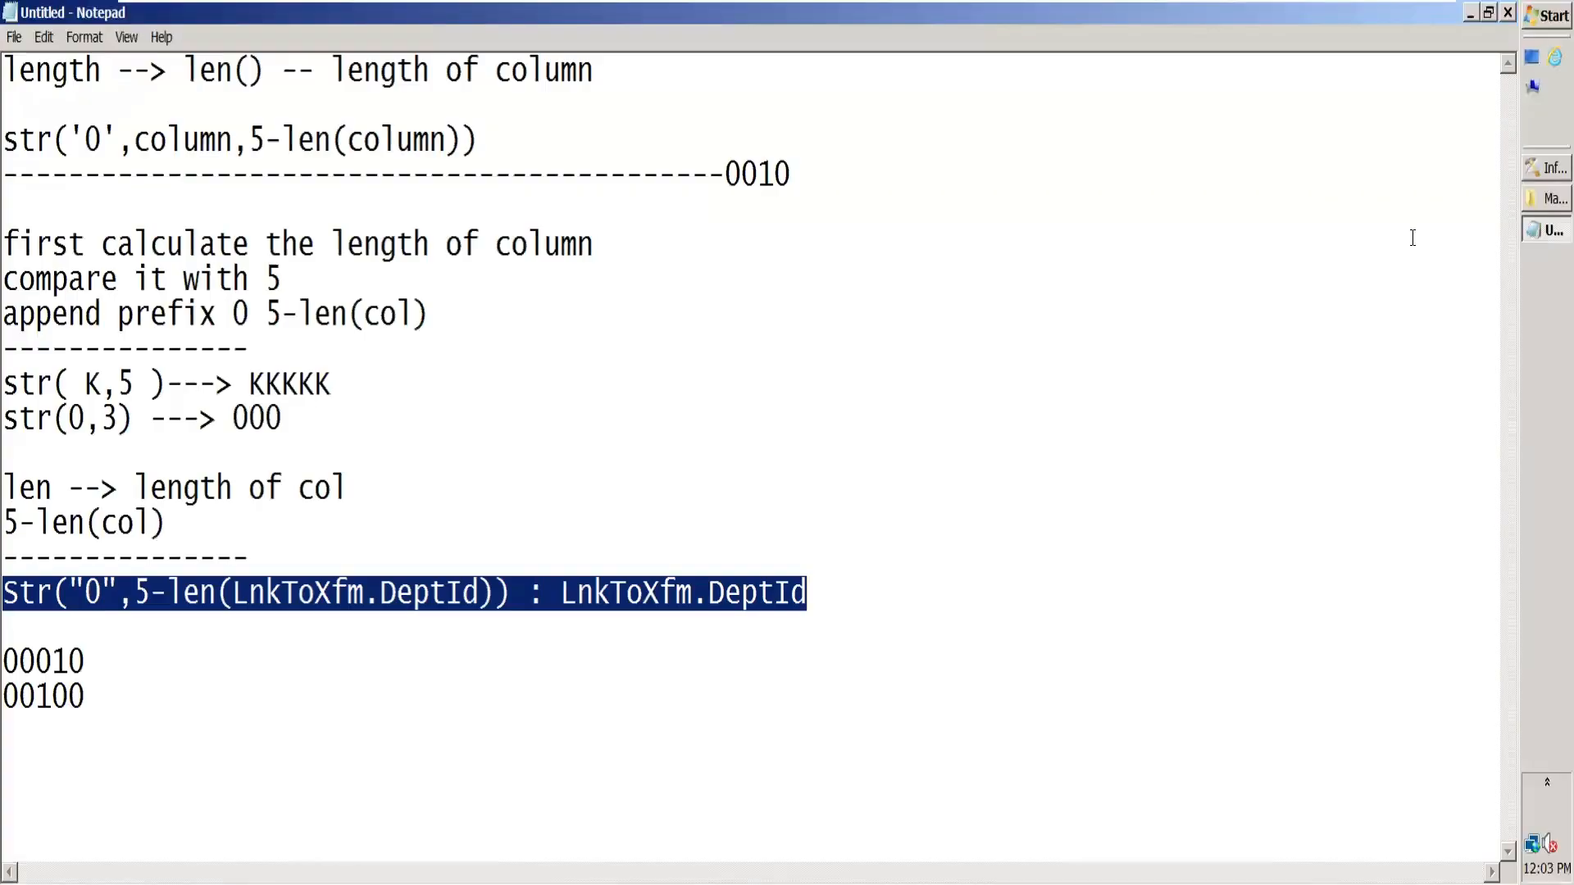
pyautogui.click(859, 558)
pyautogui.press('Return')
pyautogui.press('Return')
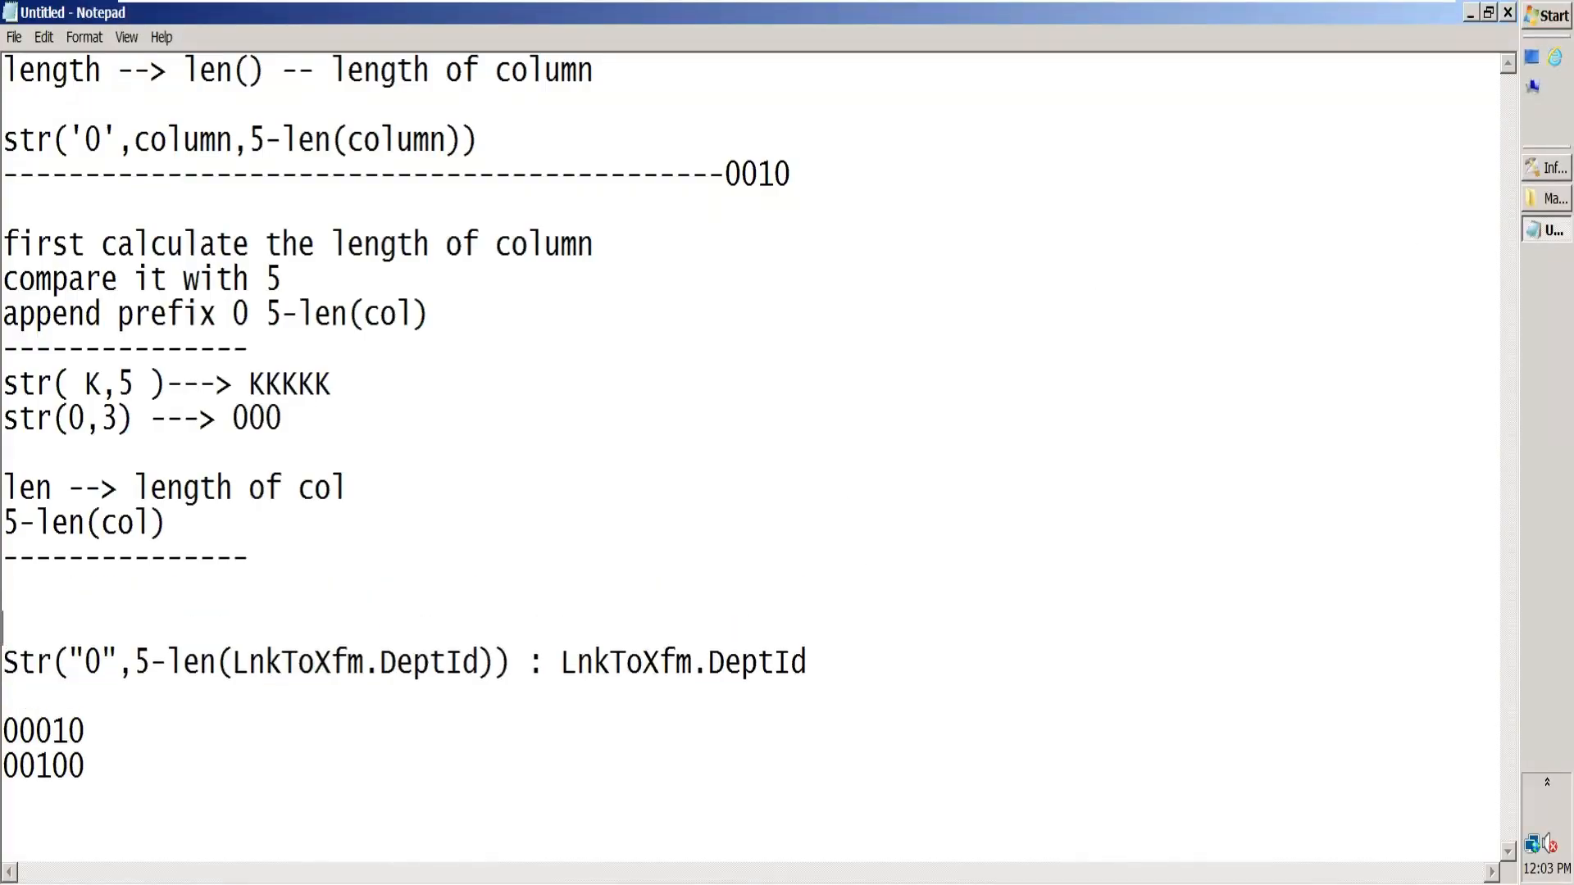
pyautogui.press('Return')
pyautogui.press('Return')
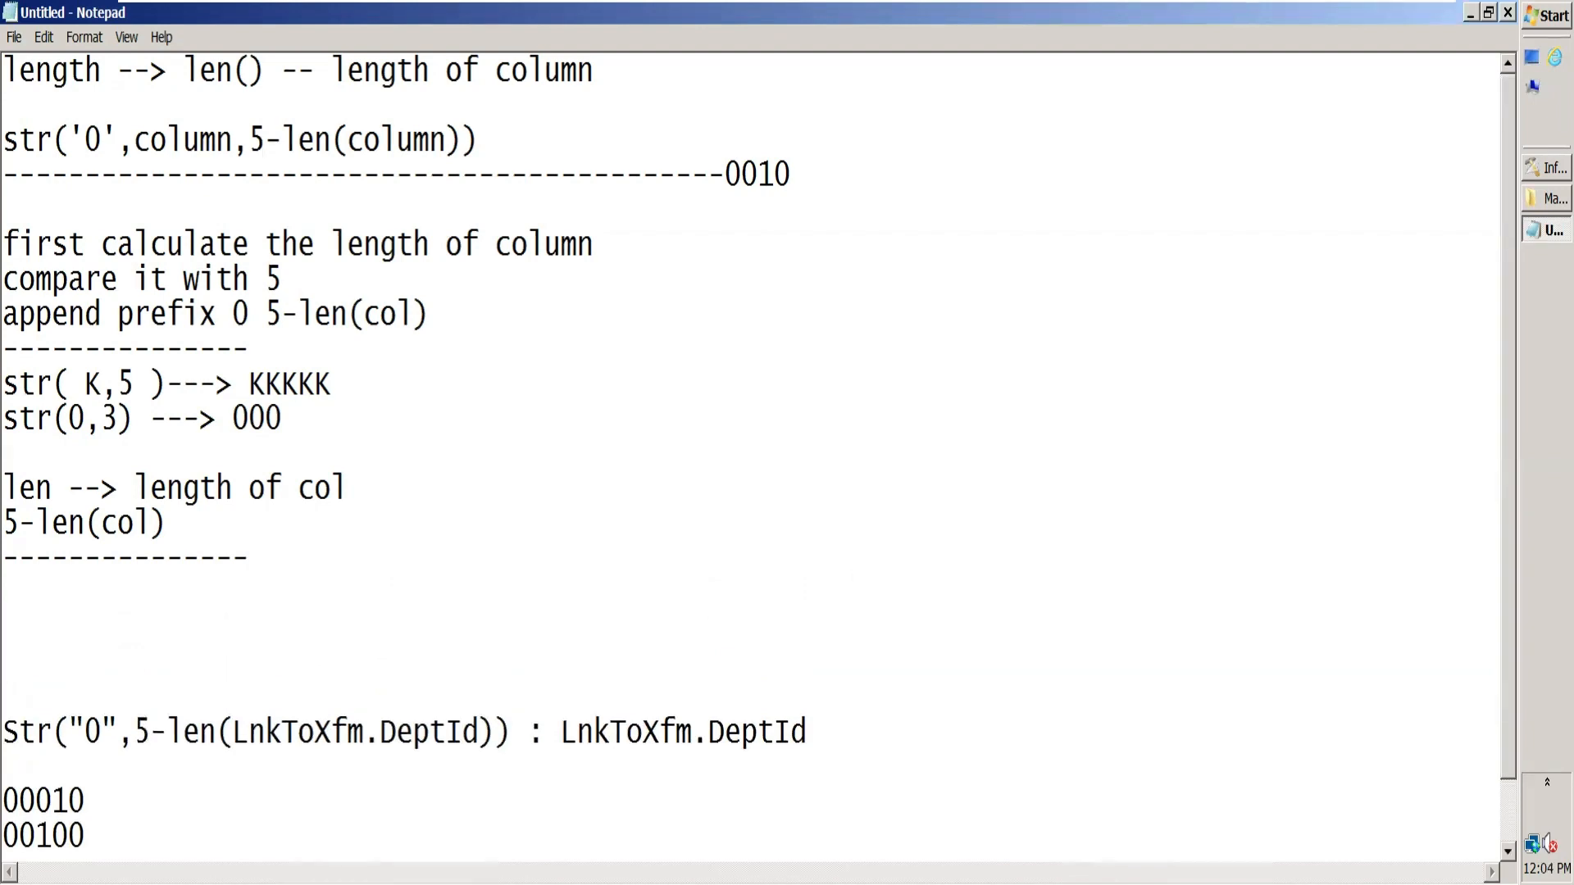
pyautogui.write('accounting')
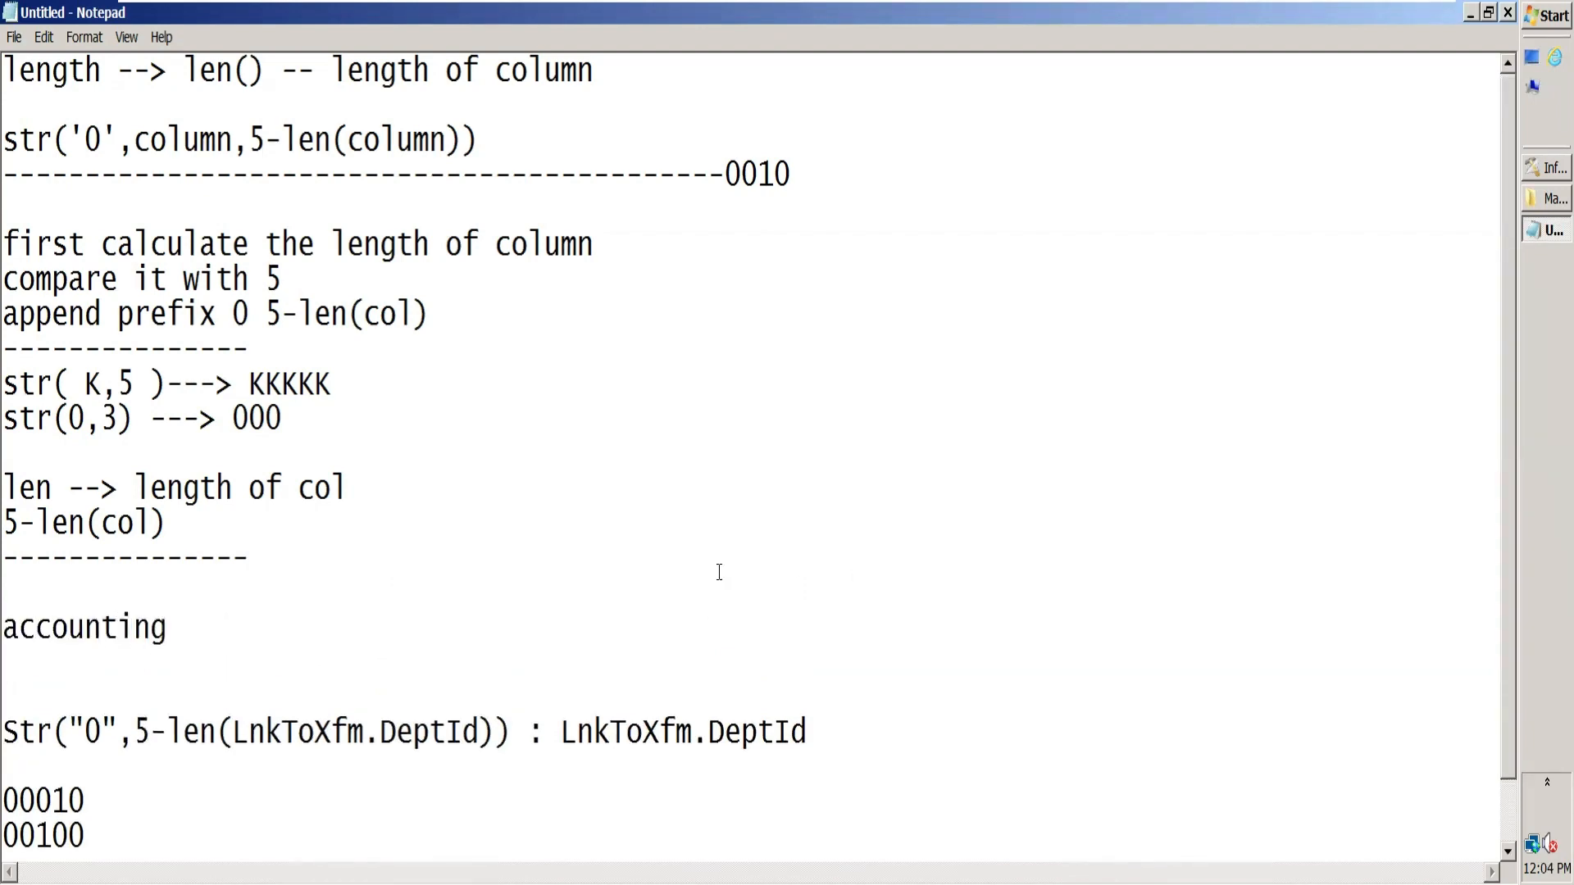
pyautogui.click(10, 617)
pyautogui.moveTo(10, 616); pyautogui.dragTo(91, 629)
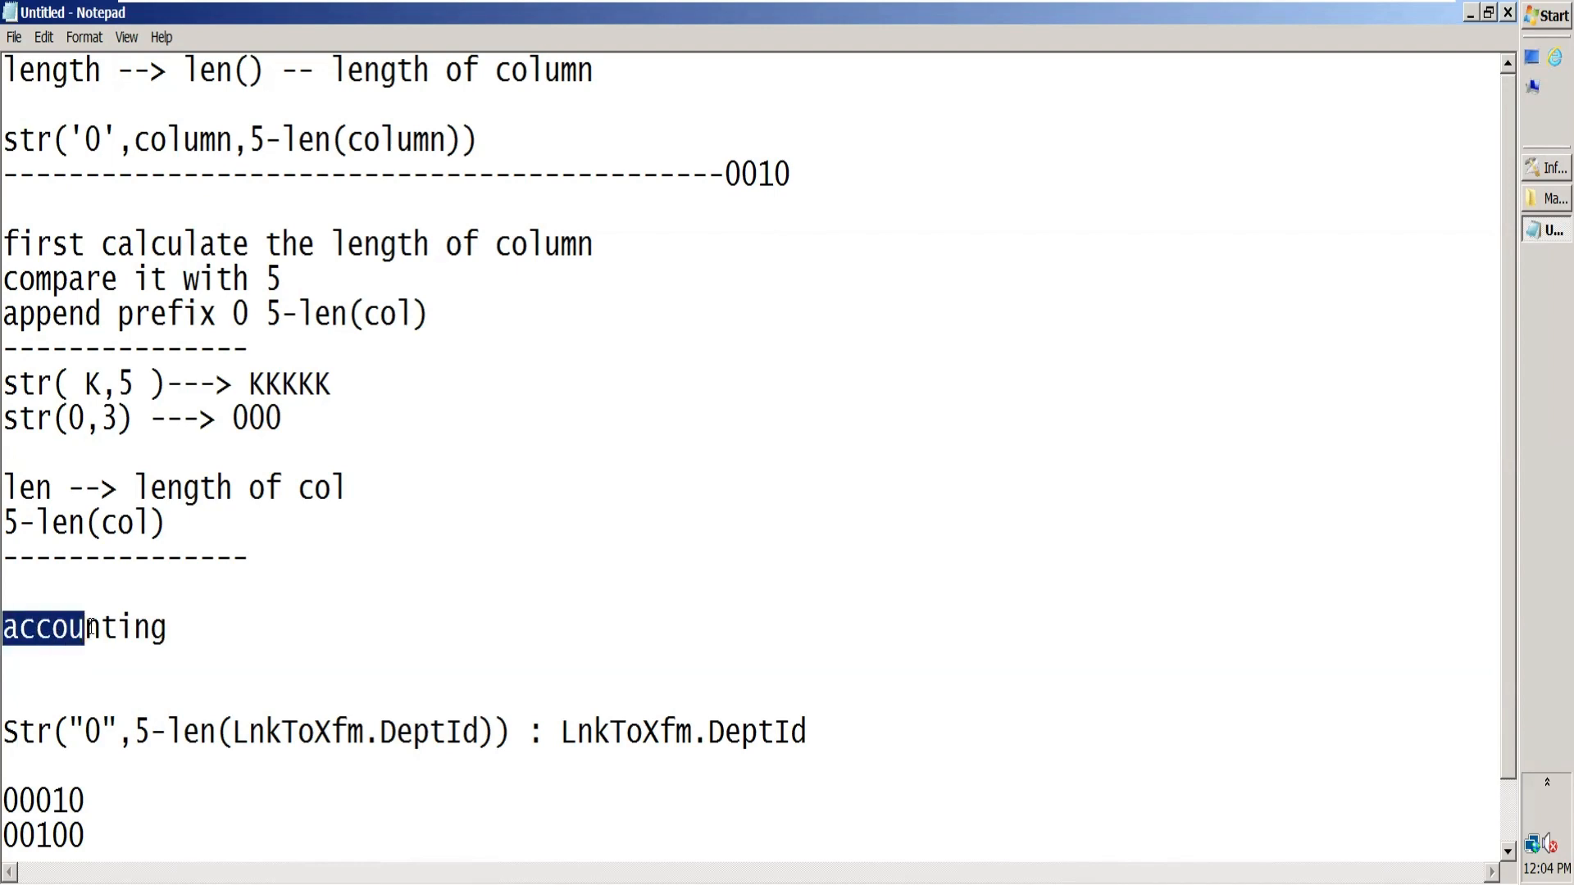
# Step: Add a second example word, length, below accounting and highlight its first five letters
pyautogui.click(188, 626)
pyautogui.press('Return')
pyautogui.write('length')
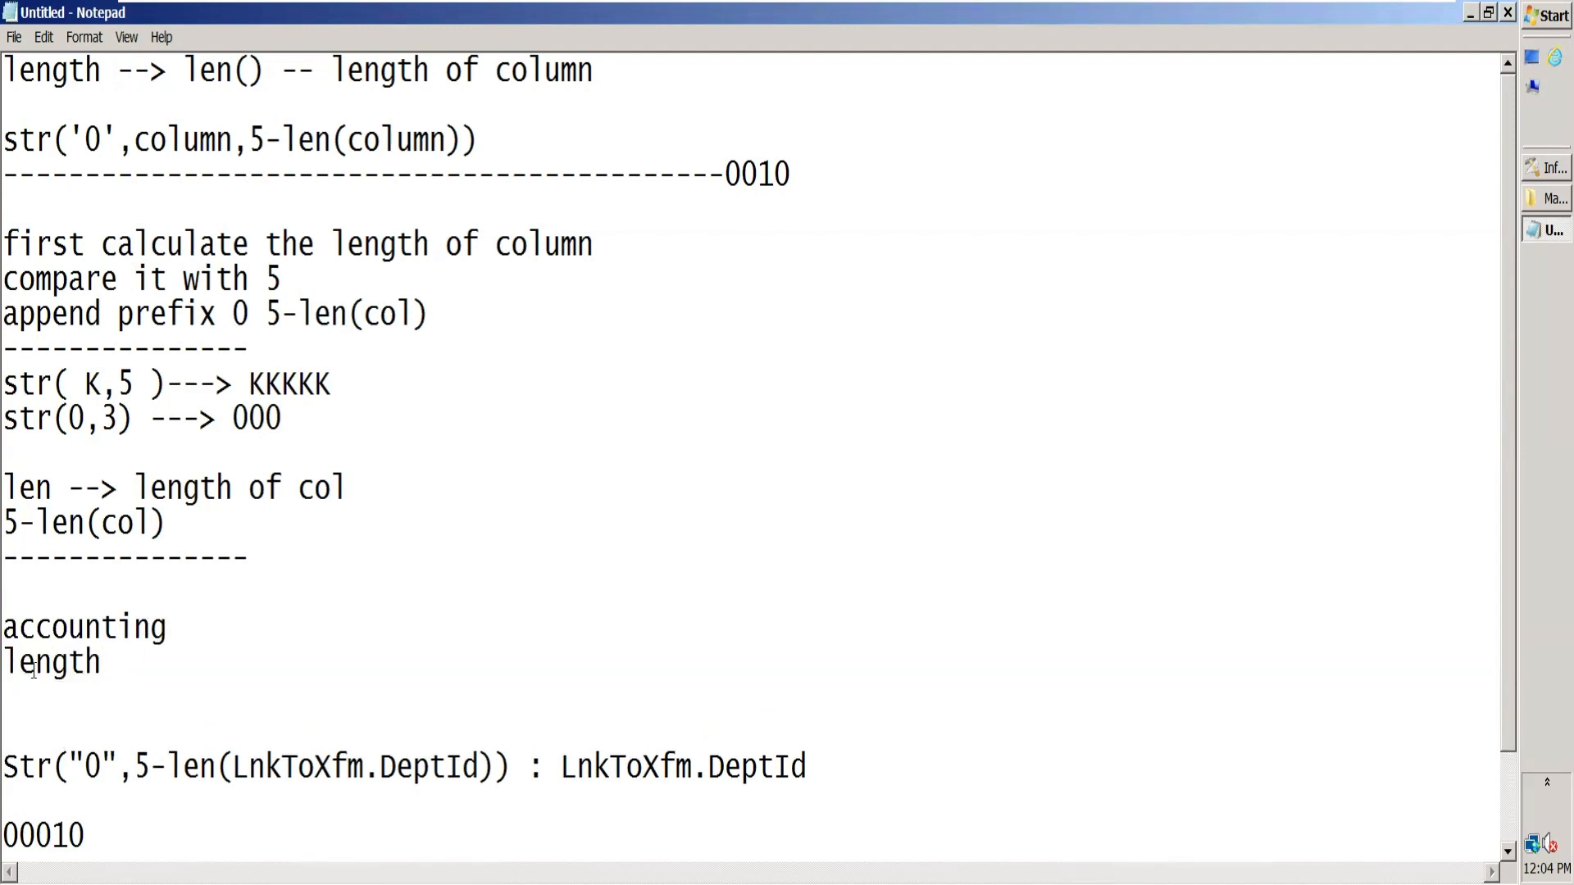
pyautogui.click(8, 664)
pyautogui.moveTo(9, 664); pyautogui.dragTo(87, 660)
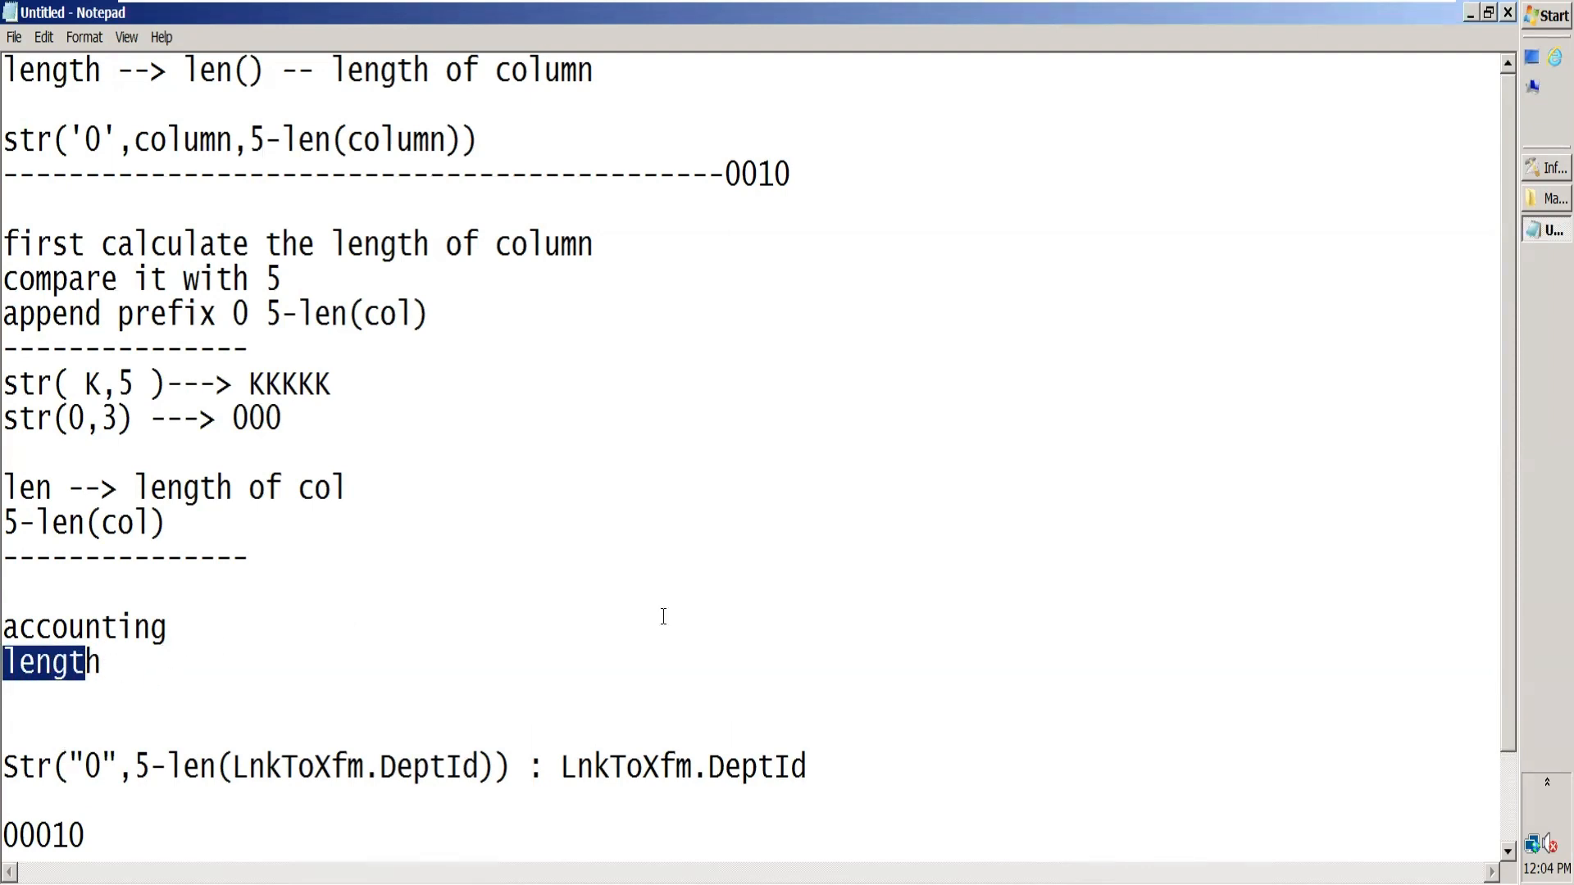
# Step: Switch to DataStage Designer and replace all LnkToOutput columns in the Transformer with copies of the LnkToNullGender columns and their derivations
pyautogui.click(1532, 172)
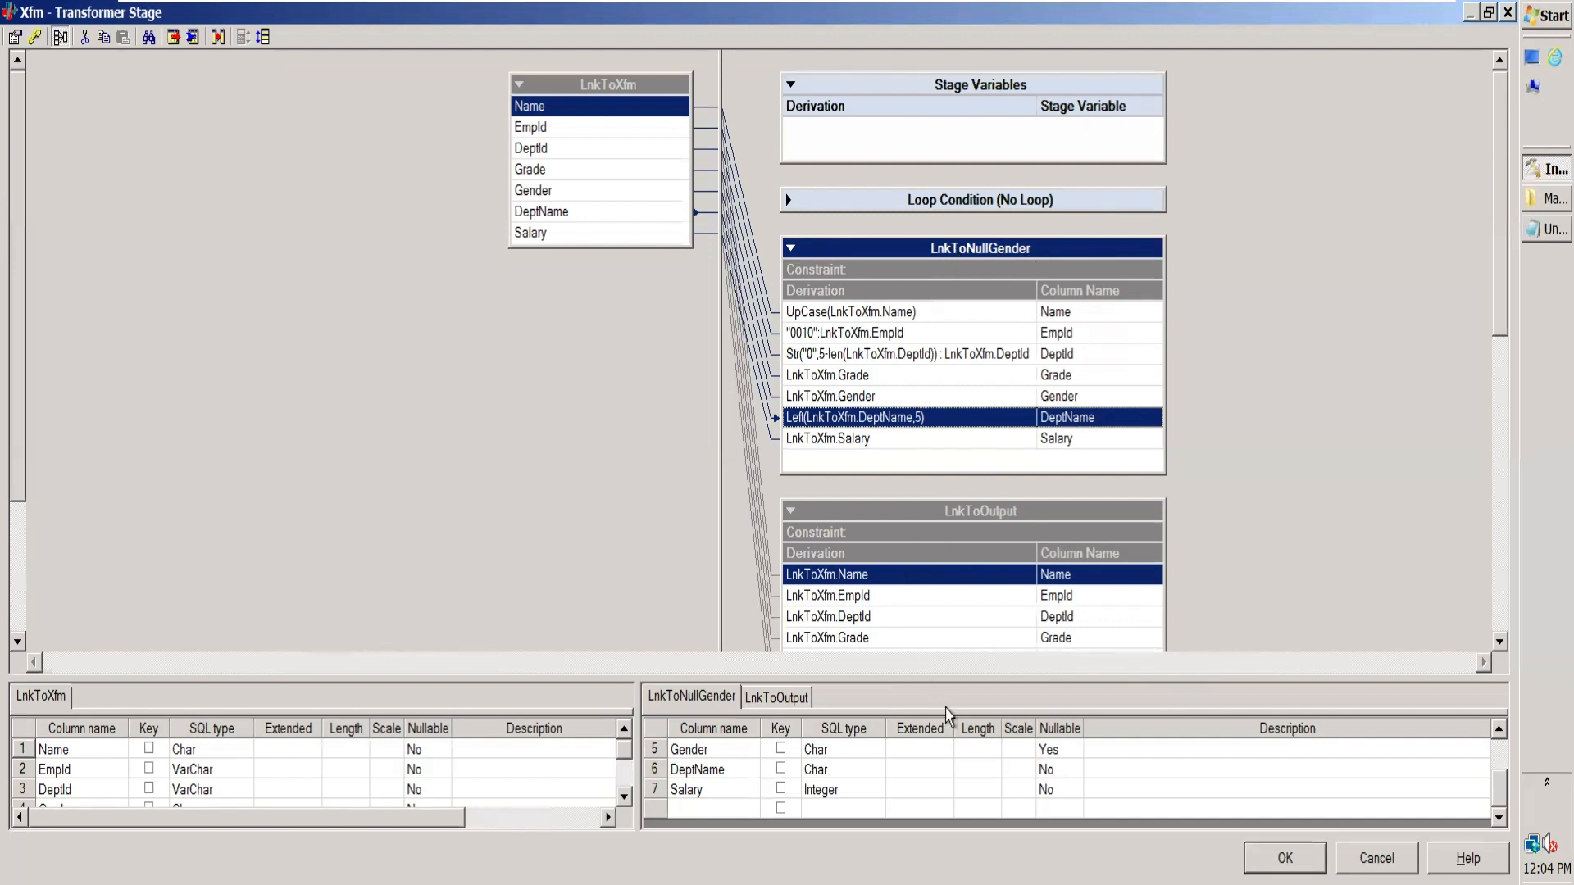
pyautogui.moveTo(973, 674); pyautogui.dragTo(984, 758)
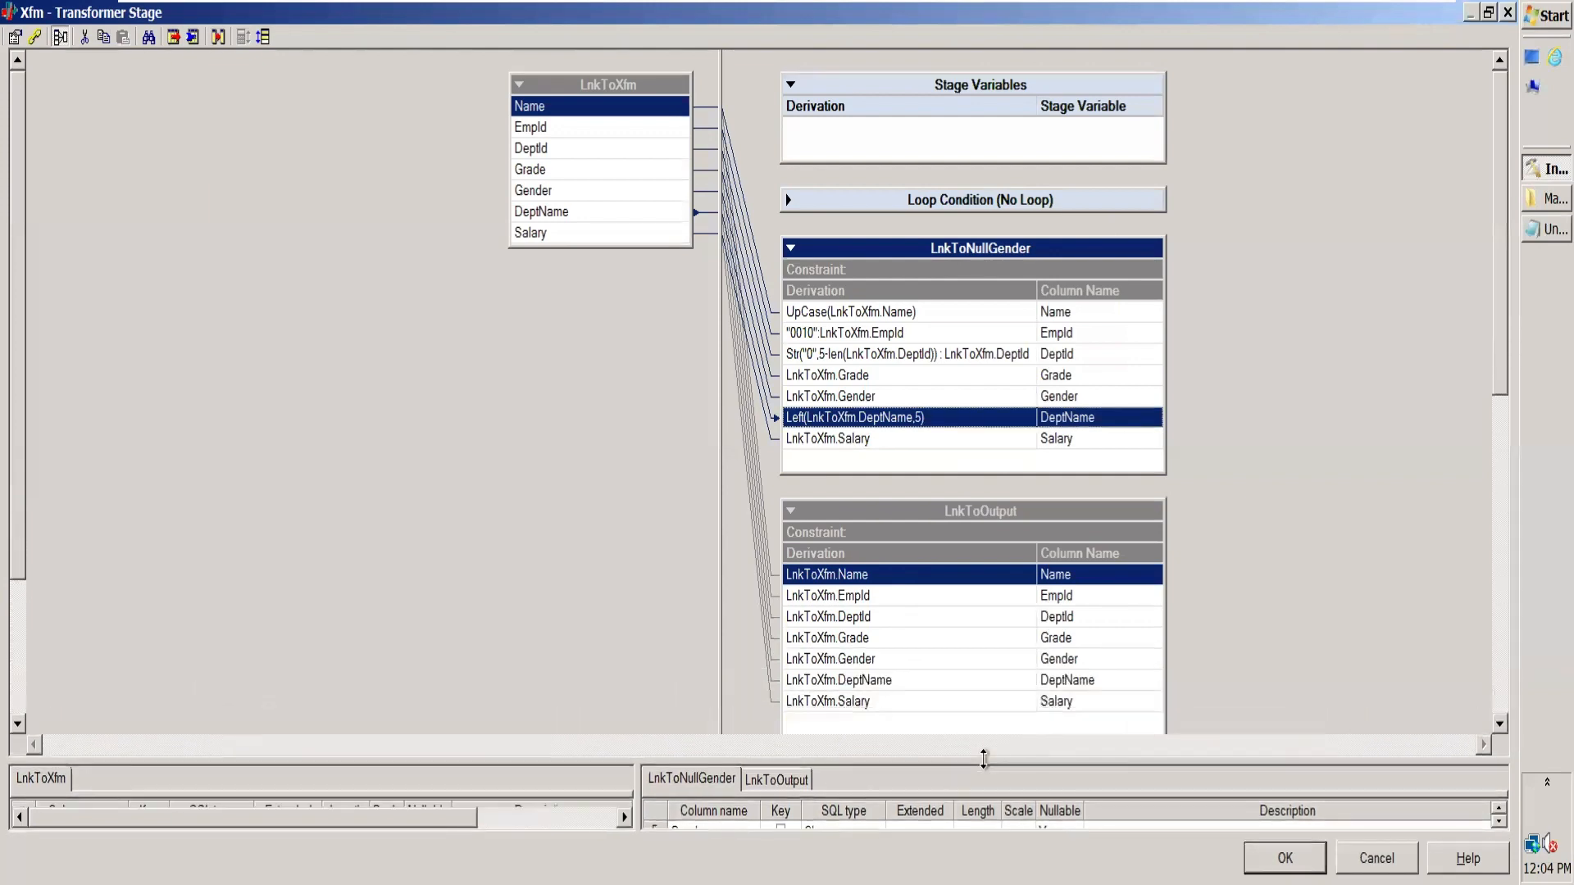
pyautogui.keyDown('shift'); pyautogui.click(916, 710); pyautogui.keyUp('shift')
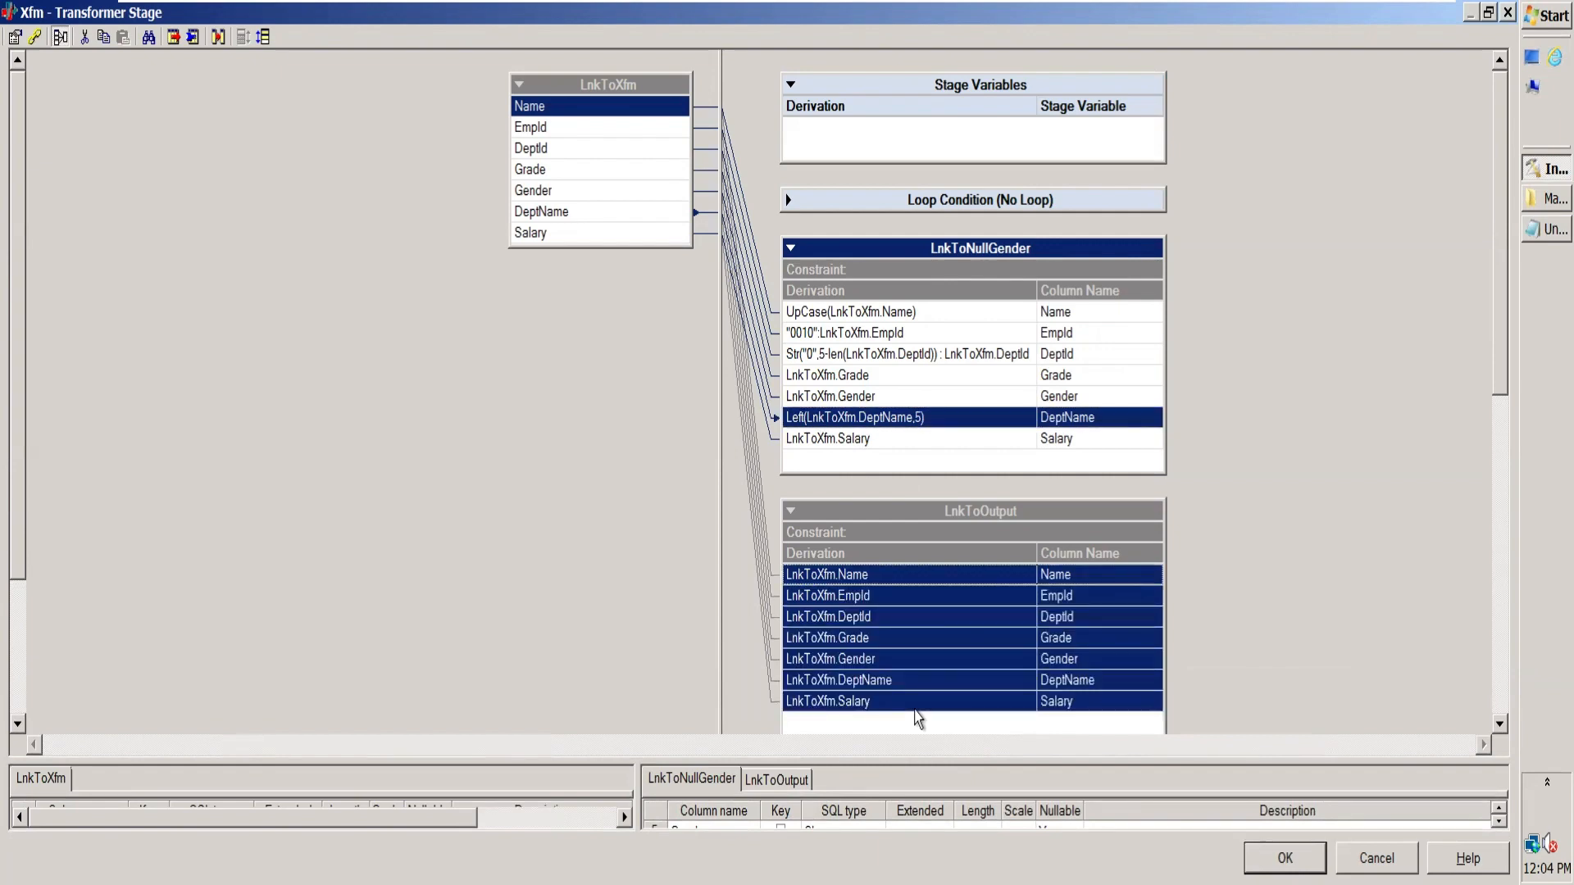
pyautogui.click(1357, 509)
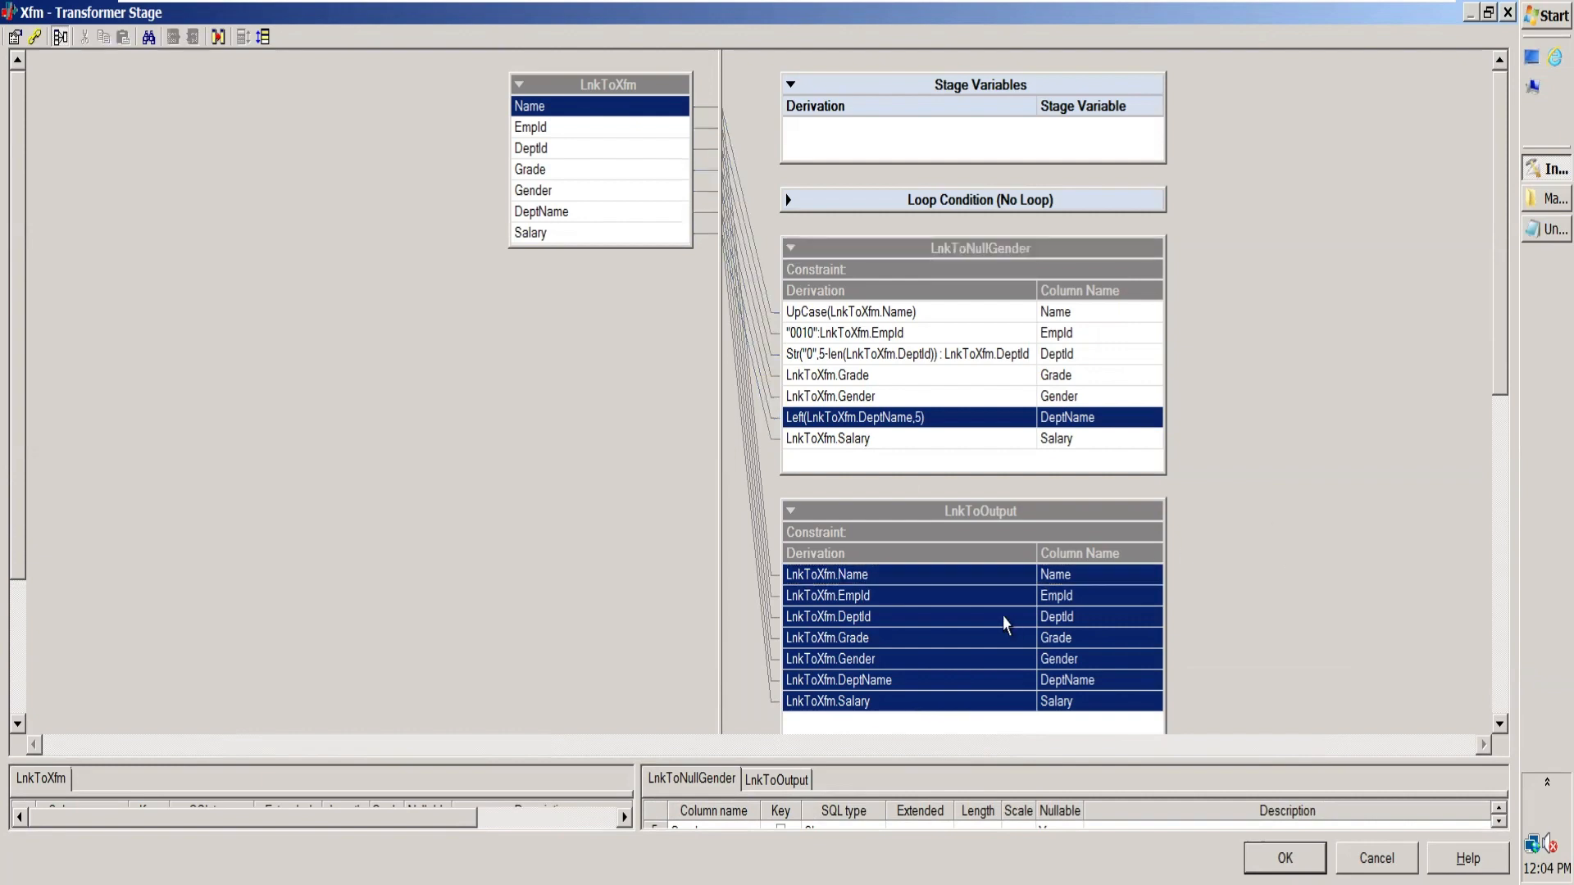
pyautogui.click(1003, 618)
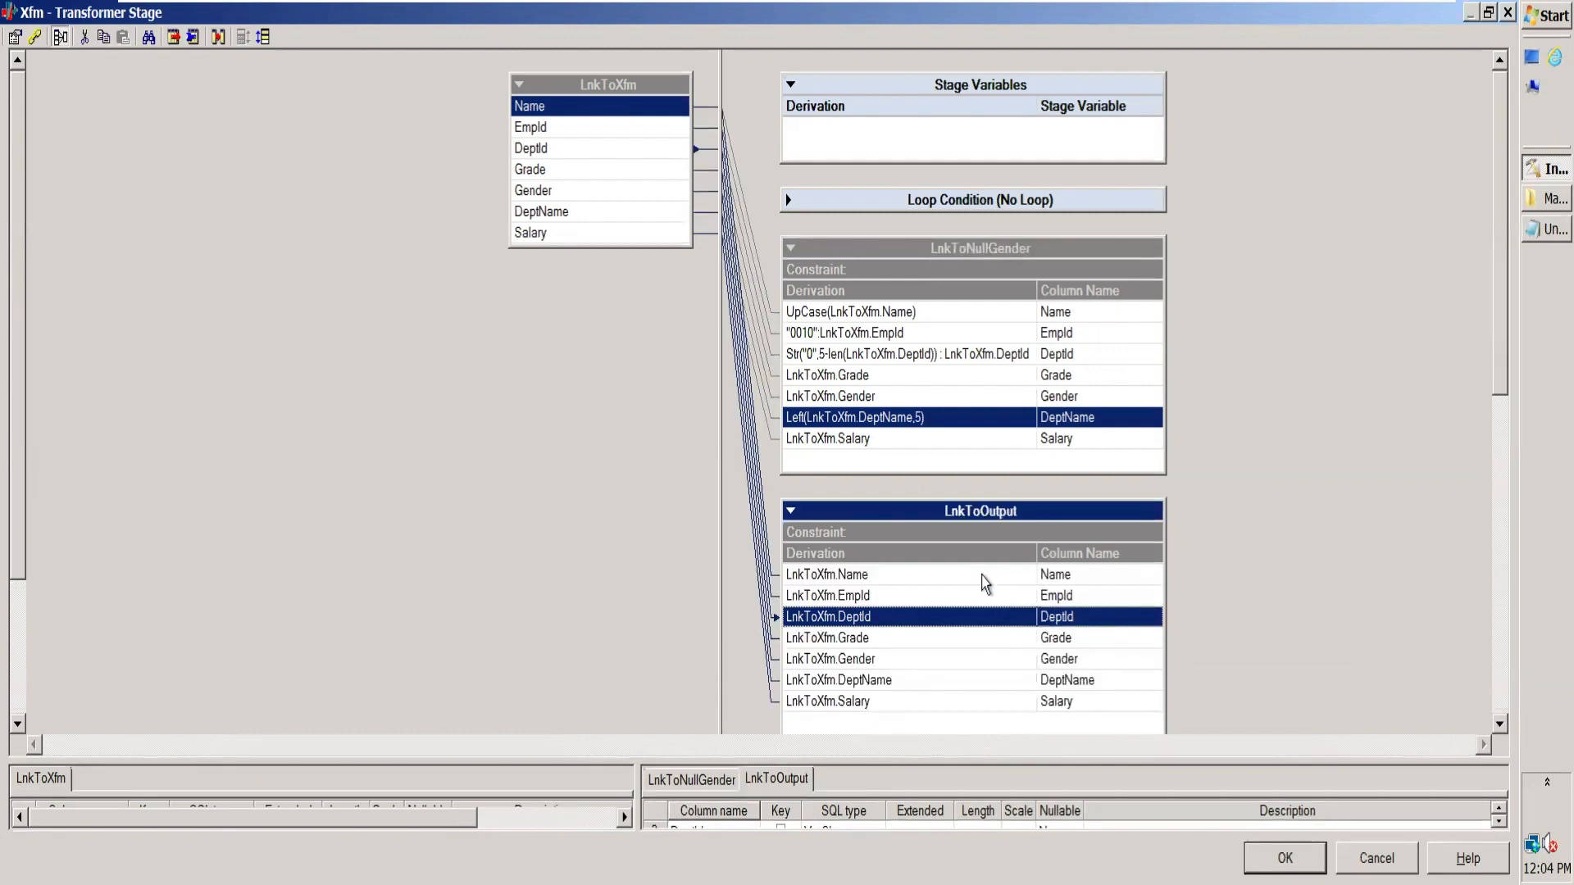
pyautogui.click(985, 576)
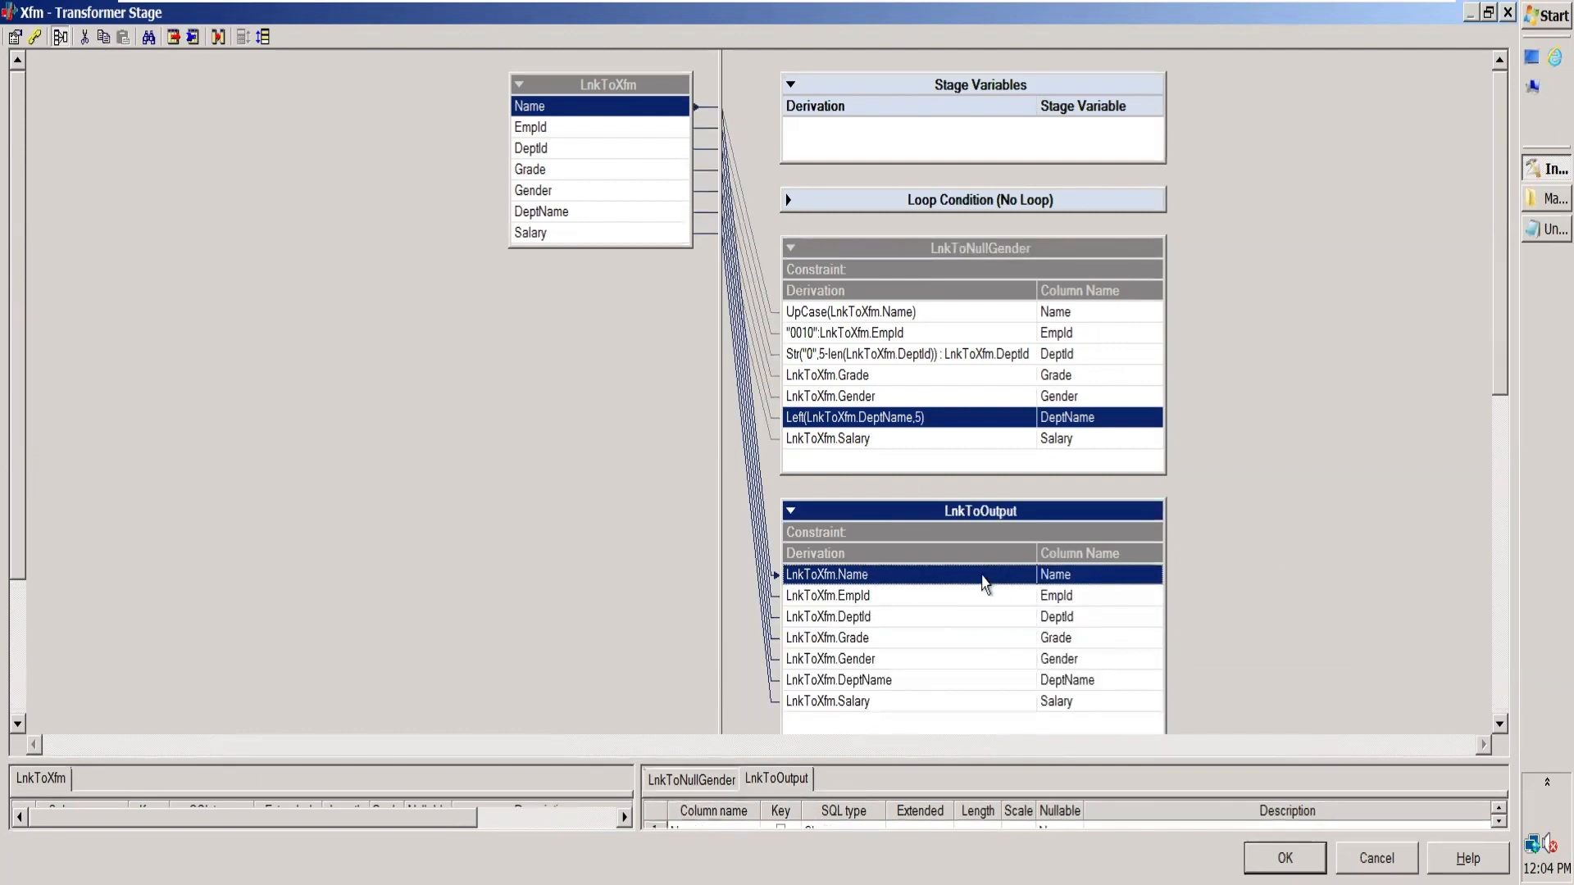
pyautogui.keyDown('shift'); pyautogui.click(970, 703); pyautogui.keyUp('shift')
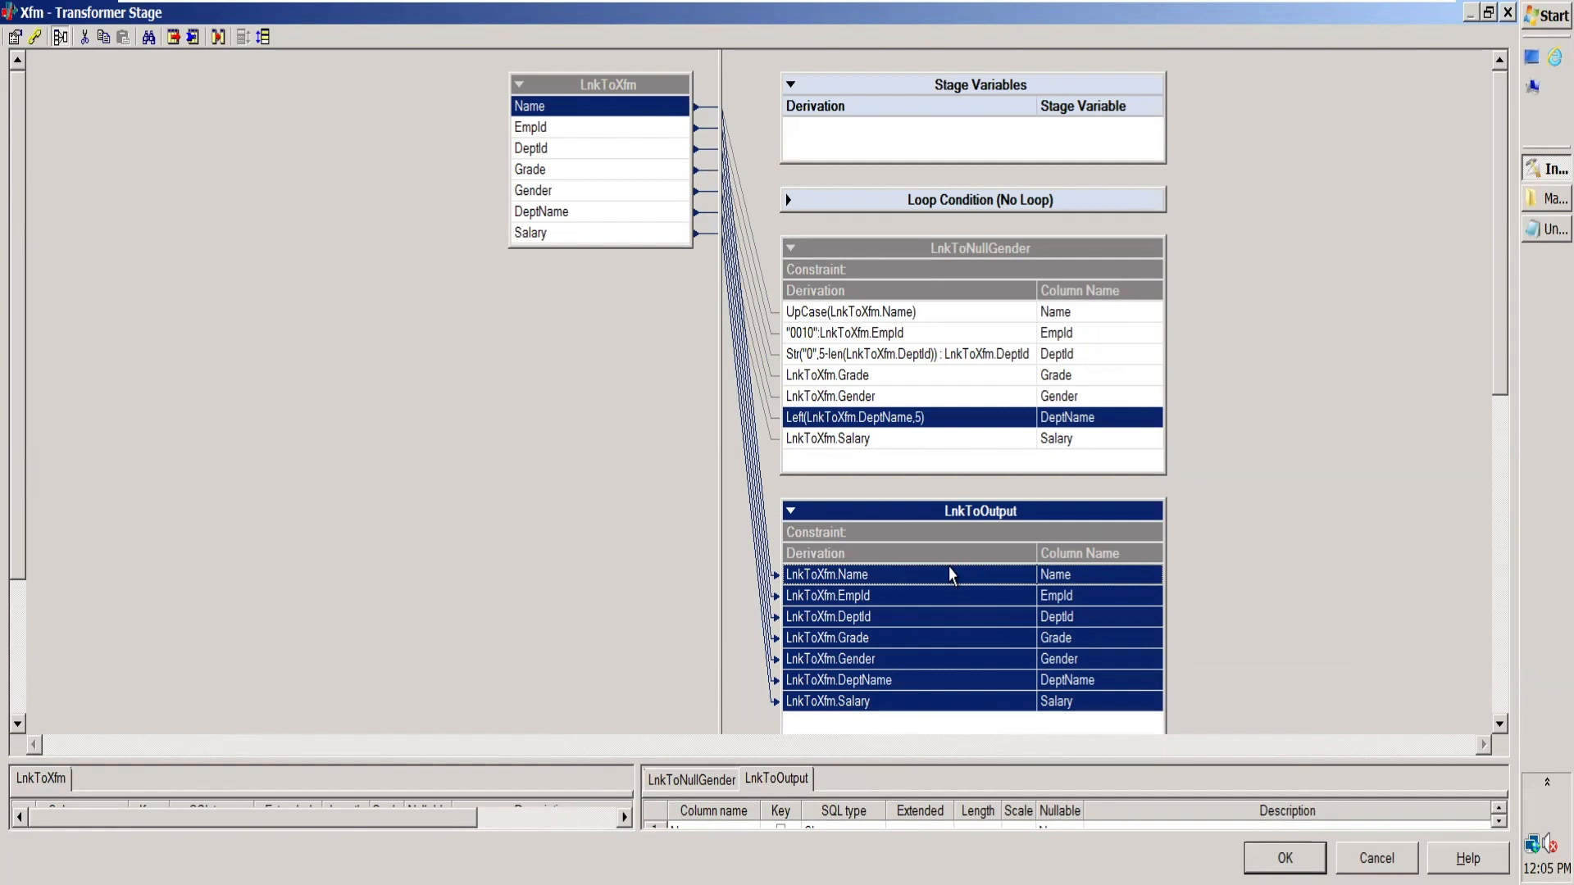
pyautogui.press('Delete')
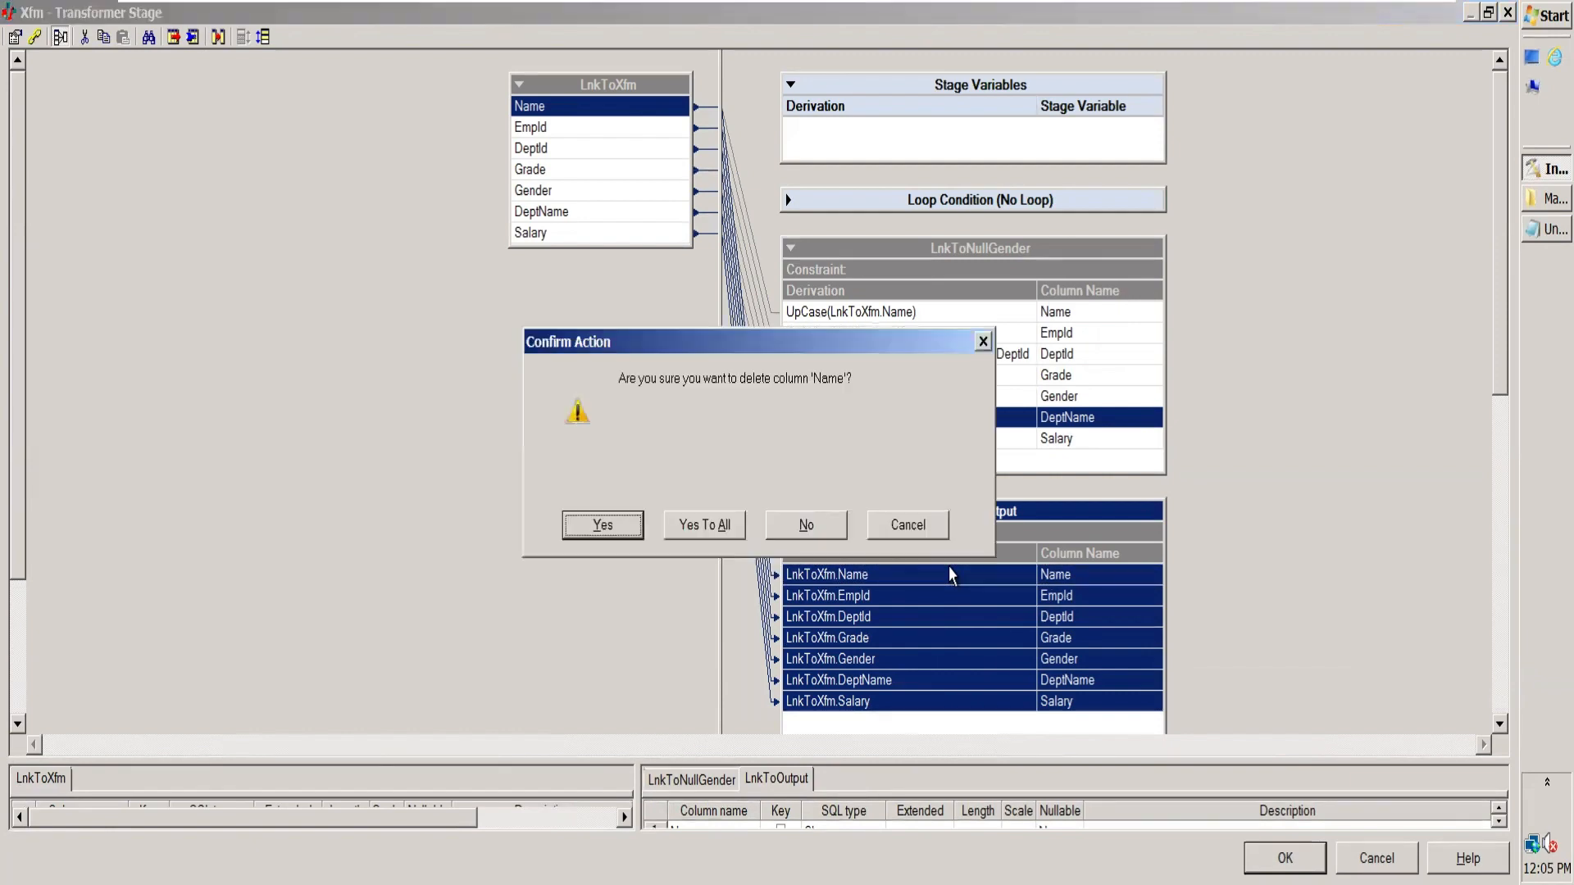
pyautogui.click(672, 524)
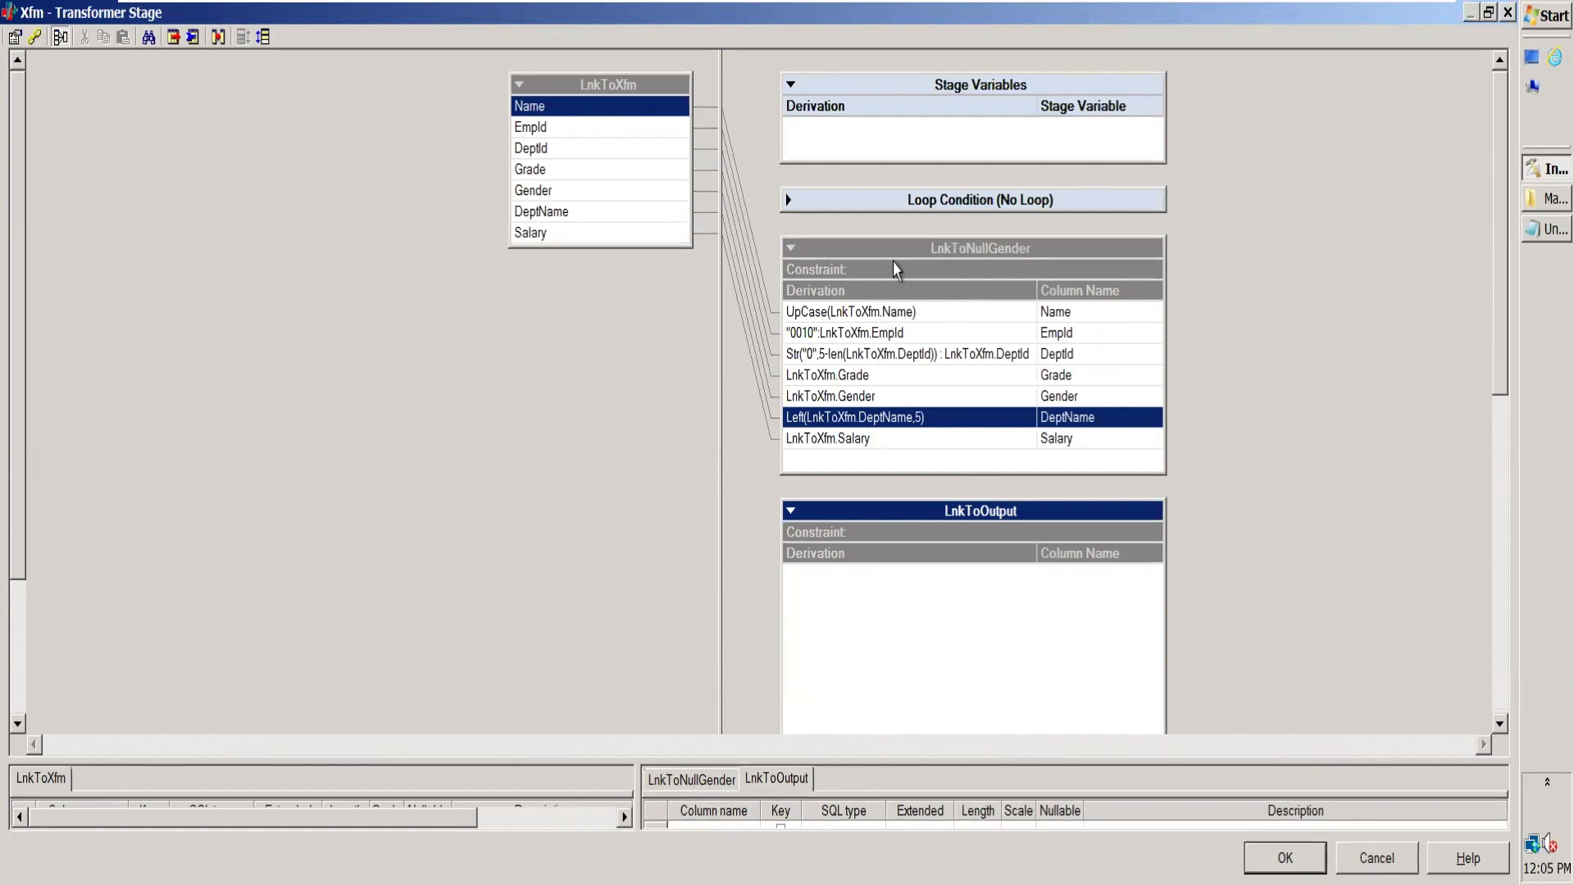
pyautogui.click(875, 249)
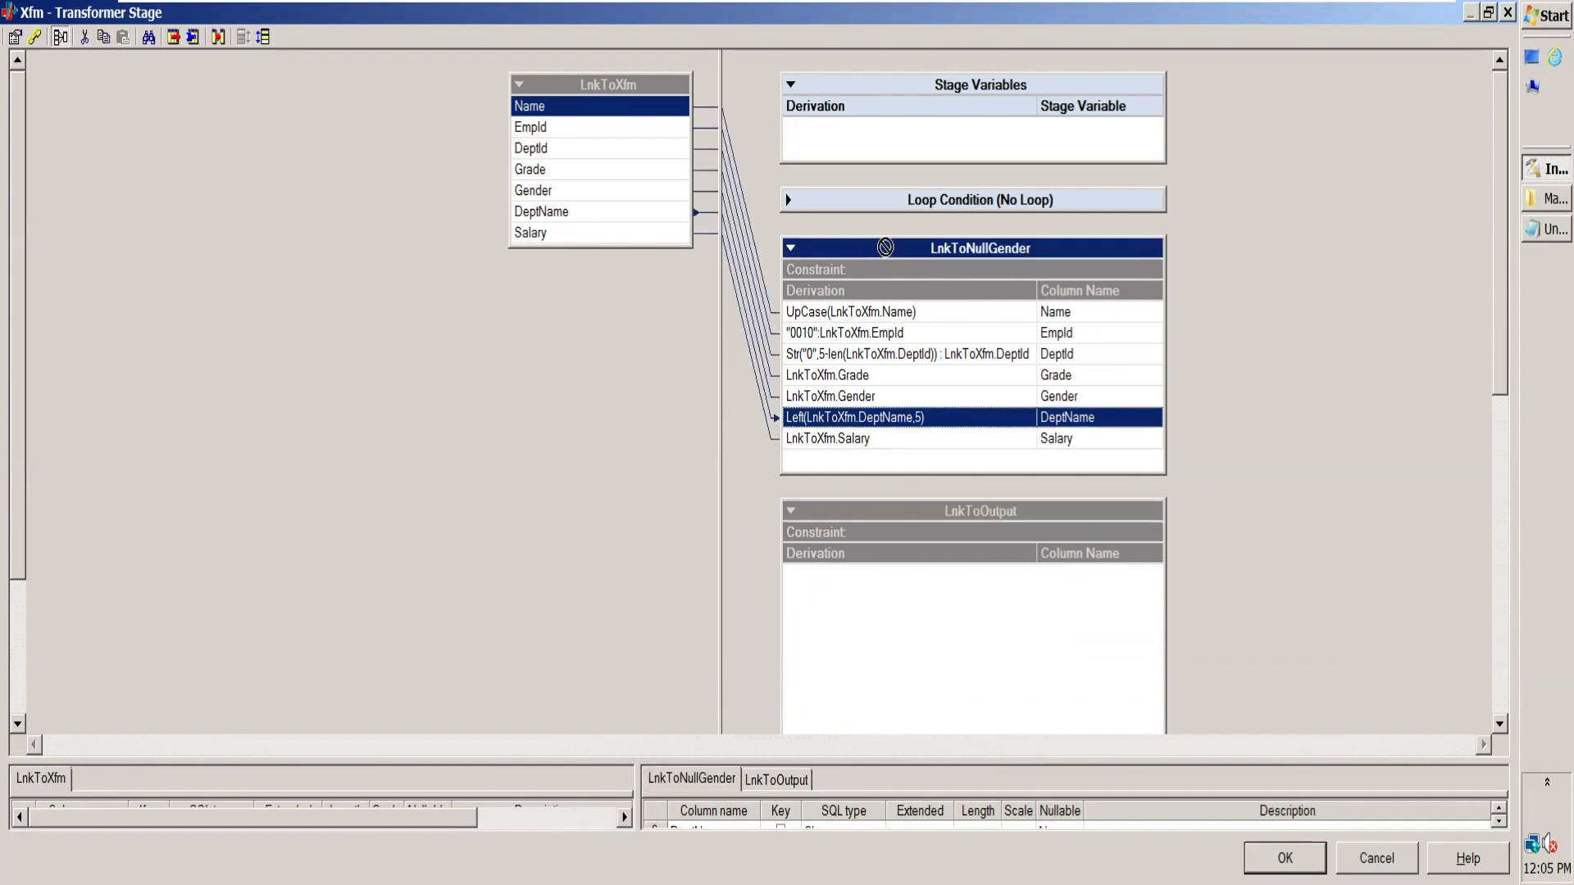
pyautogui.moveTo(885, 247); pyautogui.dragTo(1067, 602)
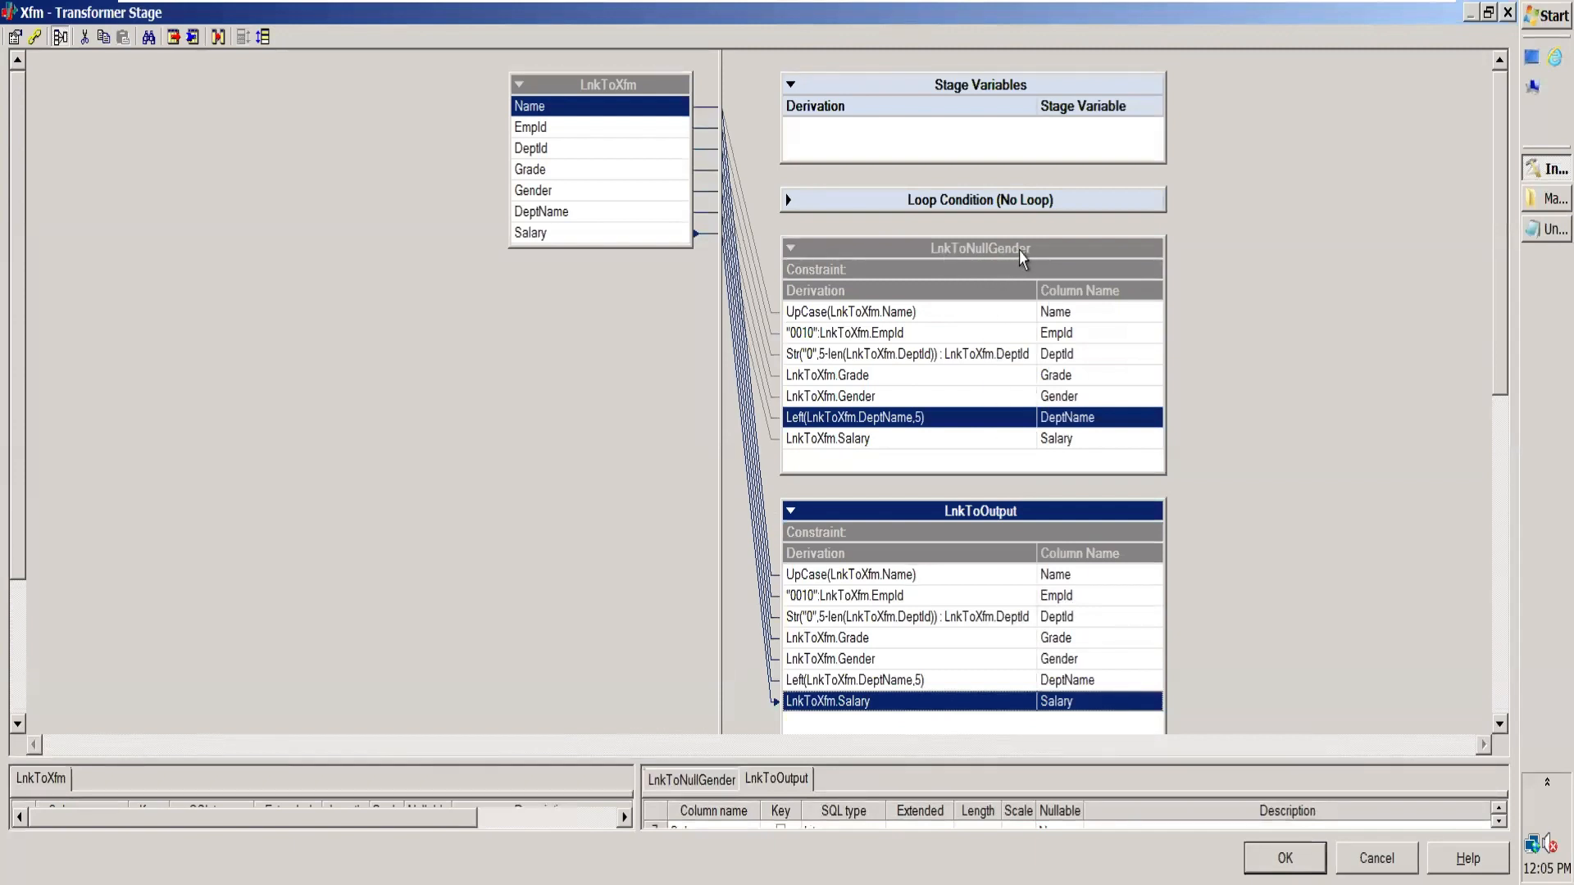
# Step: Set the Gender derivation of LnkToNullGender to the constant "M"
pyautogui.click(886, 396)
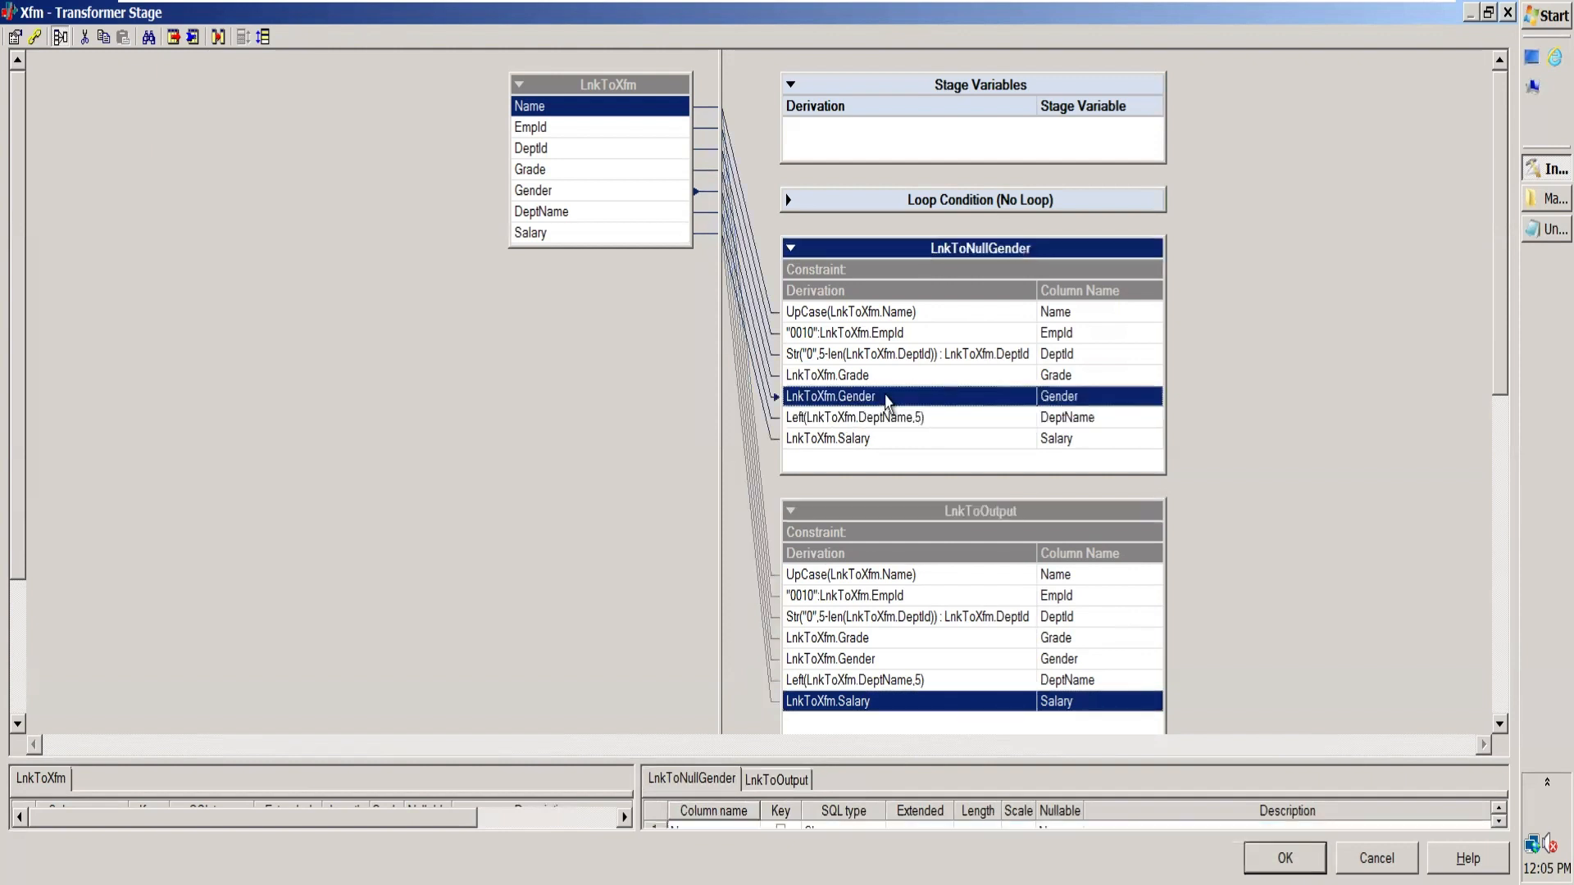
pyautogui.click(886, 396)
pyautogui.moveTo(886, 396); pyautogui.dragTo(693, 401)
pyautogui.press('BackSpace')
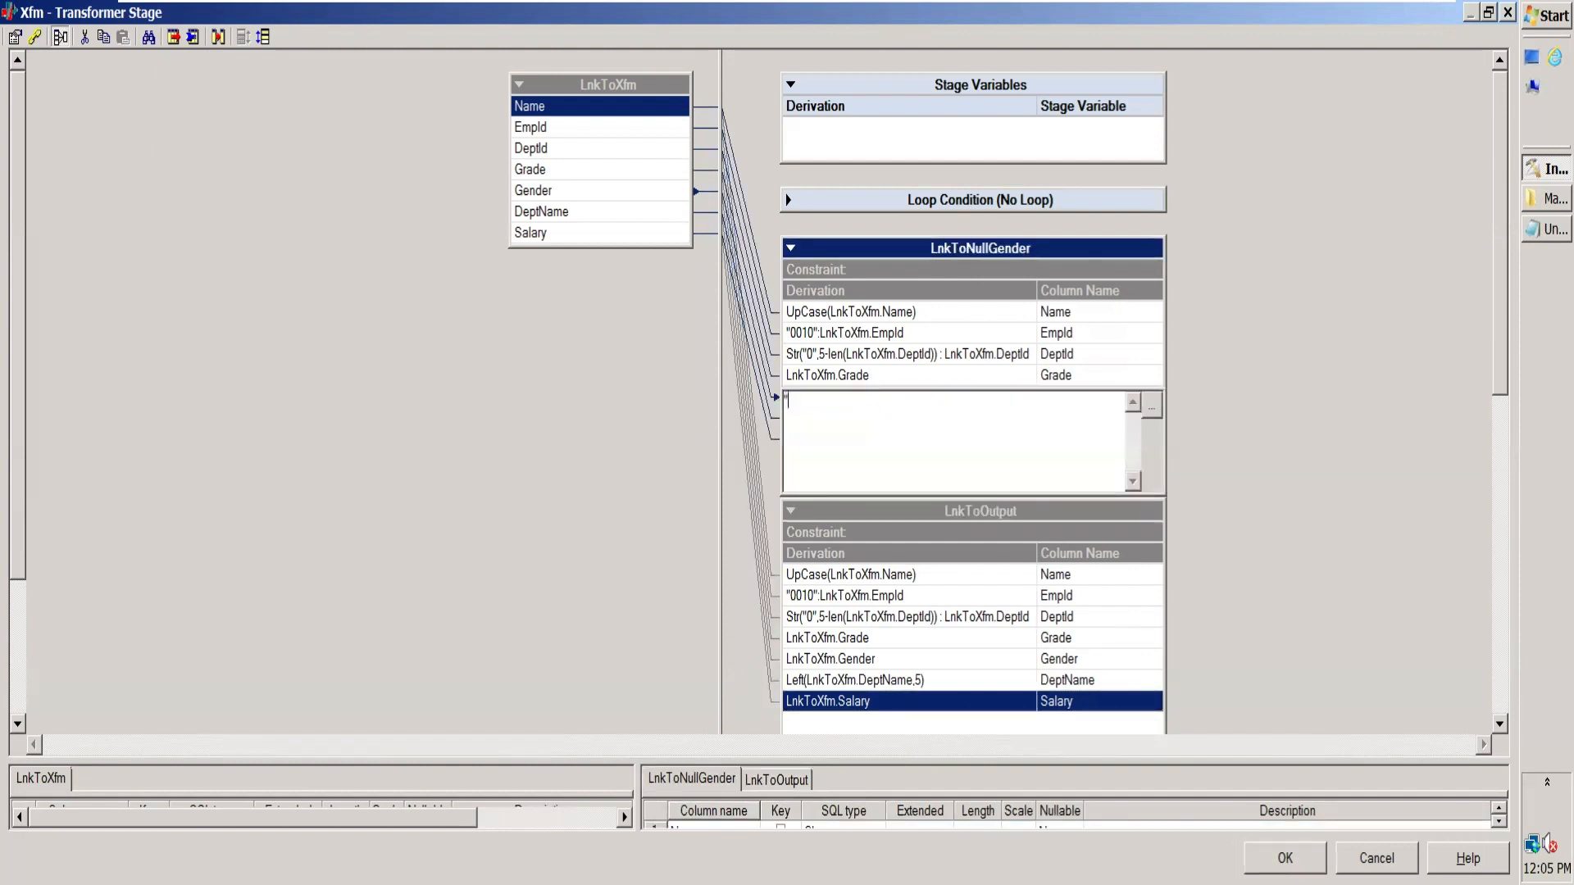
pyautogui.write('"M"')
pyautogui.click(958, 353)
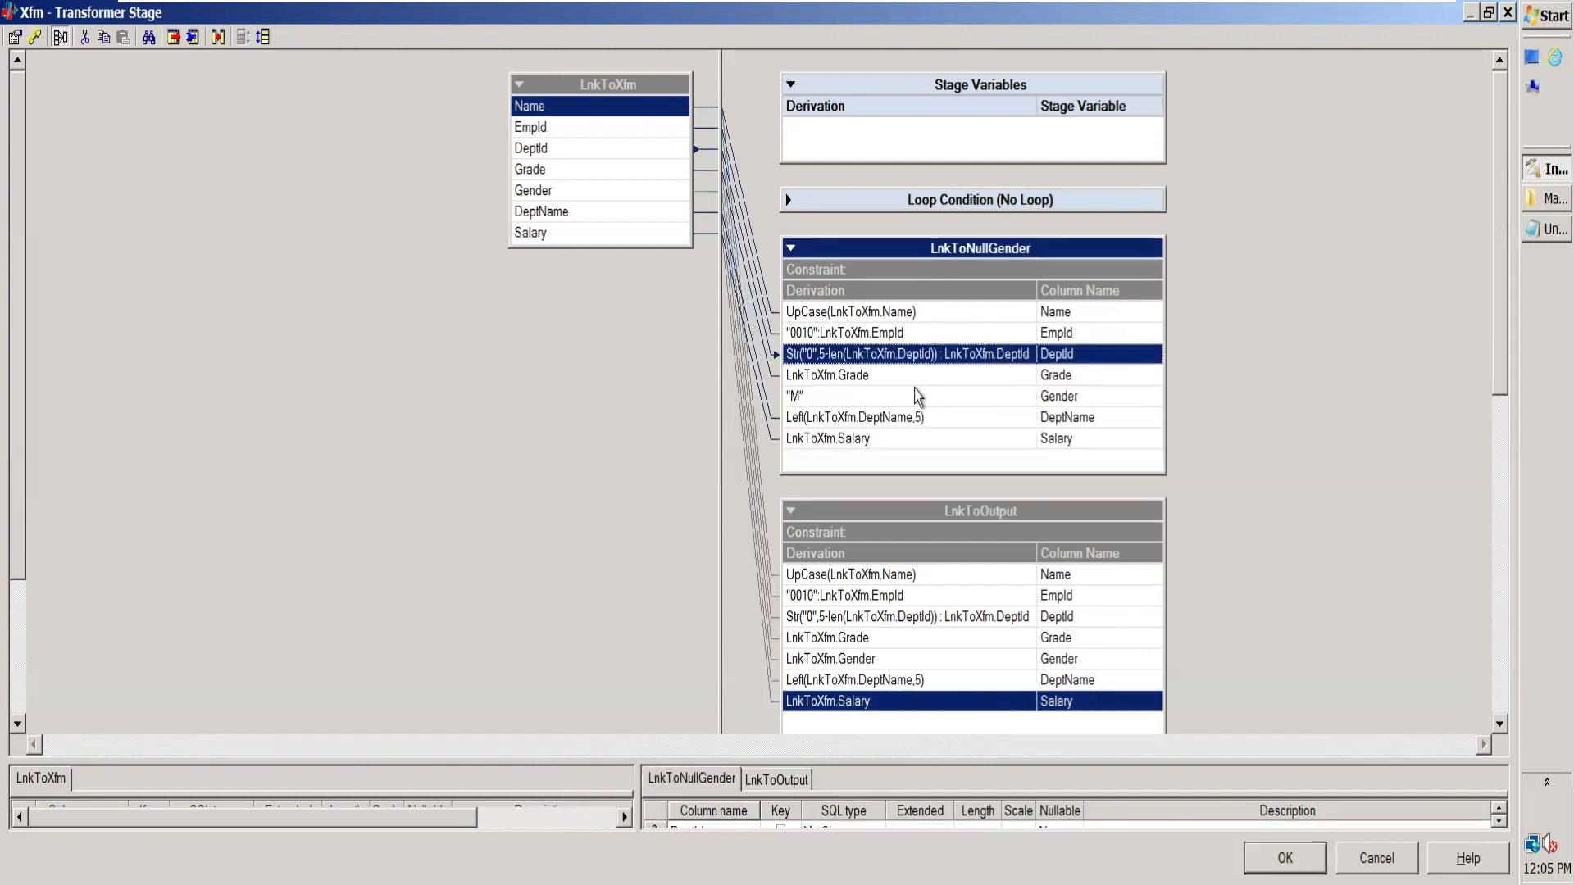
pyautogui.click(814, 402)
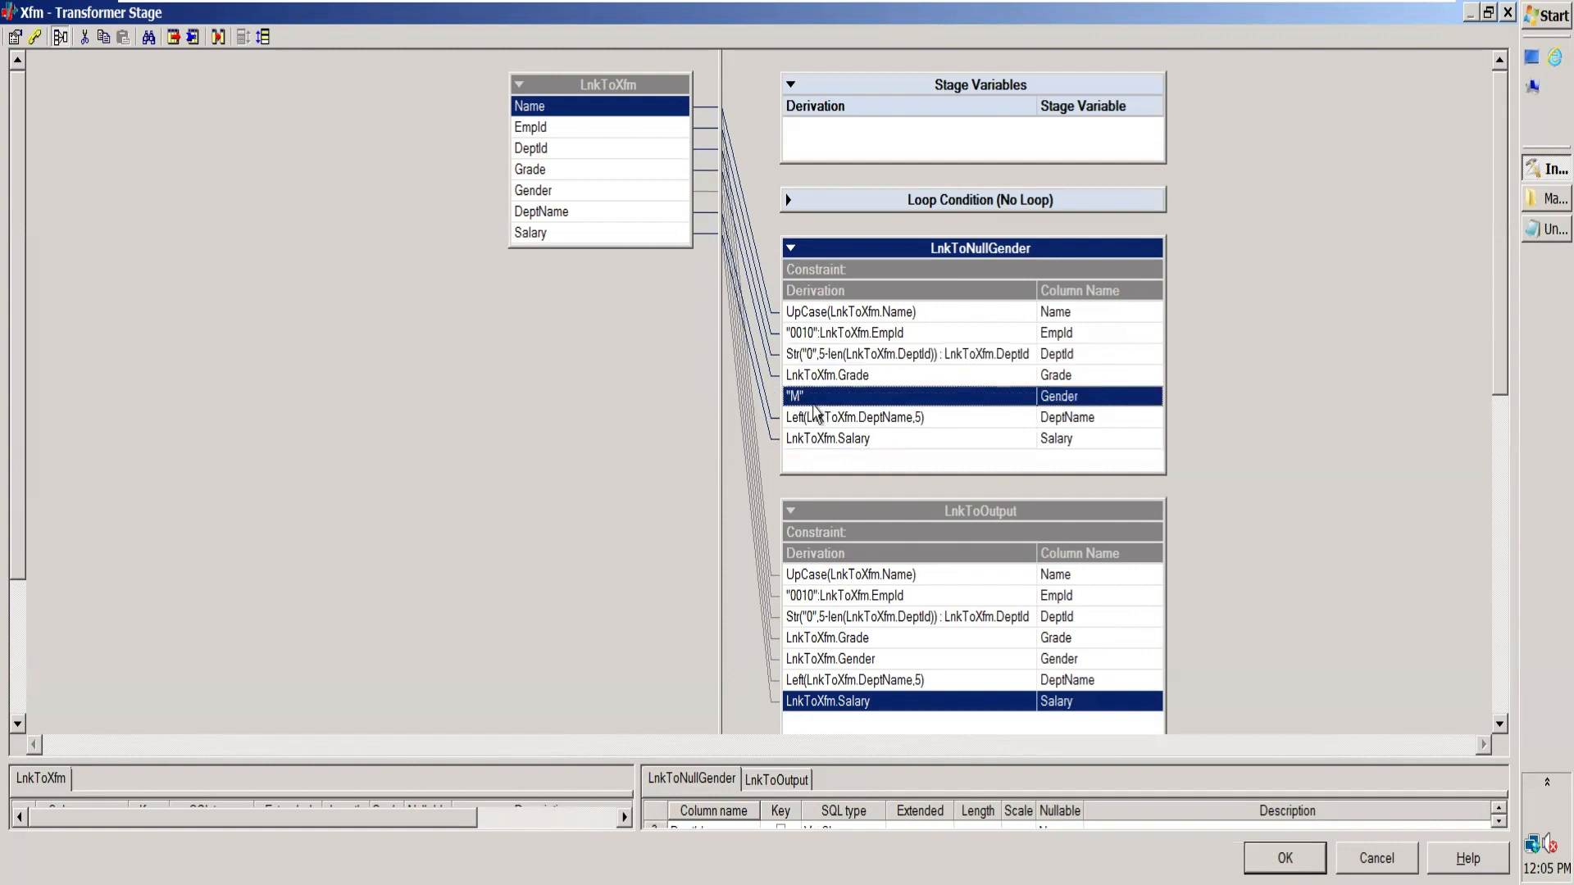
pyautogui.click(919, 659)
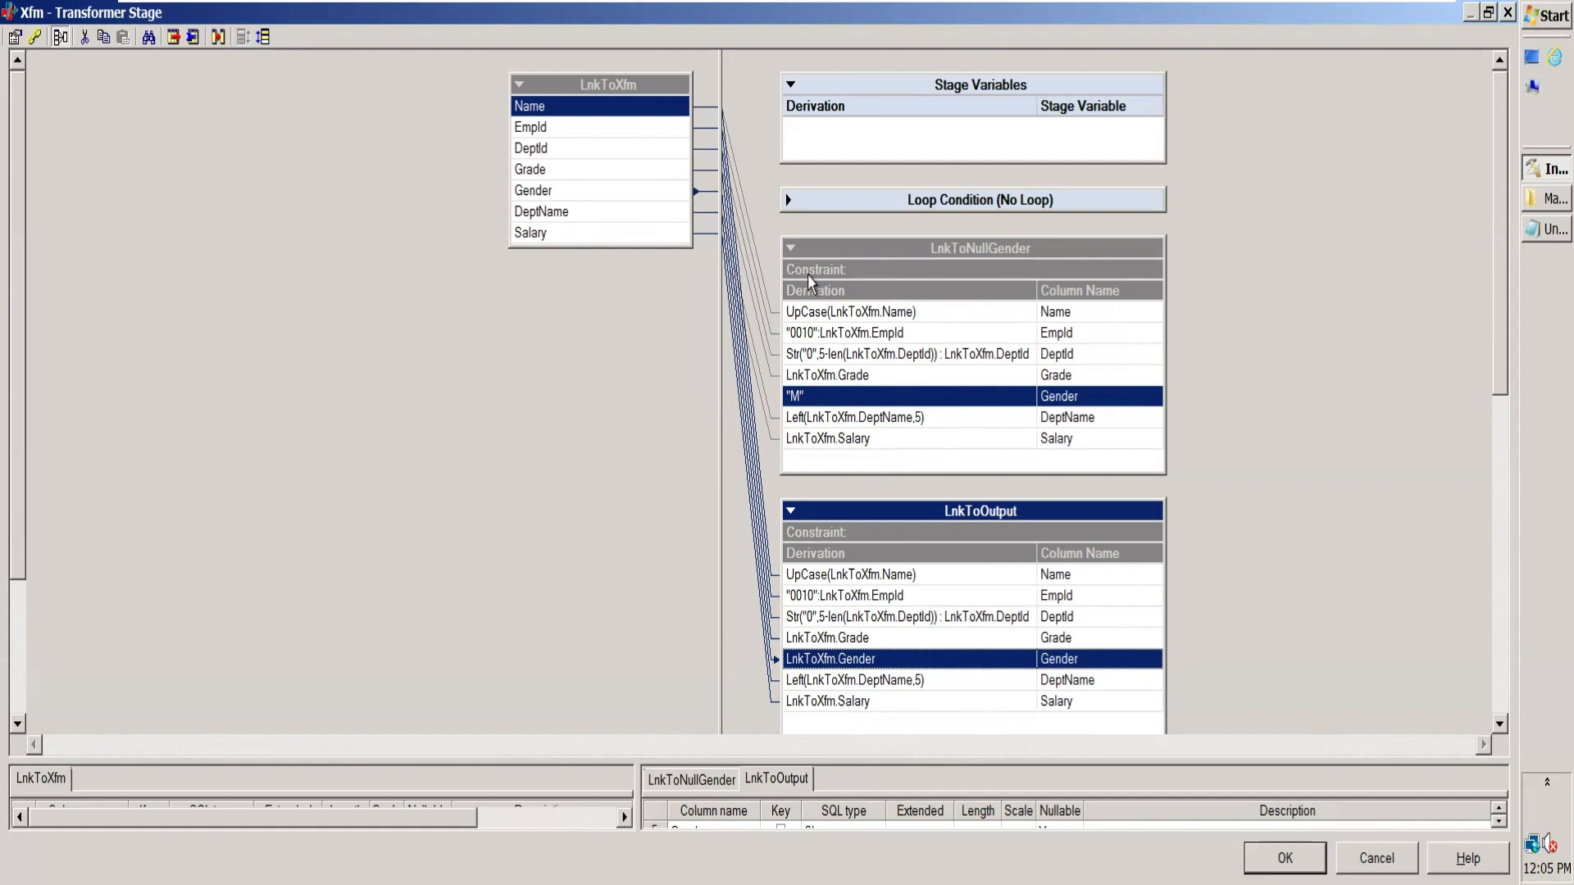
pyautogui.click(863, 277)
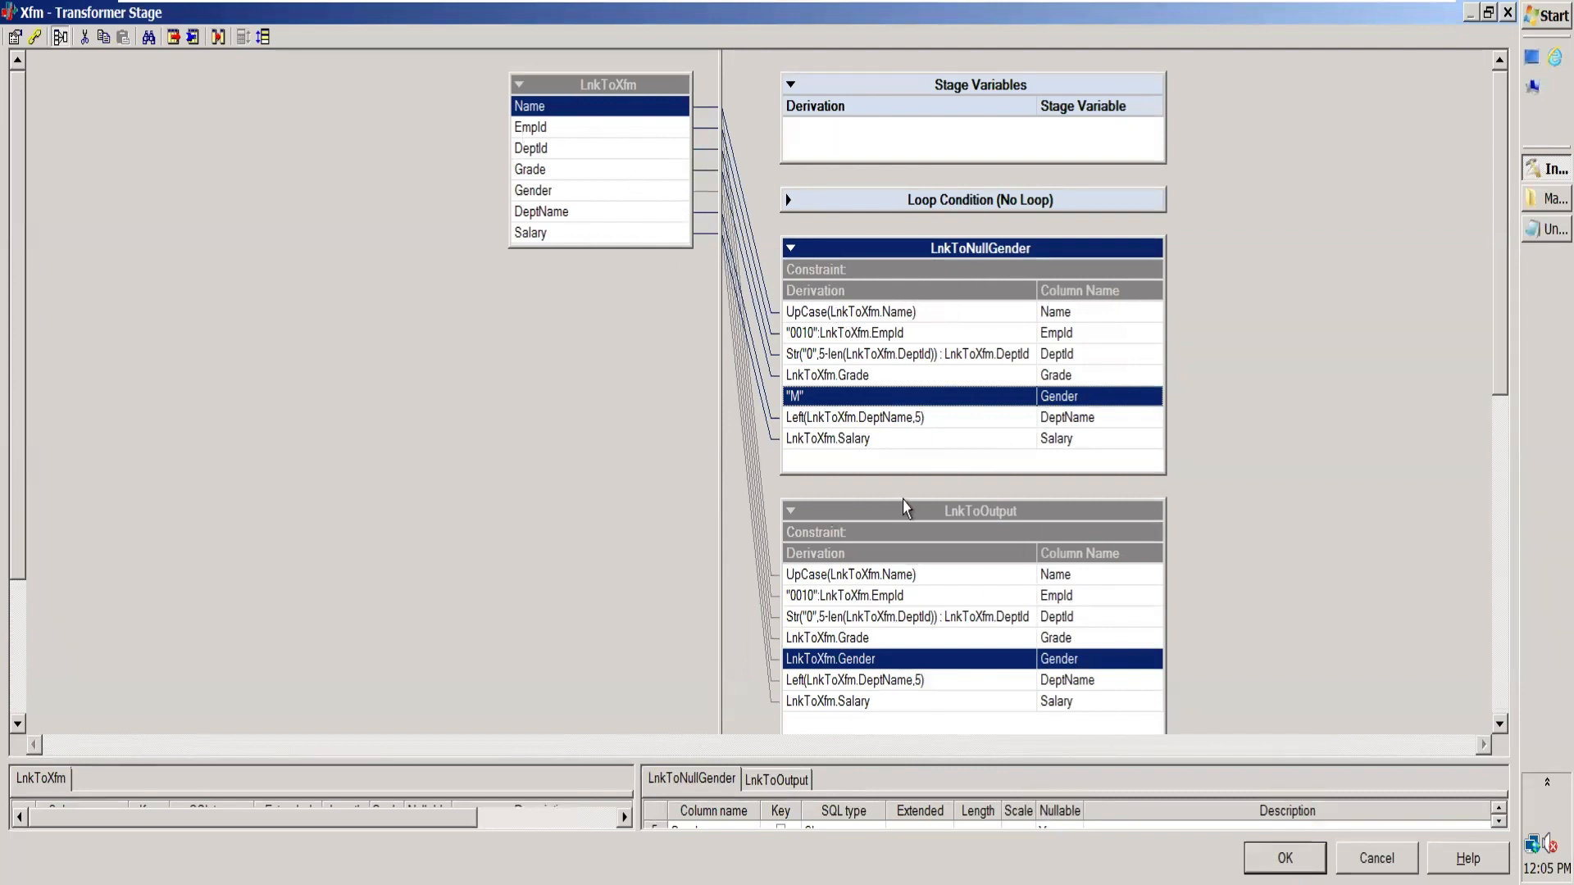
pyautogui.doubleClick(901, 271)
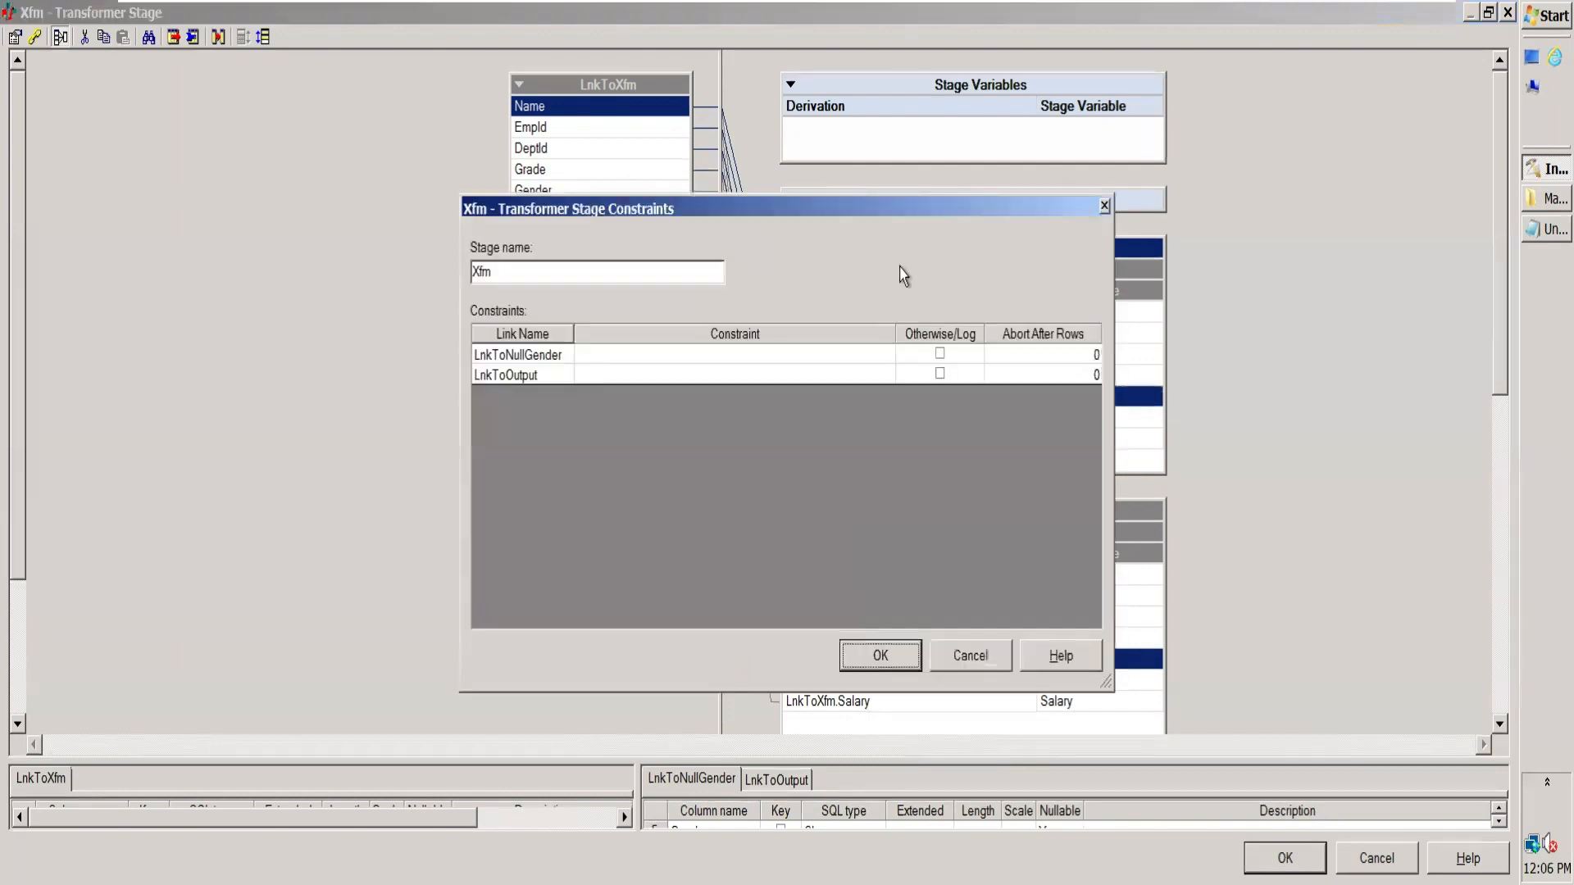
pyautogui.click(1002, 657)
# Step: Open the stage constraints from LnkToNullGender and start editing that link's constraint
pyautogui.doubleClick(828, 272)
pyautogui.click(631, 354)
pyautogui.click(630, 354)
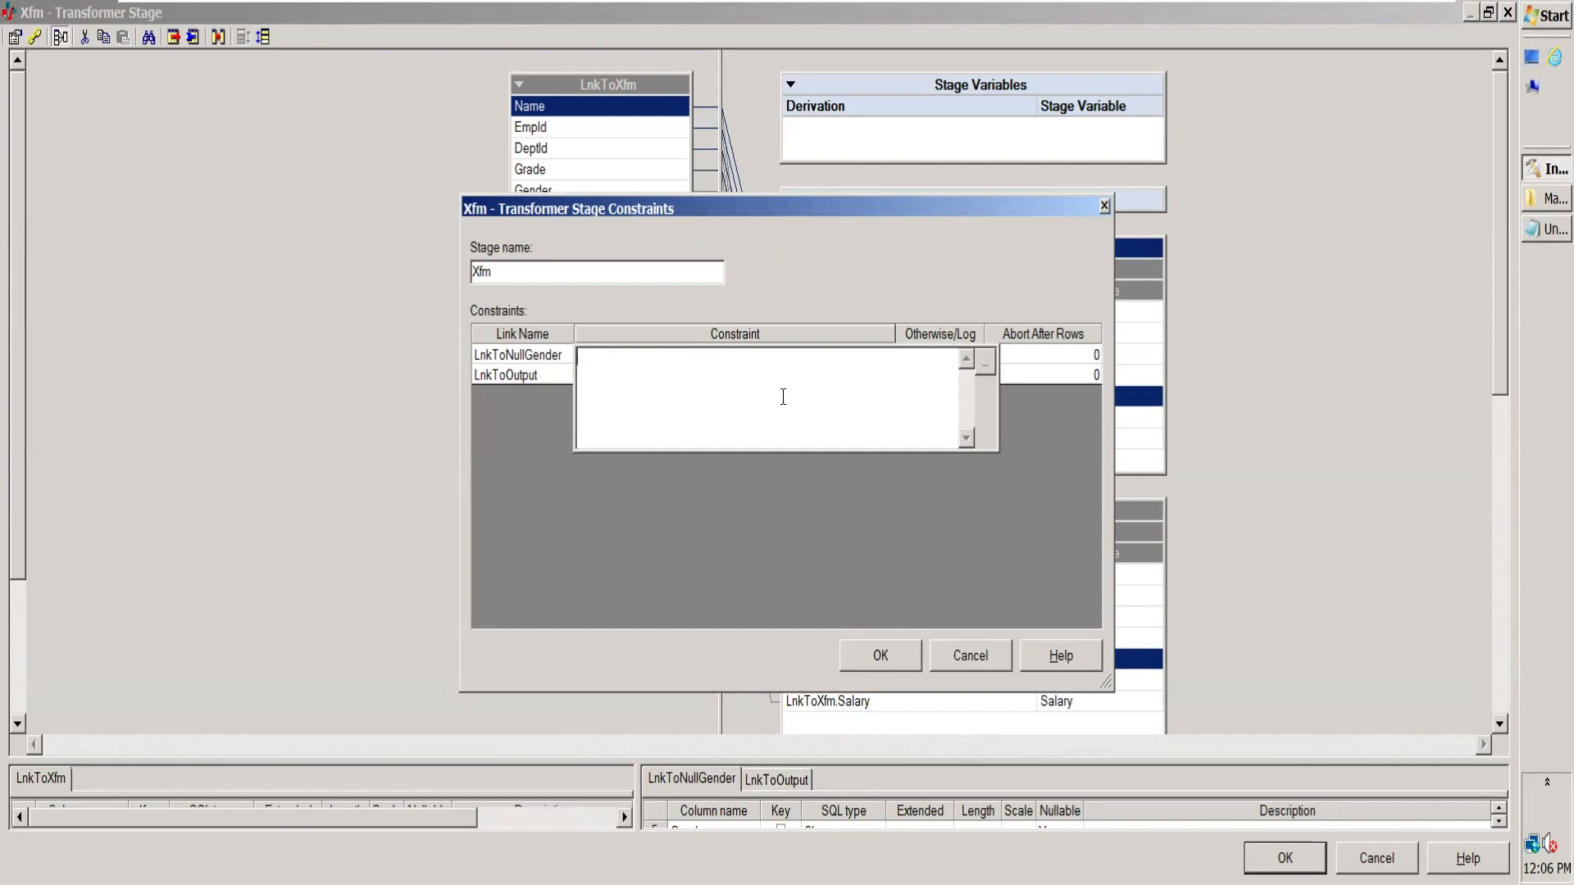
pyautogui.write('IsNull')
pyautogui.press('BackSpace')
pyautogui.press('BackSpace')
pyautogui.press('BackSpace')
pyautogui.press('BackSpace')
pyautogui.press('BackSpace')
pyautogui.press('BackSpace')
# Step: Build the LnkToNullGender constraint IsNull(LnkToXfm.Gender) from the null-handling function IsNull and the input column Gender
pyautogui.click(985, 368)
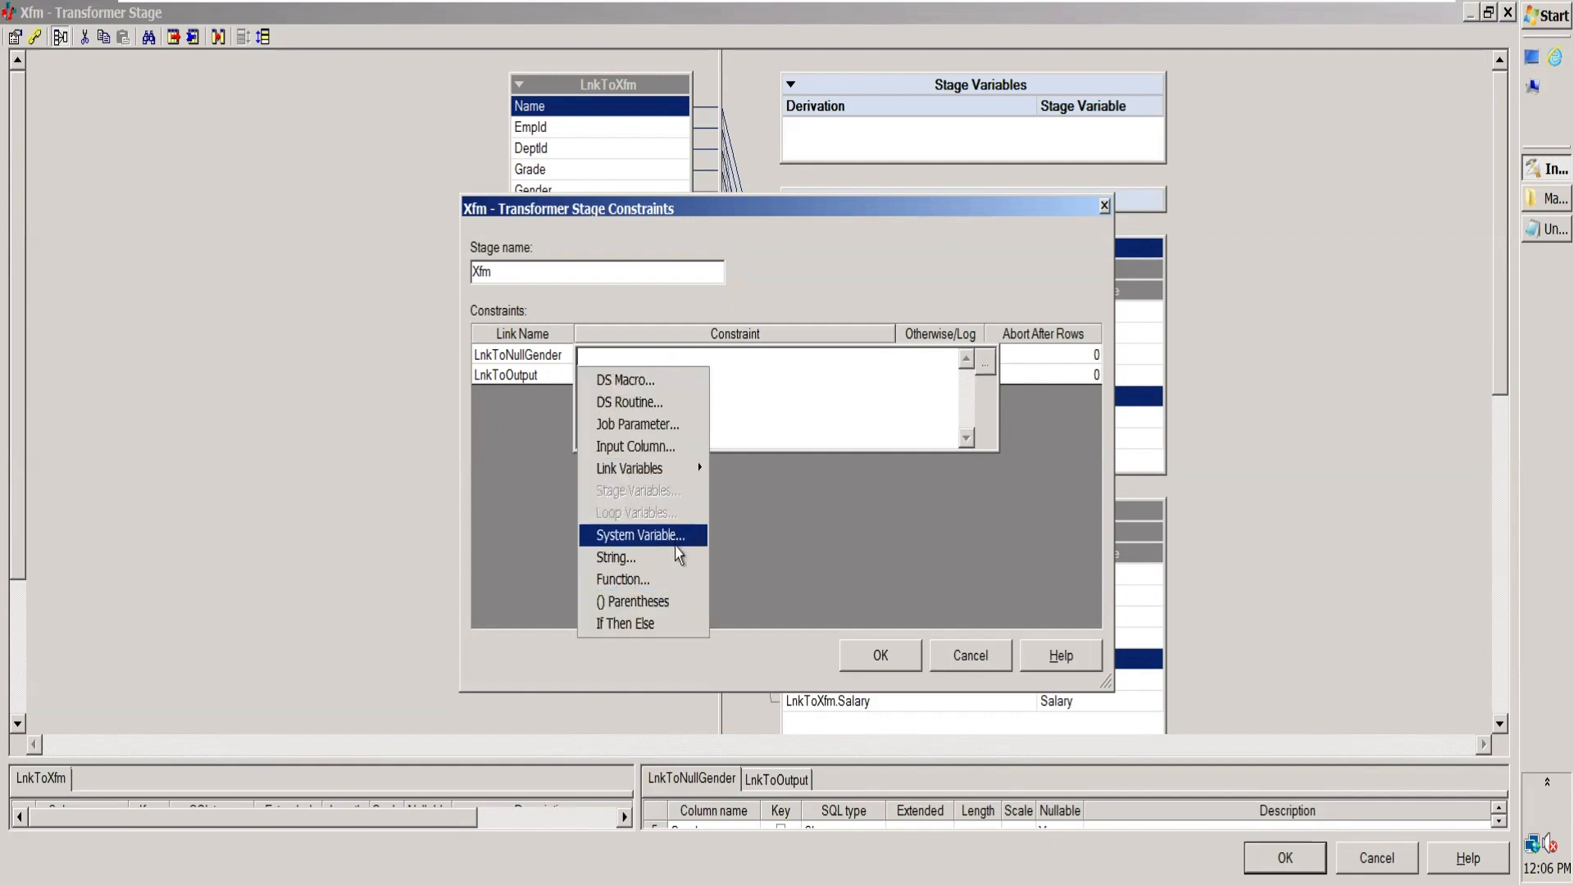
pyautogui.click(672, 582)
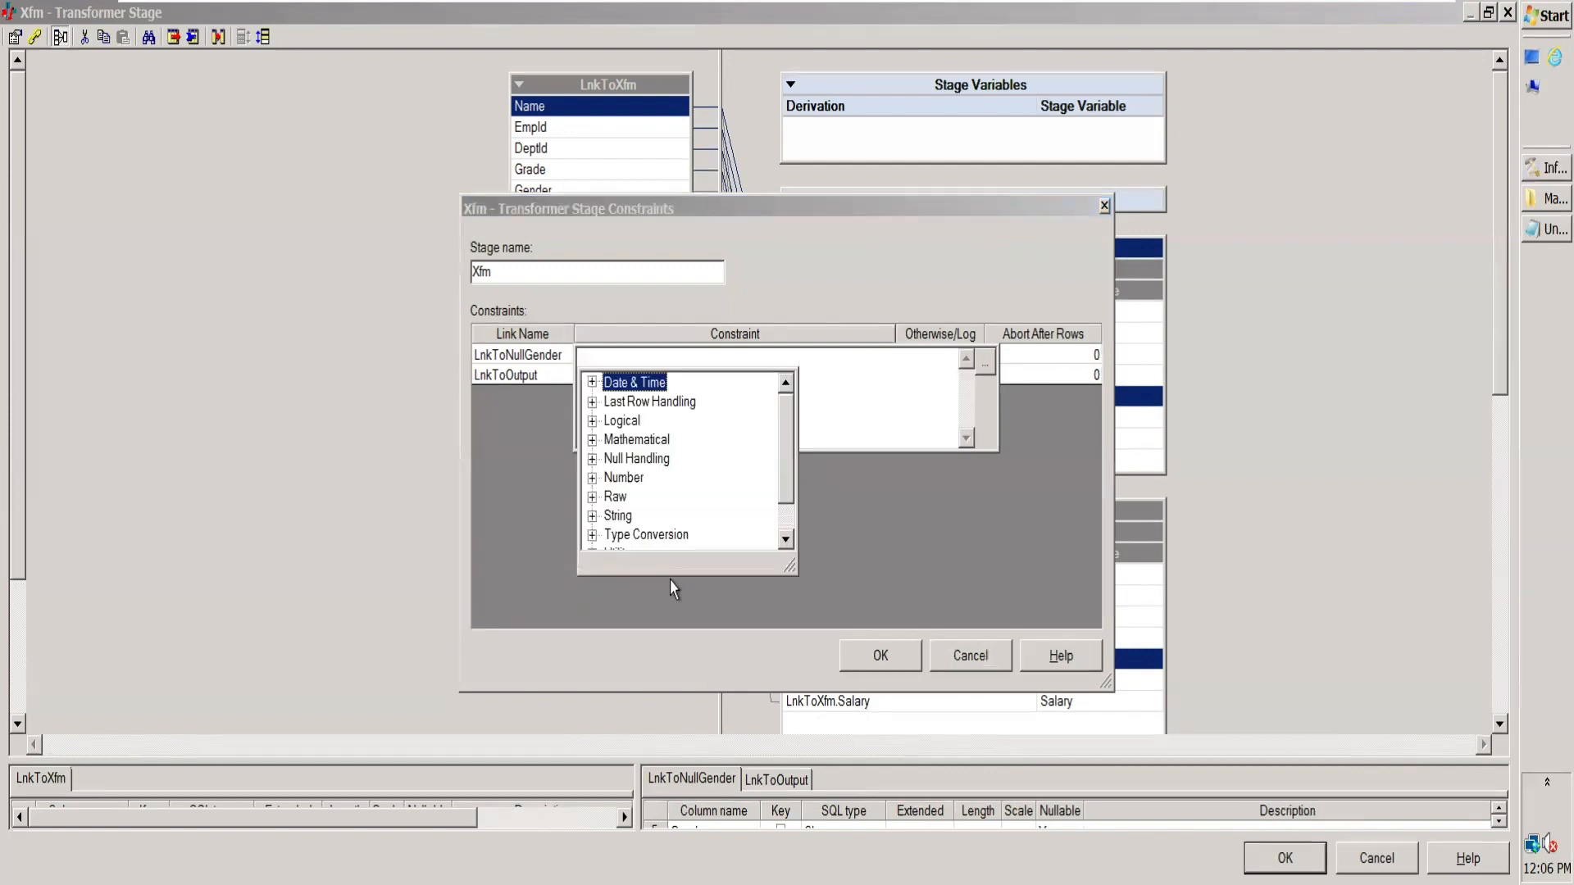
pyautogui.click(592, 459)
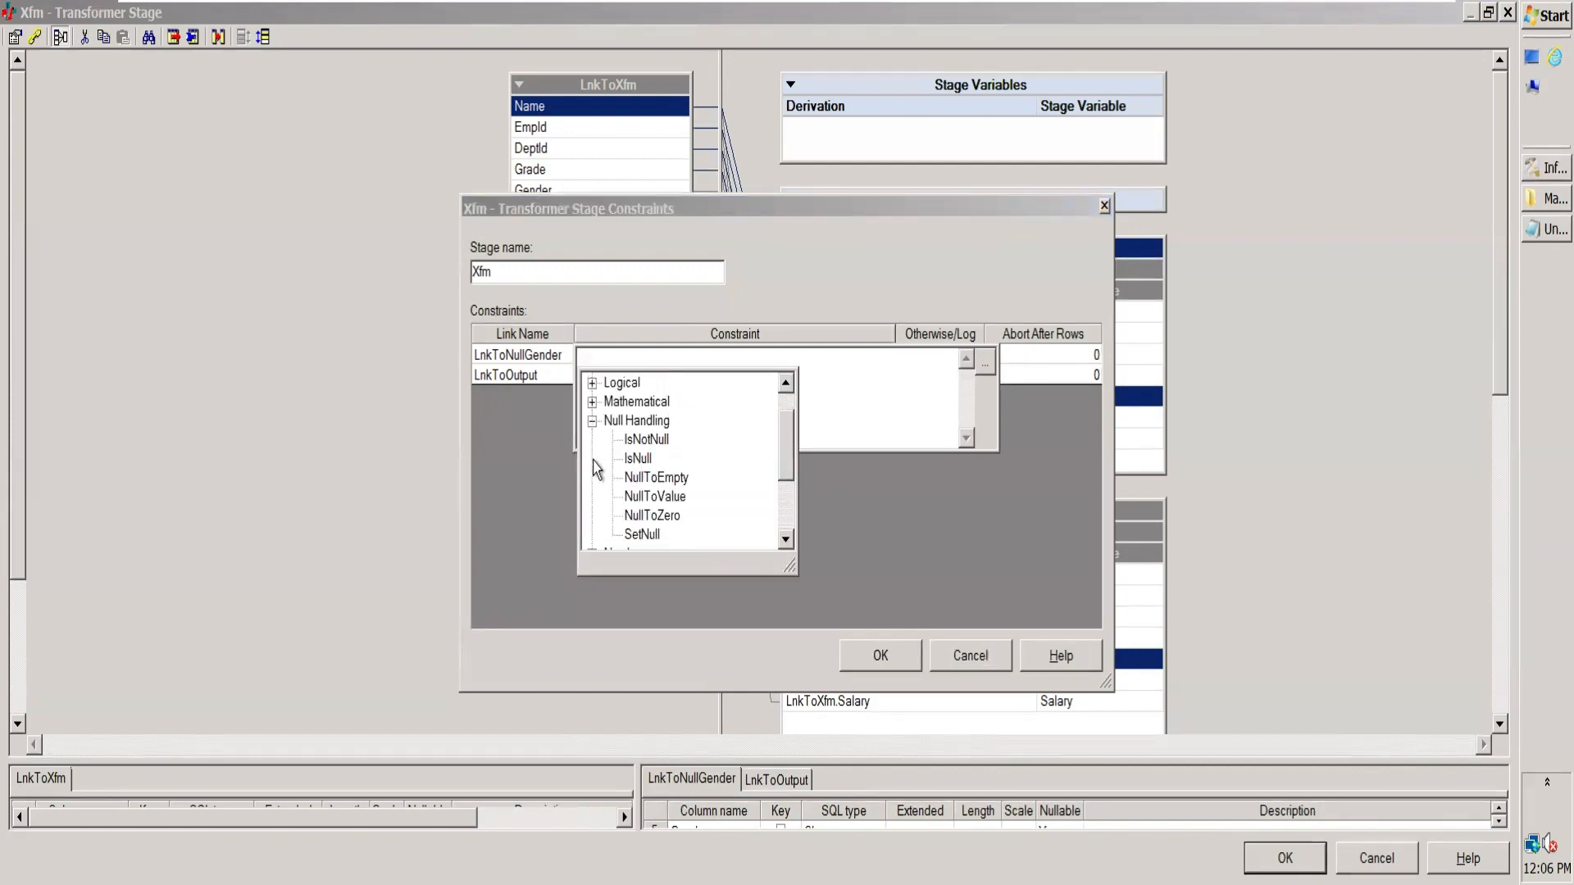
pyautogui.click(639, 460)
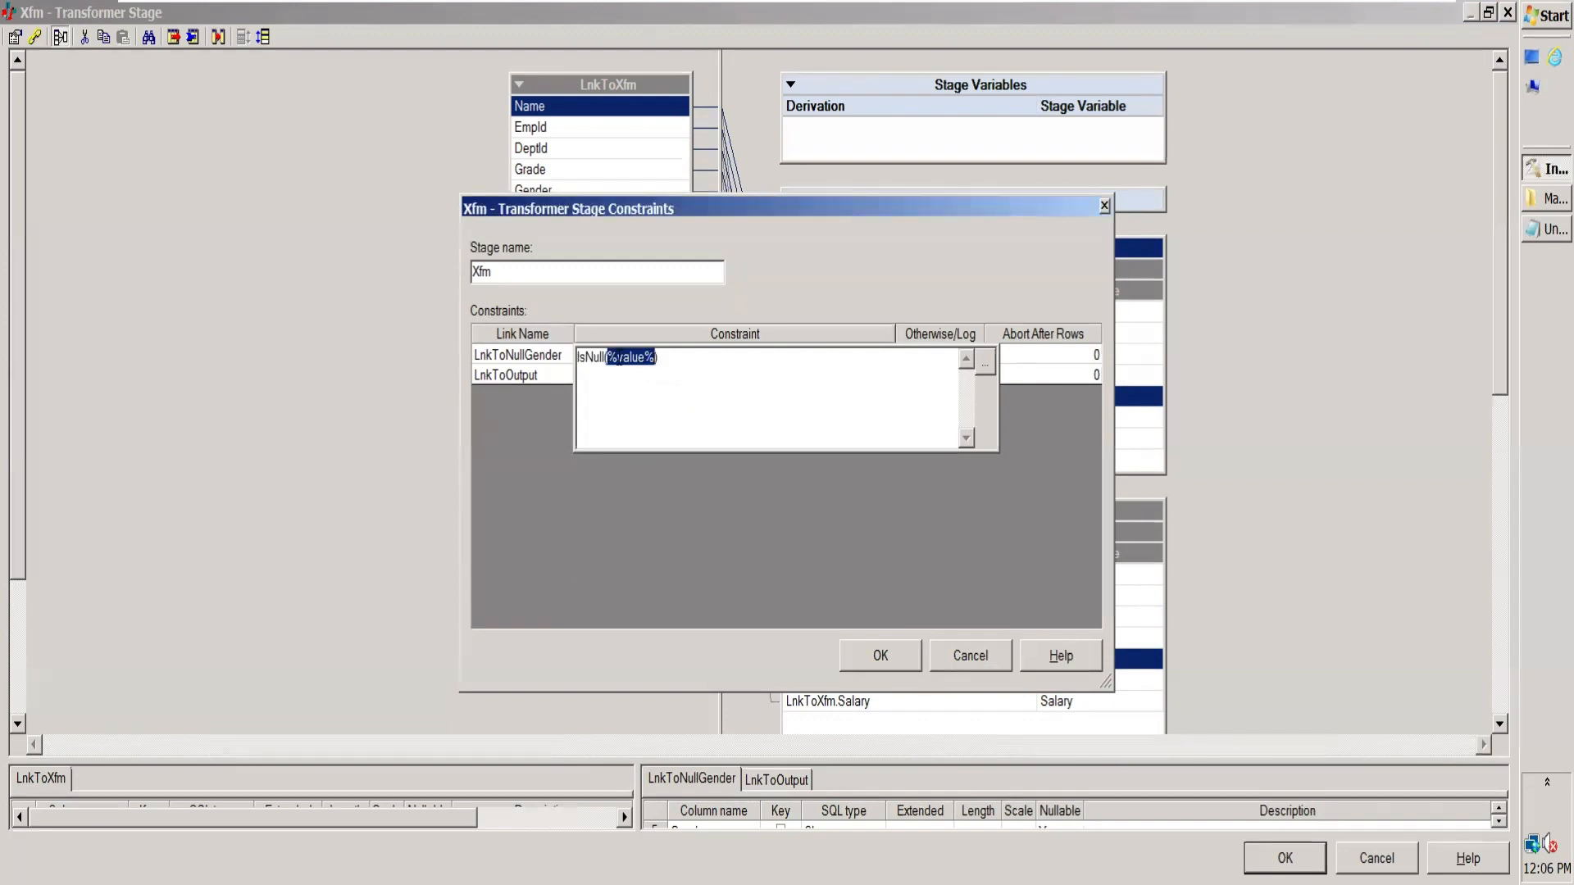
pyautogui.press('Delete')
pyautogui.click(985, 369)
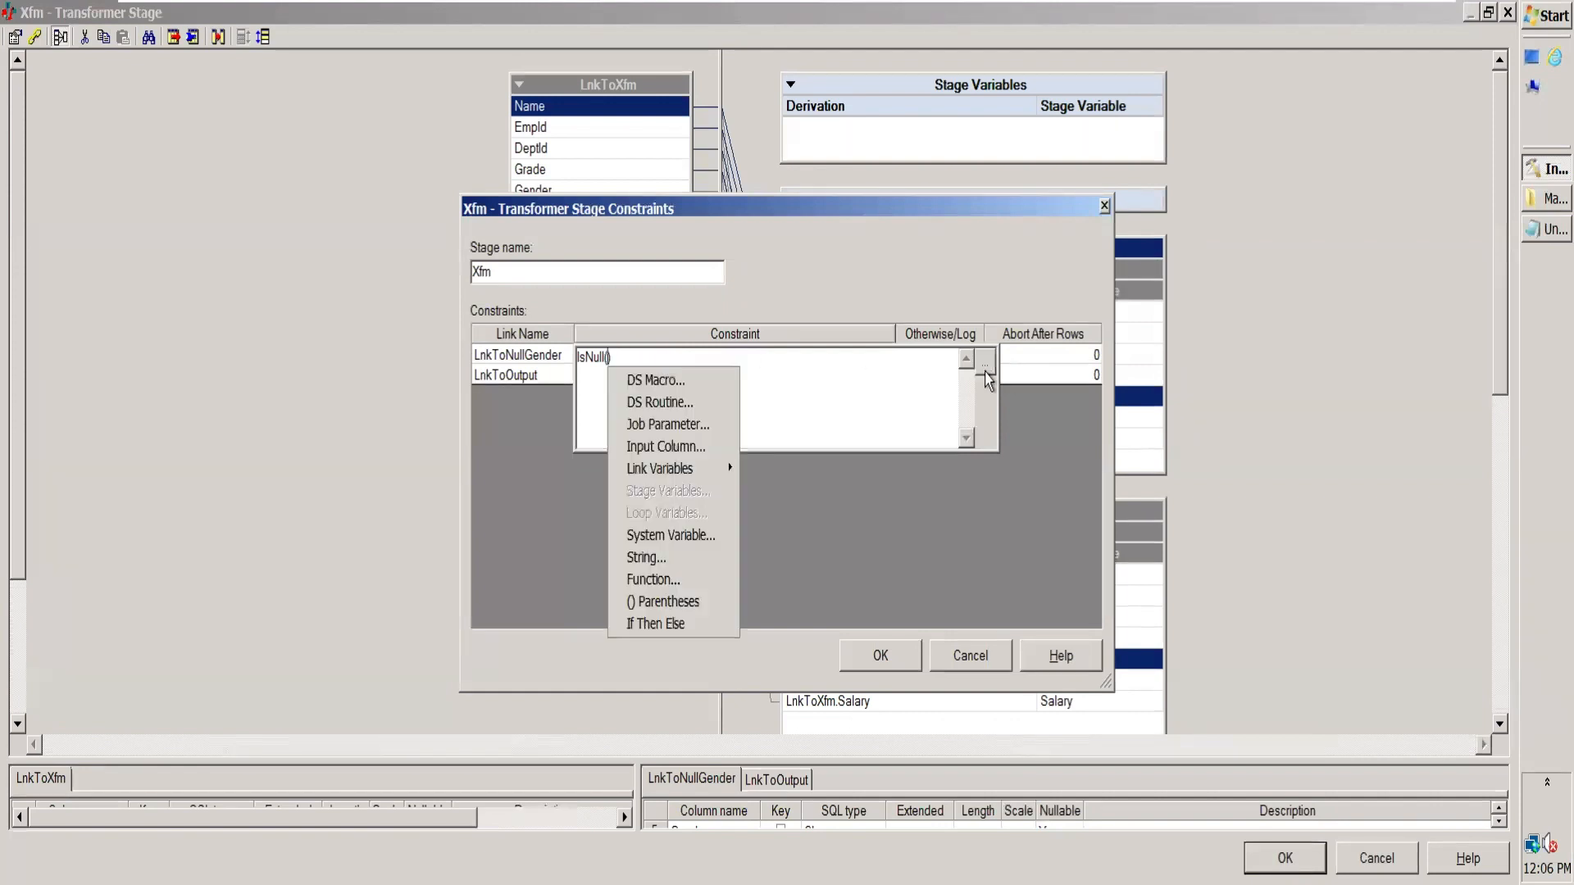
pyautogui.click(668, 448)
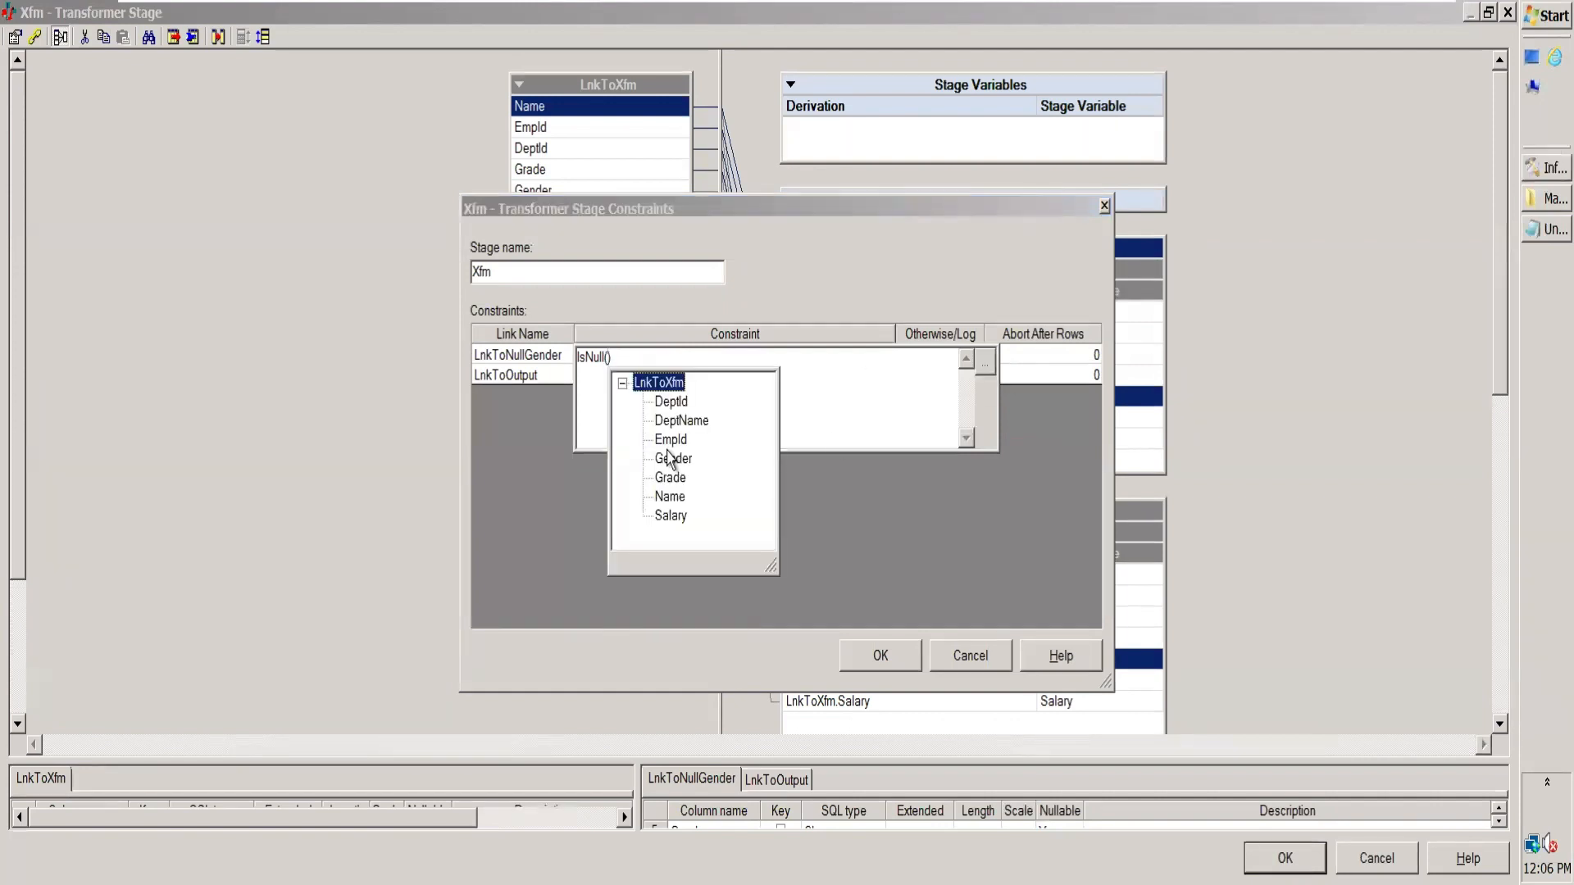
pyautogui.doubleClick(673, 459)
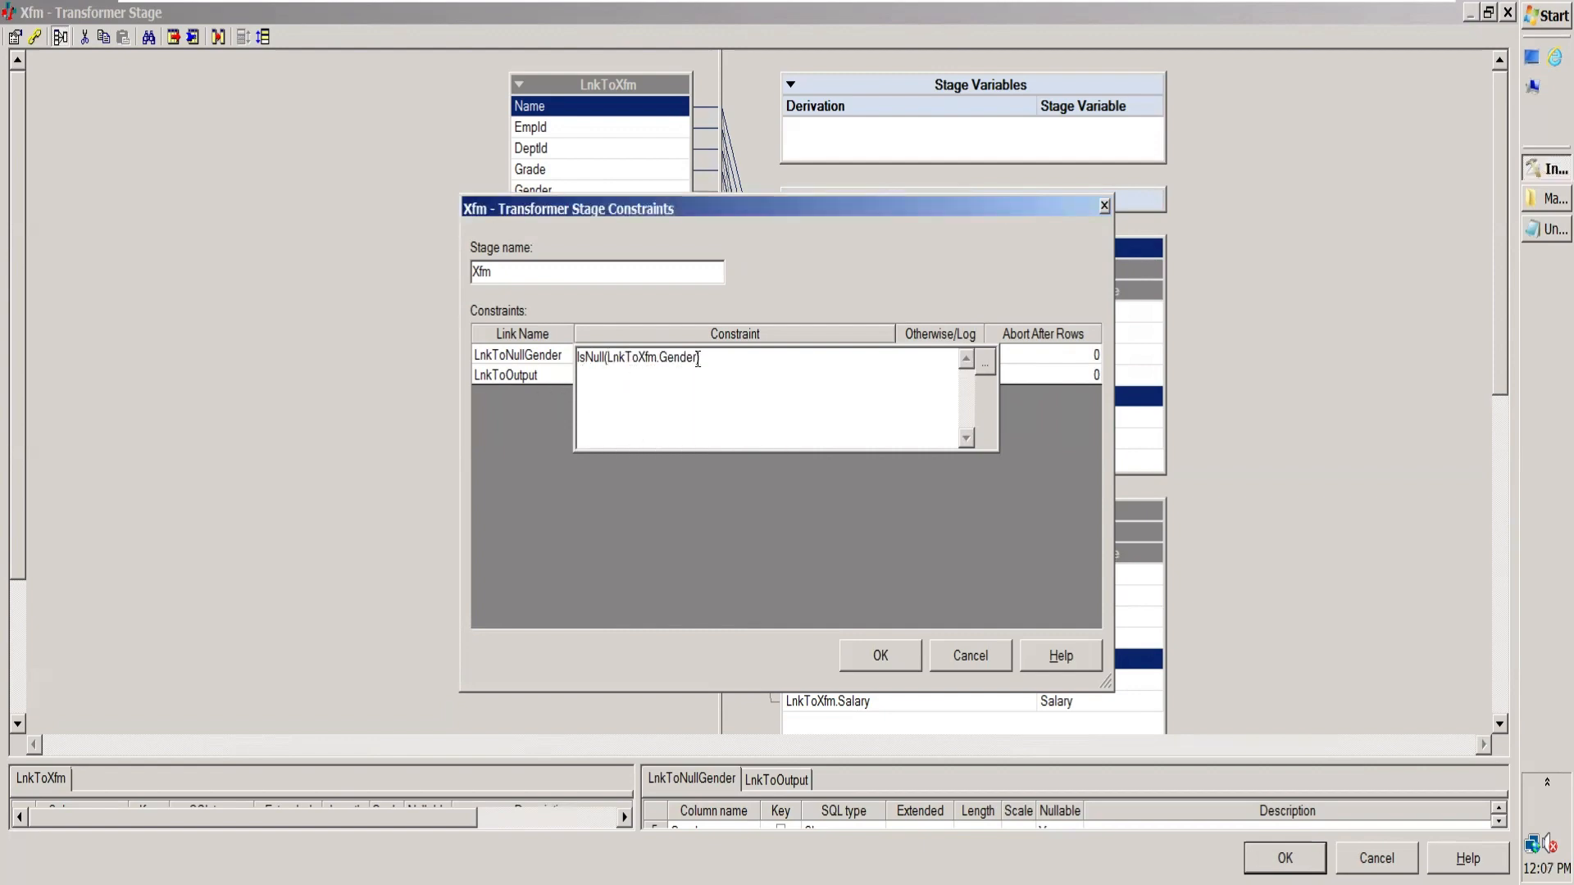
pyautogui.click(730, 361)
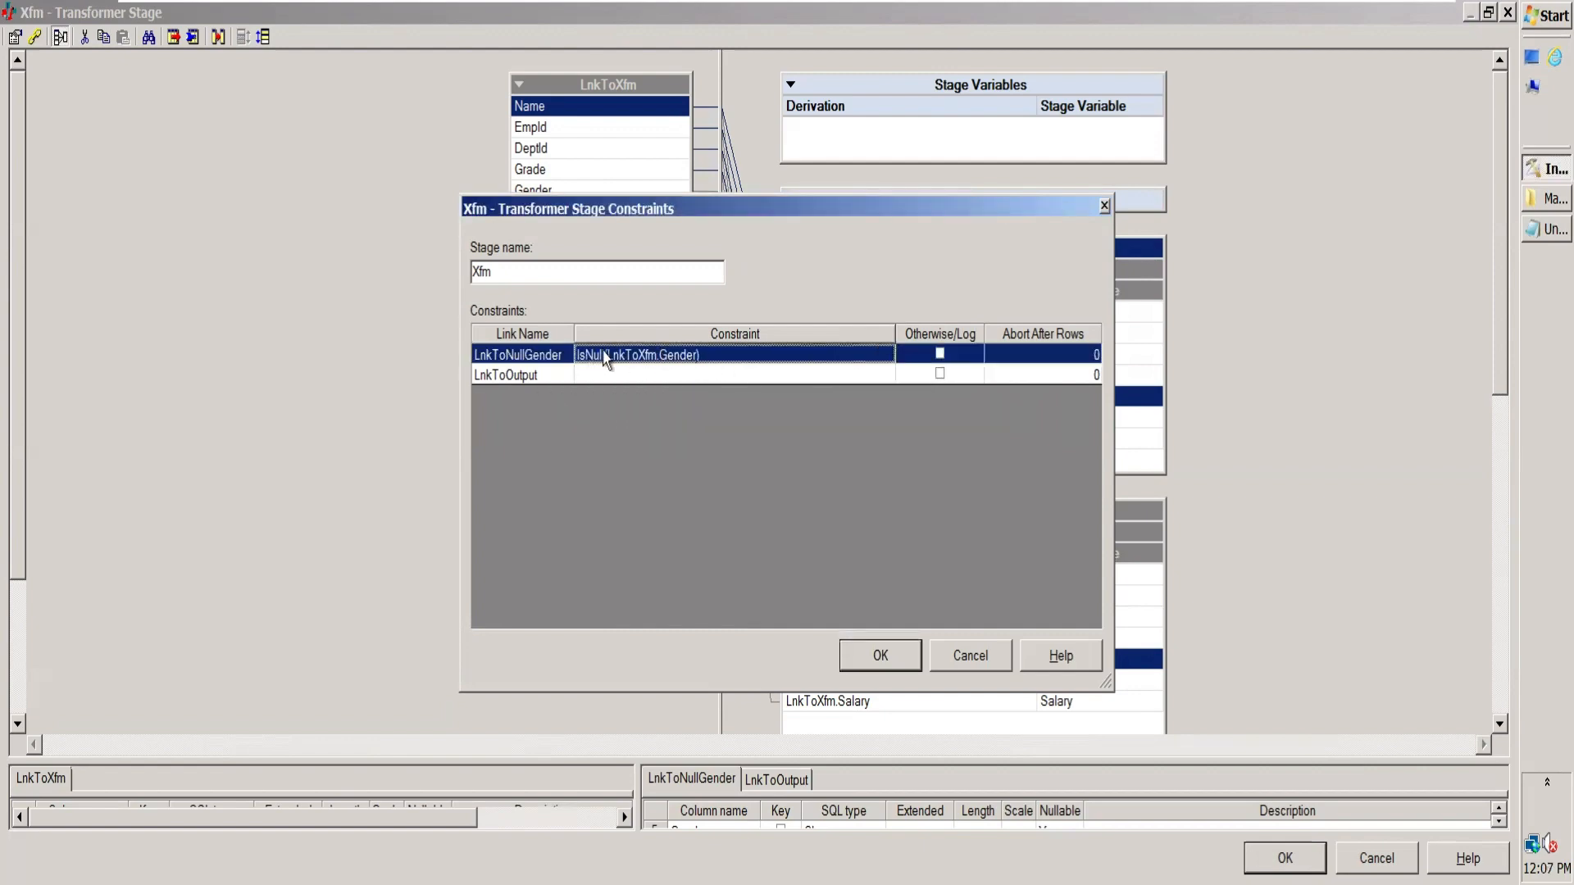
pyautogui.click(490, 361)
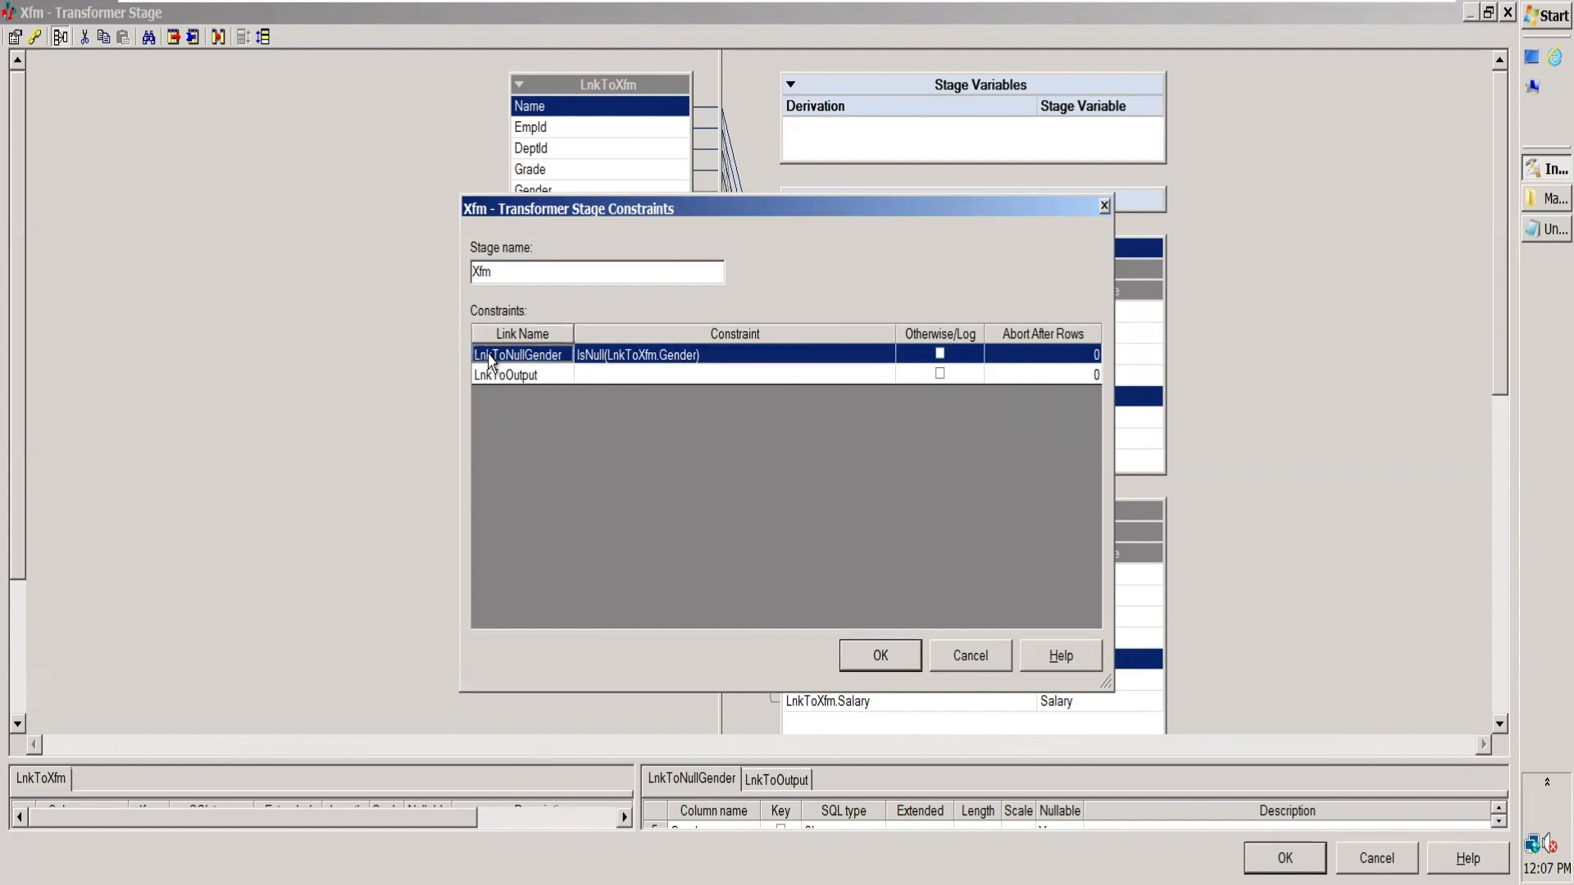
# Step: Turn on the Otherwise/Log option for the LnkToOutput link, leaving its constraint empty
pyautogui.click(615, 377)
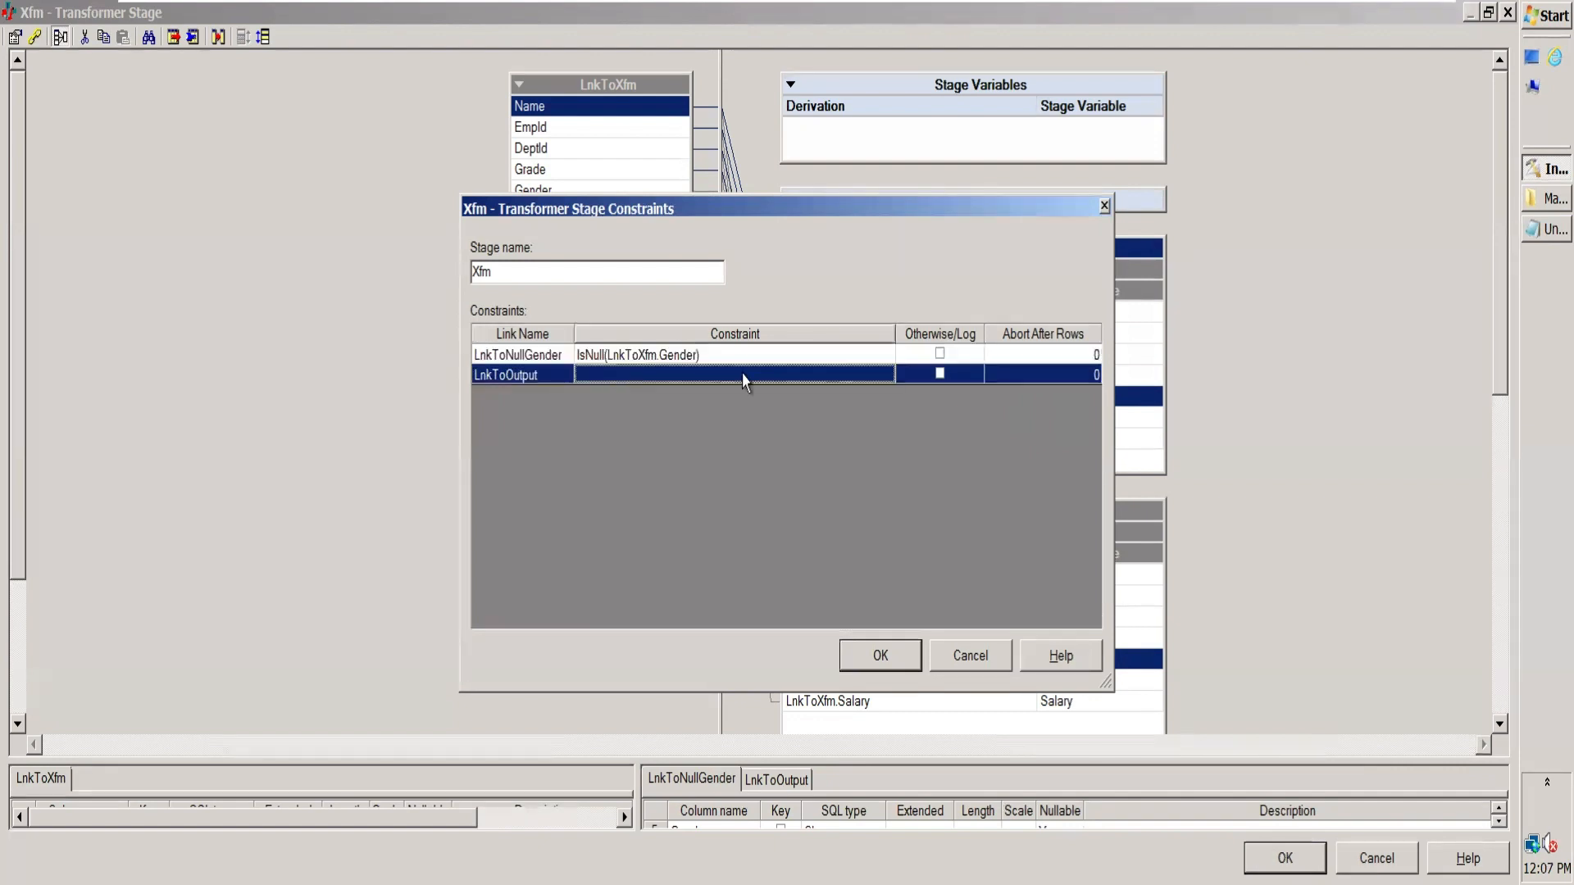
pyautogui.click(940, 375)
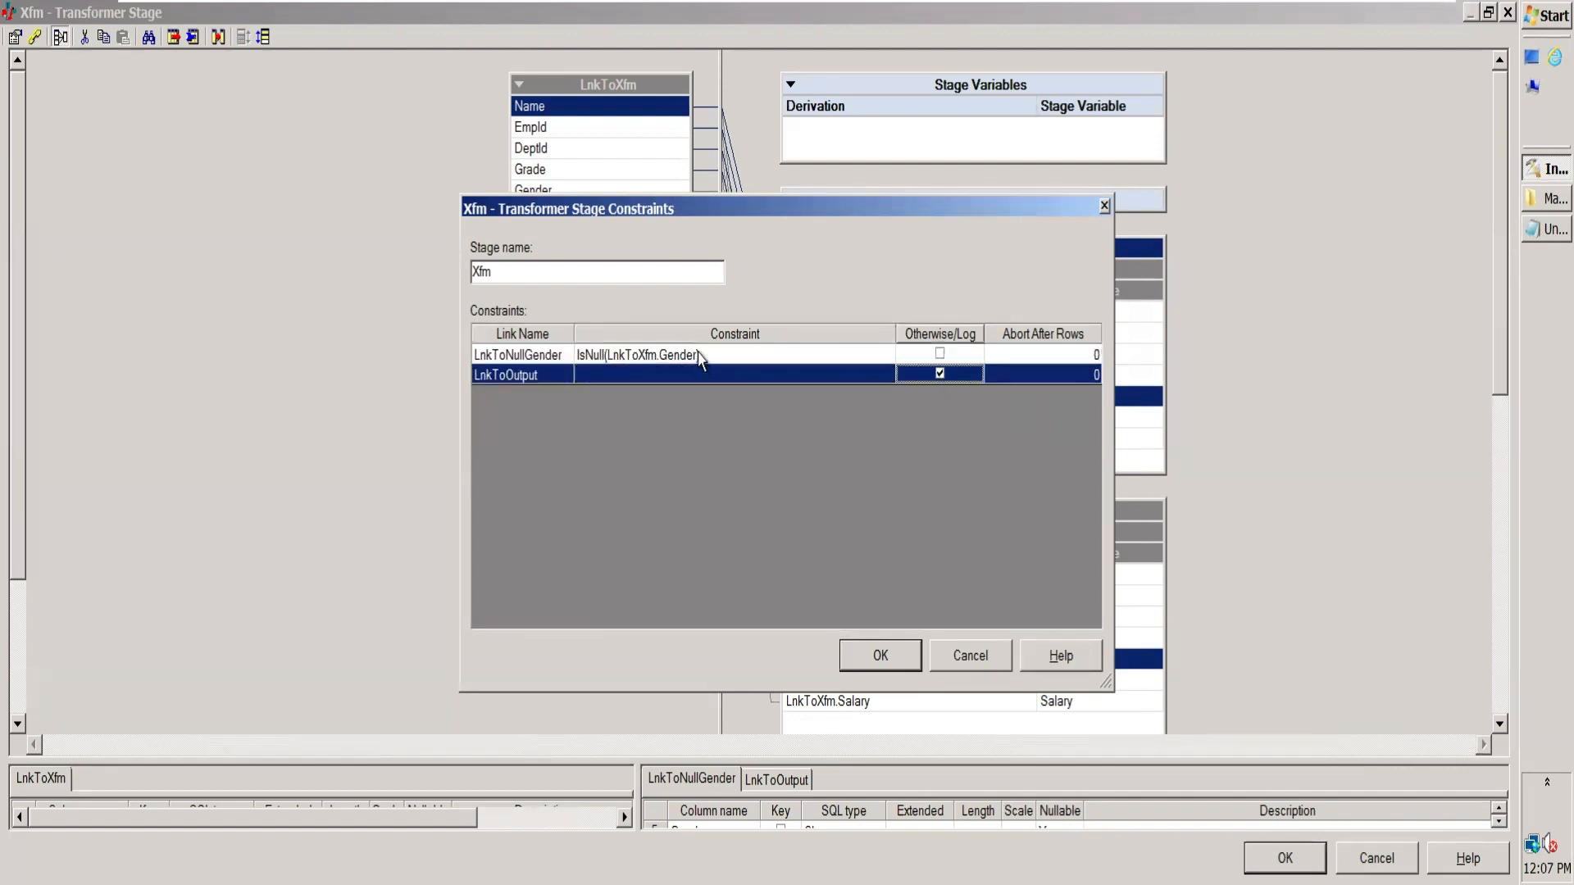
pyautogui.click(519, 379)
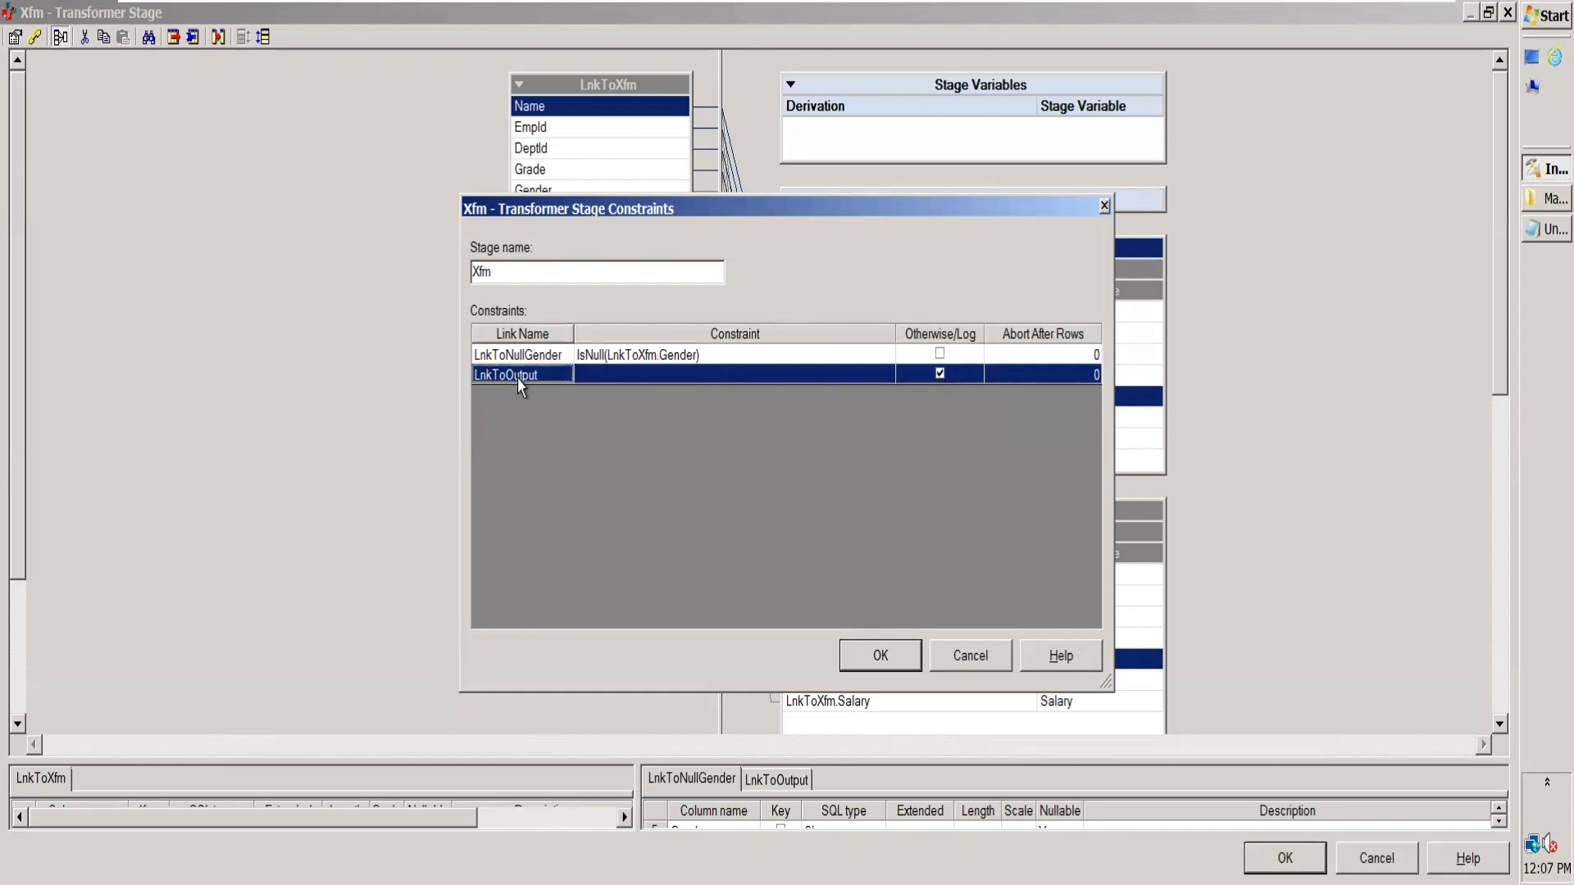
pyautogui.doubleClick(696, 370)
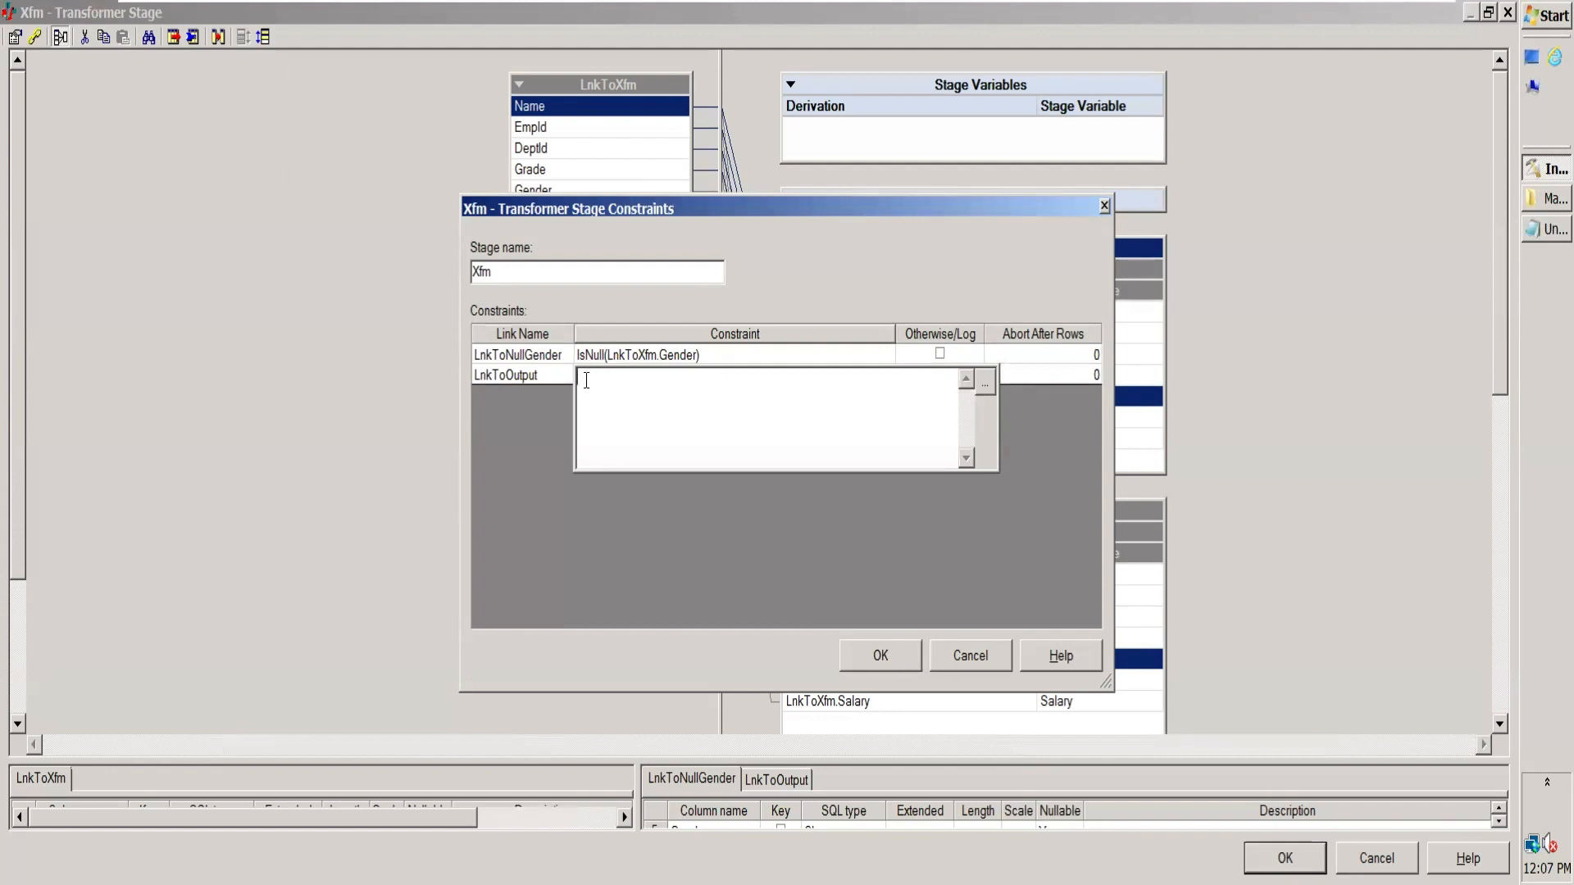
pyautogui.click(792, 359)
pyautogui.click(652, 377)
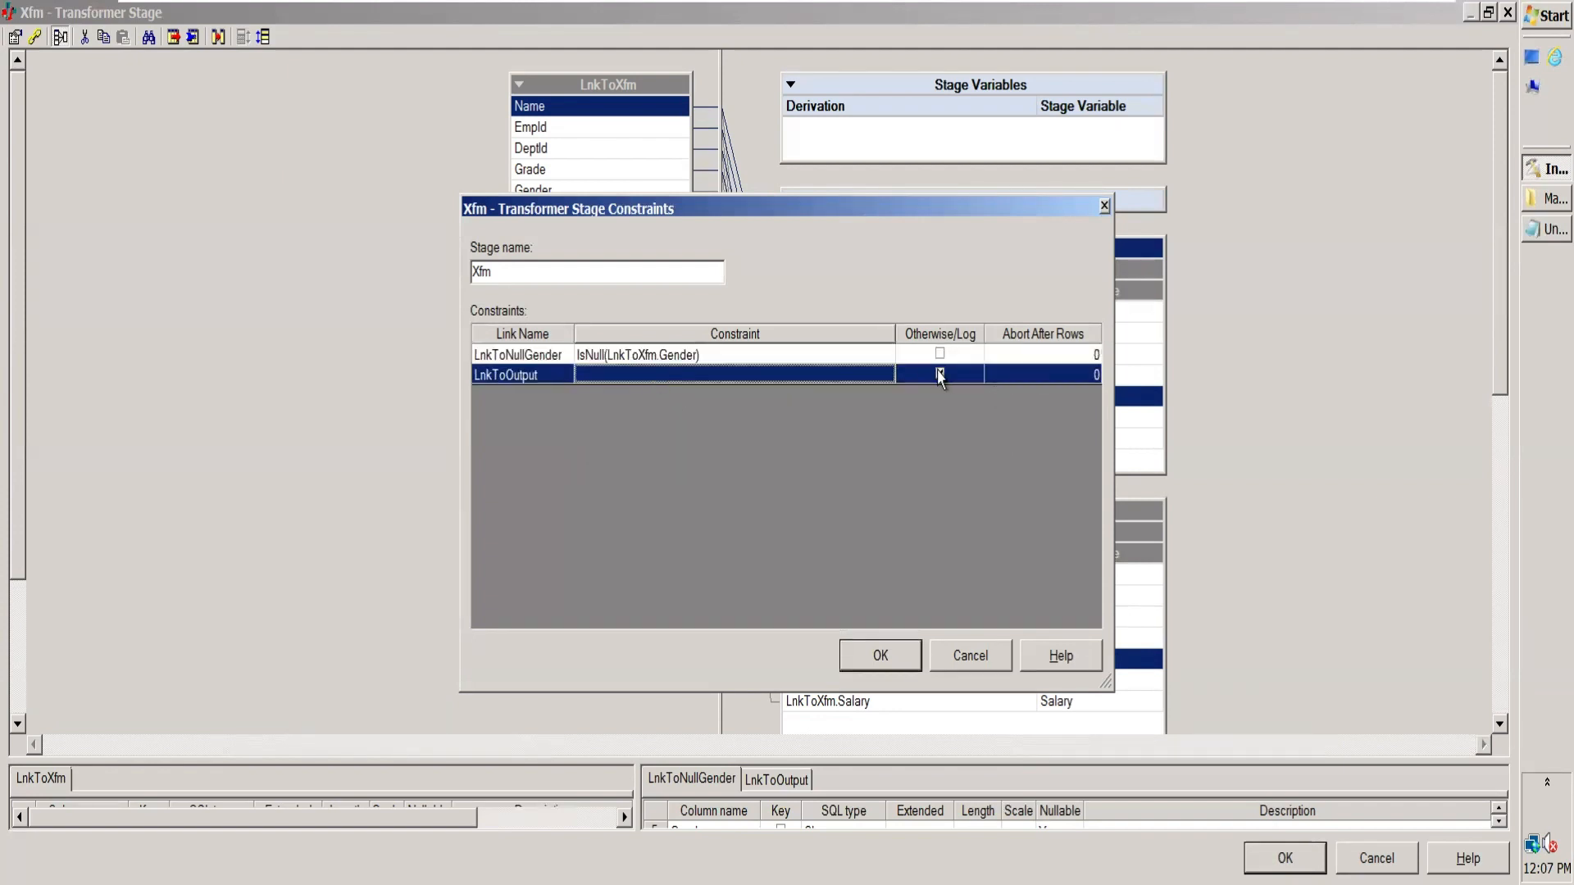
pyautogui.click(785, 357)
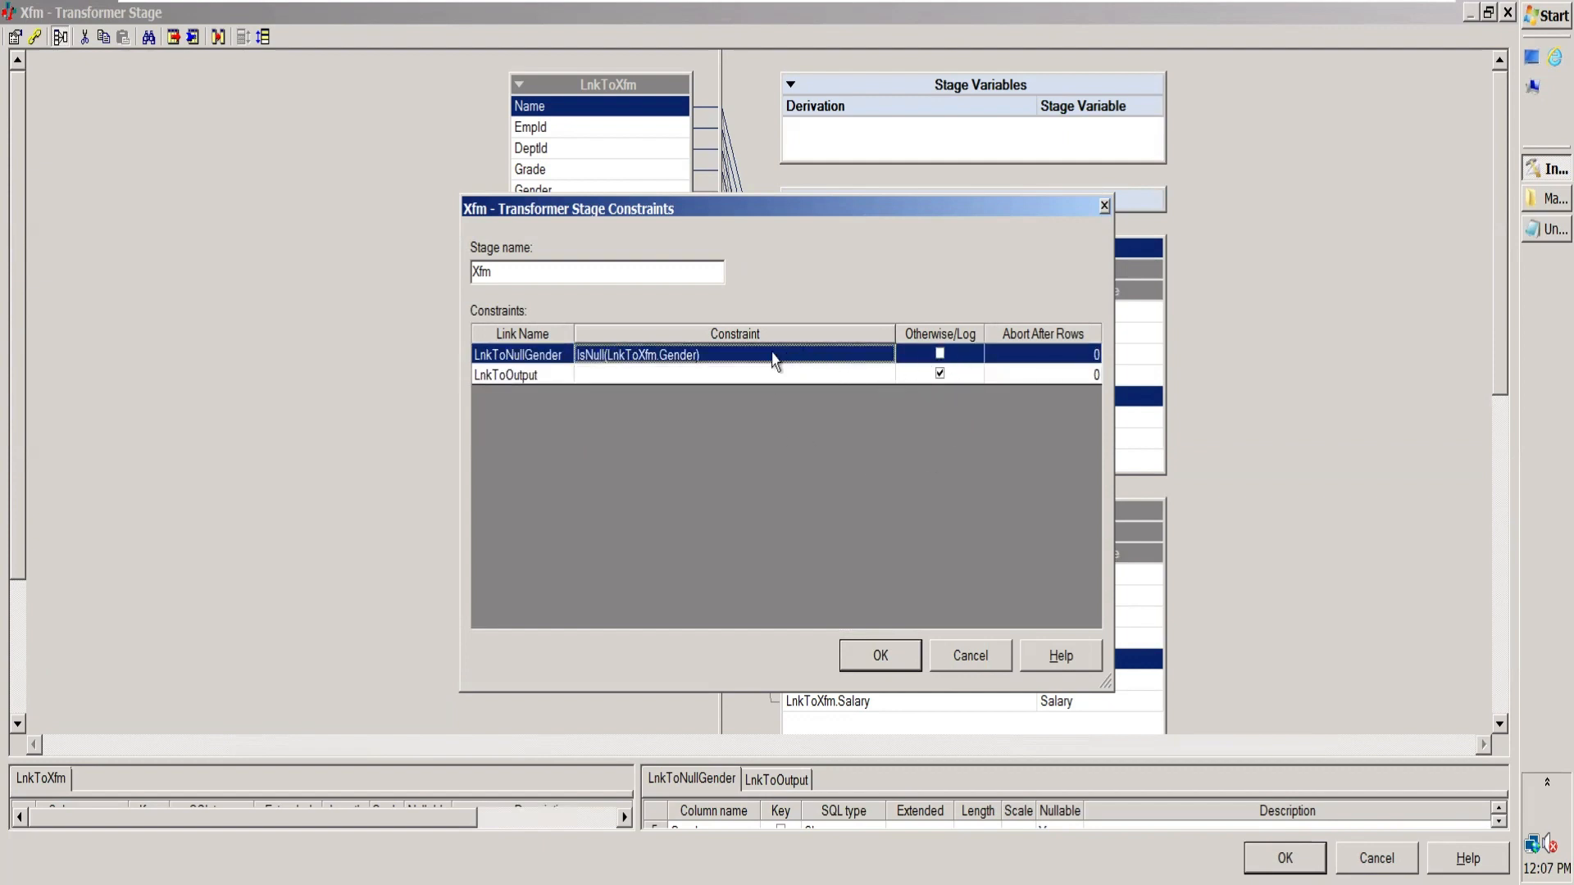
pyautogui.click(863, 377)
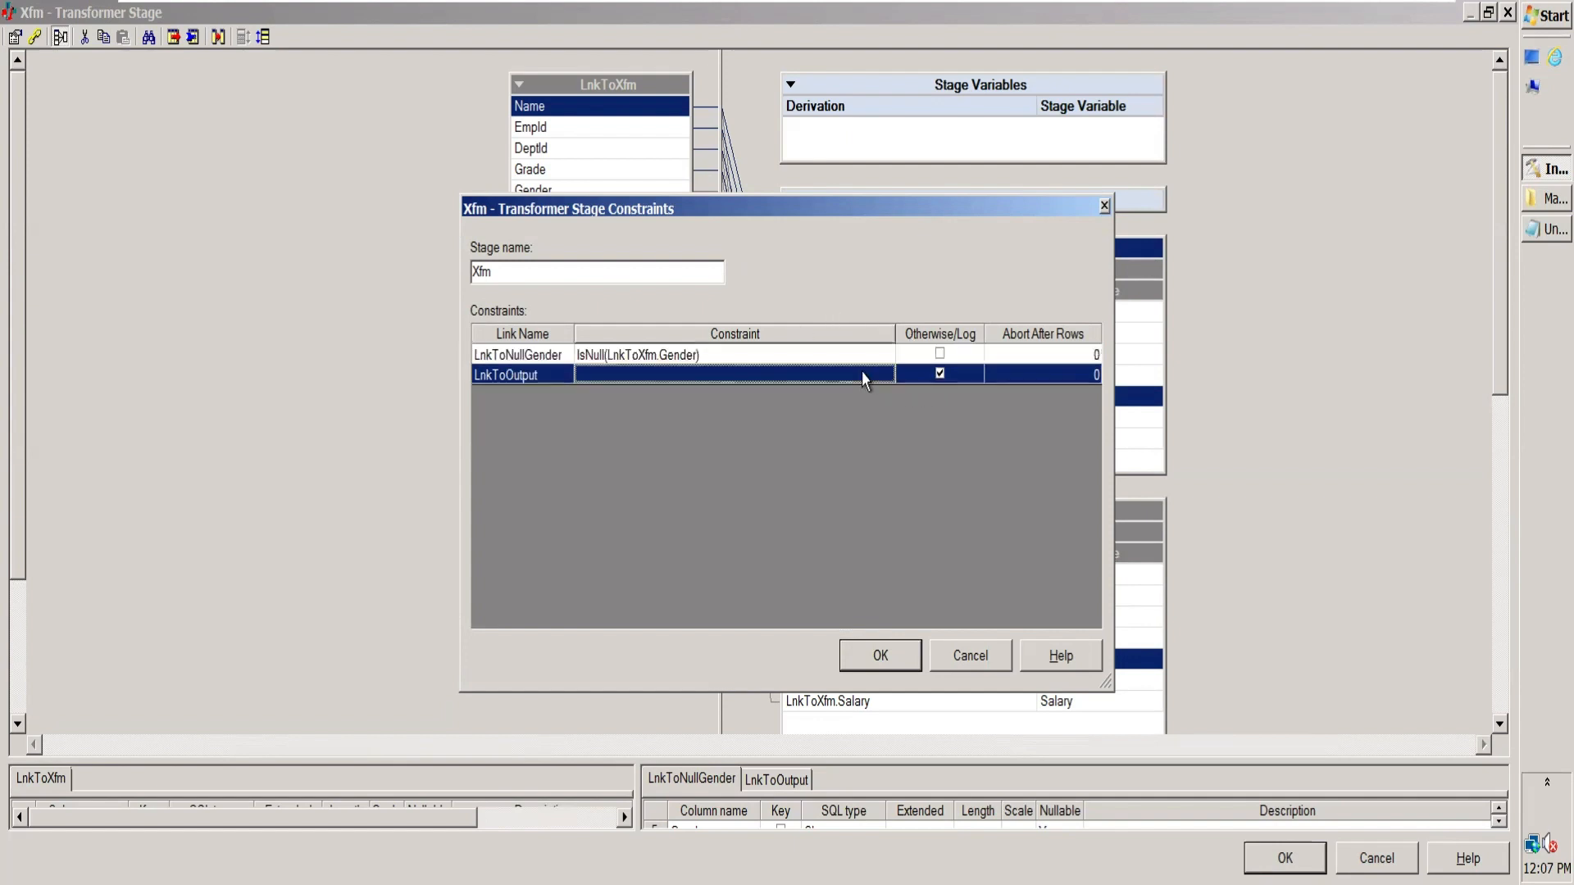
# Step: Accept the link constraints and save the Xfm Transformer stage settings
pyautogui.click(878, 656)
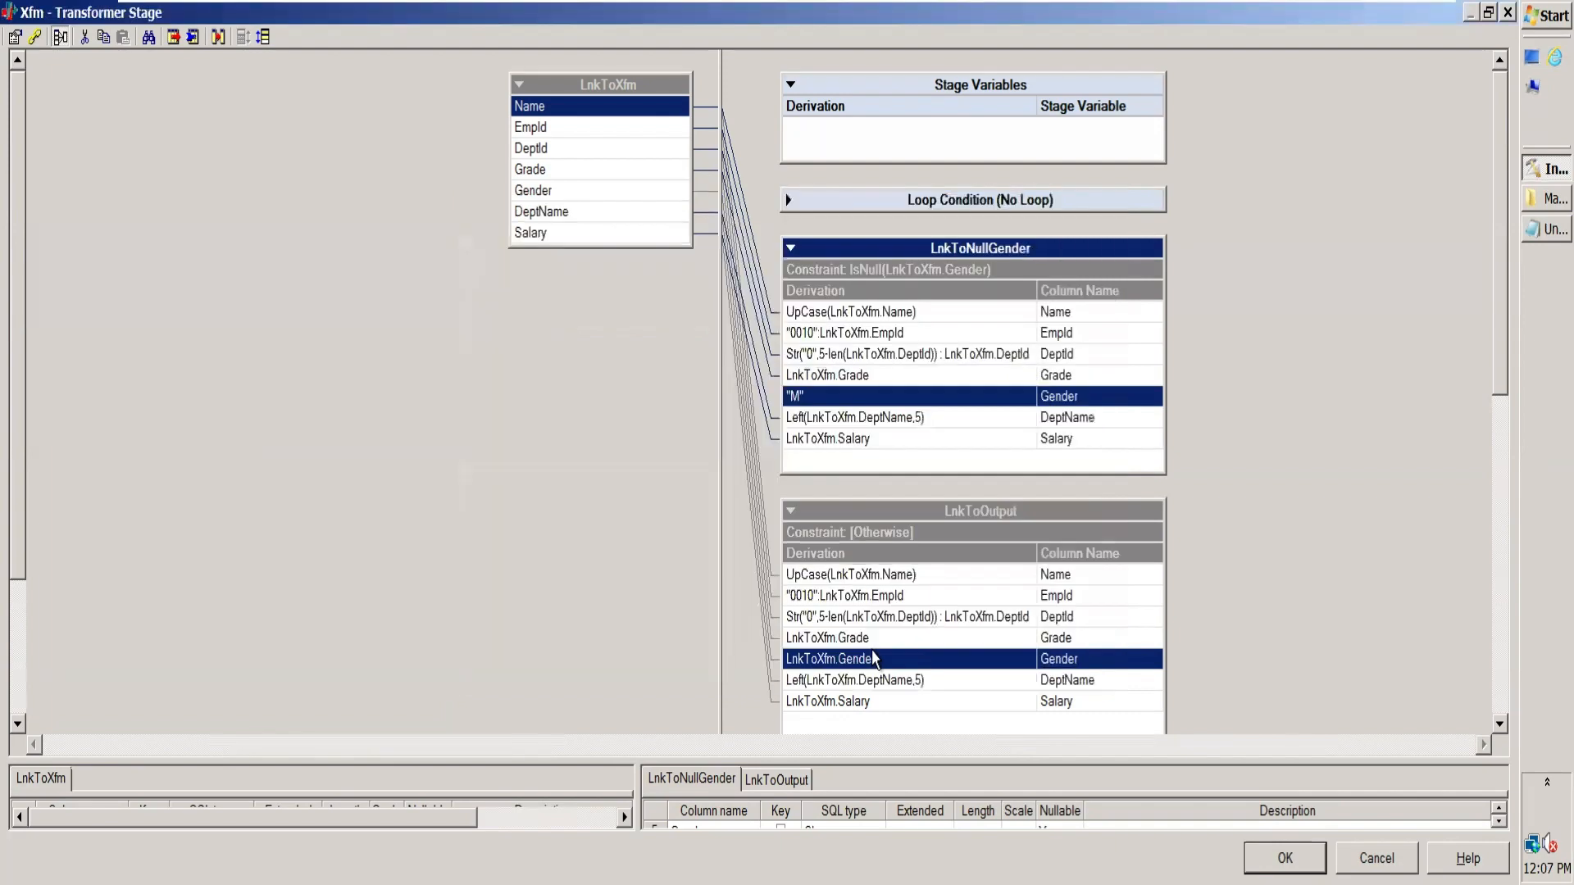
pyautogui.click(1284, 858)
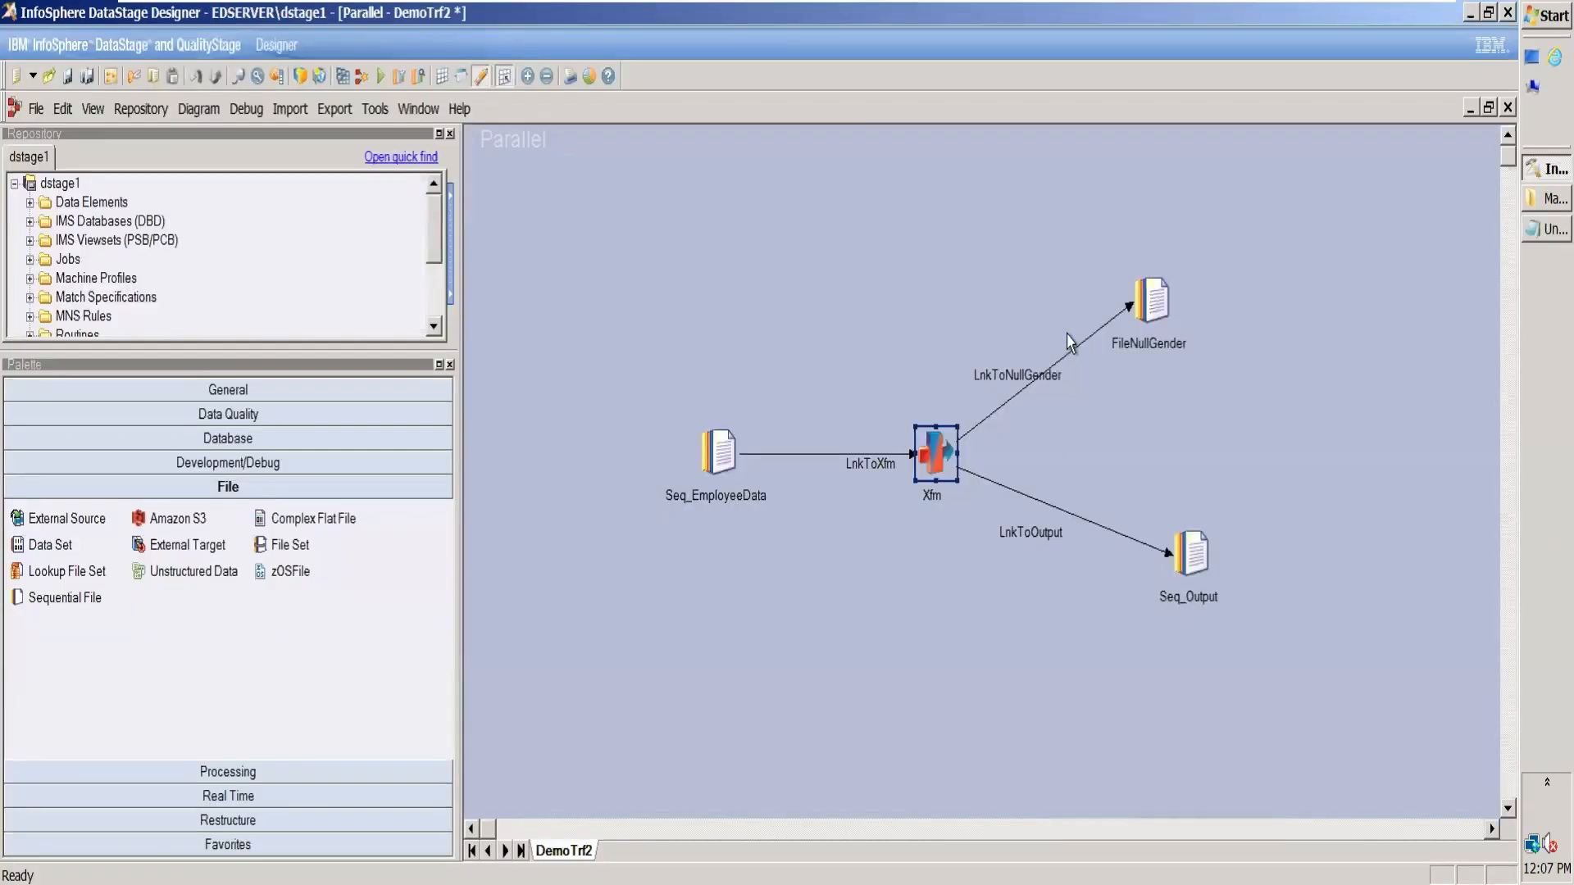
# Step: Start FileNullGender's target File path with the March folder path C:\Users\student\Desktop\March, copied from the open Explorer window
pyautogui.doubleClick(1152, 302)
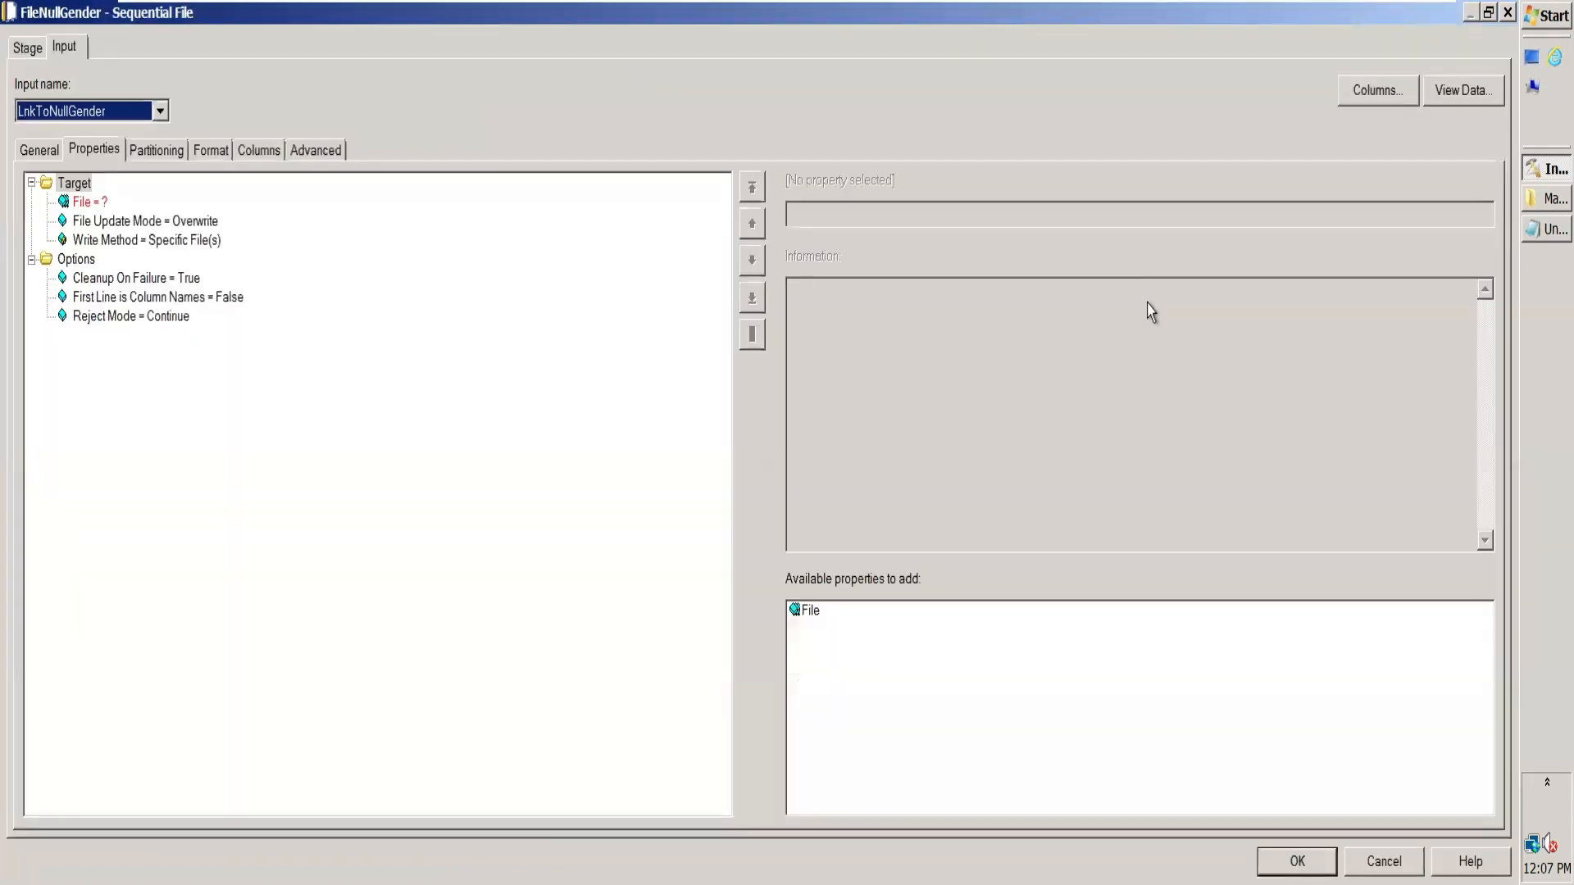
pyautogui.click(101, 203)
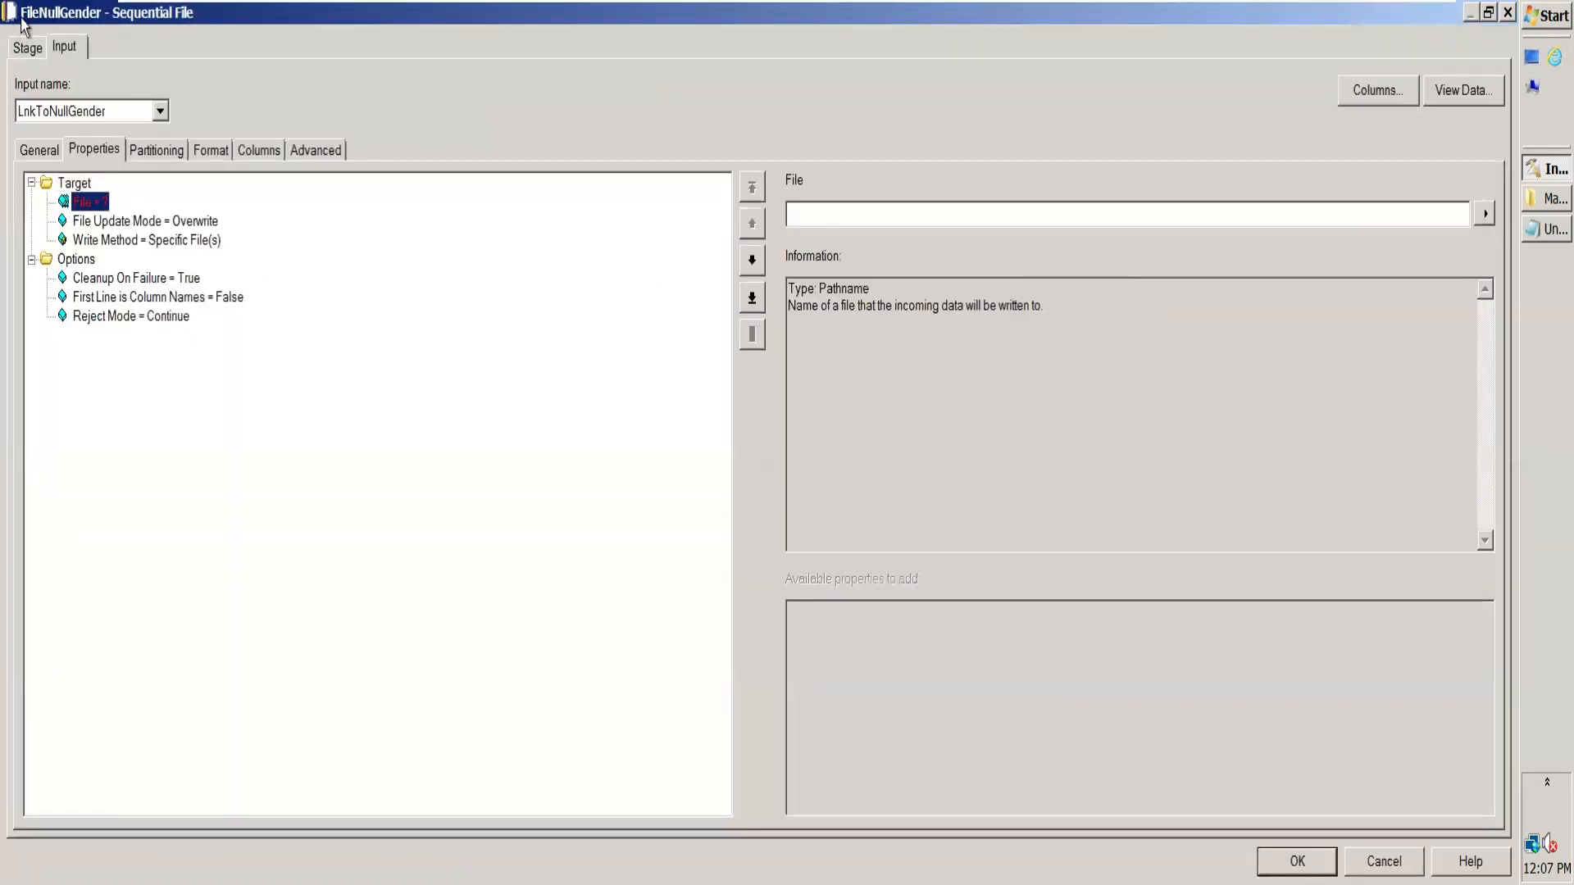
pyautogui.click(866, 216)
pyautogui.click(1542, 199)
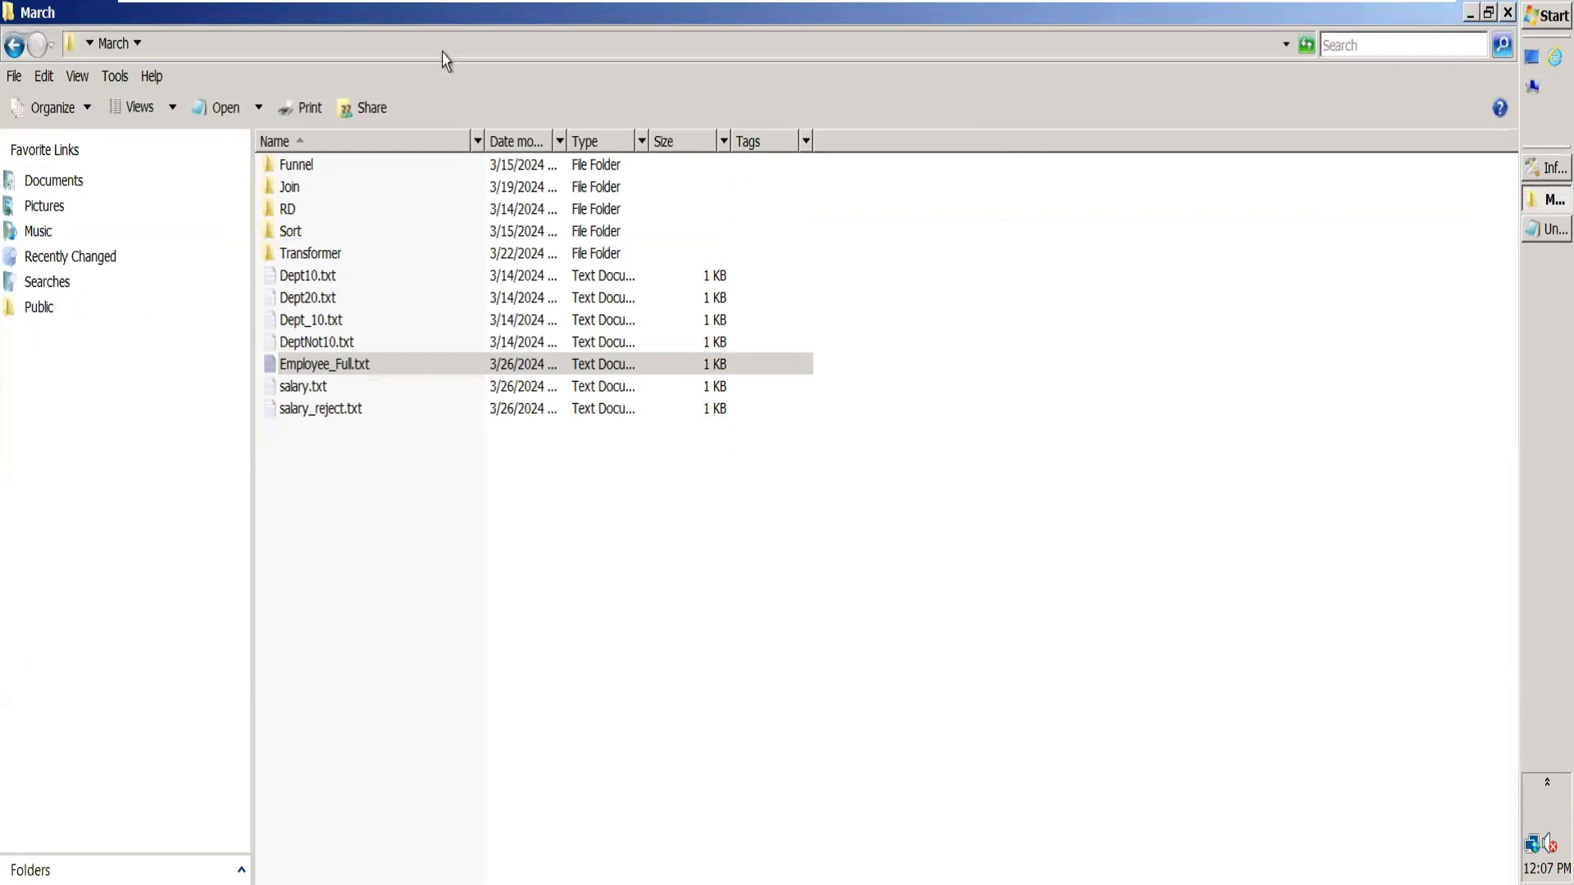
pyautogui.click(416, 38)
pyautogui.hotkey('ctrl', 'c')
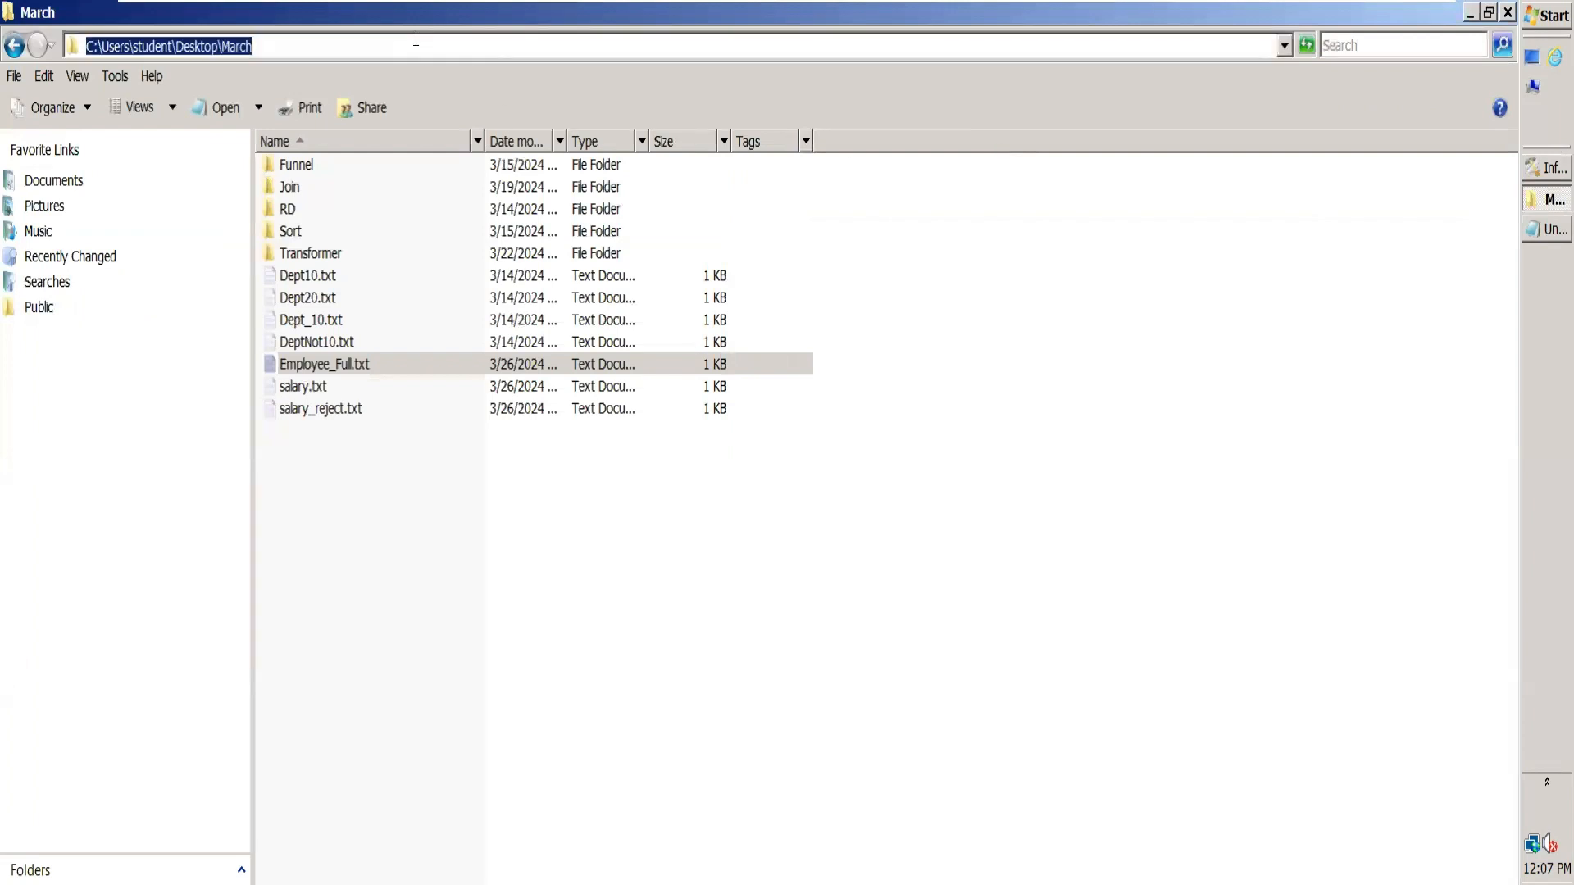
pyautogui.click(1531, 176)
pyautogui.hotkey('ctrl', 'v')
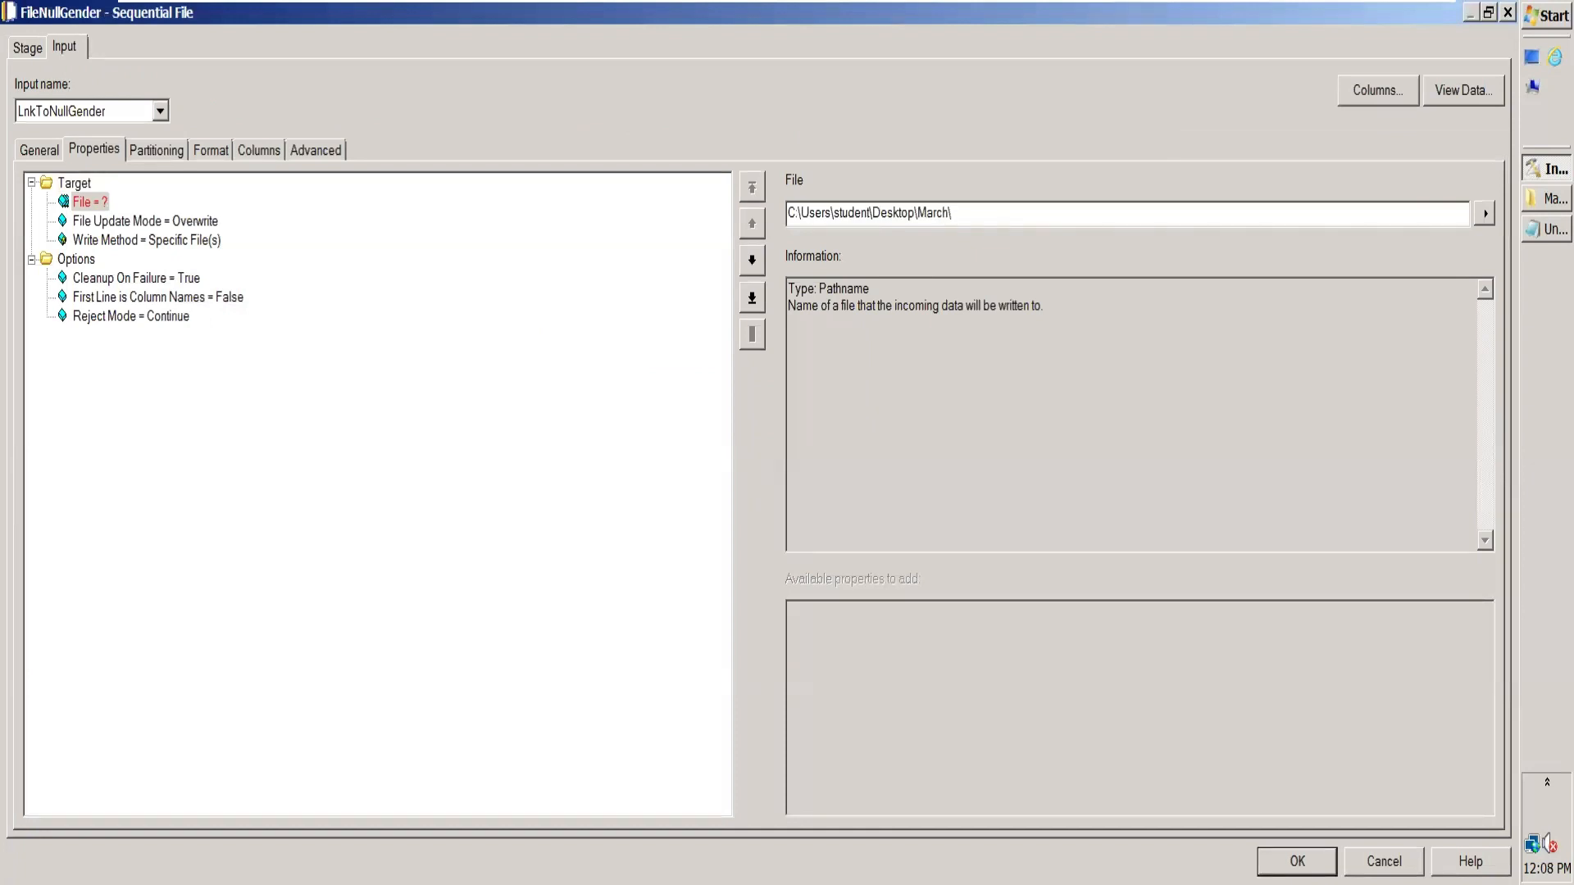
# Step: Complete FileNullGender's target file path with the file name output2.txt in the March folder
pyautogui.write('\\NullGen')
pyautogui.press('BackSpace')
pyautogui.press('BackSpace')
pyautogui.press('BackSpace')
pyautogui.press('BackSpace')
pyautogui.press('BackSpace')
pyautogui.press('BackSpace')
pyautogui.write('end')
pyautogui.press('BackSpace')
pyautogui.press('BackSpace')
pyautogui.press('BackSpace')
pyautogui.press('BackSpace')
# Step: Set FileNullGender's field format to delimiter tab and quote none
pyautogui.click(160, 155)
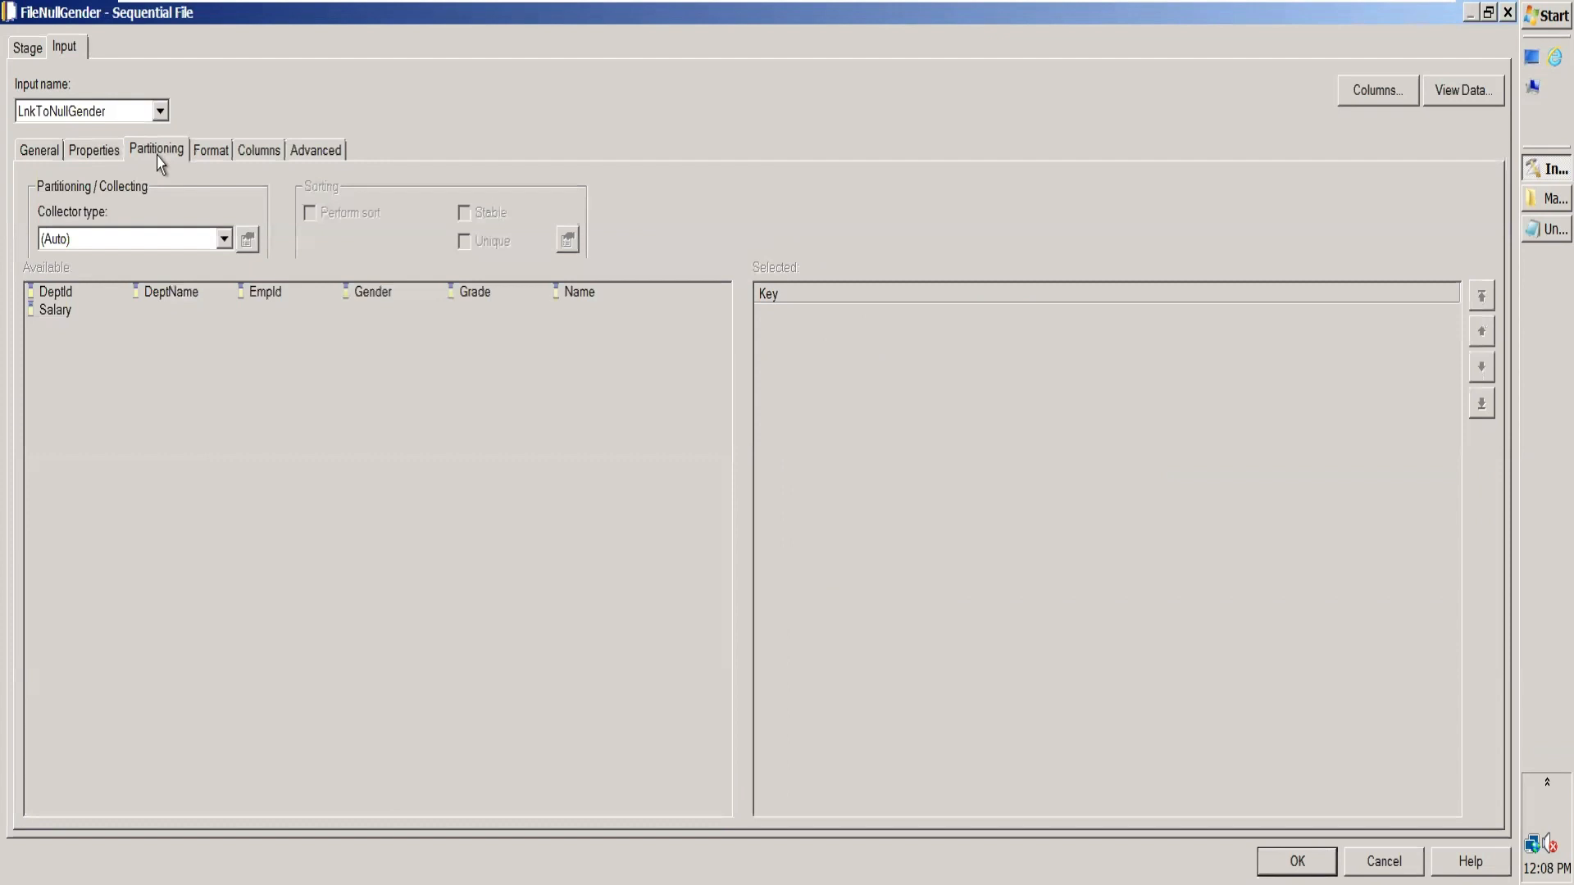
pyautogui.click(210, 156)
pyautogui.click(139, 259)
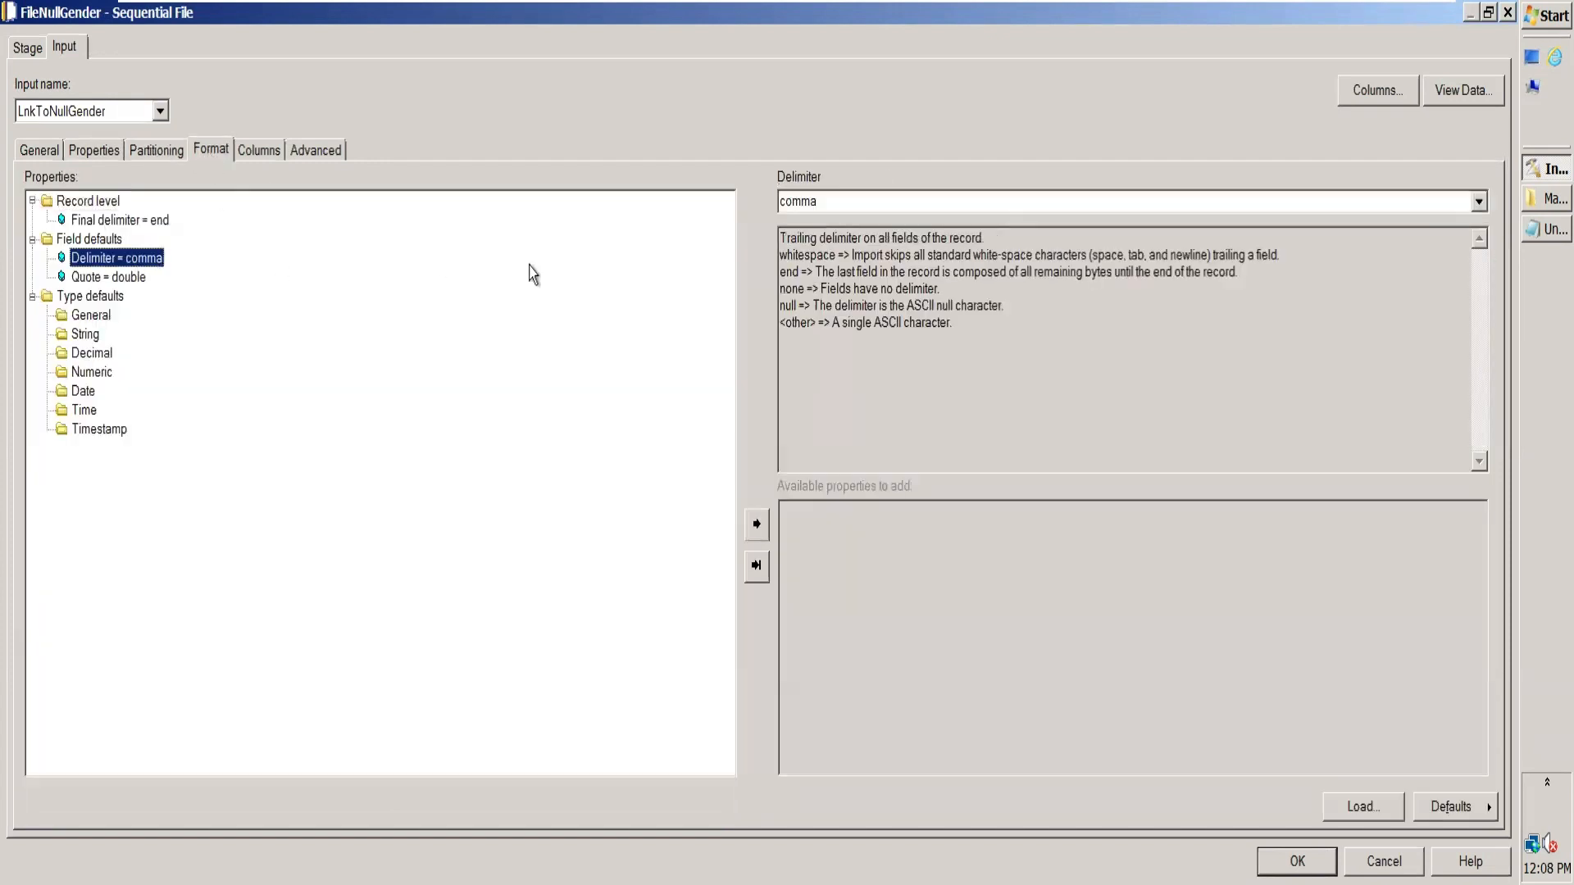
pyautogui.click(871, 204)
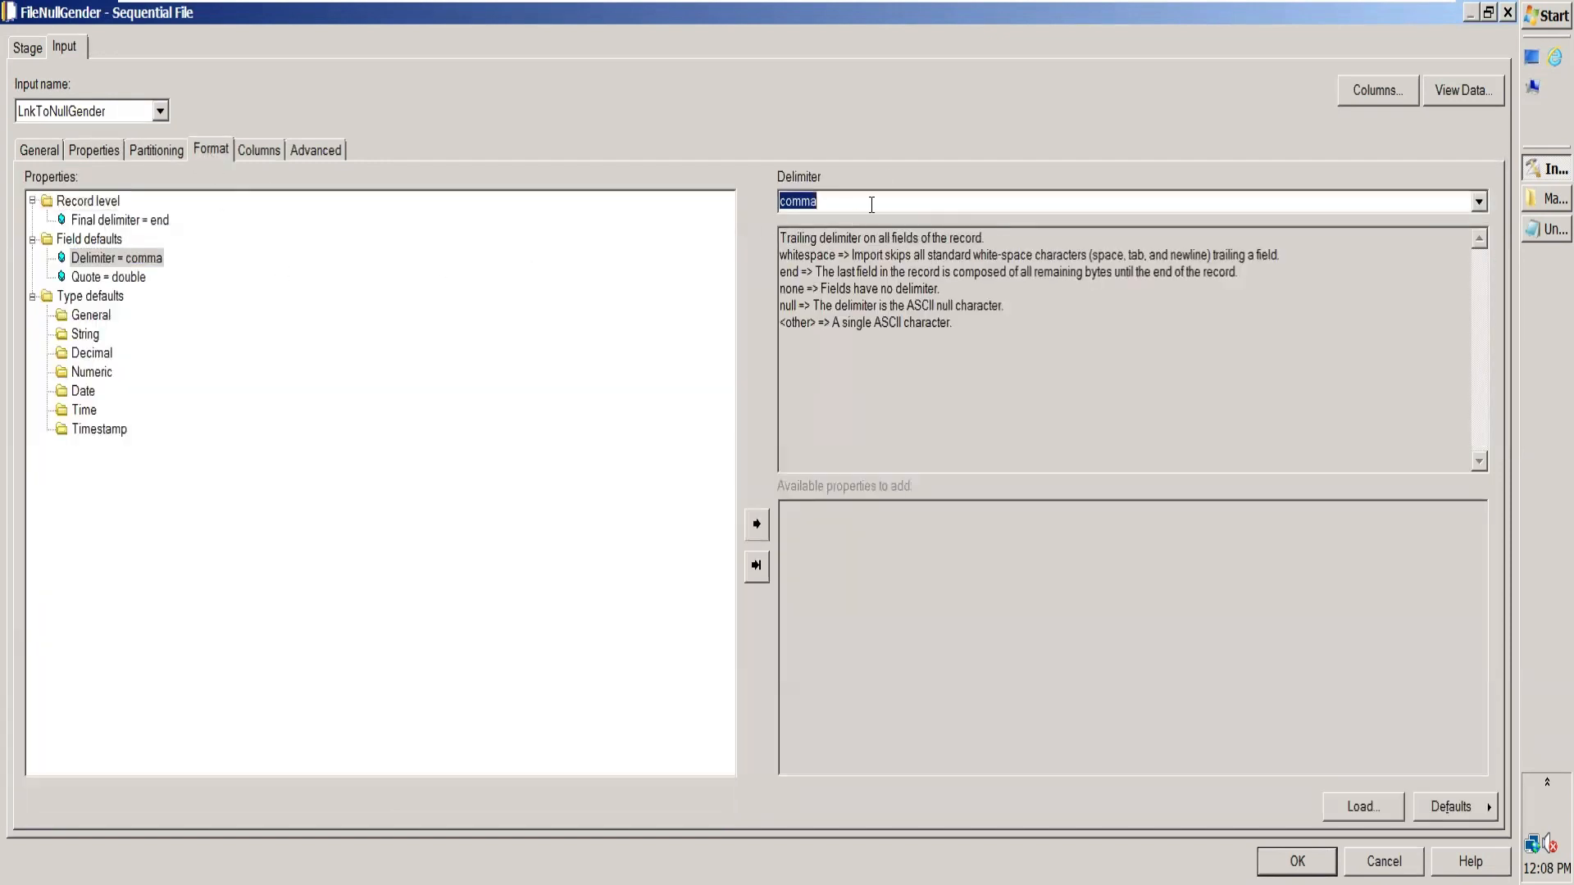
pyautogui.click(1479, 201)
pyautogui.click(1024, 325)
pyautogui.click(138, 279)
pyautogui.click(1479, 200)
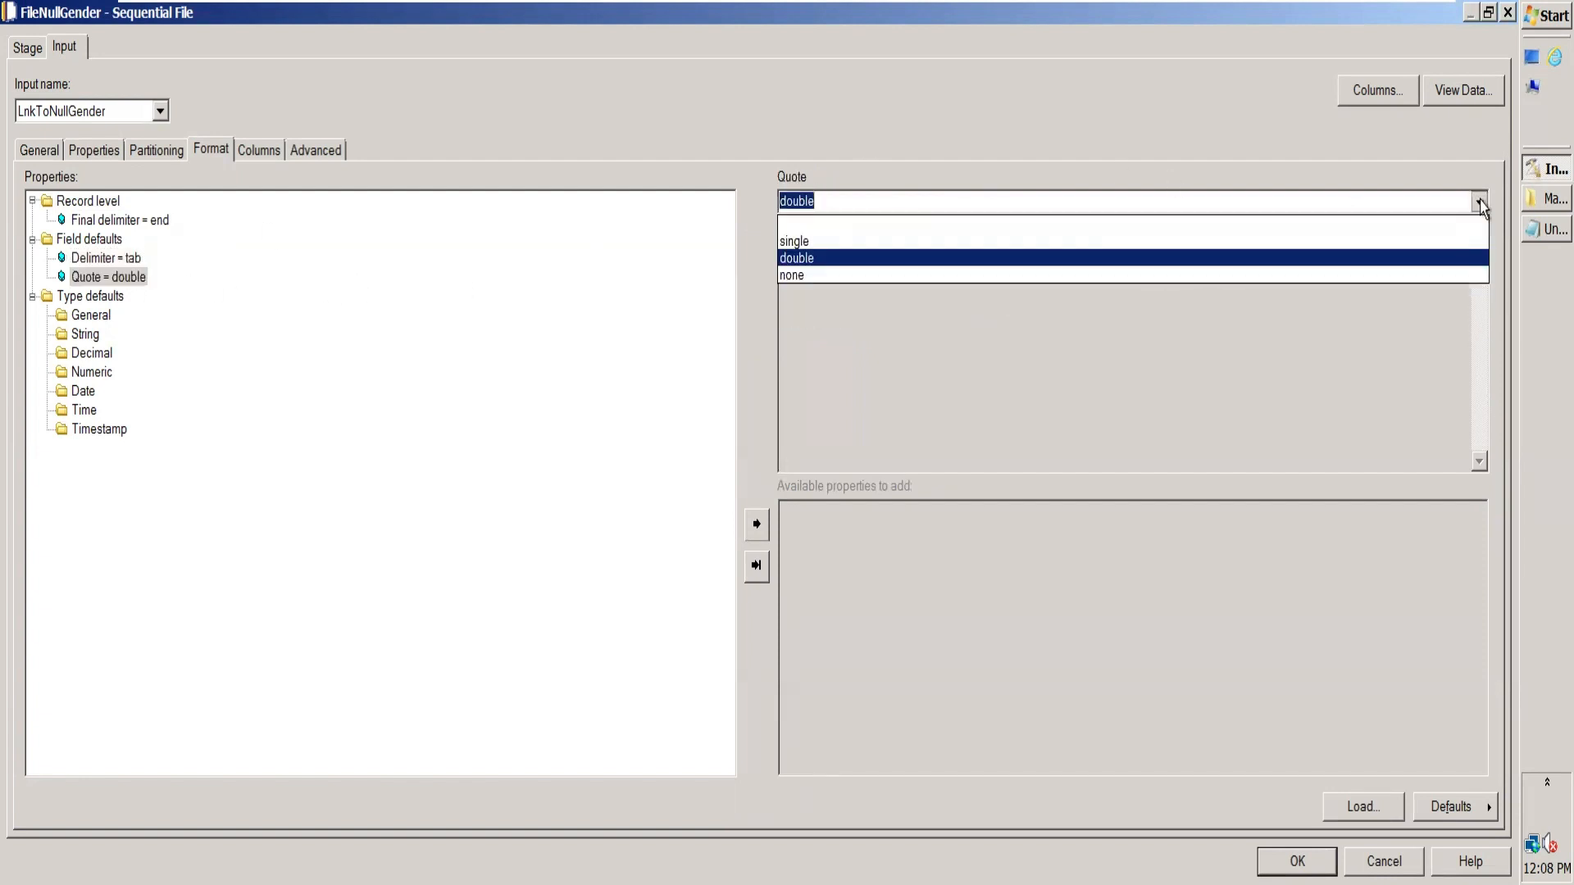
pyautogui.click(1219, 275)
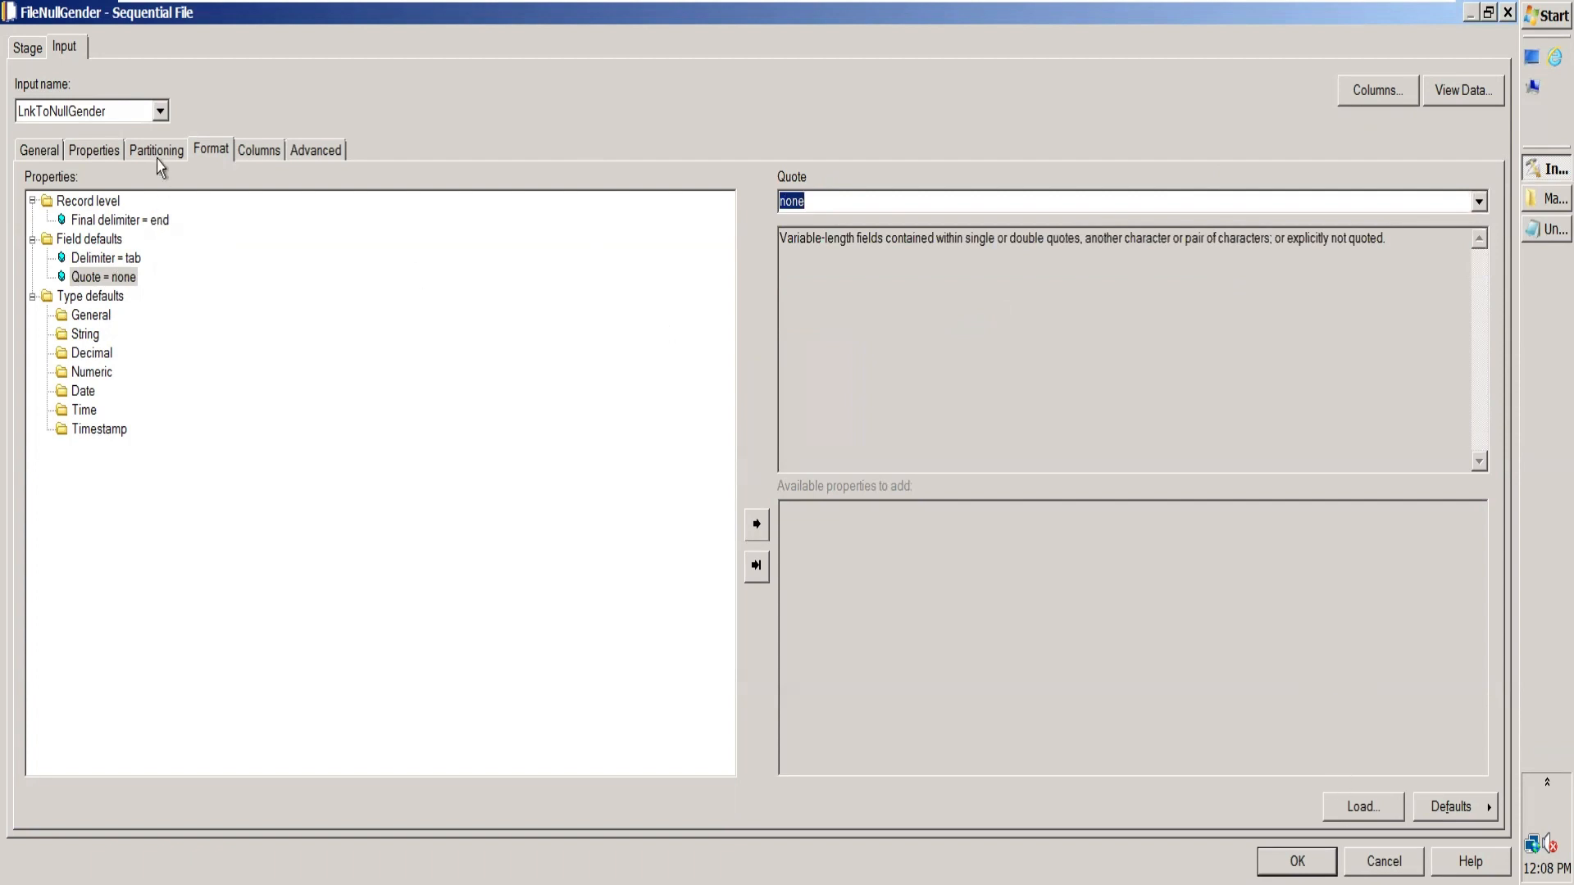
# Step: Copy FileNullGender's full target file path and accept the stage settings
pyautogui.click(95, 156)
pyautogui.click(234, 203)
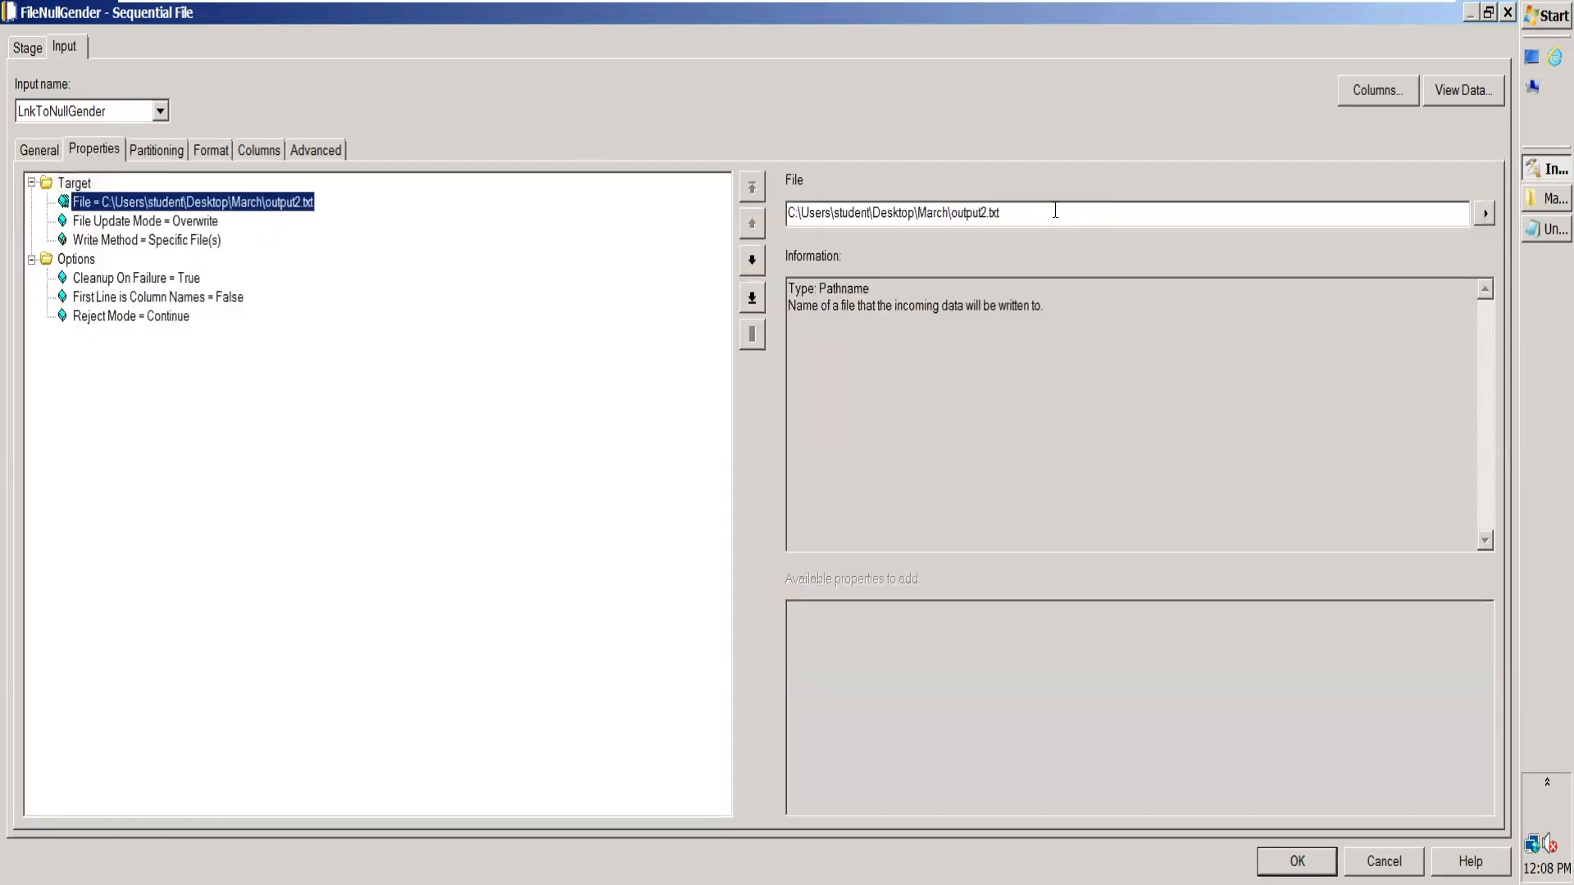
pyautogui.press('Tab')
pyautogui.hotkey('ctrl', 'c')
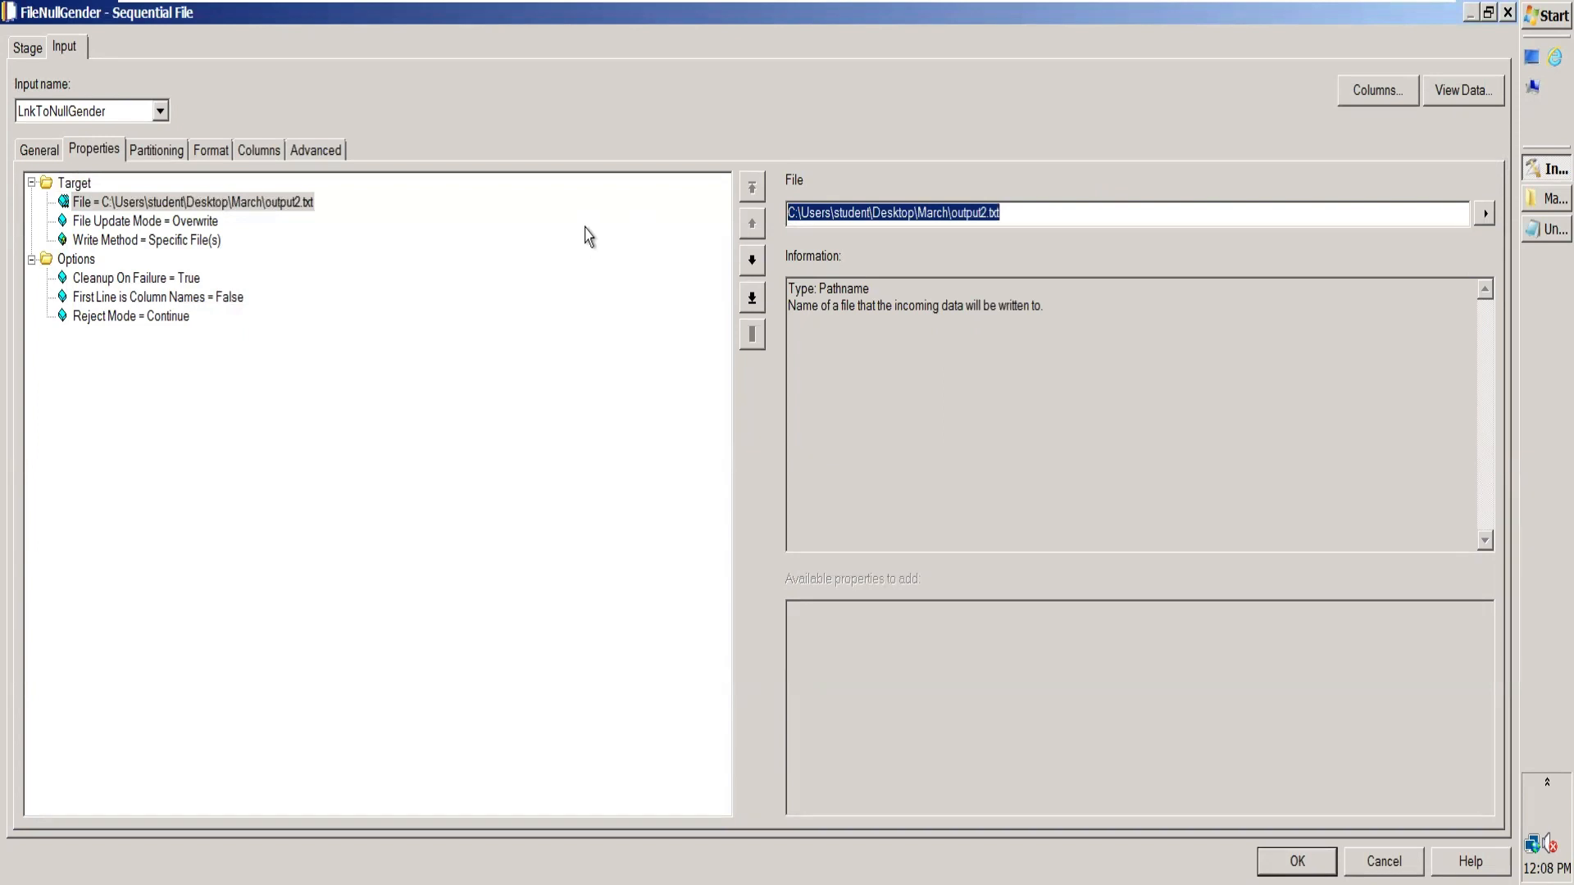
pyautogui.press('Return')
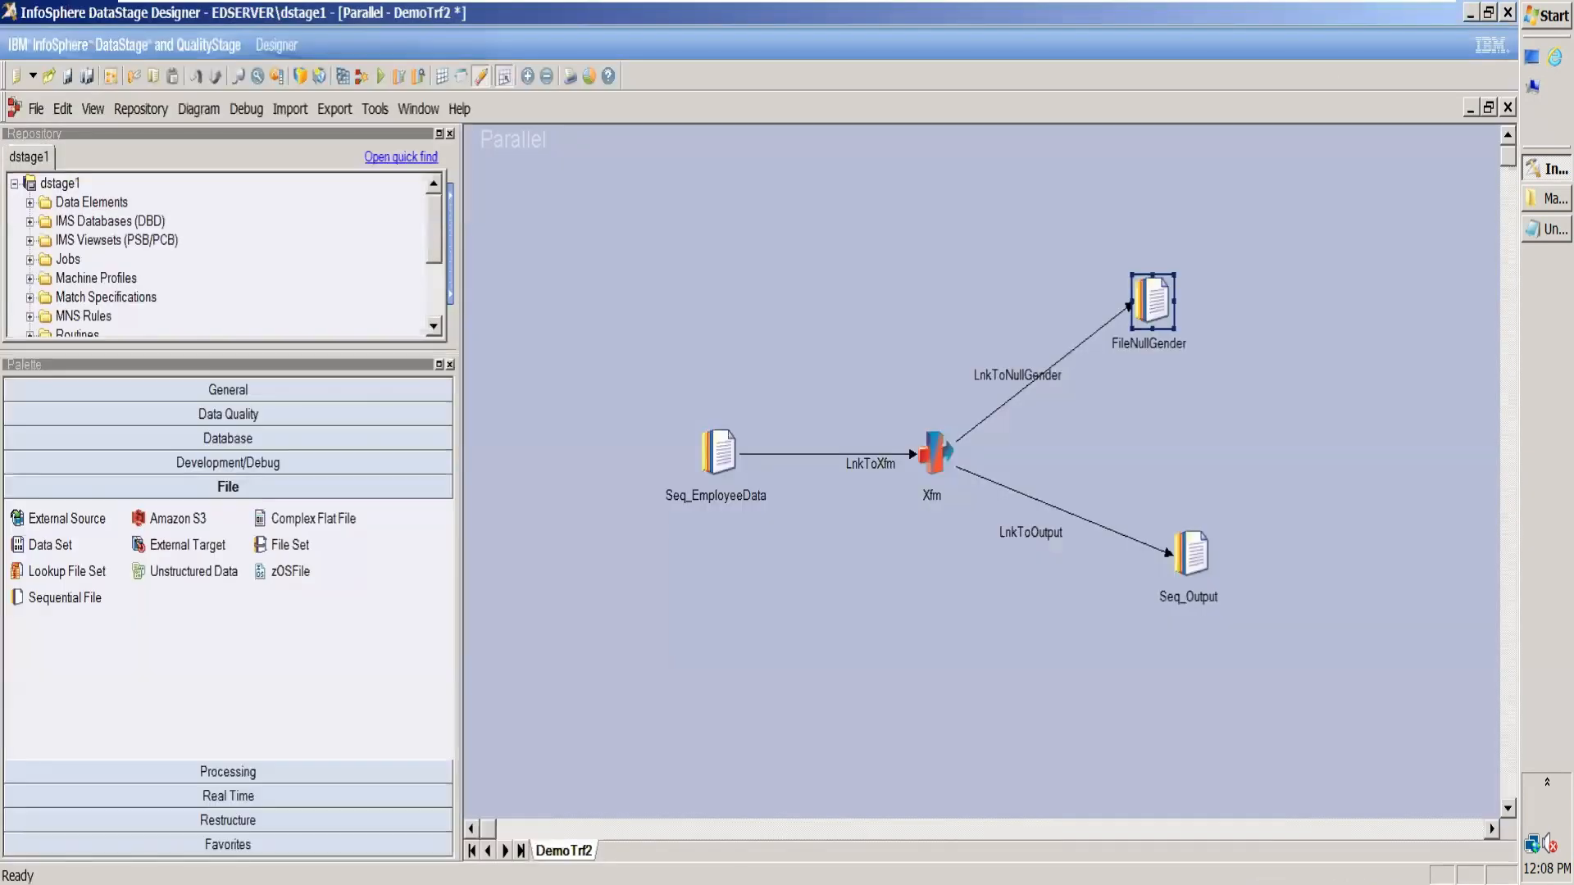
# Step: Set Seq_Output's target file to C:\Users\student\Desktop\March\output1.txt by pasting the copied path and changing the file number
pyautogui.doubleClick(1208, 547)
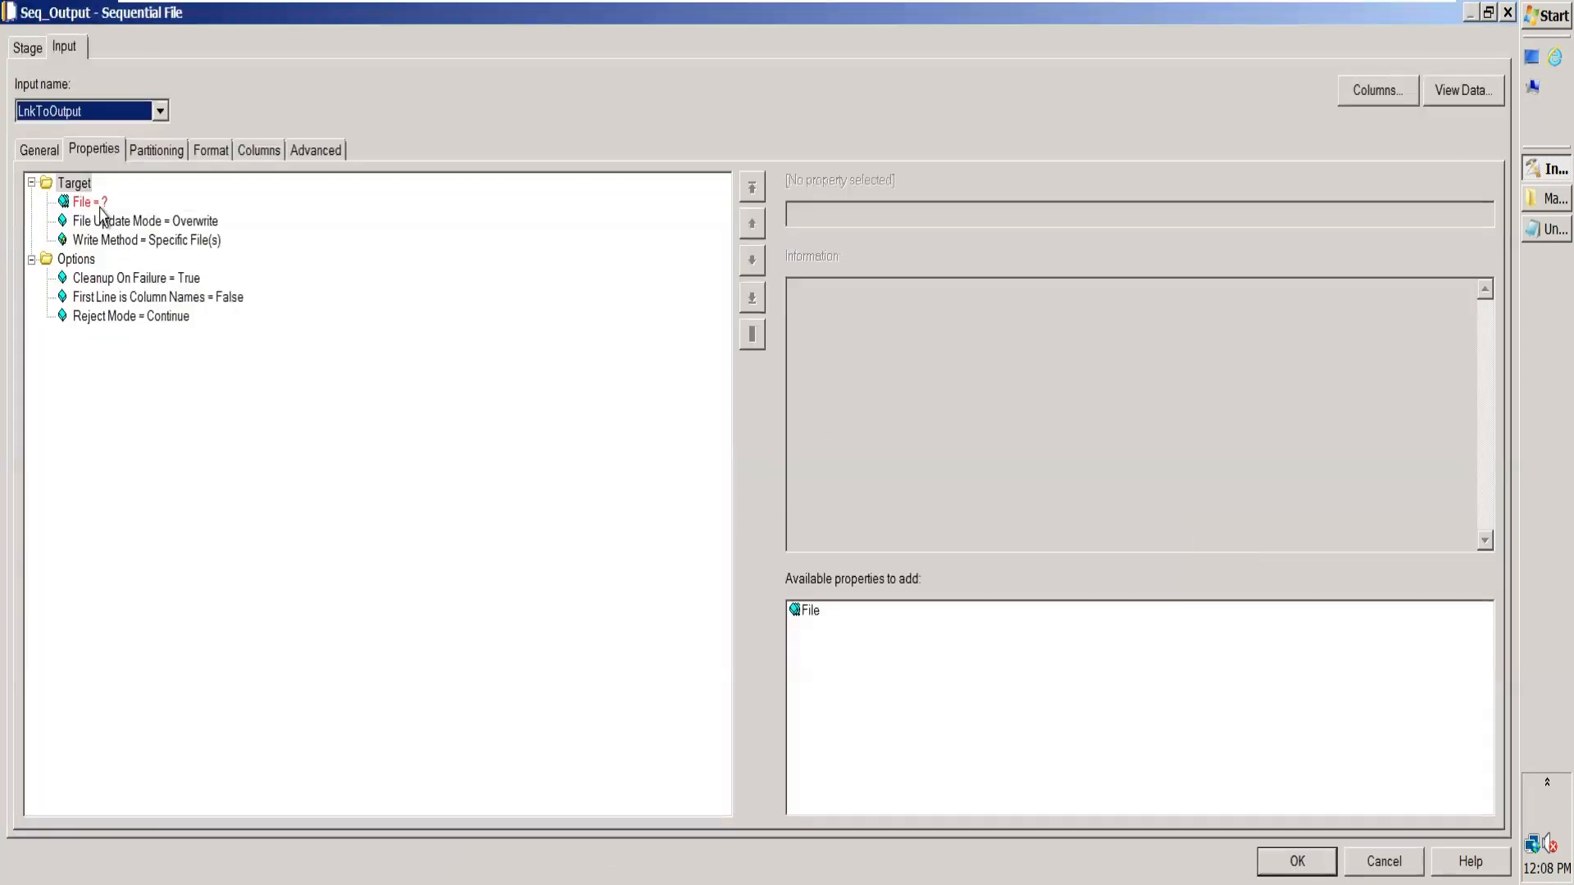
pyautogui.rightClick(98, 207)
pyautogui.click(918, 215)
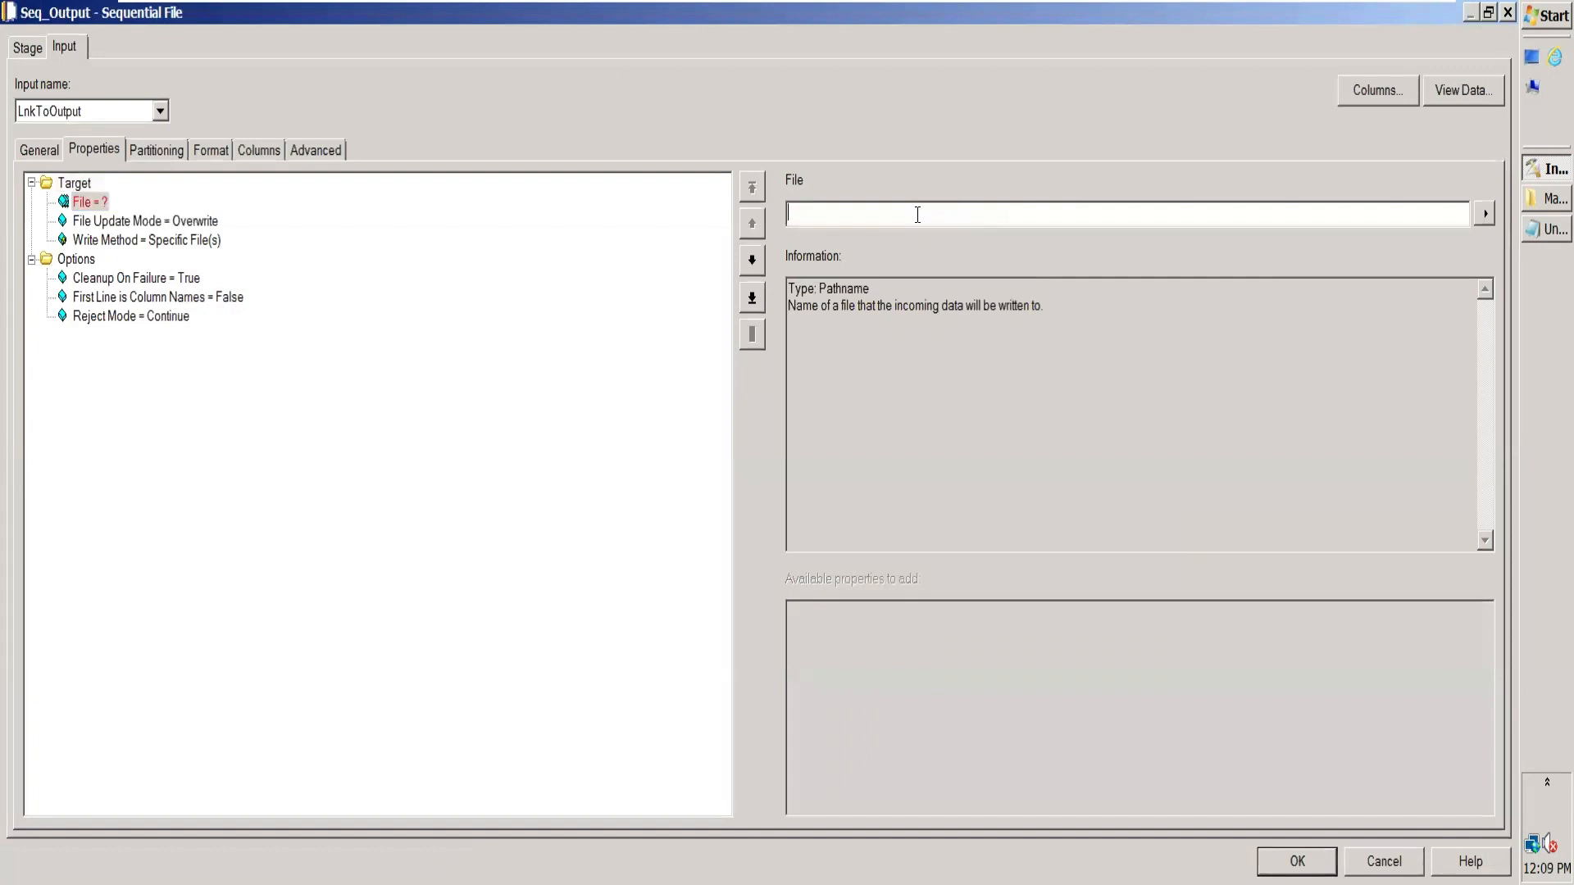
pyautogui.hotkey('ctrl', 'v')
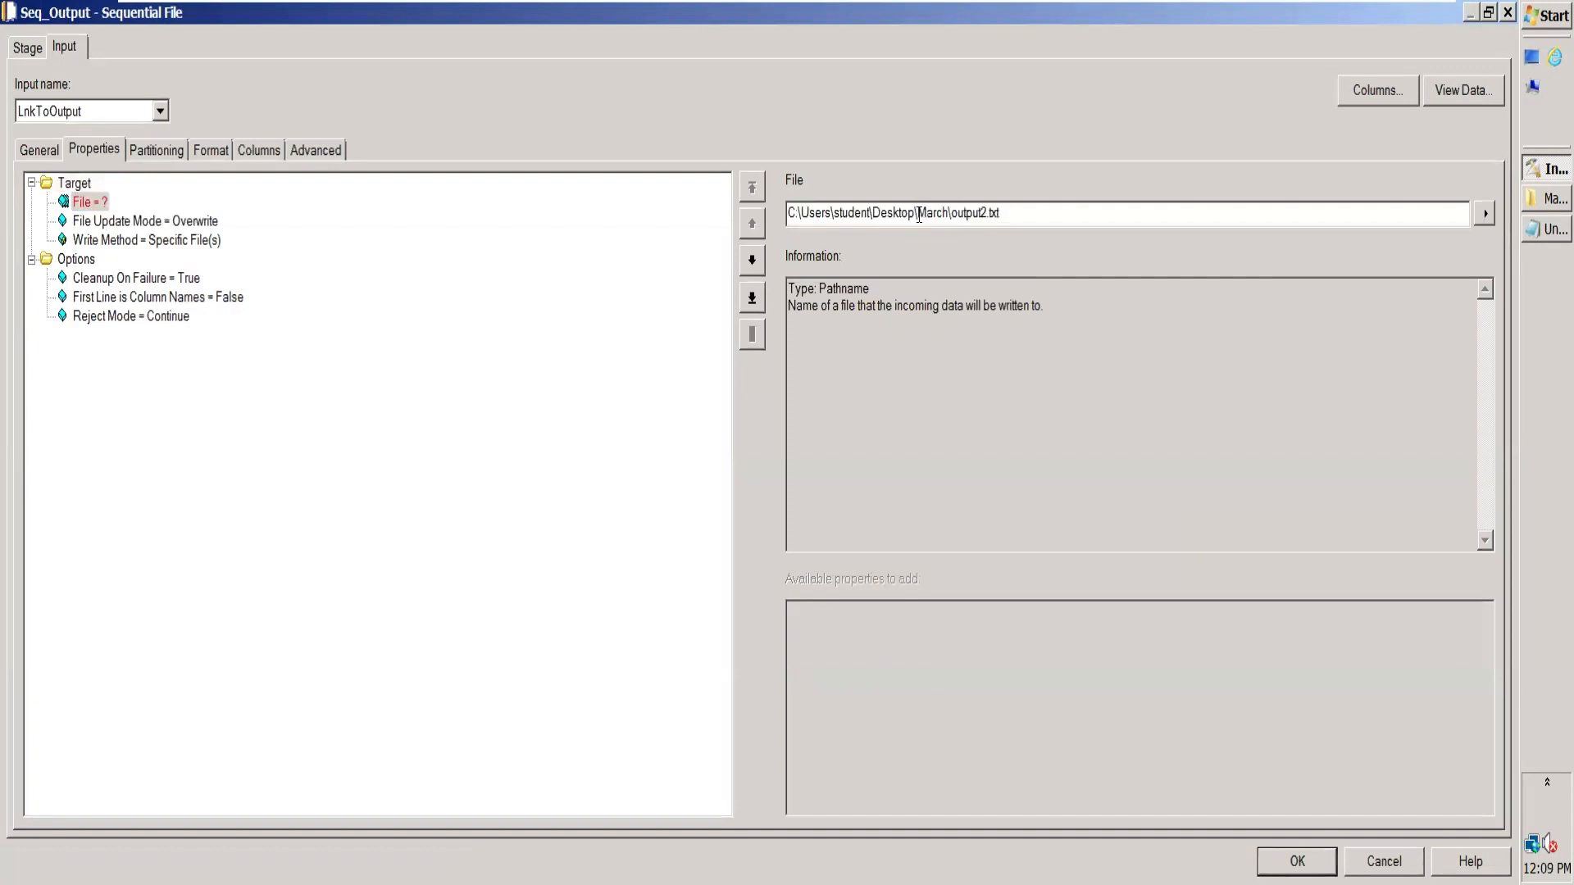
pyautogui.click(988, 212)
pyautogui.press('BackSpace')
pyautogui.write('1')
pyautogui.click(183, 280)
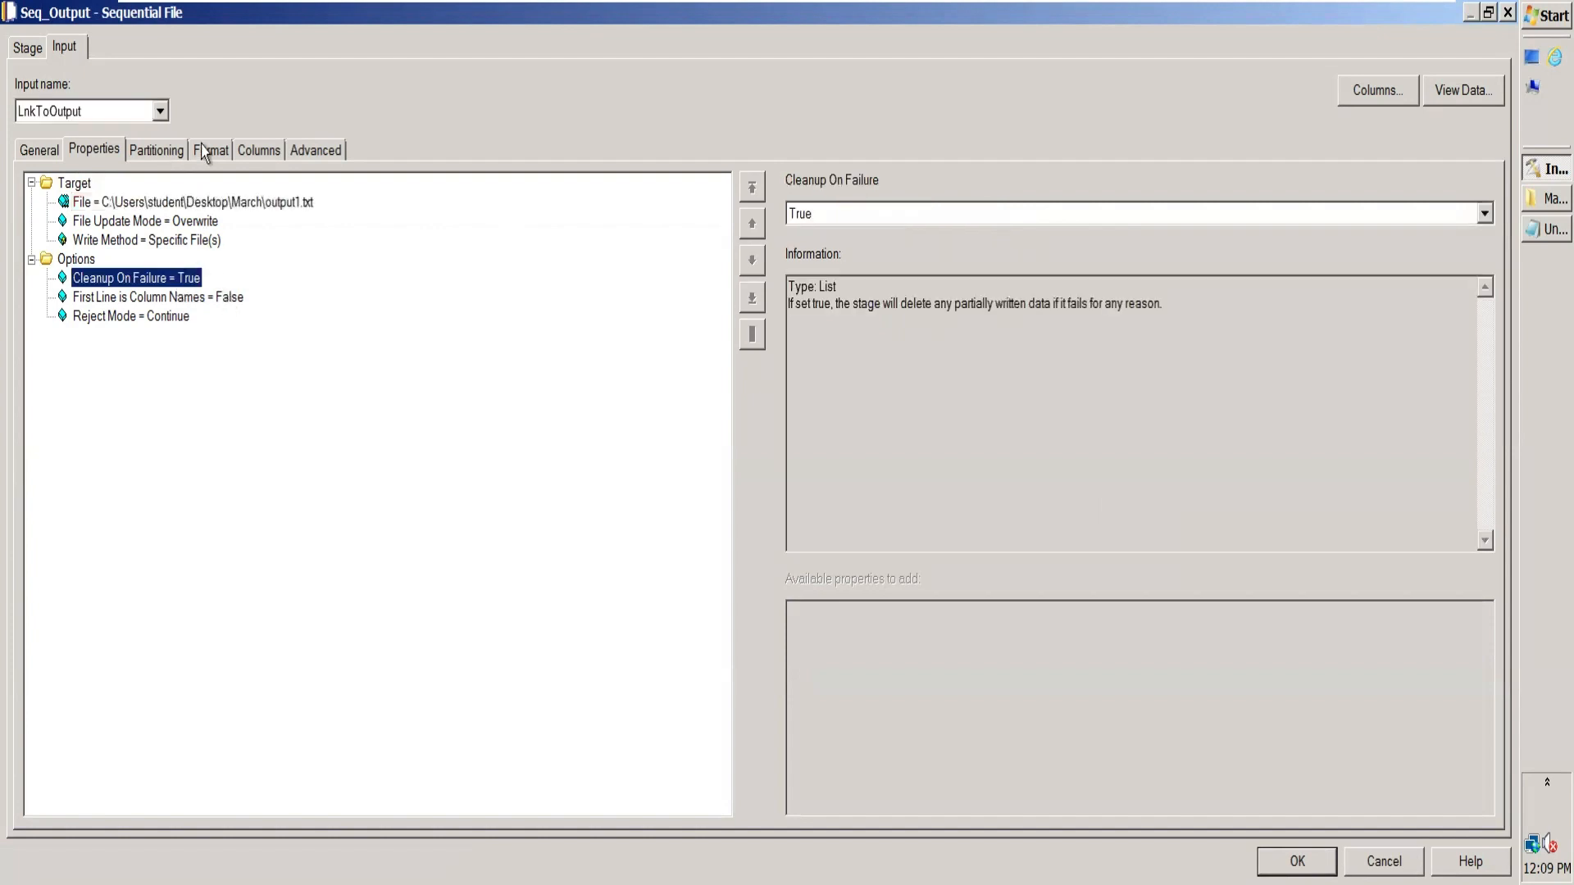
# Step: Set Seq_Output's field format to delimiter tab and quote none, and accept the stage settings
pyautogui.click(206, 150)
pyautogui.click(156, 258)
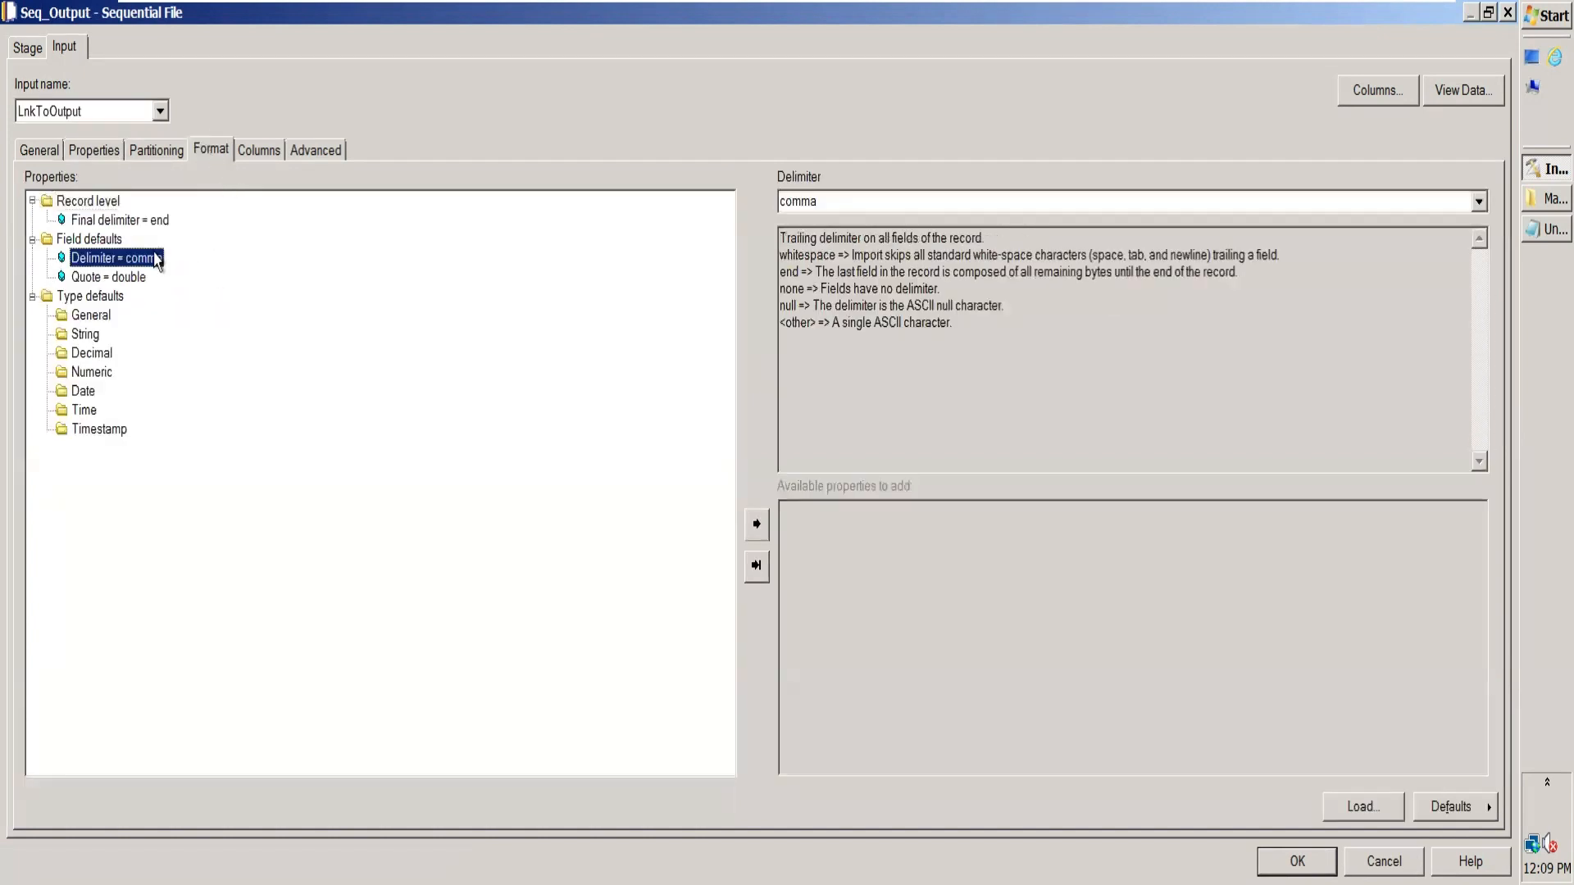
pyautogui.click(1480, 201)
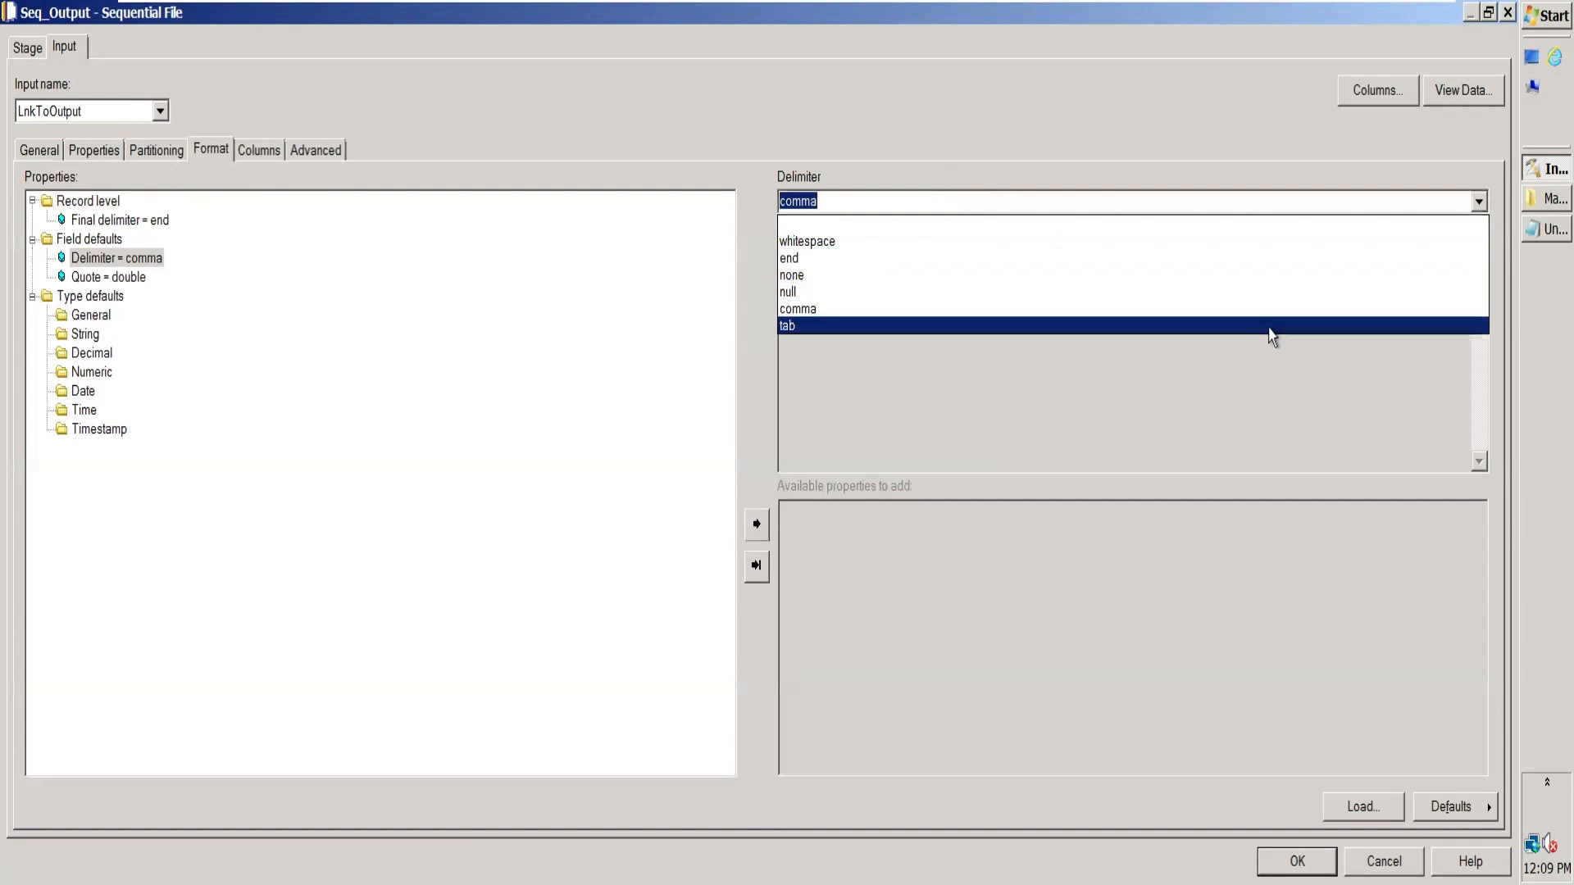
pyautogui.click(1270, 326)
pyautogui.click(136, 277)
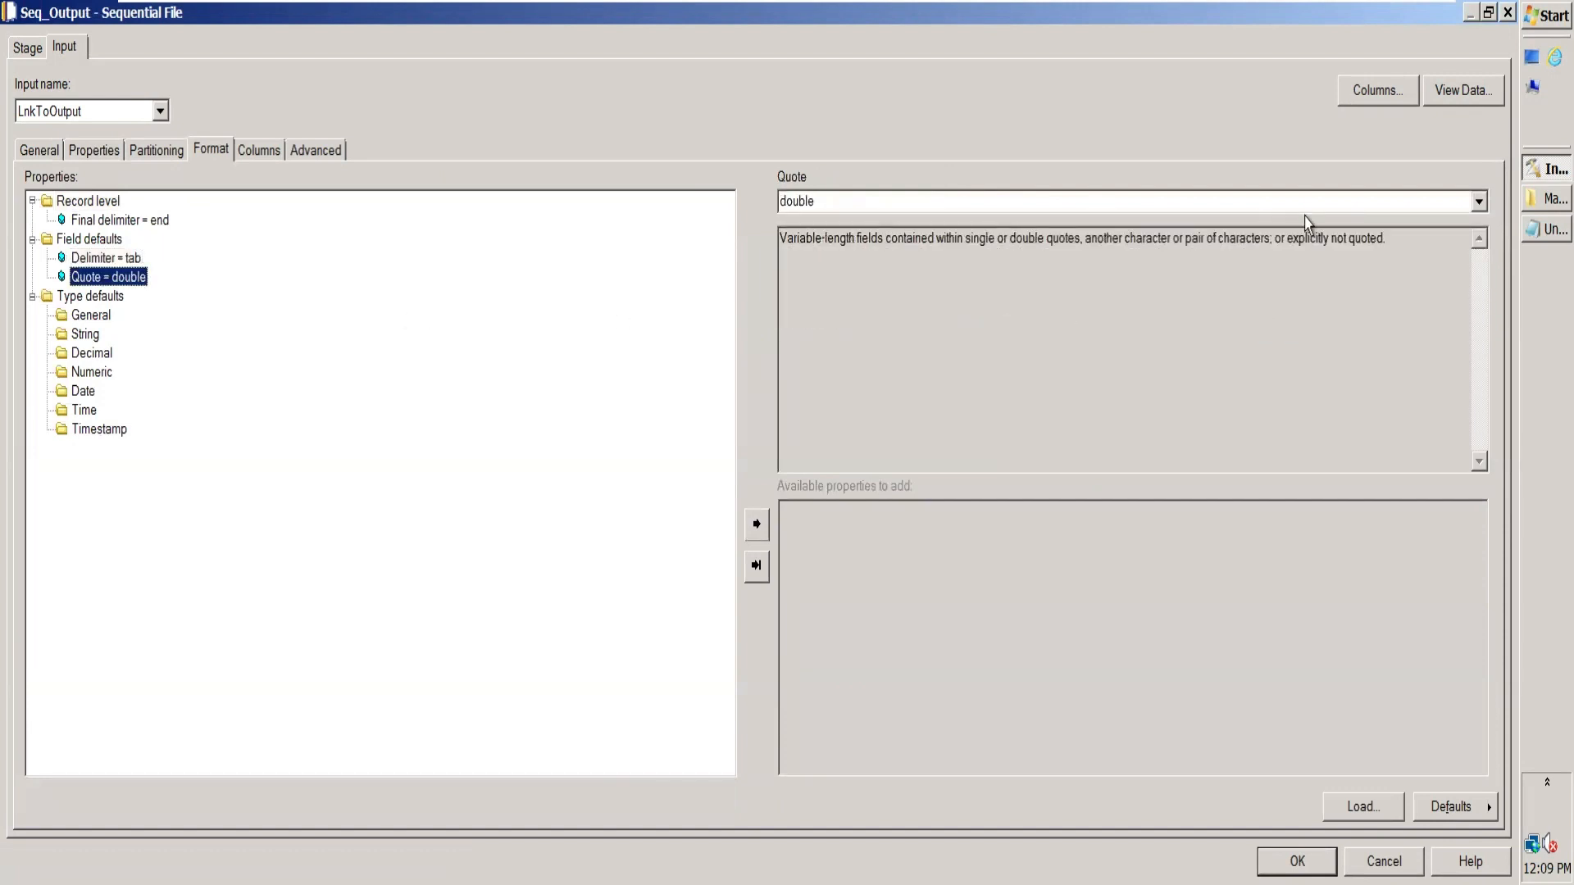
pyautogui.click(1479, 201)
pyautogui.click(1245, 276)
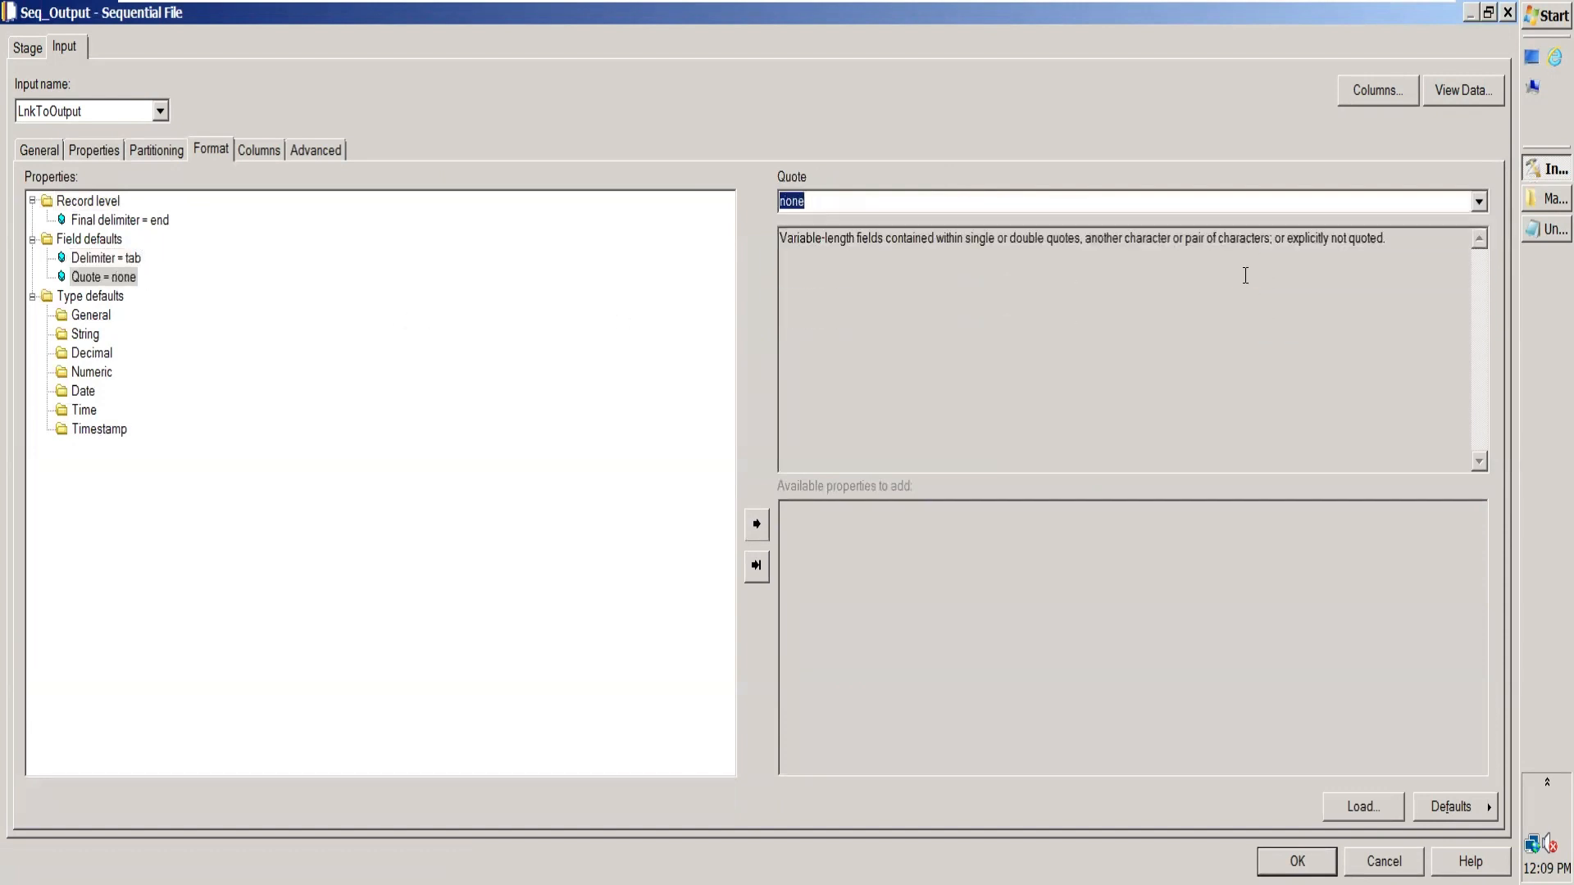
pyautogui.click(1297, 861)
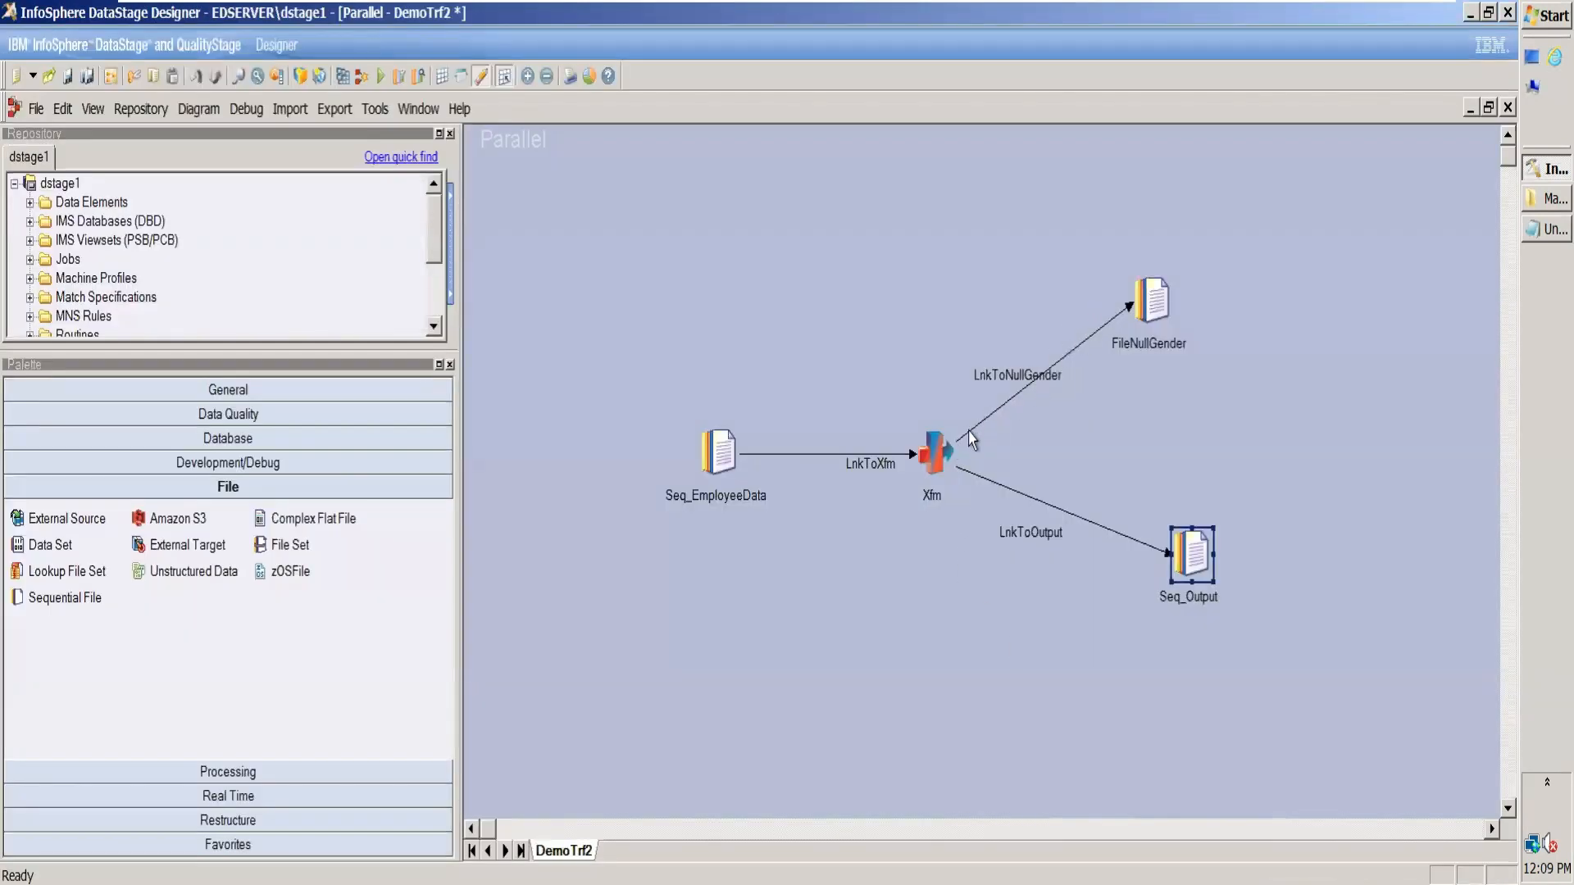
# Step: Change the LnkToNullGender Gender derivation in Xfm to the constant "Gender is blank" and save the Transformer stage
pyautogui.doubleClick(931, 454)
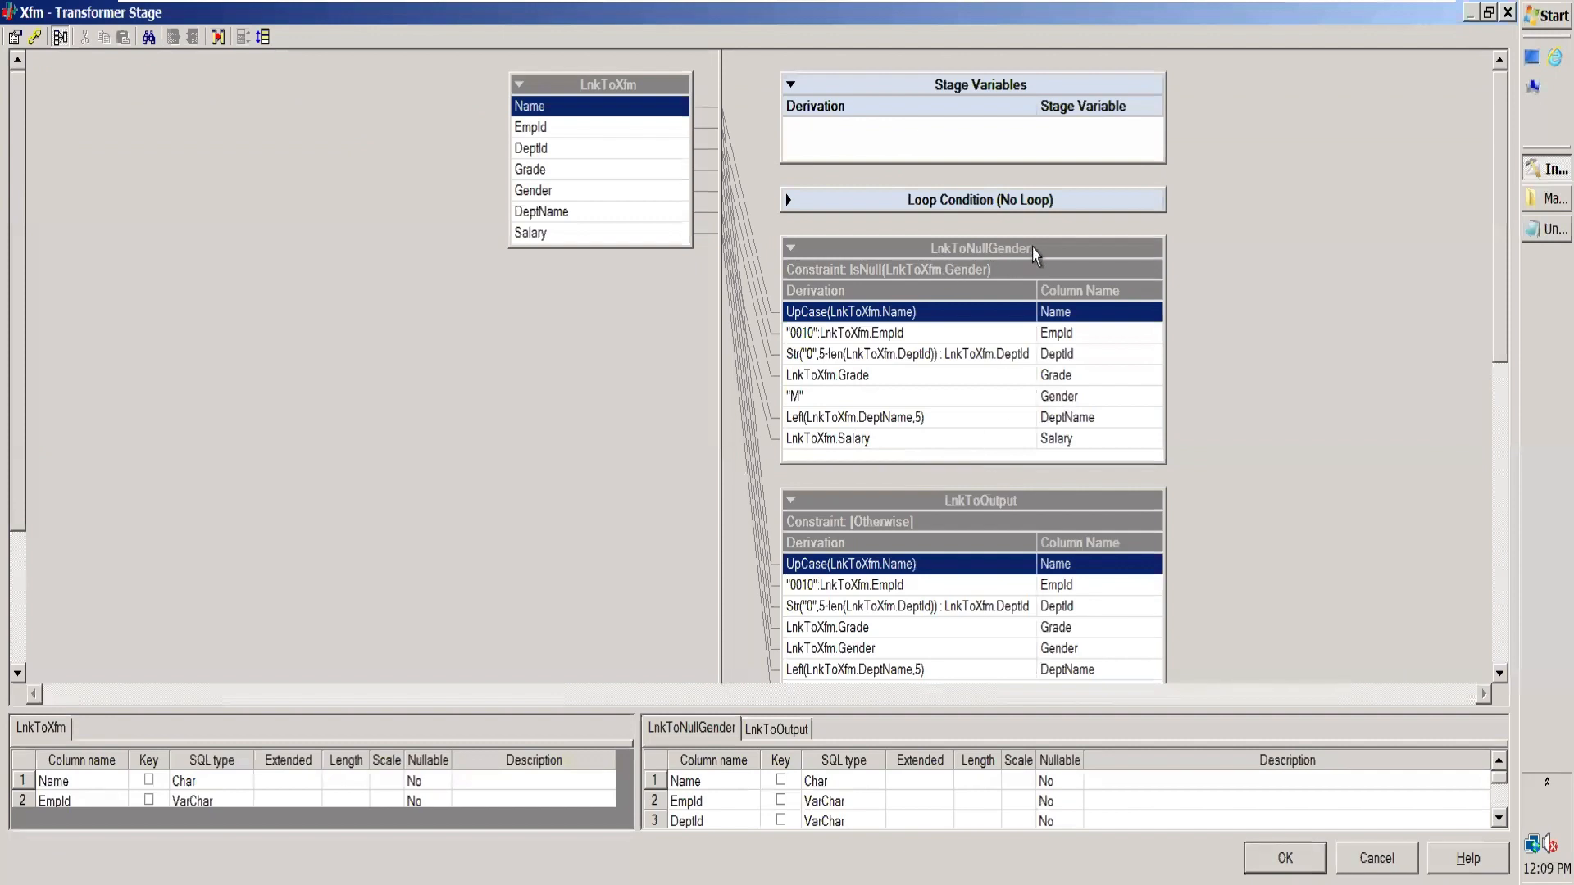
pyautogui.click(1100, 400)
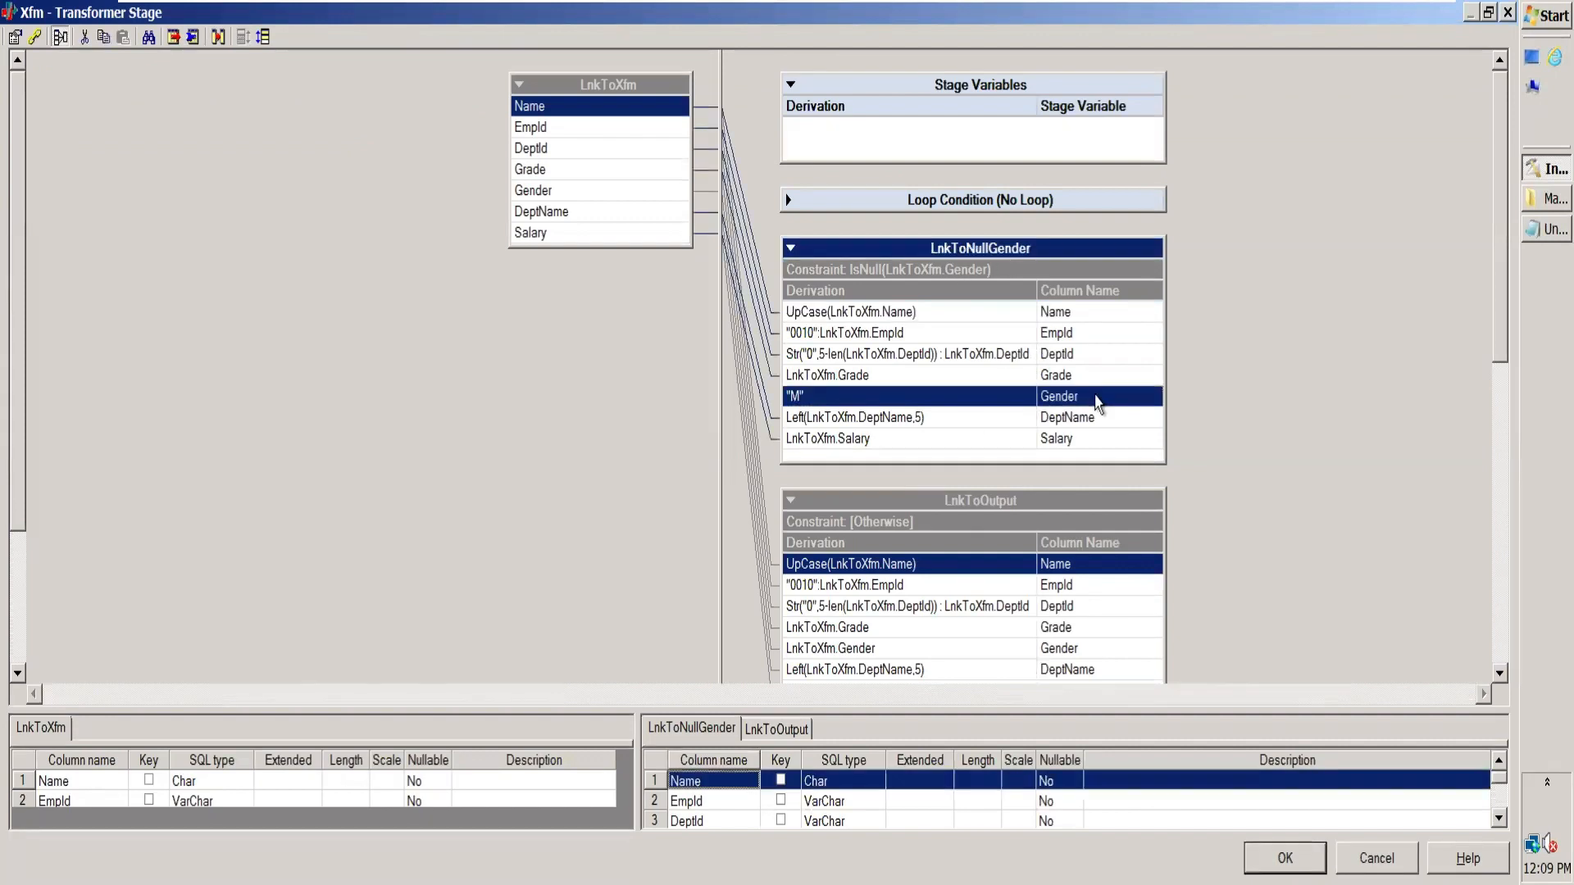
pyautogui.doubleClick(799, 397)
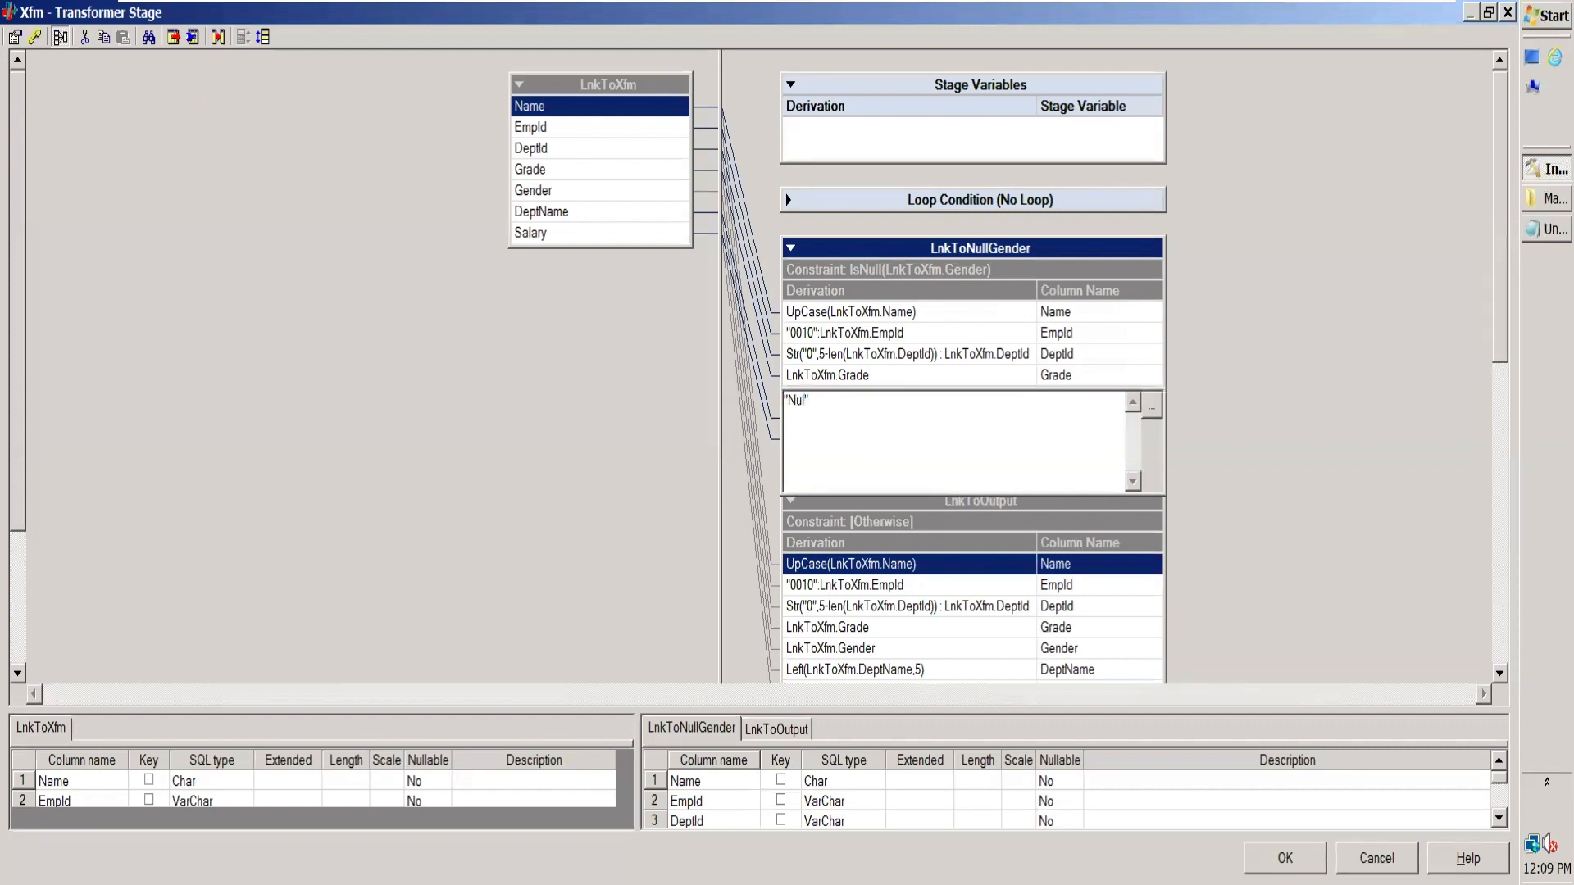
pyautogui.write('Gender is blank')
pyautogui.click(922, 376)
pyautogui.click(848, 398)
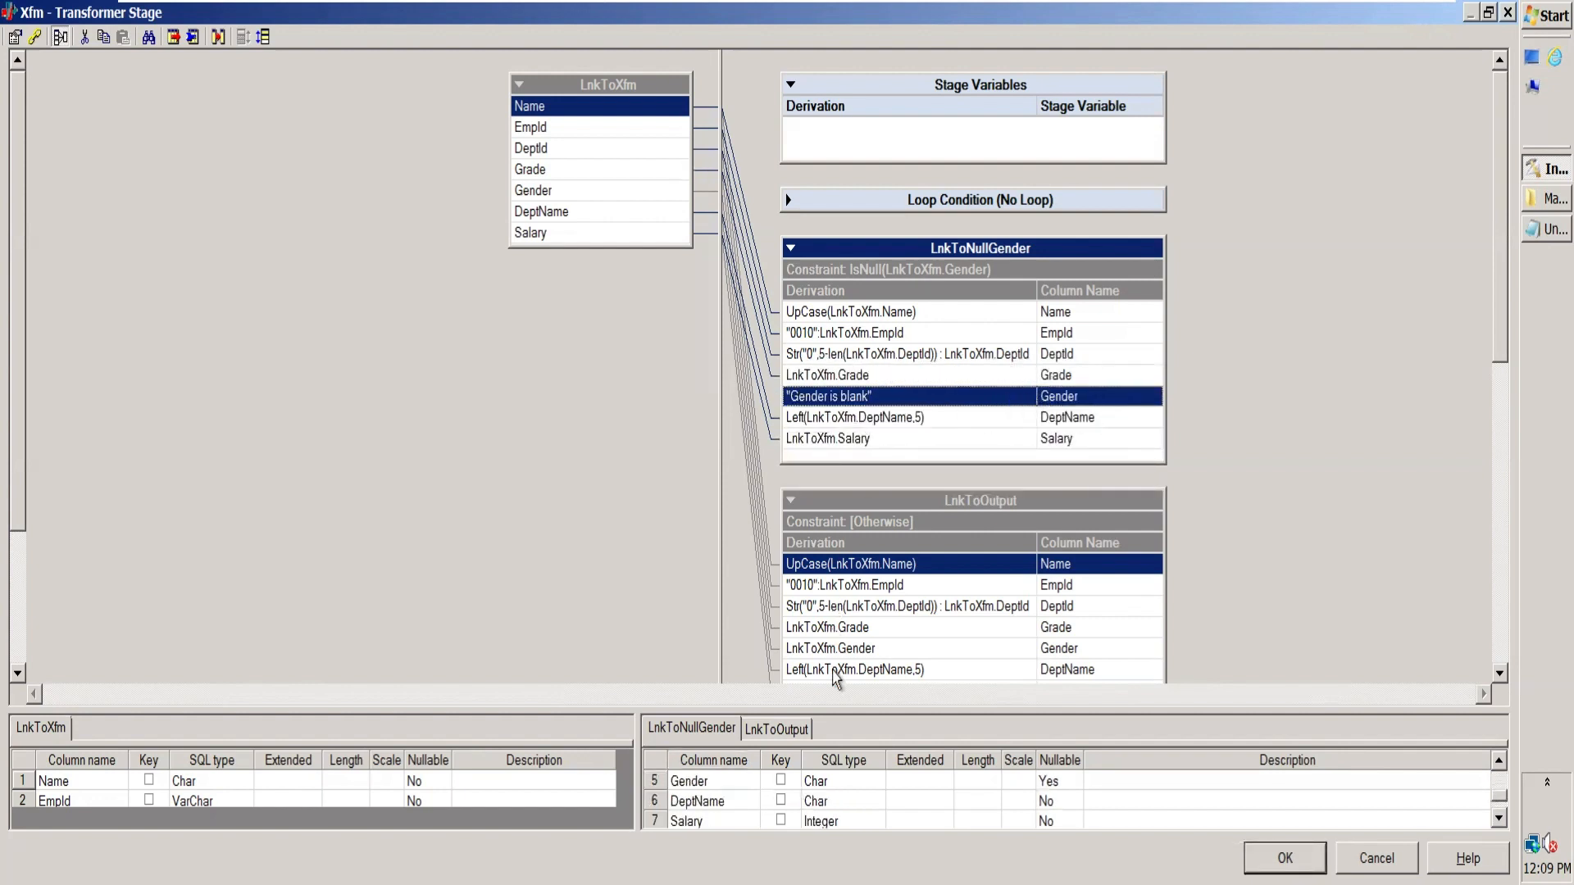
pyautogui.click(906, 650)
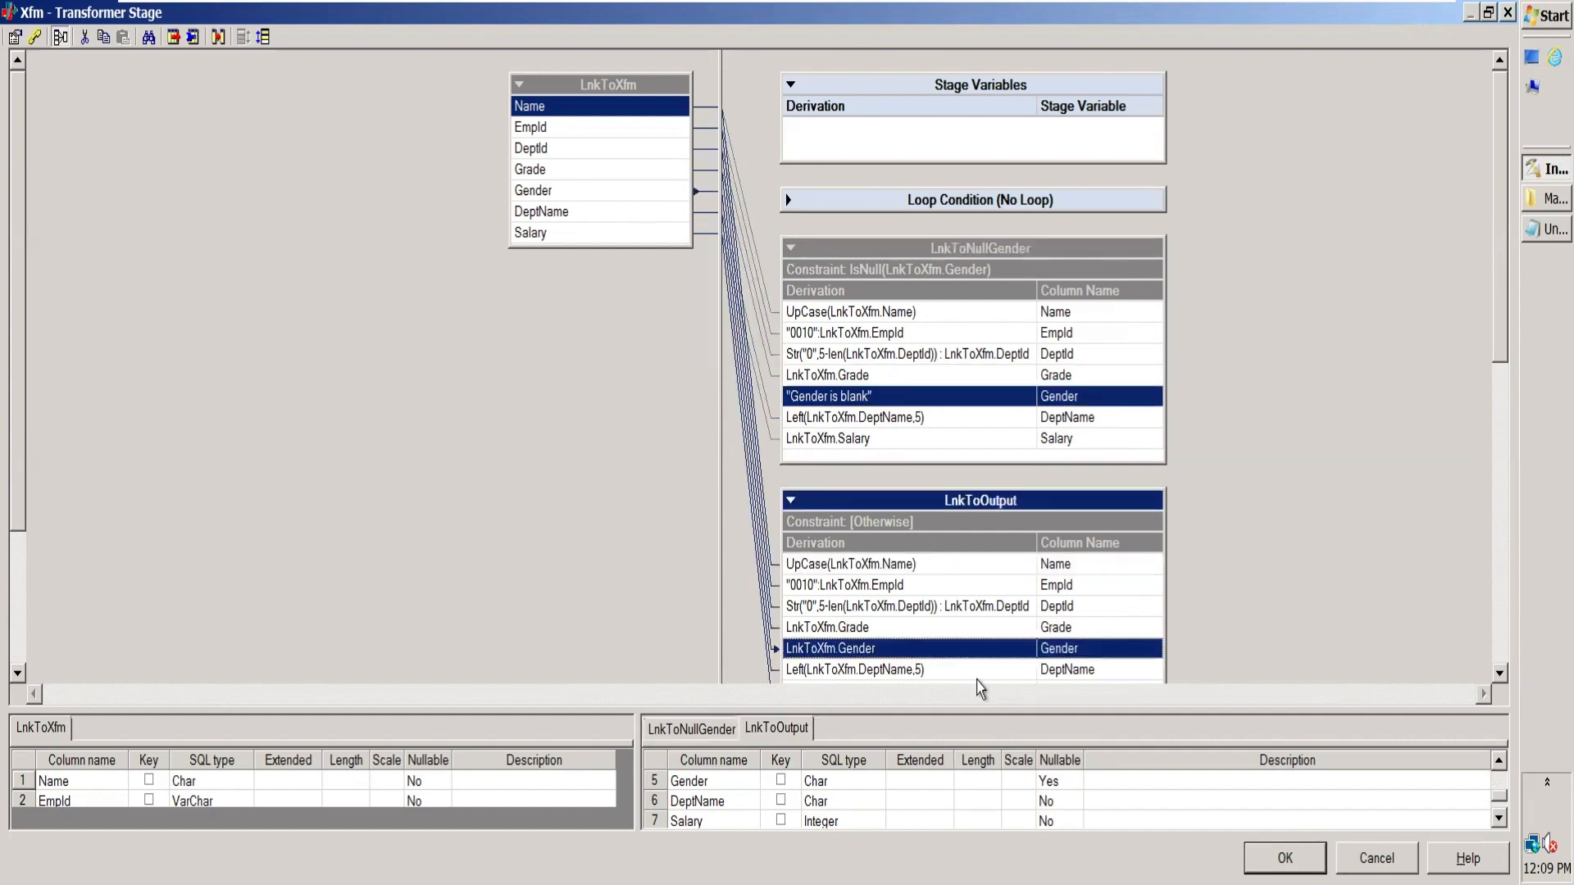
pyautogui.click(1285, 858)
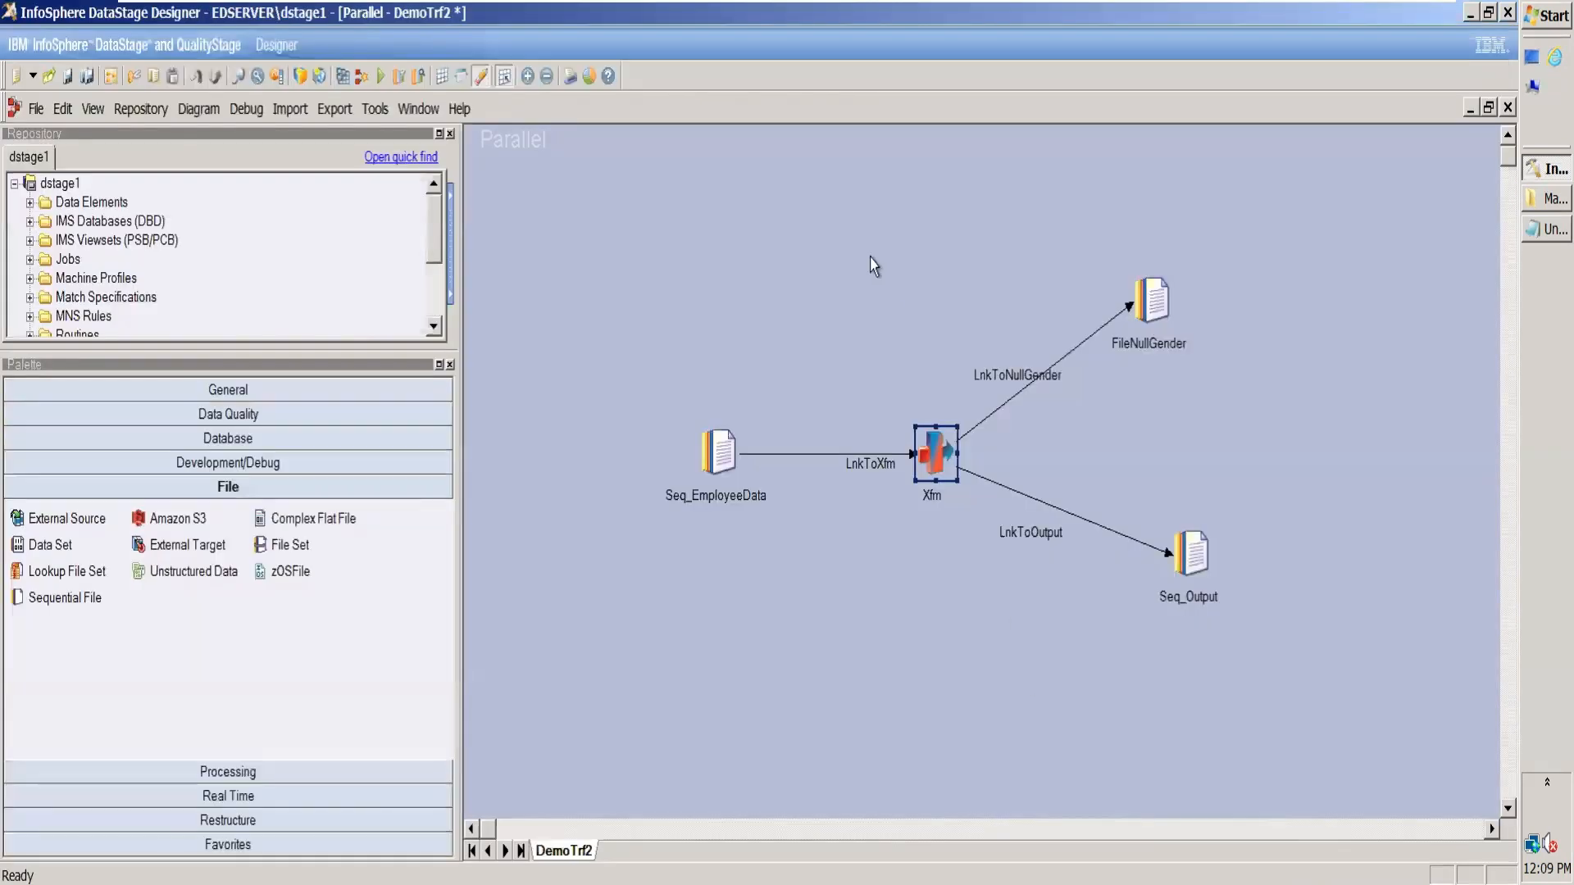
# Step: Compile the DemoTrf2 job and run it with no warning limit
pyautogui.click(344, 76)
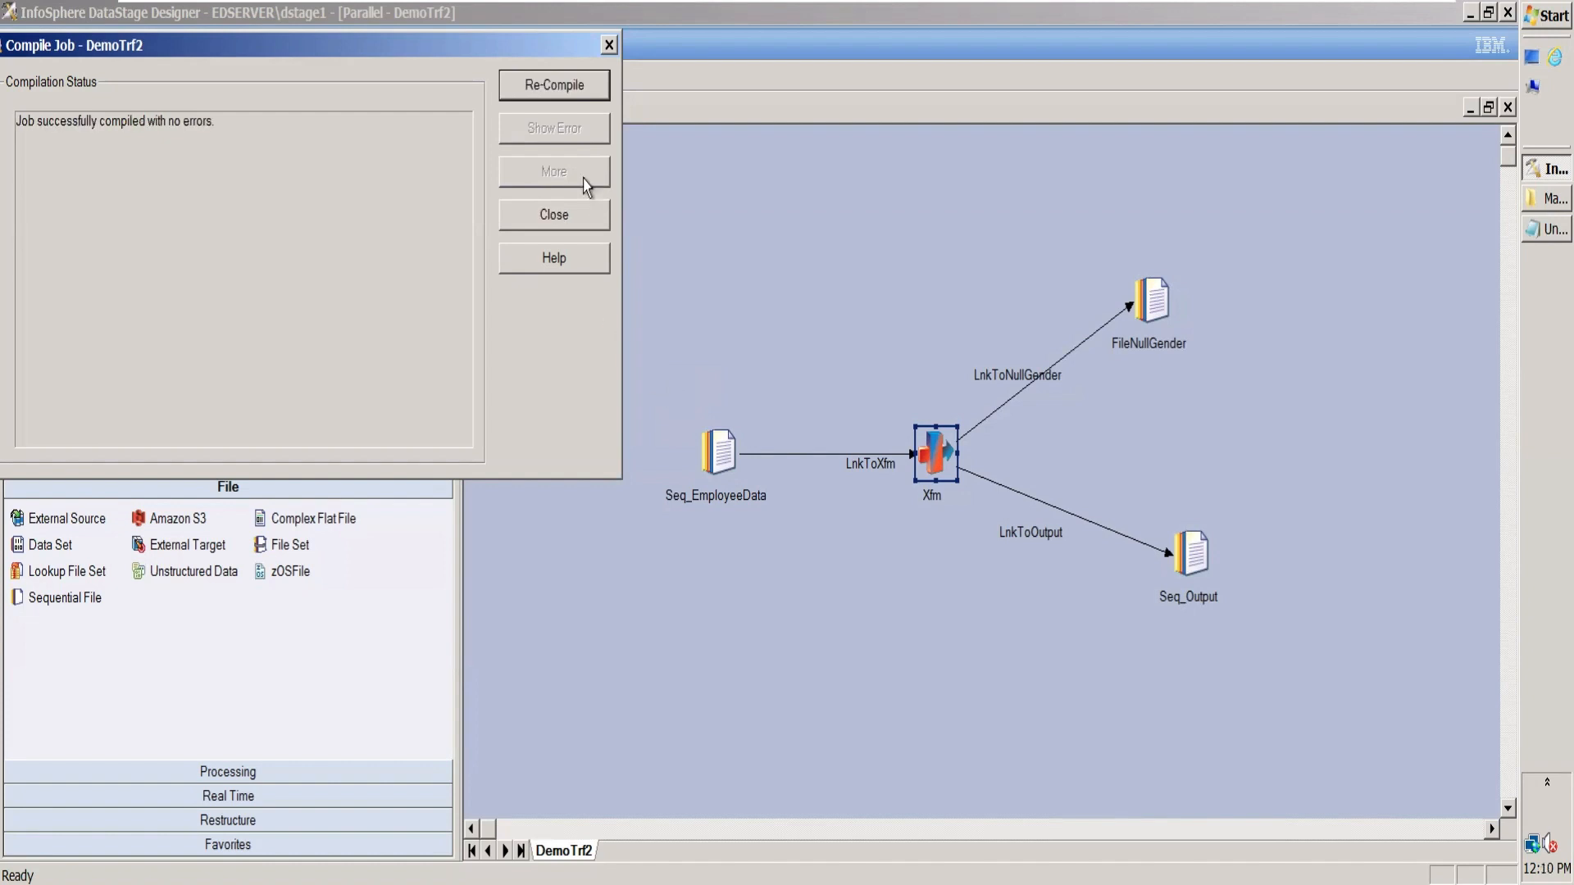
pyautogui.click(566, 213)
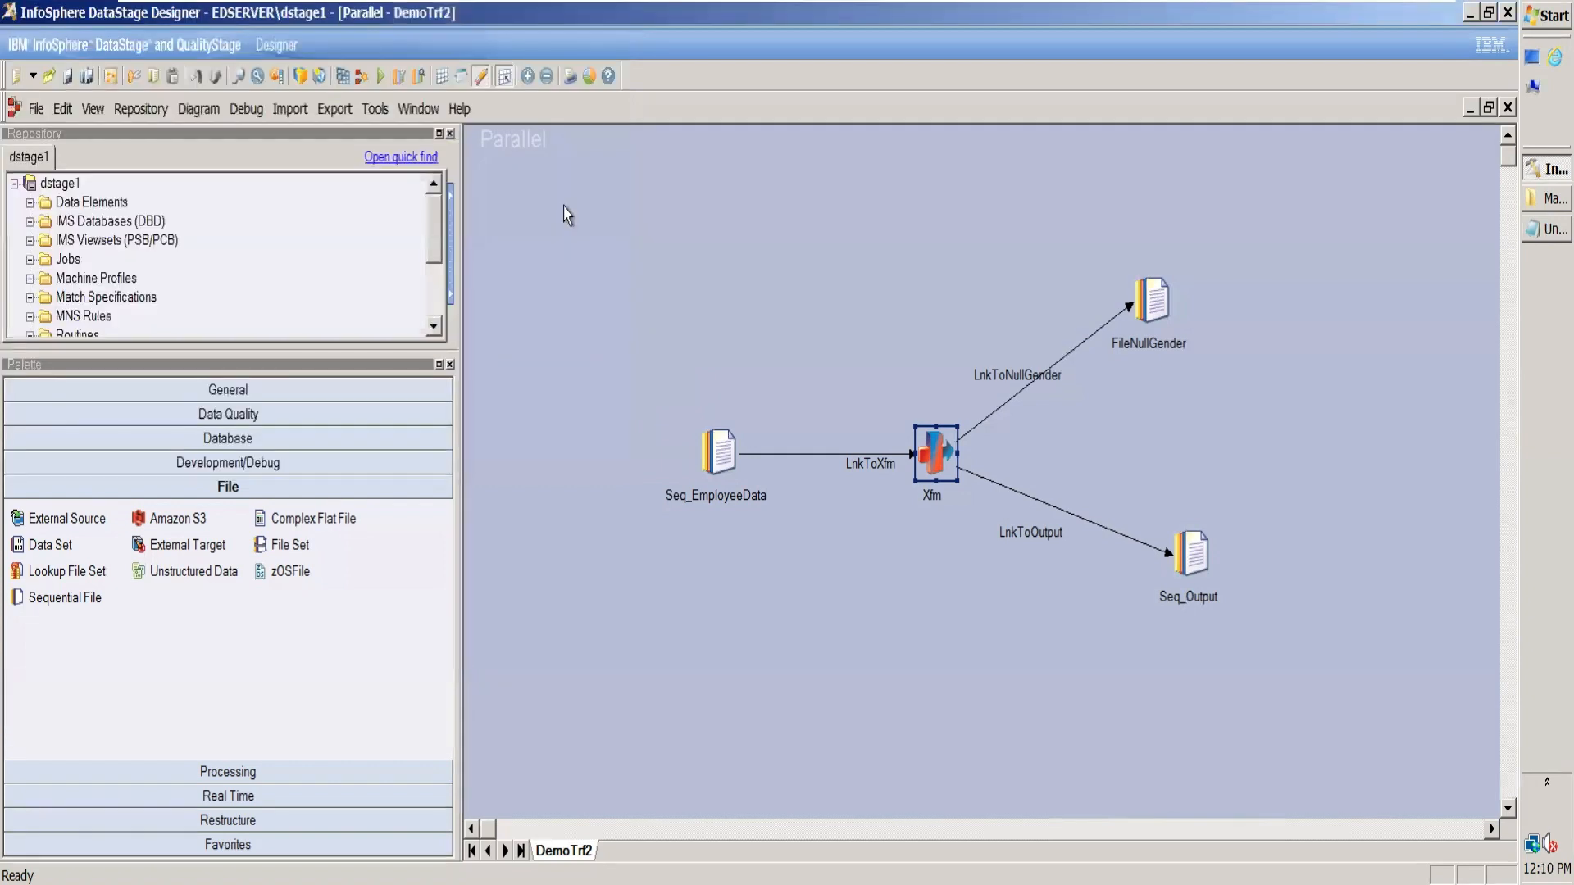
pyautogui.click(381, 77)
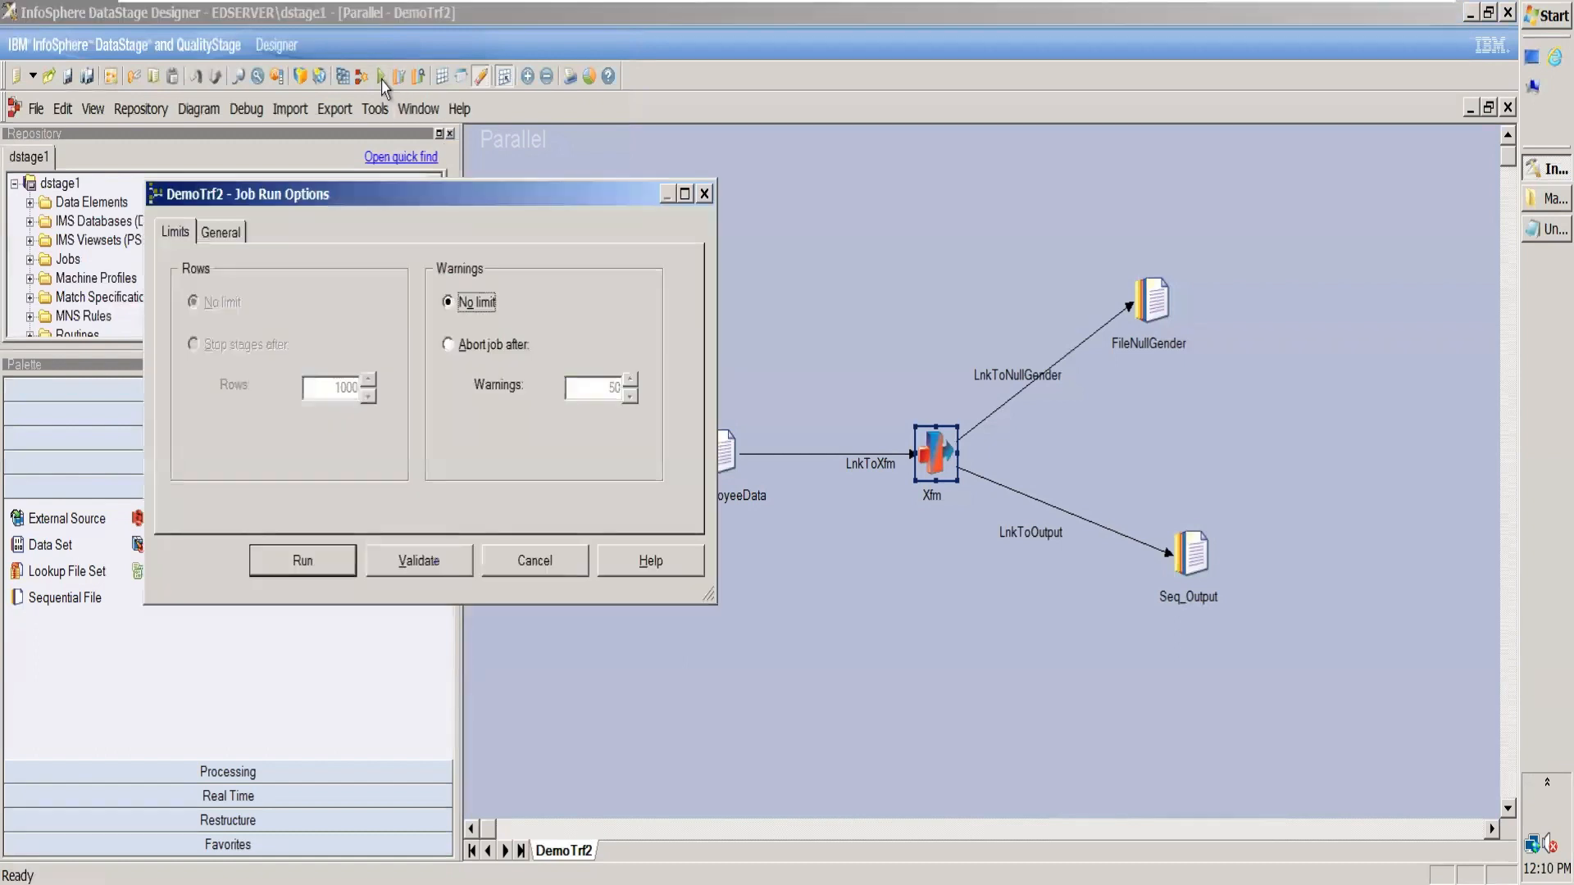
pyautogui.click(310, 566)
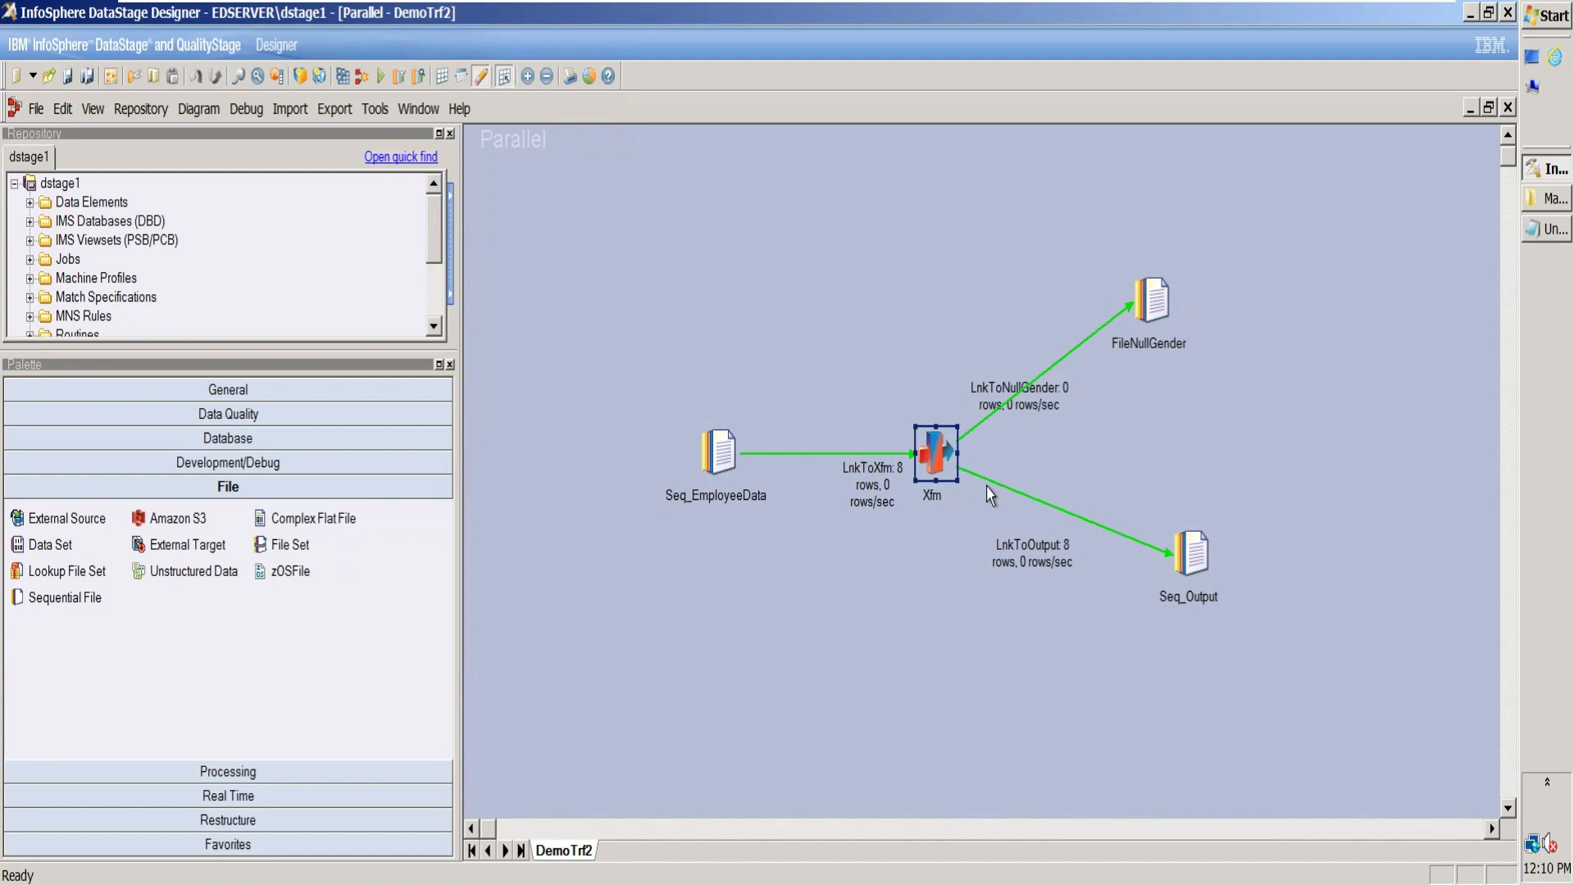
# Step: Switch to the March folder and open Employee_Full.txt in Notepad to examine the gender values in its rows, then close the file
pyautogui.click(1533, 234)
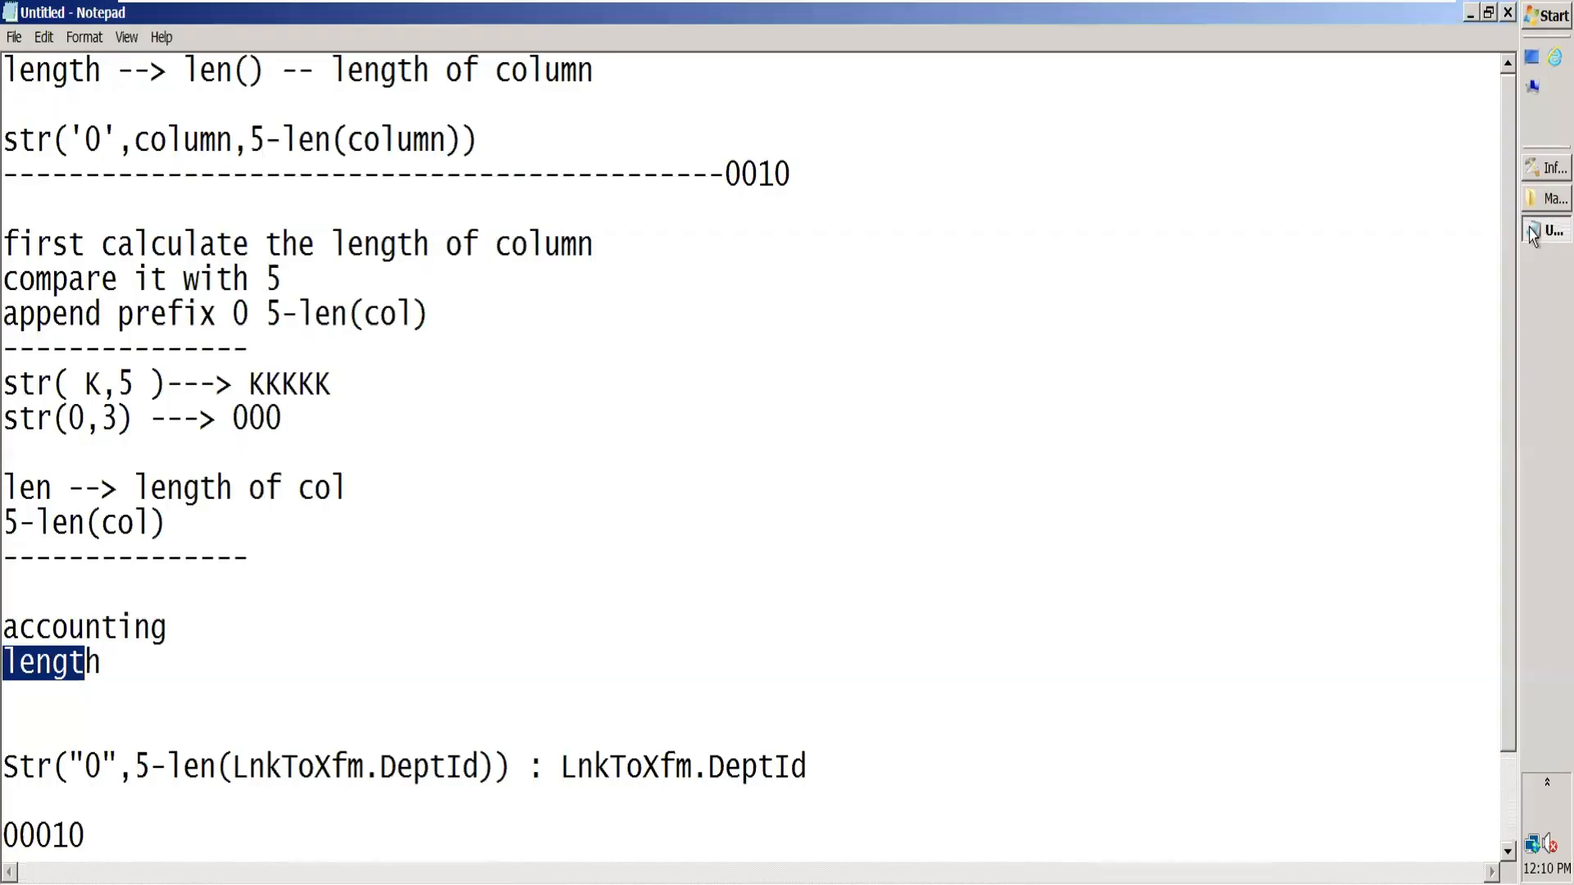
pyautogui.click(1547, 199)
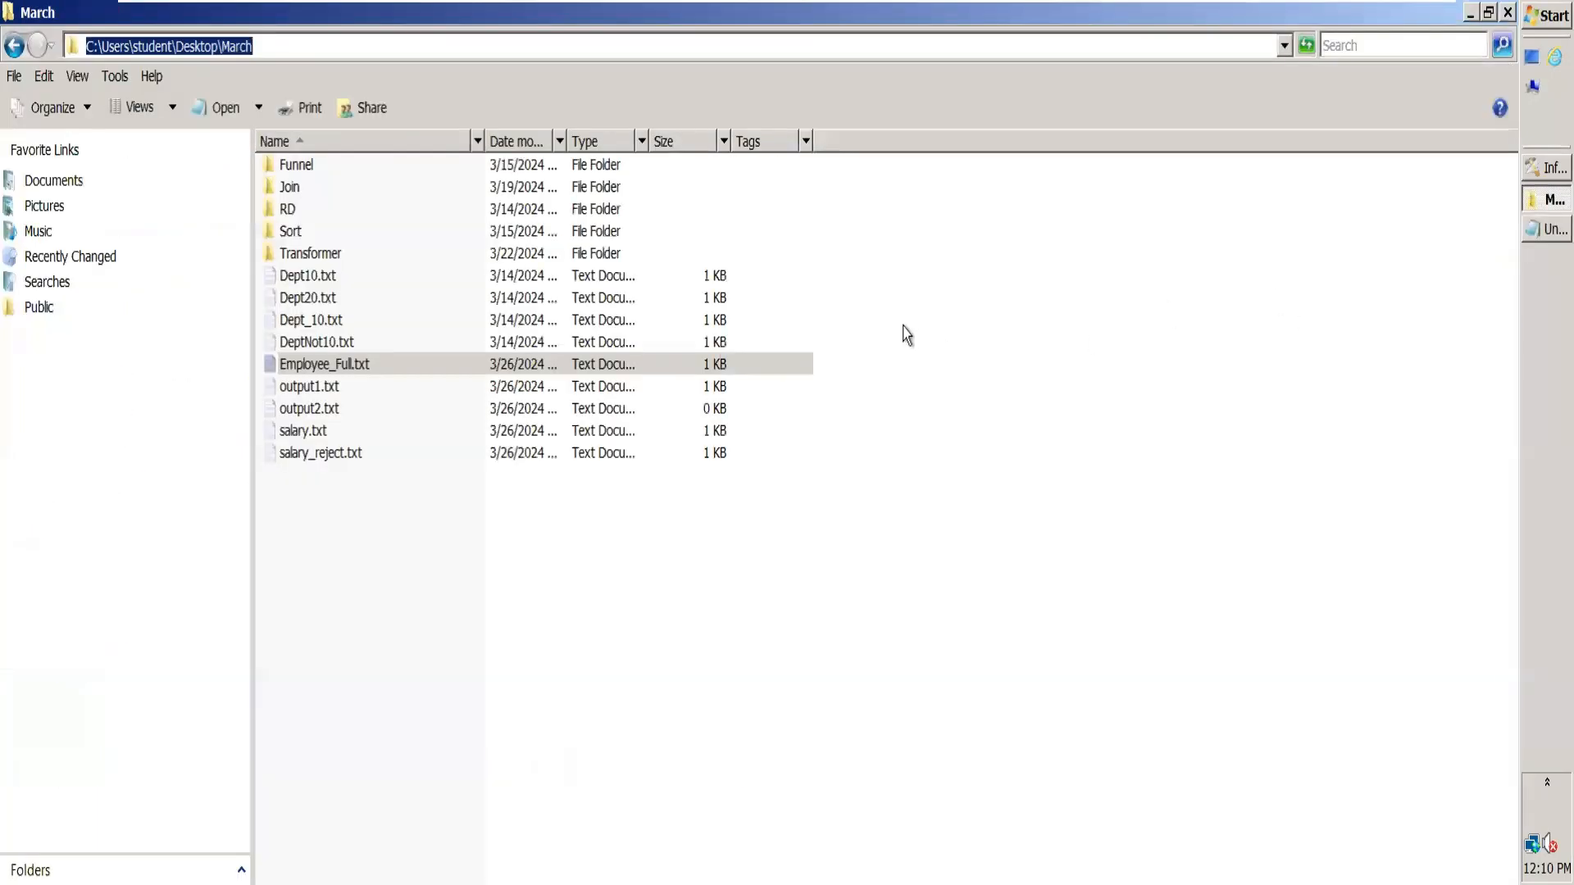
pyautogui.doubleClick(418, 366)
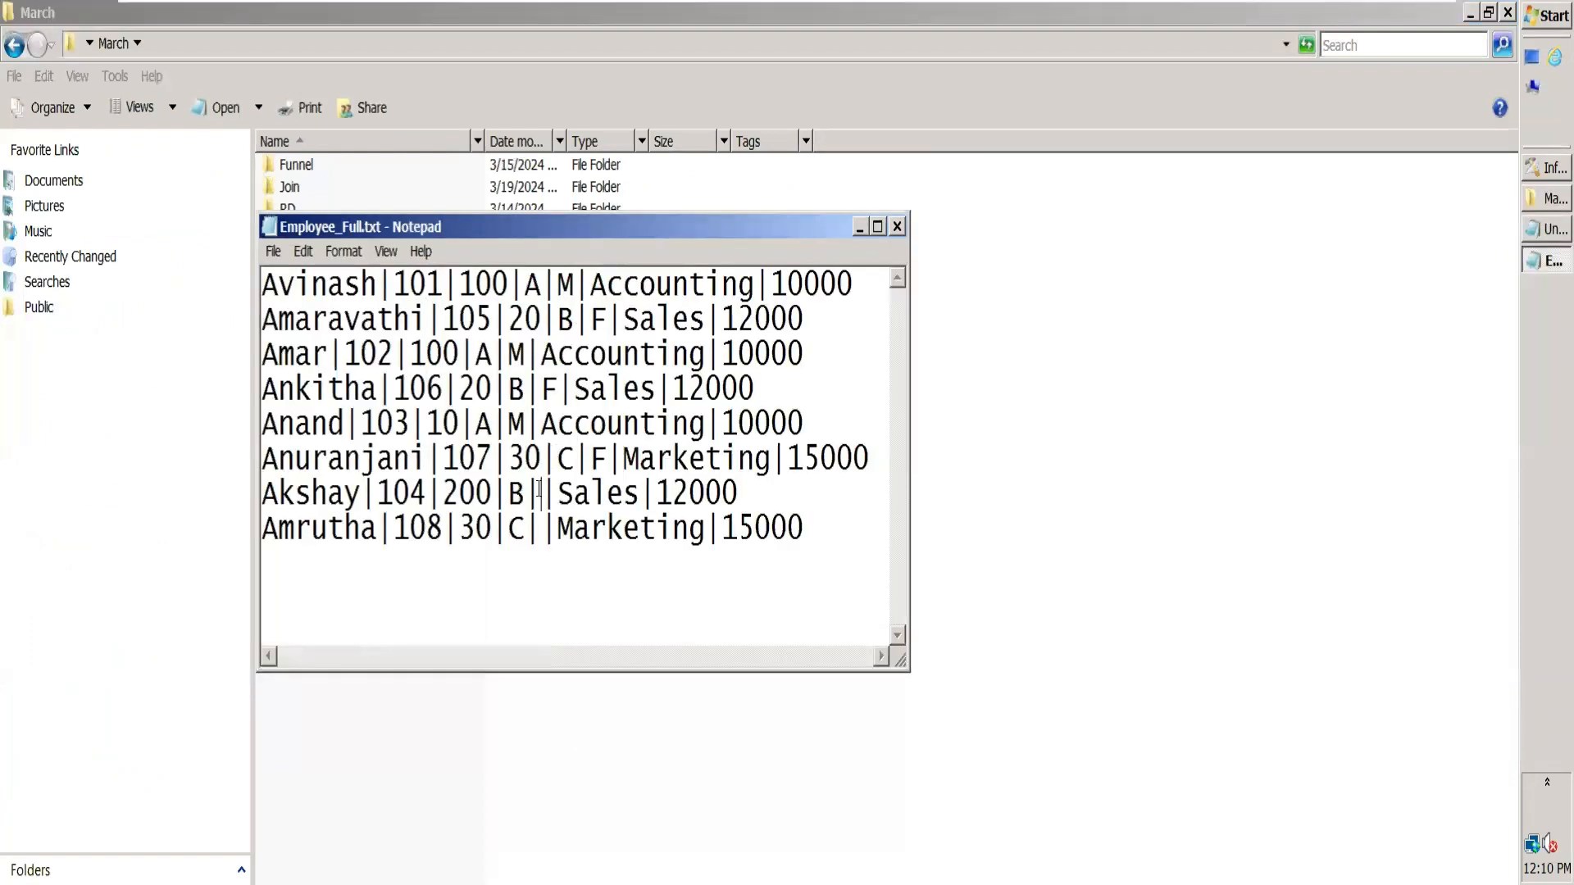
pyautogui.moveTo(783, 529); pyautogui.dragTo(481, 259)
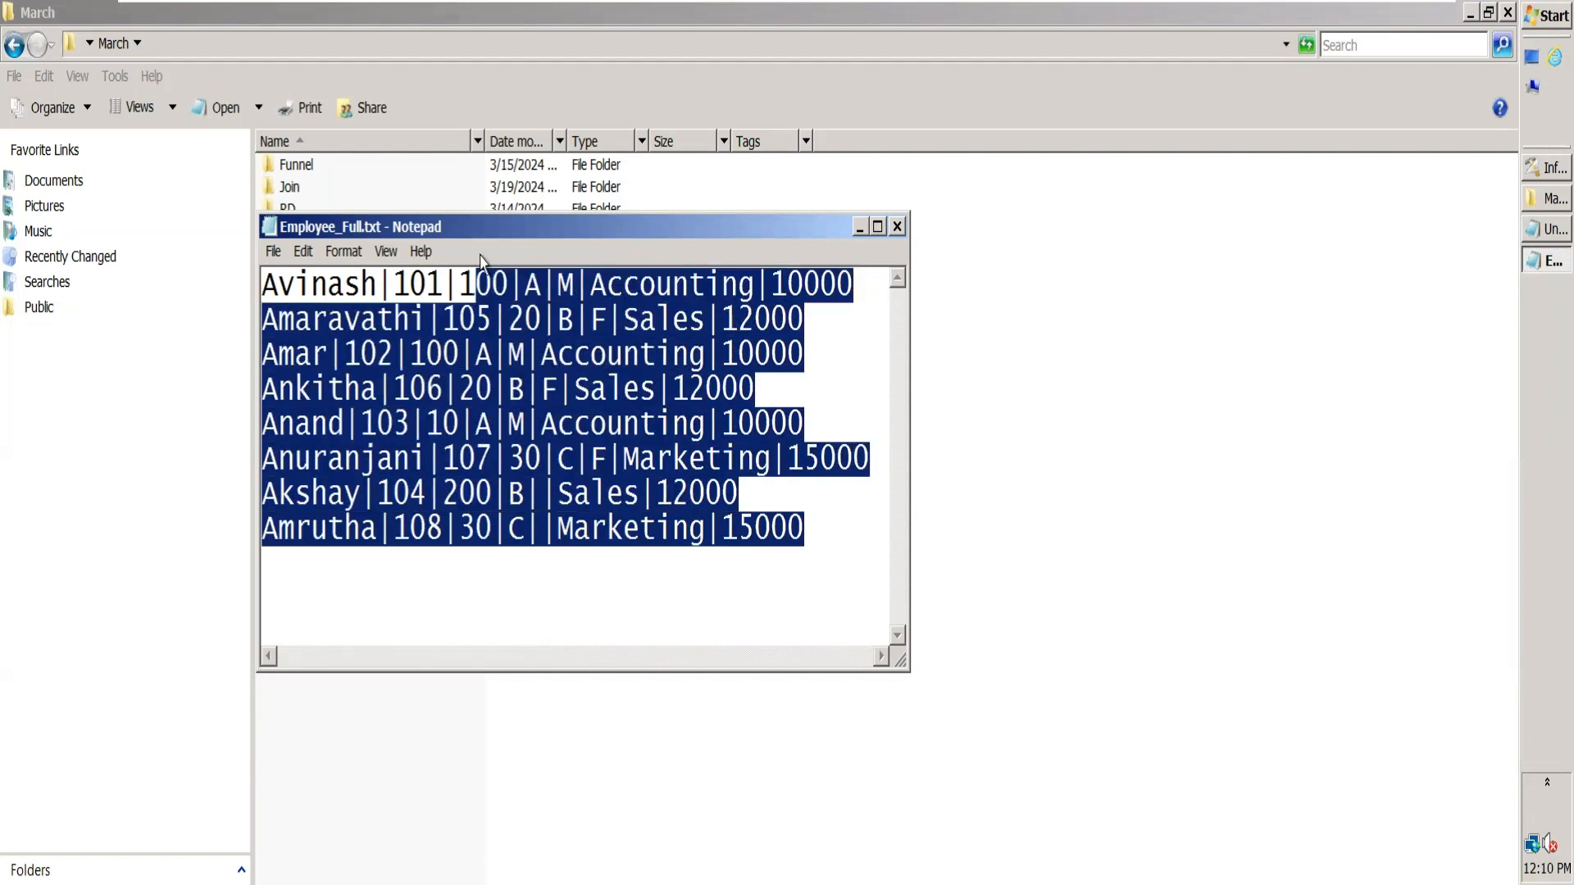
pyautogui.click(897, 227)
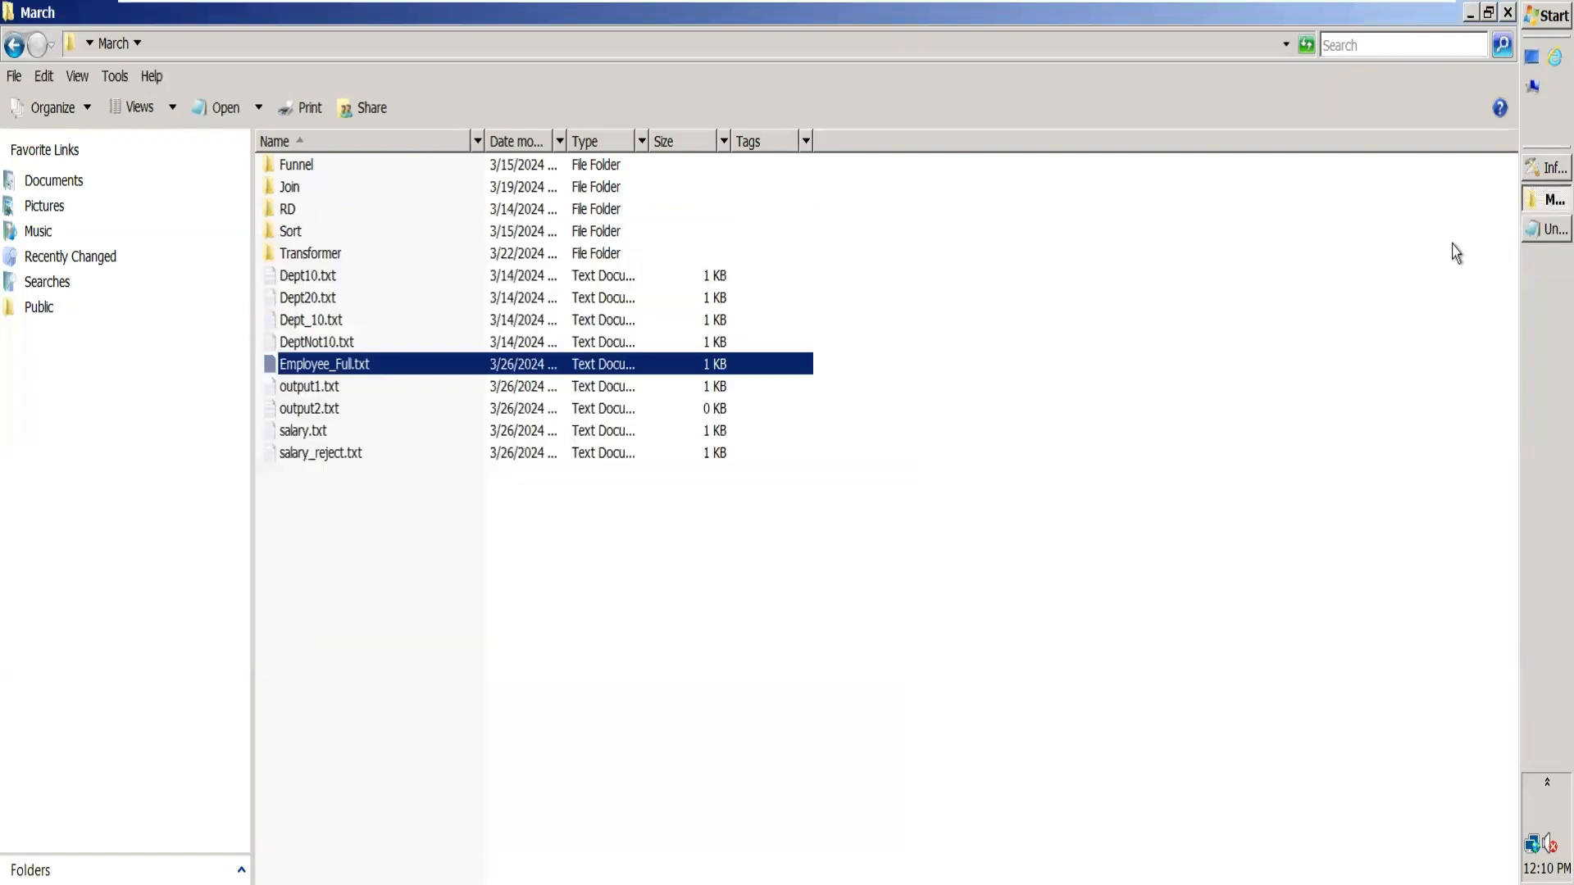
# Step: Return to DataStage Designer and view the Seq_EmployeeData source data on LnkToXfm with 100 rows to display
pyautogui.click(1533, 171)
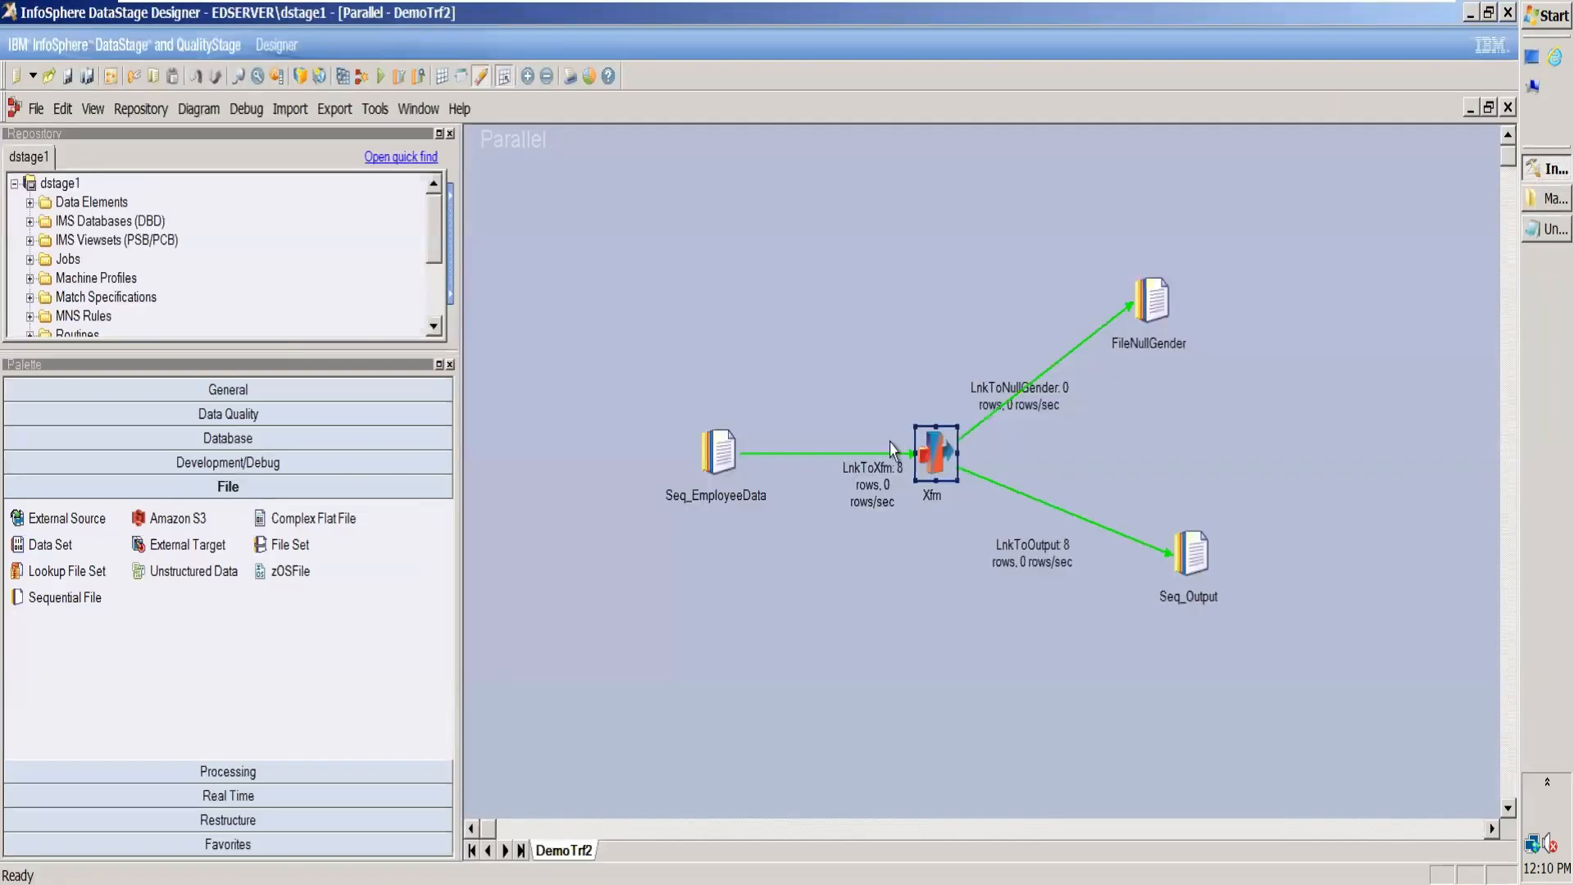
pyautogui.doubleClick(723, 447)
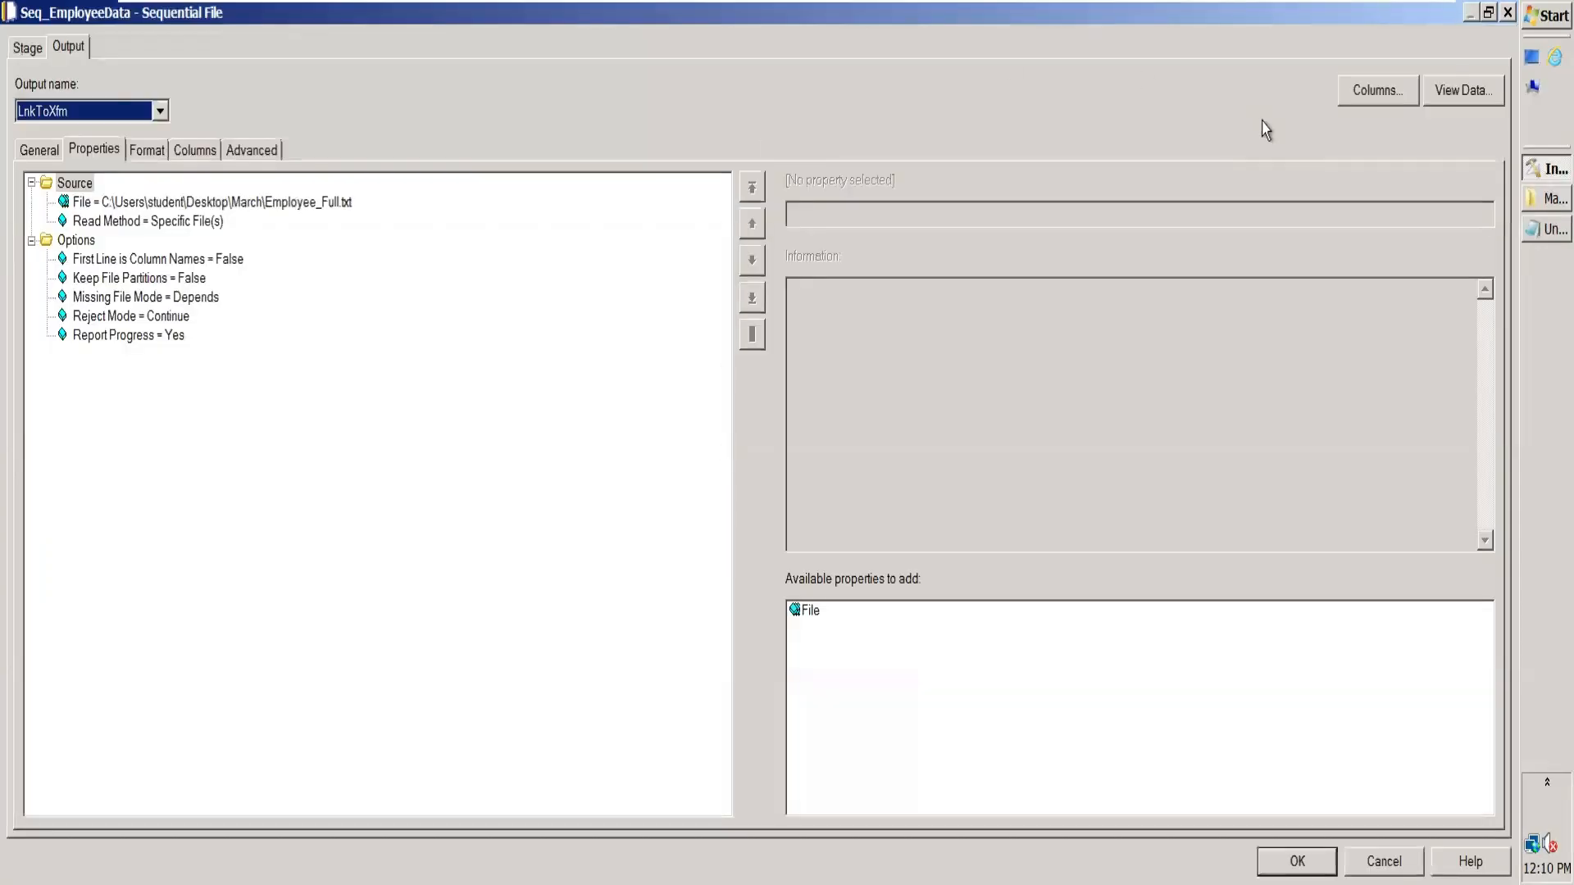
pyautogui.click(1480, 91)
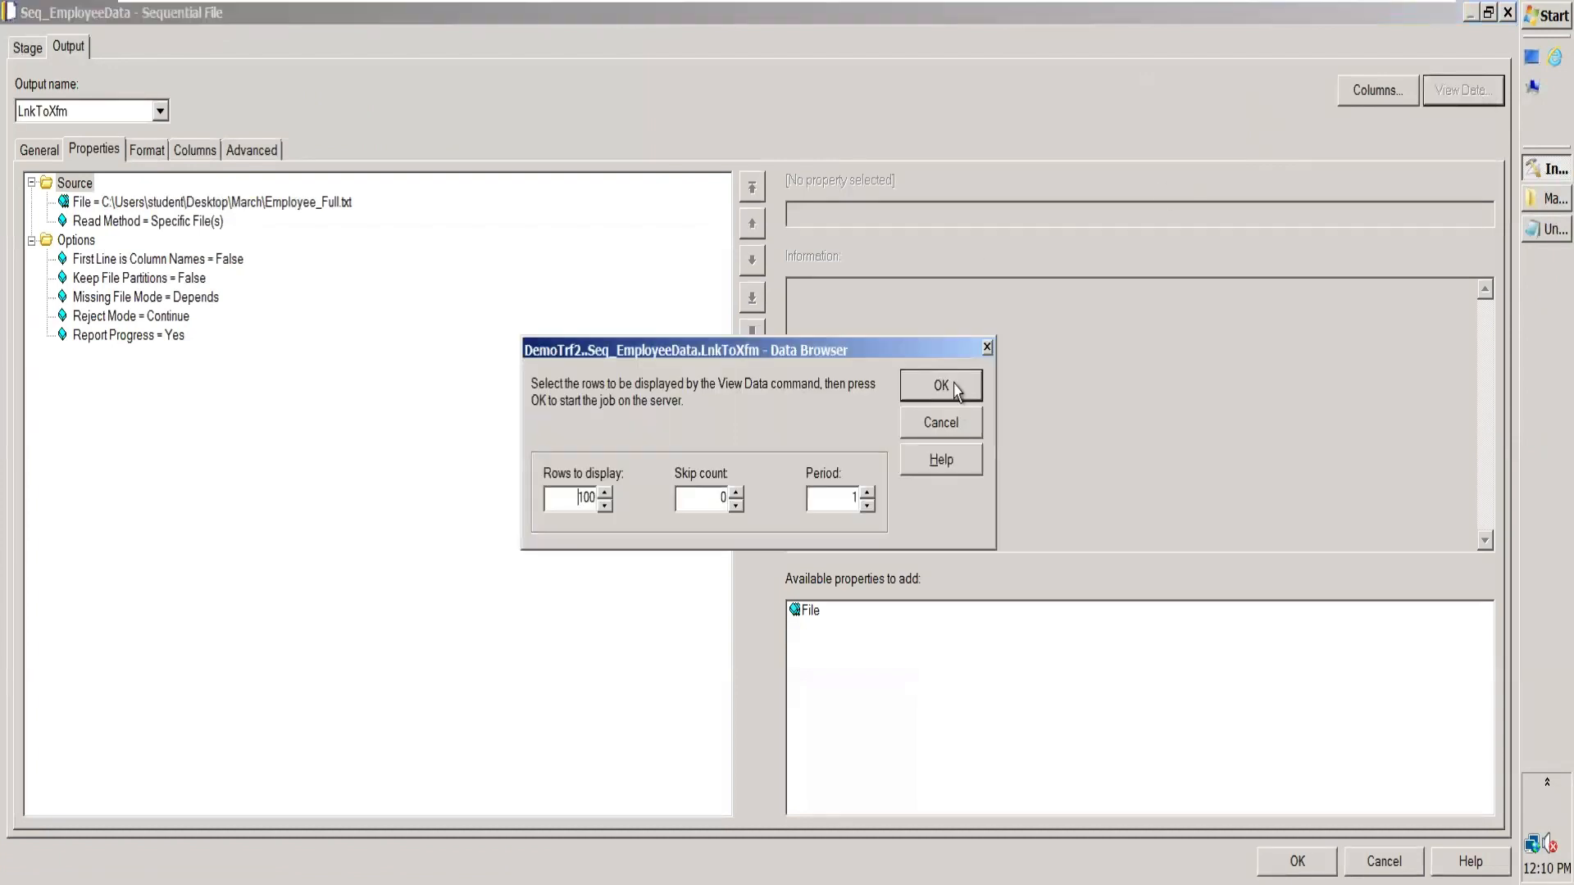
pyautogui.click(941, 386)
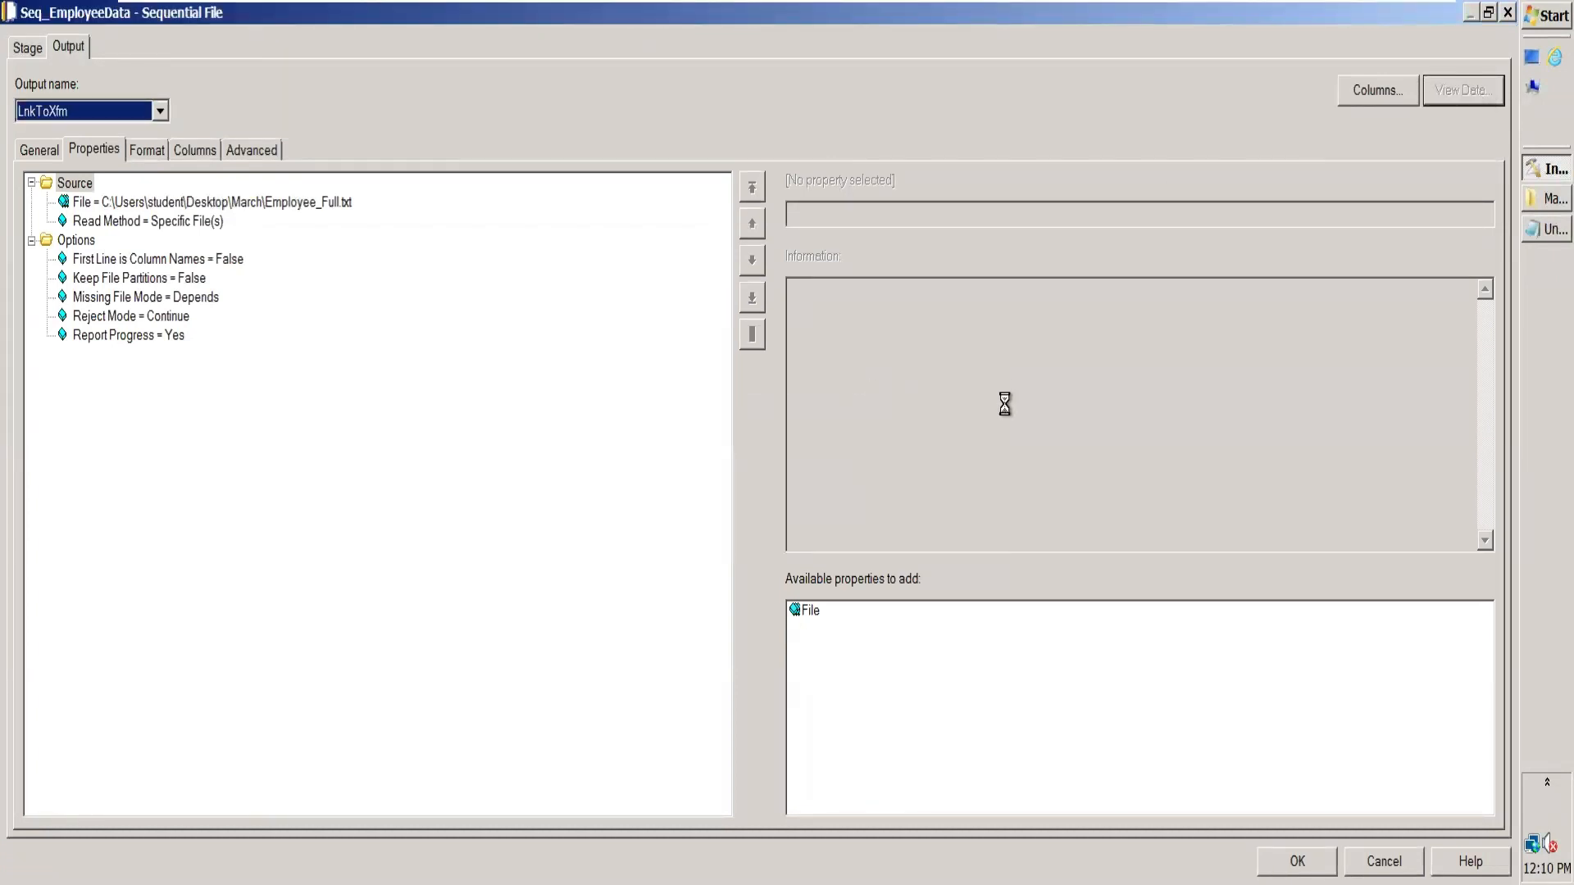
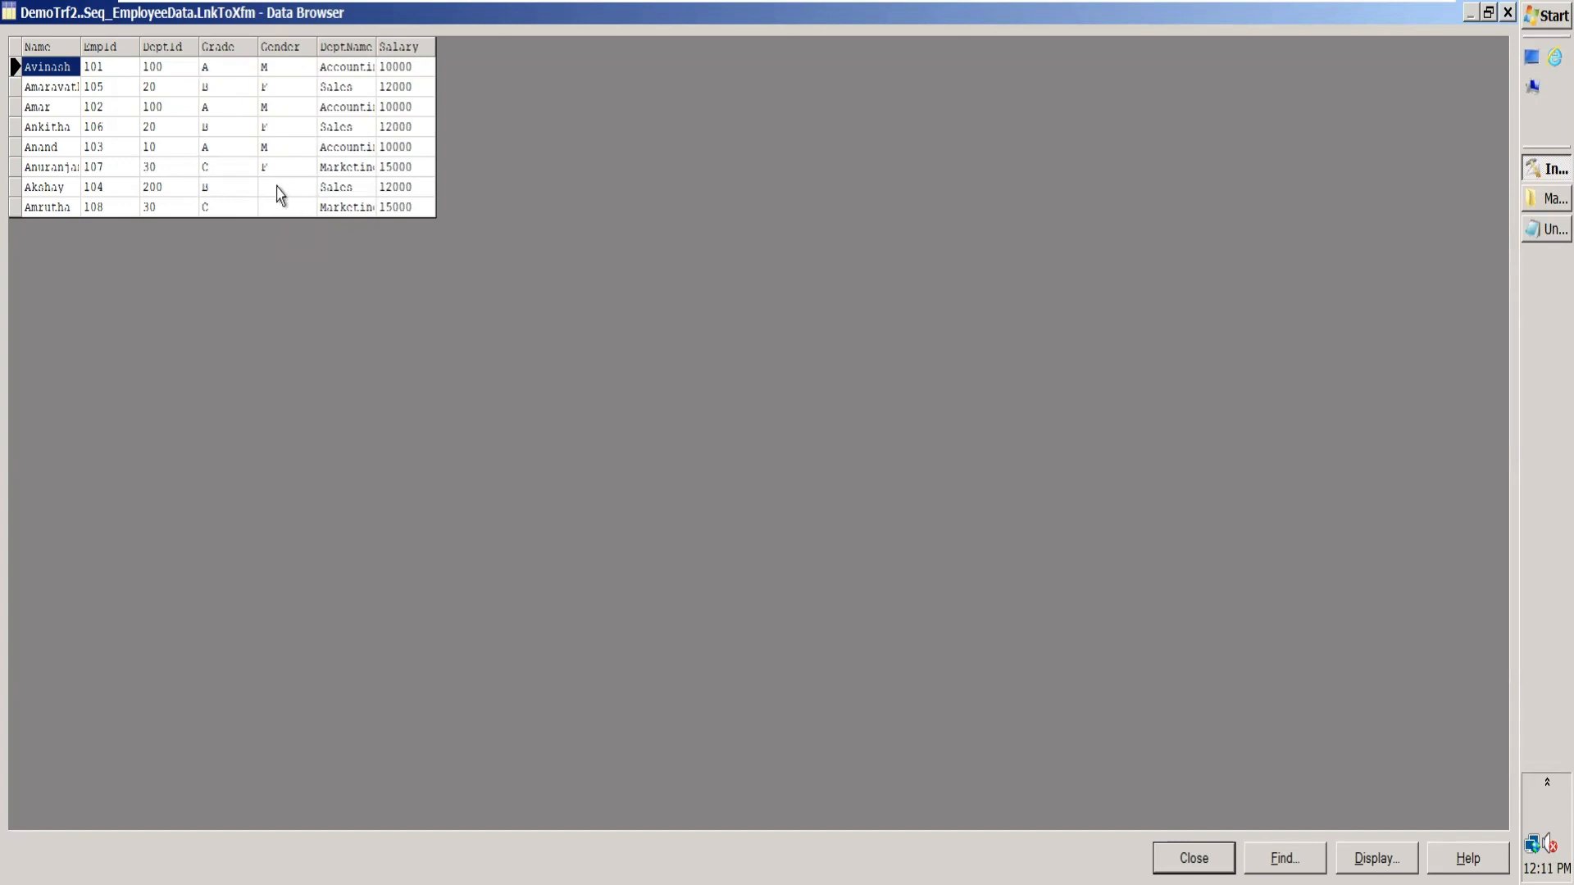
# Step: Close the Seq_EmployeeData source view and stage, open output1.txt from the March folder to examine its gender values, and close the file
pyautogui.click(1508, 13)
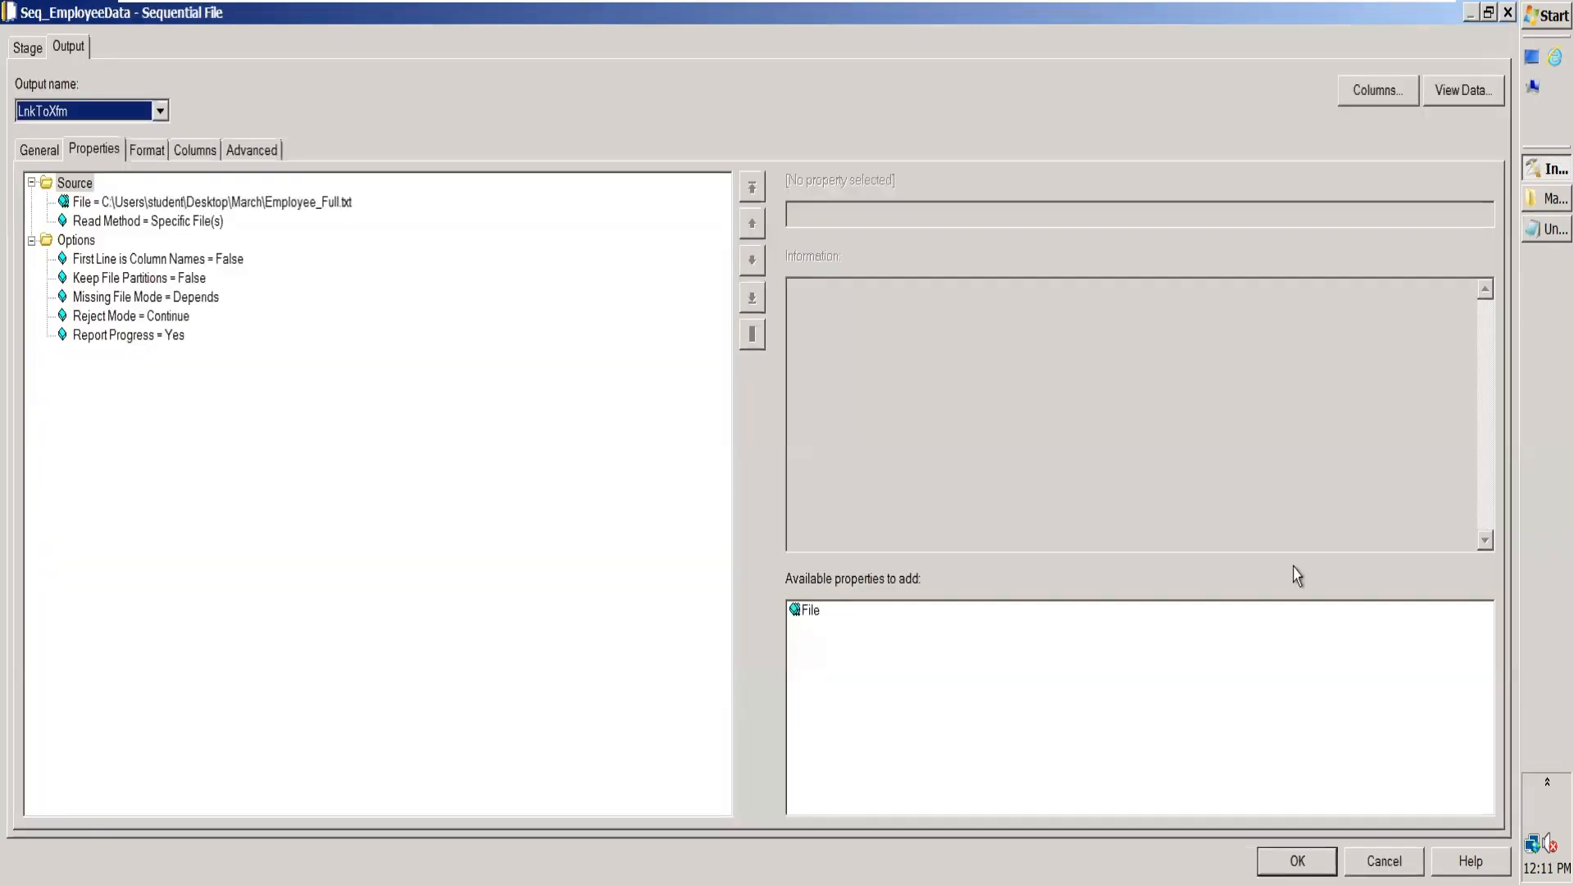
pyautogui.click(1294, 857)
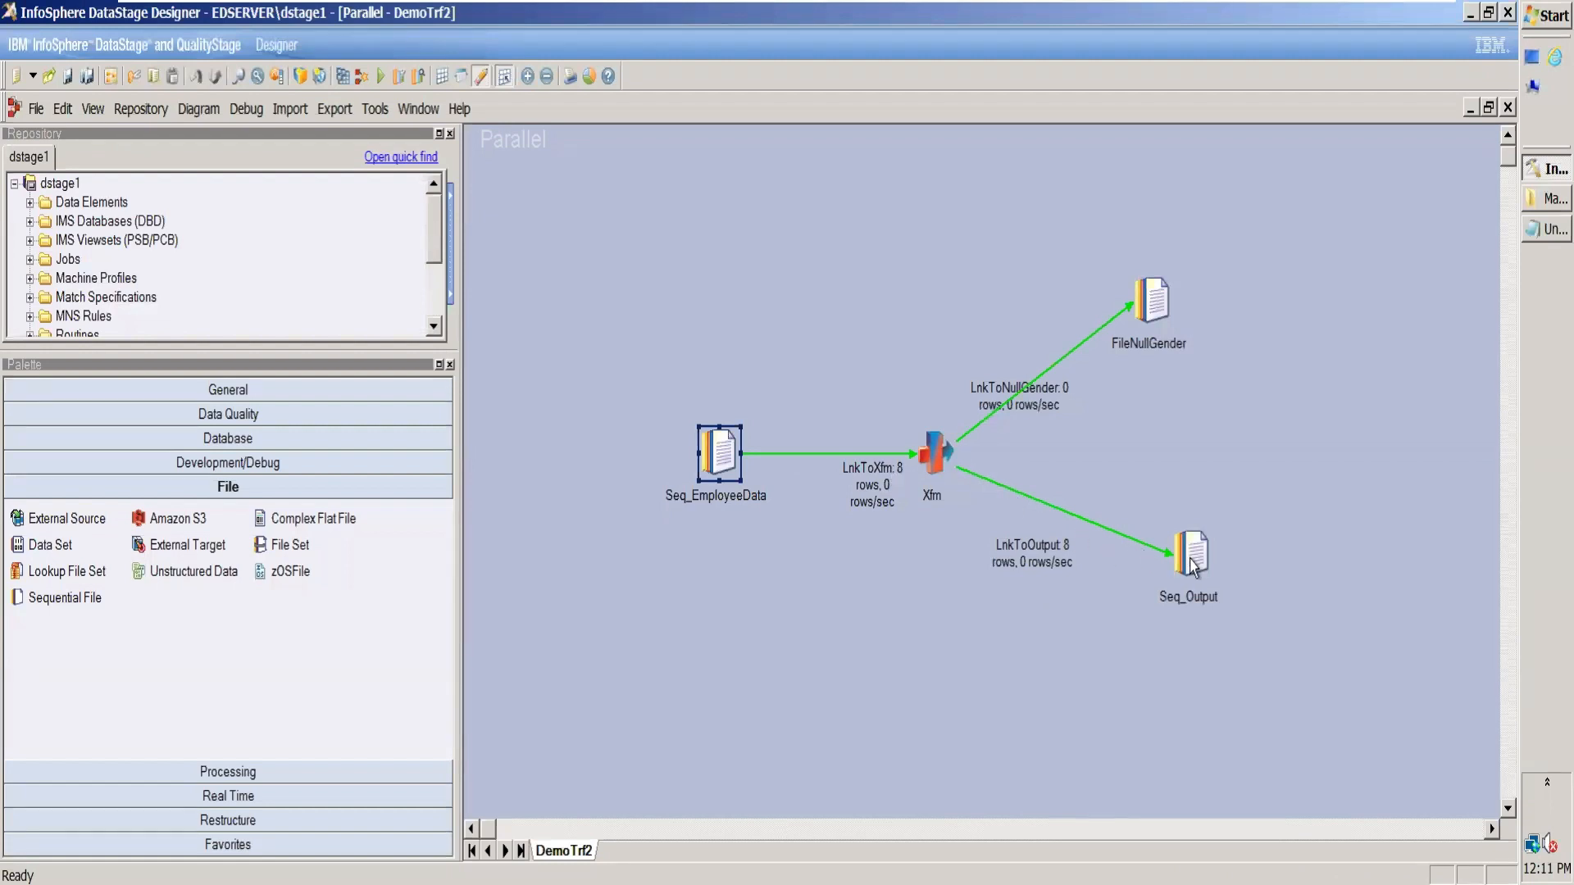
pyautogui.click(1533, 199)
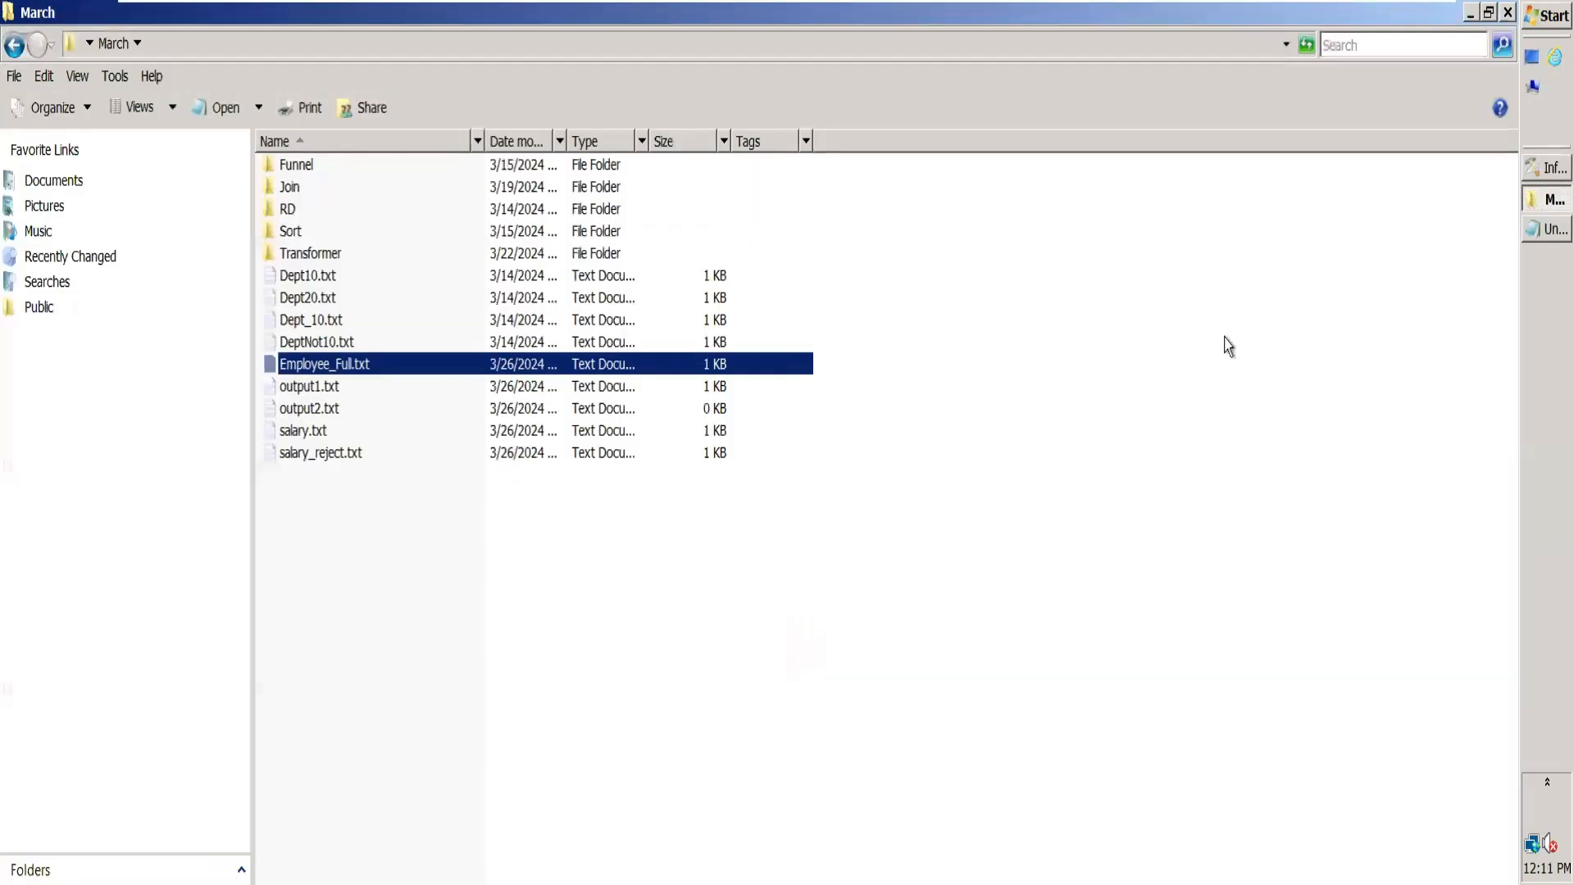
pyautogui.click(450, 413)
pyautogui.rightClick(413, 389)
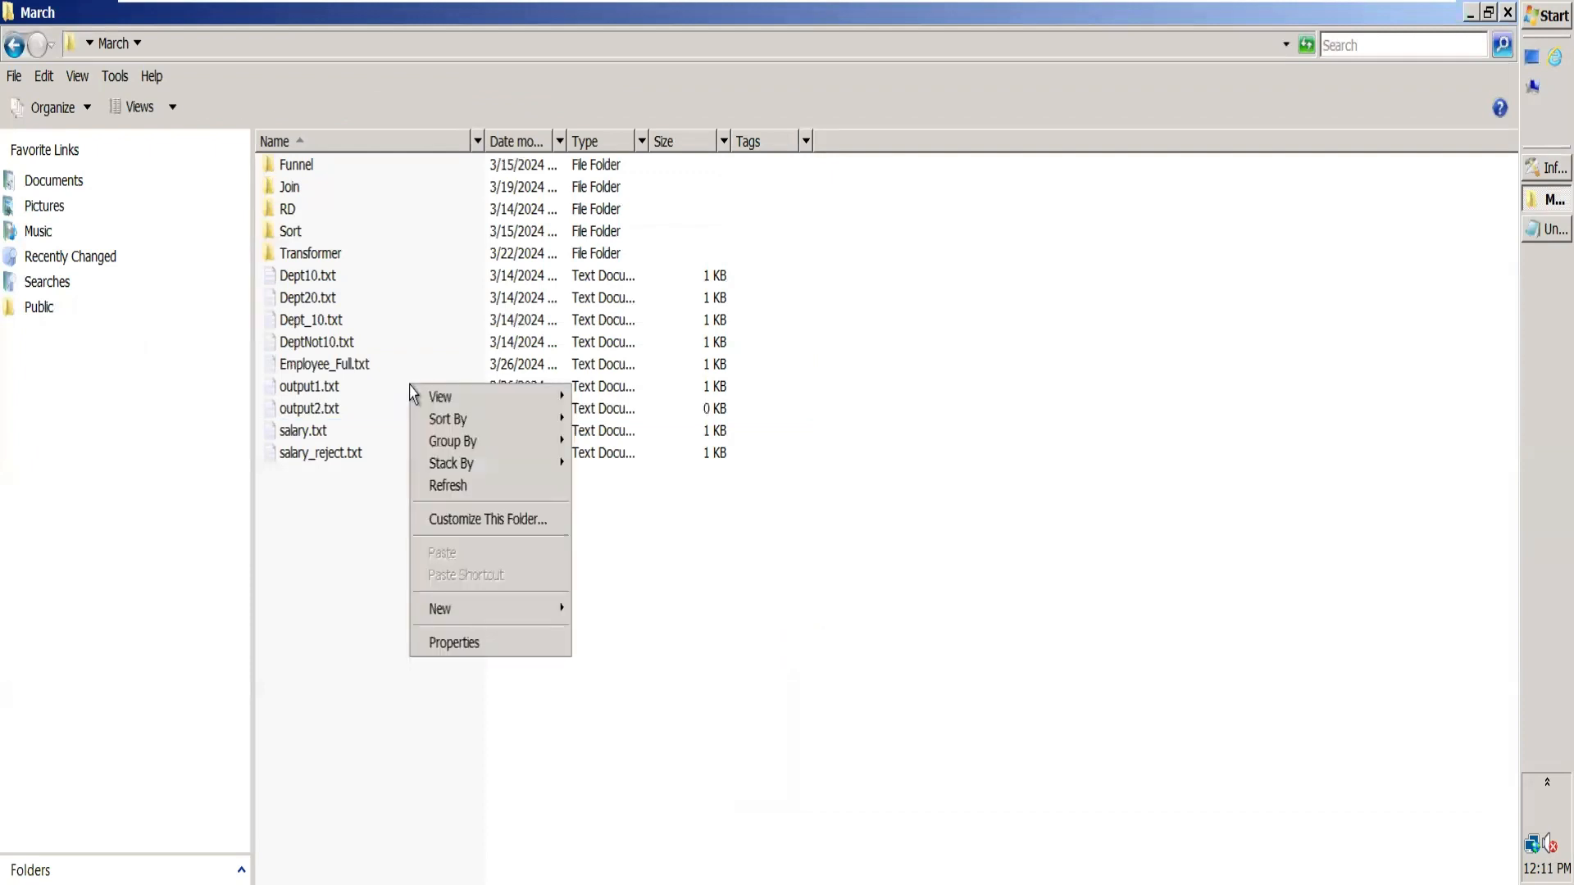
pyautogui.click(324, 408)
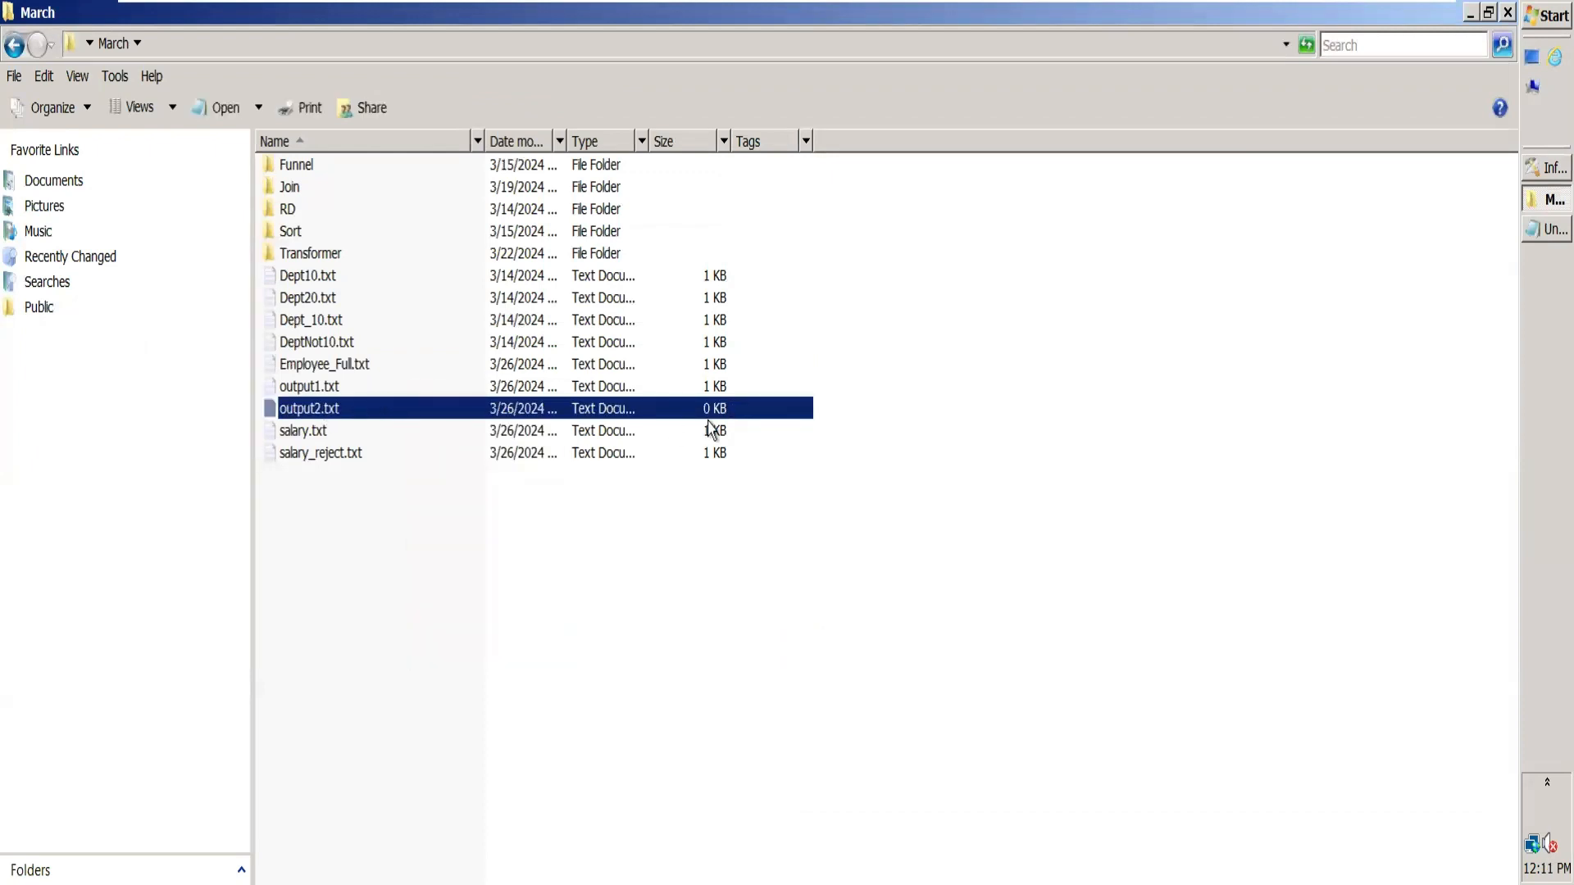
pyautogui.doubleClick(302, 389)
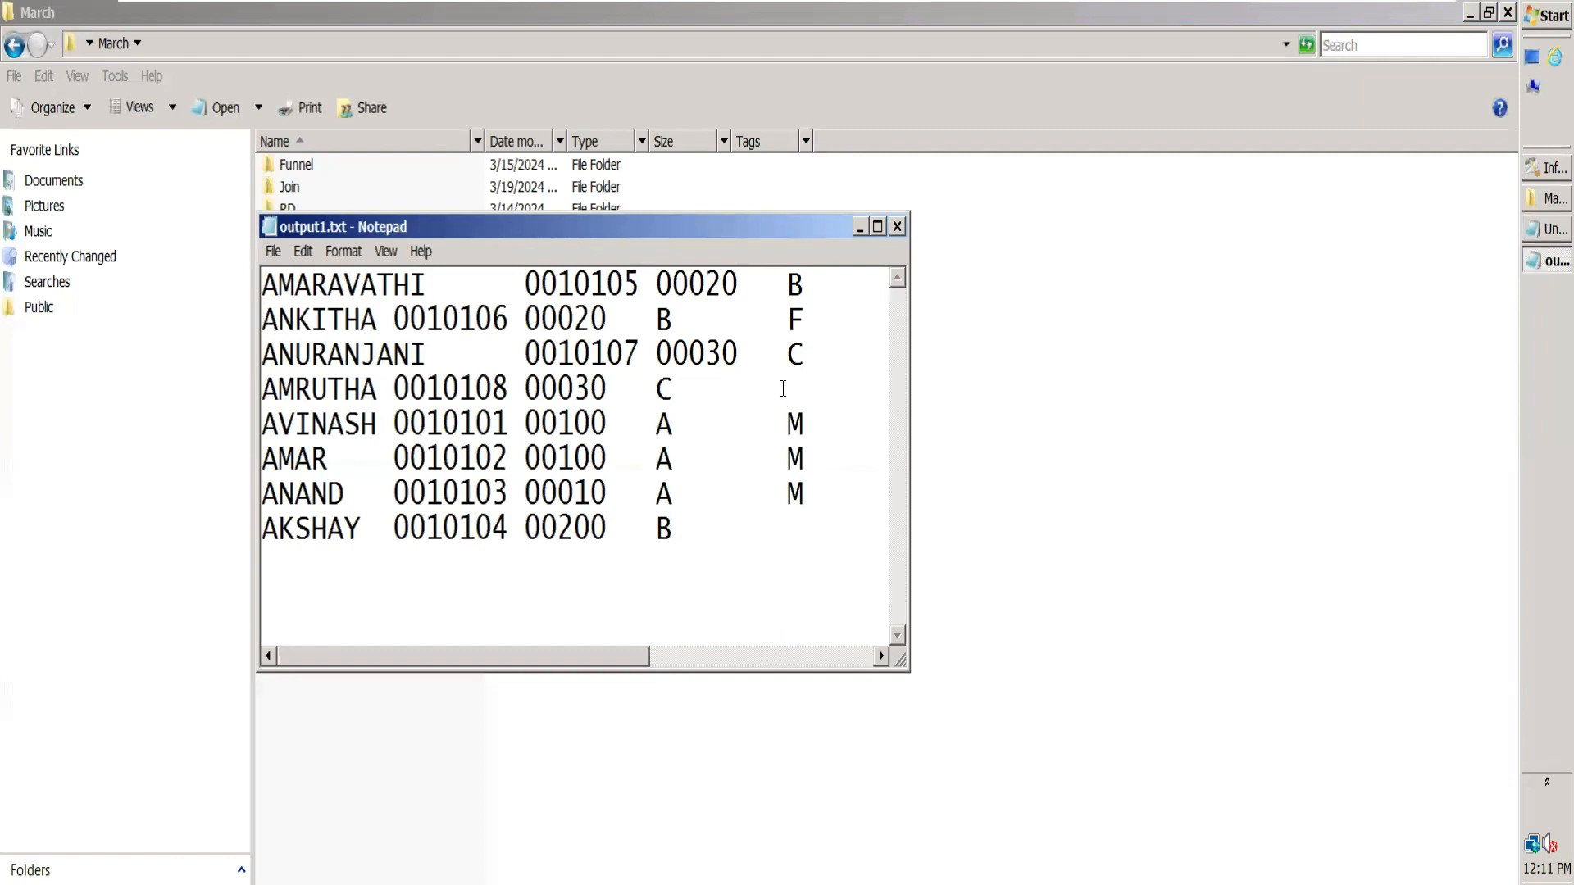
pyautogui.click(877, 226)
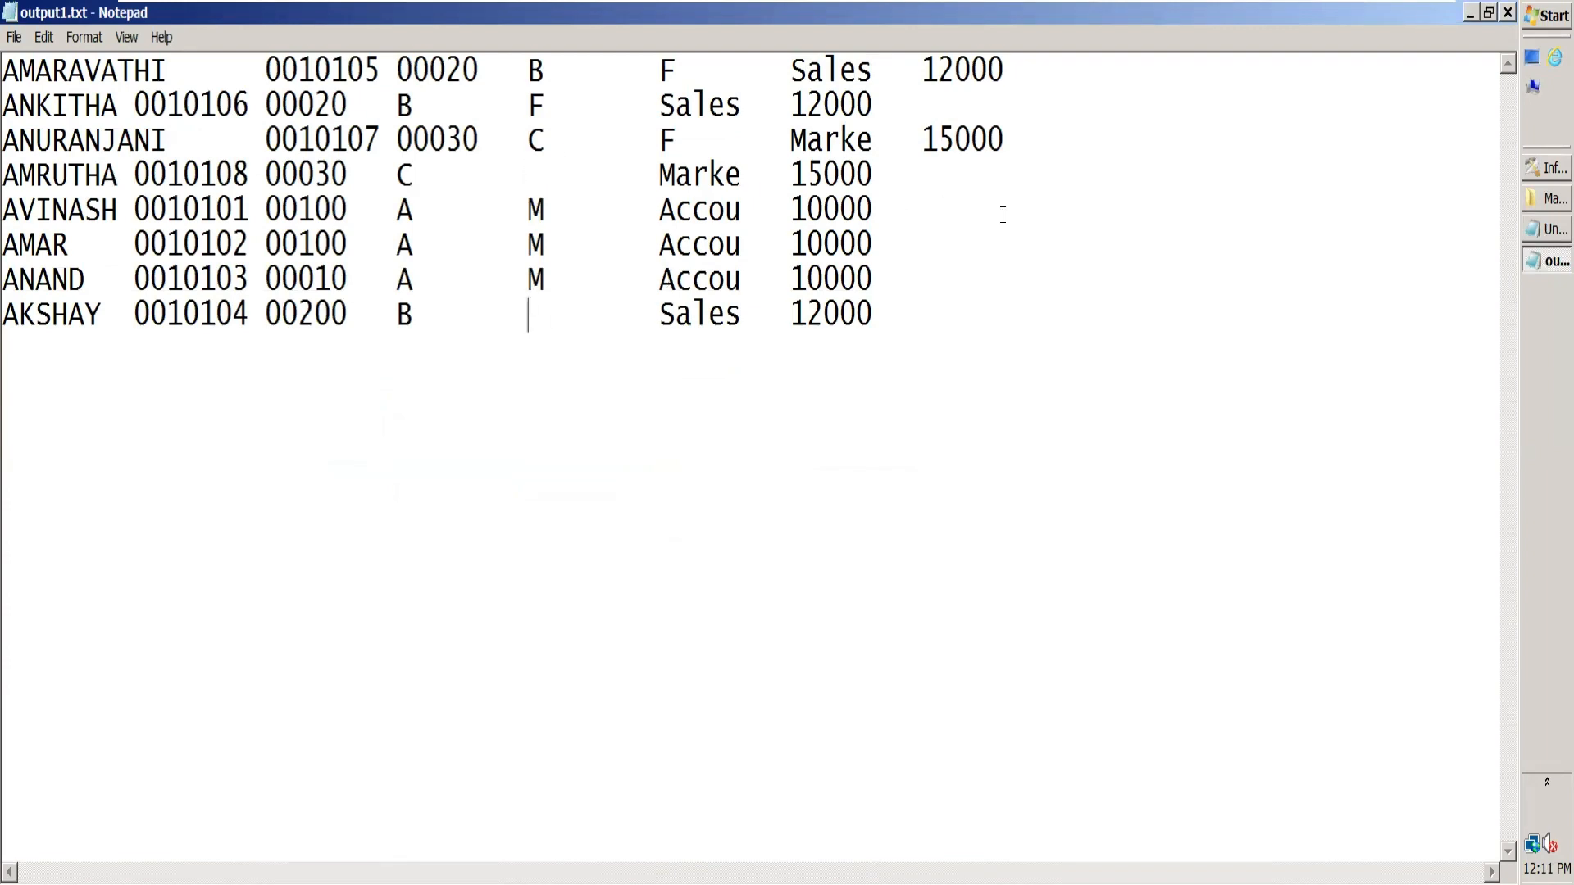
pyautogui.click(1508, 12)
# Step: Return to DataStage Designer and extend the LnkToNullGender constraint in Xfm to IsNull(LnkToXfm.Gender) Or LnkToXfm.Gender=''
pyautogui.click(1546, 168)
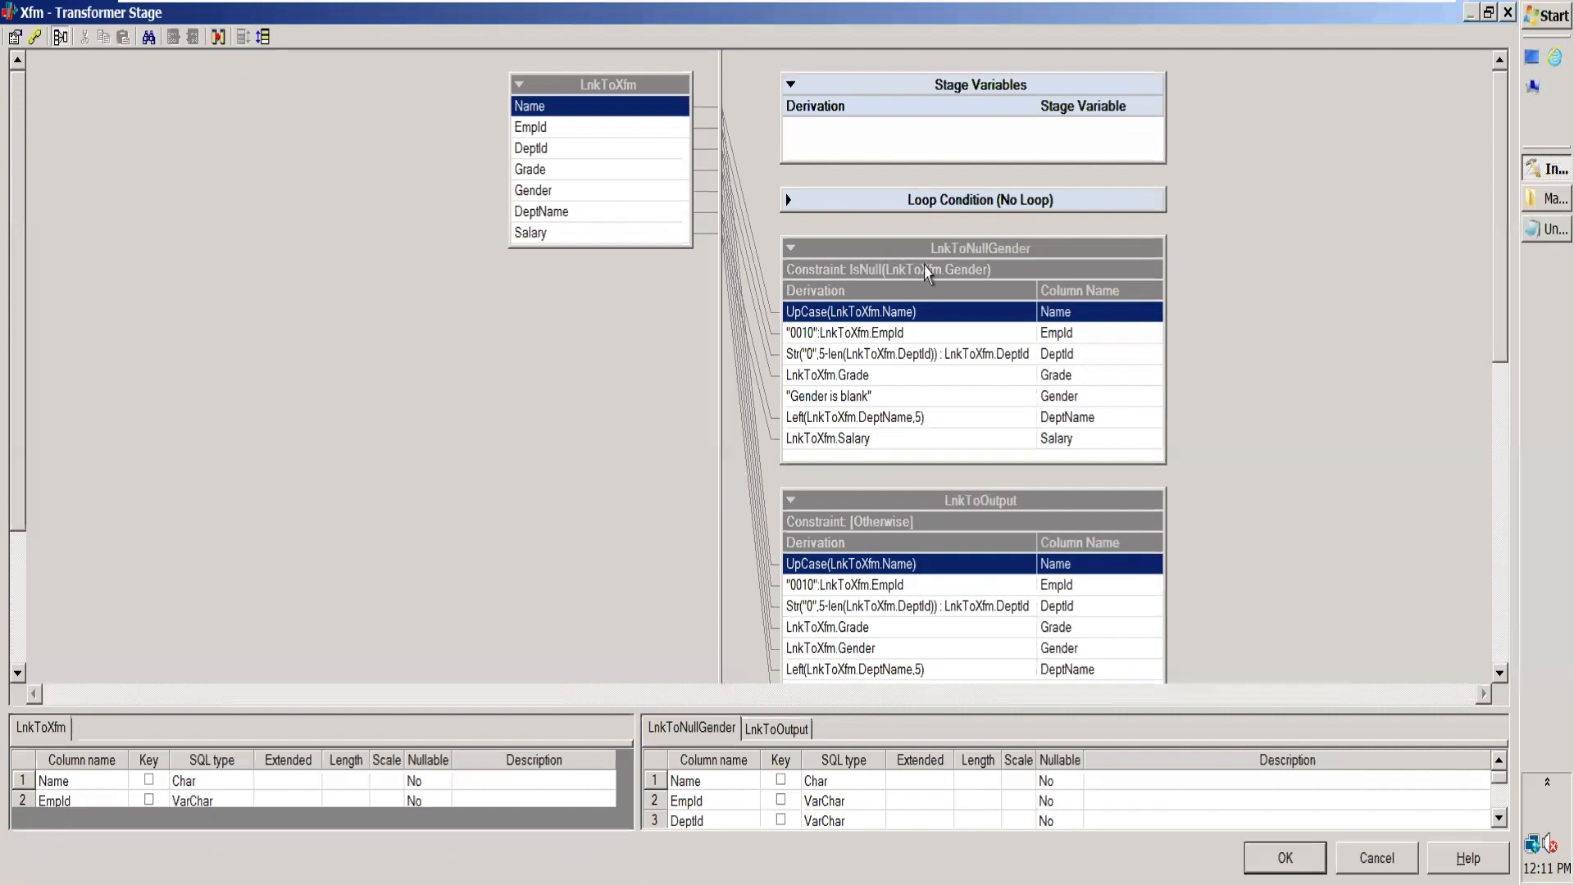
pyautogui.doubleClick(931, 273)
pyautogui.doubleClick(723, 357)
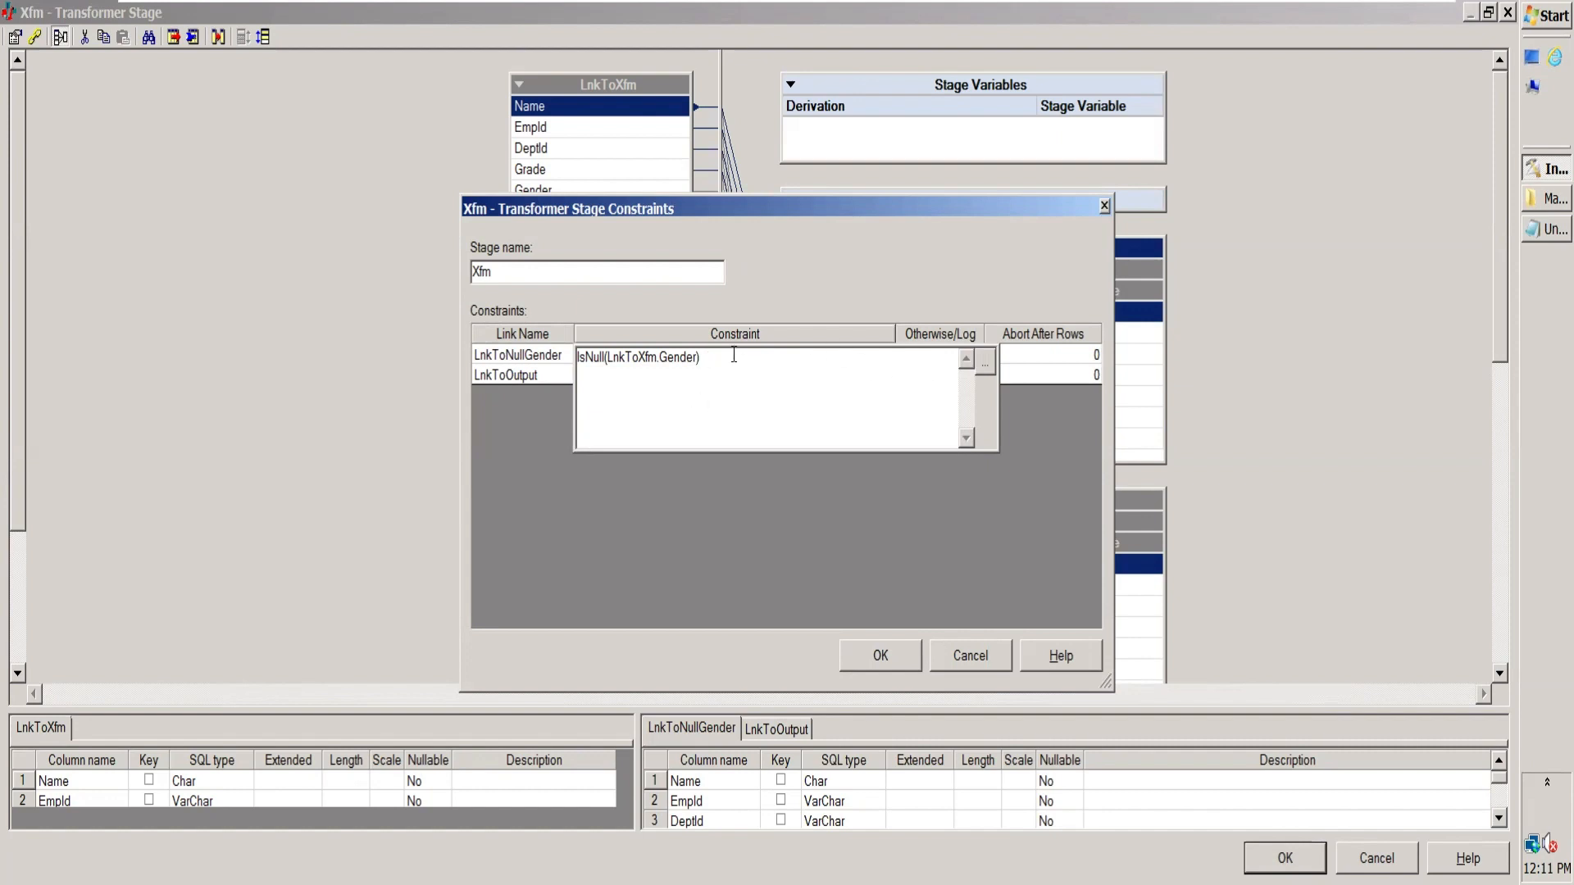
pyautogui.click(987, 364)
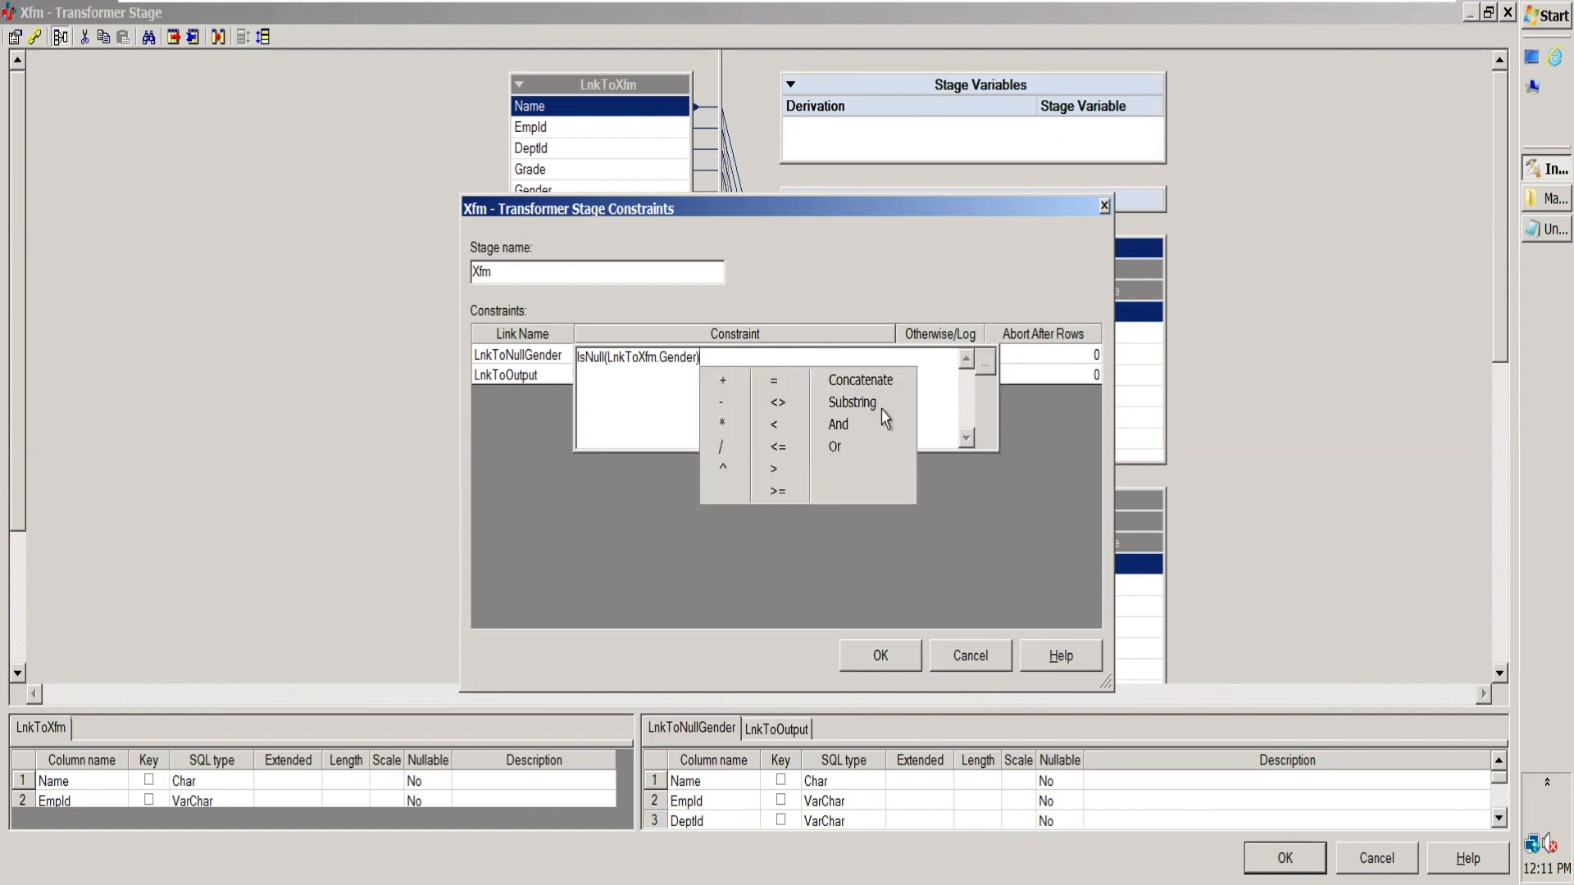
pyautogui.click(835, 447)
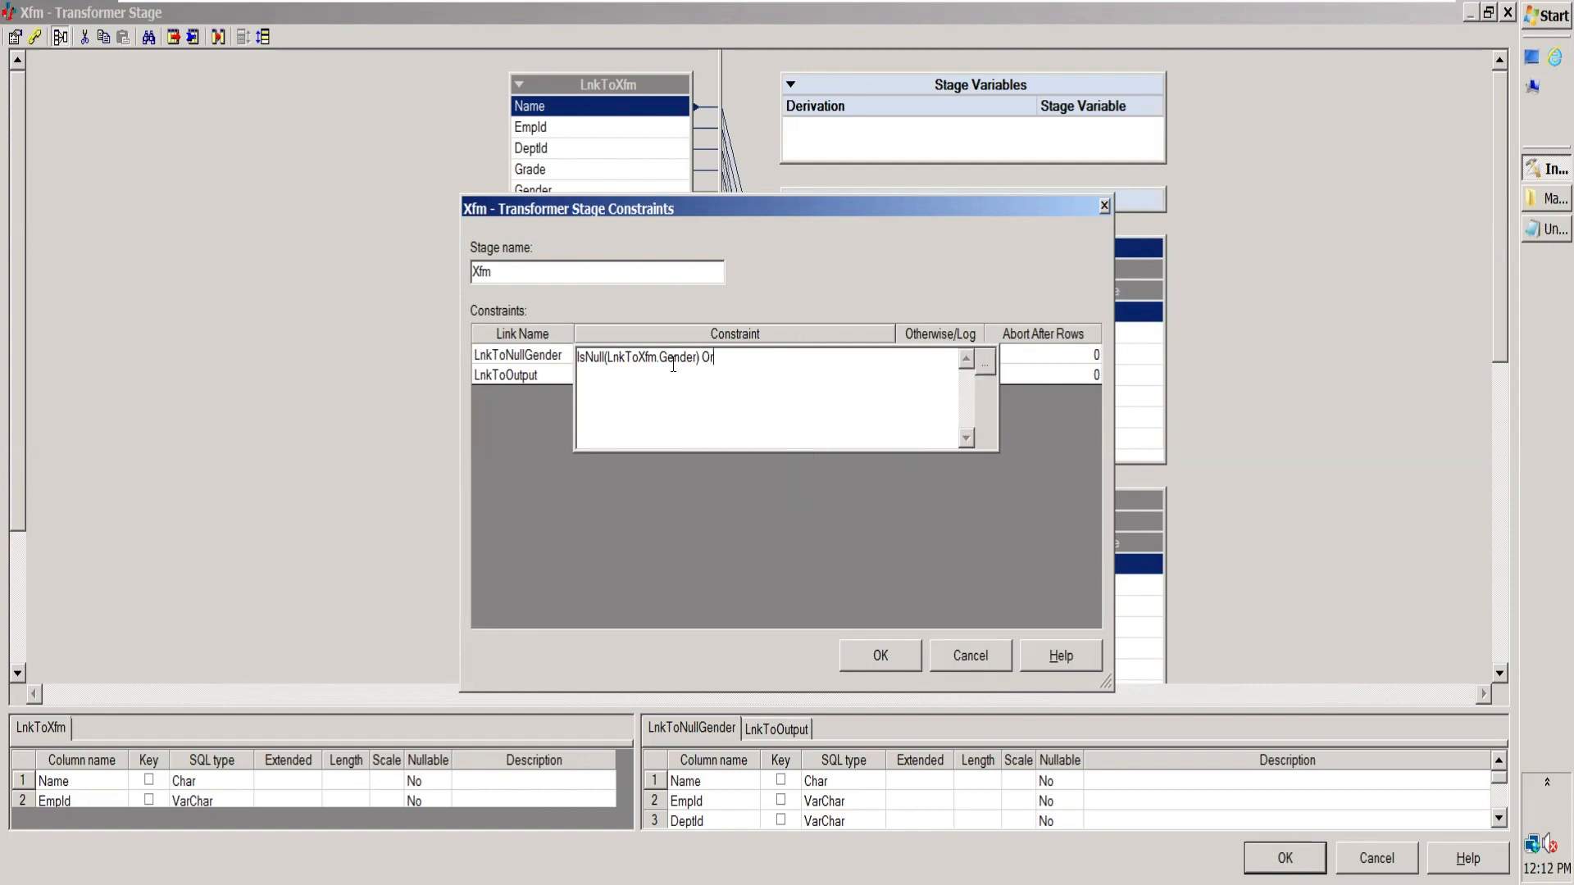
pyautogui.doubleClick(686, 364)
pyautogui.hotkey('ctrl', 'c')
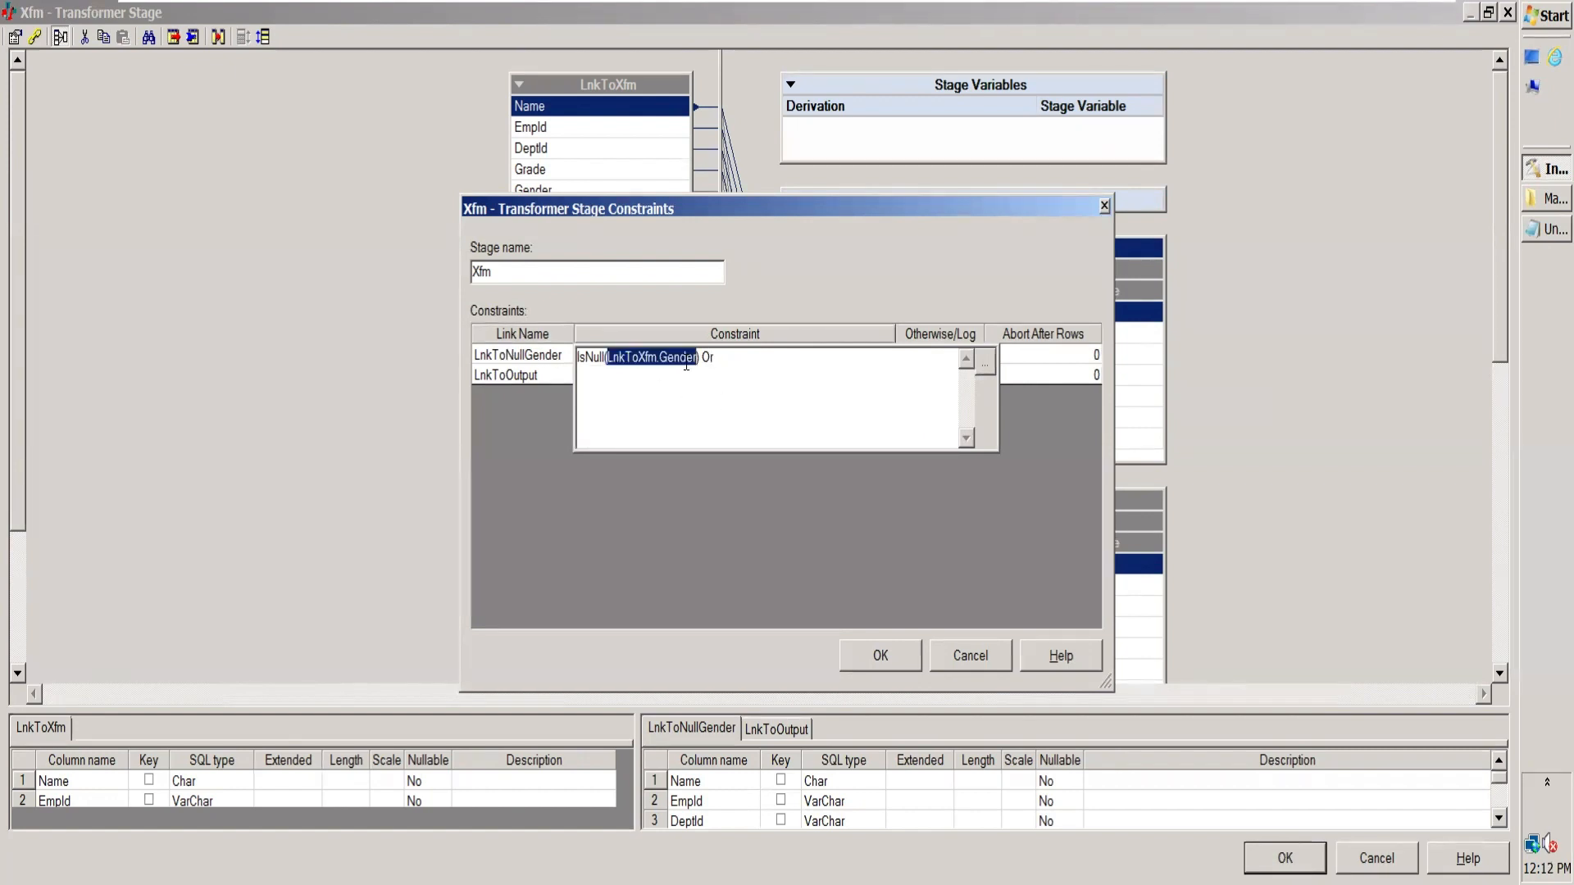
pyautogui.click(730, 358)
pyautogui.hotkey('ctrl', 'v')
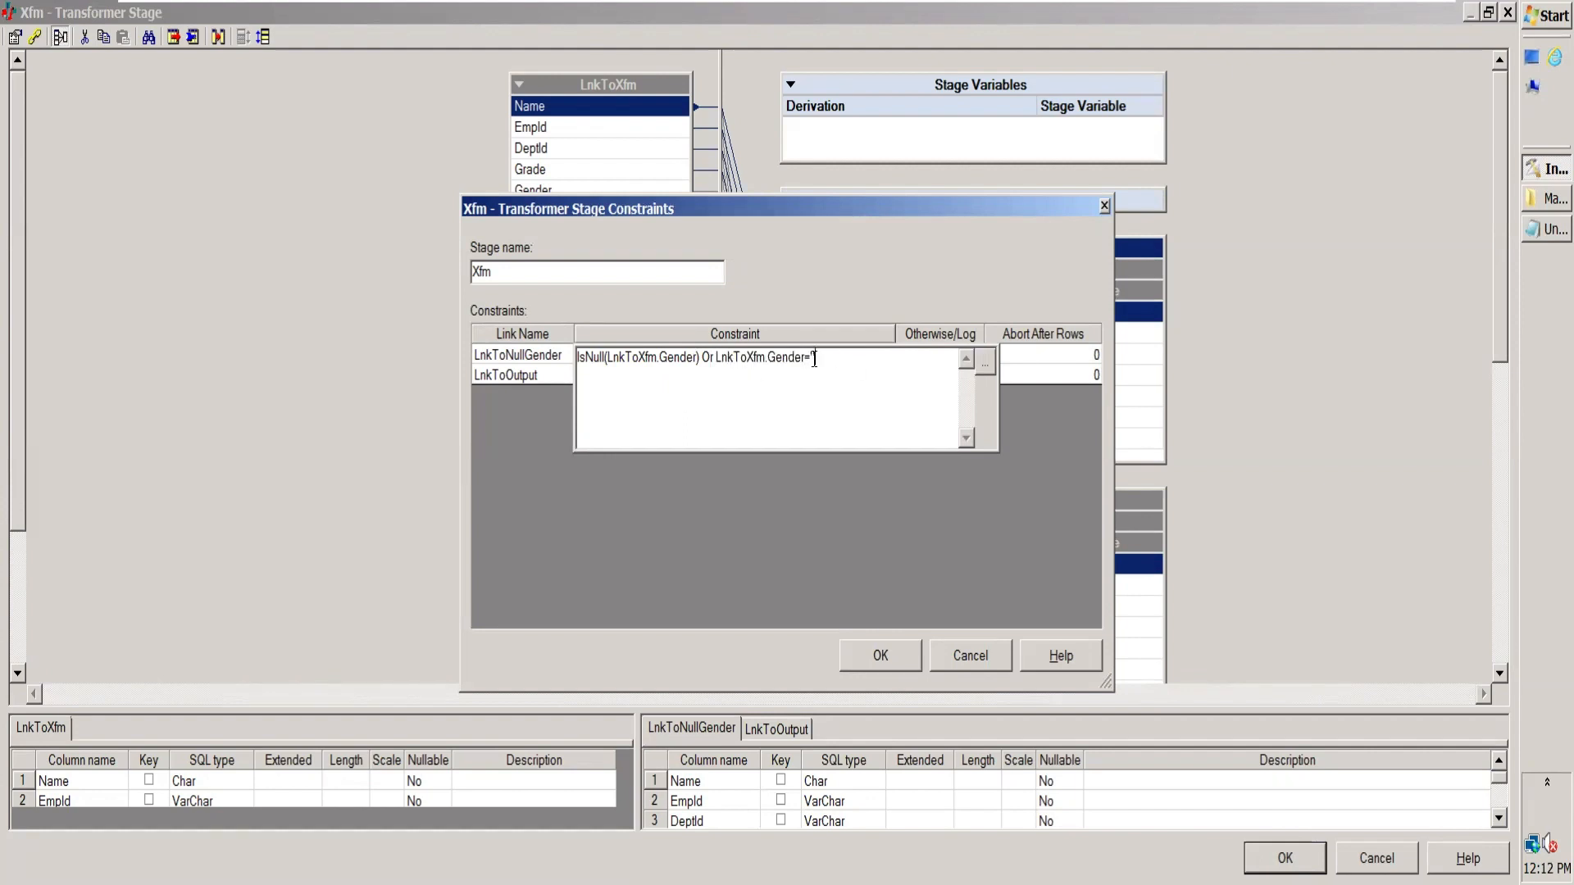
pyautogui.click(1039, 377)
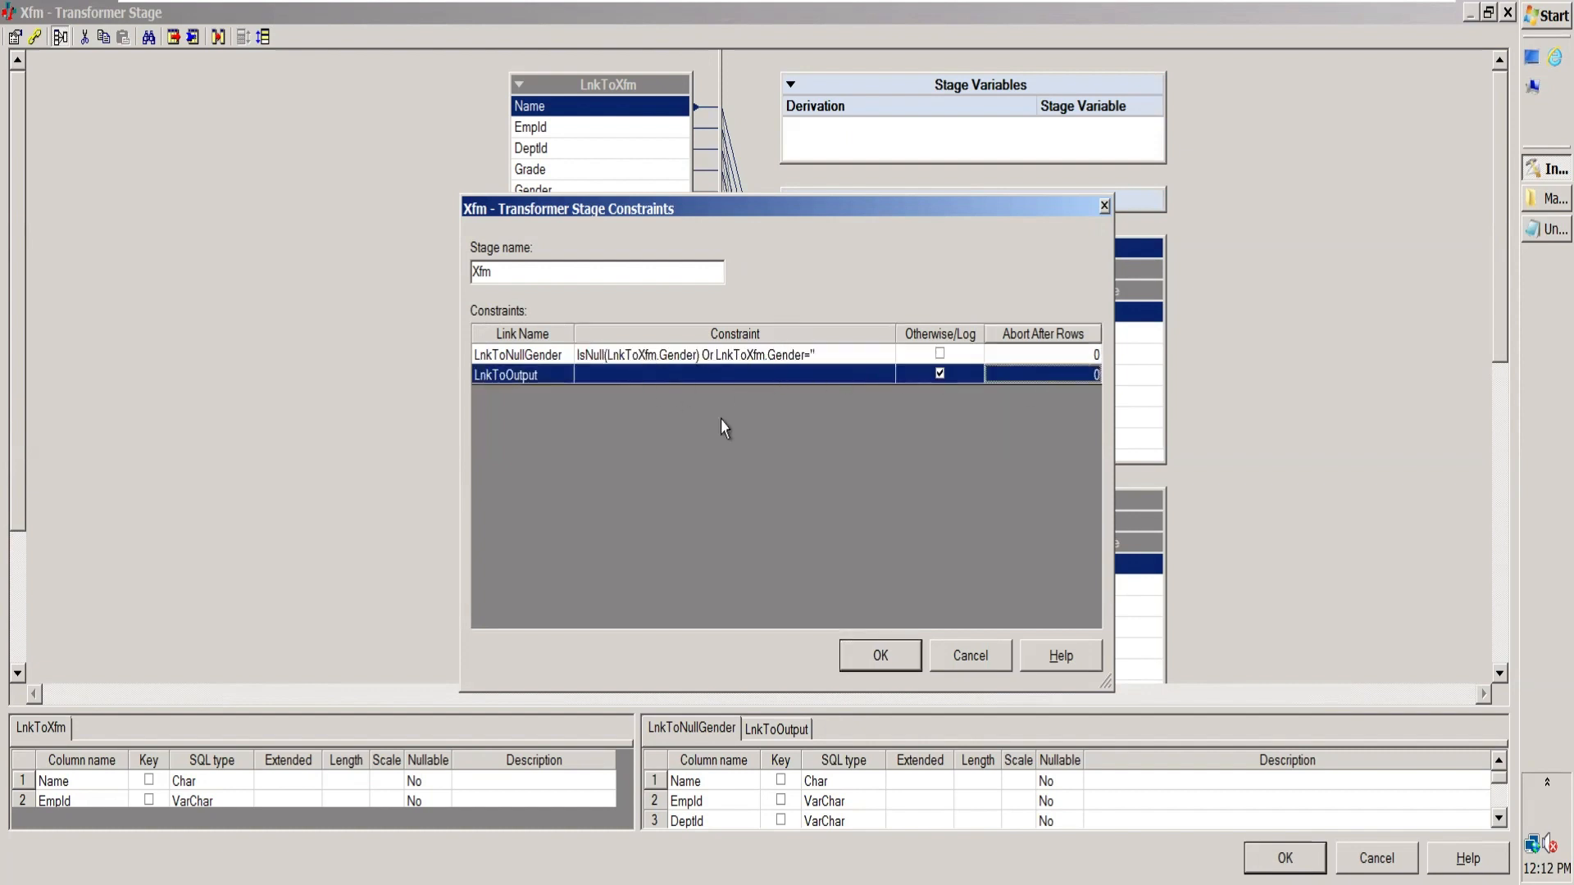
# Step: Review the LnkToNullGender and LnkToOutput constraints, accept them and save the Transformer stage
pyautogui.click(621, 354)
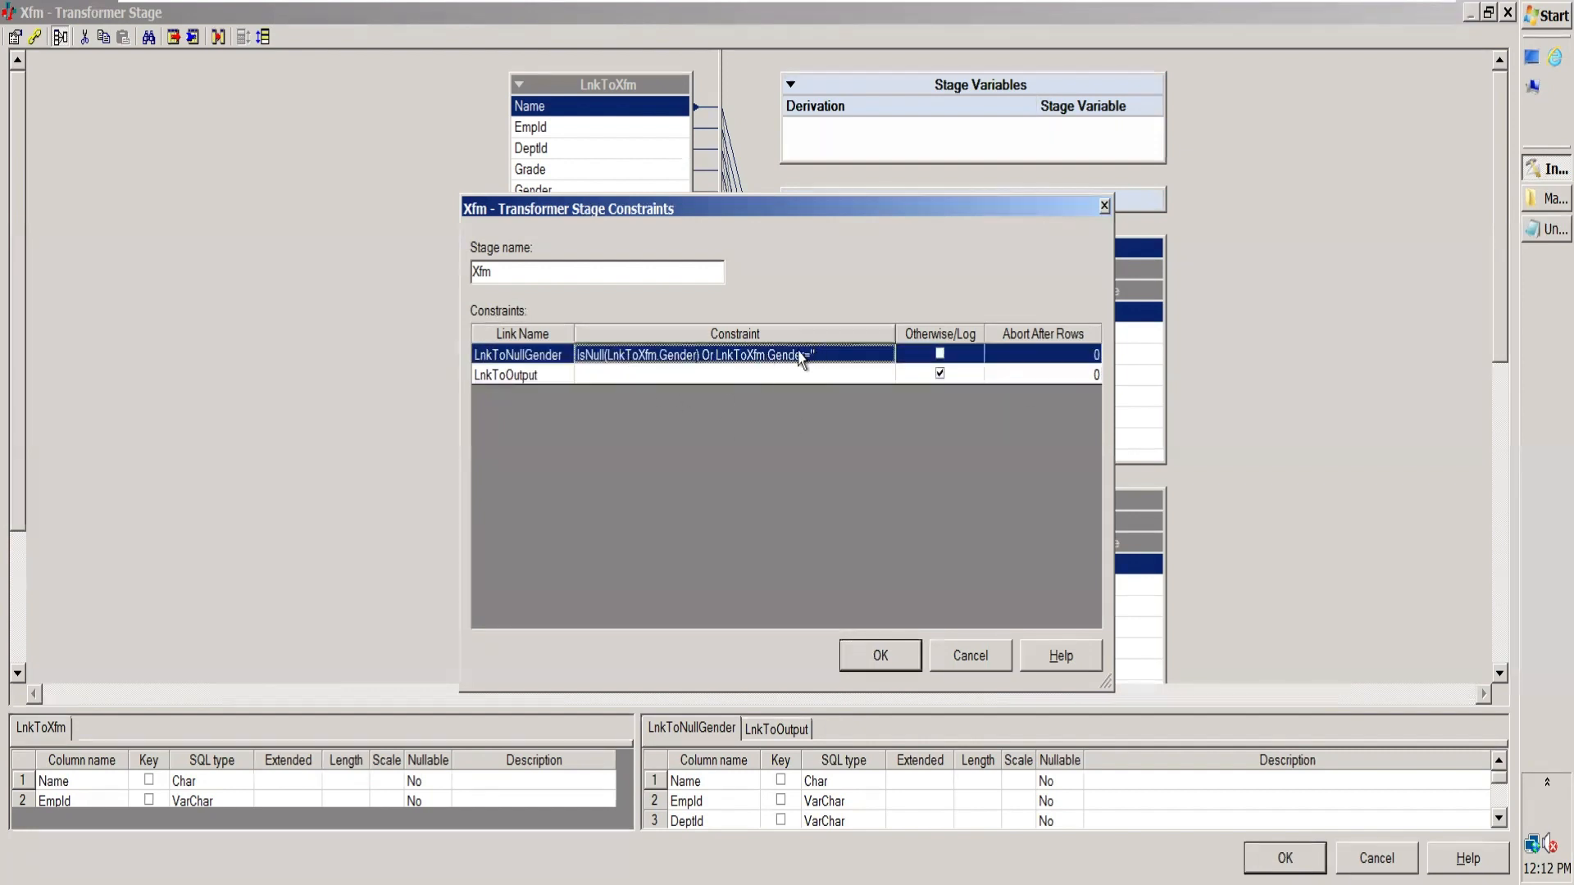
pyautogui.click(670, 364)
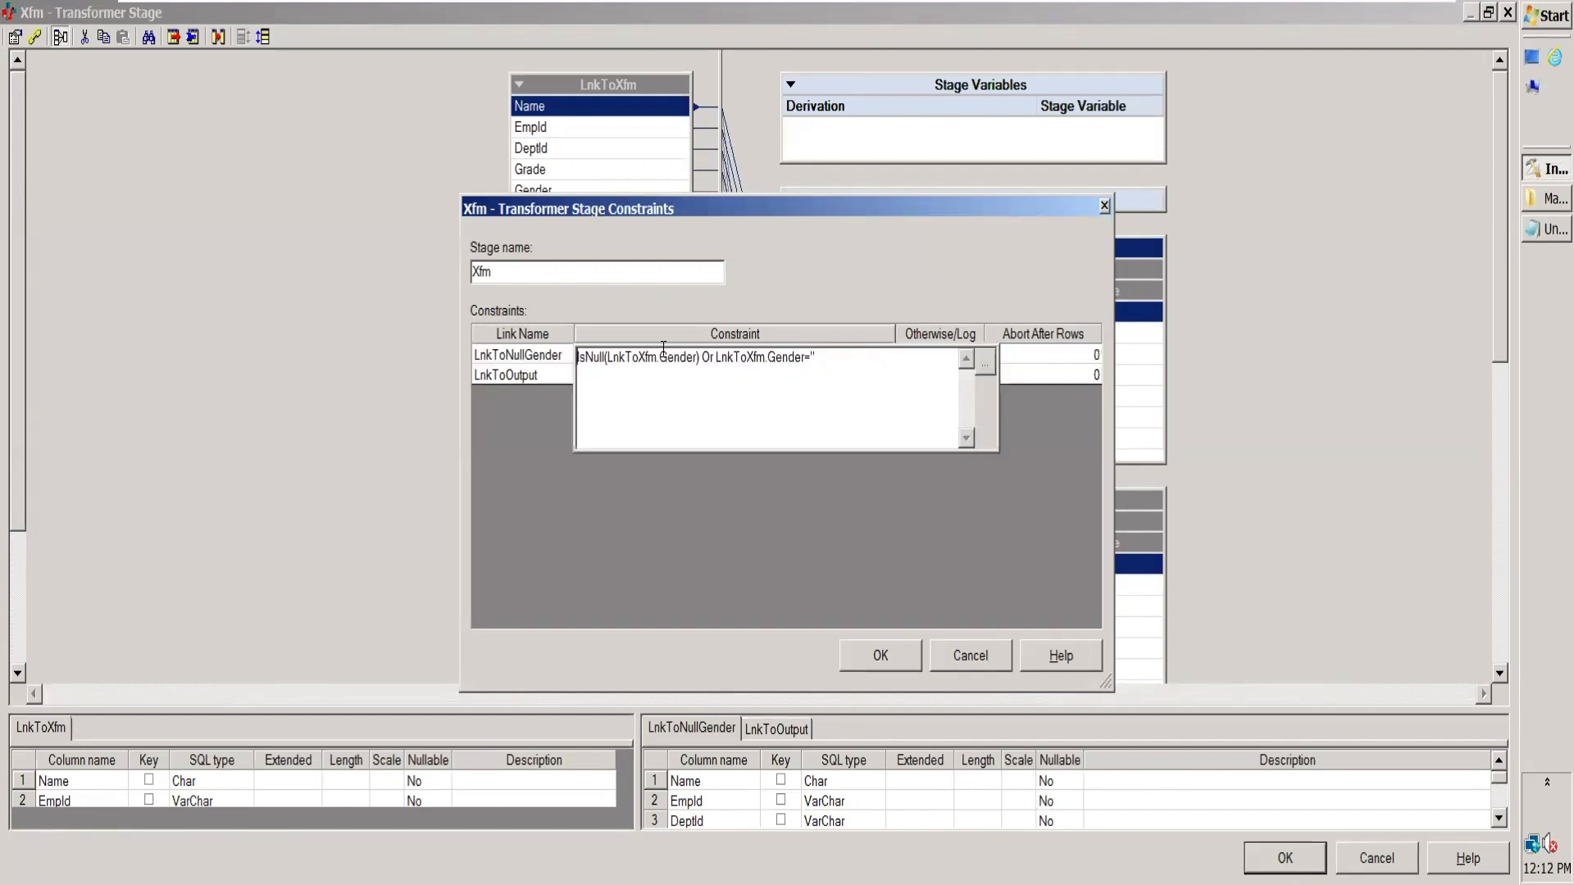
pyautogui.doubleClick(664, 352)
pyautogui.doubleClick(748, 357)
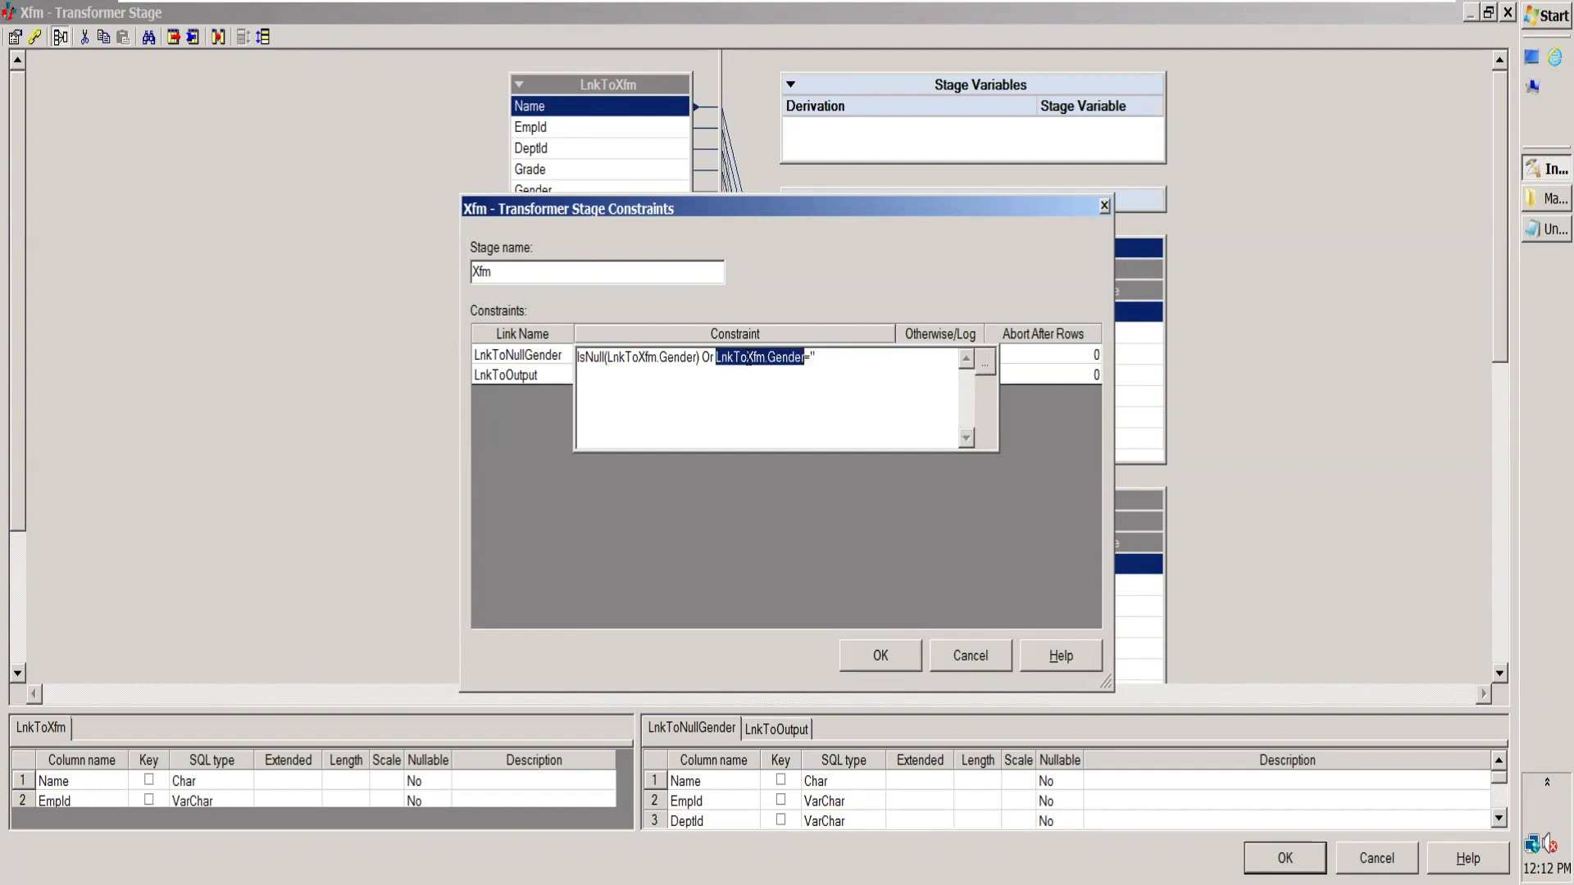
pyautogui.click(541, 382)
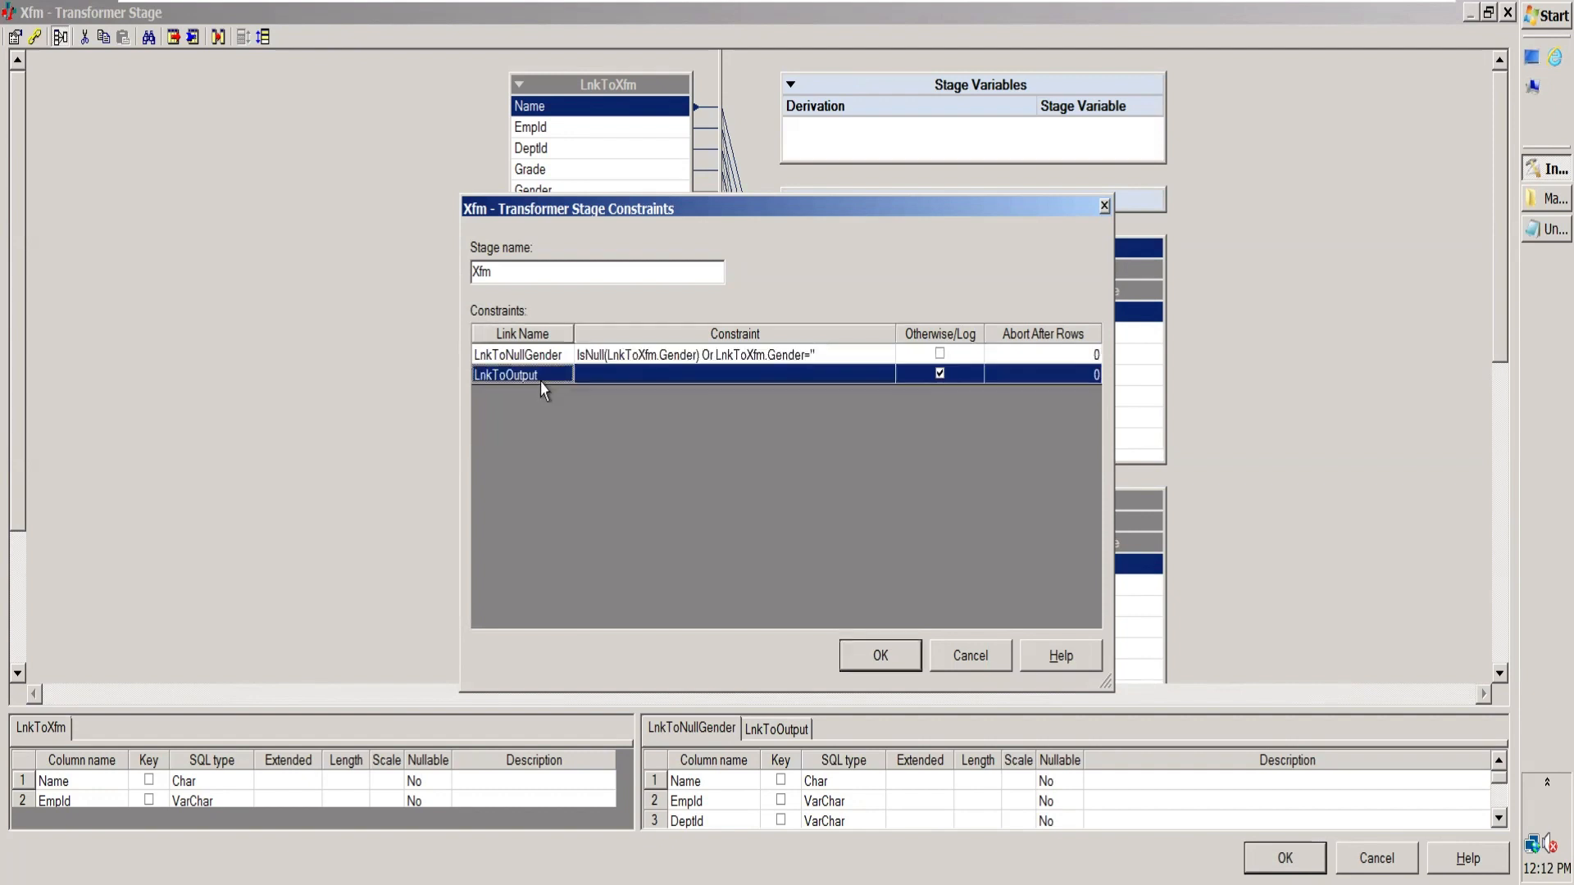
pyautogui.click(512, 359)
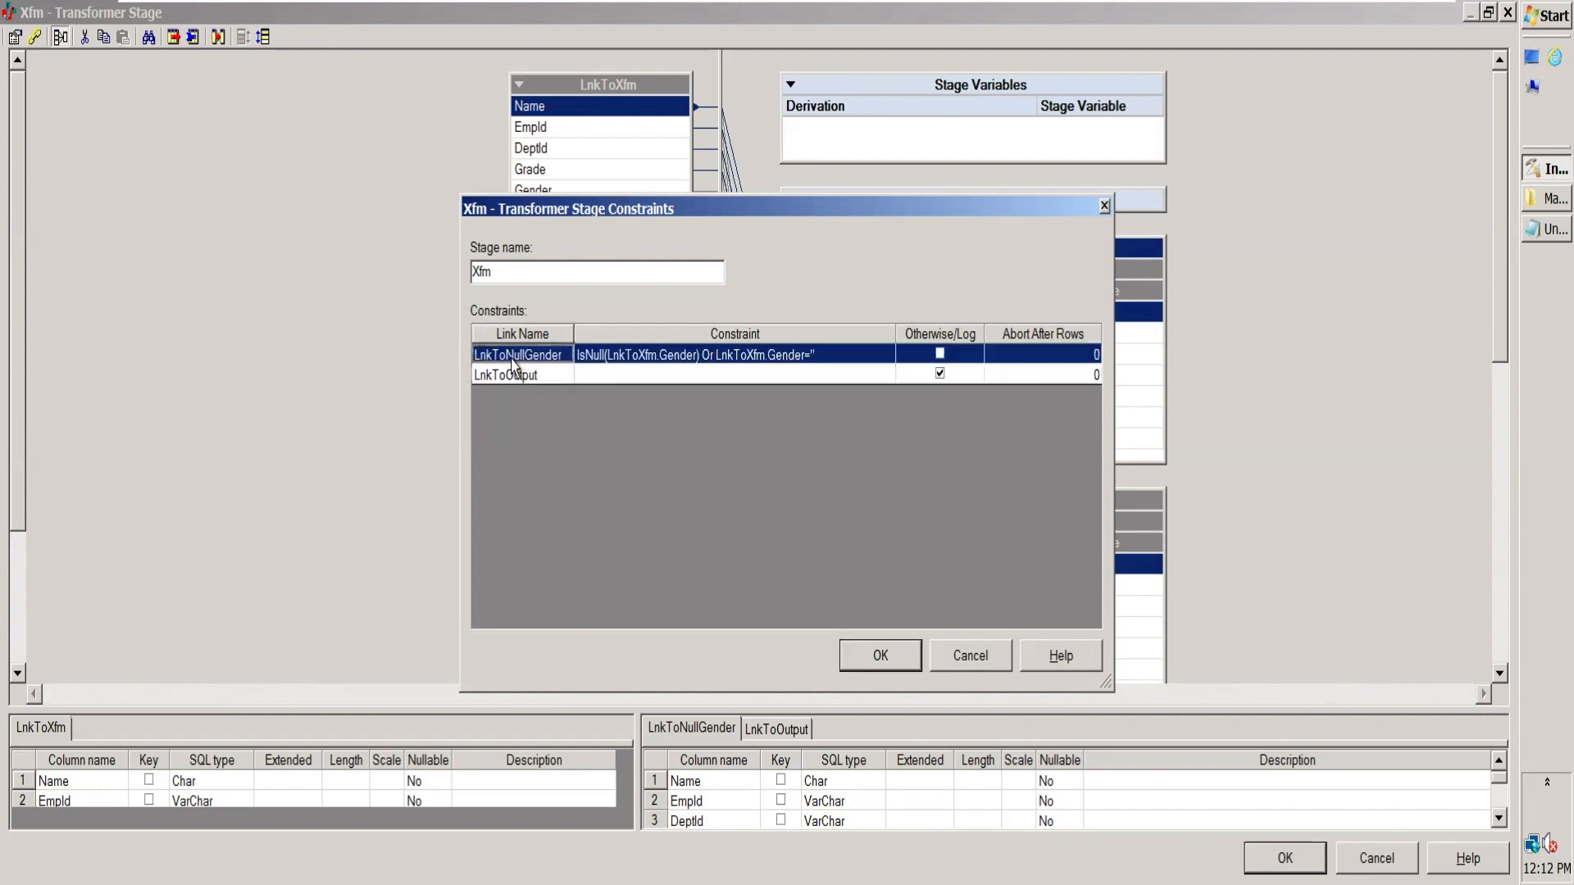
pyautogui.click(881, 656)
pyautogui.click(1285, 858)
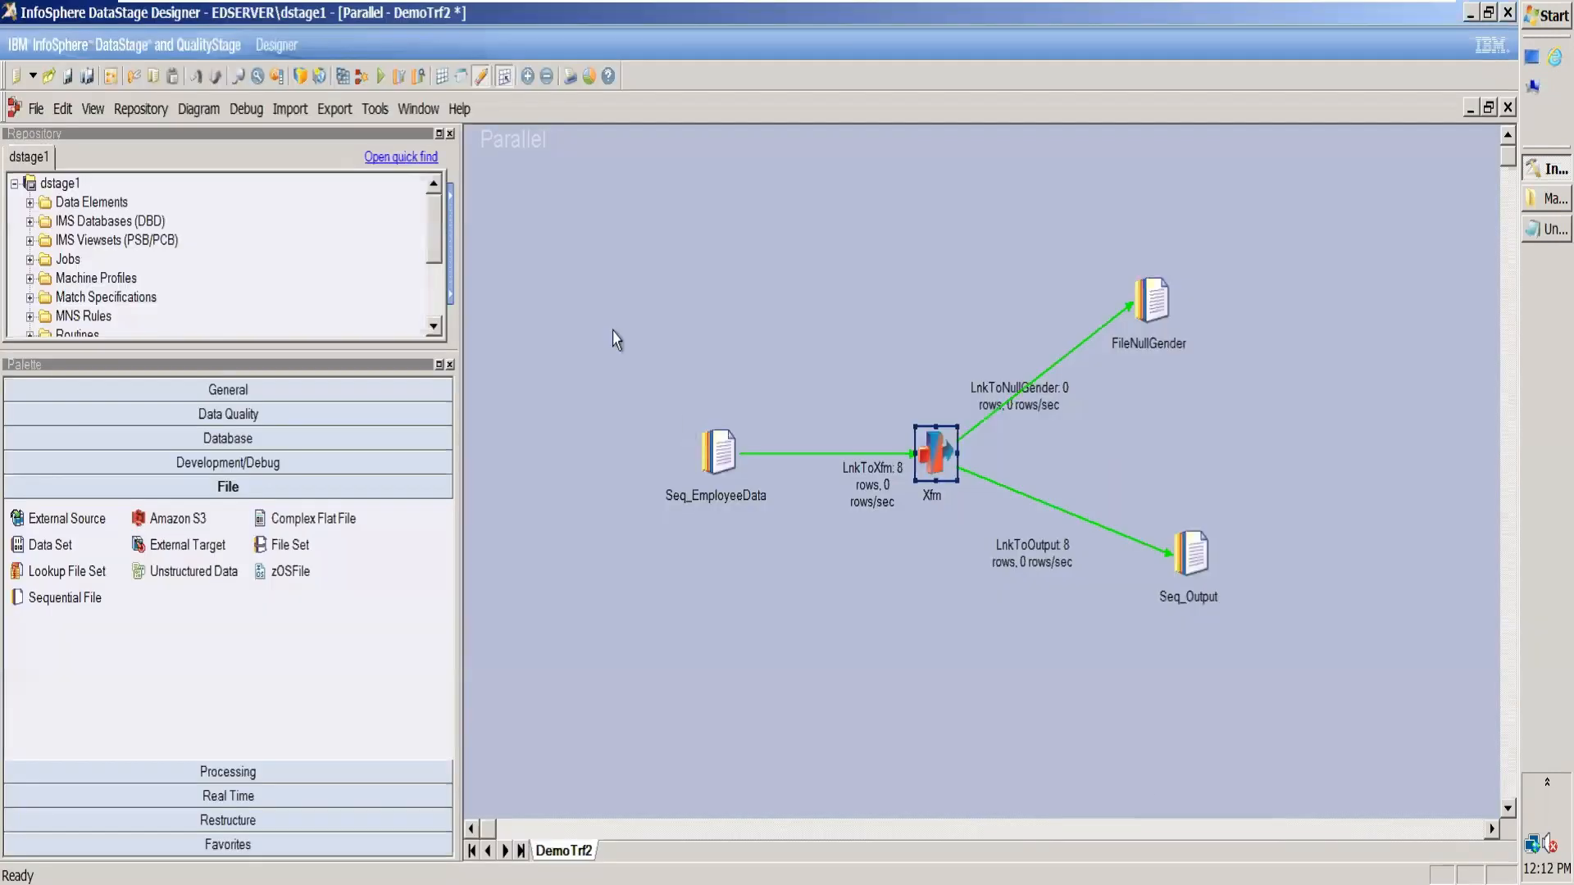
# Step: Recompile DemoTrf2 and run it with no warning limit, and move the LnkToNullGender label clear above its link line
pyautogui.click(343, 76)
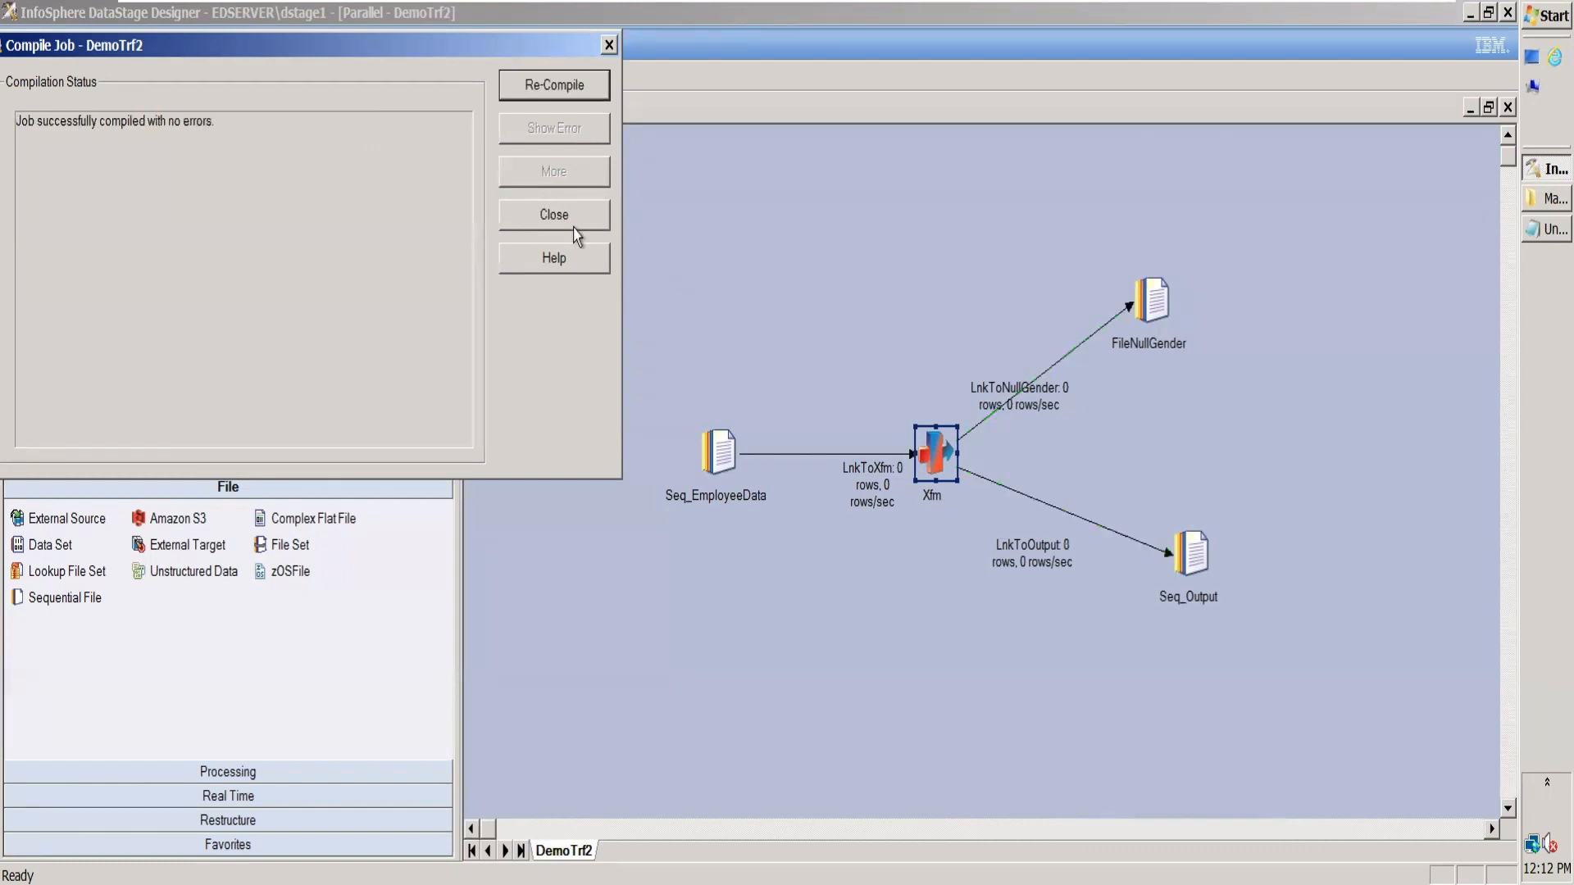
pyautogui.click(583, 217)
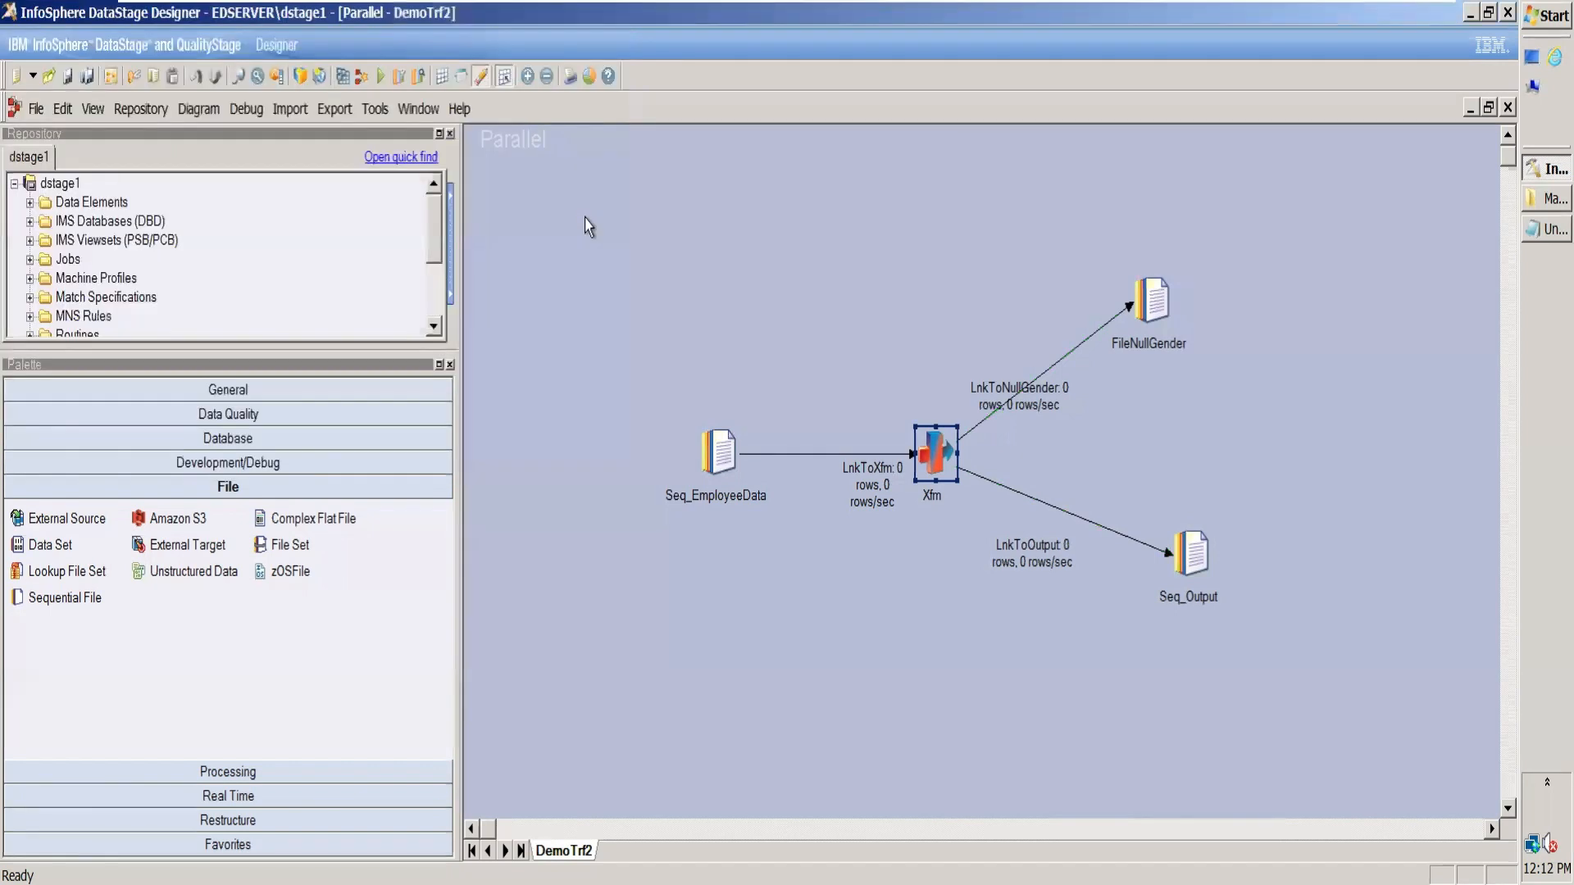
pyautogui.click(380, 76)
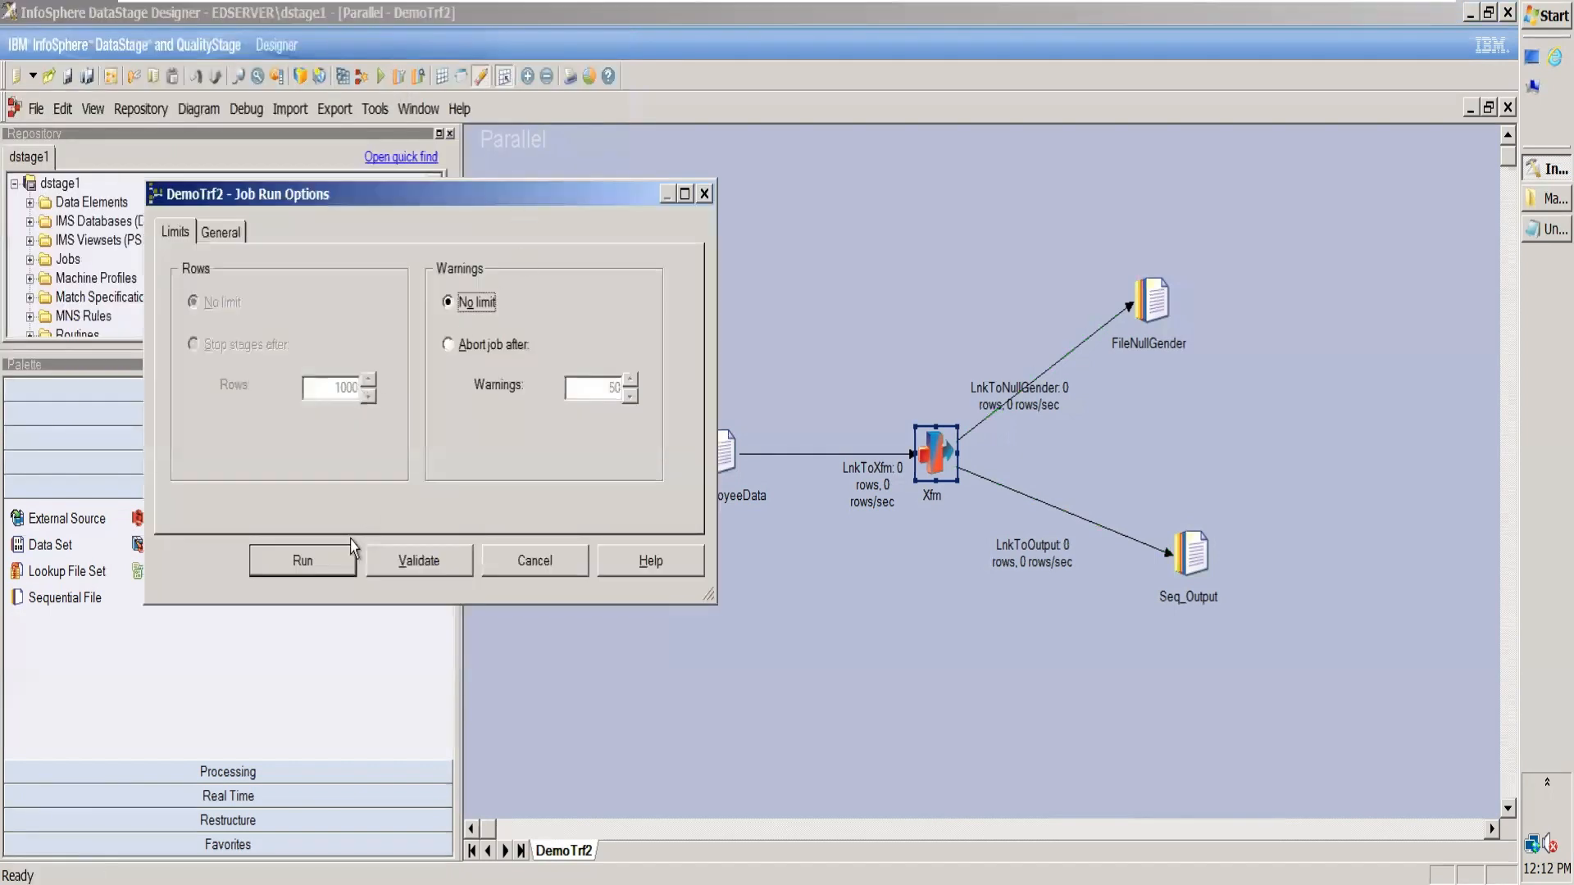
pyautogui.click(326, 570)
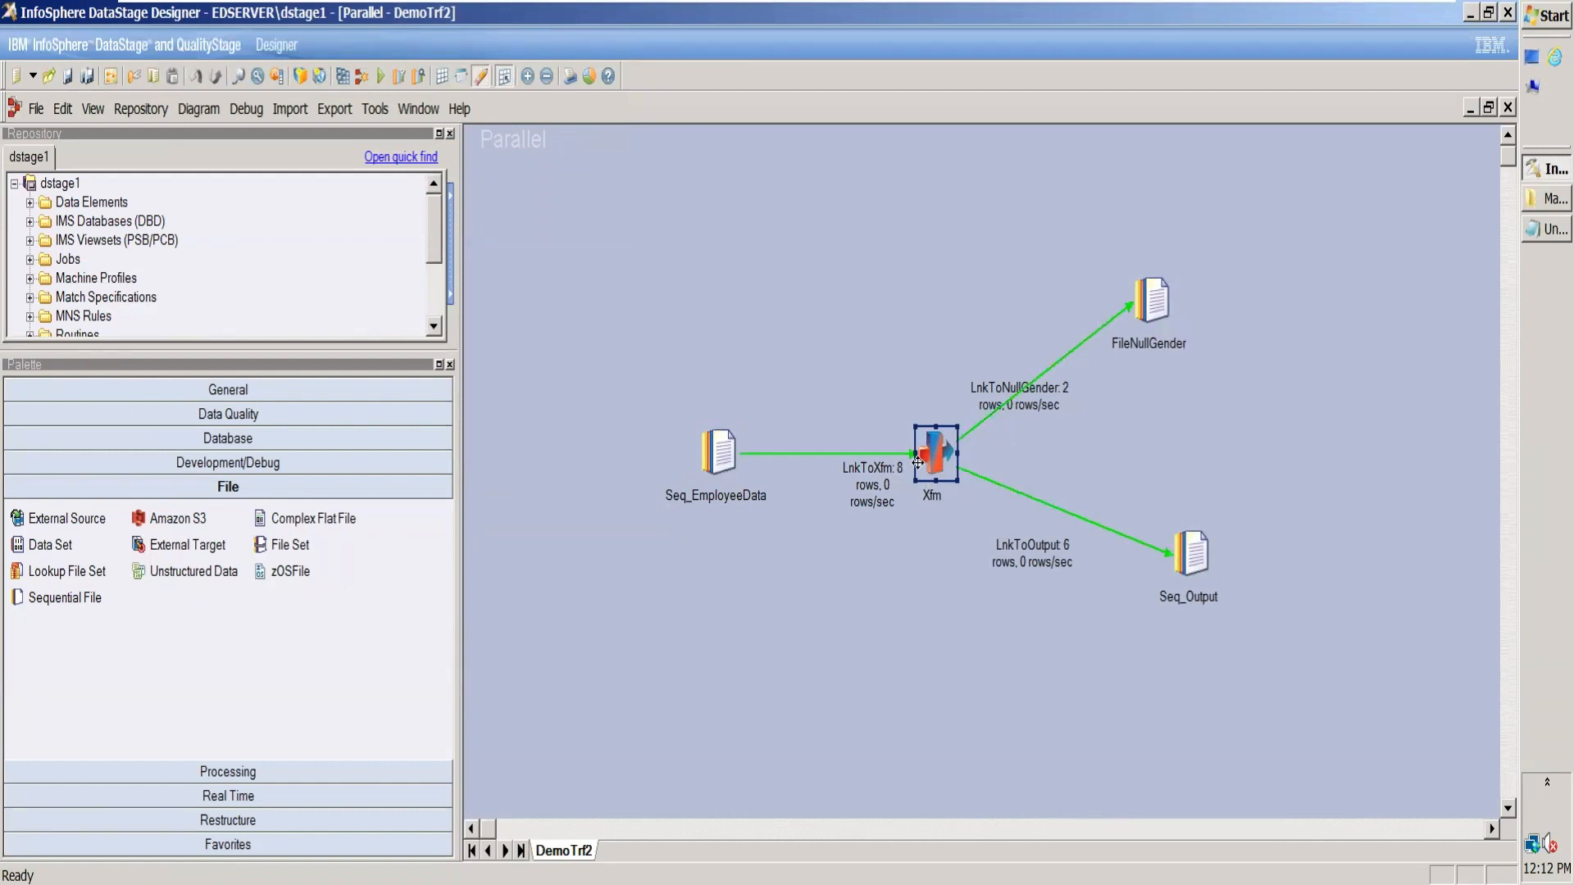
pyautogui.moveTo(1060, 400); pyautogui.dragTo(1043, 339)
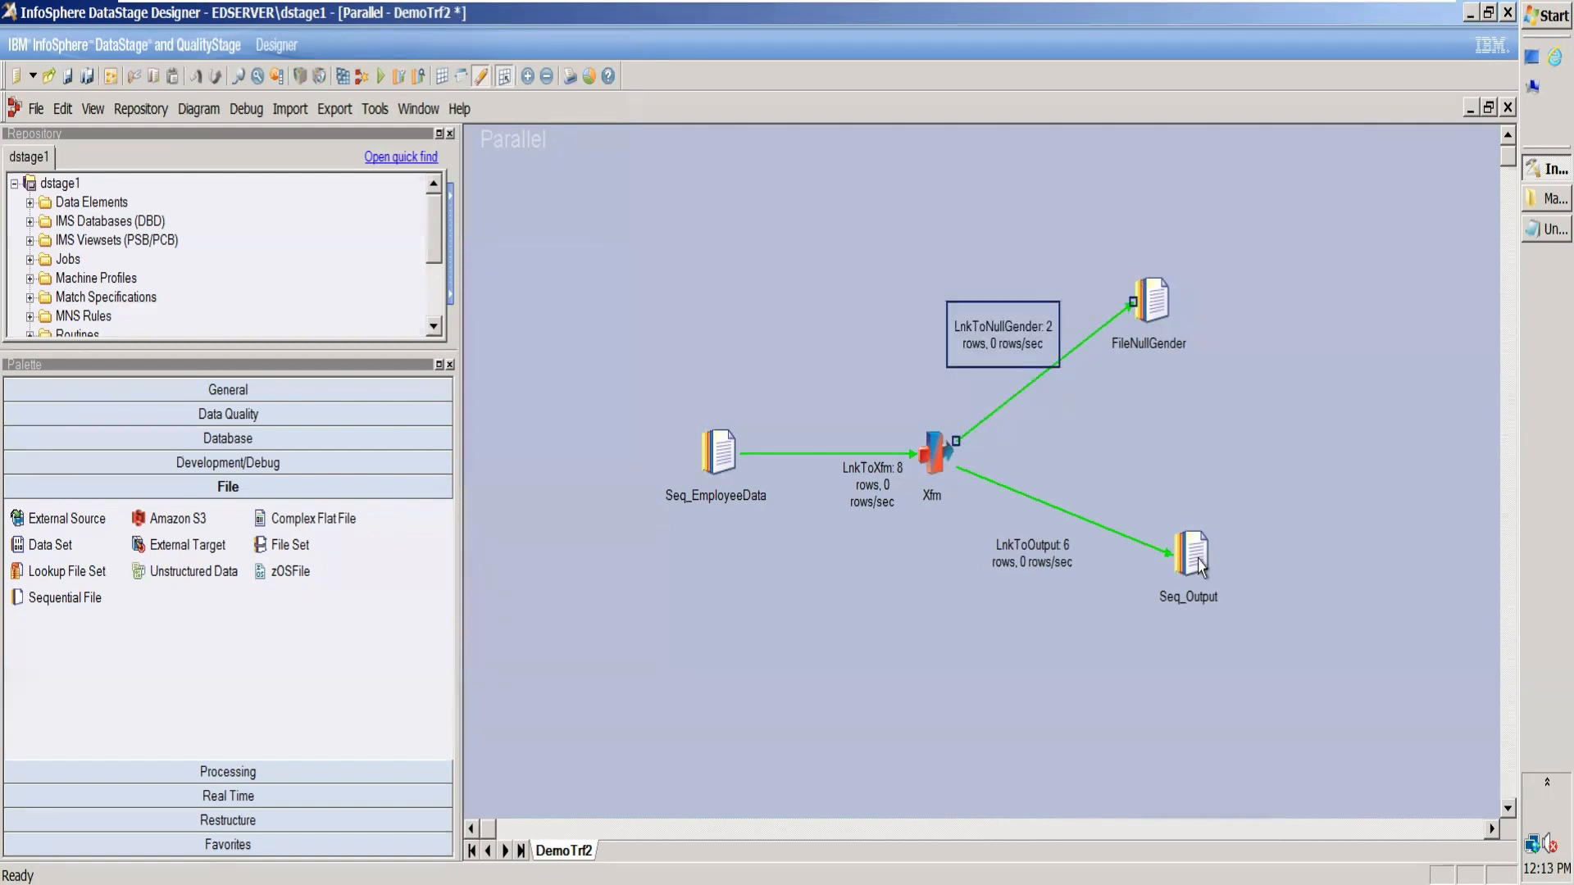
# Step: Copy all rows of output1.txt from the March folder into cell A1 of a new Excel sheet, and fit column A to its contents
pyautogui.click(1531, 207)
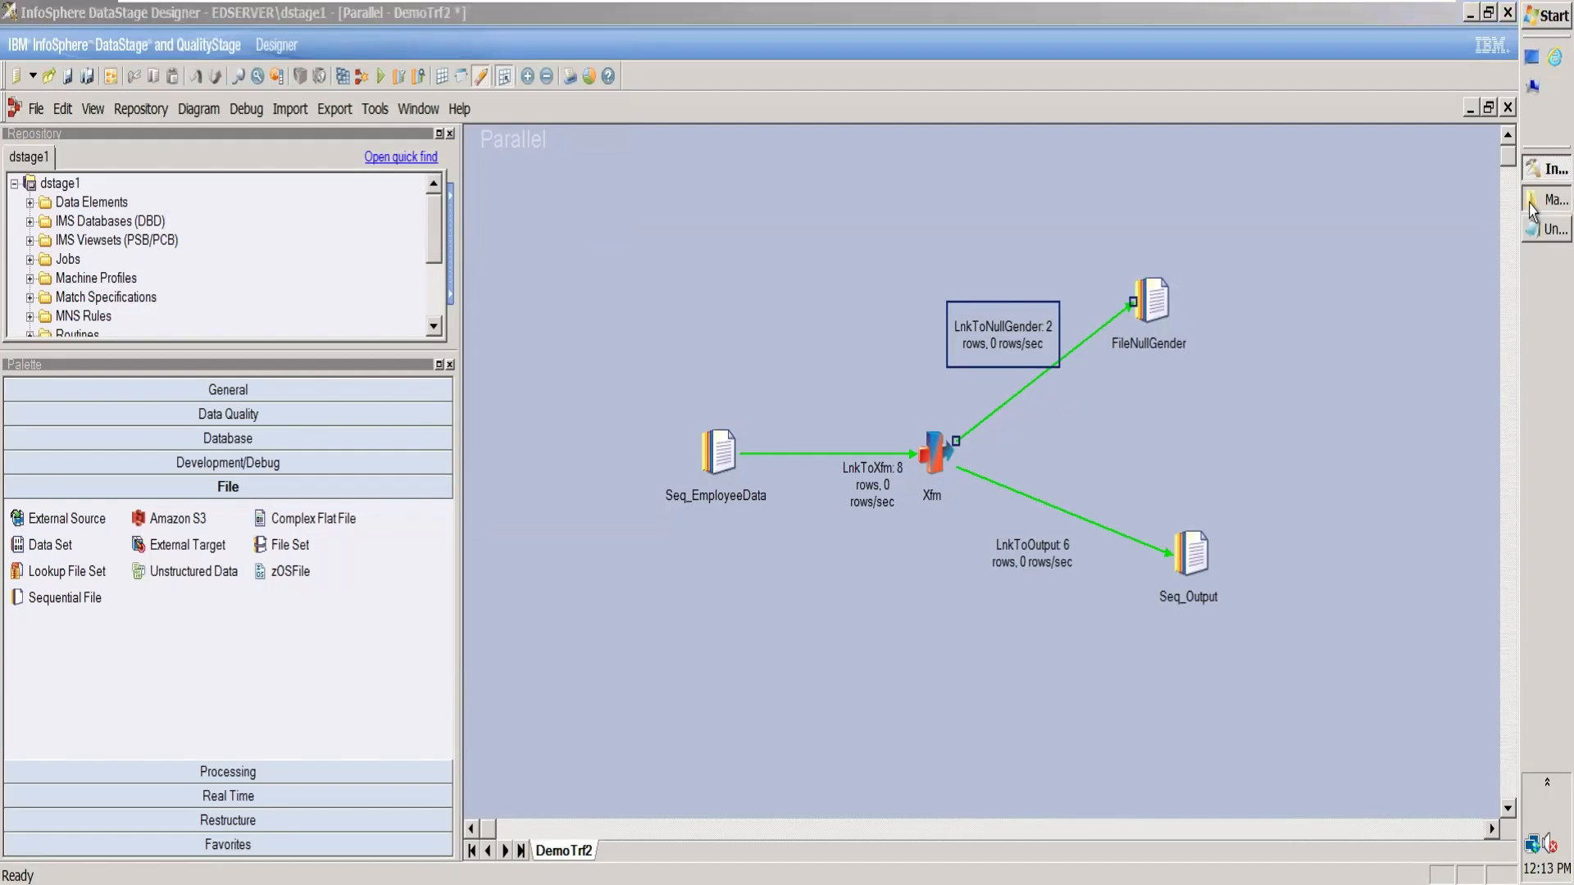
pyautogui.click(1083, 450)
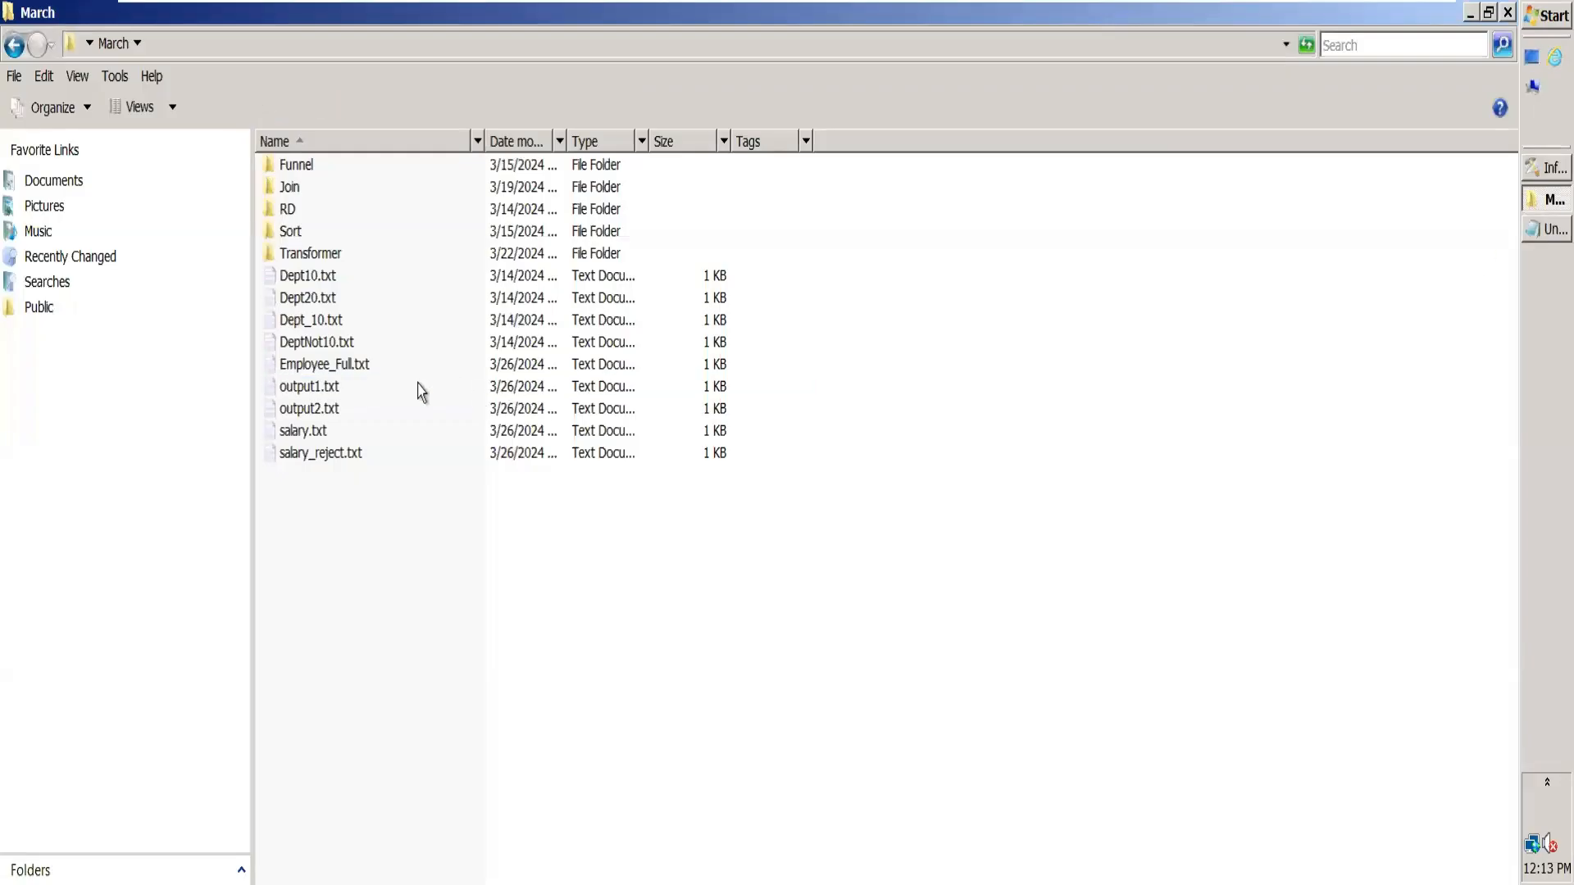
pyautogui.doubleClick(328, 388)
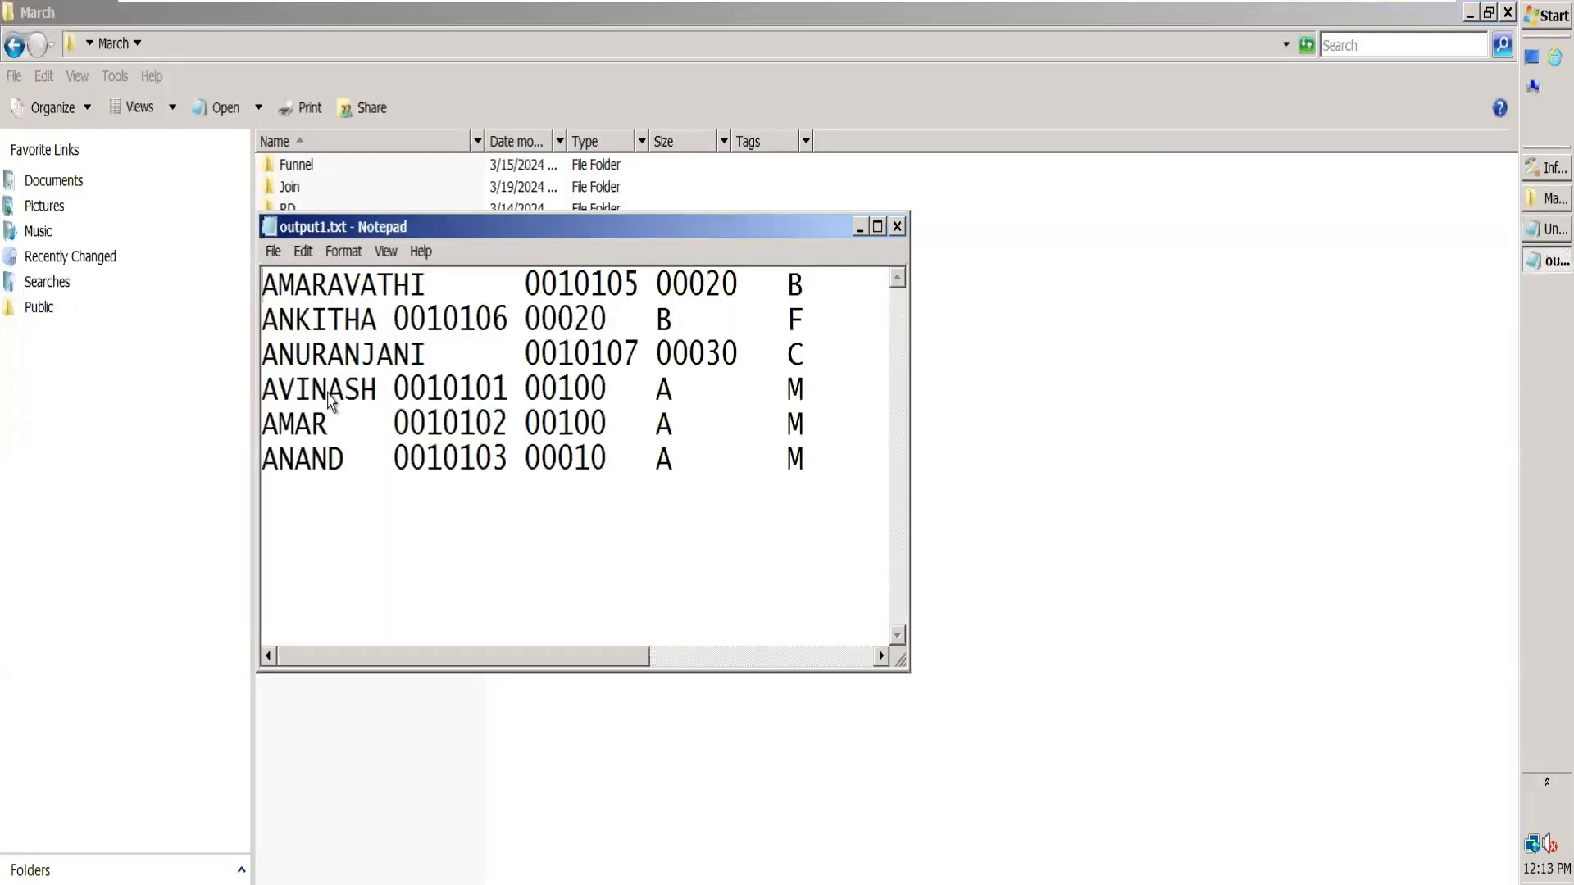
pyautogui.hotkey('ctrl', 'a')
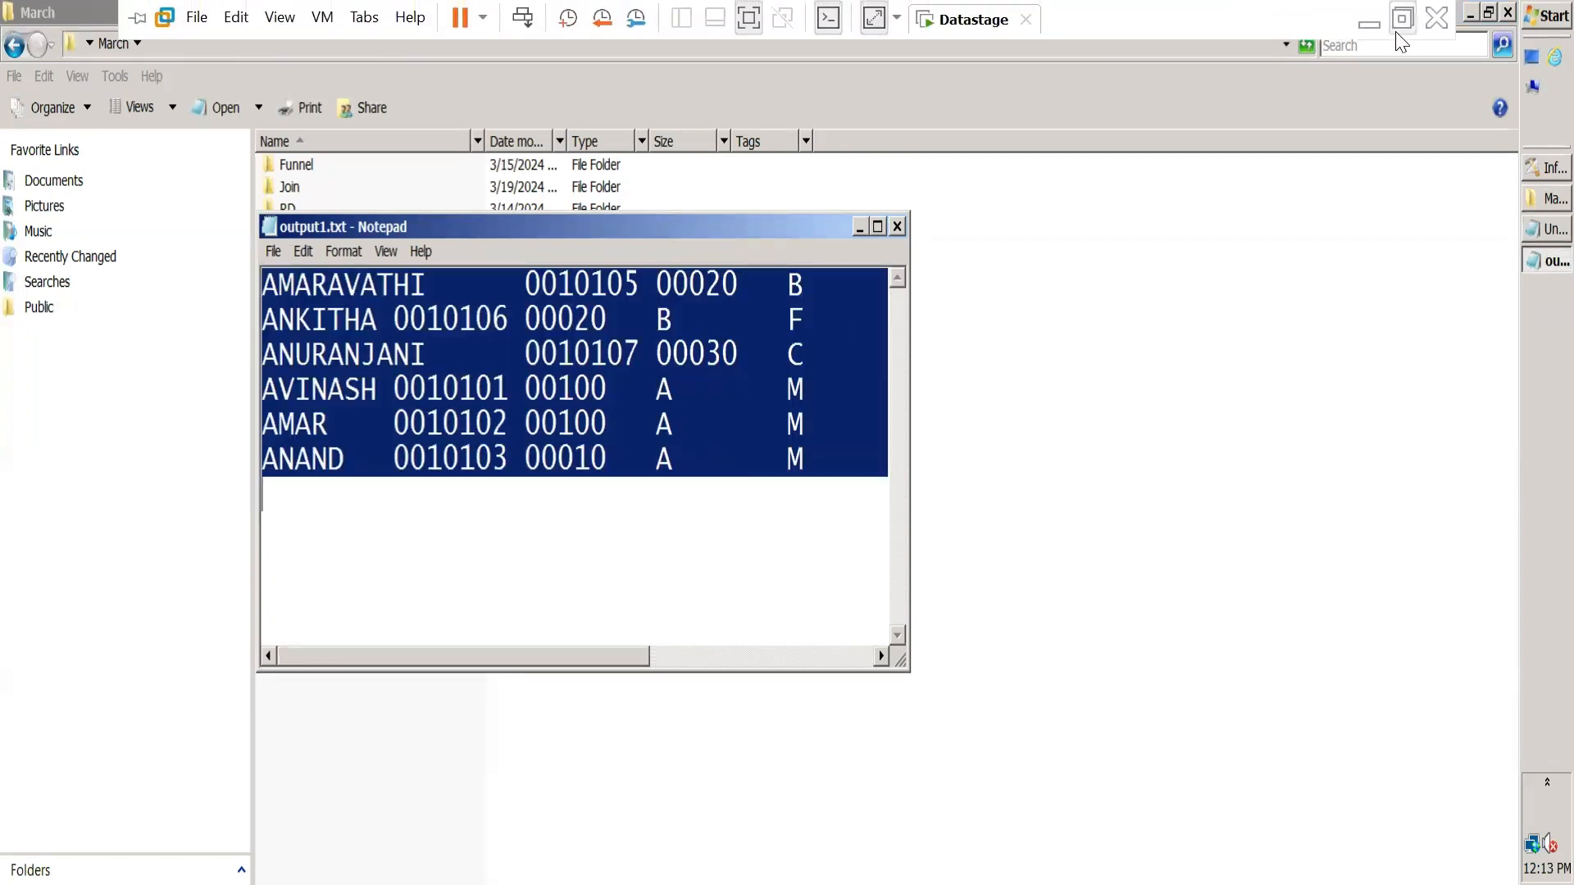
pyautogui.click(1376, 20)
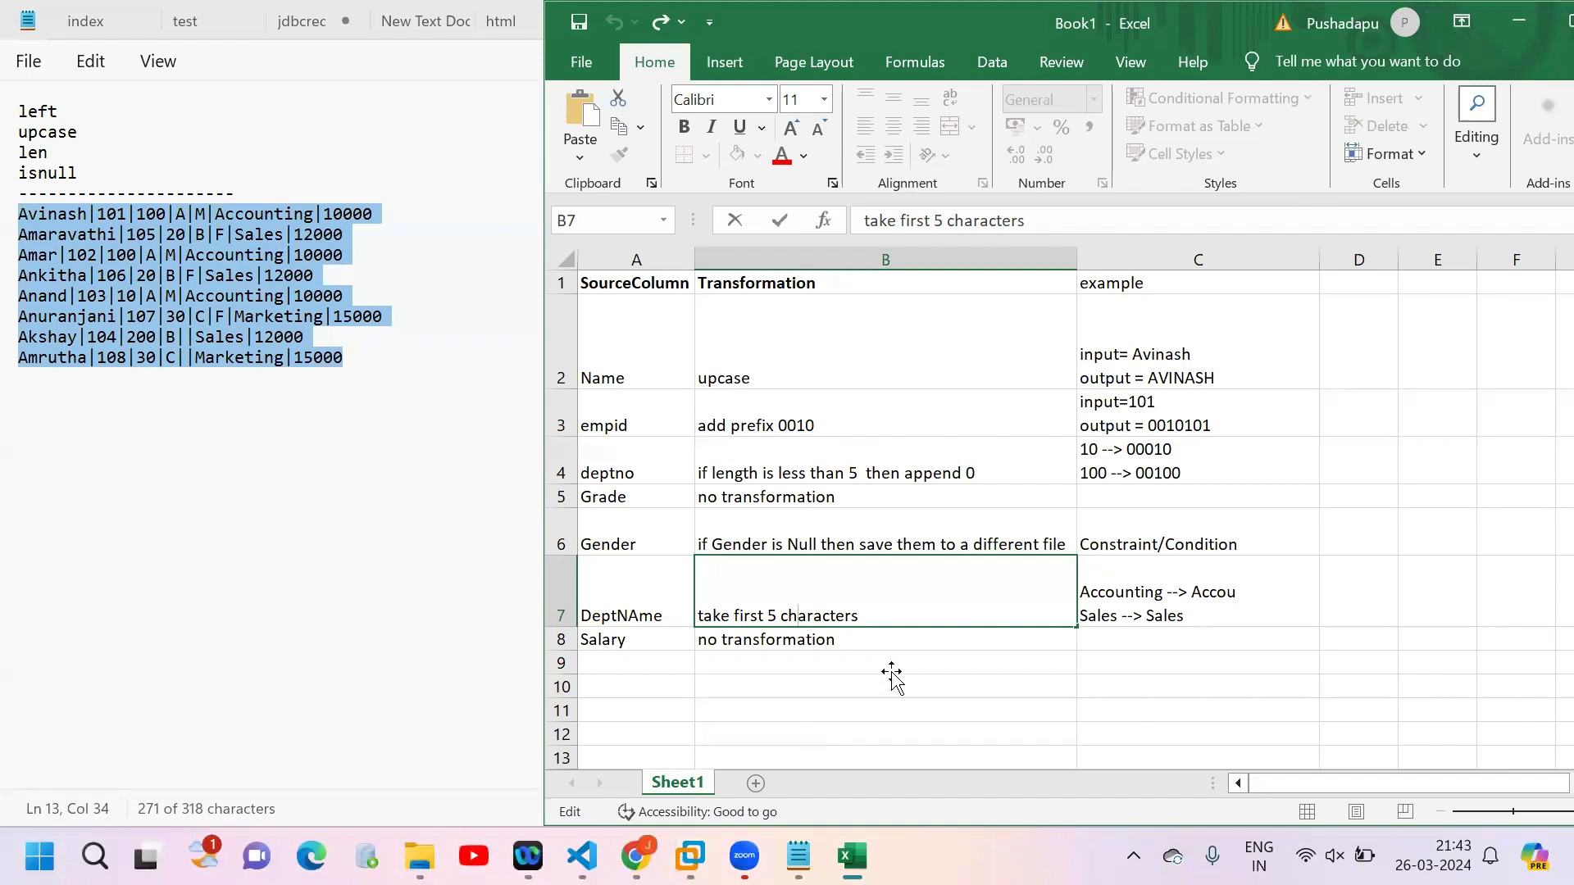
pyautogui.click(756, 783)
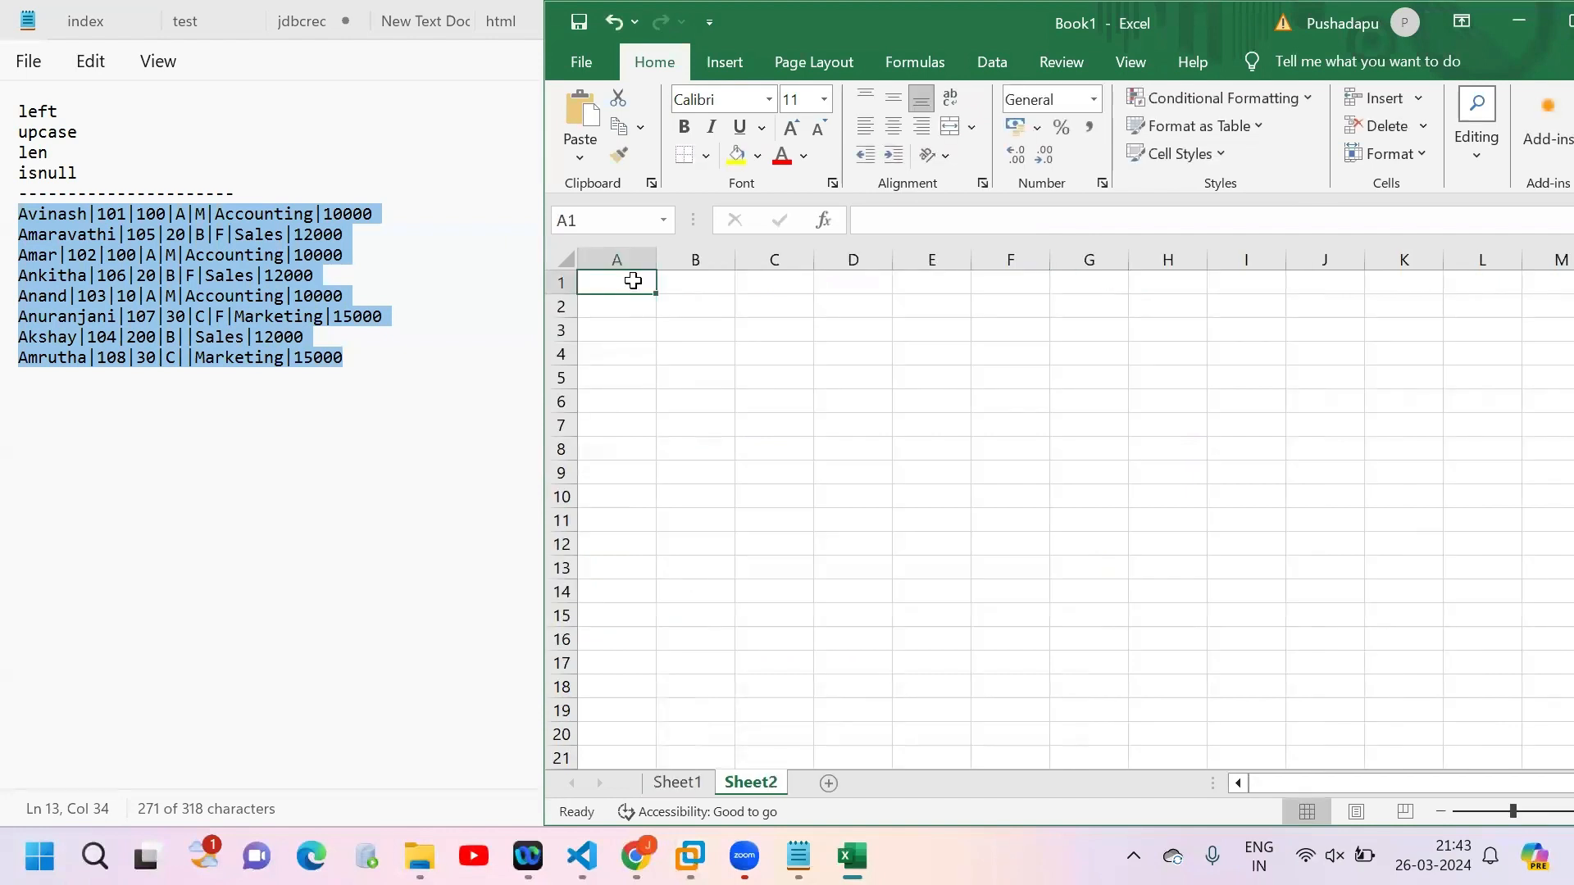
pyautogui.hotkey('ctrl', 'v')
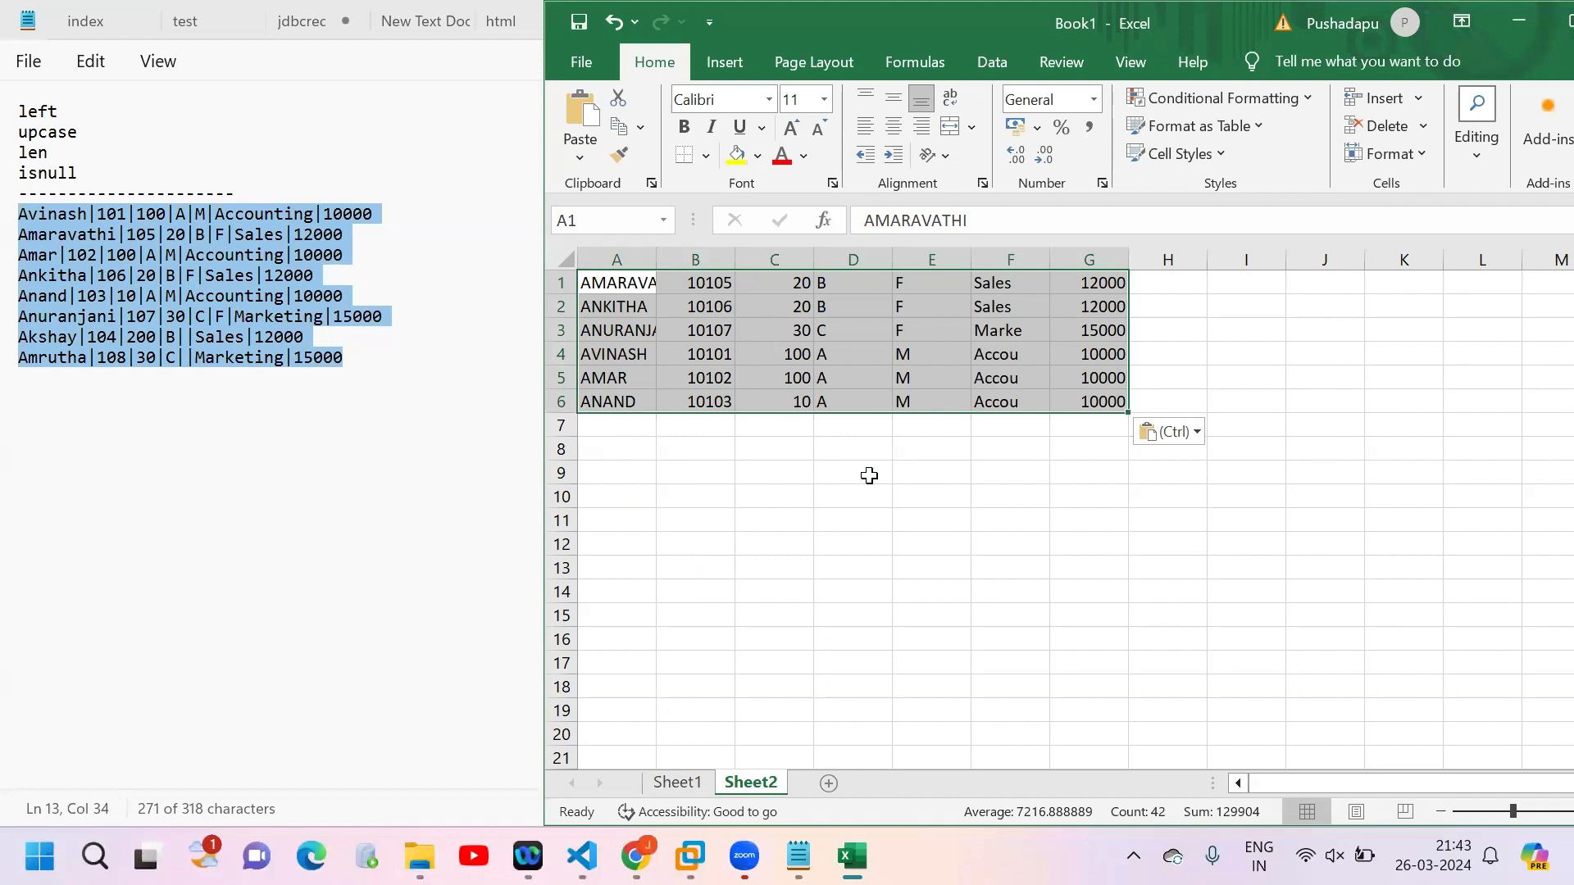
pyautogui.doubleClick(661, 255)
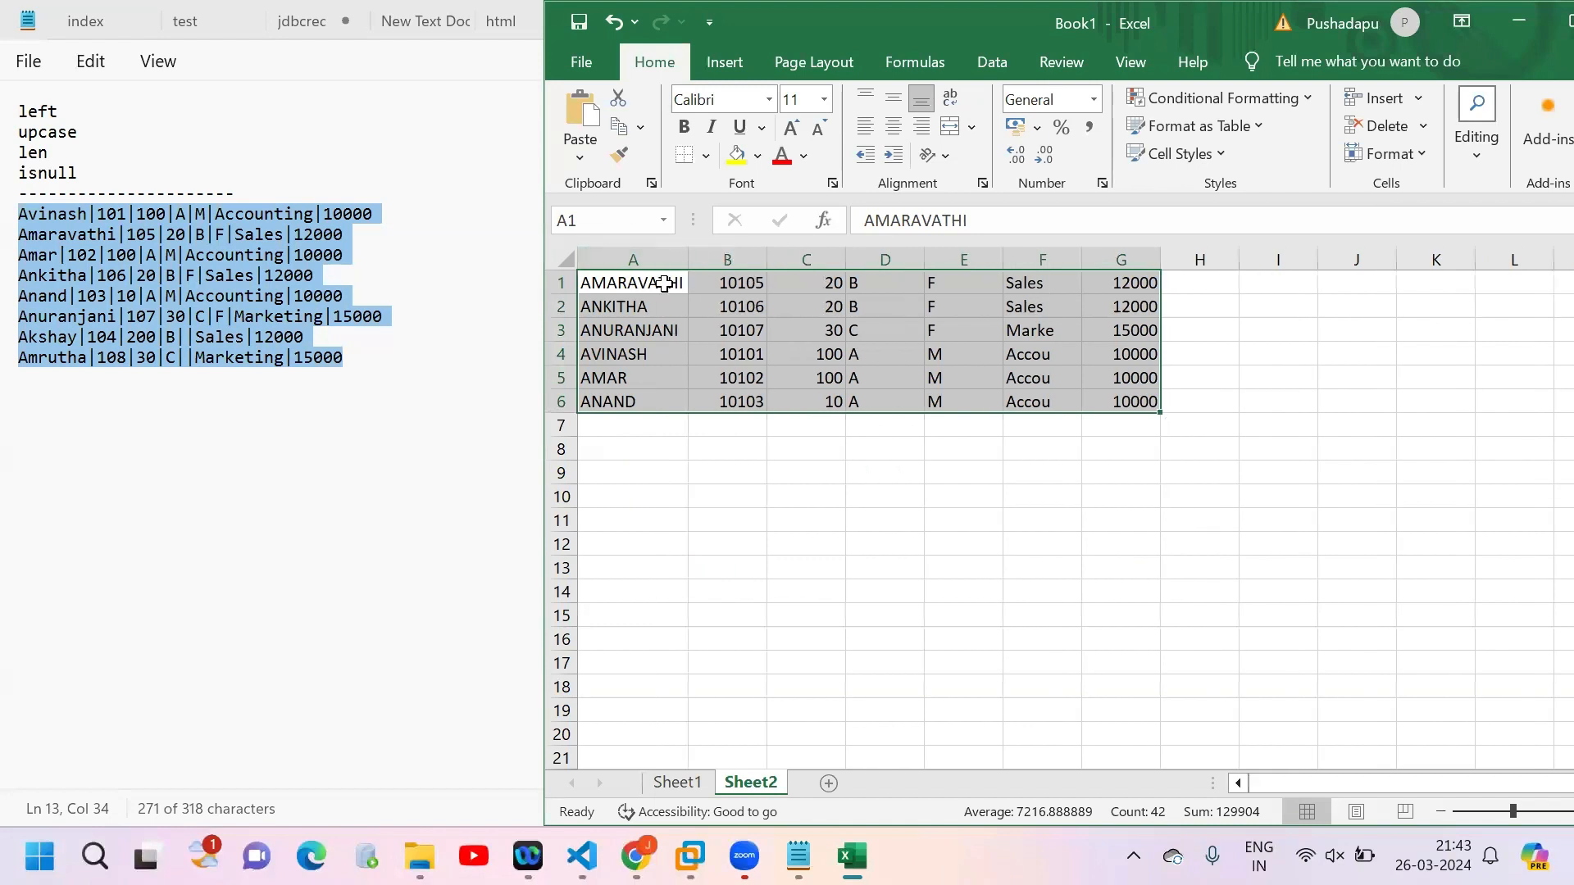
# Step: Compare the Sheet2 name column with the Name and empid transformation rules and examples in Sheet1
pyautogui.moveTo(665, 283); pyautogui.dragTo(674, 402)
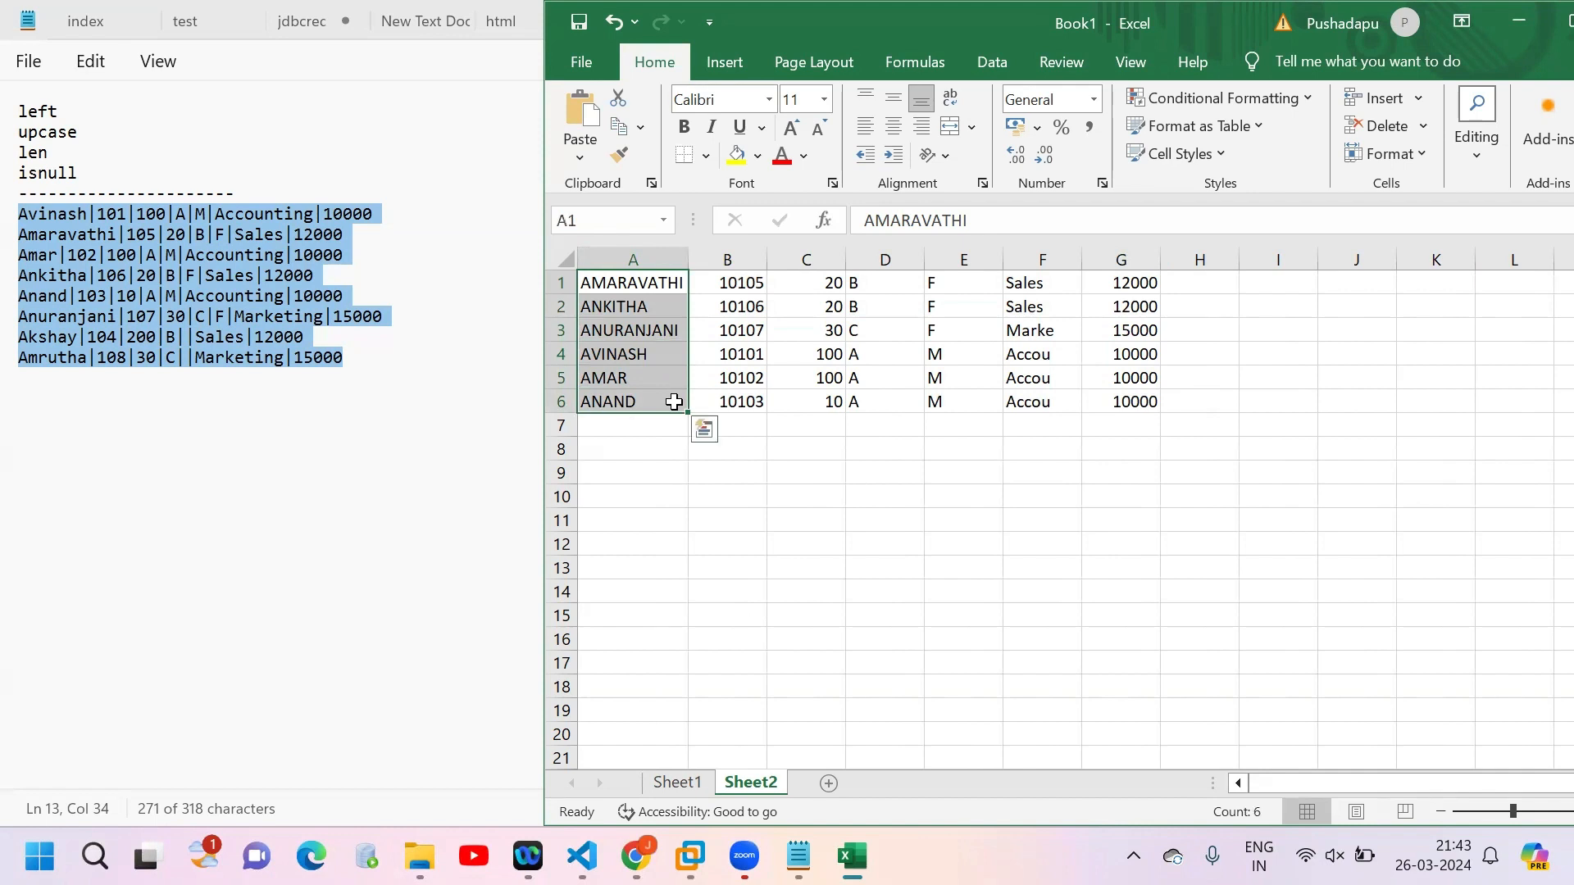
pyautogui.click(673, 783)
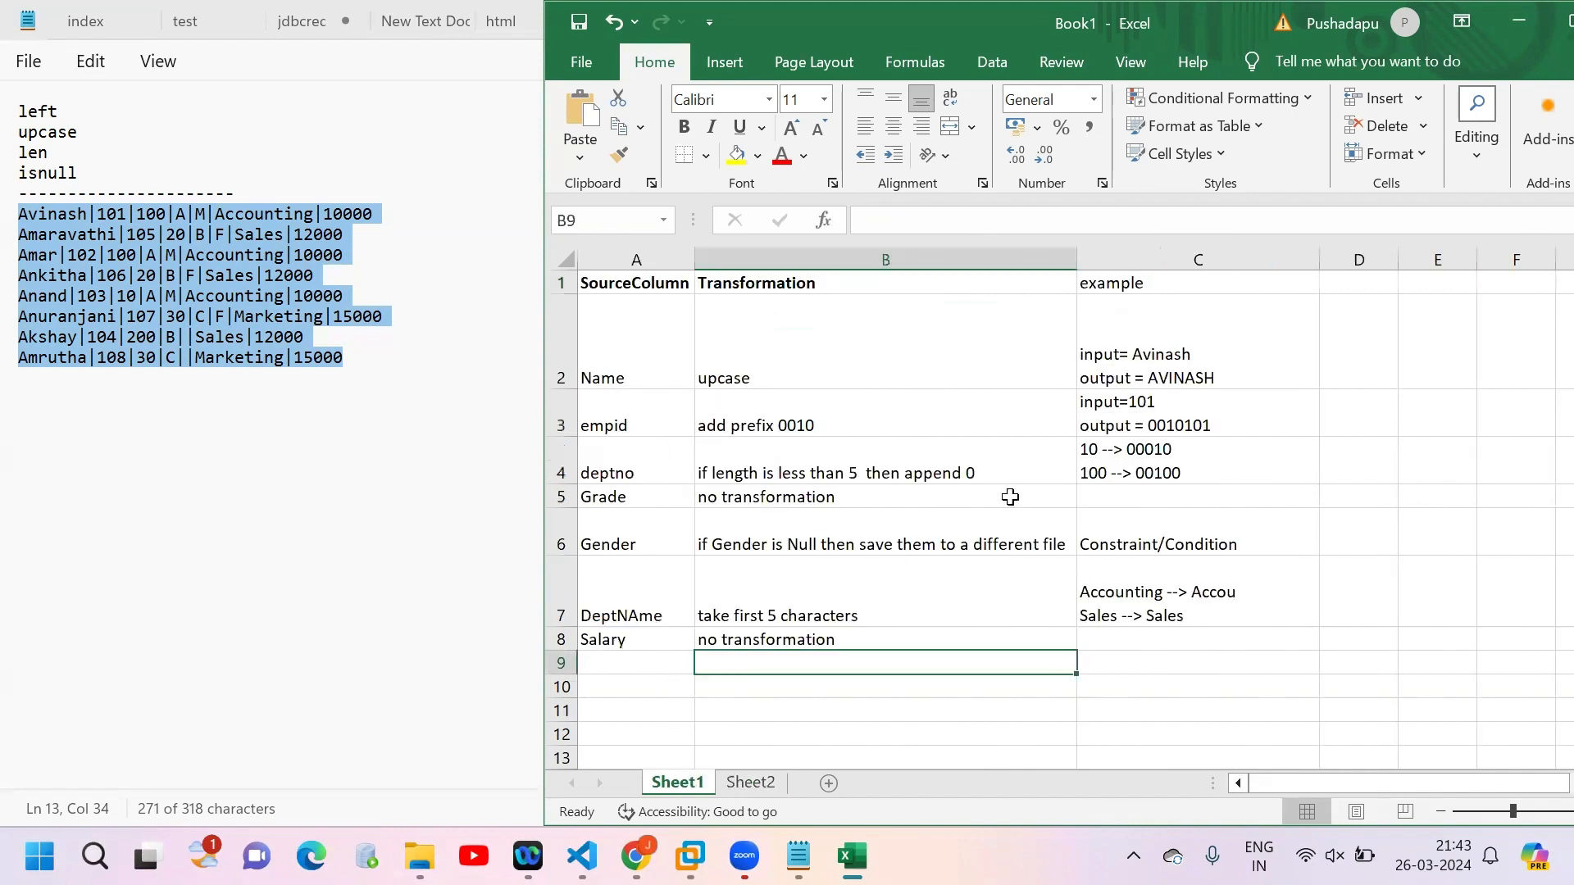
pyautogui.click(878, 380)
pyautogui.click(1158, 364)
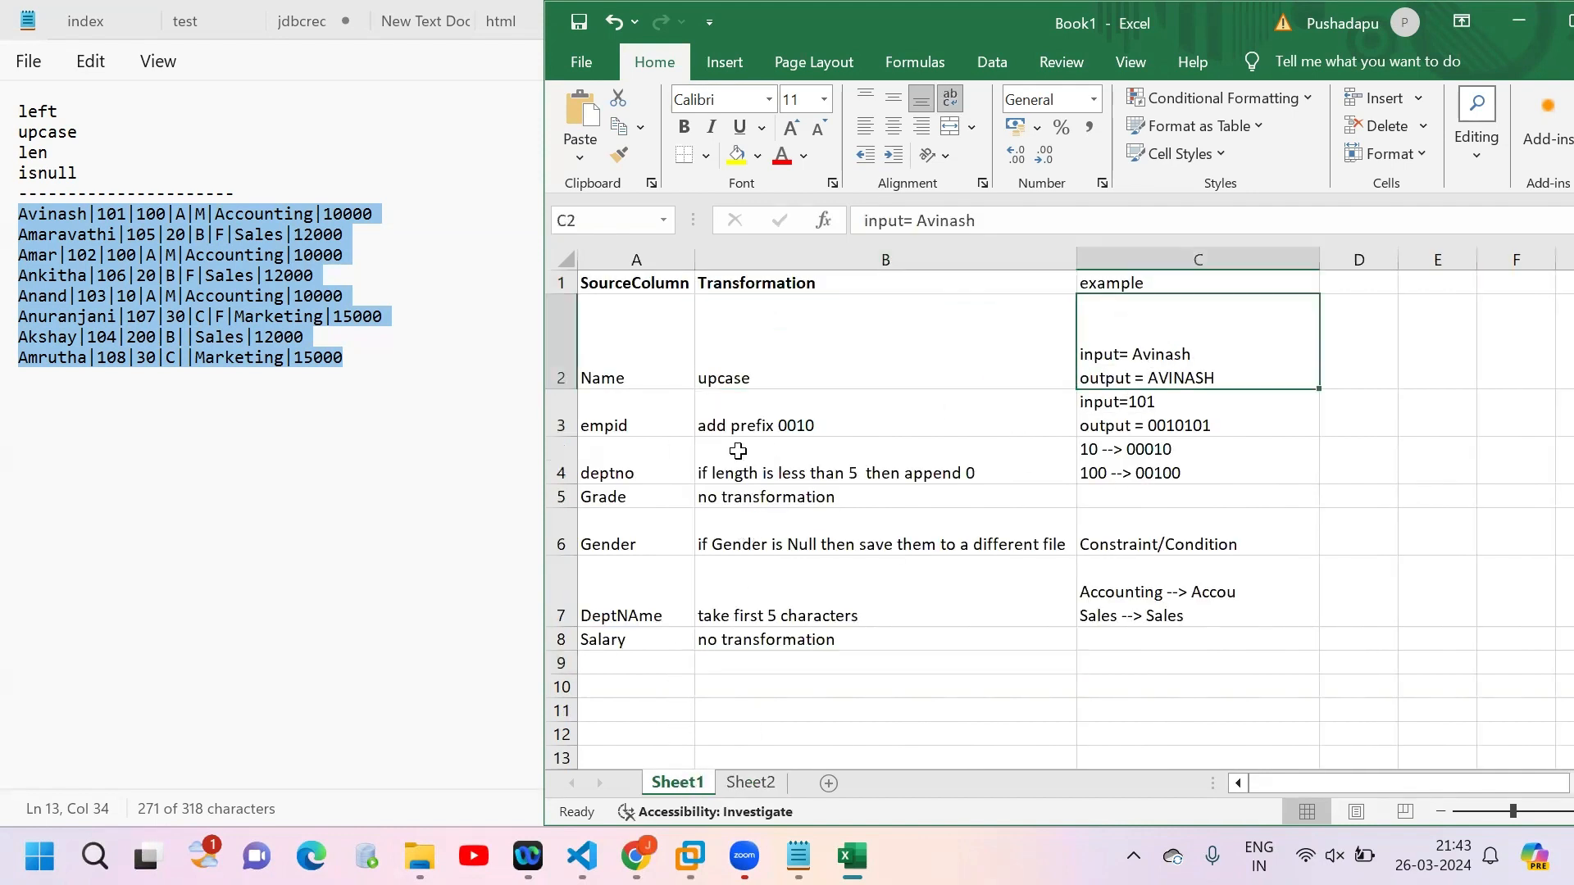
pyautogui.click(748, 425)
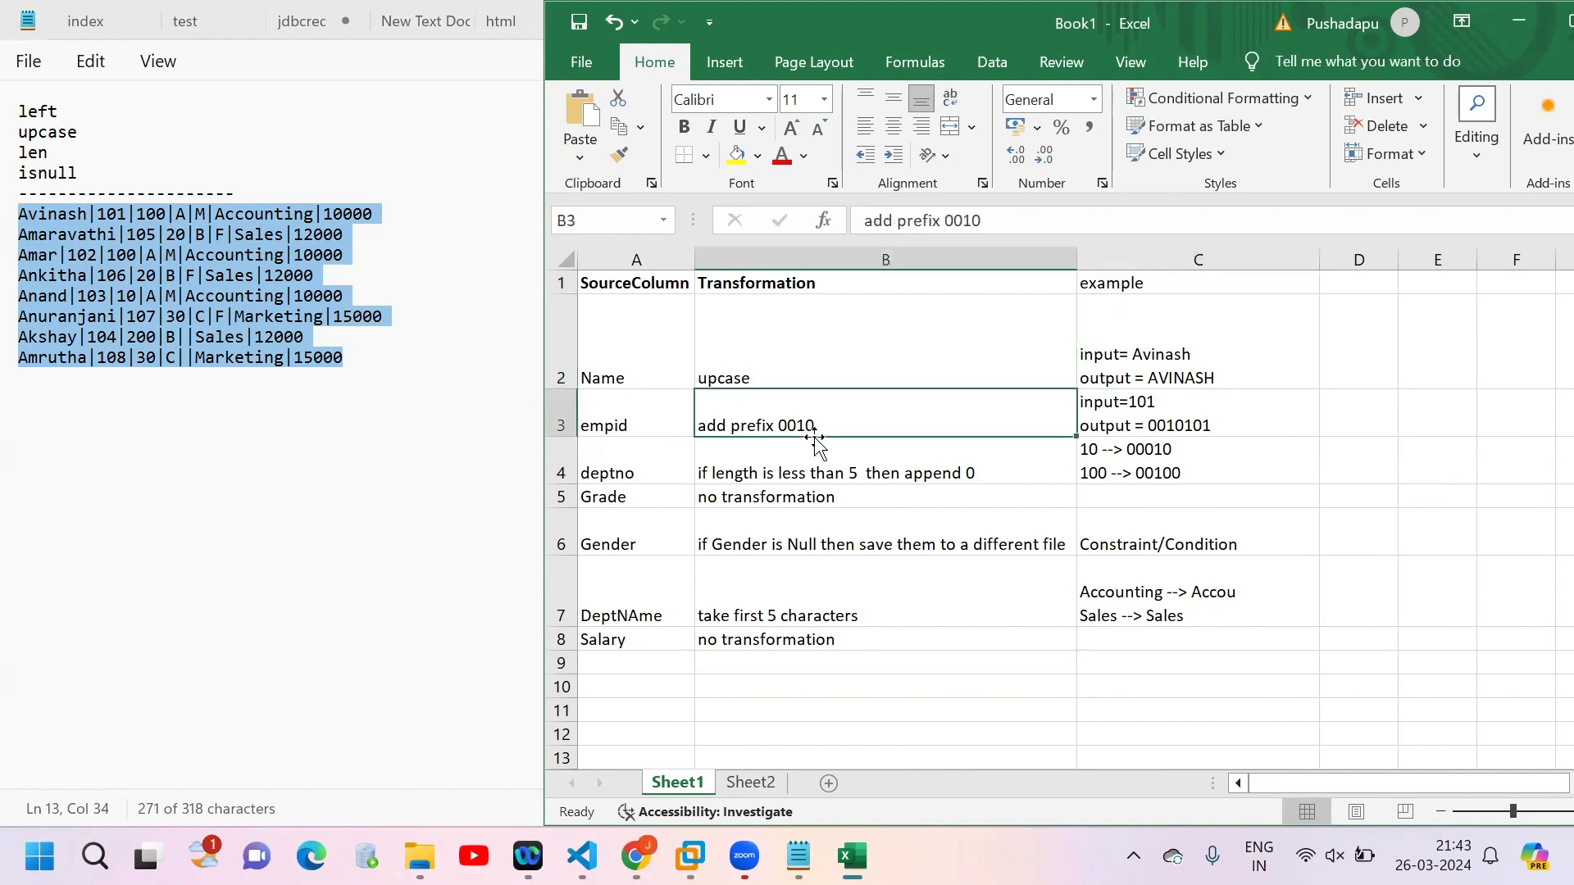
# Step: Check the employee ID column B in Sheet2 against the empid and deptno rules in Sheet1
pyautogui.click(750, 783)
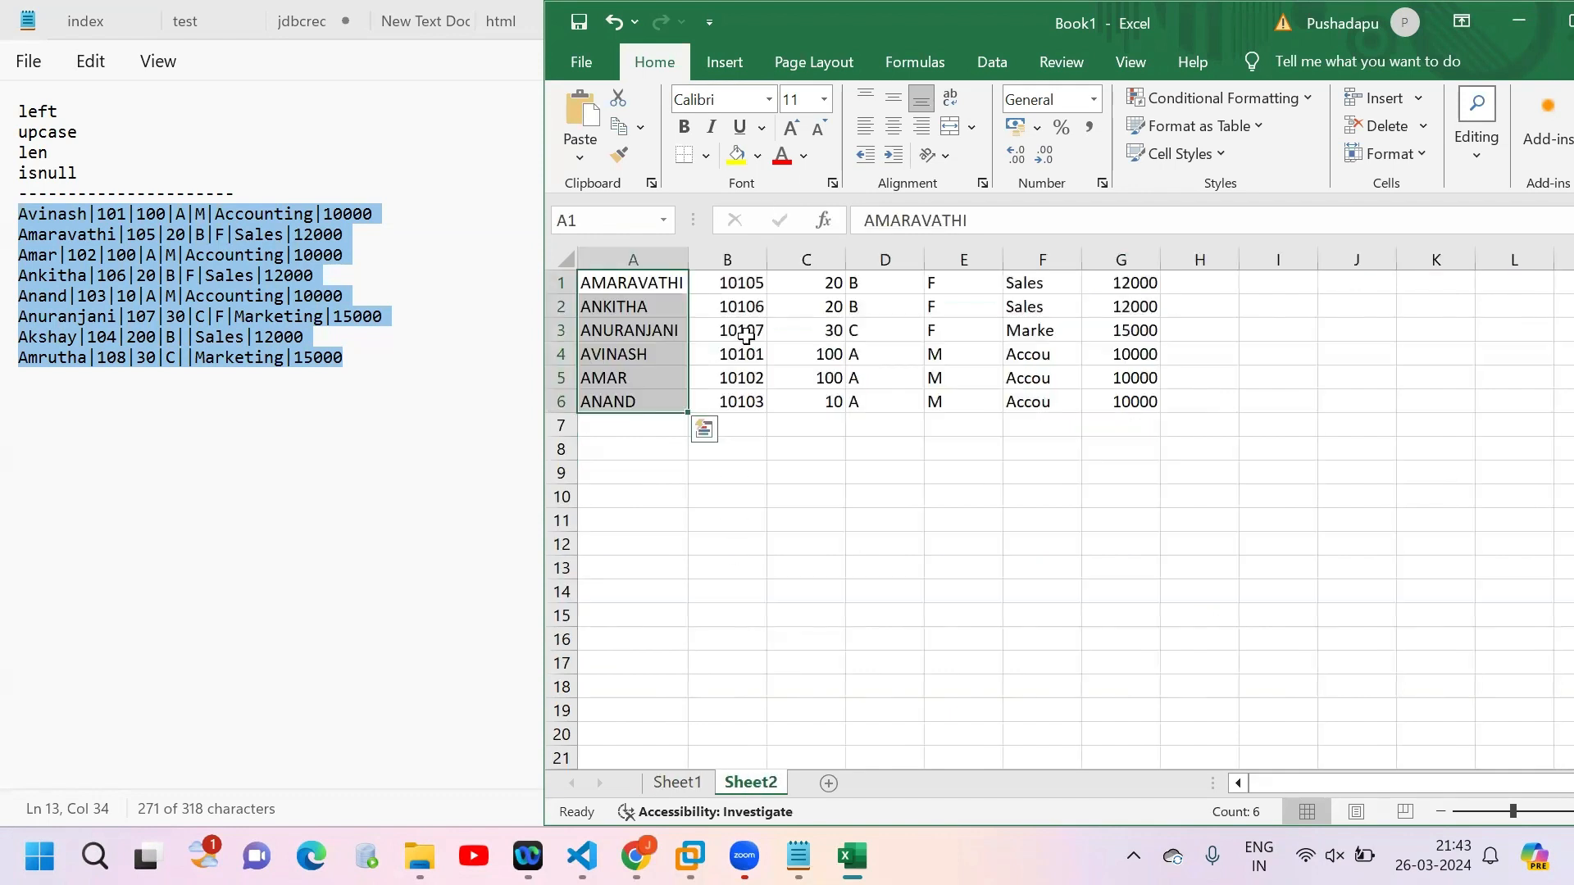
pyautogui.click(716, 281)
pyautogui.doubleClick(717, 282)
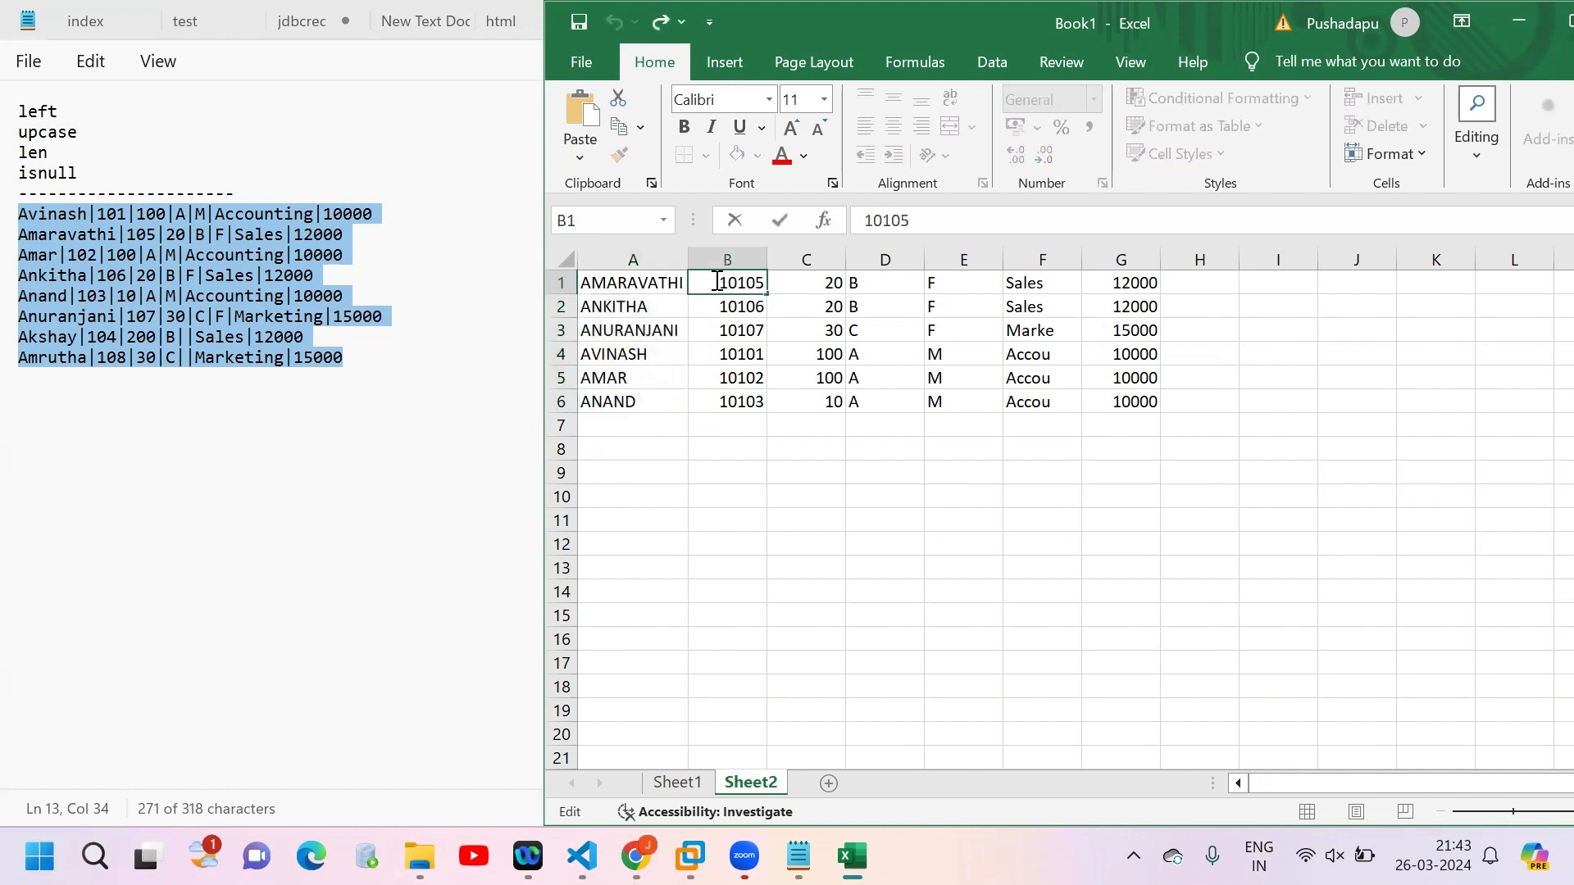
pyautogui.click(754, 253)
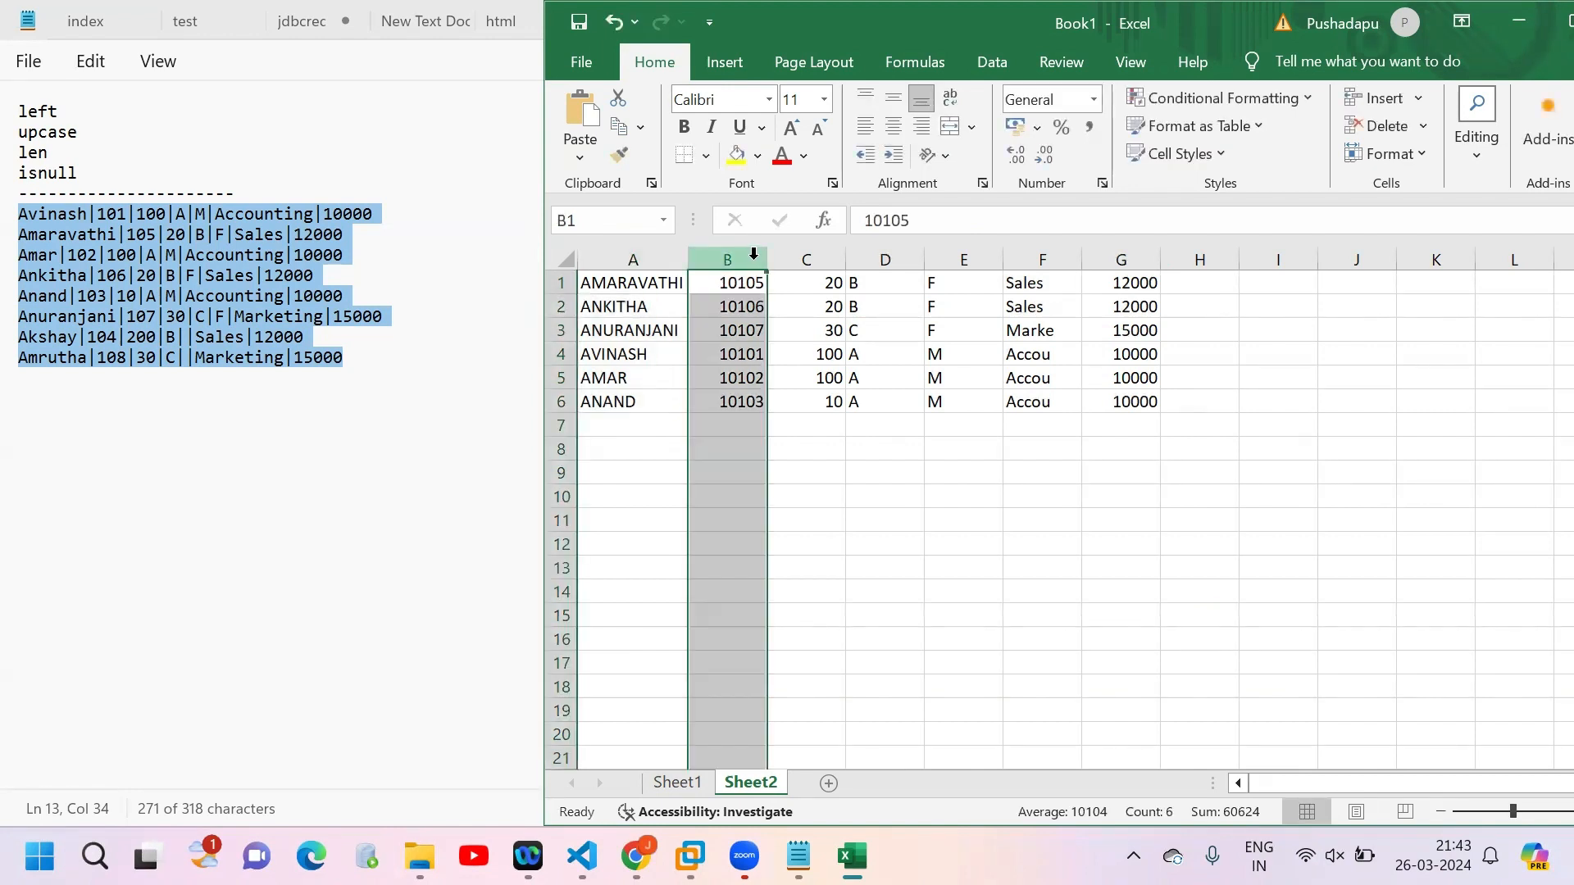
pyautogui.click(678, 783)
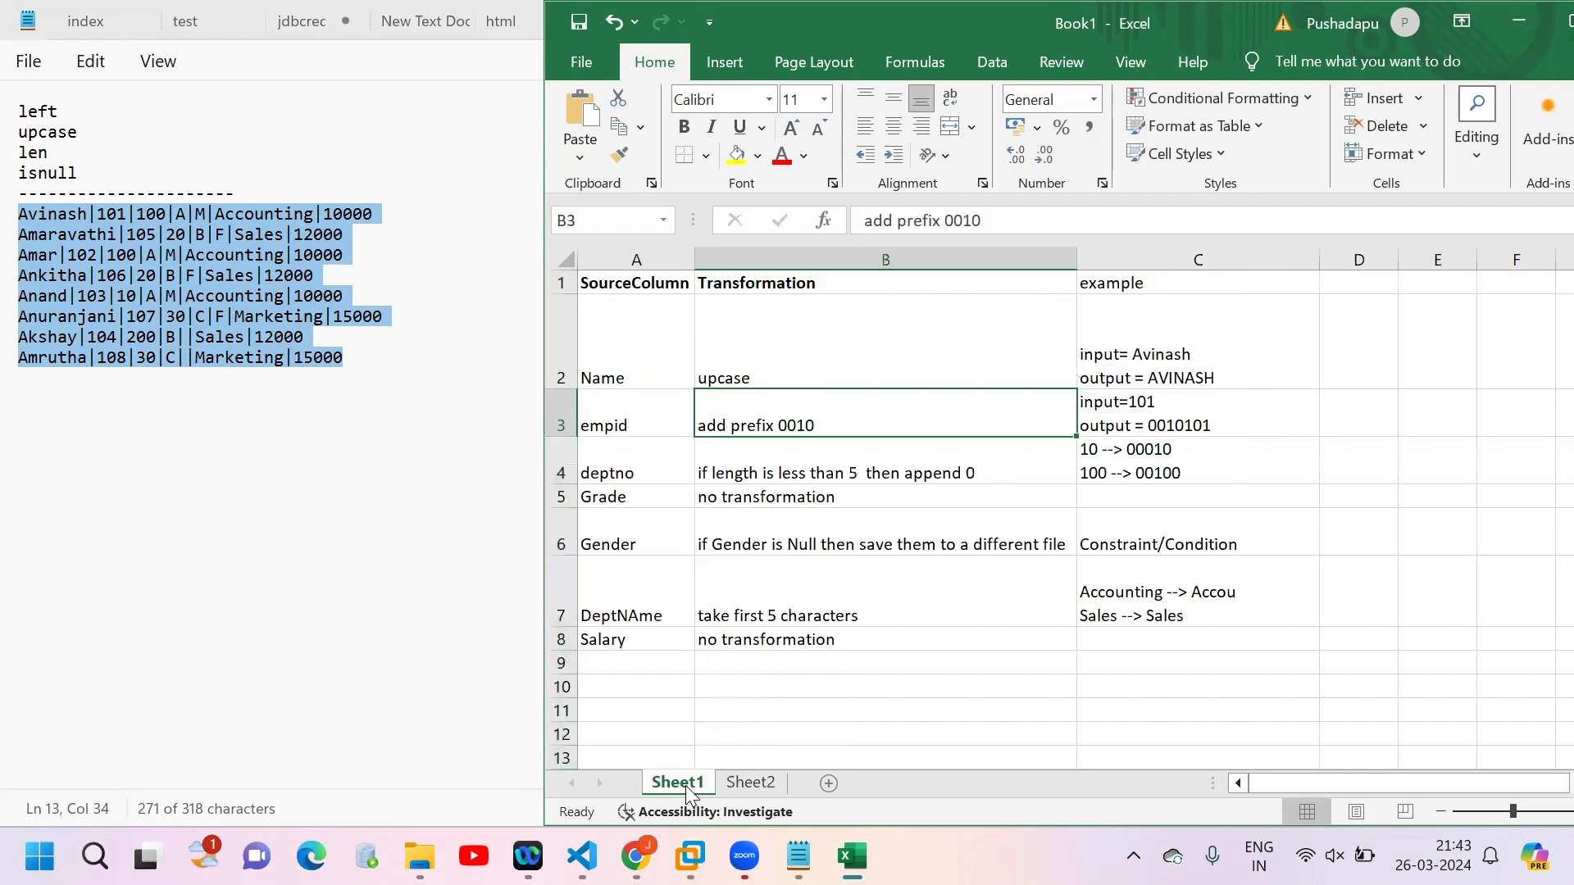
pyautogui.click(1140, 477)
pyautogui.click(749, 783)
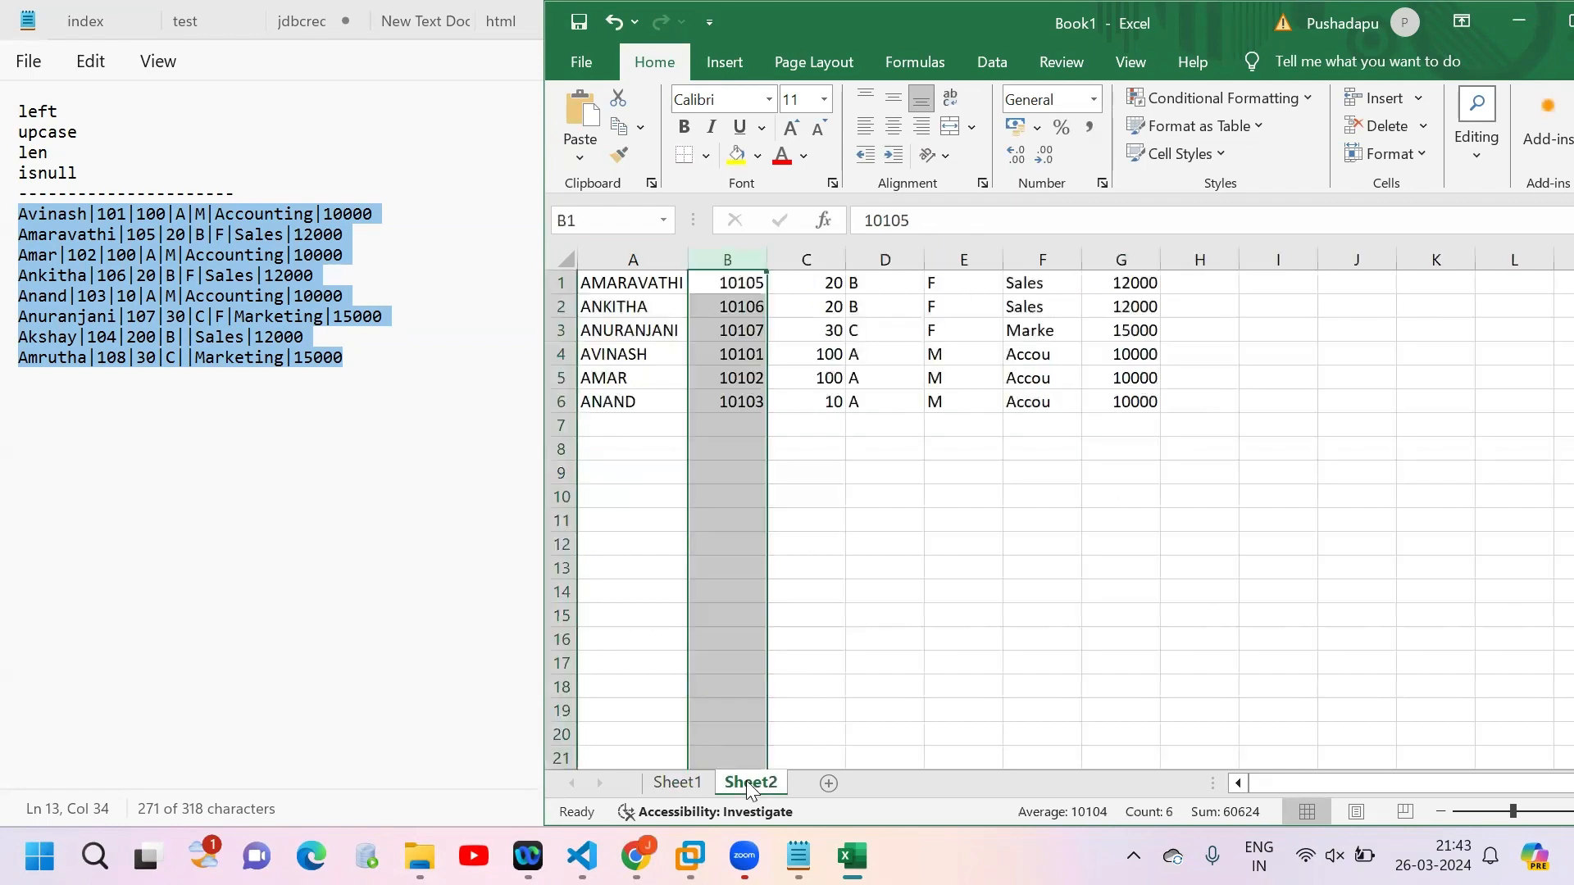
# Step: Check Sheet2 columns C to F, and compare columns B and C with the empid and deptno rows in Sheet1
pyautogui.click(831, 257)
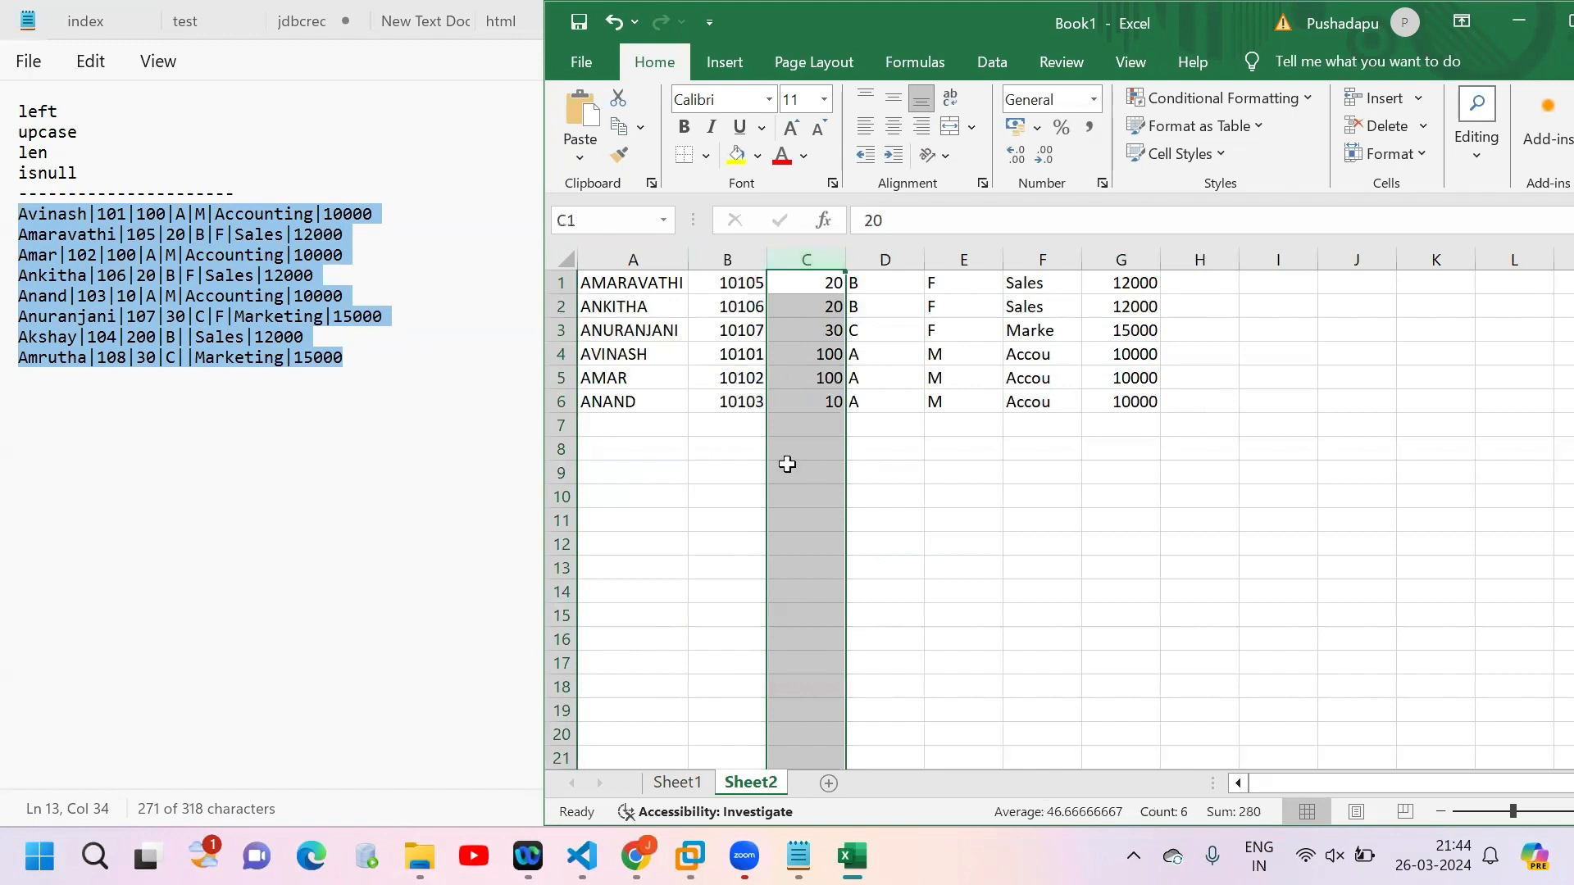
pyautogui.moveTo(886, 259); pyautogui.dragTo(936, 257)
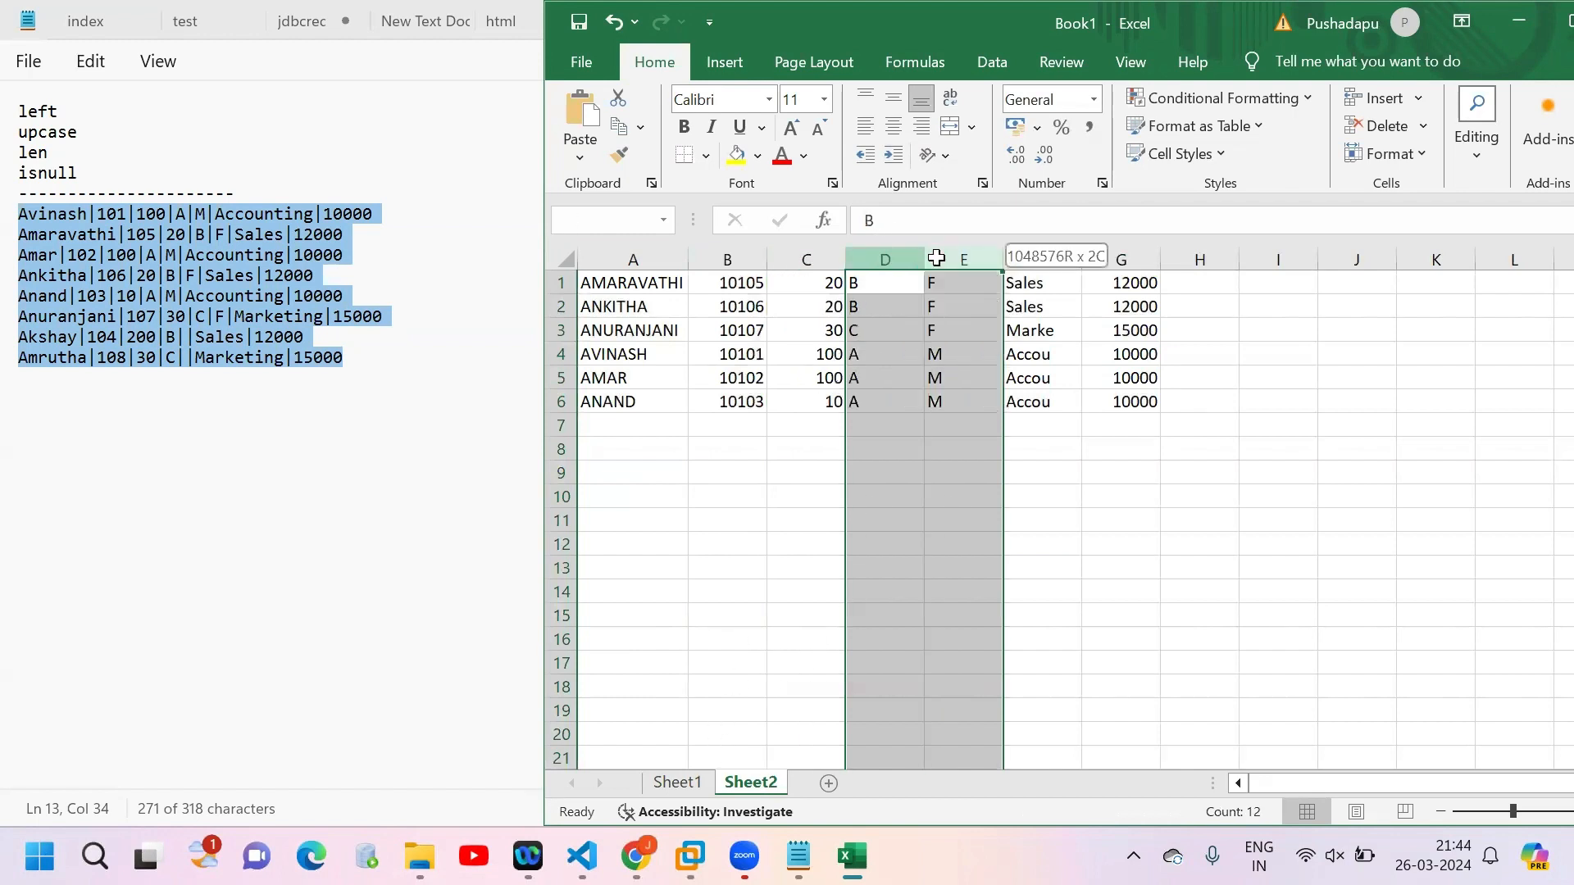
pyautogui.click(945, 258)
pyautogui.click(1046, 259)
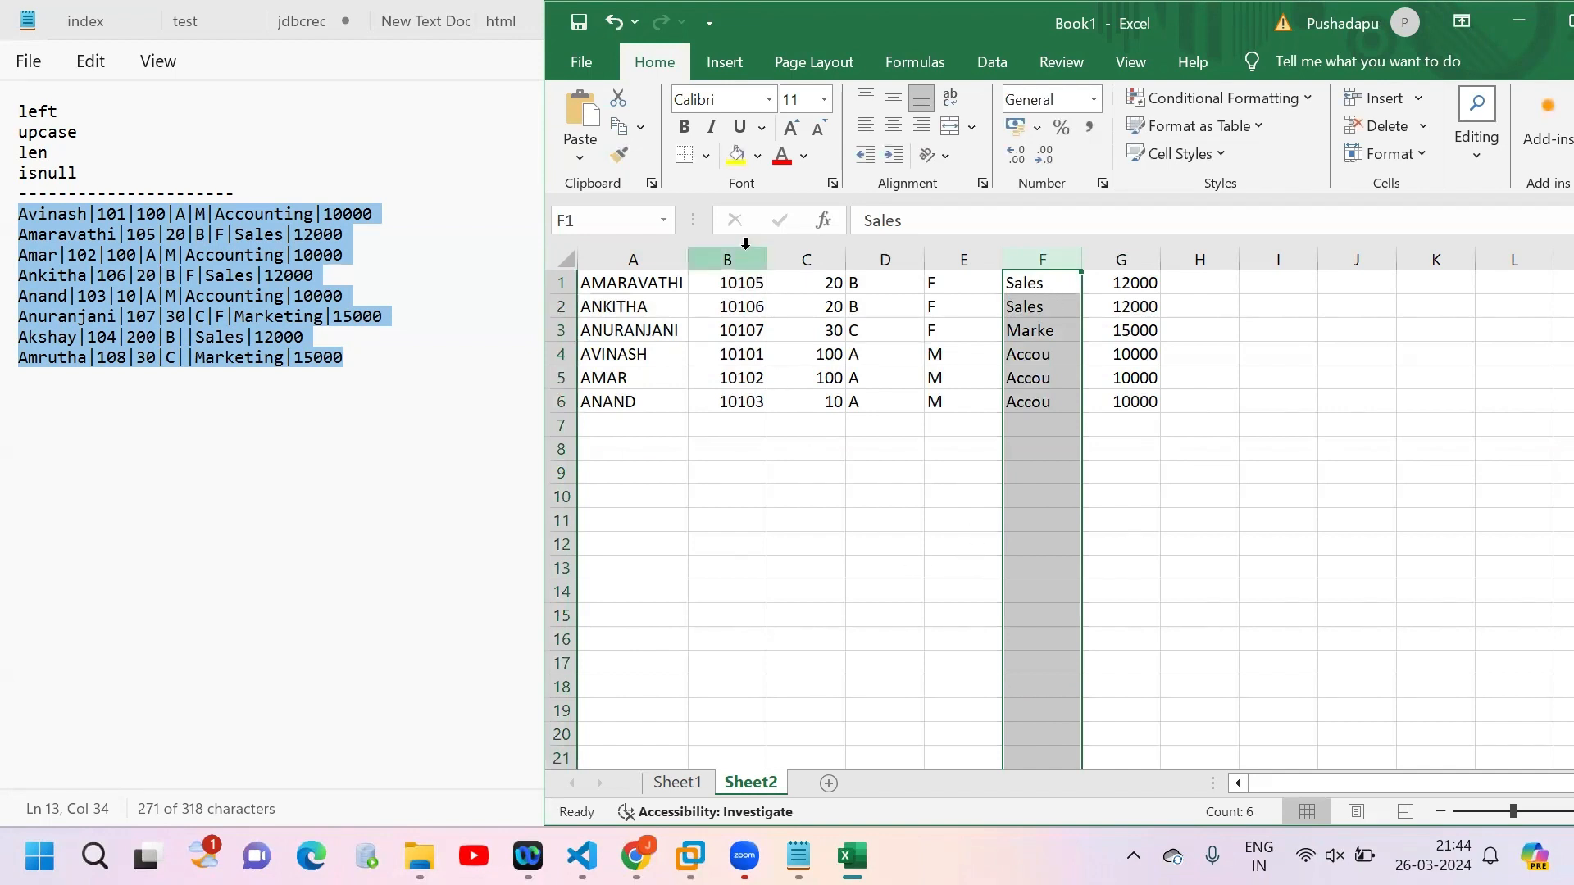
pyautogui.moveTo(745, 243); pyautogui.dragTo(799, 246)
pyautogui.click(675, 783)
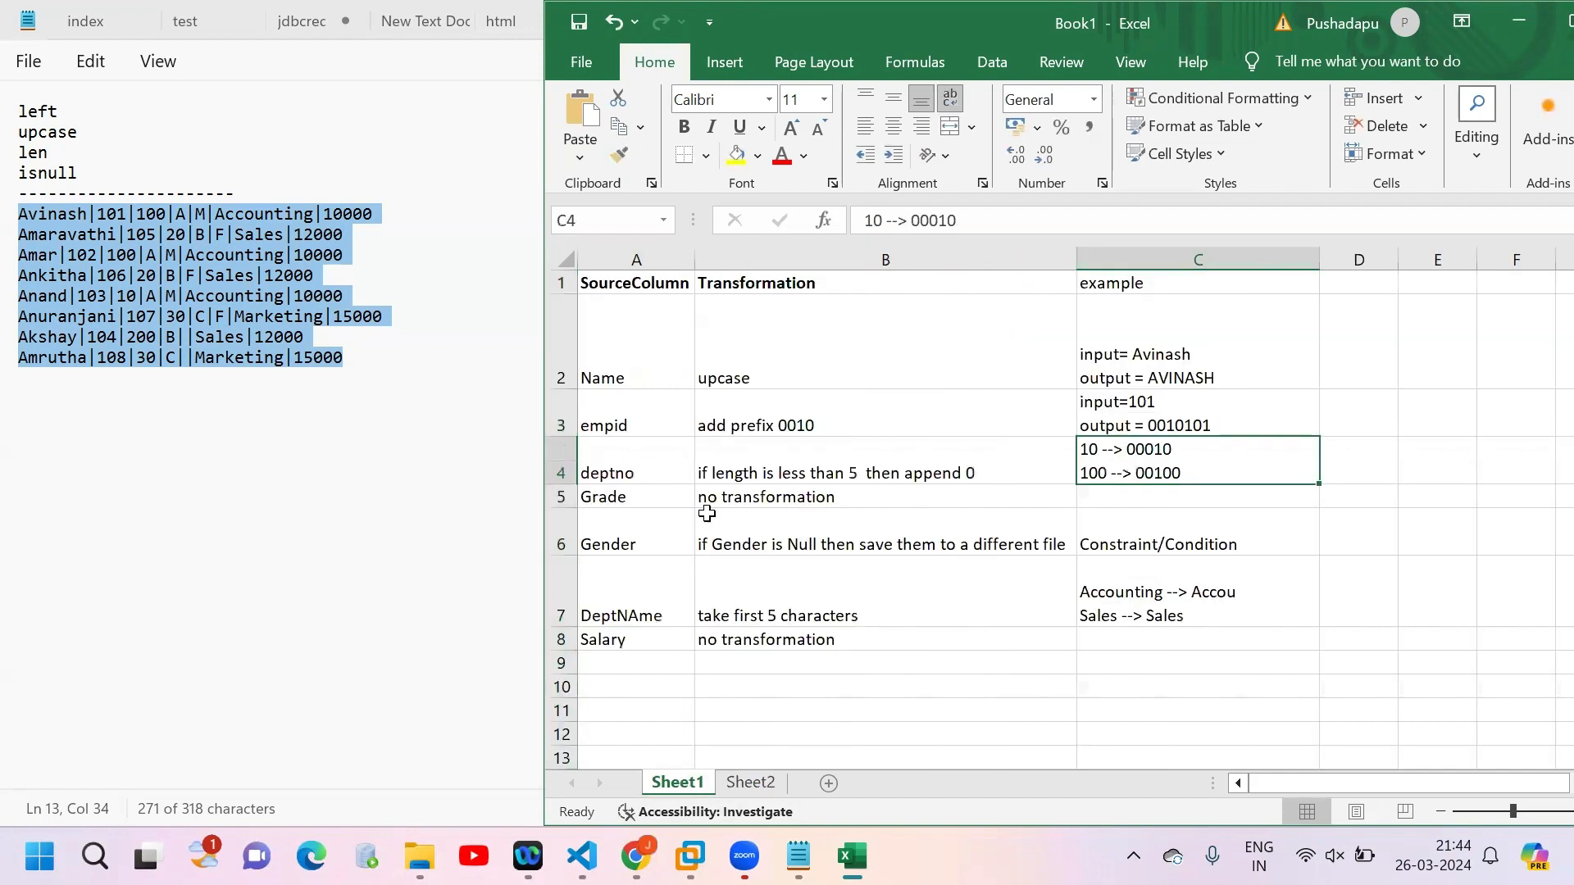
pyautogui.moveTo(561, 423); pyautogui.dragTo(558, 464)
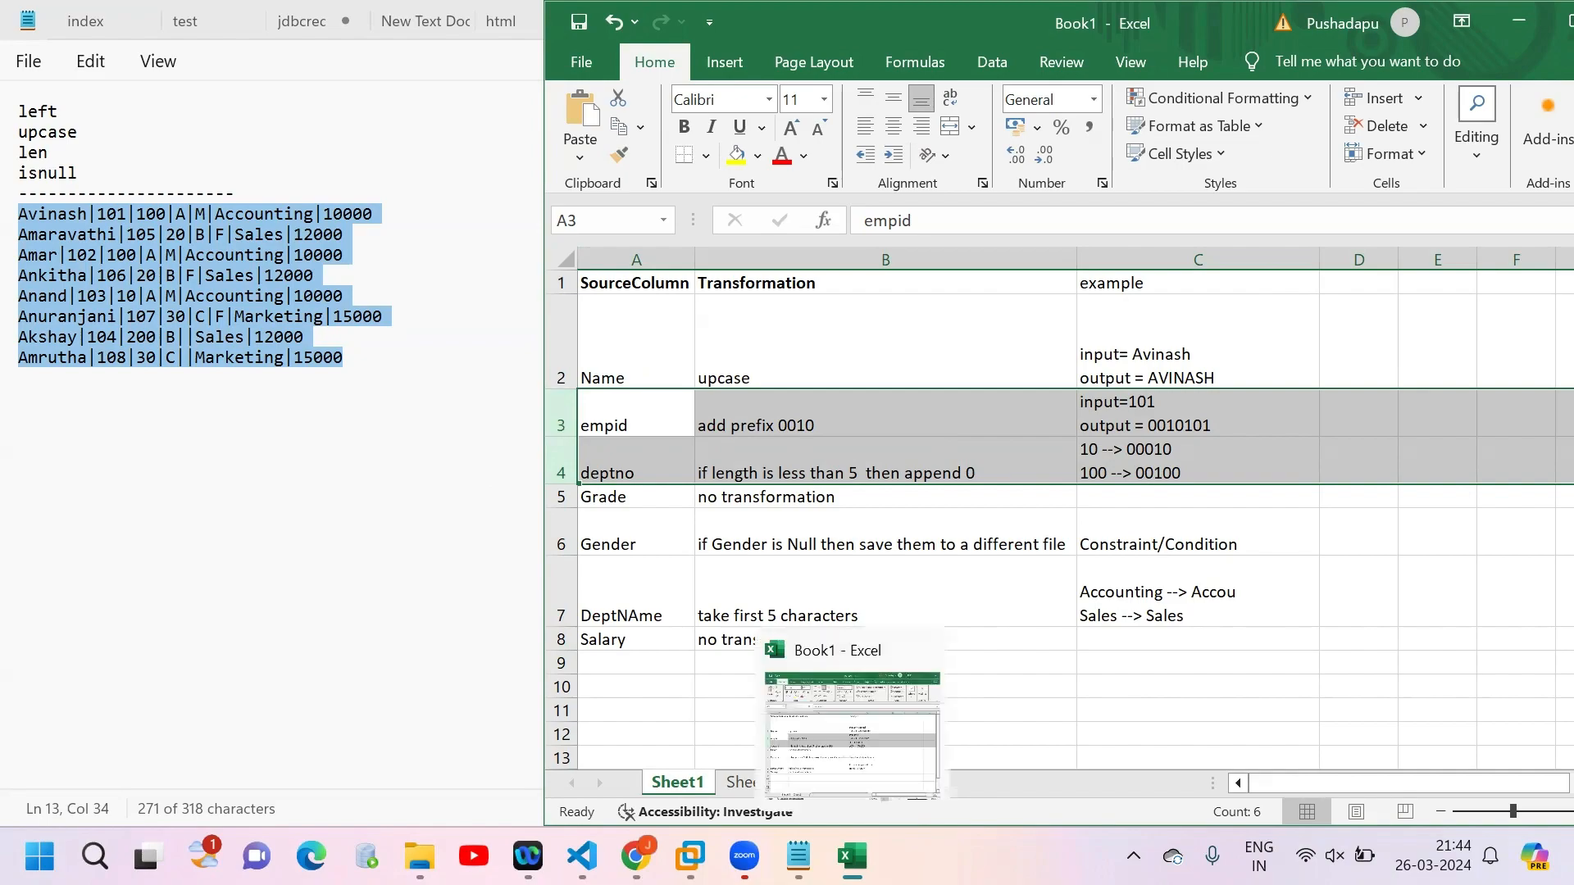
# Step: Return to DataStage Designer and examine the EmpId and DeptId SQL types in Xfm and the target properties of FileNullGender
pyautogui.moveTo(745, 856)
pyautogui.click(691, 856)
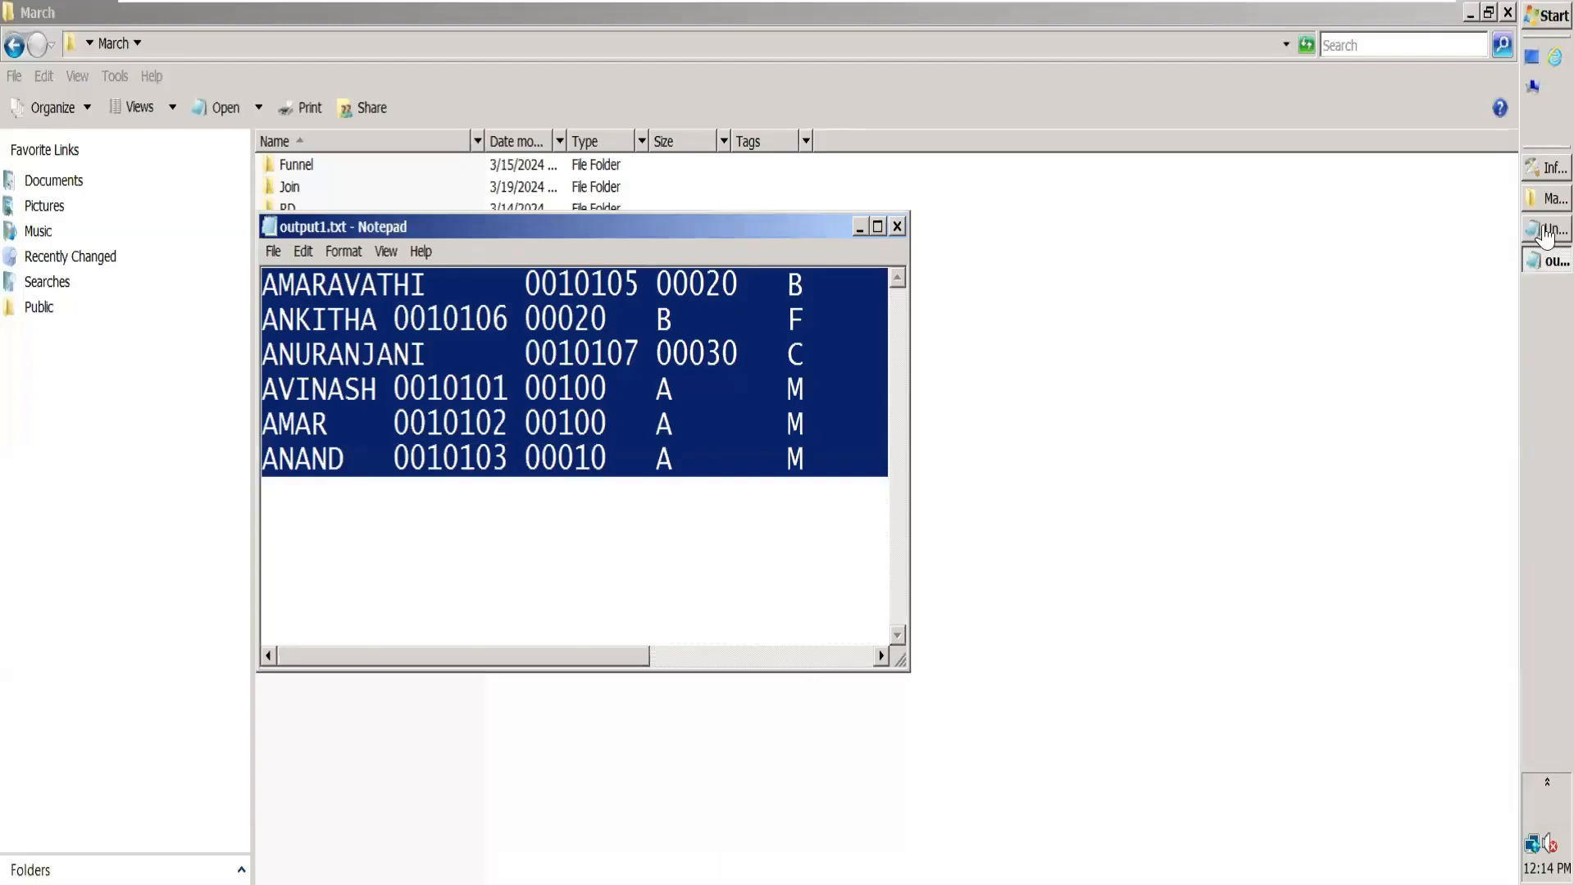
pyautogui.click(1545, 175)
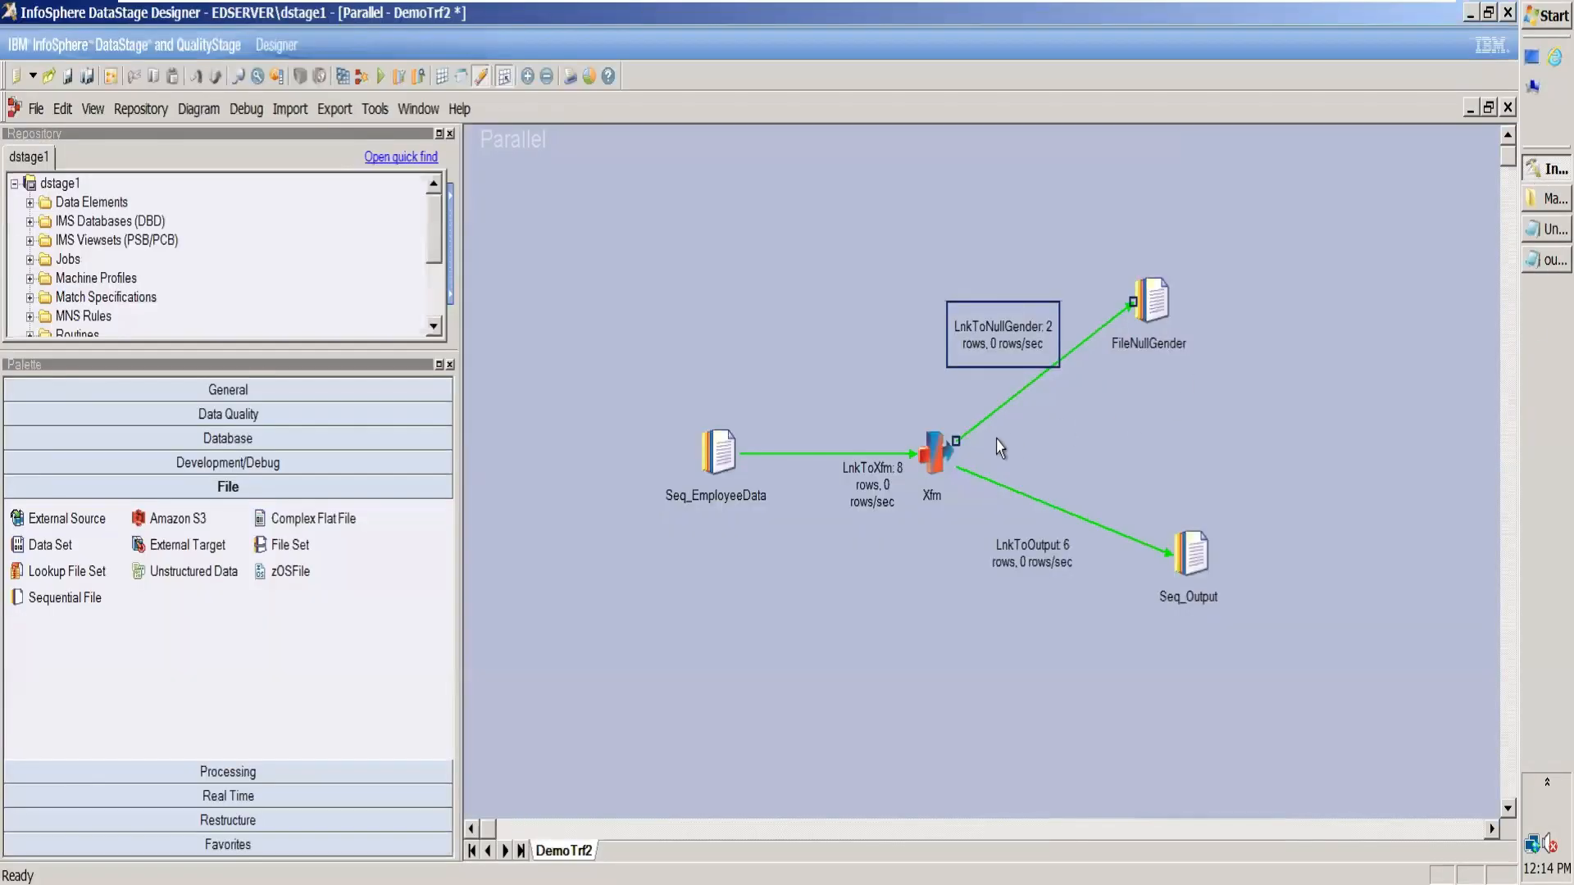
pyautogui.click(947, 452)
pyautogui.doubleClick(947, 451)
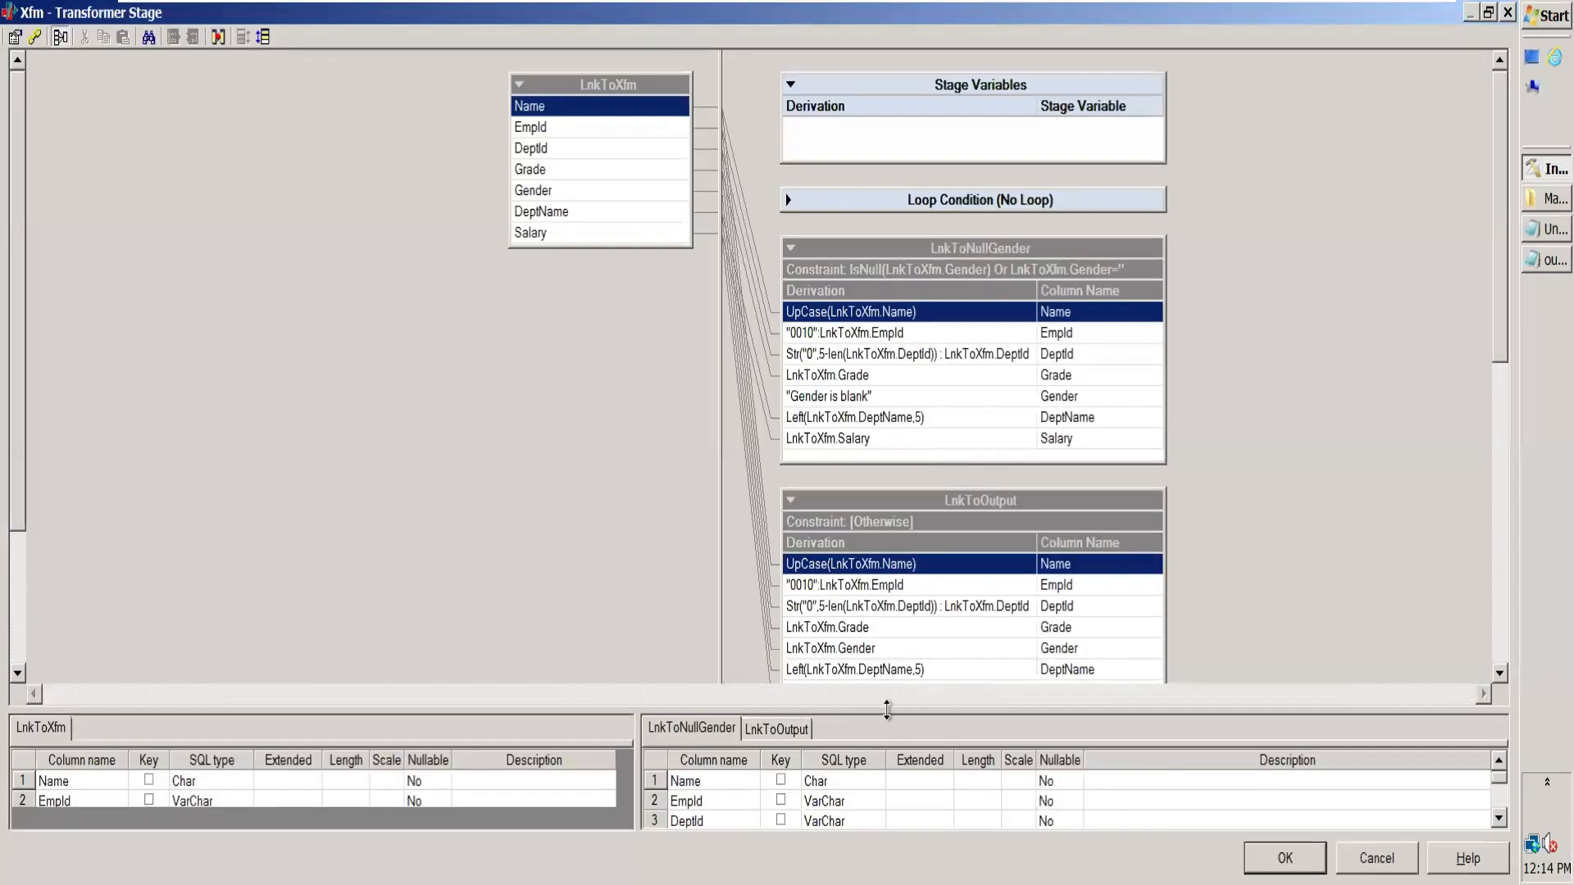
pyautogui.moveTo(886, 689); pyautogui.dragTo(931, 373)
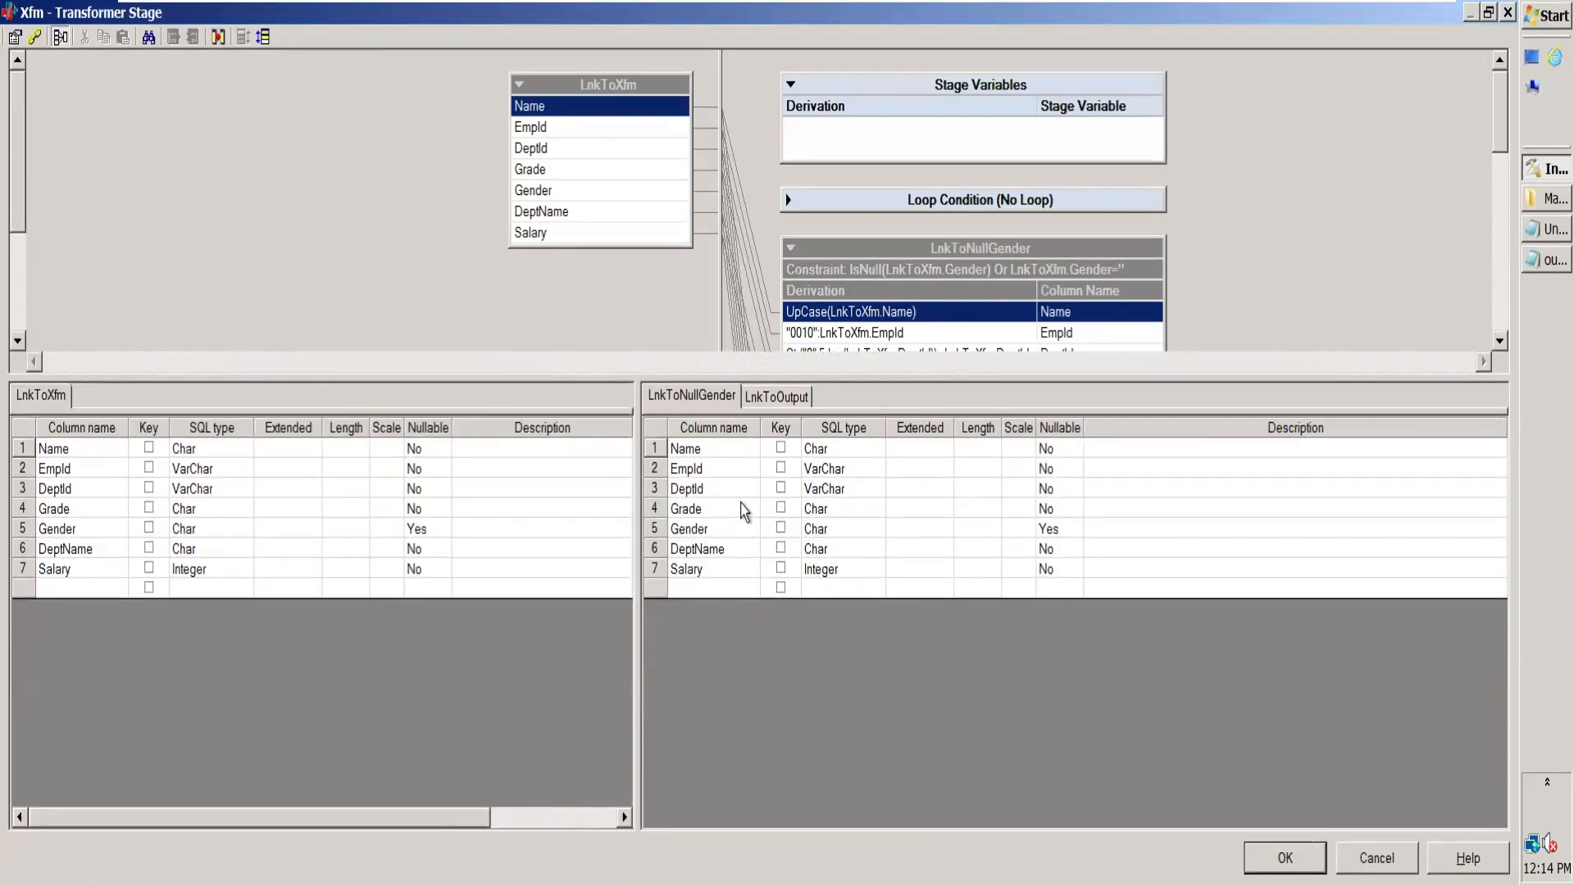
pyautogui.click(728, 473)
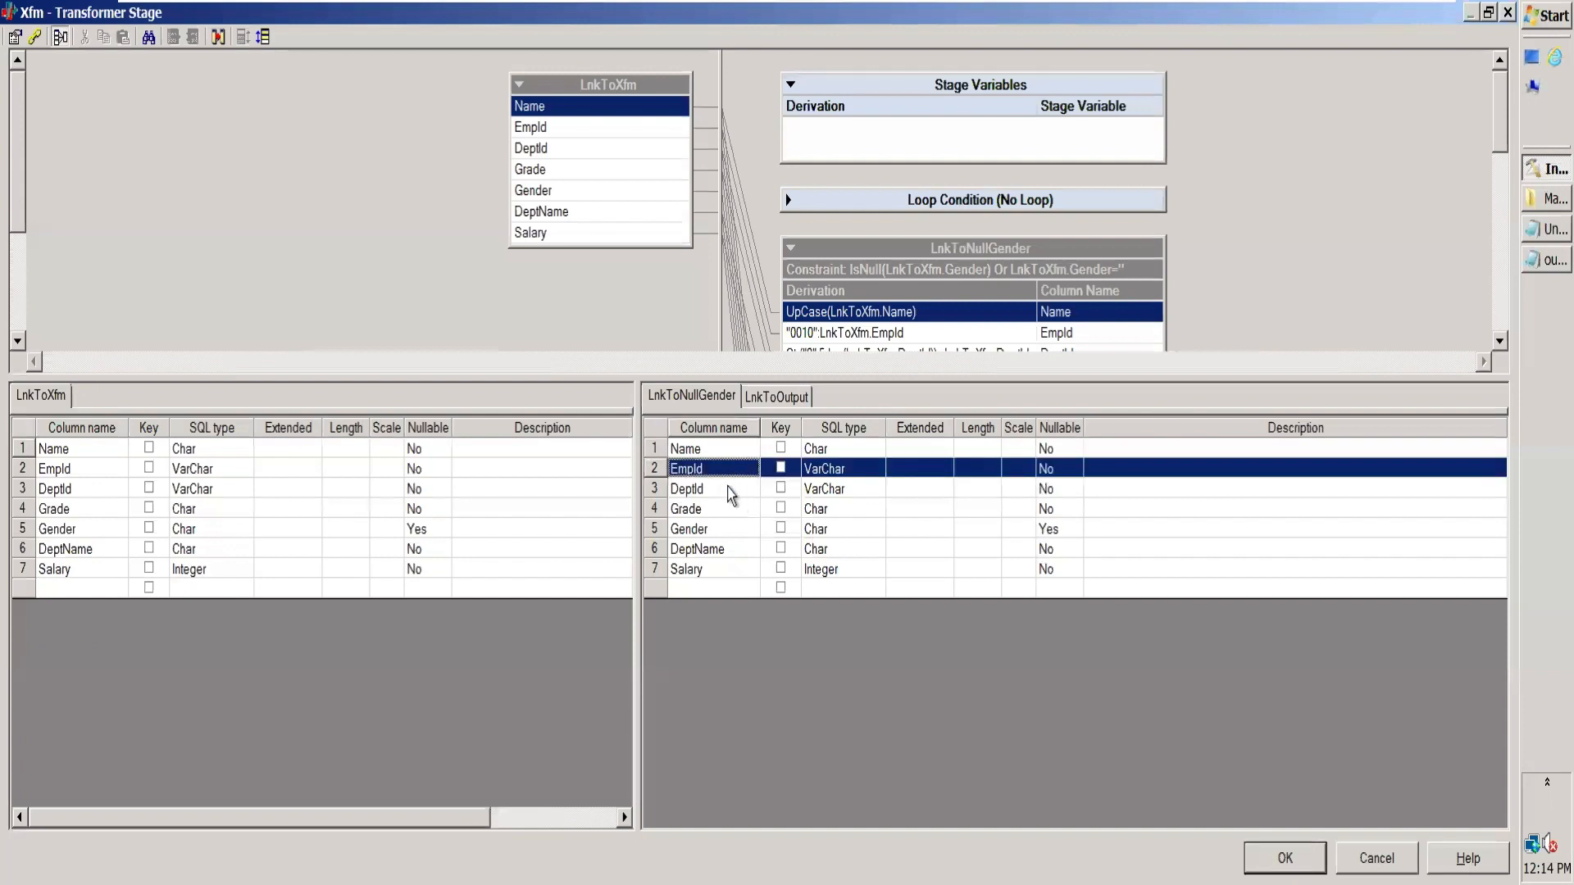
pyautogui.click(731, 490)
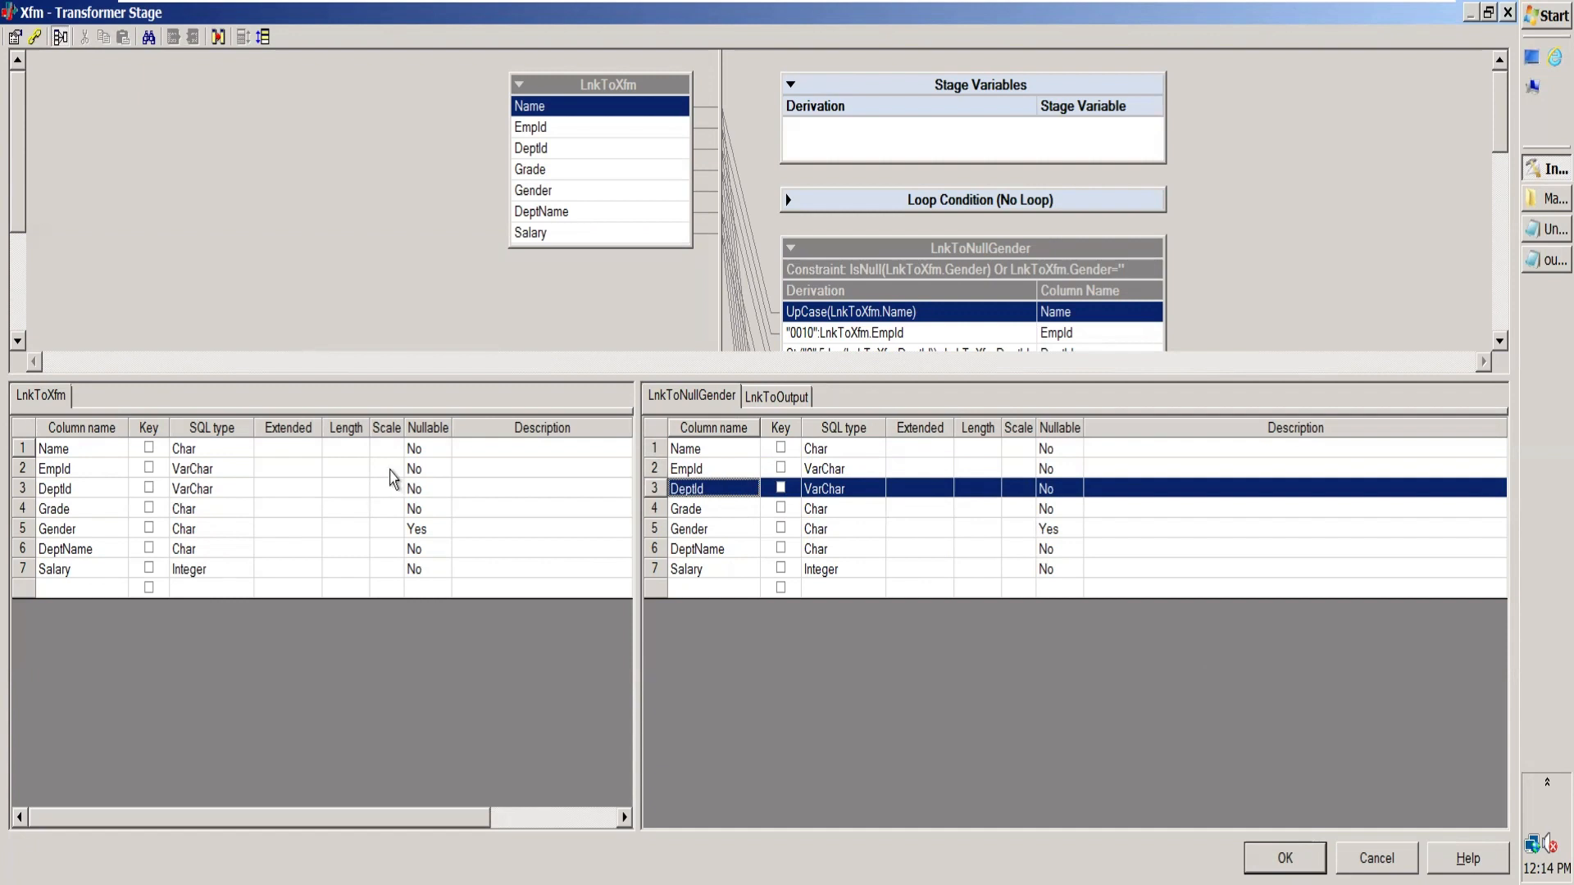
pyautogui.click(221, 474)
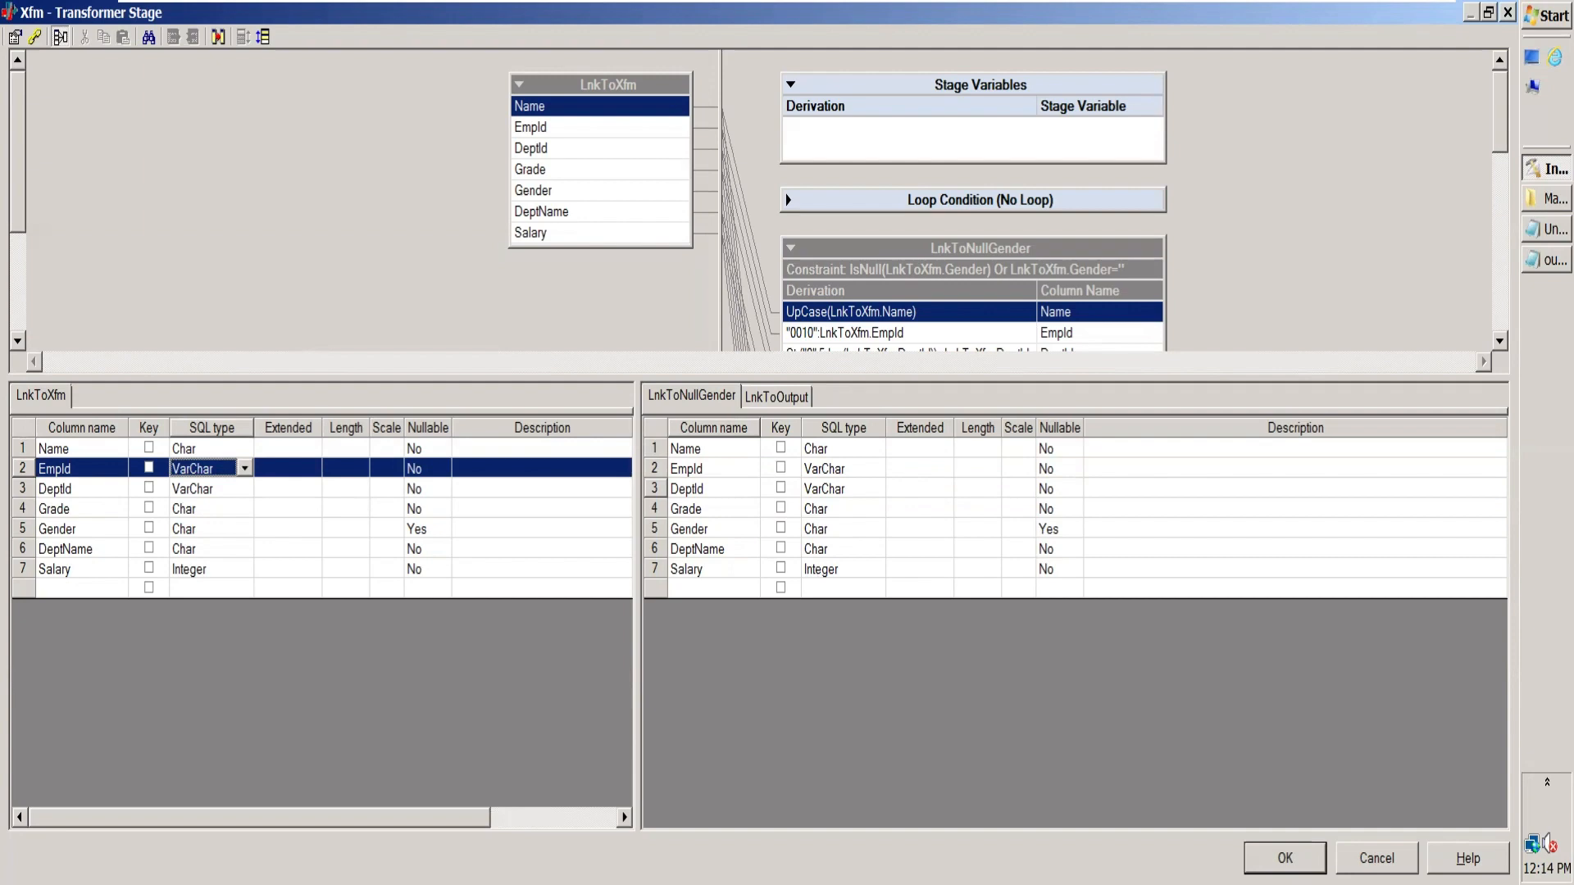
pyautogui.click(1377, 858)
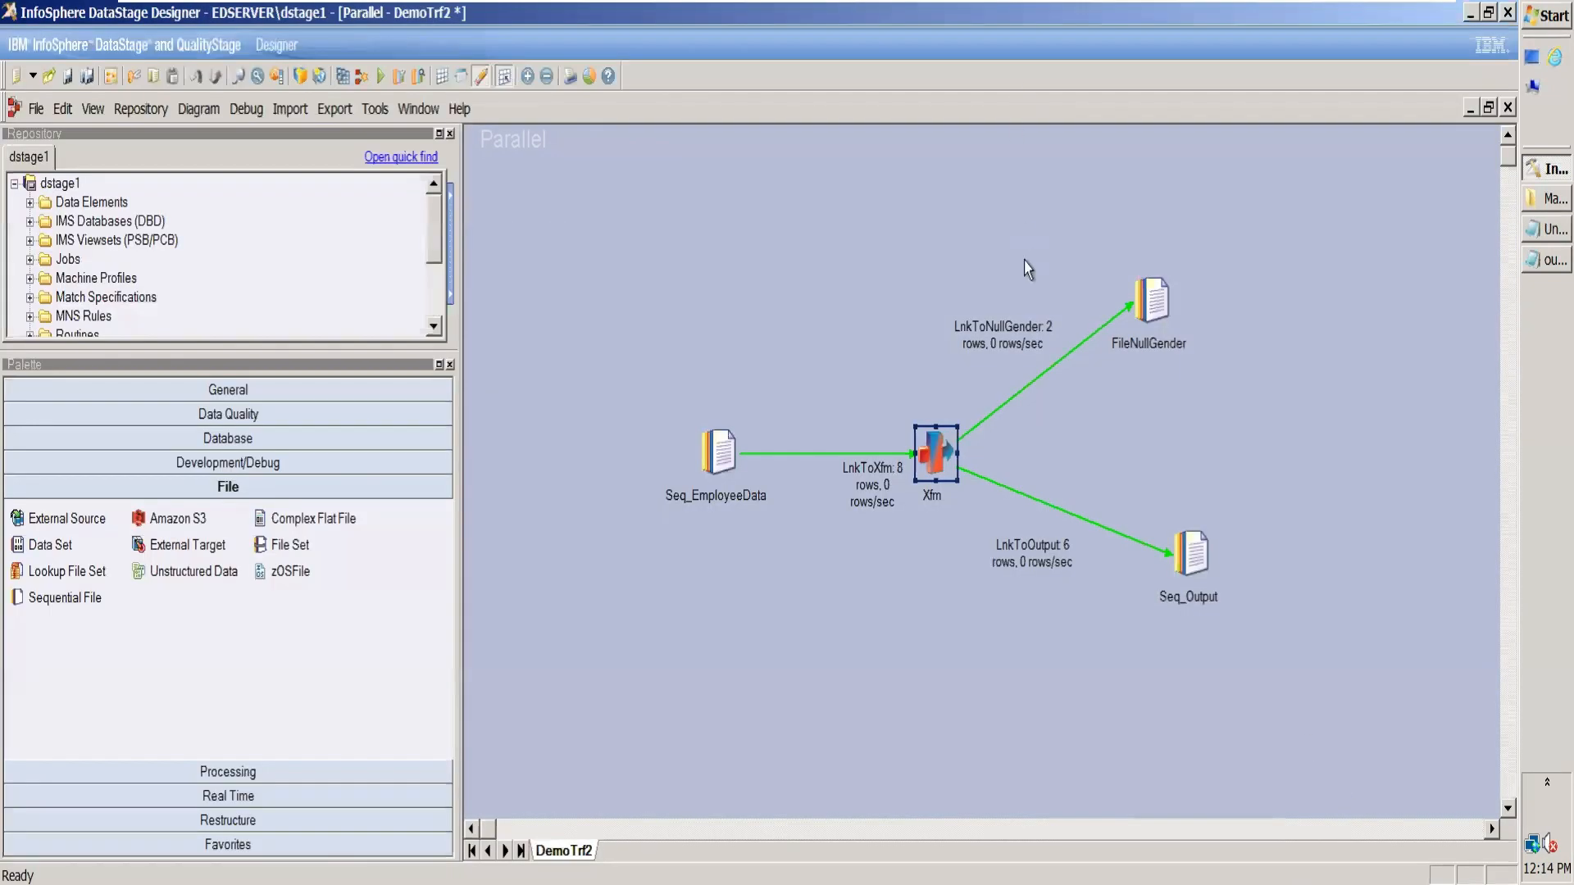
pyautogui.doubleClick(1155, 300)
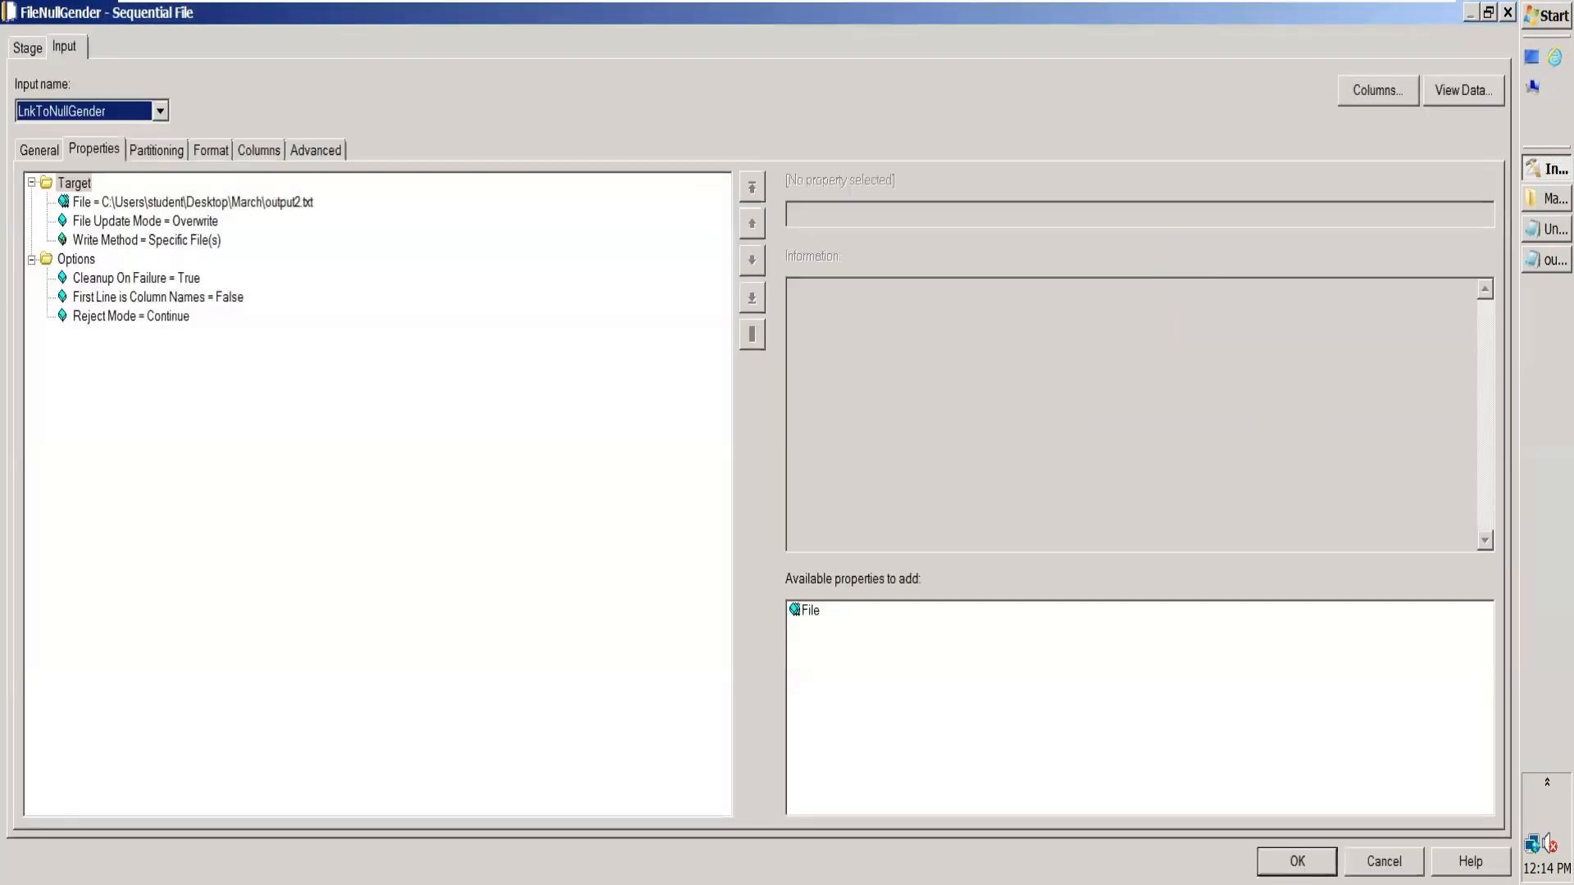
pyautogui.click(1384, 861)
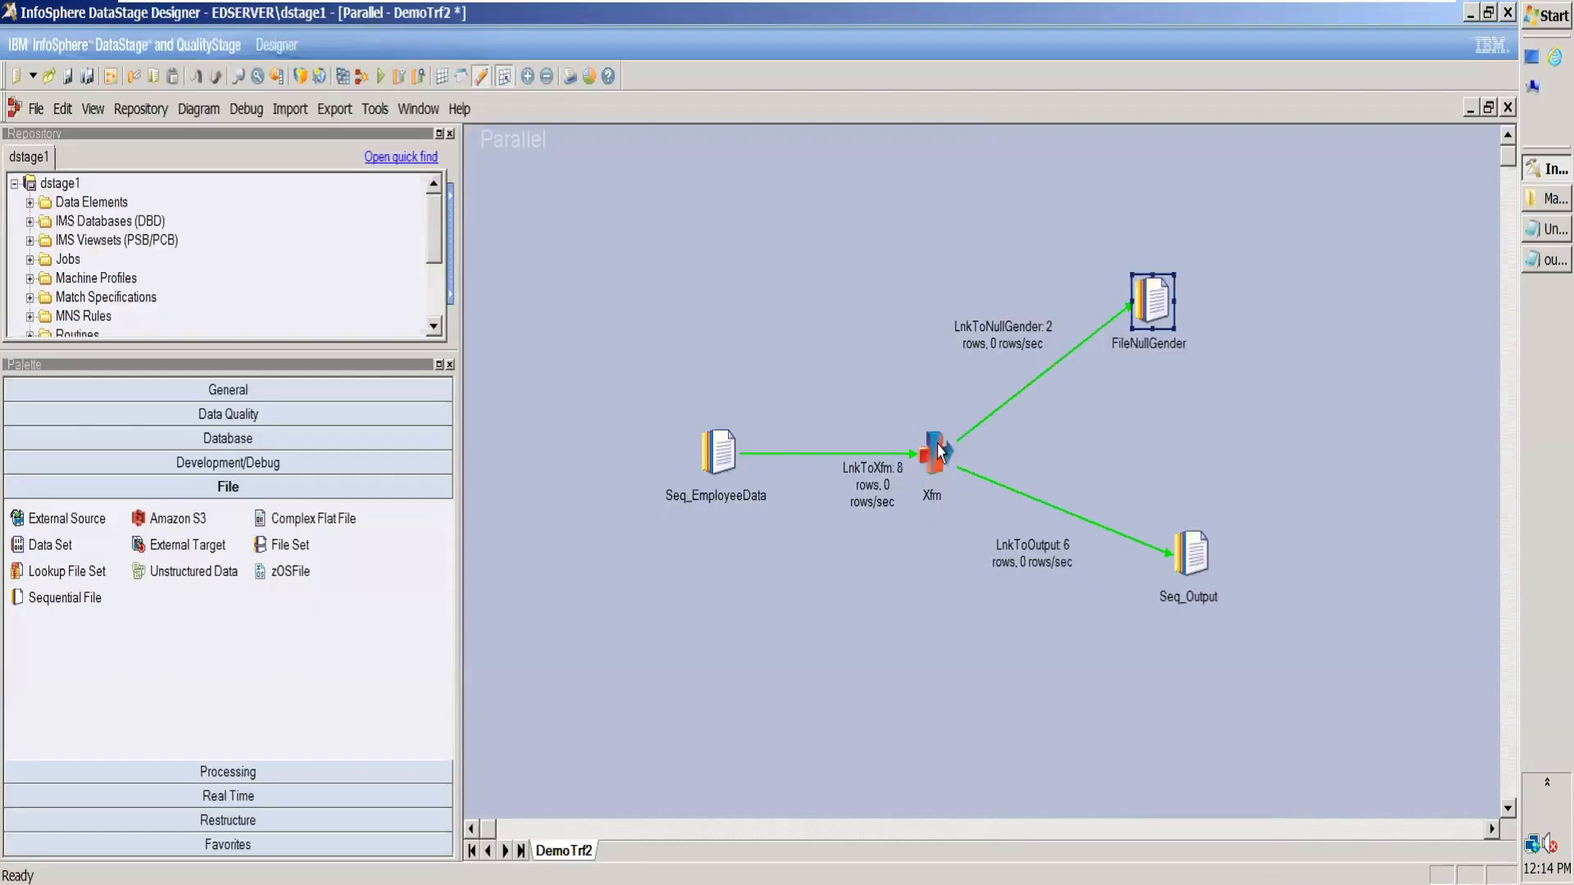
# Step: Reopen the Xfm stage and set the SQL type of EmpId and DeptId to Char on the LnkToNullGender link
pyautogui.doubleClick(937, 447)
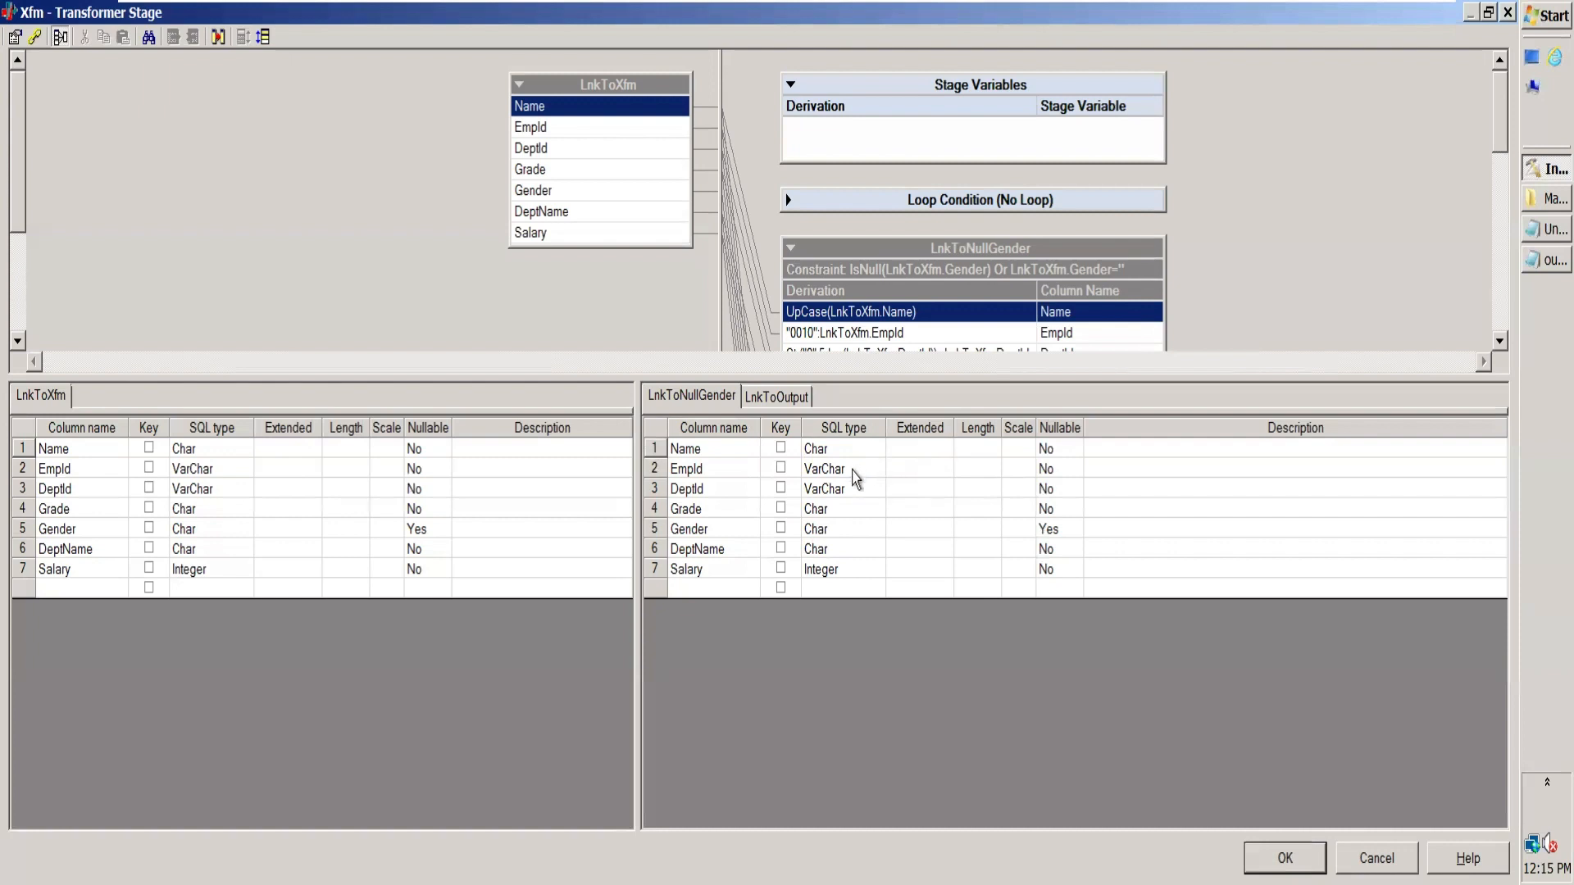
pyautogui.click(852, 473)
pyautogui.press('c')
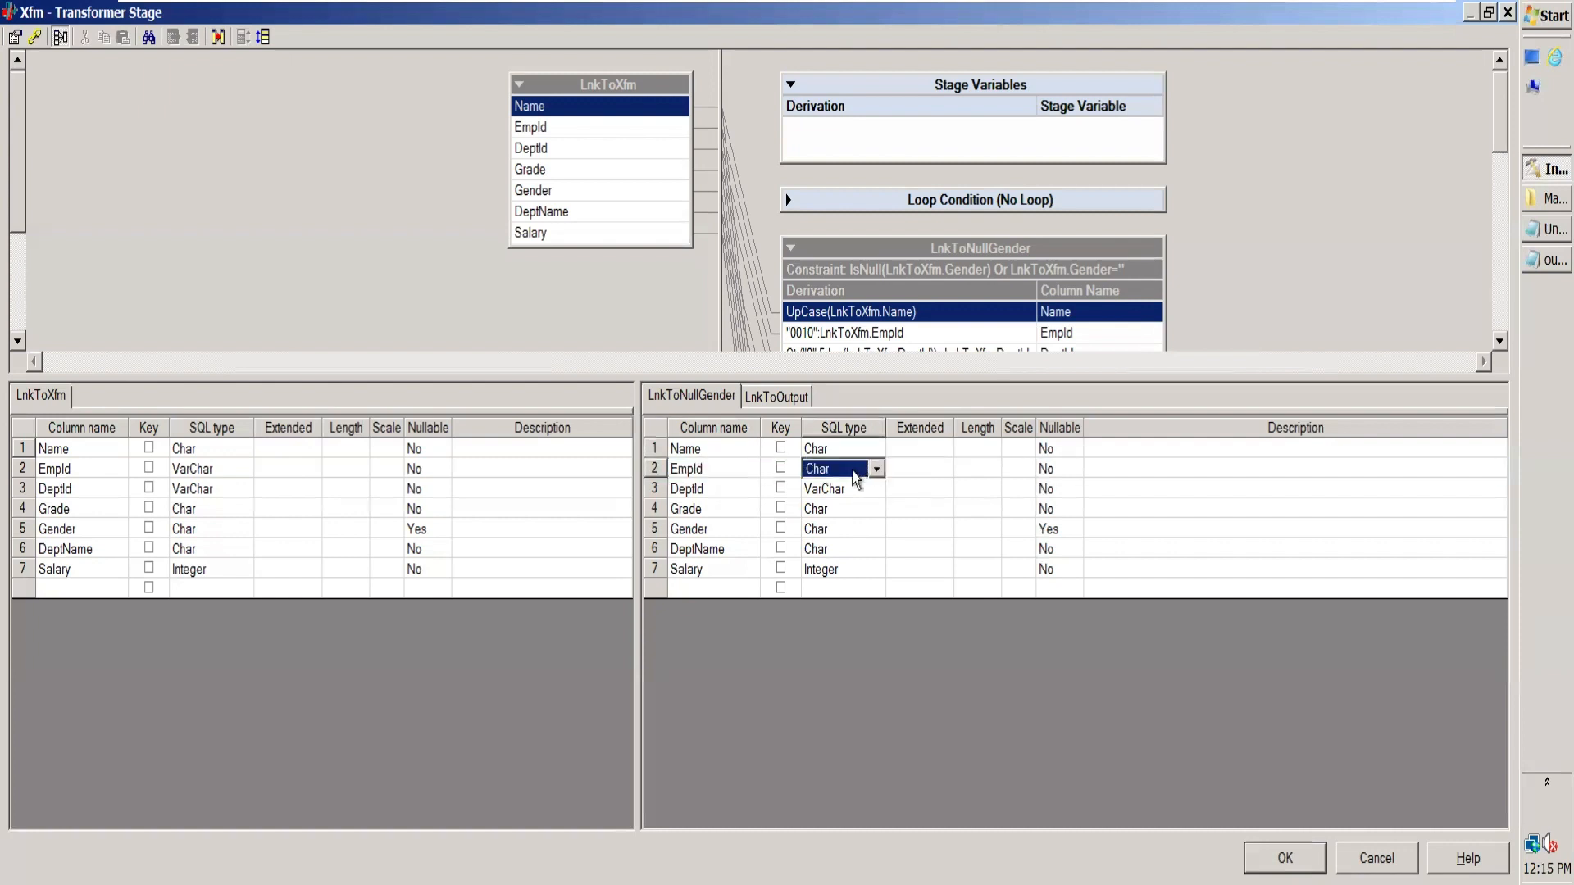
pyautogui.click(852, 487)
pyautogui.press('c')
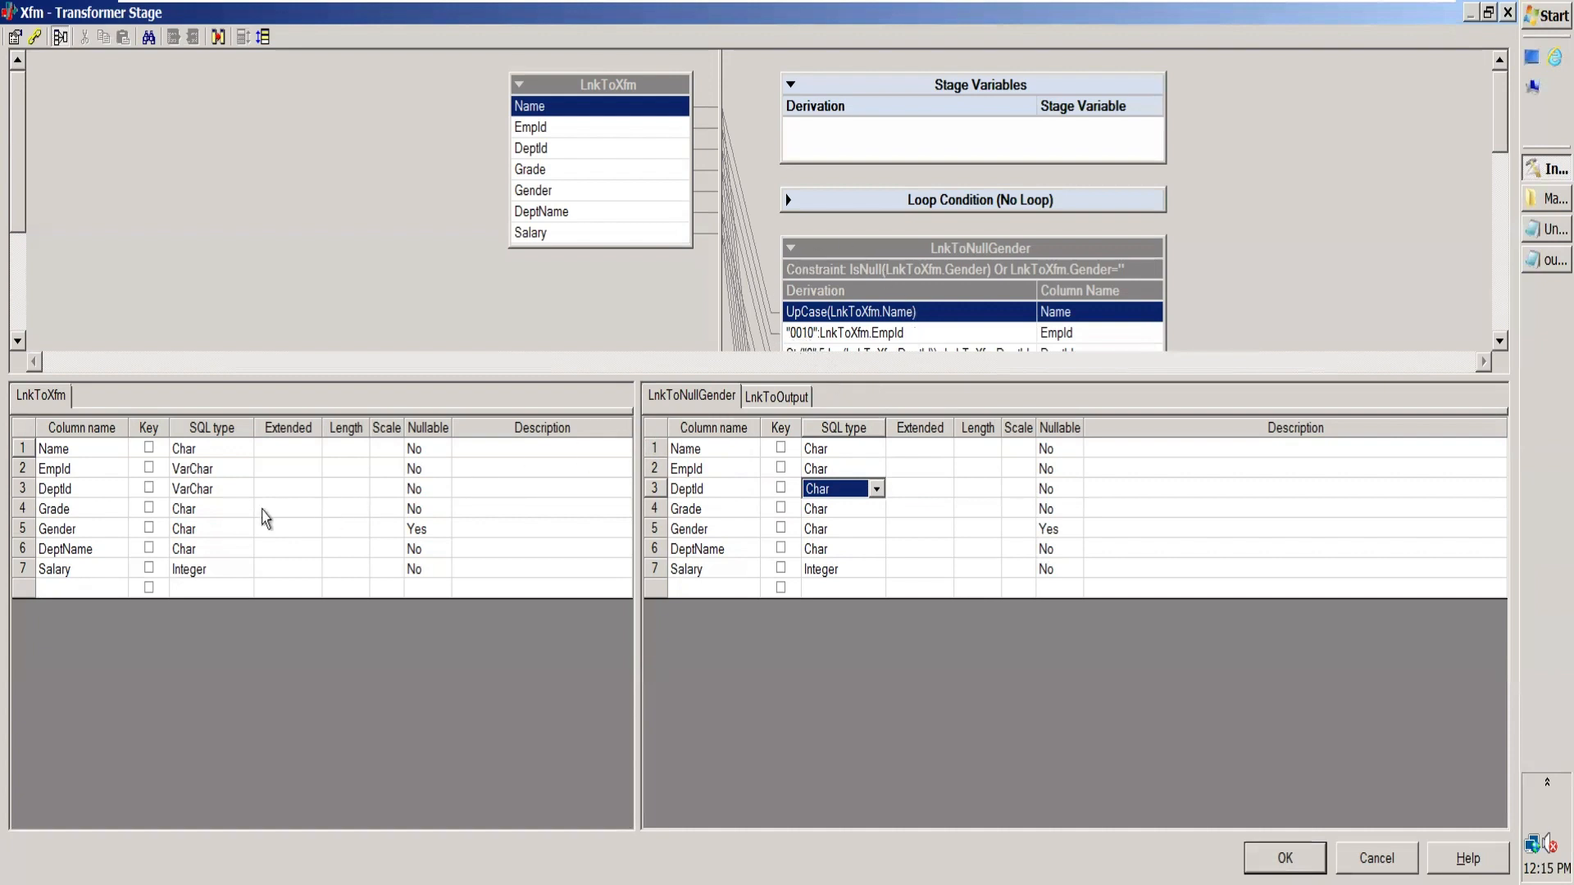
# Step: Set the SQL type of EmpId and DeptId to Char on the input link LnkToXfm
pyautogui.click(222, 469)
pyautogui.press('c')
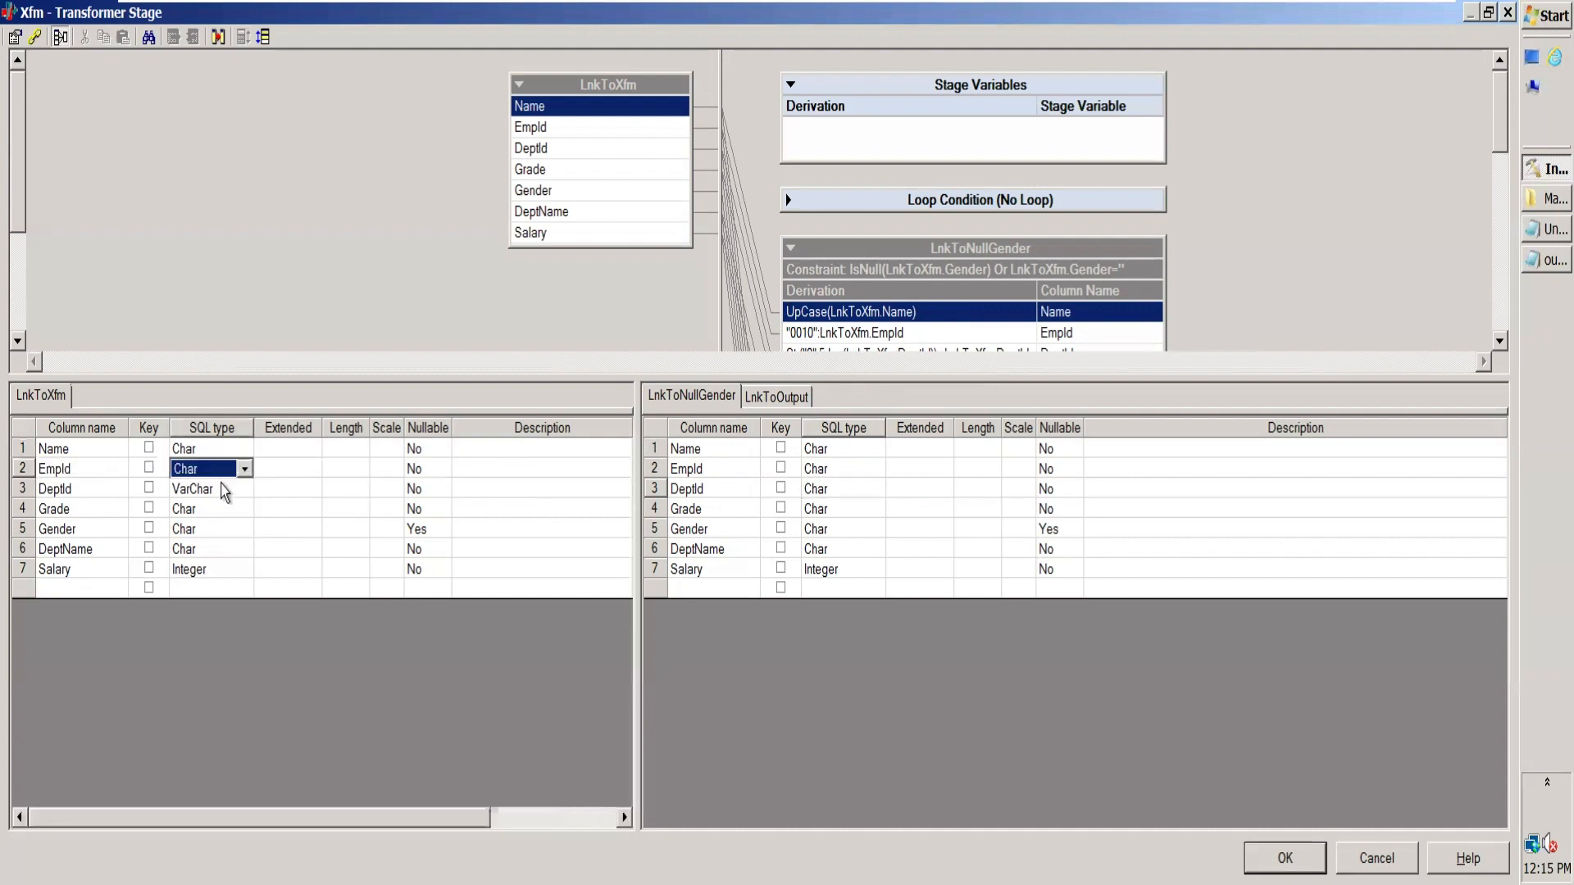
pyautogui.click(221, 484)
pyautogui.press('c')
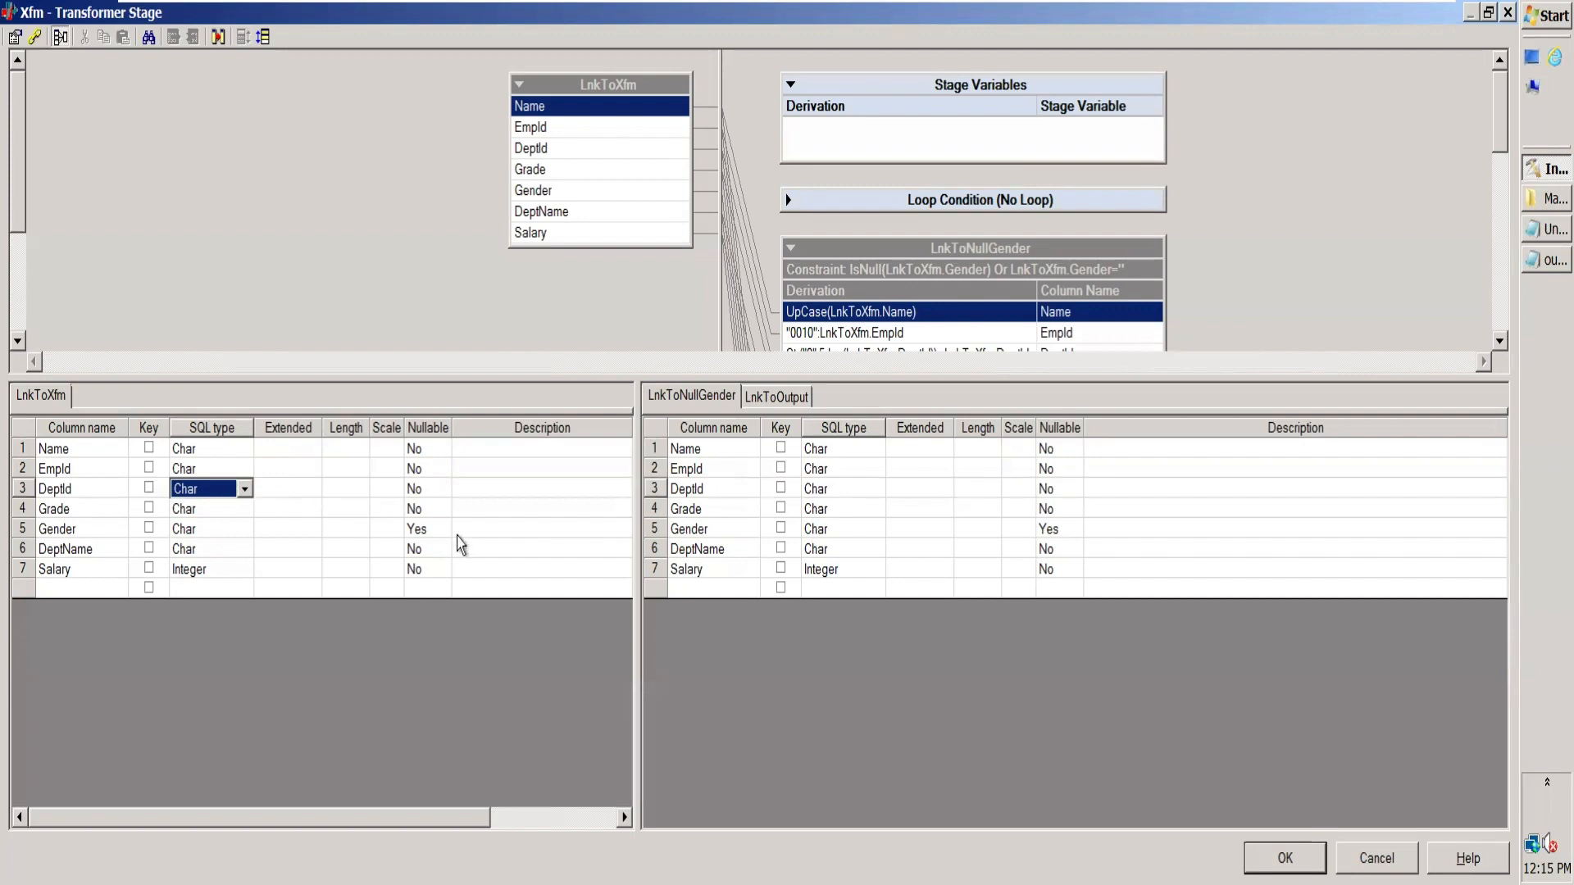
# Step: Set the SQL type of EmpId and DeptId to Char on the LnkToOutput link and accept the Transformer changes
pyautogui.click(776, 398)
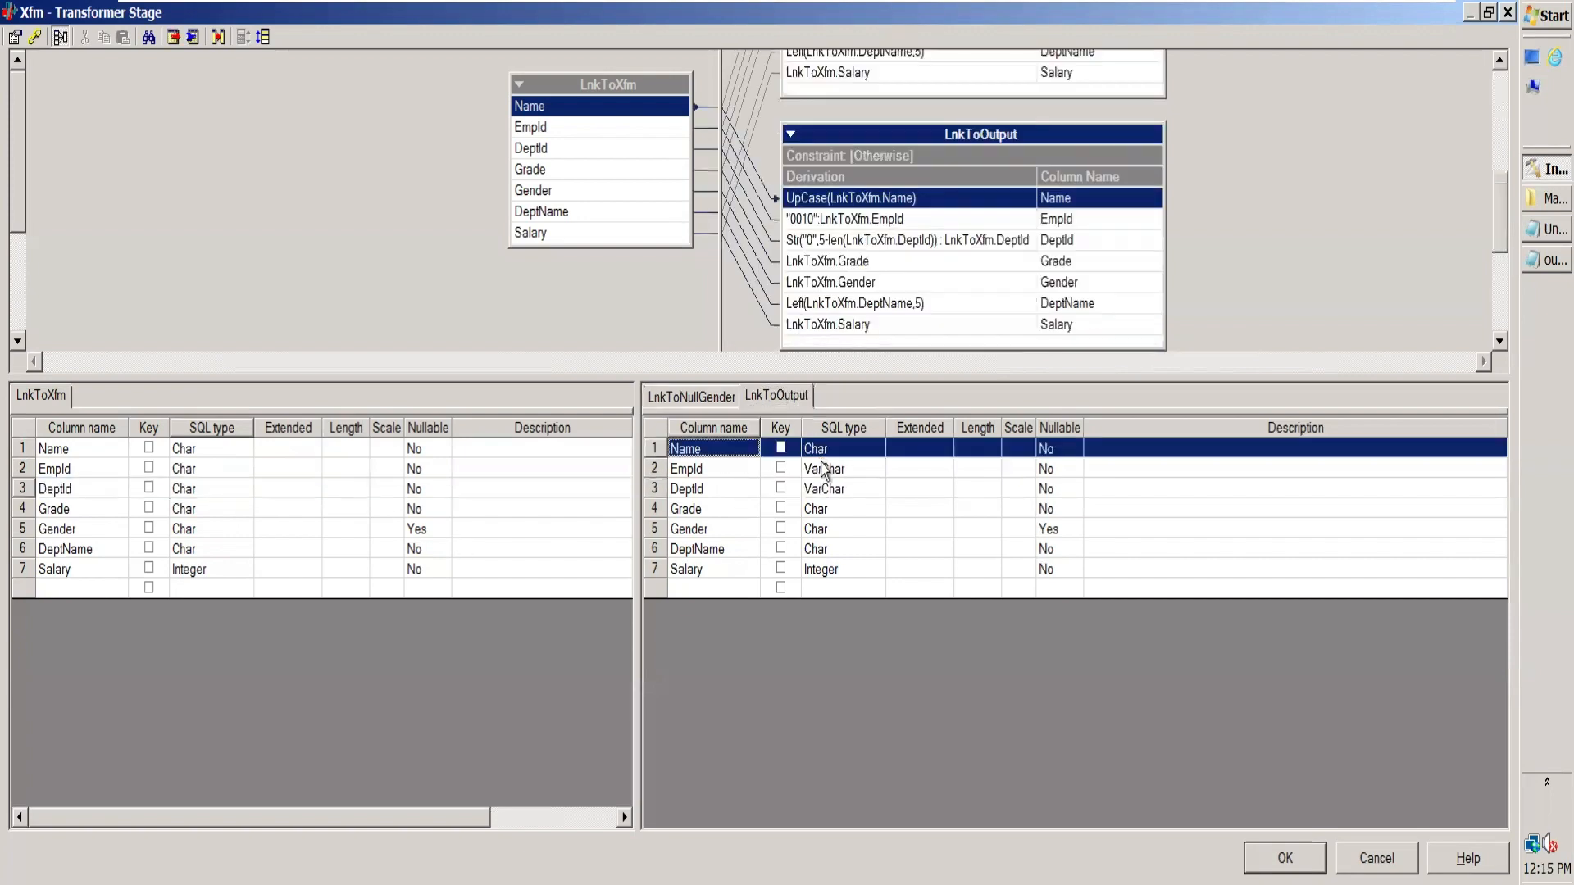
pyautogui.click(825, 470)
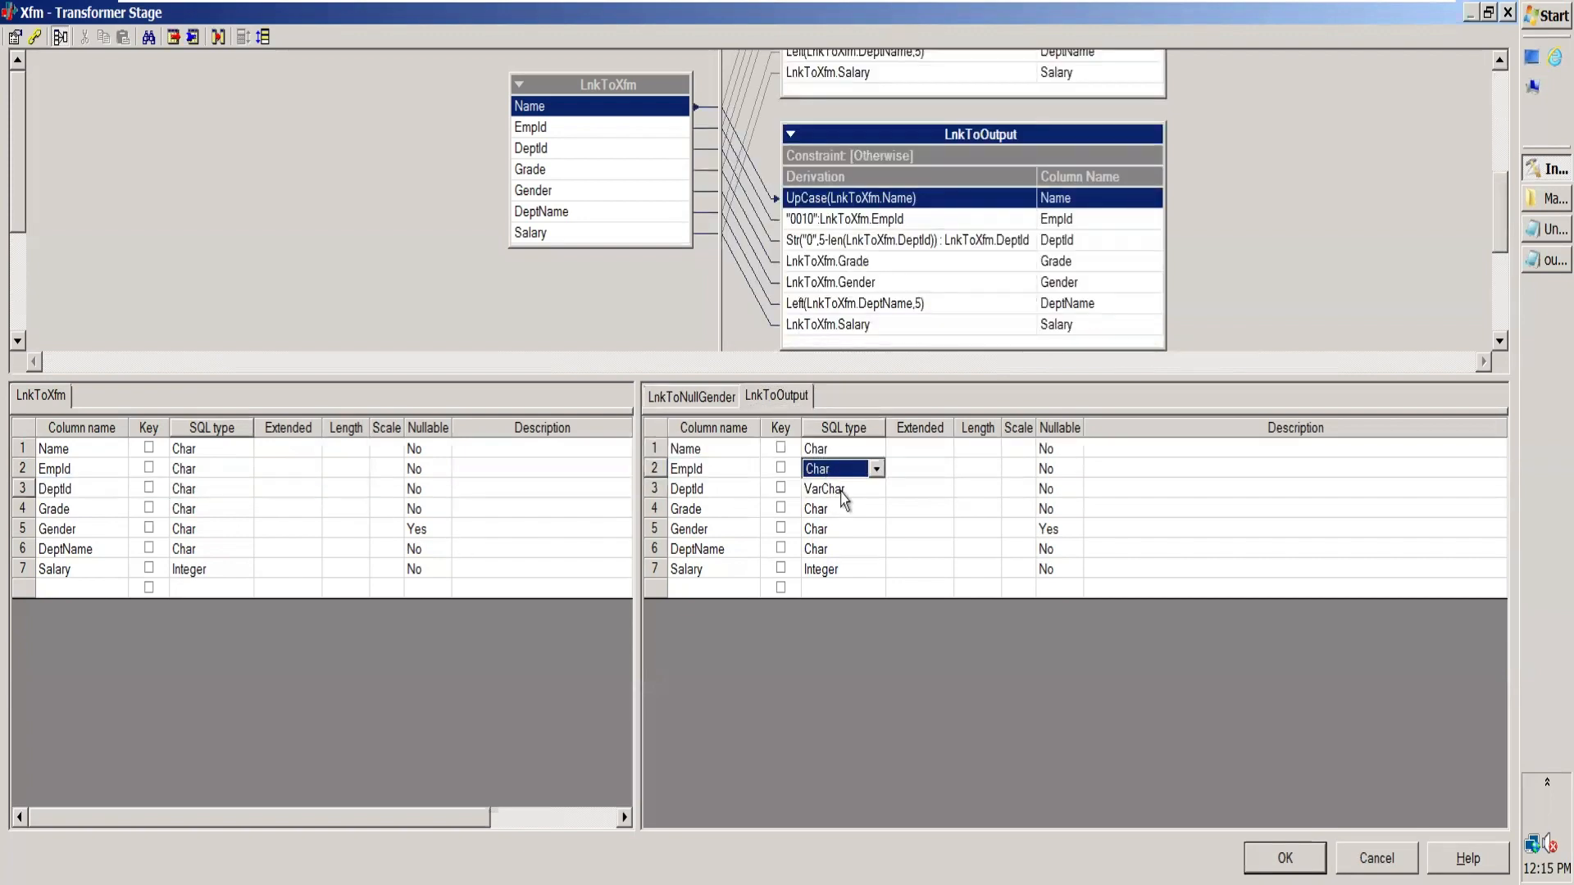
pyautogui.click(843, 491)
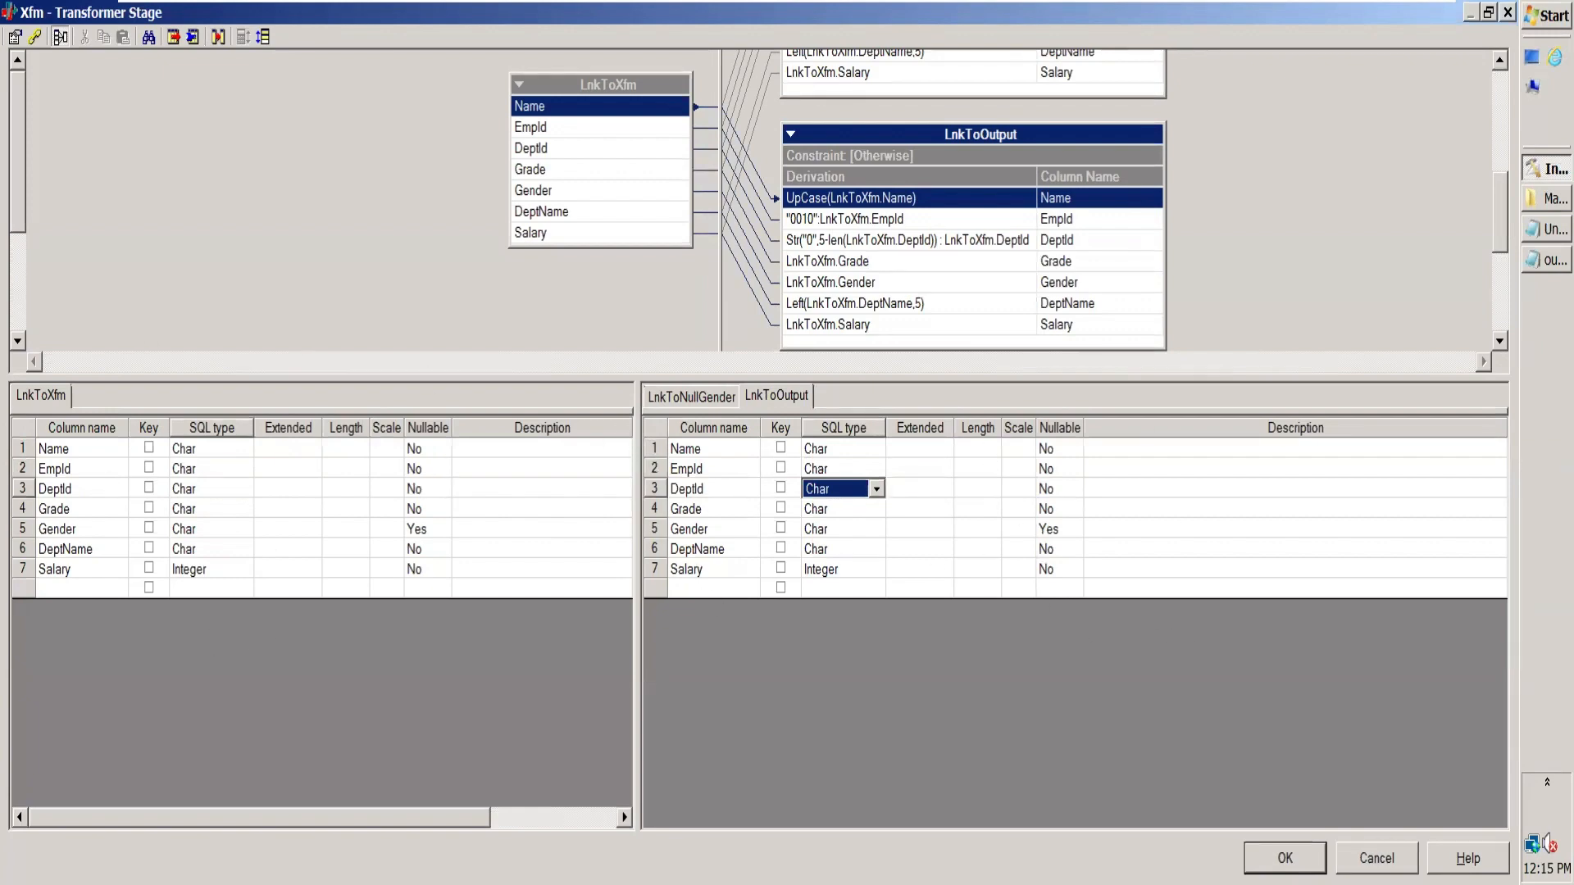
pyautogui.click(1285, 858)
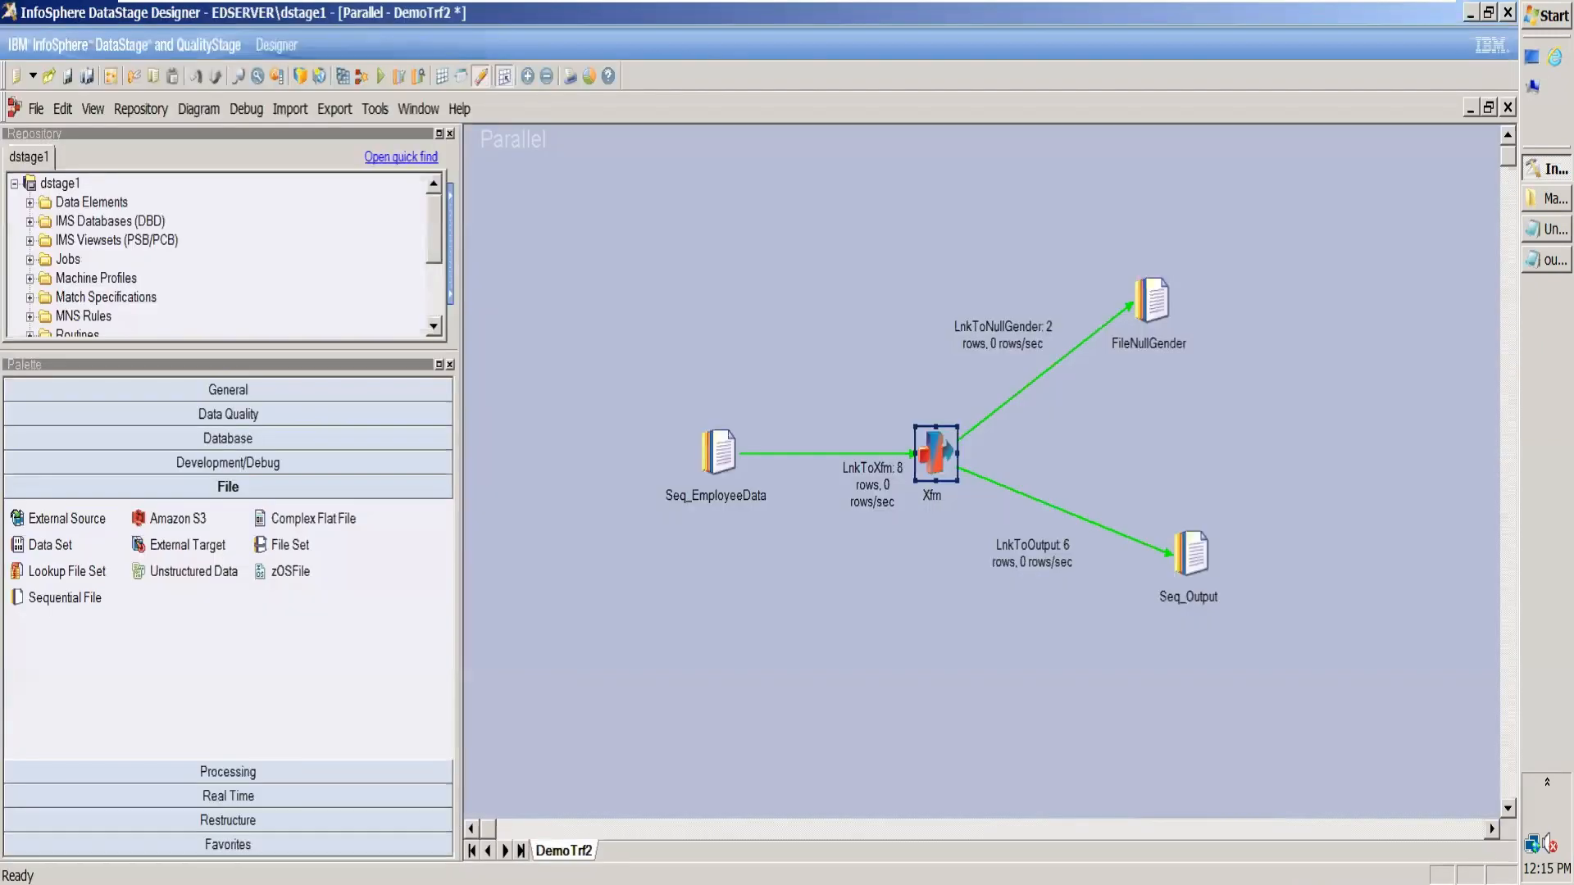
# Step: Compile DemoTrf2 and inspect the gender text in output2.txt from the March folder
pyautogui.click(353, 80)
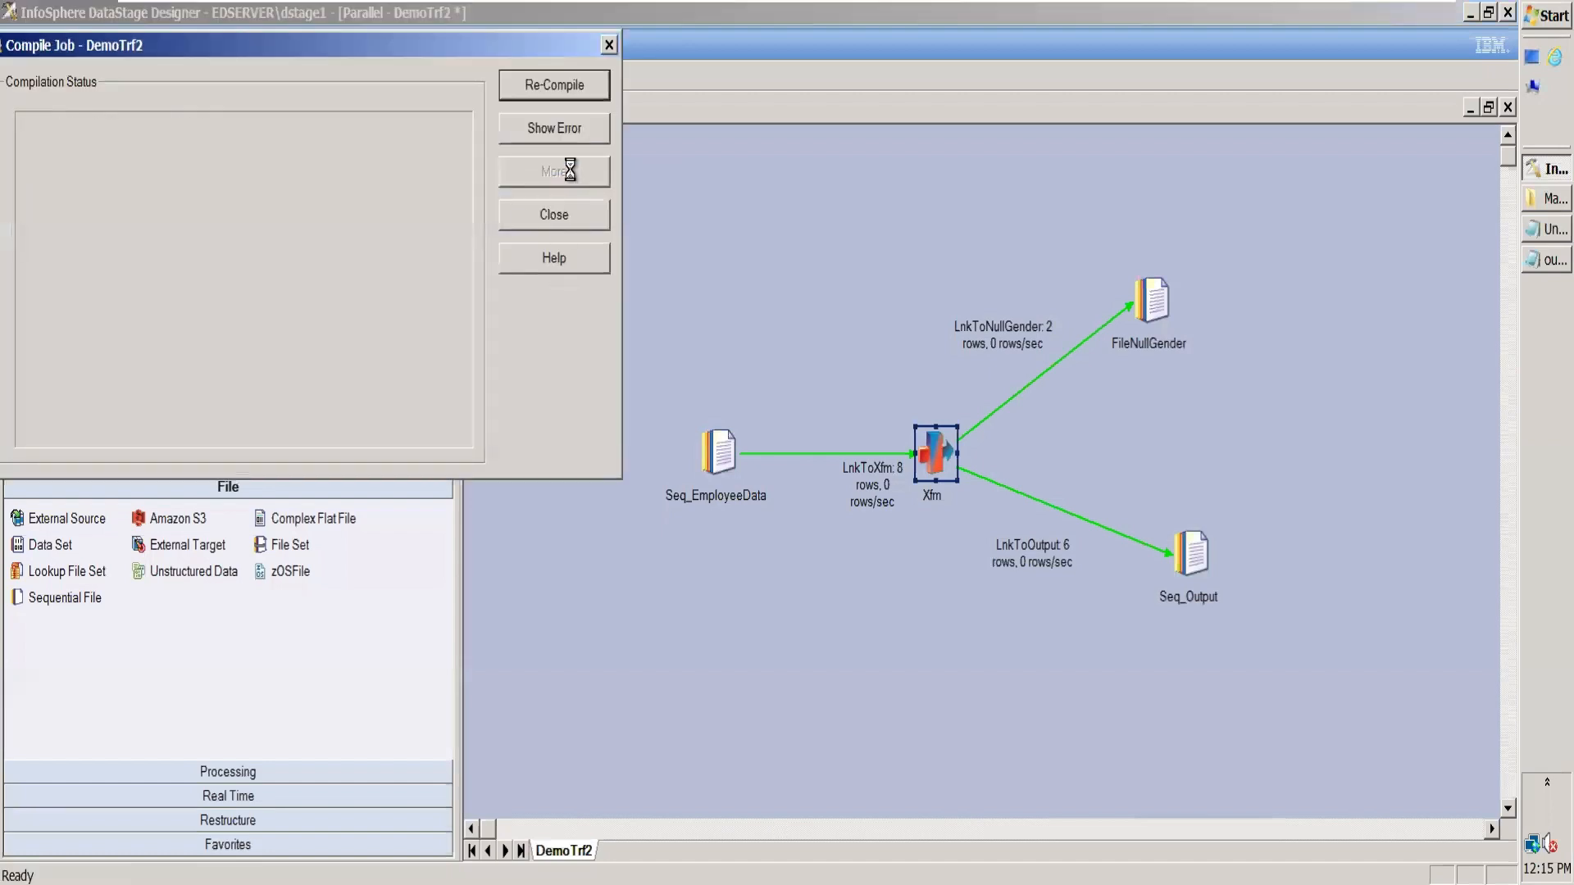
pyautogui.click(1531, 209)
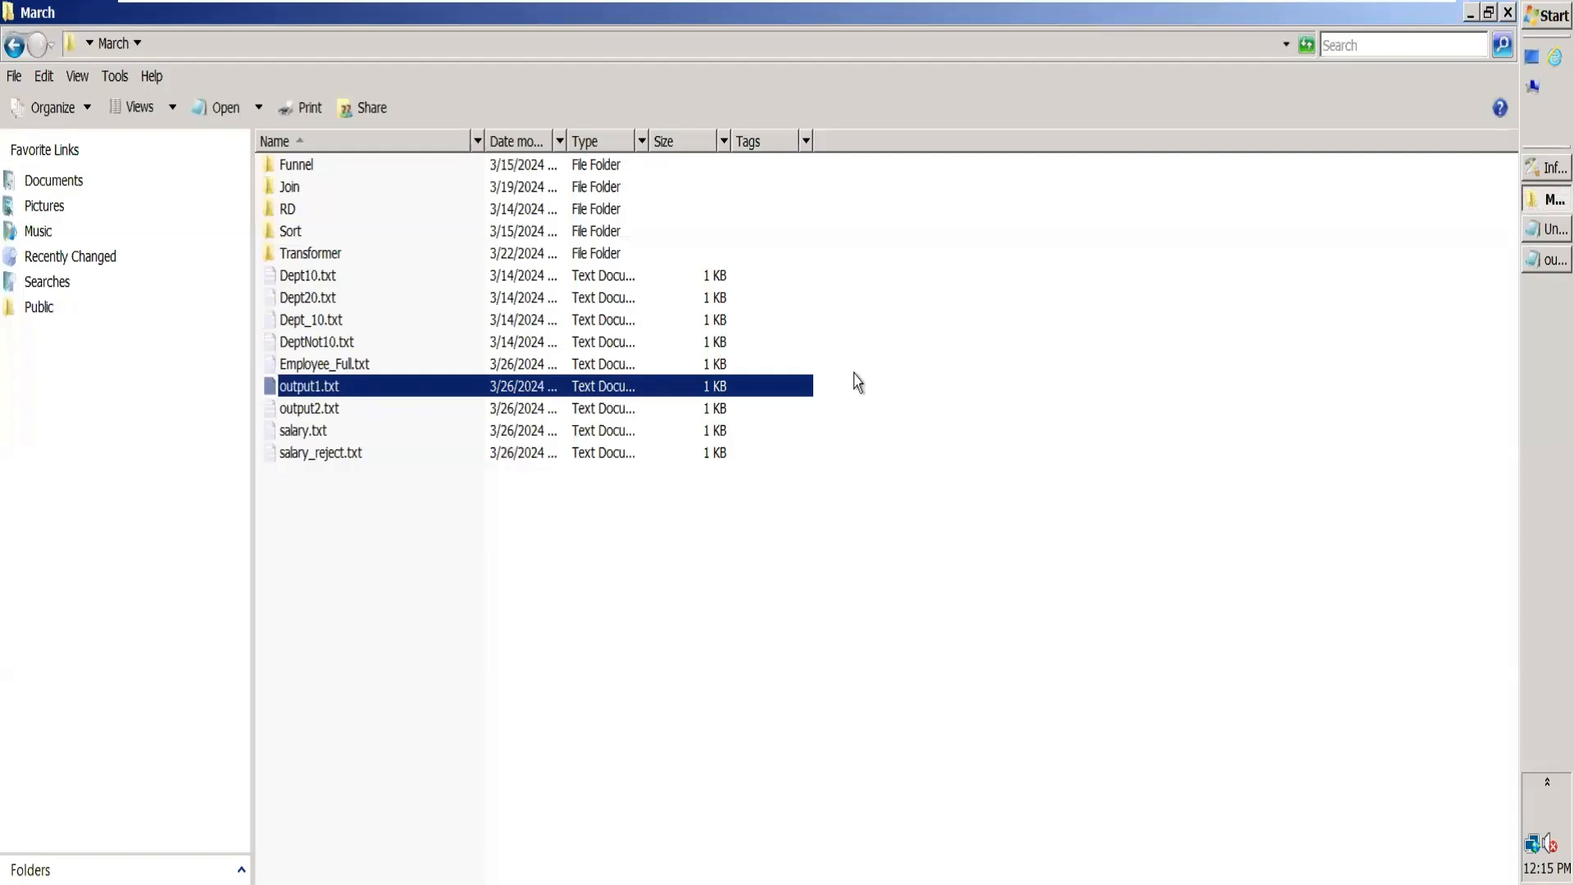
pyautogui.click(316, 414)
pyautogui.doubleClick(318, 414)
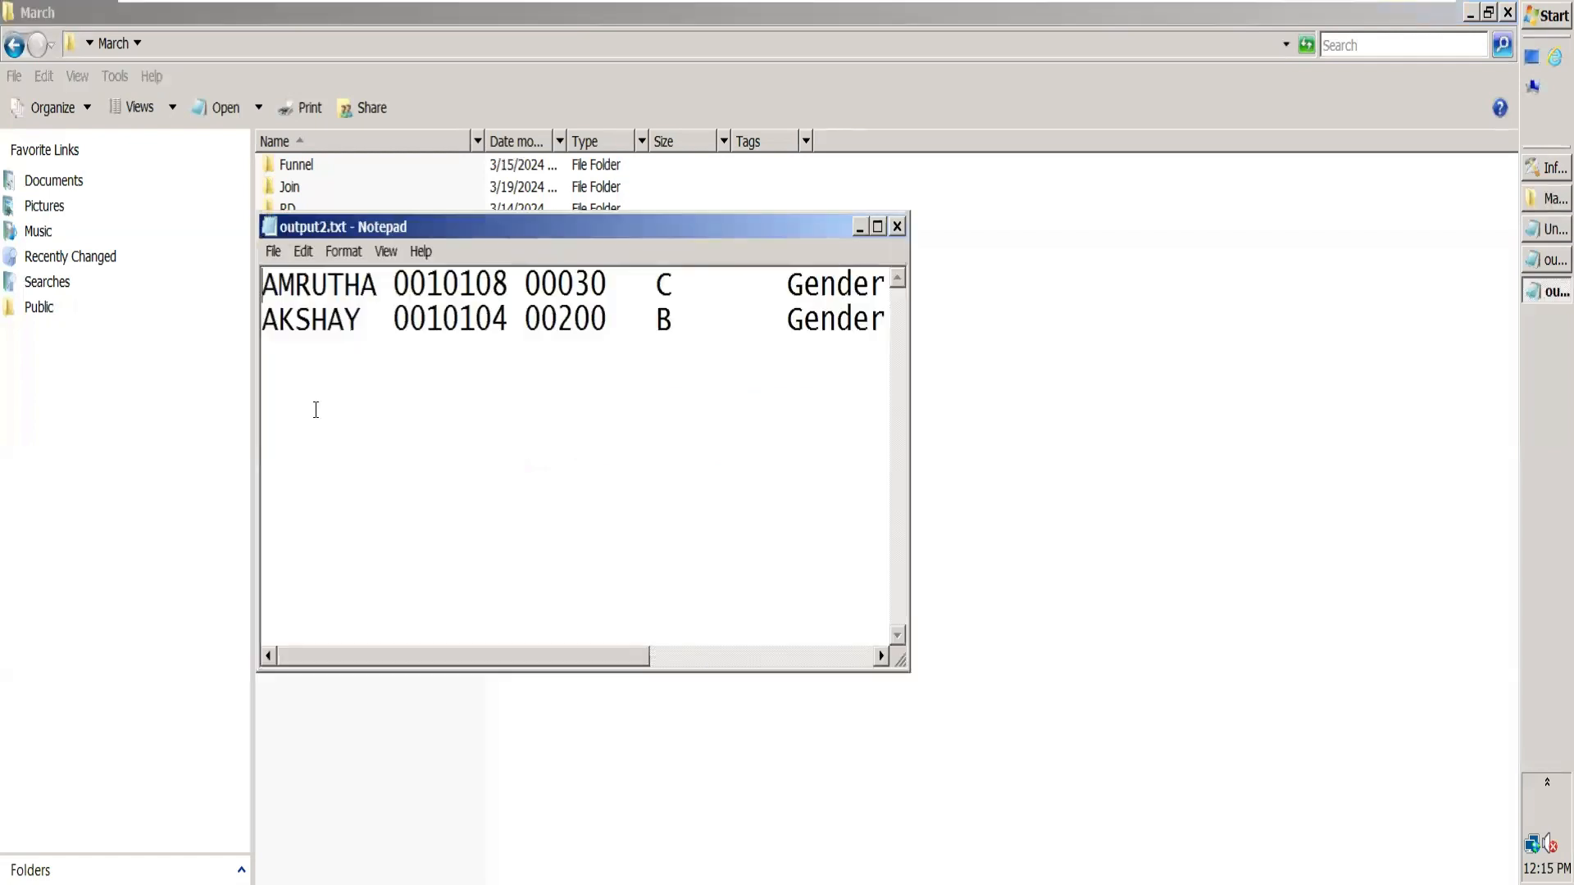
pyautogui.click(879, 227)
pyautogui.moveTo(700, 57); pyautogui.dragTo(856, 105)
pyautogui.moveTo(775, 73); pyautogui.dragTo(774, 107)
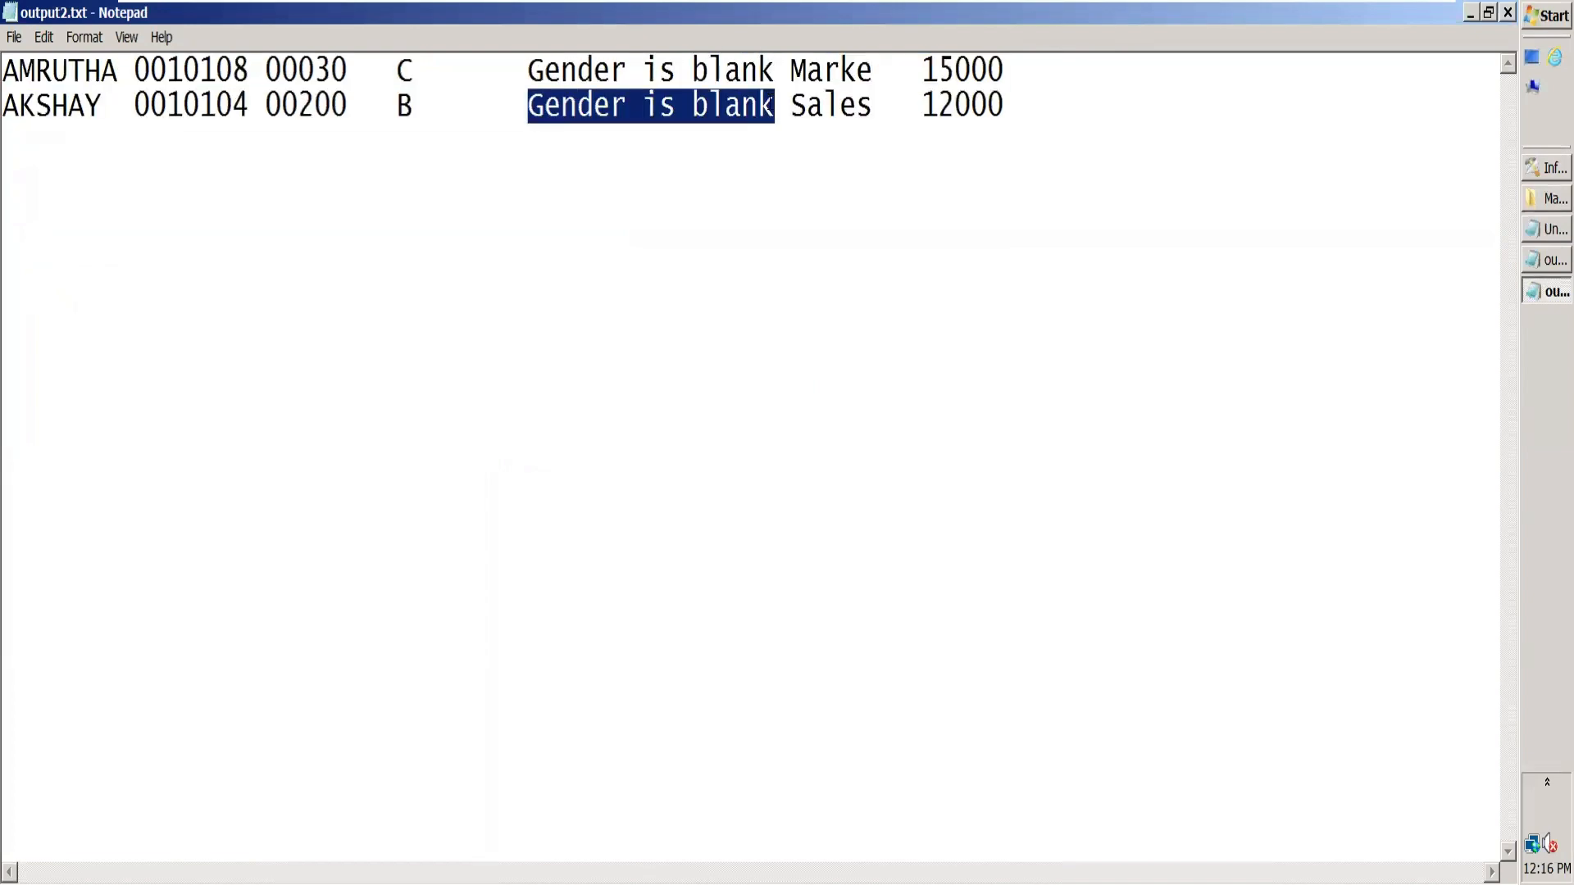
pyautogui.click(1507, 13)
# Step: Return to DataStage Designer, dismiss the compile window, and review the column SQL types in the Xfm stage
pyautogui.click(1530, 172)
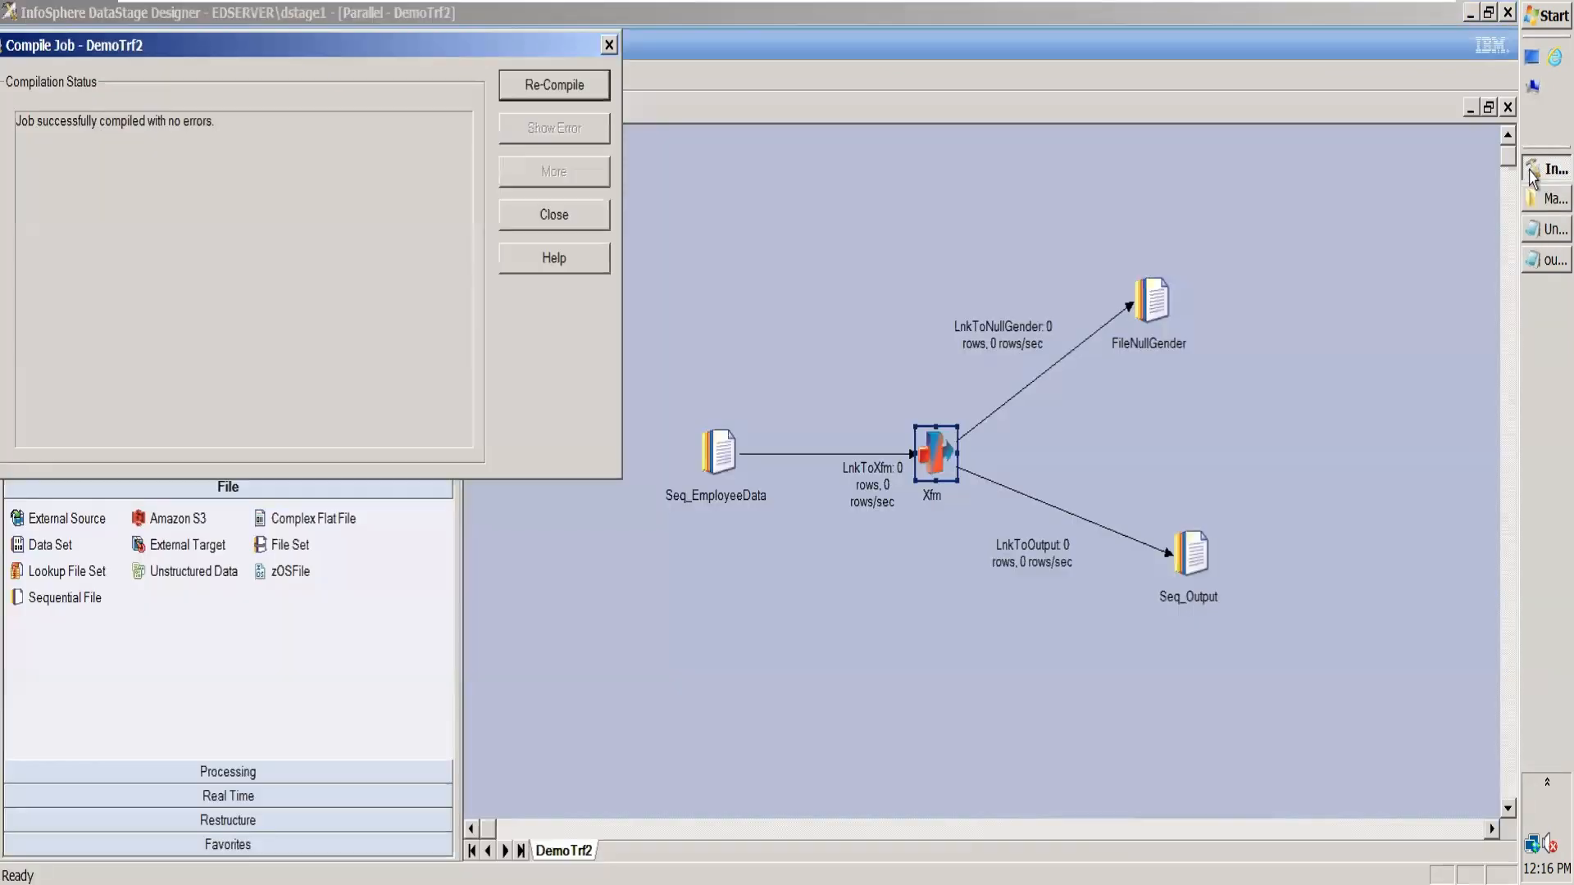
pyautogui.click(570, 228)
pyautogui.doubleClick(924, 456)
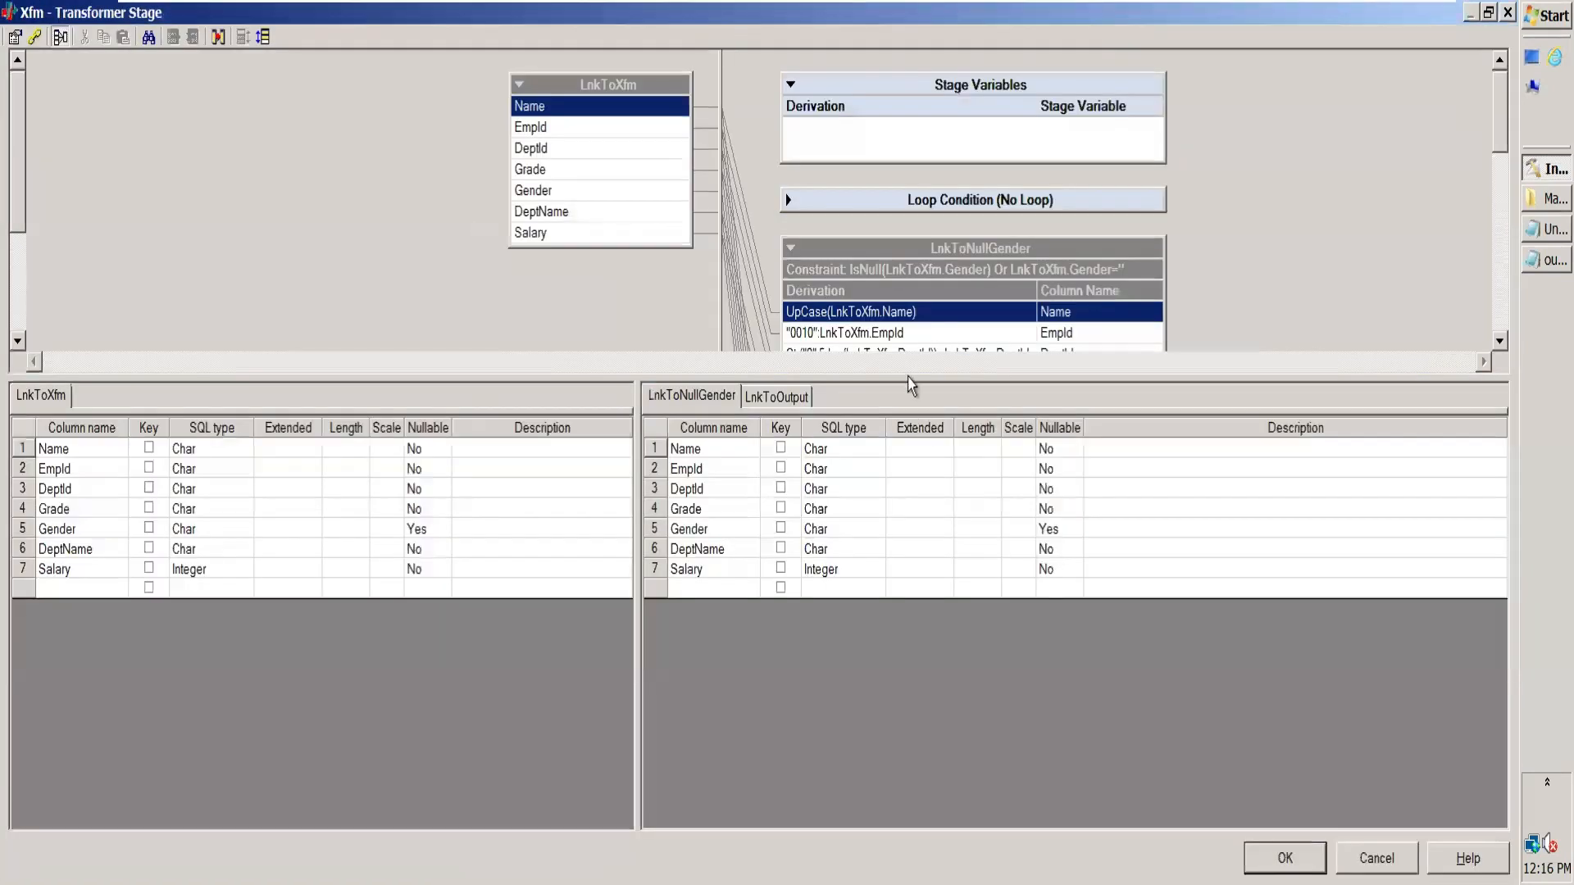
pyautogui.moveTo(908, 374); pyautogui.dragTo(1008, 362)
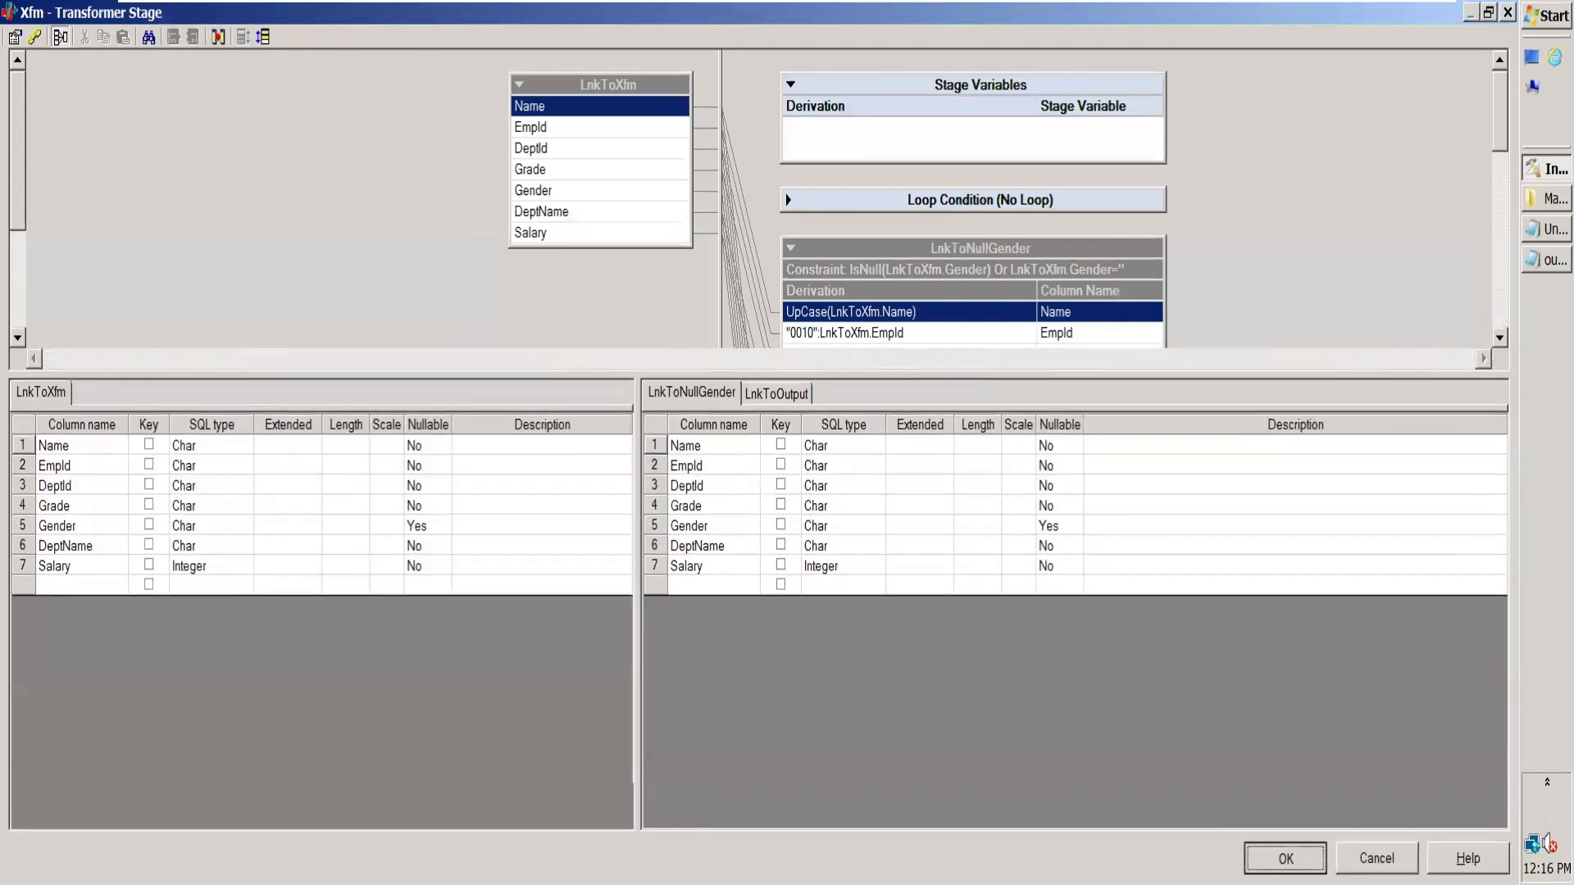
pyautogui.press('Return')
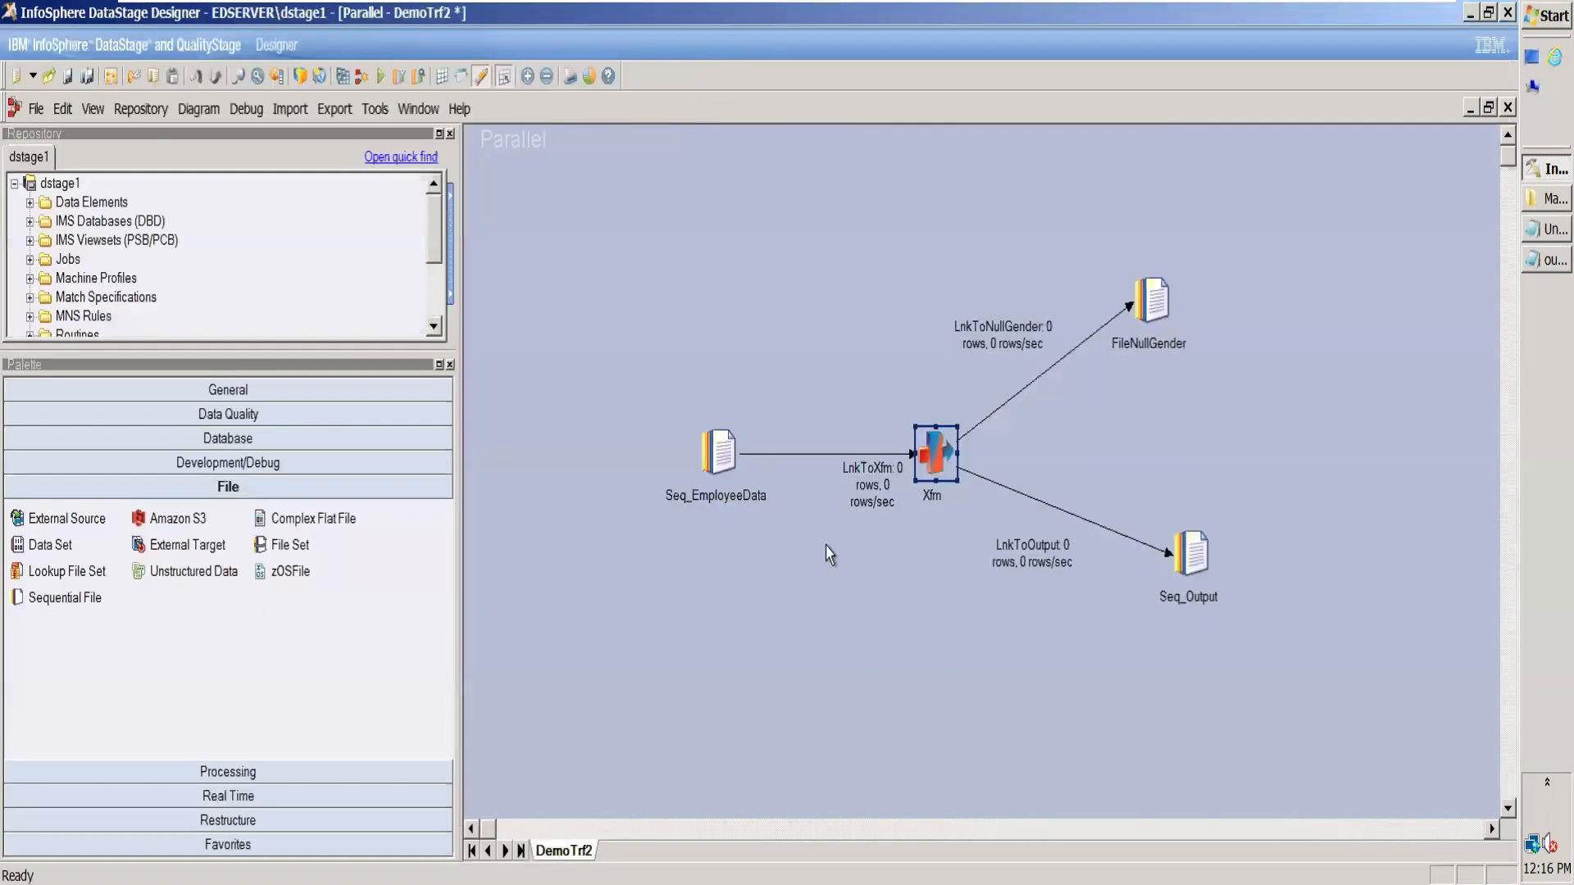
# Step: Recompile DemoTrf2 and run it with no limit on warnings
pyautogui.click(343, 77)
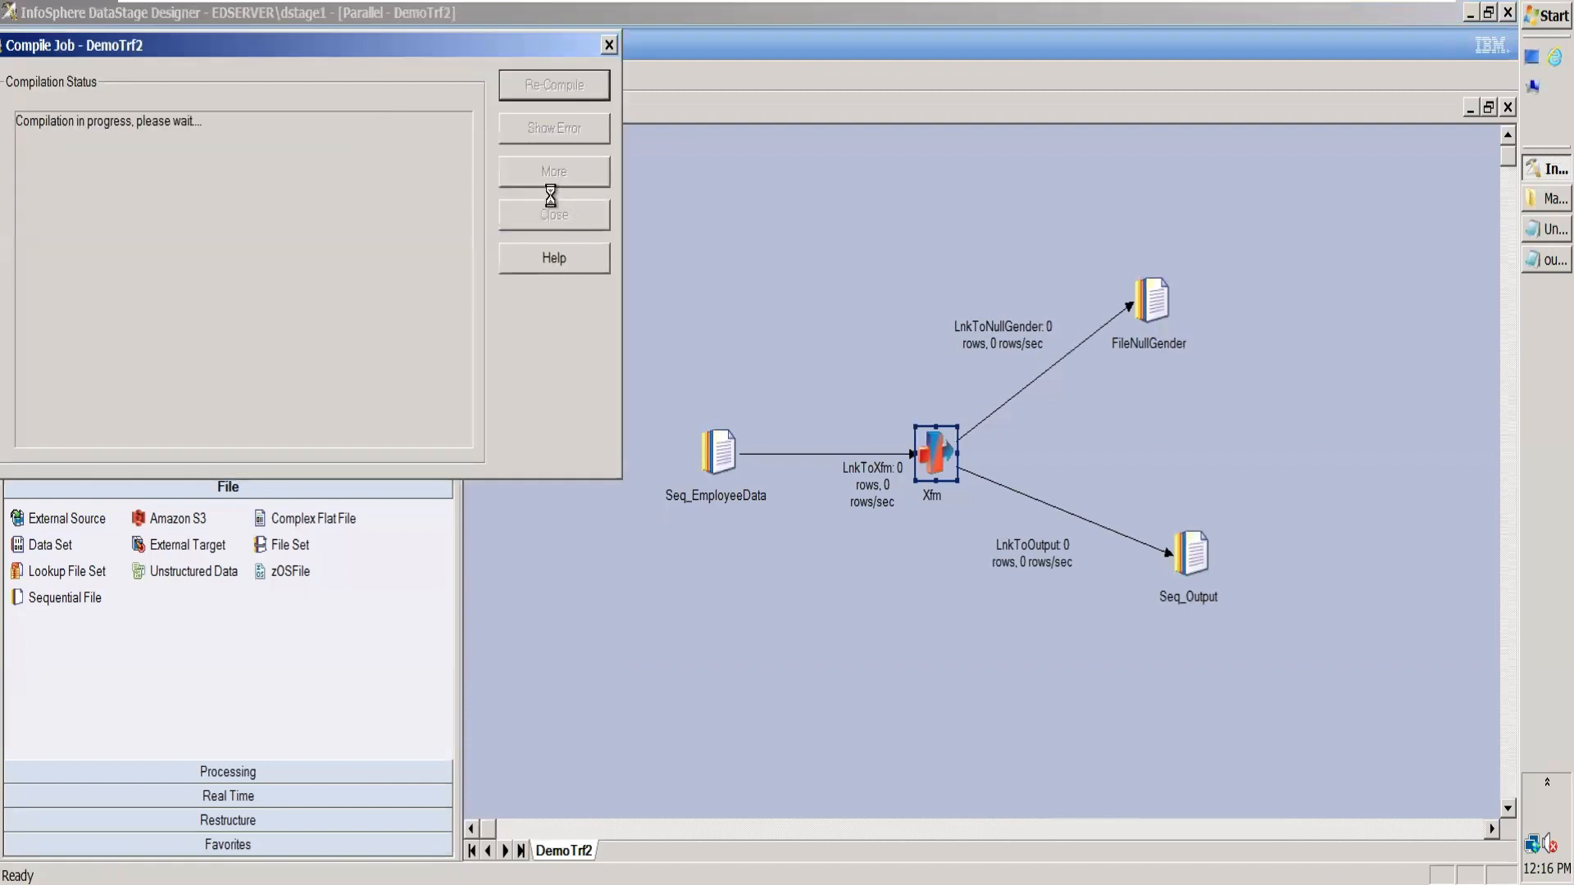
pyautogui.click(574, 223)
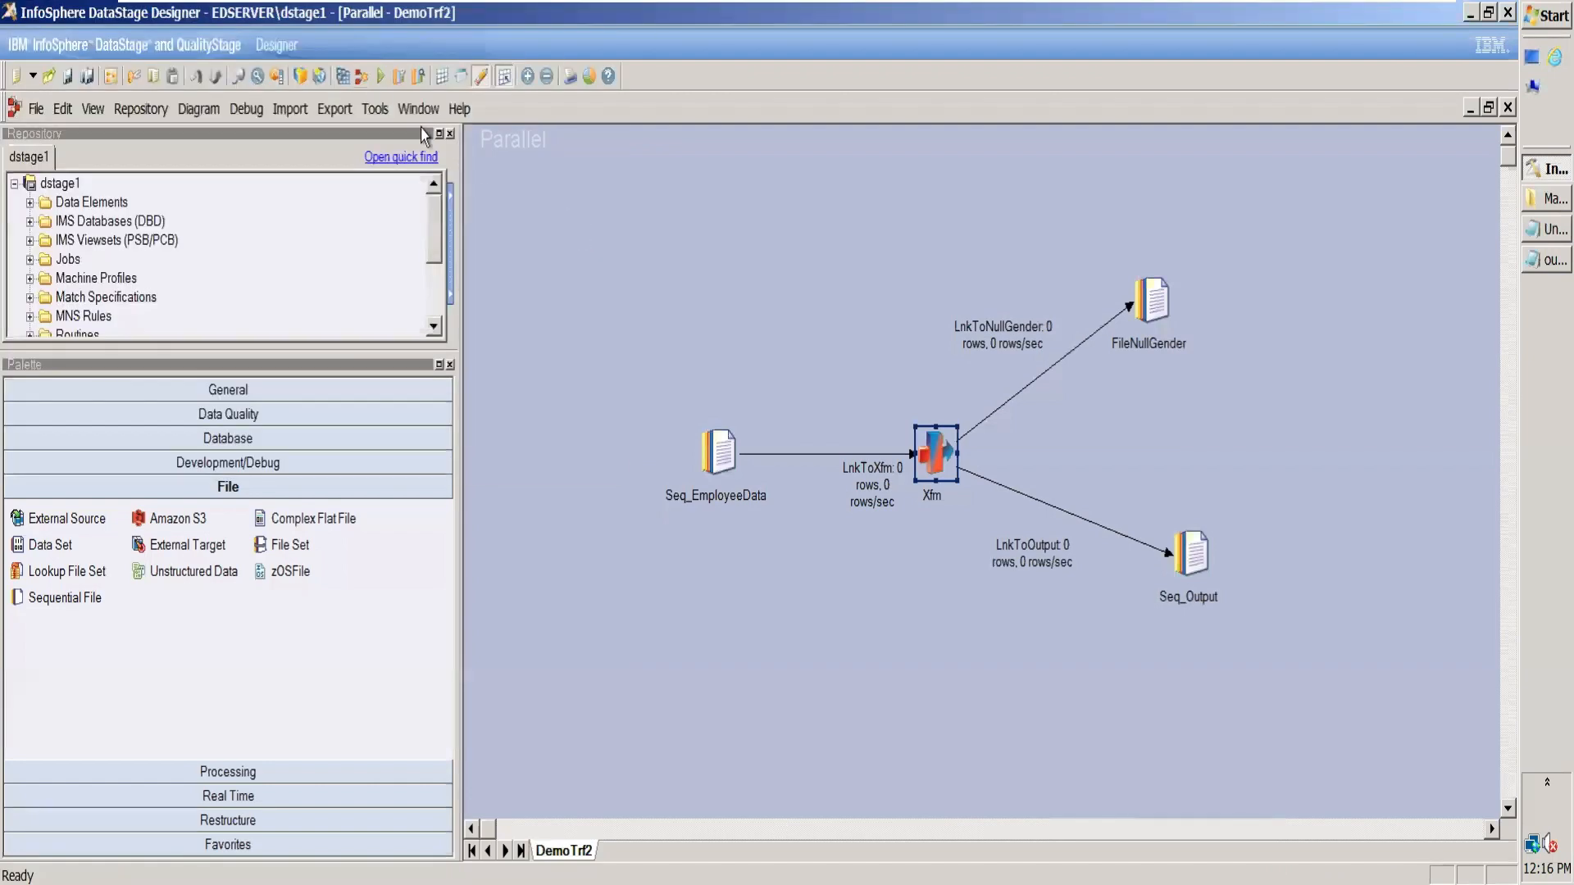
pyautogui.click(381, 77)
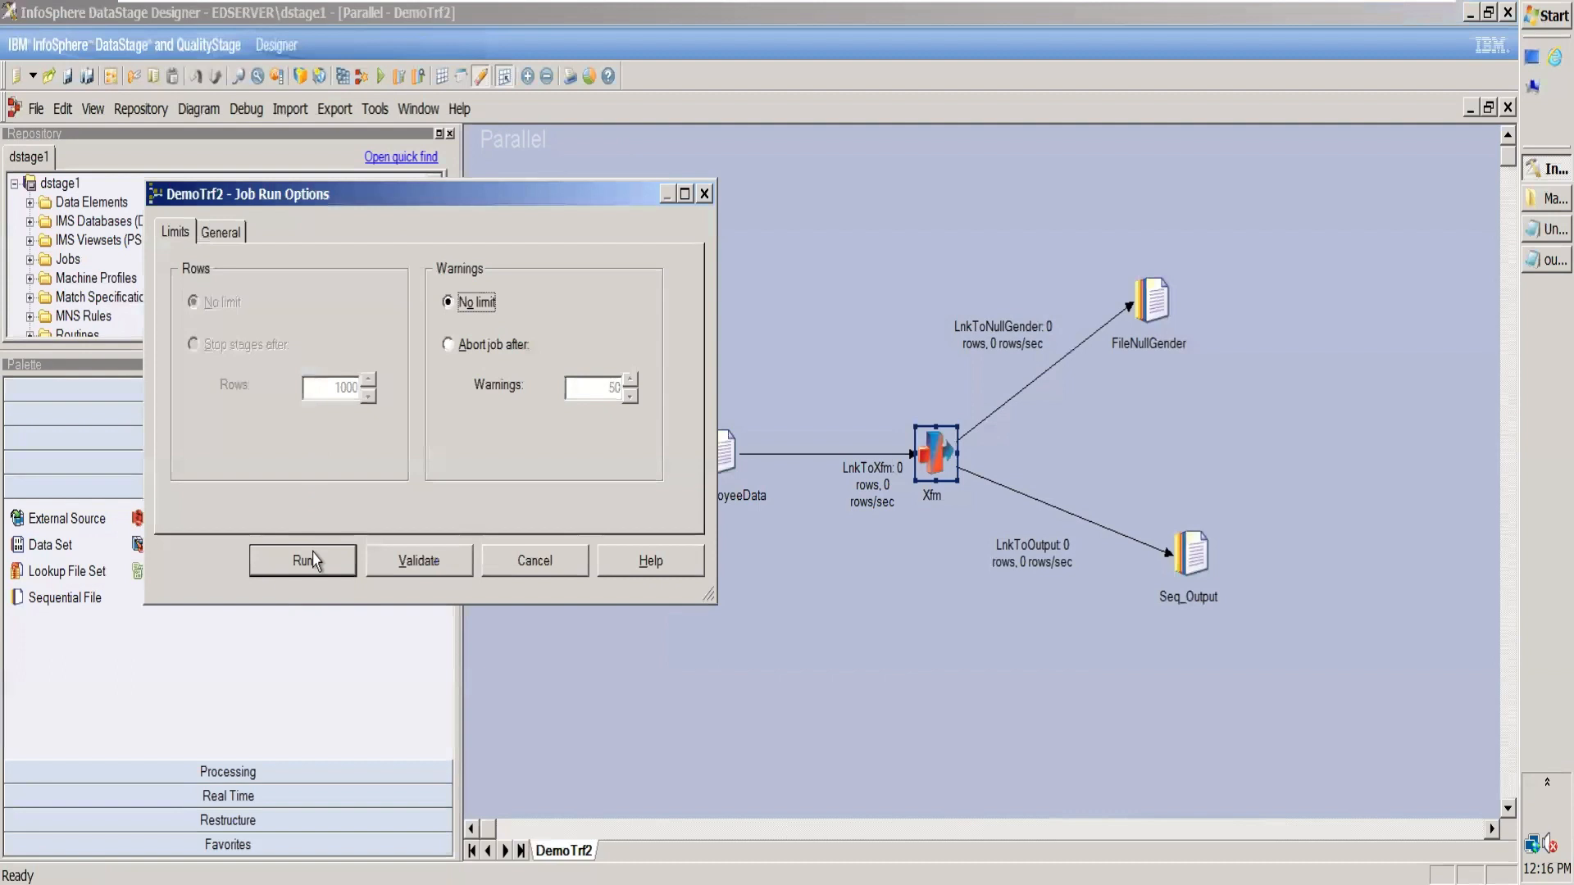
pyautogui.click(314, 562)
pyautogui.moveTo(320, 547); pyautogui.dragTo(803, 214)
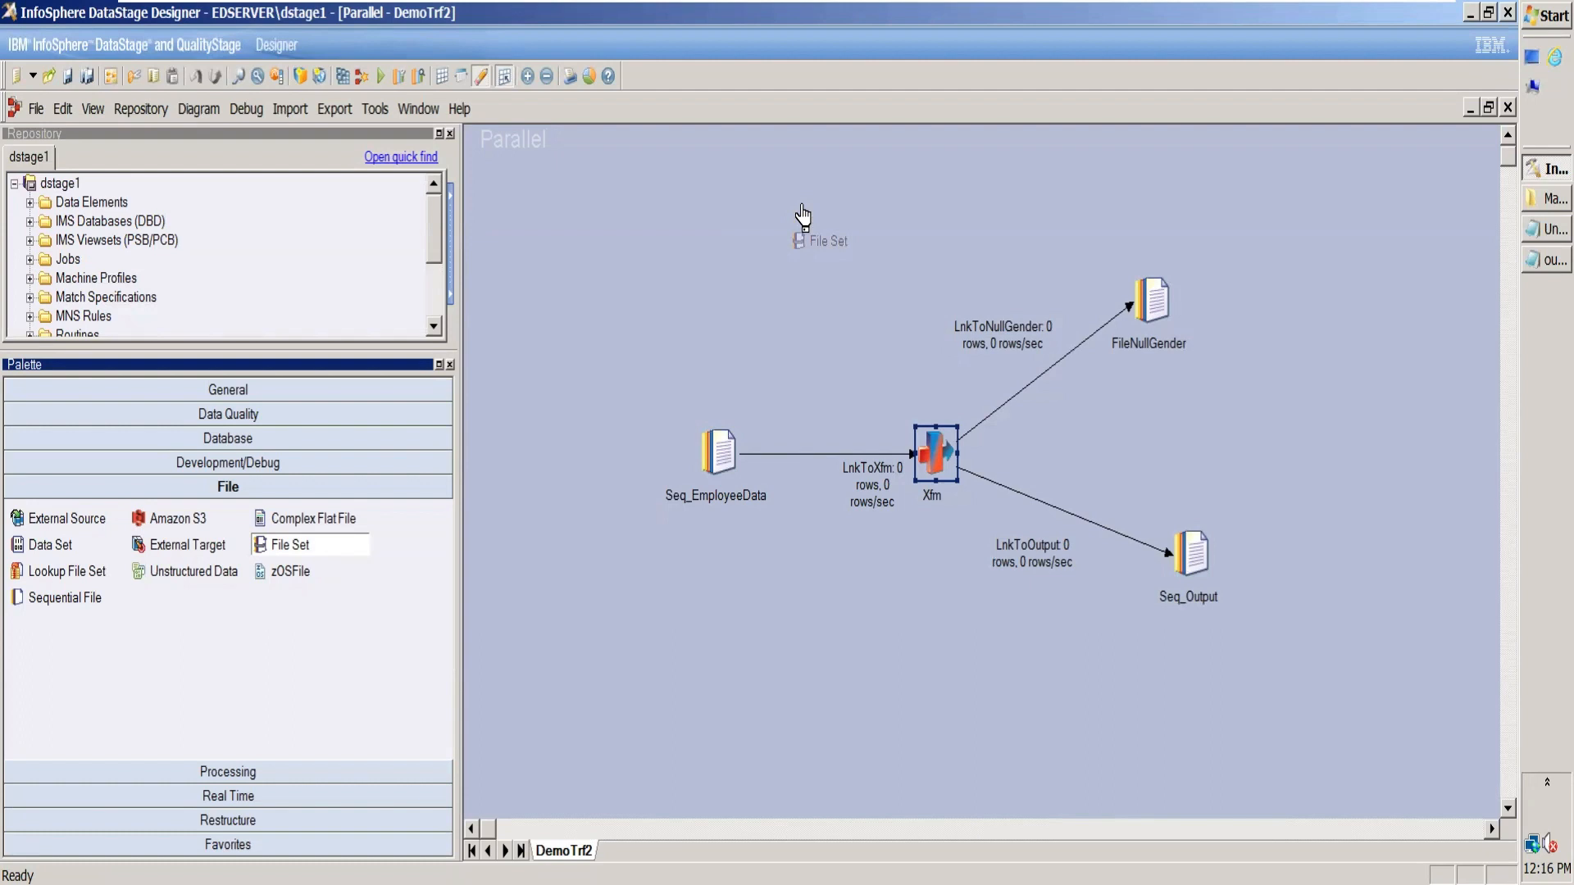
pyautogui.moveTo(802, 215); pyautogui.dragTo(197, 594)
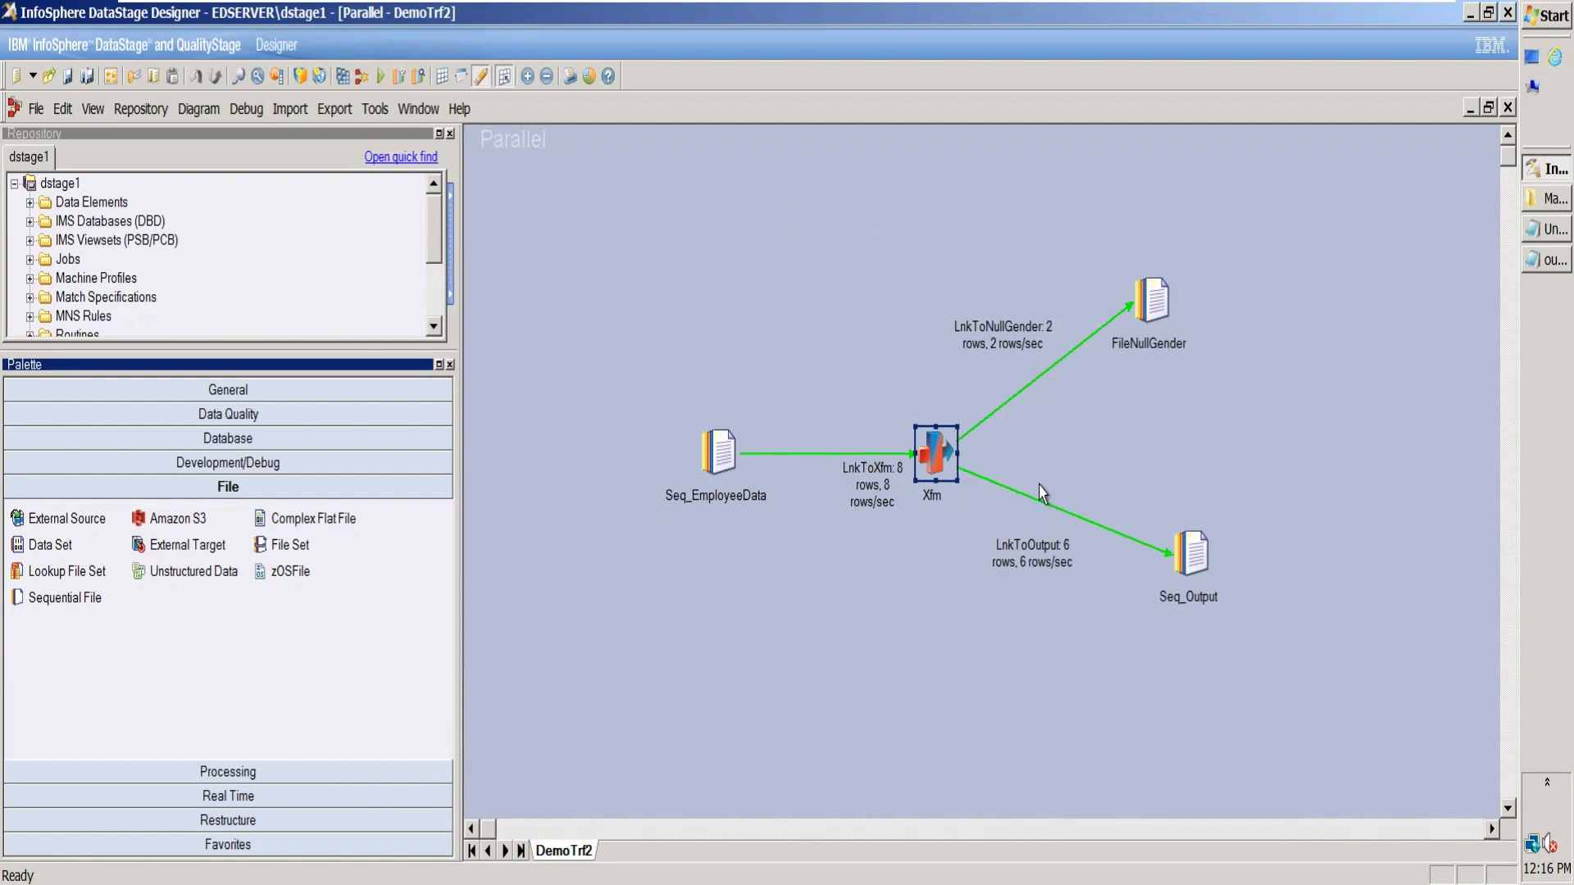
# Step: Open output1.txt from the March folder and select all its rows for copying
pyautogui.click(1531, 199)
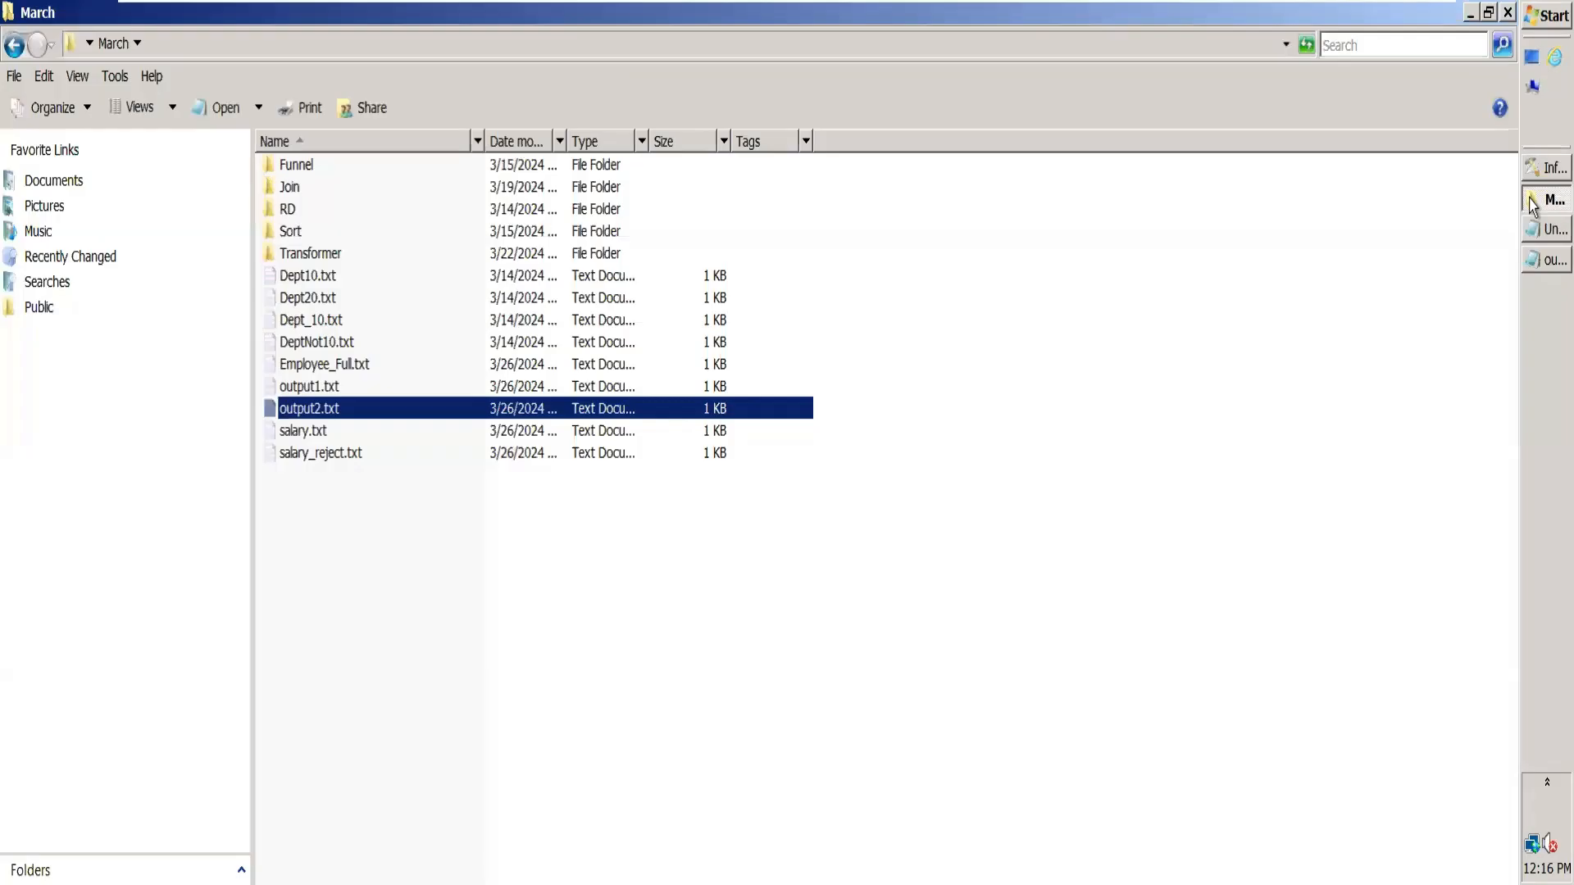
pyautogui.click(844, 432)
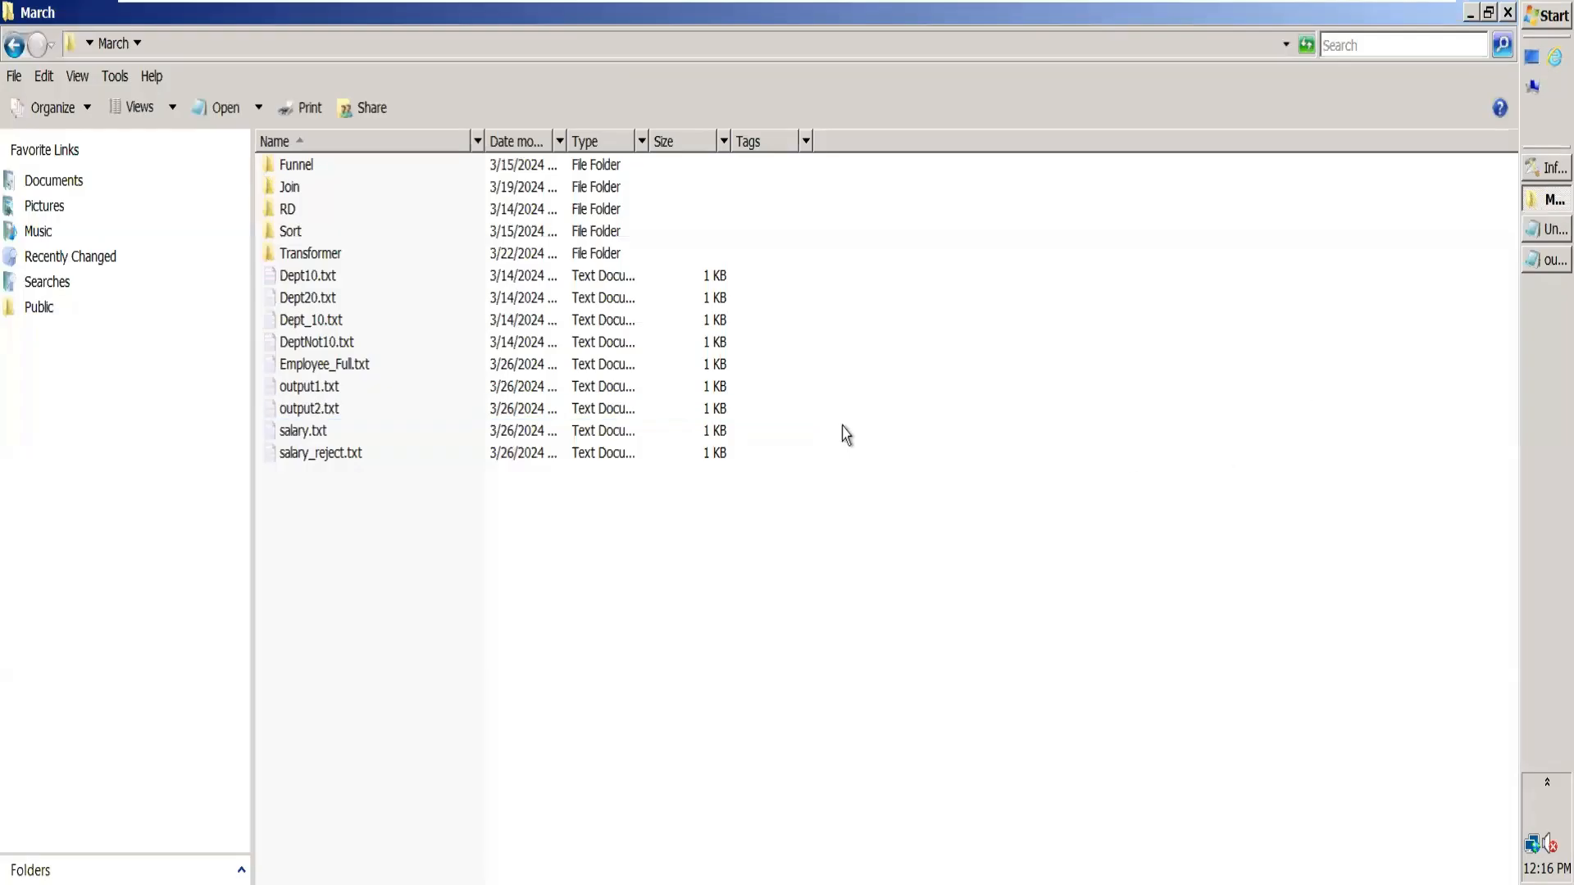
pyautogui.doubleClick(574, 389)
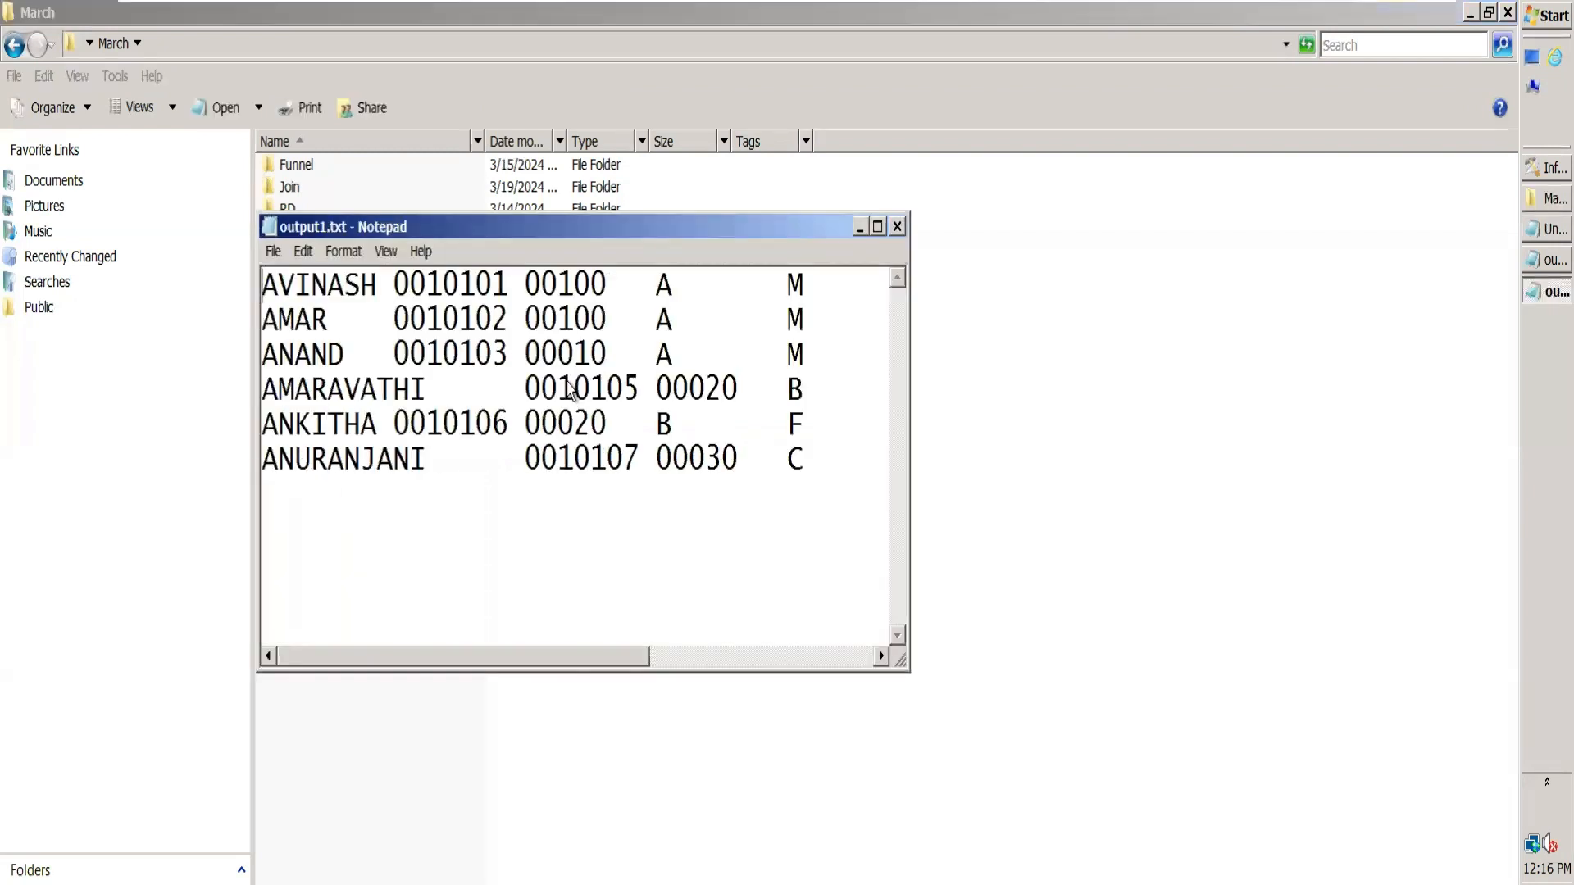
pyautogui.click(877, 227)
pyautogui.hotkey('ctrl', 'a')
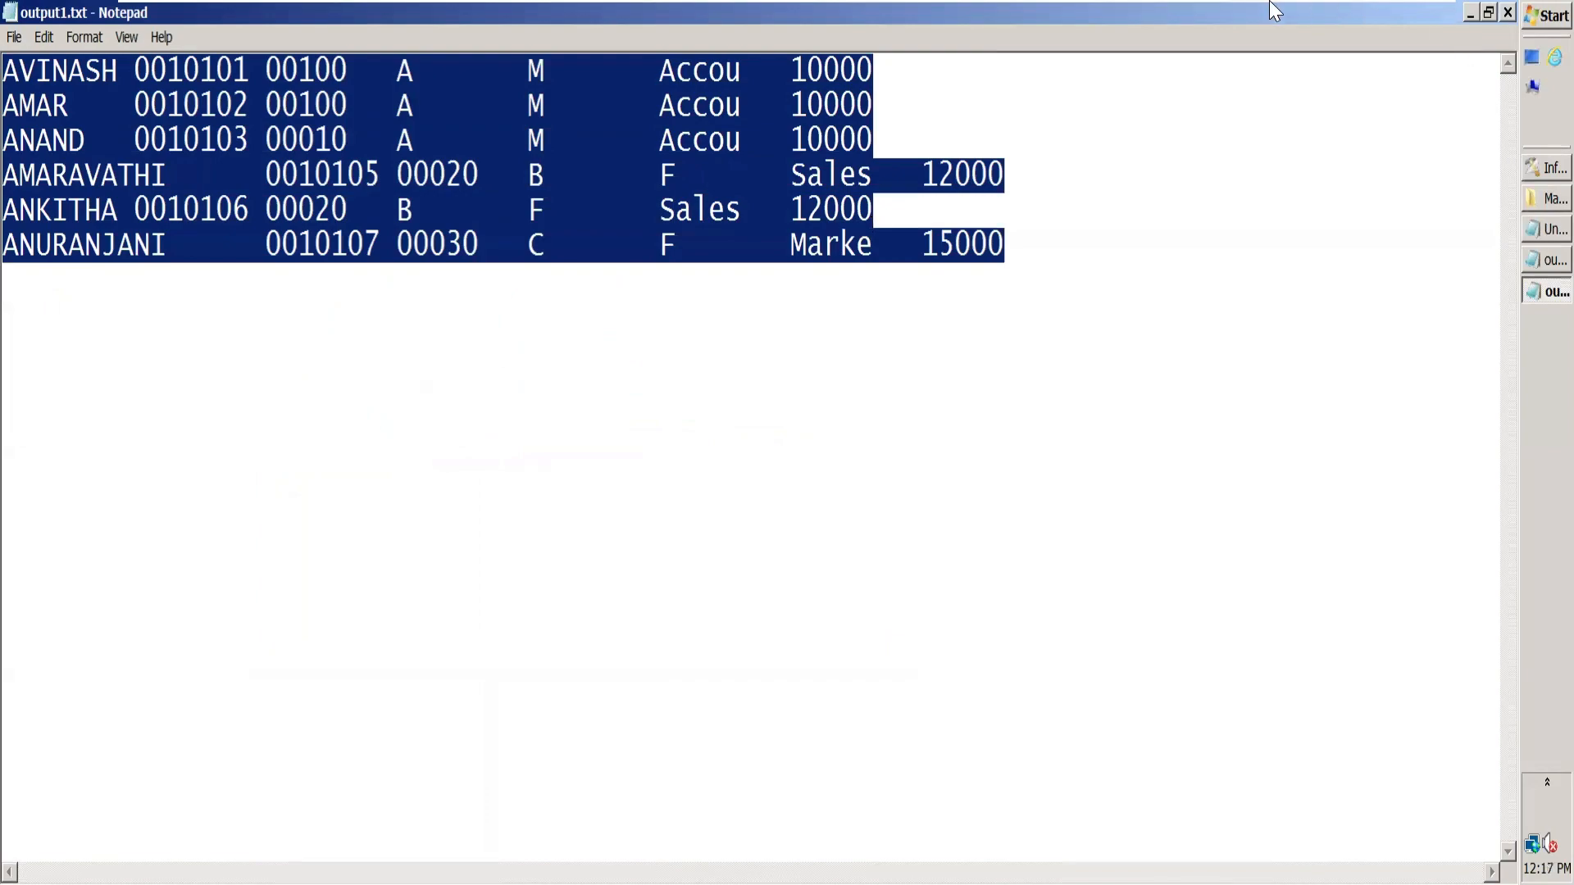
# Step: Switch to Excel and replace the contents of Sheet2 with the copied output1.txt rows, starting at cell A1
pyautogui.moveTo(1275, 10)
pyautogui.click(1368, 20)
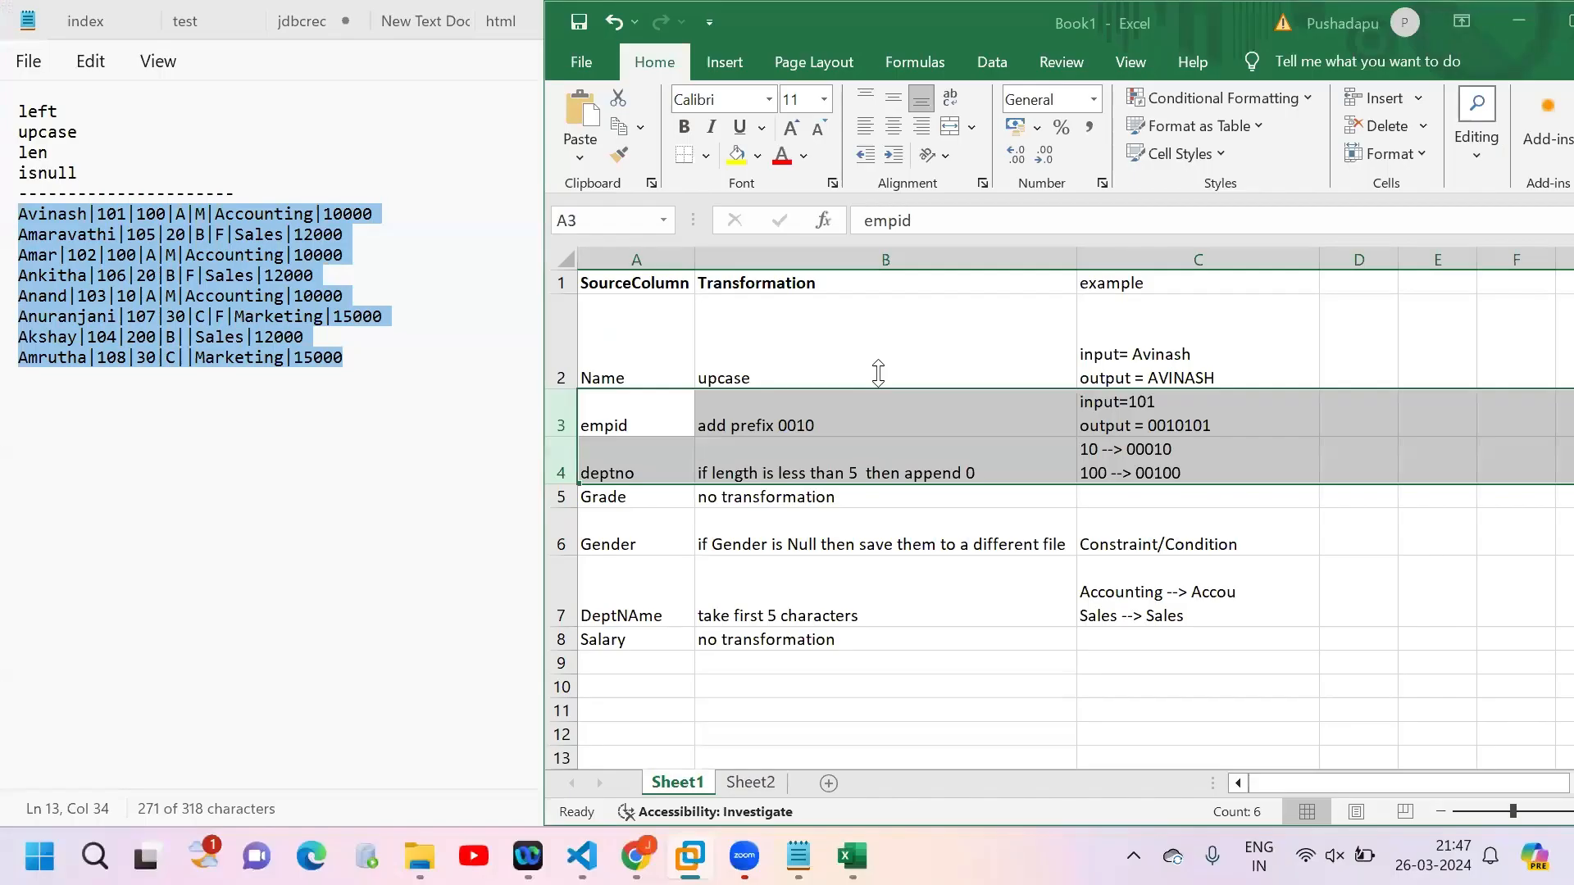
pyautogui.click(746, 781)
pyautogui.hotkey('ctrl', 'a')
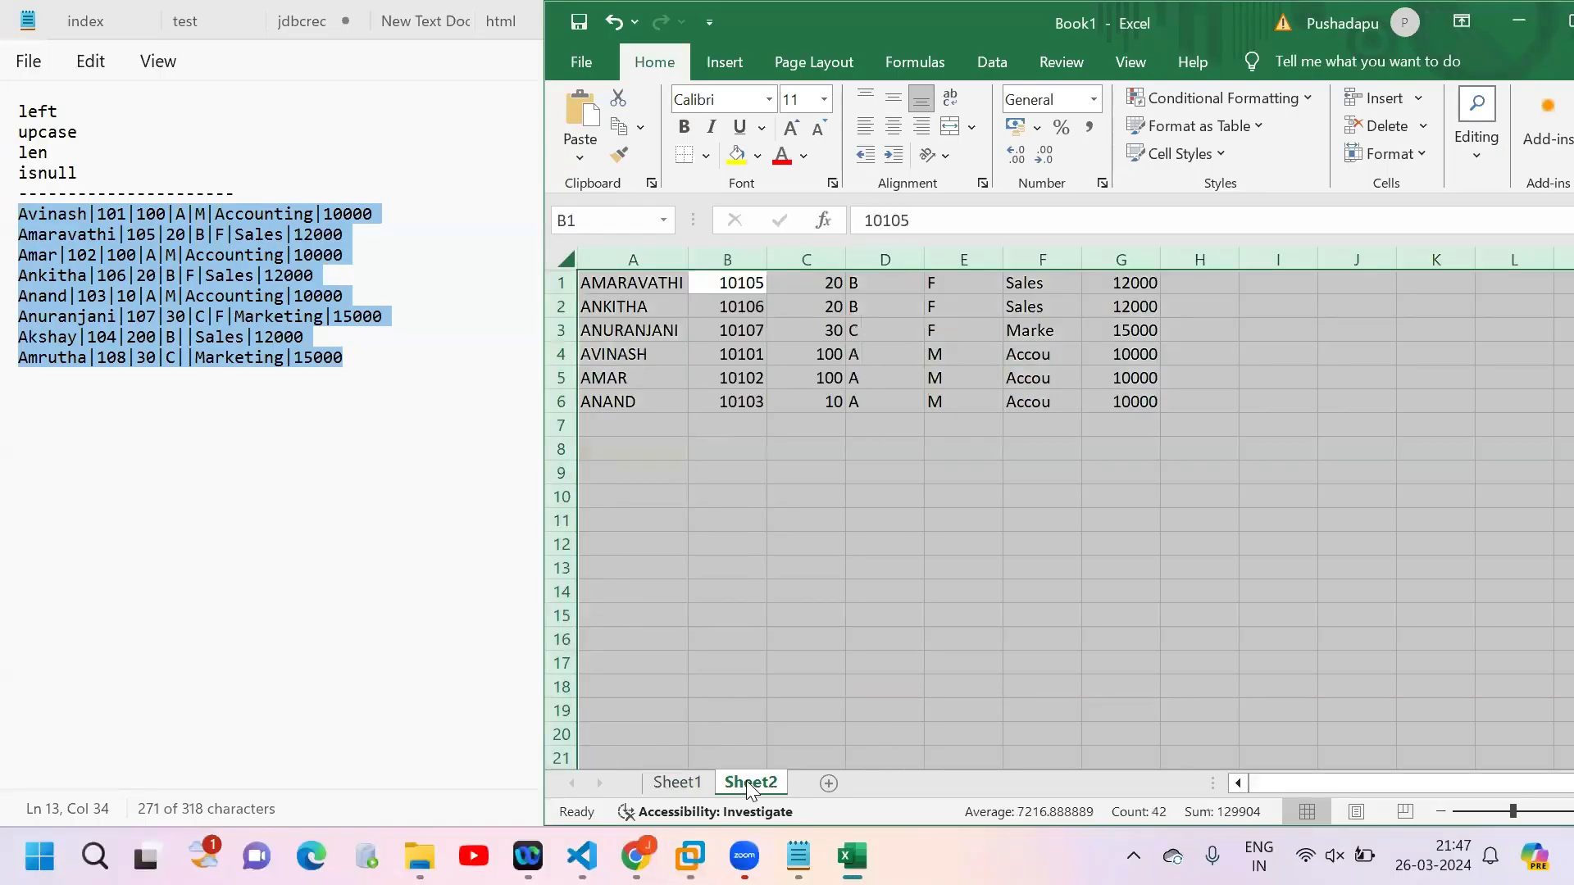
pyautogui.press('Delete')
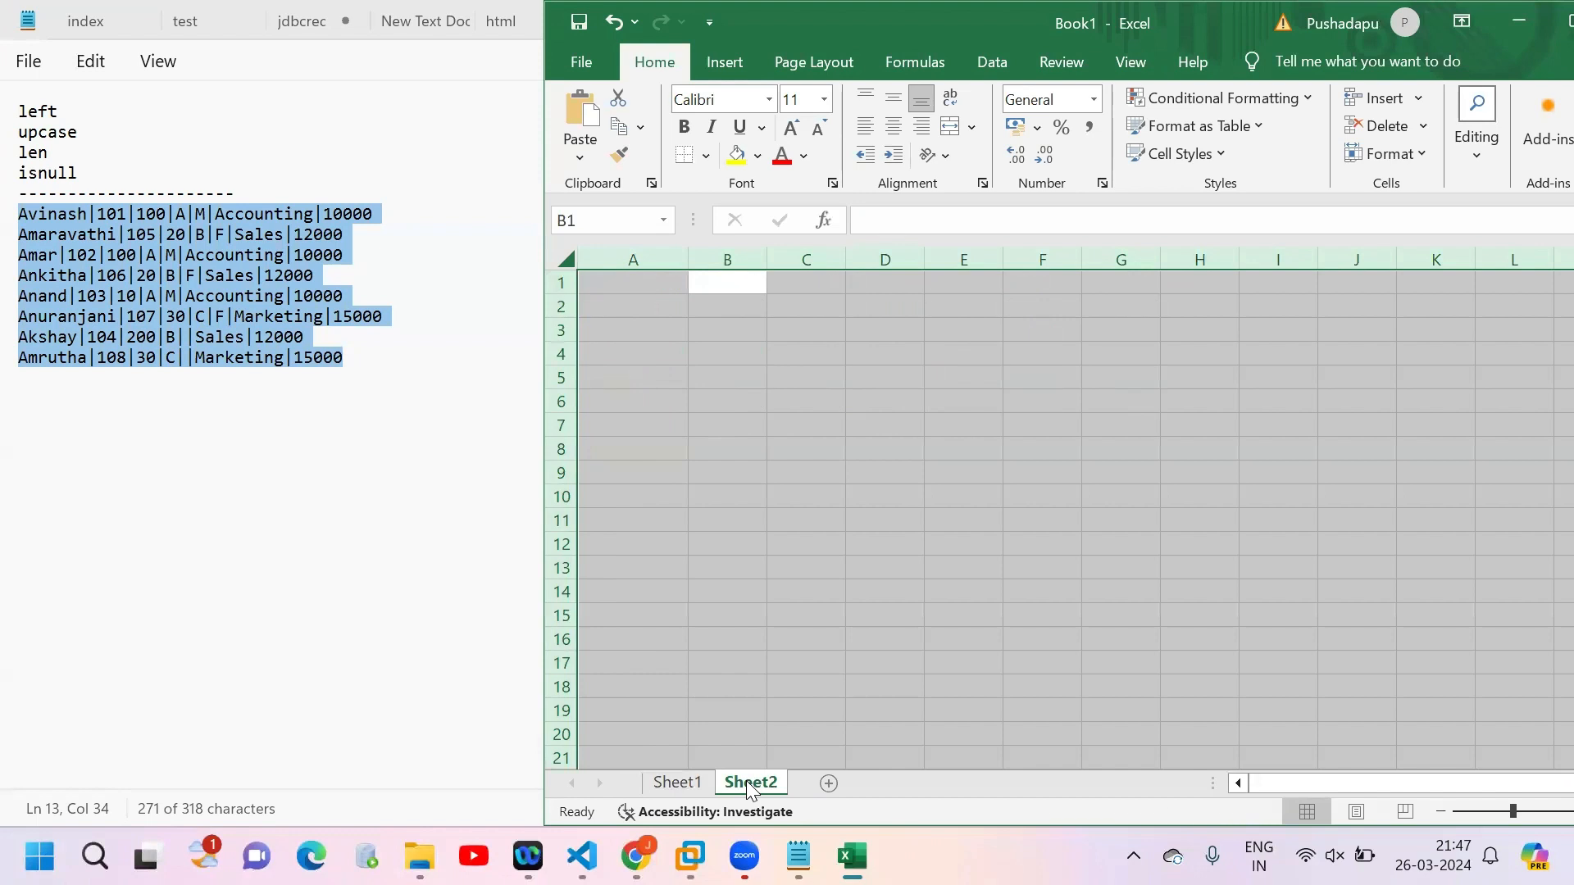
pyautogui.click(640, 284)
pyautogui.write('AVINASH\t10101\t100\tA\tM\tAccou\t10000 AMAR\t10102\t100\tA\tM\tAccou\t10000 ANAND\t10103\t10\tA\tM\tAccou\t10000 AMARAVATHI\t10105\t20\tB\tF\tSales\t12000 ANKITHA\t10106\t20\tB\tF\tSales\t12000 ANURANJANI\t10107\t30\tC\tF\tMarke\t15000')
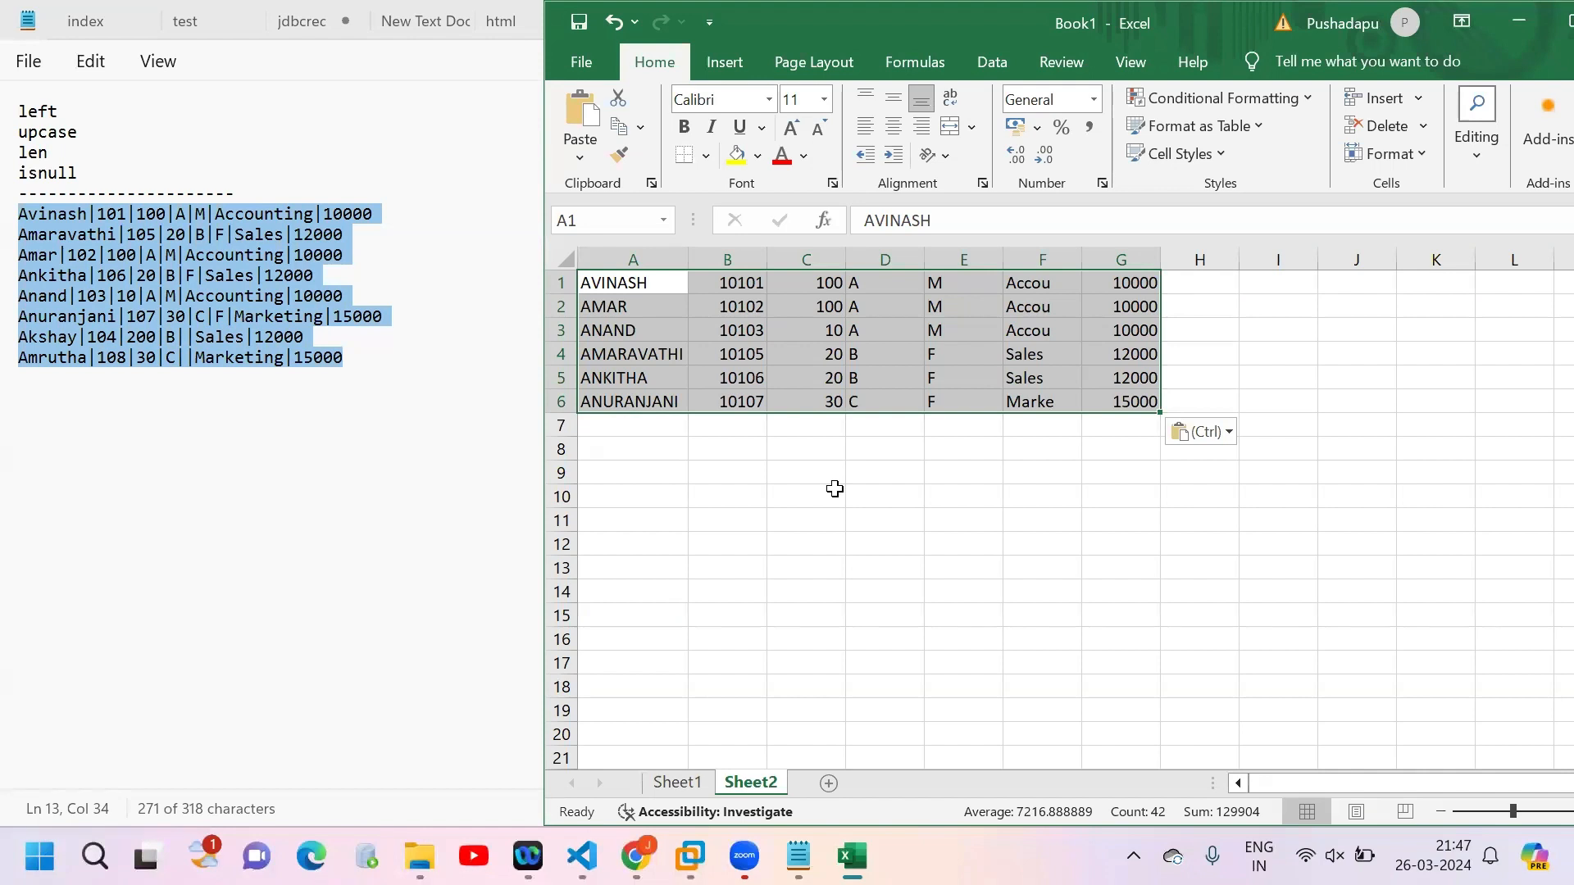
pyautogui.click(816, 470)
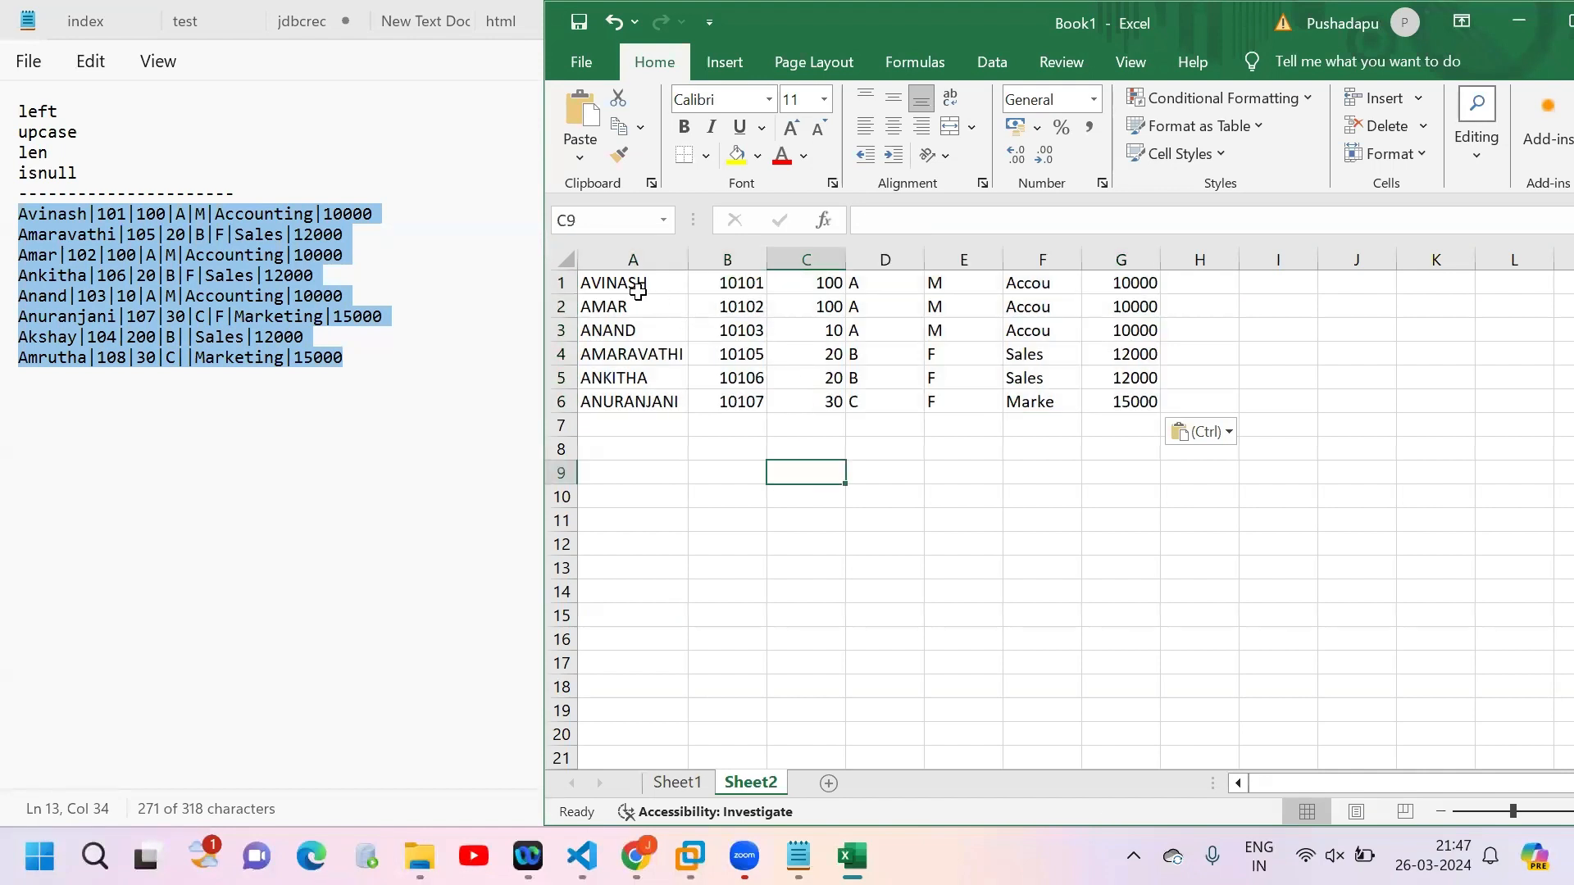
pyautogui.moveTo(638, 291); pyautogui.dragTo(1113, 414)
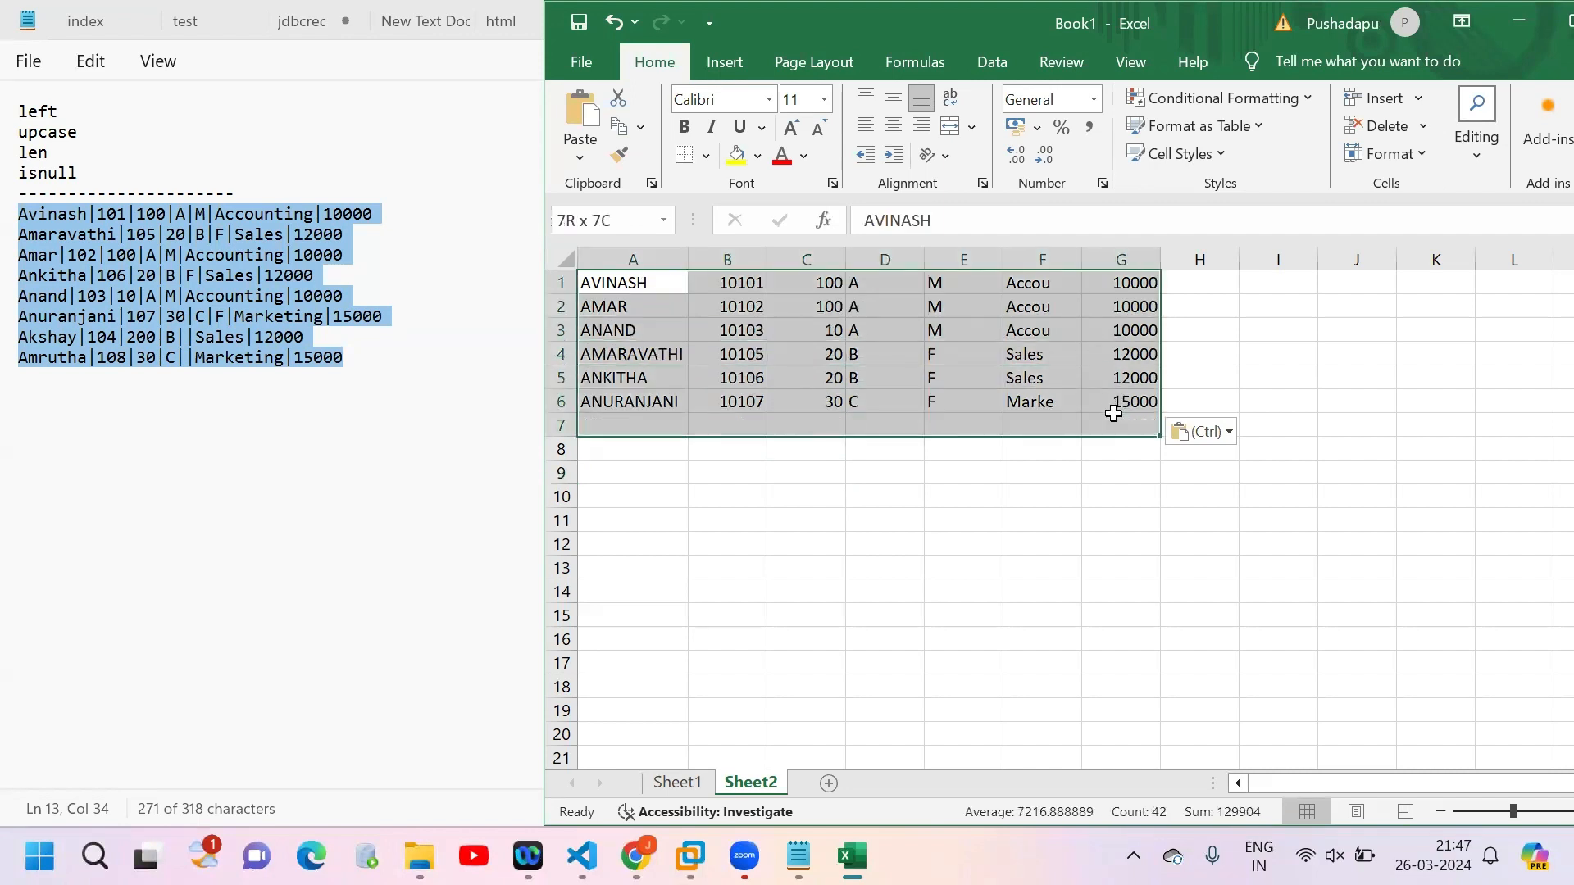
# Step: Return to the Datastage virtual machine and examine the EmpId prefix and the DeptId zero padding in output1.txt
pyautogui.moveTo(798, 856)
pyautogui.moveTo(691, 856)
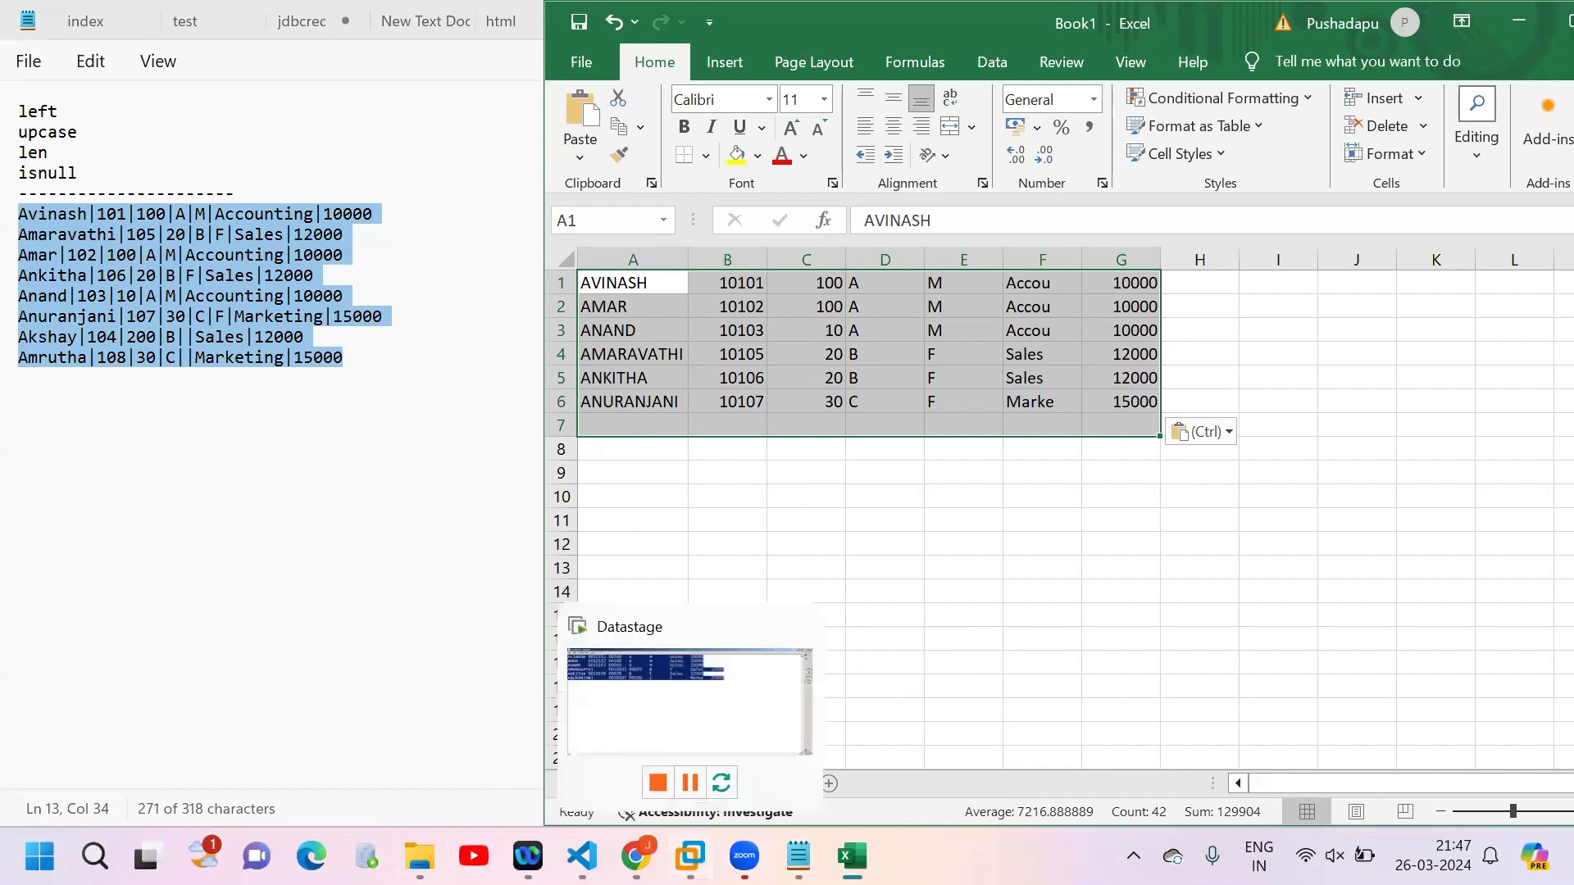
pyautogui.click(644, 692)
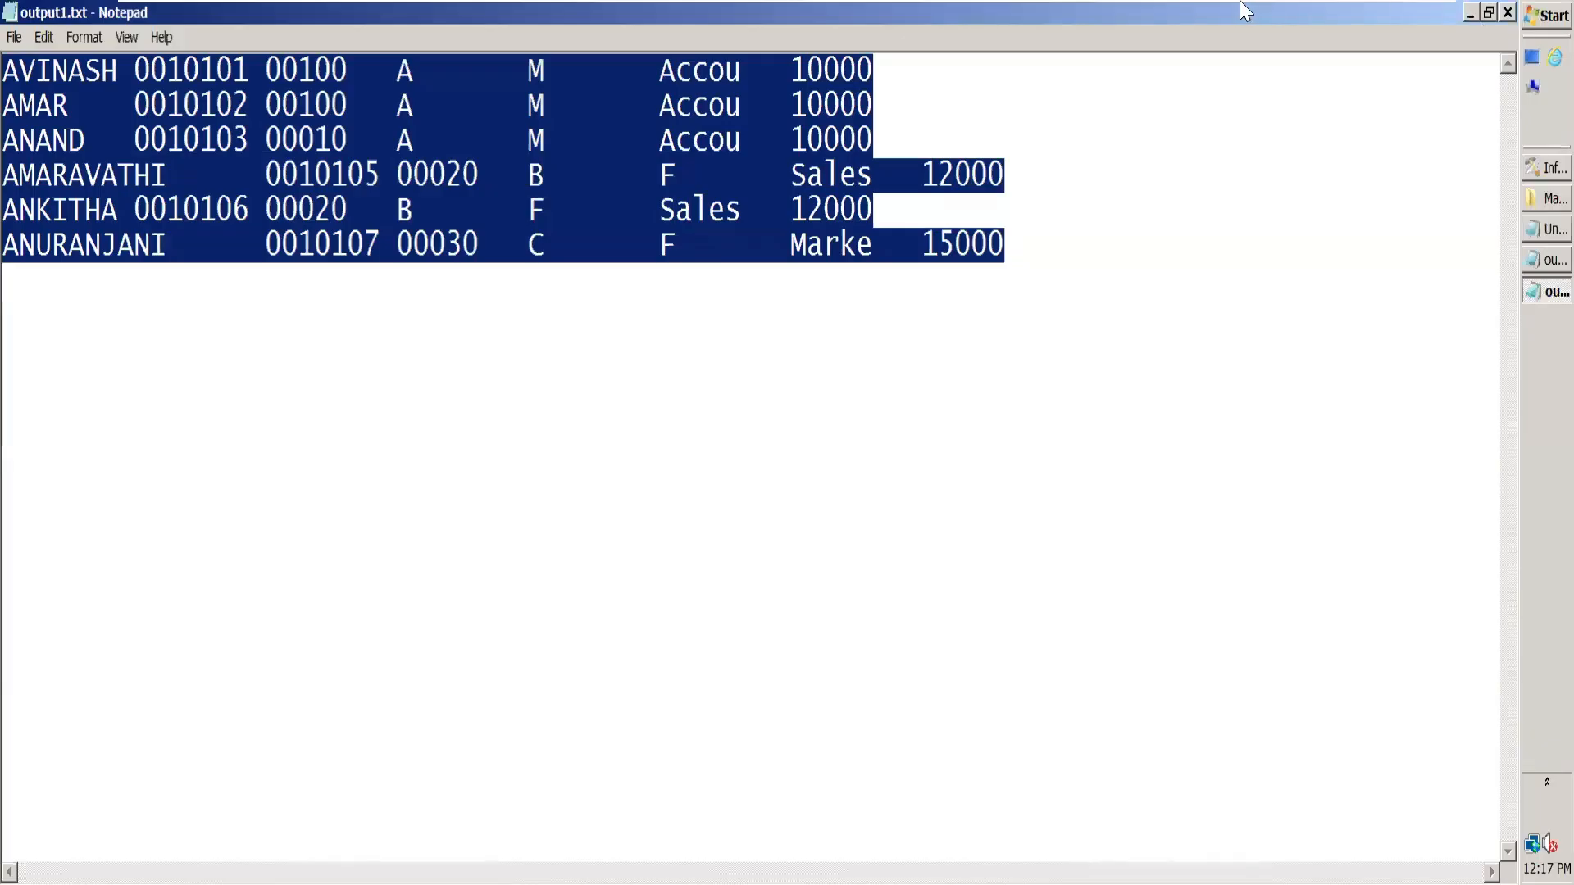
pyautogui.click(1411, 20)
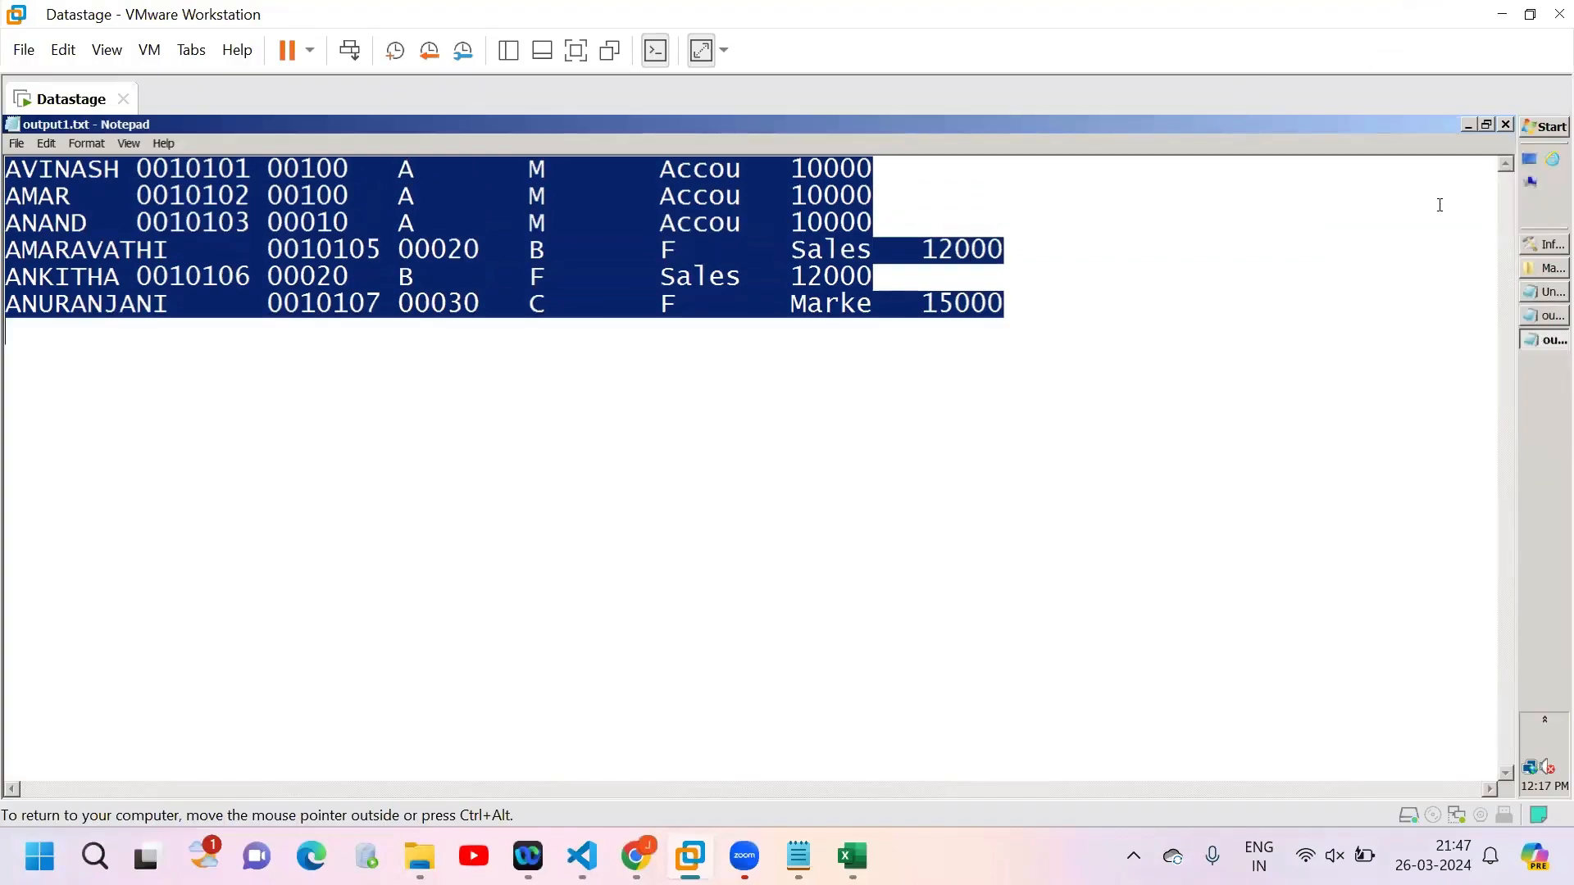
pyautogui.click(1487, 123)
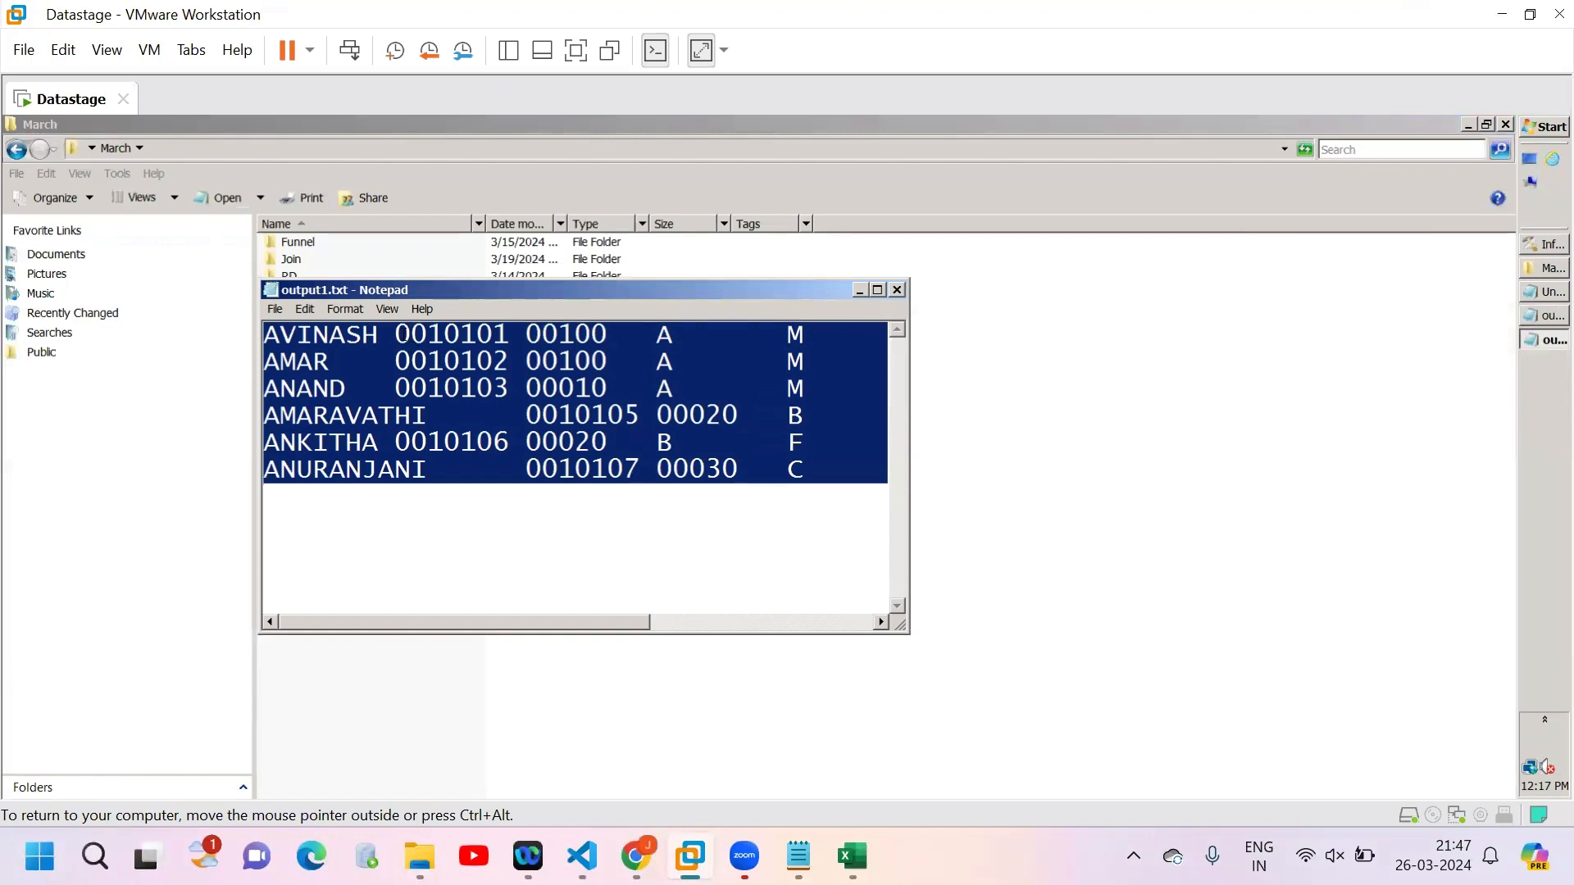
pyautogui.moveTo(461, 334); pyautogui.dragTo(396, 335)
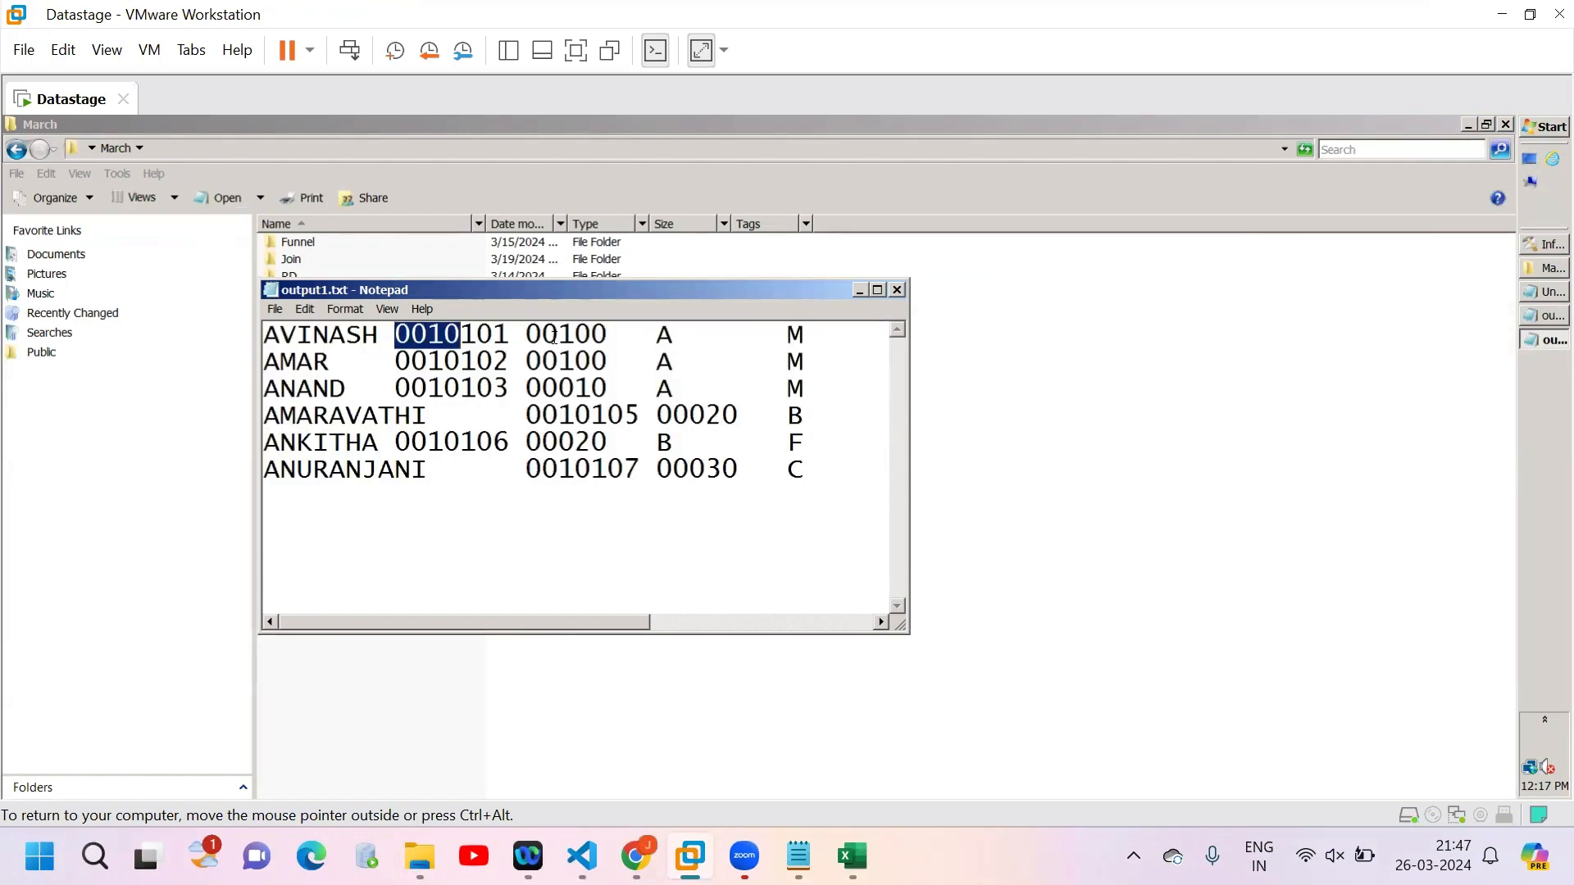
pyautogui.moveTo(556, 335); pyautogui.dragTo(539, 336)
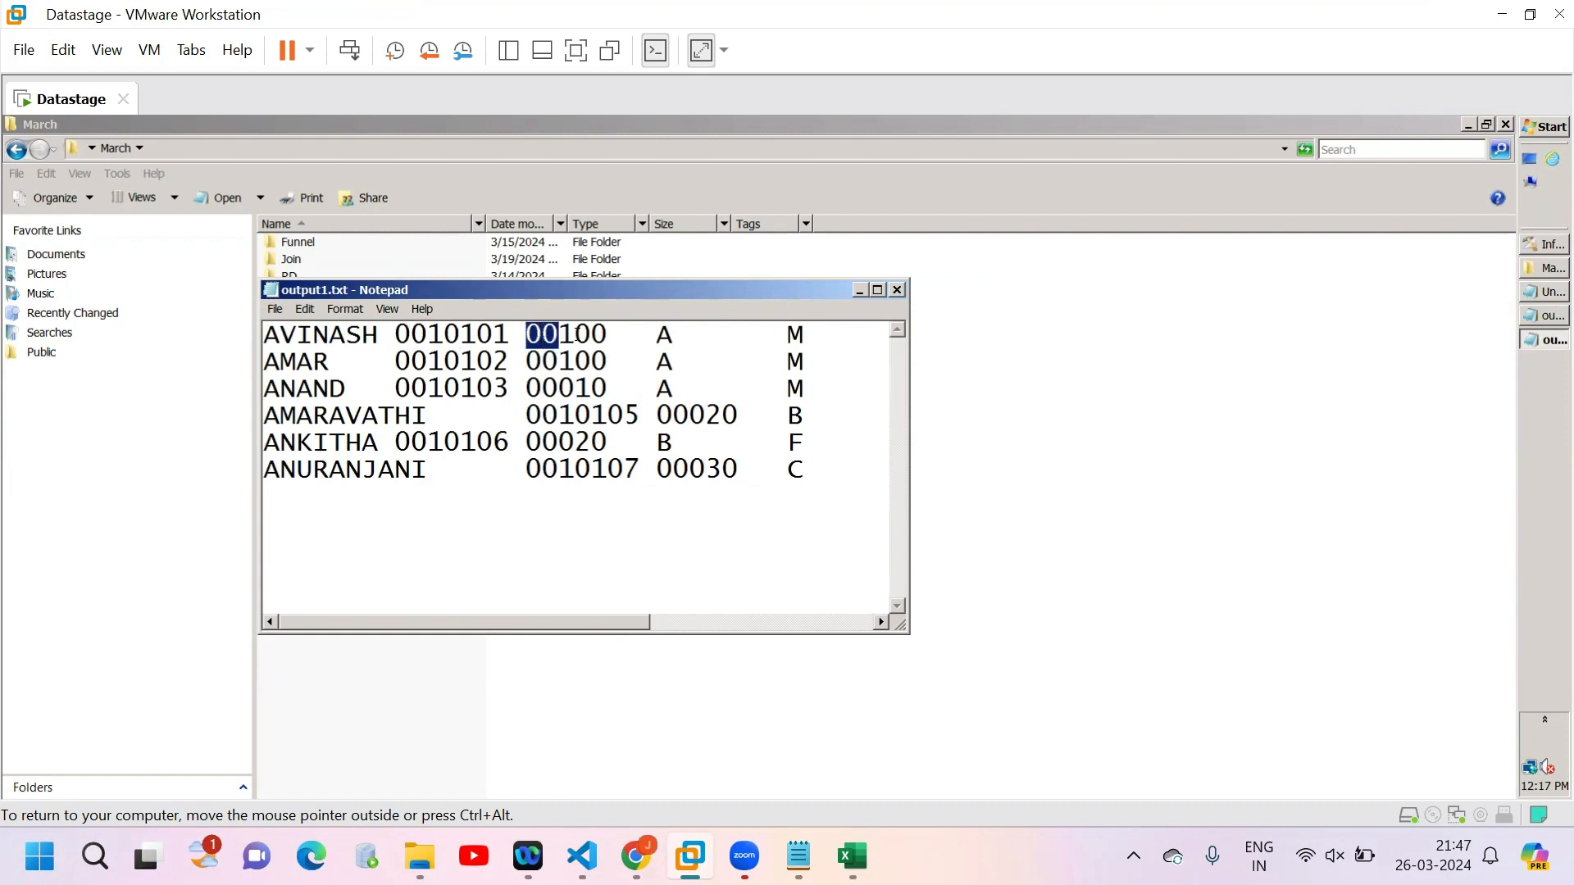
pyautogui.moveTo(577, 387); pyautogui.dragTo(529, 387)
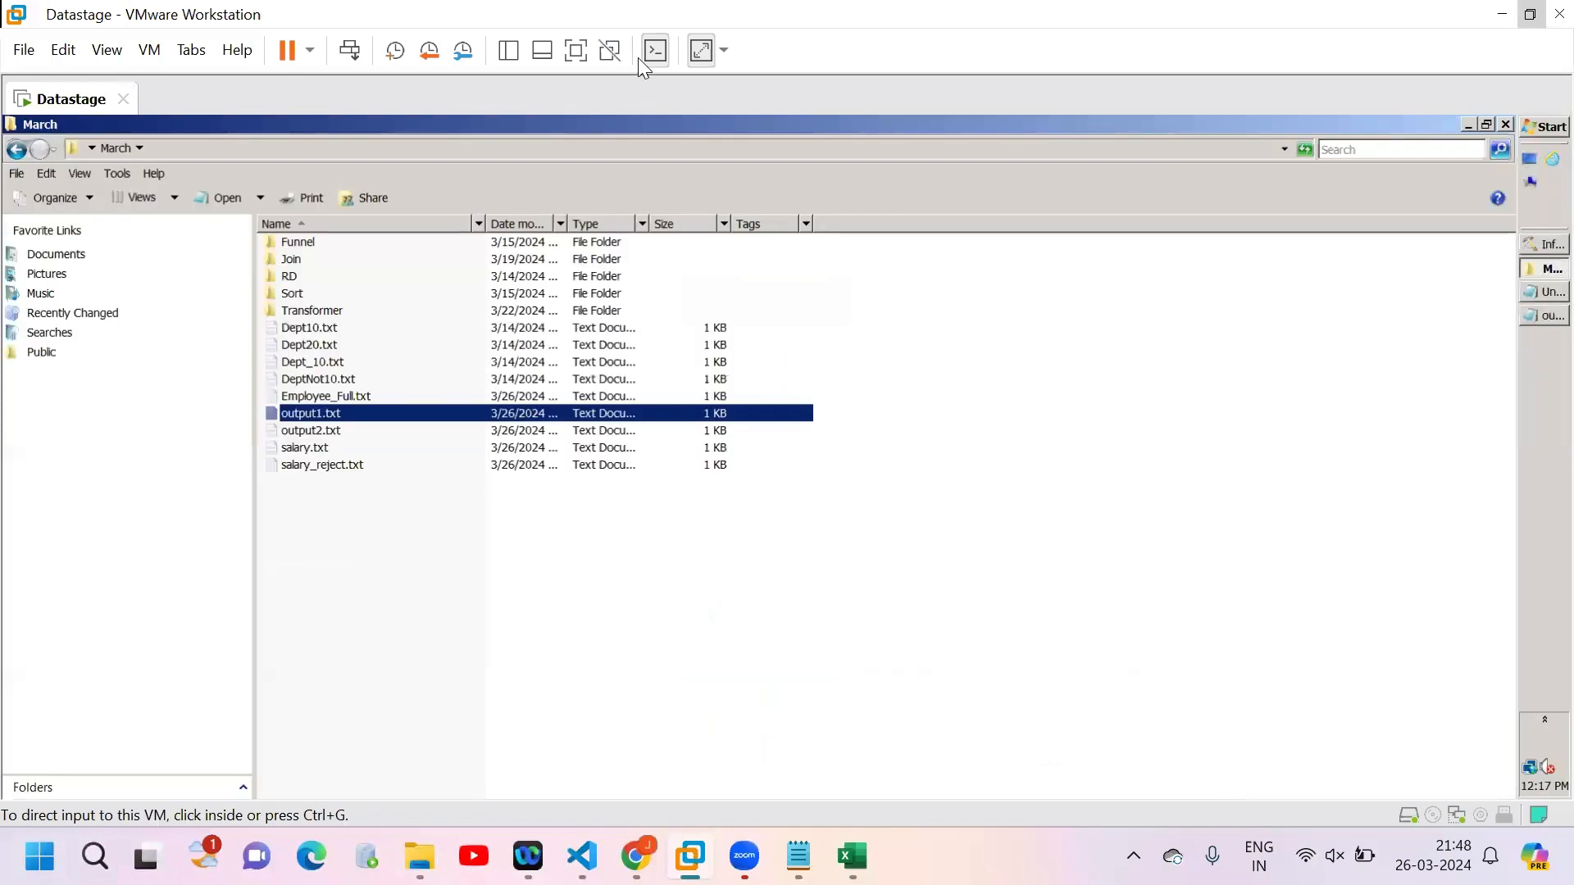
# Step: Turn off display stretching for the Datastage virtual machine and try to bring up another guest window
pyautogui.click(701, 51)
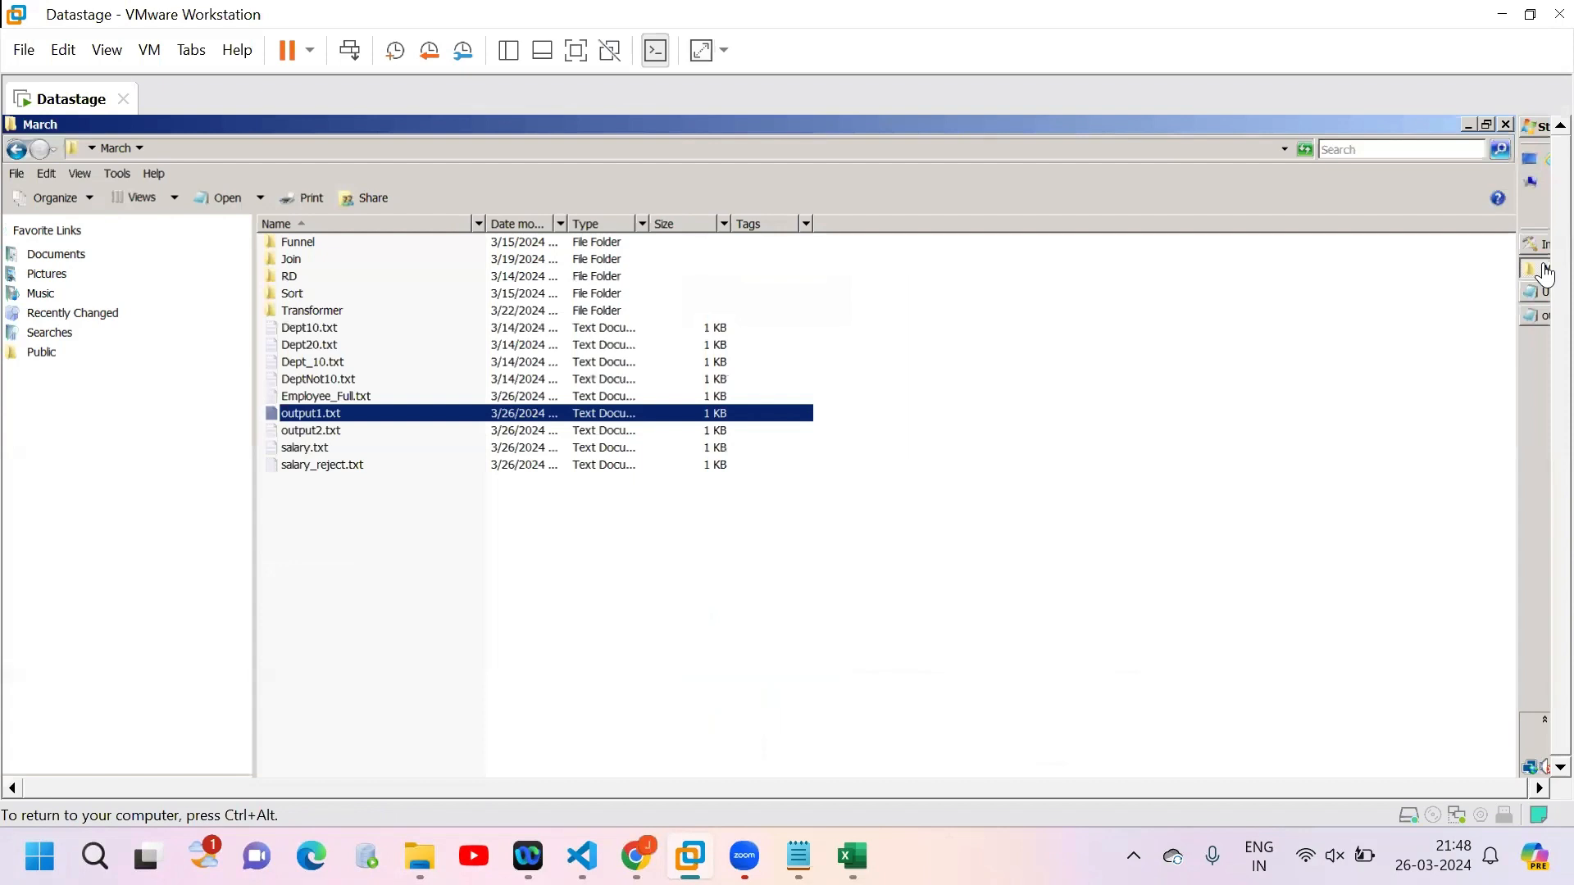
pyautogui.click(1545, 271)
pyautogui.click(1483, 309)
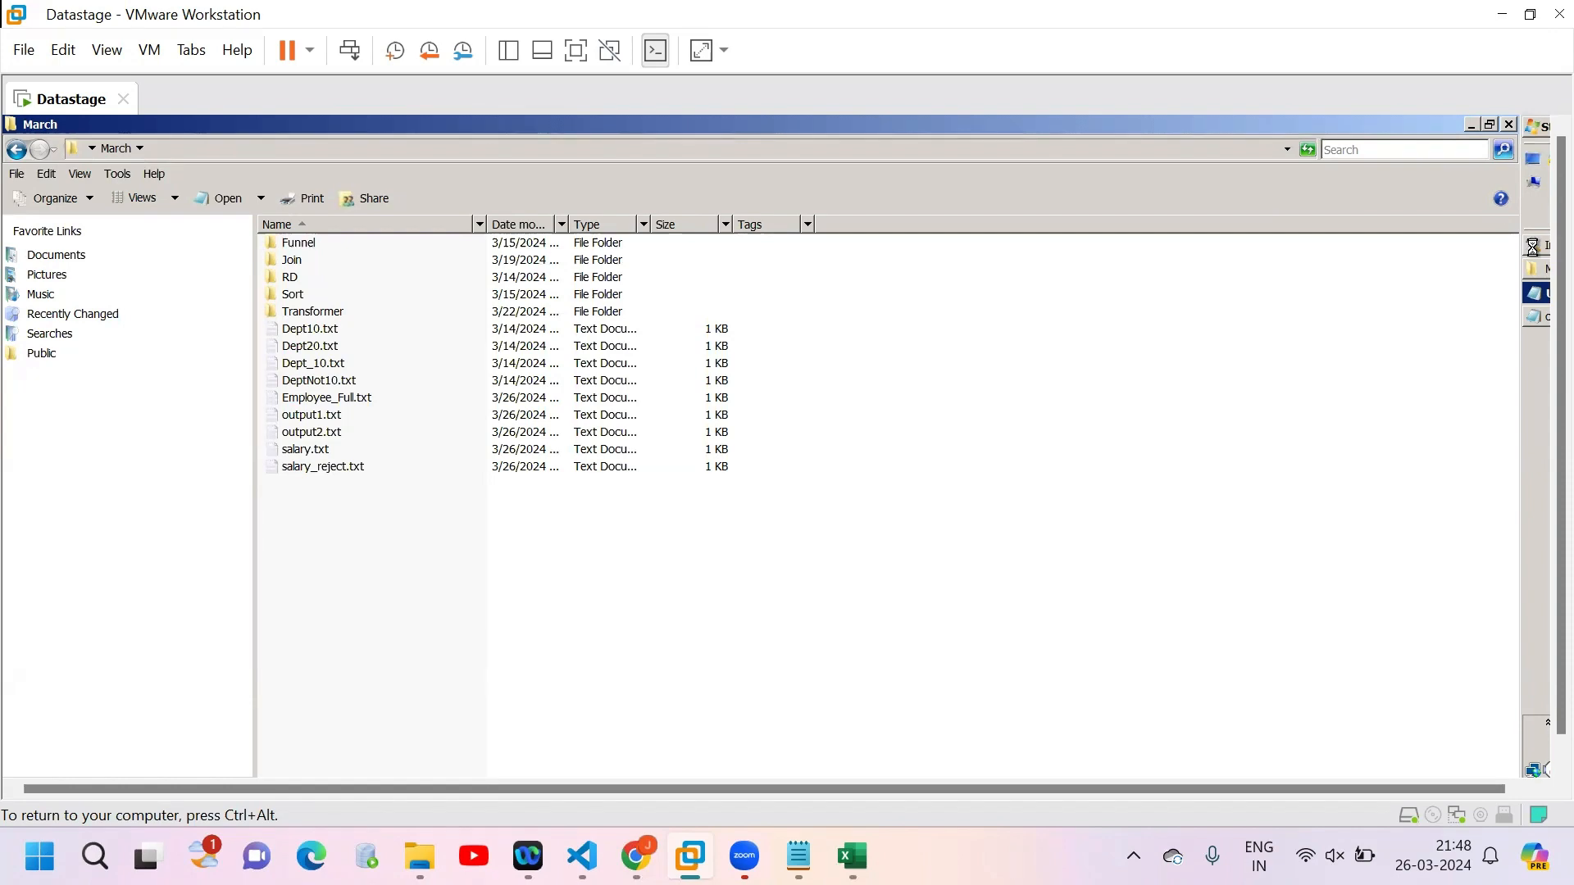
# Step: Leave the Datastage virtual machine and switch to the Notepad window holding the "left" notes
pyautogui.hotkey('ctrl', 'alt')
pyautogui.press('super+d')
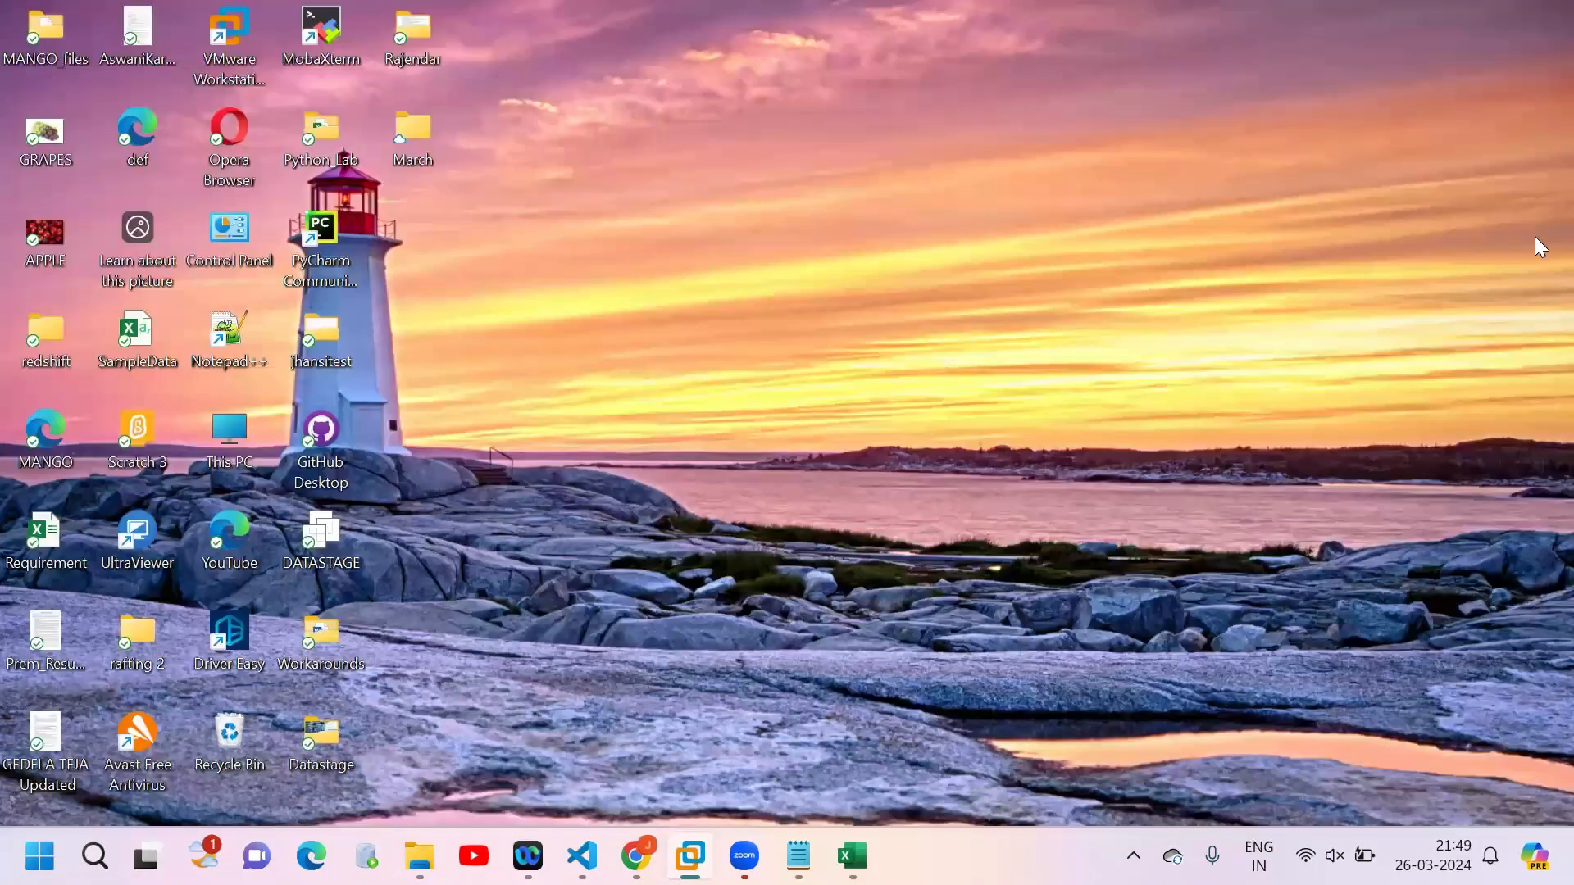
pyautogui.hotkey('alt', 'Tab')
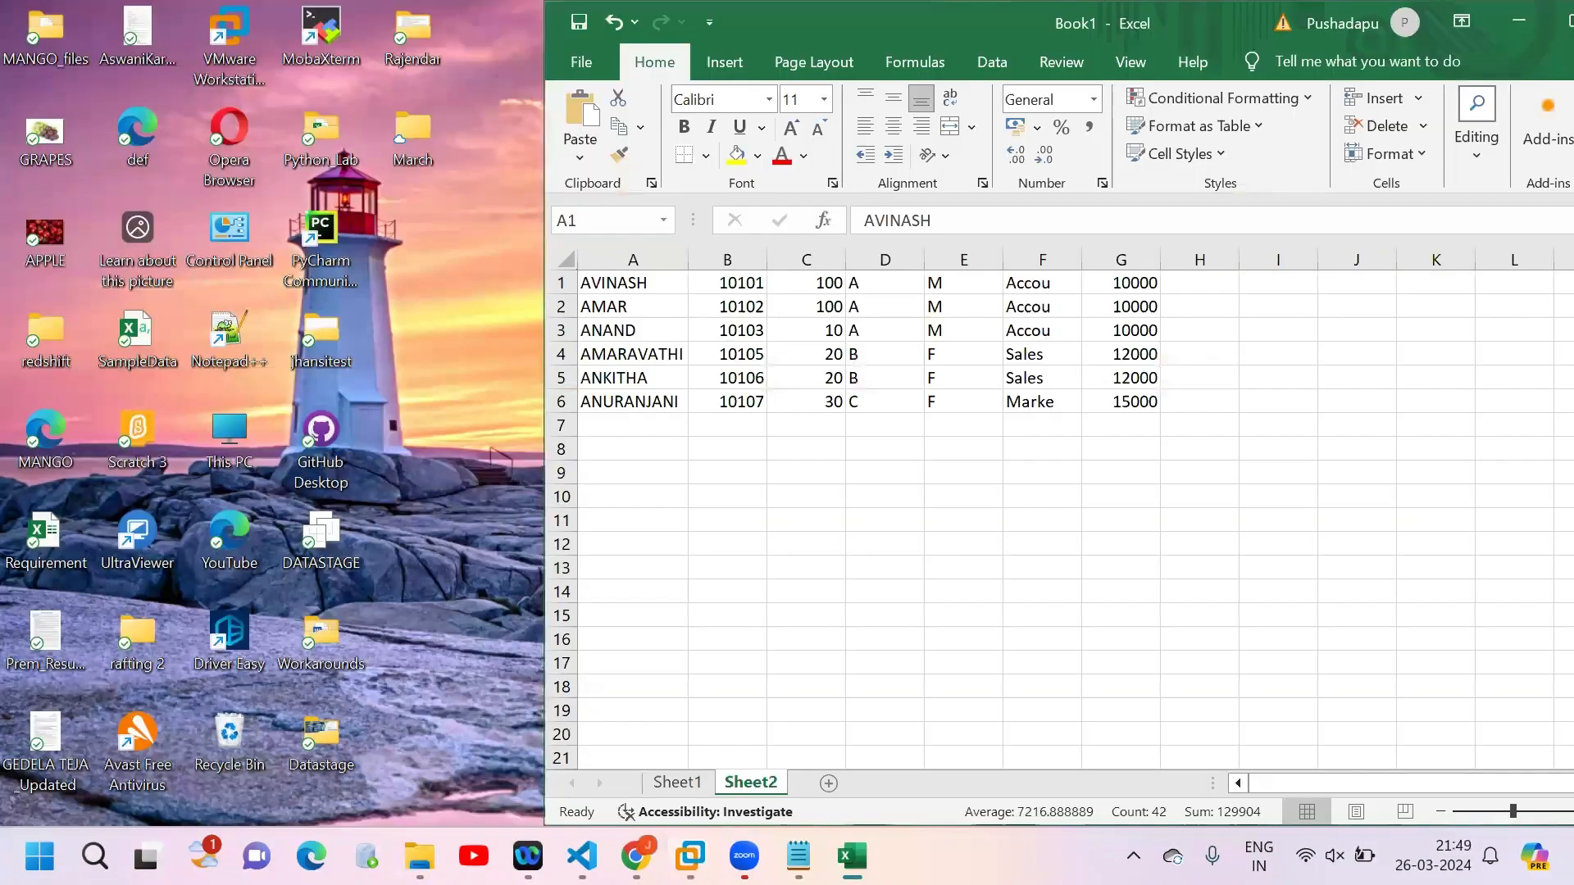
pyautogui.hotkey('alt', 'Tab')
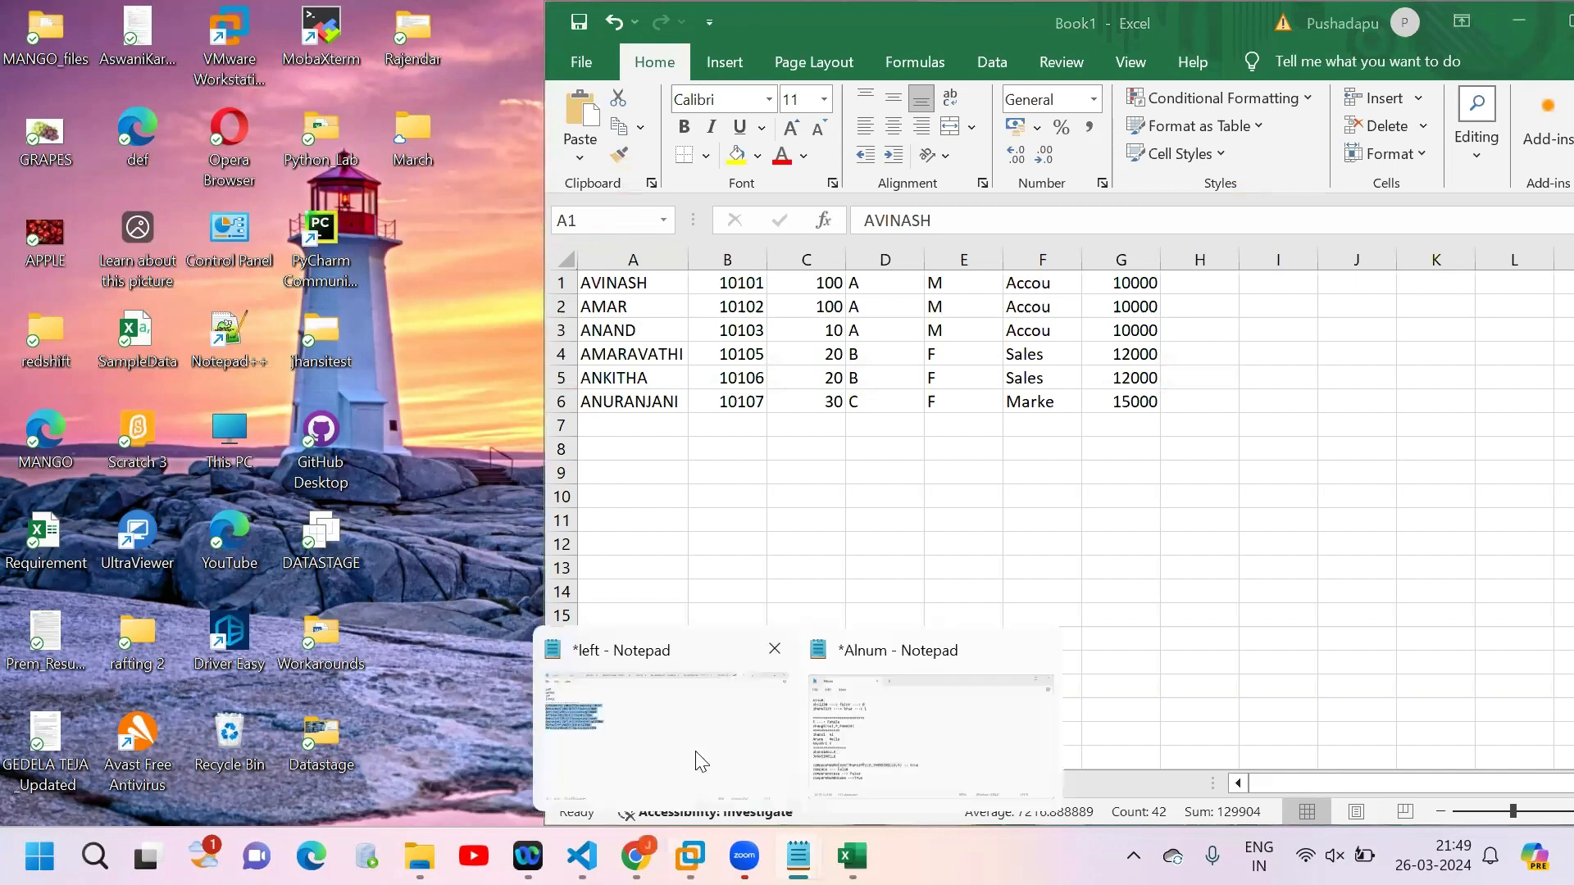
pyautogui.click(698, 753)
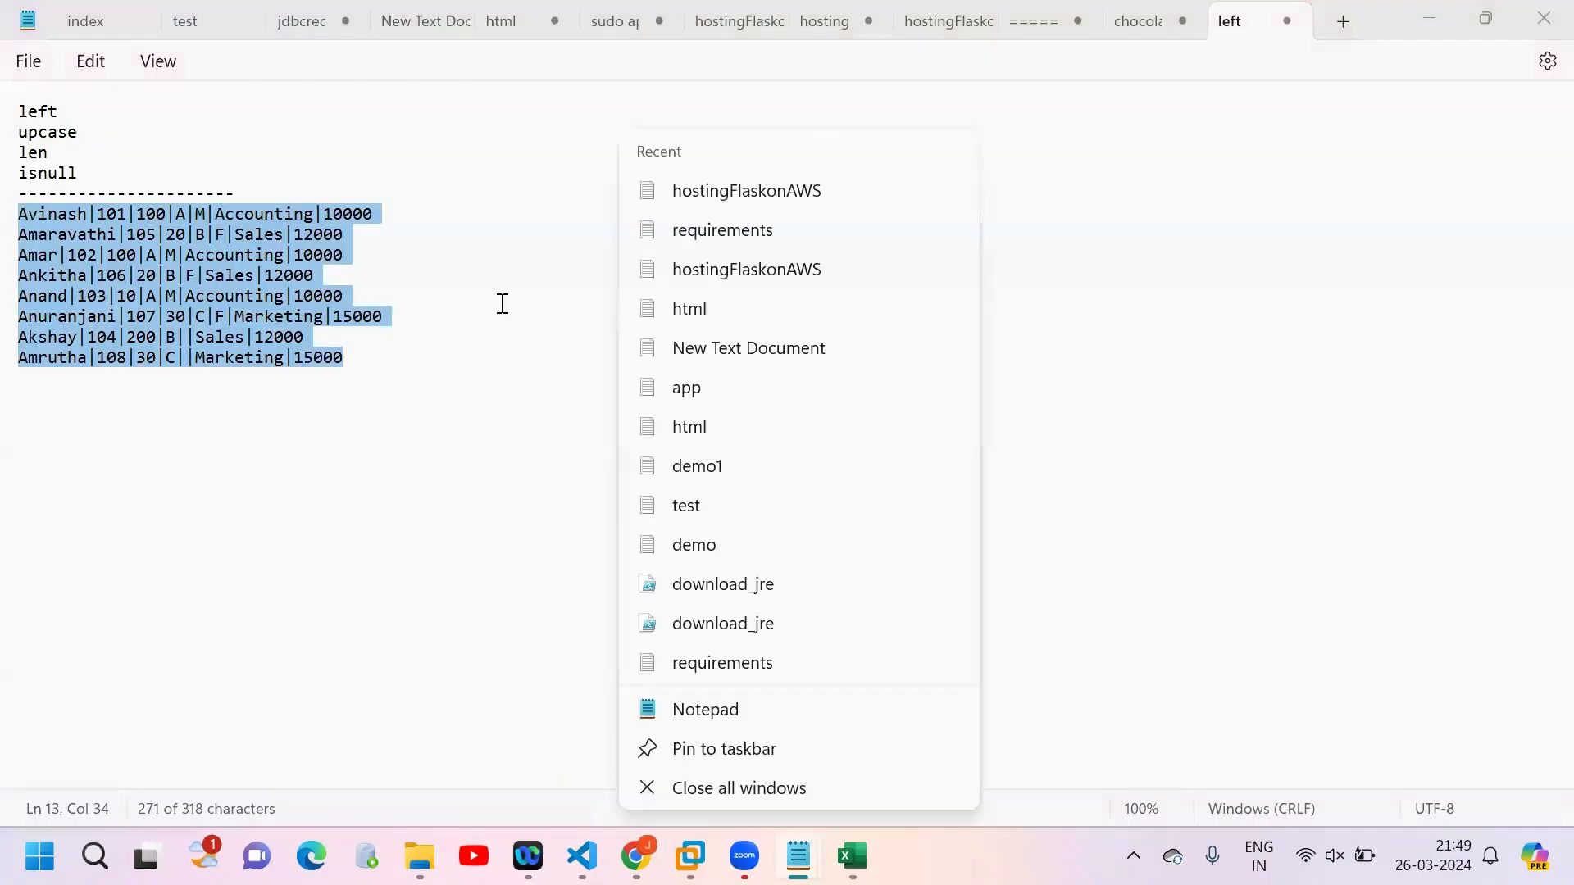
# Step: Add "str" on its own line below "isnull" in the function list and start a new line beneath it
pyautogui.click(503, 303)
pyautogui.press('Up')
pyautogui.press('Up')
pyautogui.press('Up')
pyautogui.press('Up')
pyautogui.press('Up')
pyautogui.press('Up')
pyautogui.press('Up')
pyautogui.press('Up')
pyautogui.press('Up')
pyautogui.press('Down')
pyautogui.click(42, 158)
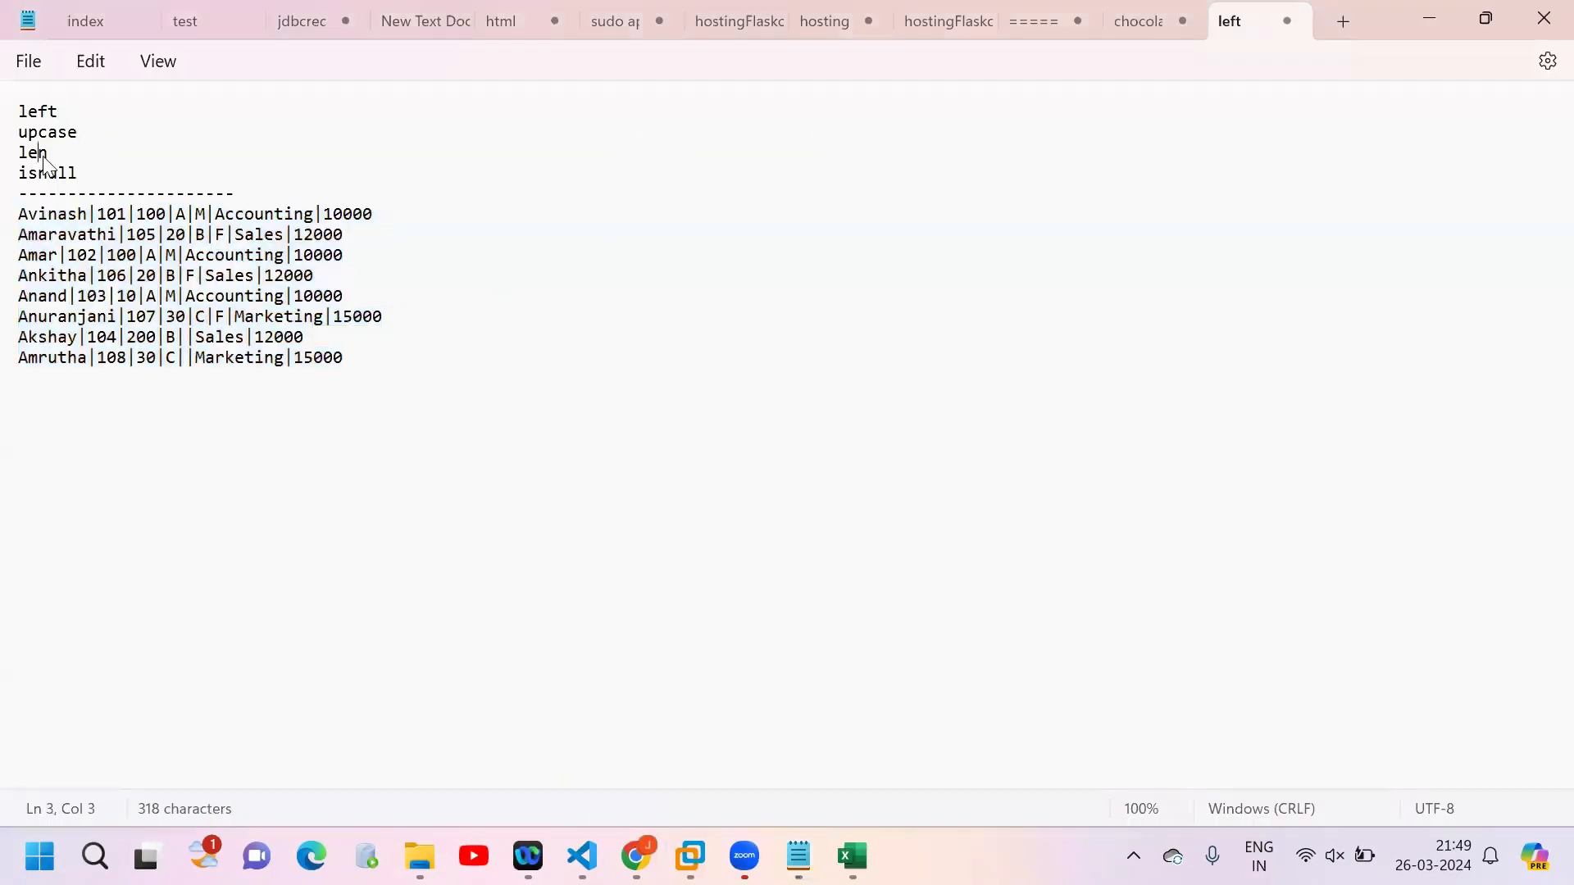
pyautogui.press('Down')
pyautogui.press('End')
pyautogui.press('Return')
pyautogui.write('s')
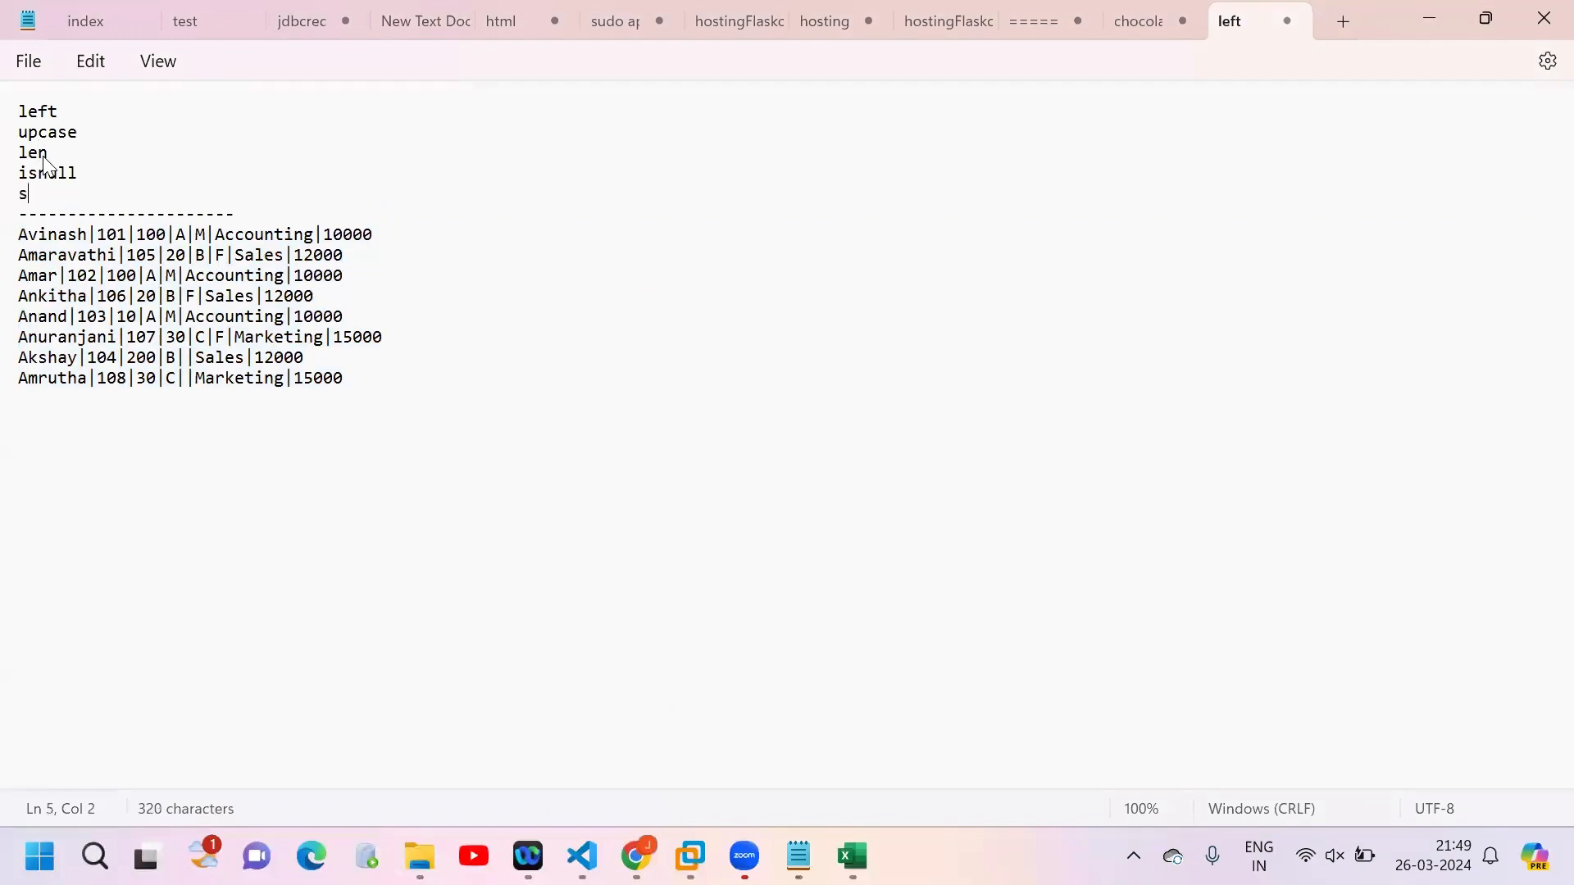
pyautogui.write('tr')
pyautogui.press('Return')
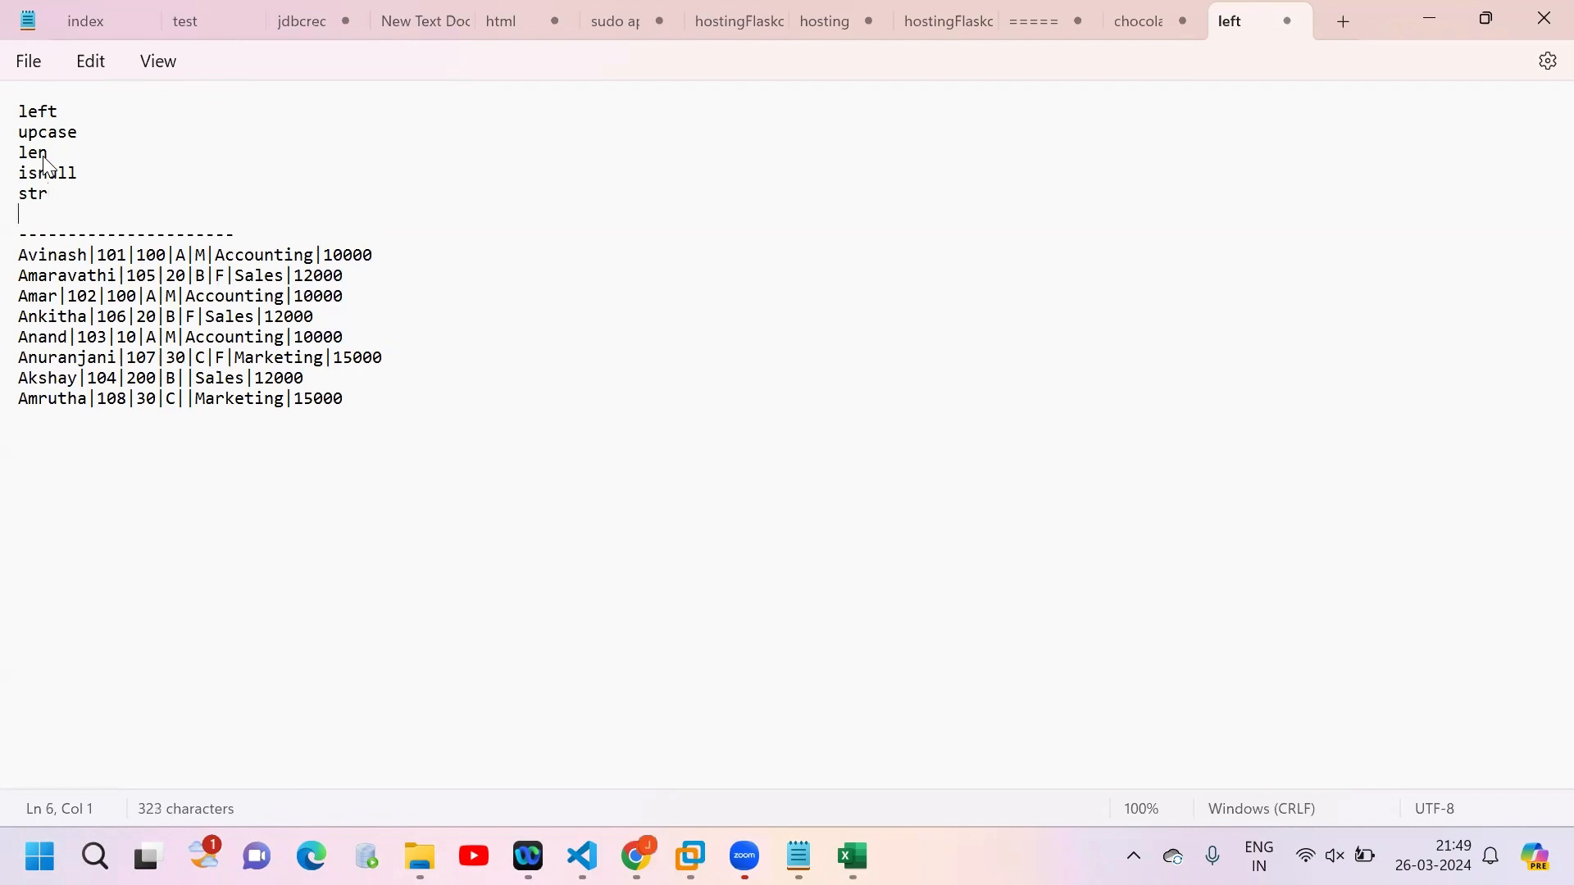
# Step: Write "adding prefix and suffix" below "str" and review the function list above the dashed line
pyautogui.write('adding prefix')
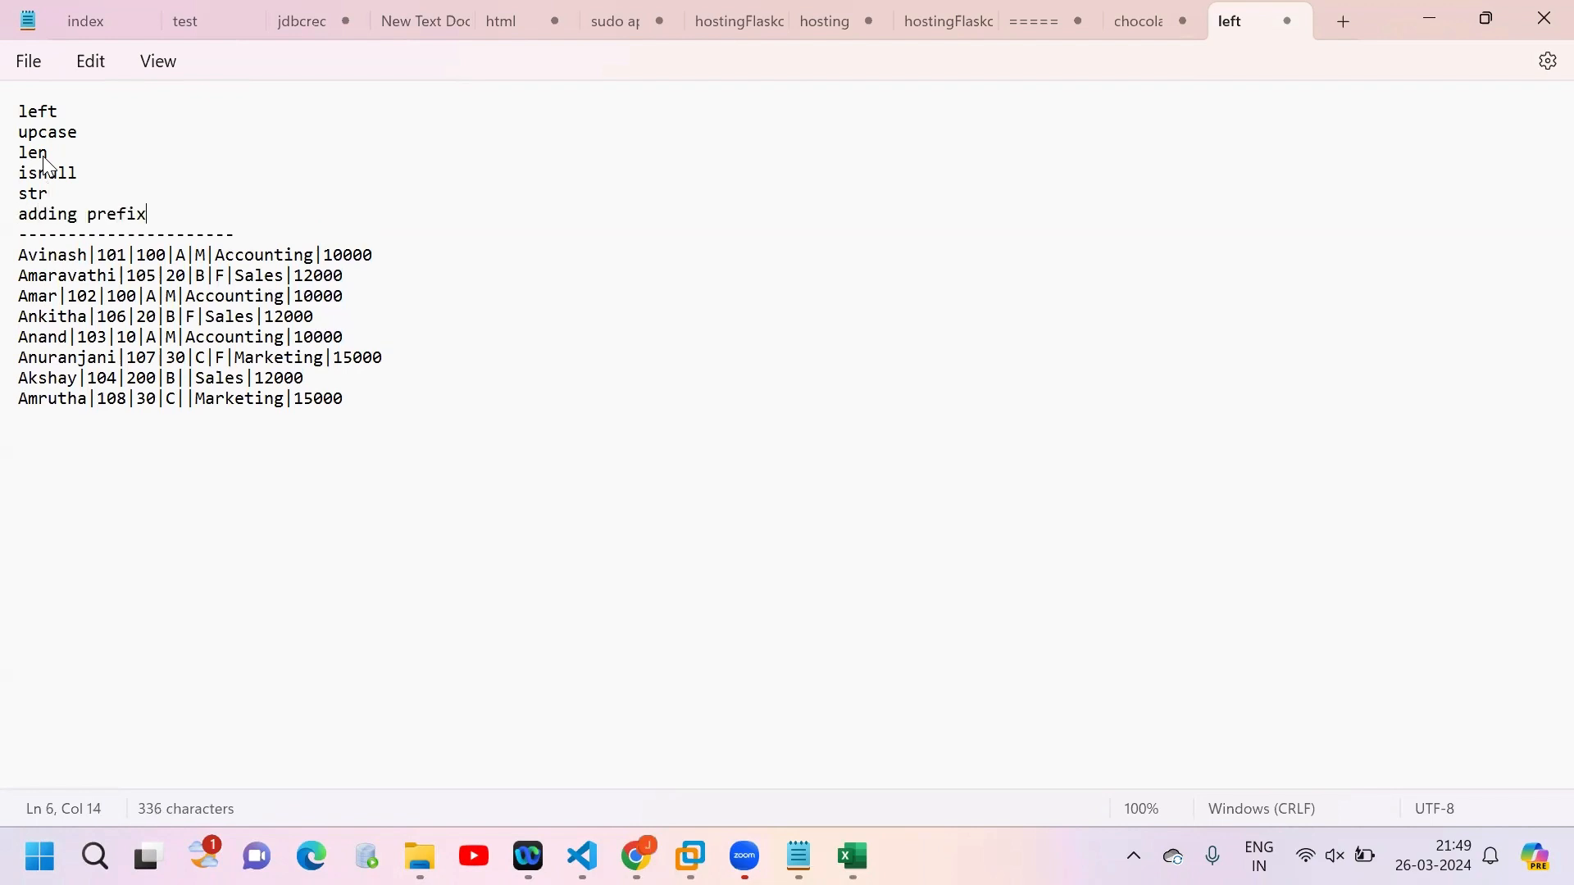
pyautogui.write(' and suffix')
pyautogui.moveTo(310, 210); pyautogui.dragTo(18, 118)
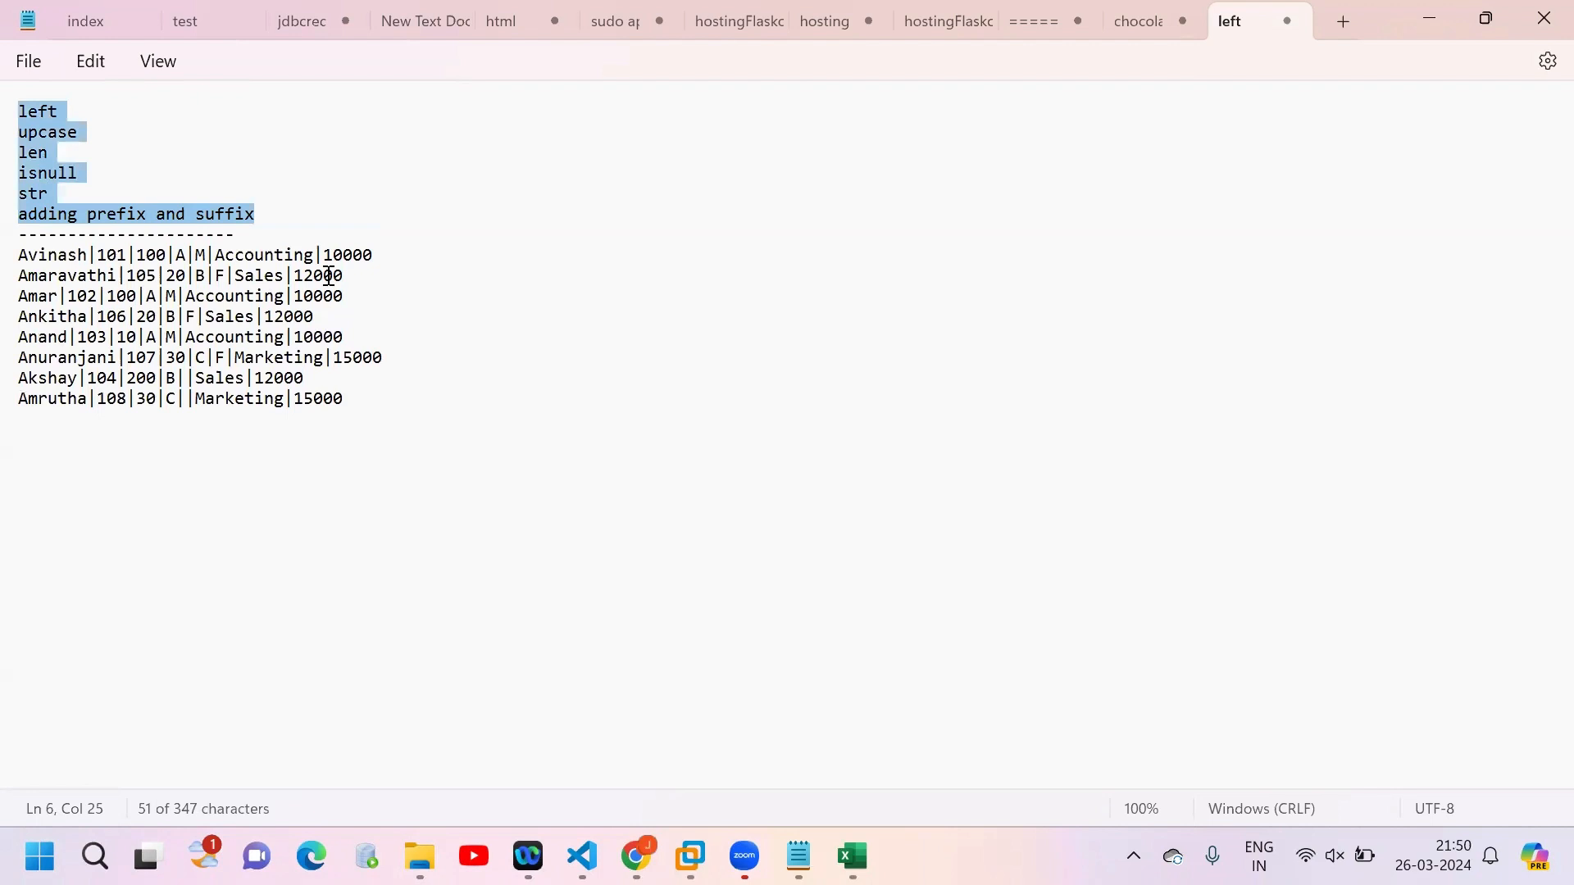
pyautogui.click(334, 210)
# Step: Add a dashed separator line below the last employee row and start a new line under it
pyautogui.click(376, 410)
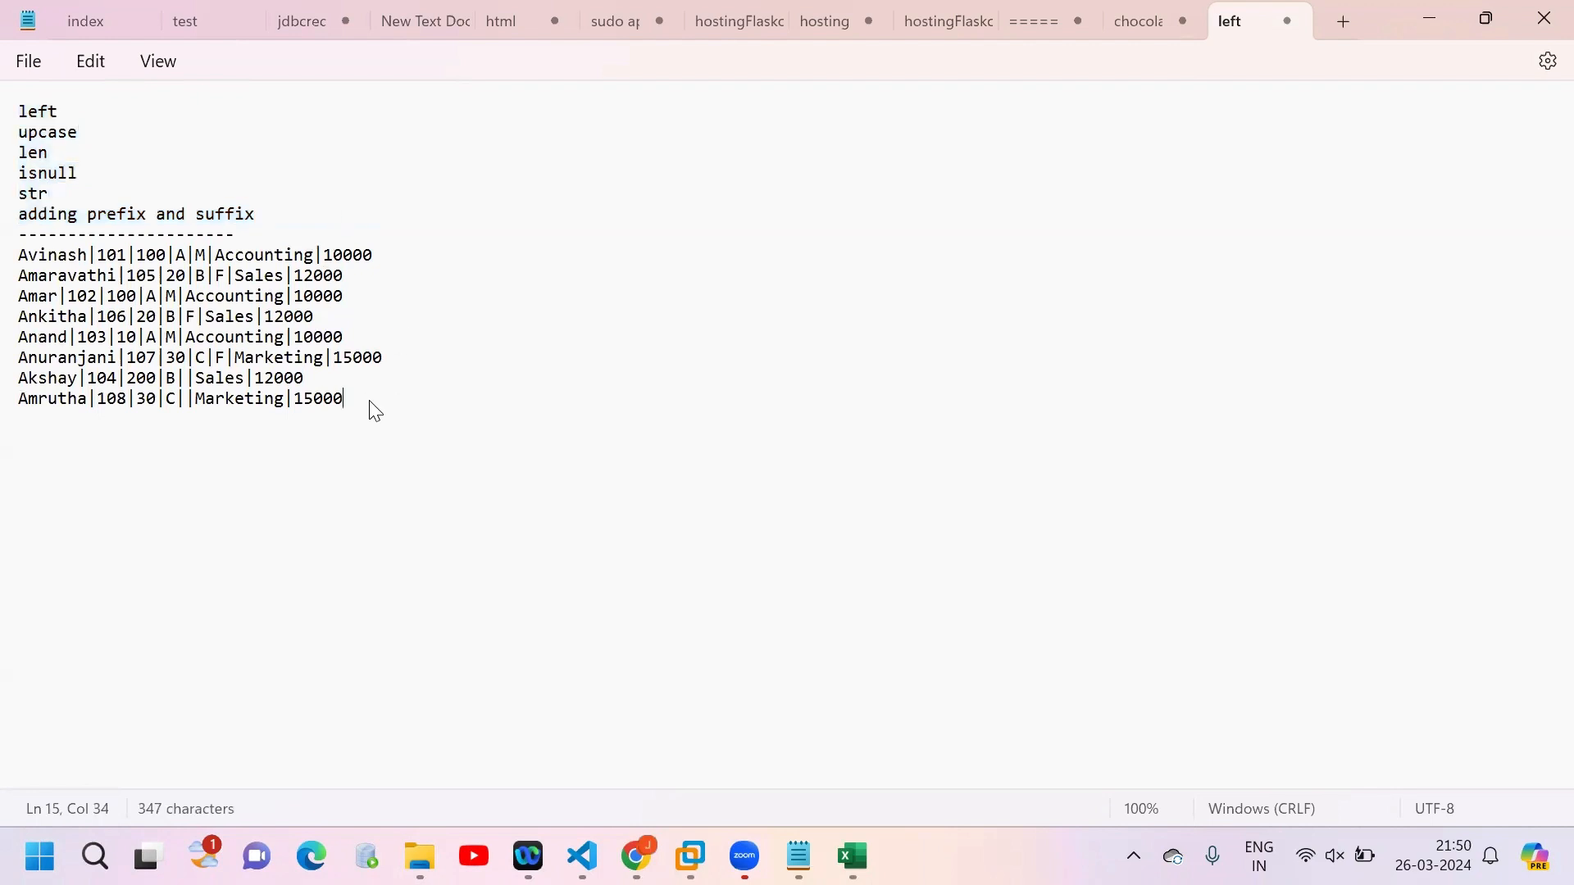
pyautogui.press('Return')
pyautogui.write('--------------------------')
pyautogui.press('Return')
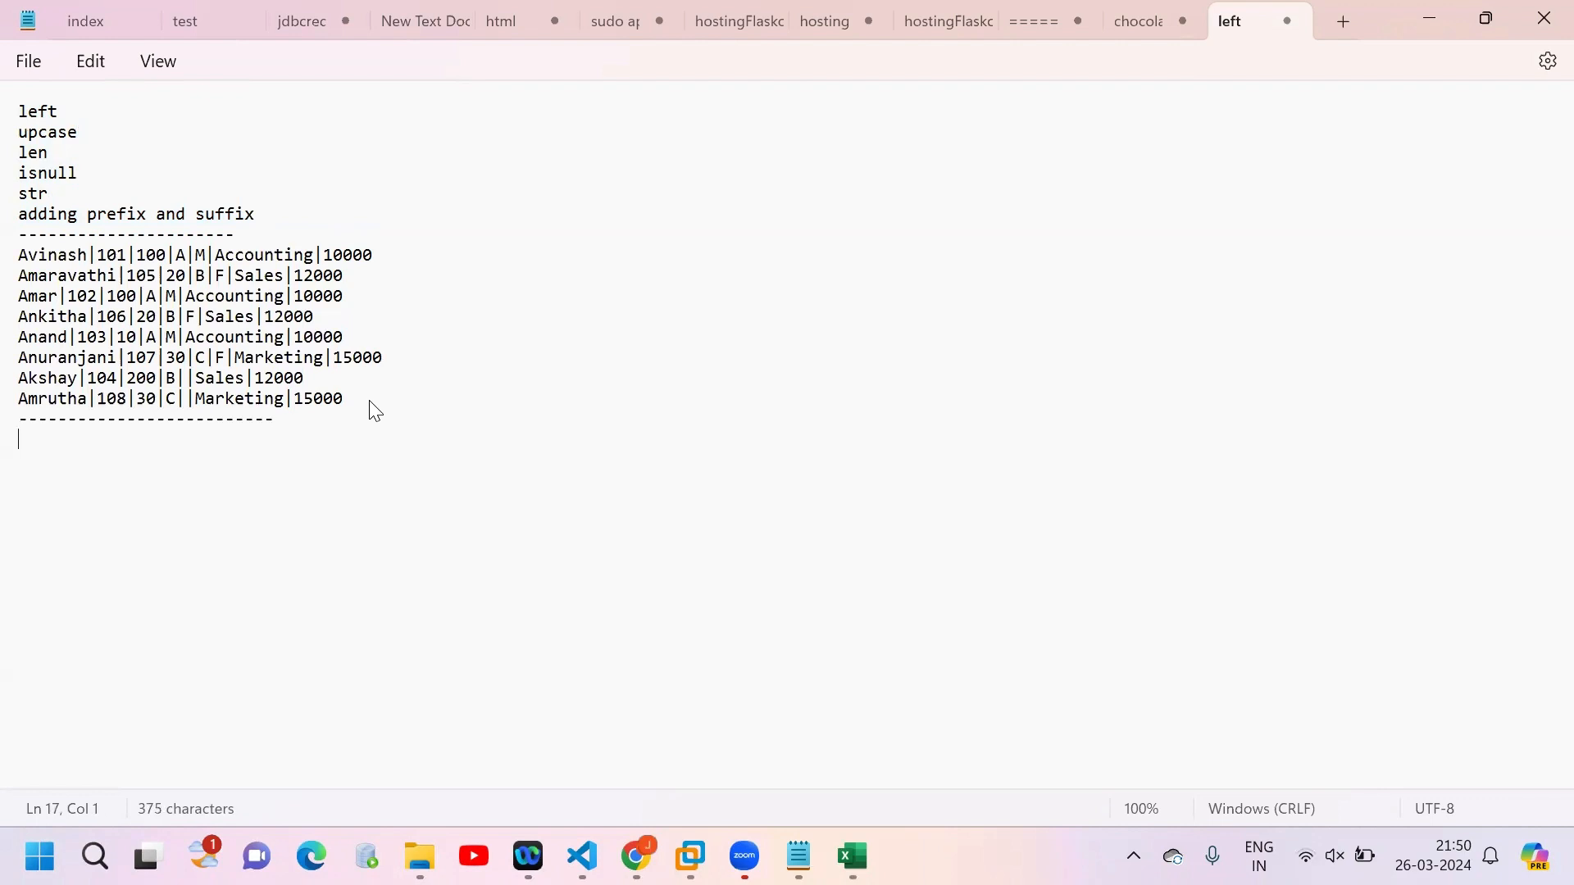